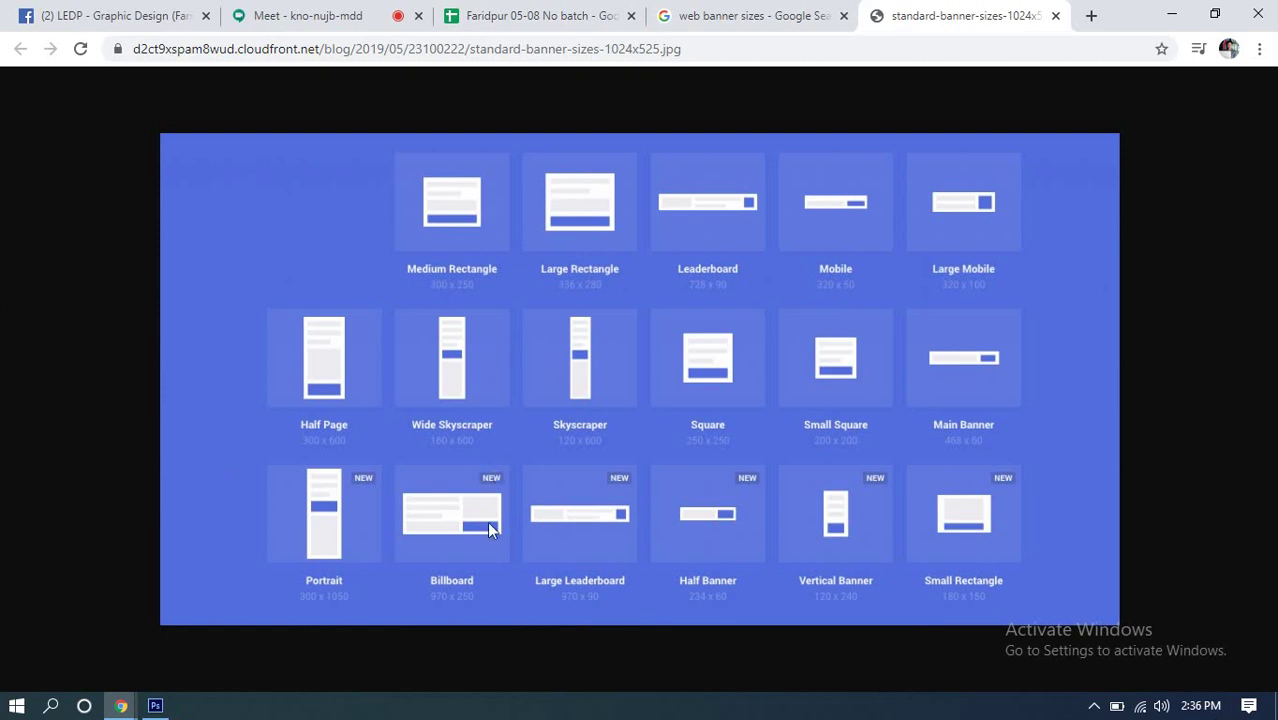
Step: Return to the web banner sizes image results and preview the Shutterstock set of banner templates
{"action": "left_click", "coordinate": [768, 14]}
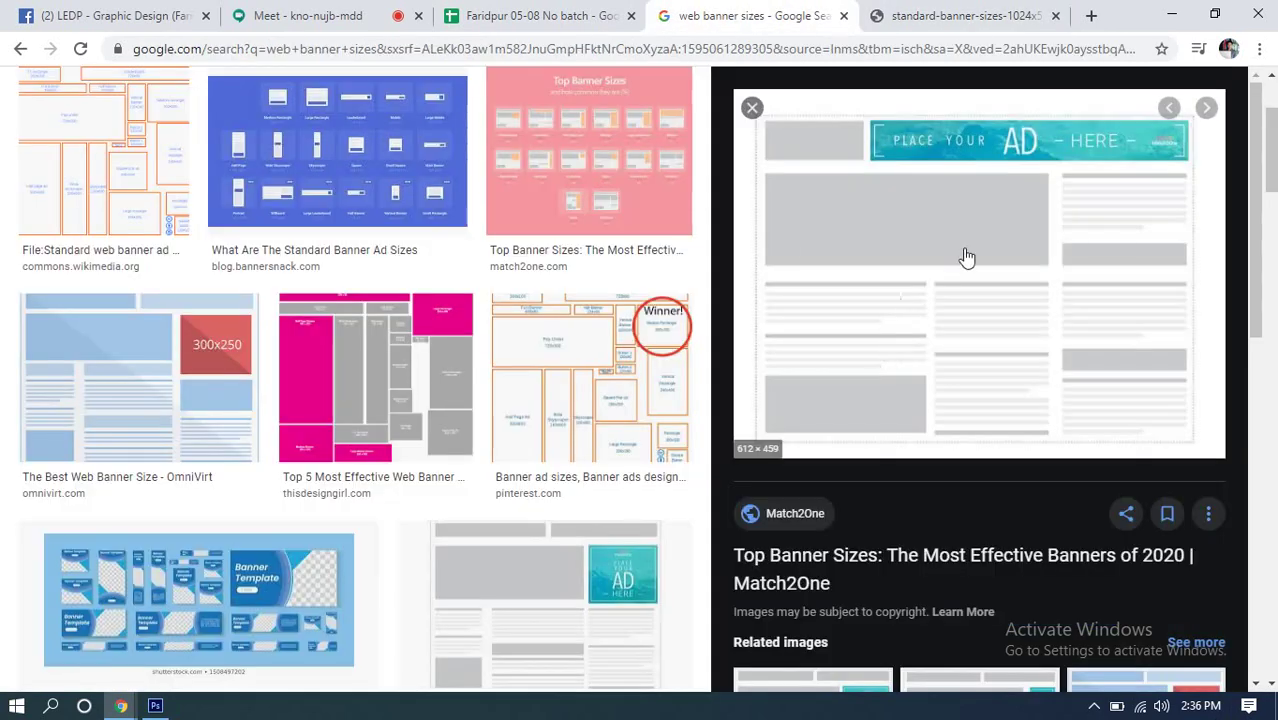
{"action": "left_click", "coordinate": [753, 110]}
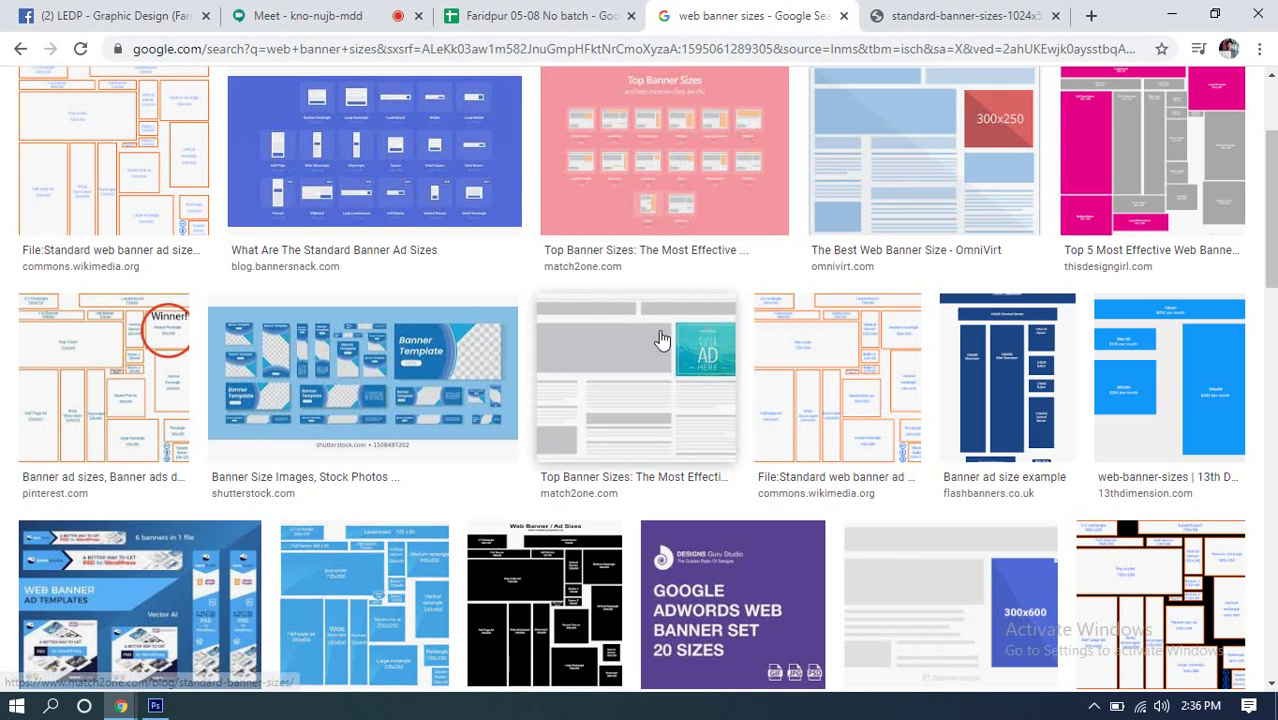
{"action": "left_click", "coordinate": [393, 383]}
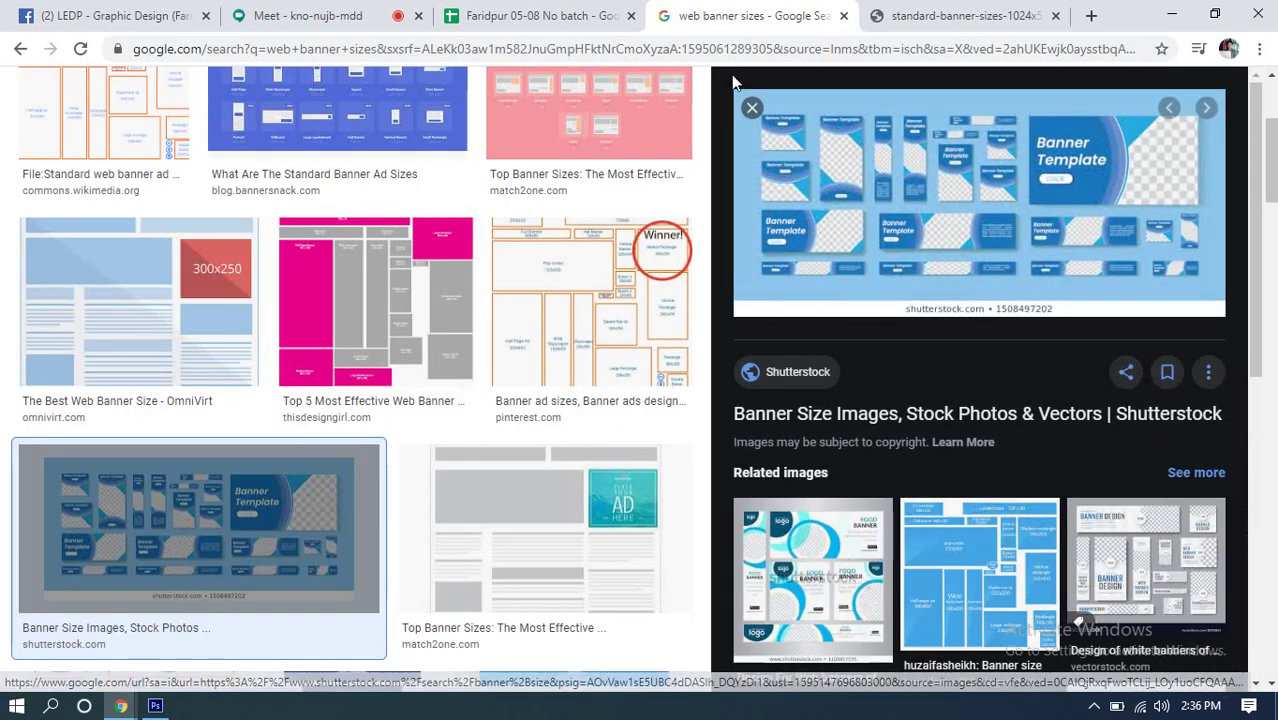
{"action": "left_click", "coordinate": [752, 108]}
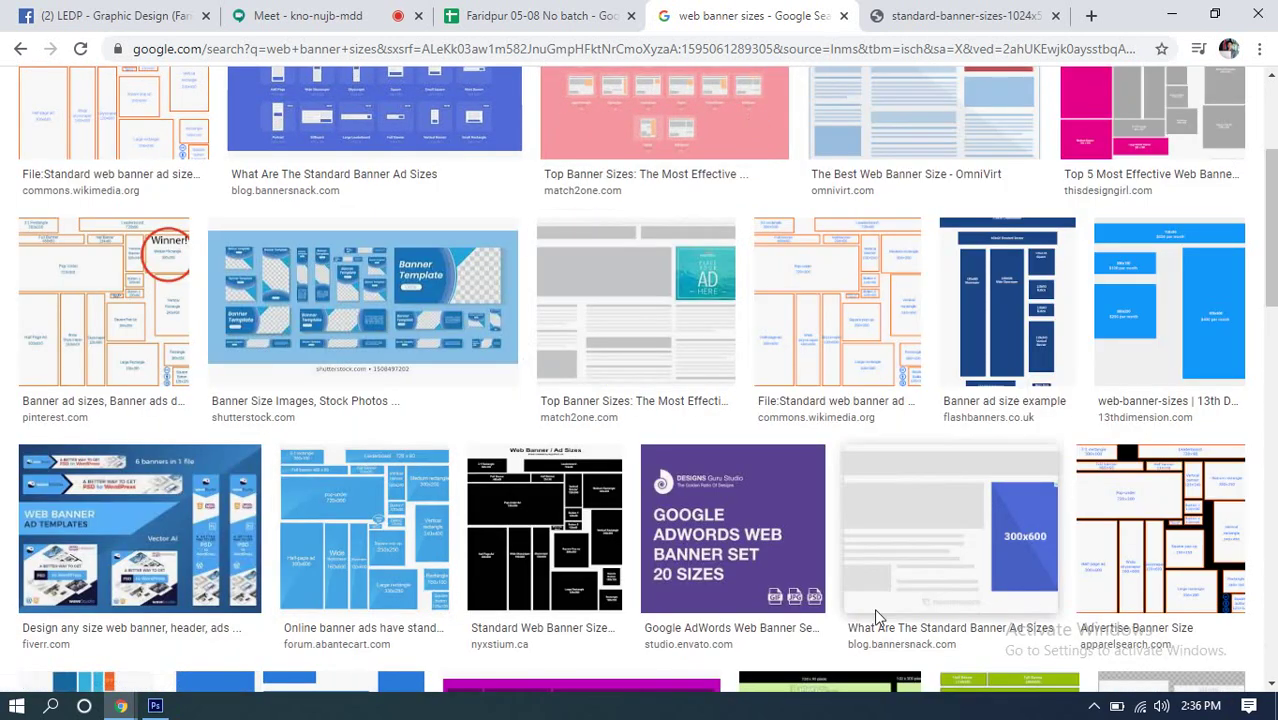
Step: Preview the AbanteCart Forums chart of standard banner ad sizes and look through its related images
{"action": "left_click", "coordinate": [317, 497]}
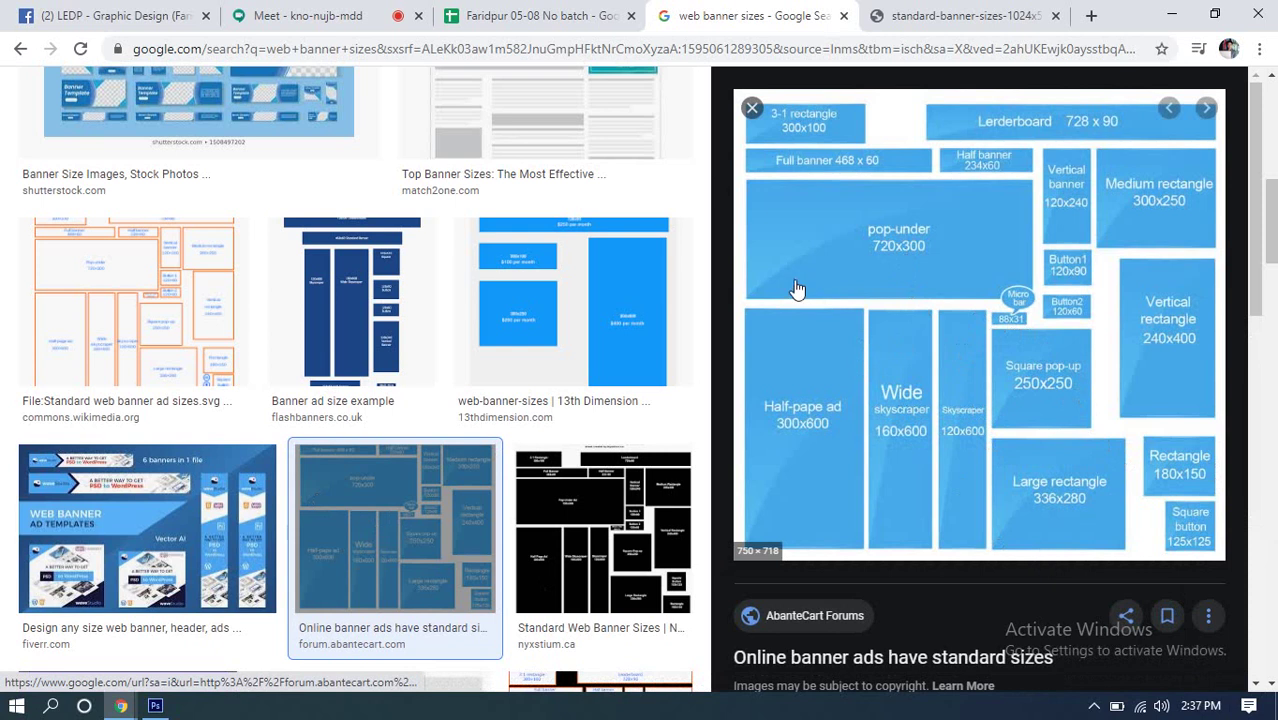
{"action": "scroll", "coordinate": [966, 488], "scroll_direction": "down", "scroll_amount": 3}
{"action": "scroll", "coordinate": [966, 488], "scroll_direction": "down", "scroll_amount": 5}
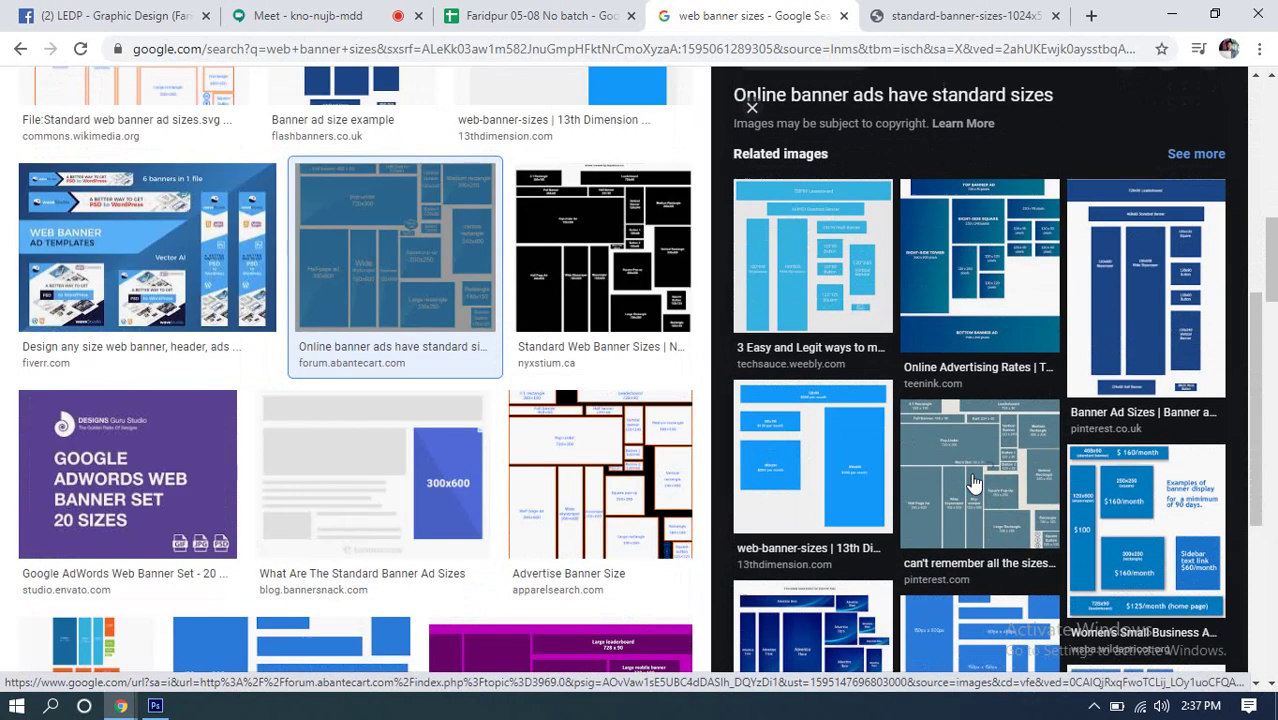
{"action": "scroll", "coordinate": [1090, 415], "scroll_direction": "down", "scroll_amount": 2}
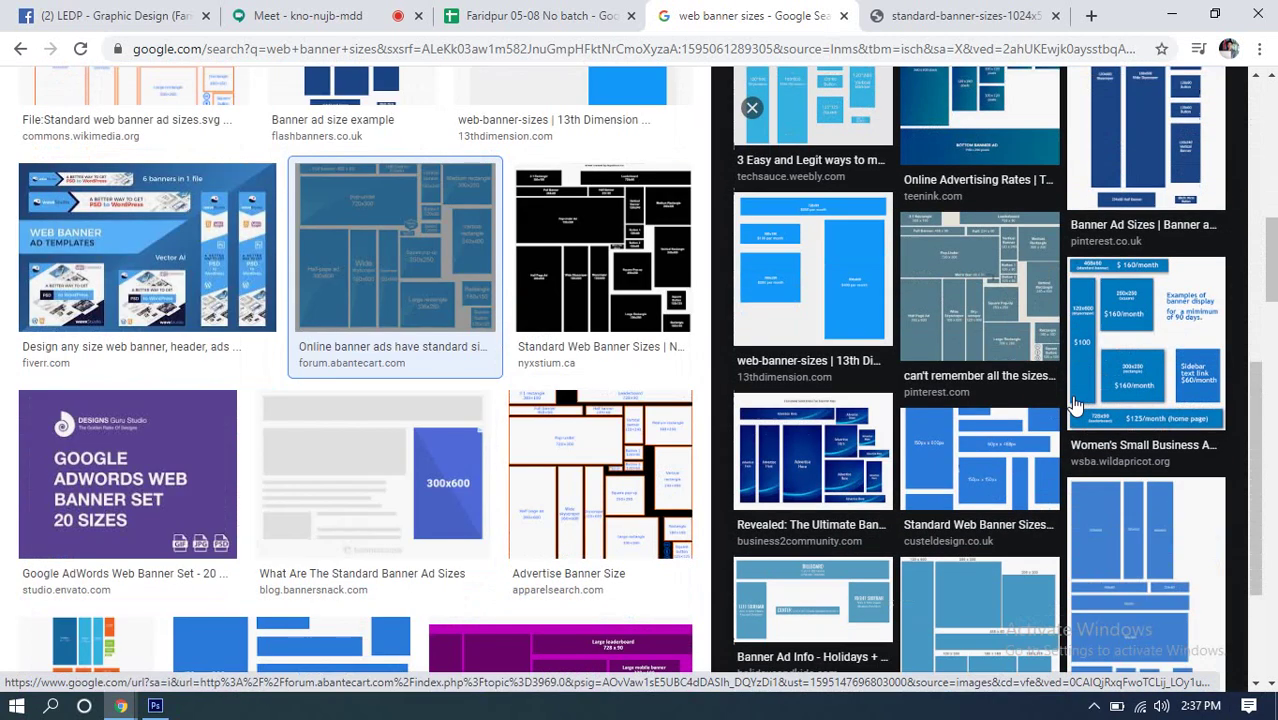
{"action": "scroll", "coordinate": [900, 300], "scroll_direction": "up", "scroll_amount": 1}
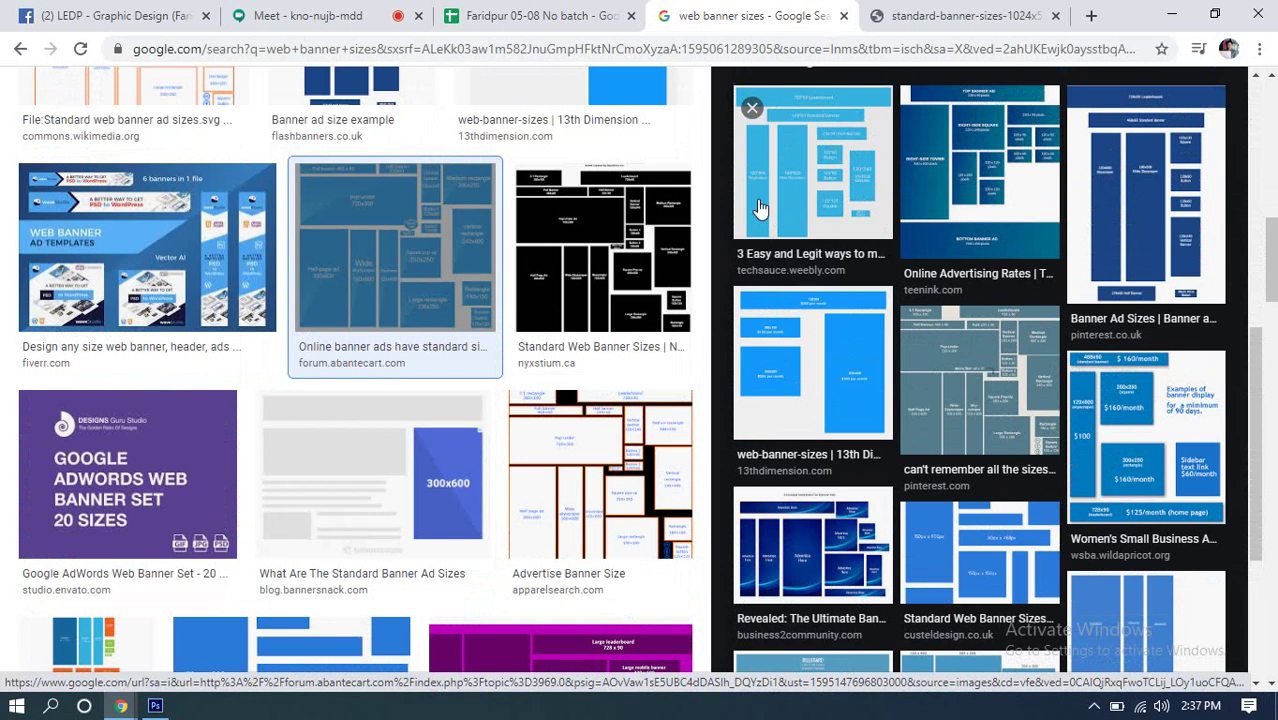
{"action": "left_click", "coordinate": [750, 111]}
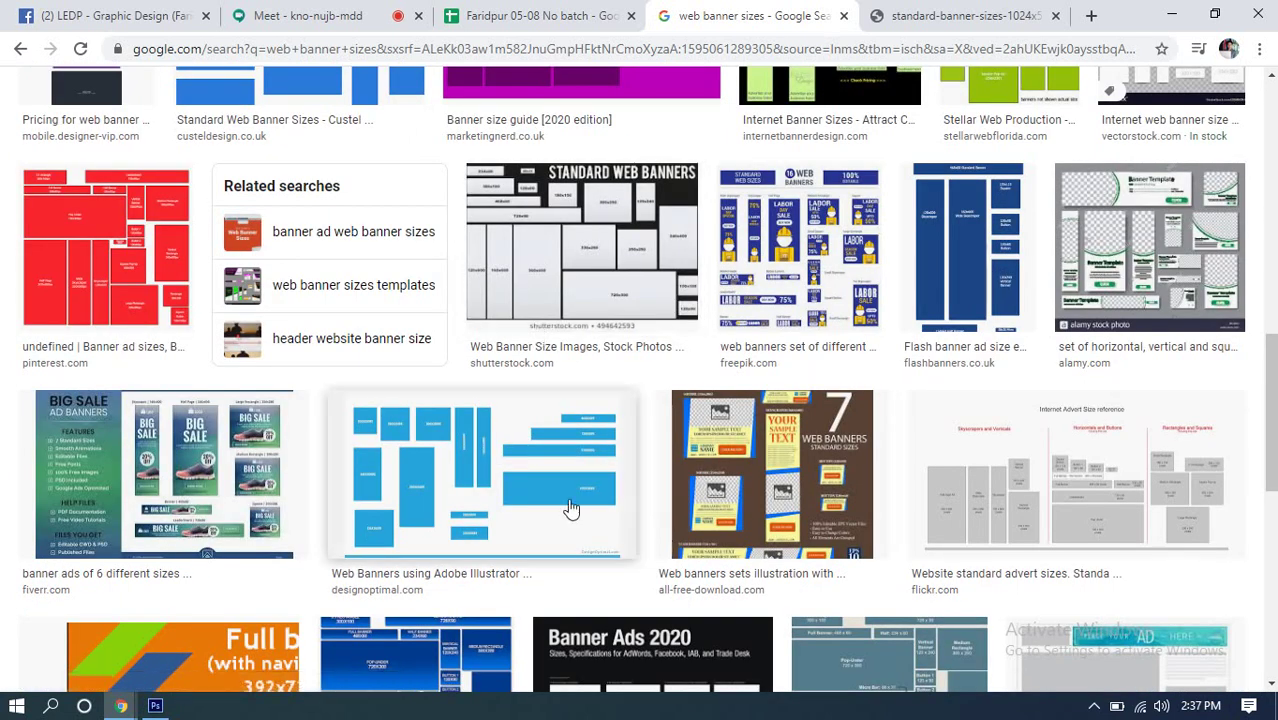
Step: Open the DesignOptimal banner size chart in its own tab and examine the pixel dimensions of each banner format
{"action": "left_click", "coordinate": [453, 490]}
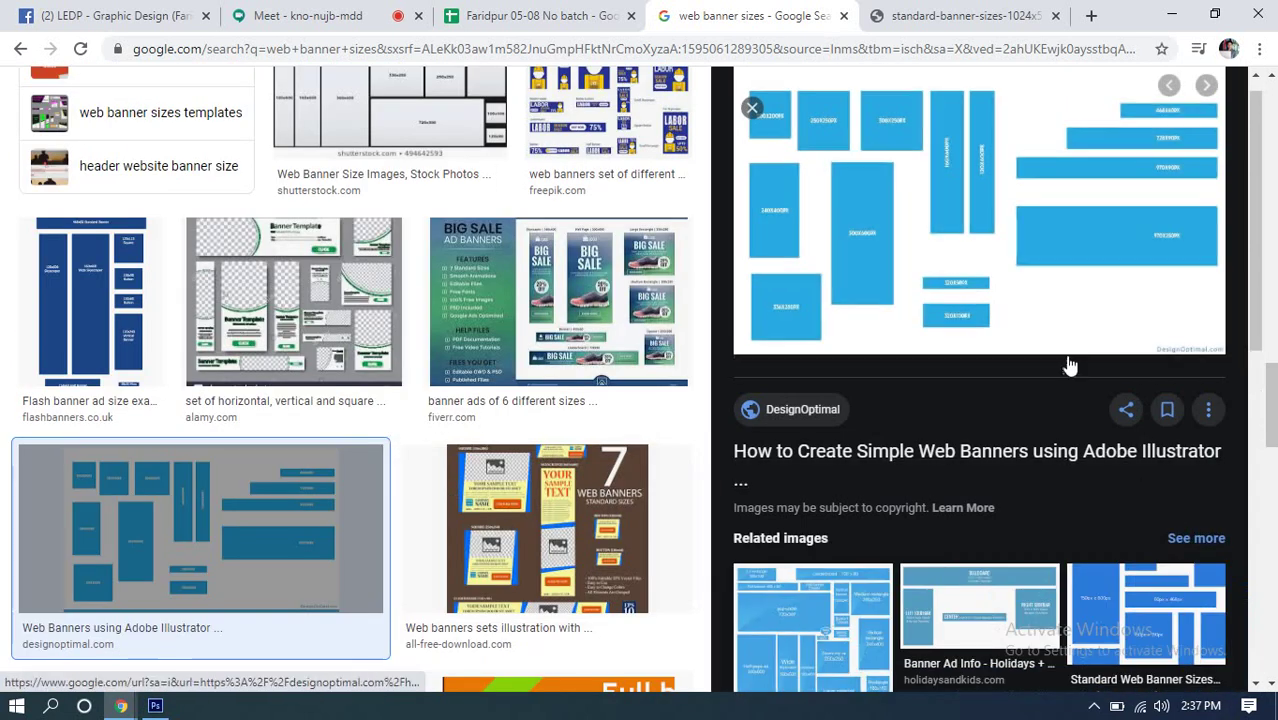
{"action": "right_click", "coordinate": [858, 207]}
{"action": "left_click", "coordinate": [905, 345]}
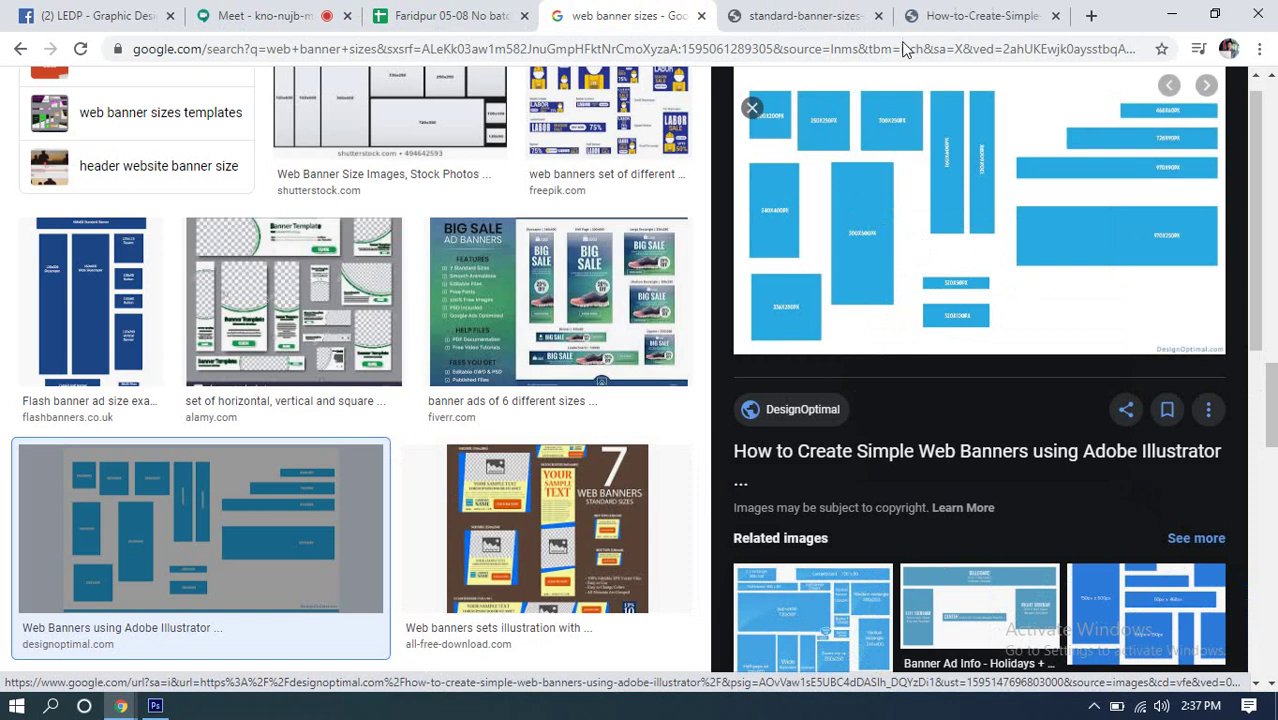
{"action": "left_click", "coordinate": [945, 8]}
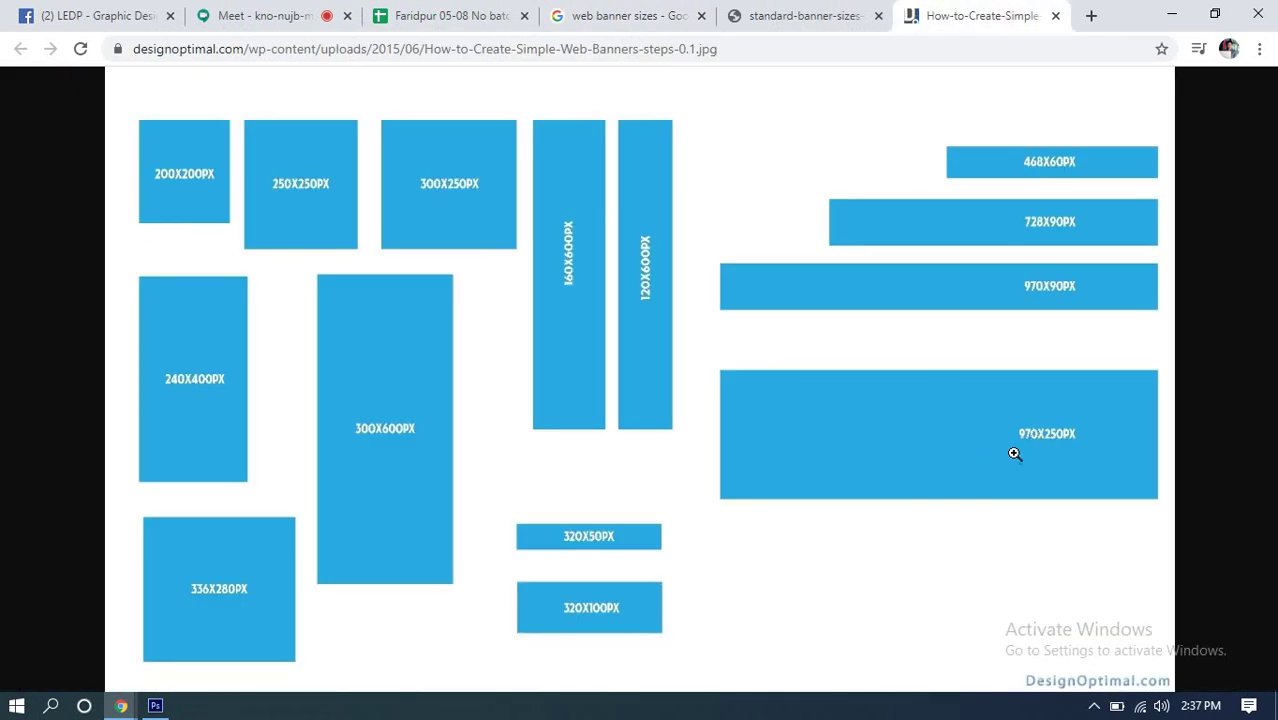
{"action": "left_click", "coordinate": [1084, 434]}
{"action": "left_click", "coordinate": [1085, 434]}
{"action": "left_click", "coordinate": [800, 13]}
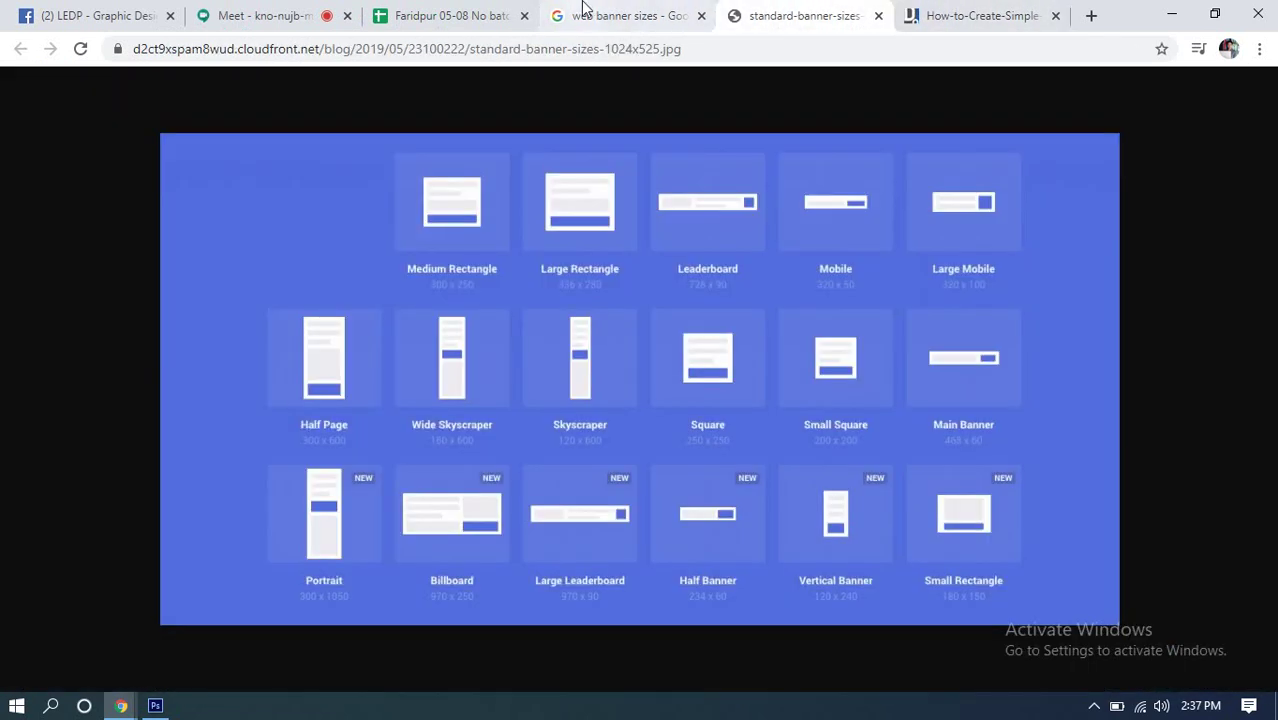
{"action": "left_click", "coordinate": [108, 12]}
{"action": "left_click", "coordinate": [255, 14]}
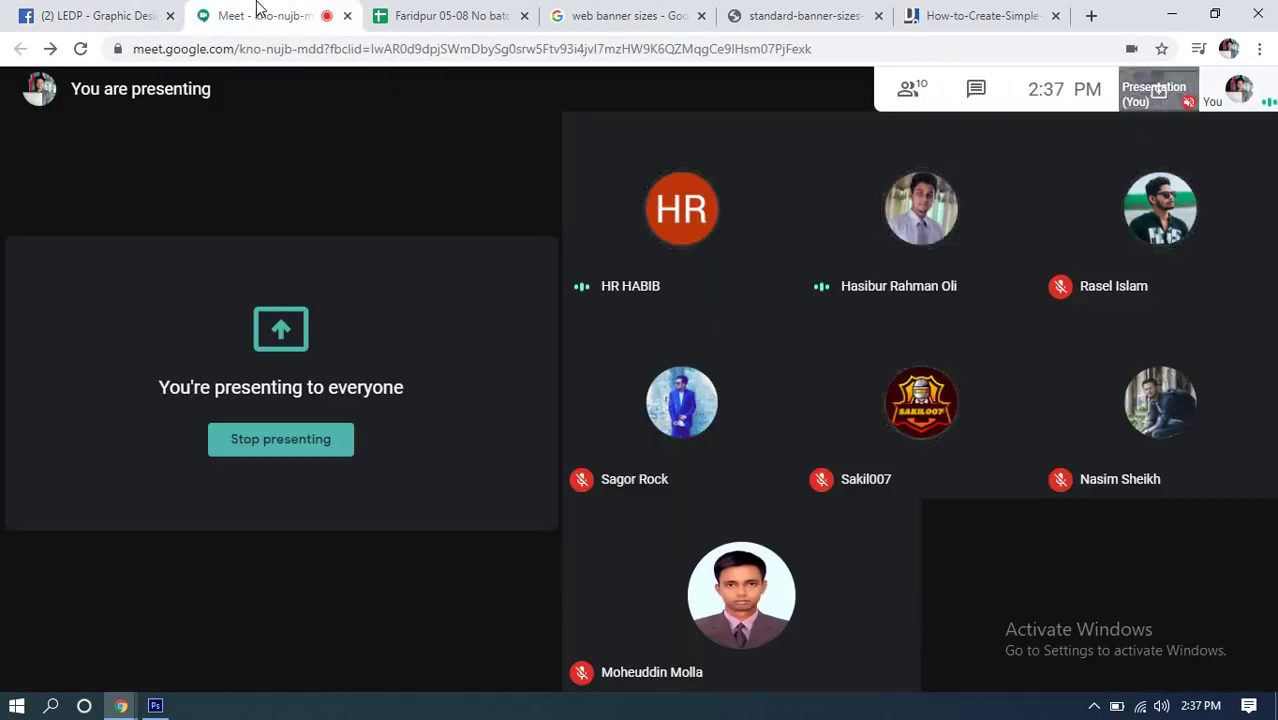
Step: Switch to Photoshop and open the blue corporate business banner template JPG from the Banner Design folder
{"action": "left_click", "coordinate": [155, 706]}
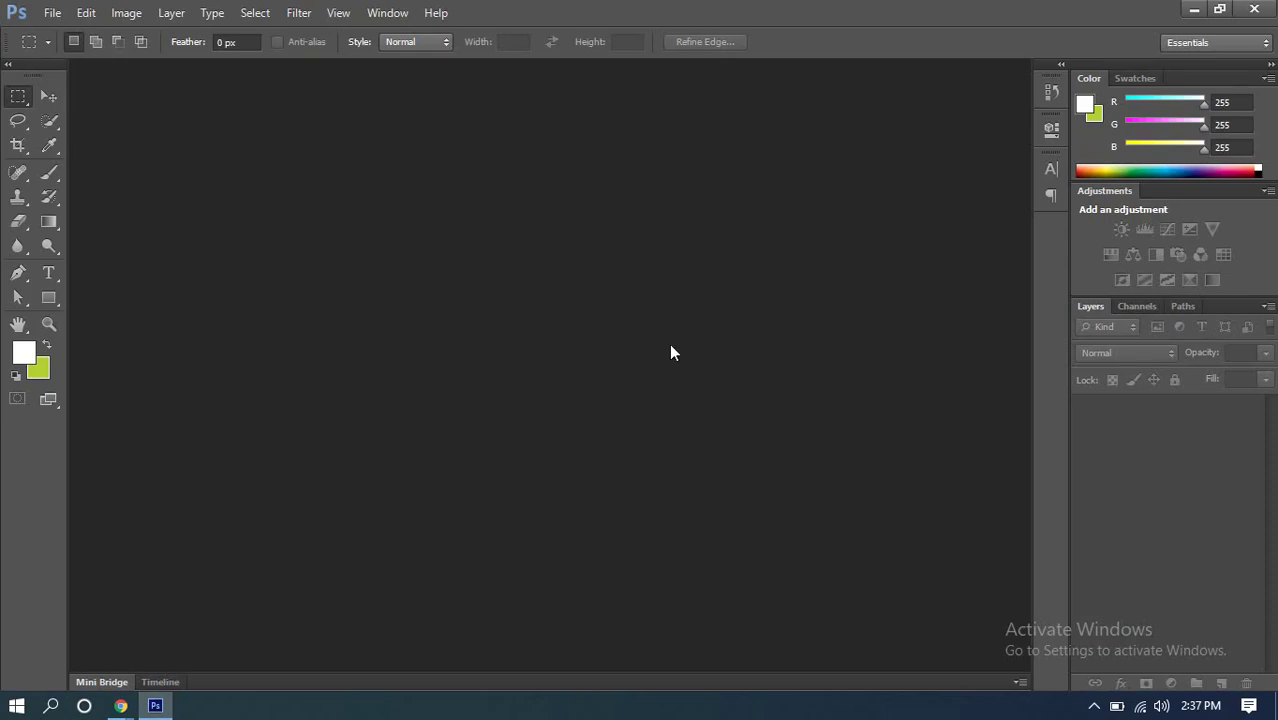
{"action": "left_click", "coordinate": [49, 96]}
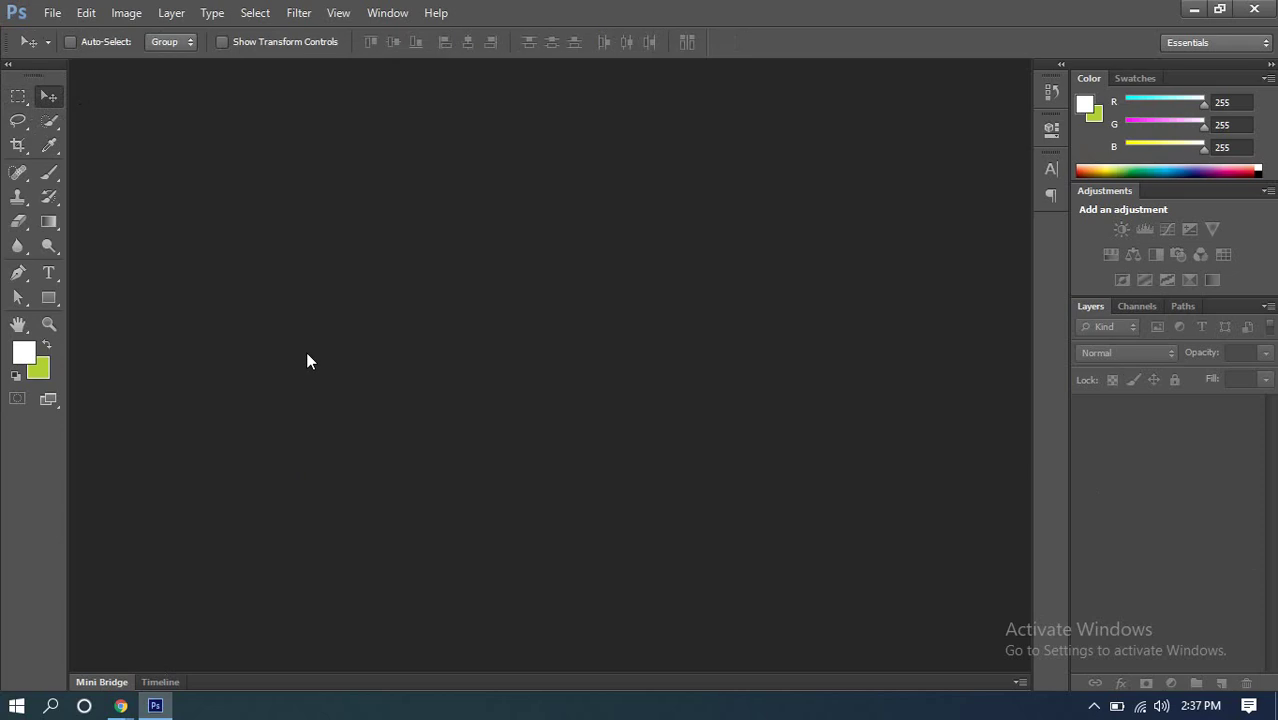
{"action": "key", "text": "ctrl+o"}
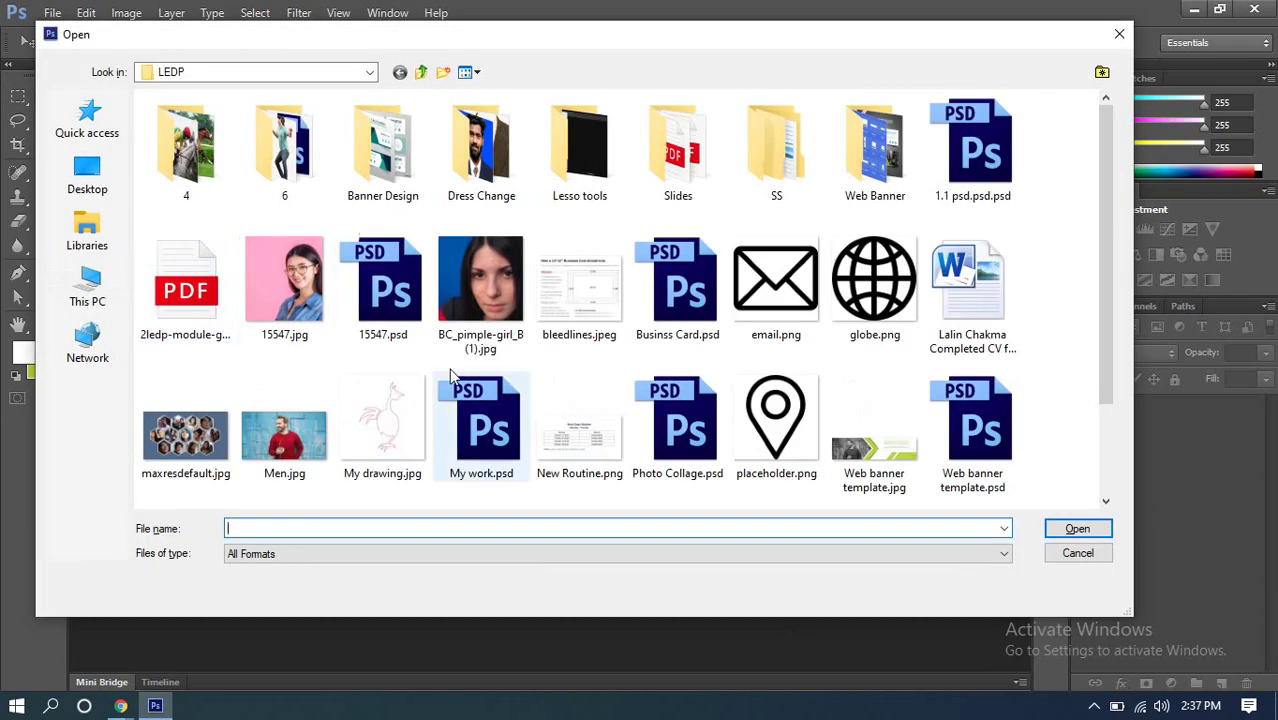
{"action": "double_click", "coordinate": [376, 158]}
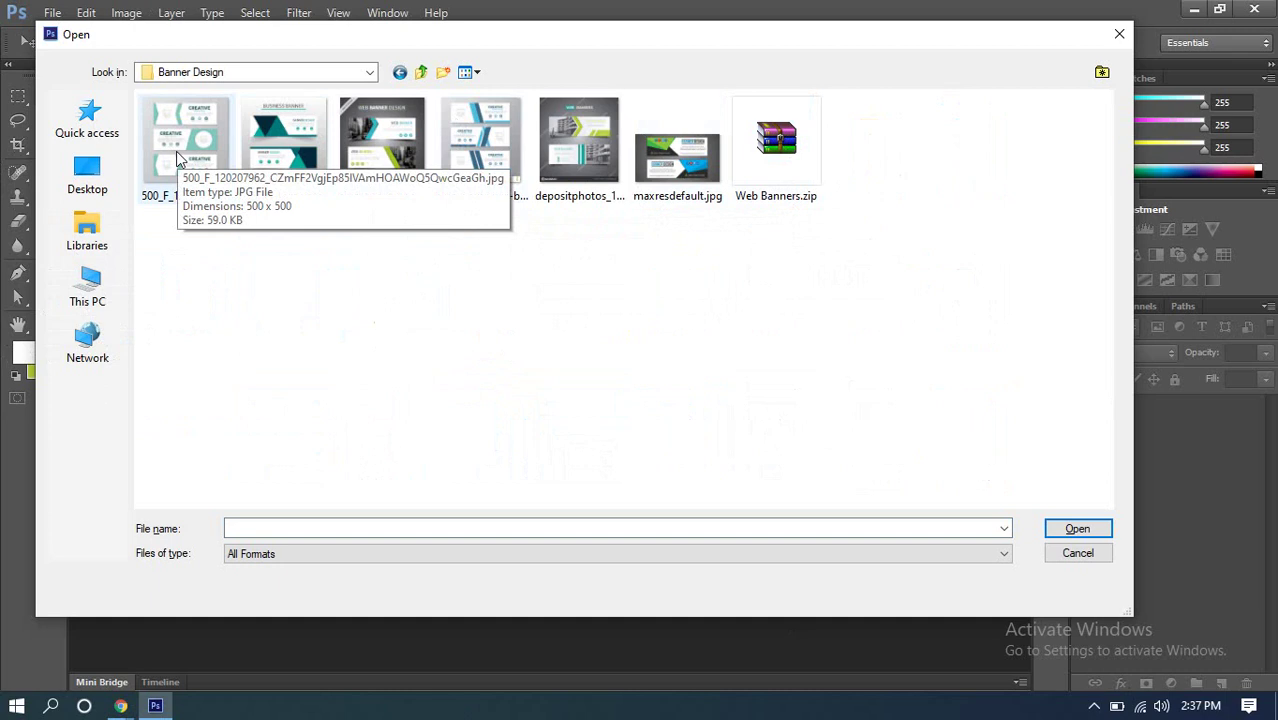
{"action": "double_click", "coordinate": [466, 146]}
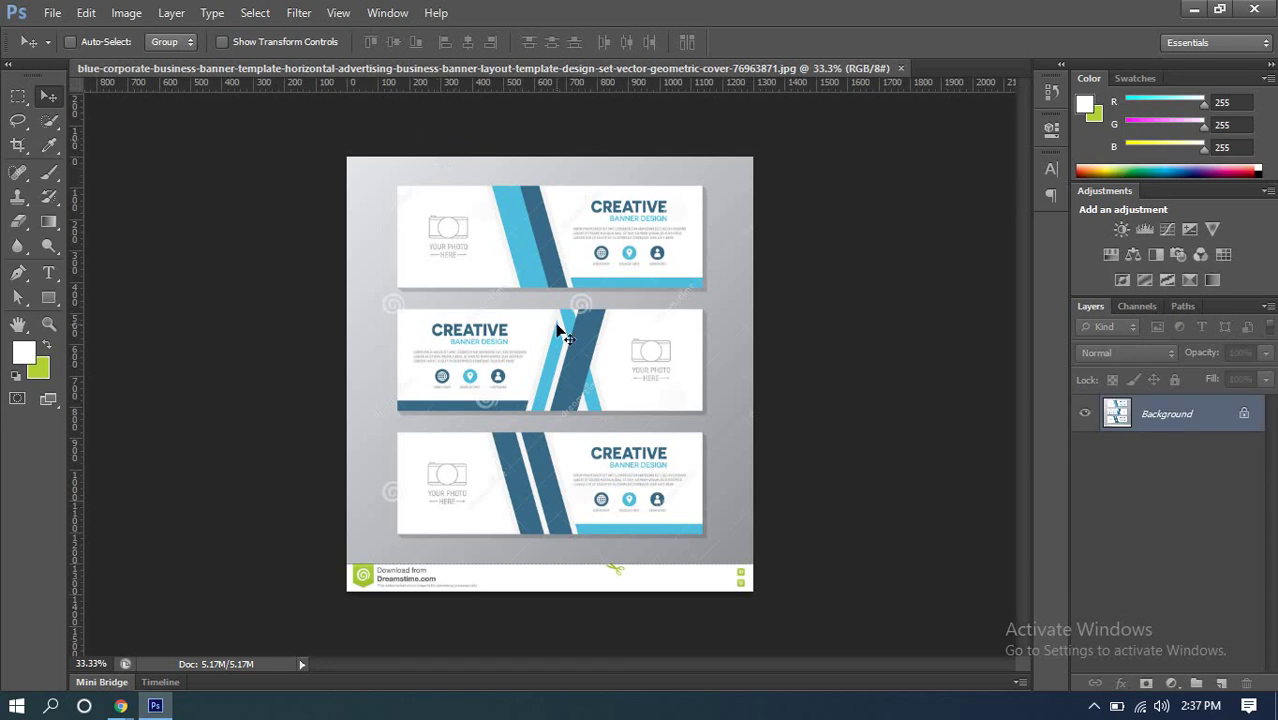
Step: Examine the three banner layouts up close, especially the middle banner's diagonal stripes, heading, icons and photo area
{"action": "scroll", "coordinate": [560, 335], "scroll_direction": "up", "scroll_amount": 4}
{"action": "scroll", "coordinate": [556, 327], "scroll_direction": "down", "scroll_amount": 2}
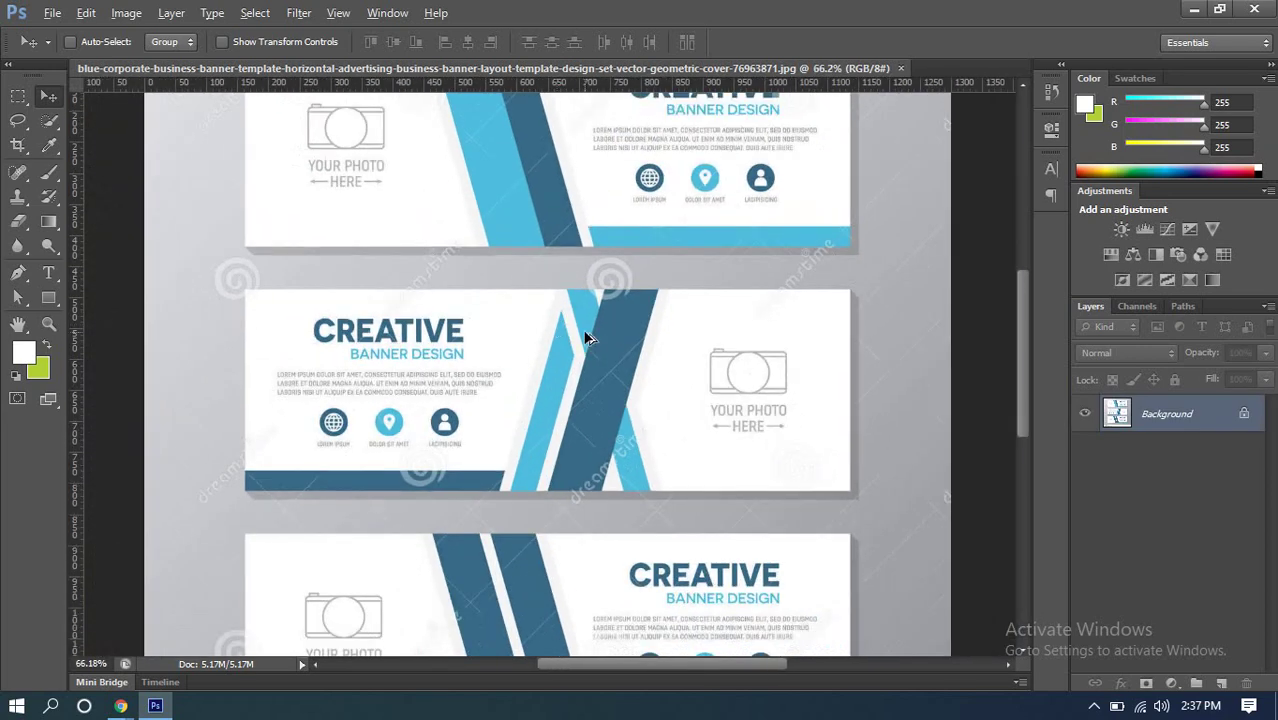
{"action": "scroll", "coordinate": [588, 338], "scroll_direction": "down", "scroll_amount": 1}
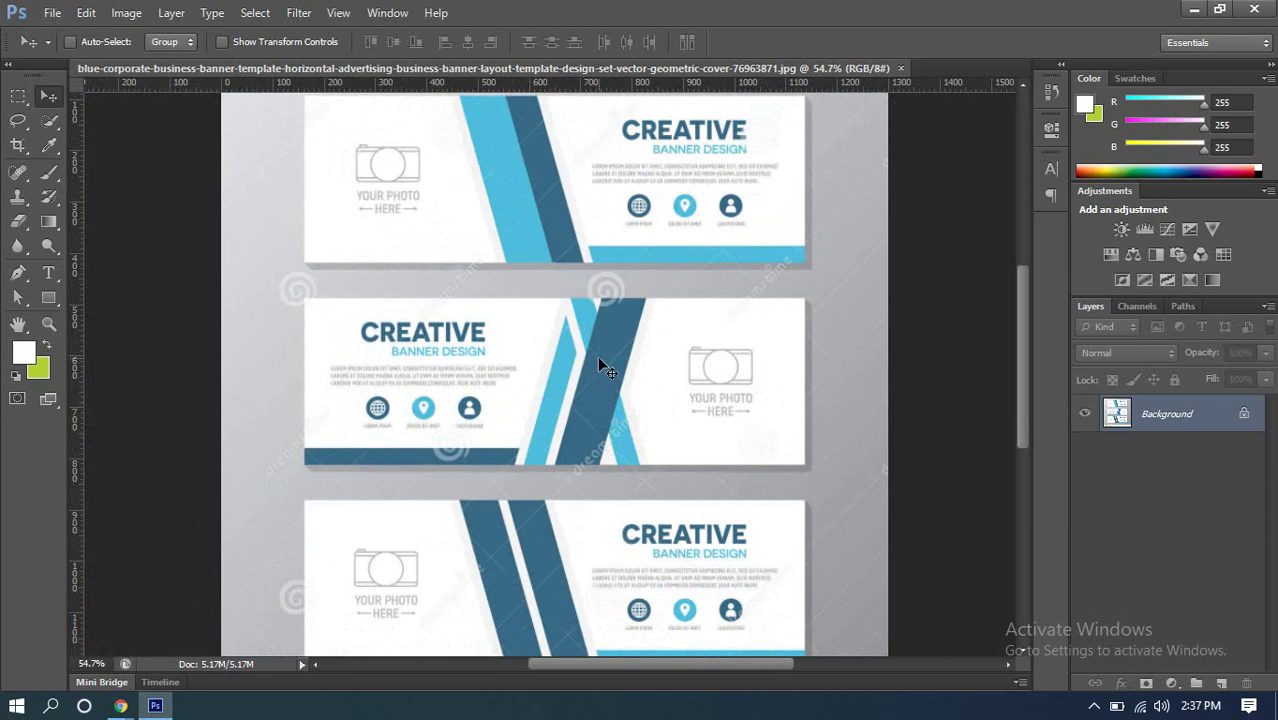
{"action": "scroll", "coordinate": [601, 362], "scroll_direction": "up", "scroll_amount": 1}
{"action": "scroll", "coordinate": [600, 366], "scroll_direction": "down", "scroll_amount": 2}
{"action": "scroll", "coordinate": [602, 364], "scroll_direction": "up", "scroll_amount": 1}
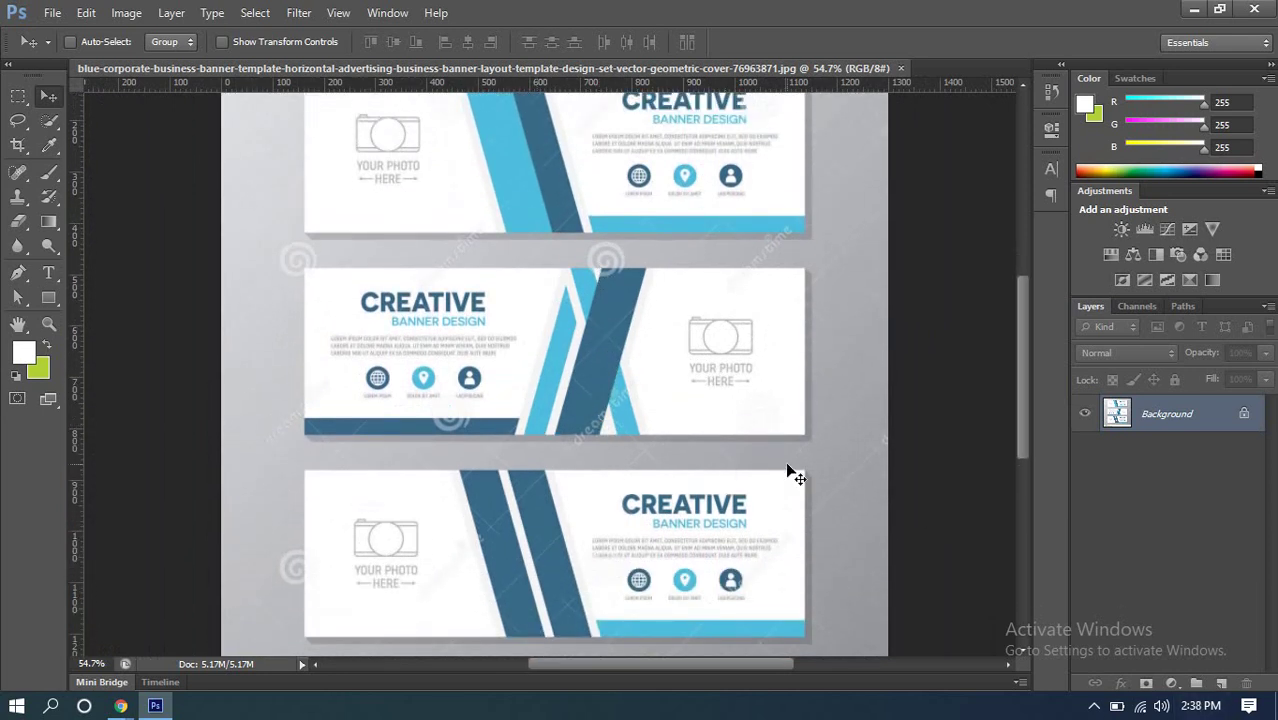
{"action": "scroll", "coordinate": [747, 456], "scroll_direction": "down", "scroll_amount": 1}
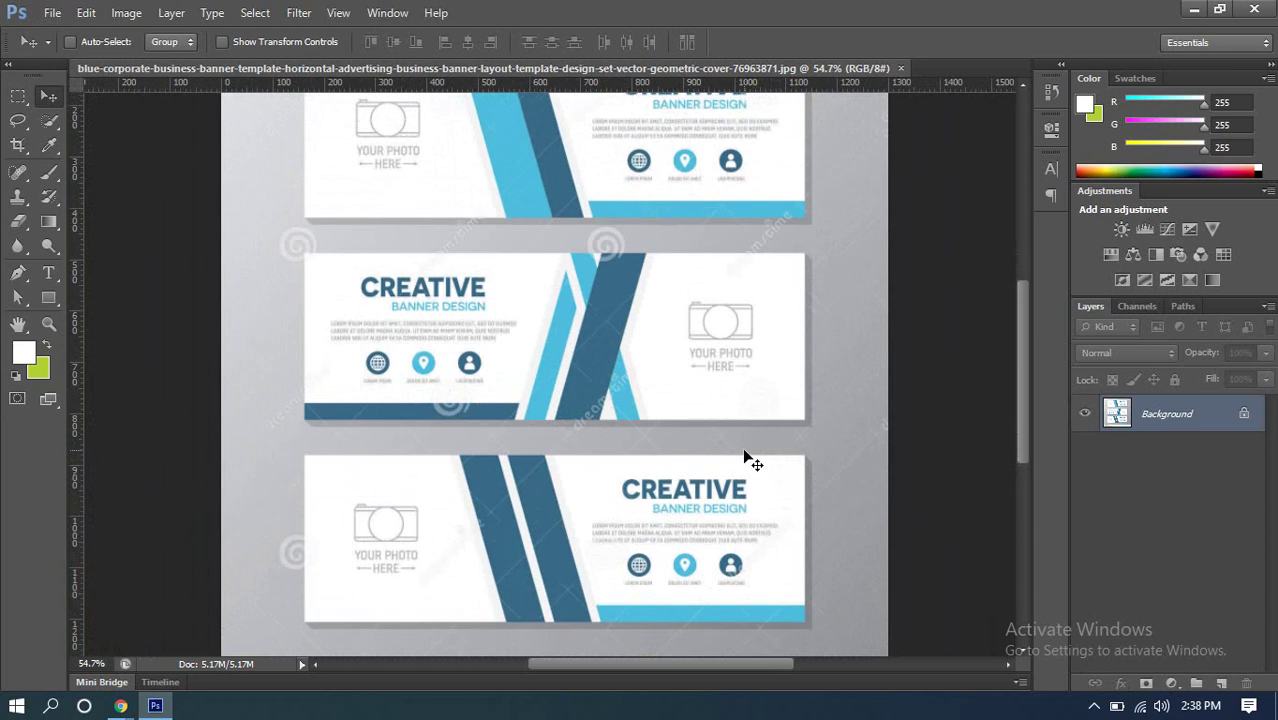
{"action": "scroll", "coordinate": [747, 451], "scroll_direction": "up", "scroll_amount": 1}
{"action": "scroll", "coordinate": [740, 455], "scroll_direction": "down", "scroll_amount": 1}
{"action": "key", "text": "alt"}
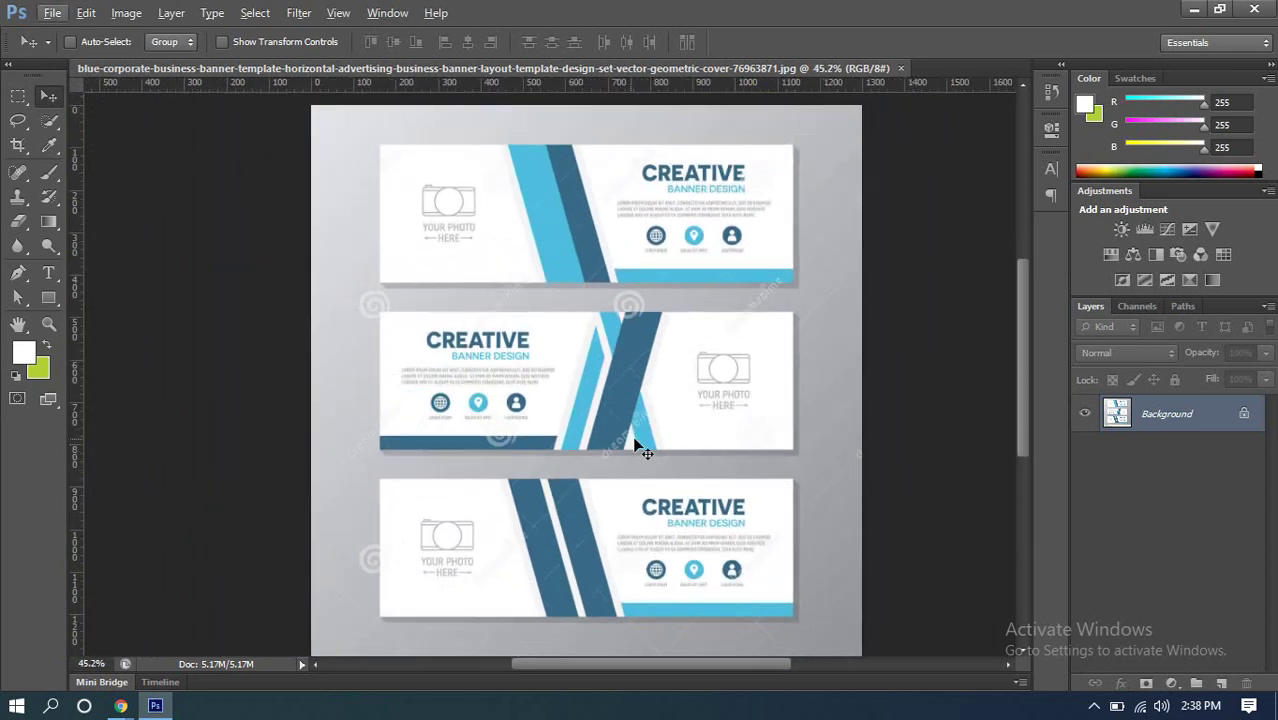
{"action": "scroll", "coordinate": [590, 620], "scroll_direction": "up", "scroll_amount": 1}
{"action": "scroll", "coordinate": [595, 500], "scroll_direction": "up", "scroll_amount": 1}
{"action": "scroll", "coordinate": [662, 312], "scroll_direction": "up", "scroll_amount": 1}
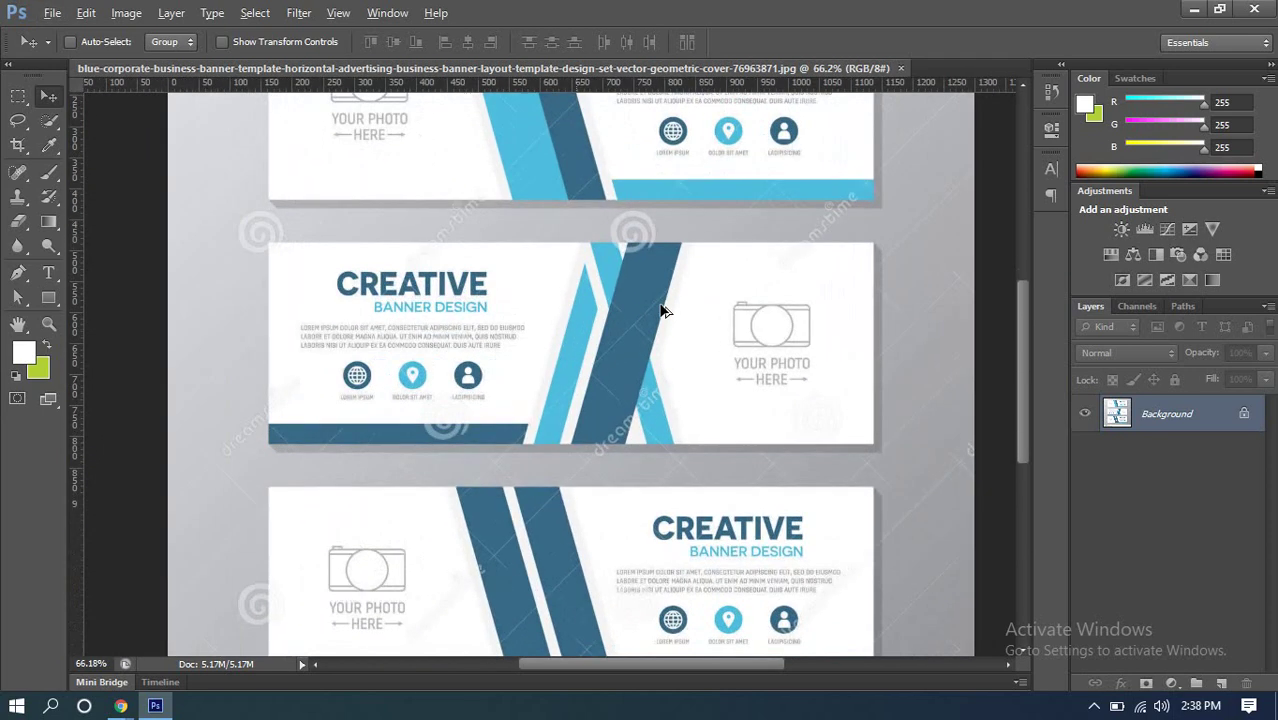
{"action": "scroll", "coordinate": [605, 275], "scroll_direction": "up", "scroll_amount": 2}
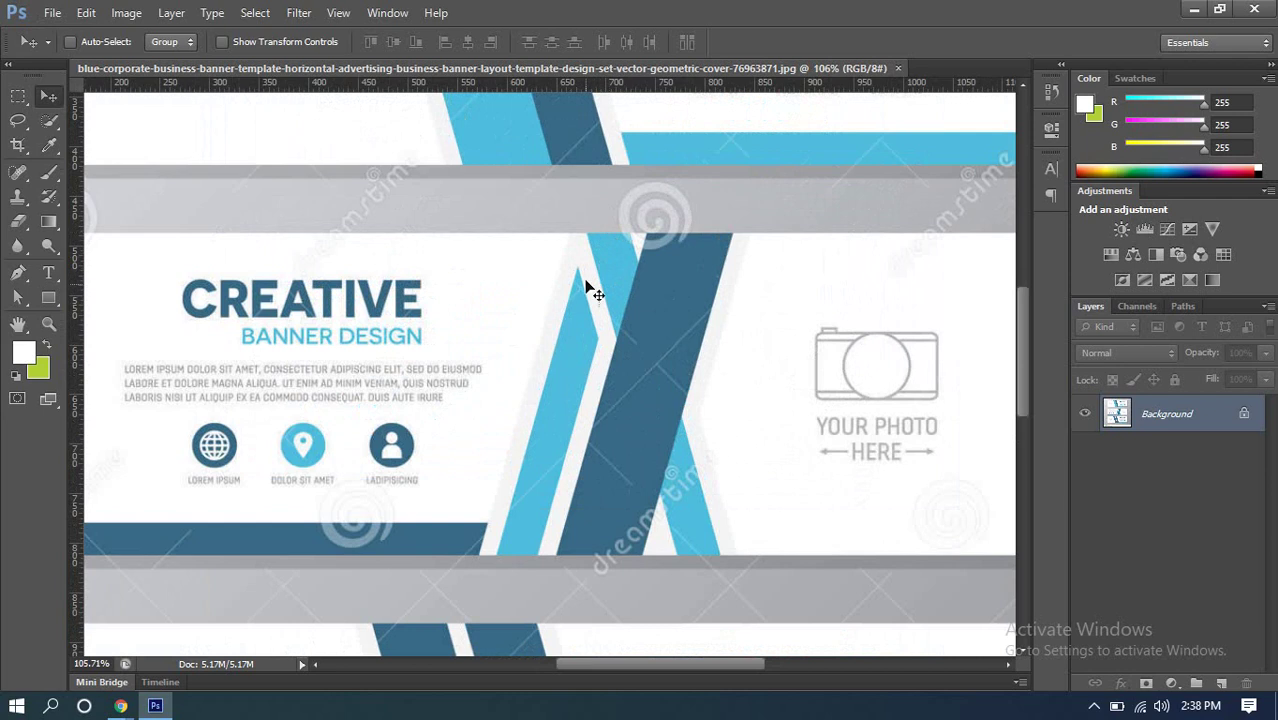
{"action": "scroll", "coordinate": [670, 355], "scroll_direction": "down", "scroll_amount": 2}
{"action": "scroll", "coordinate": [600, 348], "scroll_direction": "down", "scroll_amount": 1}
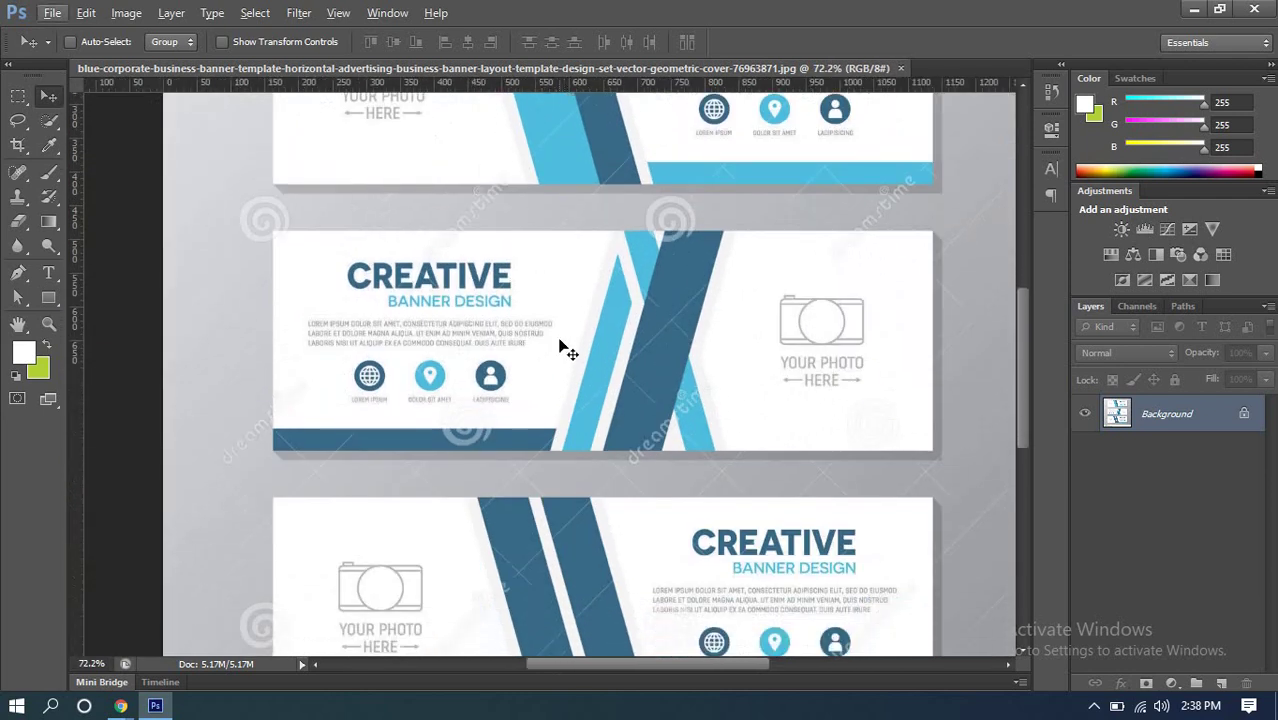
{"action": "scroll", "coordinate": [333, 325], "scroll_direction": "up", "scroll_amount": 1}
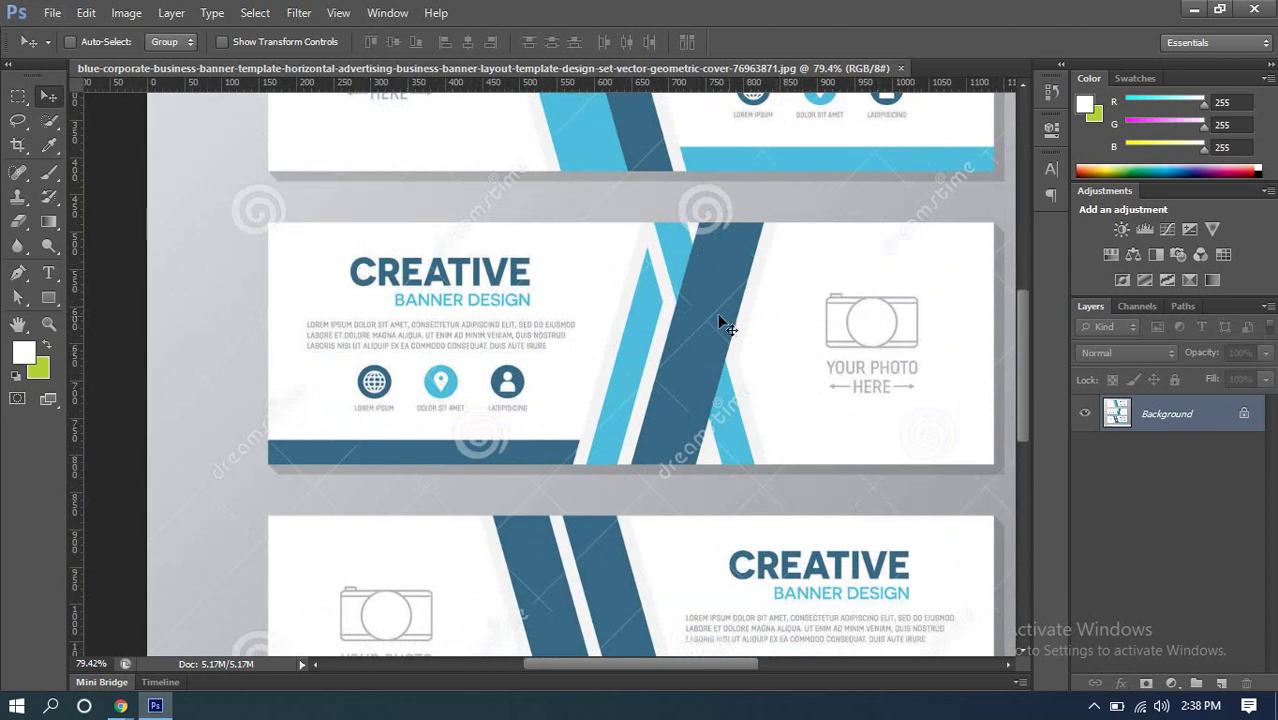
{"action": "scroll", "coordinate": [686, 313], "scroll_direction": "down", "scroll_amount": 2}
{"action": "scroll", "coordinate": [686, 313], "scroll_direction": "up", "scroll_amount": 1}
{"action": "scroll", "coordinate": [686, 313], "scroll_direction": "down", "scroll_amount": 1}
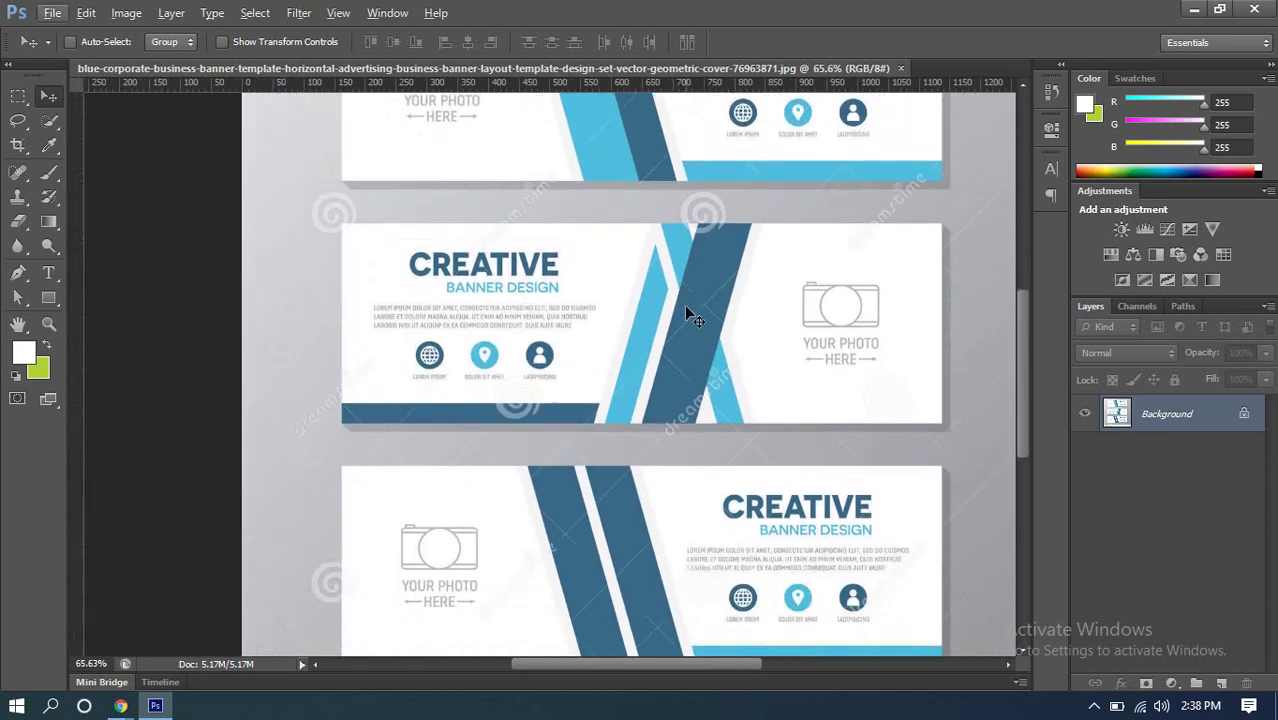
{"action": "scroll", "coordinate": [686, 311], "scroll_direction": "down", "scroll_amount": 1}
{"action": "scroll", "coordinate": [690, 308], "scroll_direction": "up", "scroll_amount": 2}
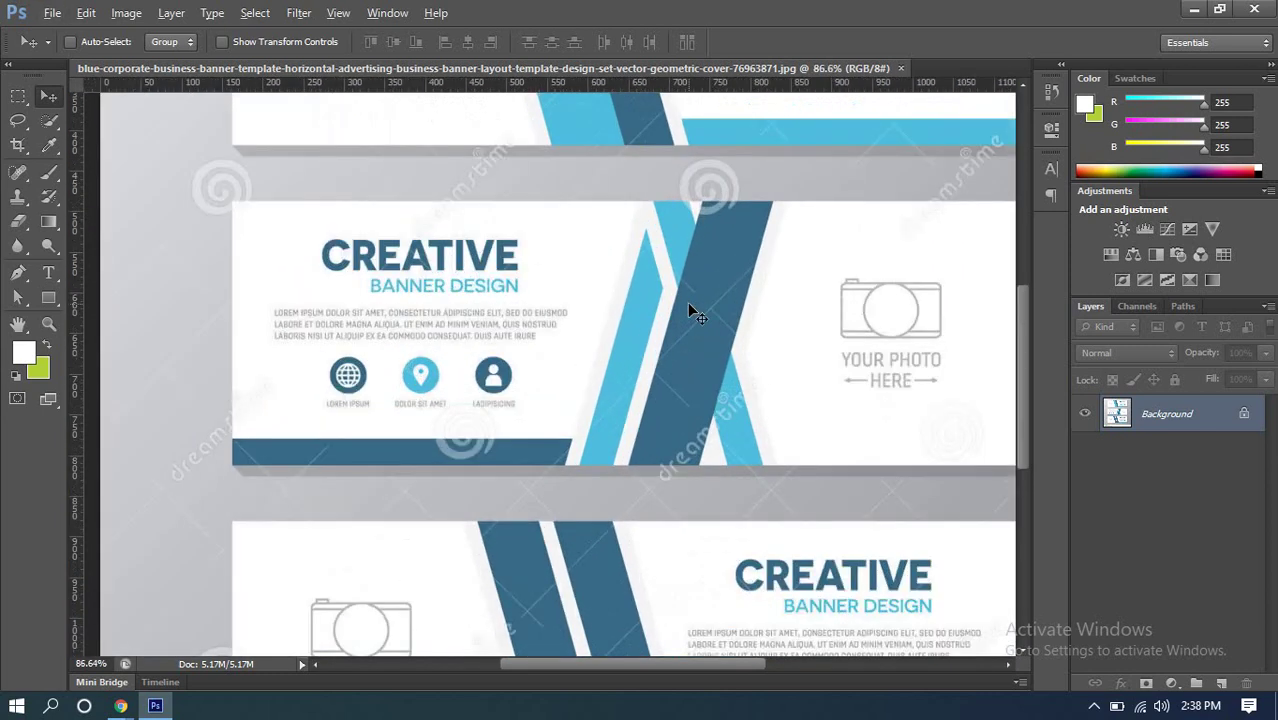
{"action": "scroll", "coordinate": [692, 306], "scroll_direction": "down", "scroll_amount": 2}
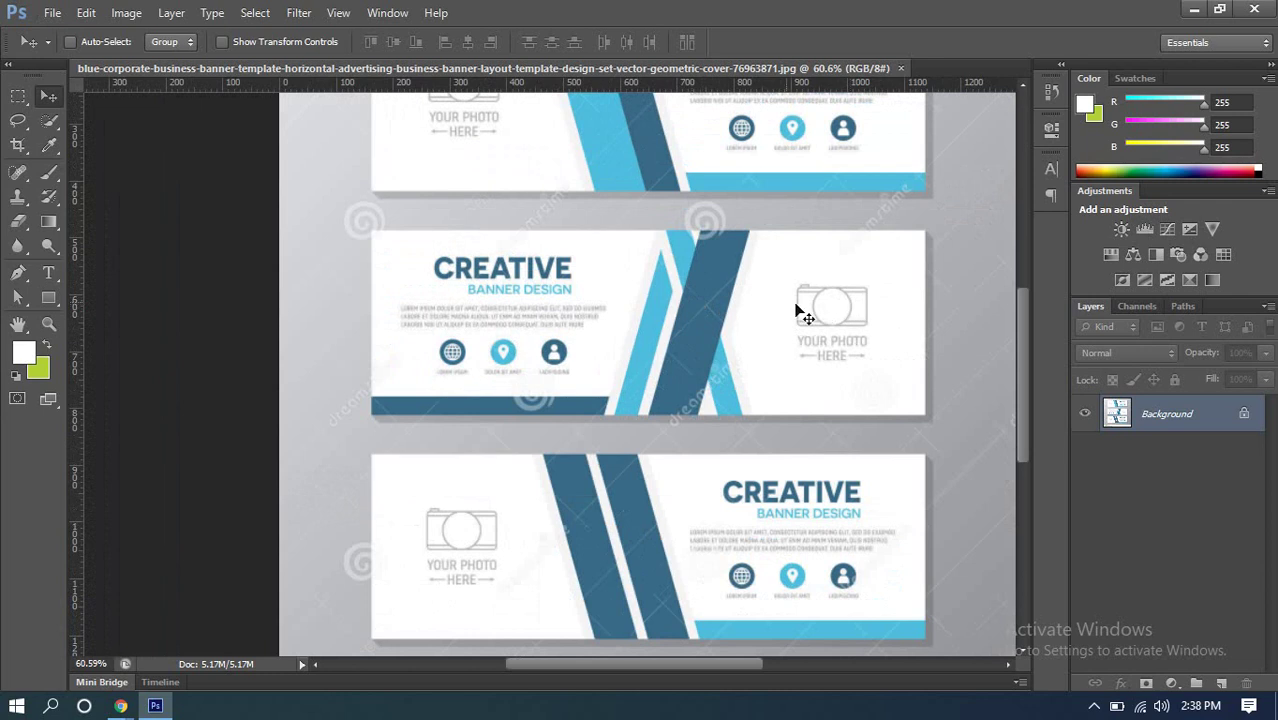
Step: Close the blue corporate template and open depositphotos_185641006-stock-illustration-abstract-vector-banner-web-template.jpg from the Banner Design folder
{"action": "left_click", "coordinate": [901, 69]}
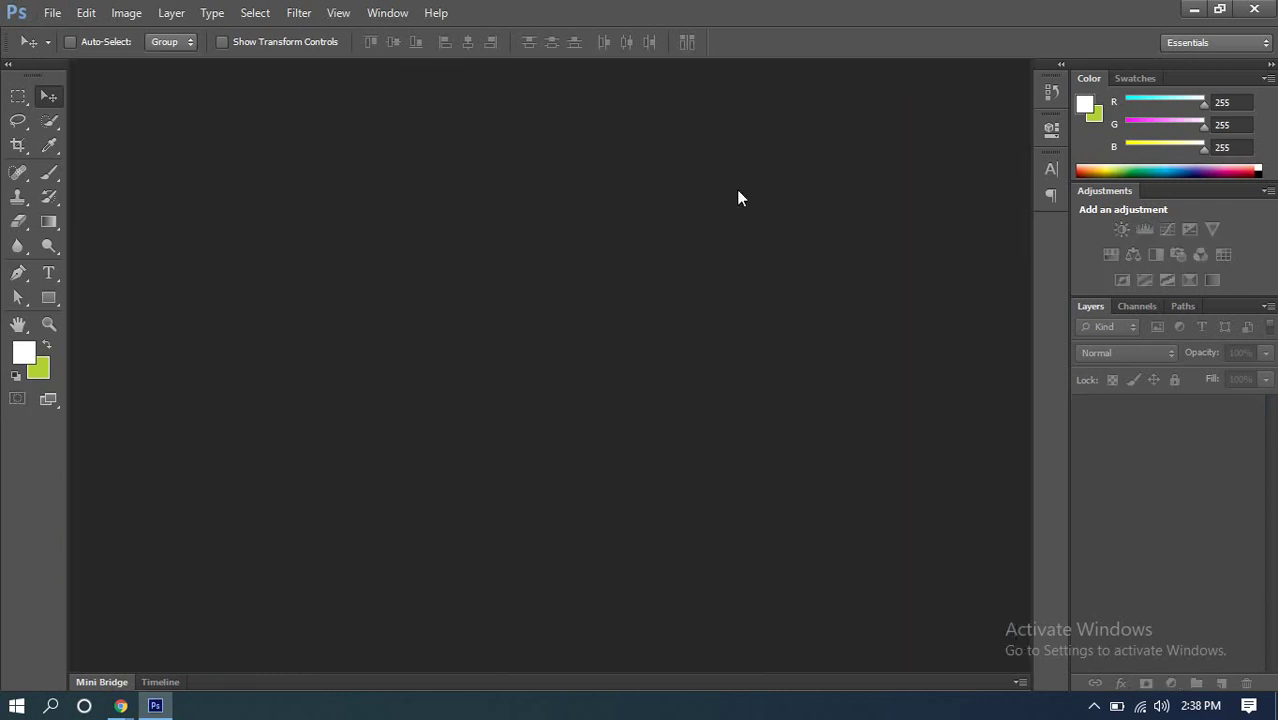
{"action": "key", "text": "ctrl+o"}
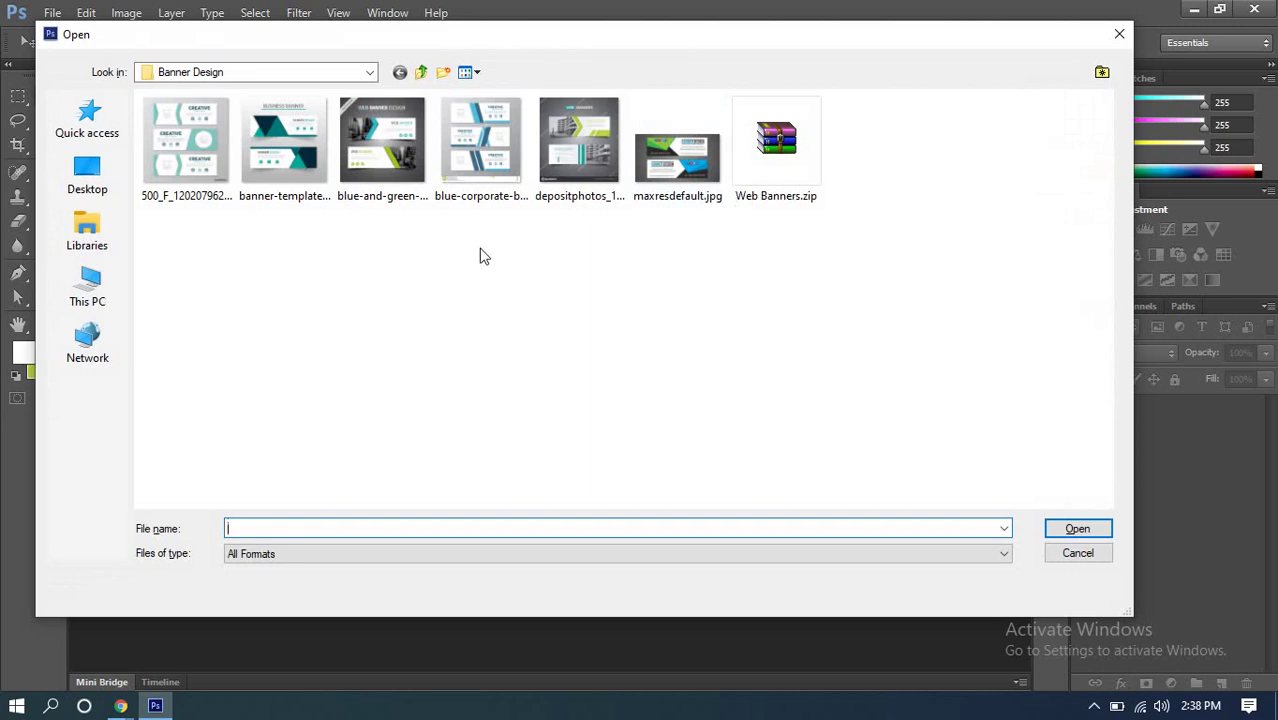
{"action": "left_click", "coordinate": [572, 140]}
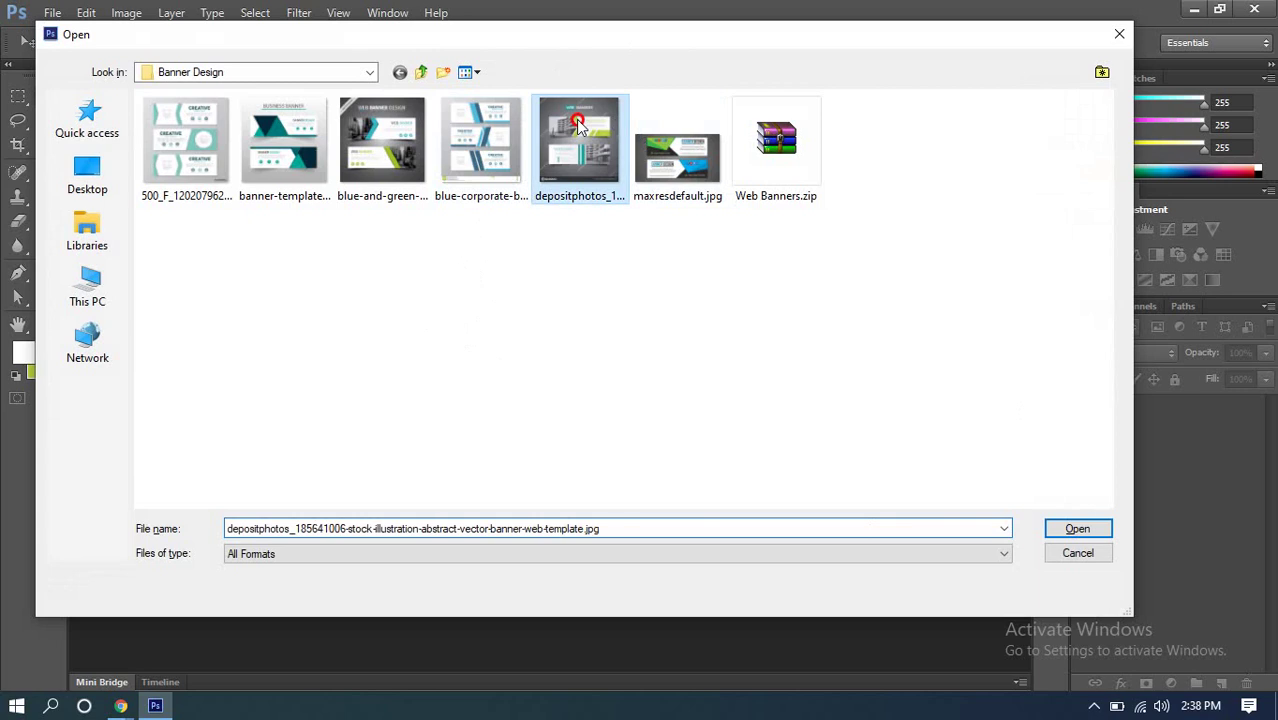
{"action": "double_click", "coordinate": [566, 134]}
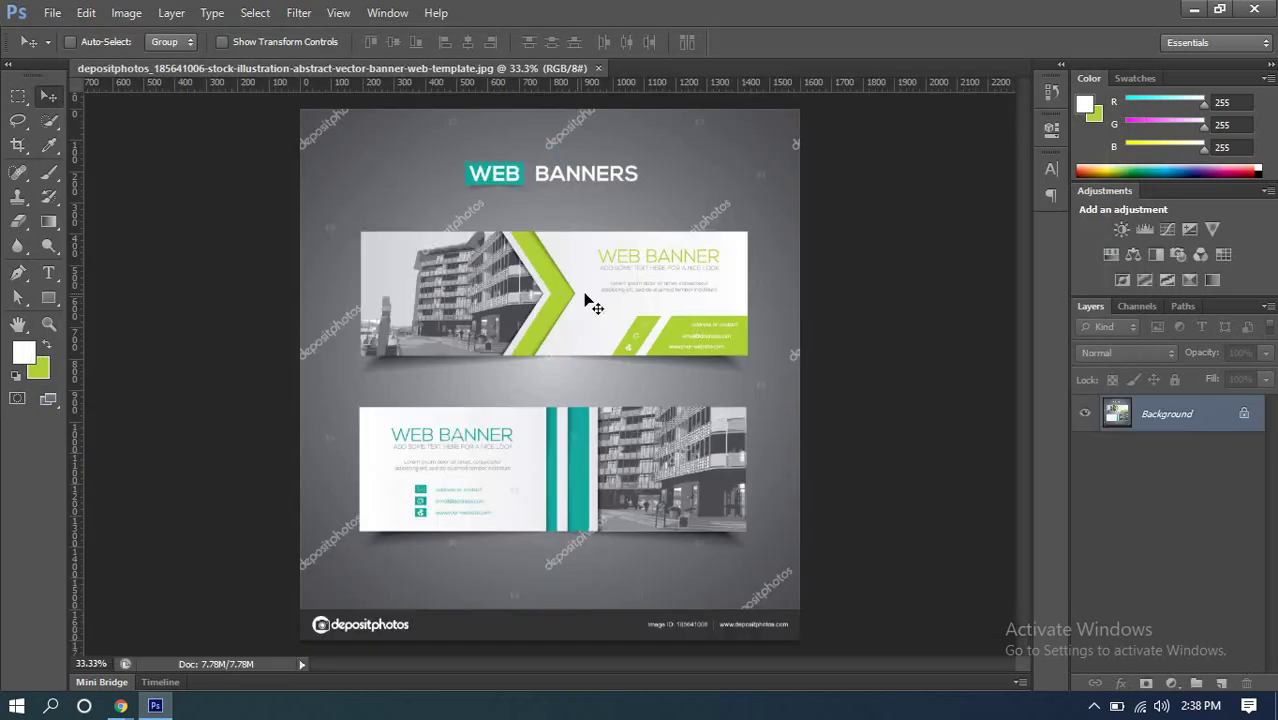
Step: Make a rectangular selection around the entire upper web banner with the green chevron
{"action": "left_click", "coordinate": [48, 323]}
{"action": "left_click_drag", "start_coordinate": [550, 443], "coordinate": [571, 371]}
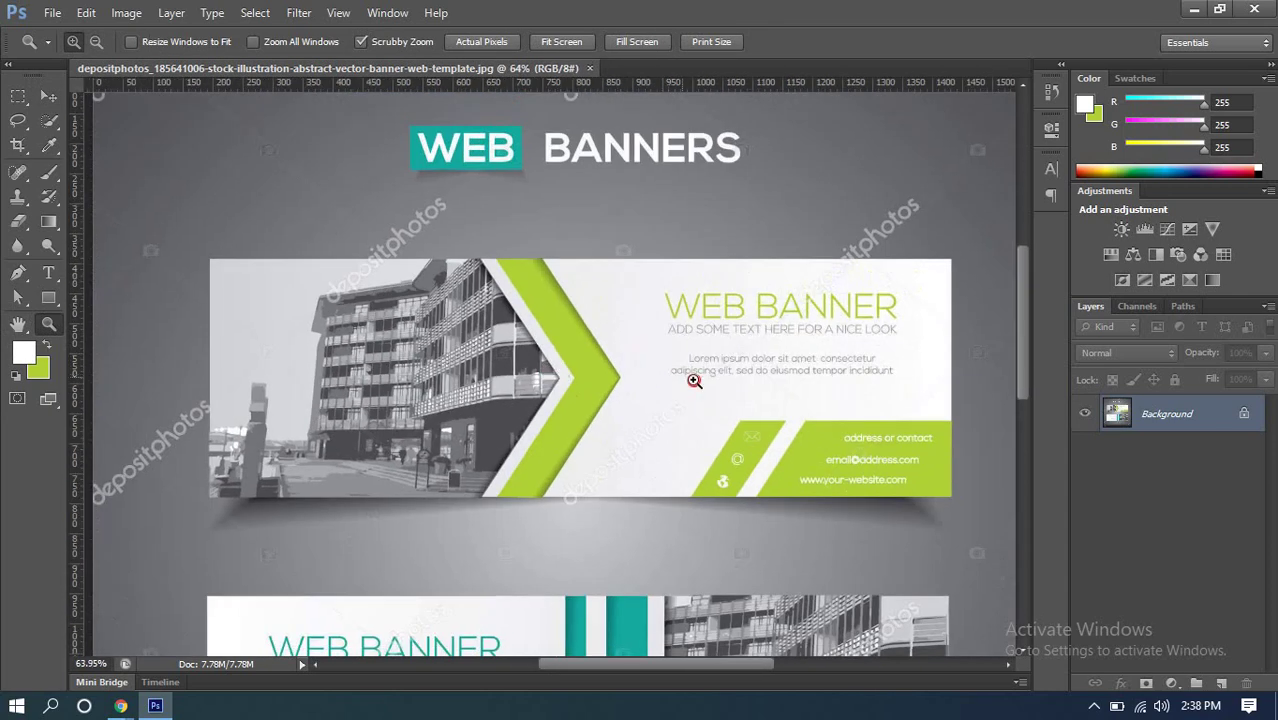
{"action": "left_click_drag", "start_coordinate": [694, 381], "coordinate": [702, 388]}
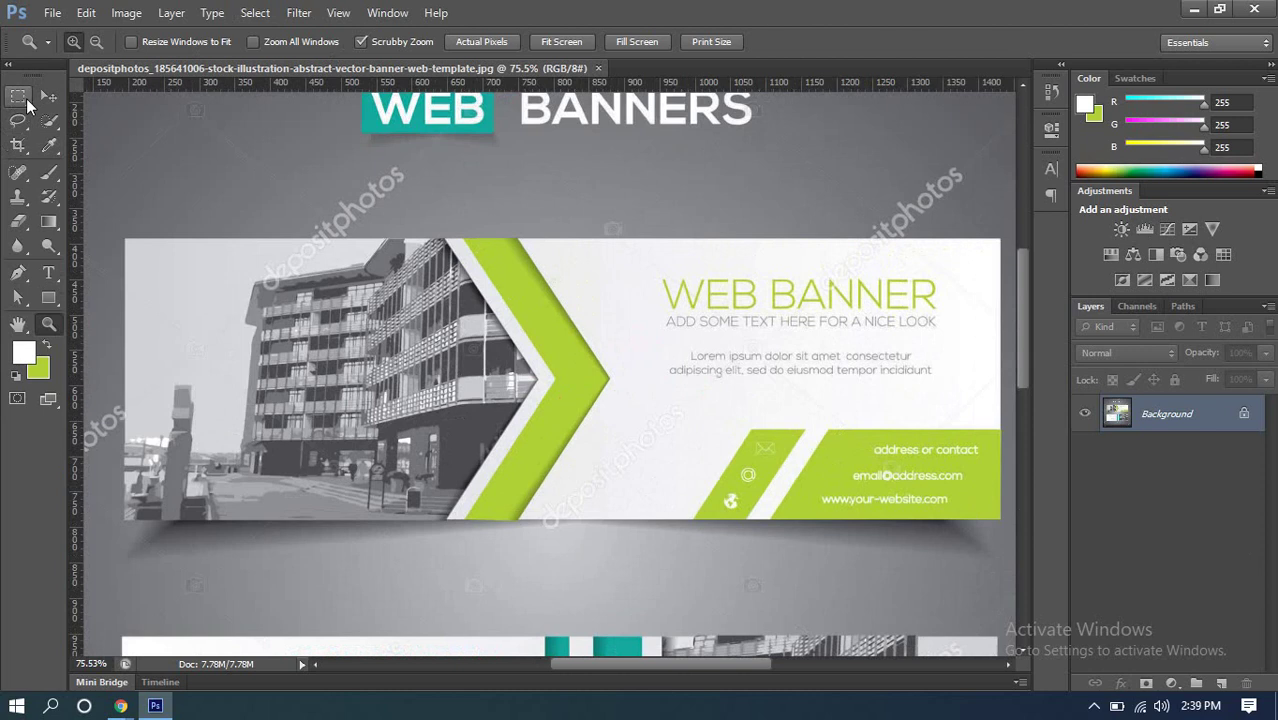
{"action": "key", "text": "f"}
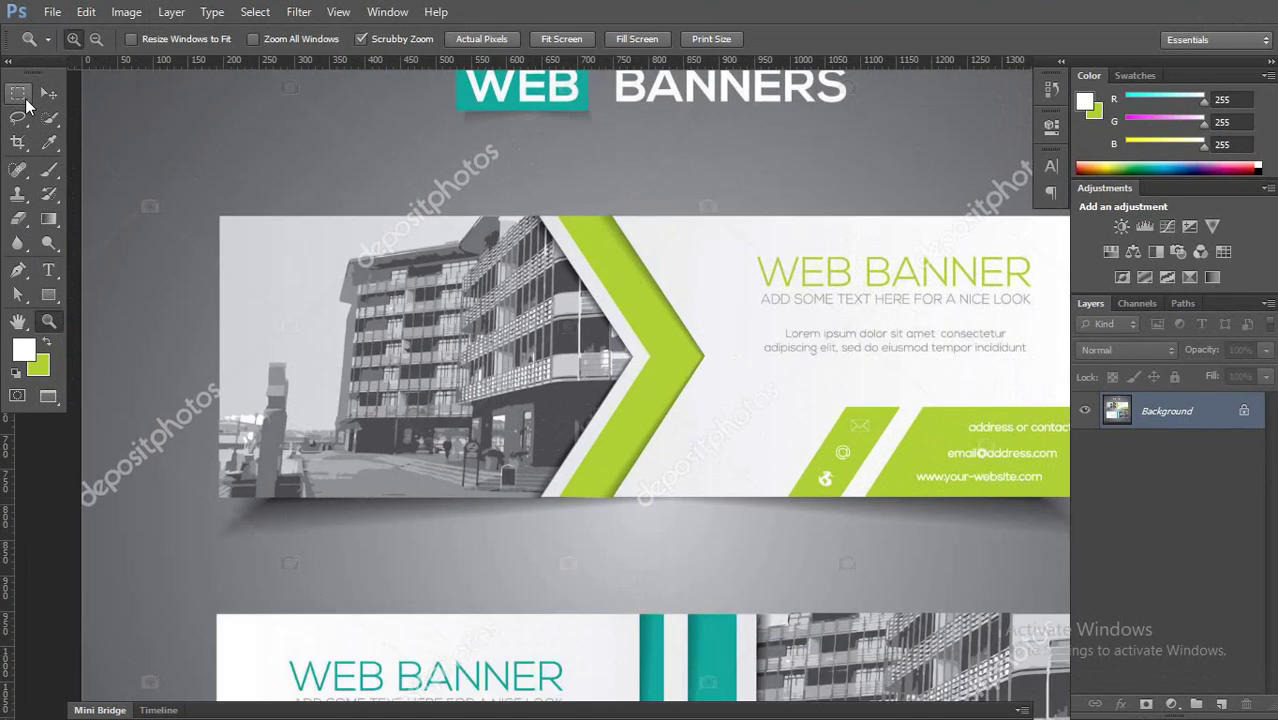
{"action": "key", "text": "f"}
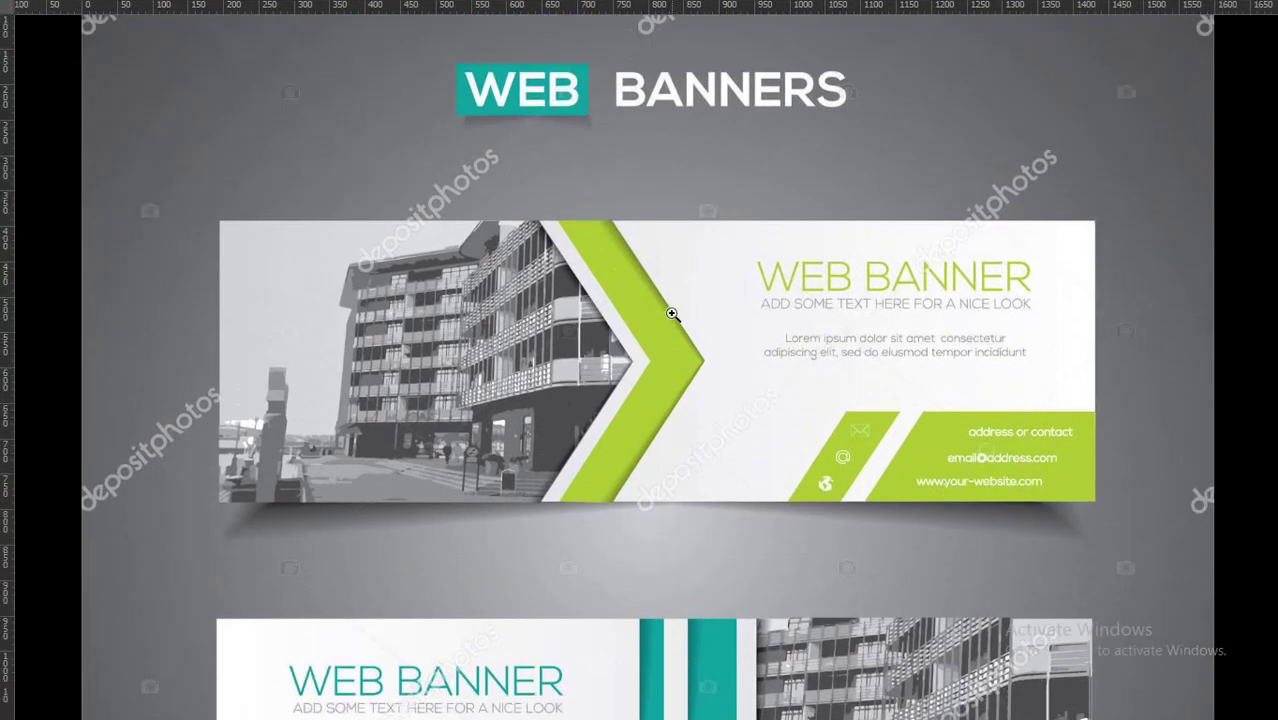
{"action": "left_click", "coordinate": [618, 287]}
{"action": "left_click", "coordinate": [618, 287]}
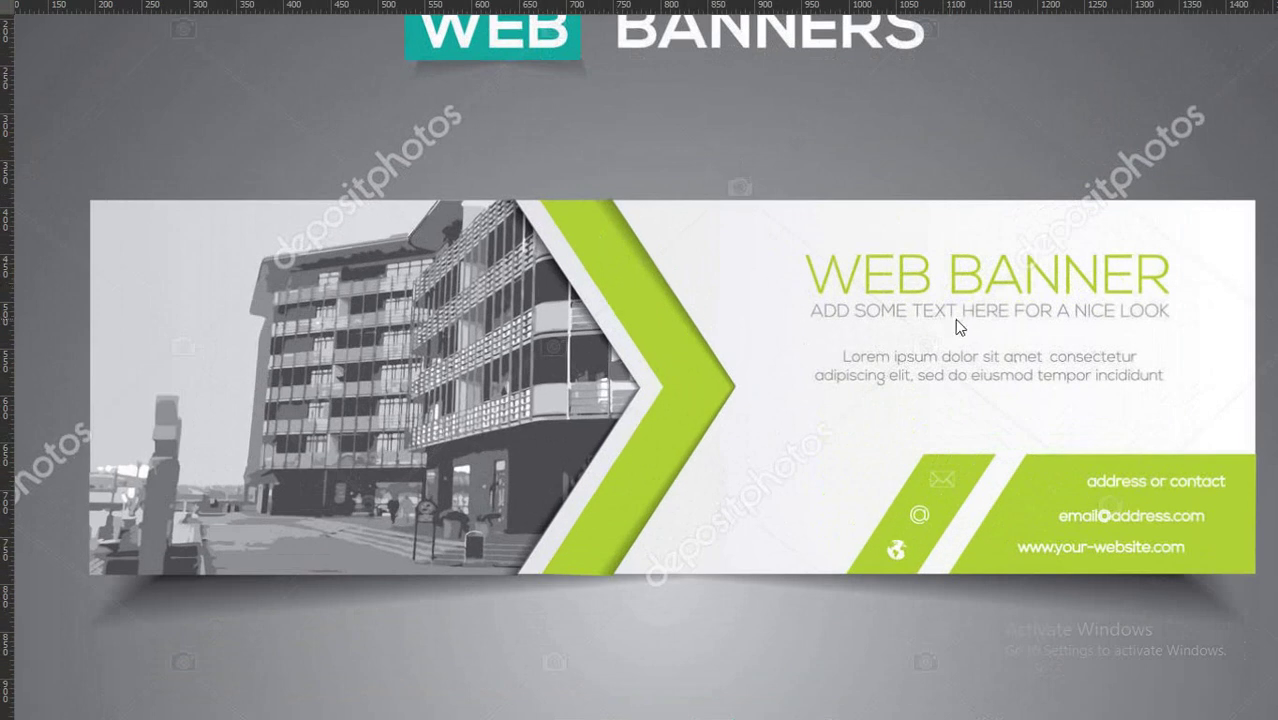
{"action": "left_click_drag", "start_coordinate": [890, 314], "coordinate": [844, 320]}
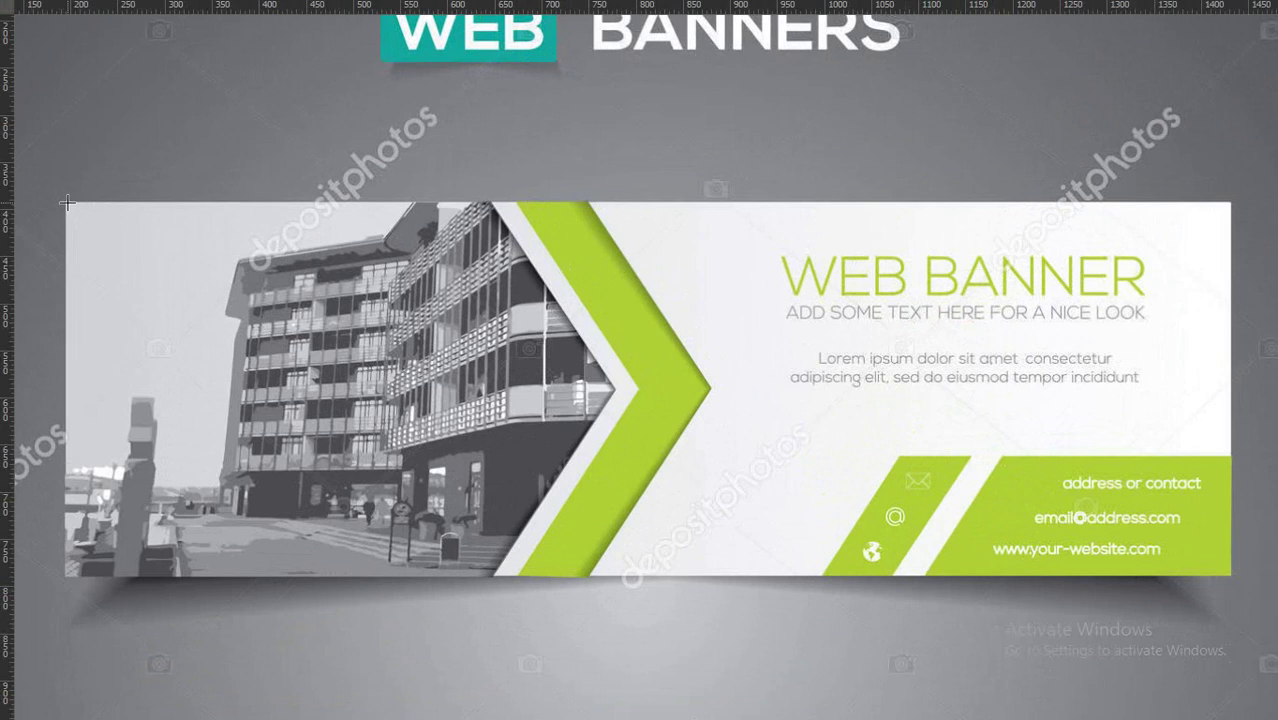
{"action": "left_click_drag", "start_coordinate": [74, 212], "coordinate": [1230, 574]}
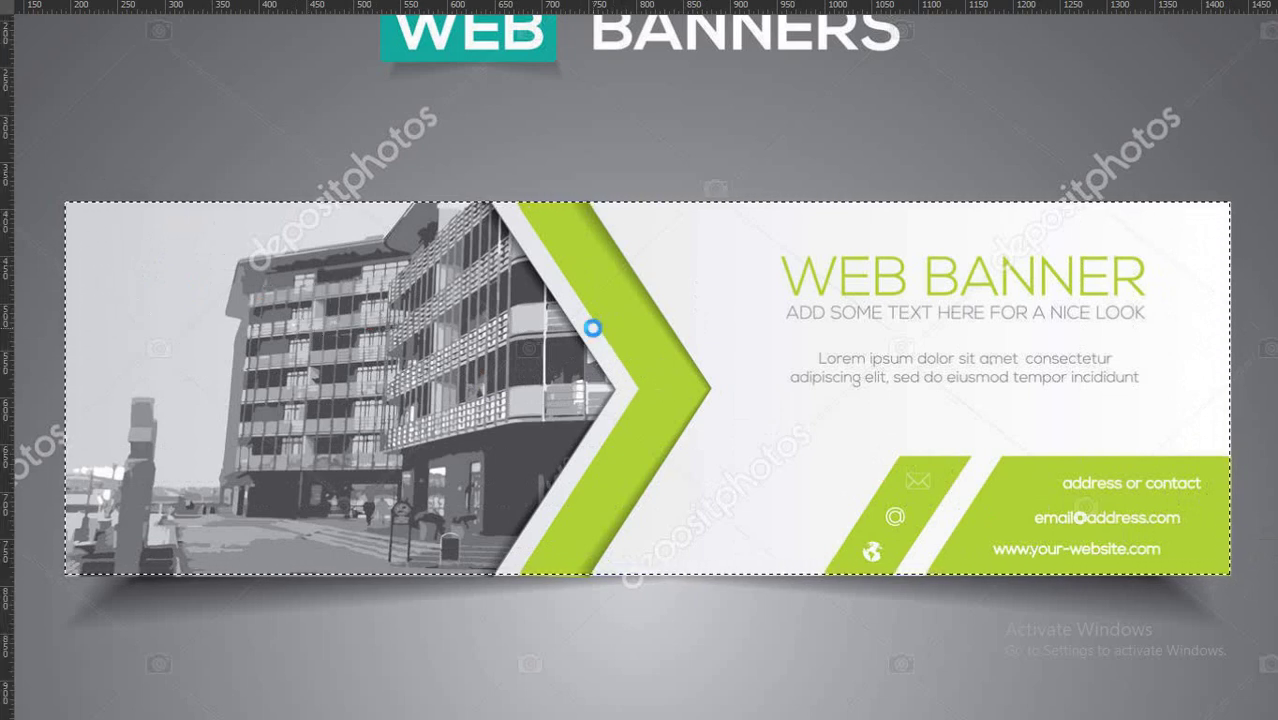
{"action": "key", "text": "ctrl+n"}
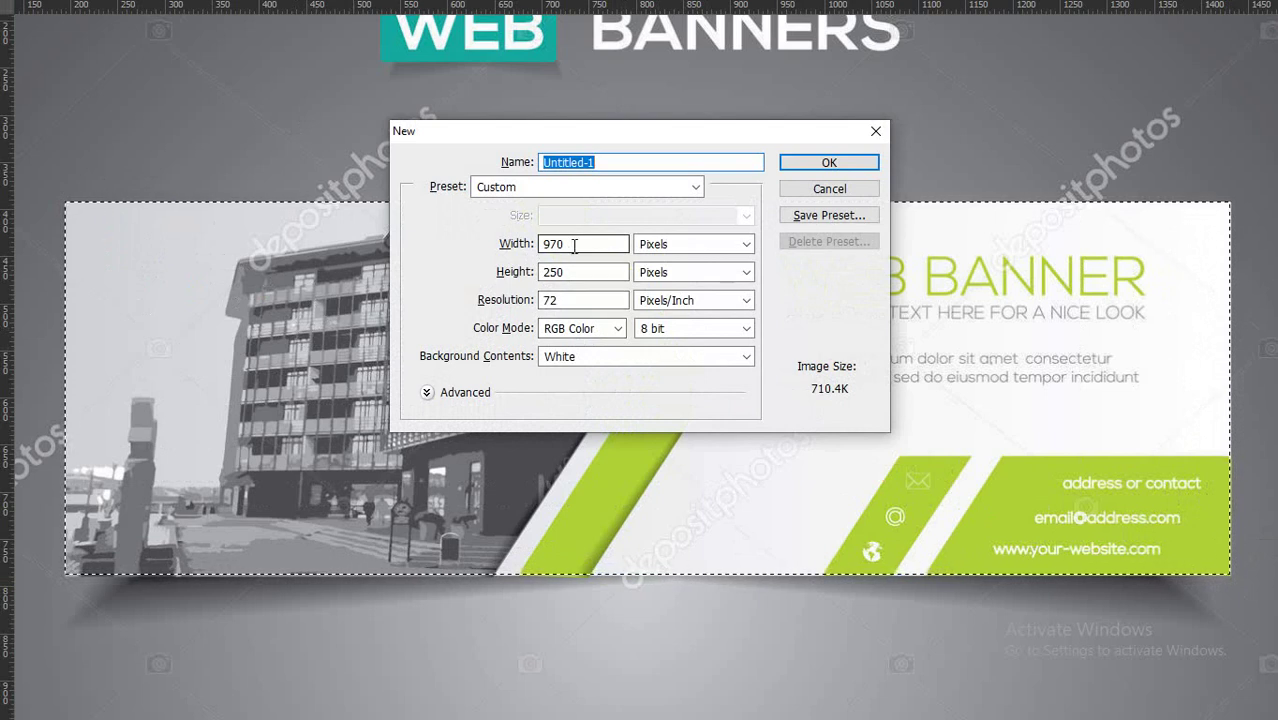
{"action": "left_click_drag", "start_coordinate": [593, 131], "coordinate": [626, 172]}
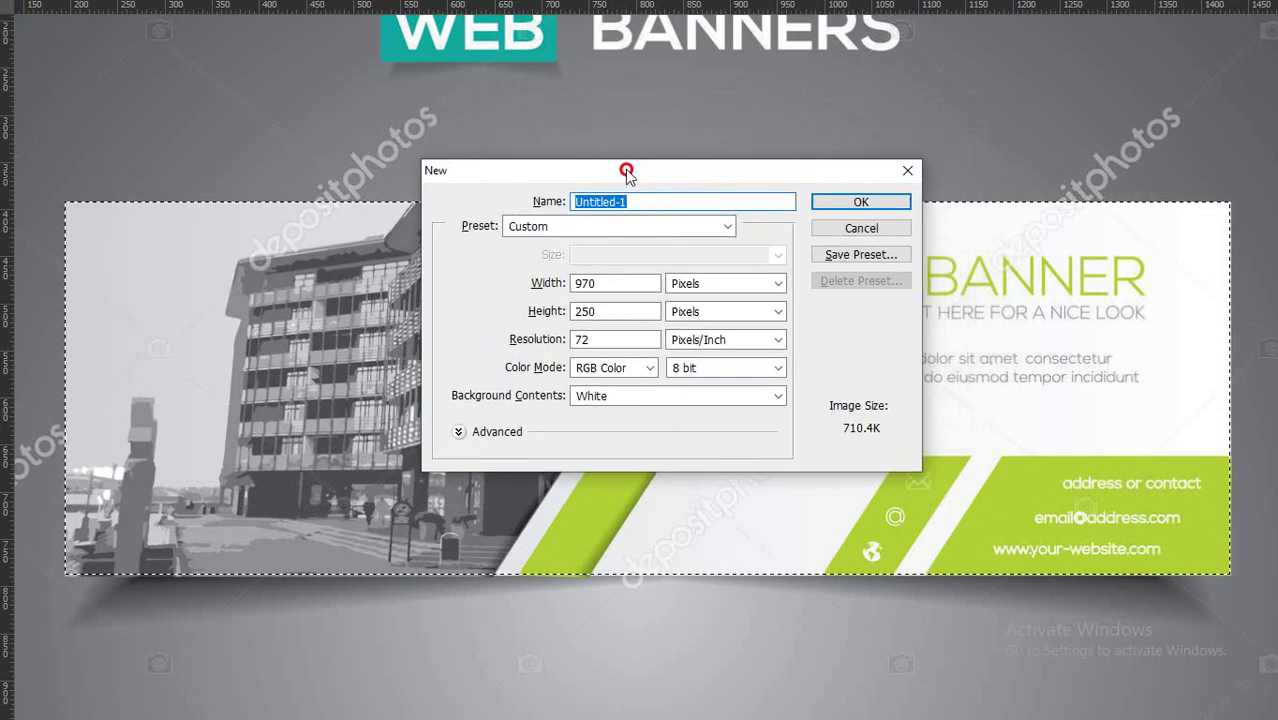
{"action": "left_click", "coordinate": [907, 173]}
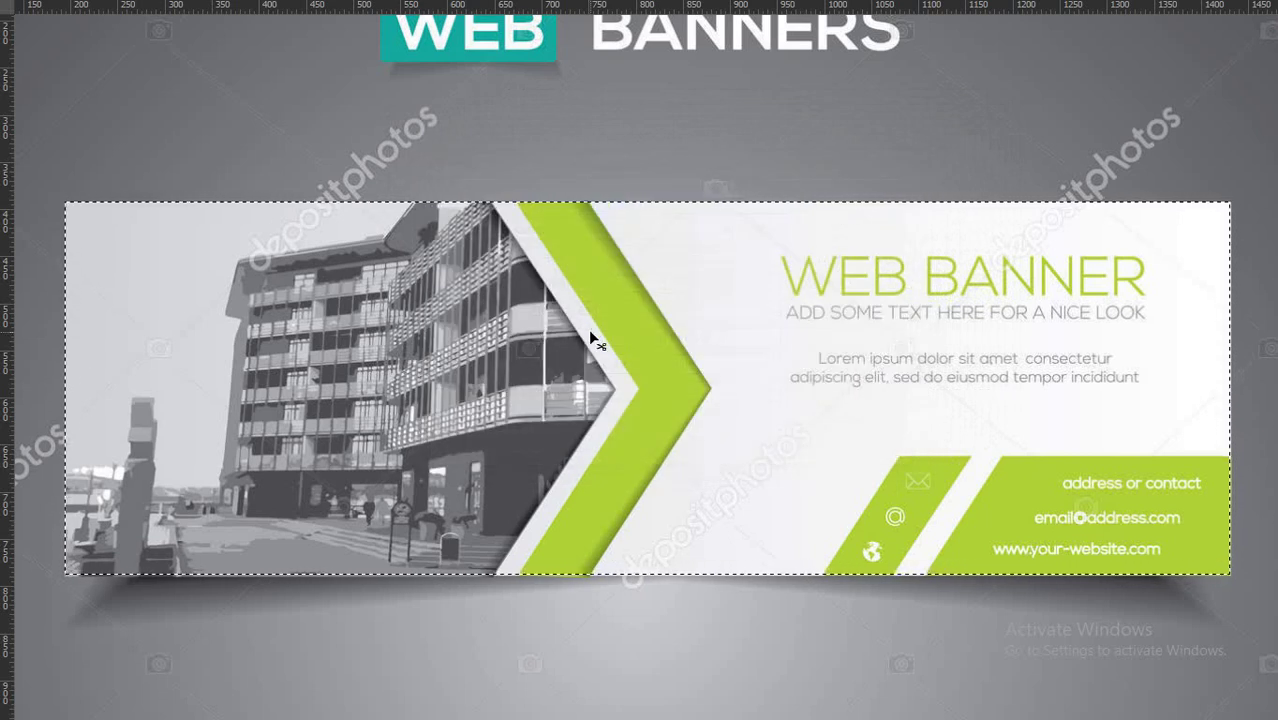
Step: Create a new 970 x 250 pixel document at 72 pixels/inch, RGB Color, 8 bit, with a white background
{"action": "key", "text": "f"}
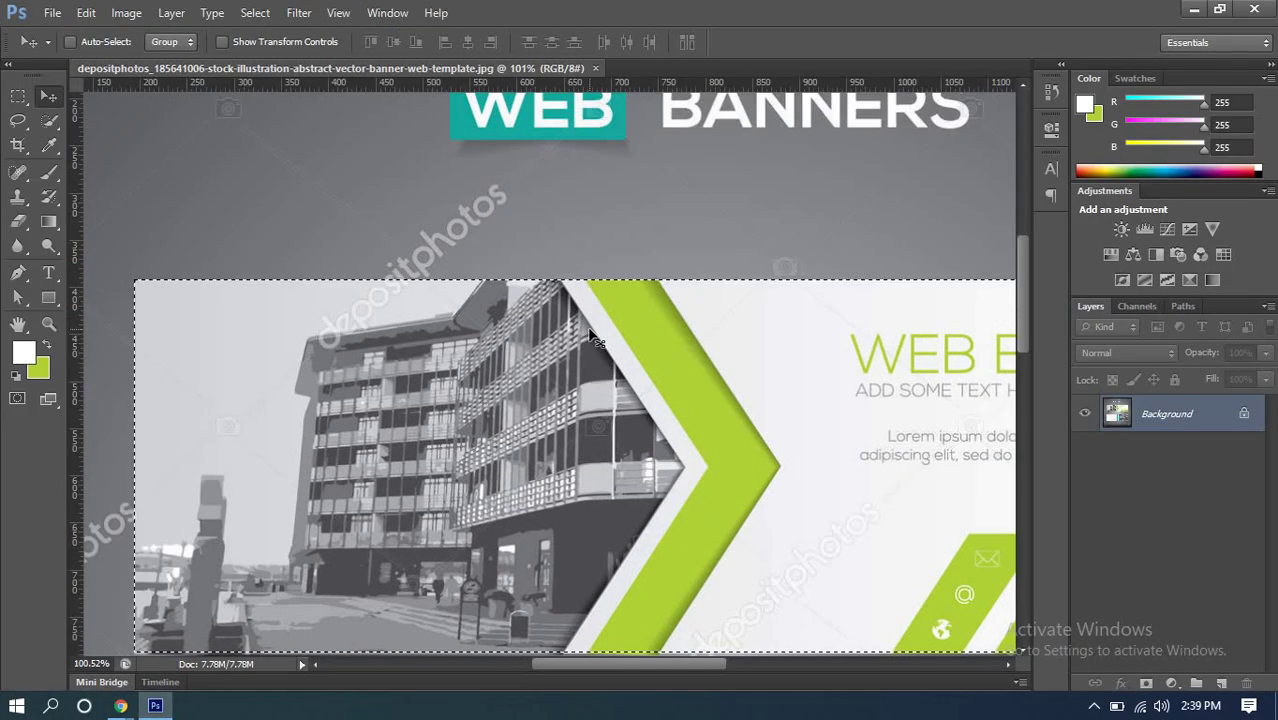
{"action": "scroll", "coordinate": [747, 365], "scroll_direction": "down", "scroll_amount": 4}
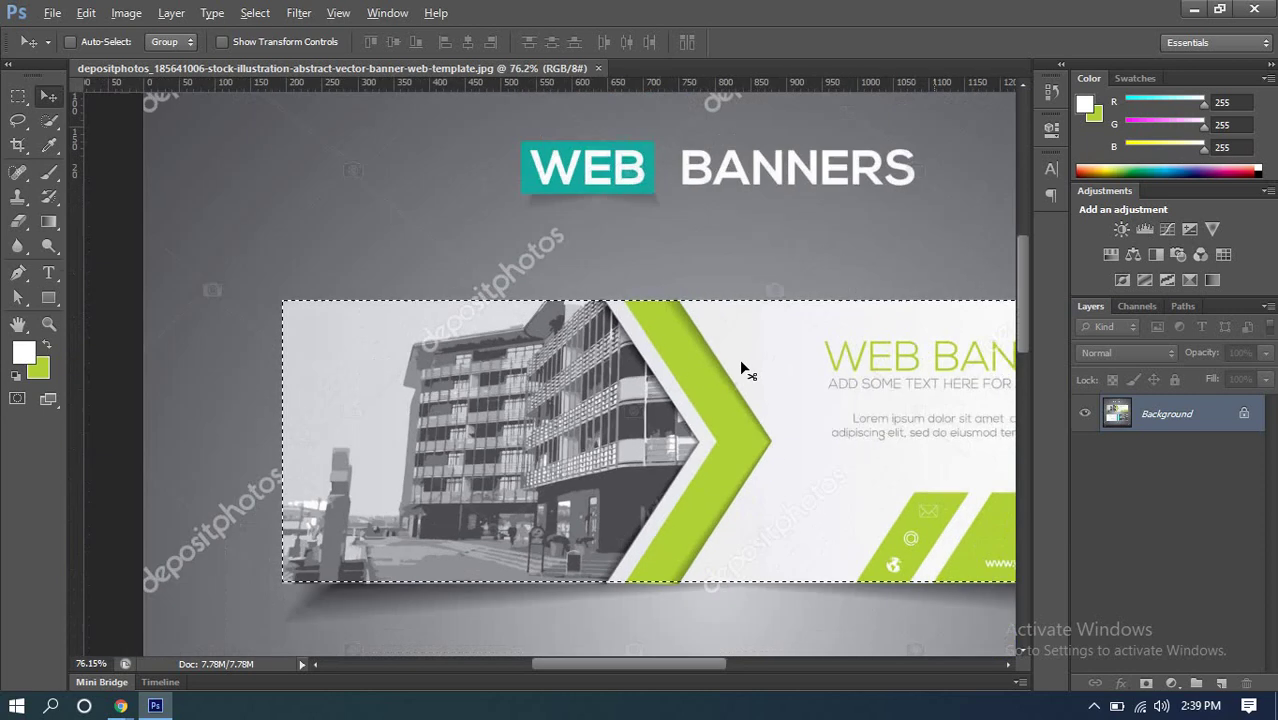
{"action": "left_click_drag", "start_coordinate": [822, 362], "coordinate": [581, 352]}
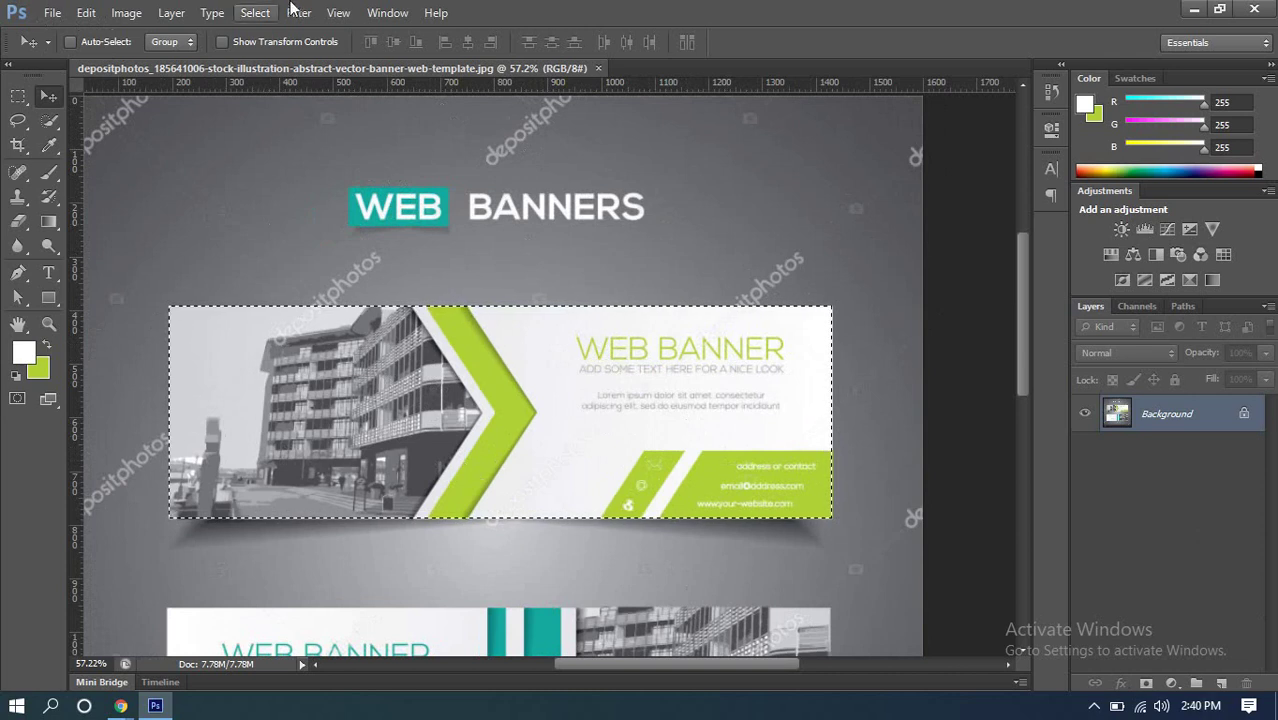
{"action": "left_click", "coordinate": [49, 18]}
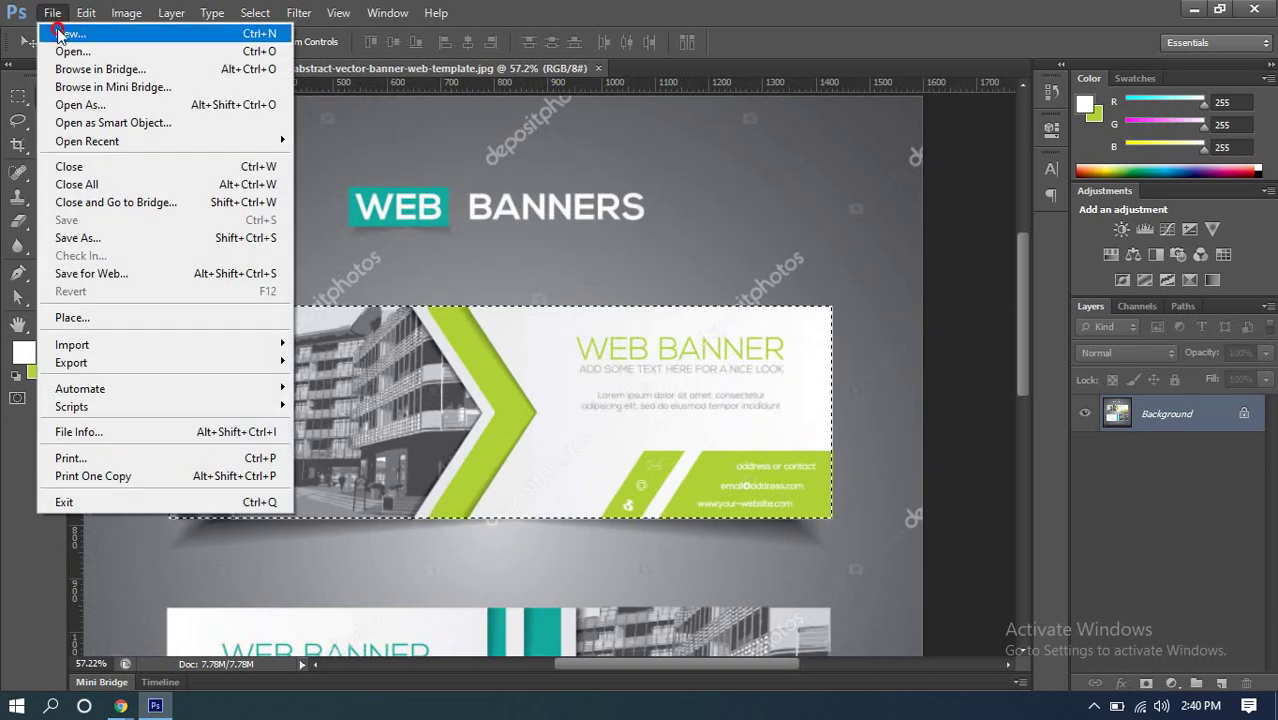
{"action": "left_click", "coordinate": [66, 33]}
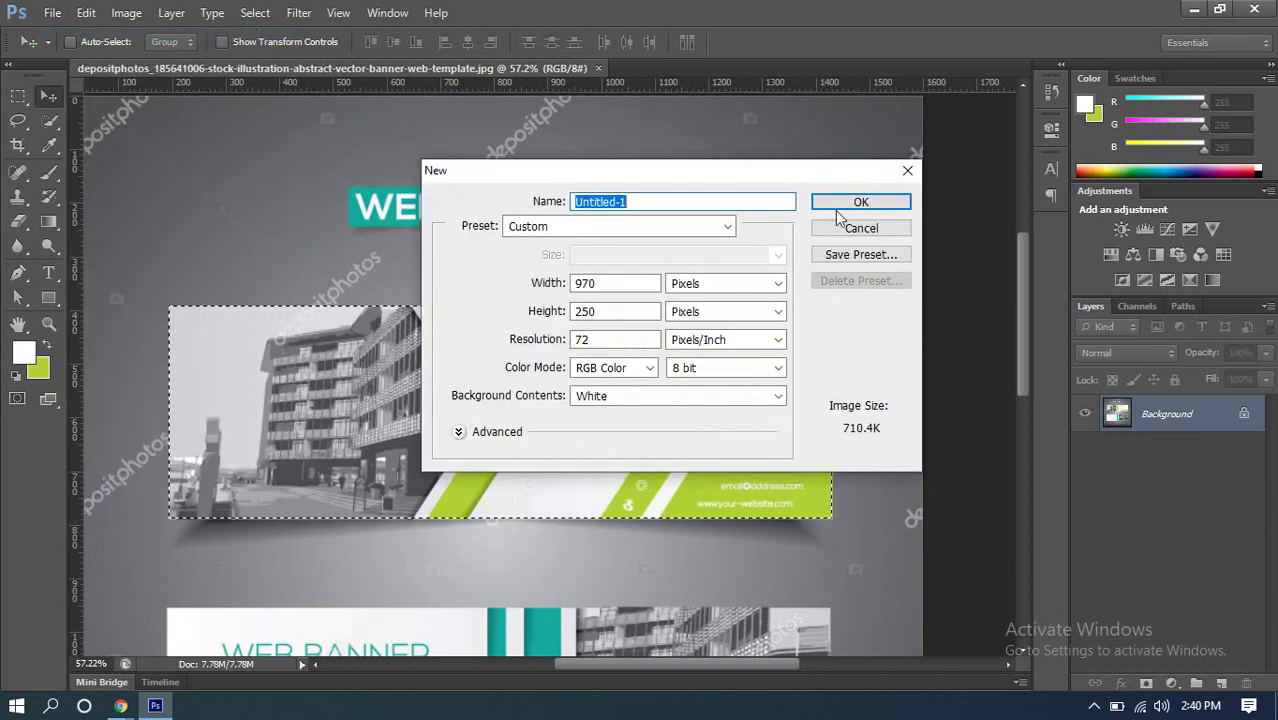
{"action": "left_click", "coordinate": [895, 201]}
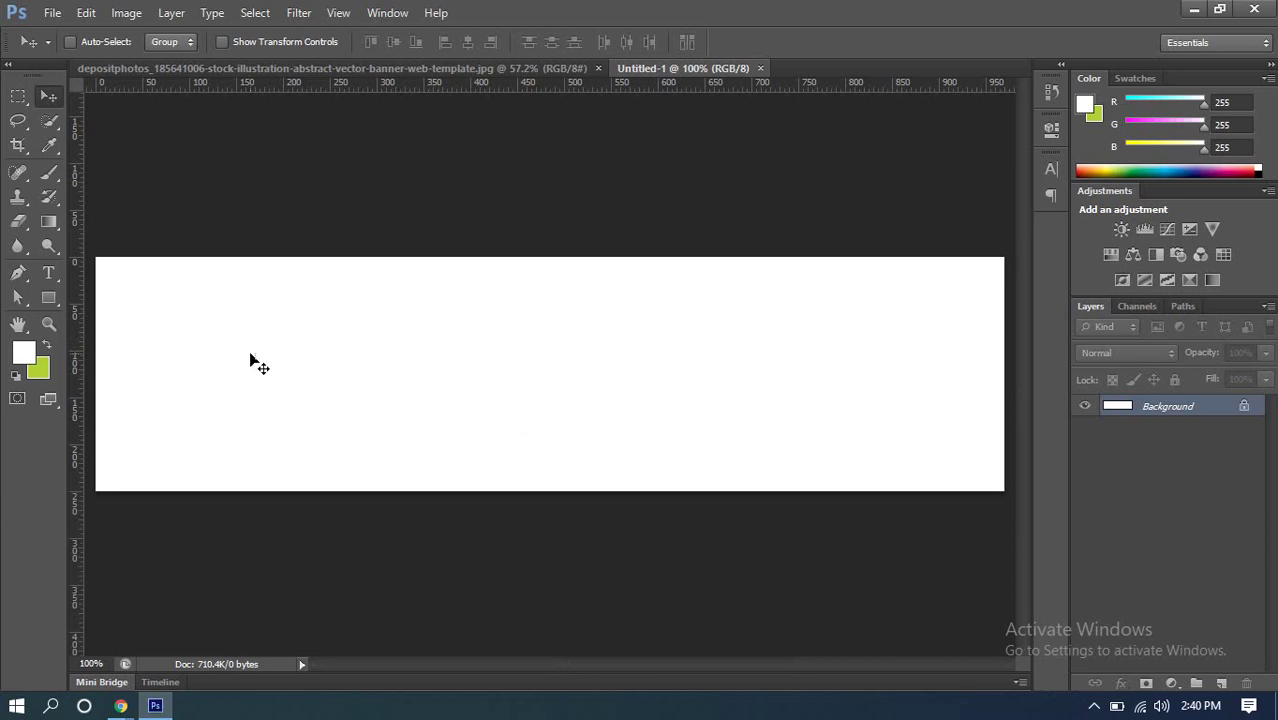
Step: Copy the selected green chevron banner from the template image into the new blank document
{"action": "left_click", "coordinate": [49, 323]}
{"action": "mouse_move", "coordinate": [487, 393]}
{"action": "left_mouse_down"}
{"action": "mouse_move", "coordinate": [442, 368]}
{"action": "mouse_move", "coordinate": [476, 379]}
{"action": "left_mouse_up"}
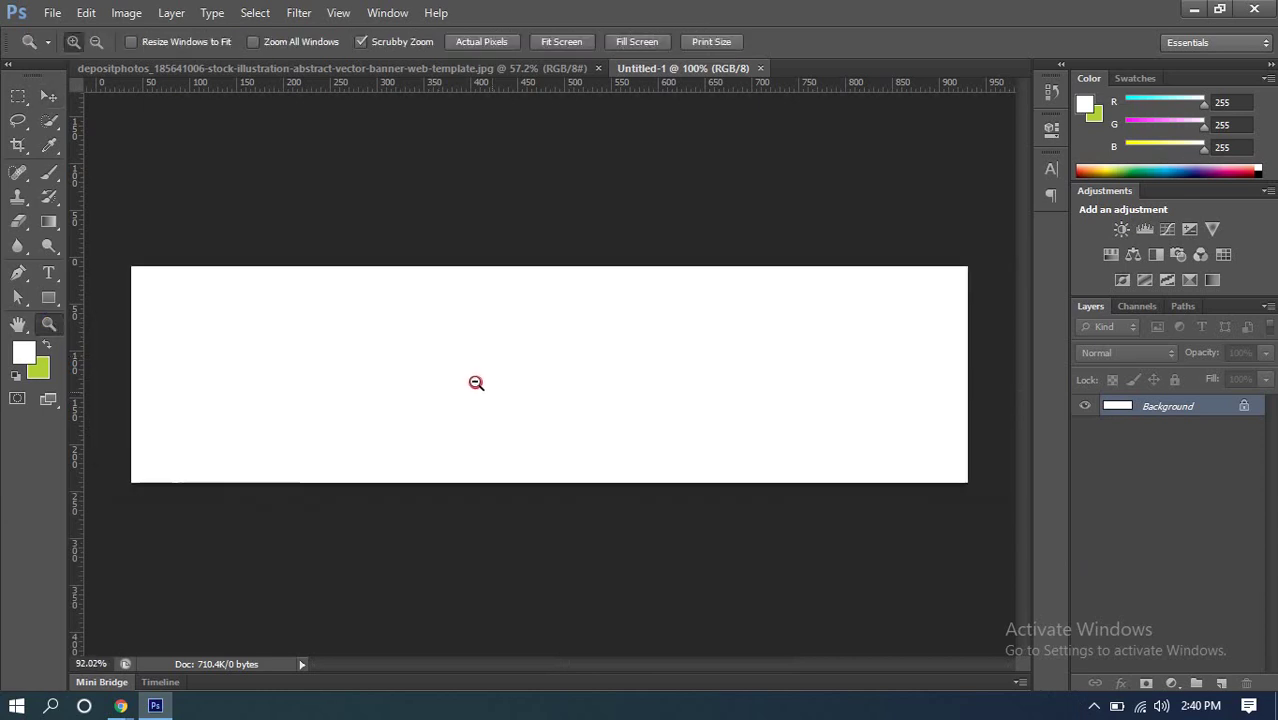
{"action": "left_click", "coordinate": [328, 69]}
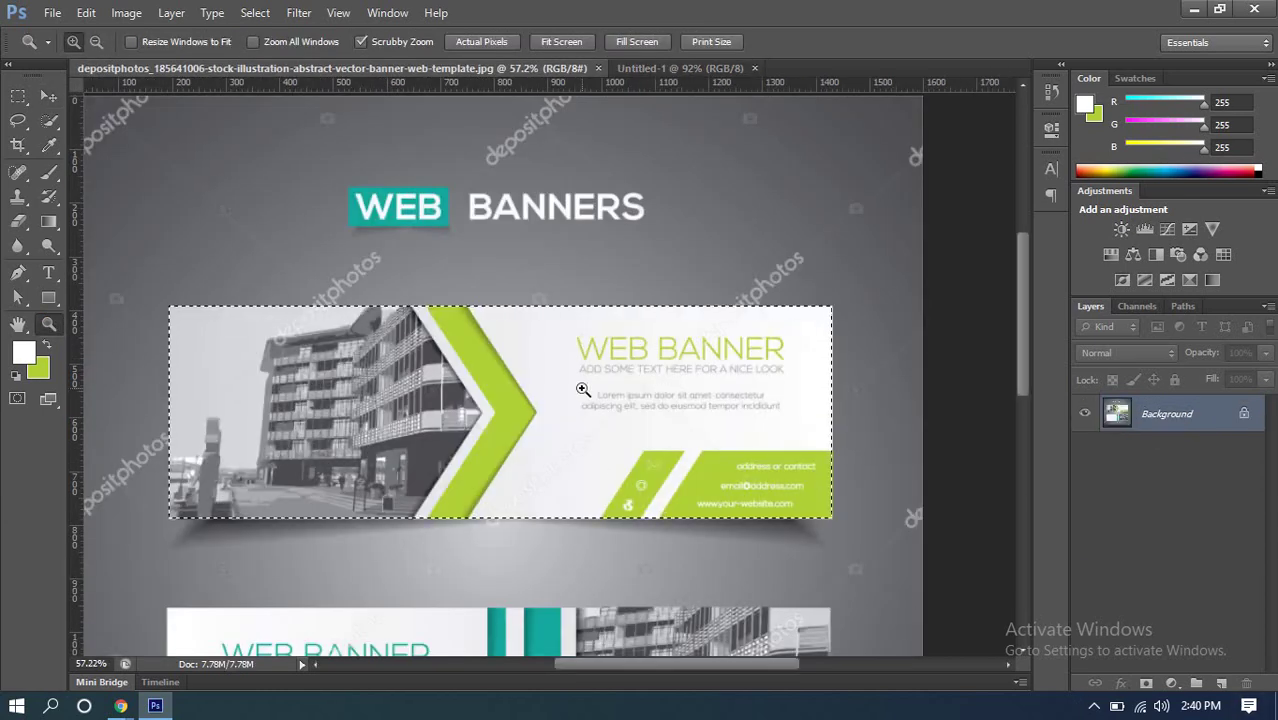
{"action": "left_click", "coordinate": [49, 96]}
{"action": "left_click_drag", "start_coordinate": [373, 425], "coordinate": [449, 356]}
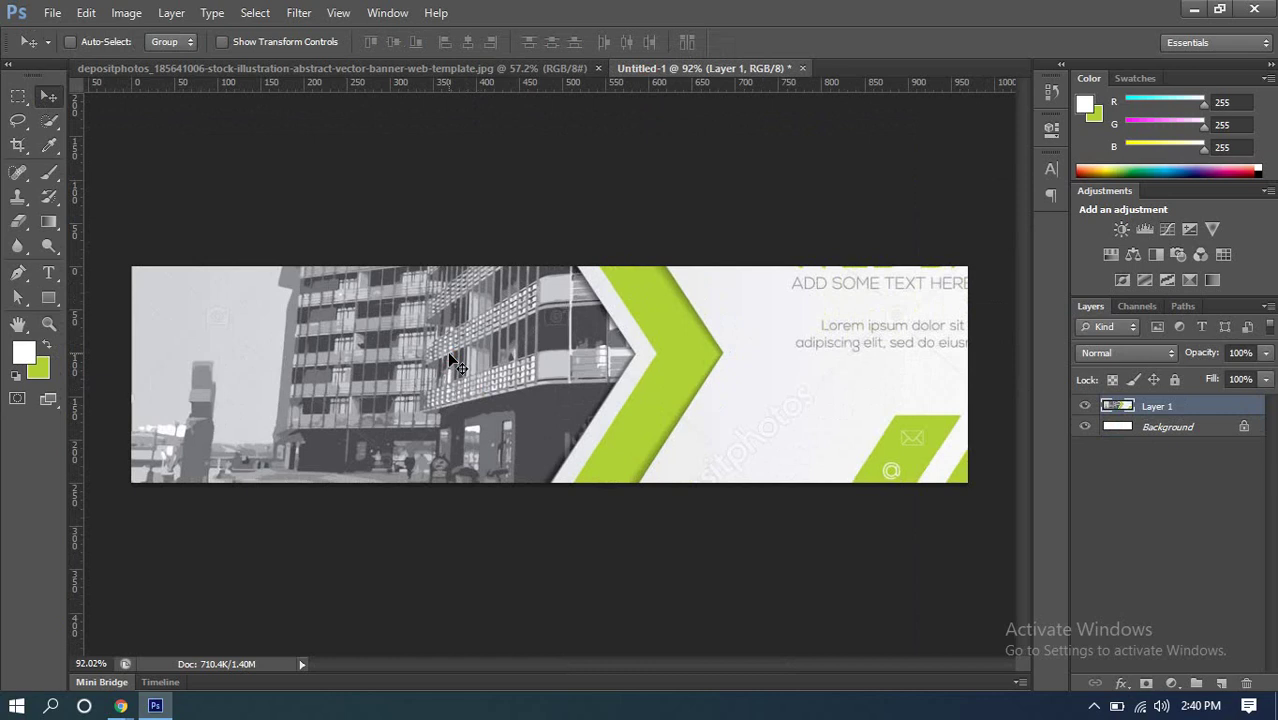
Step: Scale the pasted banner image non-proportionally to fill the 970 x 250 pixel canvas exactly
{"action": "key", "text": "ctrl+t"}
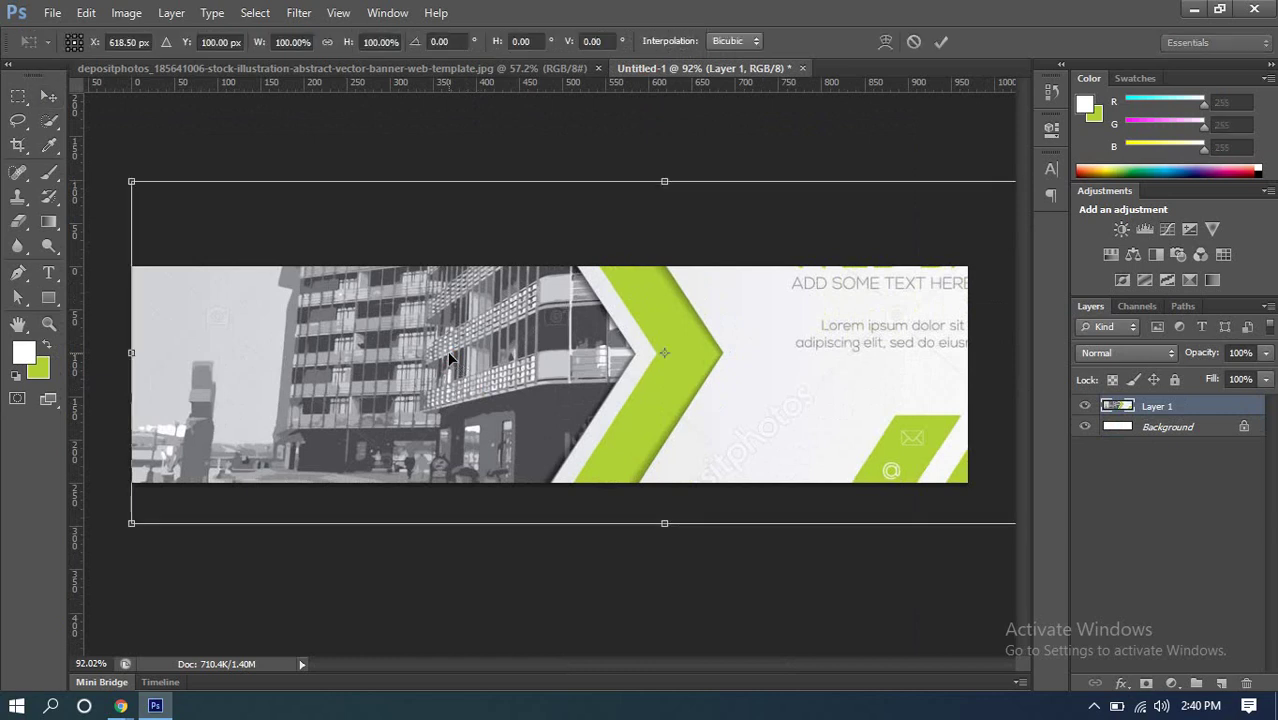
{"action": "key", "text": "ctrl+minus"}
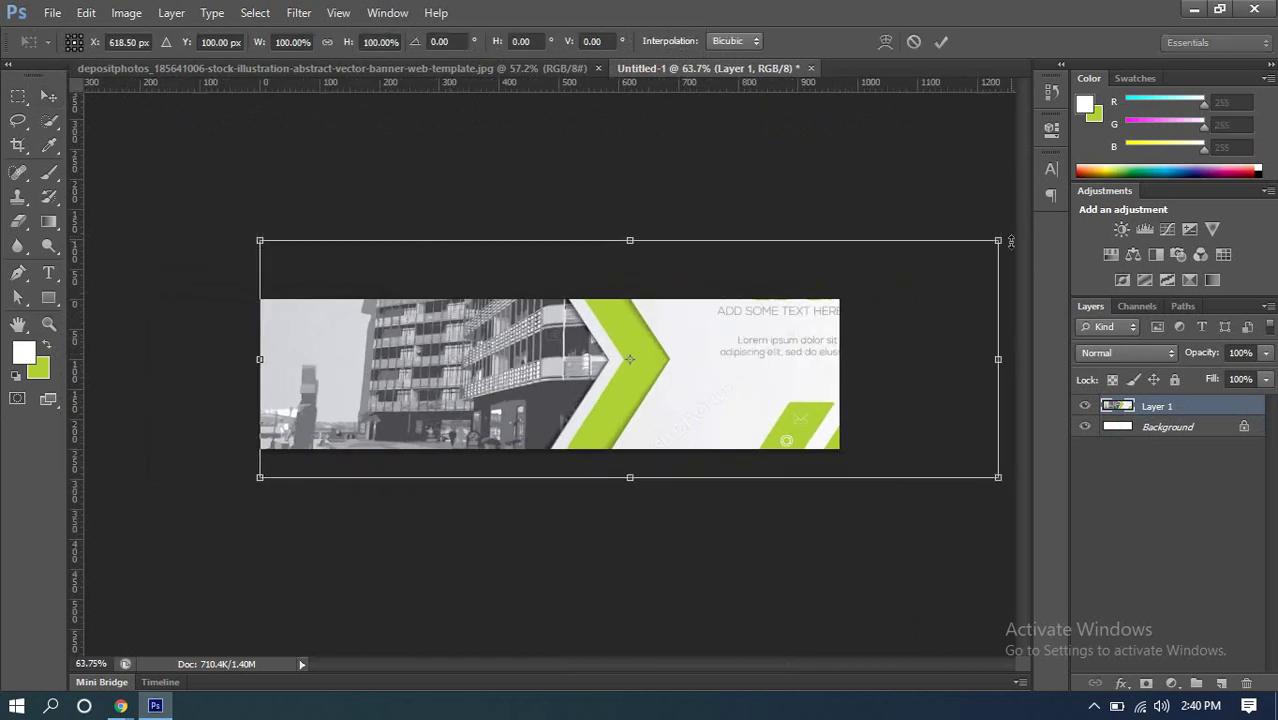
{"action": "left_click_drag", "start_coordinate": [1010, 241], "coordinate": [838, 299]}
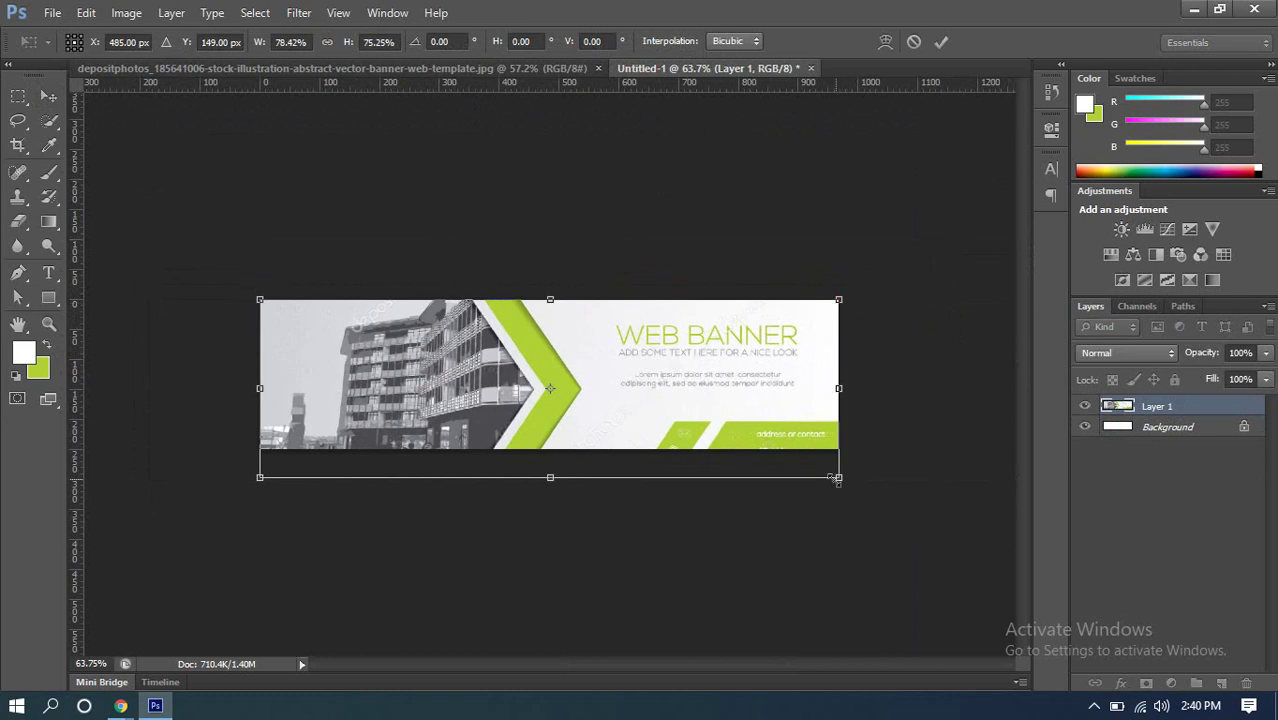
{"action": "left_click_drag", "start_coordinate": [549, 477], "coordinate": [551, 449]}
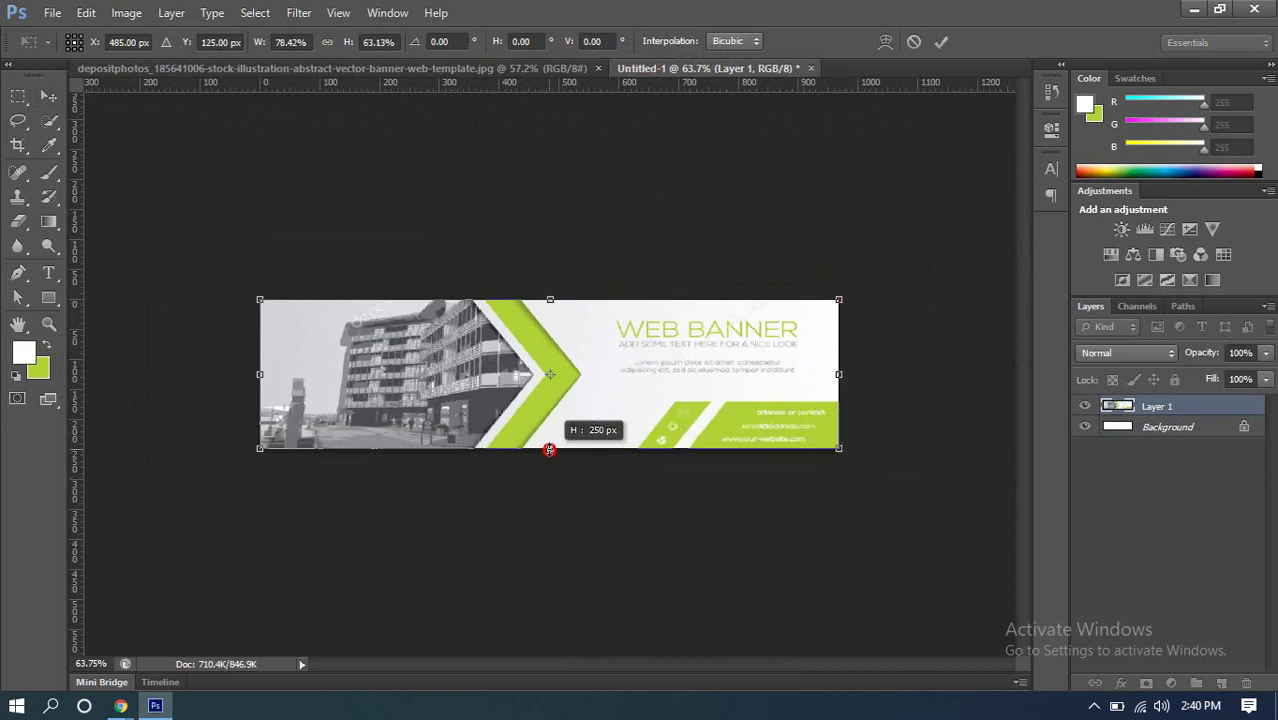
{"action": "left_click", "coordinate": [941, 41]}
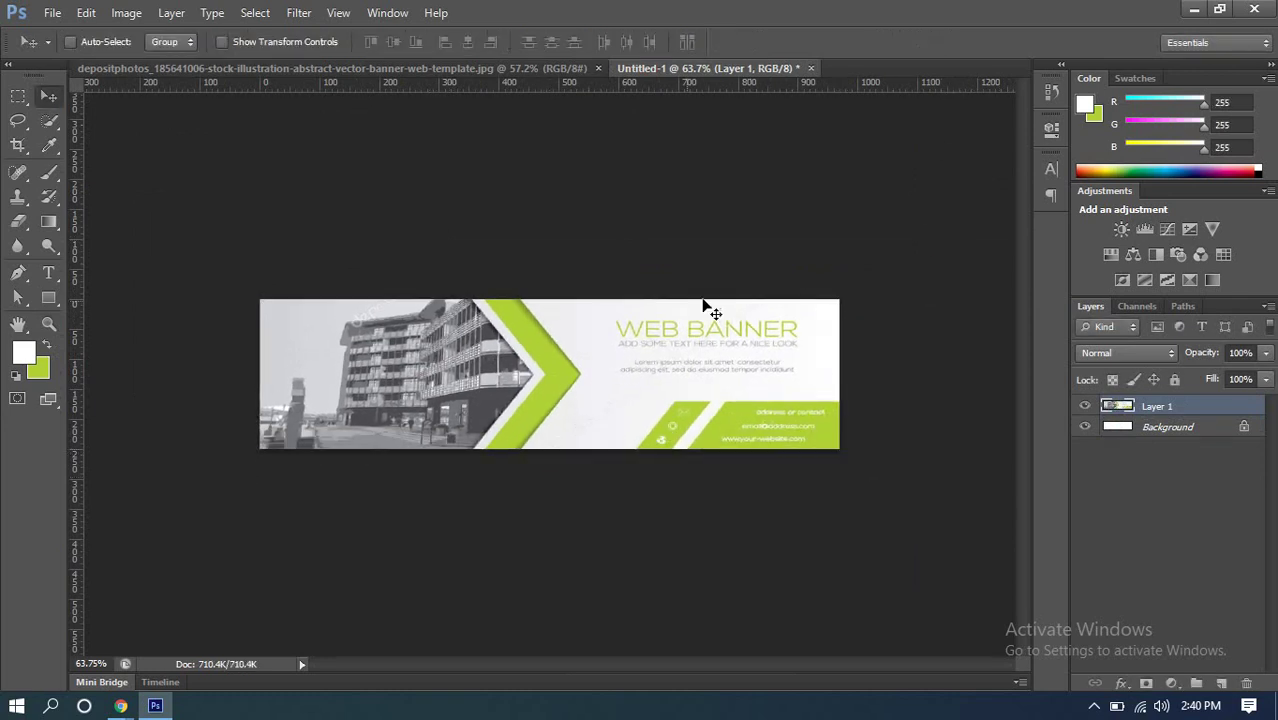
Step: Create a 20 x 20 px rectangle shape on the banner, just beside the WEB BANNER heading
{"action": "scroll", "coordinate": [524, 349], "scroll_direction": "up", "scroll_amount": 3}
{"action": "scroll", "coordinate": [557, 380], "scroll_direction": "down", "scroll_amount": 2}
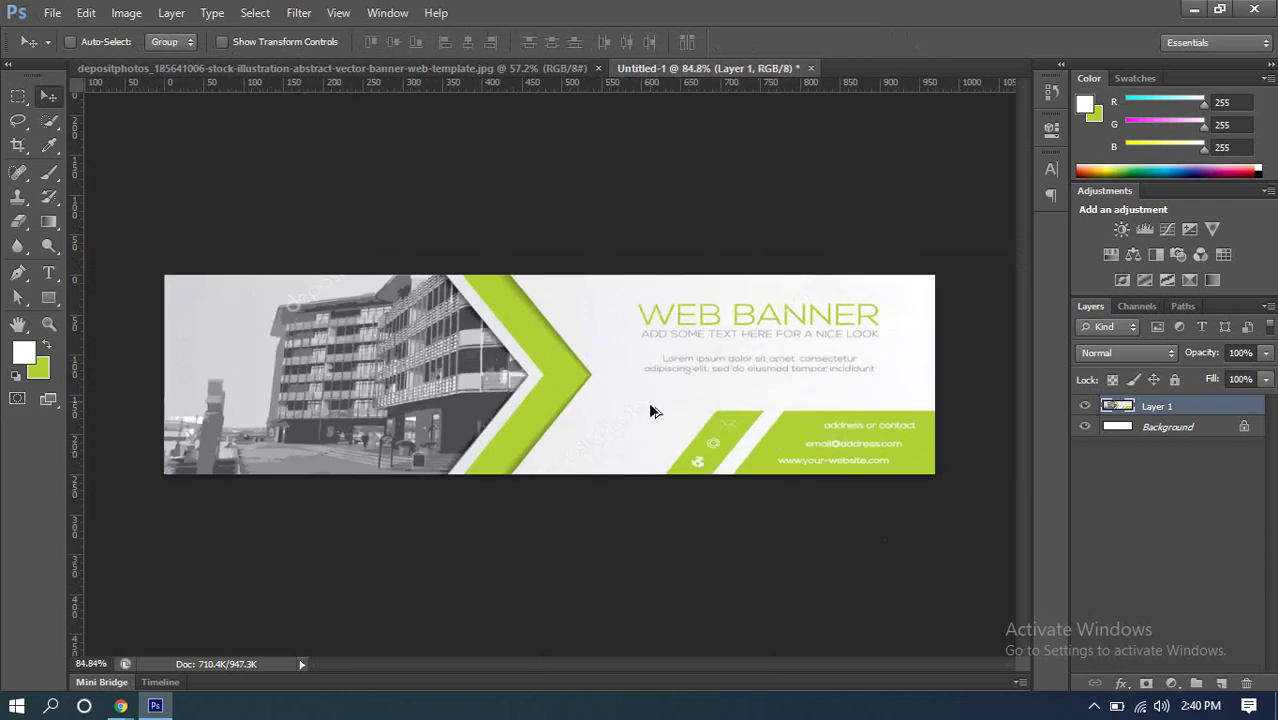
{"action": "scroll", "coordinate": [648, 390], "scroll_direction": "down", "scroll_amount": 1}
{"action": "scroll", "coordinate": [650, 398], "scroll_direction": "up", "scroll_amount": 1}
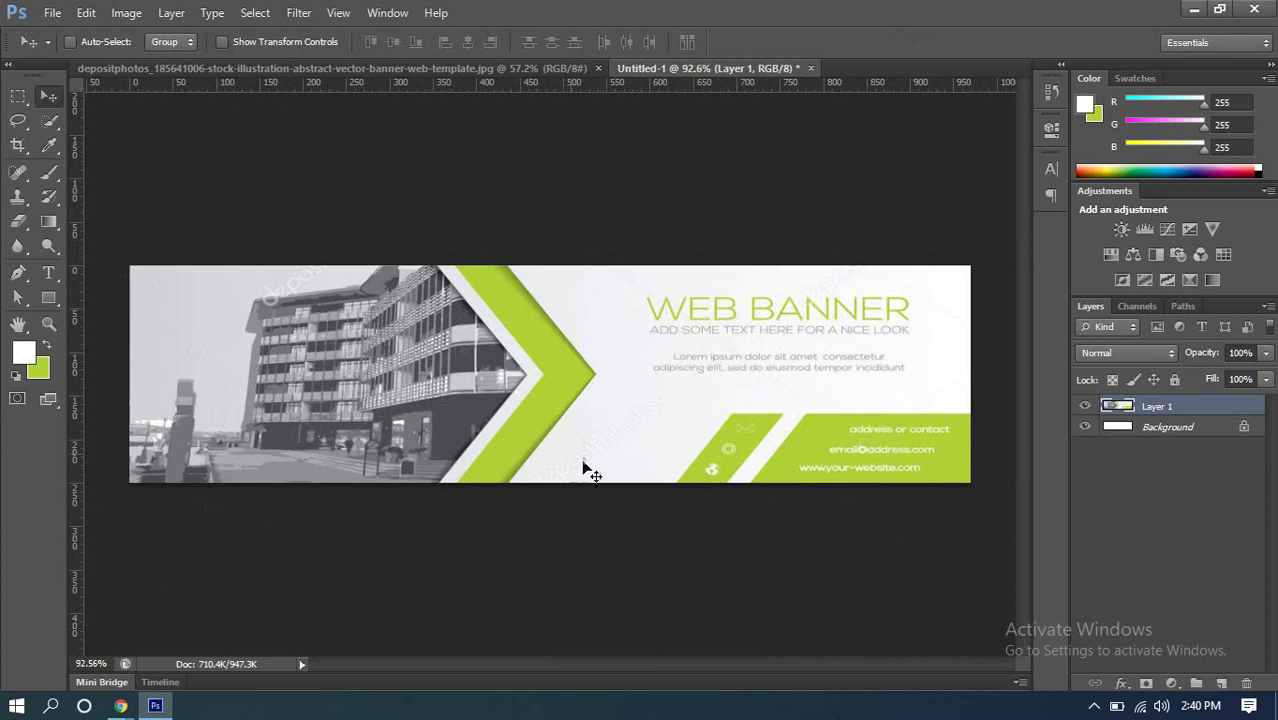
{"action": "left_click", "coordinate": [55, 298]}
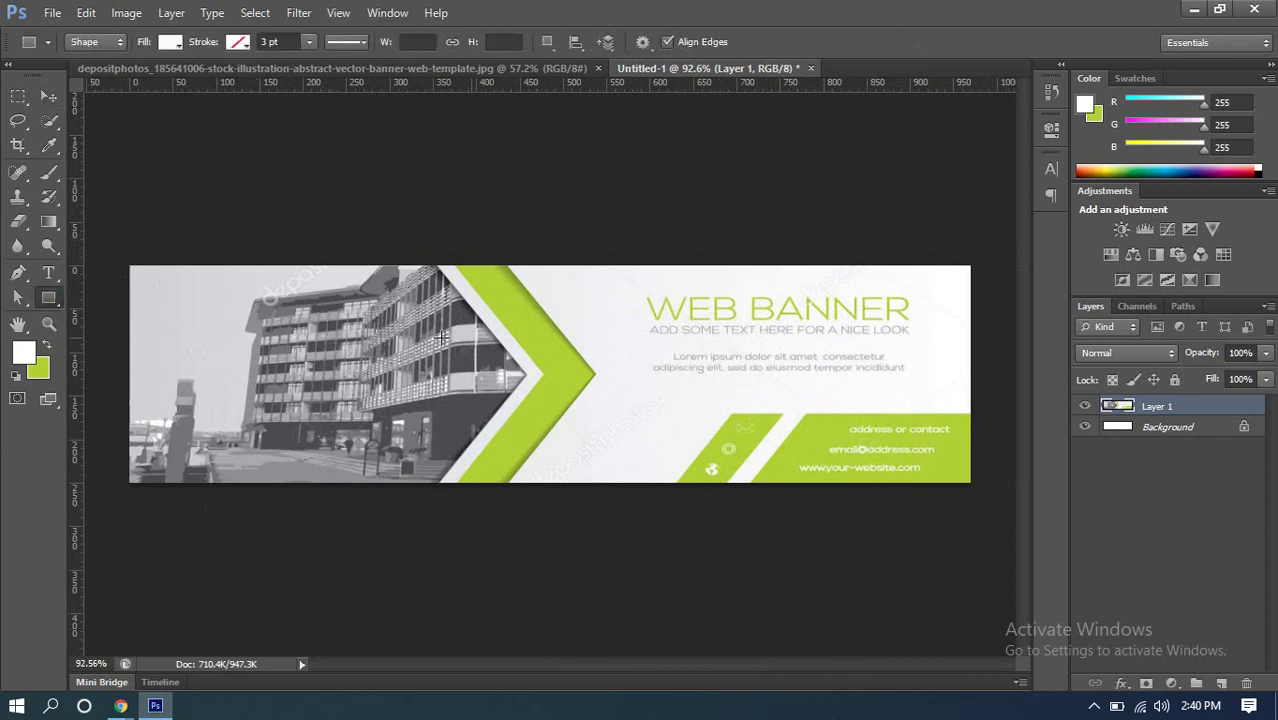
{"action": "left_click", "coordinate": [612, 326]}
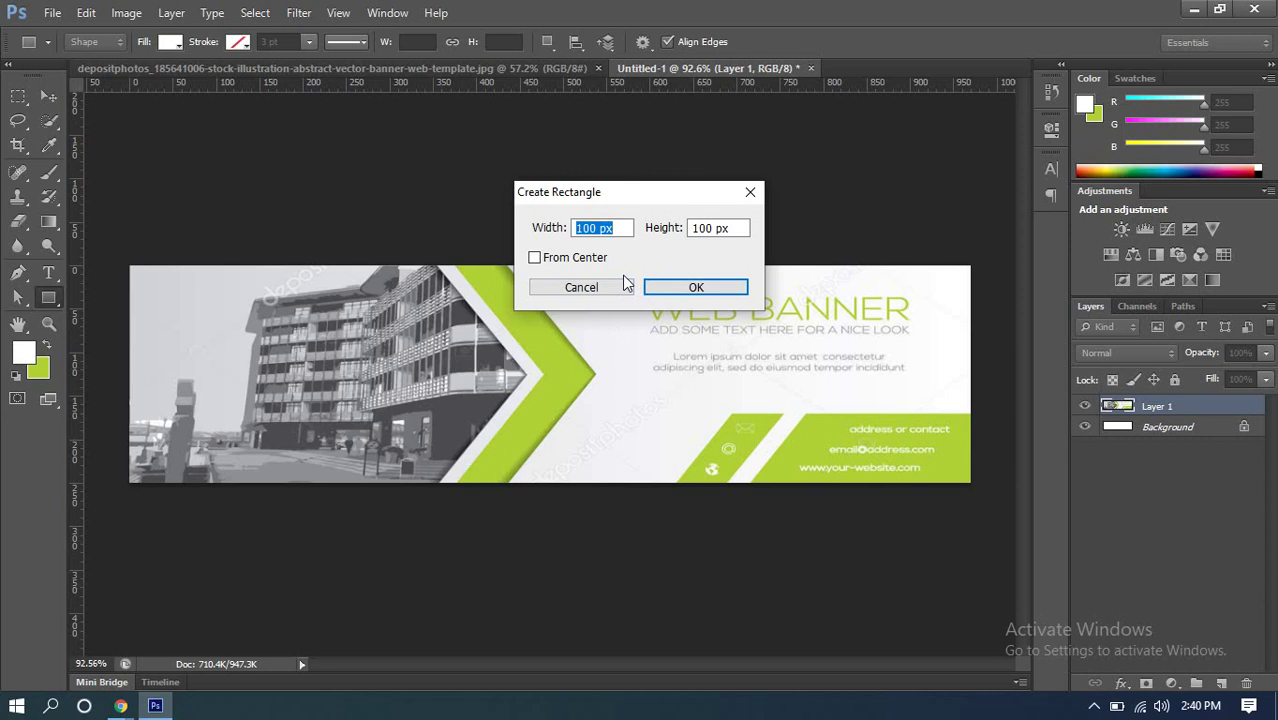
{"action": "type", "text": "20"}
{"action": "key", "text": "Tab"}
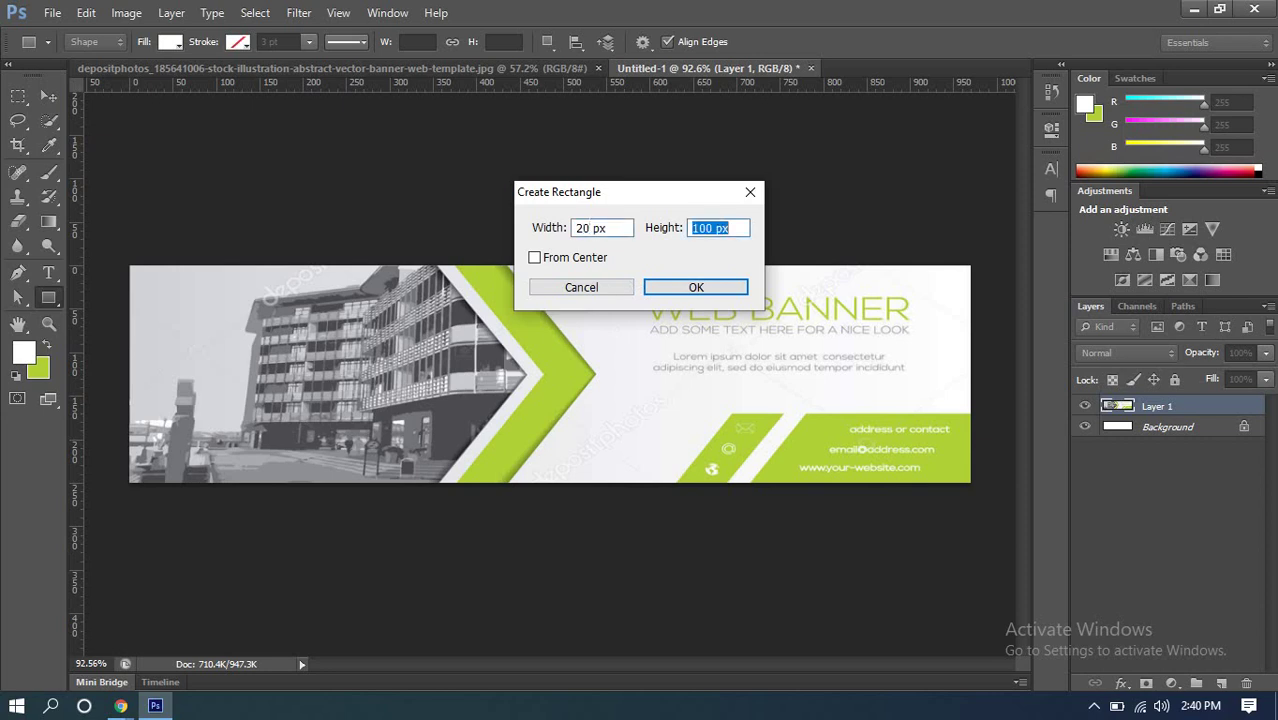
{"action": "type", "text": "20"}
{"action": "key", "text": "Return"}
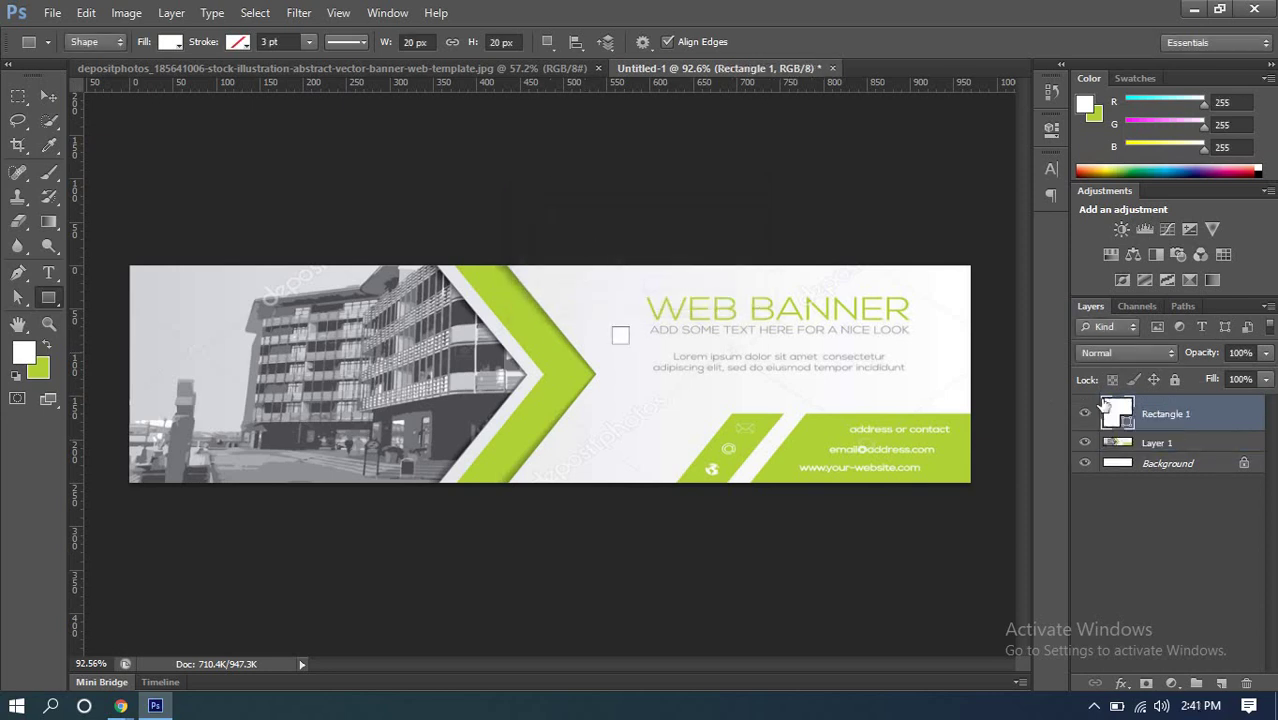
Step: Change the small square's fill color to pure red, ff0000
{"action": "double_click", "coordinate": [1117, 412]}
{"action": "left_click", "coordinate": [896, 170]}
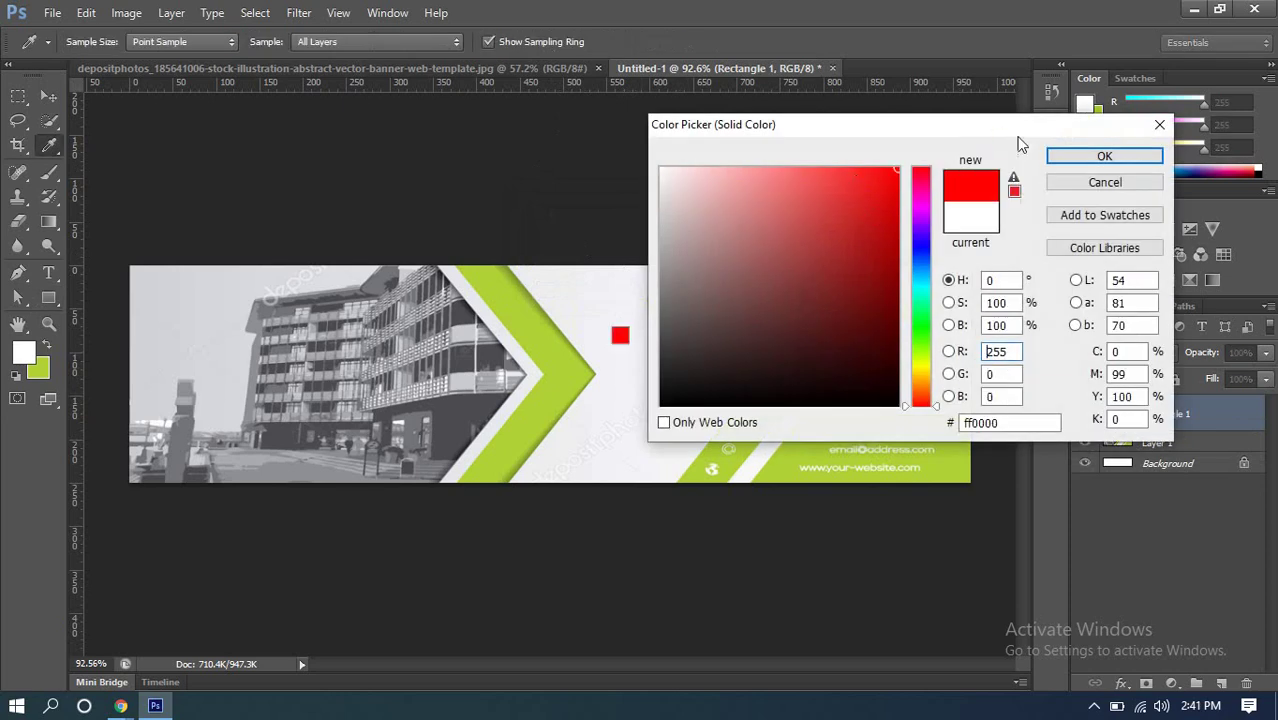
{"action": "left_click", "coordinate": [1102, 157]}
Step: Move the red square flush into the banner's upper-left corner and check its alignment up close
{"action": "key", "text": "v"}
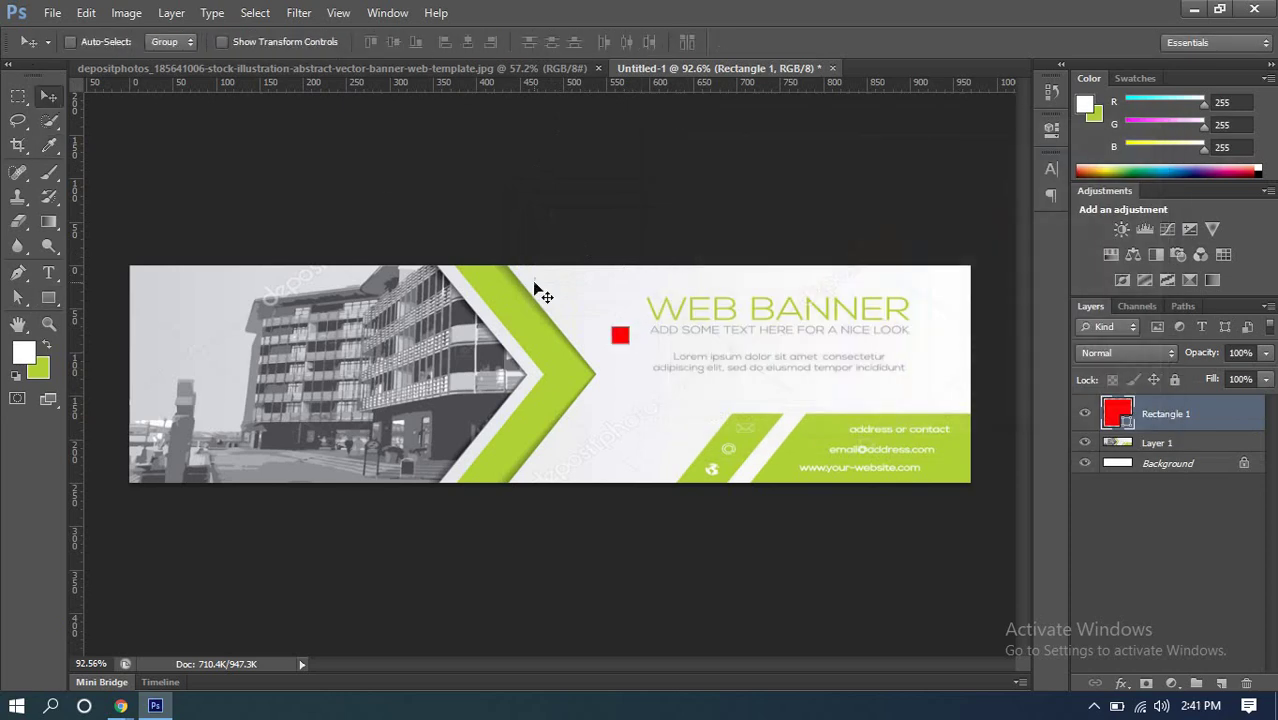
{"action": "left_click_drag", "start_coordinate": [620, 336], "coordinate": [132, 274]}
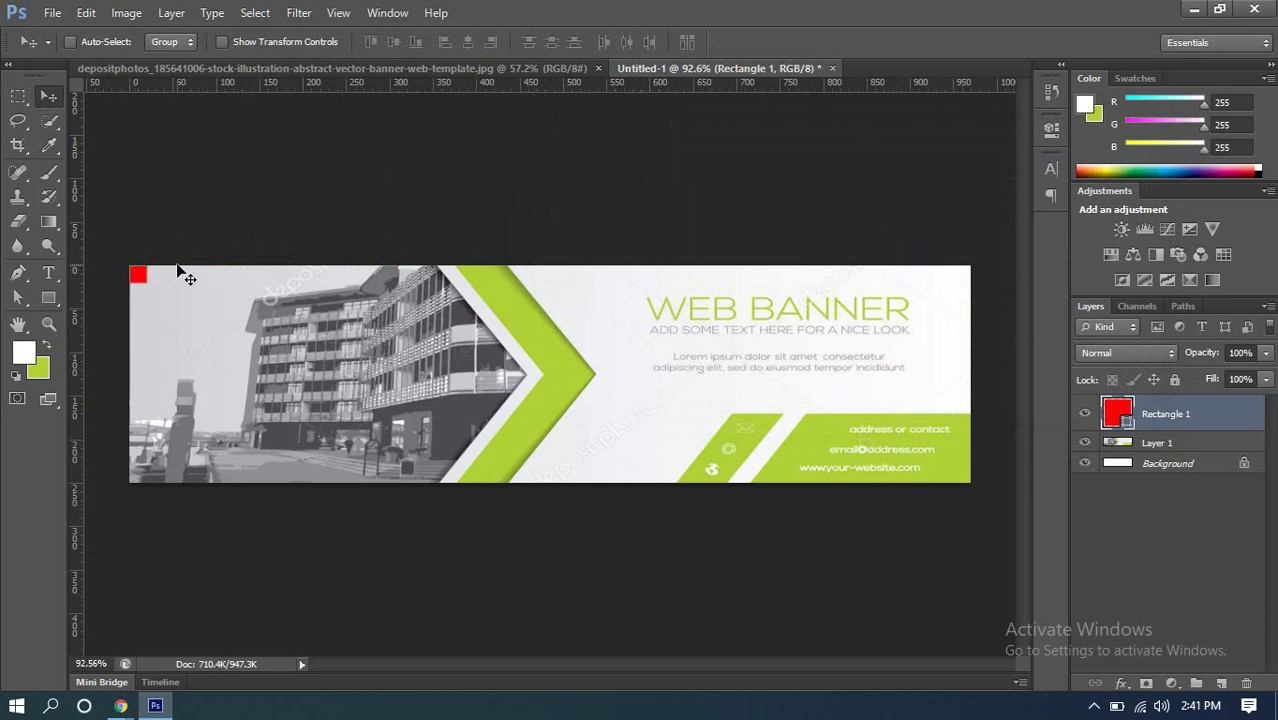
{"action": "left_click", "coordinate": [48, 323]}
{"action": "left_click", "coordinate": [148, 276]}
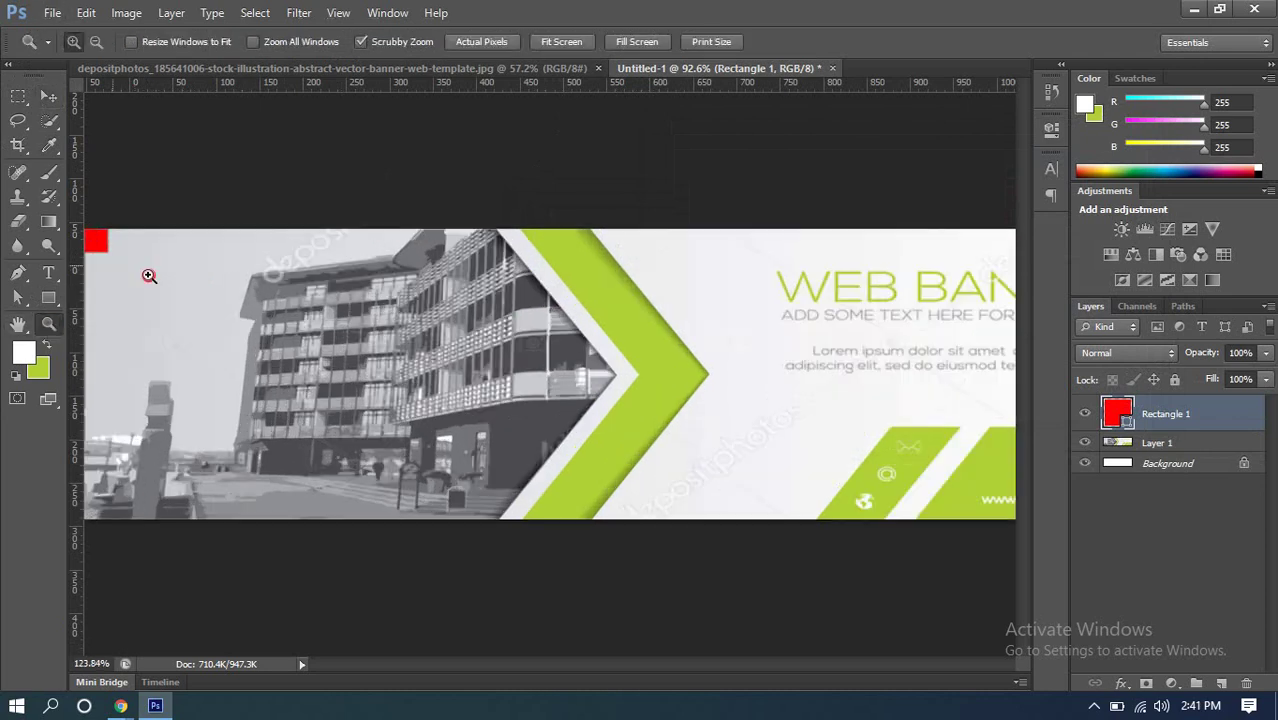
{"action": "left_click_drag", "start_coordinate": [148, 276], "coordinate": [379, 371]}
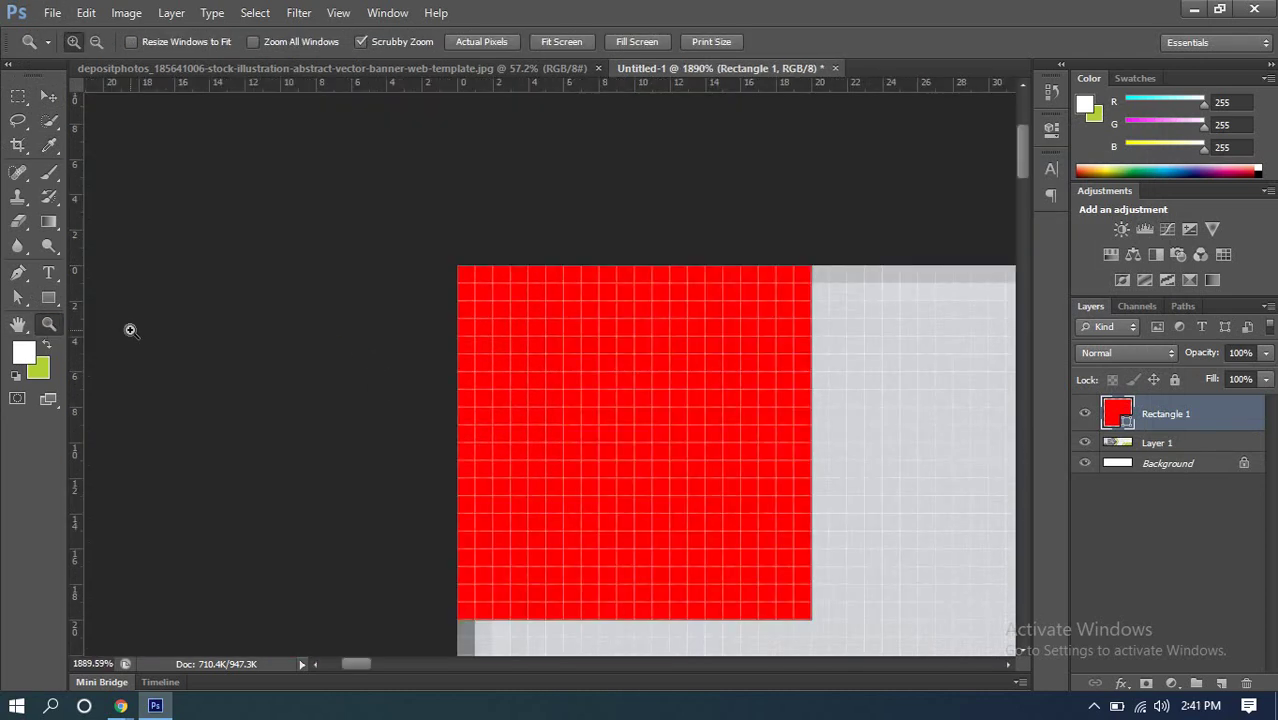
Step: Place a horizontal and a vertical guide along the red square's inner edges, 20 px from the banner's upper and left edges
{"action": "left_click_drag", "start_coordinate": [470, 91], "coordinate": [523, 619]}
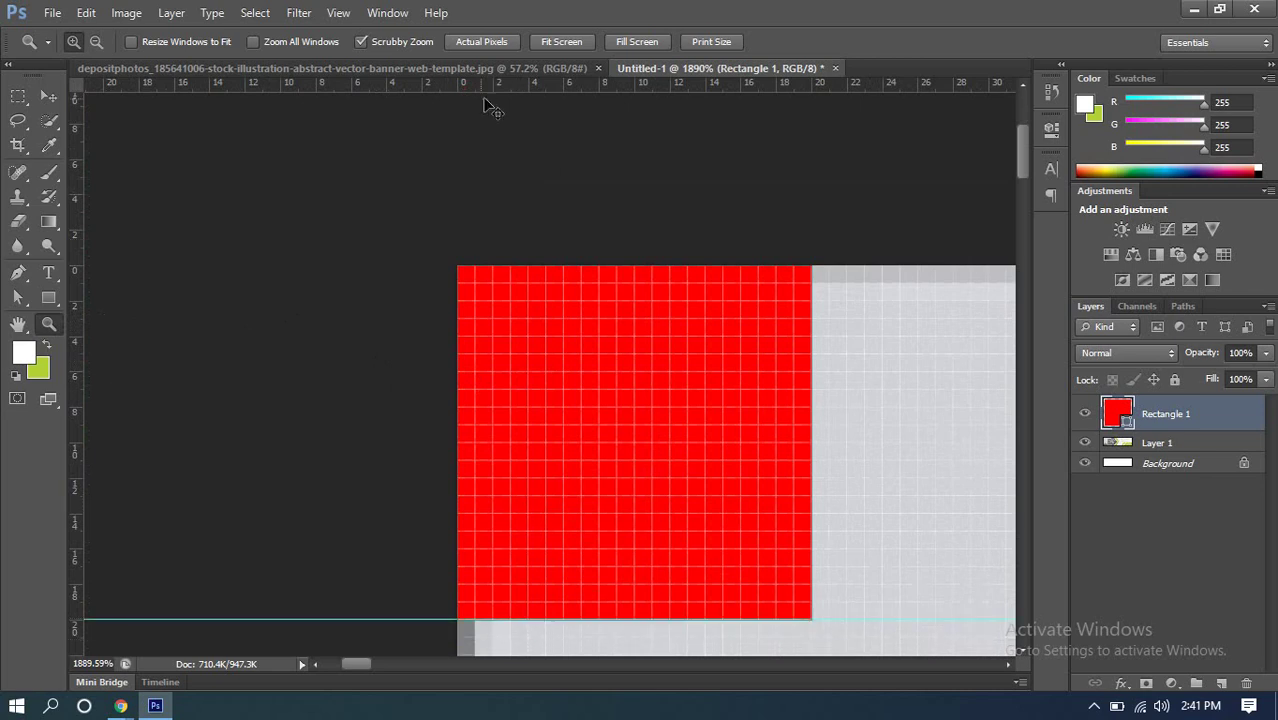
{"action": "key", "text": "ctrl+r"}
{"action": "key", "text": "ctrl+r"}
{"action": "left_click_drag", "start_coordinate": [77, 247], "coordinate": [811, 298]}
{"action": "right_click", "coordinate": [585, 82]}
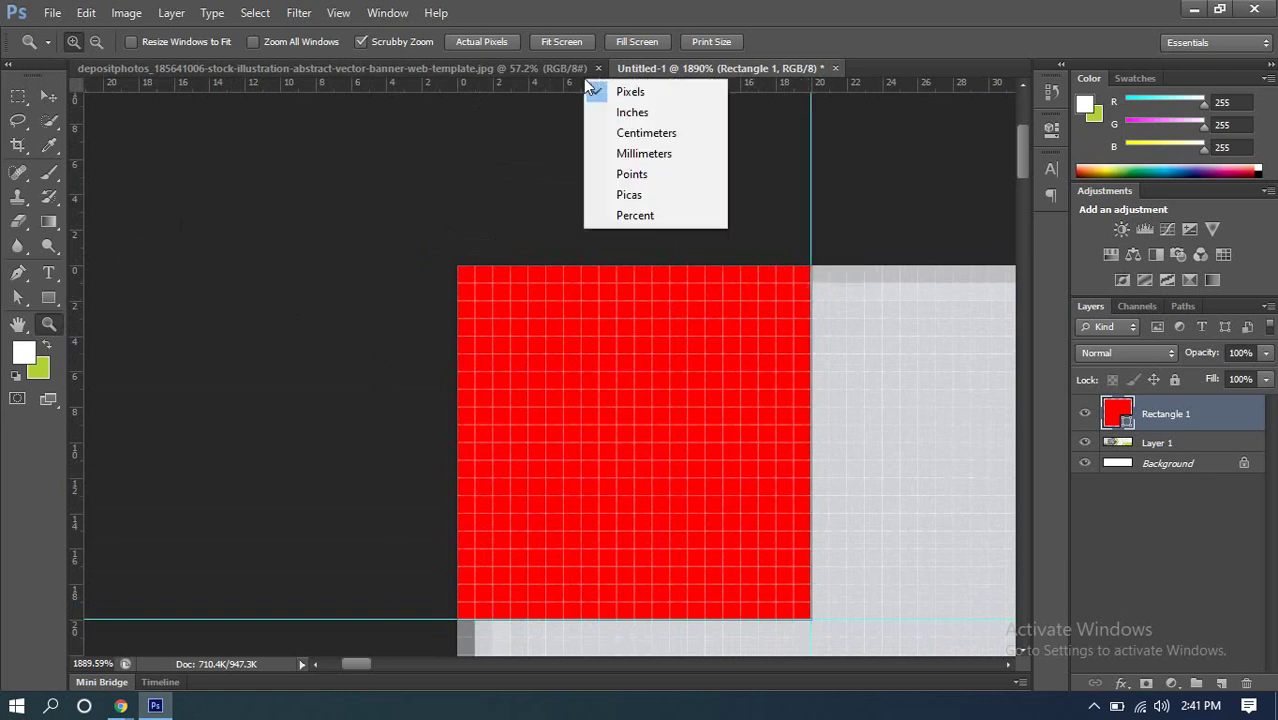
{"action": "left_click", "coordinate": [72, 145]}
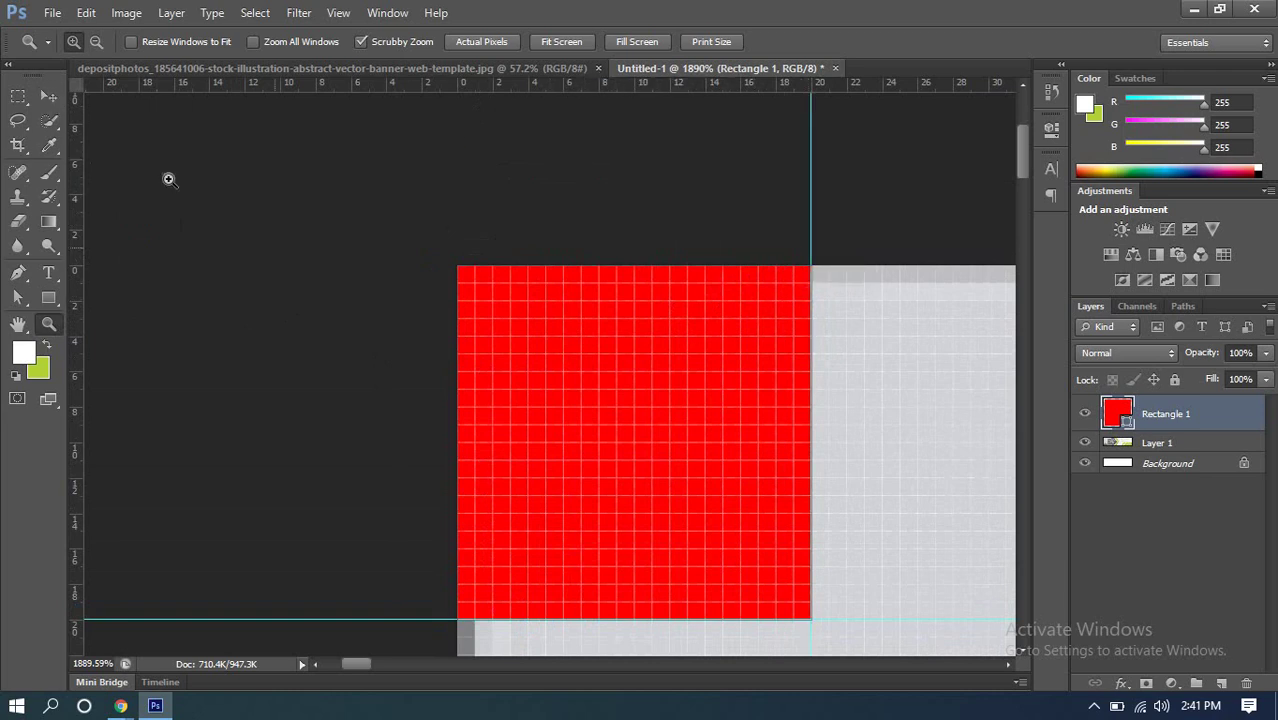
Step: Move the red square flush into the banner's lower-right corner
{"action": "left_click_drag", "start_coordinate": [684, 406], "coordinate": [645, 380]}
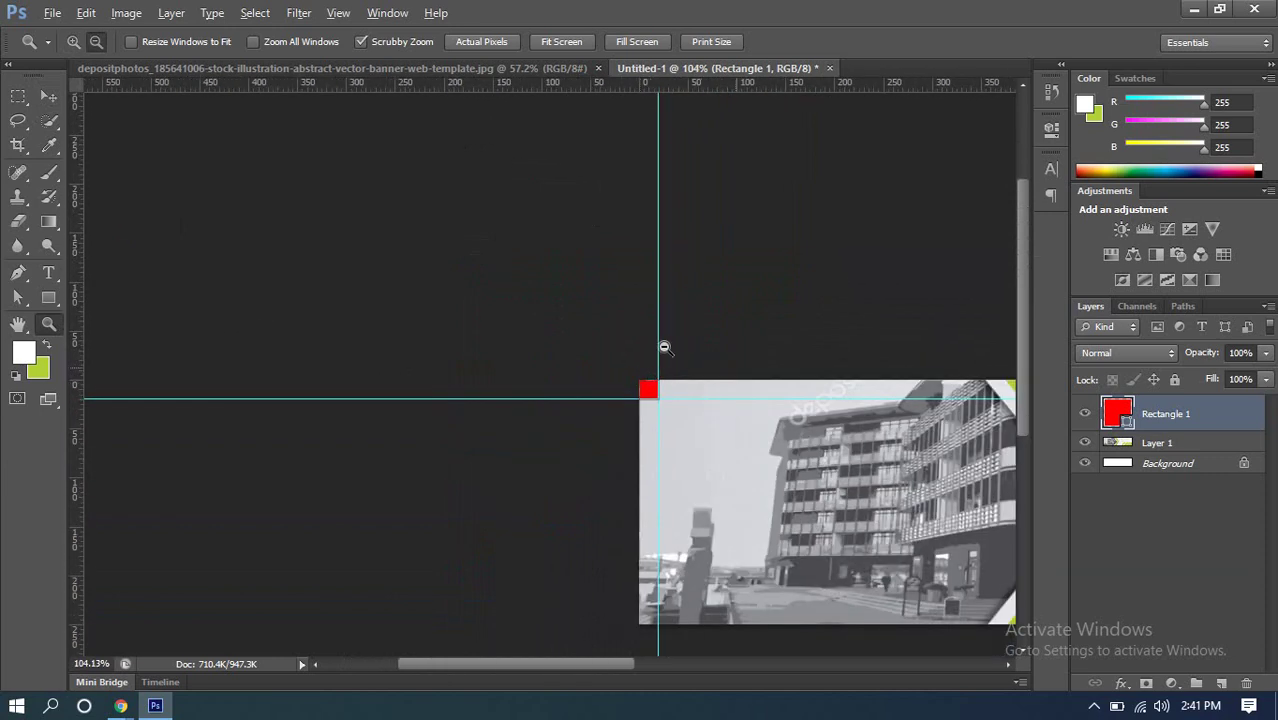
{"action": "key", "text": "alt"}
{"action": "key", "text": "ctrl+0"}
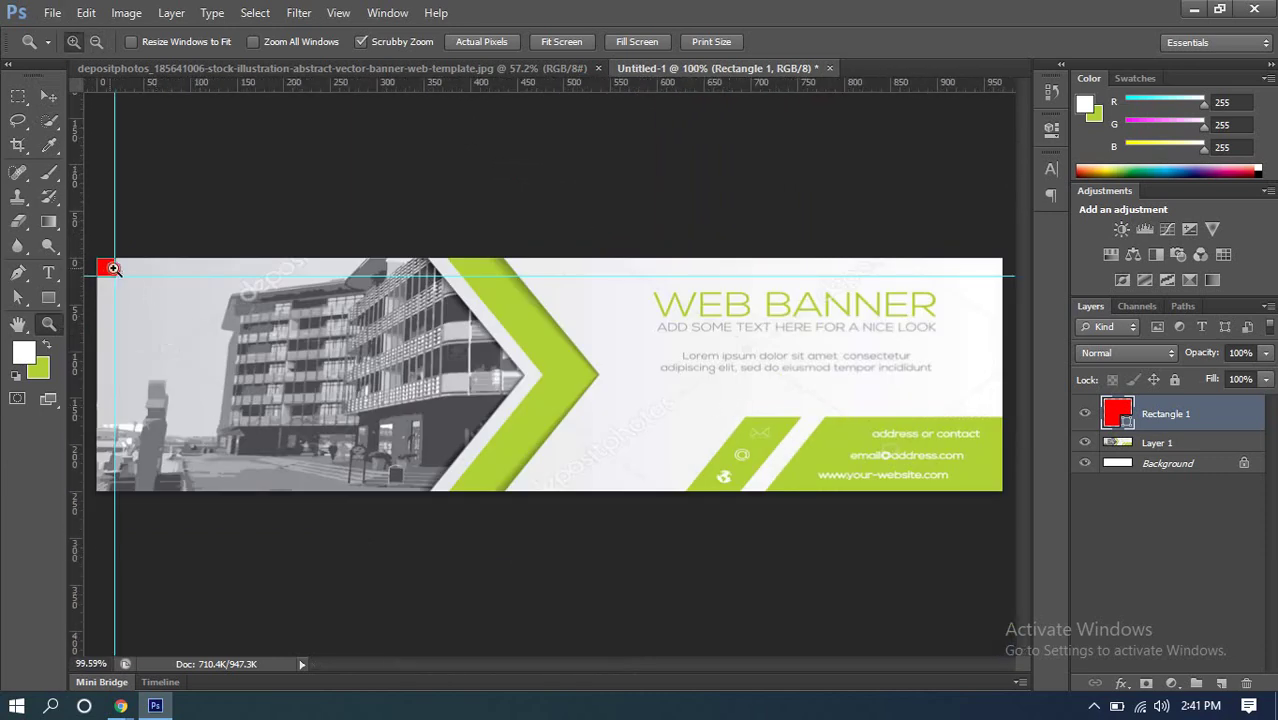
{"action": "left_click_drag", "start_coordinate": [110, 270], "coordinate": [118, 280]}
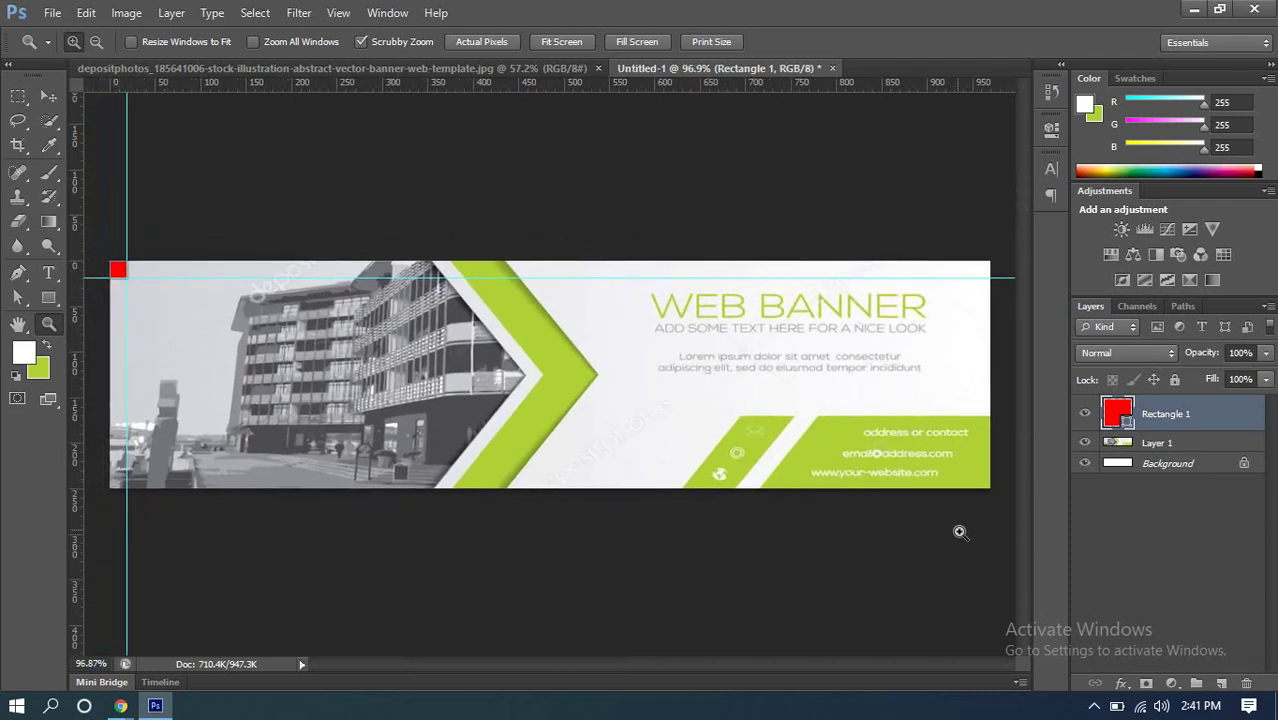
{"action": "left_click", "coordinate": [54, 94]}
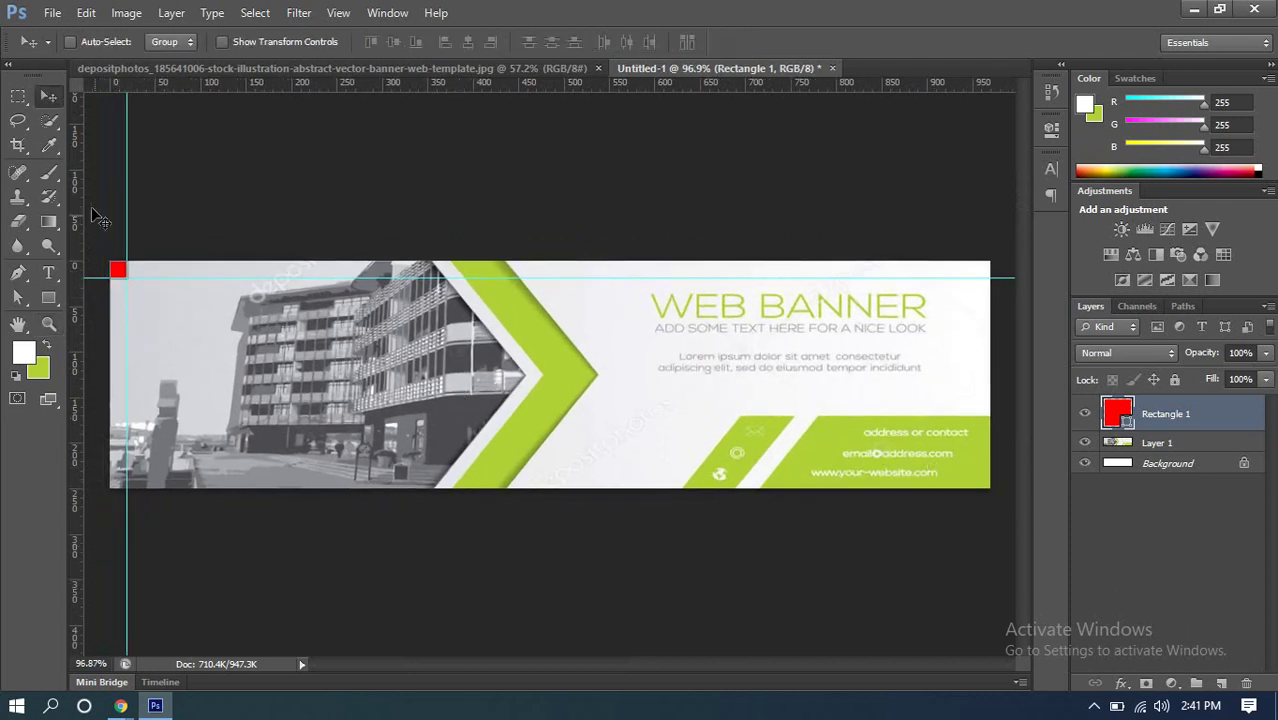
{"action": "left_click_drag", "start_coordinate": [126, 283], "coordinate": [982, 481]}
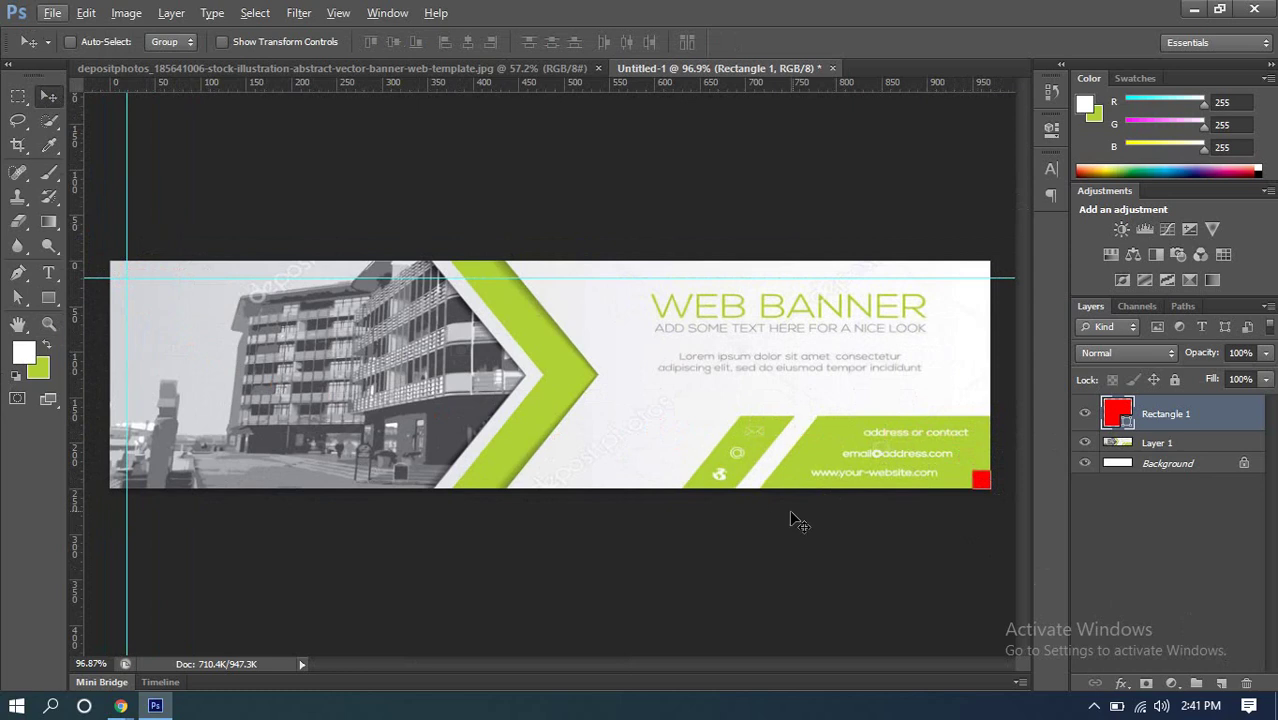
Step: Examine up close how the red square sits in the banner's lower-right corner beside the contact text
{"action": "scroll", "coordinate": [961, 510], "scroll_direction": "up", "scroll_amount": 5}
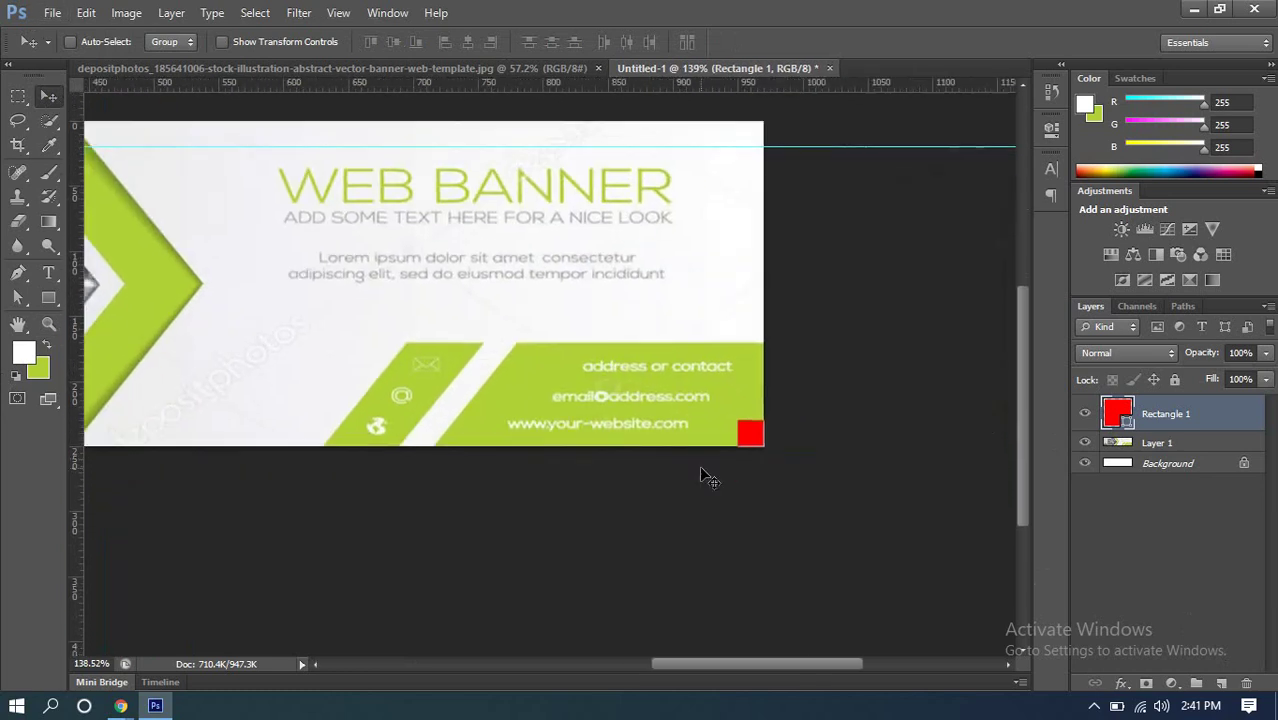
{"action": "scroll", "coordinate": [770, 406], "scroll_direction": "up", "scroll_amount": 5}
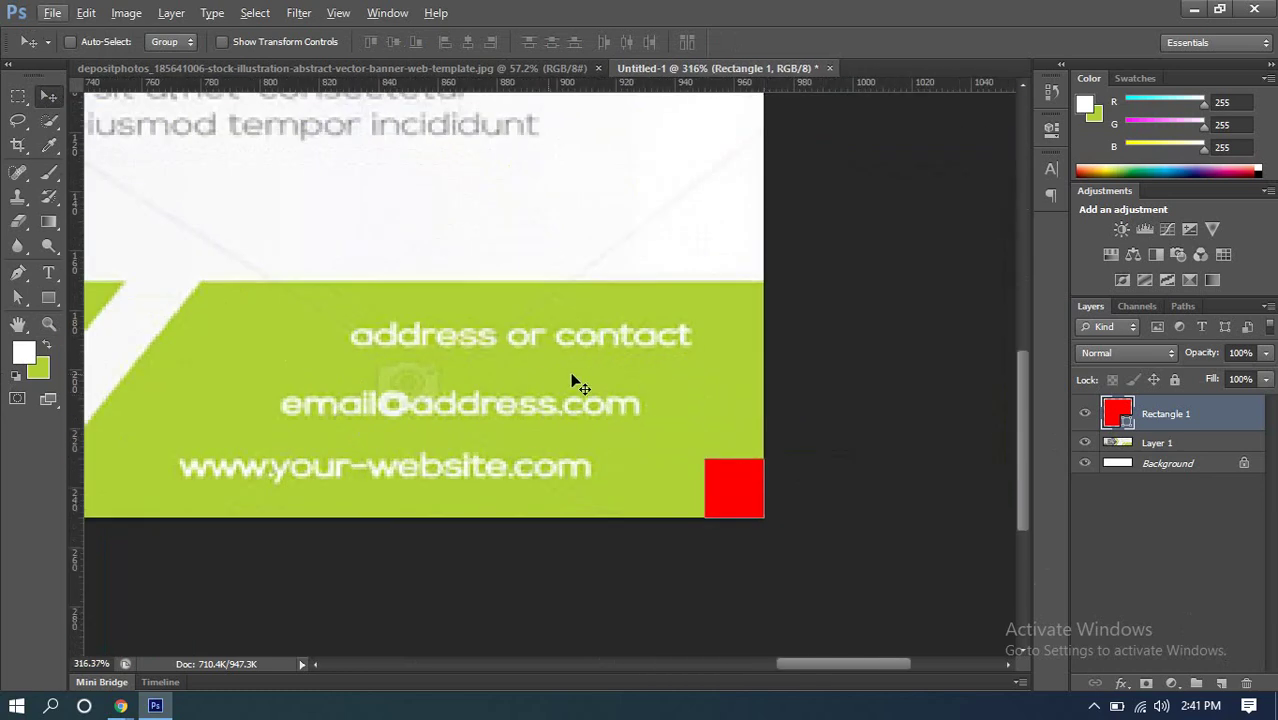
{"action": "scroll", "coordinate": [608, 445], "scroll_direction": "down", "scroll_amount": 3}
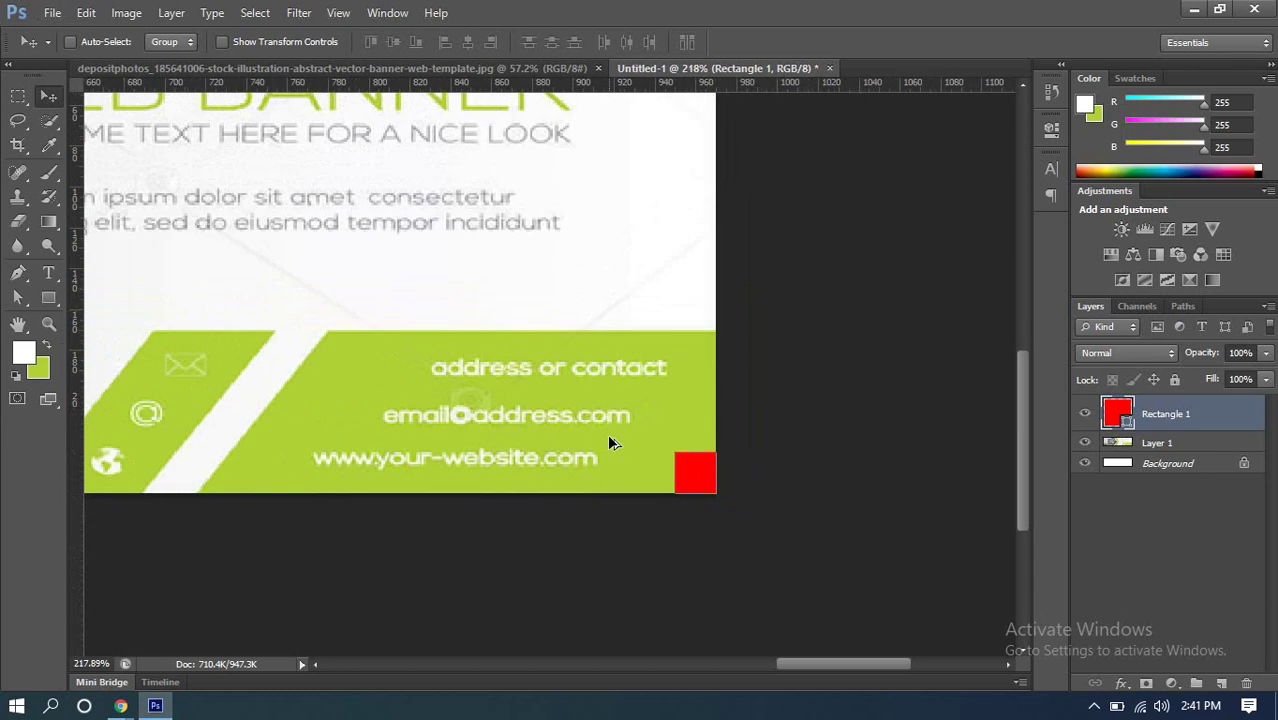
{"action": "scroll", "coordinate": [608, 445], "scroll_direction": "up", "scroll_amount": 2}
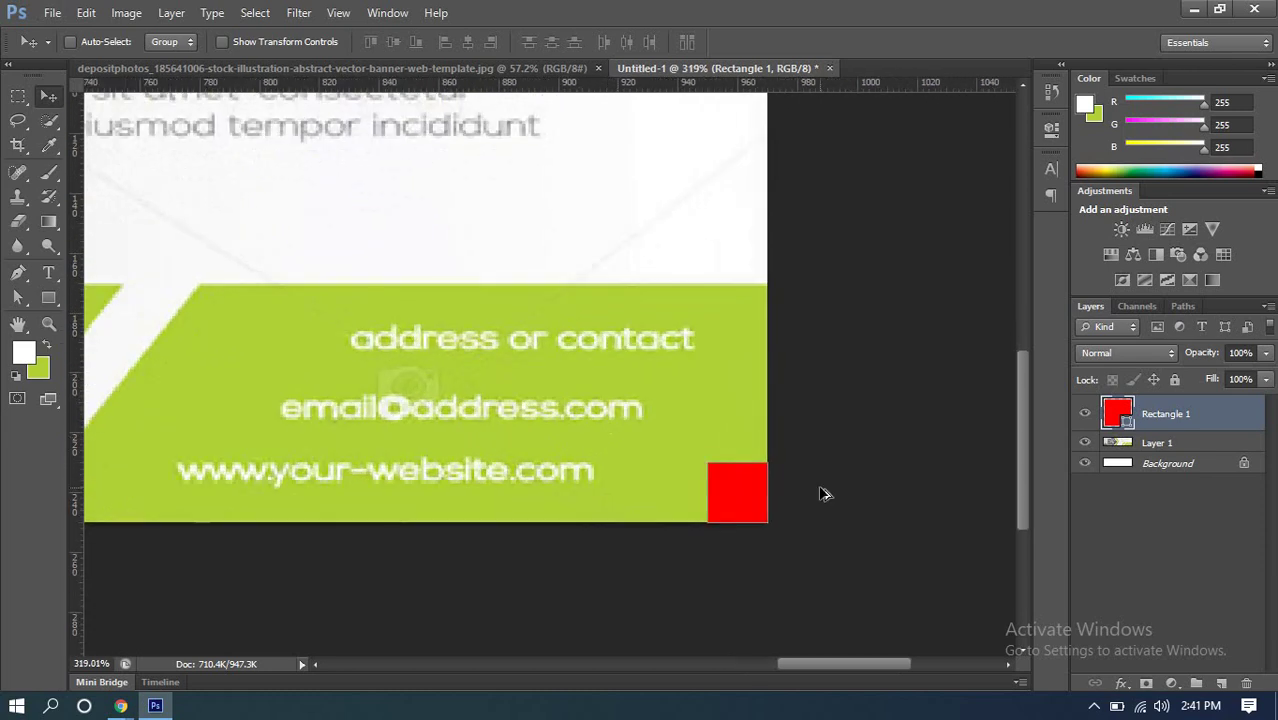
{"action": "scroll", "coordinate": [822, 494], "scroll_direction": "up", "scroll_amount": 1}
{"action": "scroll", "coordinate": [818, 494], "scroll_direction": "down", "scroll_amount": 4}
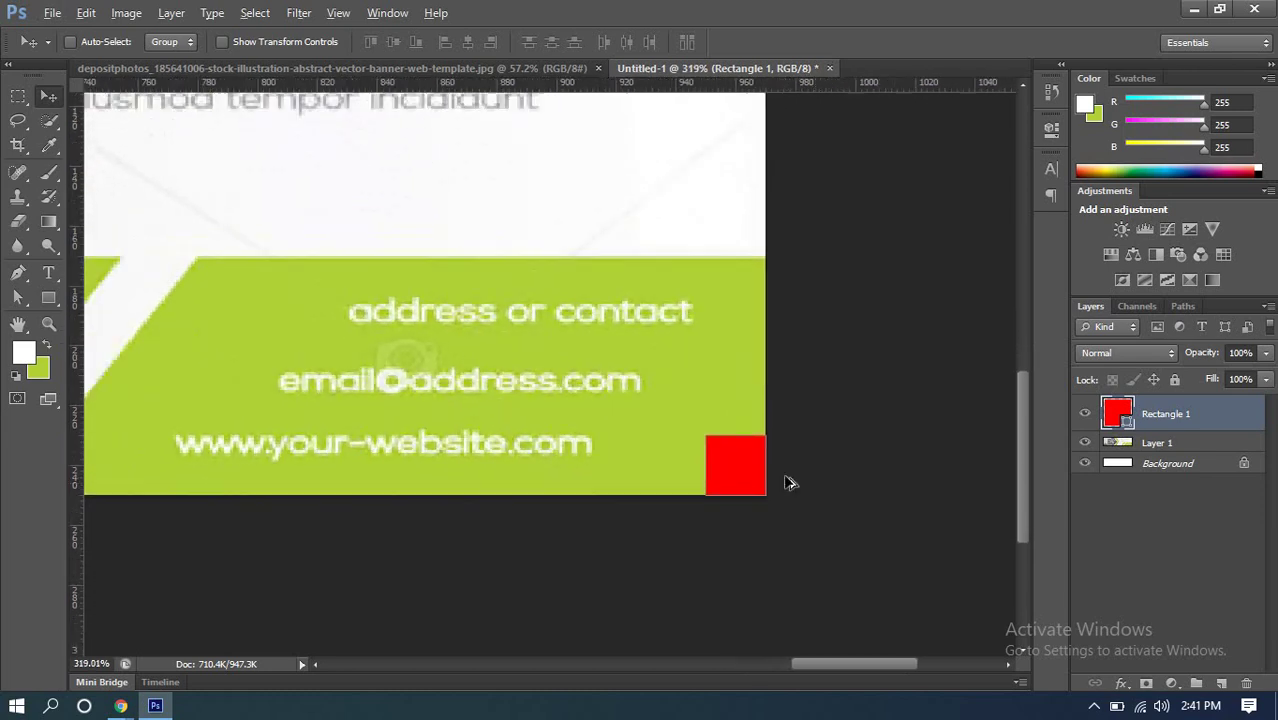
{"action": "scroll", "coordinate": [789, 483], "scroll_direction": "down", "scroll_amount": 1}
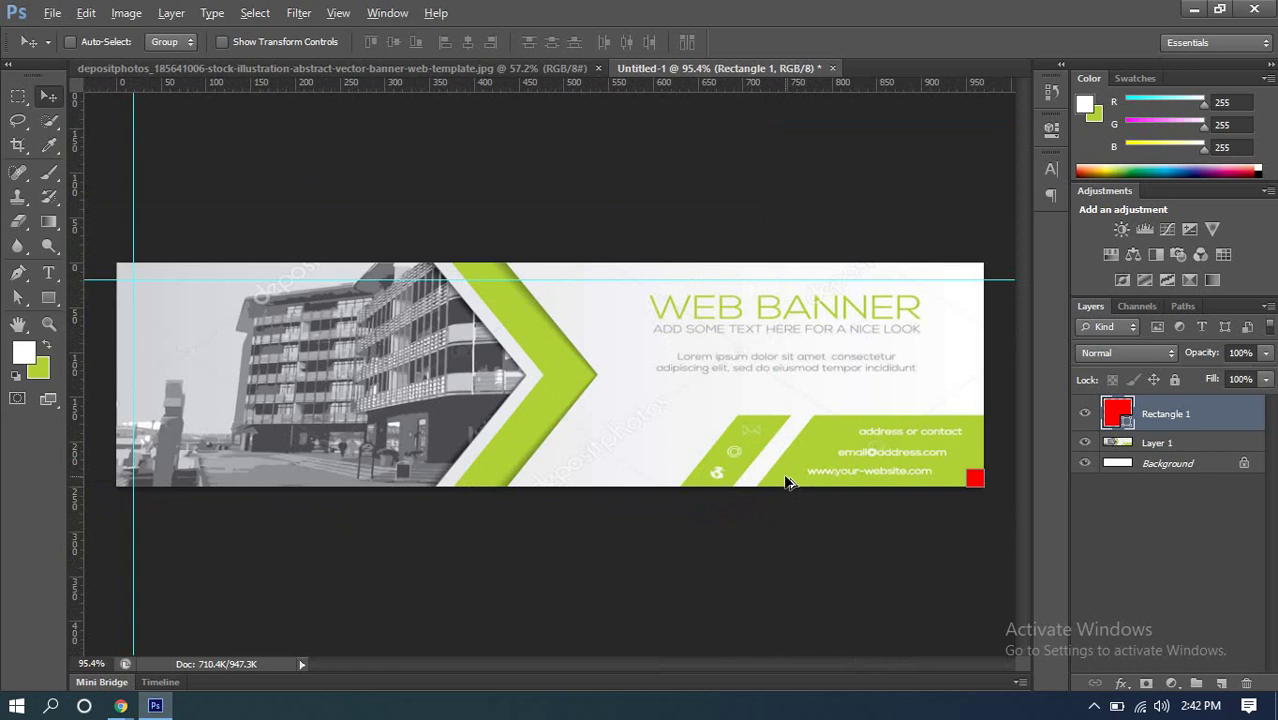
{"action": "scroll", "coordinate": [786, 480], "scroll_direction": "up", "scroll_amount": 3}
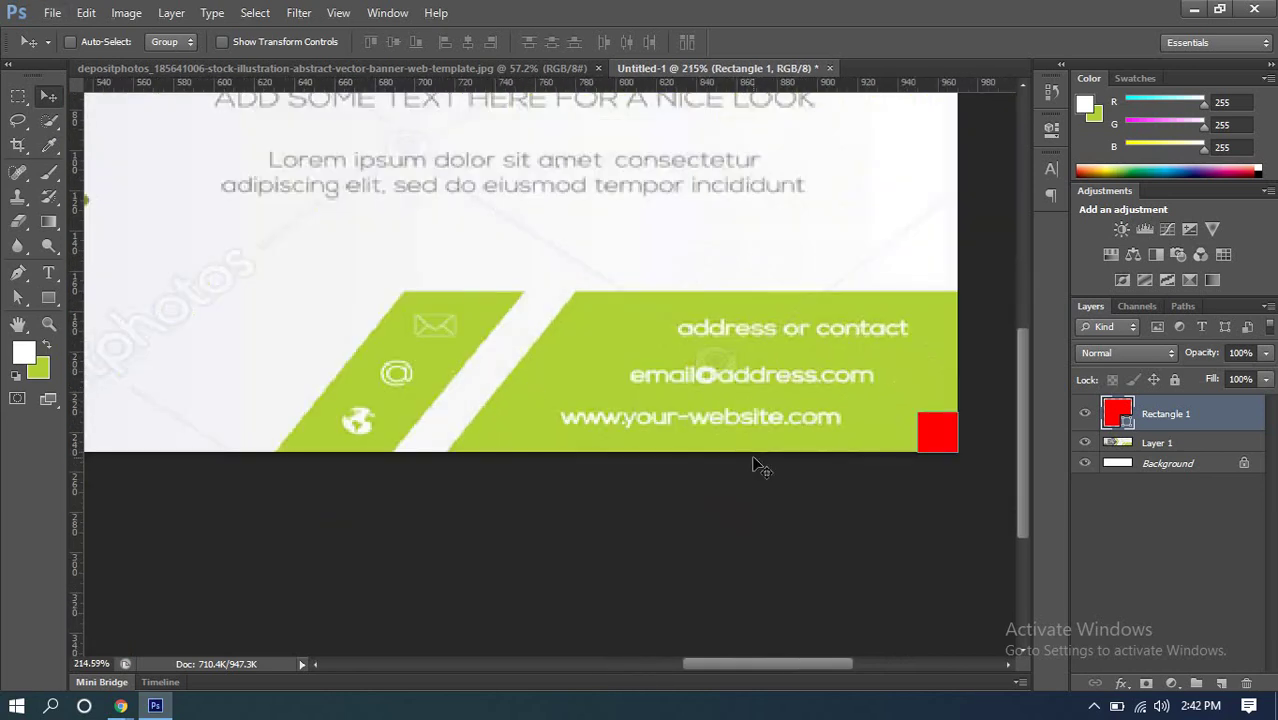
{"action": "scroll", "coordinate": [970, 430], "scroll_direction": "up", "scroll_amount": 2}
{"action": "left_click_drag", "start_coordinate": [964, 425], "coordinate": [884, 392]}
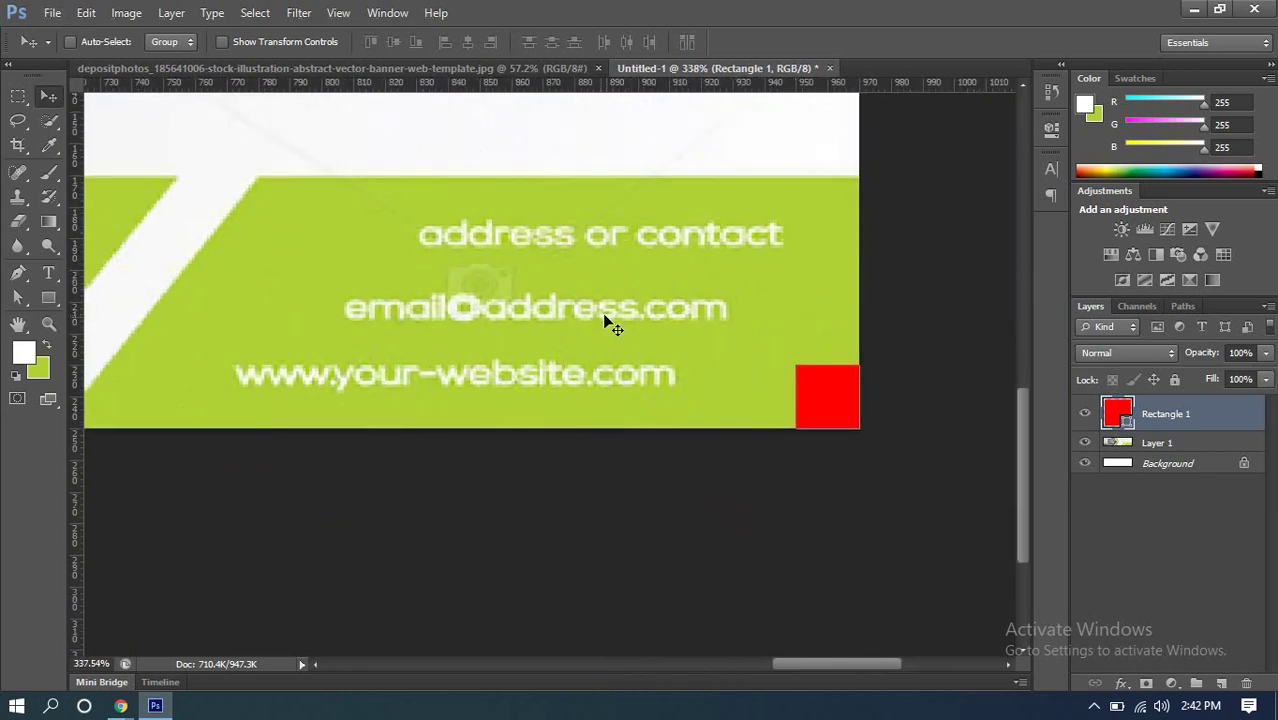
Step: Close the sample web banner template document
{"action": "left_click", "coordinate": [582, 69]}
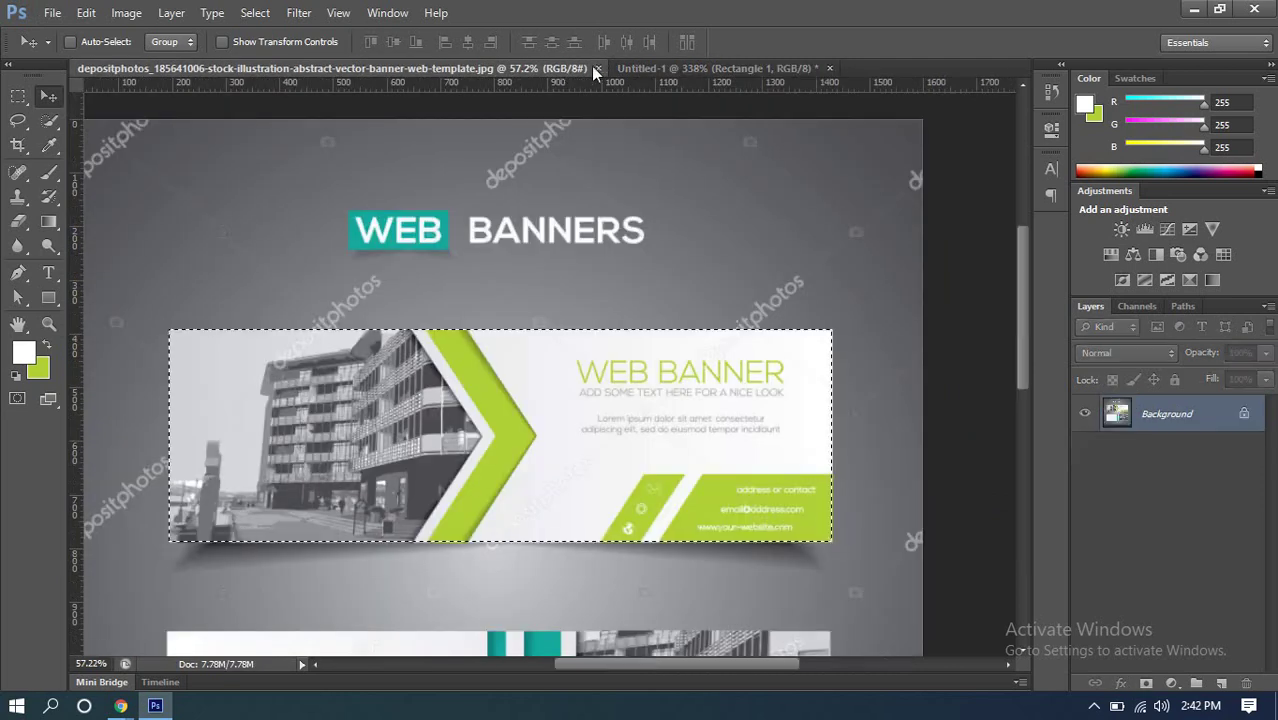
{"action": "left_click", "coordinate": [596, 68]}
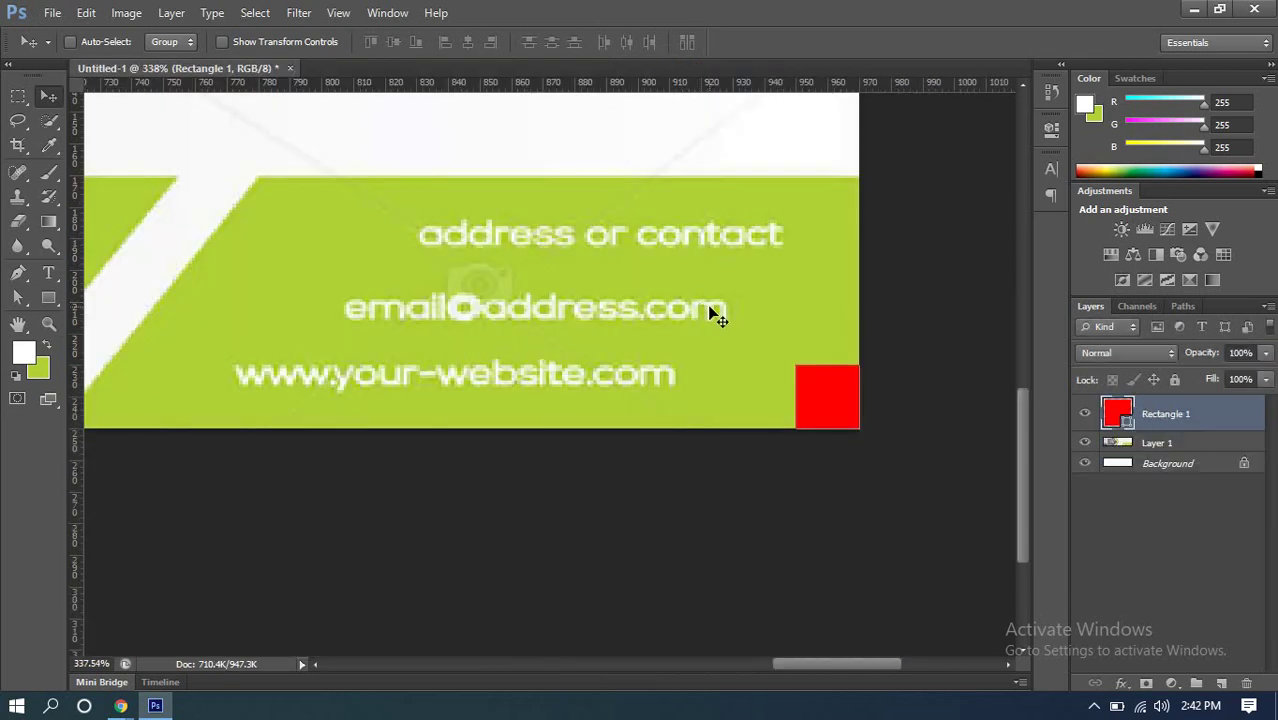
Step: Add guides along the red square's upper and left edges, at 230 px and 950 px, and delete the square
{"action": "scroll", "coordinate": [905, 343], "scroll_direction": "up", "scroll_amount": 3}
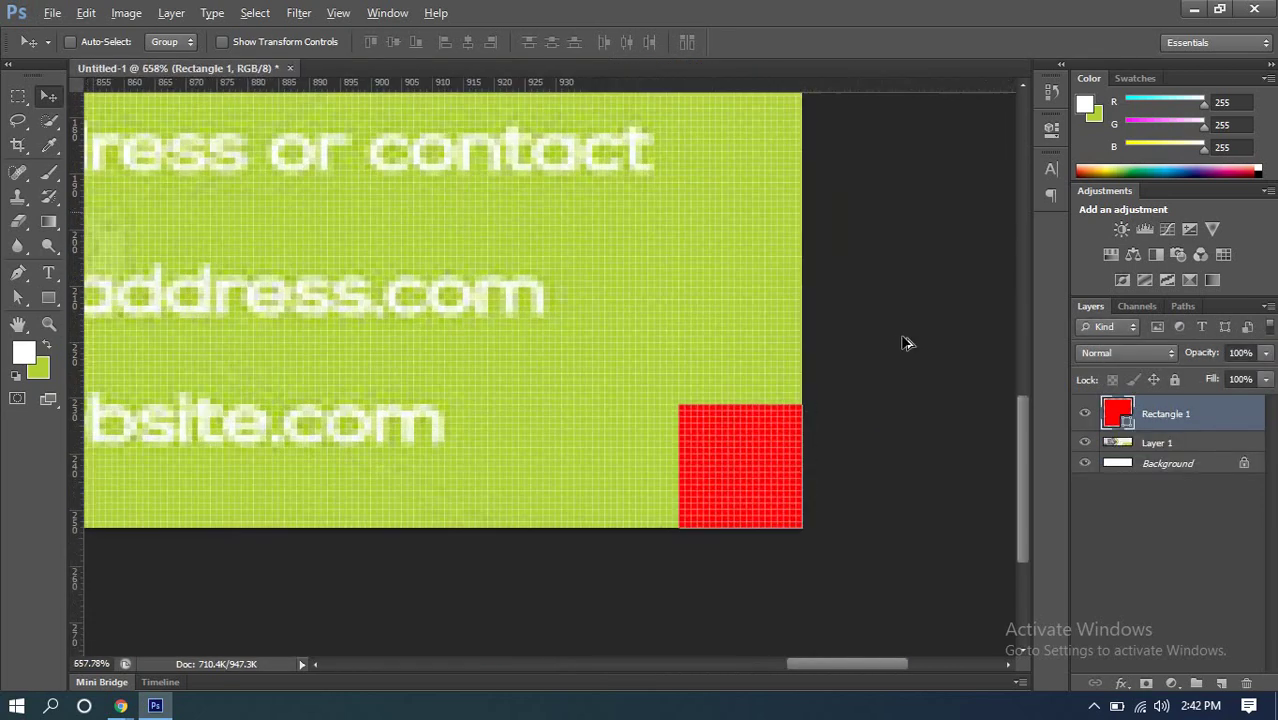
{"action": "scroll", "coordinate": [742, 420], "scroll_direction": "up", "scroll_amount": 2}
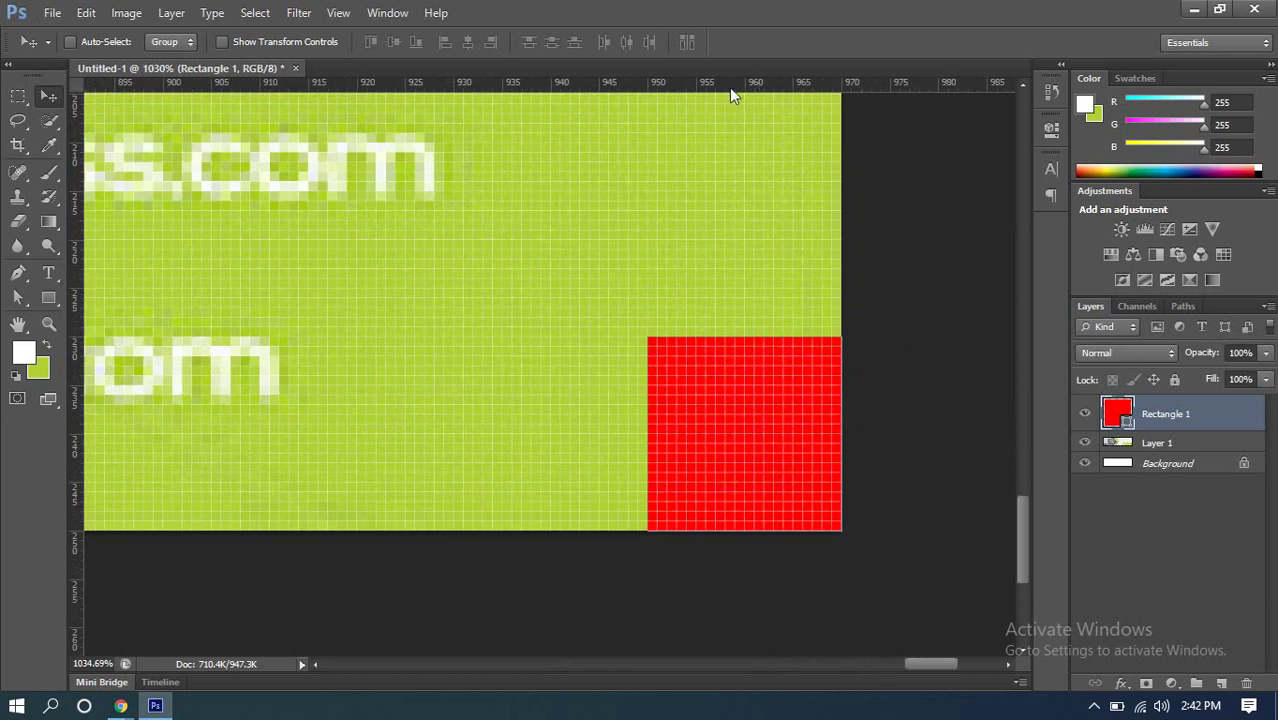
{"action": "left_click_drag", "start_coordinate": [729, 87], "coordinate": [722, 336]}
{"action": "left_click_drag", "start_coordinate": [77, 317], "coordinate": [656, 372]}
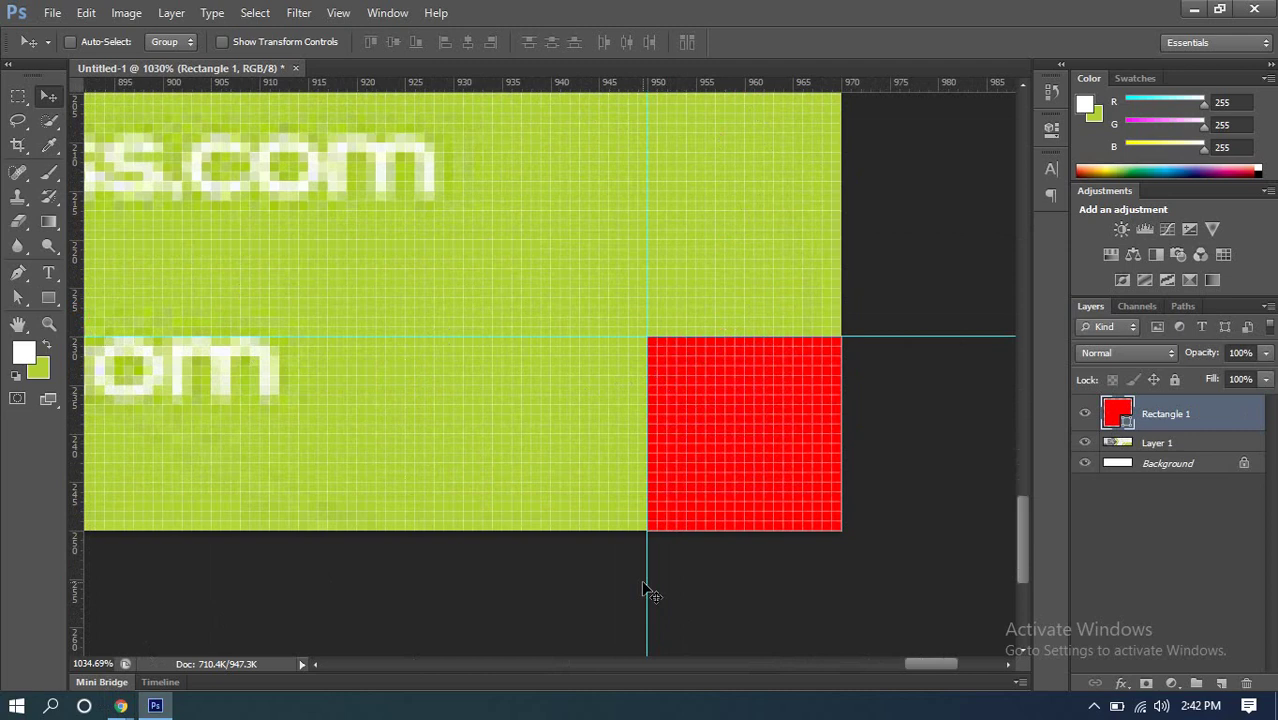
{"action": "key", "text": "ctrl+0"}
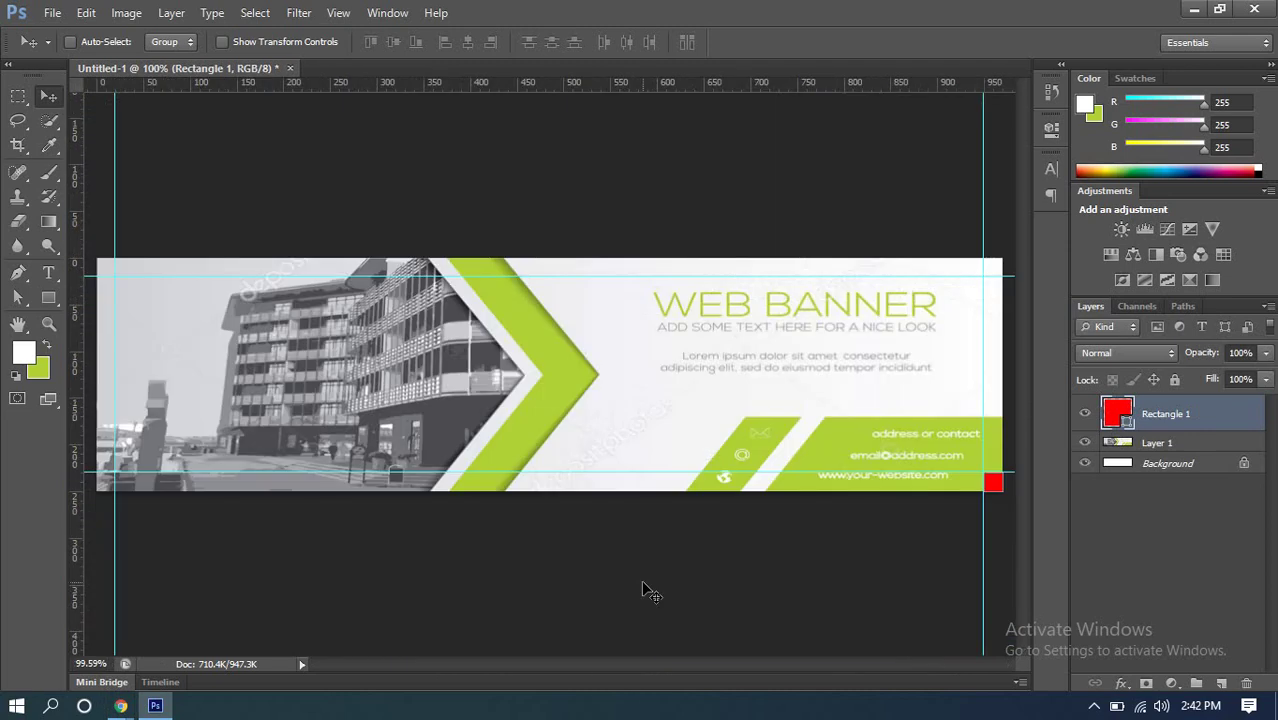
{"action": "key", "text": "Delete"}
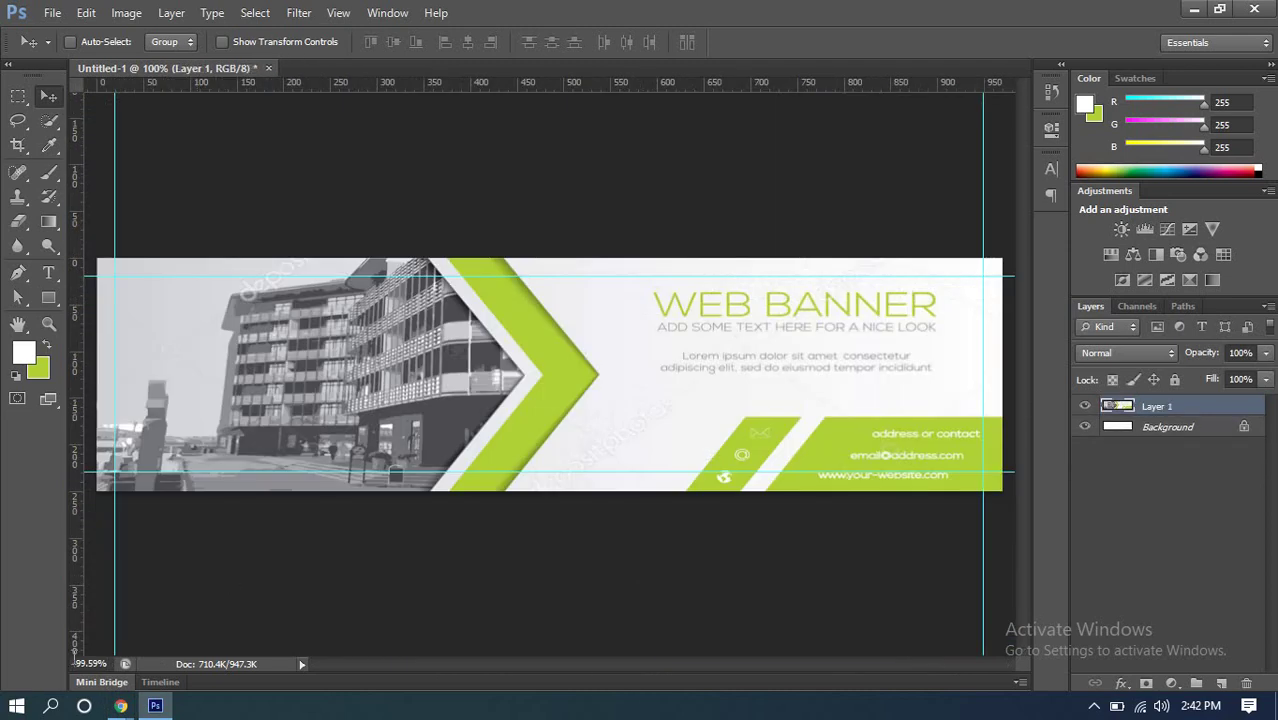
Step: Switch to the Google Meet call in Chrome and turn the microphone off and back on
{"action": "mouse_move", "coordinate": [121, 706]}
{"action": "left_click", "coordinate": [100, 640]}
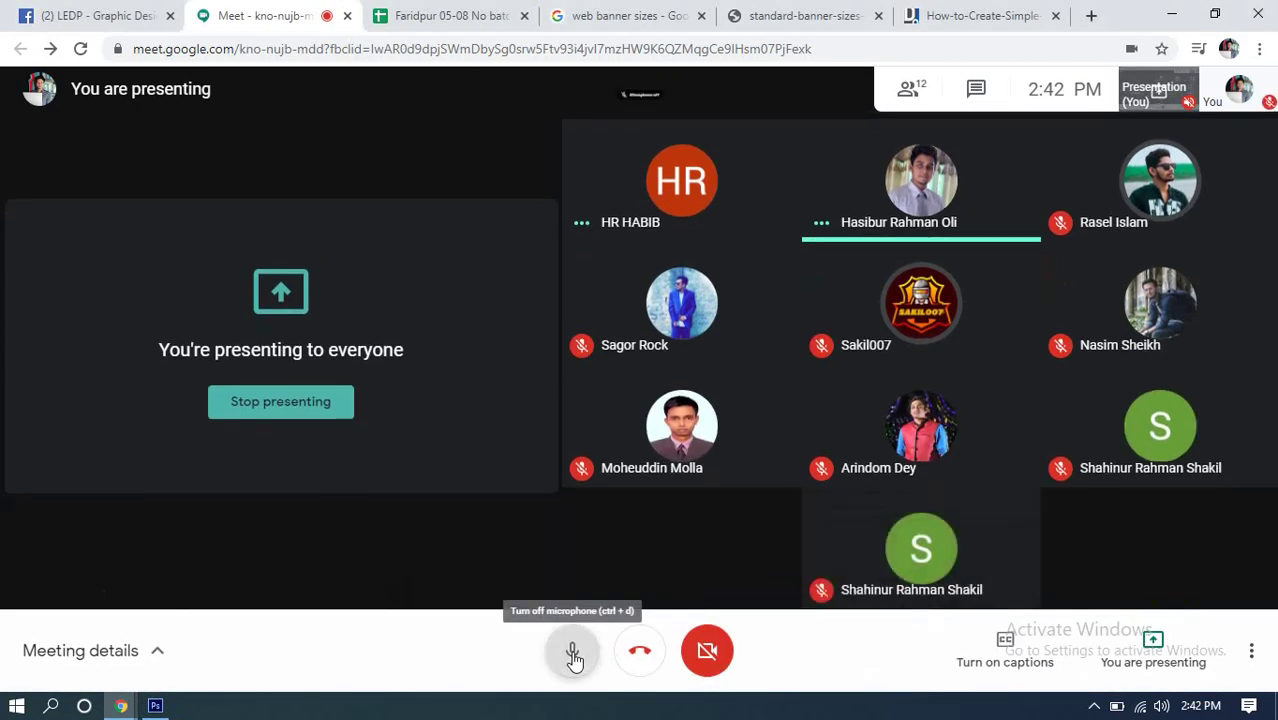
{"action": "left_click", "coordinate": [573, 655]}
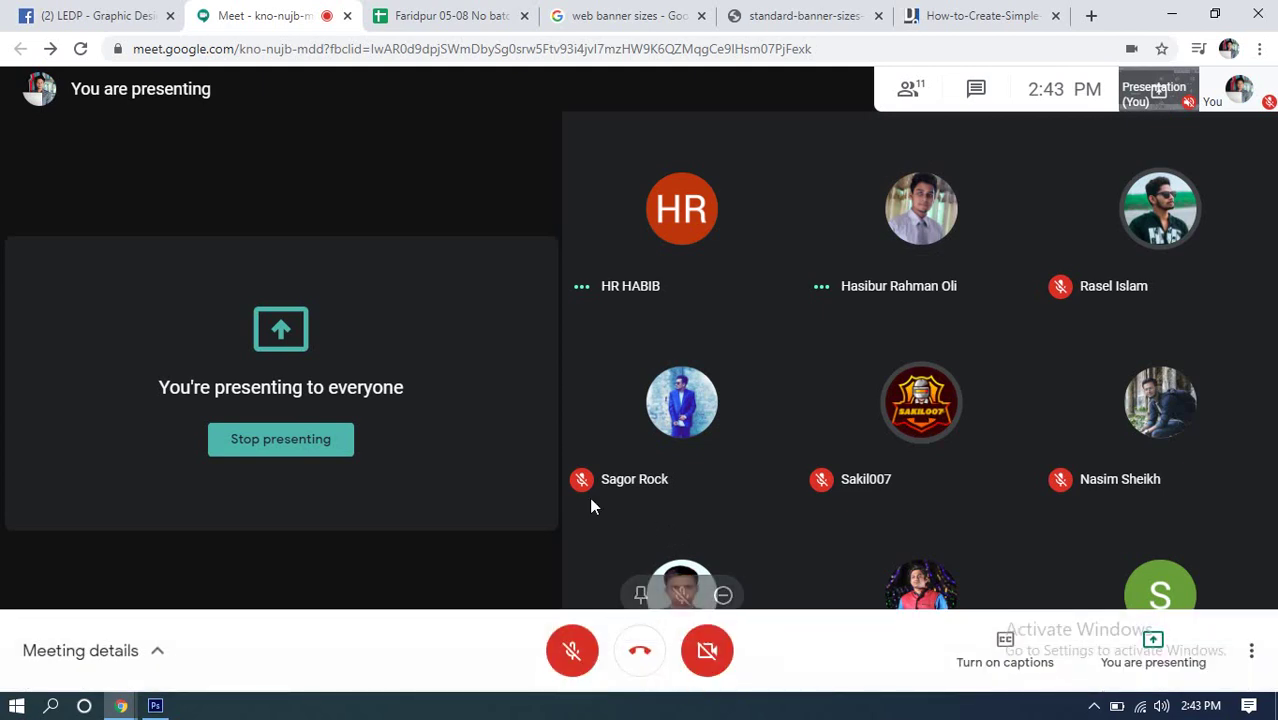
{"action": "left_click", "coordinate": [572, 651]}
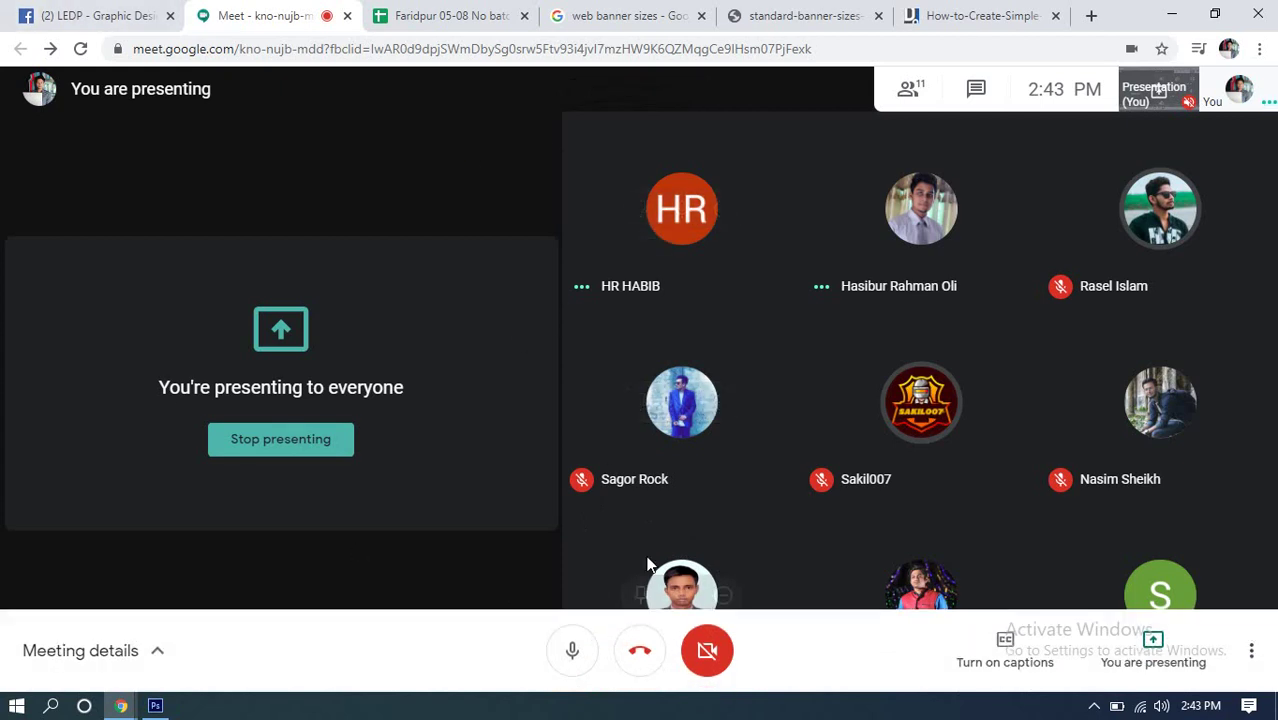
Step: Review the two standard web banner size charts open in the browser
{"action": "left_click", "coordinate": [437, 12]}
{"action": "left_click", "coordinate": [792, 14]}
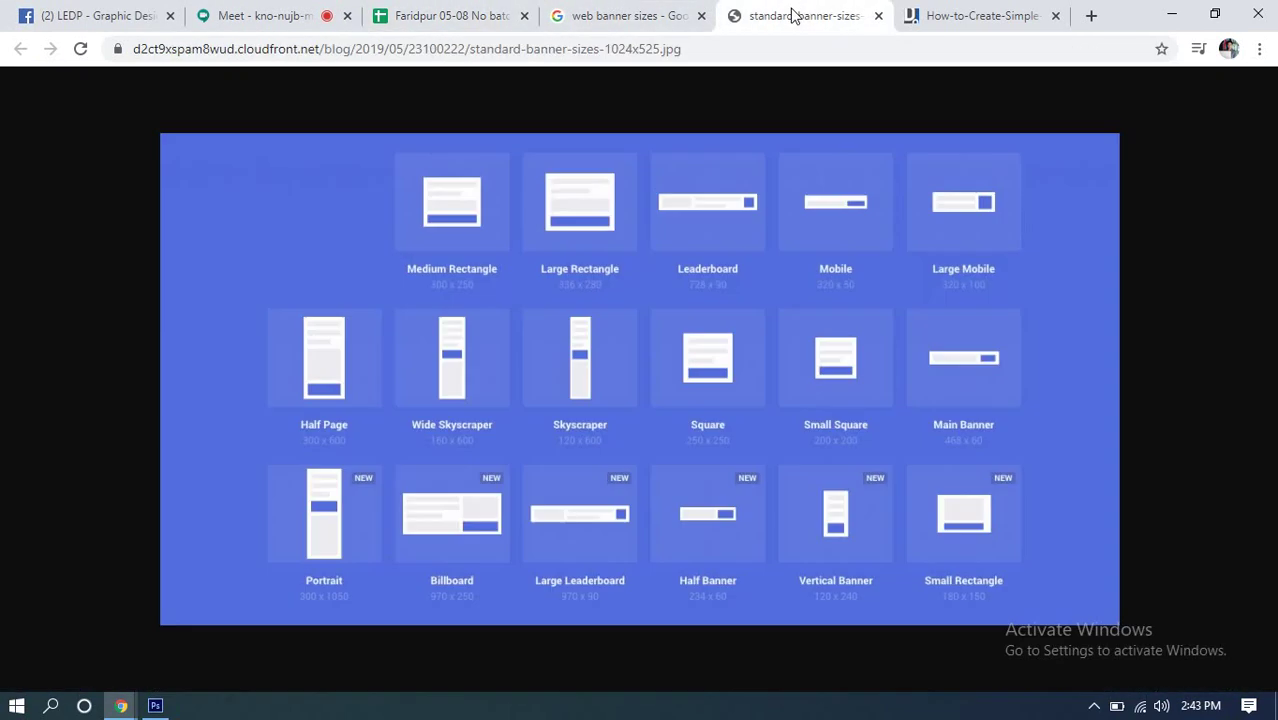
{"action": "left_click", "coordinate": [960, 14]}
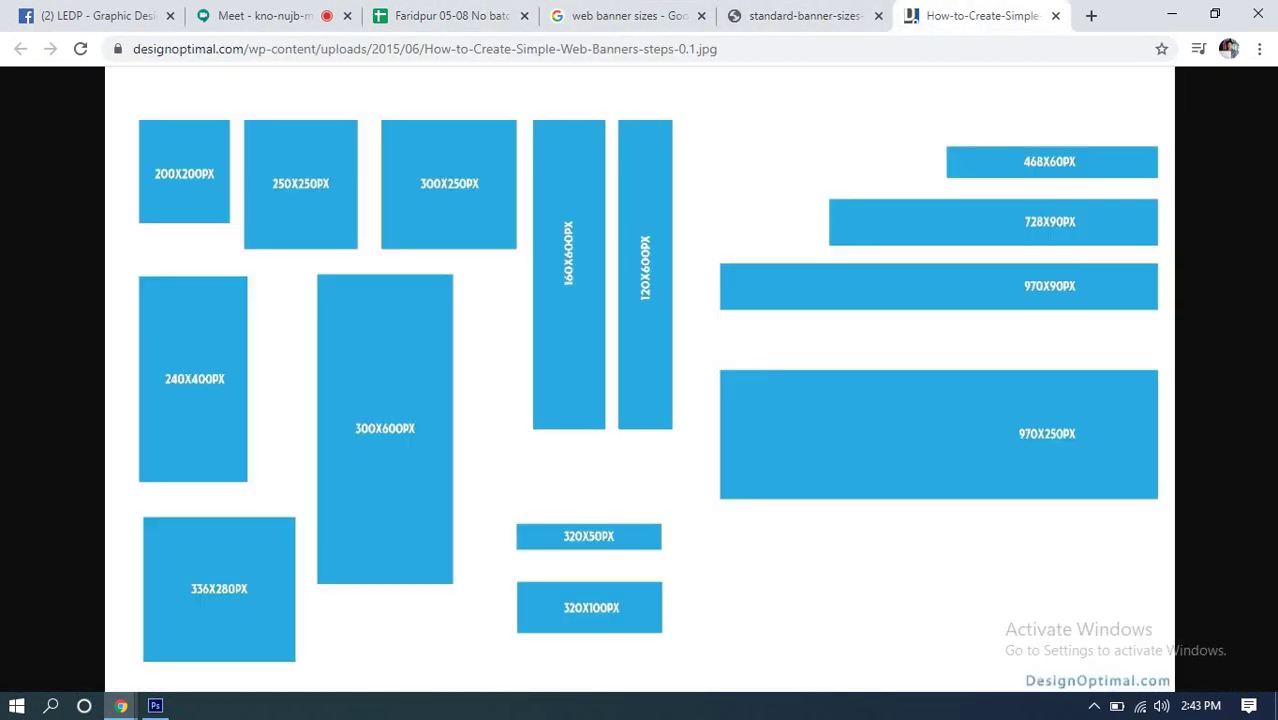
Step: Return to Photoshop and examine how the banner's heading and contact text sit within the margin guides
{"action": "left_click", "coordinate": [157, 706]}
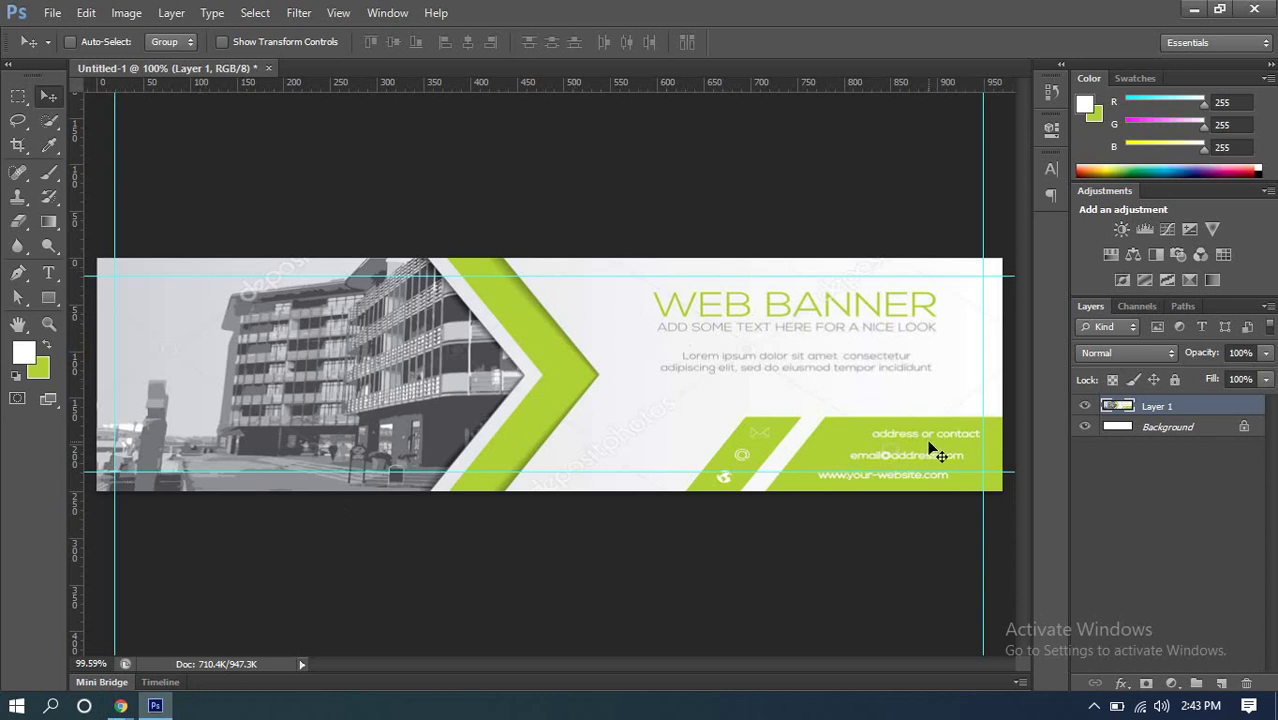
{"action": "scroll", "coordinate": [730, 300], "scroll_direction": "down", "scroll_amount": 3}
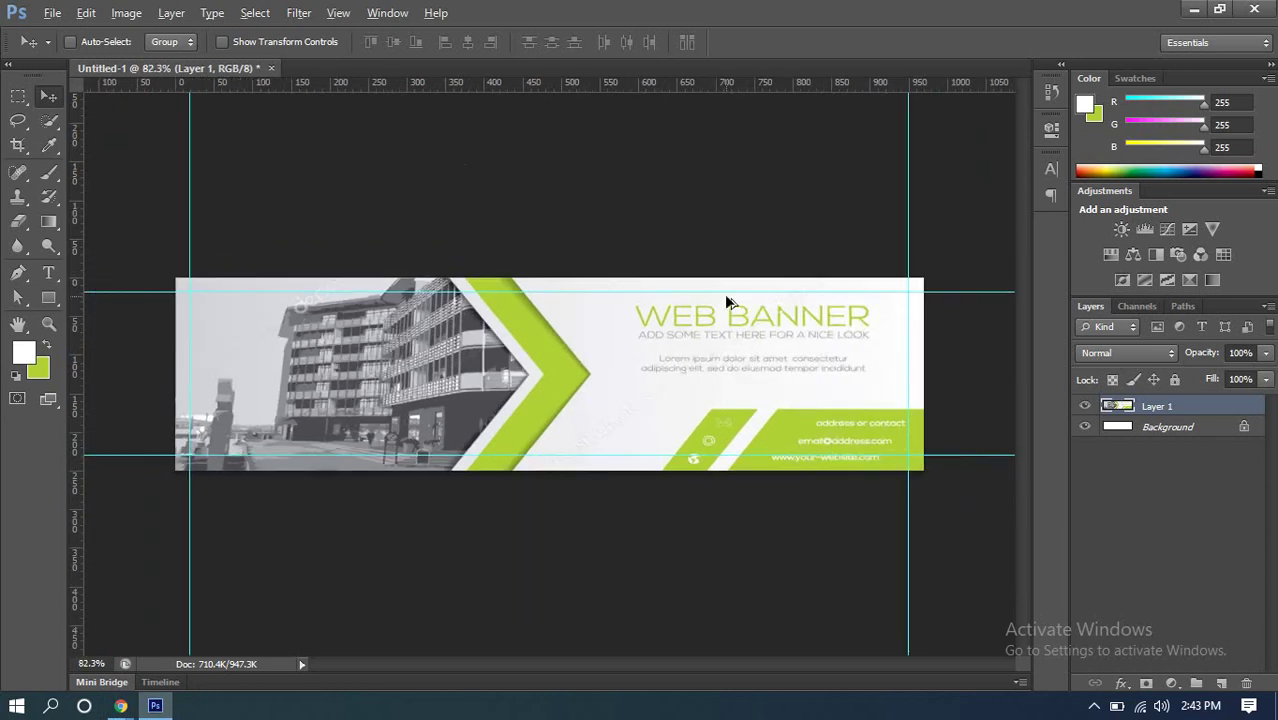
{"action": "scroll", "coordinate": [909, 347], "scroll_direction": "up", "scroll_amount": 2}
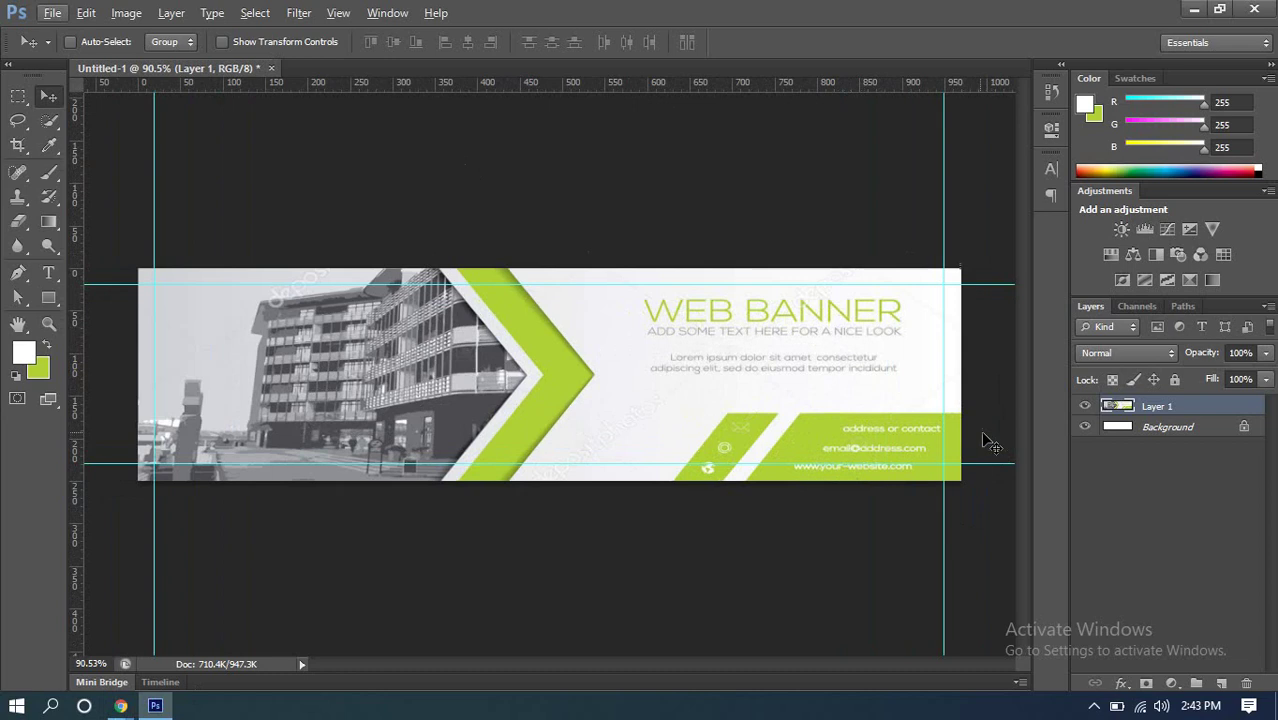
{"action": "scroll", "coordinate": [935, 379], "scroll_direction": "down", "scroll_amount": 1}
{"action": "scroll", "coordinate": [832, 440], "scroll_direction": "down", "scroll_amount": 1}
{"action": "scroll", "coordinate": [840, 470], "scroll_direction": "up", "scroll_amount": 4}
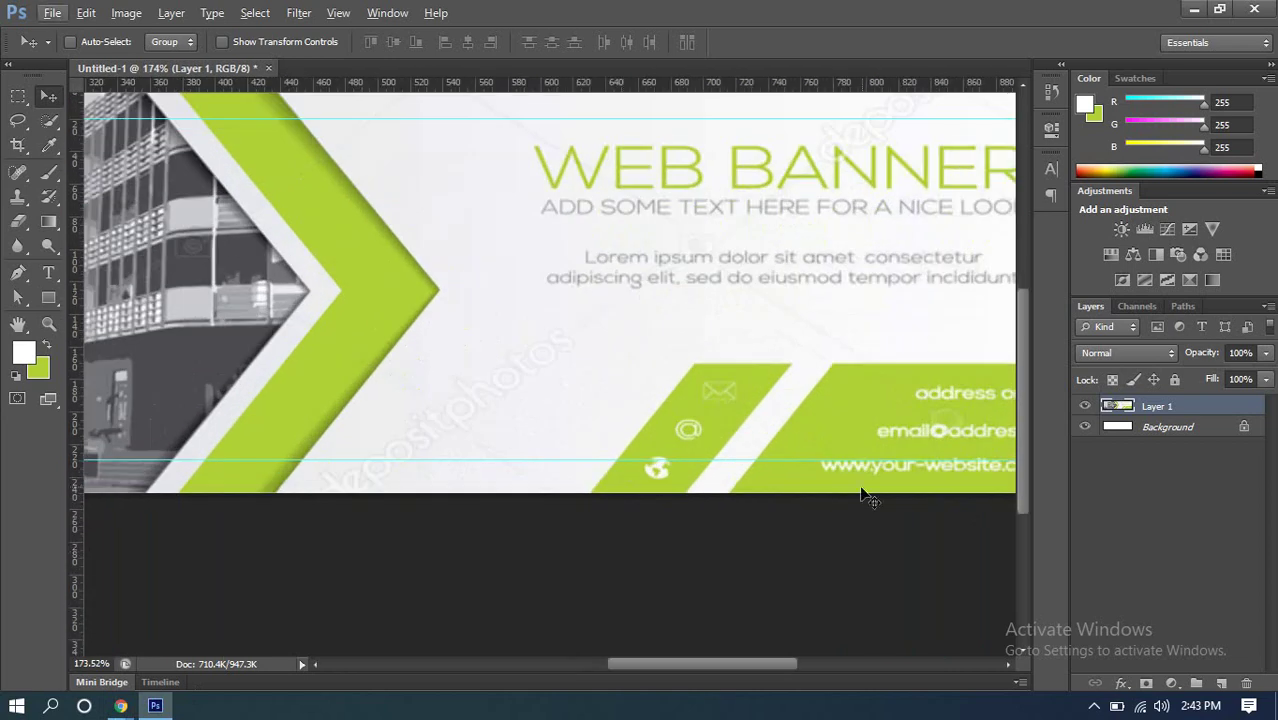
{"action": "left_click_drag", "start_coordinate": [846, 430], "coordinate": [713, 365]}
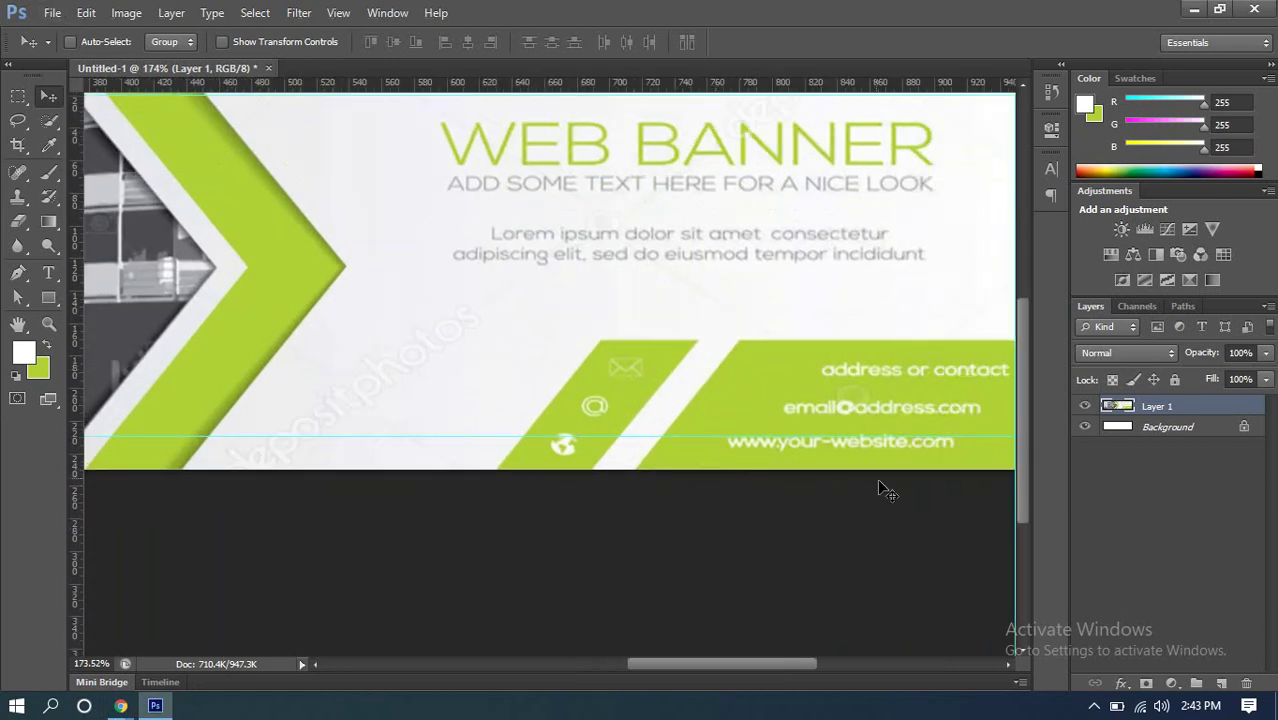
{"action": "scroll", "coordinate": [848, 458], "scroll_direction": "down", "scroll_amount": 1}
{"action": "scroll", "coordinate": [884, 441], "scroll_direction": "down", "scroll_amount": 1}
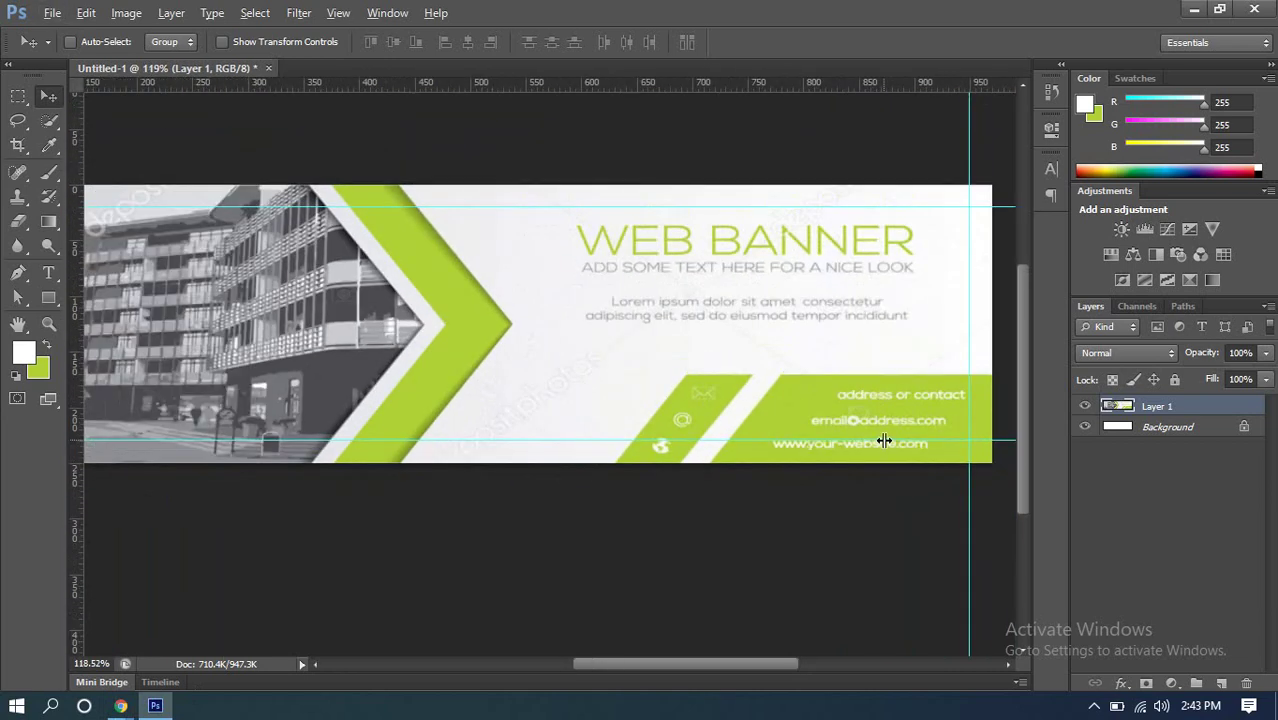
{"action": "scroll", "coordinate": [884, 441], "scroll_direction": "down", "scroll_amount": 1}
{"action": "scroll", "coordinate": [924, 474], "scroll_direction": "up", "scroll_amount": 2}
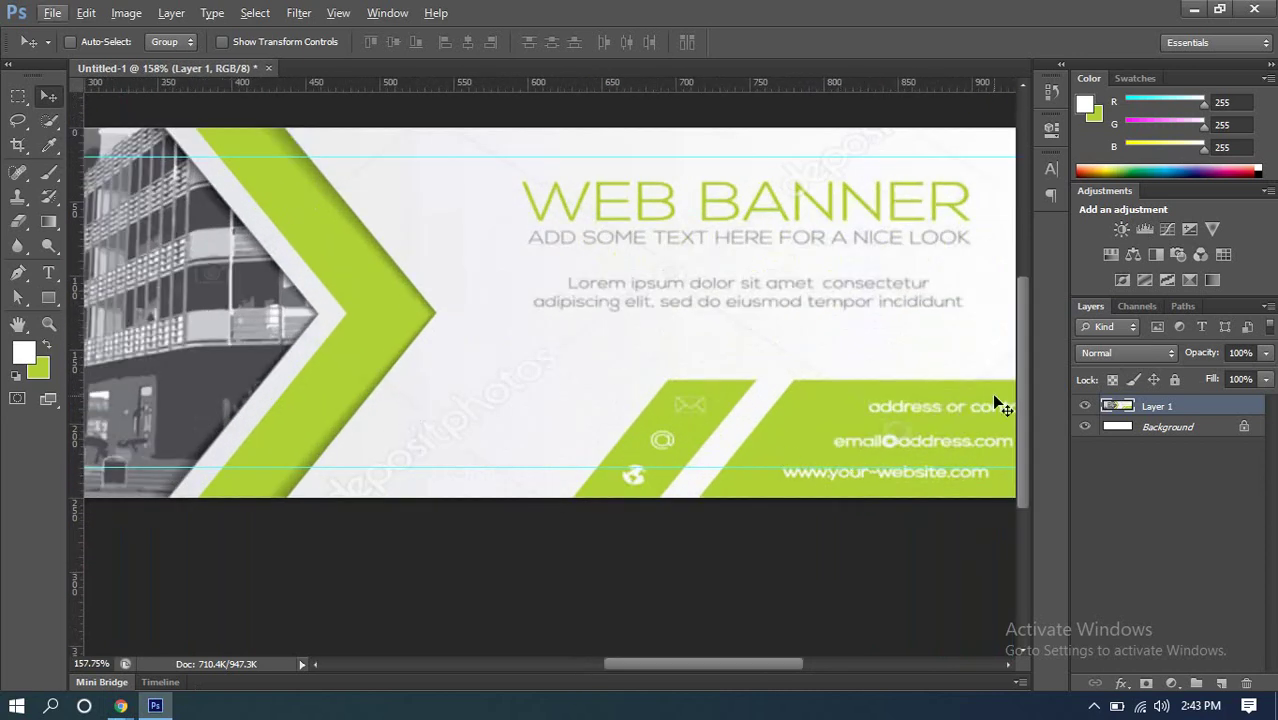
Step: Examine the sample banner against the margin guides, focusing on the green contact panel with its slanted edges and icons
{"action": "scroll", "coordinate": [785, 388], "scroll_direction": "down", "scroll_amount": 3}
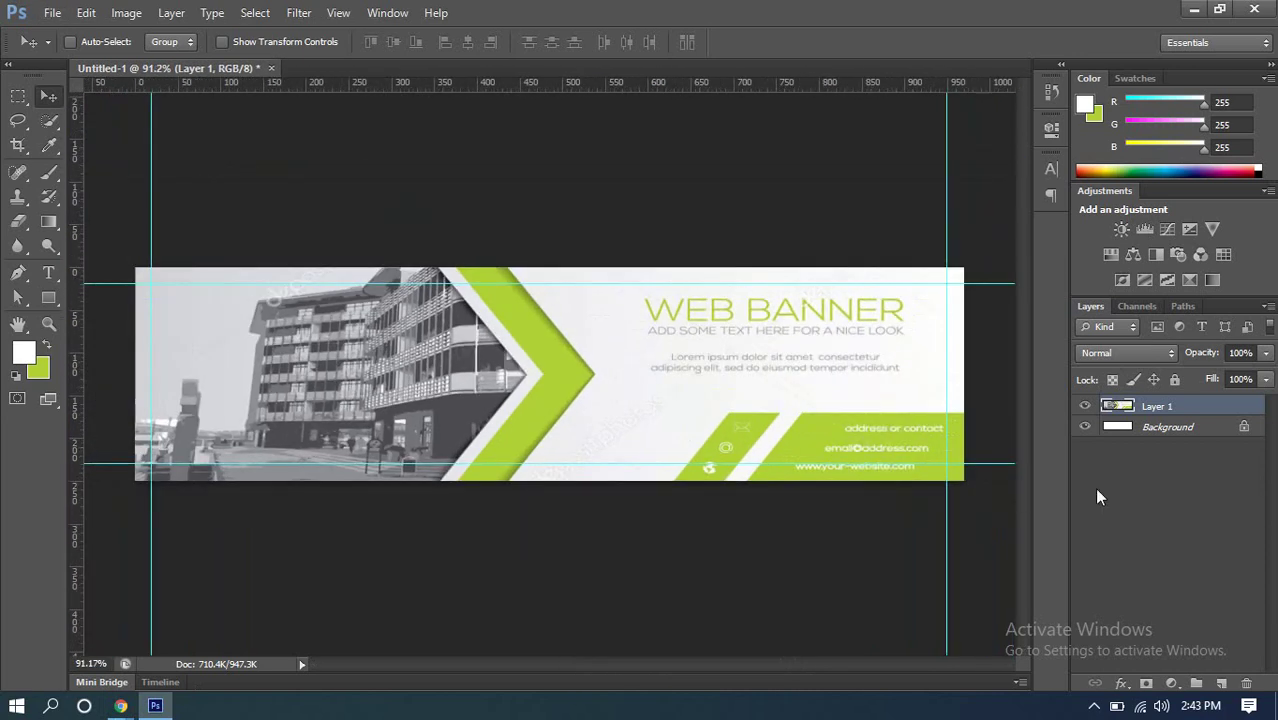
{"action": "left_click", "coordinate": [1086, 407]}
{"action": "left_click", "coordinate": [1086, 407]}
{"action": "scroll", "coordinate": [920, 428], "scroll_direction": "up", "scroll_amount": 3}
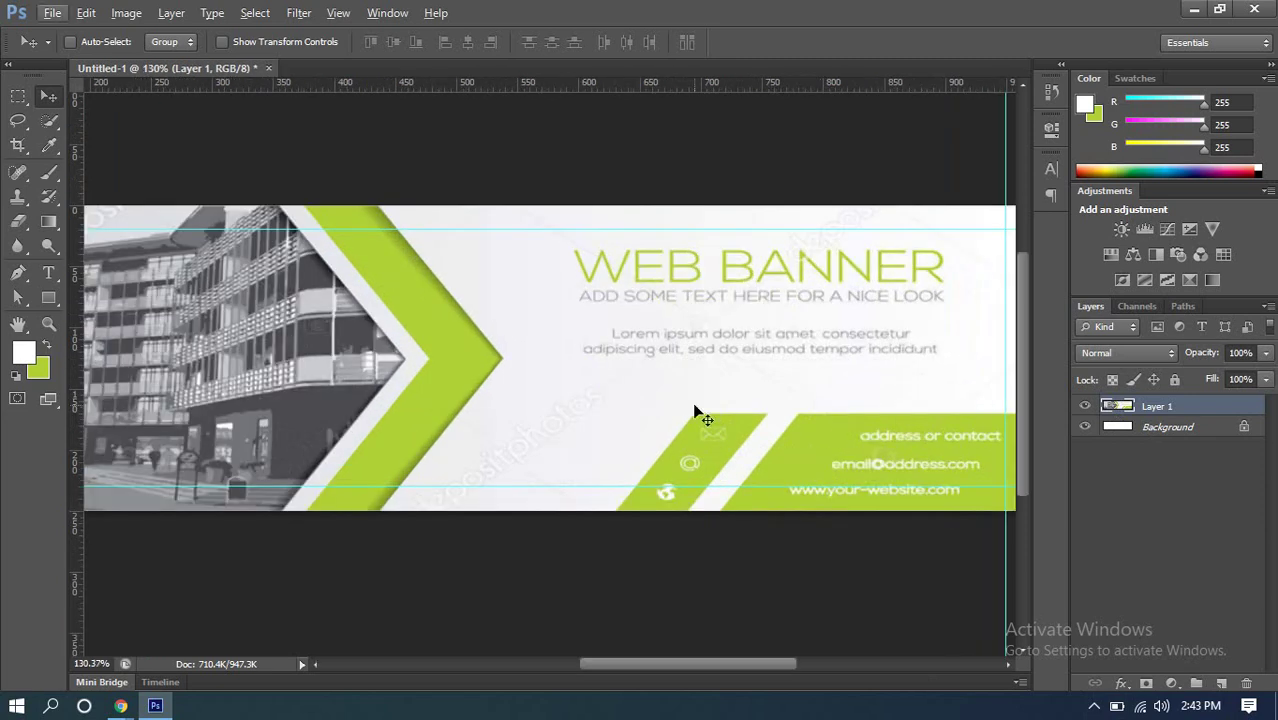
{"action": "scroll", "coordinate": [562, 288], "scroll_direction": "down", "scroll_amount": 2}
{"action": "scroll", "coordinate": [568, 335], "scroll_direction": "up", "scroll_amount": 5}
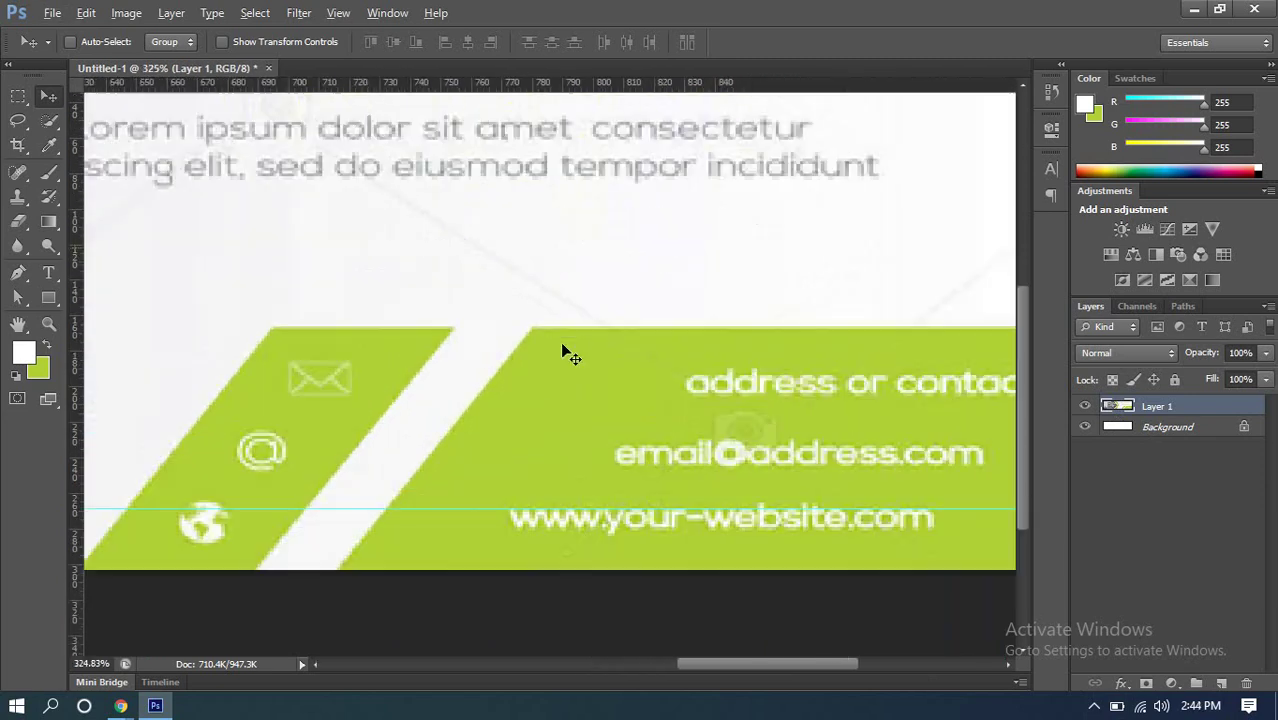
{"action": "scroll", "coordinate": [779, 306], "scroll_direction": "down", "scroll_amount": 3}
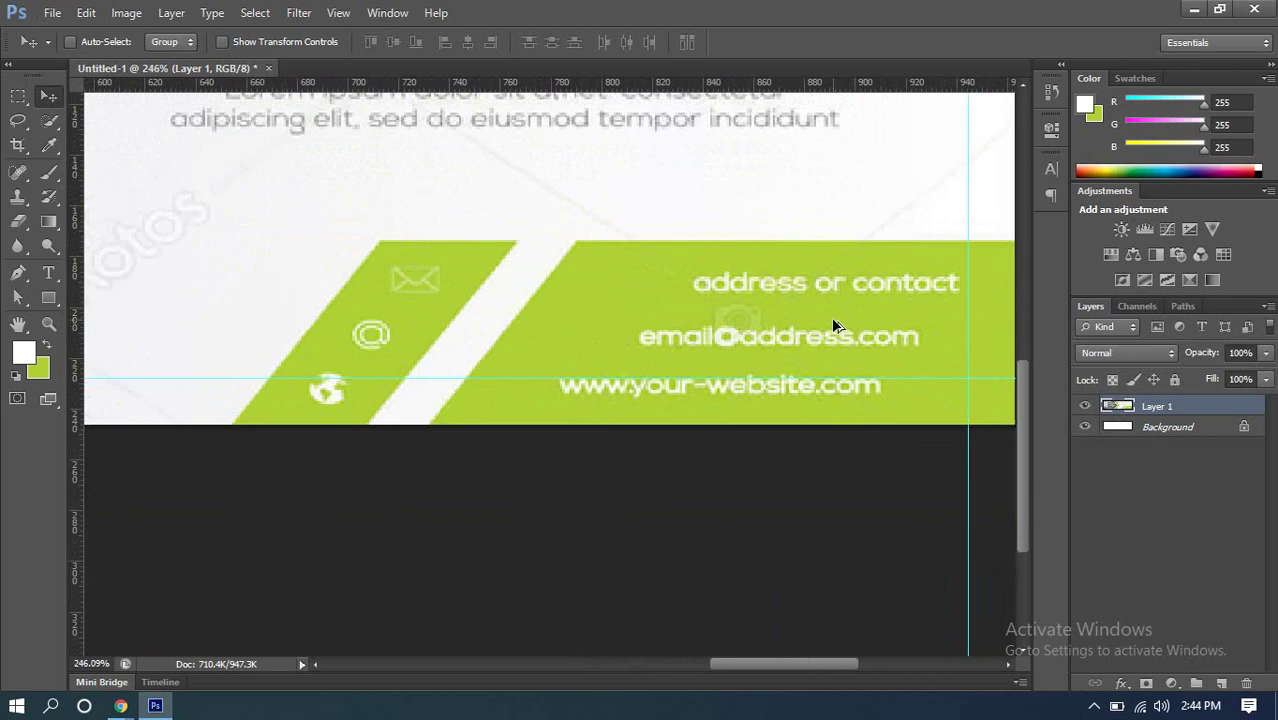
{"action": "scroll", "coordinate": [856, 471], "scroll_direction": "right", "scroll_amount": 1}
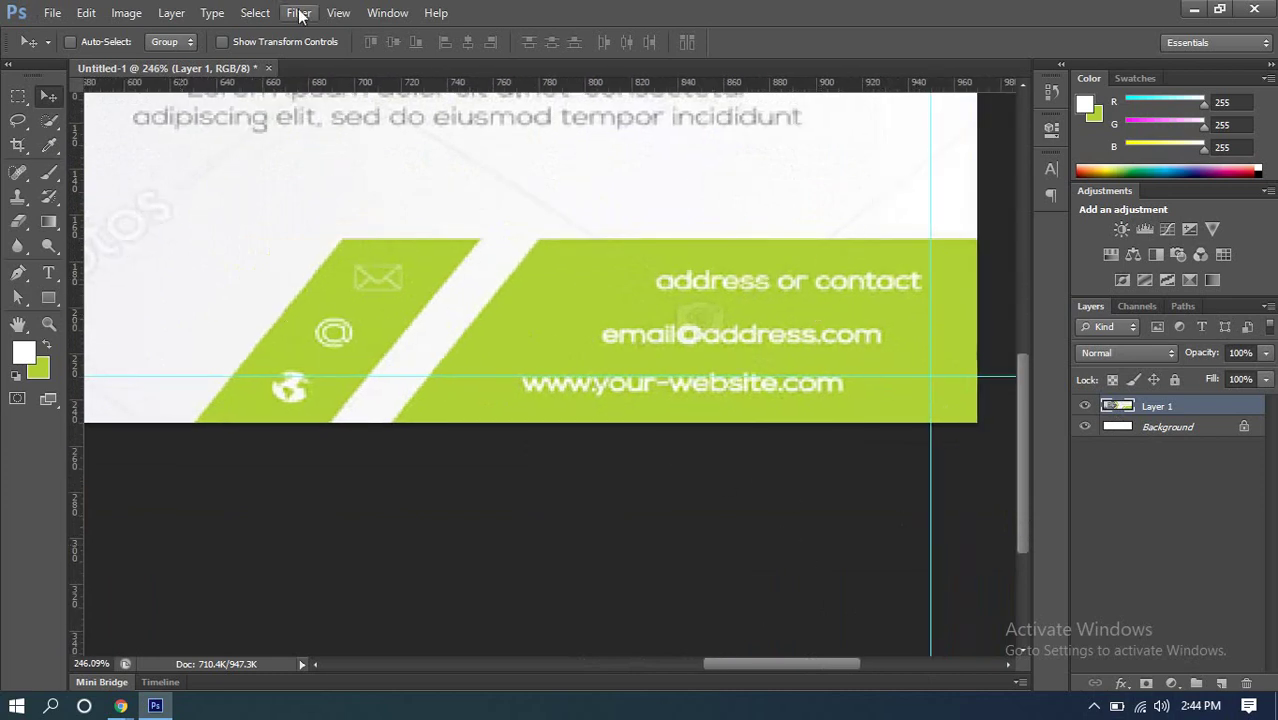
Step: Trace the larger green contact panel at the banner's lower right as a closed four-cornered Pen tool shape
{"action": "left_click", "coordinate": [18, 272]}
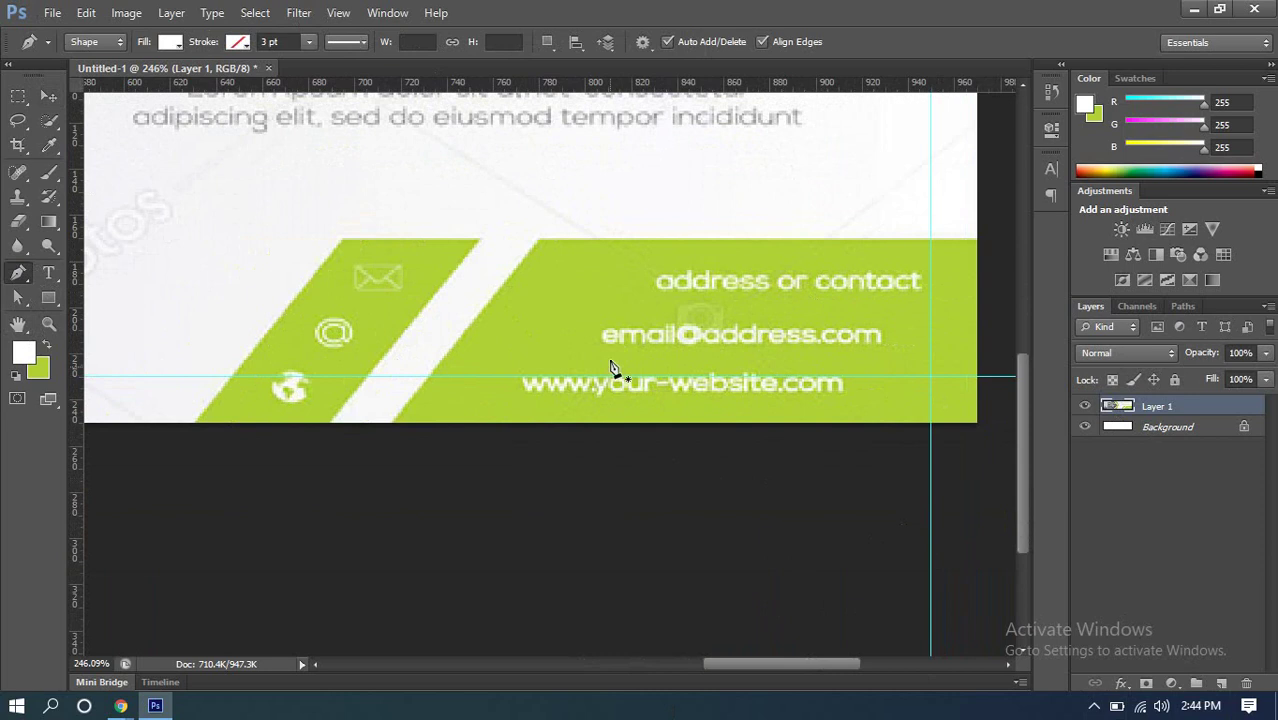
{"action": "left_click", "coordinate": [979, 426]}
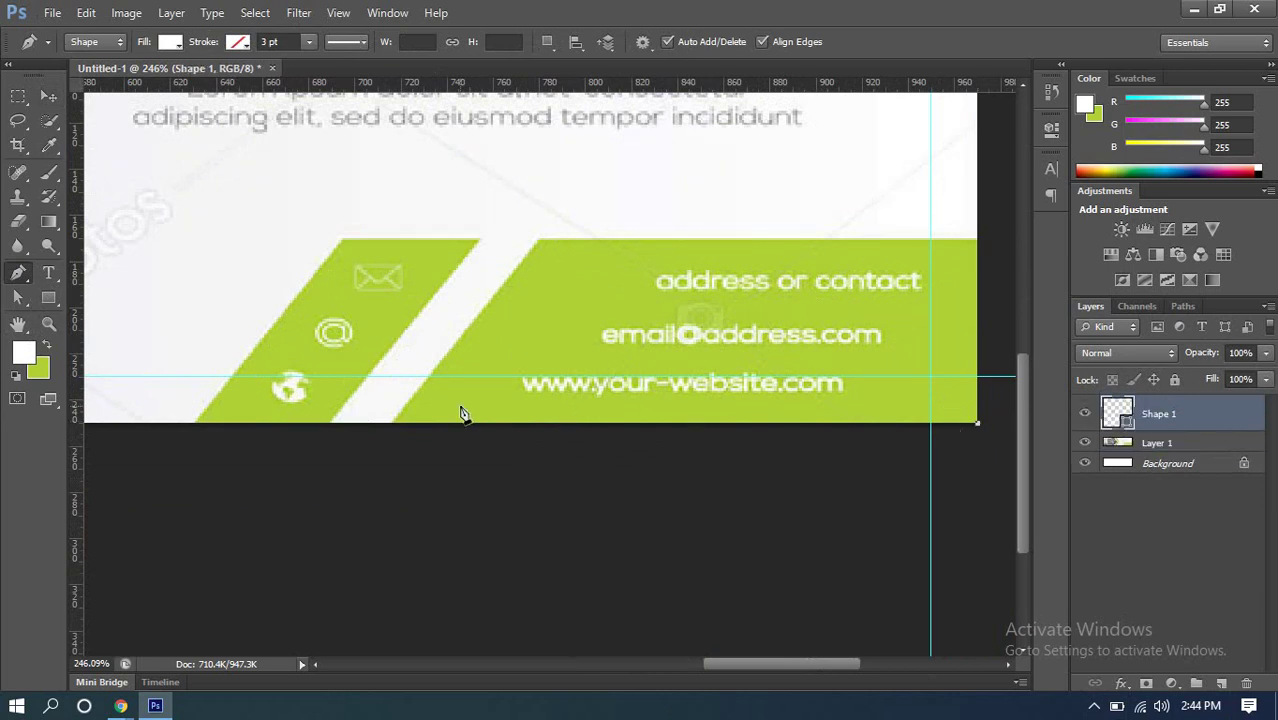
{"action": "left_click", "coordinate": [390, 425]}
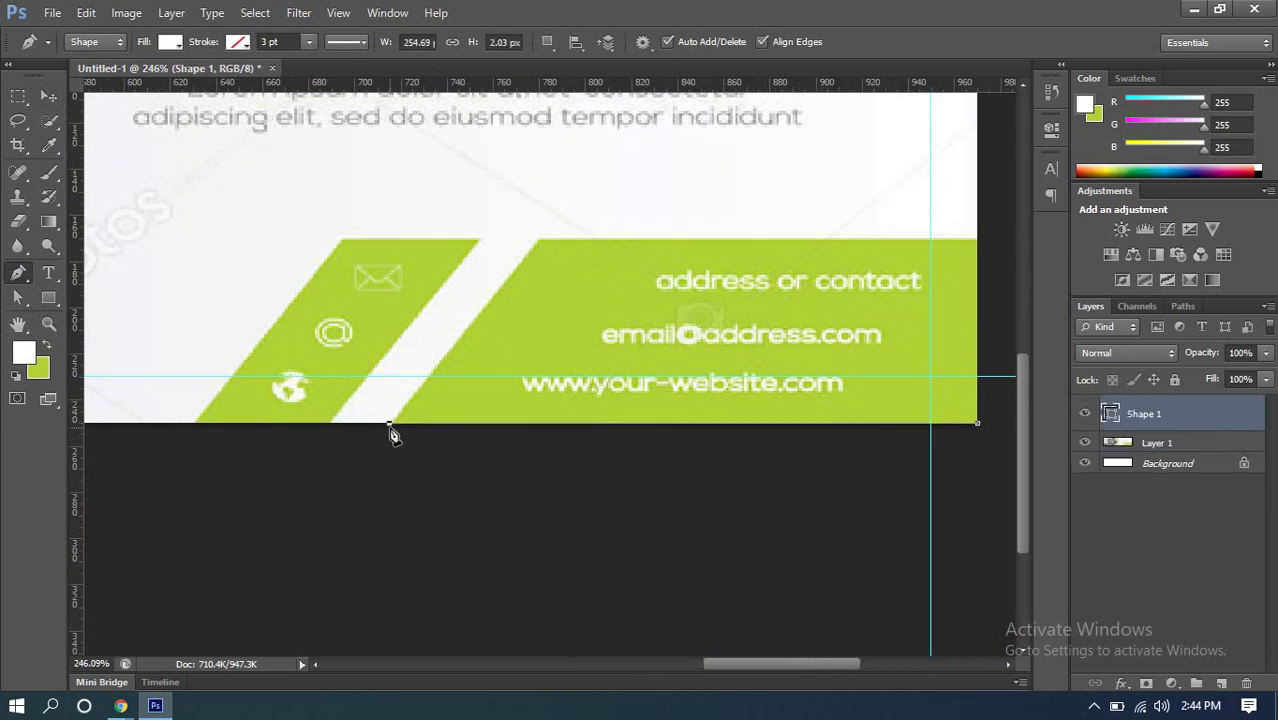
{"action": "left_click", "coordinate": [539, 241]}
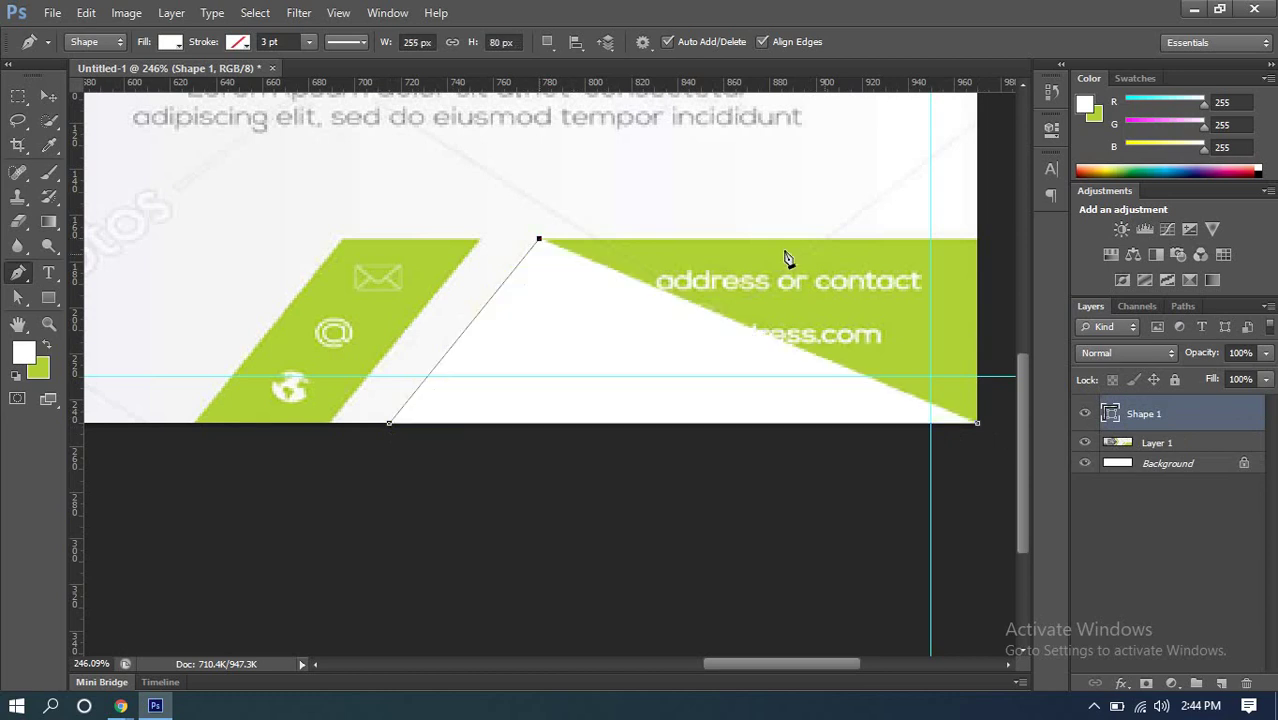
{"action": "left_click", "coordinate": [979, 240]}
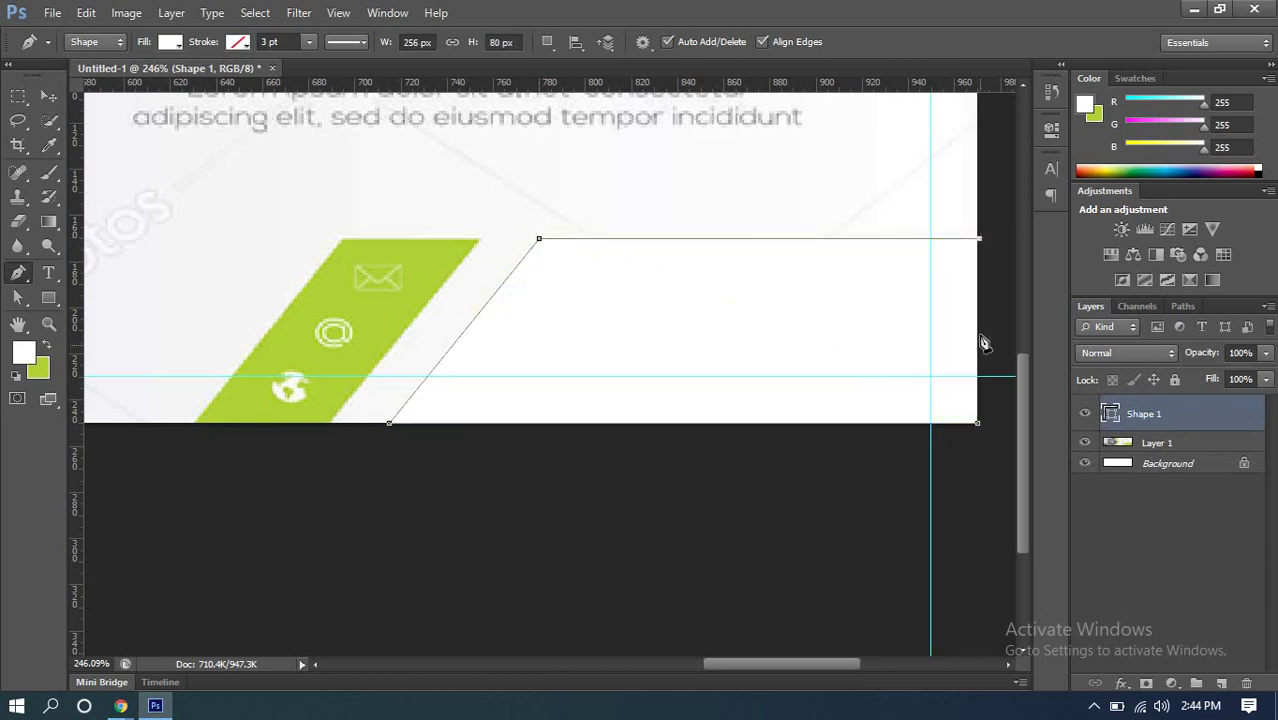
{"action": "left_click", "coordinate": [979, 425]}
Step: Recolor the traced panel shape with the green sampled from the neighbouring icon strip, and delete the shape
{"action": "double_click", "coordinate": [1108, 413]}
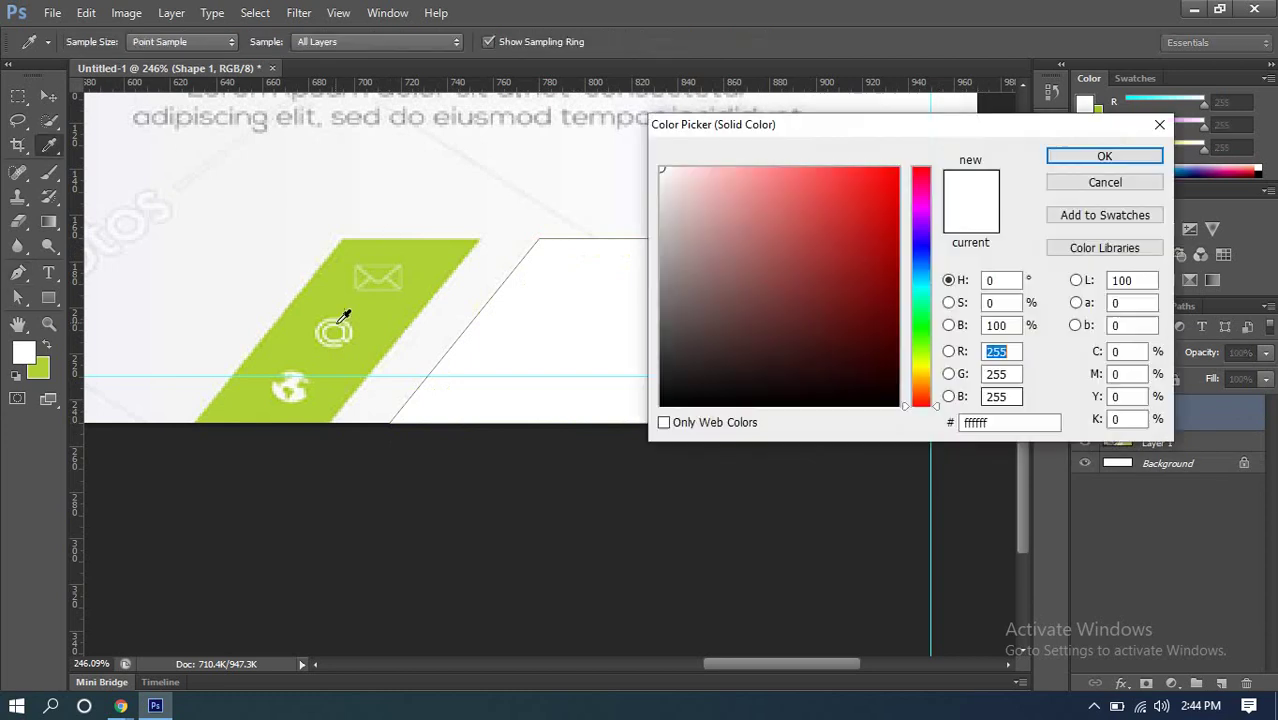
{"action": "left_click", "coordinate": [360, 312]}
{"action": "left_click", "coordinate": [1090, 158]}
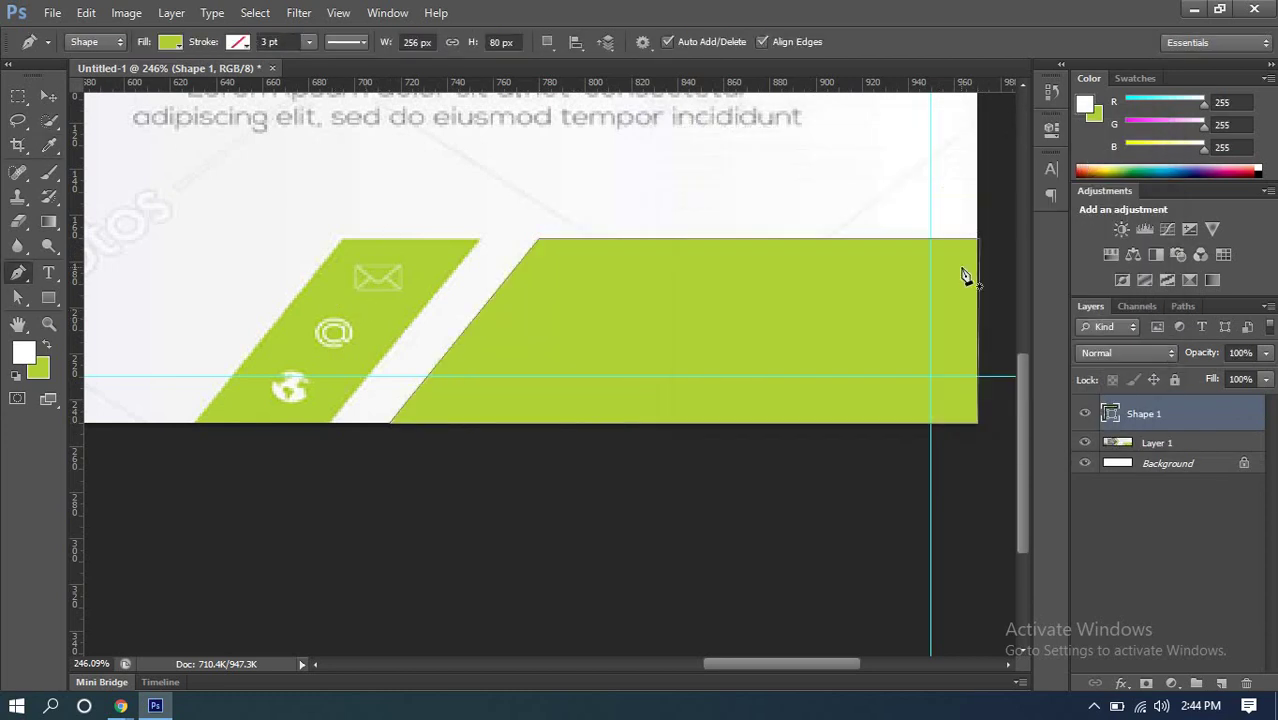
{"action": "key", "text": "Delete"}
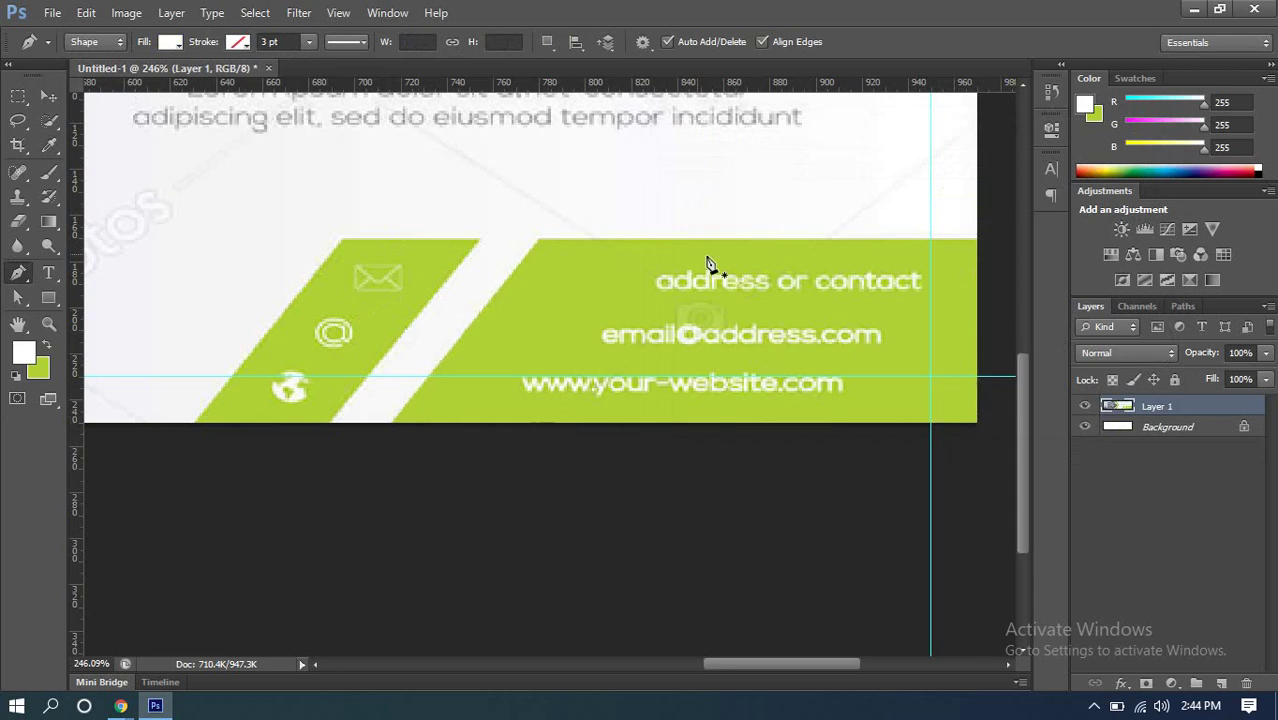
{"action": "left_click", "coordinate": [48, 297]}
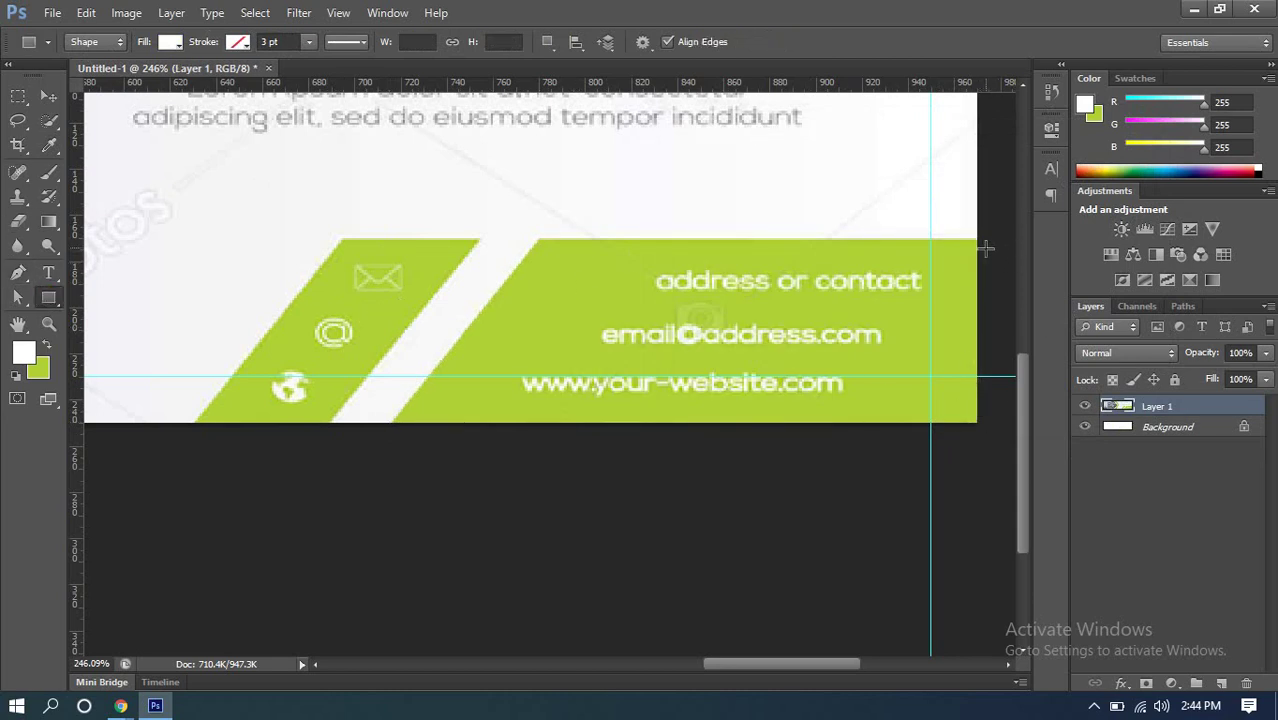
{"action": "left_click", "coordinate": [273, 203]}
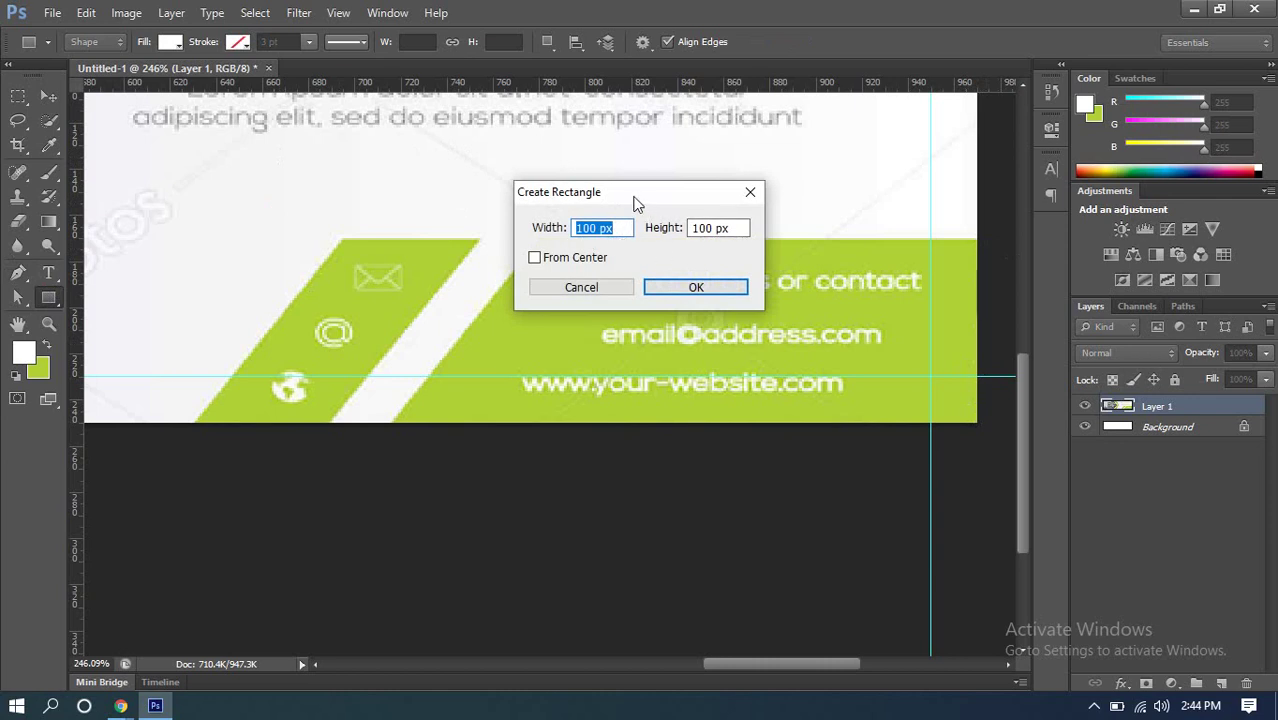
{"action": "type", "text": "2"}
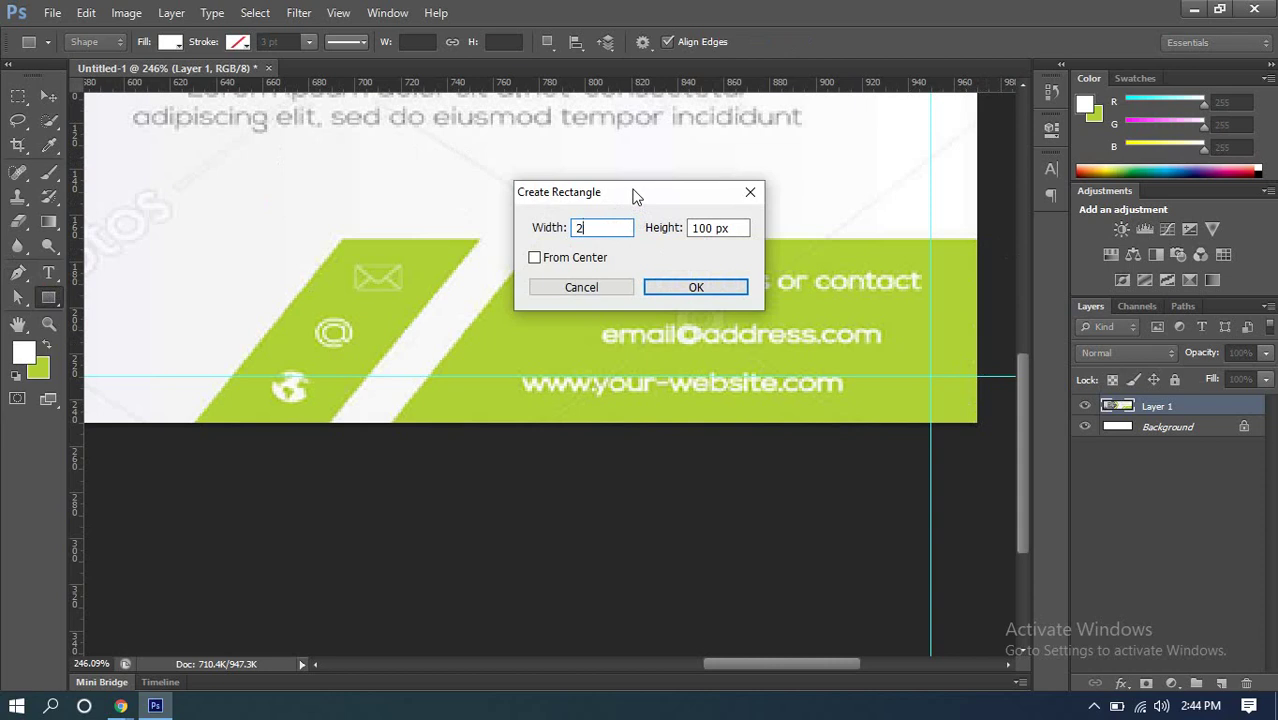
{"action": "type", "text": "00"}
{"action": "key", "text": "Tab"}
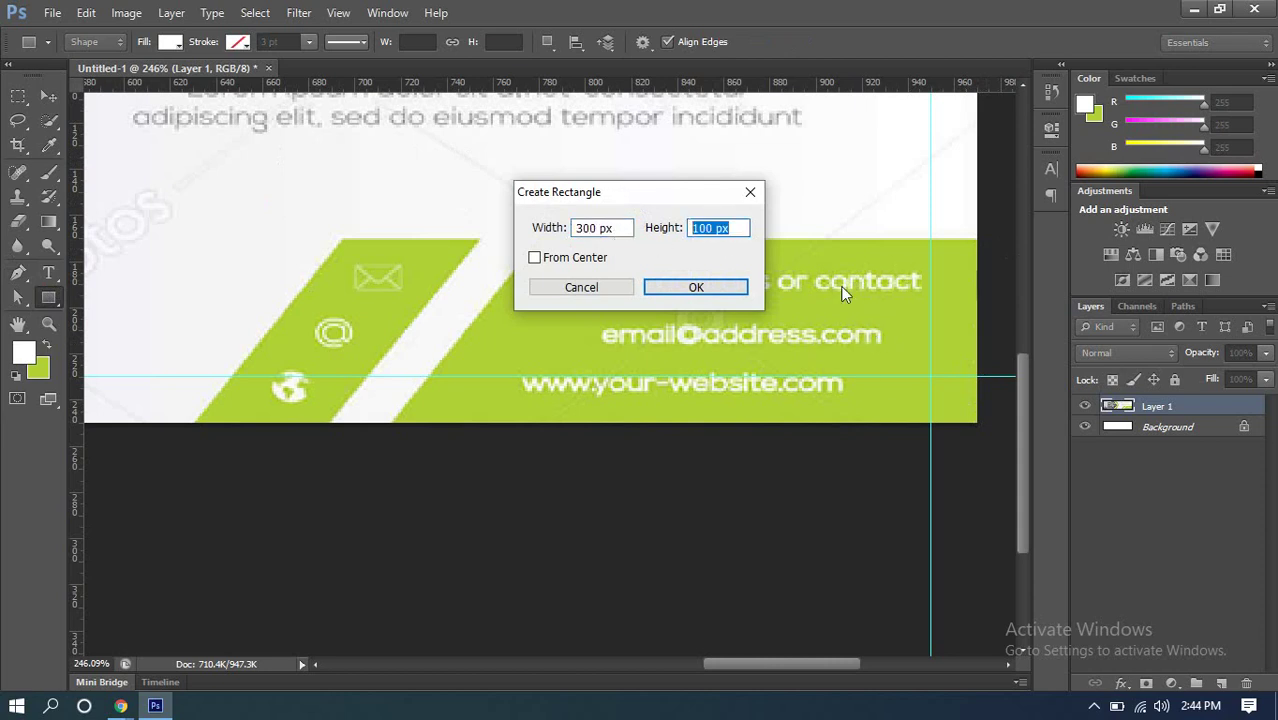
{"action": "left_click", "coordinate": [752, 195]}
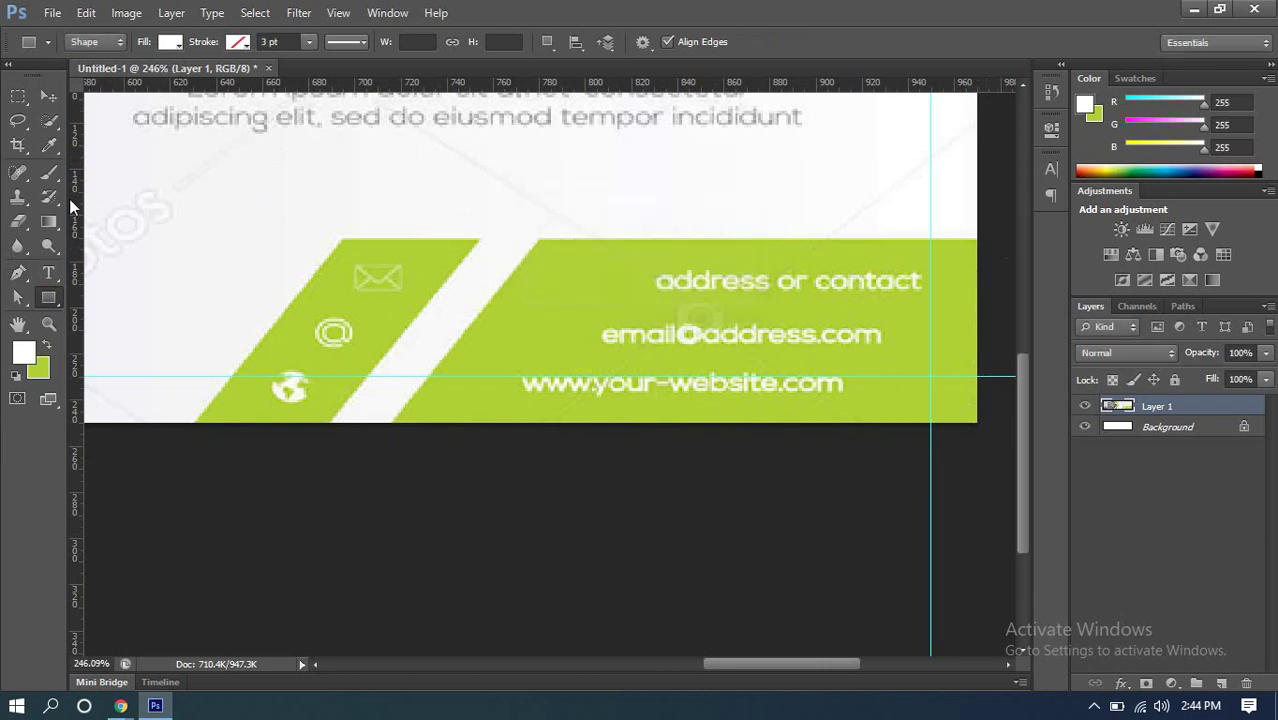
Step: Try selecting a full-height vertical strip of the green contact panel with the Rectangular Marquee, and clear the selection
{"action": "left_click", "coordinate": [17, 96]}
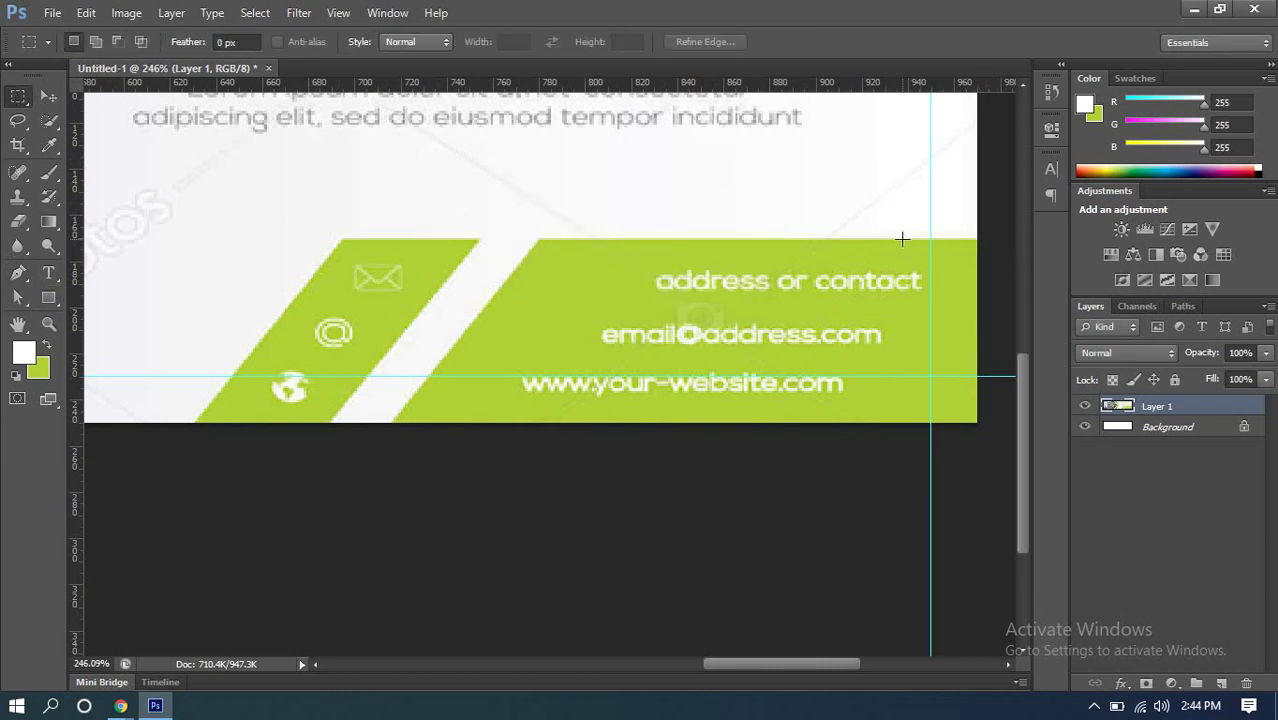
{"action": "scroll", "coordinate": [887, 243], "scroll_direction": "up", "scroll_amount": 5}
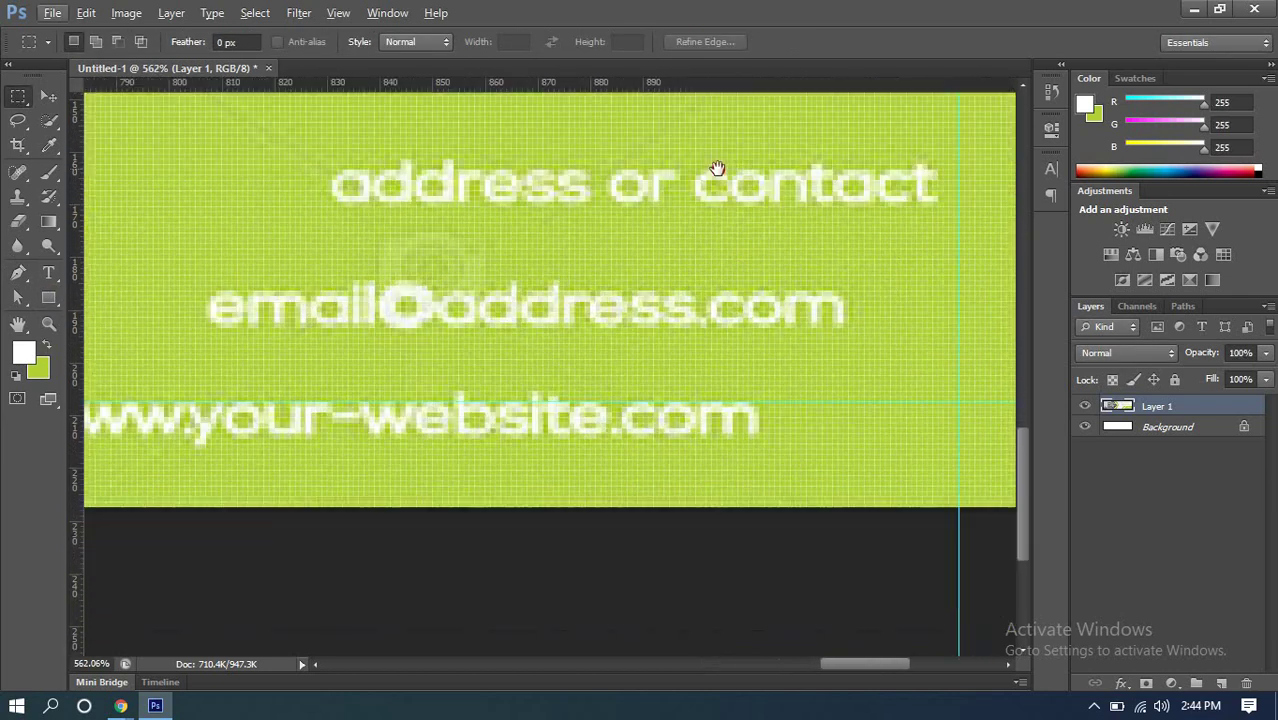
{"action": "left_click_drag", "start_coordinate": [717, 168], "coordinate": [723, 199]}
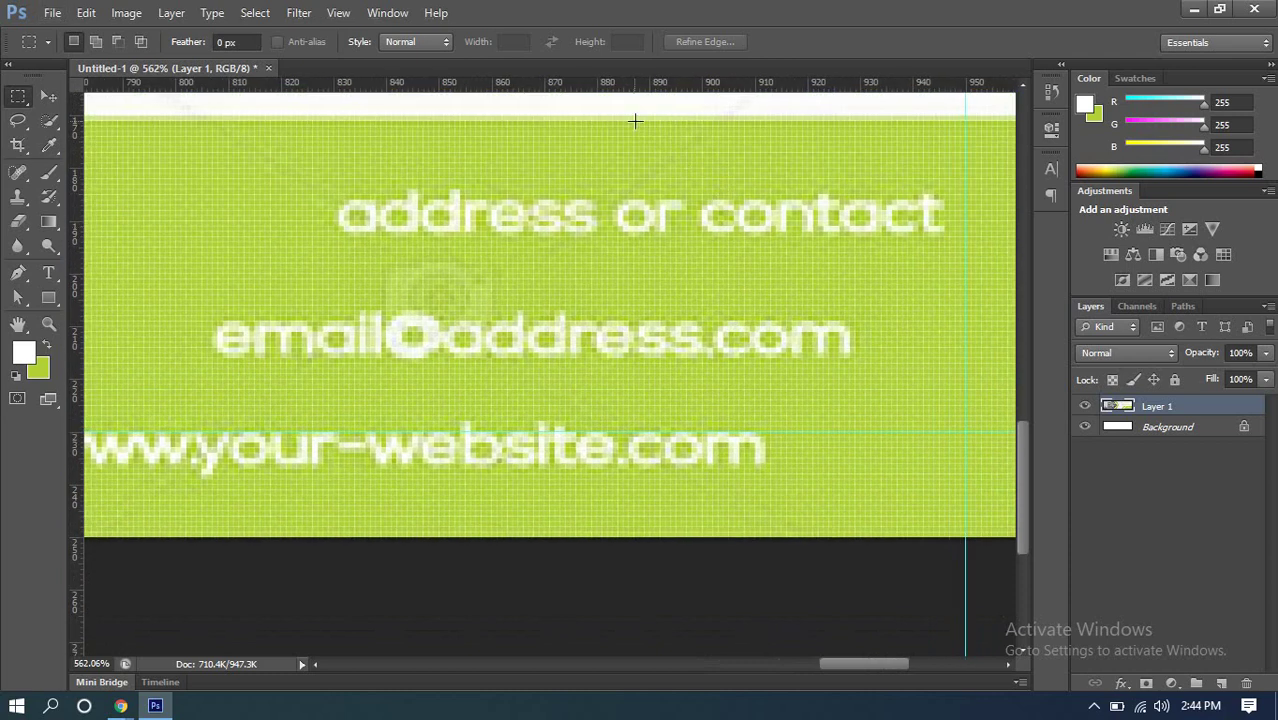
{"action": "left_click_drag", "start_coordinate": [631, 112], "coordinate": [774, 457]}
{"action": "left_click", "coordinate": [649, 150]}
{"action": "left_click_drag", "start_coordinate": [642, 116], "coordinate": [775, 536]}
{"action": "left_click", "coordinate": [650, 152]}
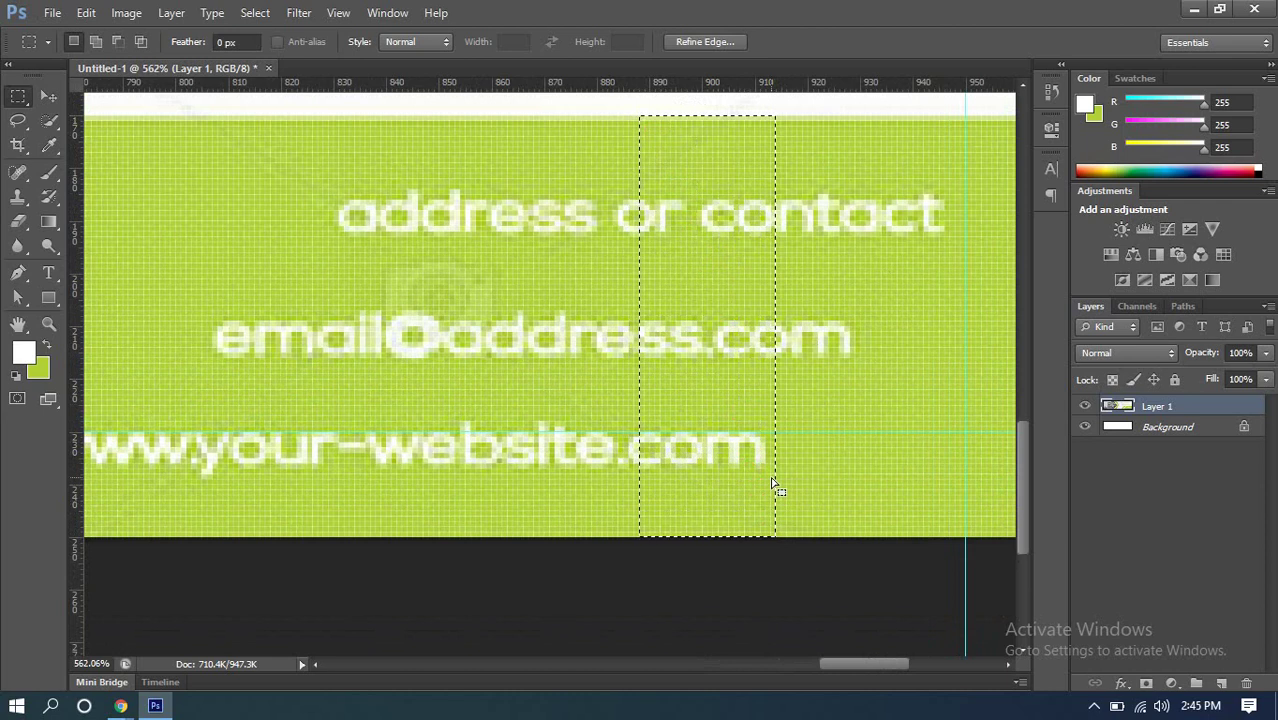
{"action": "scroll", "coordinate": [771, 477], "scroll_direction": "down", "scroll_amount": 2, "text": "alt"}
{"action": "scroll", "coordinate": [771, 477], "scroll_direction": "down", "scroll_amount": 1, "text": "alt"}
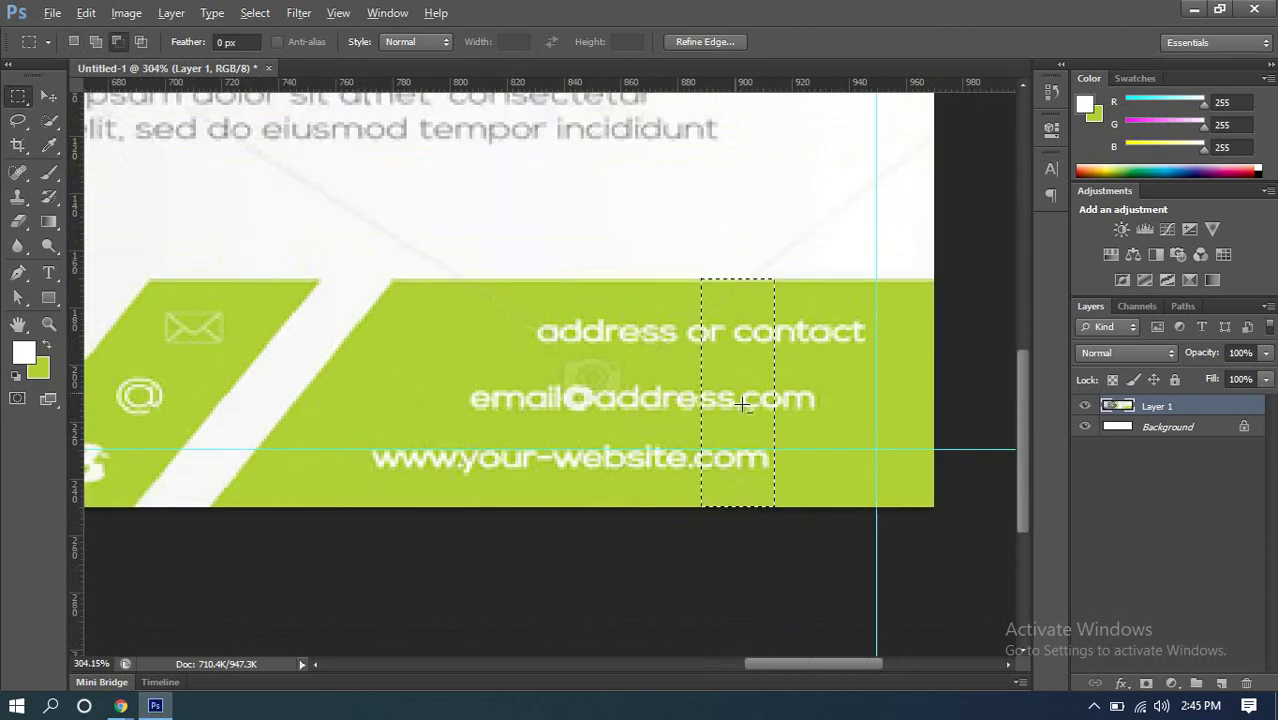
{"action": "left_click", "coordinate": [767, 359]}
Step: Try marquee selections over the address text and from the banner's lower-right corner across the contact panel, deselecting each
{"action": "scroll", "coordinate": [767, 359], "scroll_direction": "down", "scroll_amount": 3, "text": "alt"}
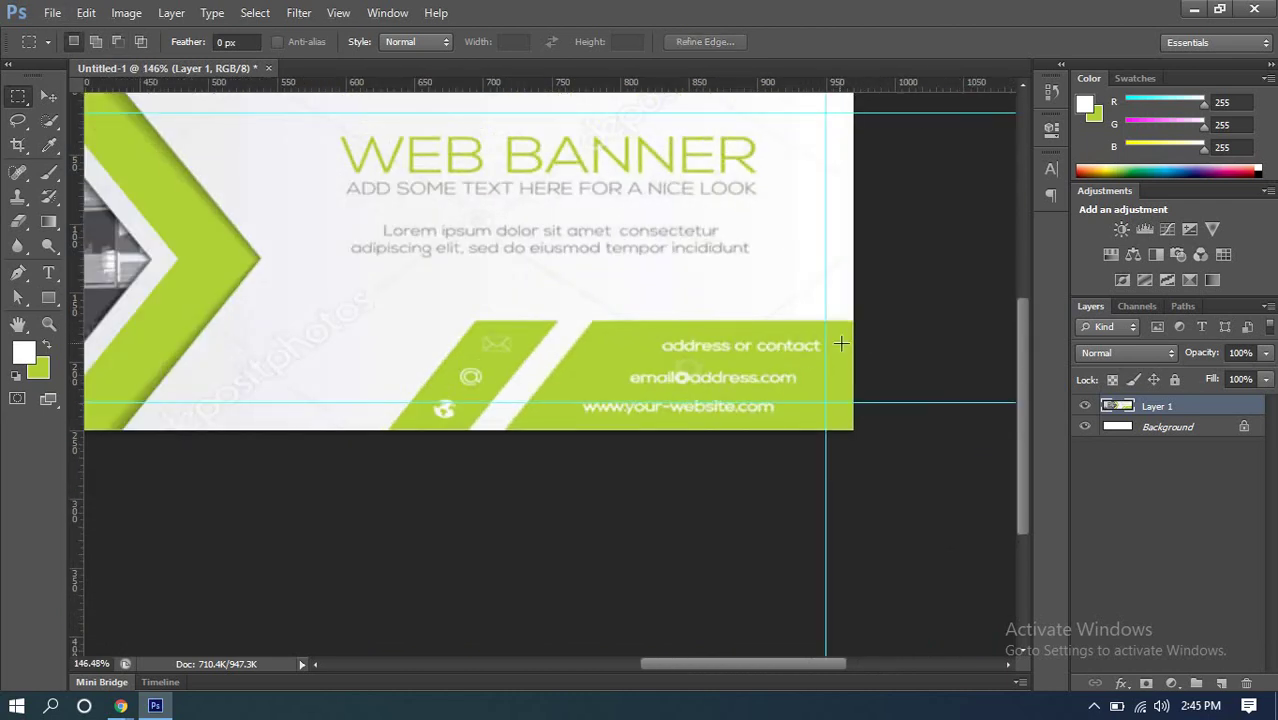
{"action": "scroll", "coordinate": [839, 345], "scroll_direction": "up", "scroll_amount": 3, "text": "alt"}
{"action": "scroll", "coordinate": [836, 342], "scroll_direction": "up", "scroll_amount": 1, "text": "alt"}
{"action": "scroll", "coordinate": [836, 342], "scroll_direction": "down", "scroll_amount": 1}
{"action": "left_click_drag", "start_coordinate": [543, 260], "coordinate": [607, 301]}
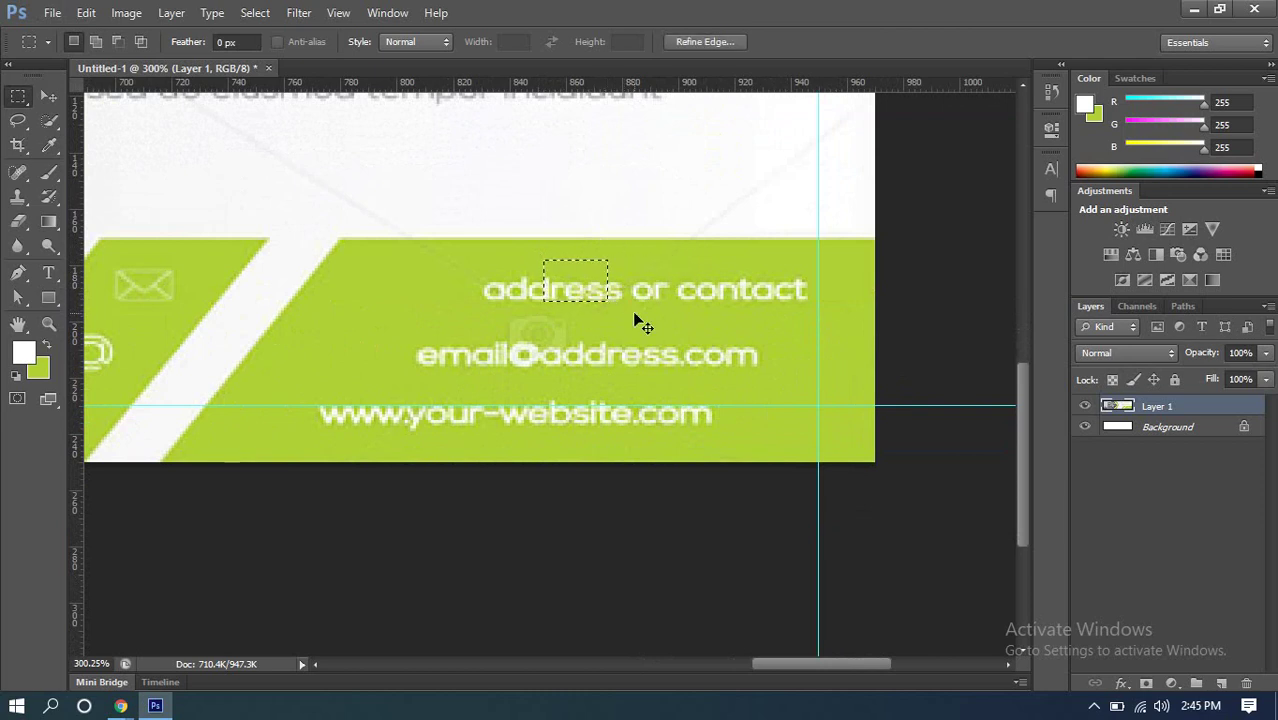
{"action": "left_click", "coordinate": [697, 318]}
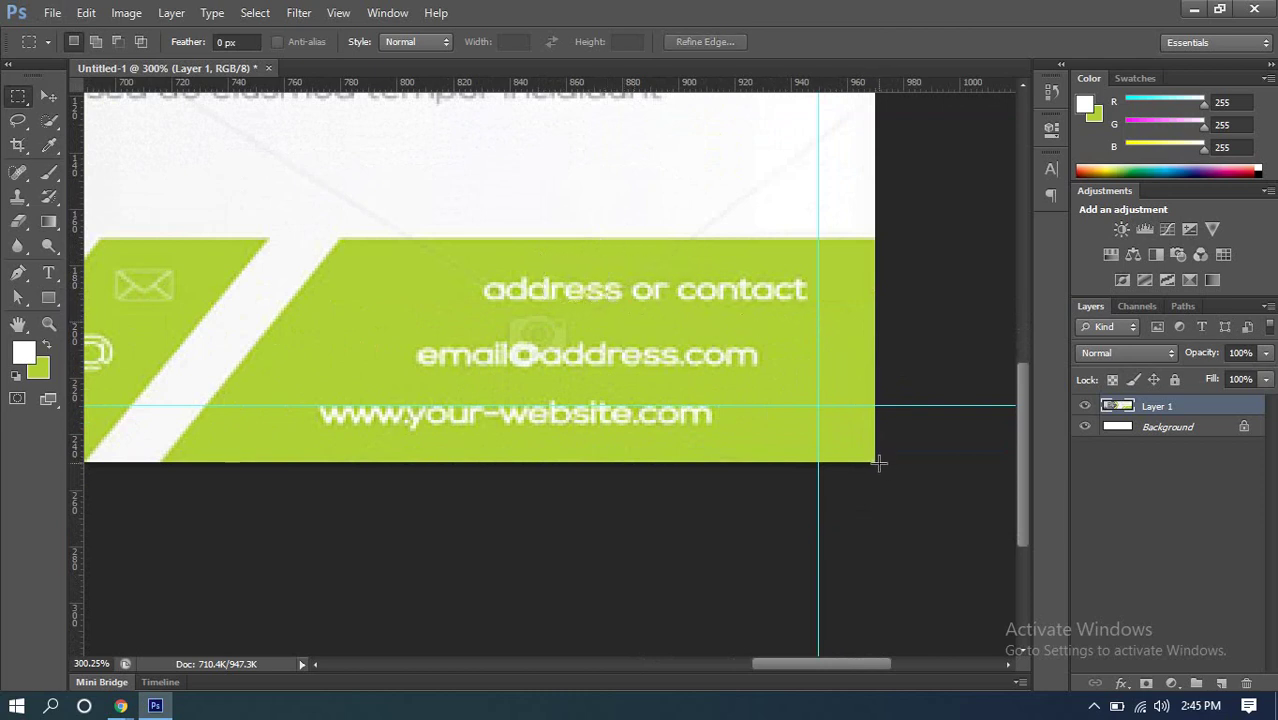
{"action": "left_click_drag", "start_coordinate": [876, 462], "coordinate": [320, 291]}
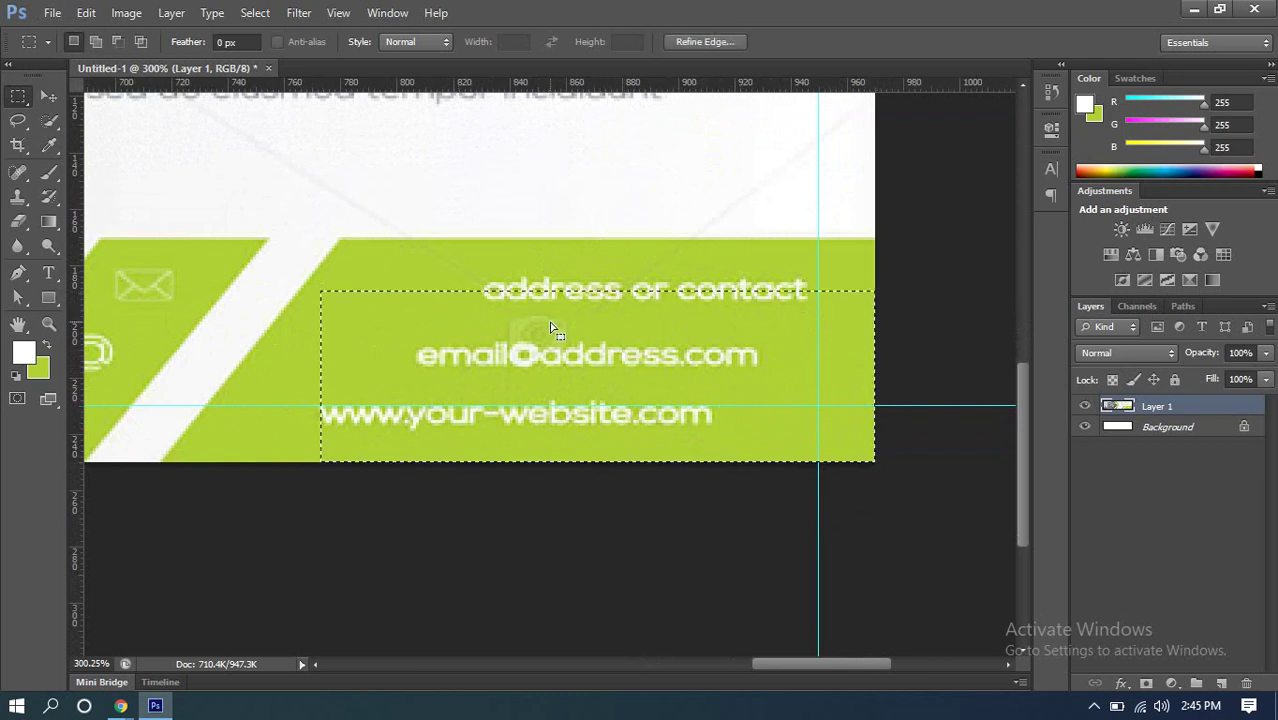
{"action": "left_click", "coordinate": [562, 341]}
Step: Draw a white rectangle about 237 x 81 px from the banner's lower-right corner over the green contact panel
{"action": "left_click", "coordinate": [48, 297]}
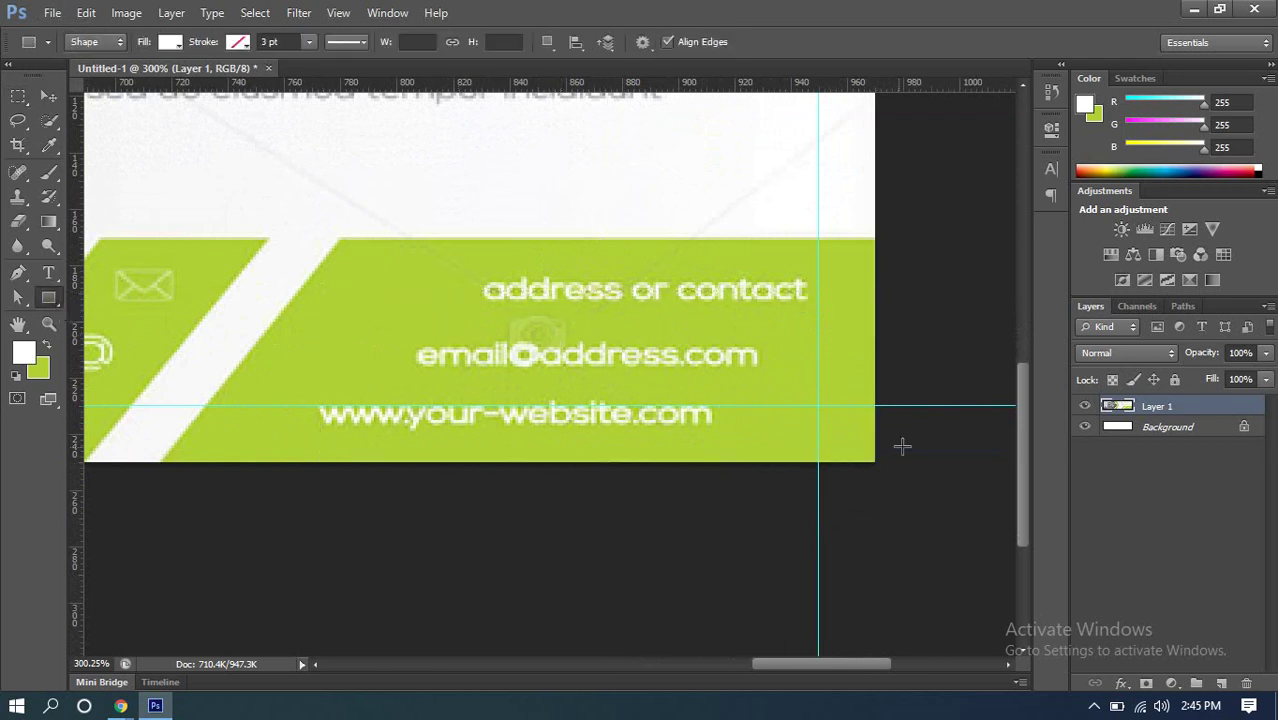
{"action": "left_click_drag", "start_coordinate": [875, 463], "coordinate": [215, 240]}
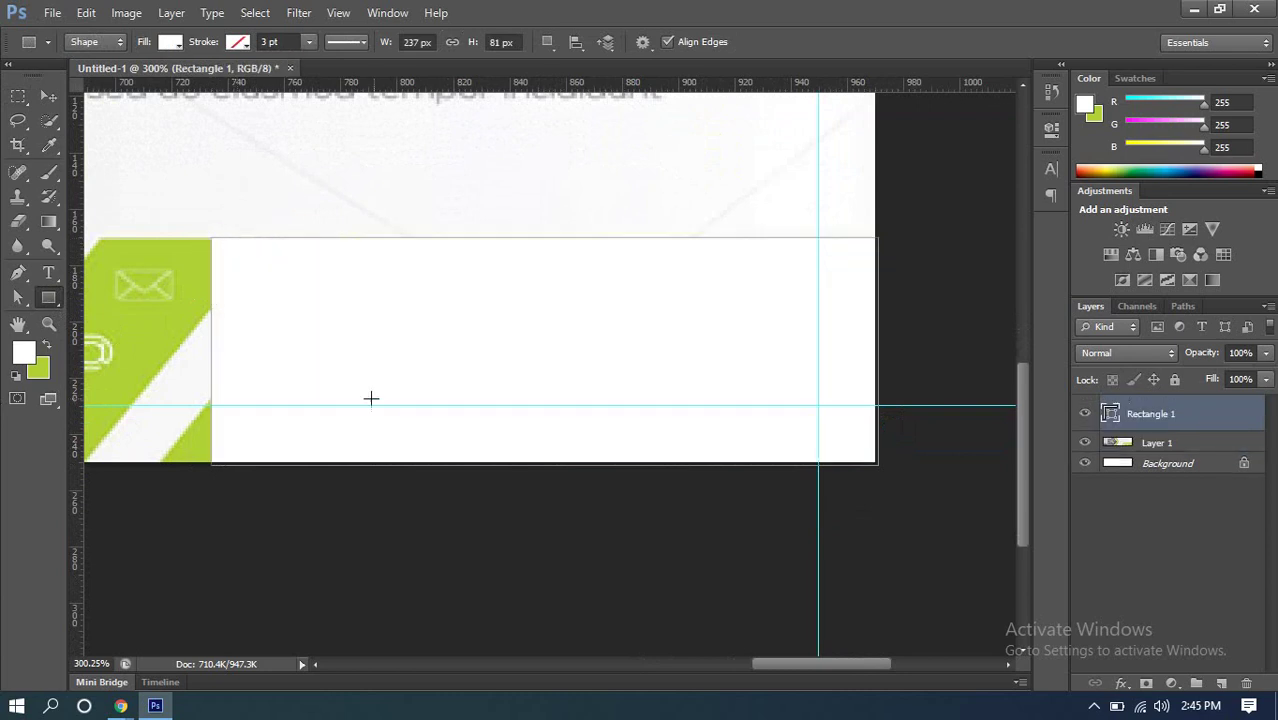
{"action": "left_click", "coordinate": [48, 96]}
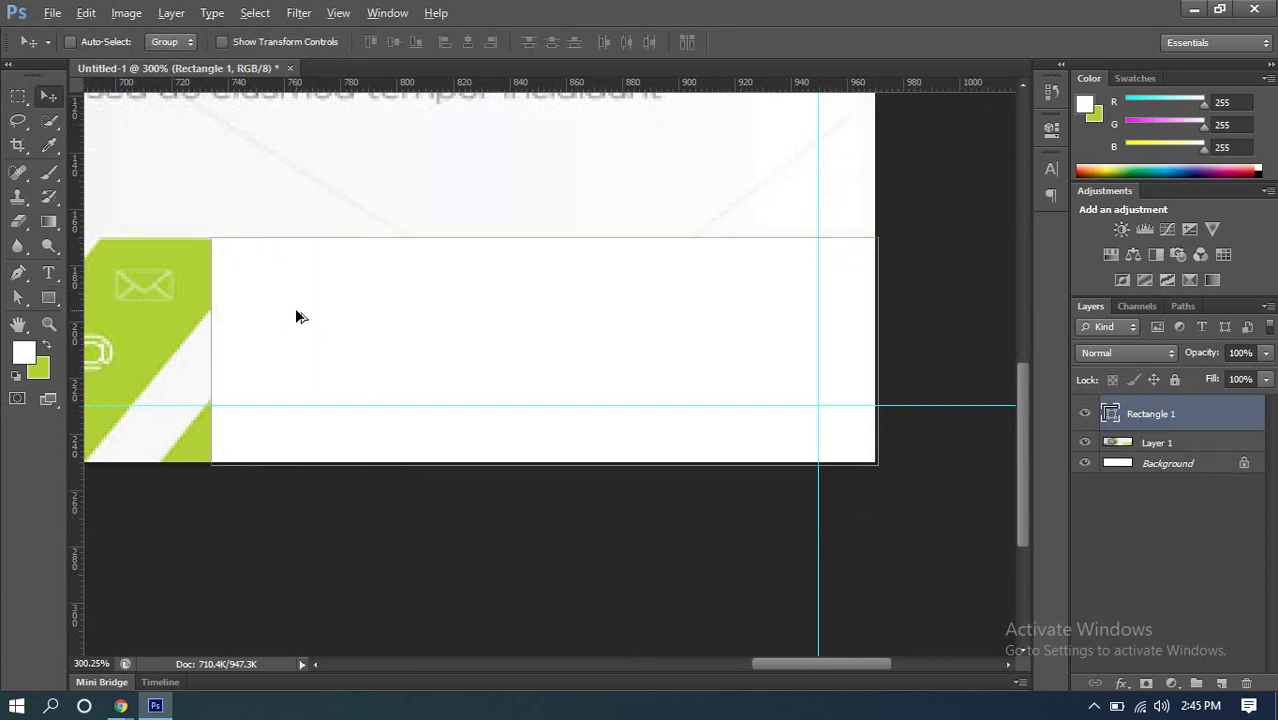
Step: Widen the white rectangle to 107.59% so its inner edge meets the green strip's lower edge corner, and reduce its height to 98.77% to match the banner's bottom
{"action": "scroll", "coordinate": [296, 317], "scroll_direction": "up", "scroll_amount": 4}
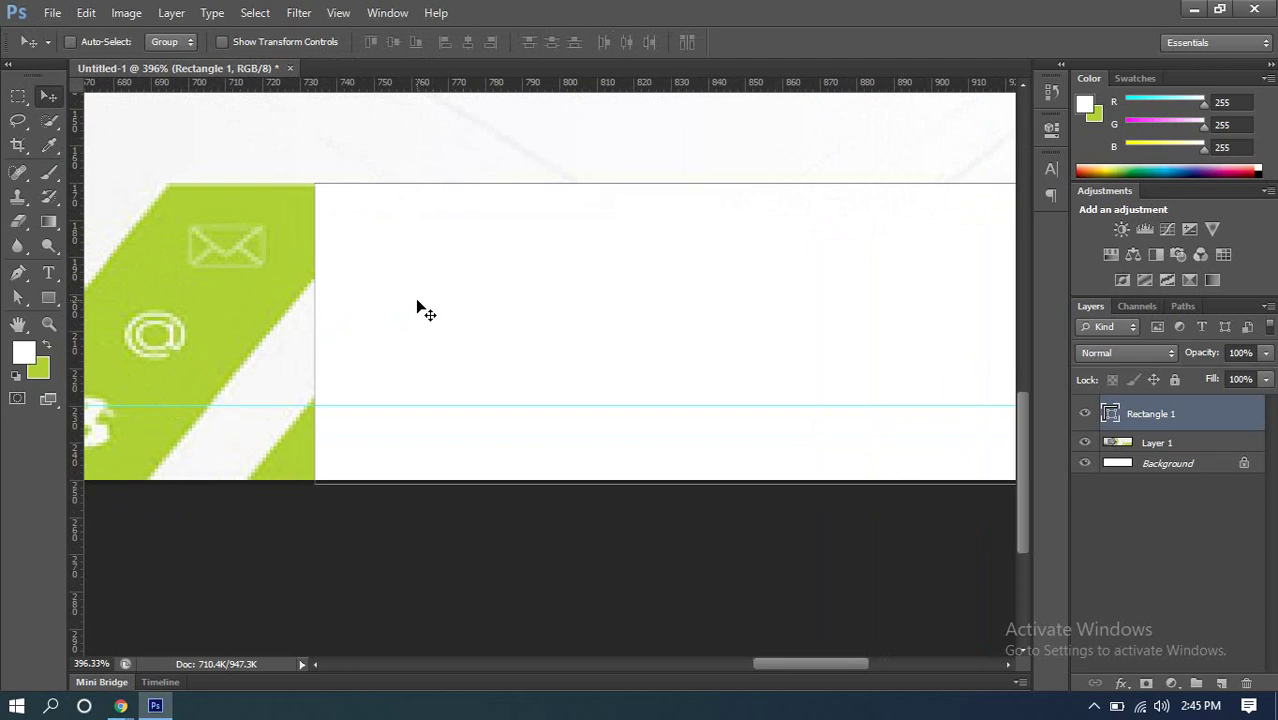
{"action": "key", "text": "ctrl+t"}
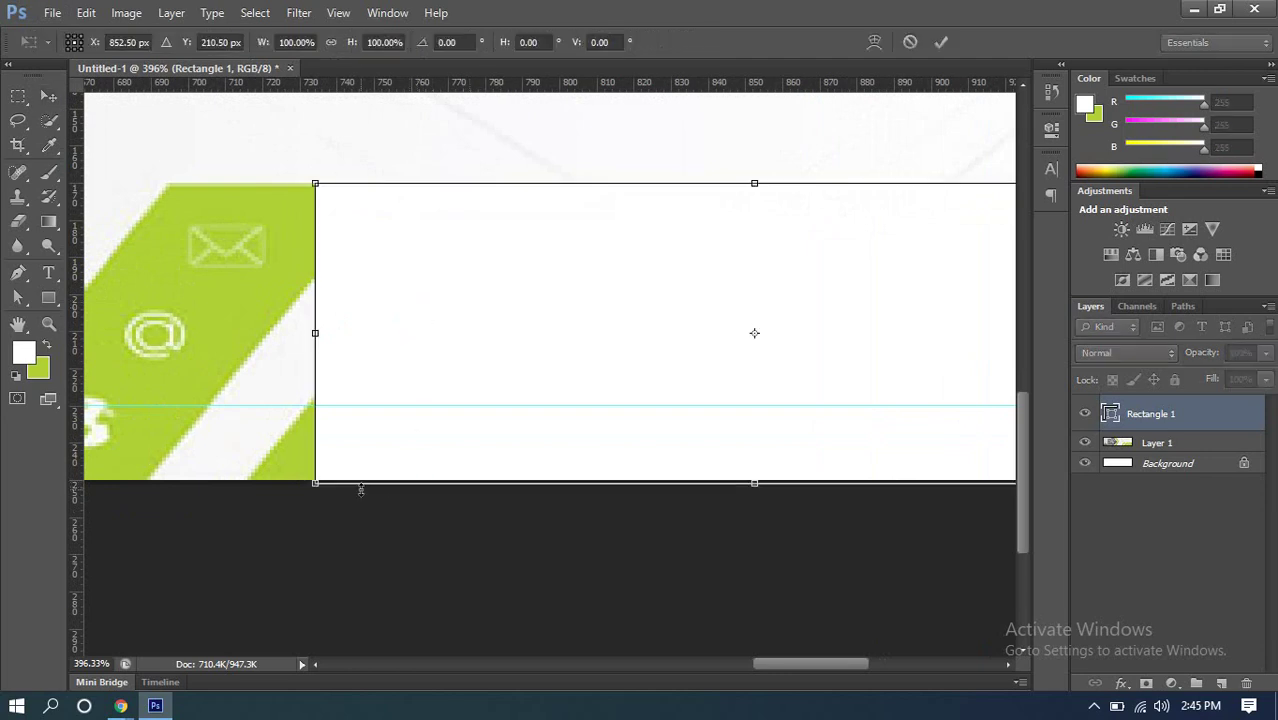
{"action": "scroll", "coordinate": [325, 486], "scroll_direction": "up", "scroll_amount": 3}
{"action": "left_click_drag", "start_coordinate": [310, 241], "coordinate": [204, 222]}
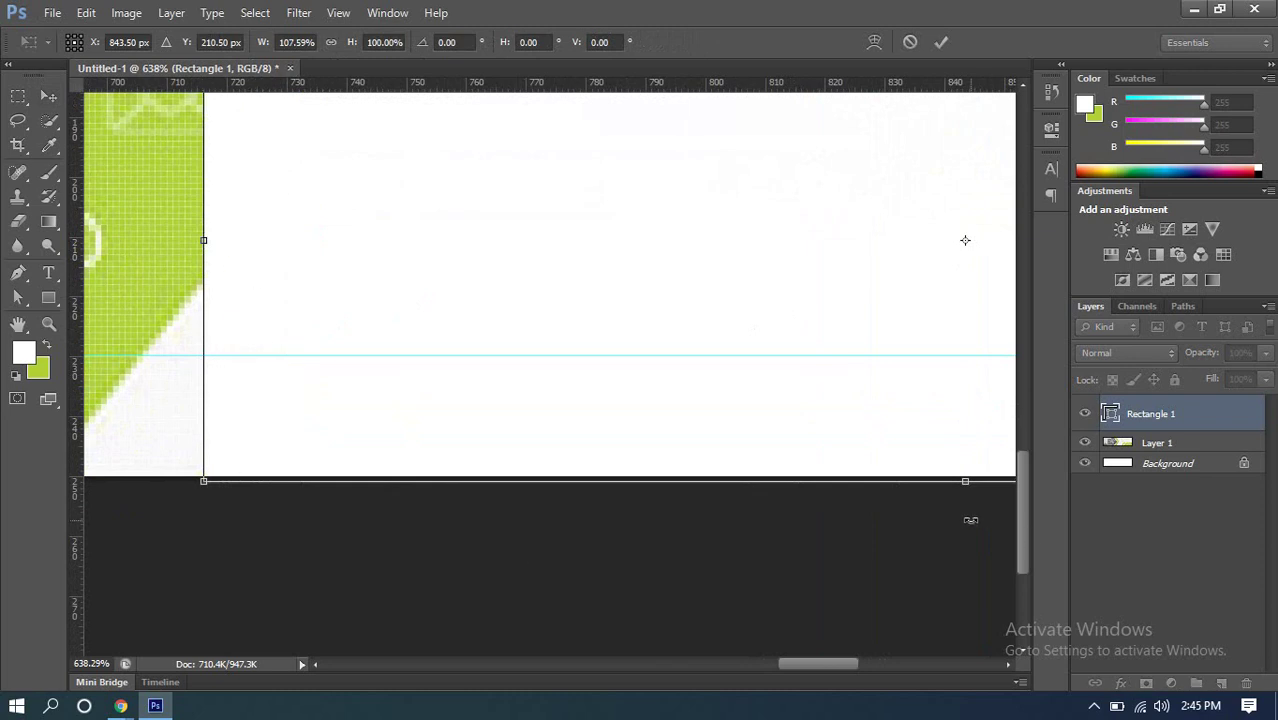
{"action": "scroll", "coordinate": [576, 337], "scroll_direction": "up", "scroll_amount": 5}
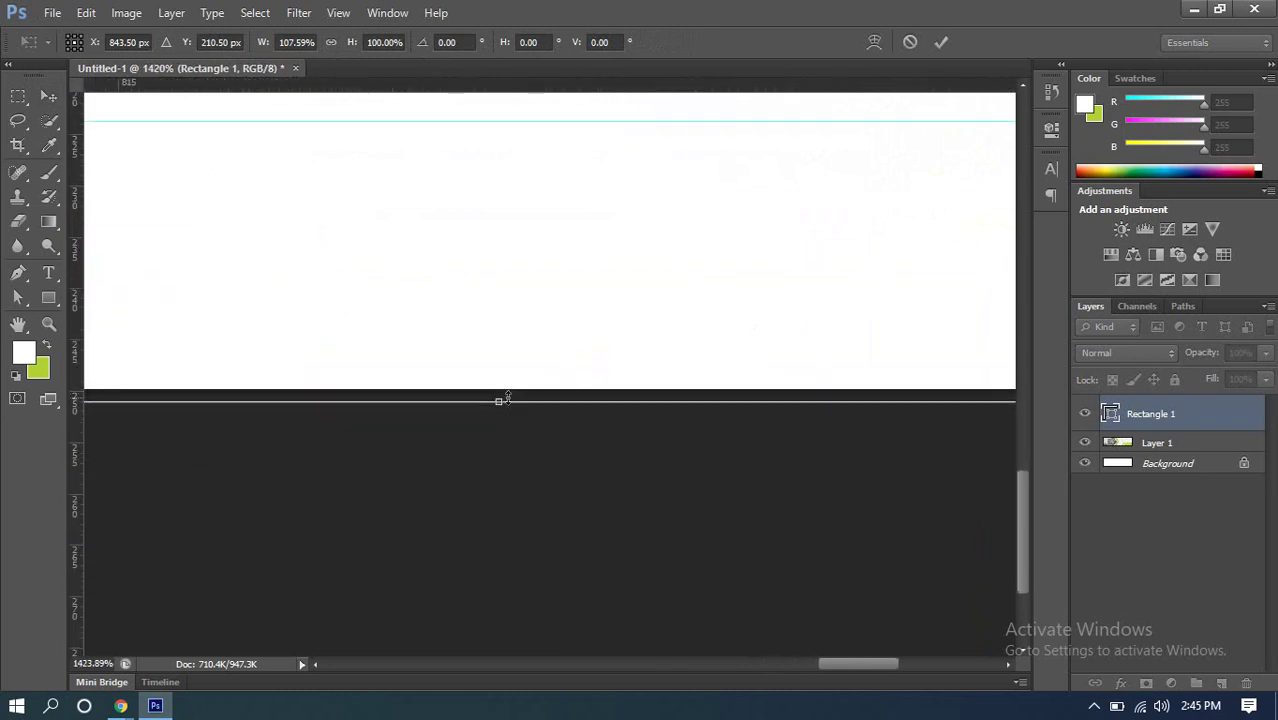
{"action": "left_click_drag", "start_coordinate": [502, 399], "coordinate": [500, 390]}
{"action": "scroll", "coordinate": [510, 391], "scroll_direction": "down", "scroll_amount": 3}
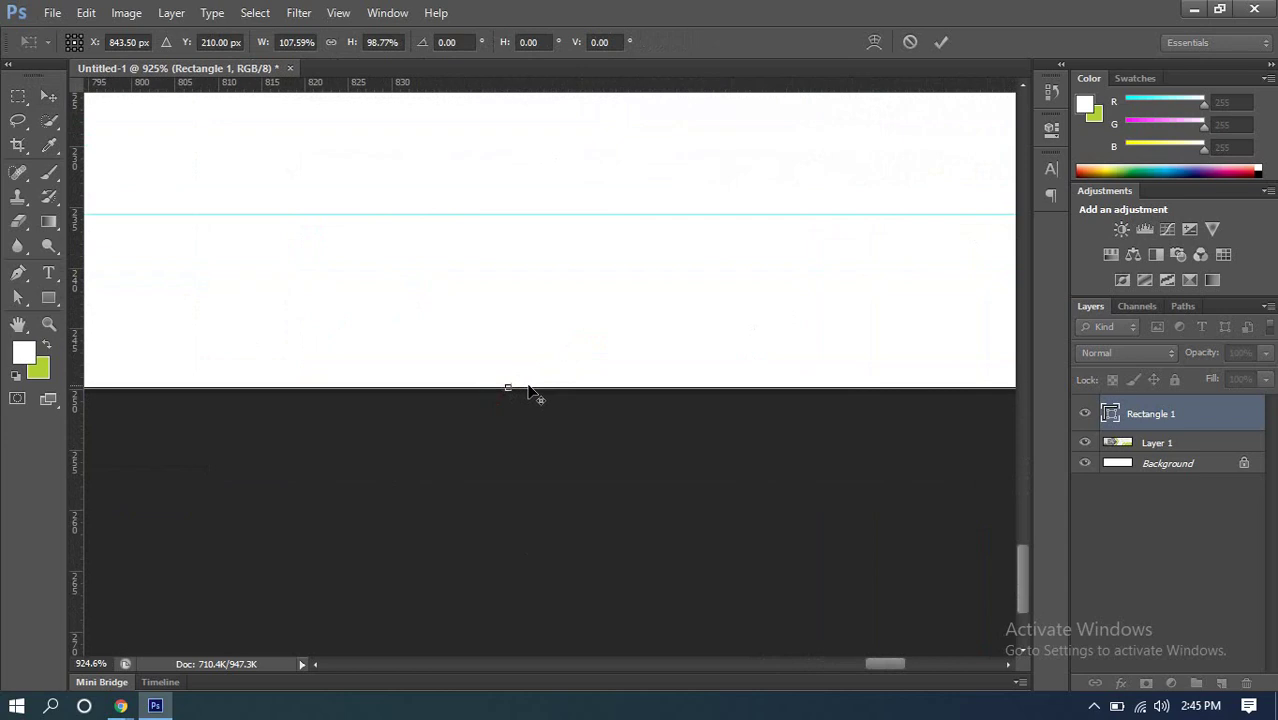
{"action": "scroll", "coordinate": [555, 374], "scroll_direction": "down", "scroll_amount": 5}
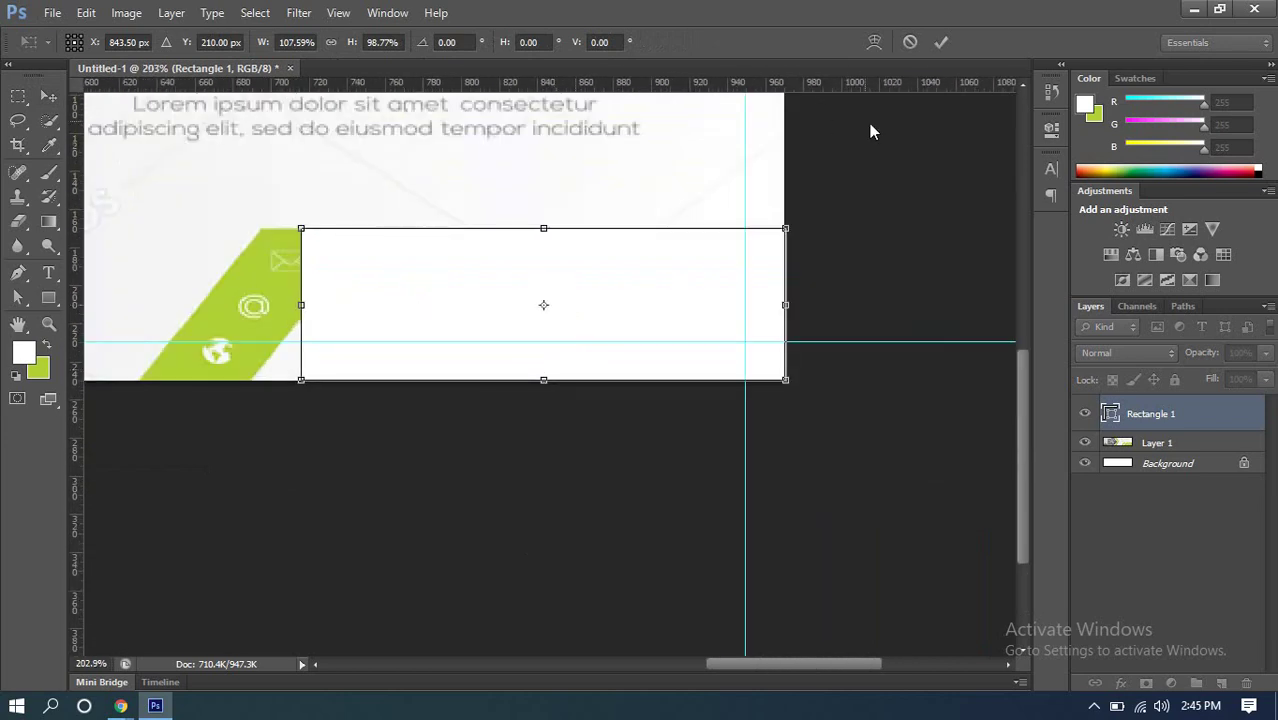
{"action": "left_click", "coordinate": [944, 42]}
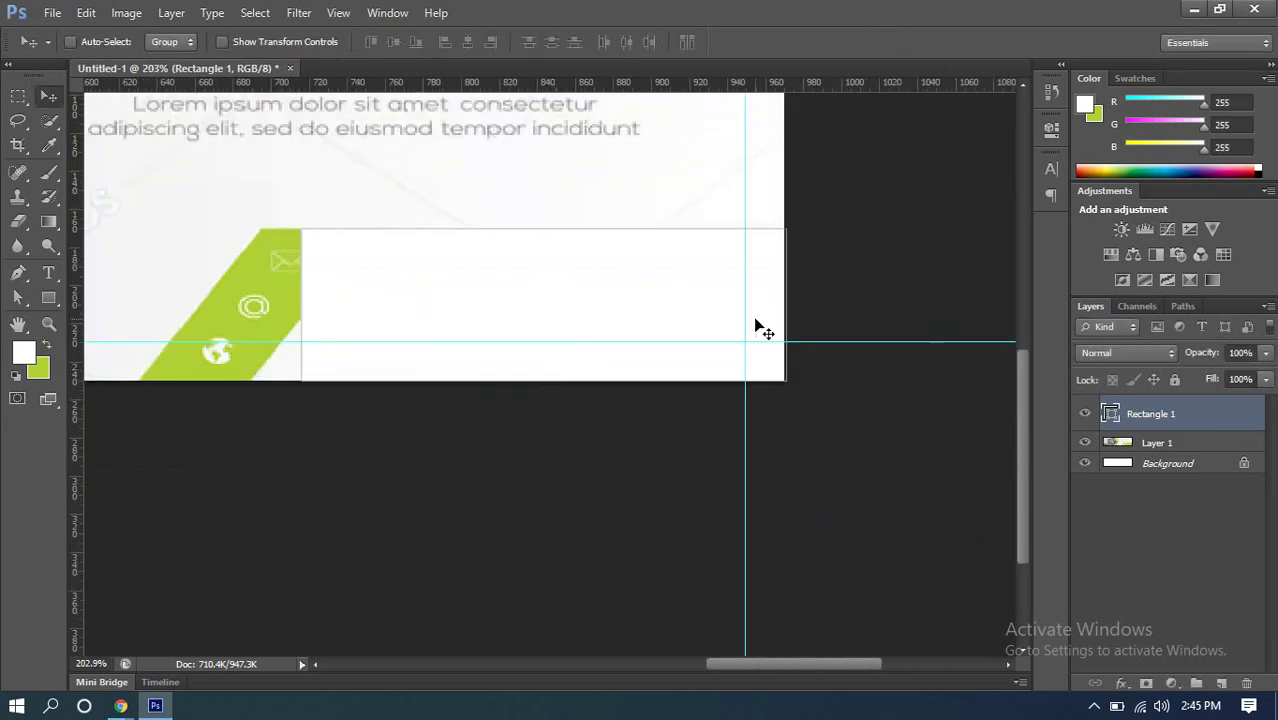
Step: Move the rectangle's two outer anchor points in to the banner's edge, making the shape 254 px wide
{"action": "scroll", "coordinate": [757, 318], "scroll_direction": "up", "scroll_amount": 1}
{"action": "scroll", "coordinate": [800, 240], "scroll_direction": "up", "scroll_amount": 8}
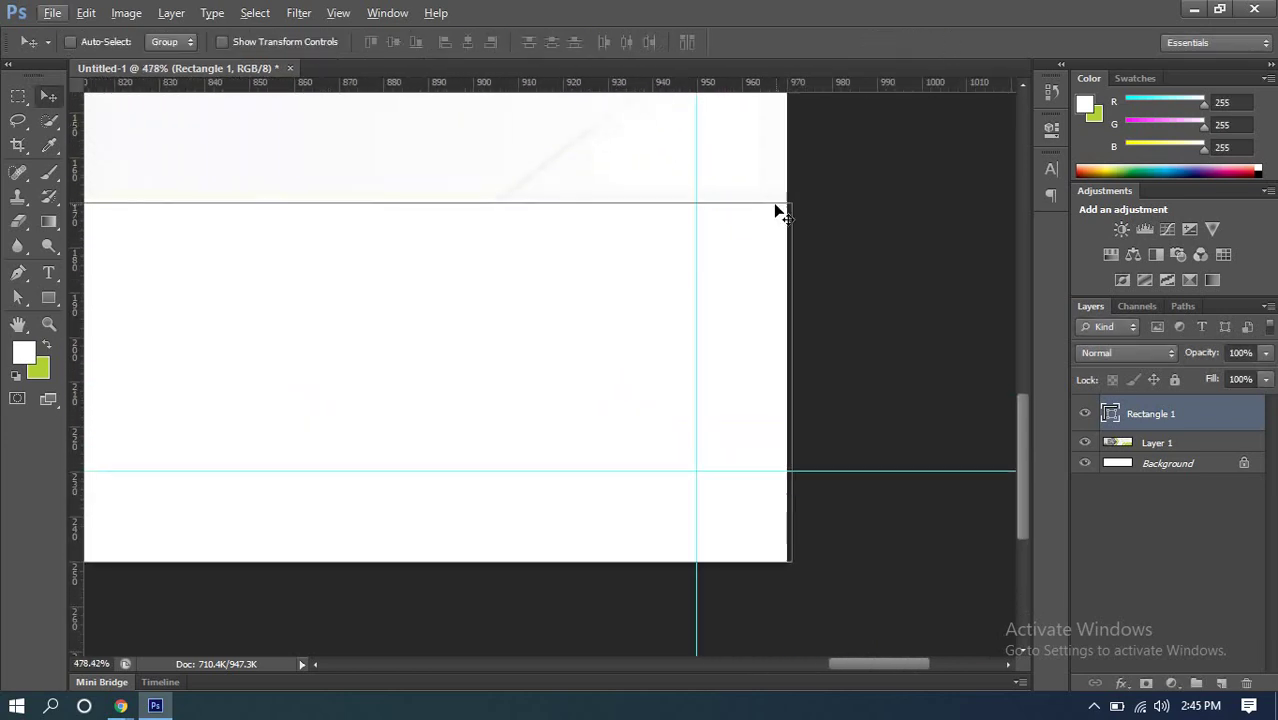
{"action": "left_click", "coordinate": [17, 297]}
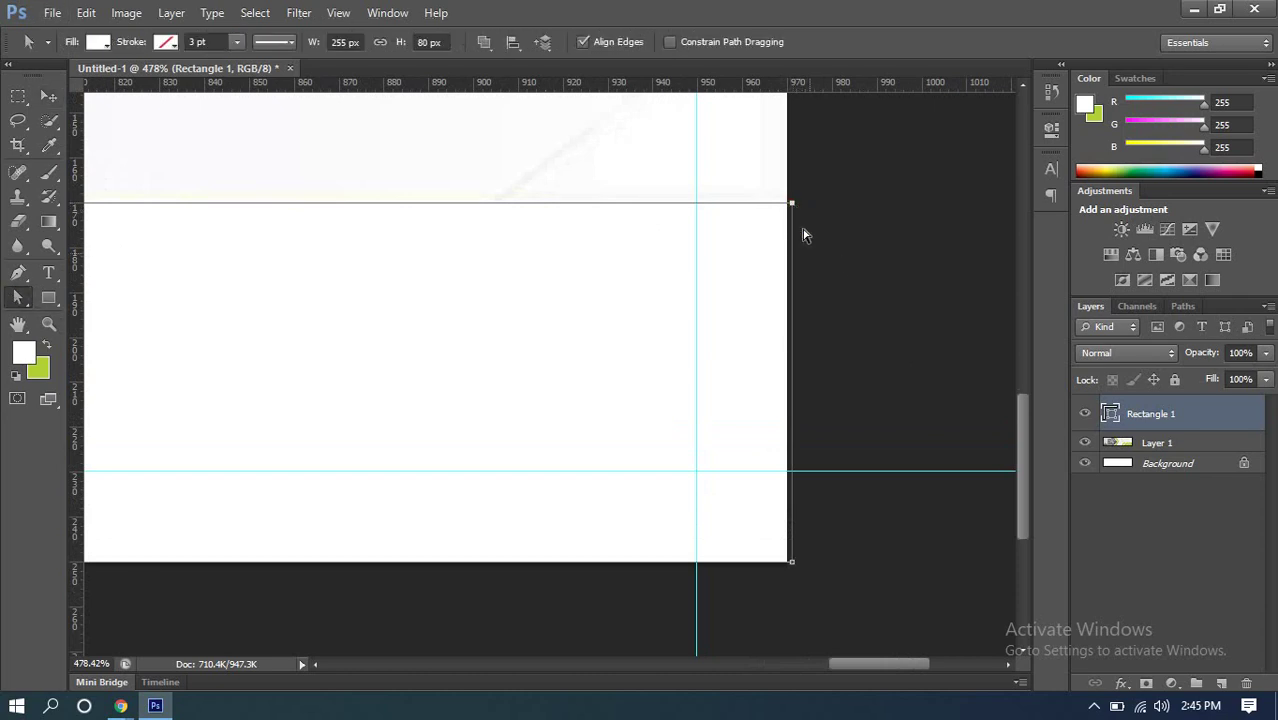
{"action": "left_click", "coordinate": [17, 297]}
{"action": "left_click", "coordinate": [56, 313]}
{"action": "scroll", "coordinate": [804, 194], "scroll_direction": "up", "scroll_amount": 5}
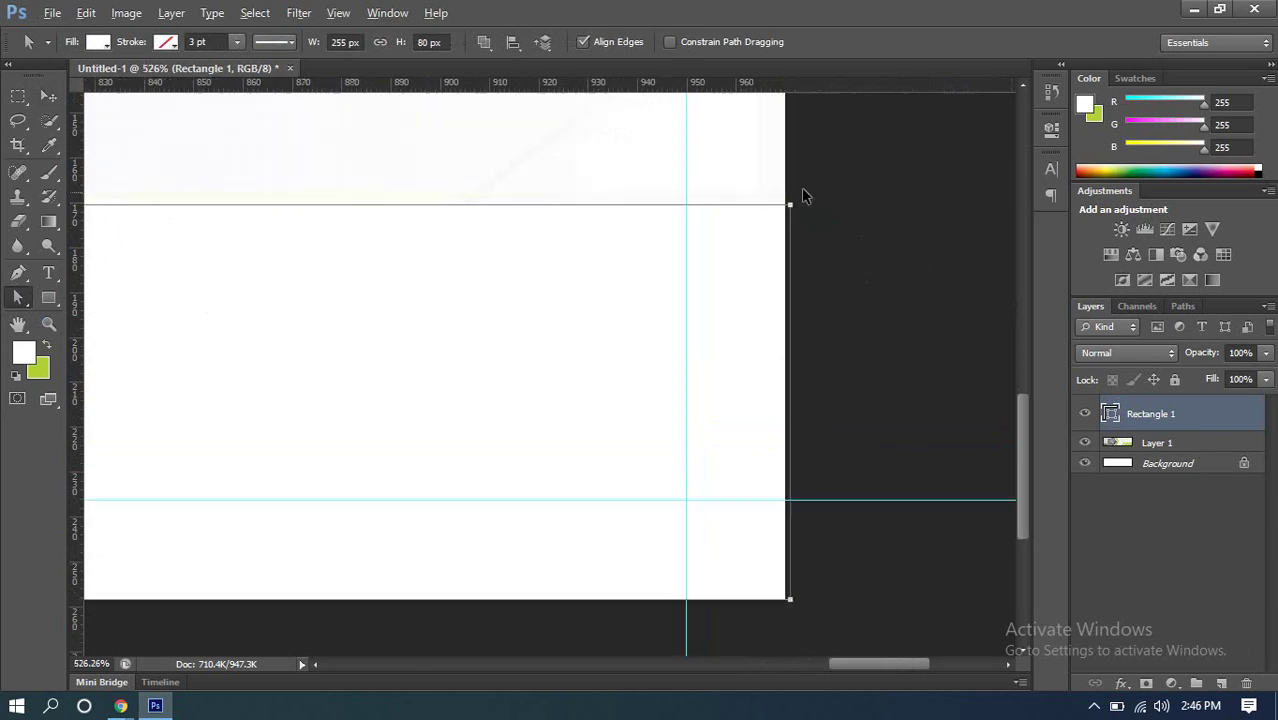
{"action": "key", "text": "alt"}
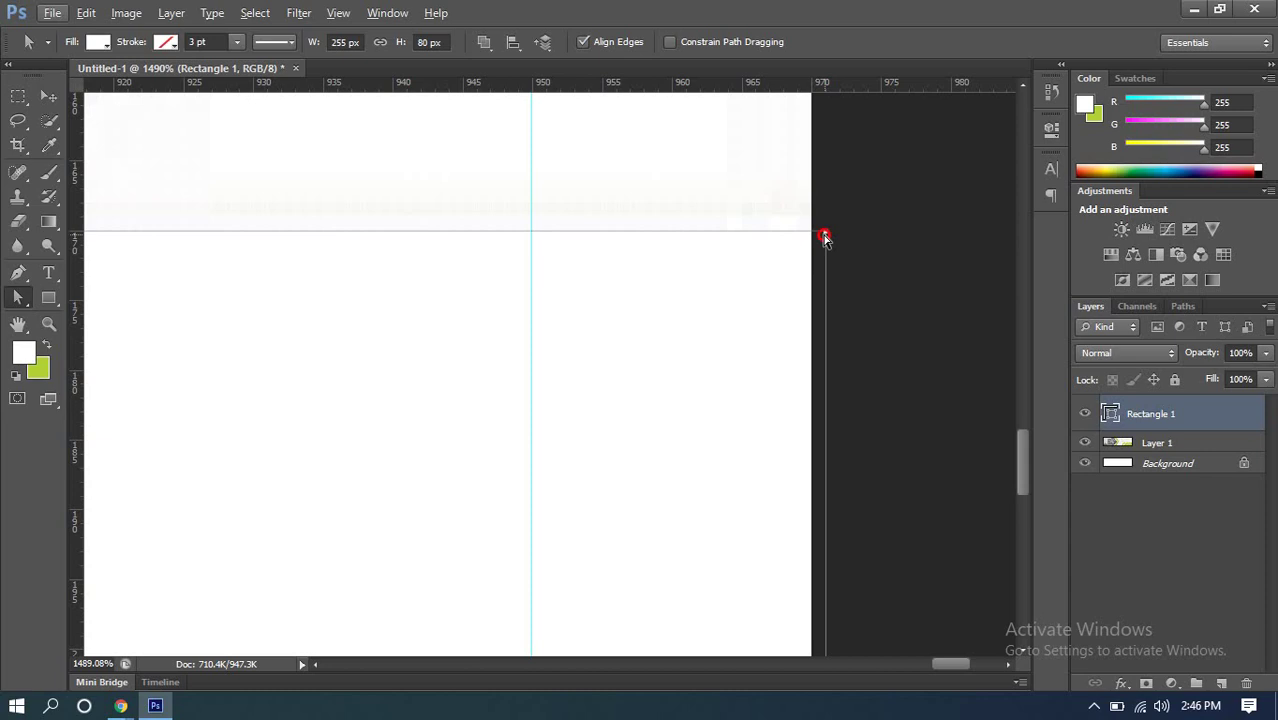
{"action": "left_click_drag", "start_coordinate": [824, 237], "coordinate": [821, 240]}
{"action": "scroll", "coordinate": [825, 260], "scroll_direction": "down", "scroll_amount": 4}
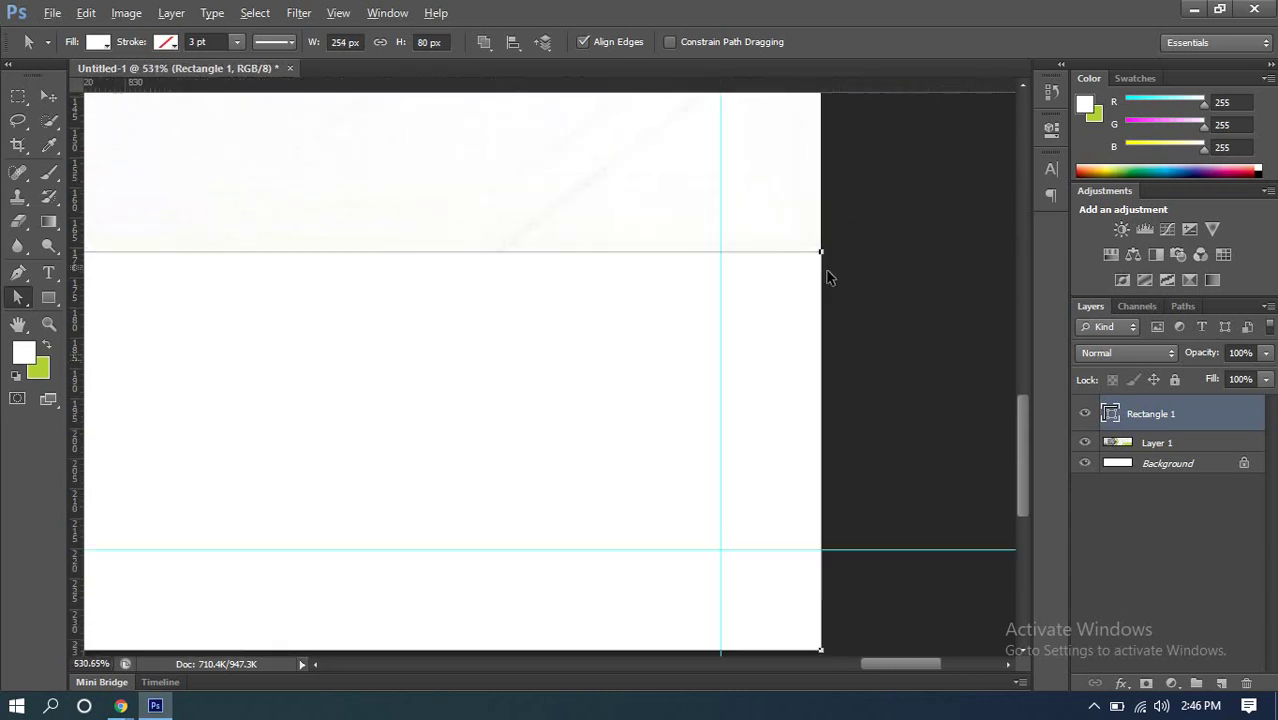
{"action": "scroll", "coordinate": [825, 275], "scroll_direction": "down", "scroll_amount": 3}
{"action": "scroll", "coordinate": [812, 345], "scroll_direction": "down", "scroll_amount": 4}
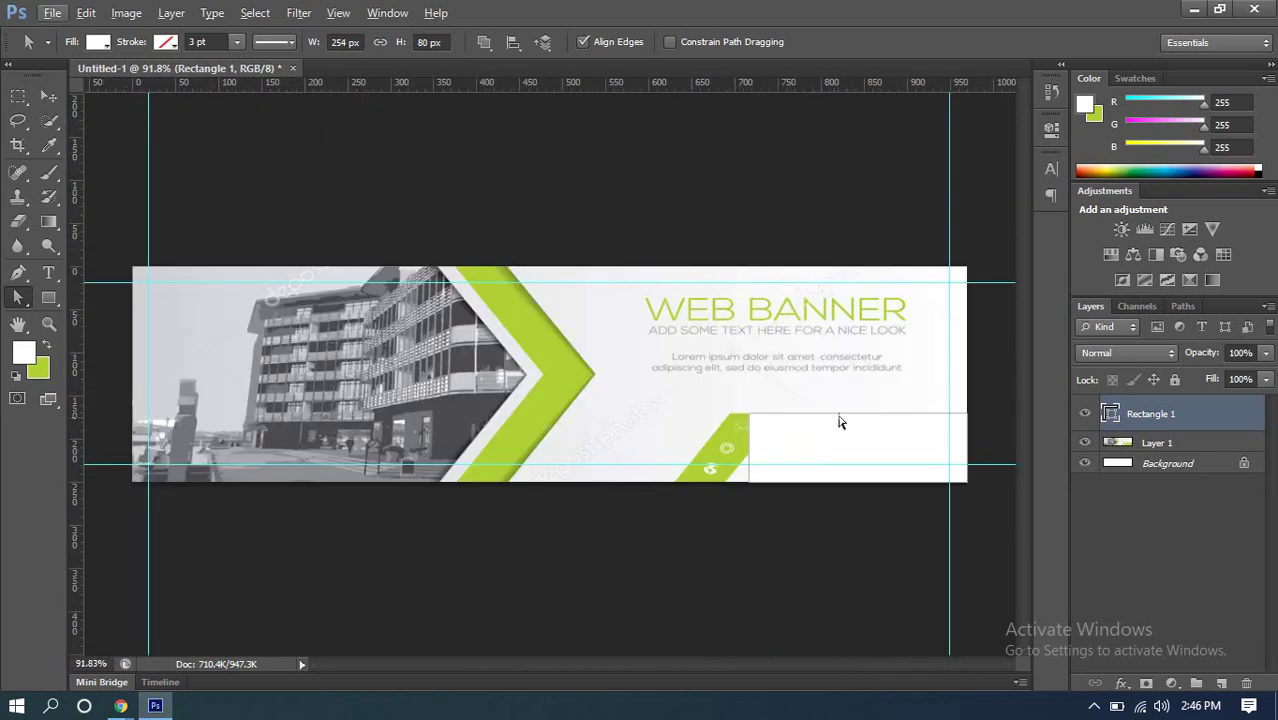
Step: Recolor the rectangle with green b0d236 sampled from the template's icon strip
{"action": "key", "text": "alt"}
{"action": "double_click", "coordinate": [1110, 414]}
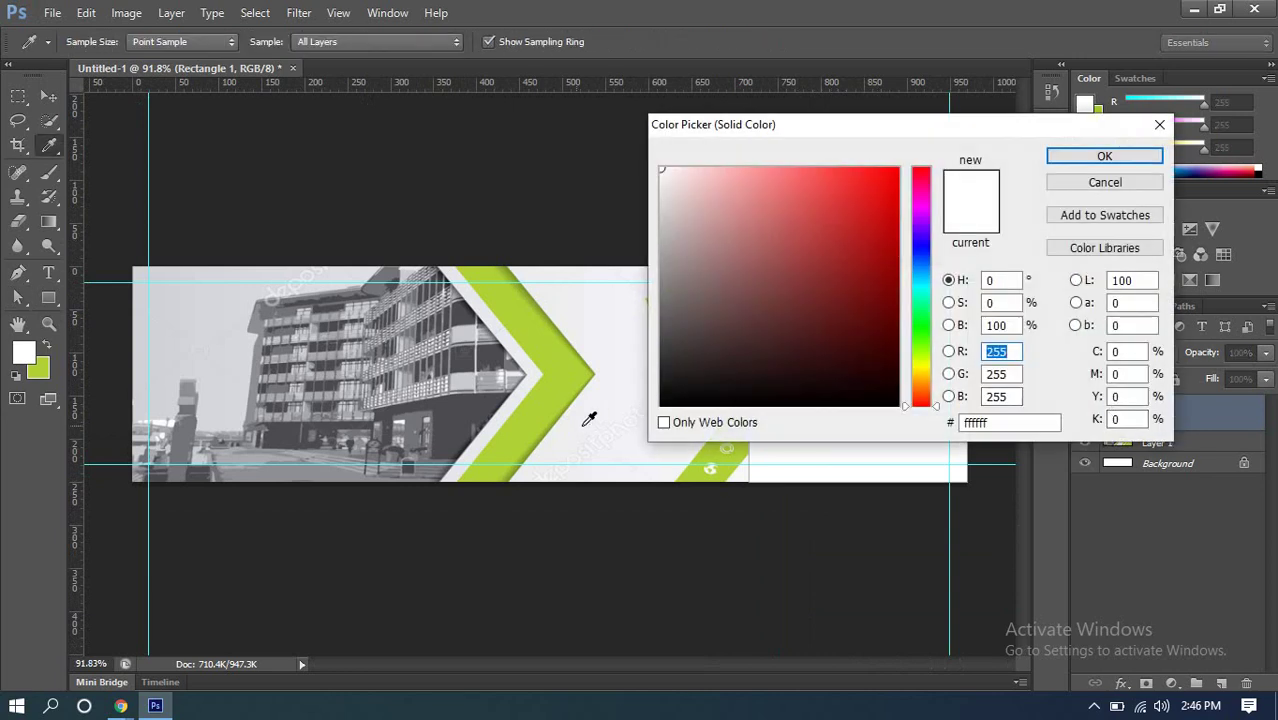
{"action": "left_click", "coordinate": [735, 457]}
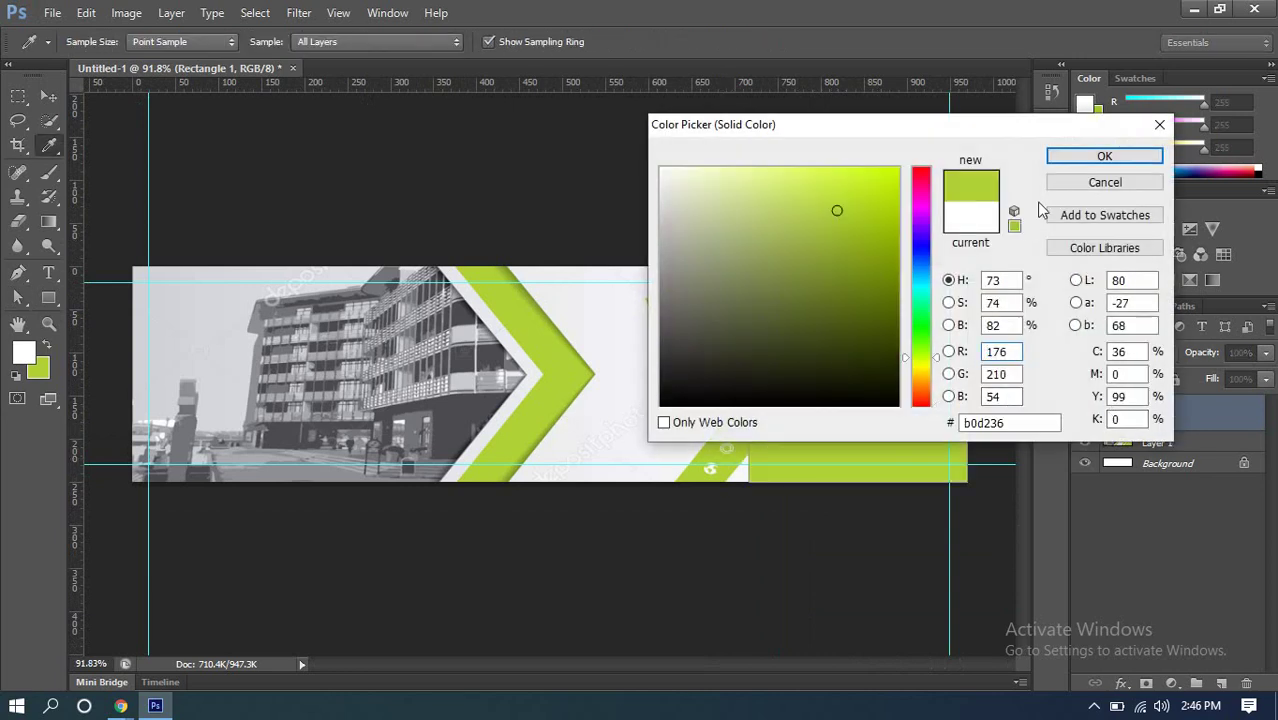
{"action": "left_click", "coordinate": [1102, 157]}
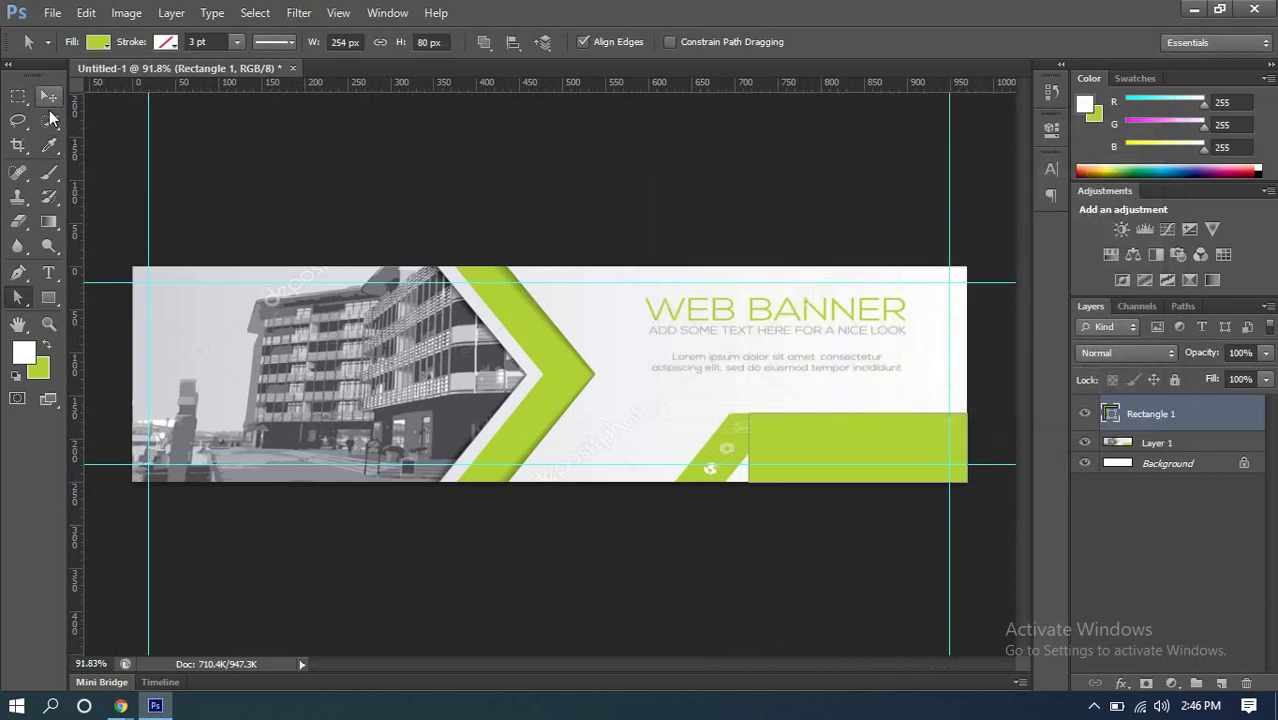
Step: Duplicate the green rectangle and place the copy with its right edge at the icon strip's lower-right corner
{"action": "left_click", "coordinate": [48, 96]}
{"action": "scroll", "coordinate": [826, 404], "scroll_direction": "up", "scroll_amount": 3}
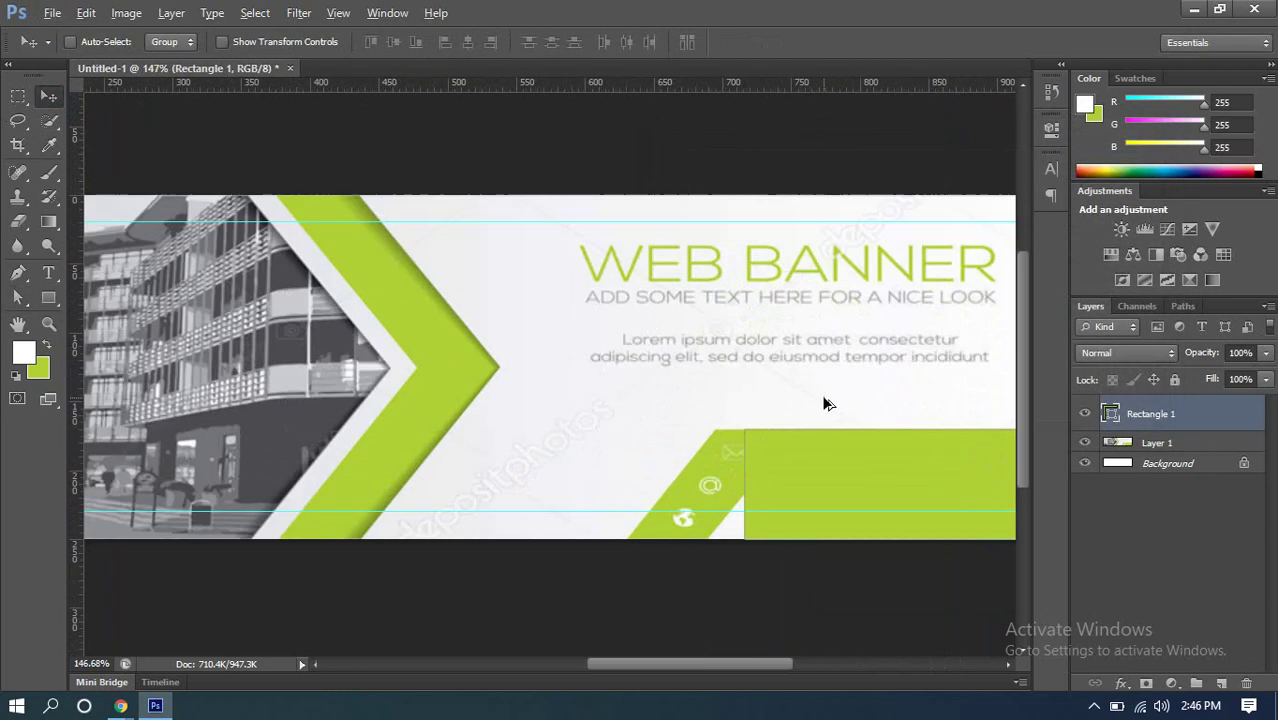
{"action": "left_click_drag", "start_coordinate": [826, 404], "coordinate": [676, 220]}
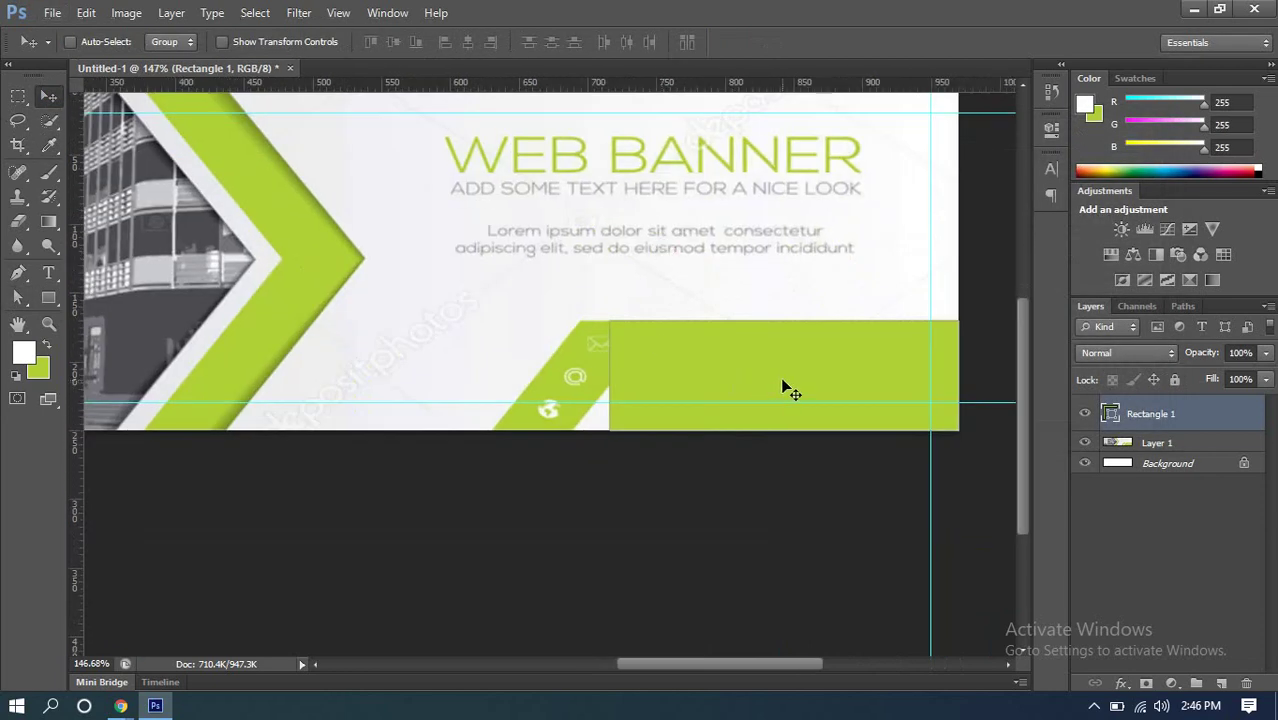
{"action": "left_click_drag", "start_coordinate": [817, 390], "coordinate": [426, 361]}
{"action": "scroll", "coordinate": [583, 425], "scroll_direction": "up", "scroll_amount": 3}
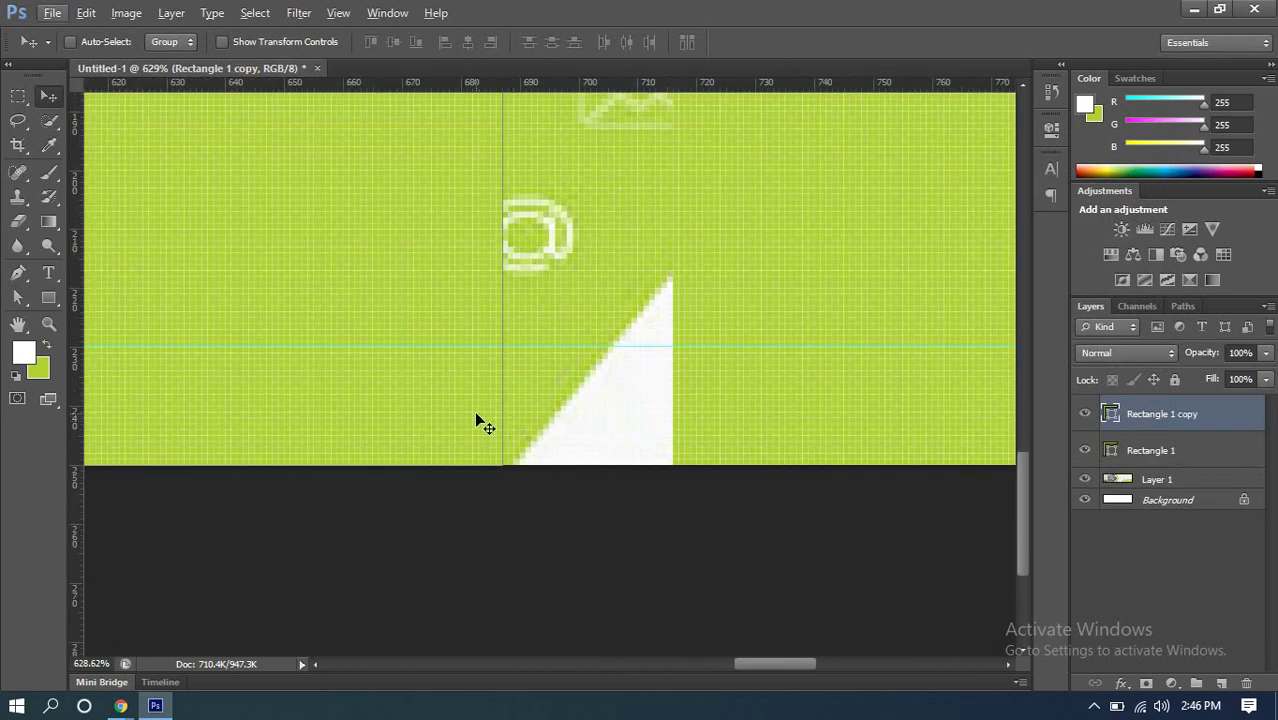
{"action": "left_click_drag", "start_coordinate": [476, 417], "coordinate": [491, 416]}
{"action": "scroll", "coordinate": [545, 385], "scroll_direction": "down", "scroll_amount": 8}
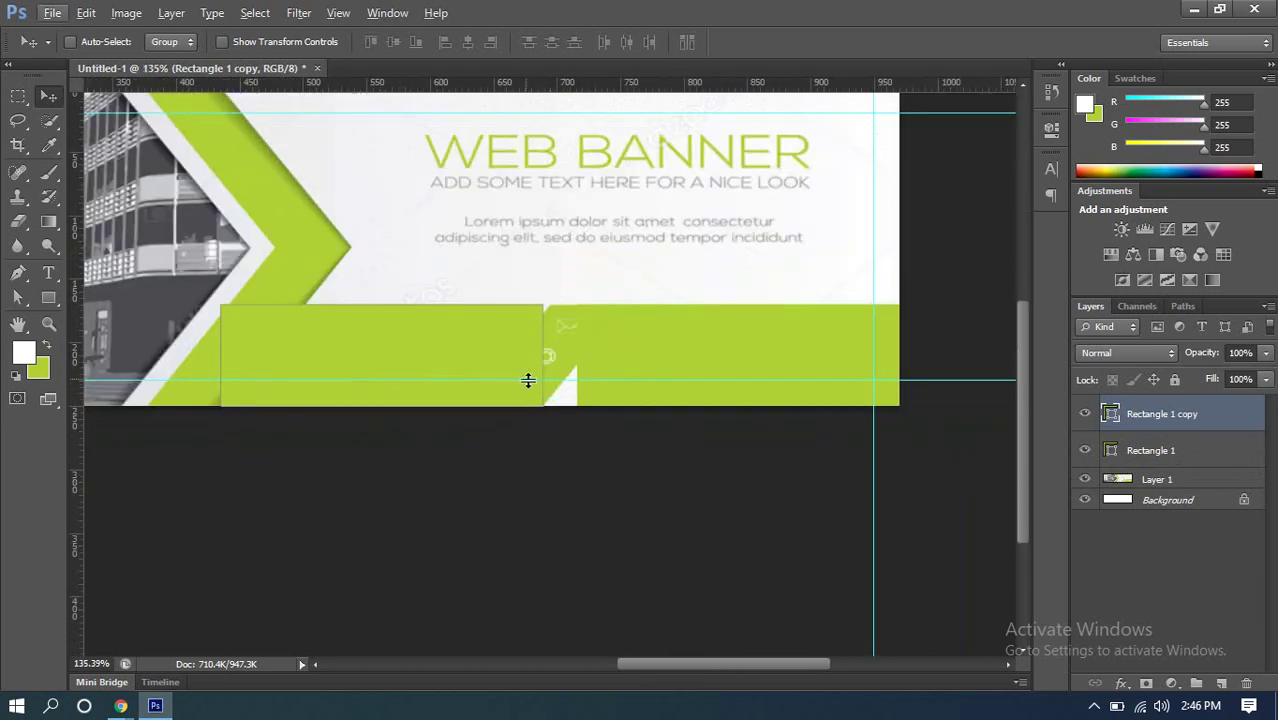
Step: Narrow the rectangle copy from its left side to 22.83% width, matching the base of the icon strip
{"action": "key", "text": "ctrl+t"}
{"action": "left_click_drag", "start_coordinate": [224, 354], "coordinate": [402, 332]}
{"action": "scroll", "coordinate": [501, 368], "scroll_direction": "up", "scroll_amount": 3}
{"action": "scroll", "coordinate": [501, 368], "scroll_direction": "up", "scroll_amount": 3}
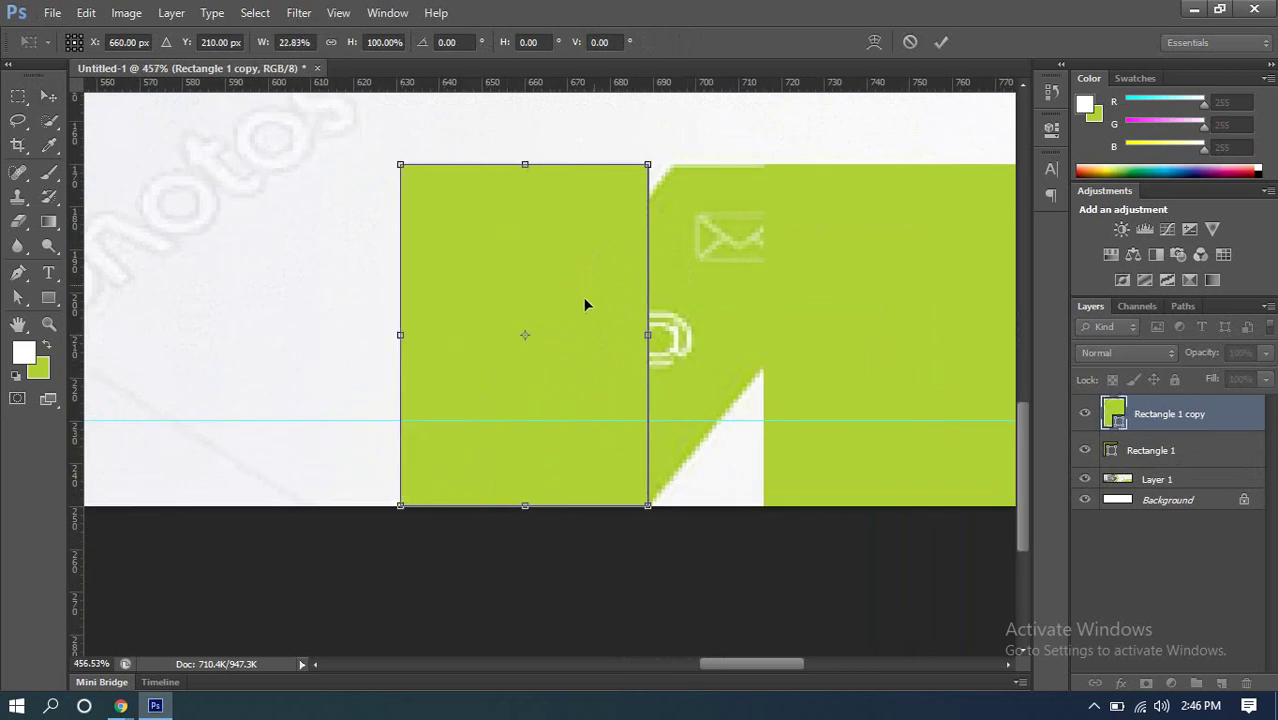
{"action": "left_click", "coordinate": [941, 42]}
Step: Merge the narrow rectangle copy and the original rectangle into one shape layer
{"action": "scroll", "coordinate": [690, 205], "scroll_direction": "down", "scroll_amount": 1}
{"action": "scroll", "coordinate": [683, 200], "scroll_direction": "down", "scroll_amount": 3}
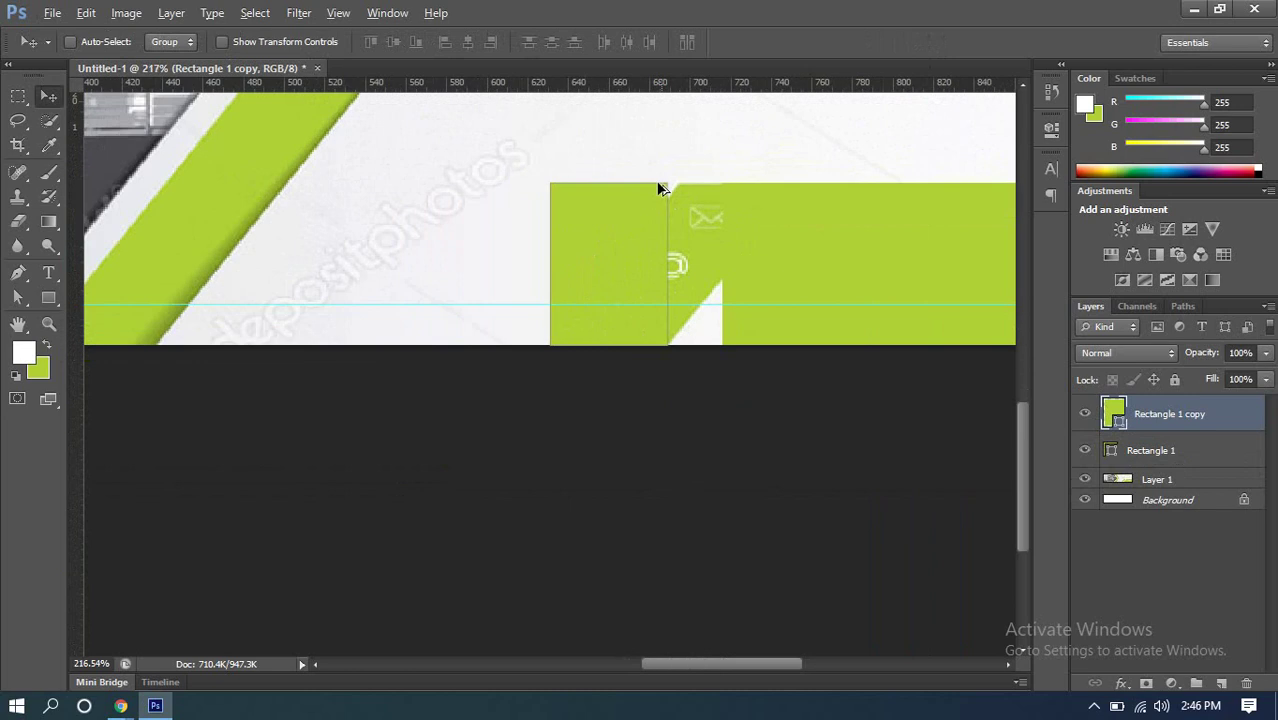
{"action": "scroll", "coordinate": [742, 283], "scroll_direction": "down", "scroll_amount": 2}
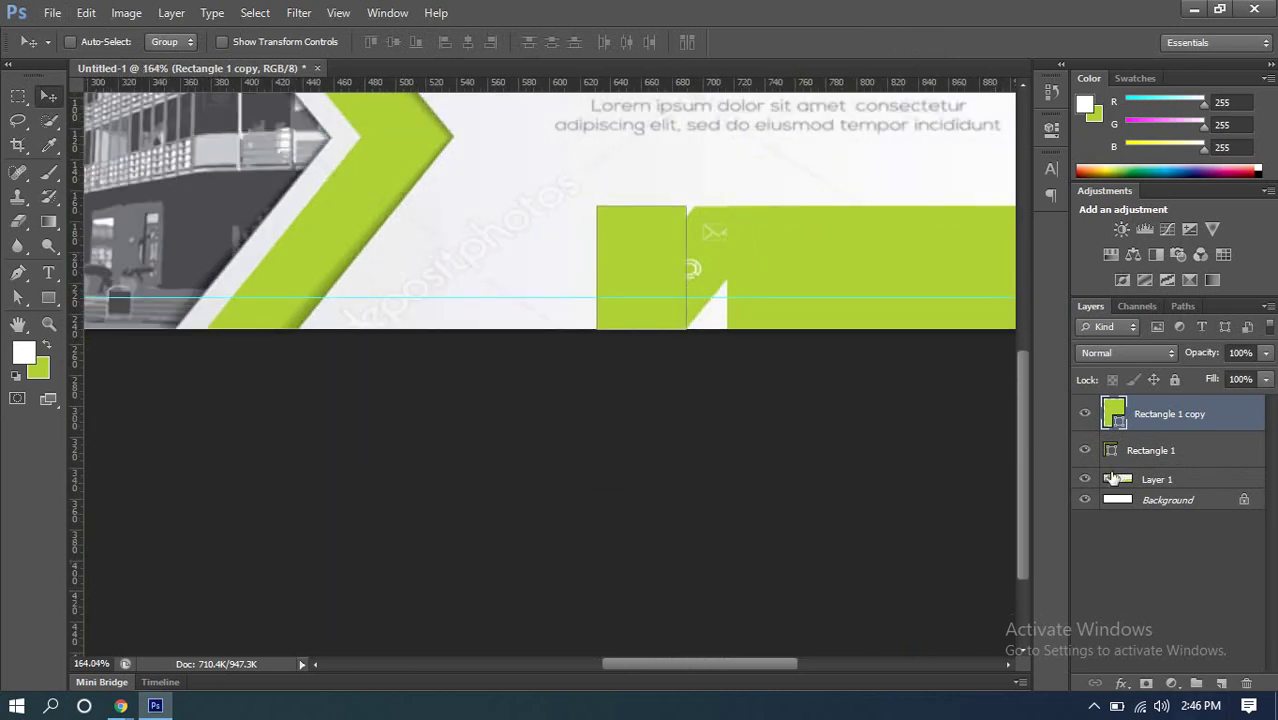
{"action": "left_click", "coordinate": [1147, 451], "text": "shift"}
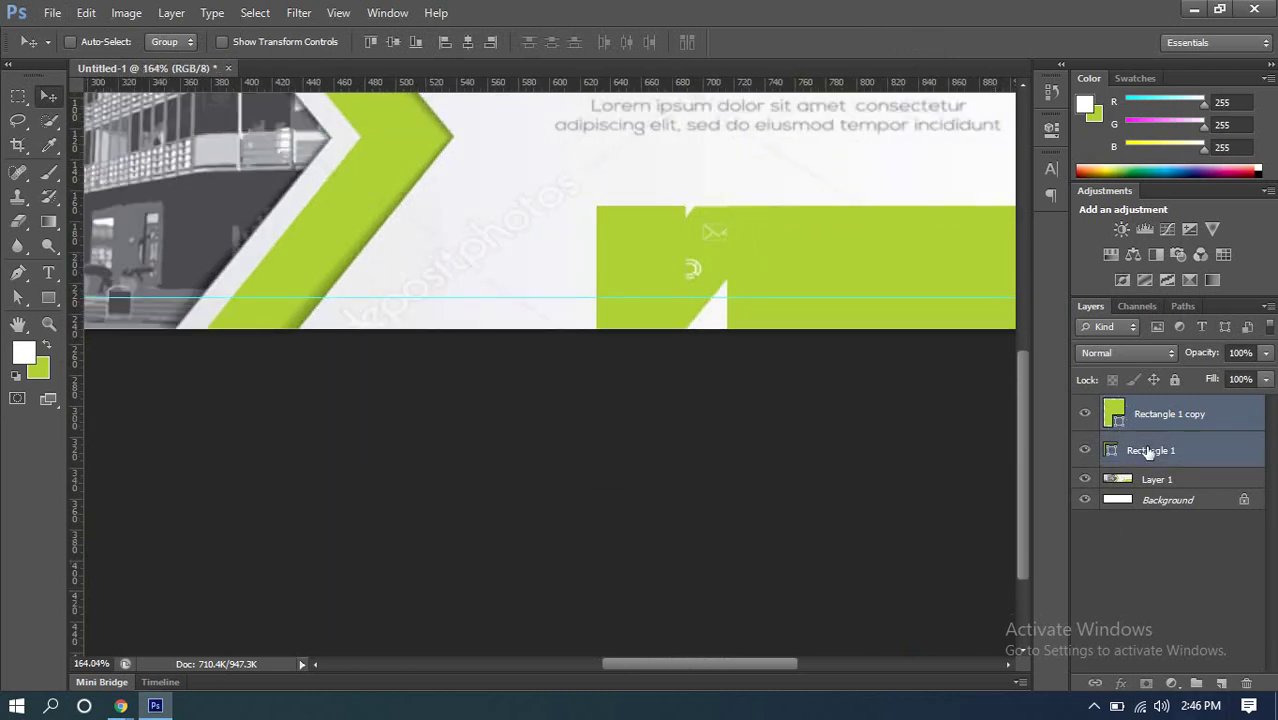
{"action": "key", "text": "ctrl+e"}
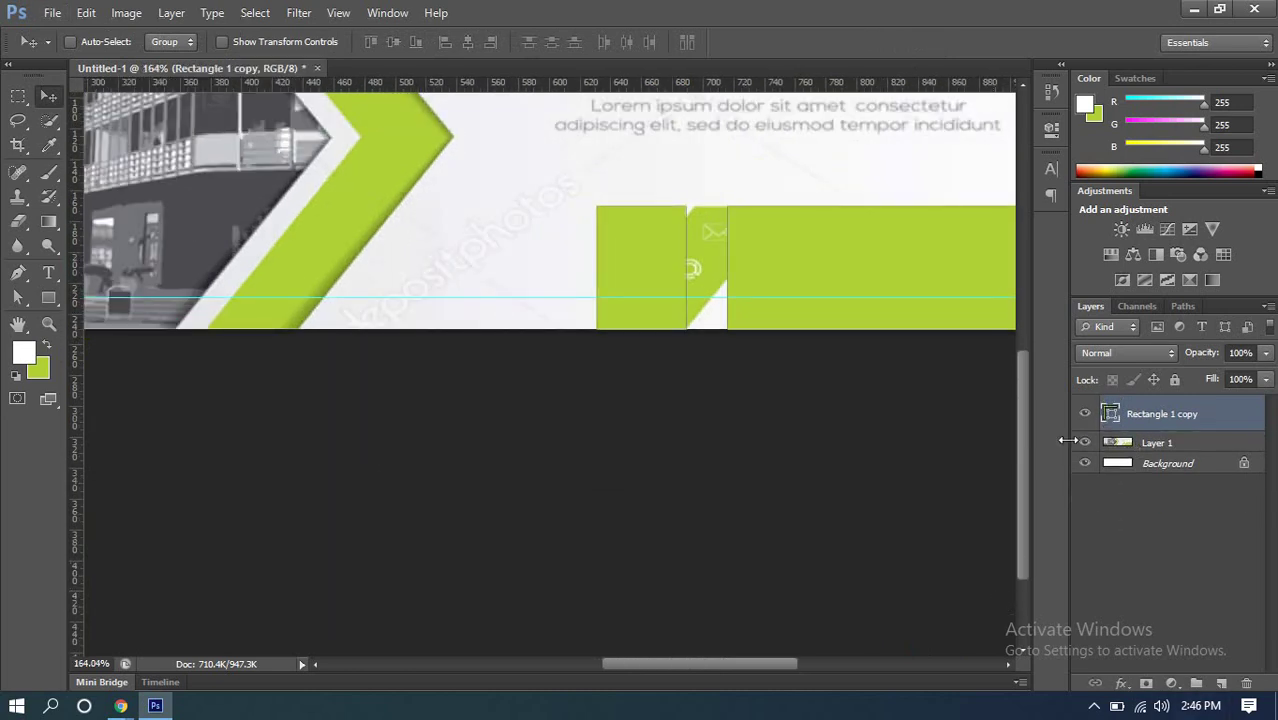
{"action": "double_click", "coordinate": [1110, 414]}
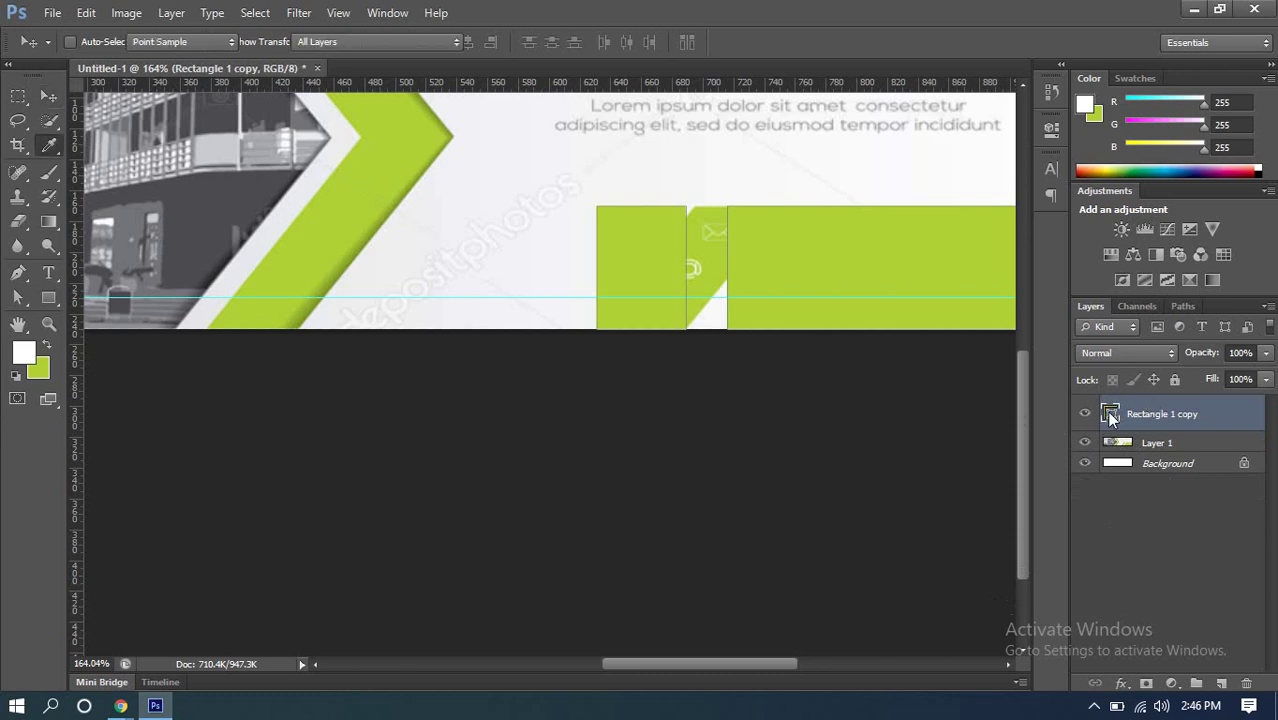
{"action": "left_click_drag", "start_coordinate": [873, 133], "coordinate": [224, 266]}
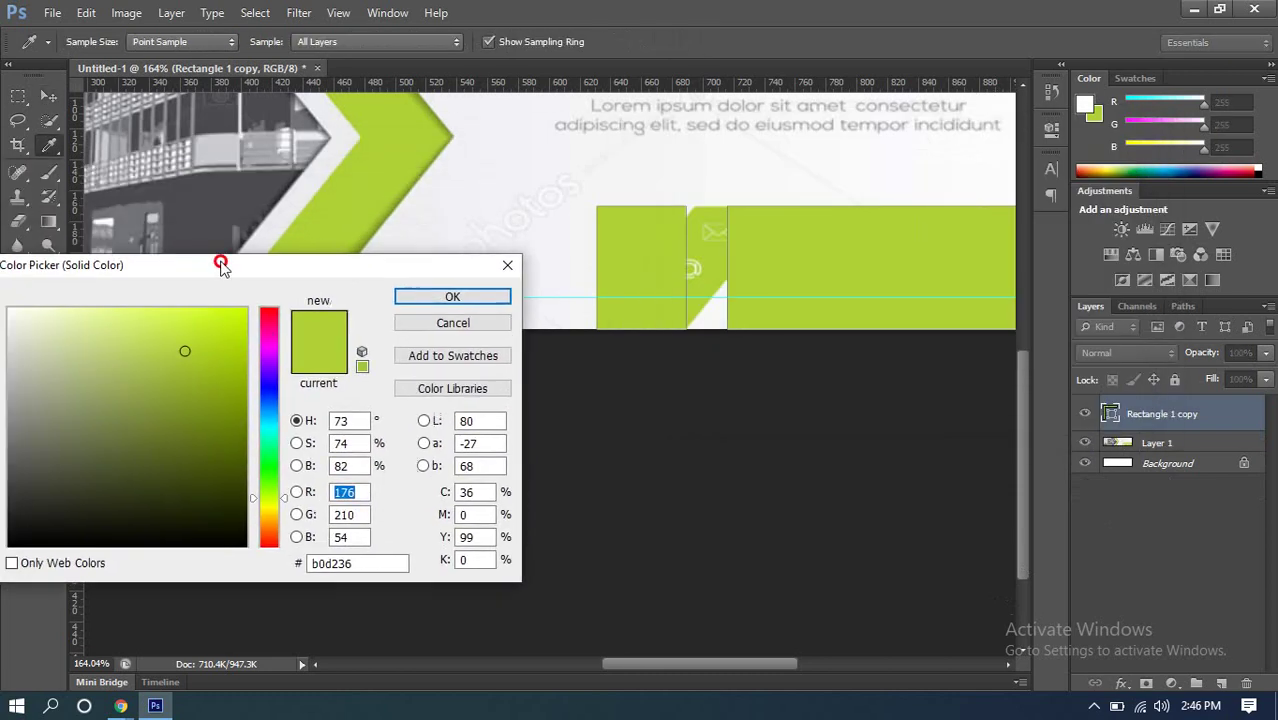
{"action": "left_click", "coordinate": [275, 312]}
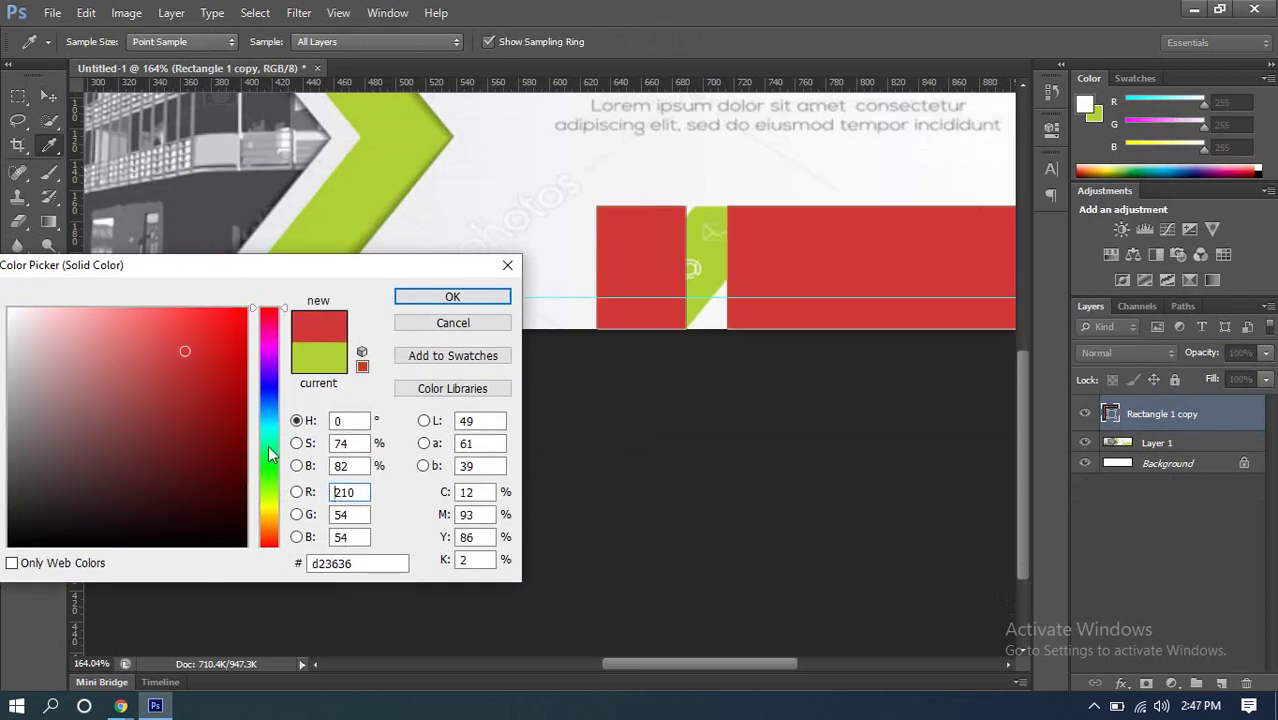
{"action": "left_click_drag", "start_coordinate": [276, 452], "coordinate": [276, 519]}
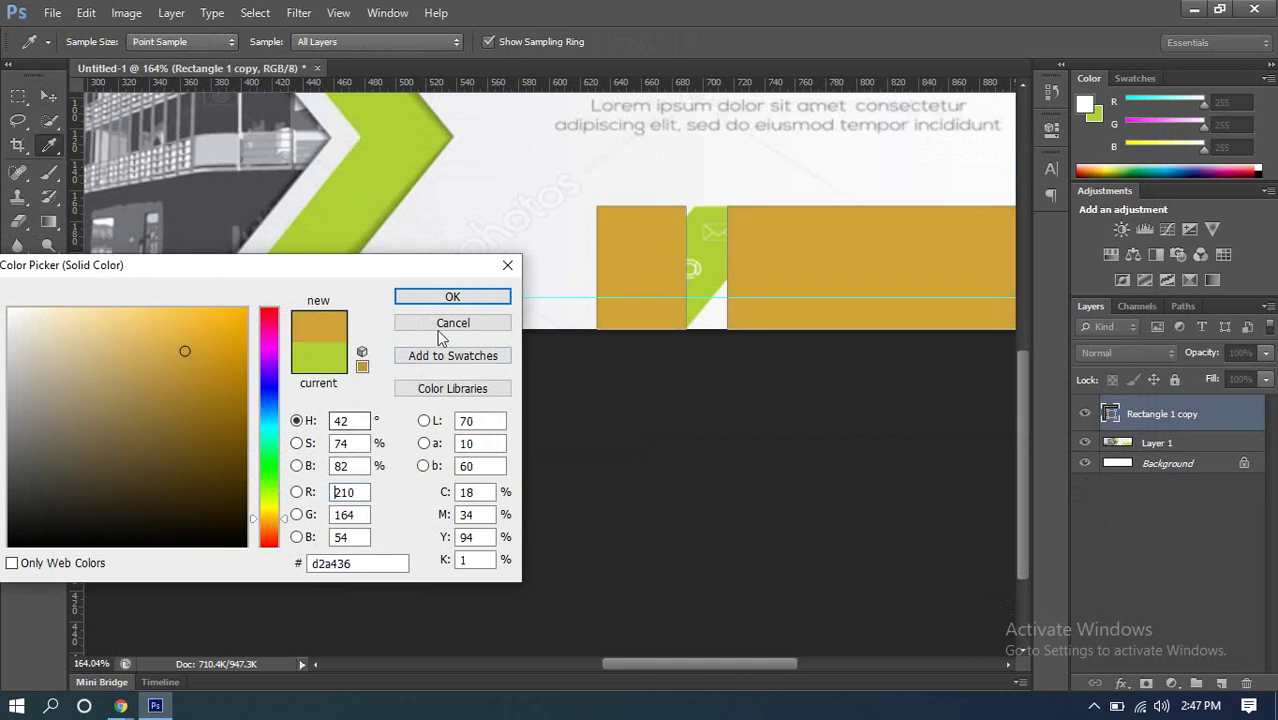
{"action": "left_click", "coordinate": [452, 322]}
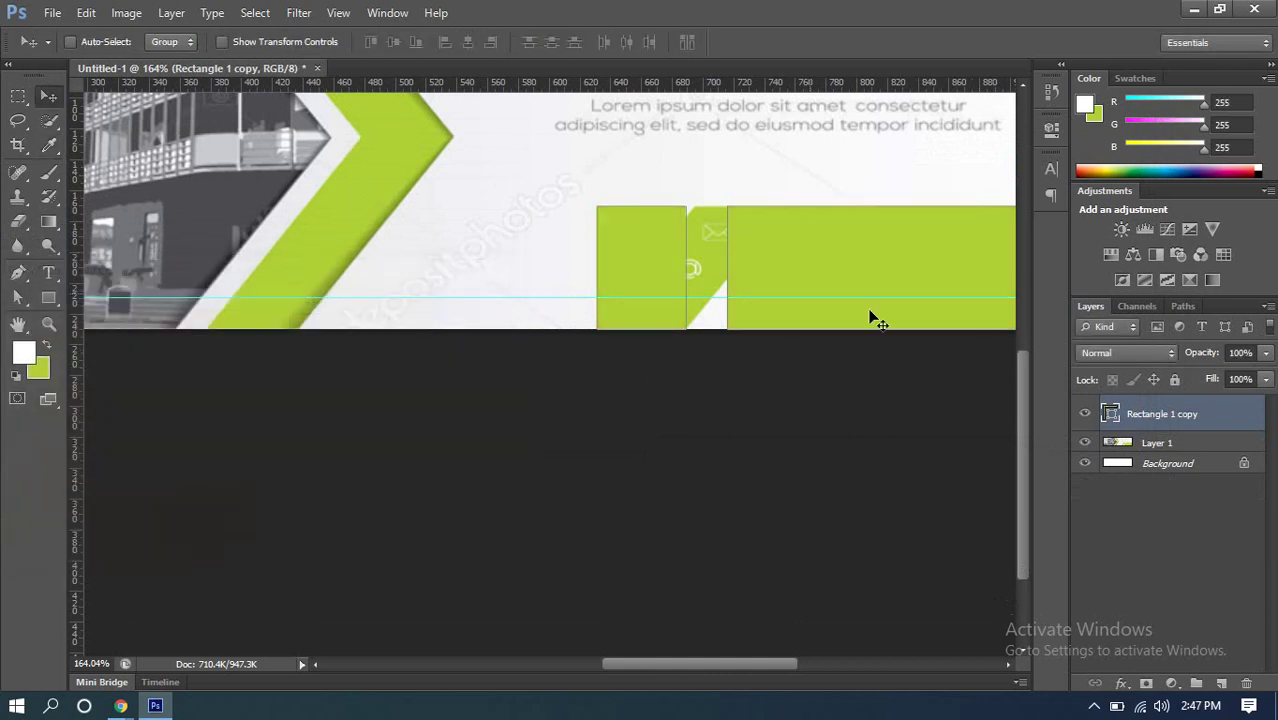
Step: Slant the merged shape by shifting its inner upper anchor points about 64 px right with Direct Selection, matching the template's diagonal strip and panel
{"action": "scroll", "coordinate": [759, 252], "scroll_direction": "up", "scroll_amount": 3}
{"action": "left_click_drag", "start_coordinate": [761, 262], "coordinate": [673, 356]}
{"action": "scroll", "coordinate": [756, 300], "scroll_direction": "up", "scroll_amount": 1}
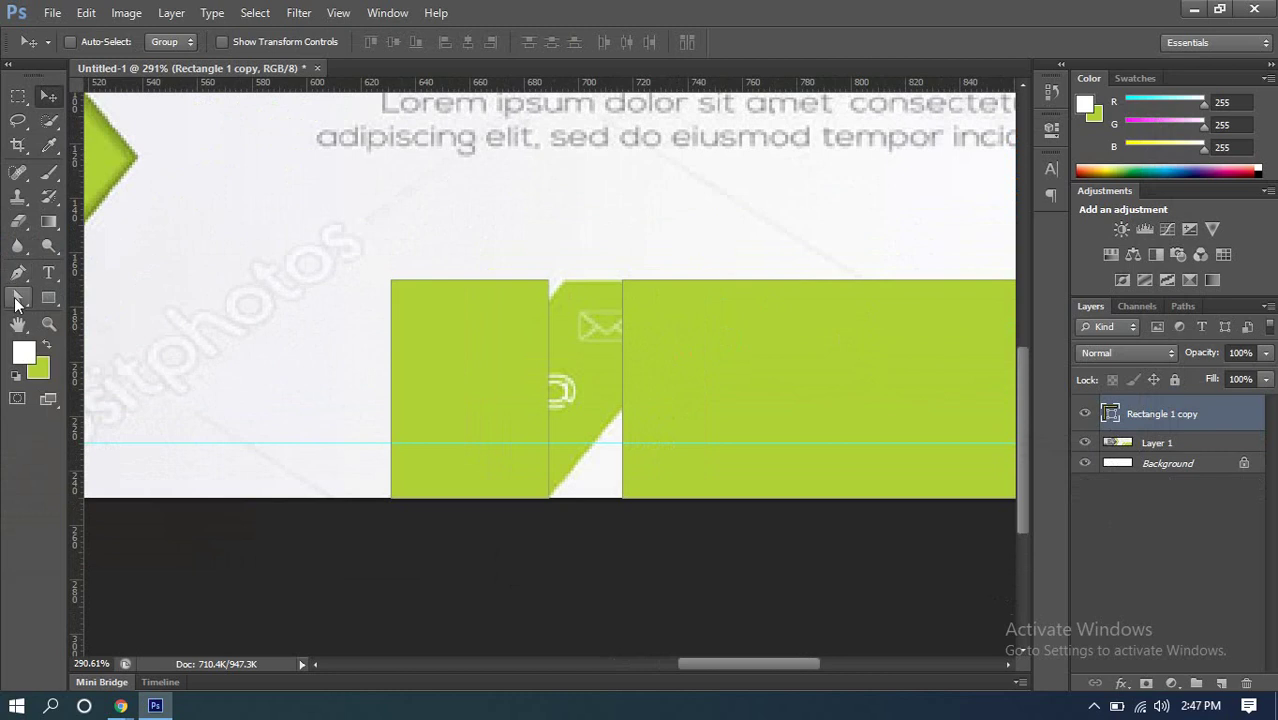
{"action": "left_click", "coordinate": [17, 296]}
{"action": "left_click", "coordinate": [87, 314]}
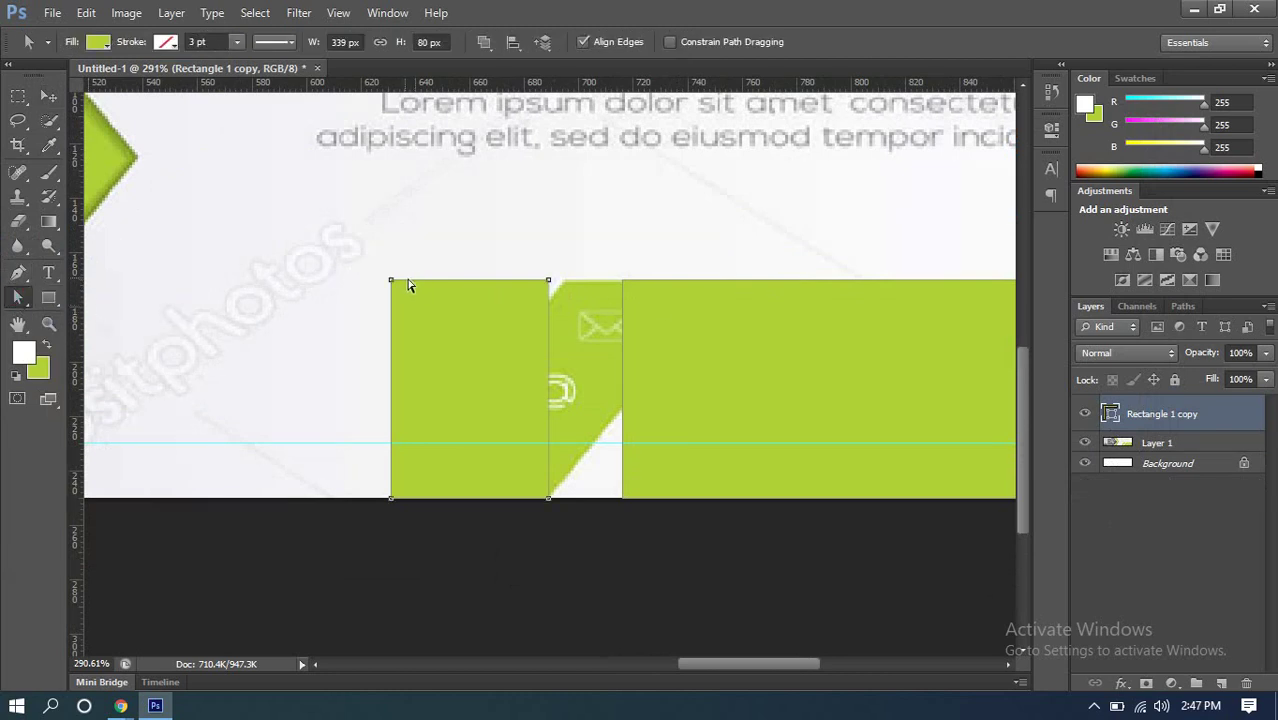
{"action": "left_click", "coordinate": [392, 283]}
{"action": "left_click", "coordinate": [548, 283], "text": "shift"}
{"action": "scroll", "coordinate": [773, 477], "scroll_direction": "down", "scroll_amount": 3}
{"action": "scroll", "coordinate": [688, 396], "scroll_direction": "up", "scroll_amount": 3}
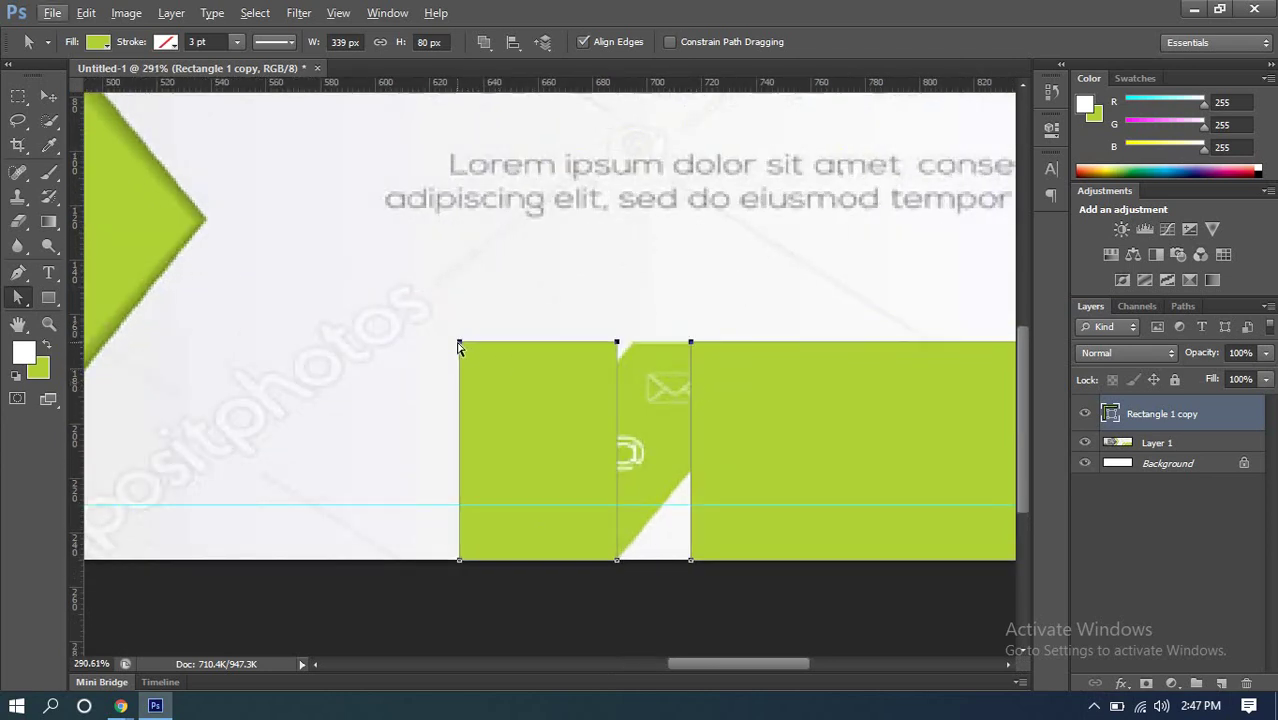
{"action": "left_click_drag", "start_coordinate": [459, 344], "coordinate": [634, 358]}
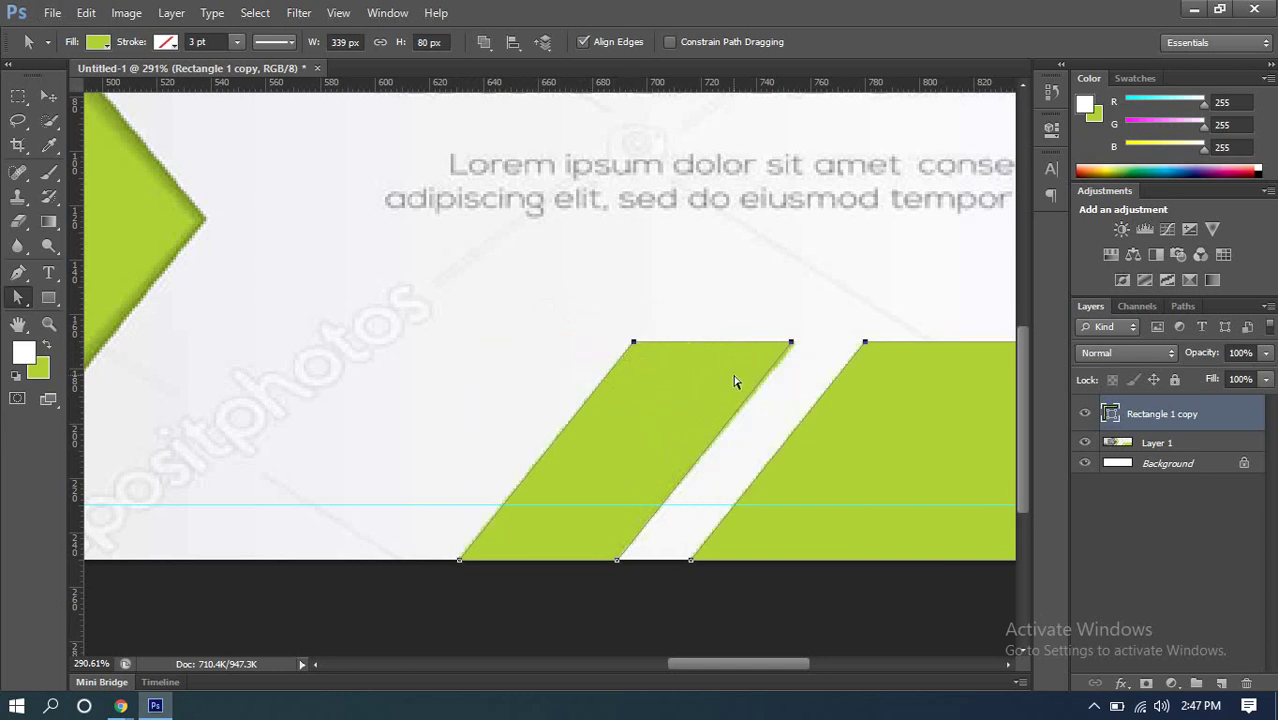
{"action": "scroll", "coordinate": [826, 355], "scroll_direction": "up", "scroll_amount": 5}
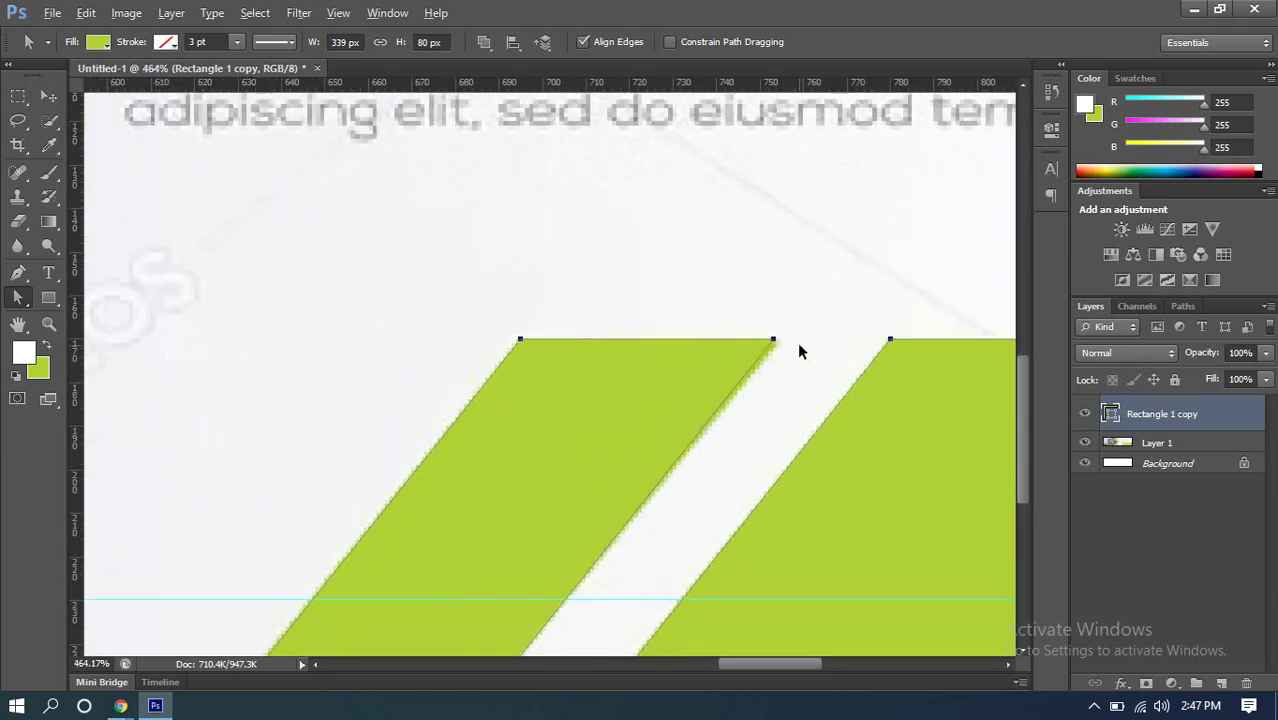
Step: Fine-tune the upper anchor points of the slanted strip and panel so their diagonal edges follow the template
{"action": "left_click_drag", "start_coordinate": [763, 341], "coordinate": [777, 342]}
{"action": "scroll", "coordinate": [779, 343], "scroll_direction": "down", "scroll_amount": 5}
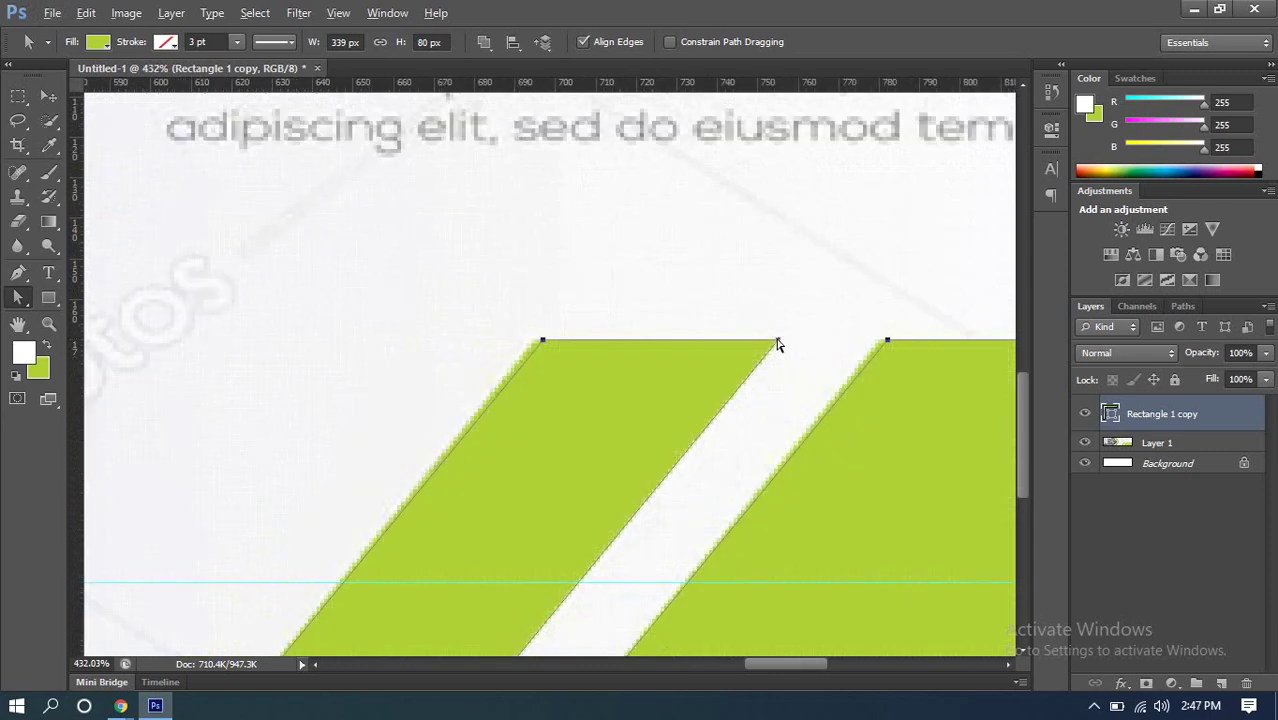
{"action": "scroll", "coordinate": [779, 342], "scroll_direction": "down", "scroll_amount": 1}
{"action": "scroll", "coordinate": [868, 279], "scroll_direction": "up", "scroll_amount": 5}
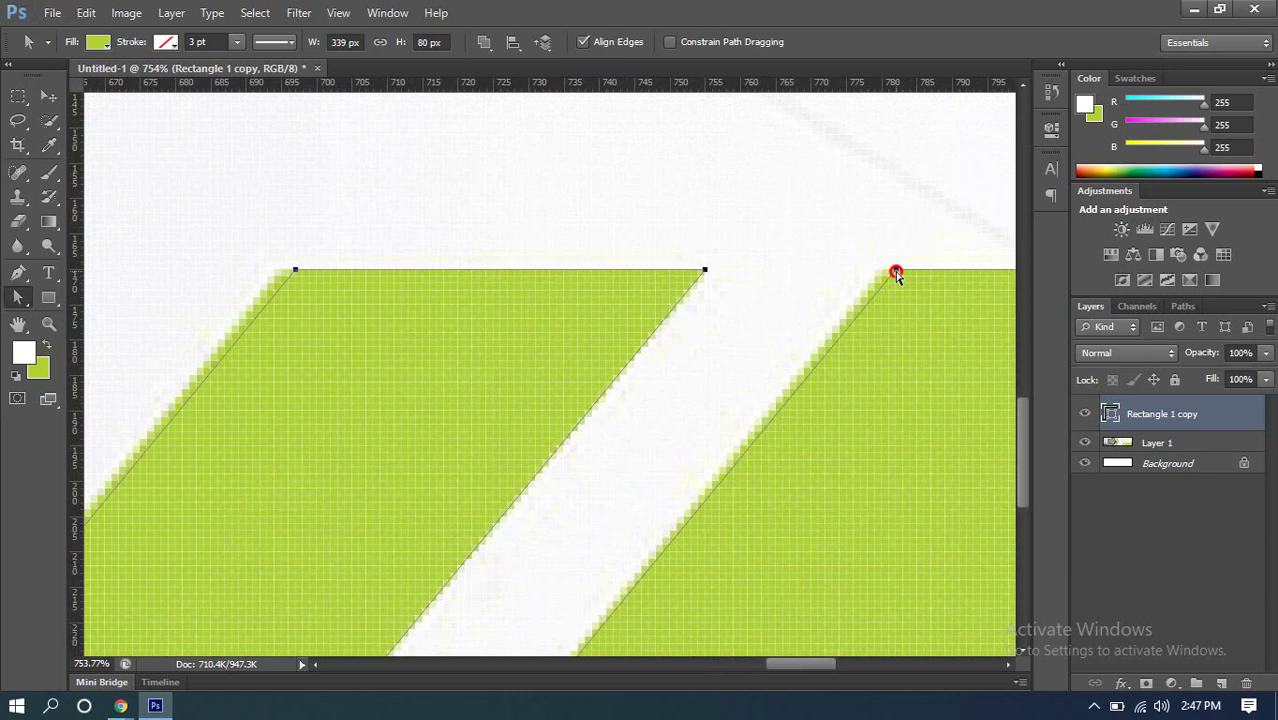
{"action": "left_click_drag", "start_coordinate": [896, 274], "coordinate": [887, 271]}
{"action": "scroll", "coordinate": [785, 314], "scroll_direction": "down", "scroll_amount": 7}
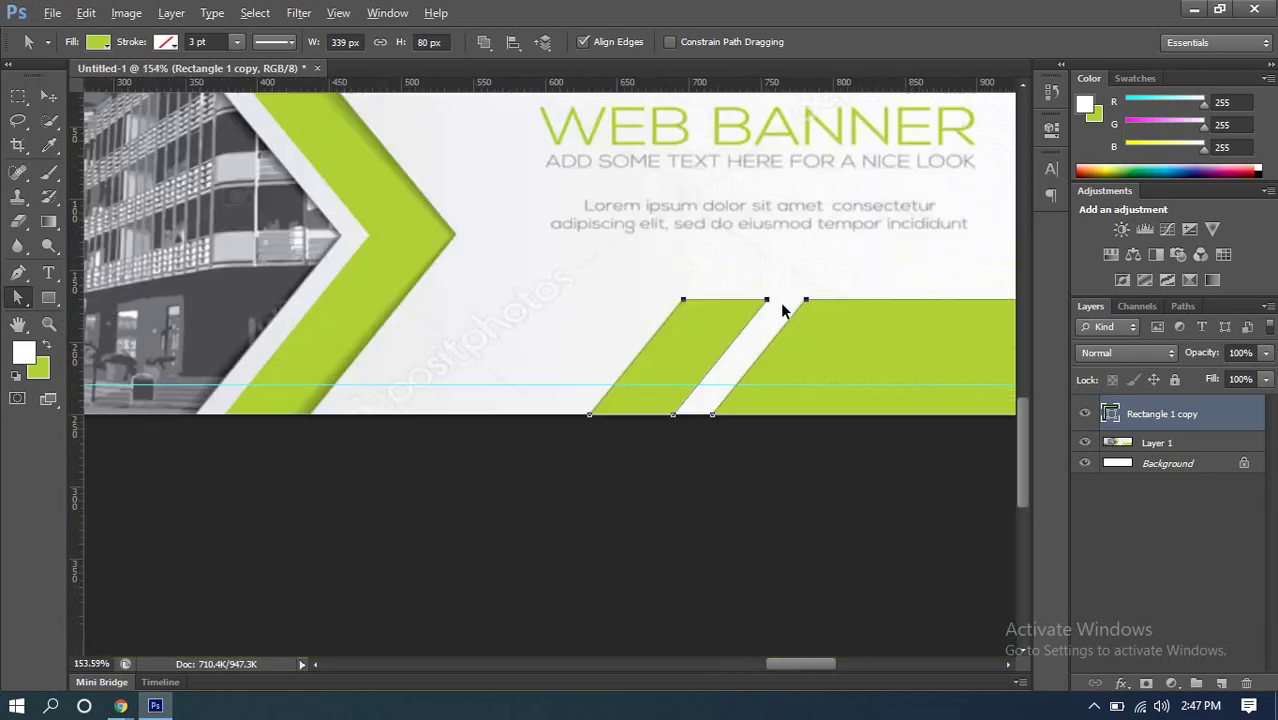
{"action": "scroll", "coordinate": [690, 357], "scroll_direction": "down", "scroll_amount": 4}
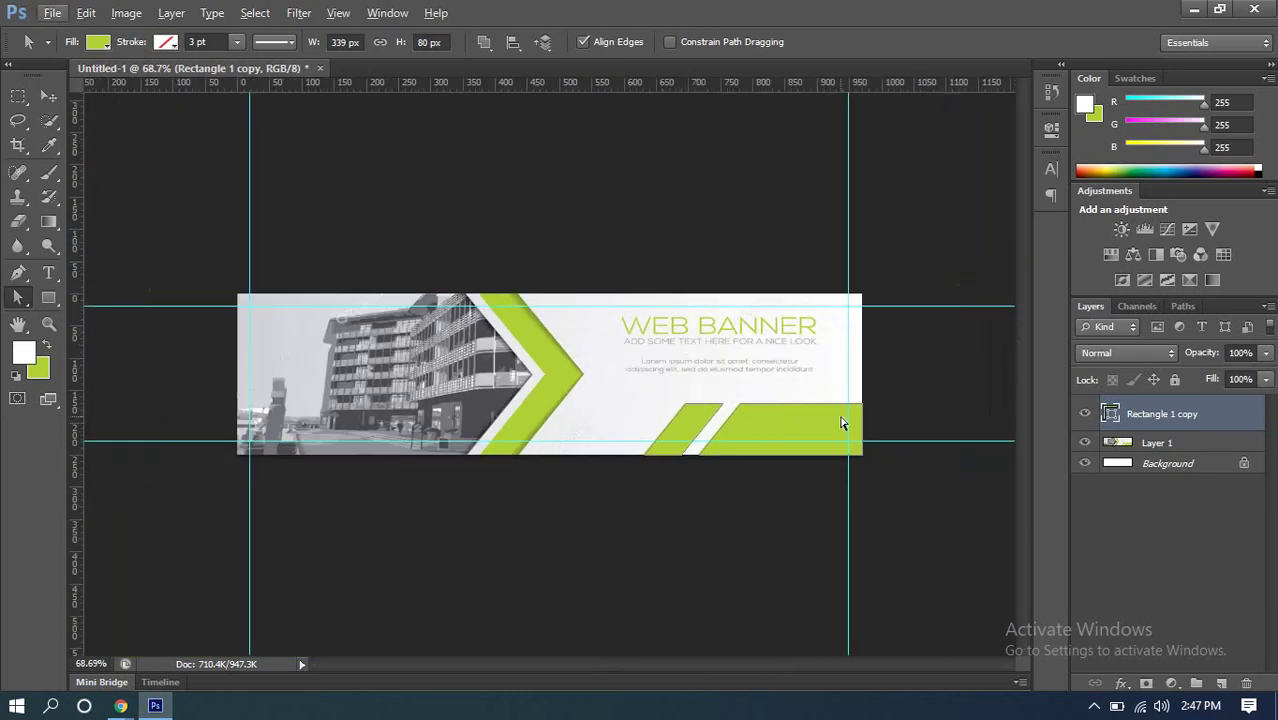
{"action": "scroll", "coordinate": [842, 423], "scroll_direction": "up", "scroll_amount": 2}
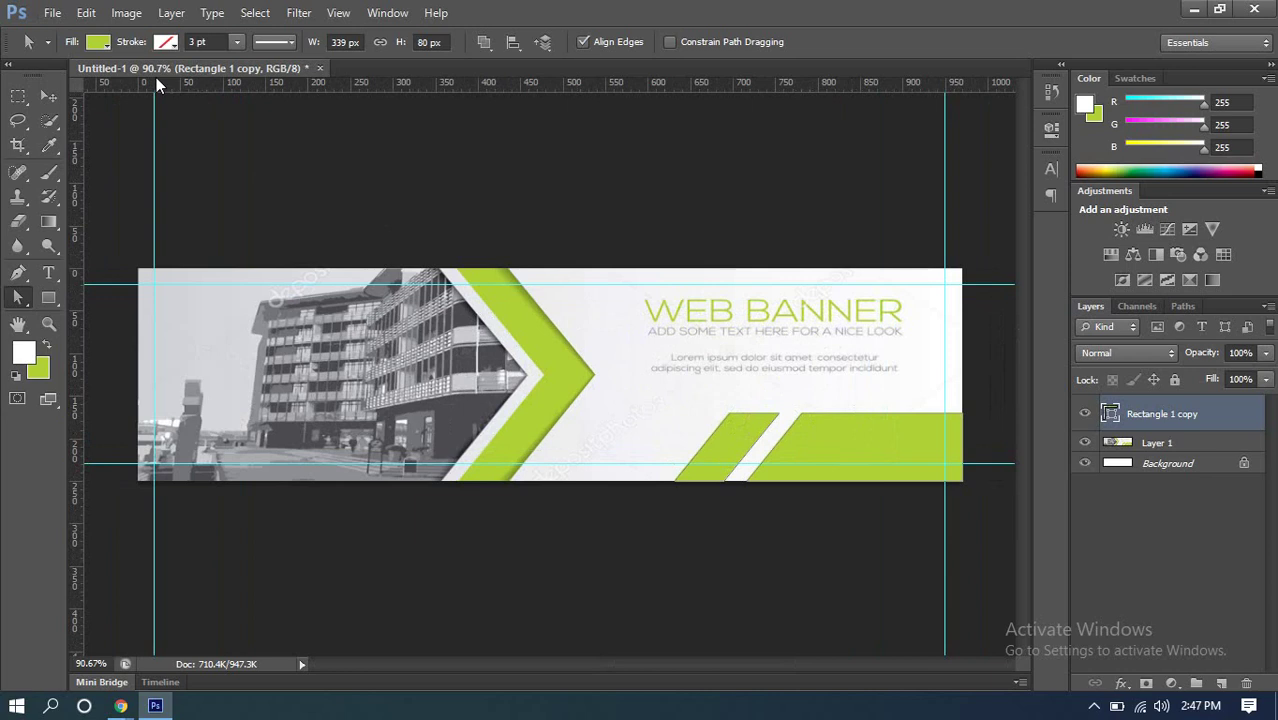
Step: Check the slanted green shapes against the template by hiding and showing Layer 1
{"action": "left_click", "coordinate": [55, 93]}
{"action": "scroll", "coordinate": [786, 406], "scroll_direction": "up", "scroll_amount": 2}
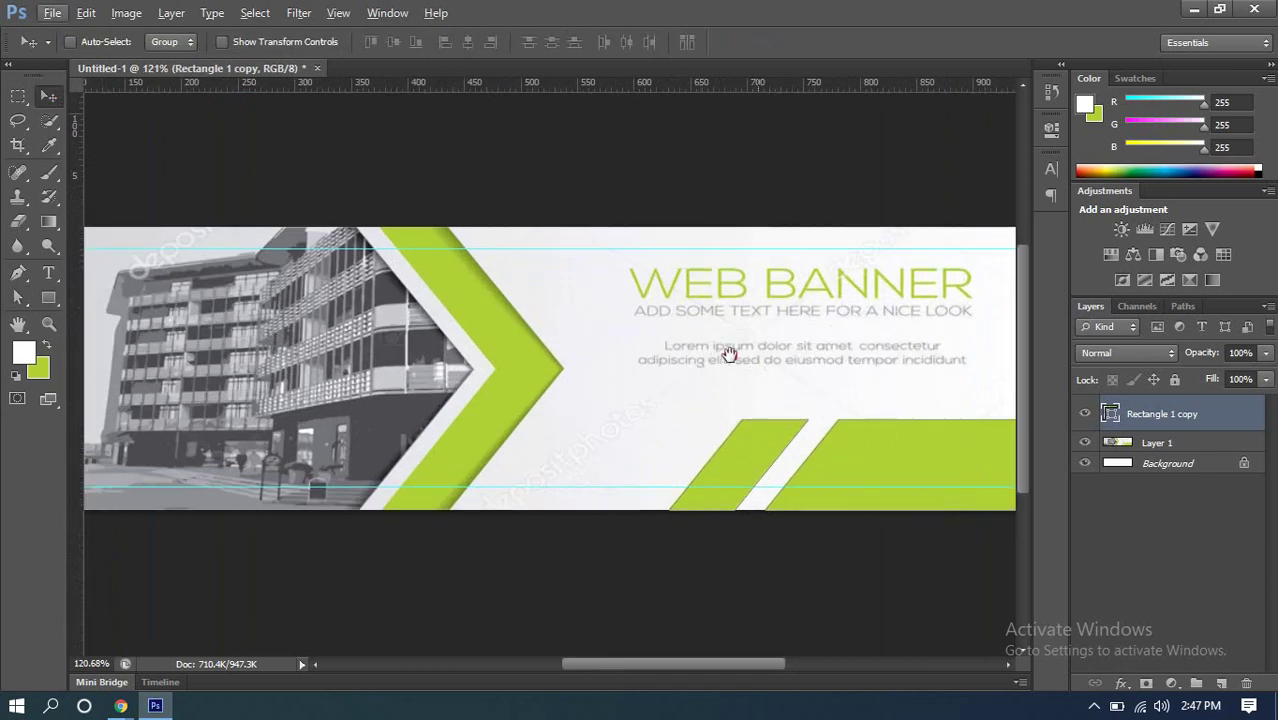
{"action": "left_click_drag", "start_coordinate": [729, 354], "coordinate": [672, 322]}
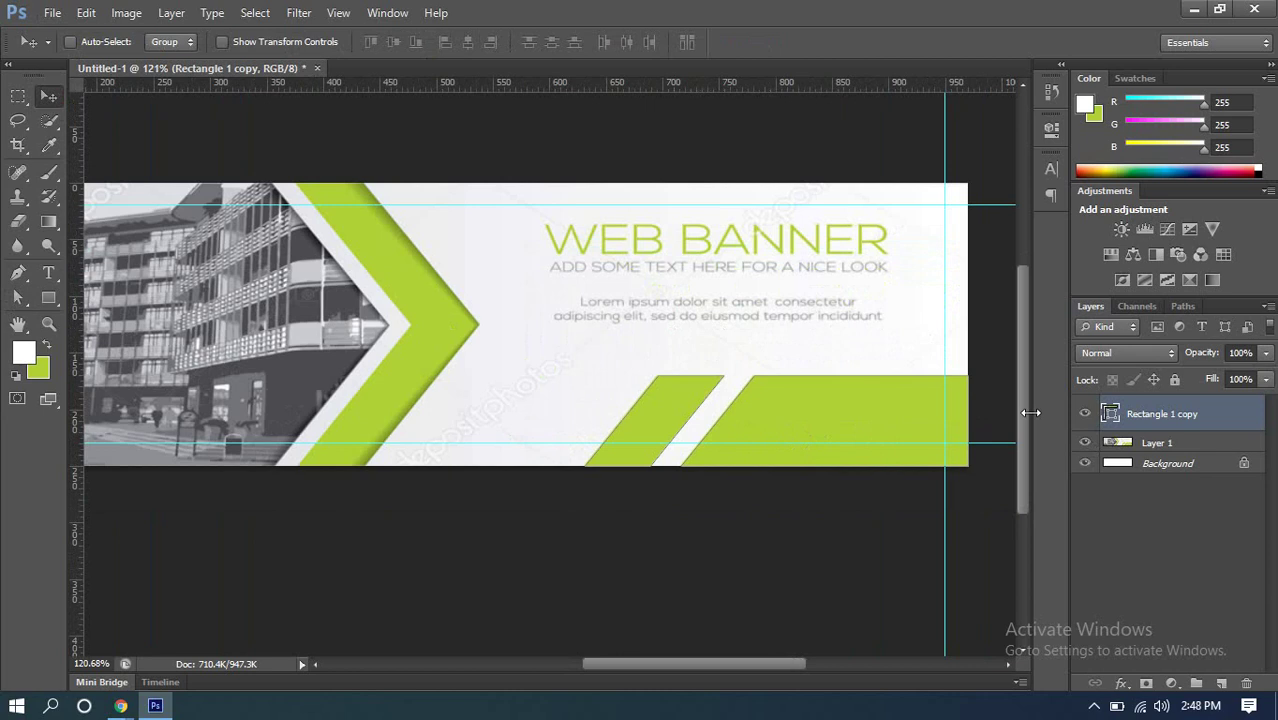
{"action": "scroll", "coordinate": [793, 391], "scroll_direction": "up", "scroll_amount": 4}
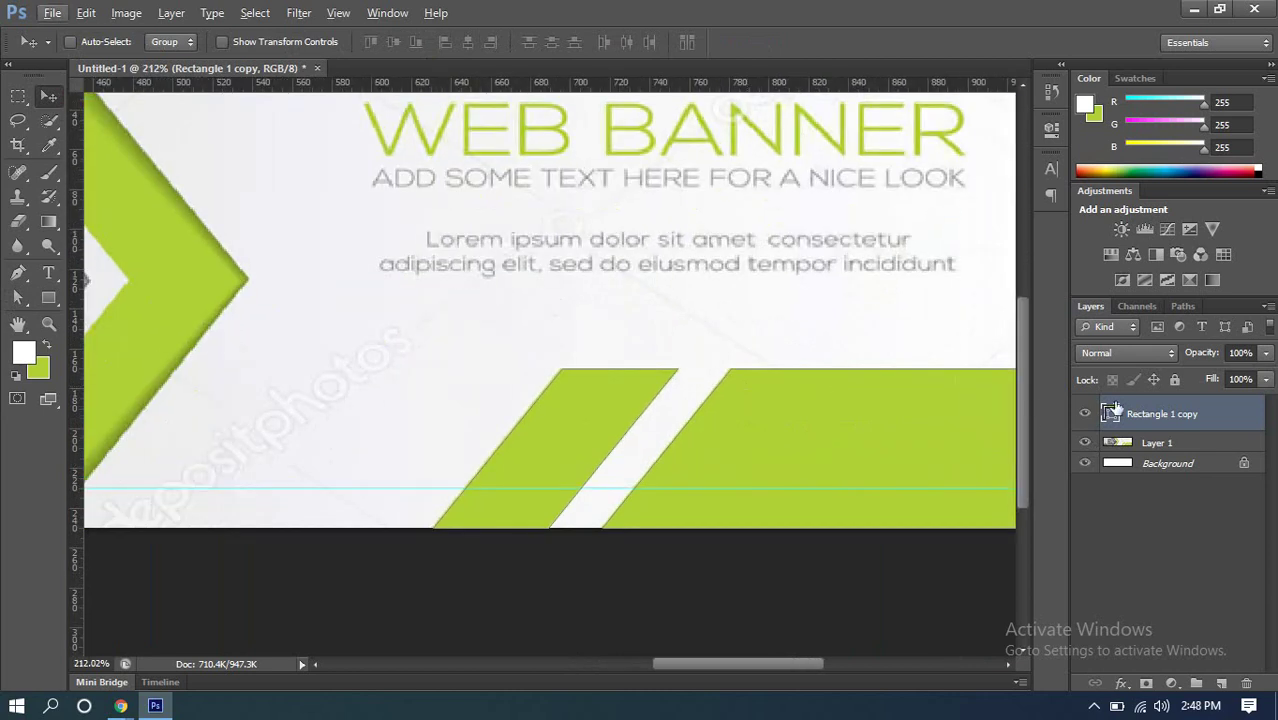
{"action": "left_click", "coordinate": [1085, 443]}
{"action": "left_click", "coordinate": [1085, 443]}
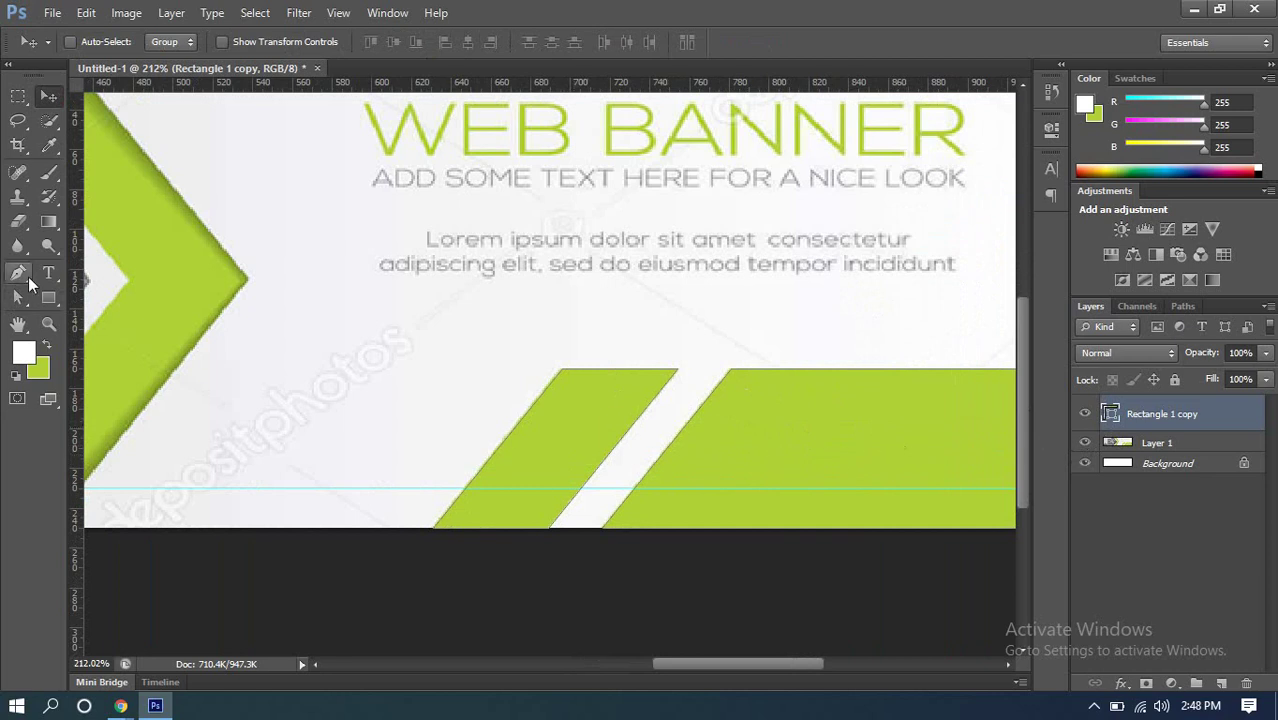
Step: Try moving the slanted strip away from the panel with the Path Selection tool, and undo the move
{"action": "left_click", "coordinate": [17, 297]}
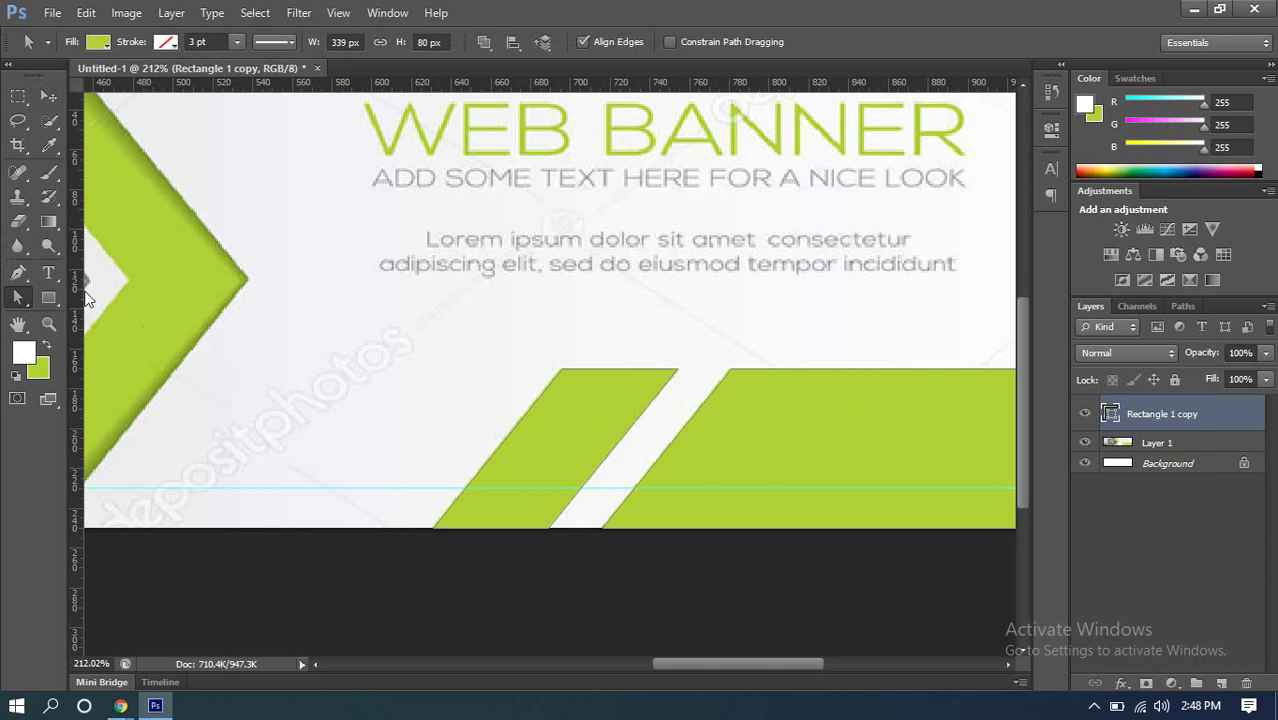
{"action": "left_click", "coordinate": [625, 417]}
{"action": "right_click", "coordinate": [17, 298]}
{"action": "left_click", "coordinate": [92, 311]}
{"action": "left_click_drag", "start_coordinate": [560, 452], "coordinate": [308, 428]}
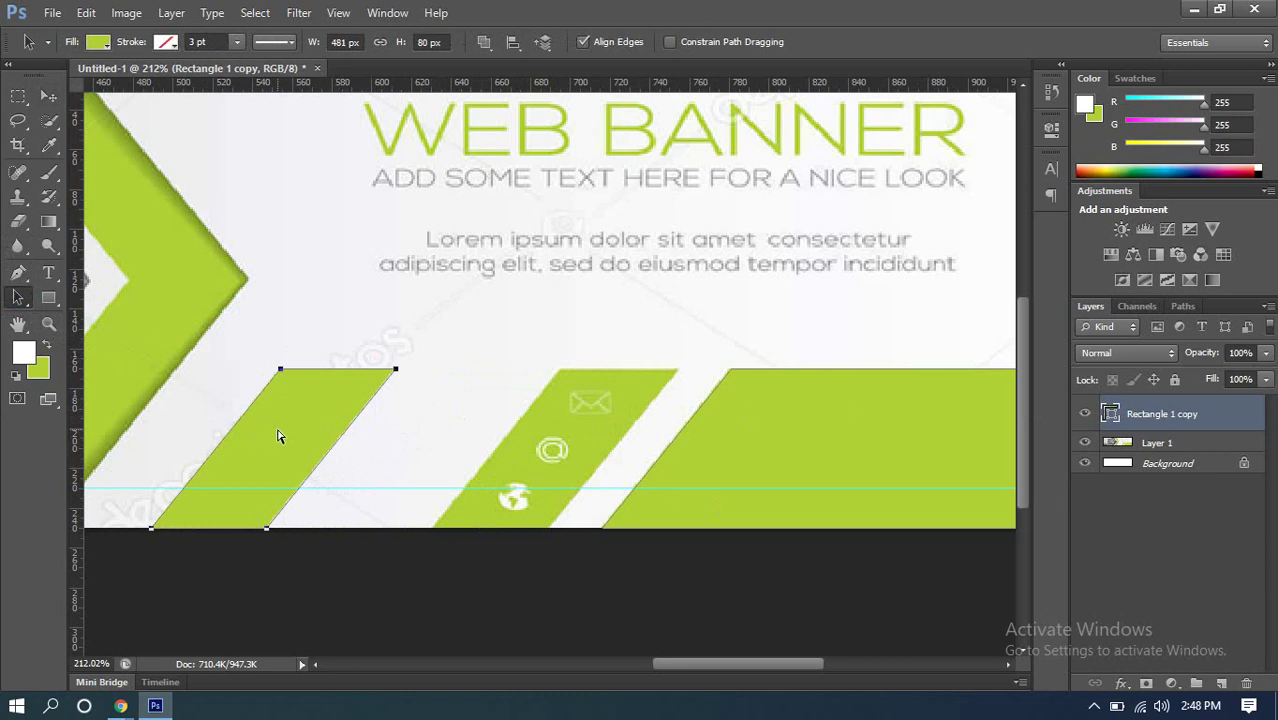
{"action": "key", "text": "ctrl+z"}
{"action": "key", "text": "ctrl+alt+z"}
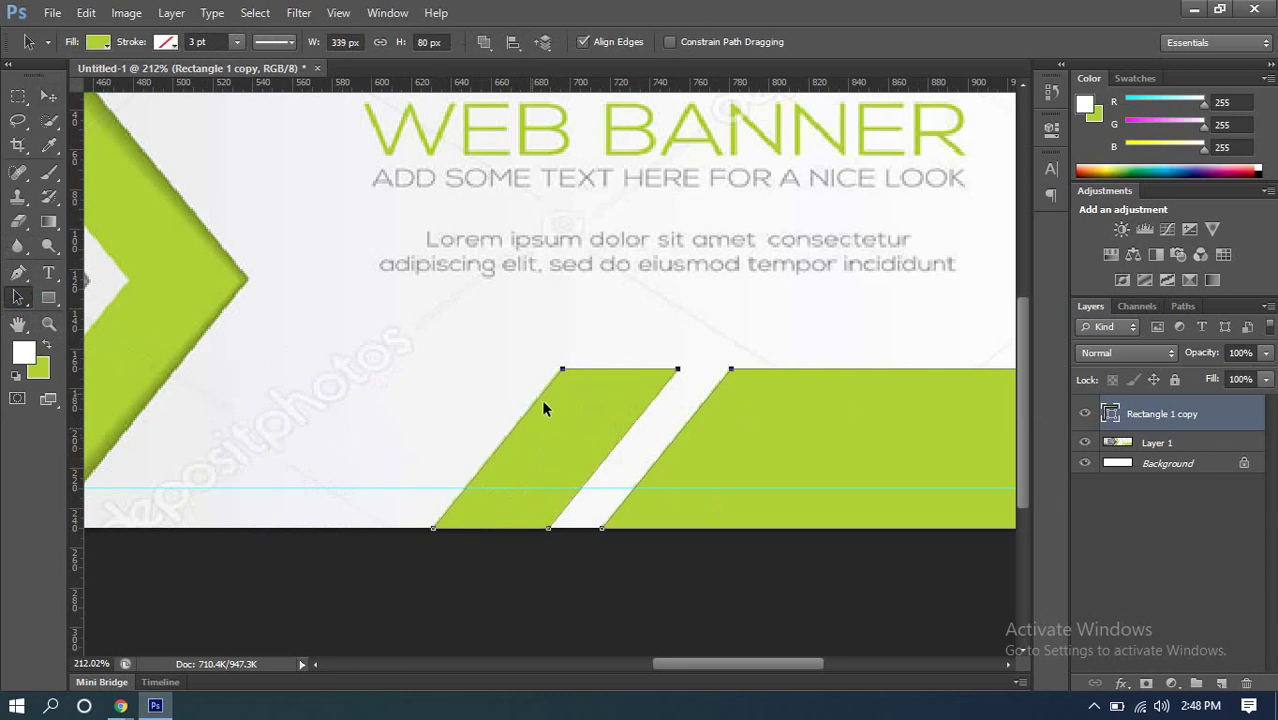
{"action": "left_click", "coordinate": [444, 377]}
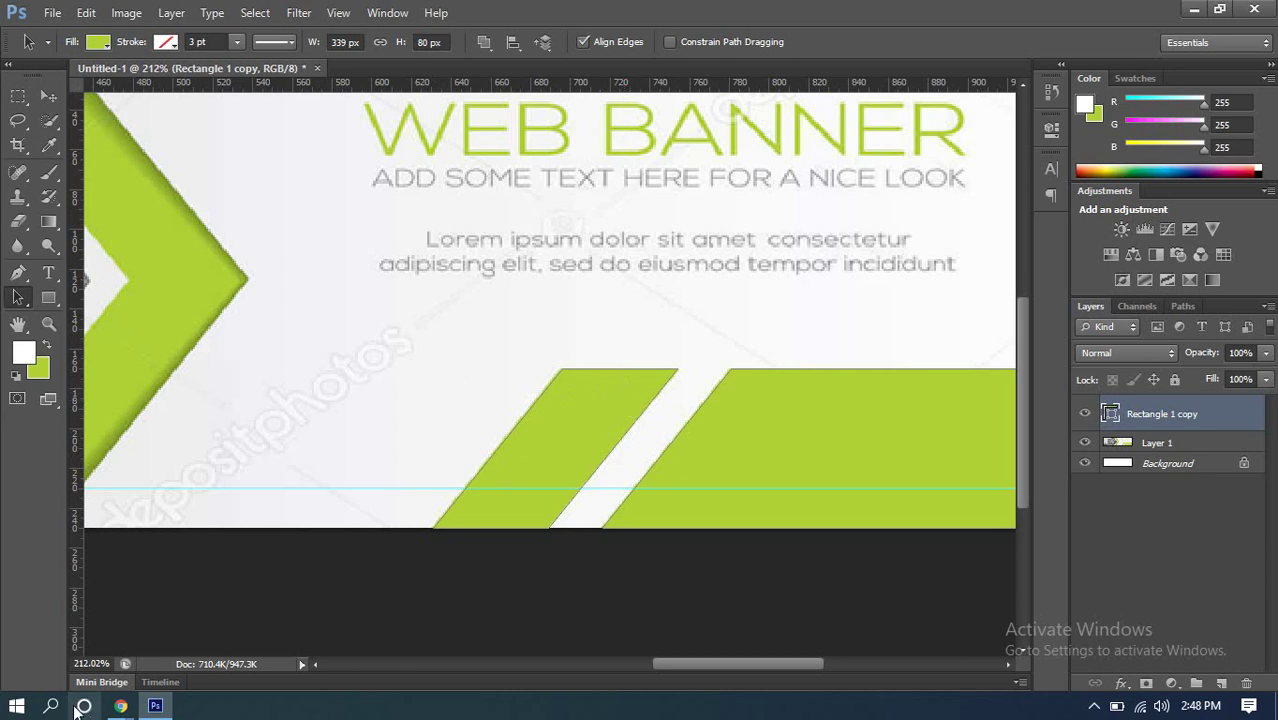
Step: Switch to the Google Meet call in Chrome to view the shared banner design examples, and return to Photoshop
{"action": "left_click", "coordinate": [120, 706]}
{"action": "left_click", "coordinate": [128, 624]}
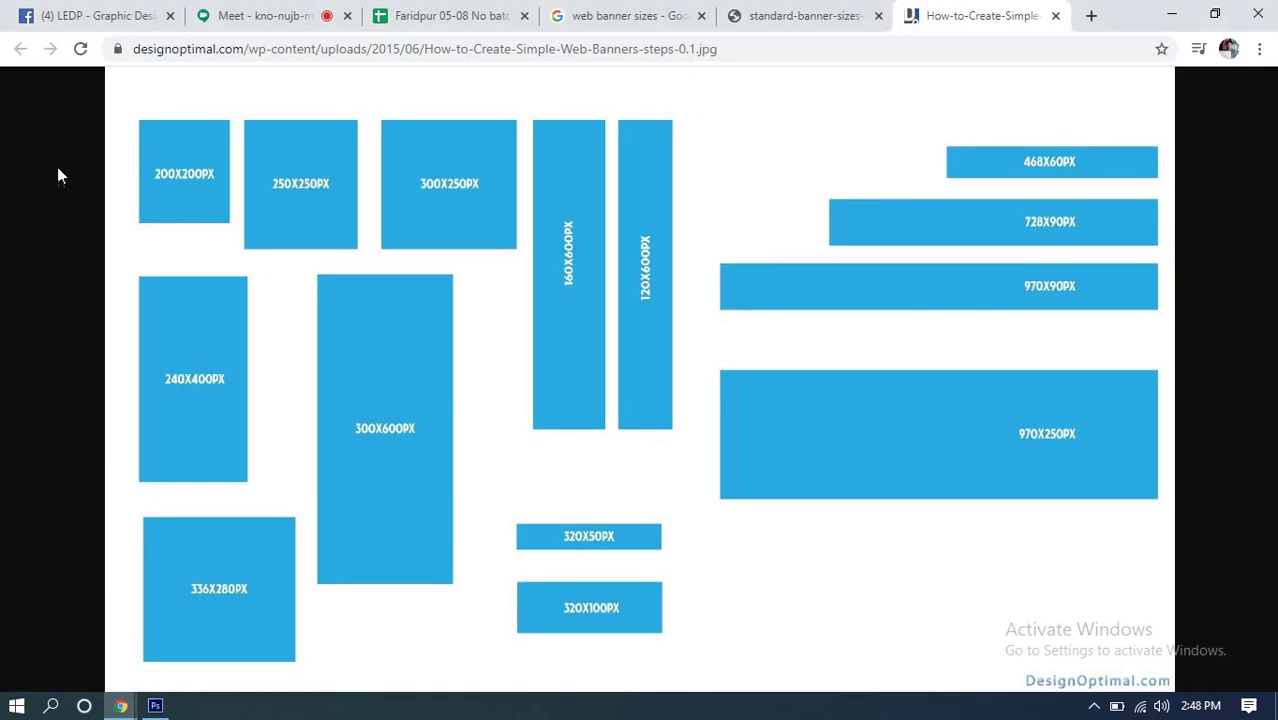
{"action": "left_click", "coordinate": [216, 16]}
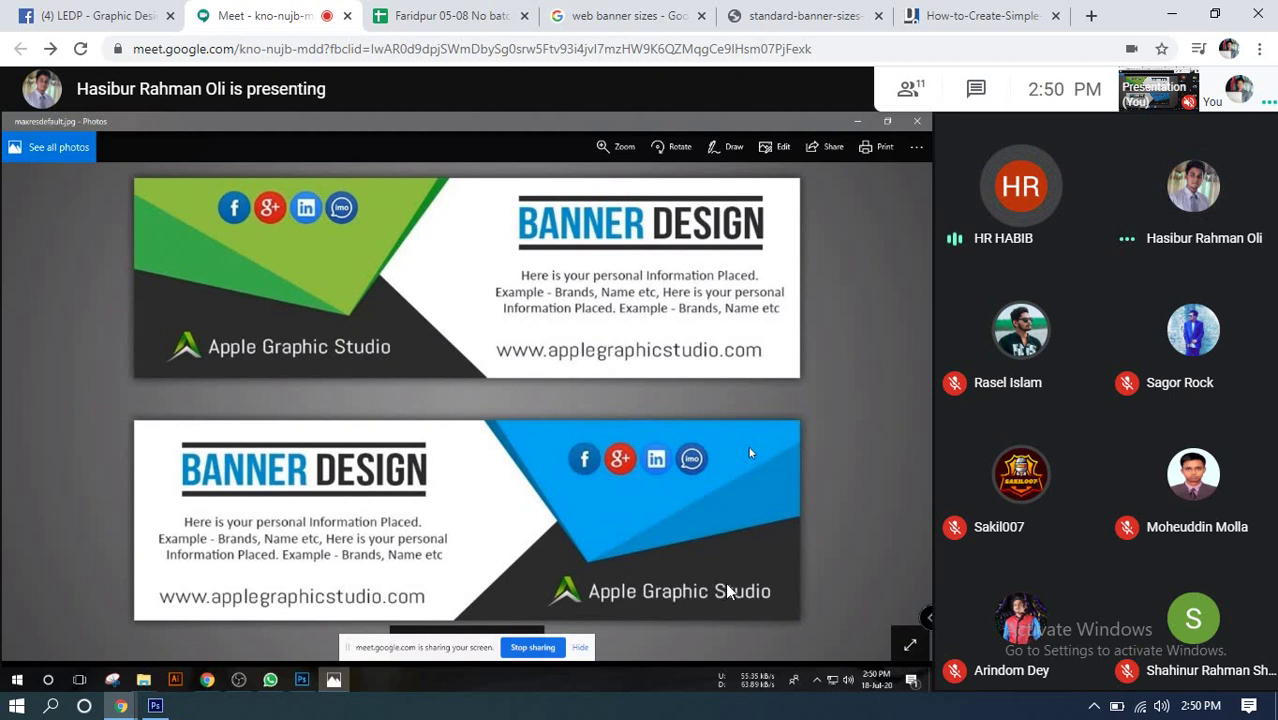
{"action": "left_click", "coordinate": [155, 706]}
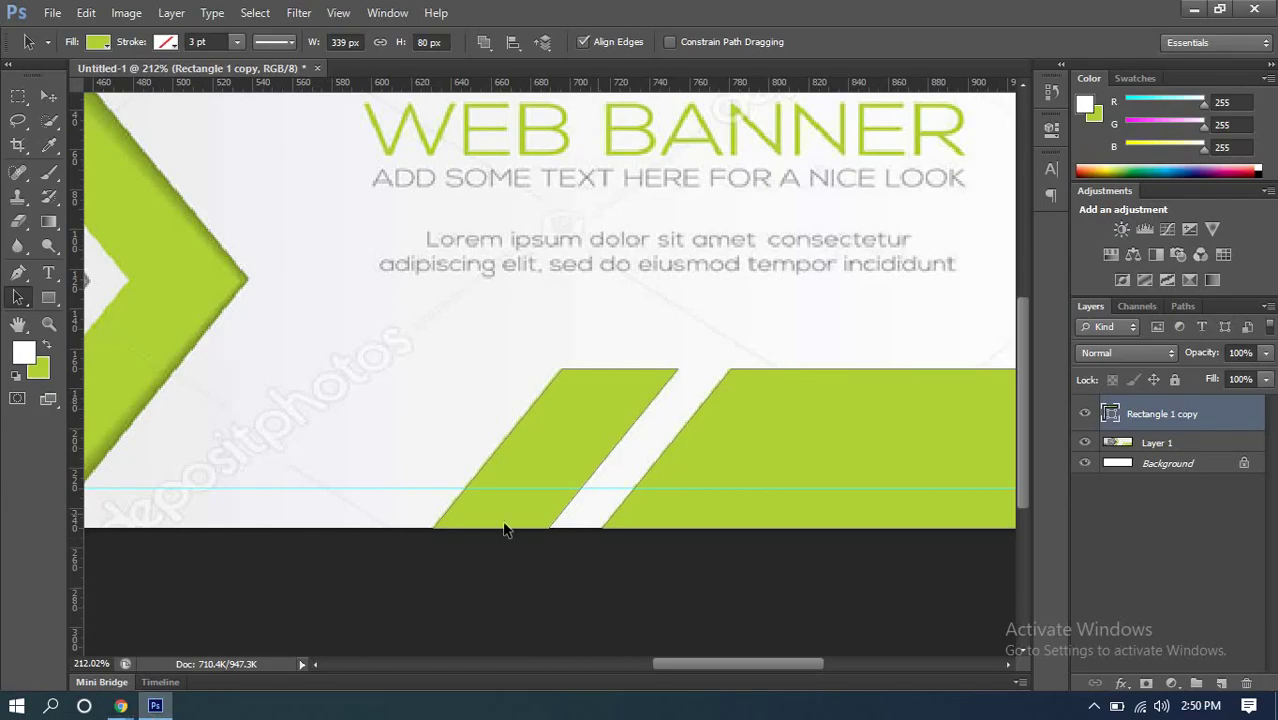
Step: Flip the slanted green shape horizontally and move it up over the banner text, centred at about X 696.5 px, Y 104 px
{"action": "left_click", "coordinate": [48, 96]}
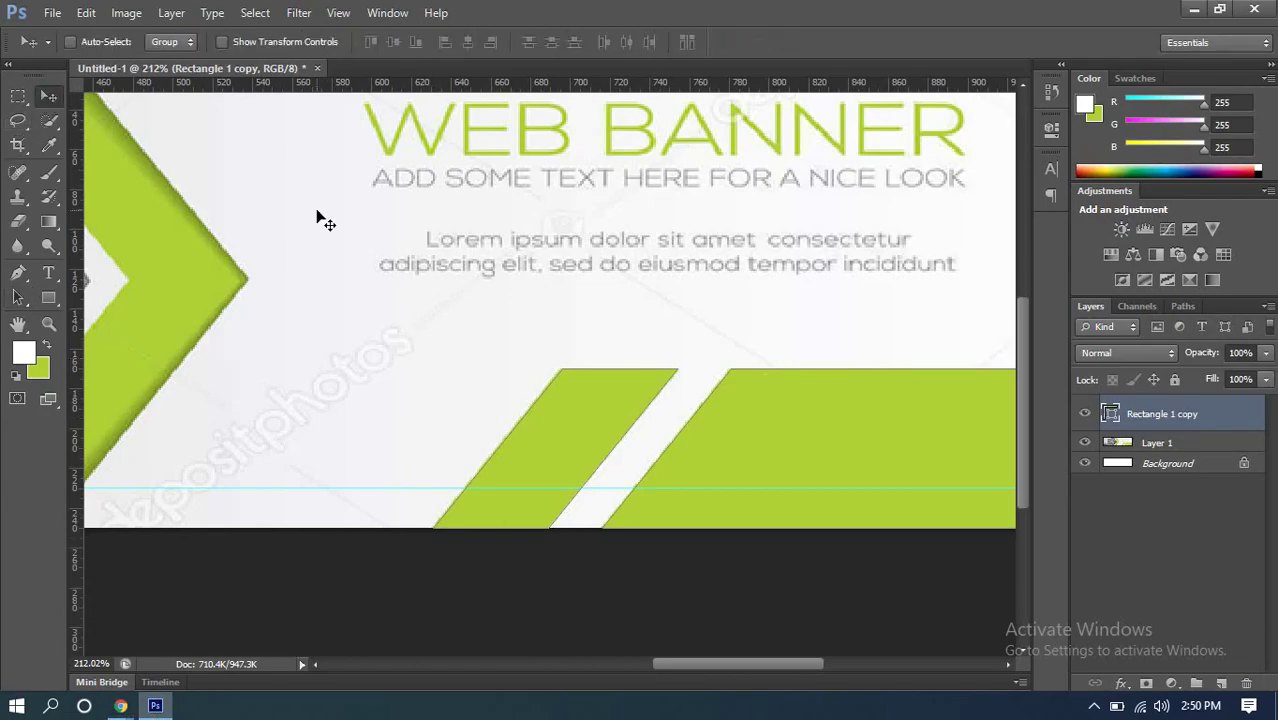
{"action": "scroll", "coordinate": [770, 365], "scroll_direction": "down", "scroll_amount": 3}
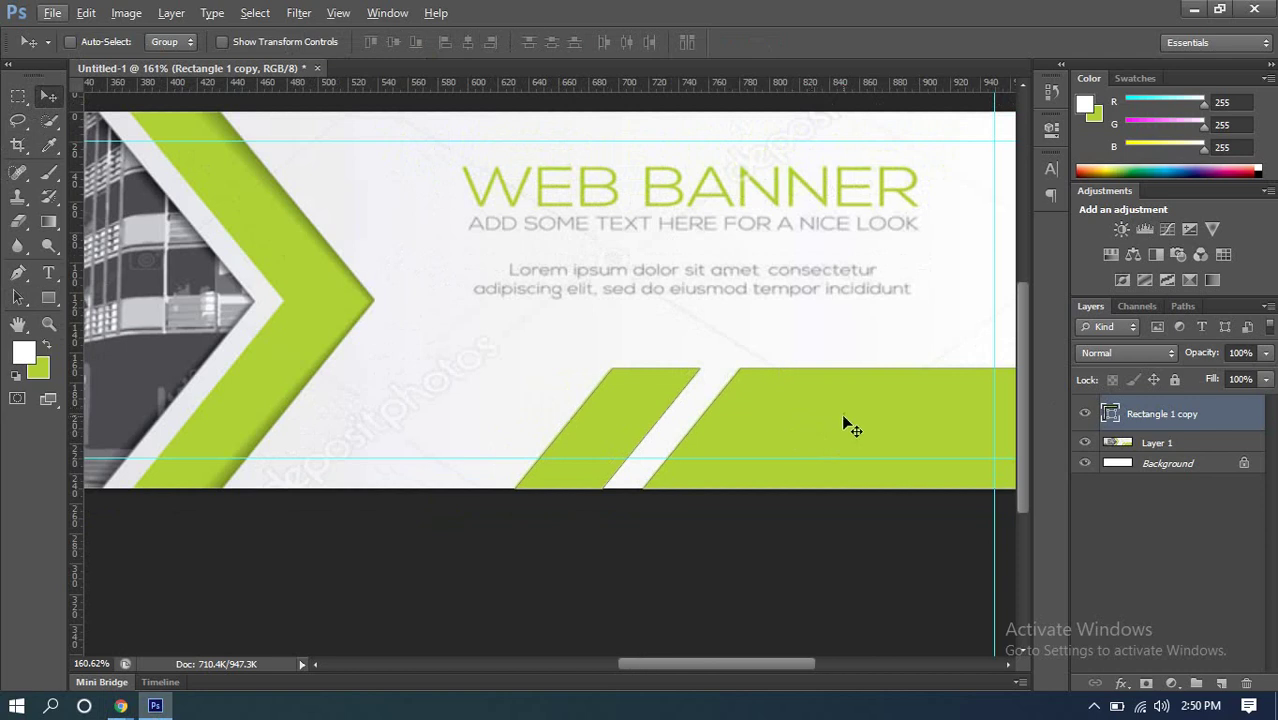
{"action": "key", "text": "ctrl+t"}
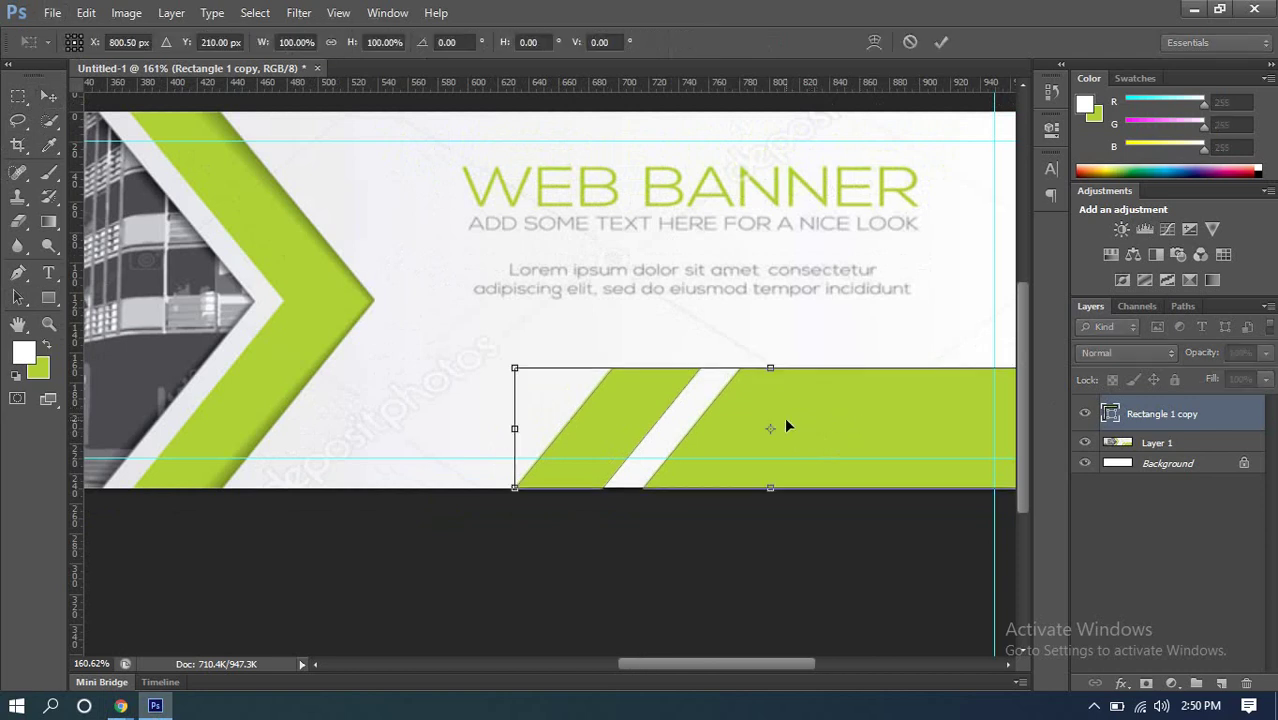
{"action": "right_click", "coordinate": [786, 428]}
{"action": "left_click", "coordinate": [822, 388]}
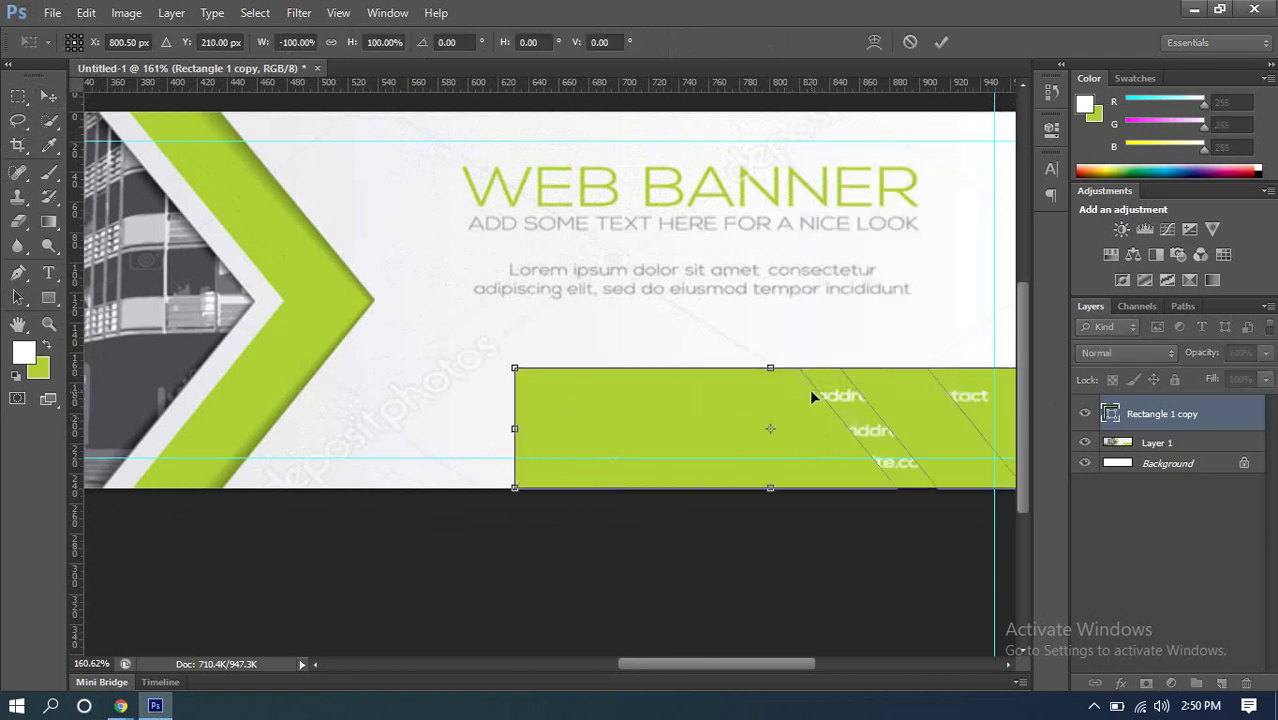
{"action": "scroll", "coordinate": [781, 409], "scroll_direction": "down", "scroll_amount": 3}
{"action": "left_click_drag", "start_coordinate": [779, 405], "coordinate": [670, 296]}
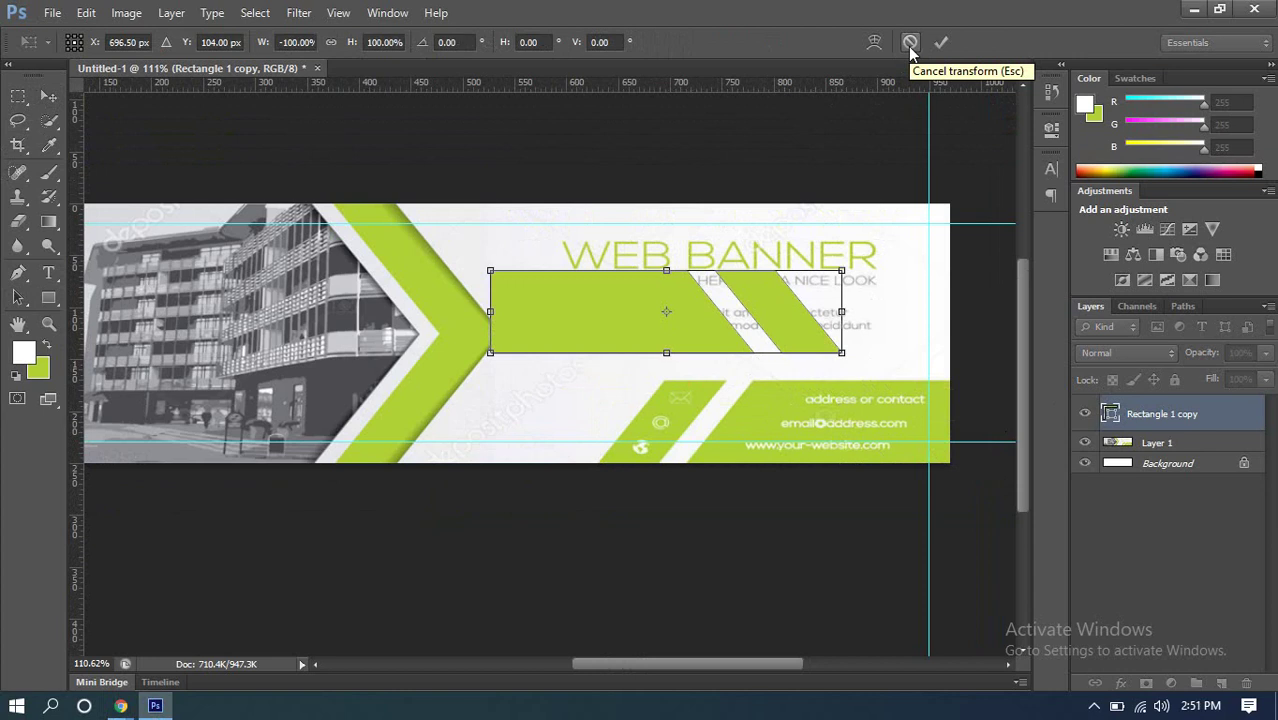
{"action": "left_click", "coordinate": [941, 42]}
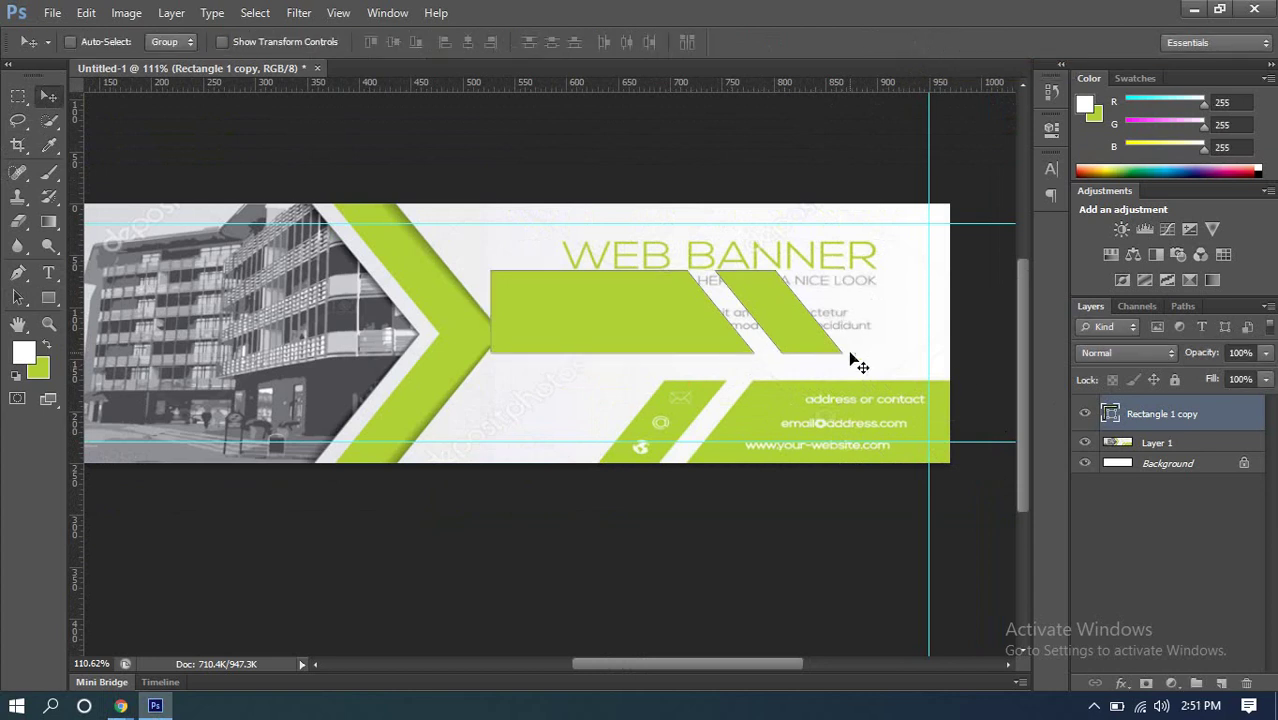
Step: Try flipping the green shape horizontally a second time, and cancel the transform
{"action": "key", "text": "ctrl+t"}
{"action": "right_click", "coordinate": [678, 313]}
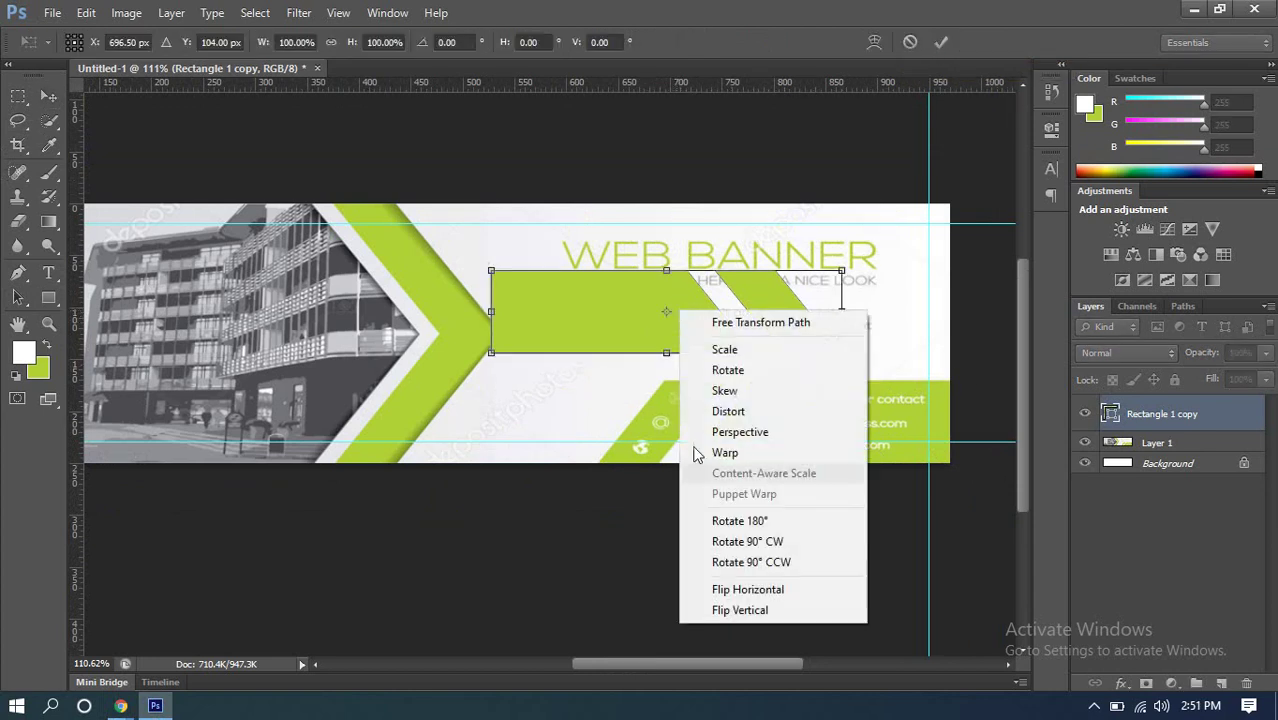
{"action": "left_click", "coordinate": [716, 591]}
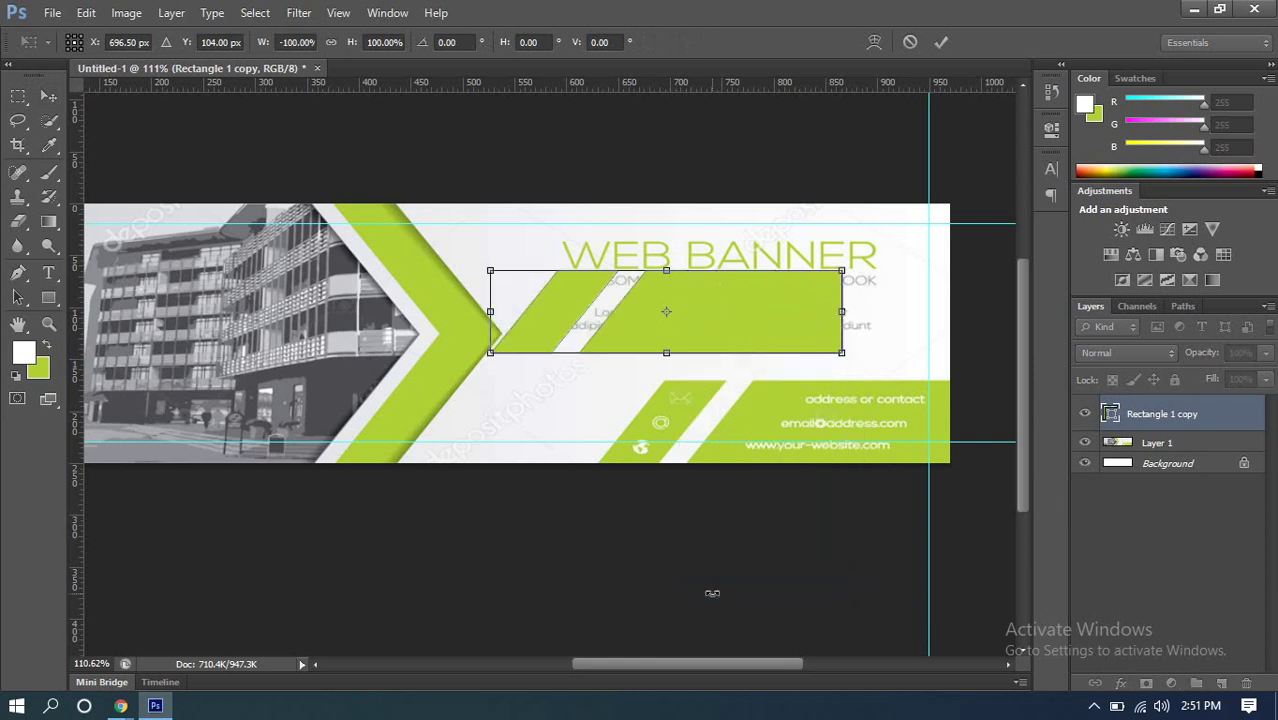
{"action": "left_click", "coordinate": [910, 42]}
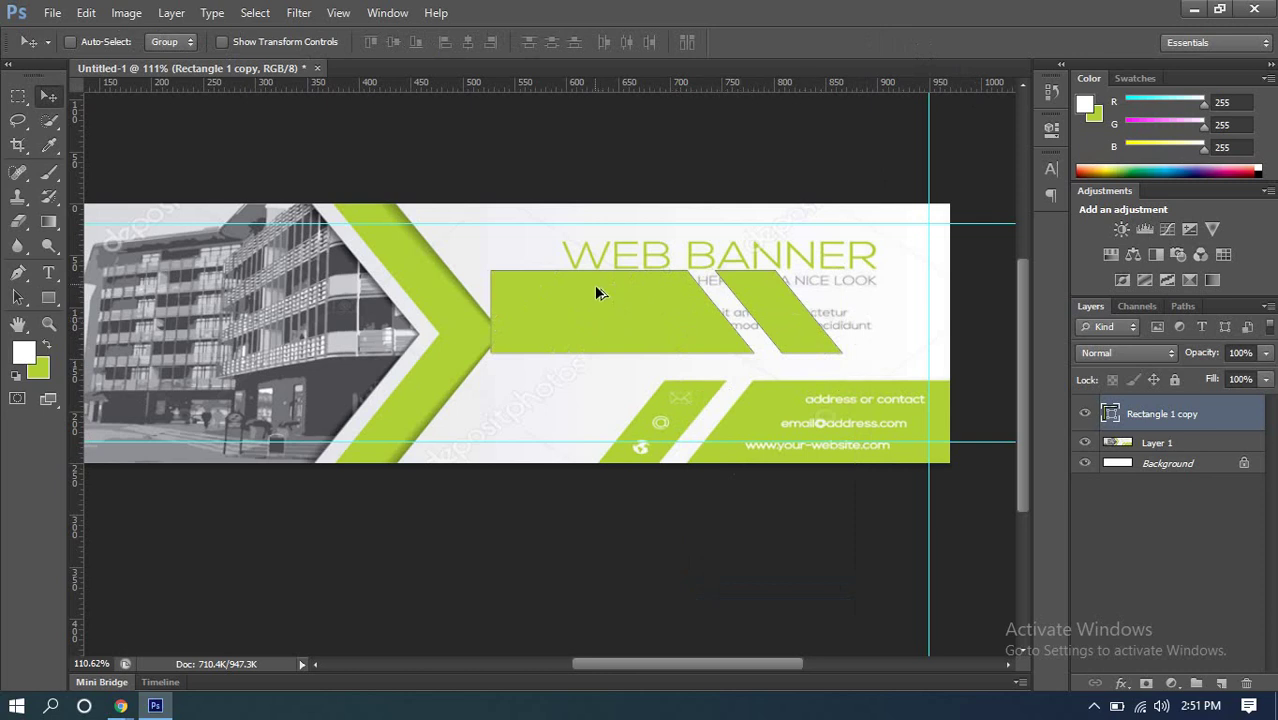
Step: Undo the green shape's flip and move, and deselect all layers
{"action": "key", "text": "ctrl+z"}
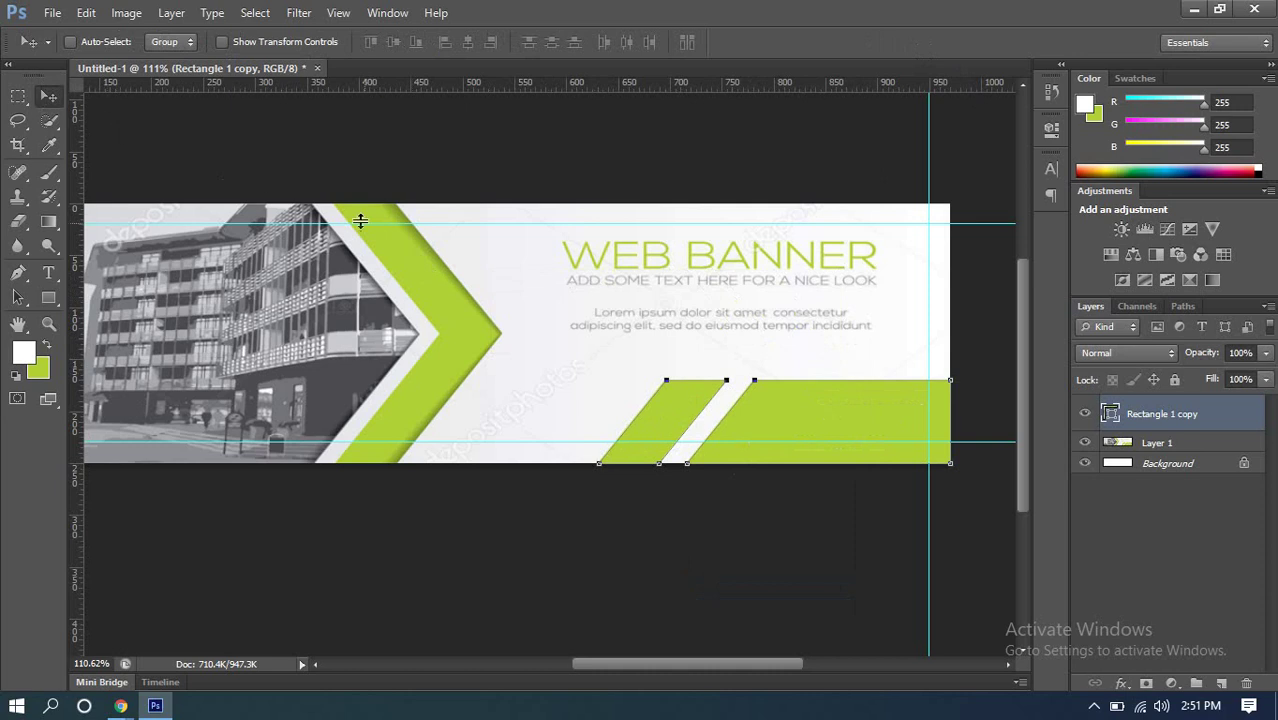
{"action": "left_click", "coordinate": [1118, 551]}
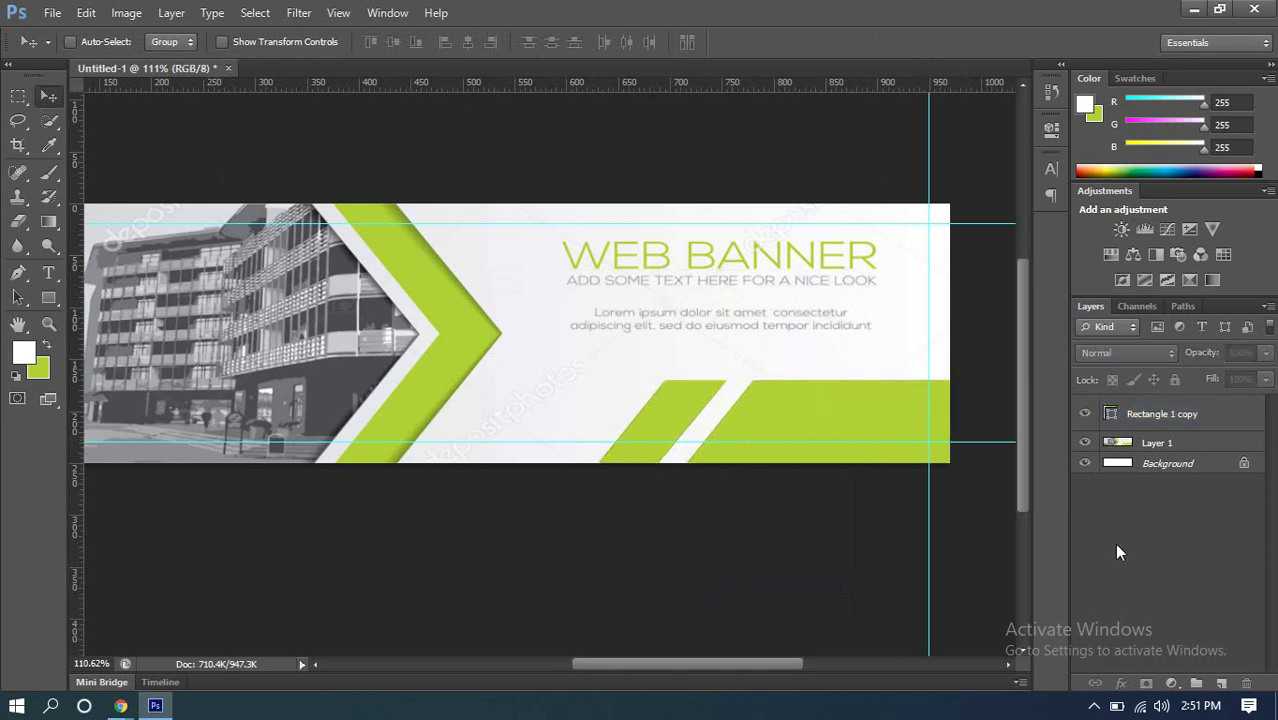
{"action": "left_click", "coordinate": [788, 413]}
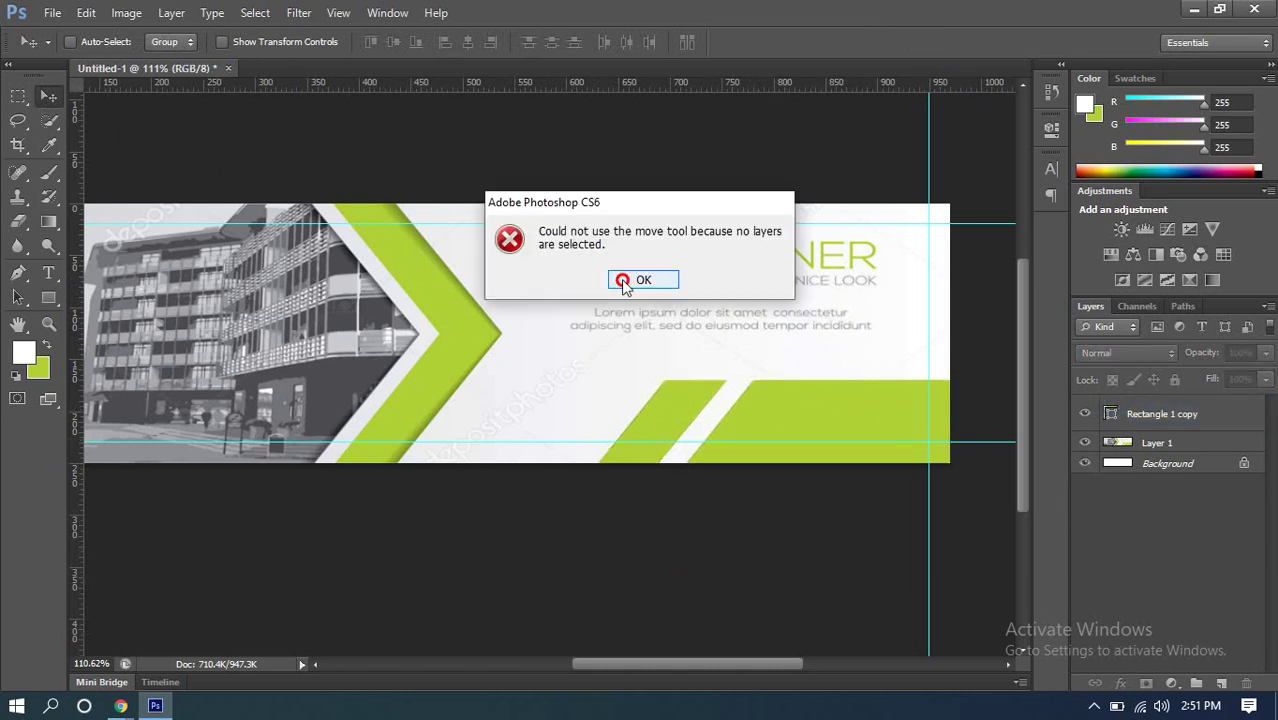
{"action": "left_click", "coordinate": [632, 279]}
Step: Switch to the Google Meet call in Chrome and stop the paused screen sharing
{"action": "mouse_move", "coordinate": [120, 706]}
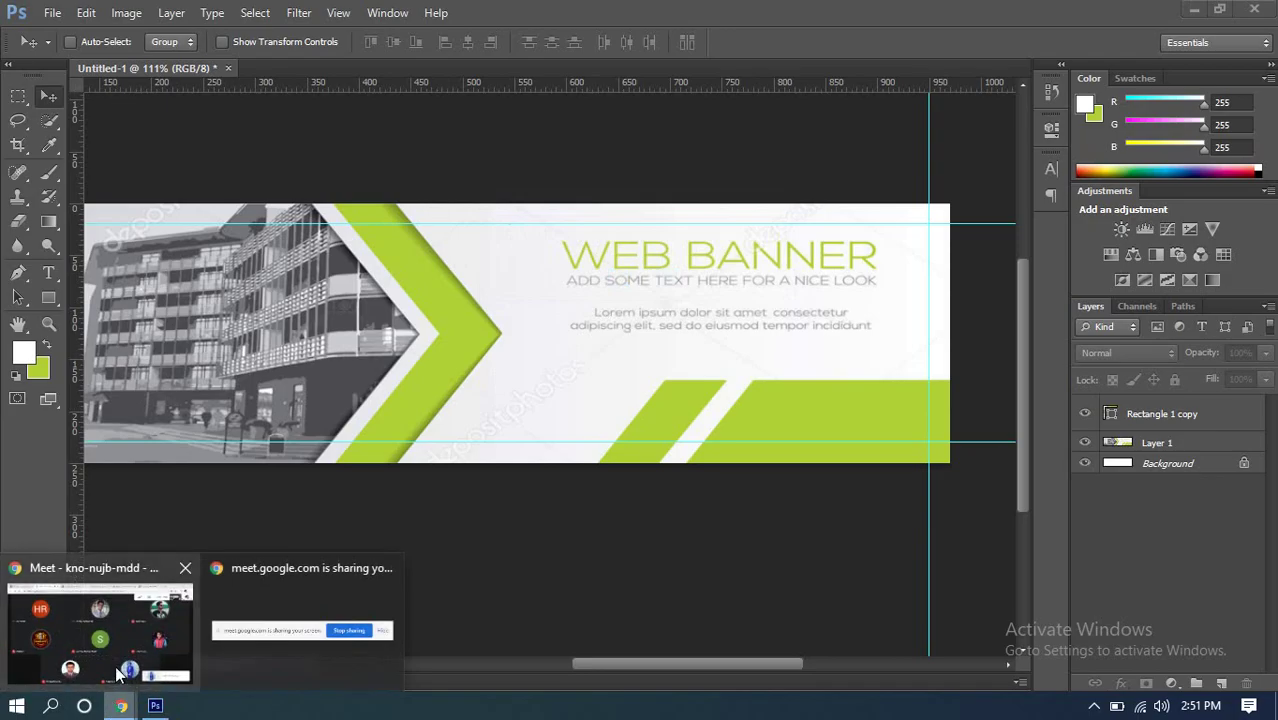
{"action": "left_click", "coordinate": [118, 673]}
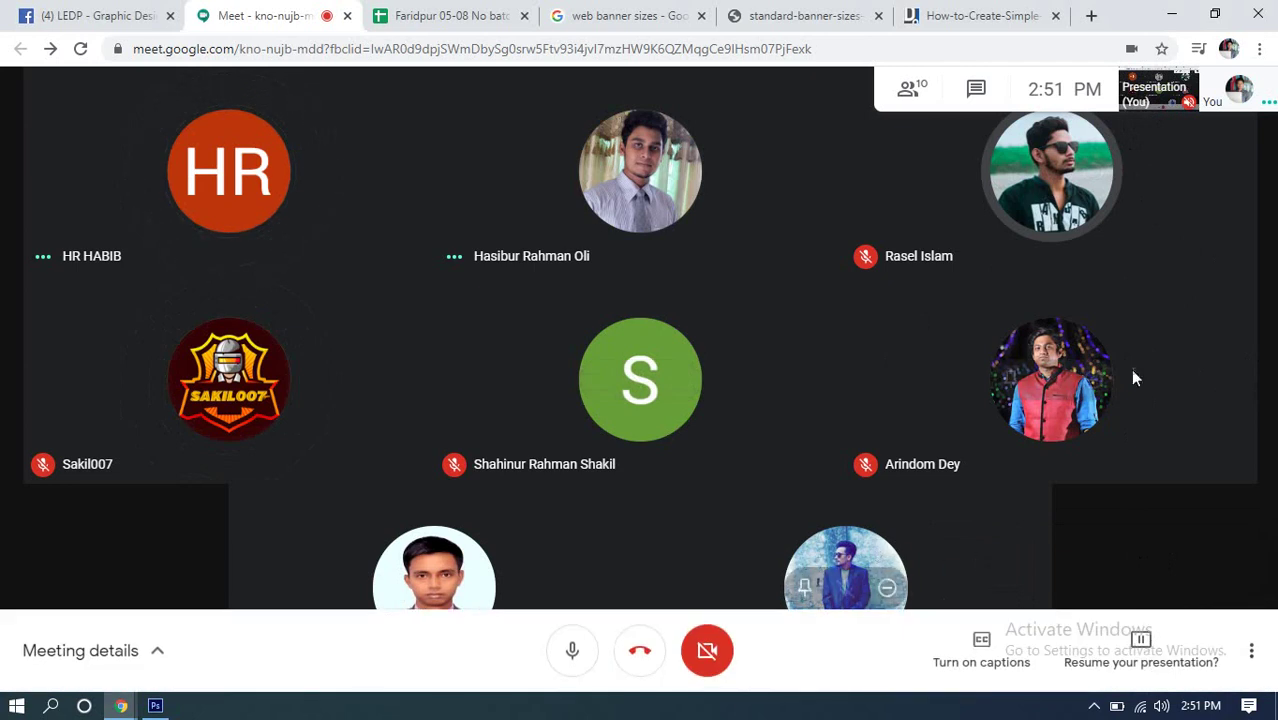
{"action": "left_click", "coordinate": [1160, 662]}
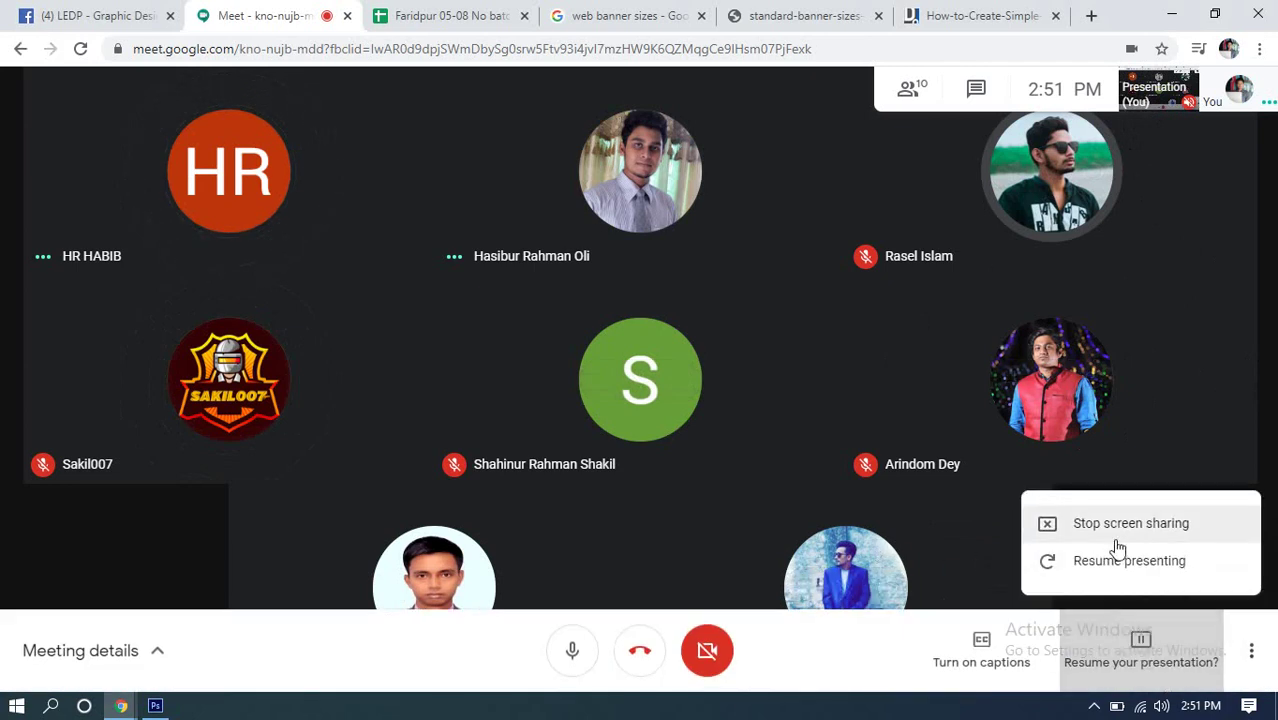
{"action": "left_click", "coordinate": [1102, 532]}
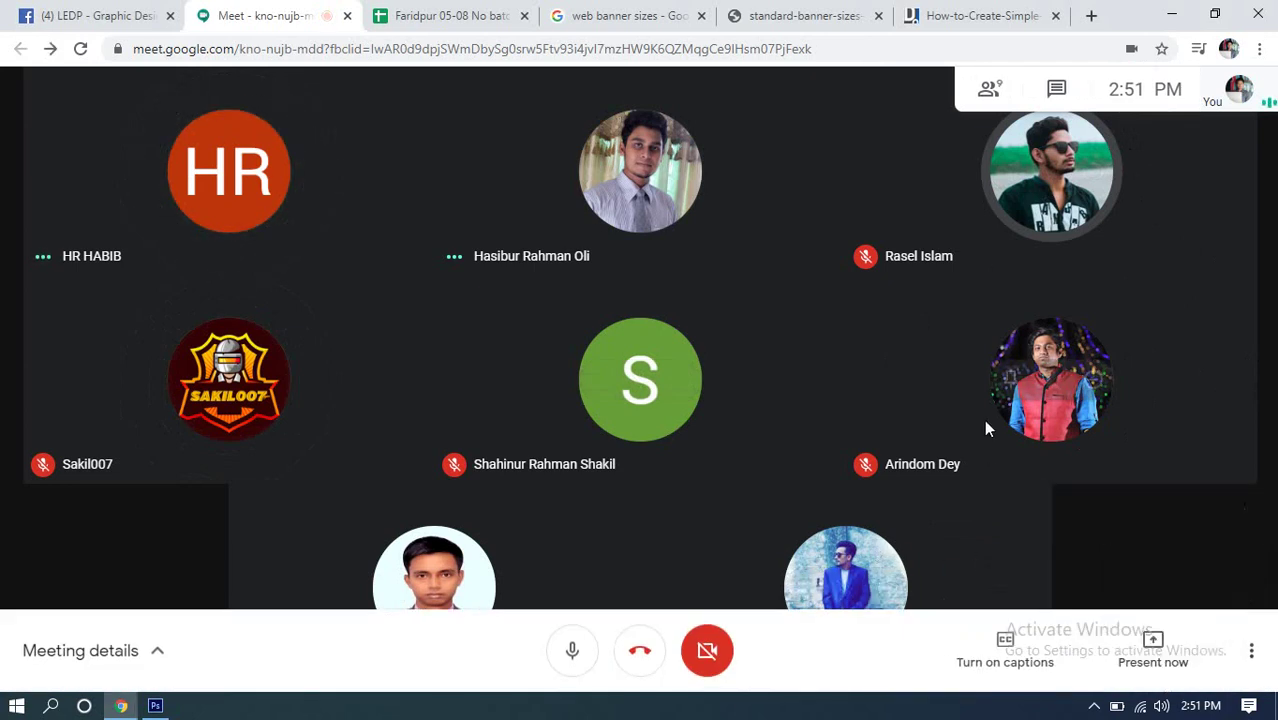
Step: Start presenting the entire screen in the Meet call
{"action": "left_click", "coordinate": [1163, 643]}
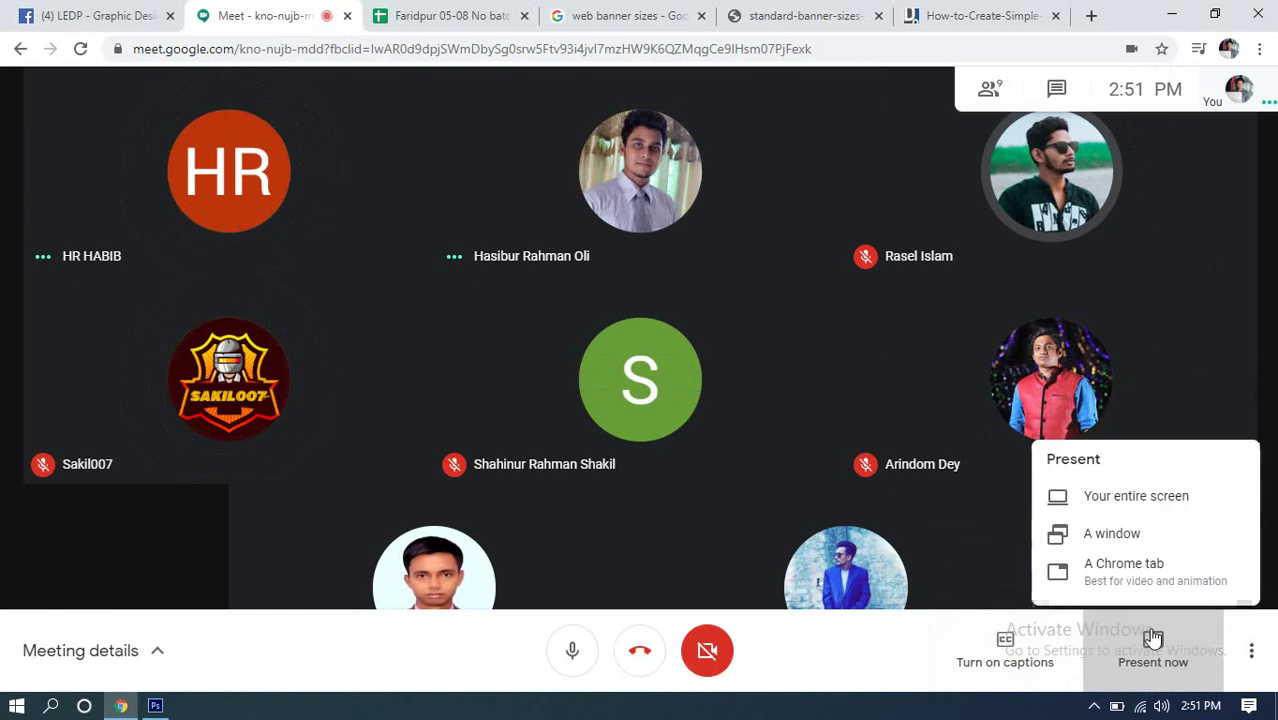
{"action": "left_click", "coordinate": [1093, 497]}
{"action": "left_click", "coordinate": [590, 290]}
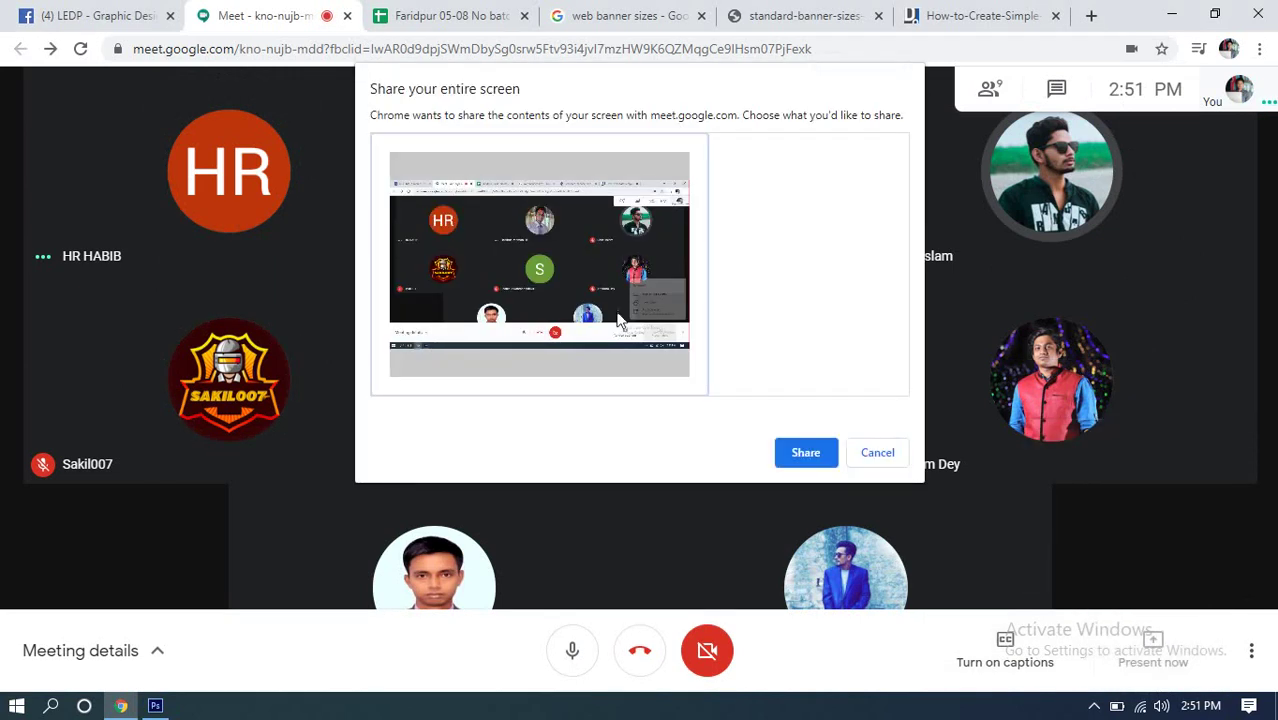
{"action": "left_click", "coordinate": [795, 452]}
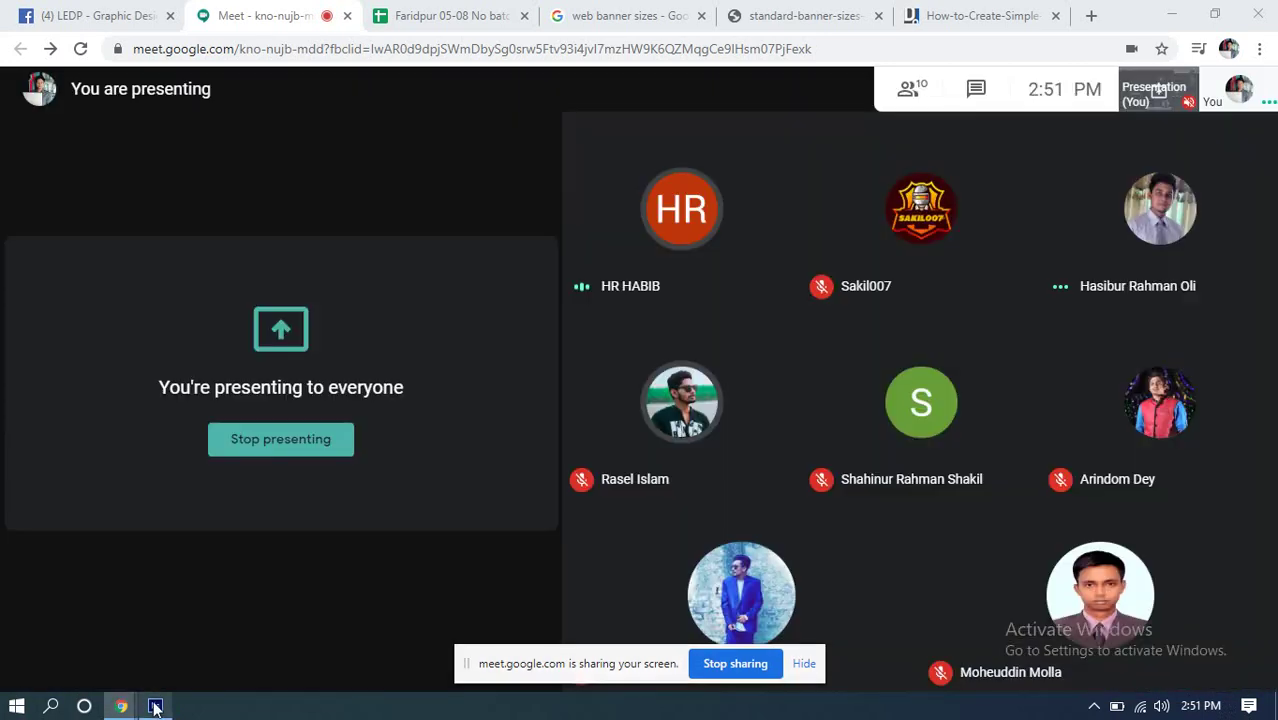
Step: Switch to the Untitled-1 banner document in Photoshop
{"action": "mouse_move", "coordinate": [155, 705]}
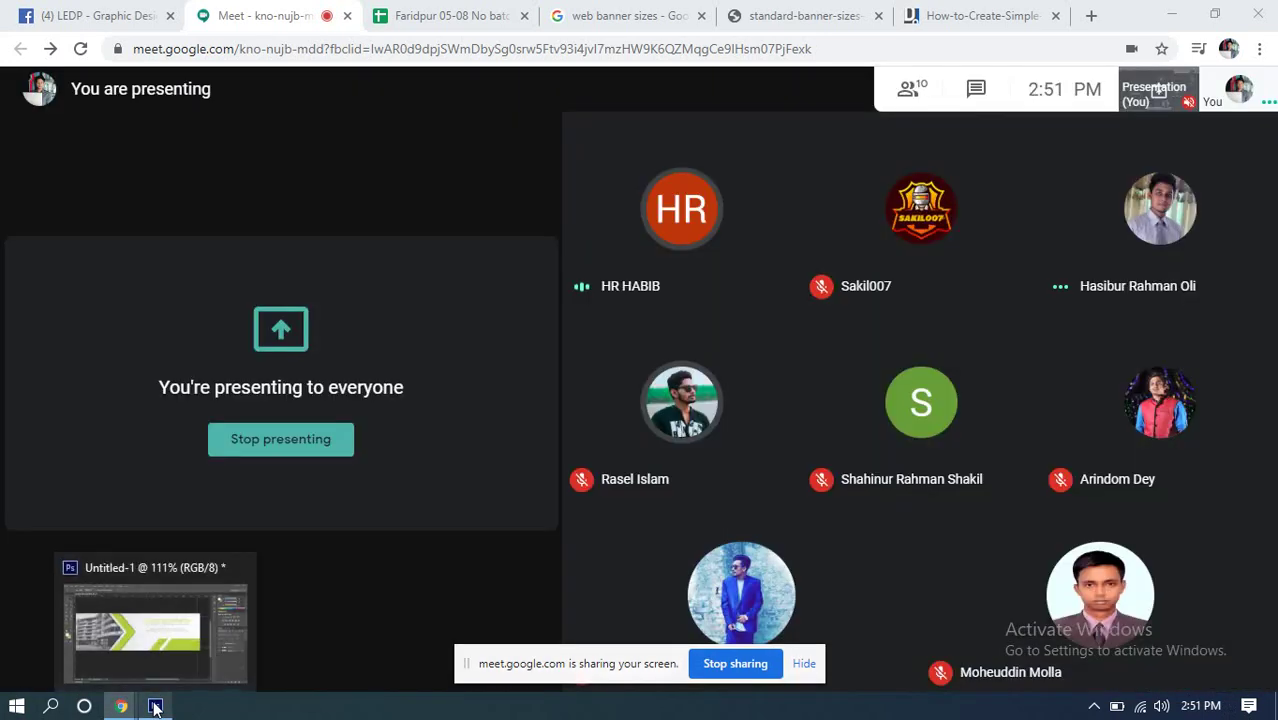
{"action": "left_click", "coordinate": [195, 628]}
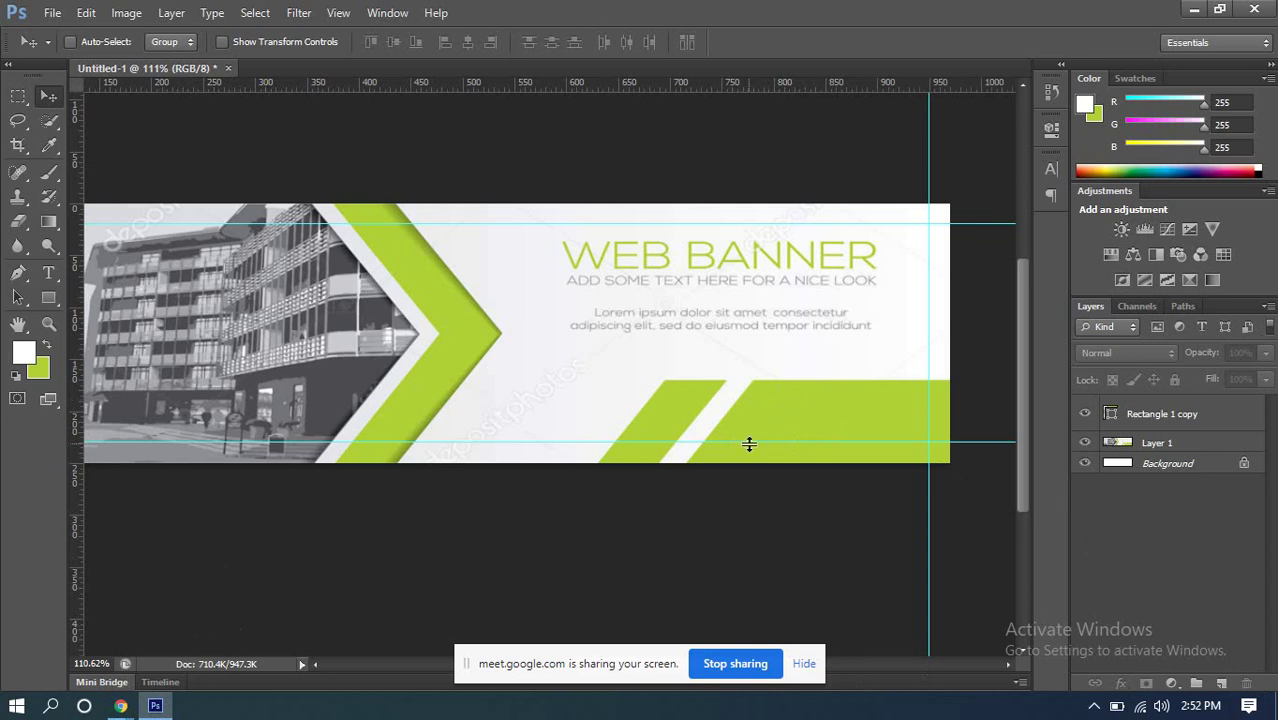
Step: Try moving the green Rectangle 1 copy shape up over the heading text, and undo the move
{"action": "left_click", "coordinate": [780, 400]}
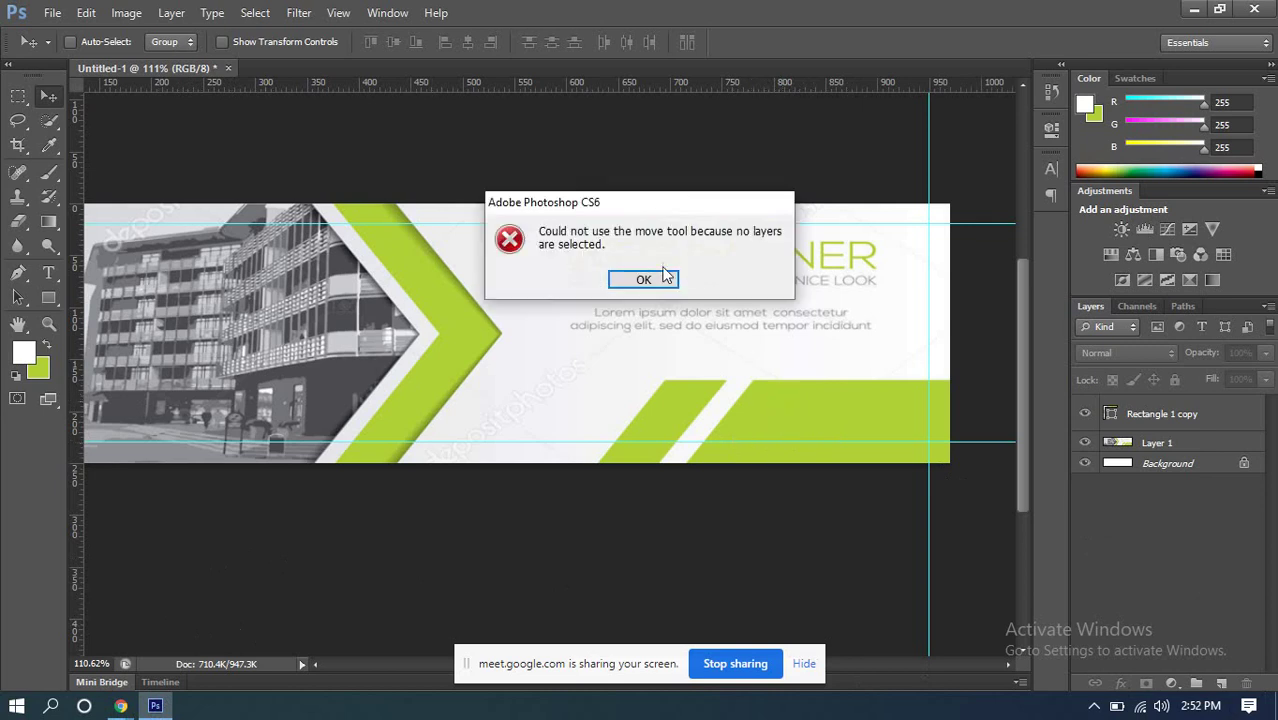
{"action": "left_click", "coordinate": [664, 278]}
{"action": "left_click", "coordinate": [1162, 413]}
{"action": "left_click_drag", "start_coordinate": [866, 442], "coordinate": [745, 318]}
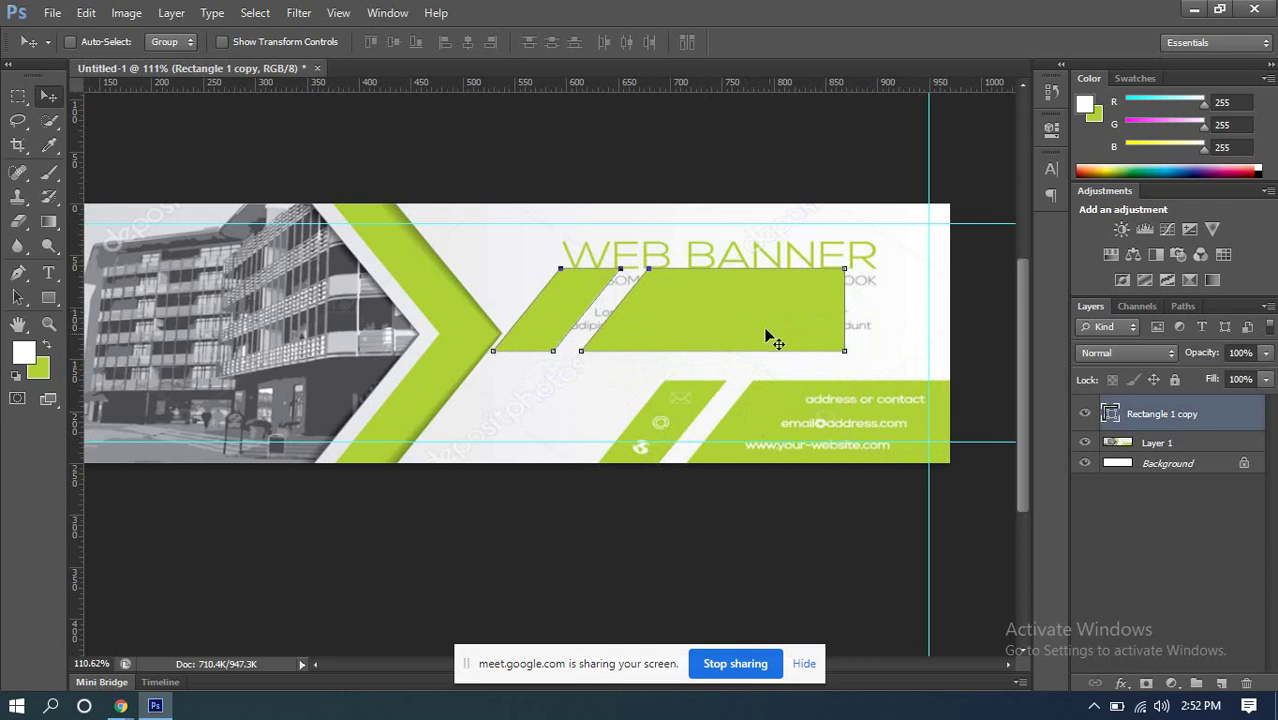
{"action": "key", "text": "ctrl+z"}
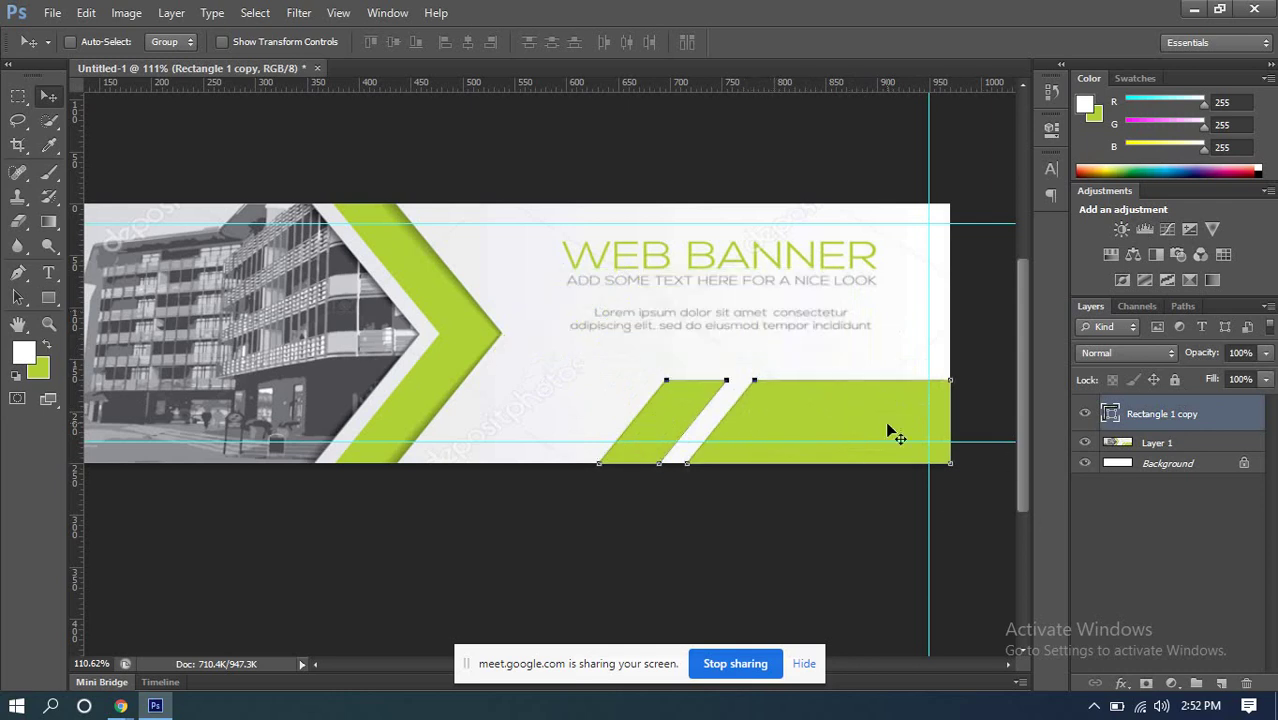
{"action": "left_click", "coordinate": [1188, 446]}
{"action": "left_click", "coordinate": [1178, 414]}
{"action": "left_click", "coordinate": [20, 303]}
{"action": "left_click", "coordinate": [70, 306]}
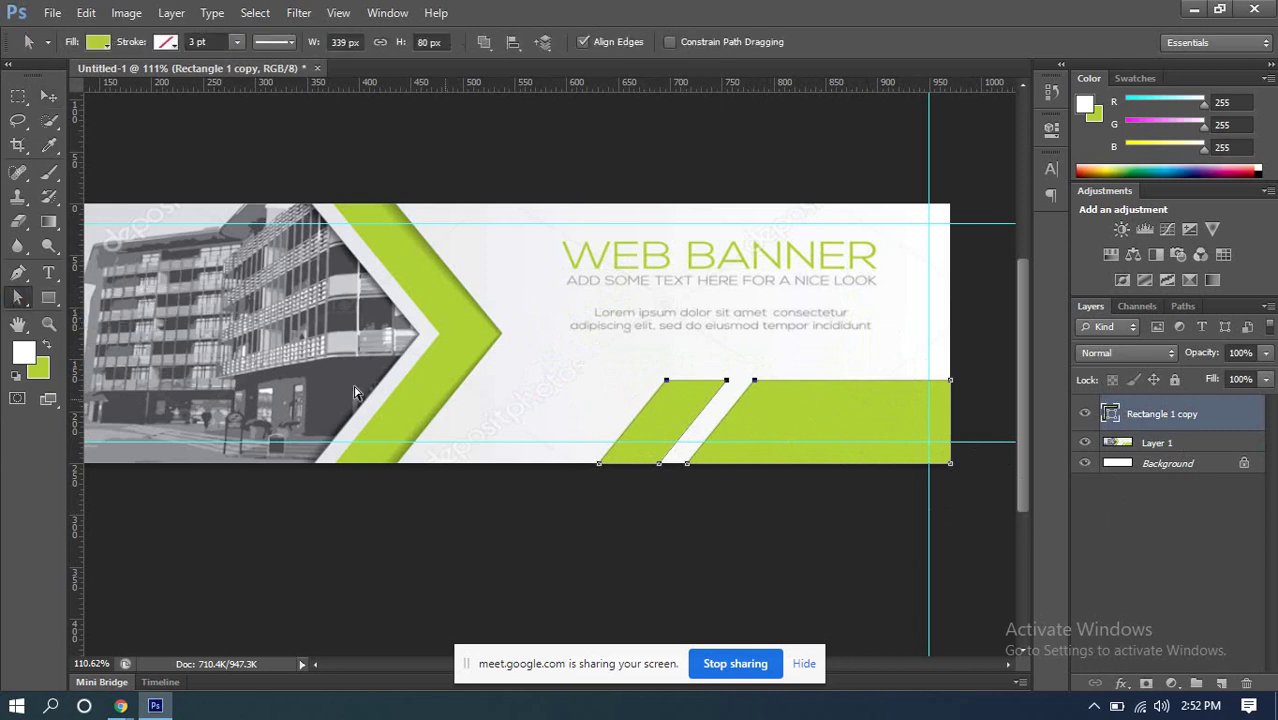
{"action": "left_click", "coordinate": [663, 436]}
{"action": "left_click", "coordinate": [46, 95]}
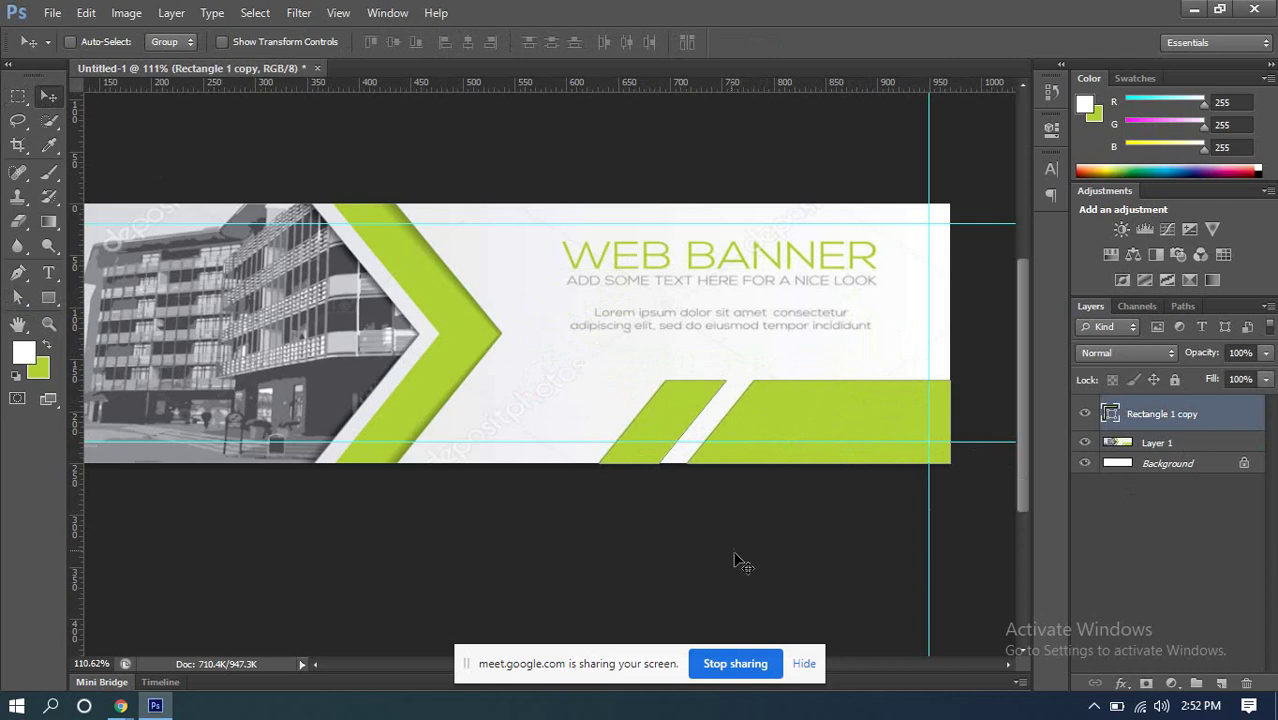
{"action": "scroll", "coordinate": [797, 453], "scroll_direction": "up", "scroll_amount": 2}
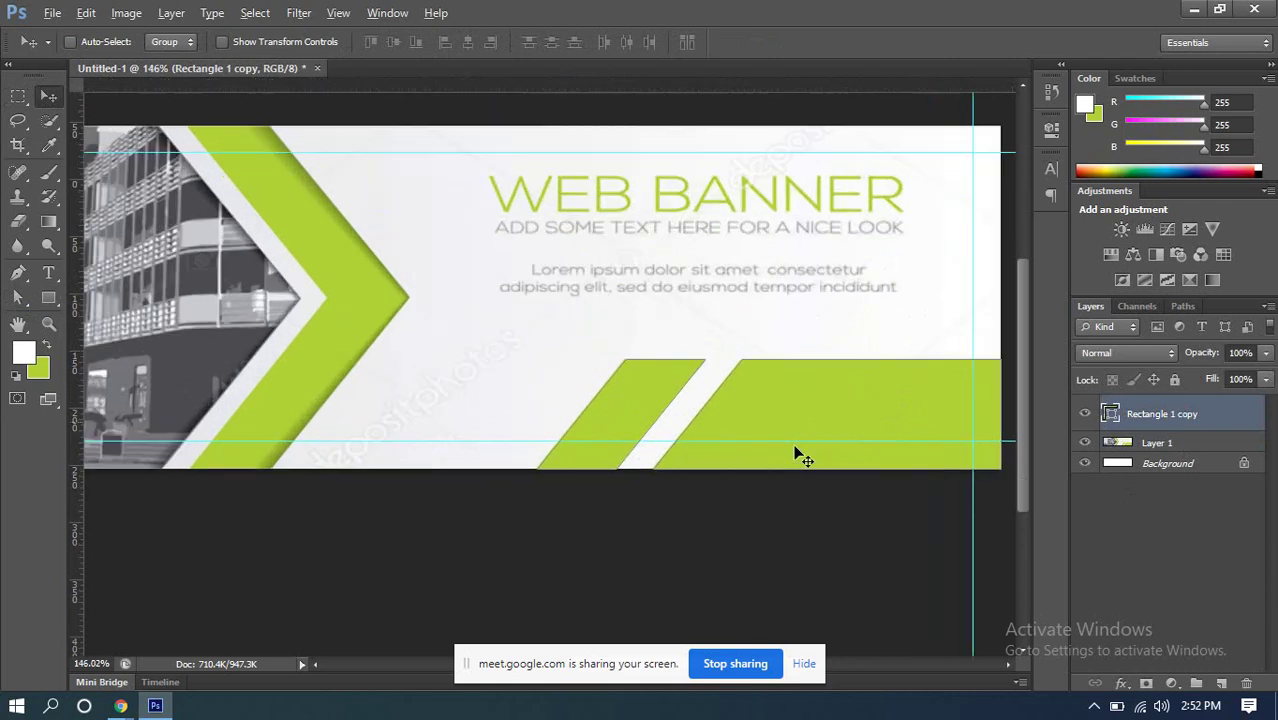
{"action": "scroll", "coordinate": [797, 453], "scroll_direction": "down", "scroll_amount": 3}
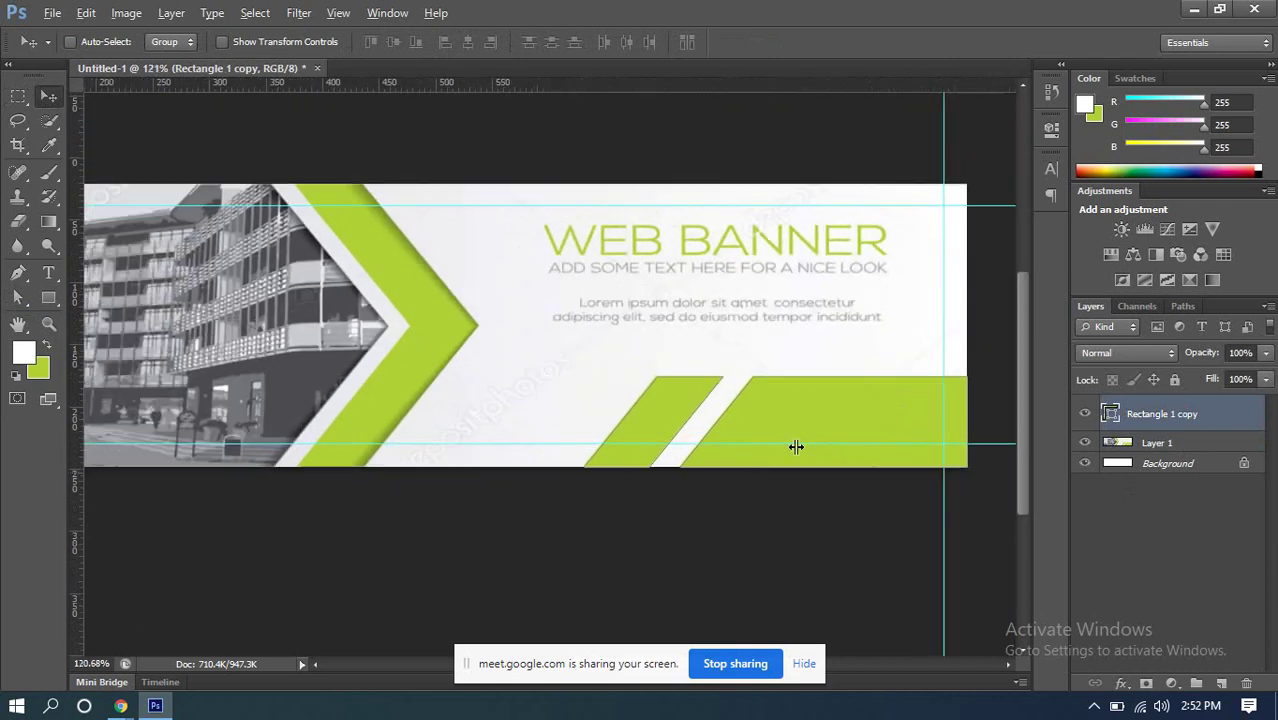
{"action": "scroll", "coordinate": [903, 425], "scroll_direction": "up", "scroll_amount": 2}
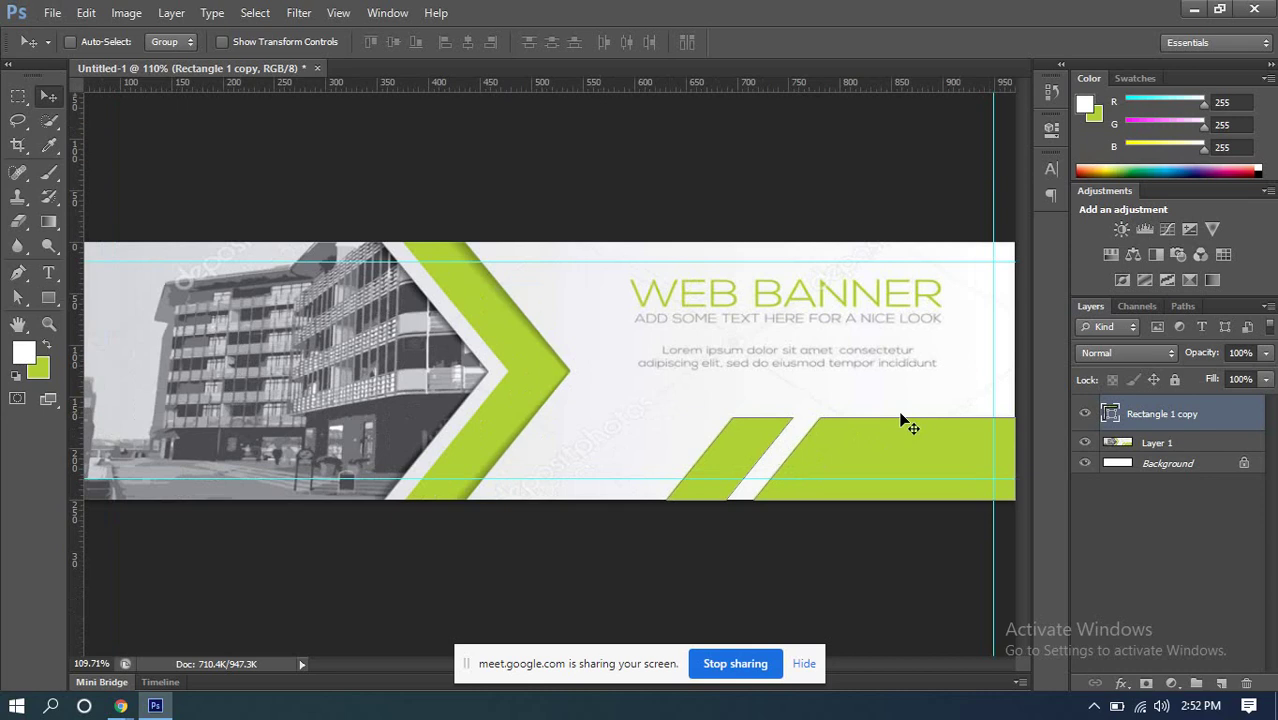
{"action": "scroll", "coordinate": [513, 299], "scroll_direction": "down", "scroll_amount": 2}
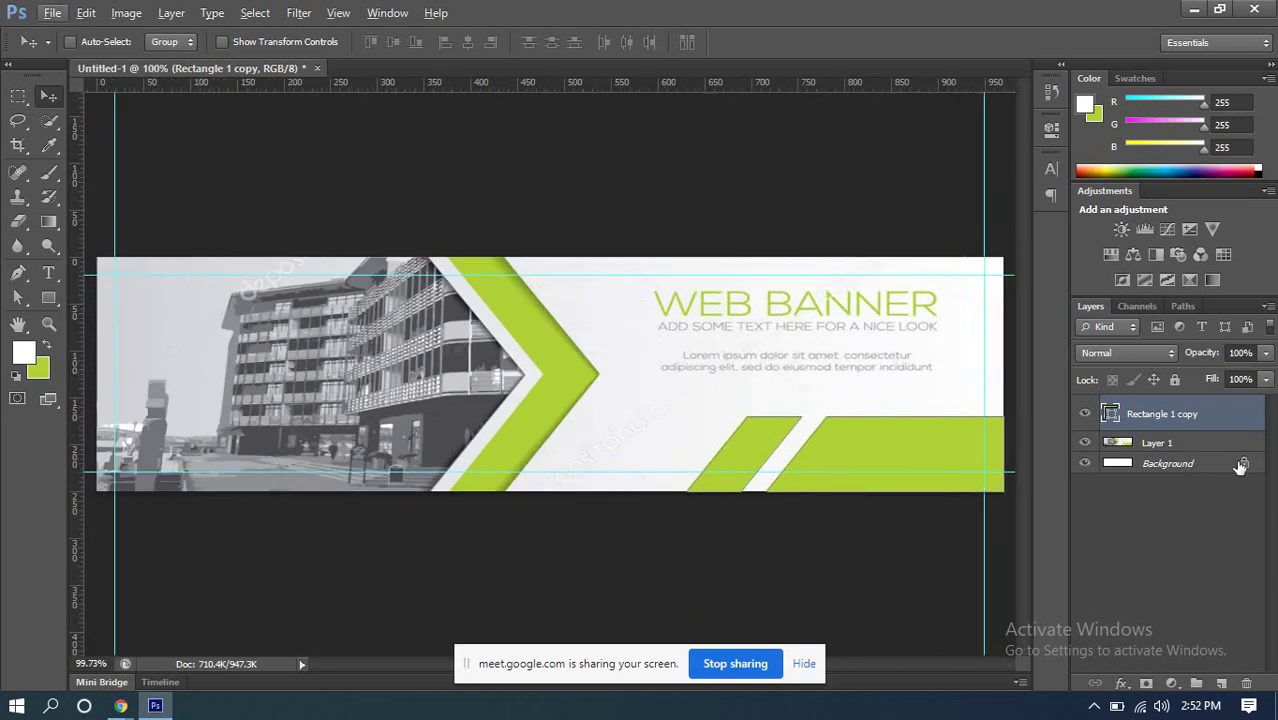
Step: Fill the Background layer with the green colour #b0d236
{"action": "left_click", "coordinate": [1177, 466]}
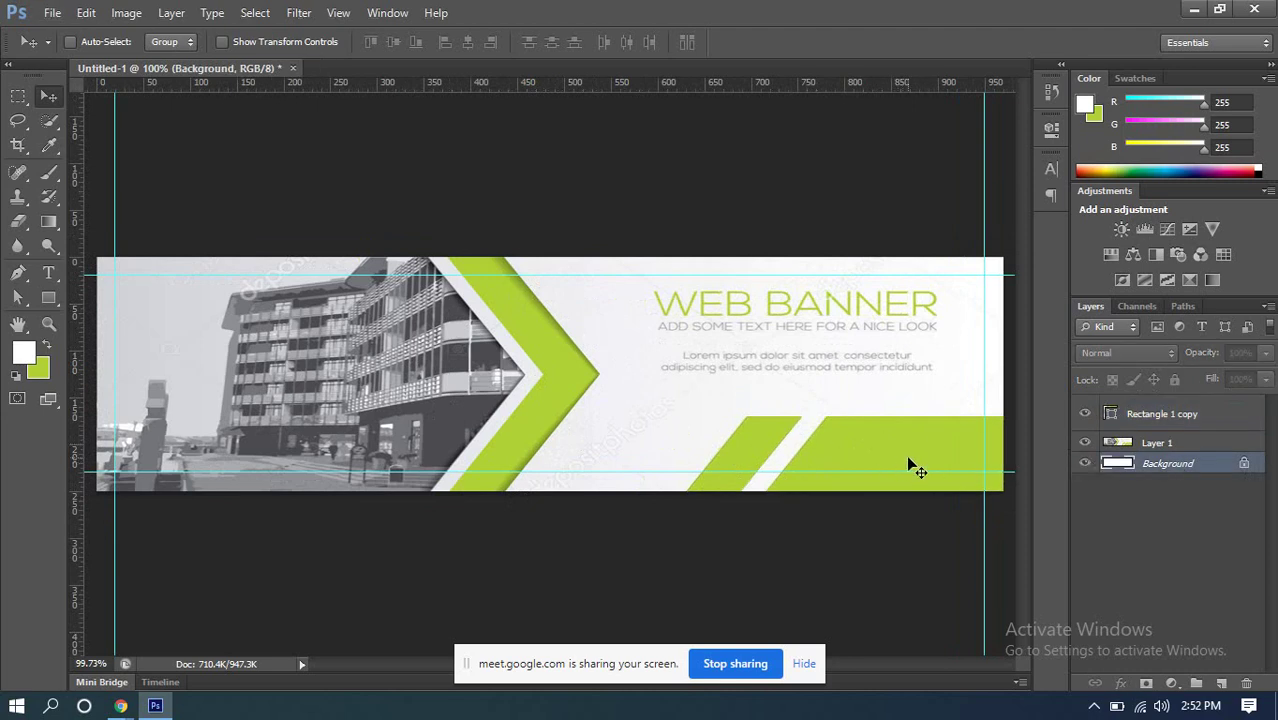
{"action": "left_click", "coordinate": [44, 368]}
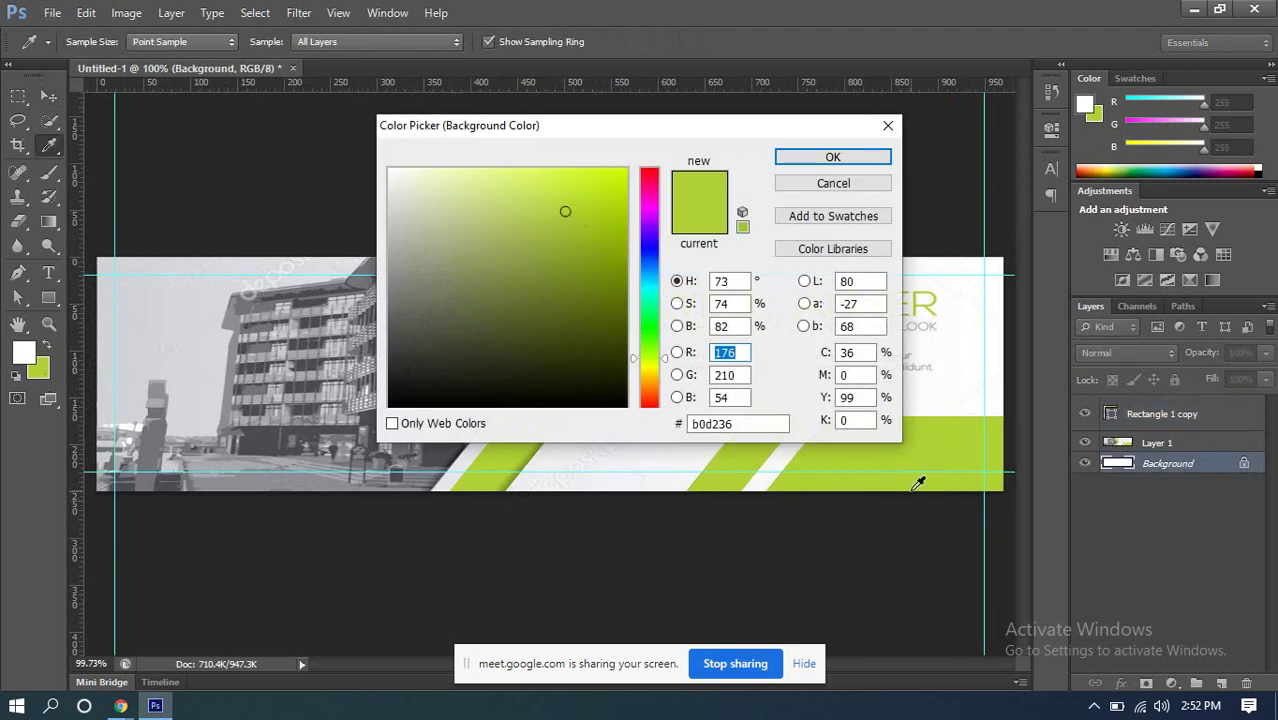
{"action": "left_click", "coordinate": [855, 163]}
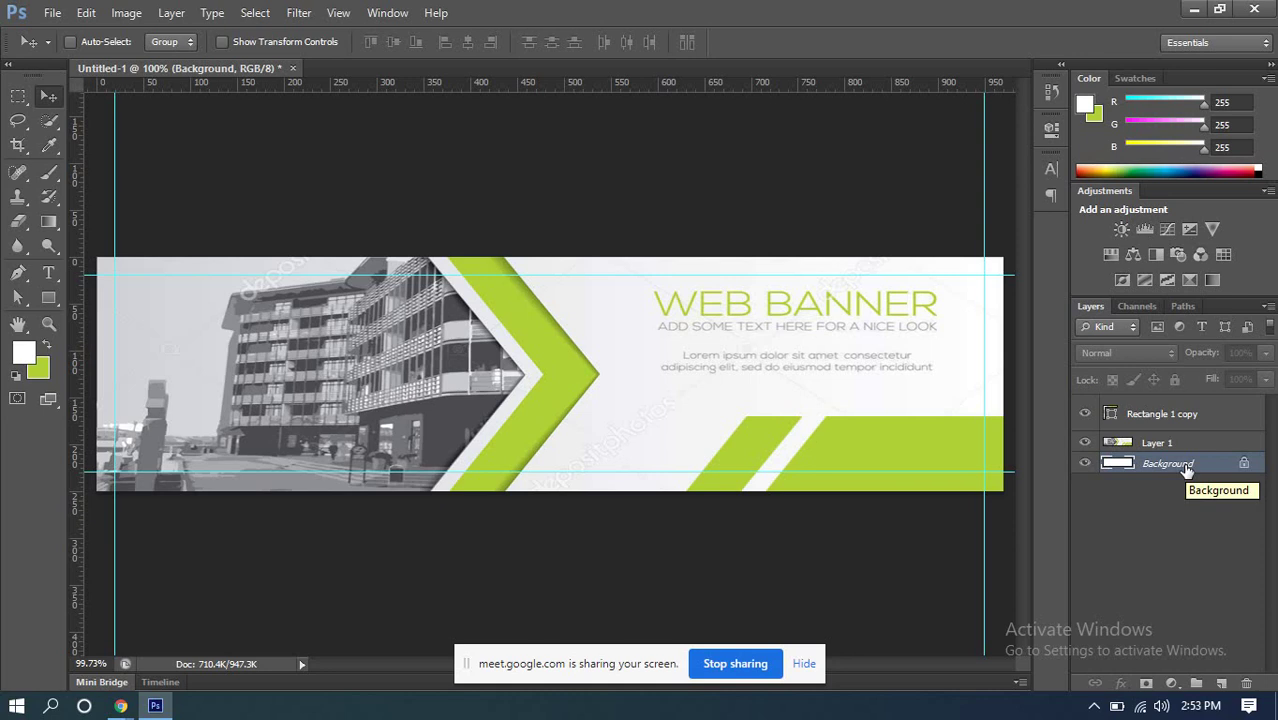
{"action": "key", "text": "alt+BackSpace"}
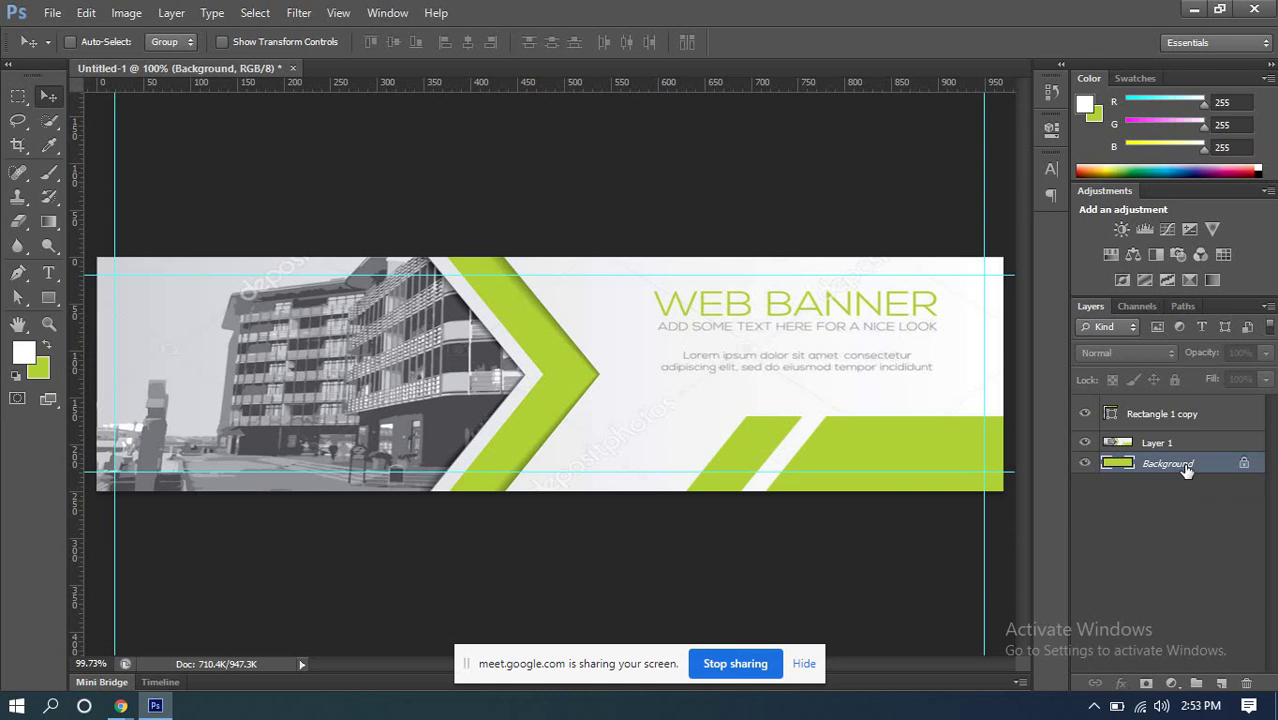
Step: Hide and show the template image on Layer 1 to examine the green Background beneath it
{"action": "left_click", "coordinate": [1085, 444]}
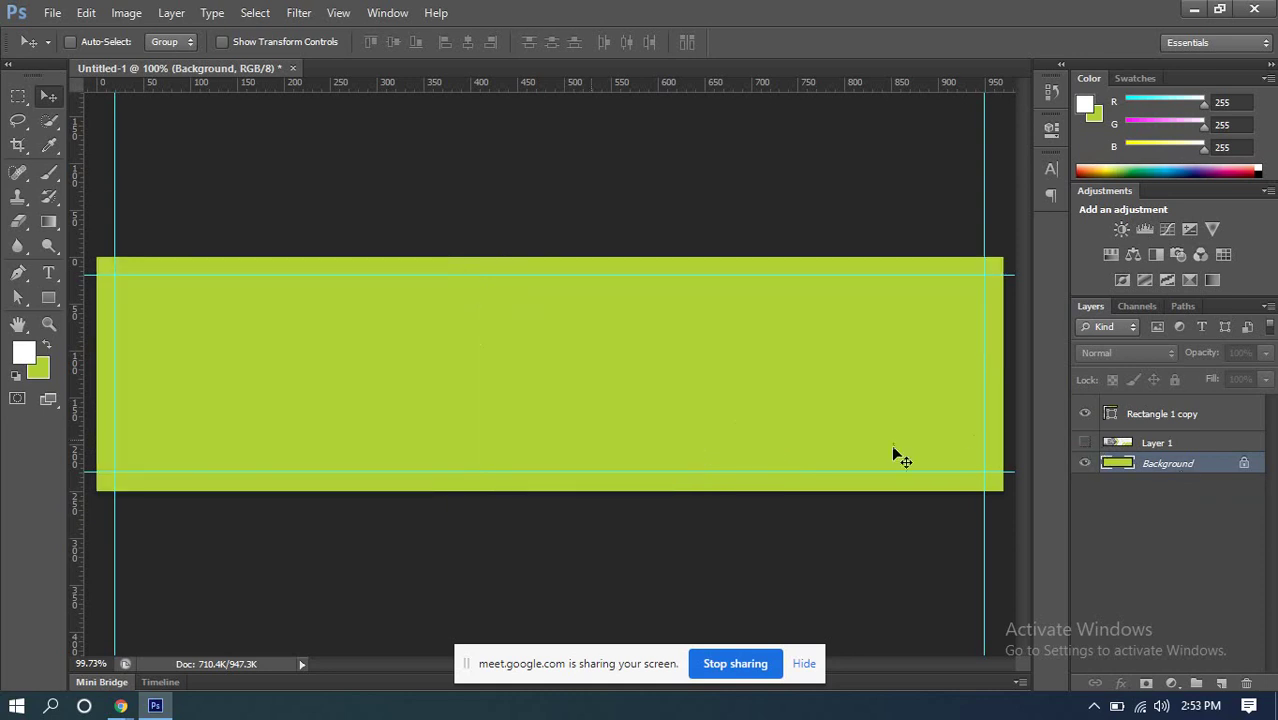
{"action": "left_click", "coordinate": [1113, 416]}
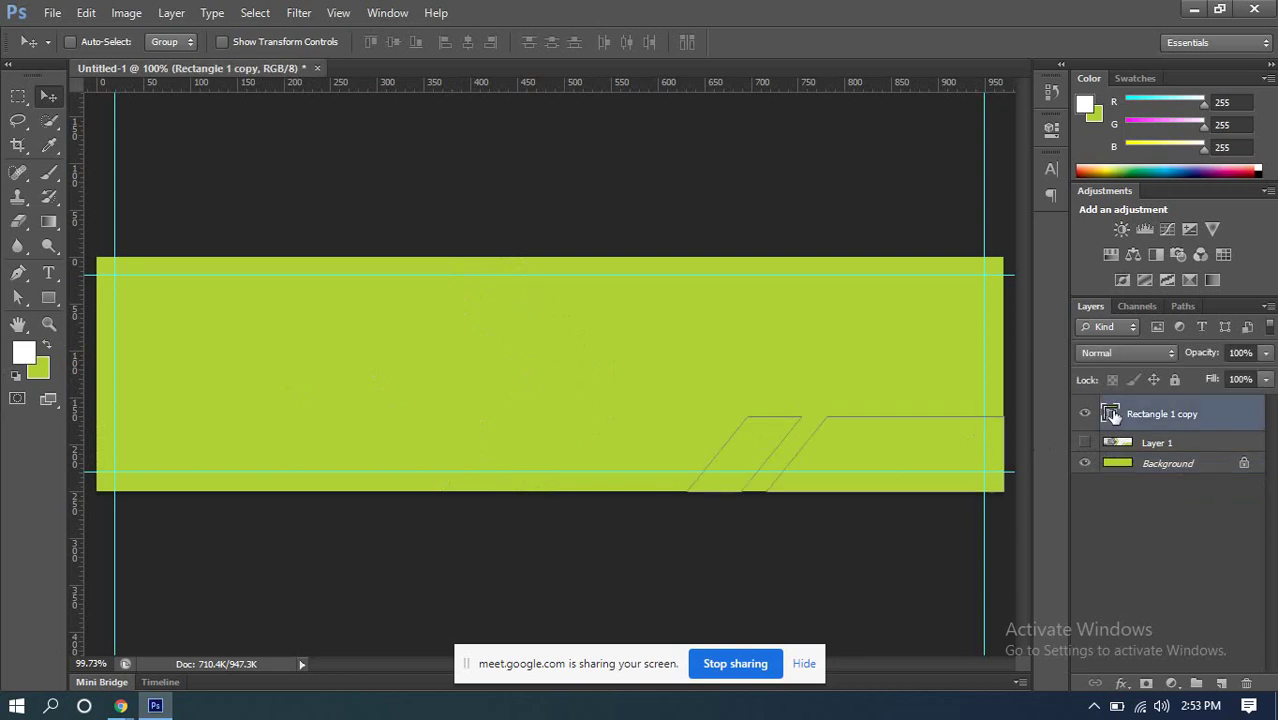
{"action": "left_click", "coordinate": [1152, 444]}
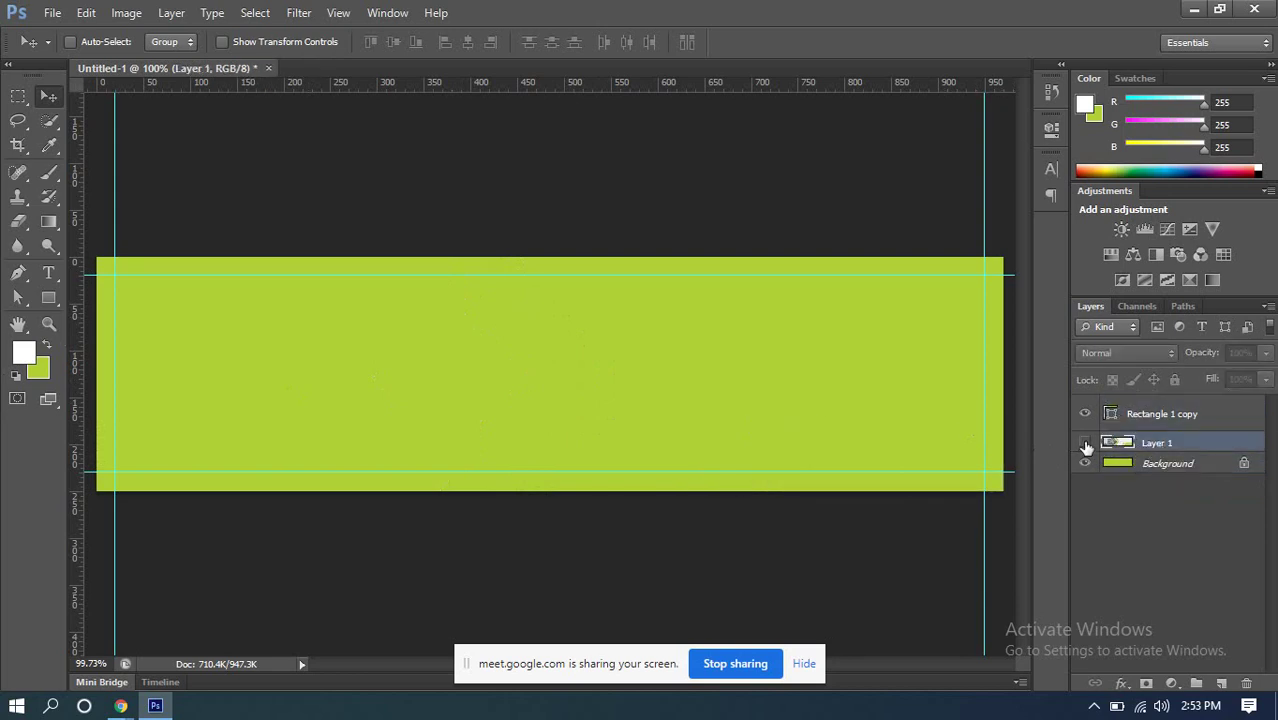
{"action": "left_click", "coordinate": [1086, 445]}
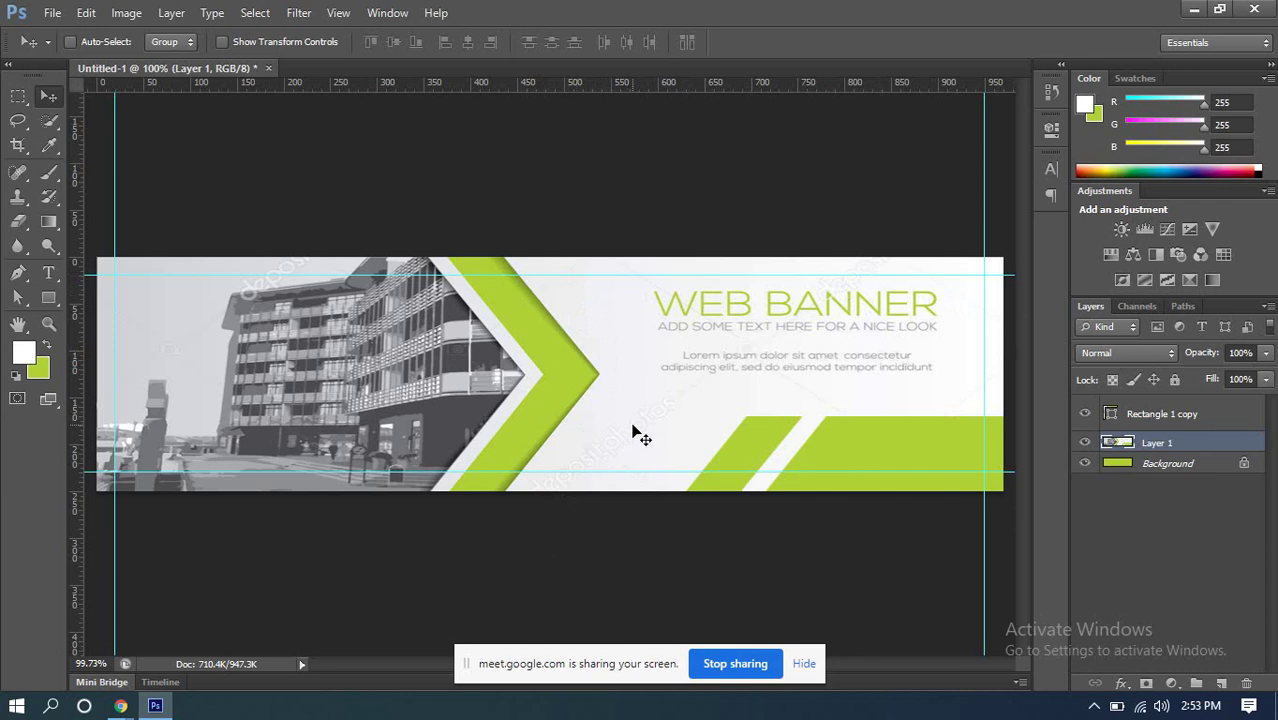
{"action": "left_click", "coordinate": [1185, 464]}
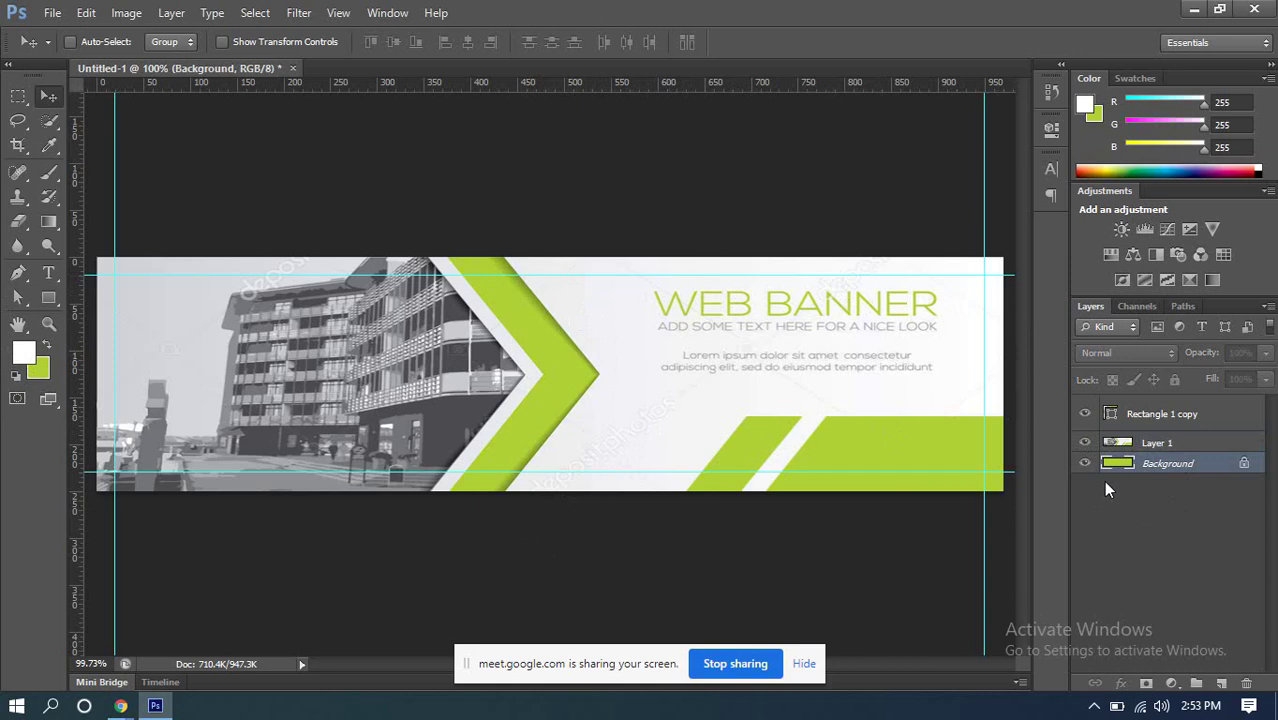
{"action": "left_click", "coordinate": [1086, 442]}
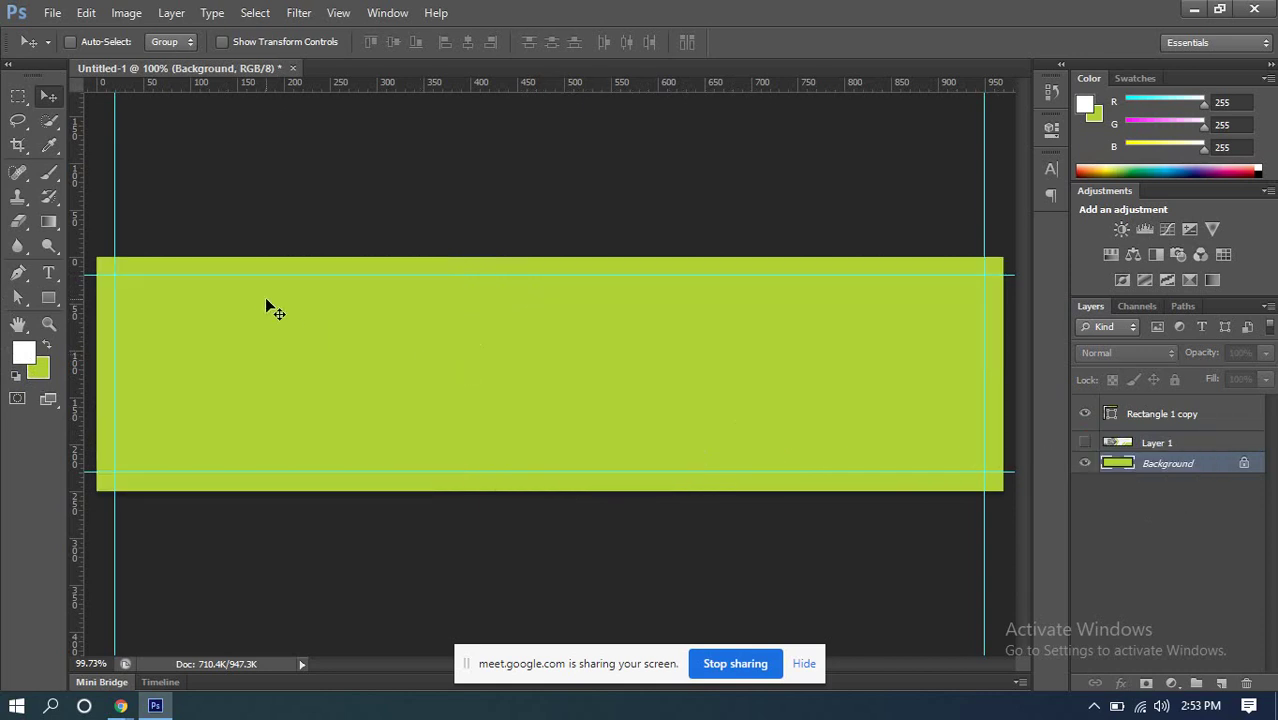
{"action": "left_click", "coordinate": [49, 323]}
{"action": "mouse_move", "coordinate": [740, 405]}
{"action": "left_mouse_down"}
{"action": "mouse_move", "coordinate": [676, 374]}
{"action": "mouse_move", "coordinate": [730, 420]}
{"action": "left_mouse_up"}
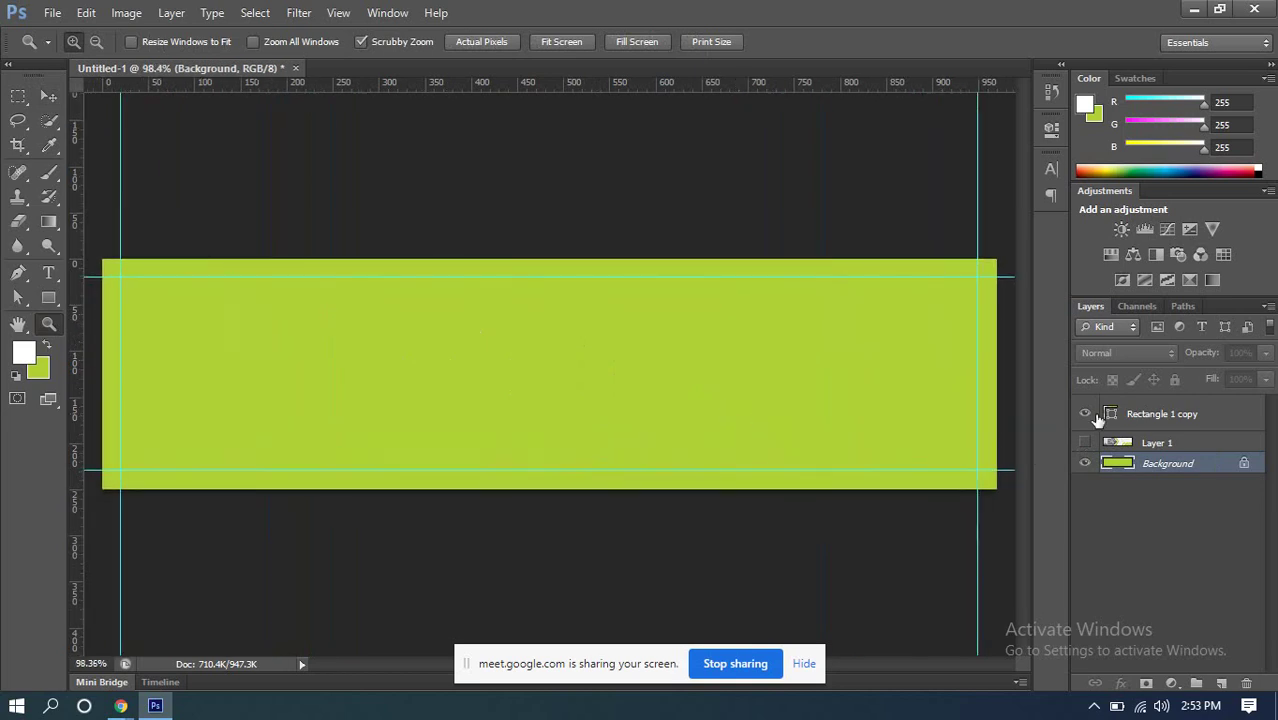
{"action": "left_click", "coordinate": [1085, 444]}
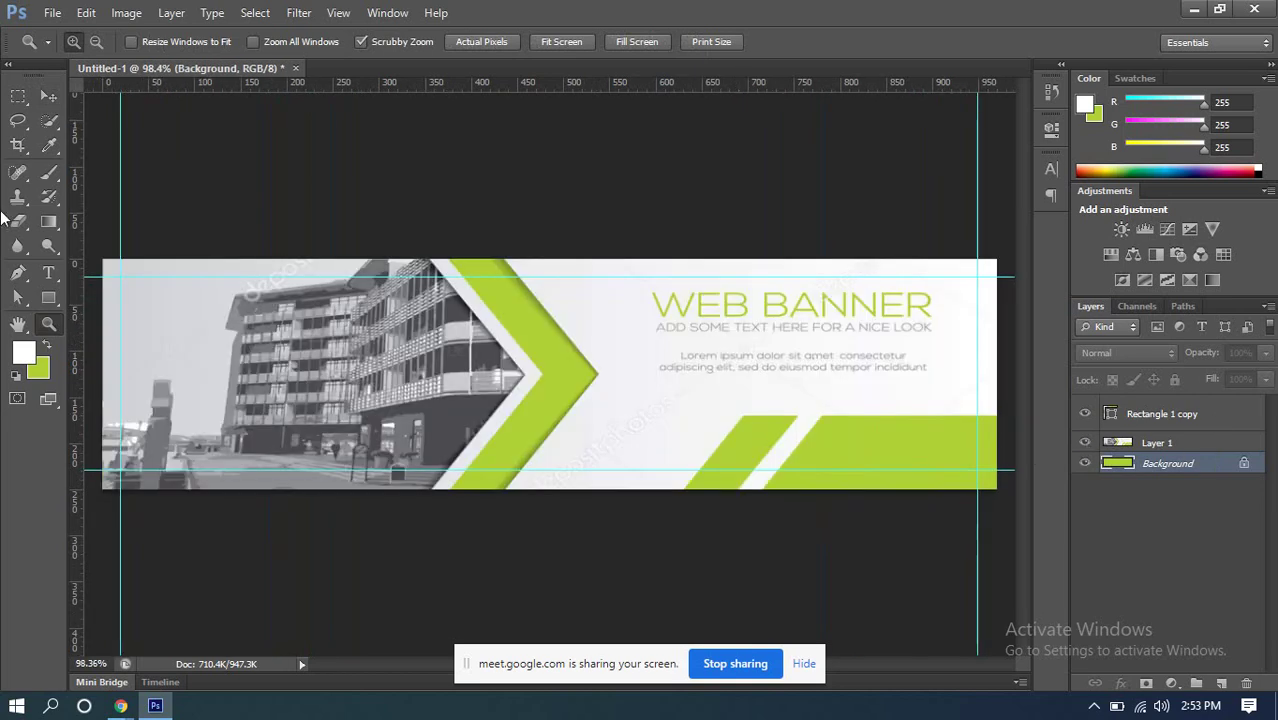
Step: Create a white 400 x 250 px rectangle and place its layer directly above Layer 1
{"action": "left_click", "coordinate": [47, 298]}
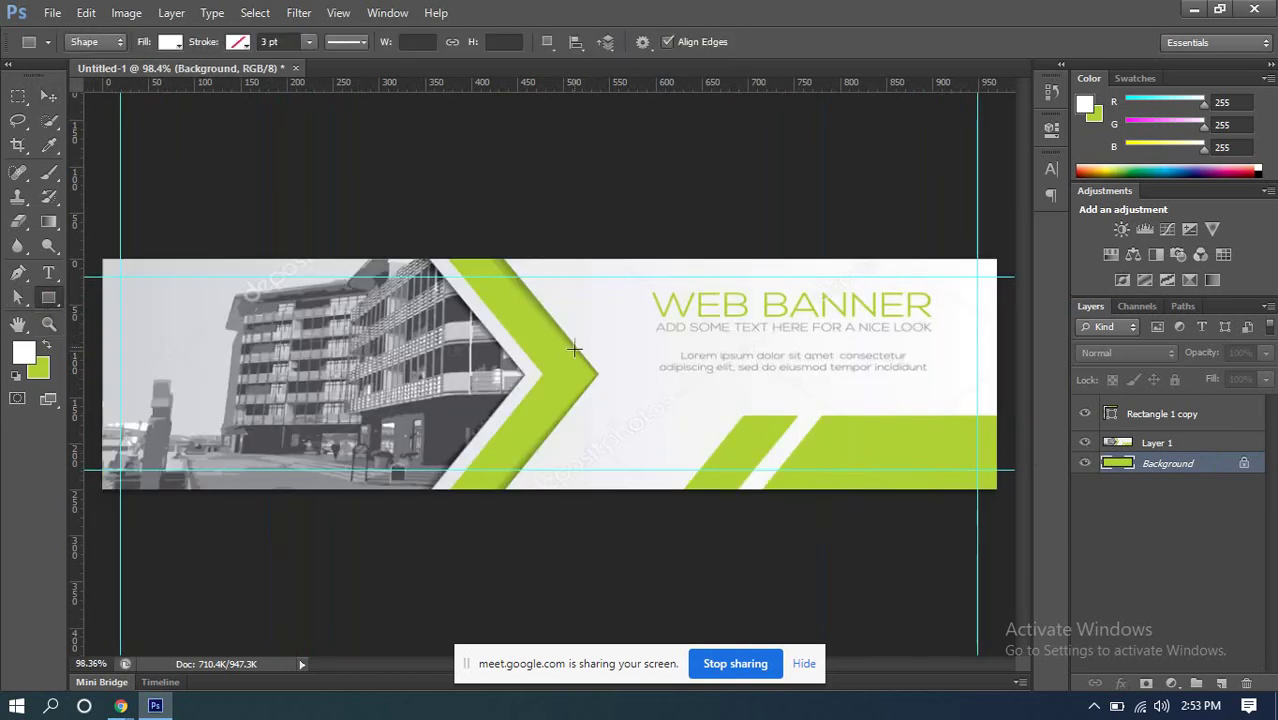
{"action": "left_click", "coordinate": [564, 278]}
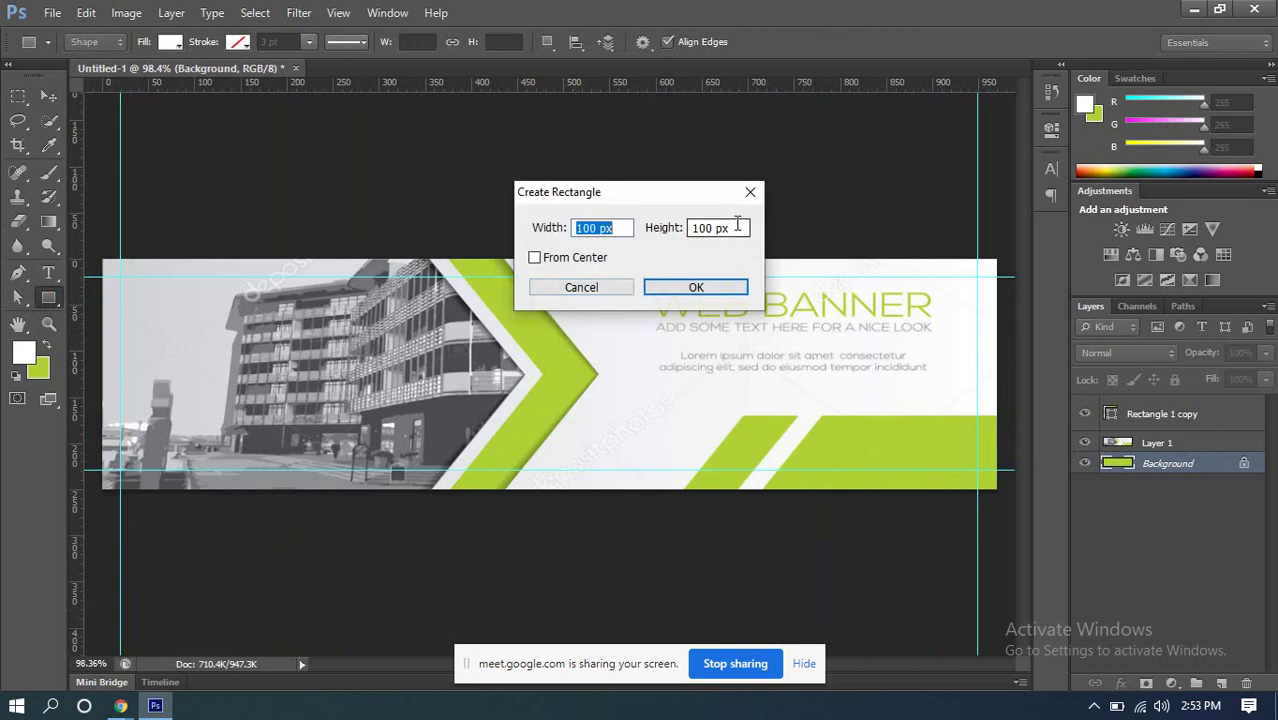
{"action": "left_click", "coordinate": [737, 224]}
{"action": "type", "text": "2"}
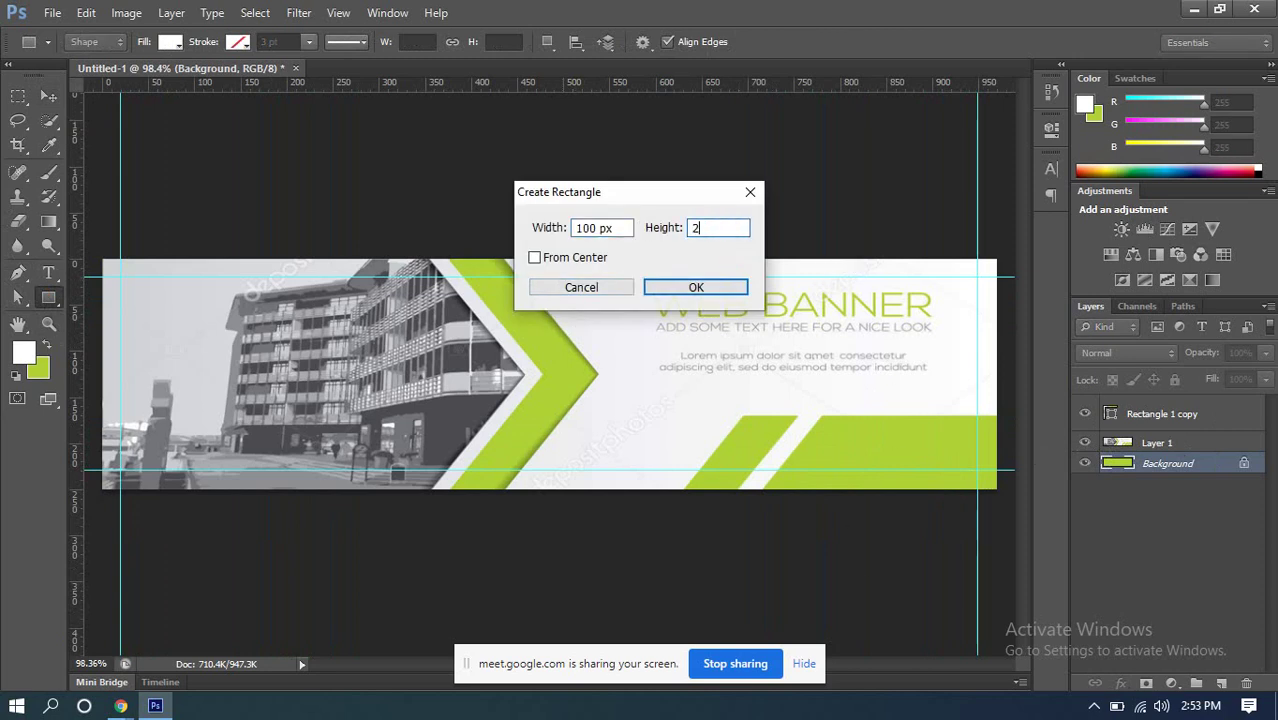
{"action": "type", "text": "50"}
{"action": "left_click", "coordinate": [596, 228]}
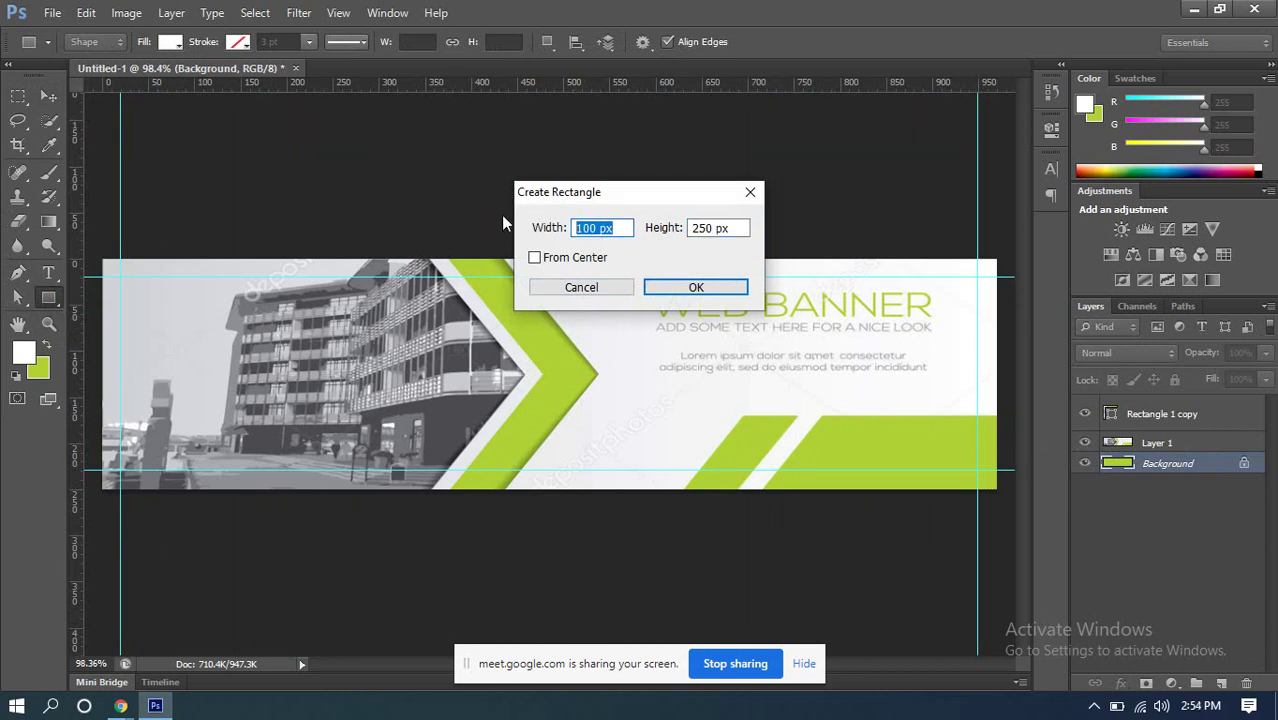
{"action": "type", "text": "400"}
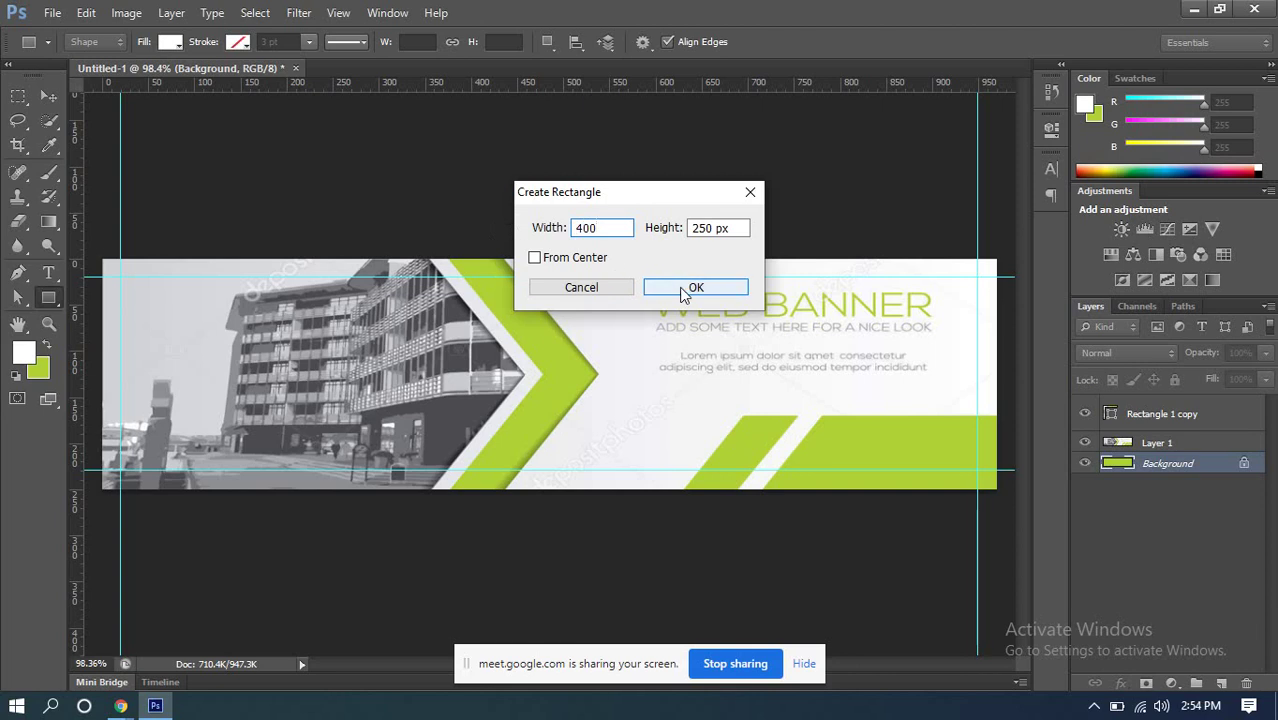
{"action": "left_click", "coordinate": [684, 289]}
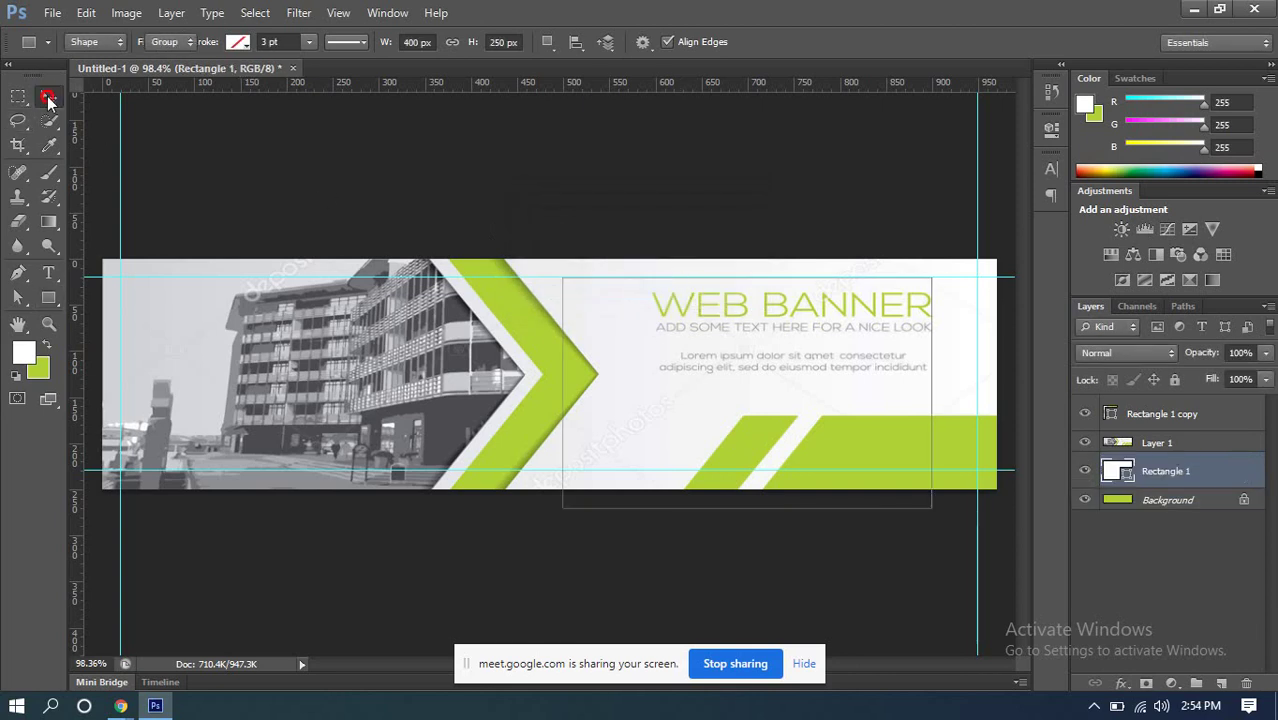
{"action": "left_click", "coordinate": [47, 97]}
{"action": "left_click_drag", "start_coordinate": [1080, 470], "coordinate": [1150, 438]}
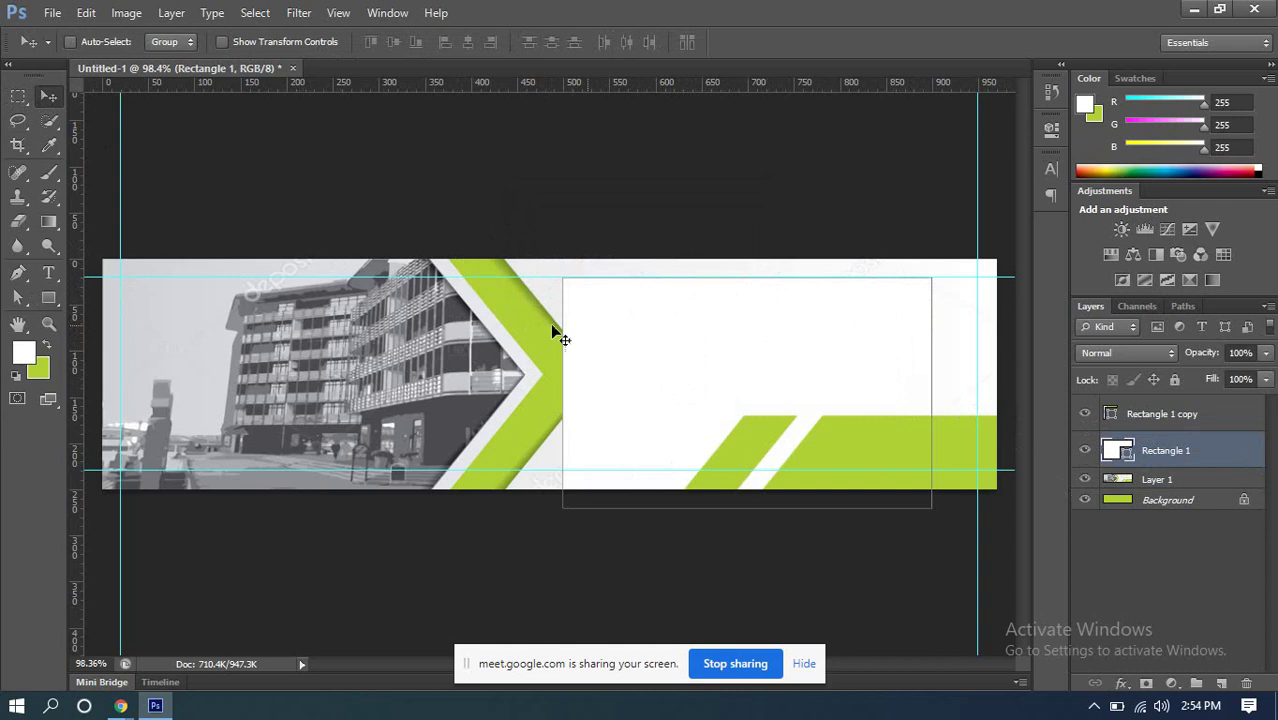
Step: Select the whole canvas and align the white rectangle to its vertical centre and right edge
{"action": "left_click", "coordinate": [18, 96]}
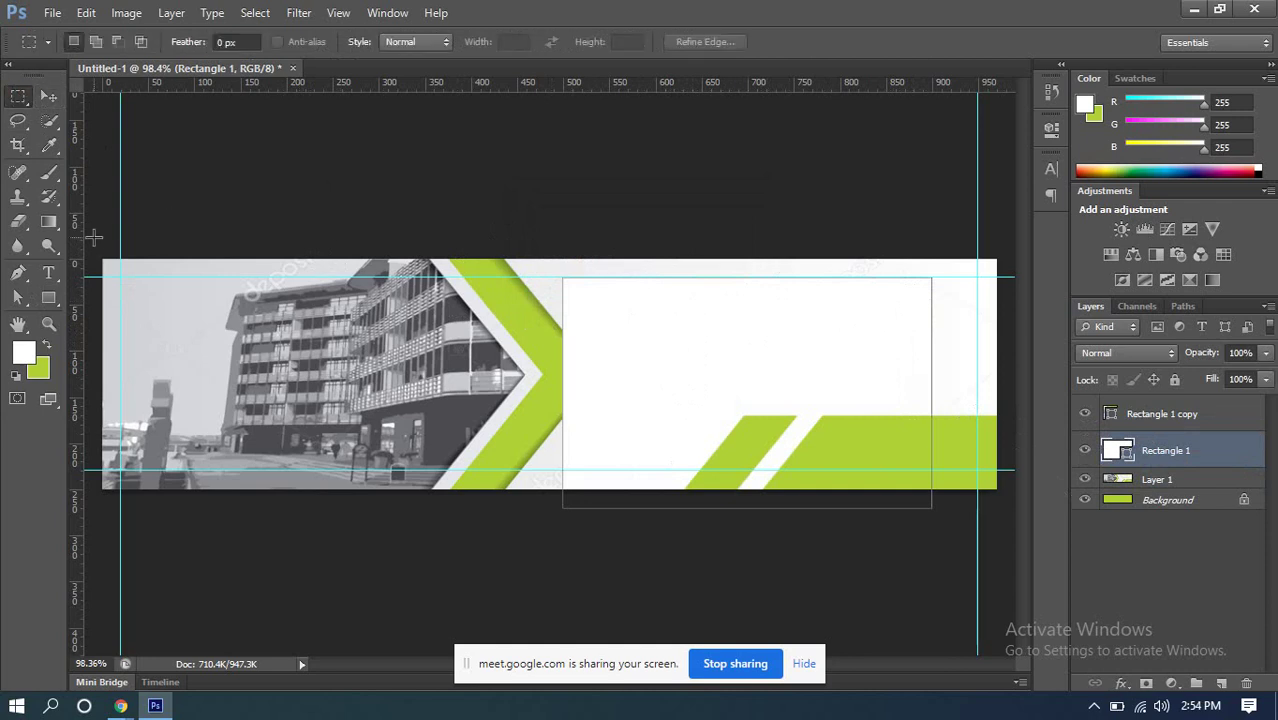
{"action": "left_click", "coordinate": [16, 98]}
{"action": "left_click", "coordinate": [60, 92]}
{"action": "left_click_drag", "start_coordinate": [102, 258], "coordinate": [1025, 533]}
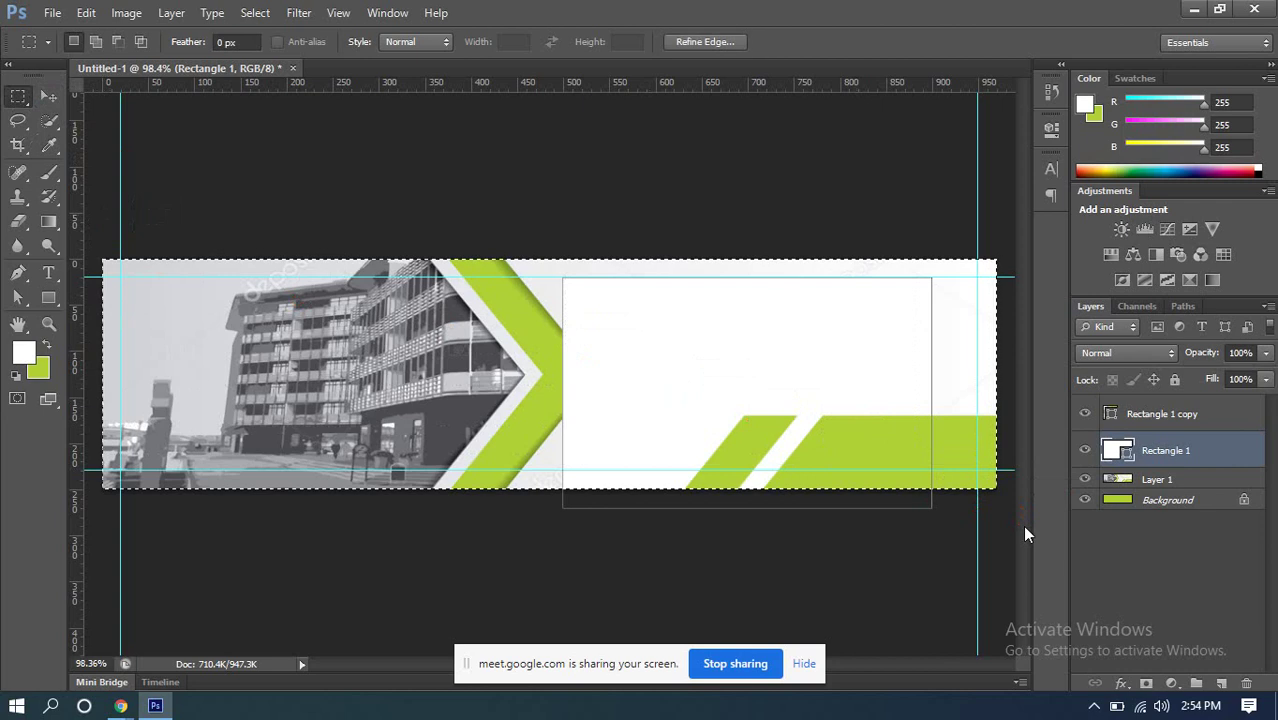
{"action": "left_click", "coordinate": [52, 97]}
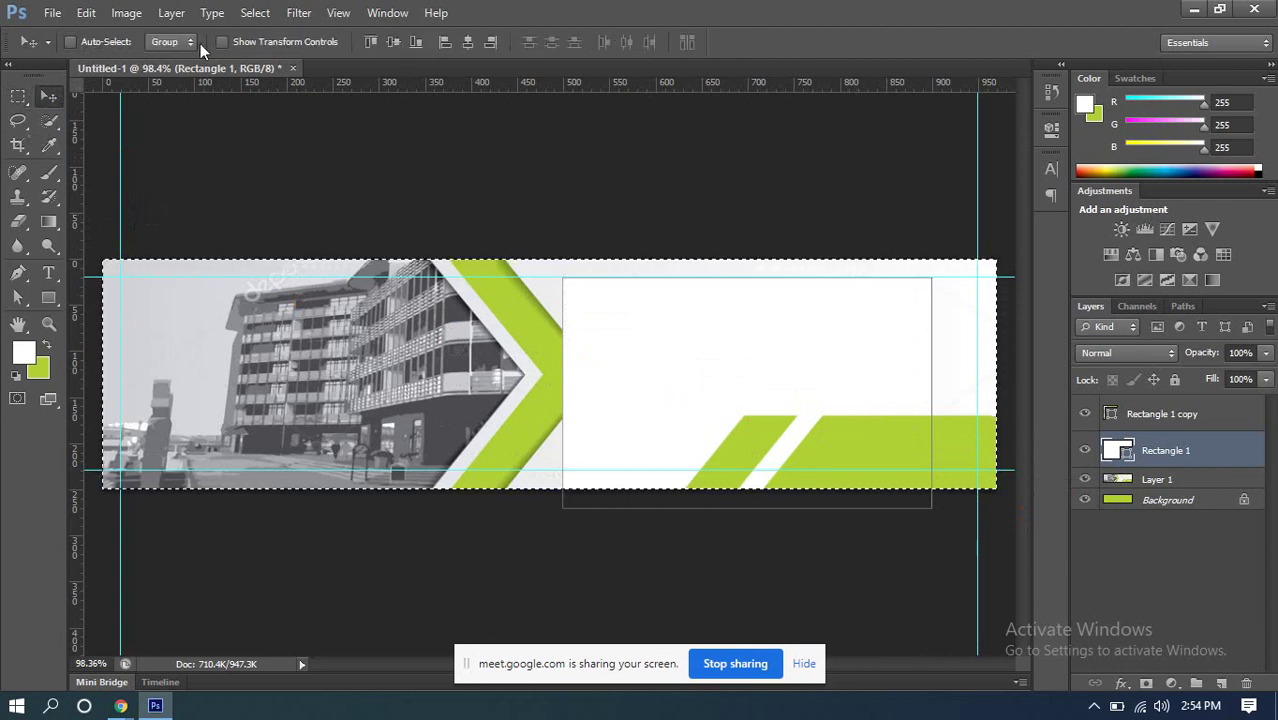
{"action": "left_click", "coordinate": [388, 41]}
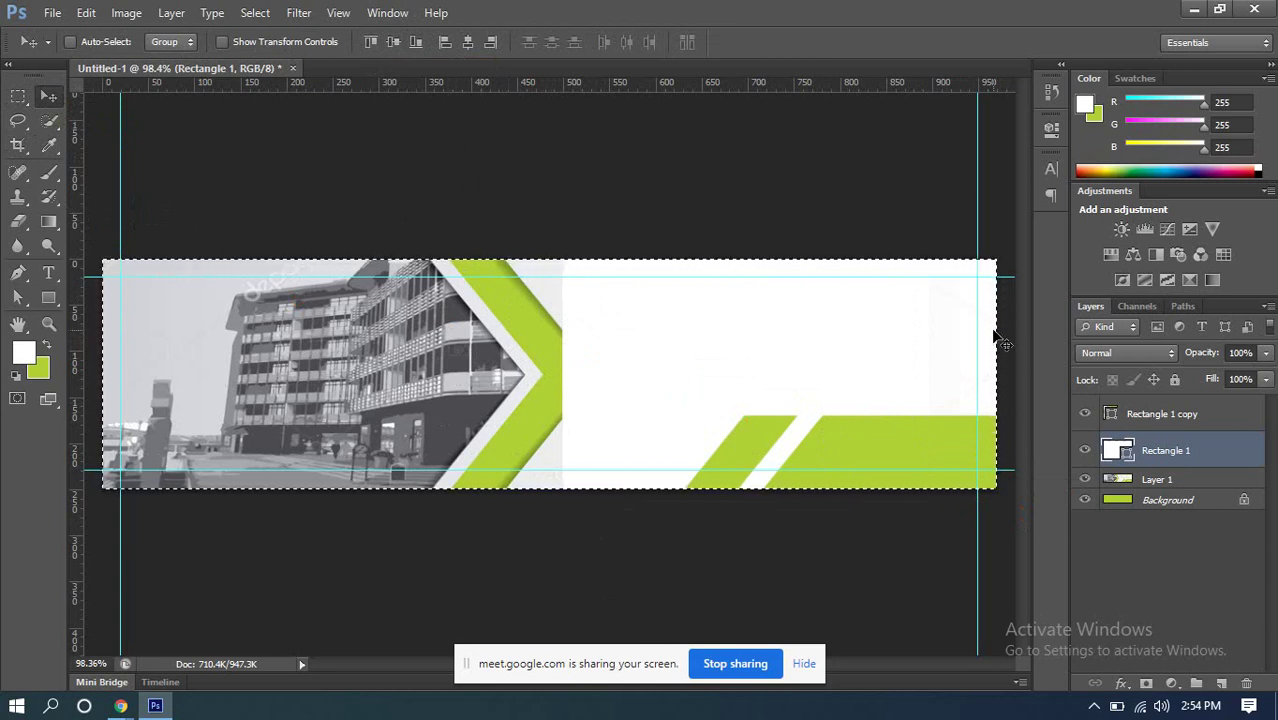
{"action": "left_click", "coordinate": [492, 42]}
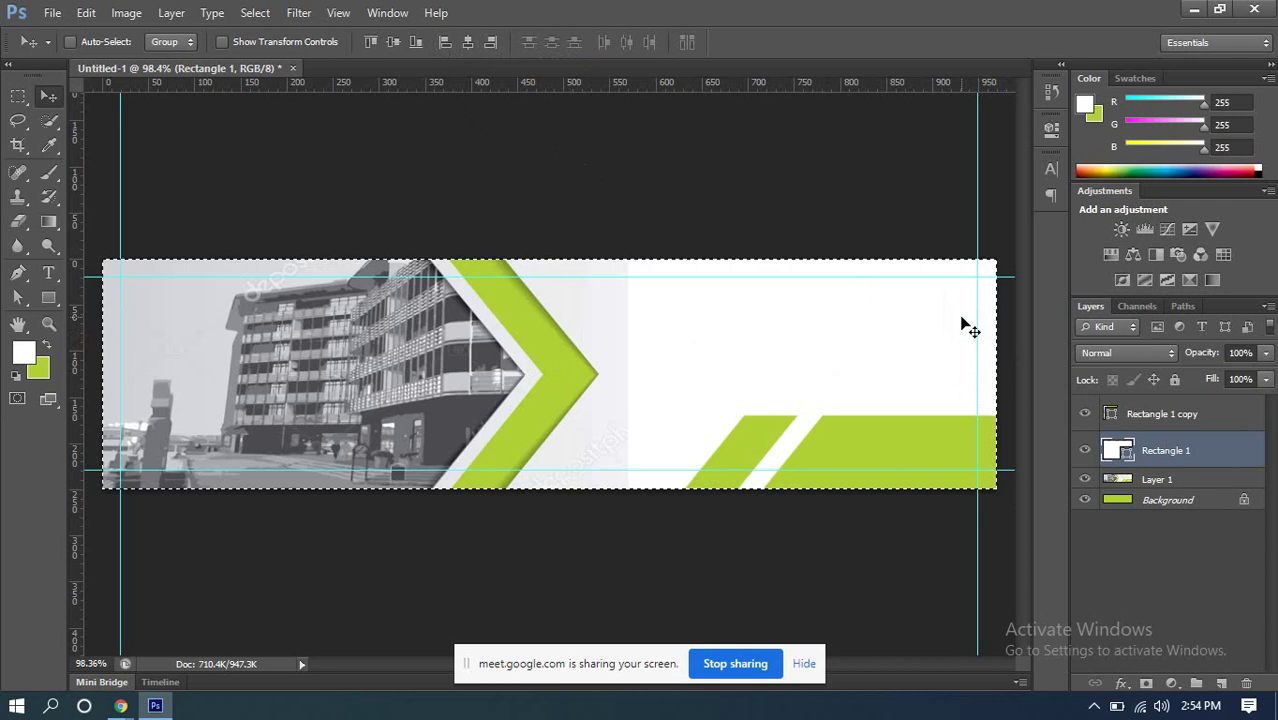
Step: Deselect the canvas and widen the white rectangle leftward to 133% width, up to the green chevron's outer corners
{"action": "key", "text": "ctrl+d"}
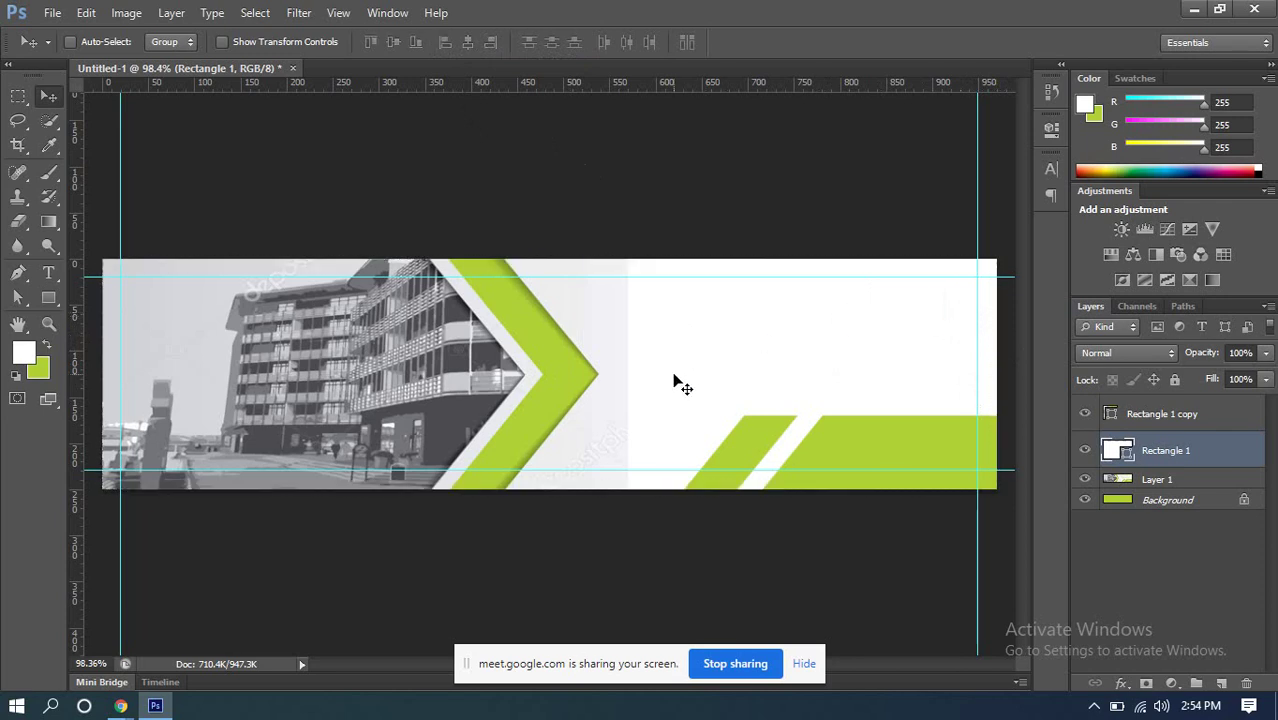
{"action": "key", "text": "ctrl+t"}
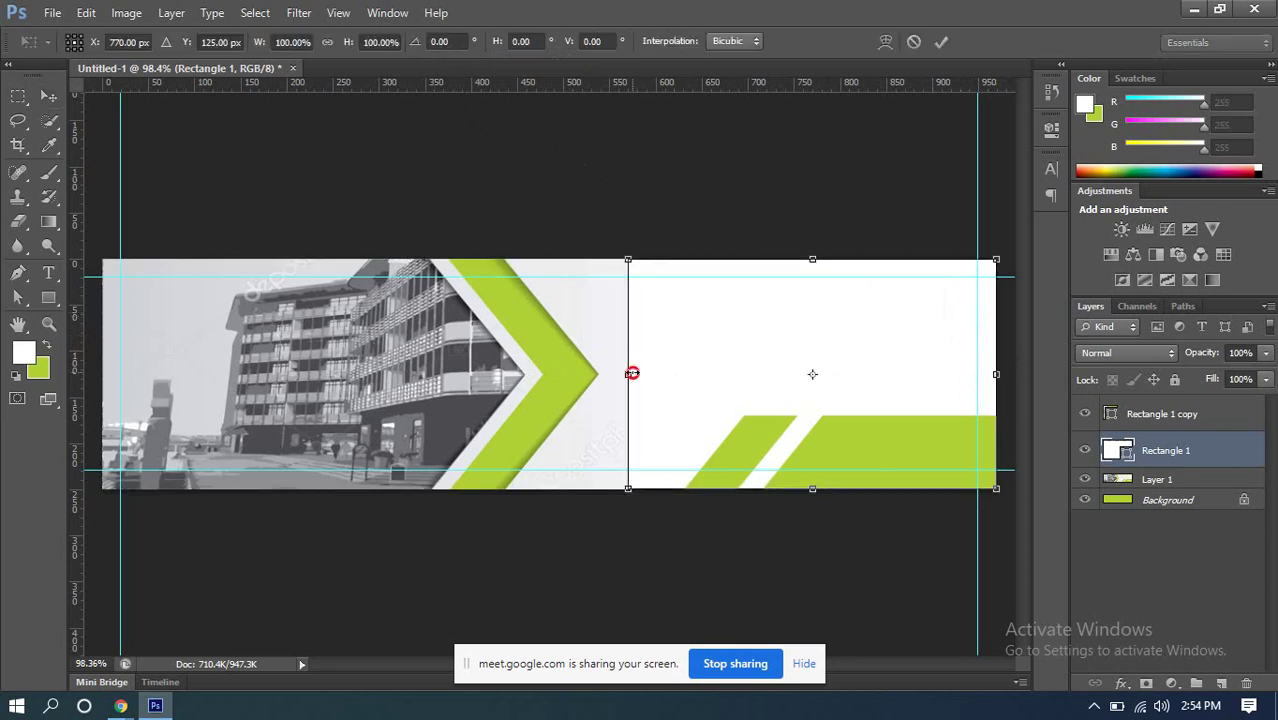
{"action": "left_click_drag", "start_coordinate": [632, 373], "coordinate": [533, 369]}
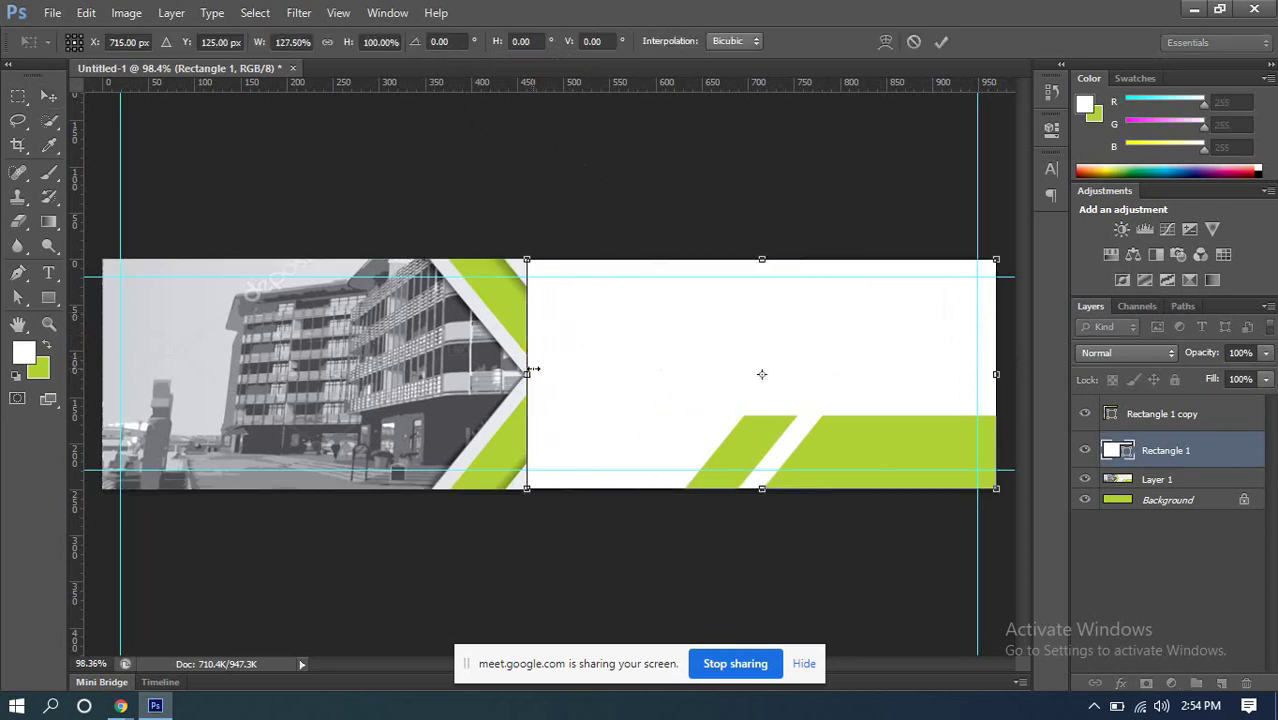
{"action": "scroll", "coordinate": [543, 493], "scroll_direction": "up", "scroll_amount": 5}
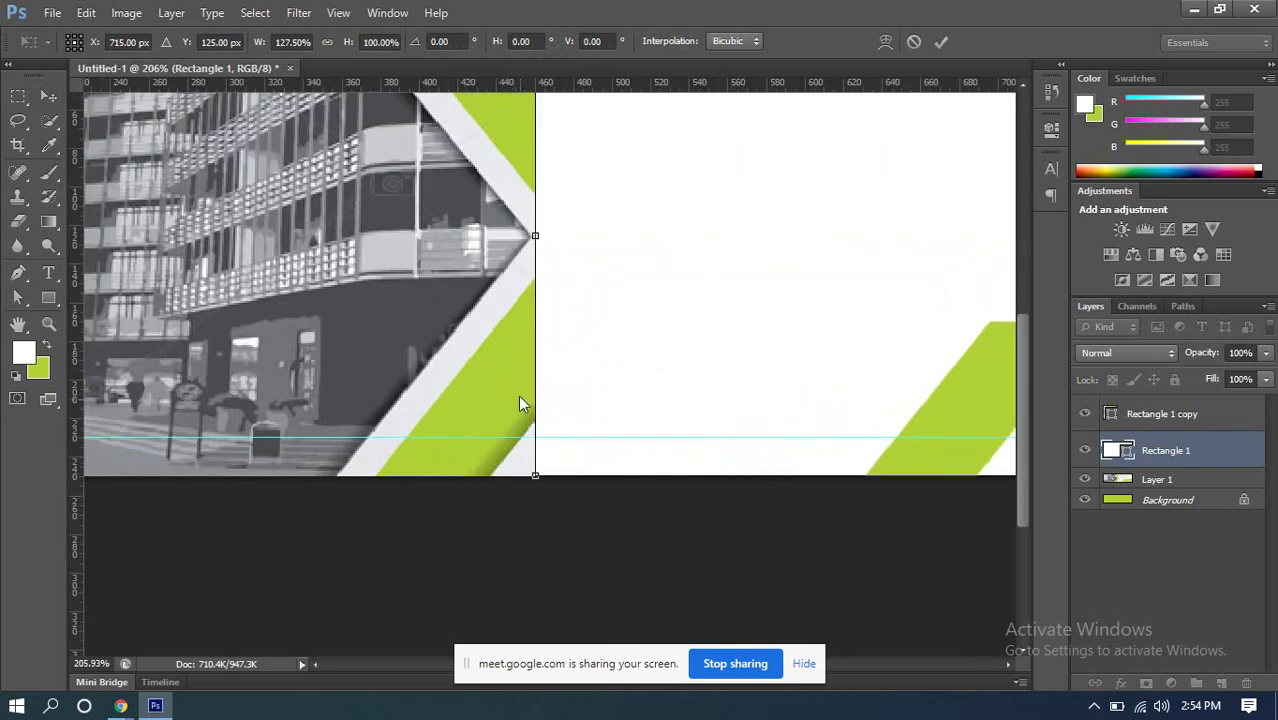
{"action": "left_click_drag", "start_coordinate": [536, 237], "coordinate": [496, 237]}
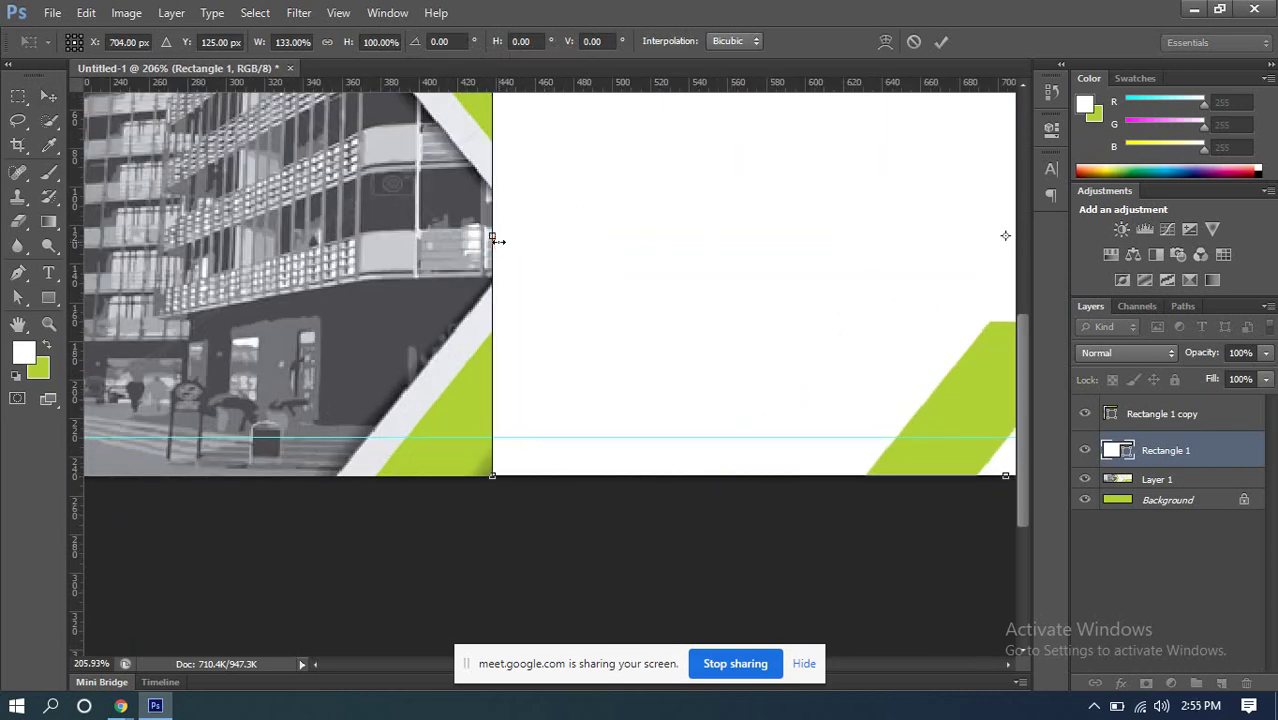
{"action": "scroll", "coordinate": [621, 289], "scroll_direction": "up", "scroll_amount": 4}
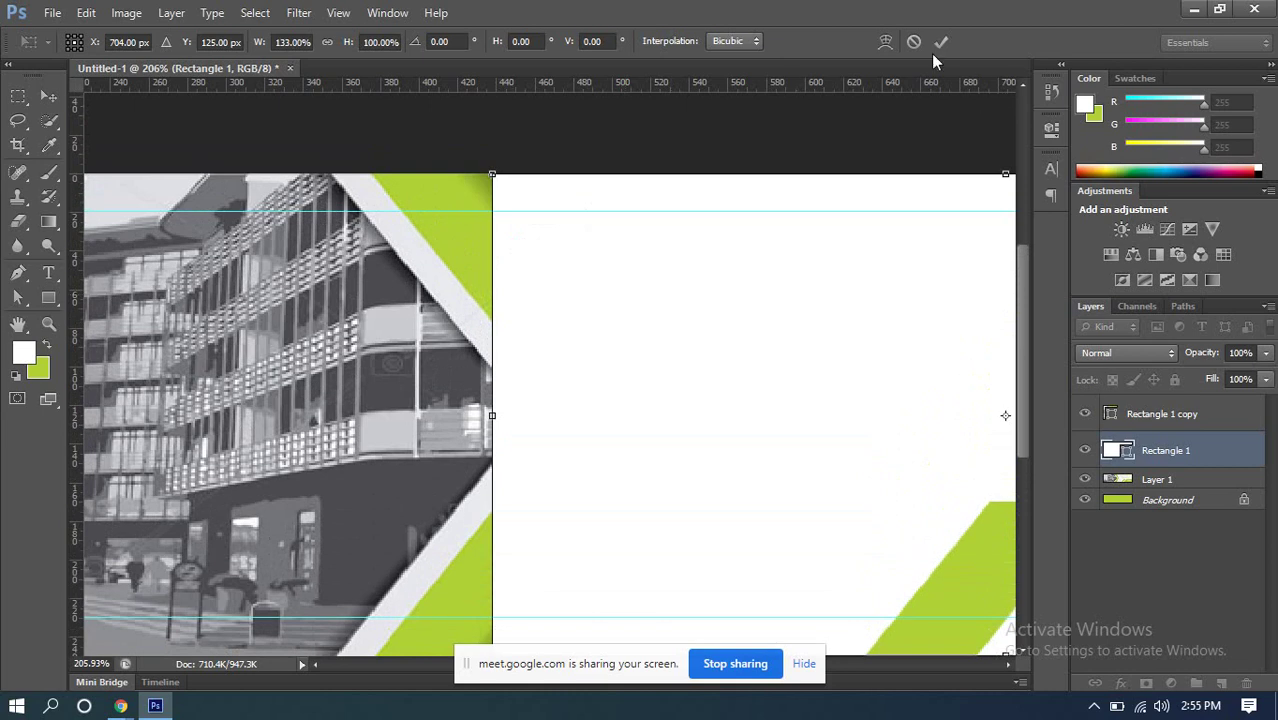
{"action": "left_click", "coordinate": [941, 43]}
Step: Hide and show the white rectangle to compare its left edge with the template's chevron beneath
{"action": "left_click", "coordinate": [1084, 451]}
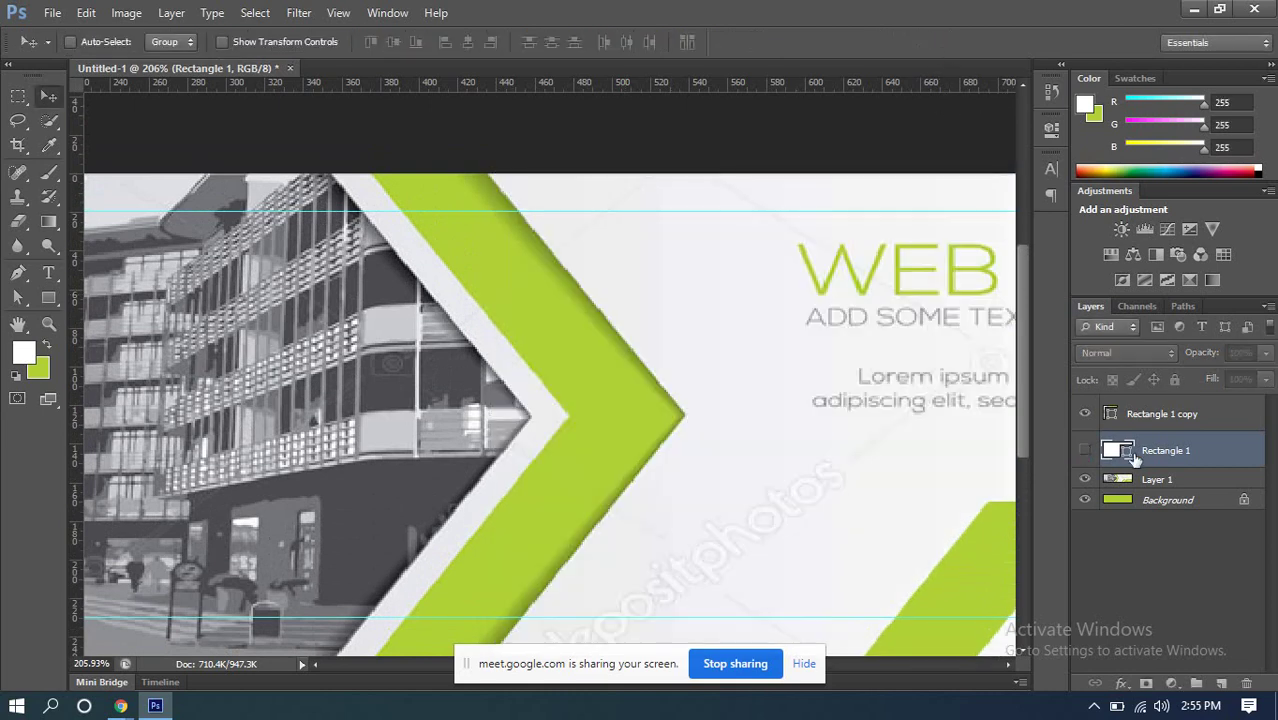
{"action": "left_click", "coordinate": [1084, 451]}
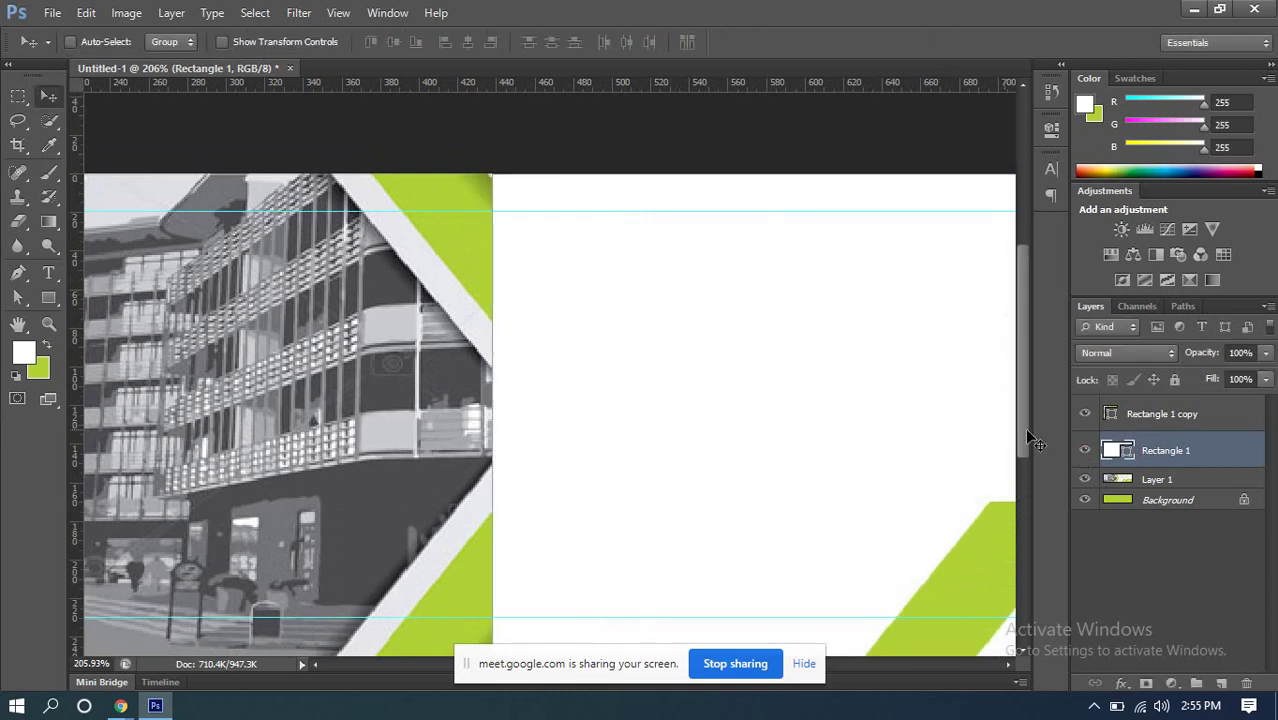
{"action": "scroll", "coordinate": [499, 200], "scroll_direction": "up", "scroll_amount": 3}
{"action": "scroll", "coordinate": [492, 172], "scroll_direction": "down", "scroll_amount": 5}
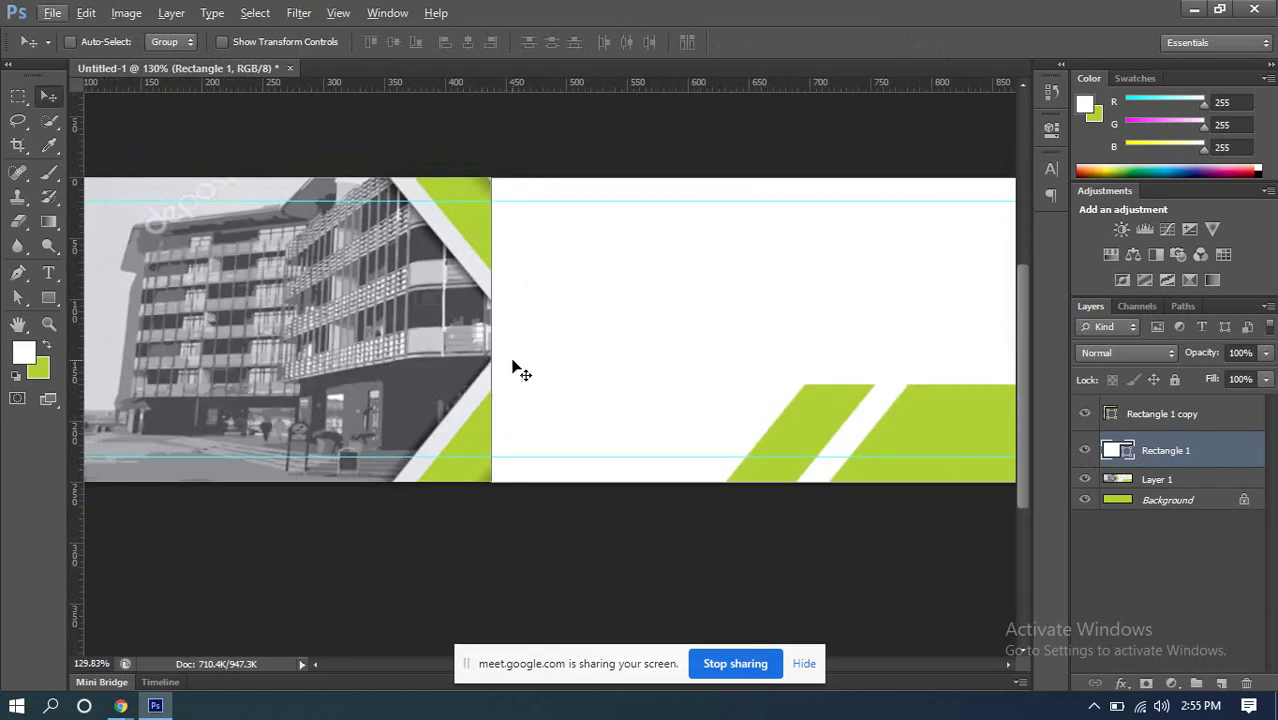
{"action": "scroll", "coordinate": [588, 337], "scroll_direction": "down", "scroll_amount": 3}
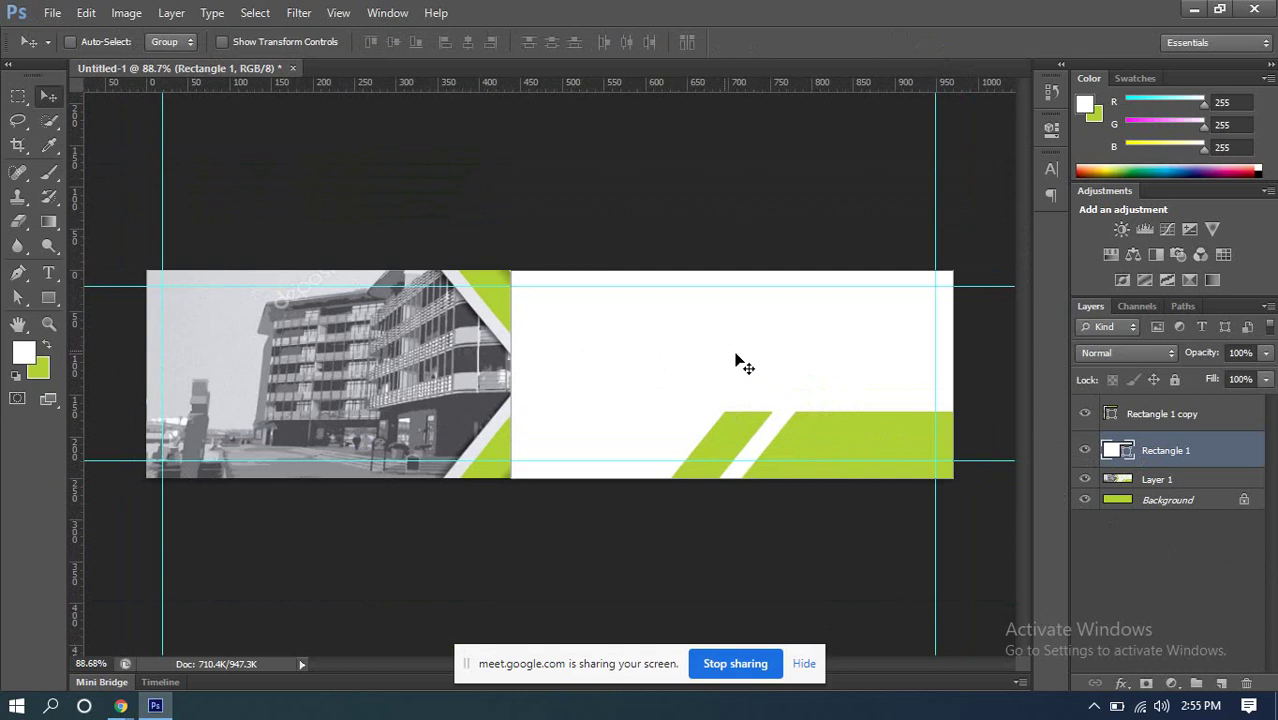
Step: Set the white rectangle's fill to none and give it a red 3 pt stroke
{"action": "left_click", "coordinate": [19, 297]}
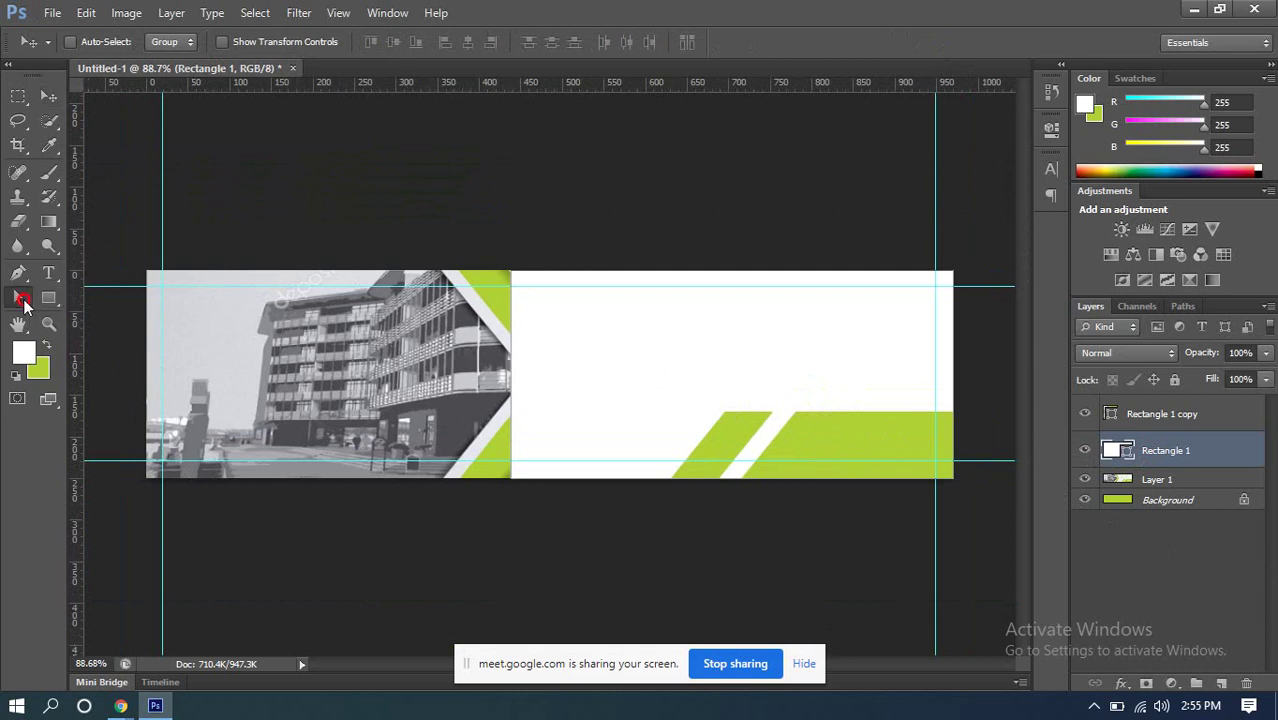
{"action": "left_click", "coordinate": [101, 46]}
{"action": "left_click", "coordinate": [44, 63]}
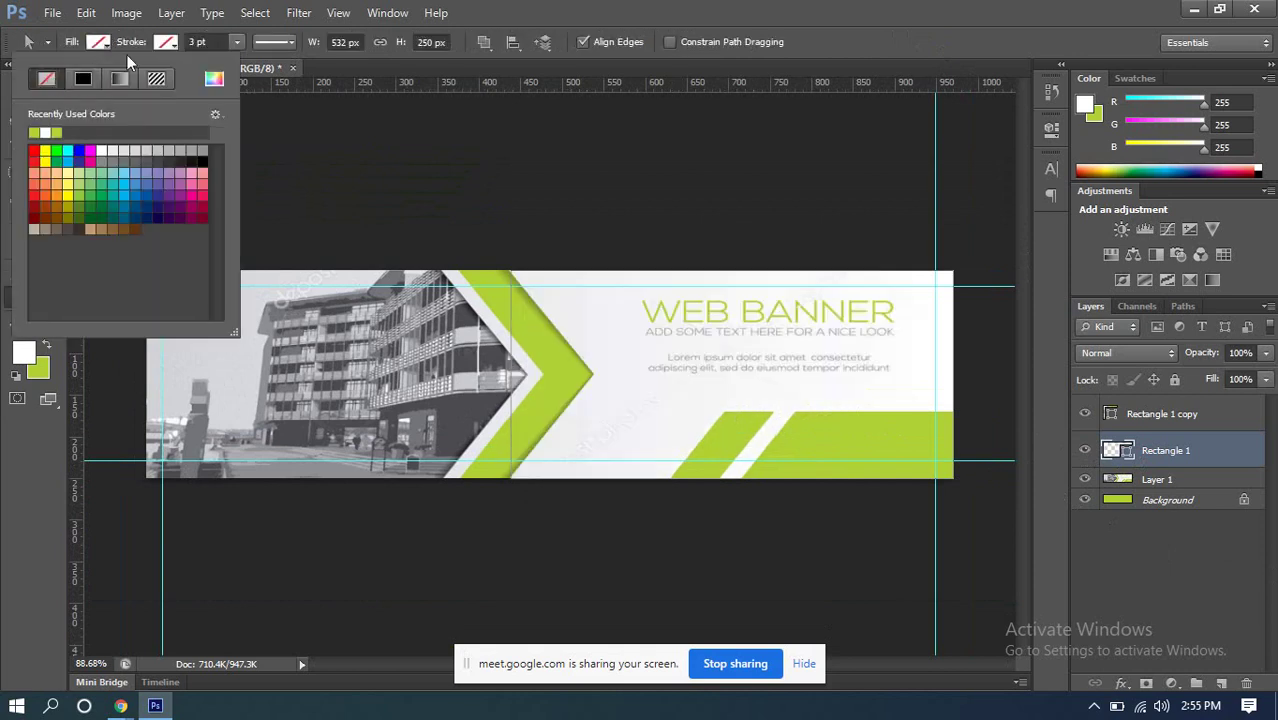
{"action": "left_click", "coordinate": [98, 42]}
{"action": "left_click", "coordinate": [98, 42]}
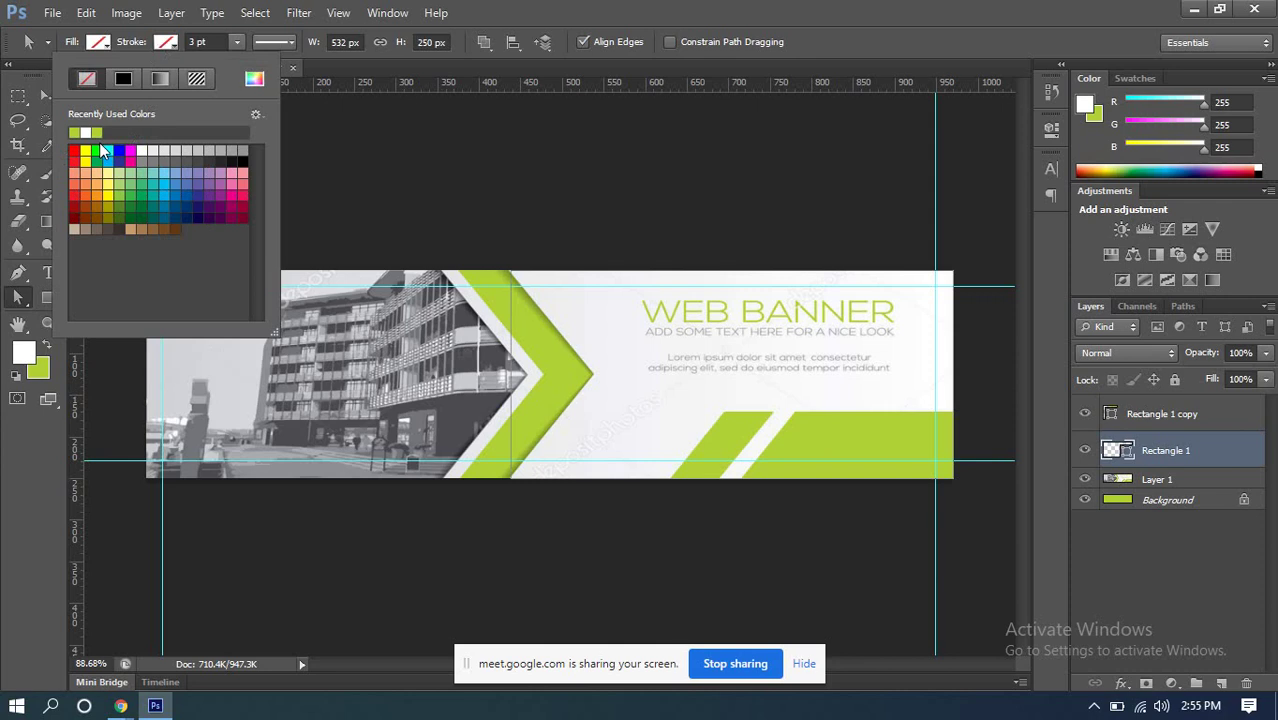
{"action": "left_click", "coordinate": [97, 132]}
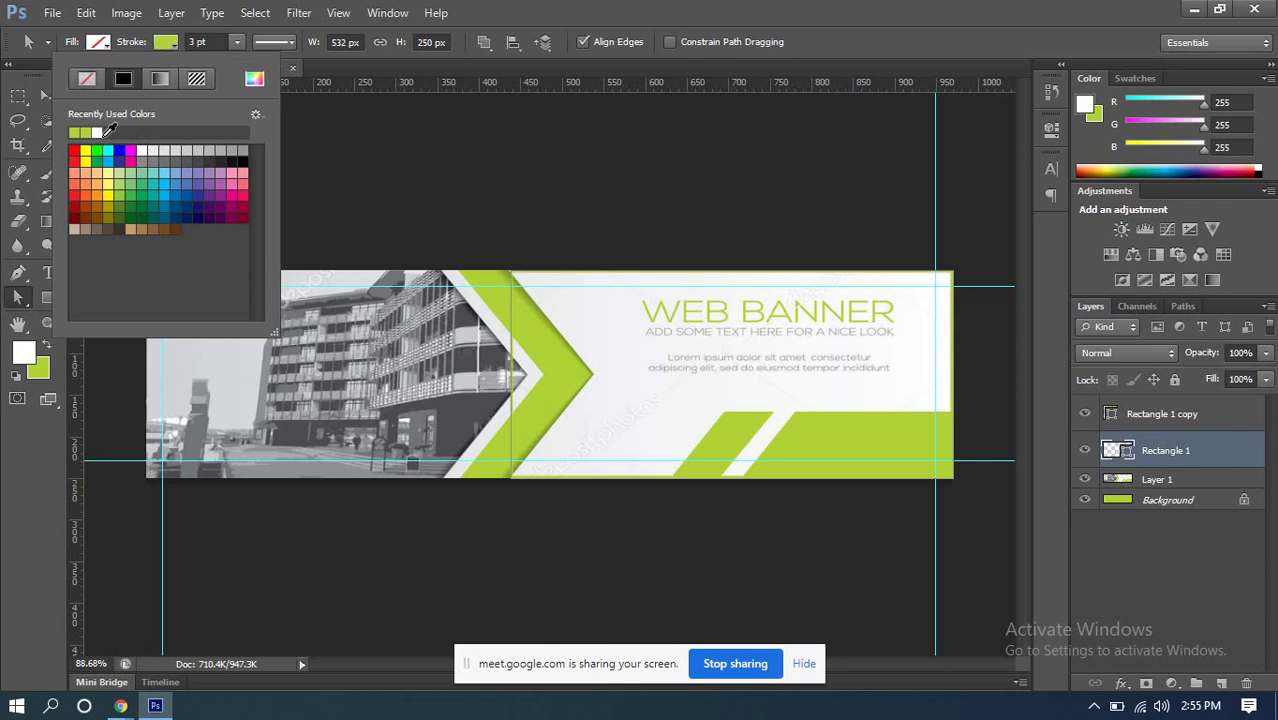
{"action": "left_click", "coordinate": [74, 150]}
Step: Duplicate the red-outlined rectangle leftward over the building photo, with its right edge near the upper start of the chevron's white stripe
{"action": "left_click", "coordinate": [50, 94]}
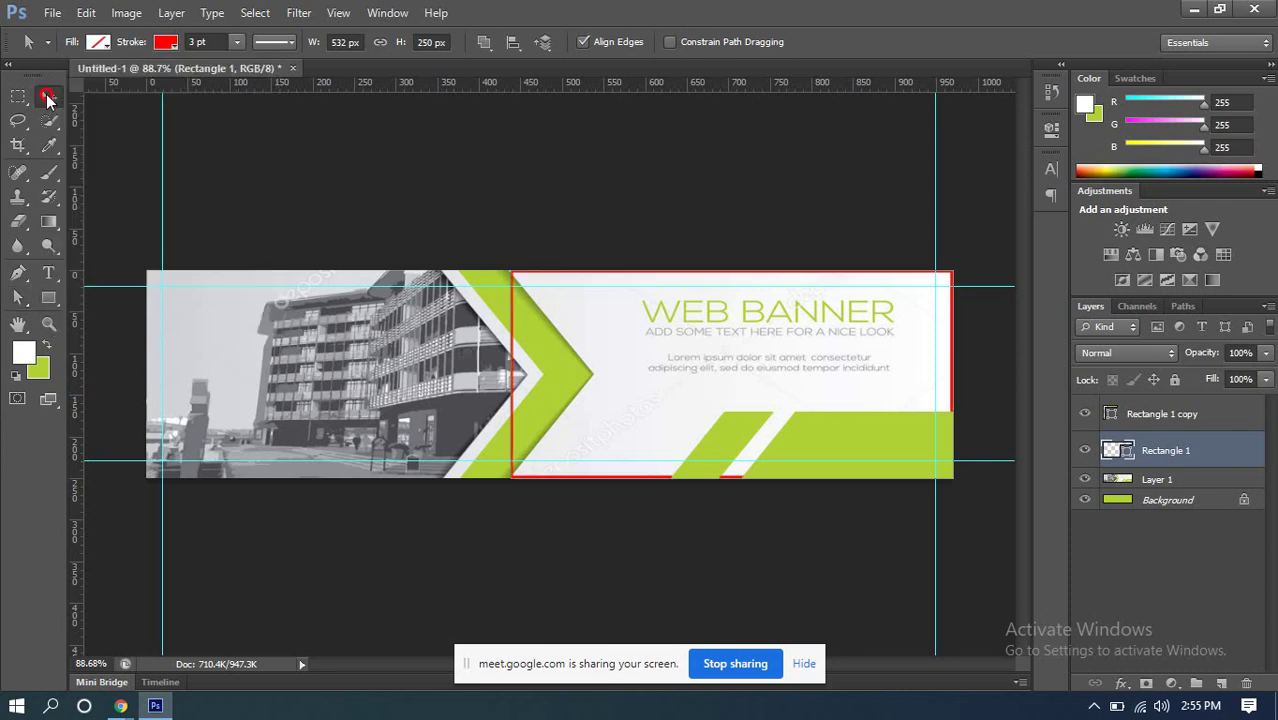
{"action": "left_click", "coordinate": [48, 95]}
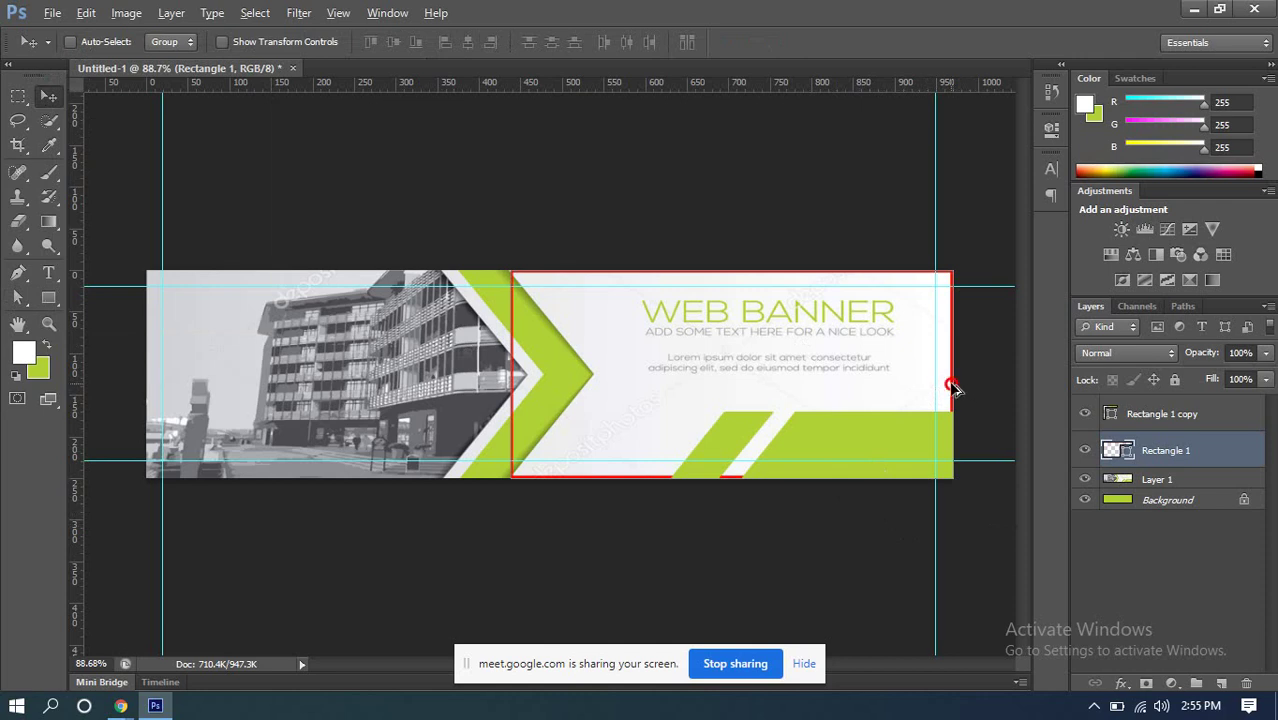
{"action": "left_click_drag", "start_coordinate": [952, 387], "coordinate": [441, 387]}
{"action": "scroll", "coordinate": [474, 332], "scroll_direction": "up", "scroll_amount": 8}
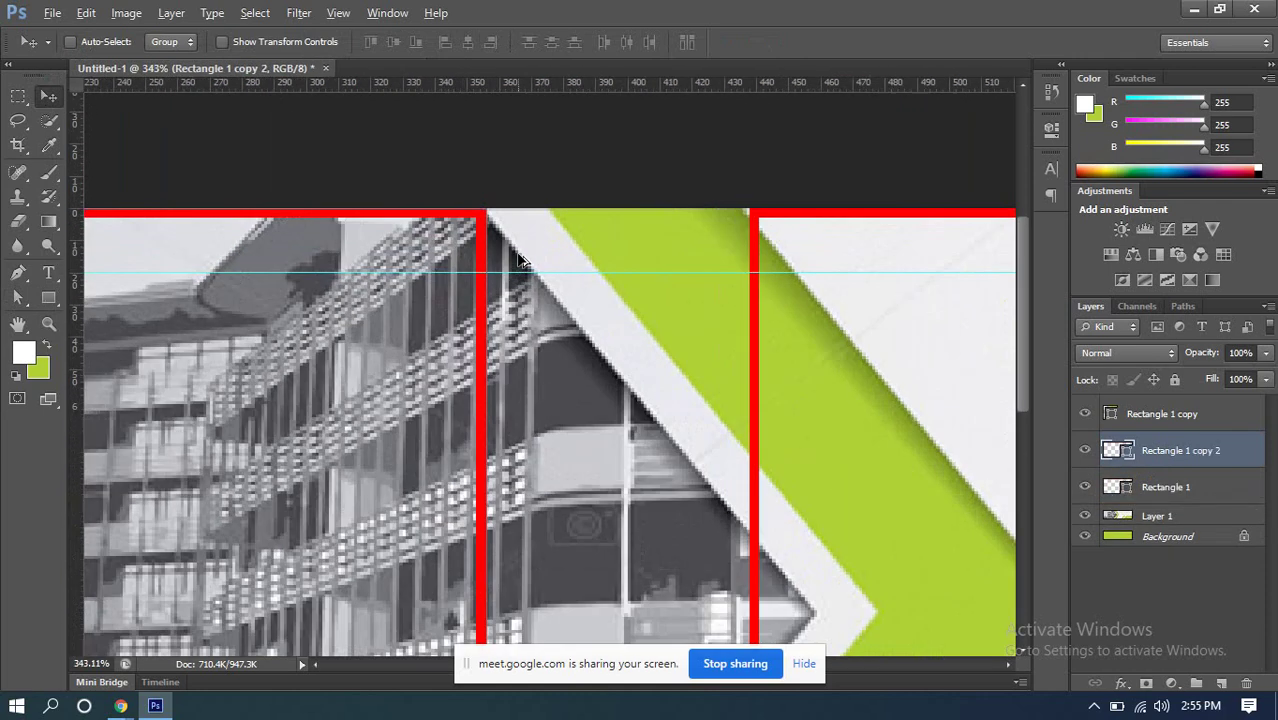
{"action": "scroll", "coordinate": [505, 258], "scroll_direction": "up", "scroll_amount": 1}
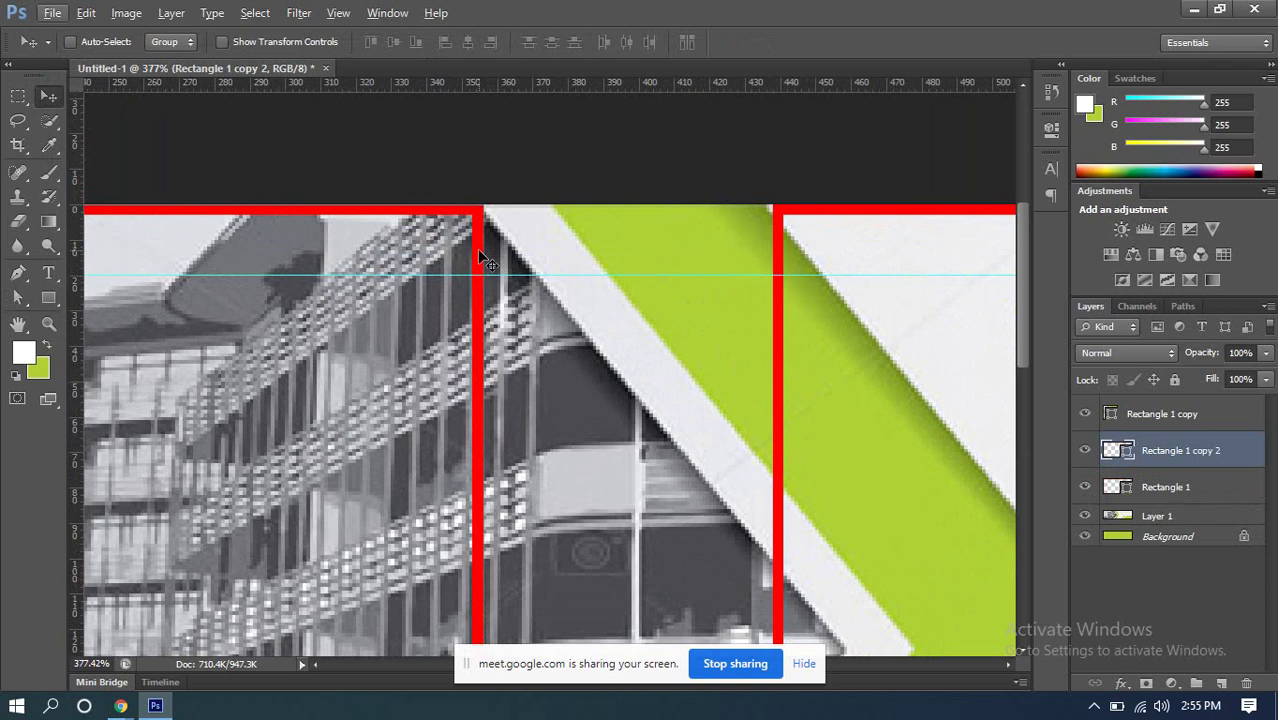
{"action": "scroll", "coordinate": [479, 256], "scroll_direction": "down", "scroll_amount": 3}
{"action": "scroll", "coordinate": [479, 256], "scroll_direction": "up", "scroll_amount": 9}
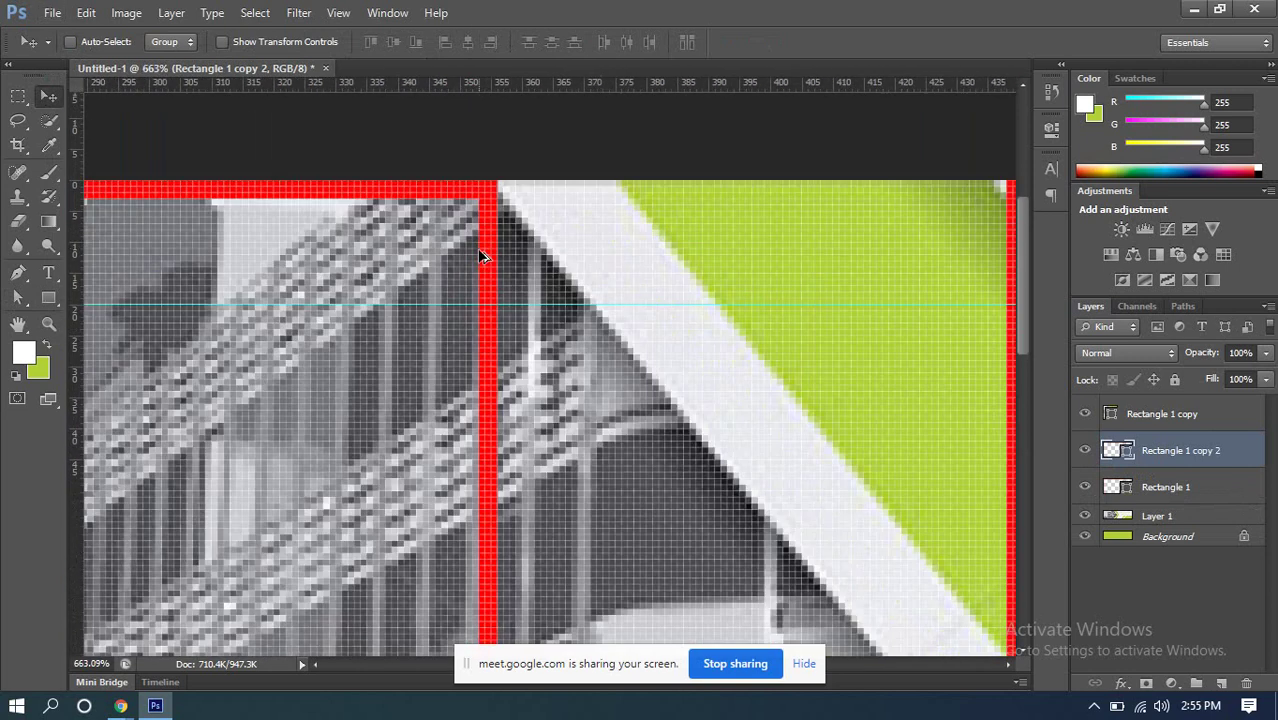
{"action": "key", "text": "Left"}
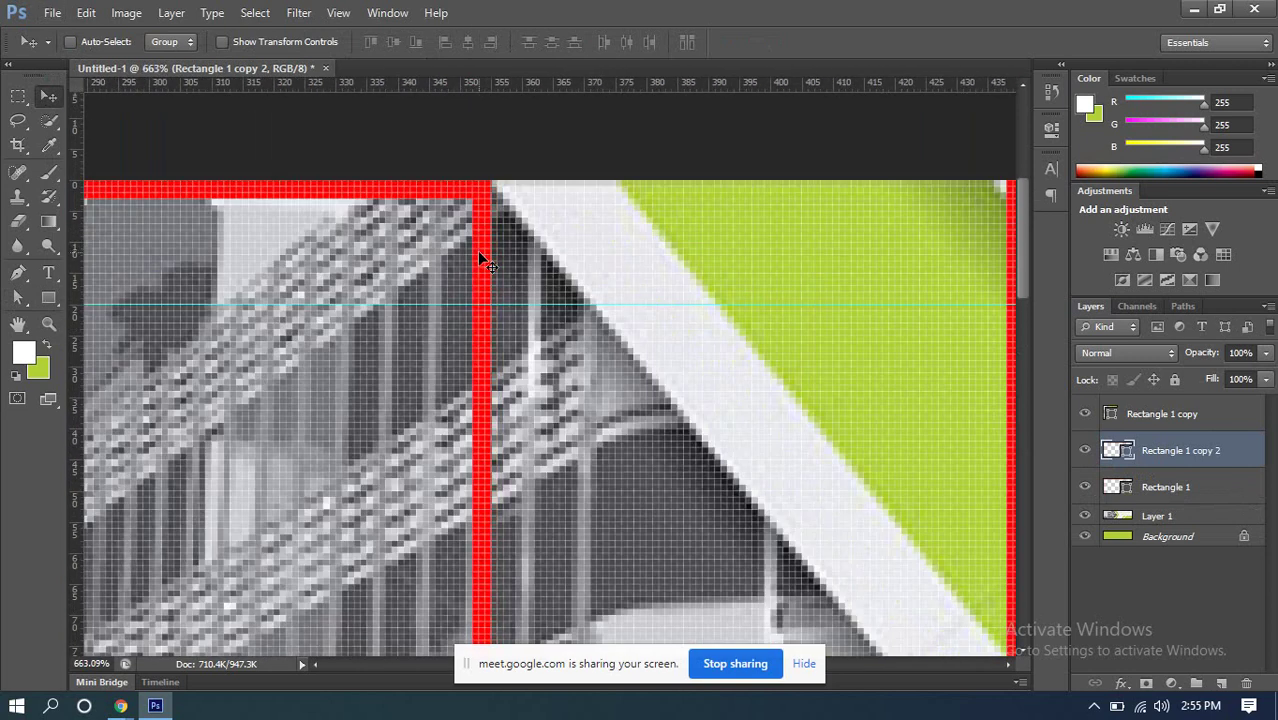
Step: Nudge the rectangle copy to the right so its lower corner meets the lower end of the white stripe
{"action": "scroll", "coordinate": [490, 265], "scroll_direction": "down", "scroll_amount": 8}
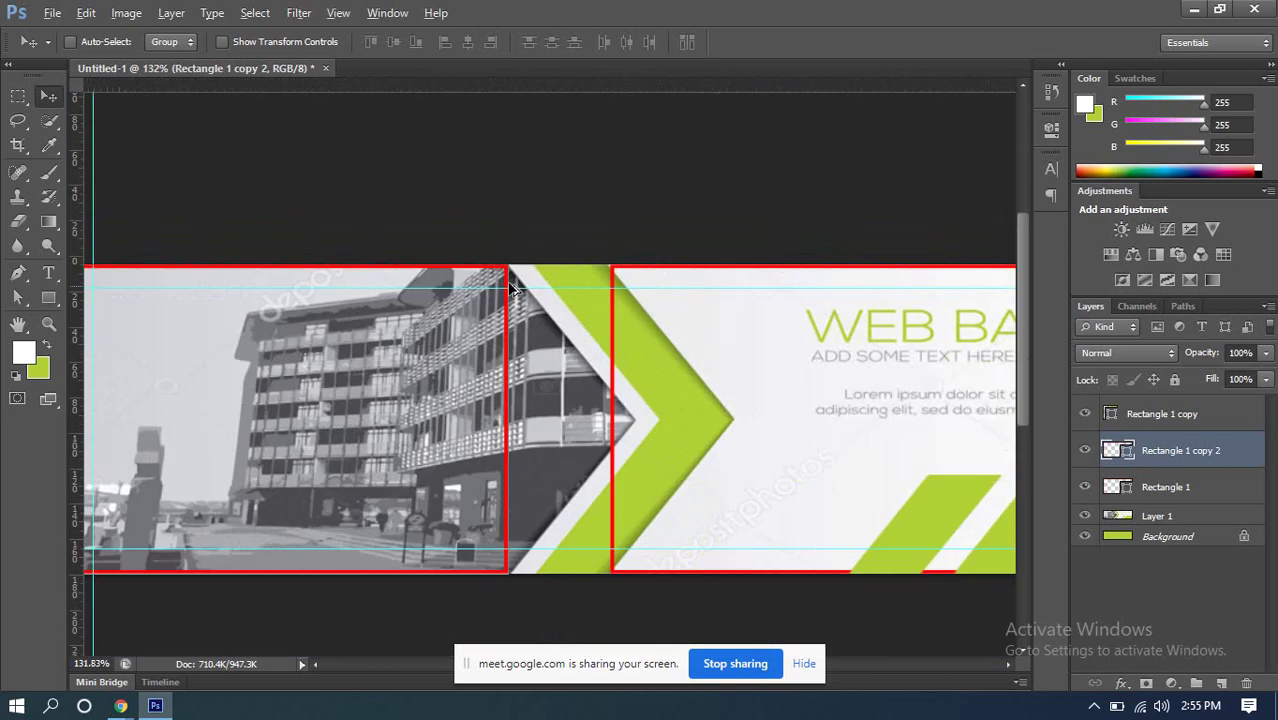
{"action": "scroll", "coordinate": [530, 555], "scroll_direction": "up", "scroll_amount": 5}
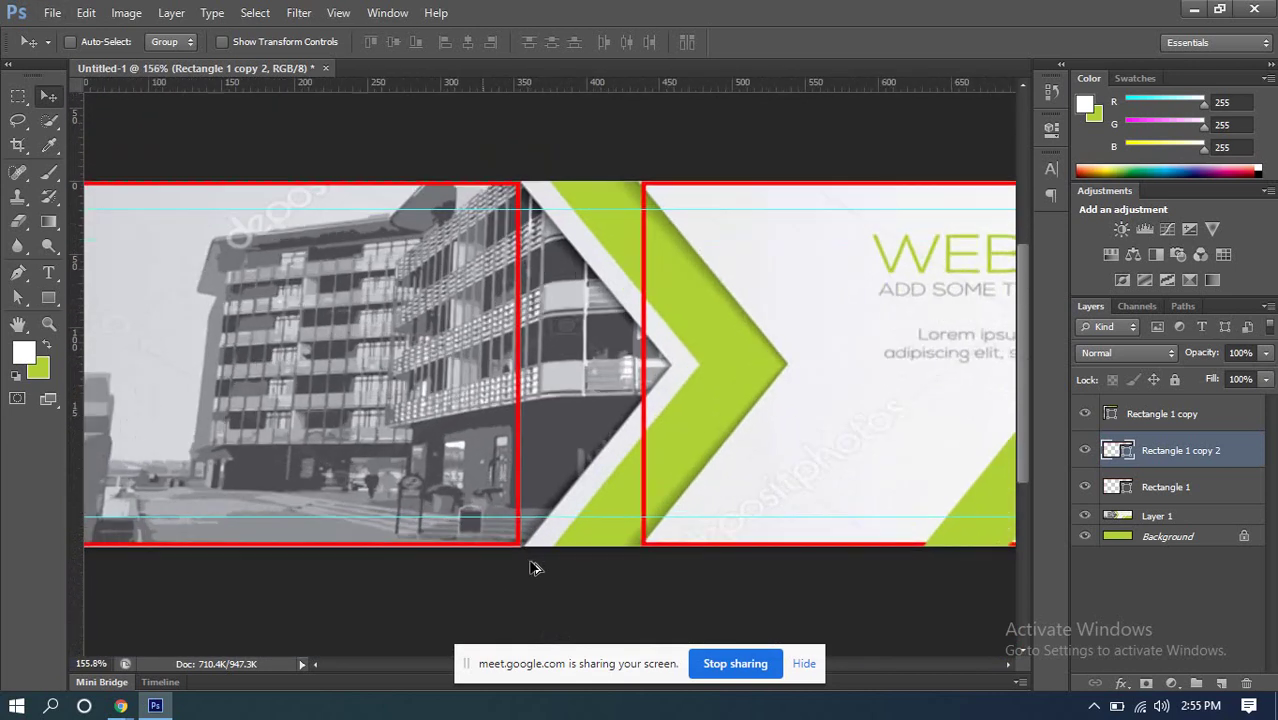
{"action": "scroll", "coordinate": [518, 553], "scroll_direction": "up", "scroll_amount": 4}
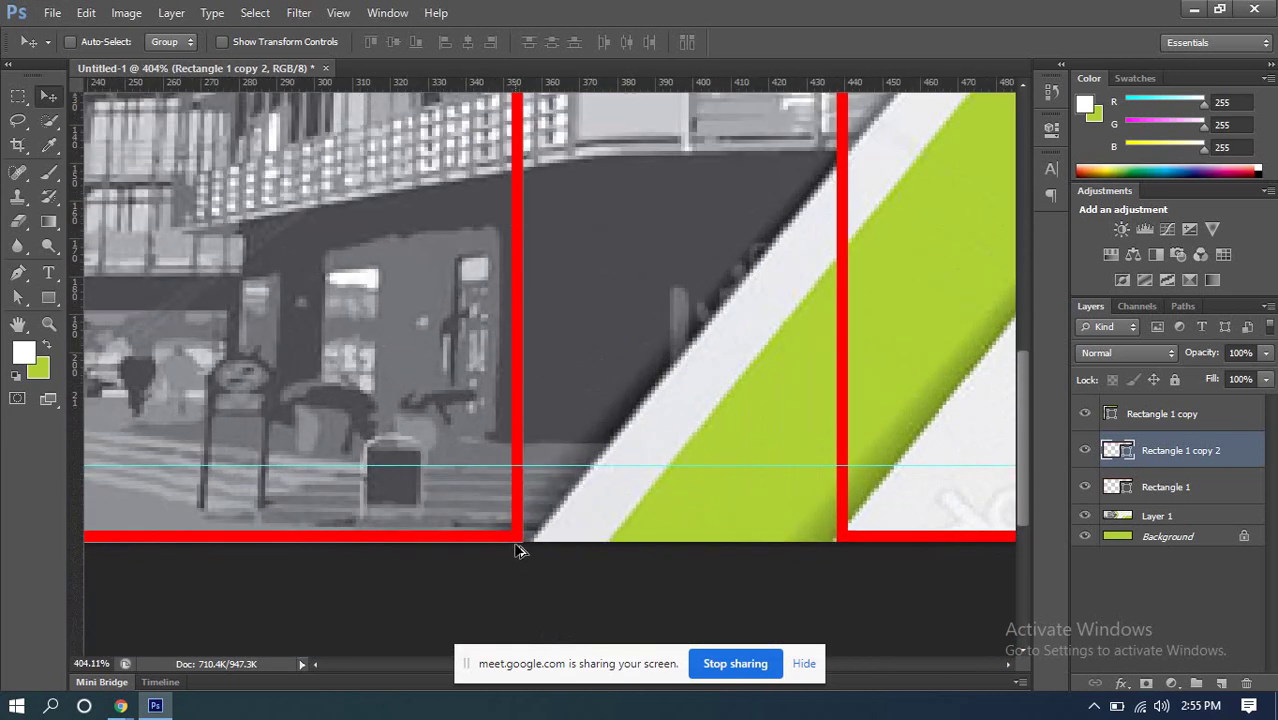
{"action": "key", "text": "Right"}
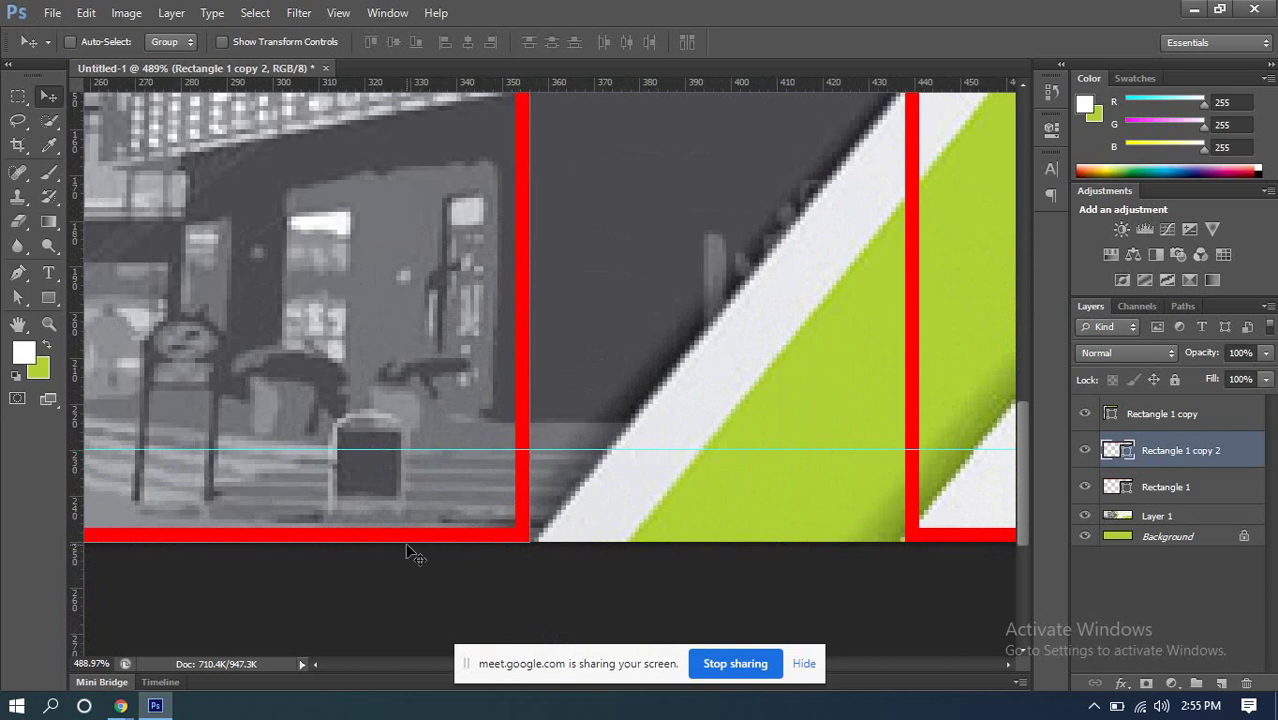
{"action": "key", "text": "Right"}
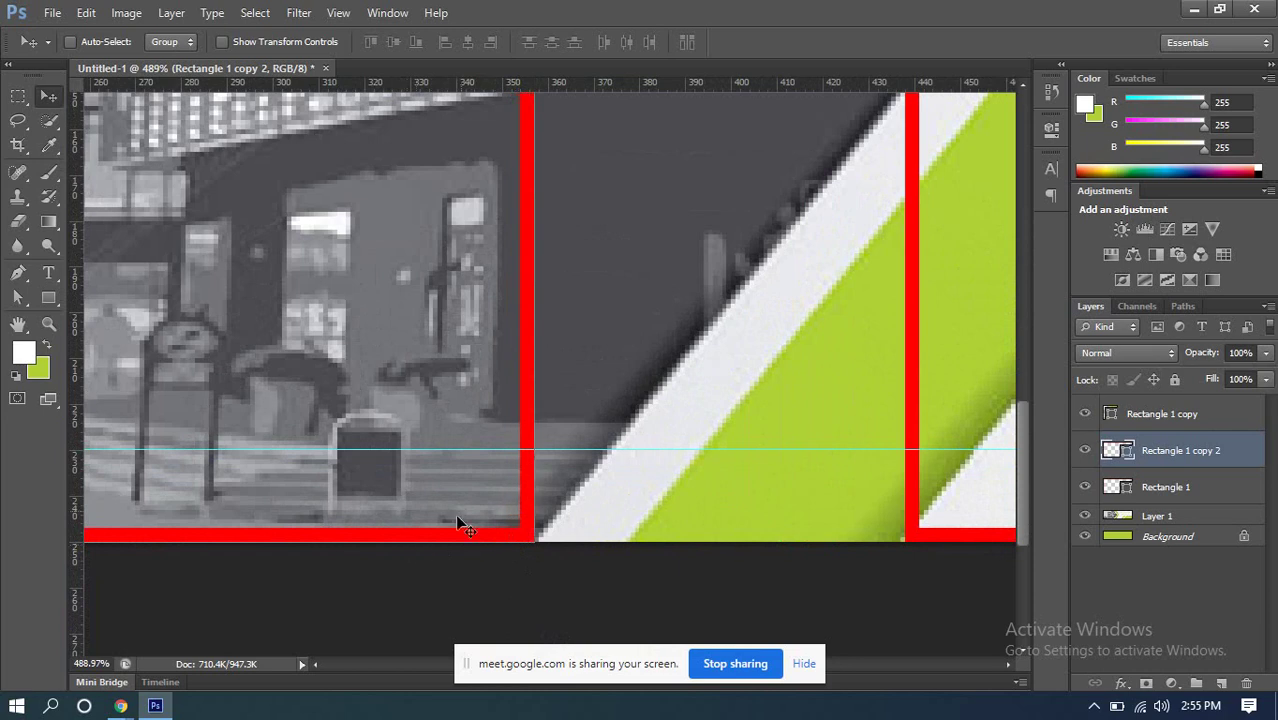
{"action": "scroll", "coordinate": [538, 482], "scroll_direction": "down", "scroll_amount": 6}
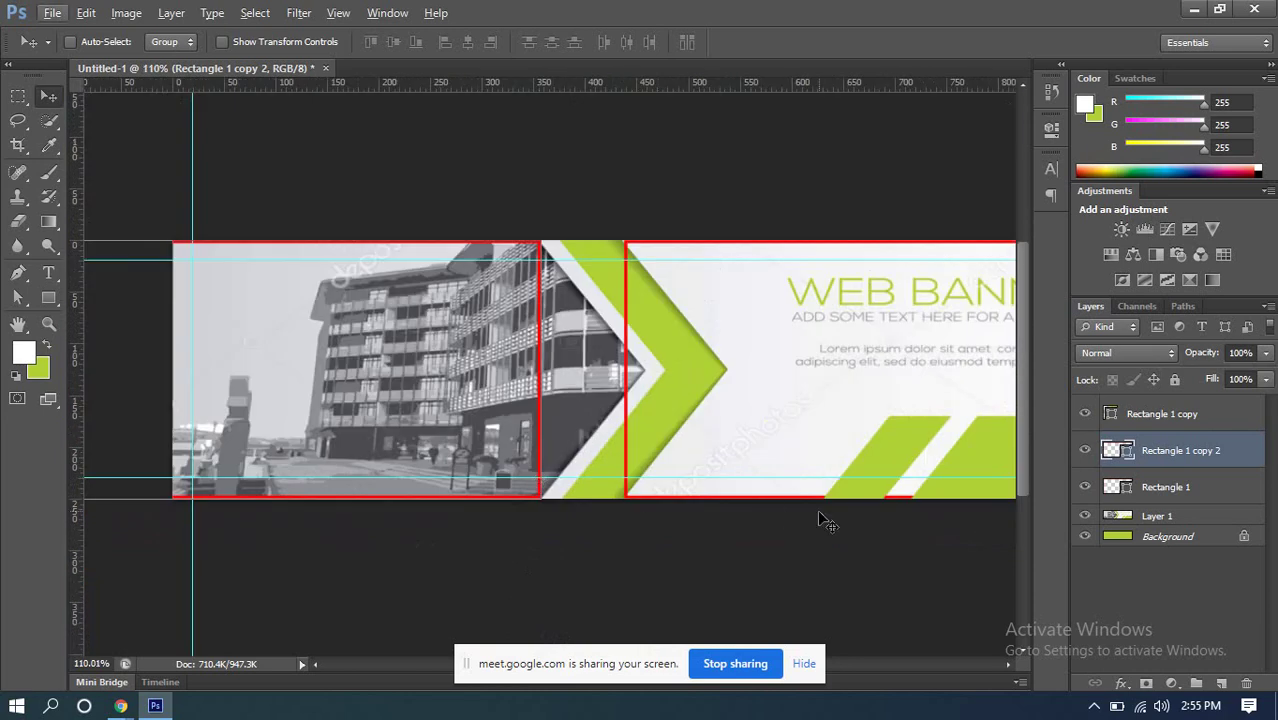
Step: Add a horizontal guide through the tip of the green chevron
{"action": "scroll", "coordinate": [655, 397], "scroll_direction": "down", "scroll_amount": 1}
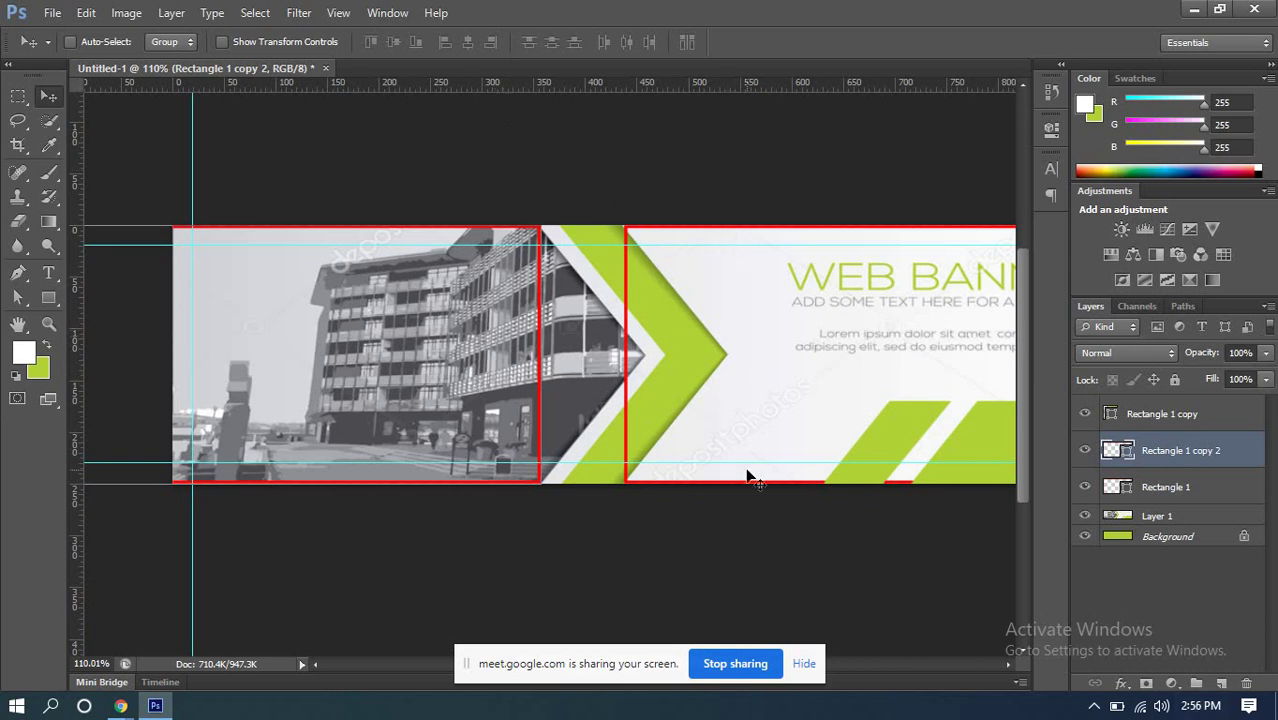
{"action": "scroll", "coordinate": [785, 372], "scroll_direction": "up", "scroll_amount": 5}
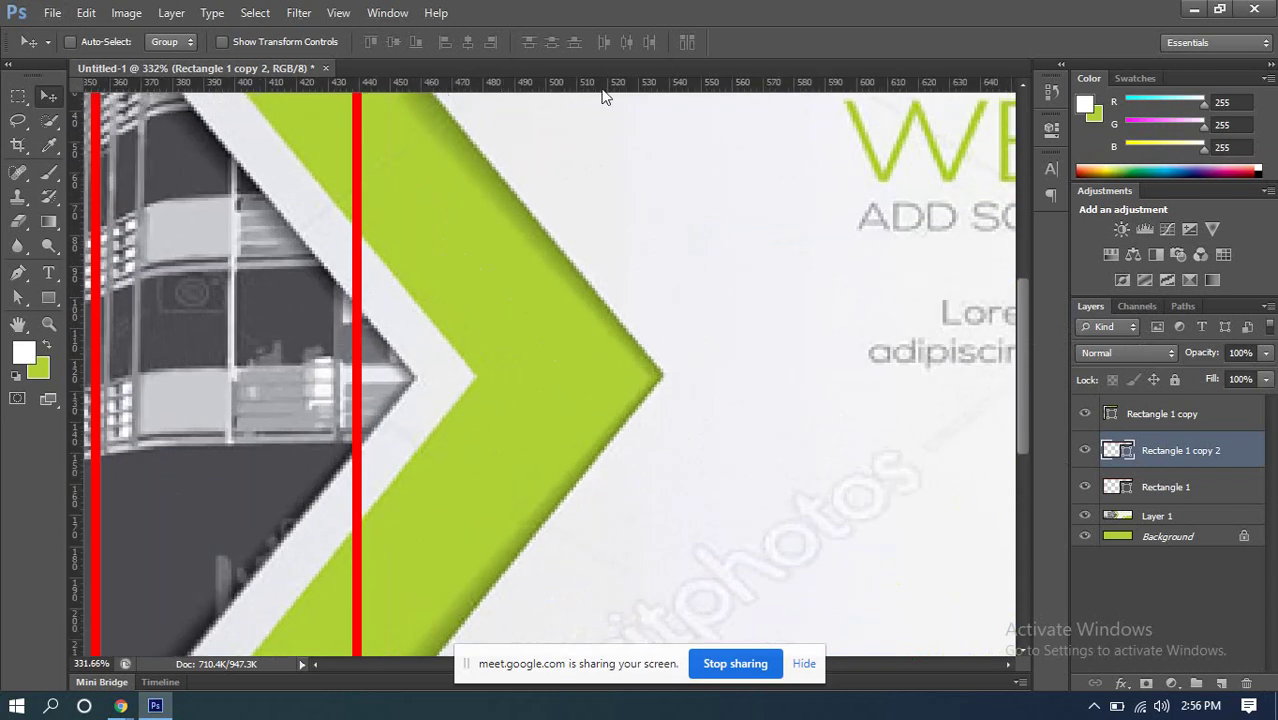
{"action": "left_click_drag", "start_coordinate": [603, 84], "coordinate": [655, 375]}
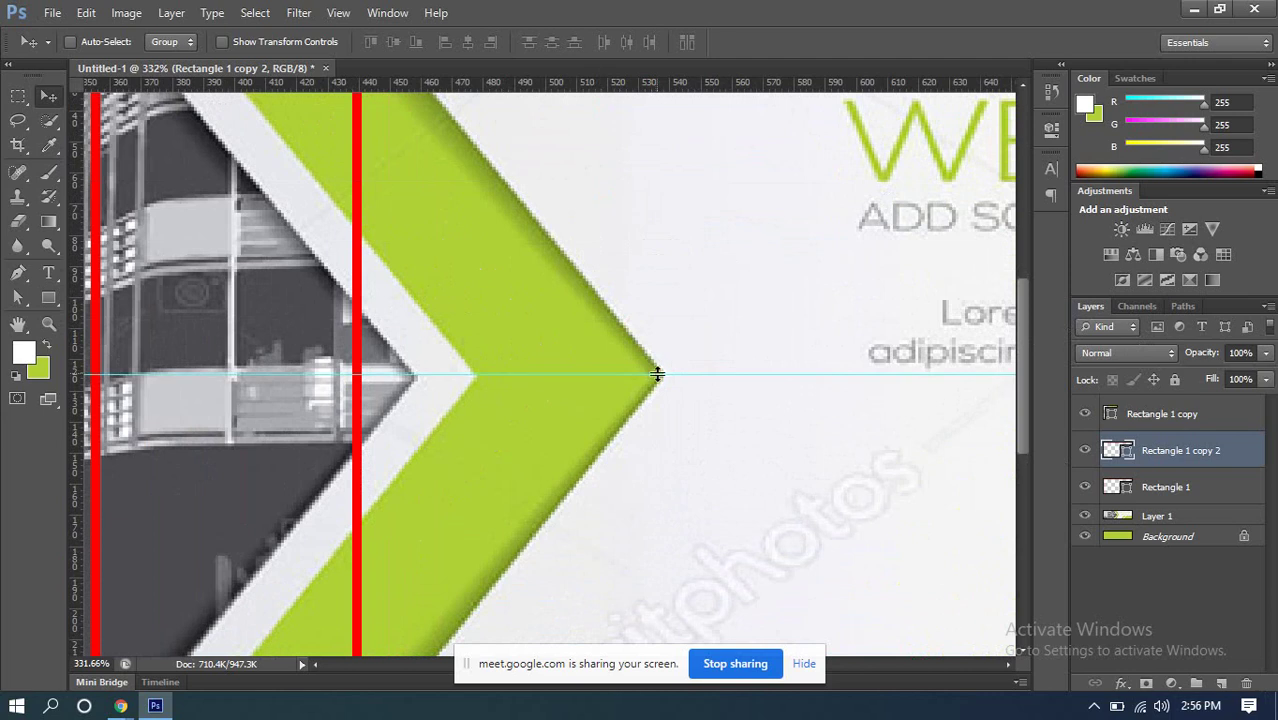
Step: Move the rectangle copy's left anchor points to the canvas's left edge, making the shape 357 px wide
{"action": "scroll", "coordinate": [656, 374], "scroll_direction": "down", "scroll_amount": 5}
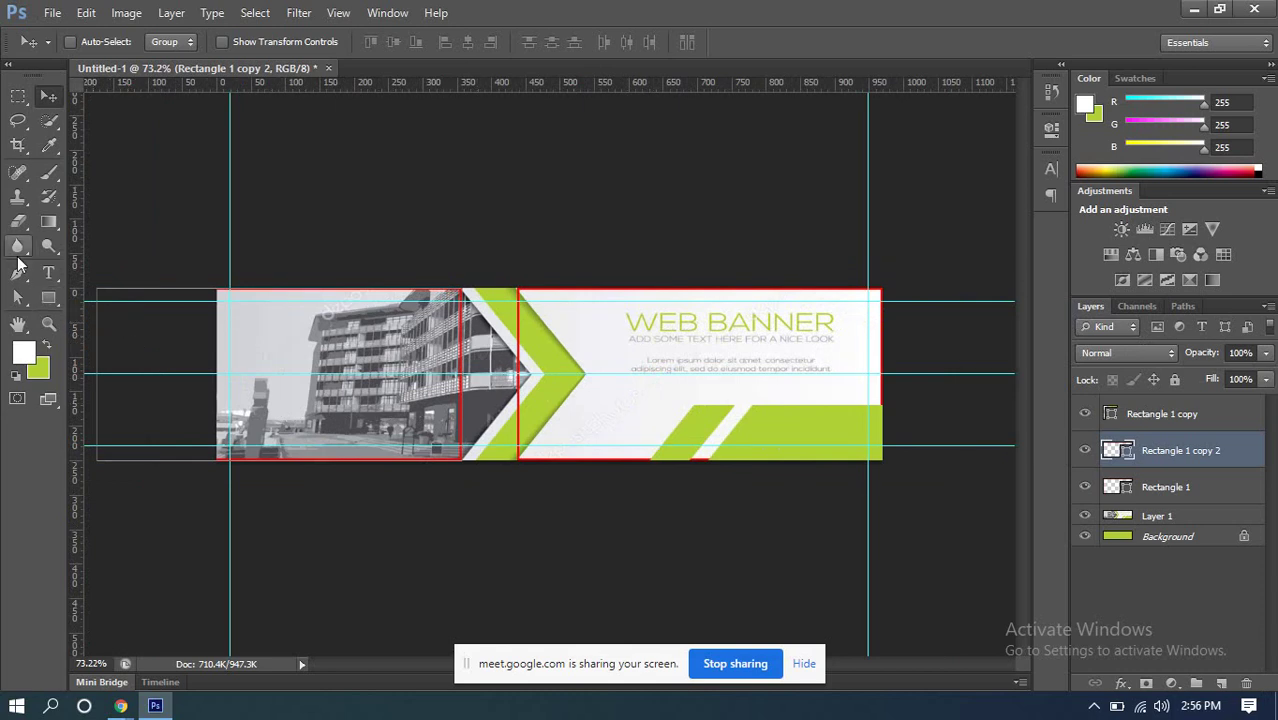
{"action": "left_click", "coordinate": [18, 297]}
{"action": "left_click_drag", "start_coordinate": [89, 289], "coordinate": [217, 460]}
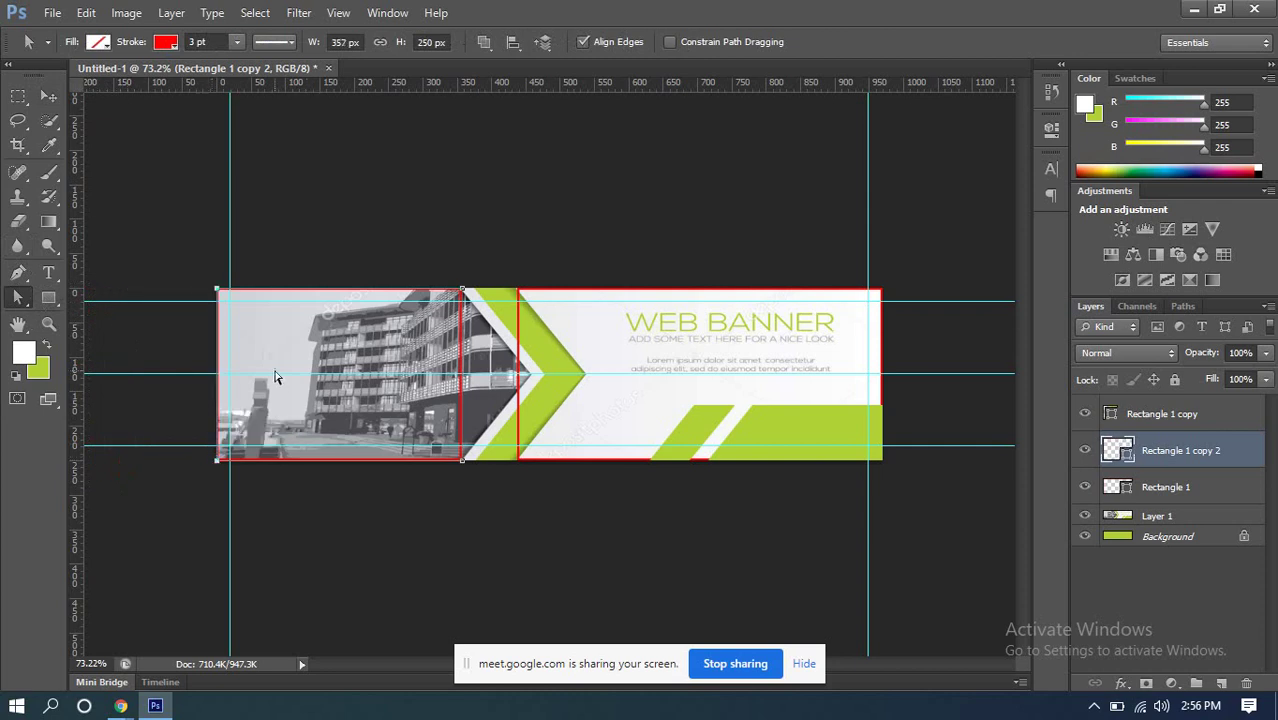
{"action": "scroll", "coordinate": [208, 289], "scroll_direction": "up", "scroll_amount": 3}
{"action": "scroll", "coordinate": [208, 289], "scroll_direction": "down", "scroll_amount": 1}
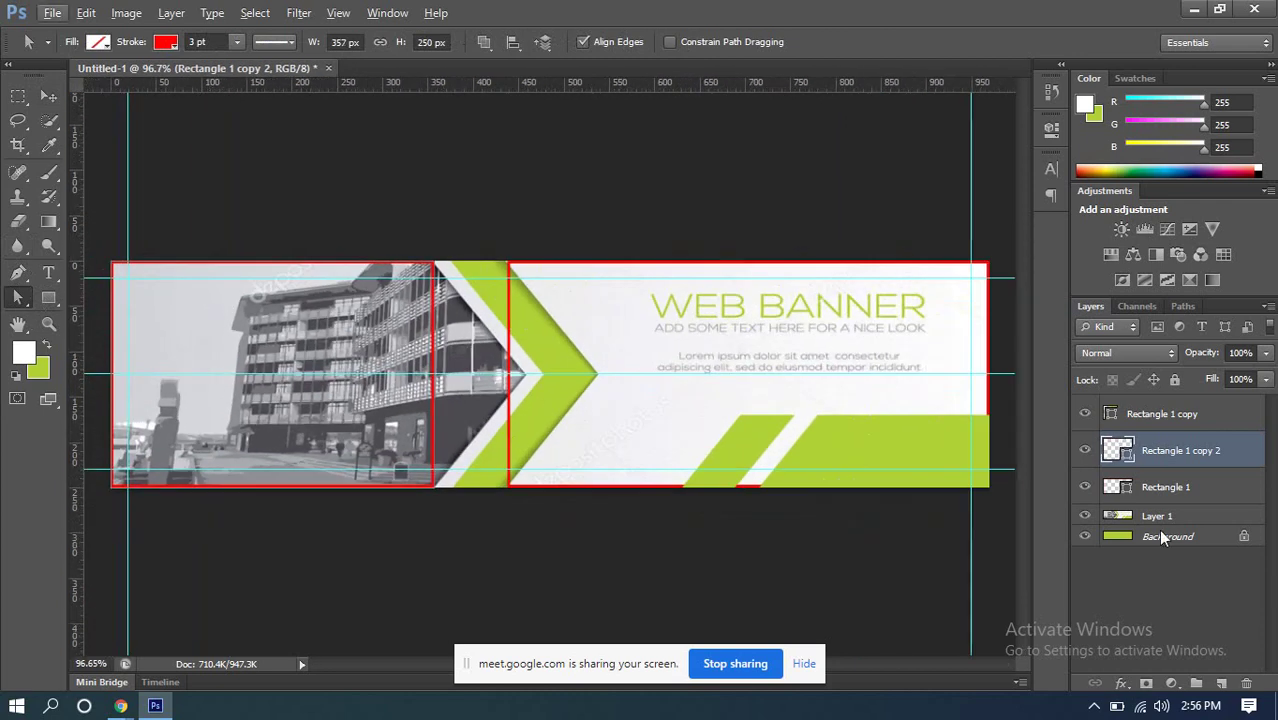
Step: Add an anchor point where the centre guide crosses the original rectangle's left edge and the rectangle copy's right edge
{"action": "left_click", "coordinate": [48, 97]}
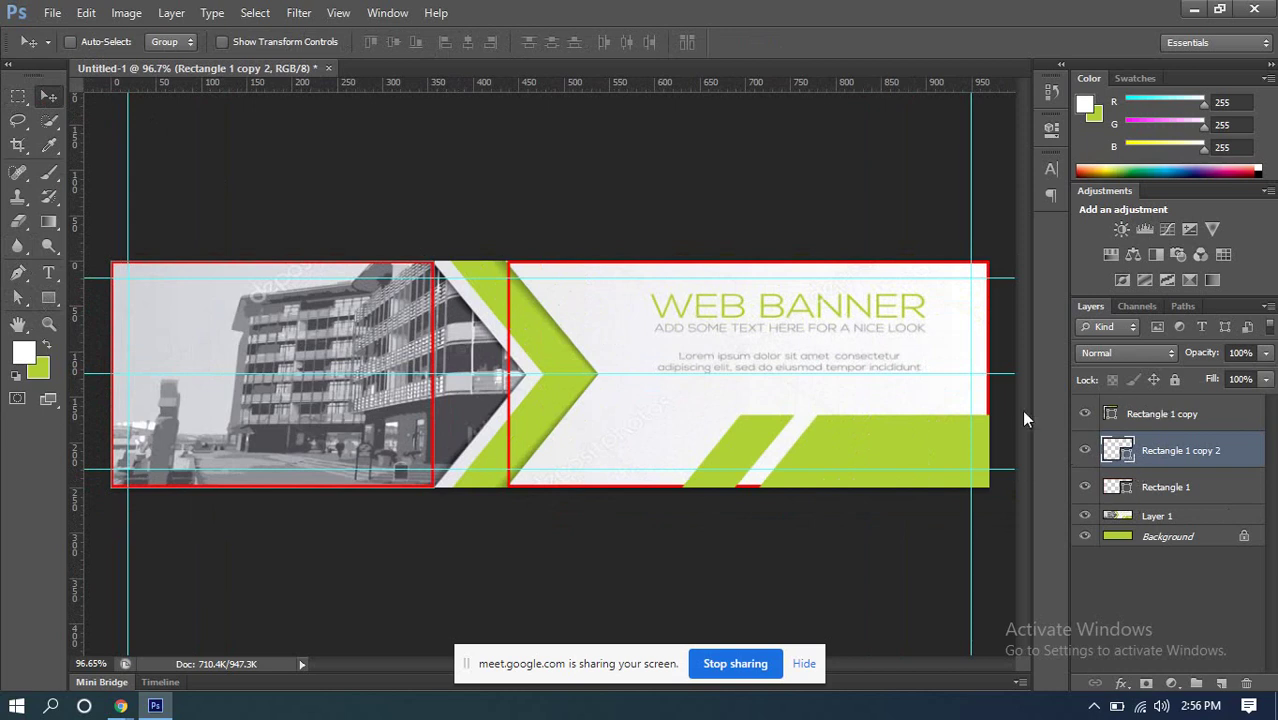
{"action": "scroll", "coordinate": [559, 375], "scroll_direction": "up", "scroll_amount": 4}
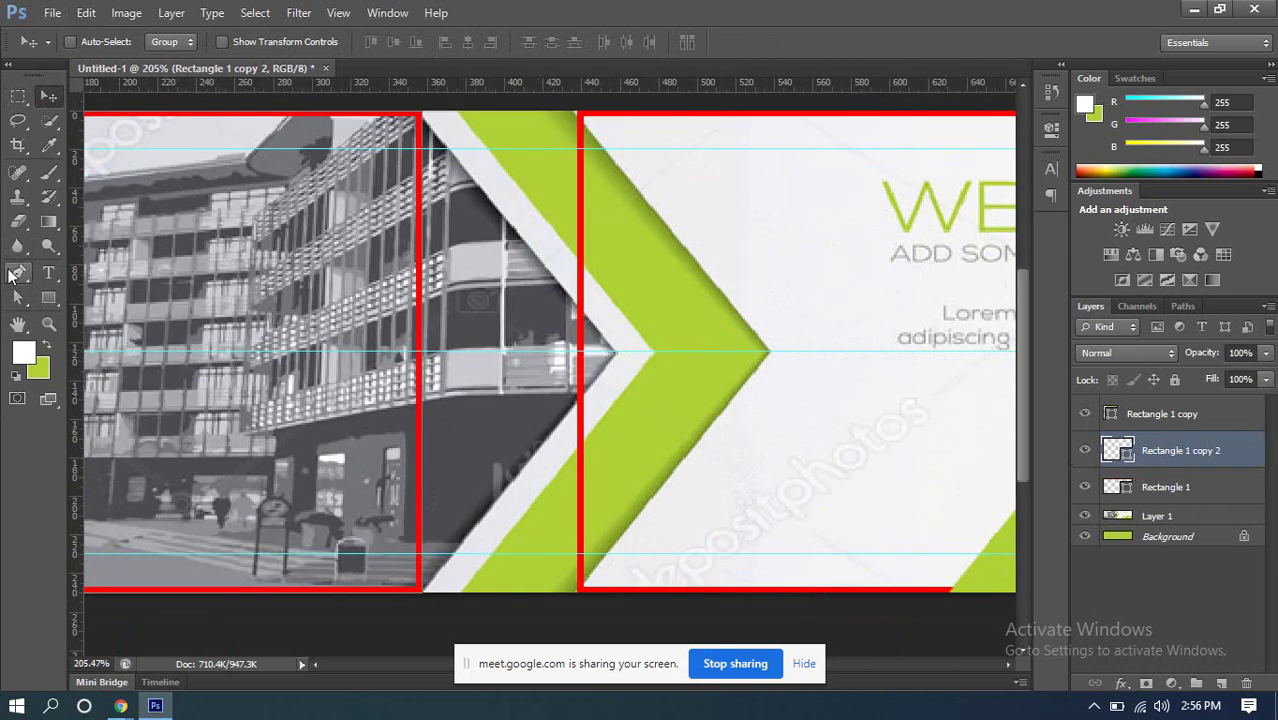
{"action": "left_click", "coordinate": [14, 272]}
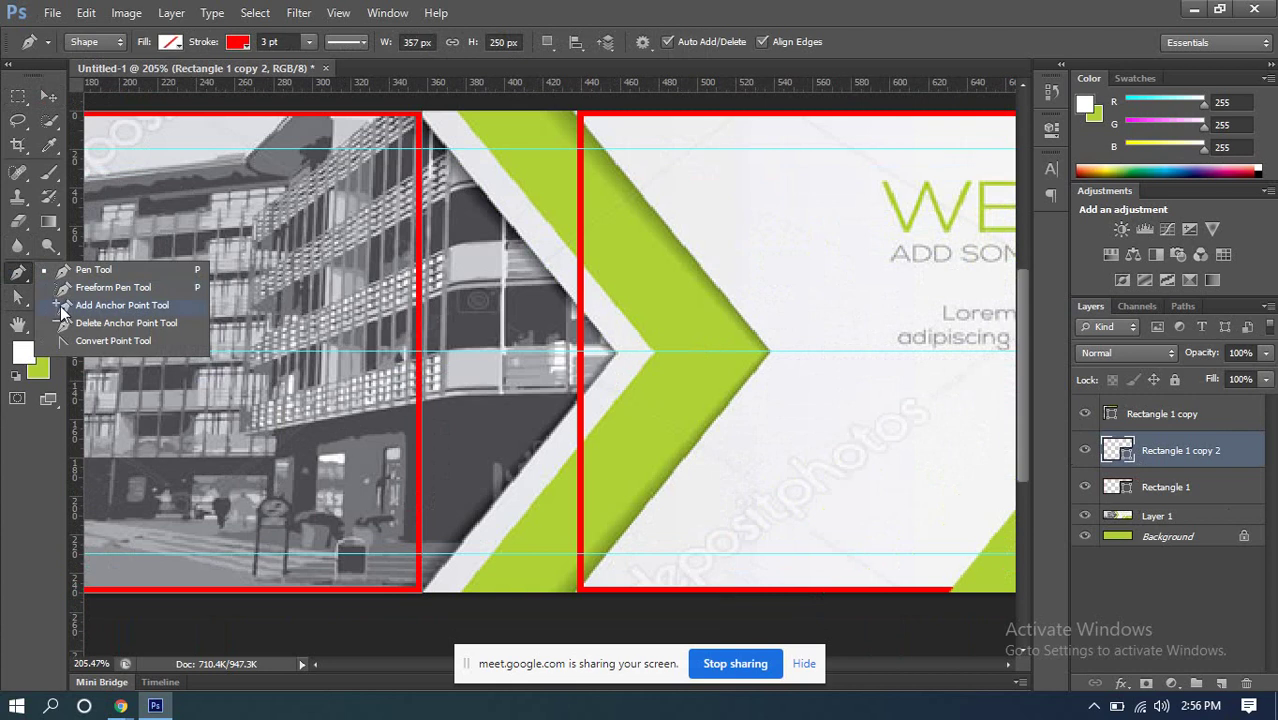
{"action": "left_click", "coordinate": [61, 307]}
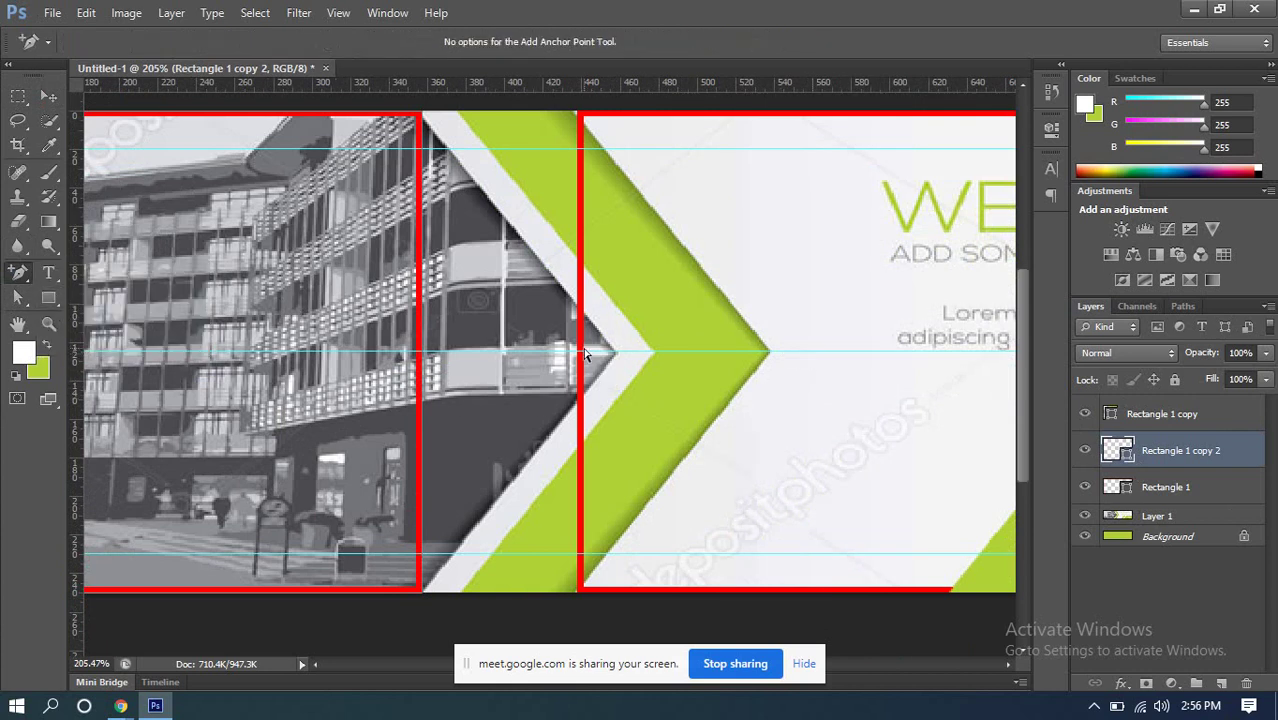
{"action": "scroll", "coordinate": [585, 356], "scroll_direction": "up", "scroll_amount": 5}
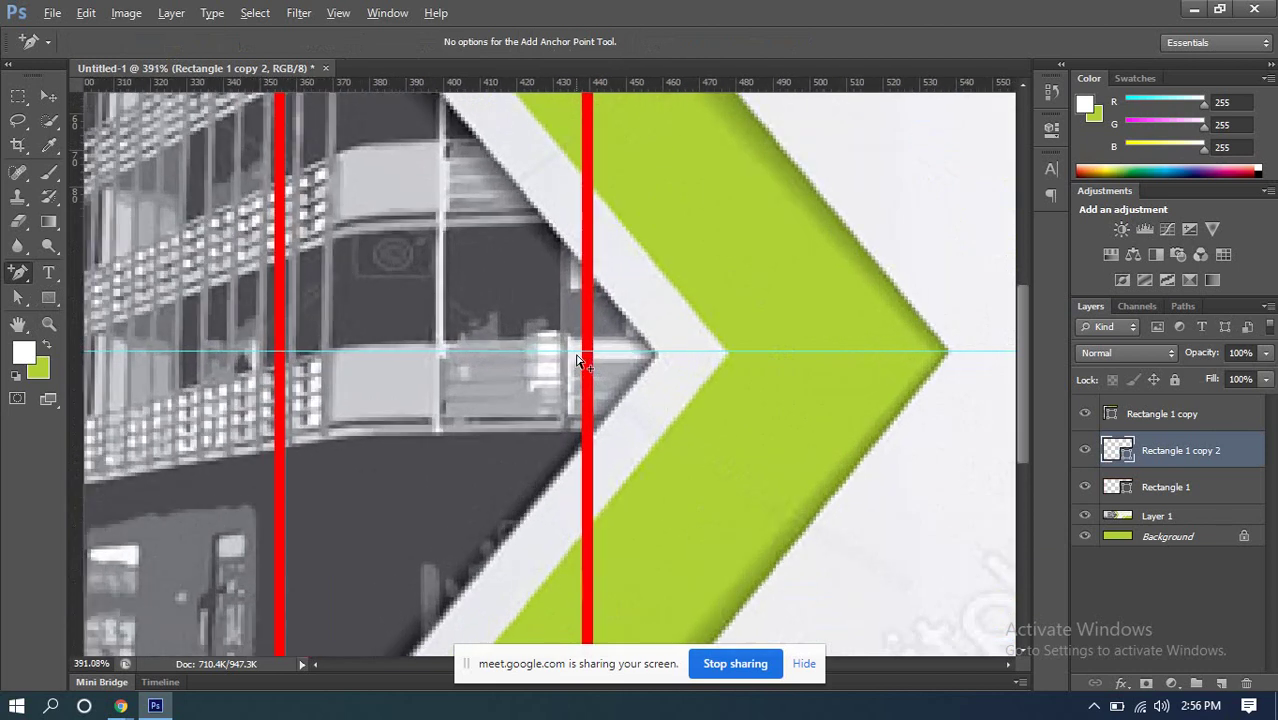
{"action": "scroll", "coordinate": [580, 358], "scroll_direction": "up", "scroll_amount": 1}
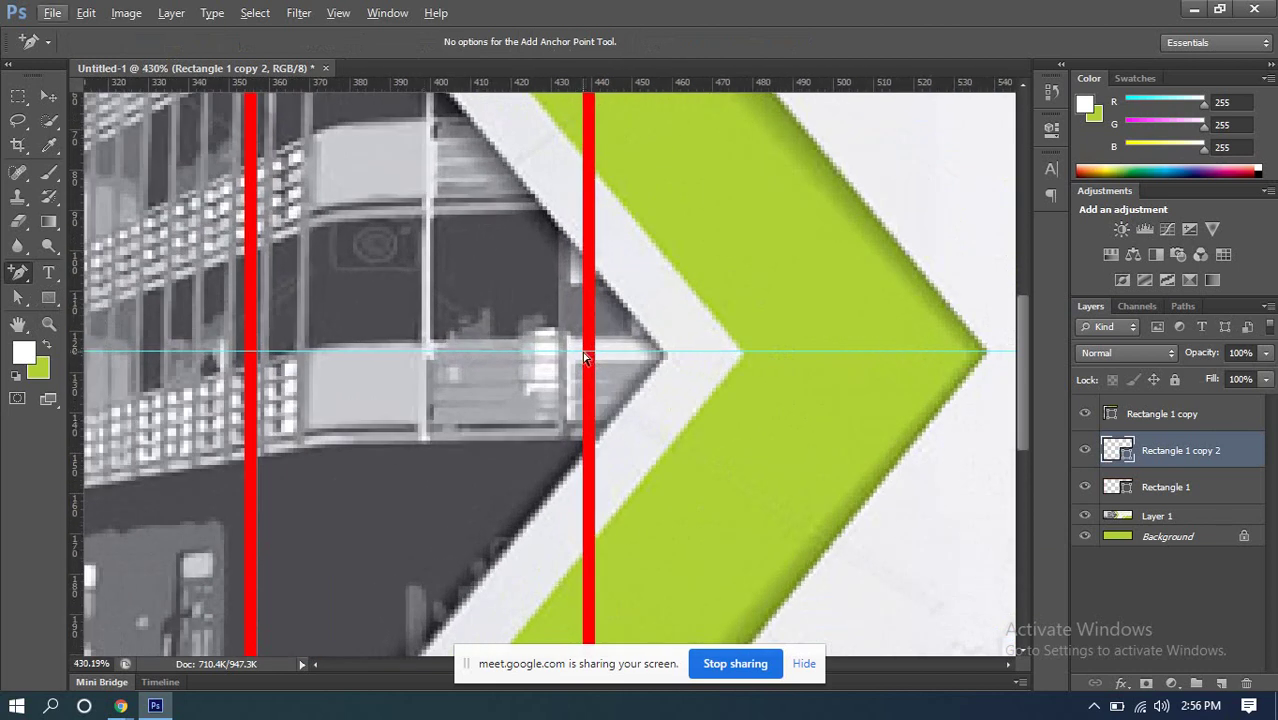
{"action": "left_click", "coordinate": [585, 357]}
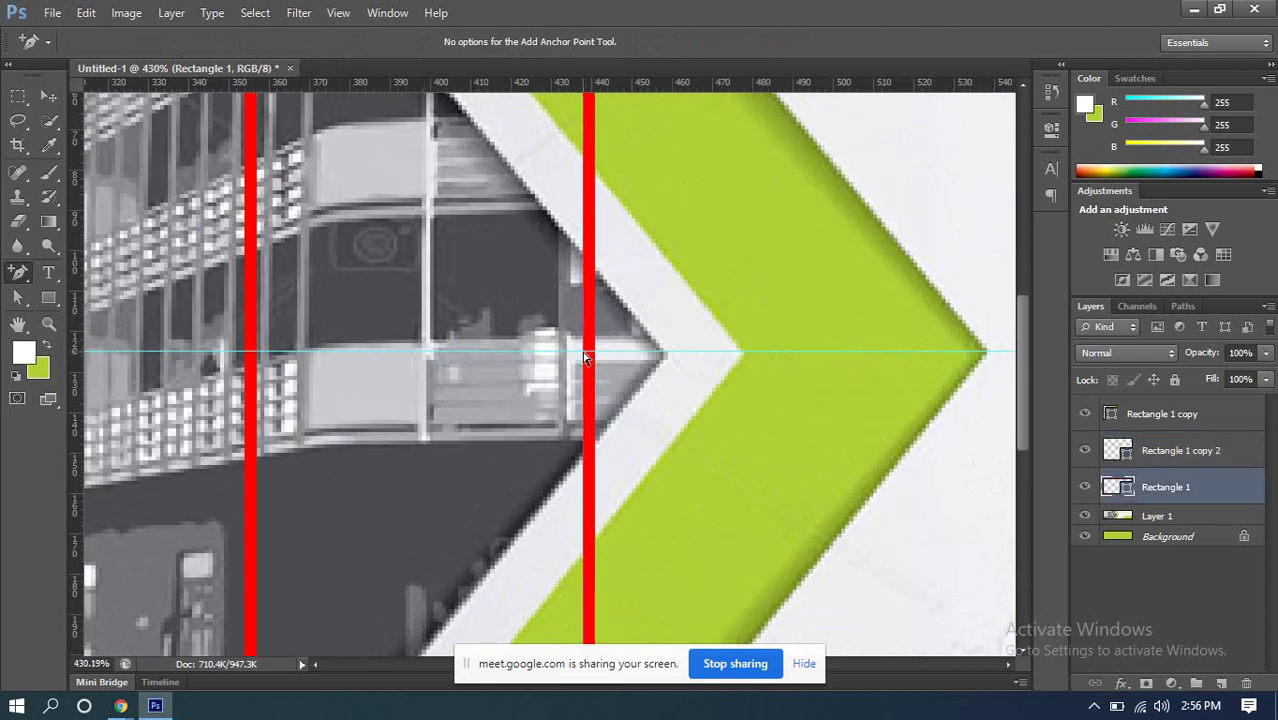
{"action": "left_click", "coordinate": [585, 357]}
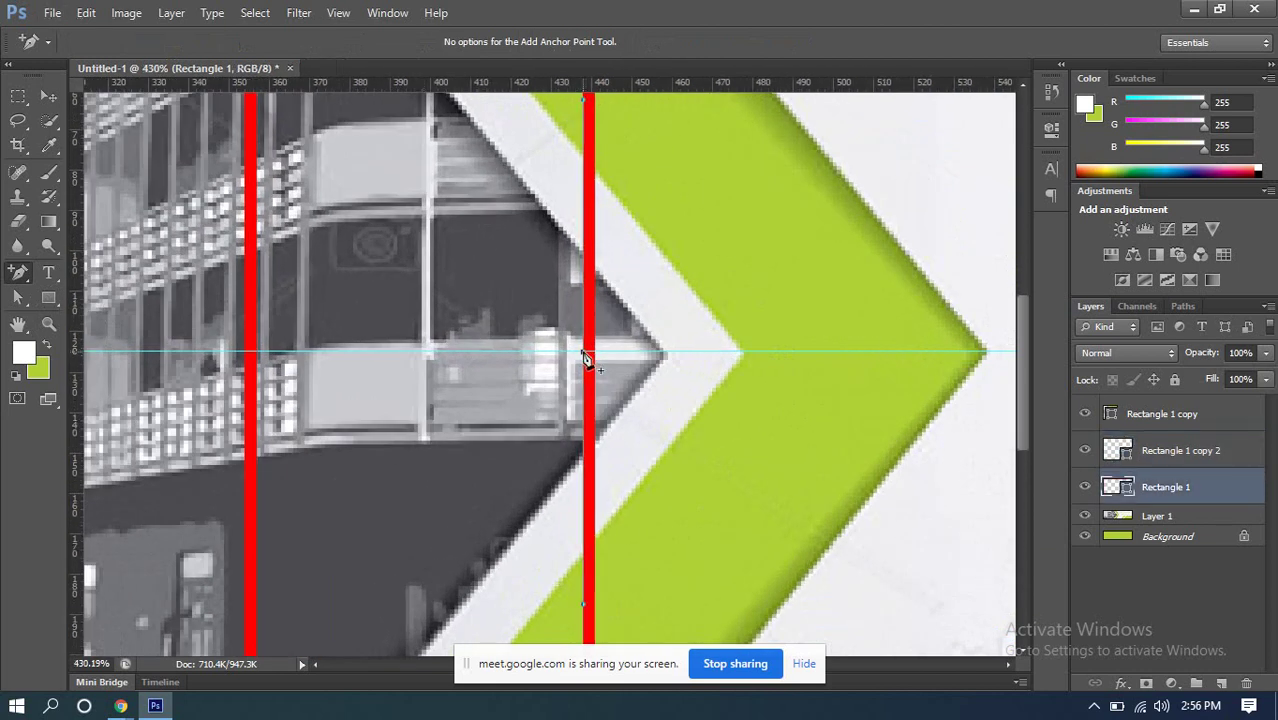
{"action": "left_click", "coordinate": [258, 358]}
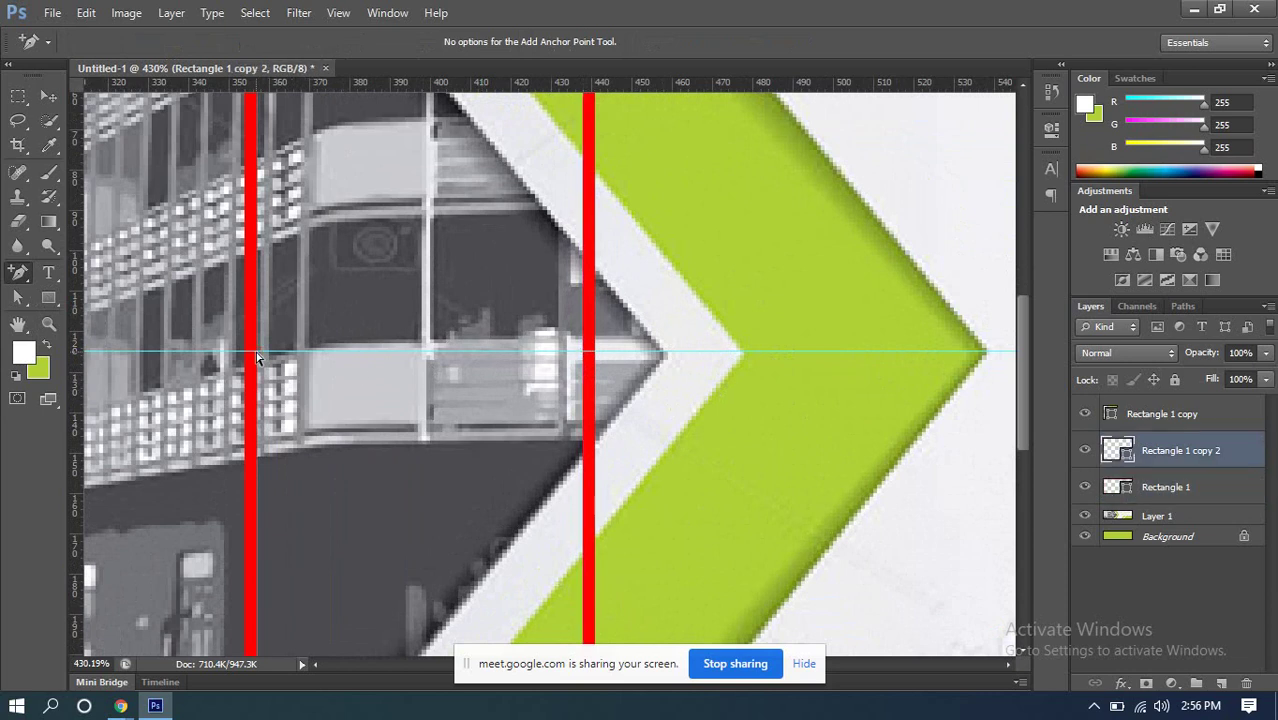
{"action": "left_click", "coordinate": [257, 358]}
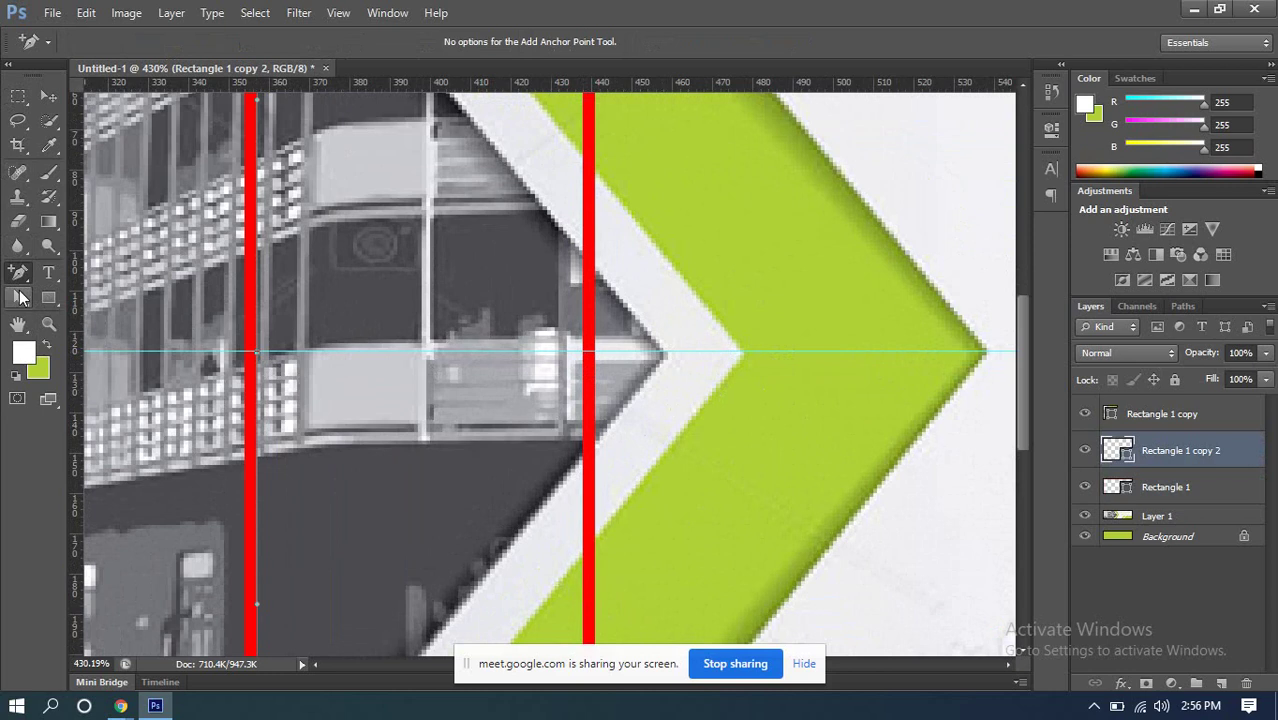
Step: Try to pull the original rectangle's new smooth anchor point rightward along the centre guide into the green chevron
{"action": "left_click", "coordinate": [22, 298]}
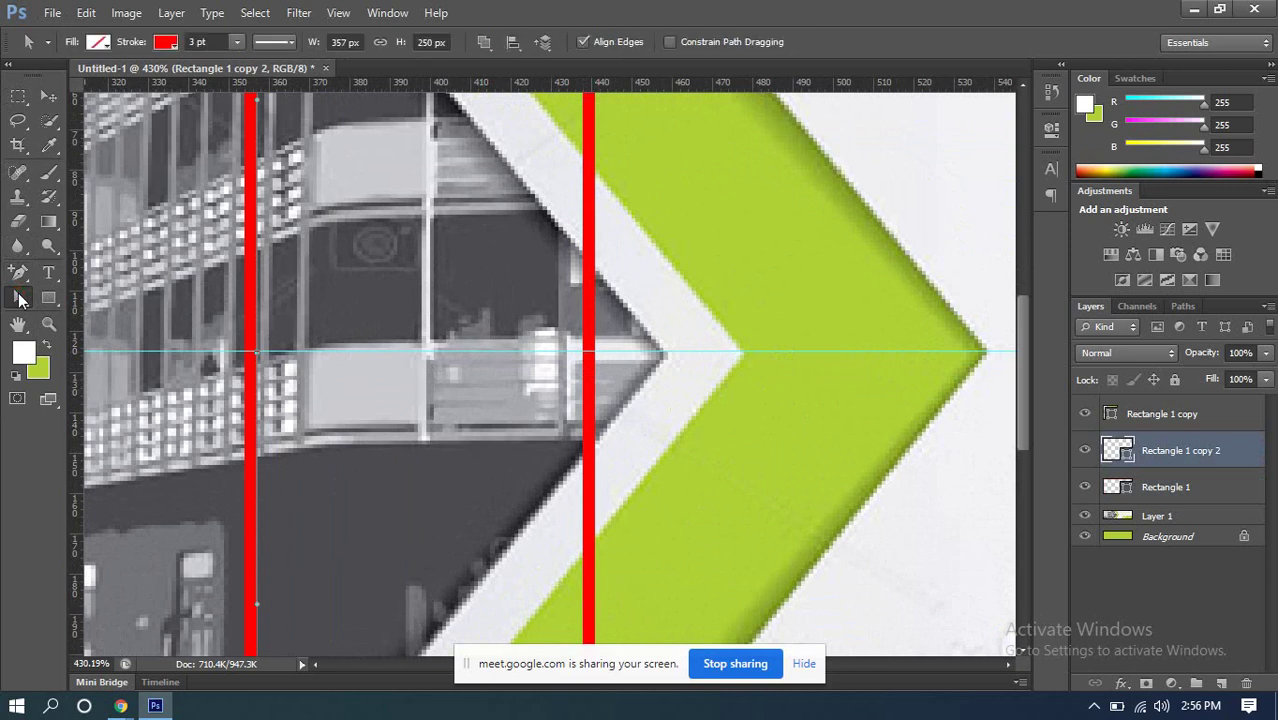
{"action": "left_click", "coordinate": [19, 273]}
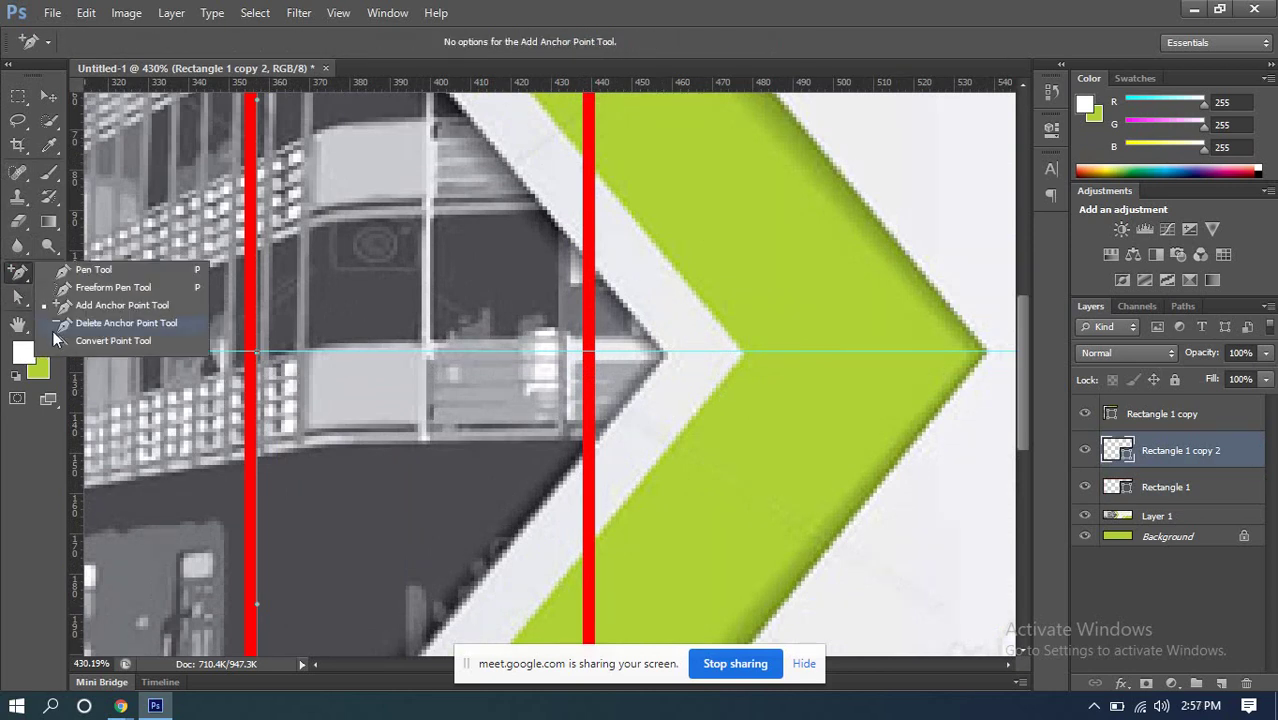
{"action": "left_click", "coordinate": [19, 308]}
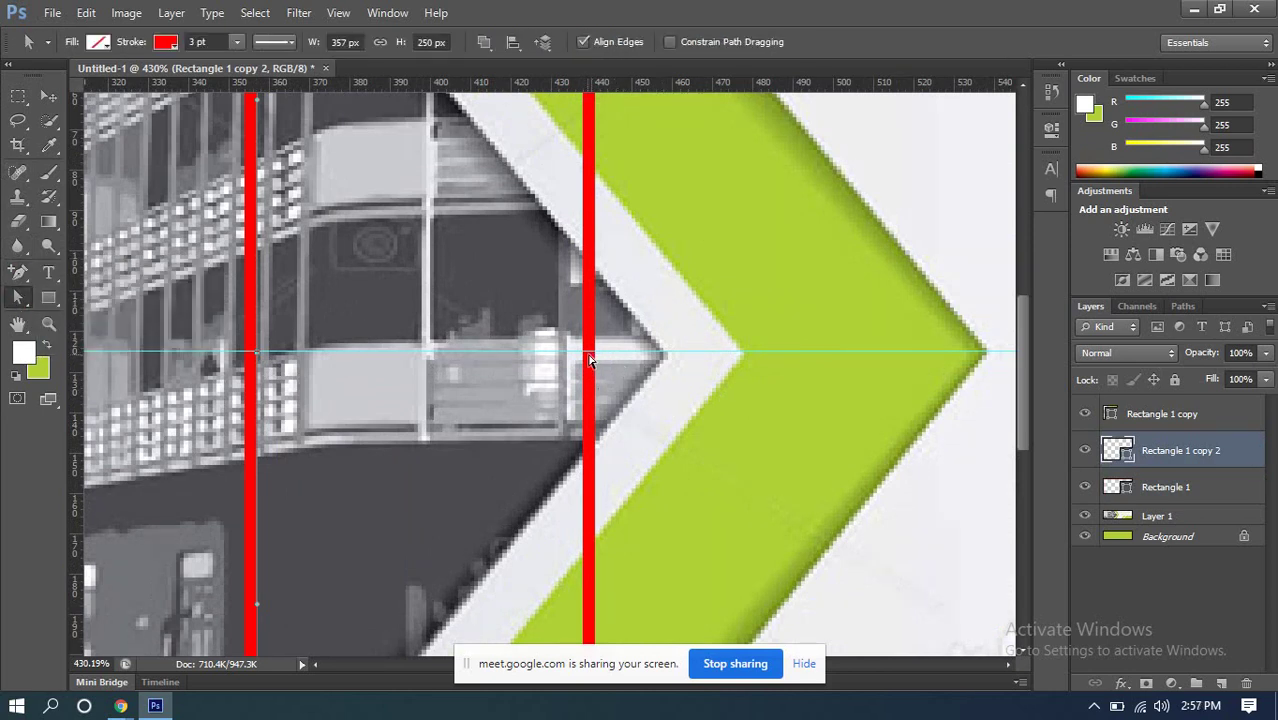
{"action": "left_click", "coordinate": [584, 355]}
{"action": "left_click_drag", "start_coordinate": [584, 355], "coordinate": [821, 352]}
{"action": "scroll", "coordinate": [808, 252], "scroll_direction": "down", "scroll_amount": 3}
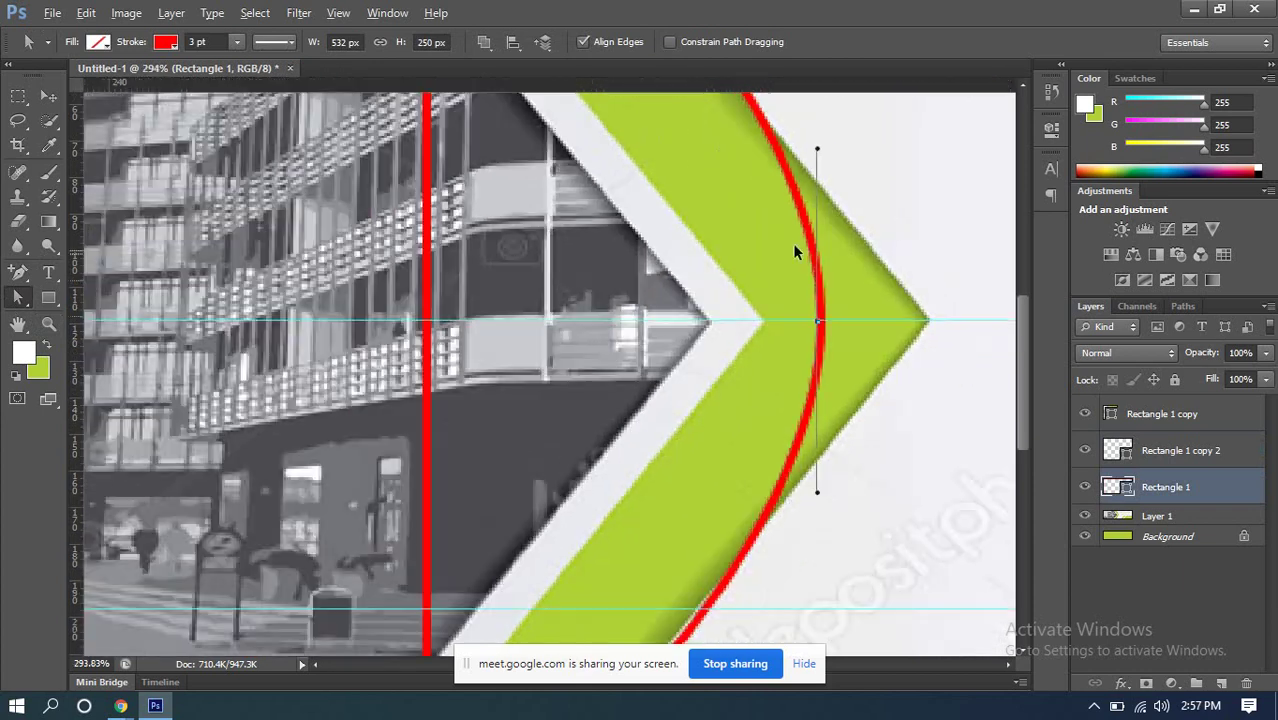
{"action": "key", "text": "ctrl+z"}
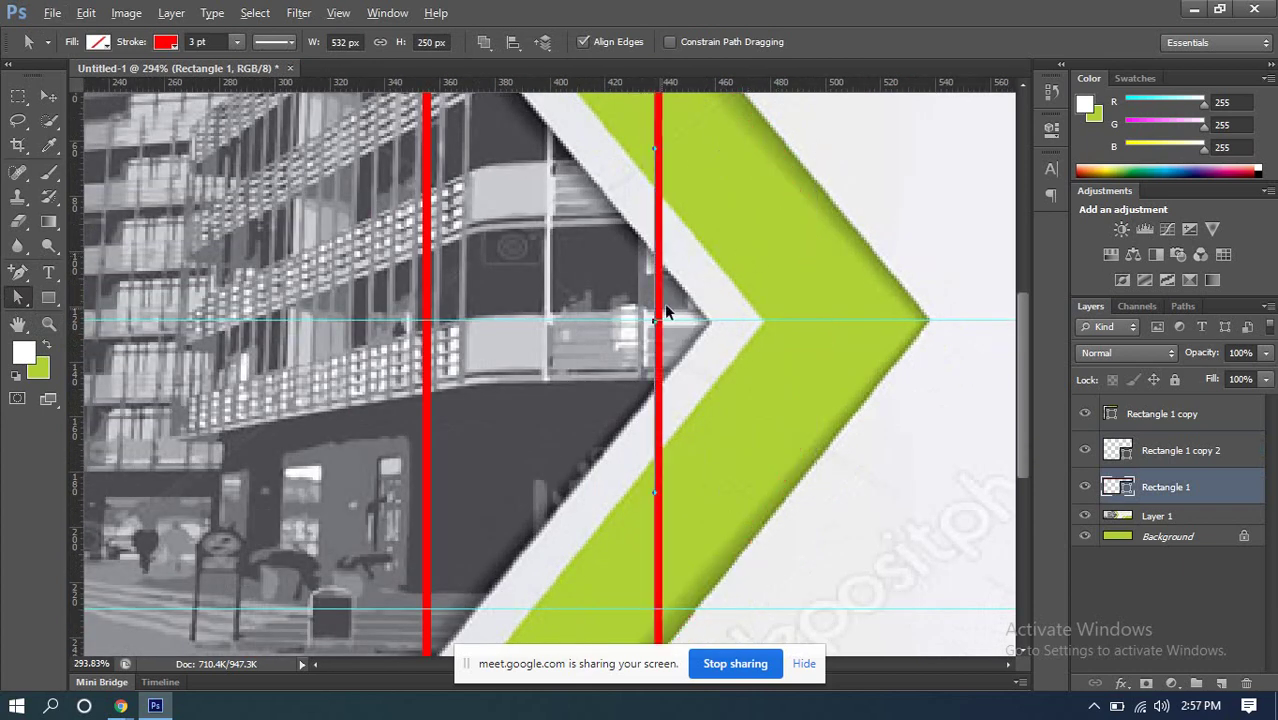
Step: Convert the middle anchor points of the original rectangle and the rectangle copy from smooth to corner points
{"action": "scroll", "coordinate": [664, 303], "scroll_direction": "down", "scroll_amount": 2}
{"action": "scroll", "coordinate": [640, 325], "scroll_direction": "up", "scroll_amount": 1}
{"action": "scroll", "coordinate": [640, 325], "scroll_direction": "up", "scroll_amount": 3}
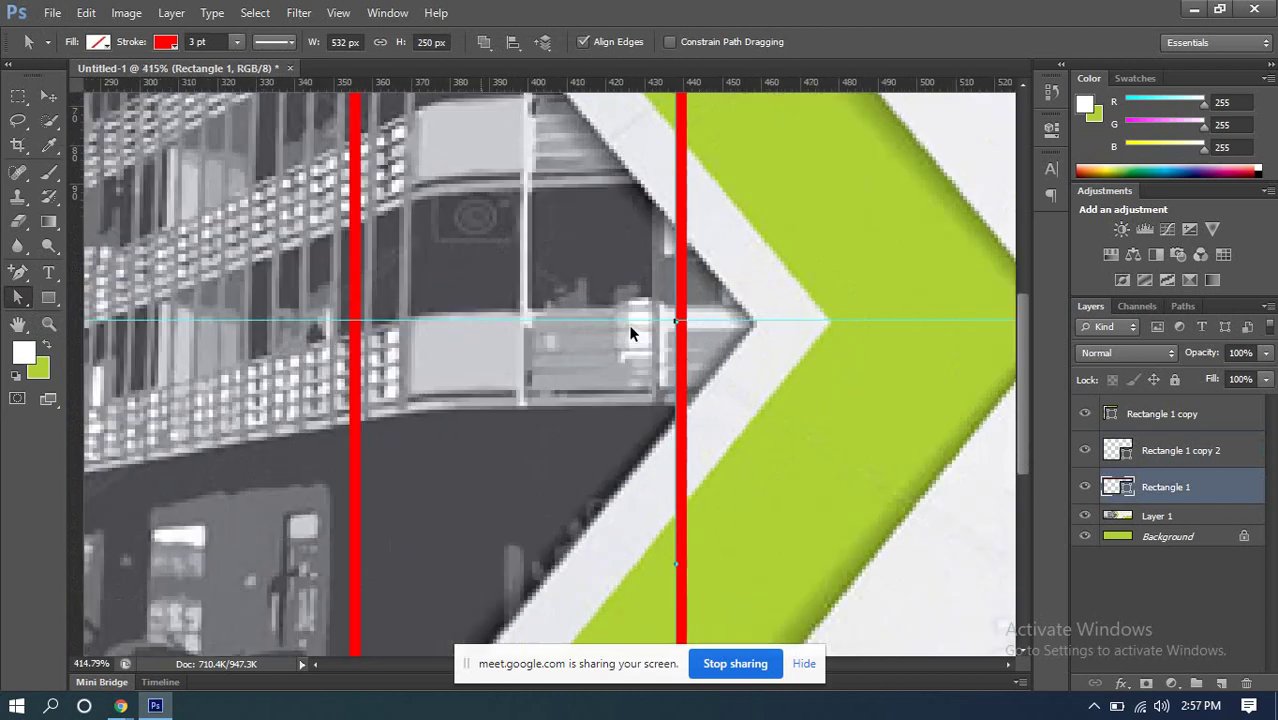
{"action": "left_click", "coordinate": [18, 277]}
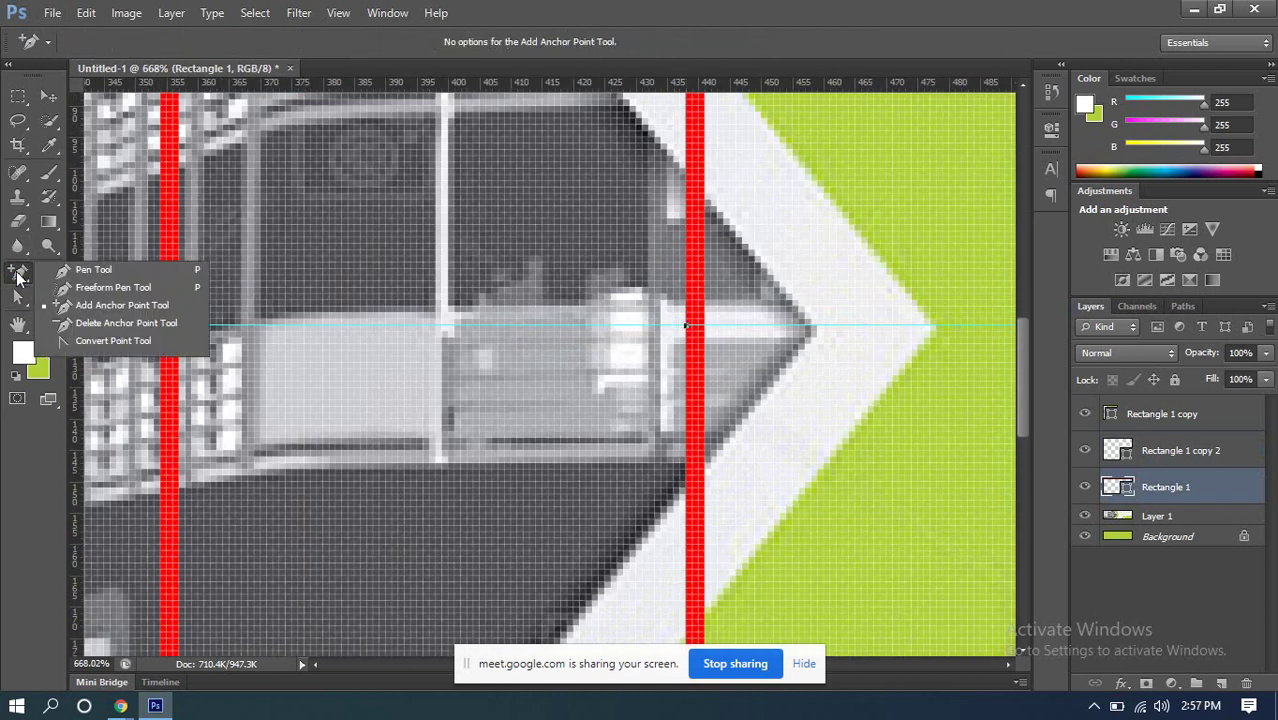
{"action": "left_click", "coordinate": [69, 340]}
{"action": "scroll", "coordinate": [545, 355], "scroll_direction": "down", "scroll_amount": 5}
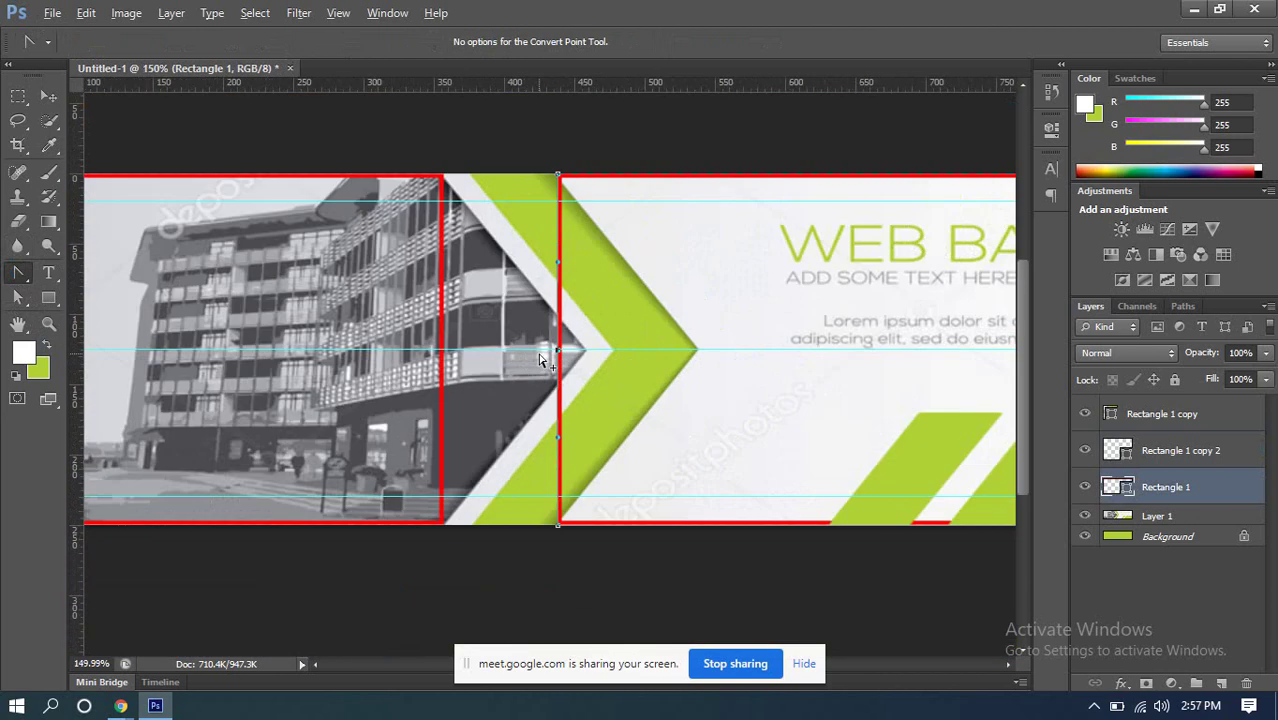
{"action": "scroll", "coordinate": [545, 358], "scroll_direction": "up", "scroll_amount": 2}
{"action": "left_click", "coordinate": [570, 352]}
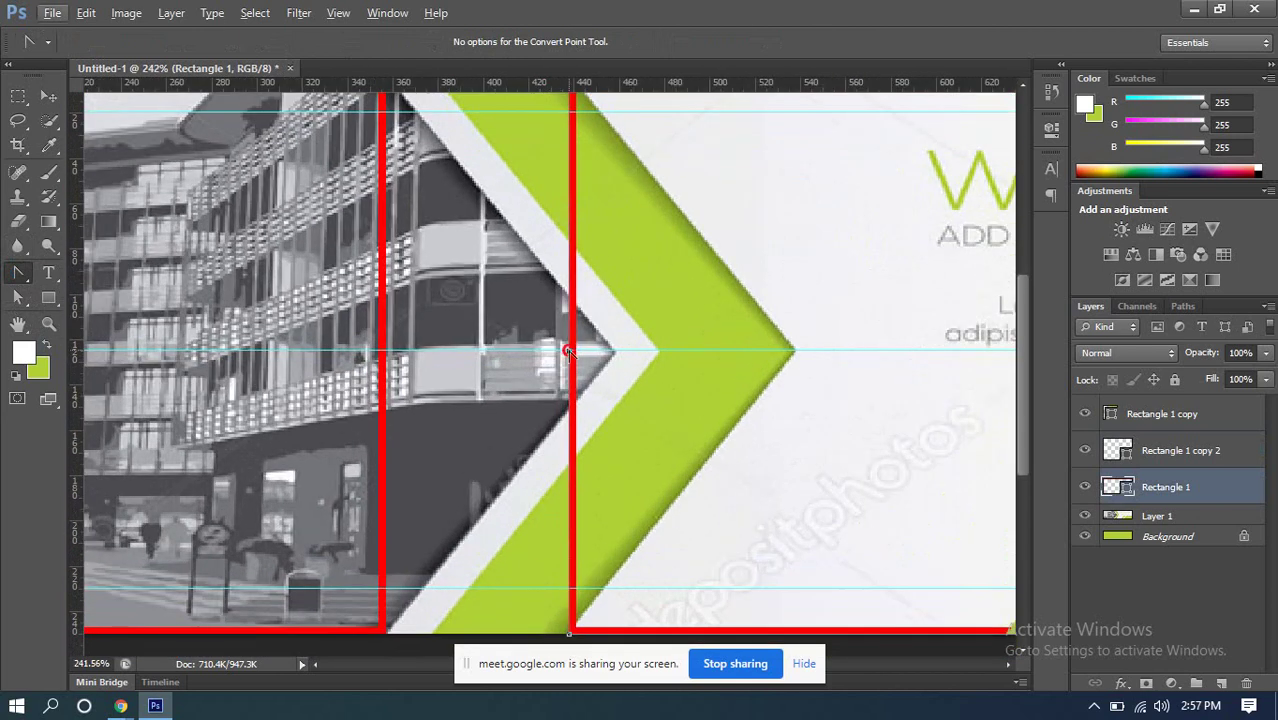
{"action": "left_click", "coordinate": [381, 352]}
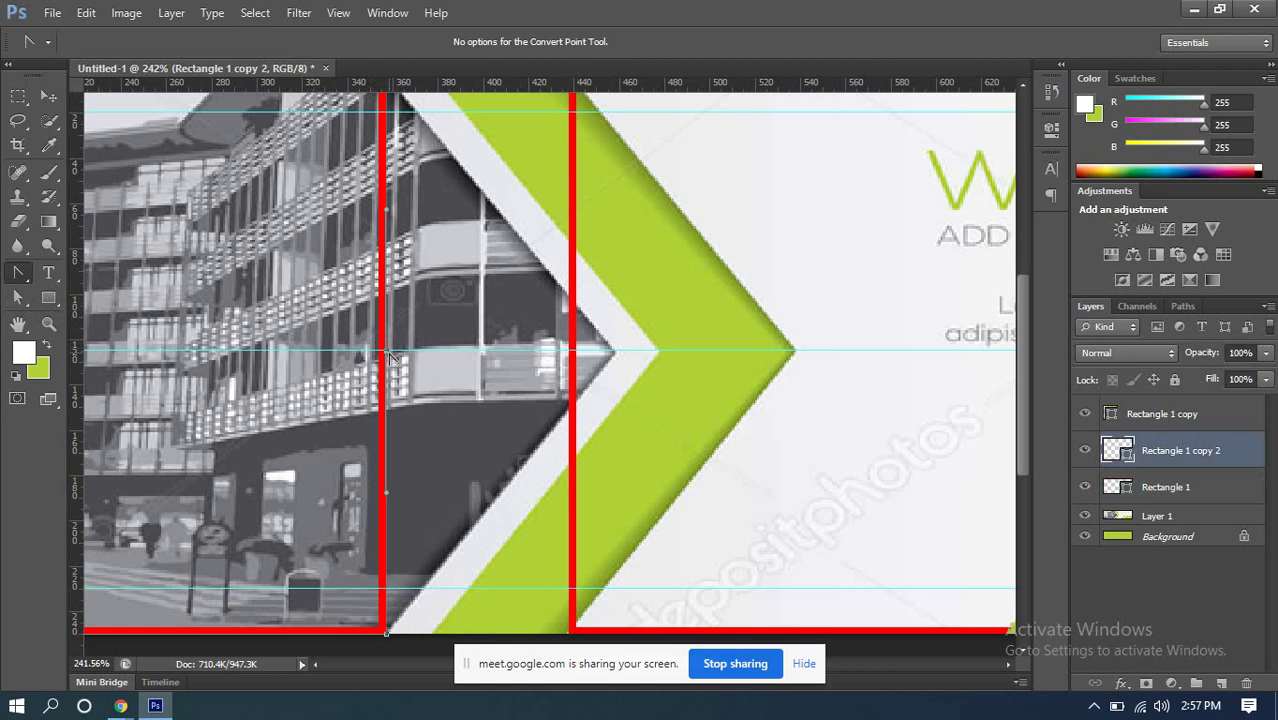
{"action": "left_click", "coordinate": [387, 351]}
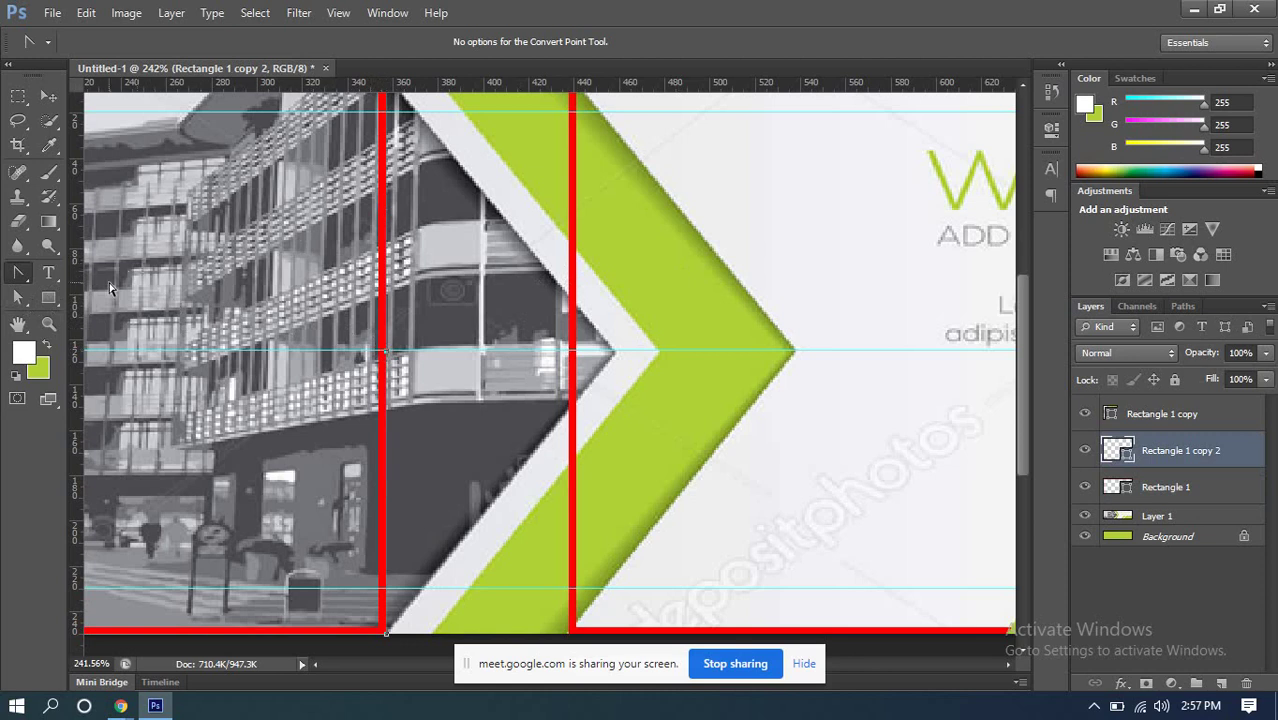
Step: Move the original rectangle's middle-left anchor point along the centre guide to the tip of the green chevron
{"action": "left_click", "coordinate": [18, 300]}
{"action": "left_click", "coordinate": [572, 355]}
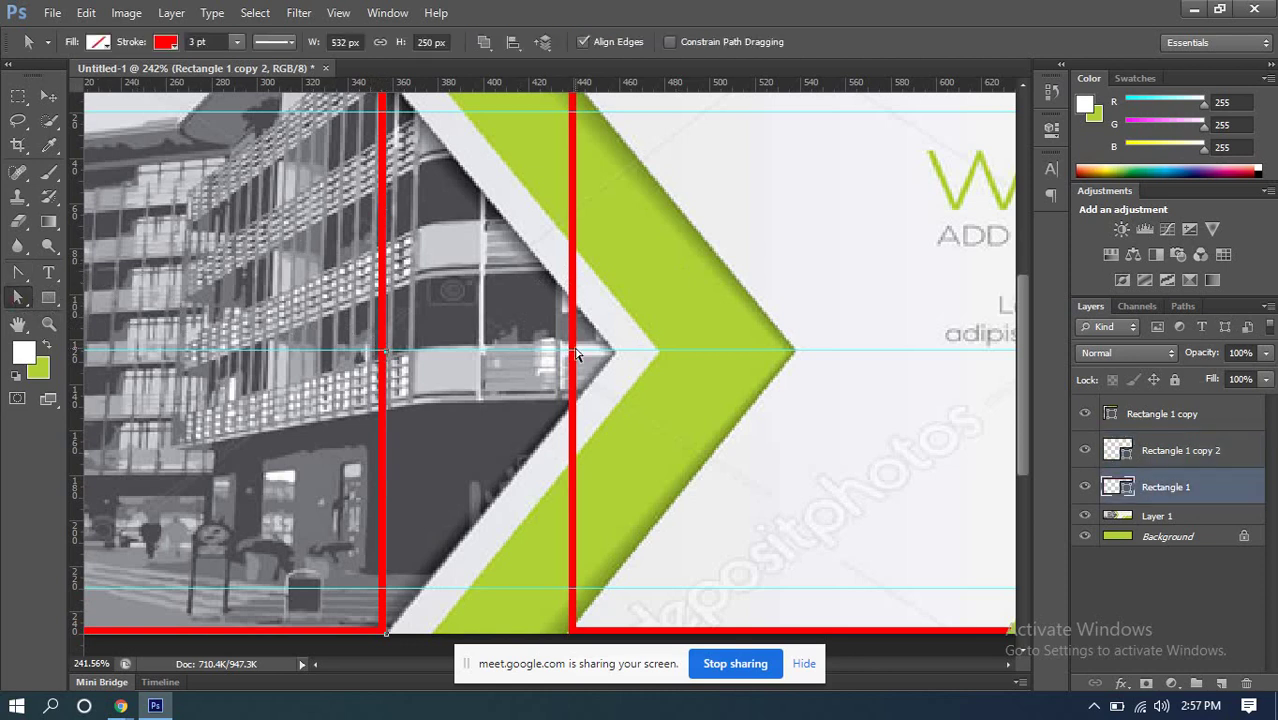
{"action": "left_click_drag", "start_coordinate": [570, 357], "coordinate": [798, 352]}
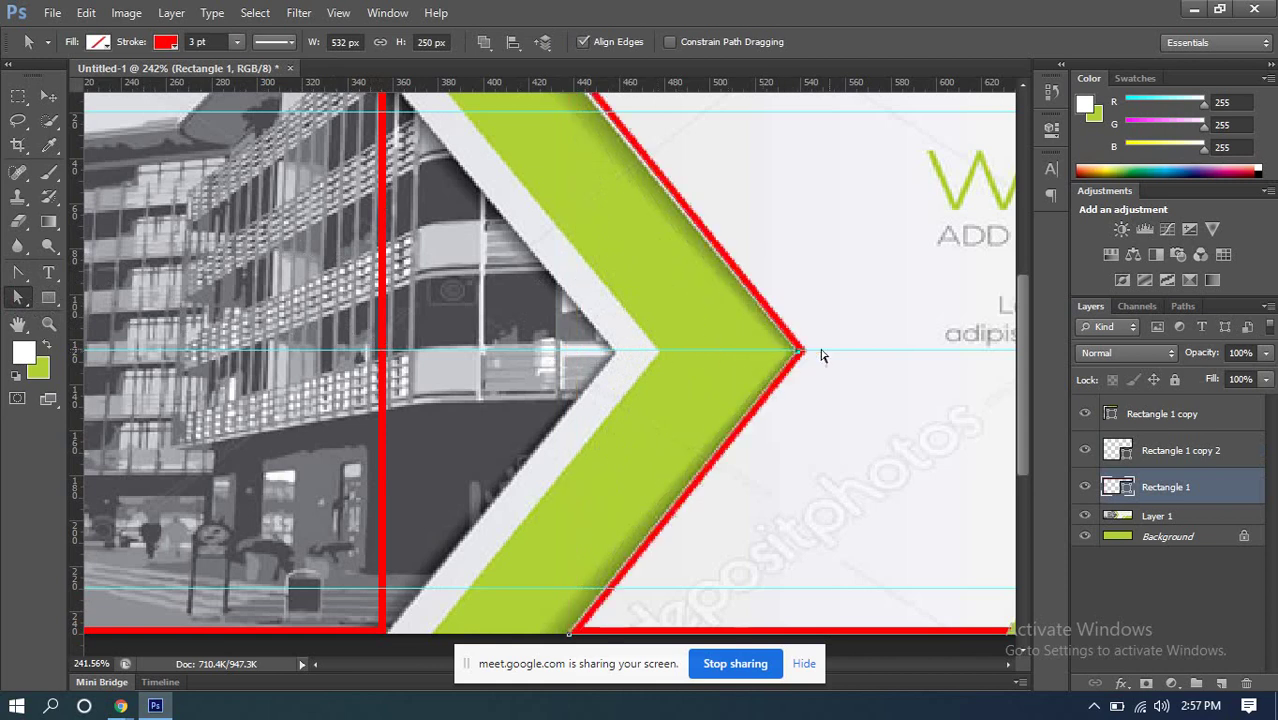
Step: Move the rectangle copy's middle-right anchor point to the tip of the building photo, making the shape 458 px wide
{"action": "left_click", "coordinate": [386, 356]}
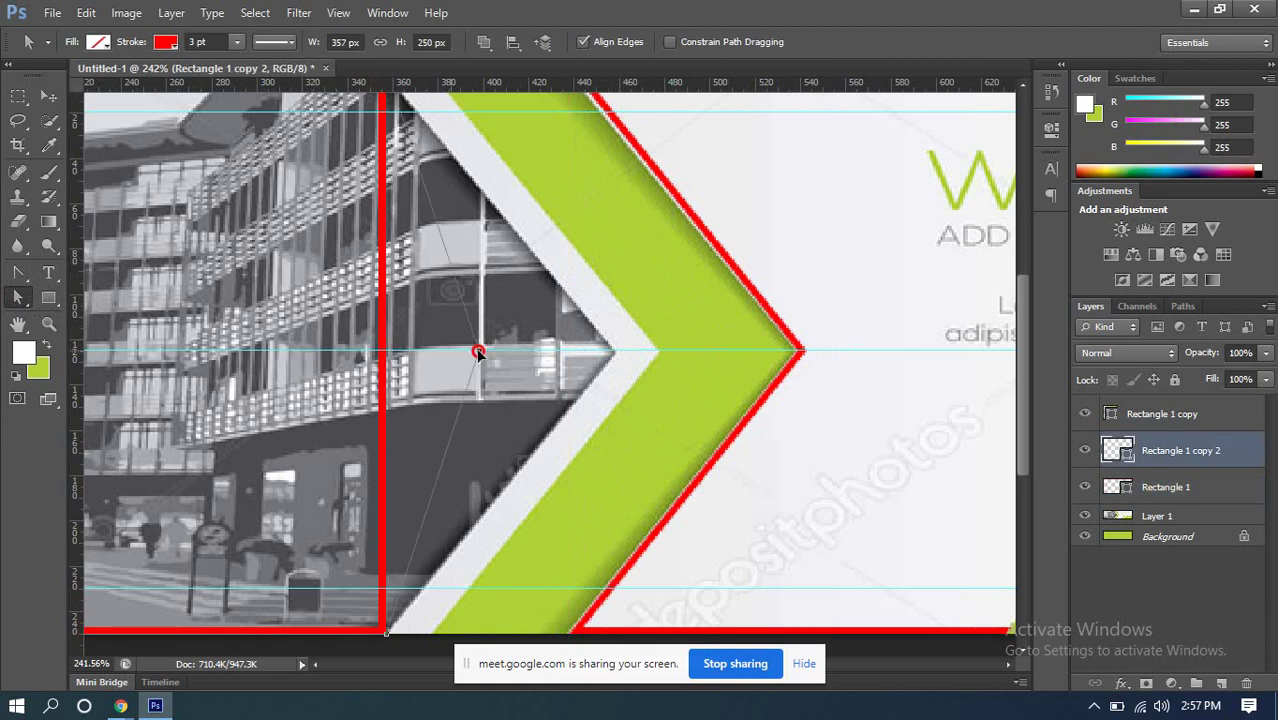
{"action": "left_click", "coordinate": [612, 352]}
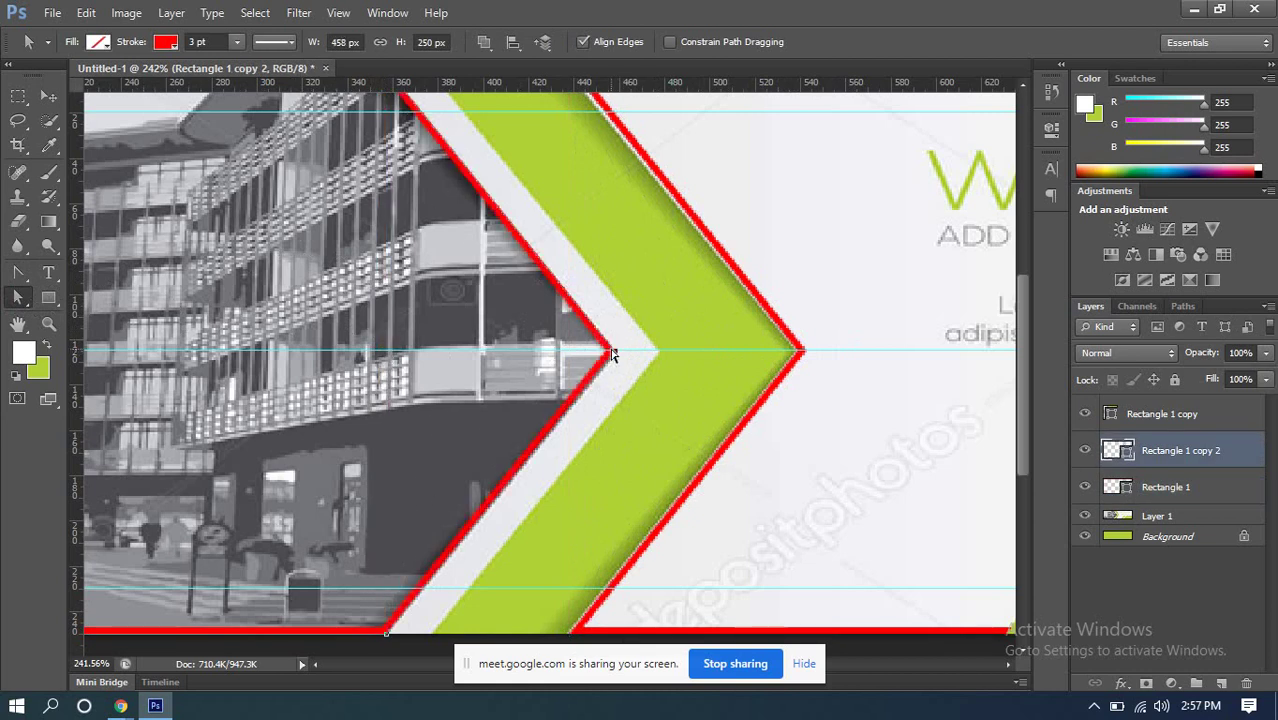
{"action": "scroll", "coordinate": [633, 342], "scroll_direction": "down", "scroll_amount": 1}
{"action": "scroll", "coordinate": [633, 342], "scroll_direction": "down", "scroll_amount": 2}
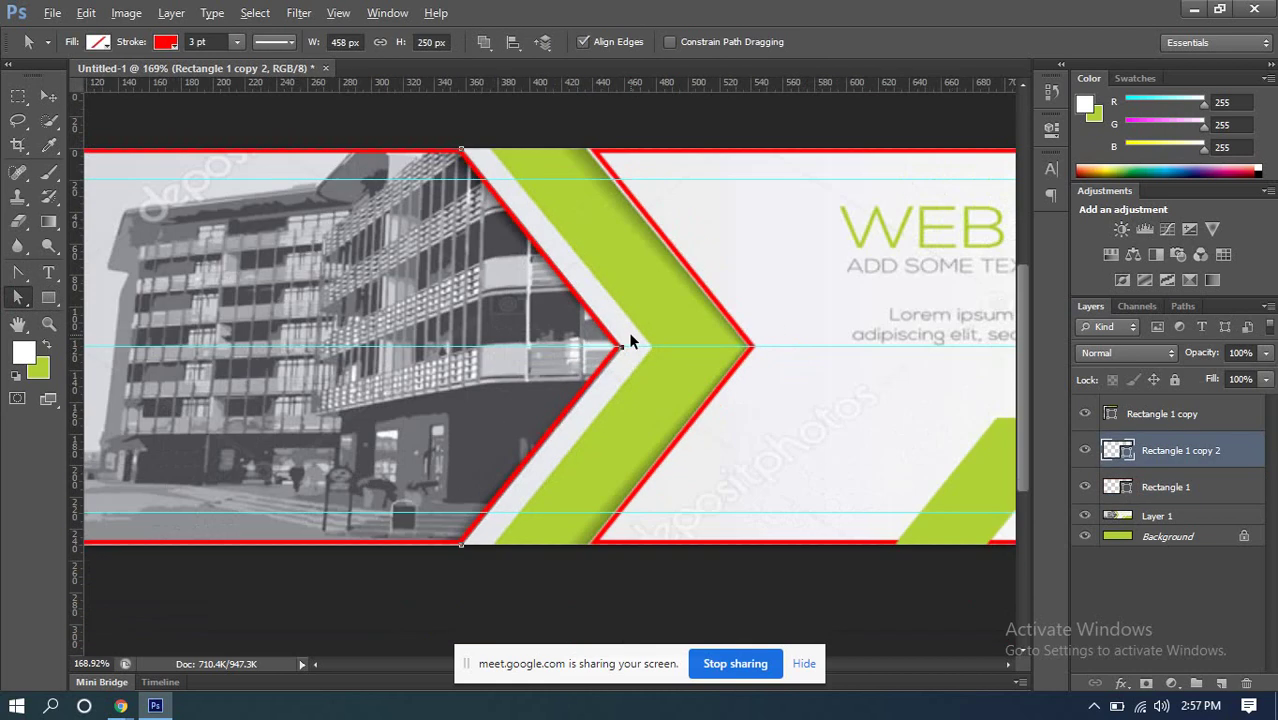
Step: Undo the middle anchor point moves on the rectangle copy and the original rectangle
{"action": "key", "text": "ctrl+z"}
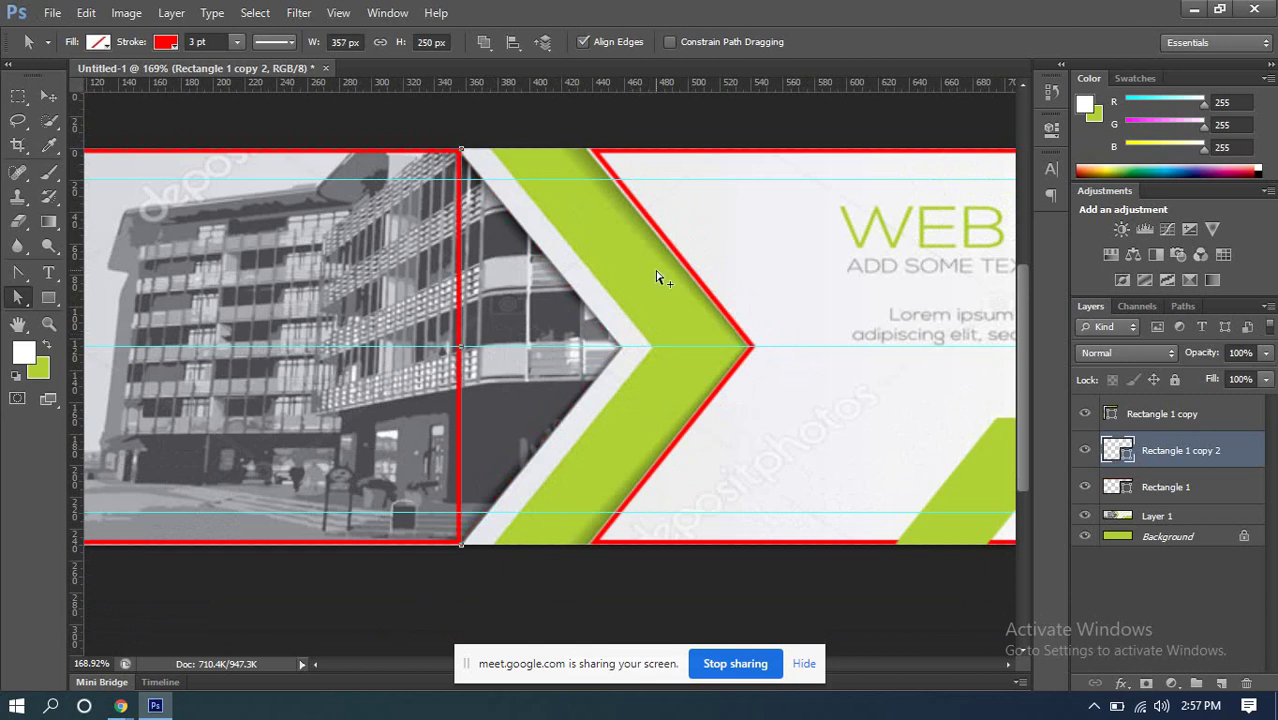
{"action": "key", "text": "ctrl+z"}
{"action": "scroll", "coordinate": [590, 365], "scroll_direction": "up", "scroll_amount": 2}
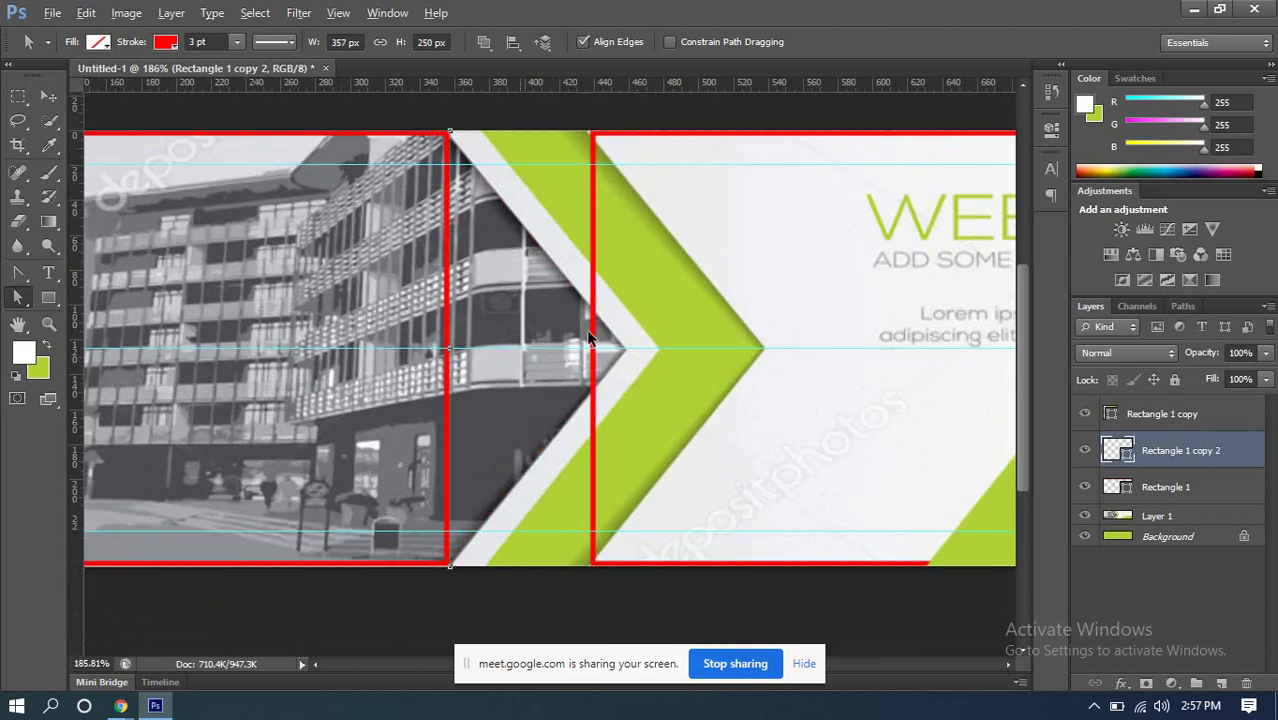
Step: Try to move the original rectangle's middle-left anchor point partway across the green chevron
{"action": "left_click", "coordinate": [590, 358]}
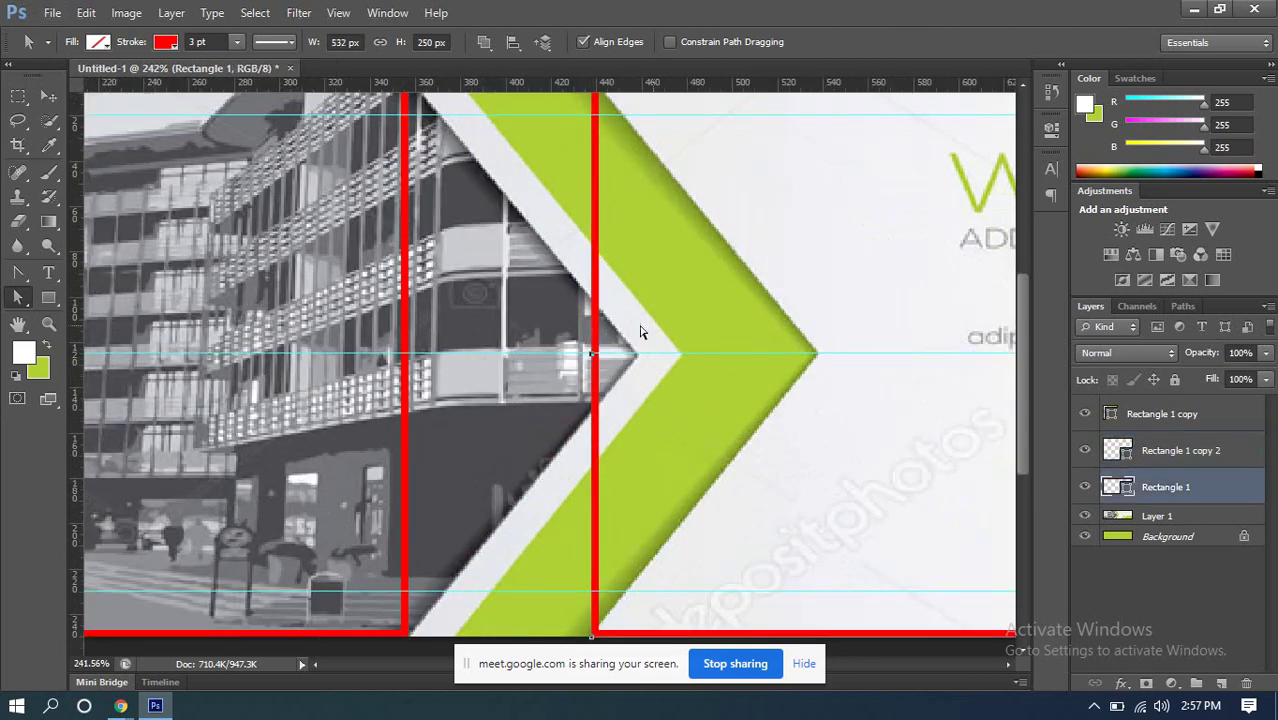
{"action": "scroll", "coordinate": [640, 330], "scroll_direction": "down", "scroll_amount": 2}
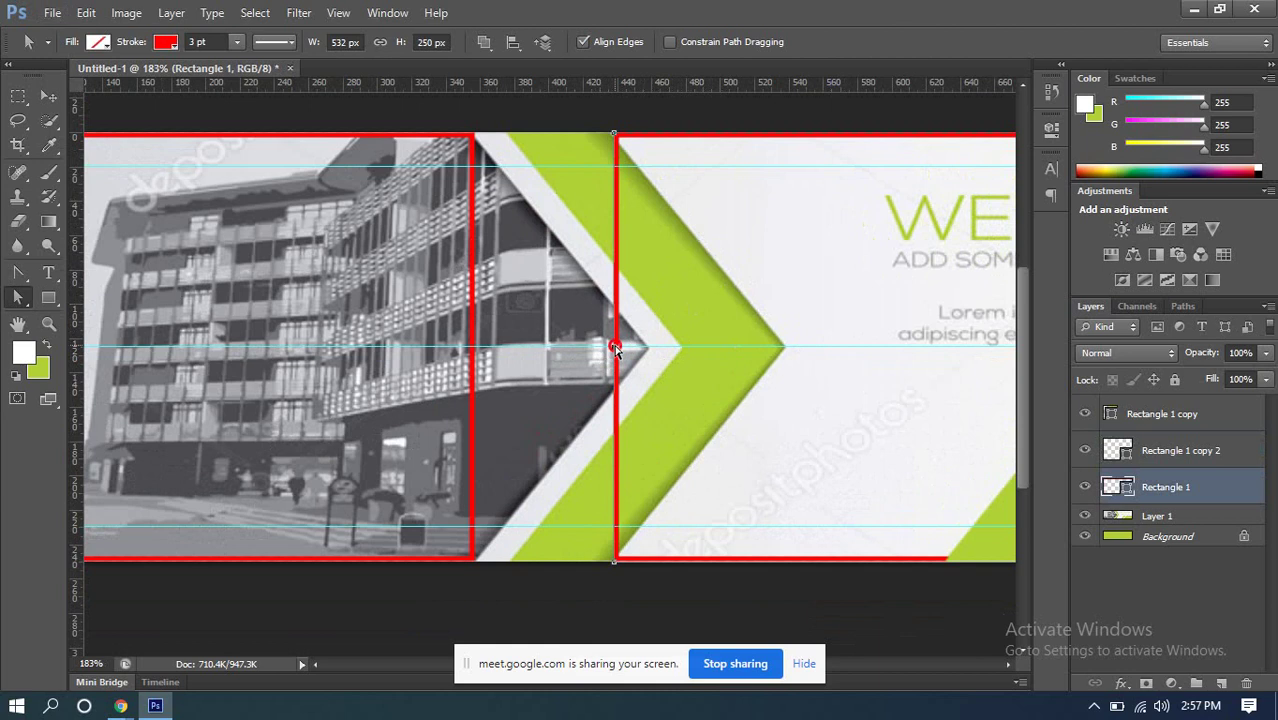
{"action": "left_click_drag", "start_coordinate": [613, 347], "coordinate": [724, 346]}
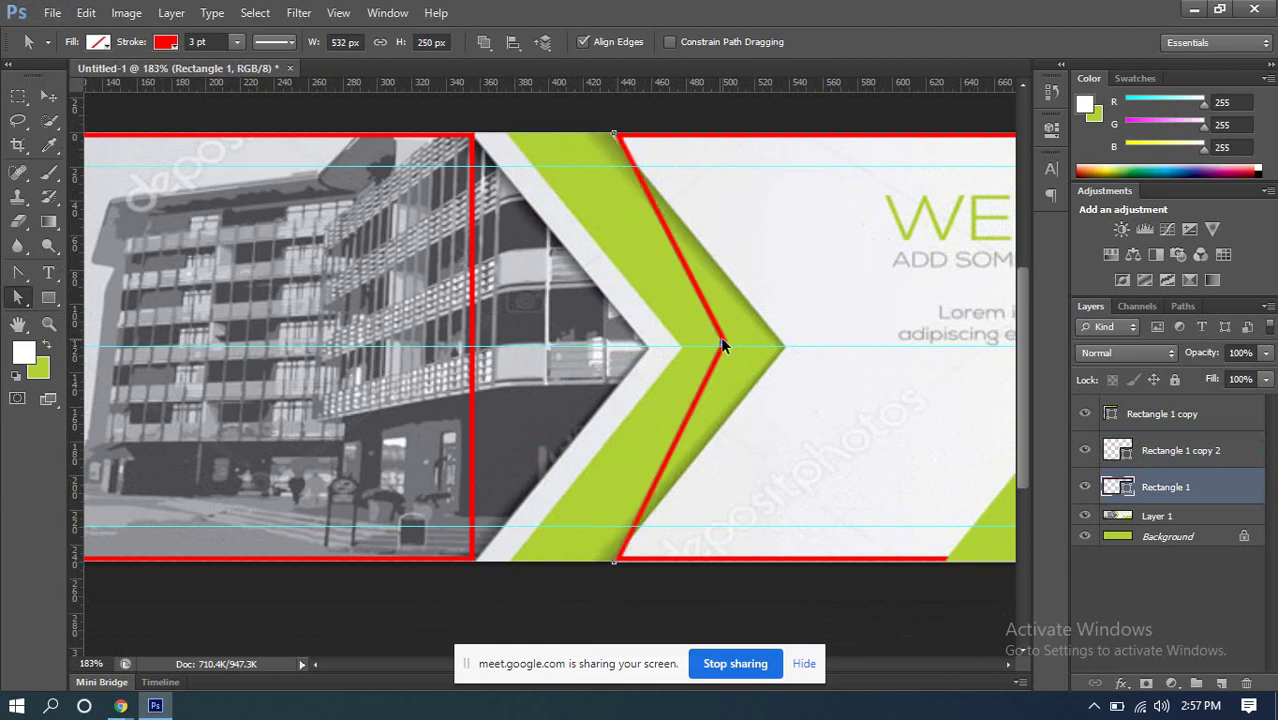
{"action": "key", "text": "ctrl+z"}
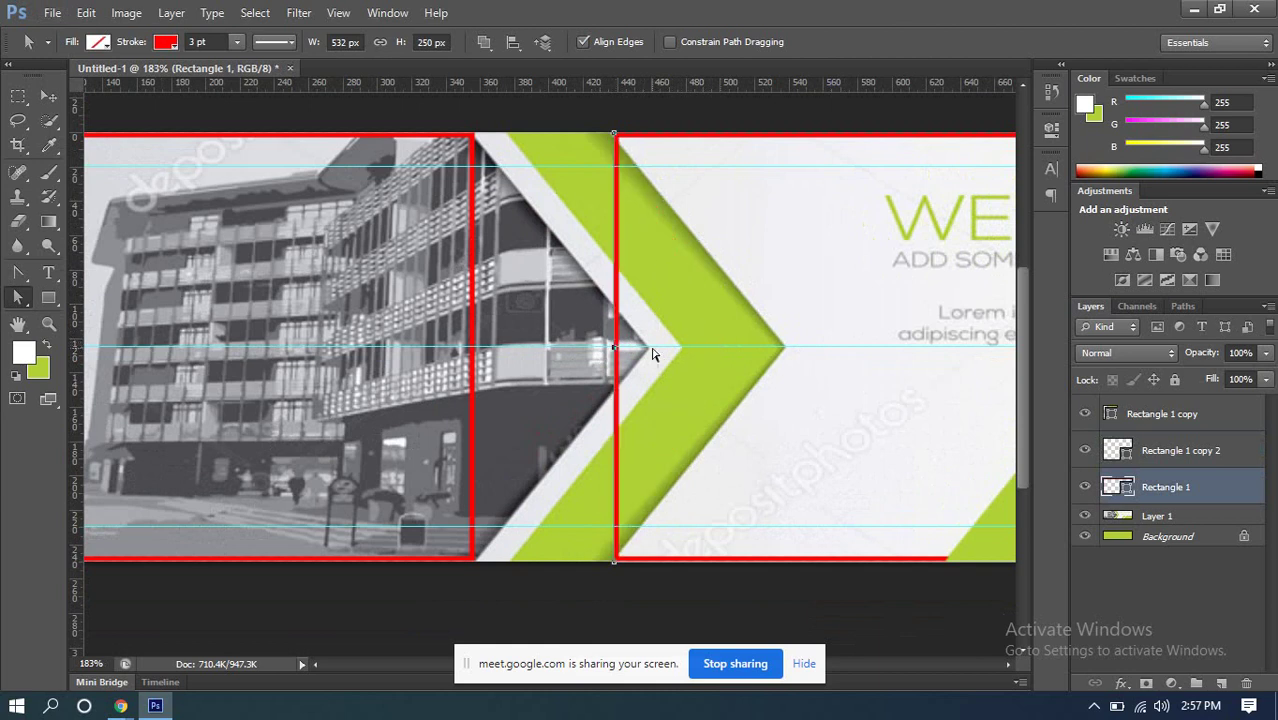
Step: Pull curve handles out of the original rectangle's middle-left anchor point and convert it back to a corner point
{"action": "left_click", "coordinate": [18, 272]}
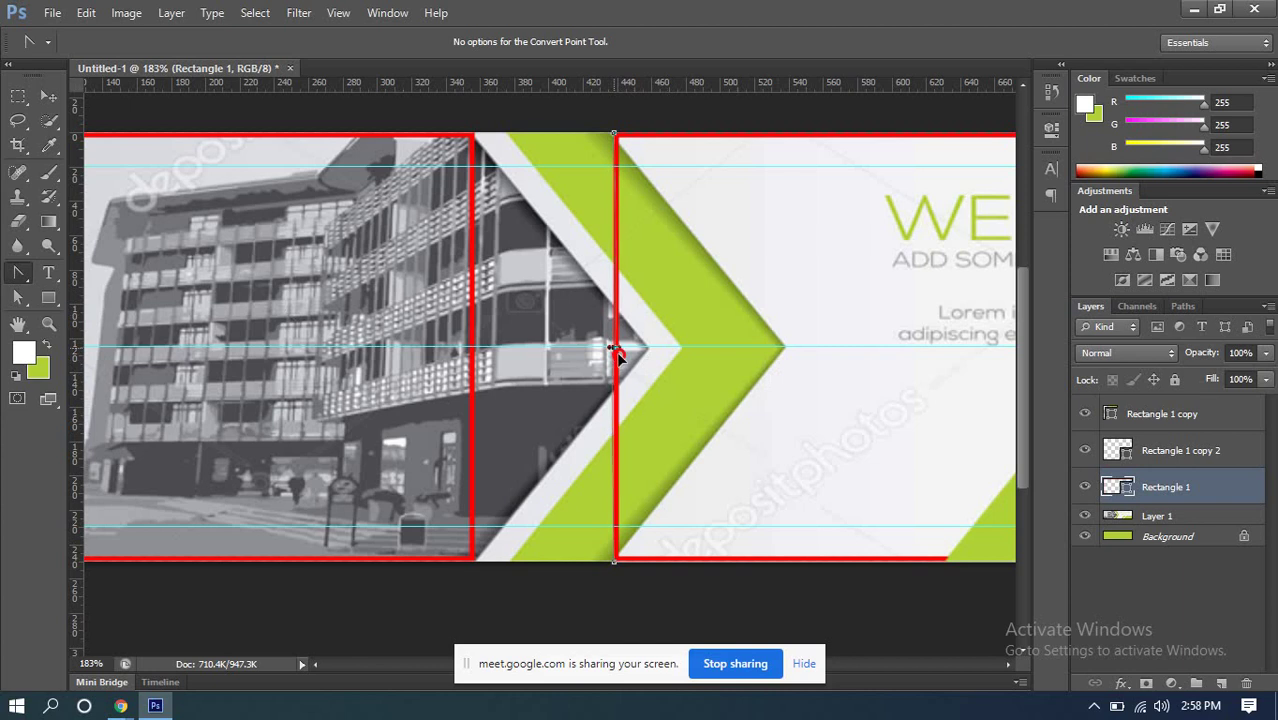
{"action": "left_click_drag", "start_coordinate": [613, 347], "coordinate": [566, 245]}
{"action": "left_click", "coordinate": [614, 348]}
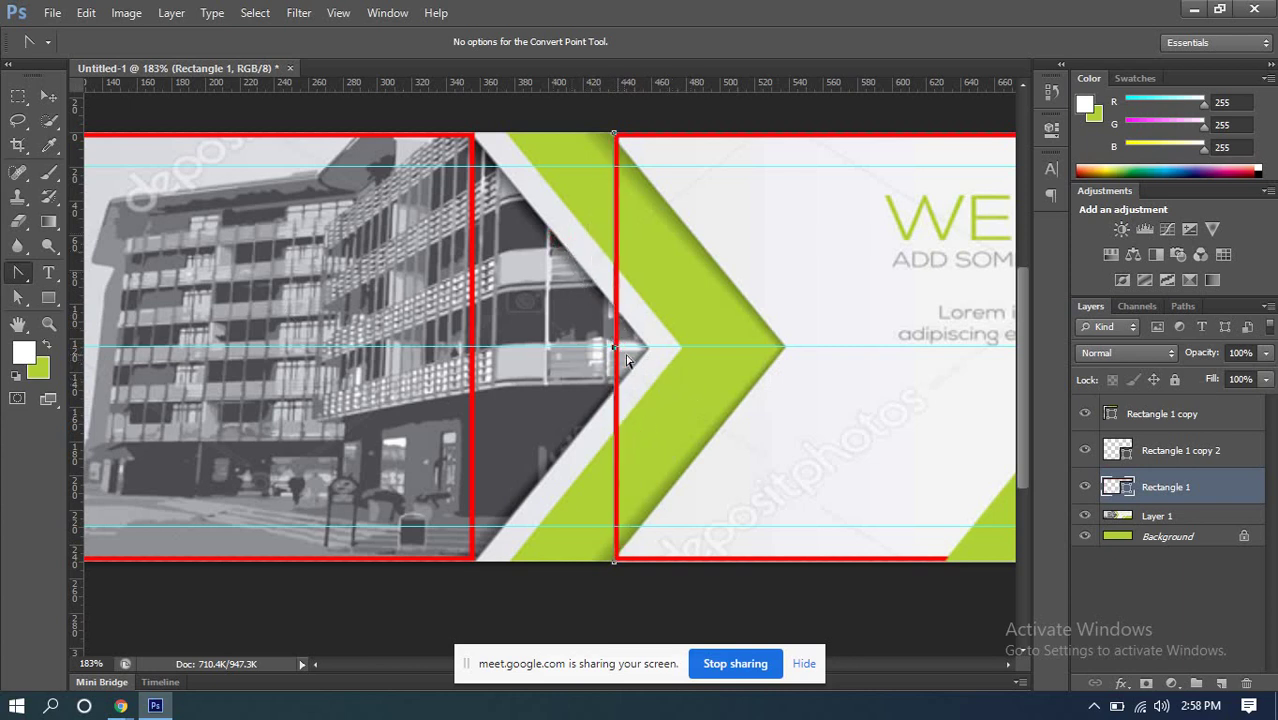
Step: Move the middle anchor point of Rectangle 1's right edge out to the green arrow's tip on the centre guide with the Direct Selection tool
{"action": "left_click", "coordinate": [19, 273]}
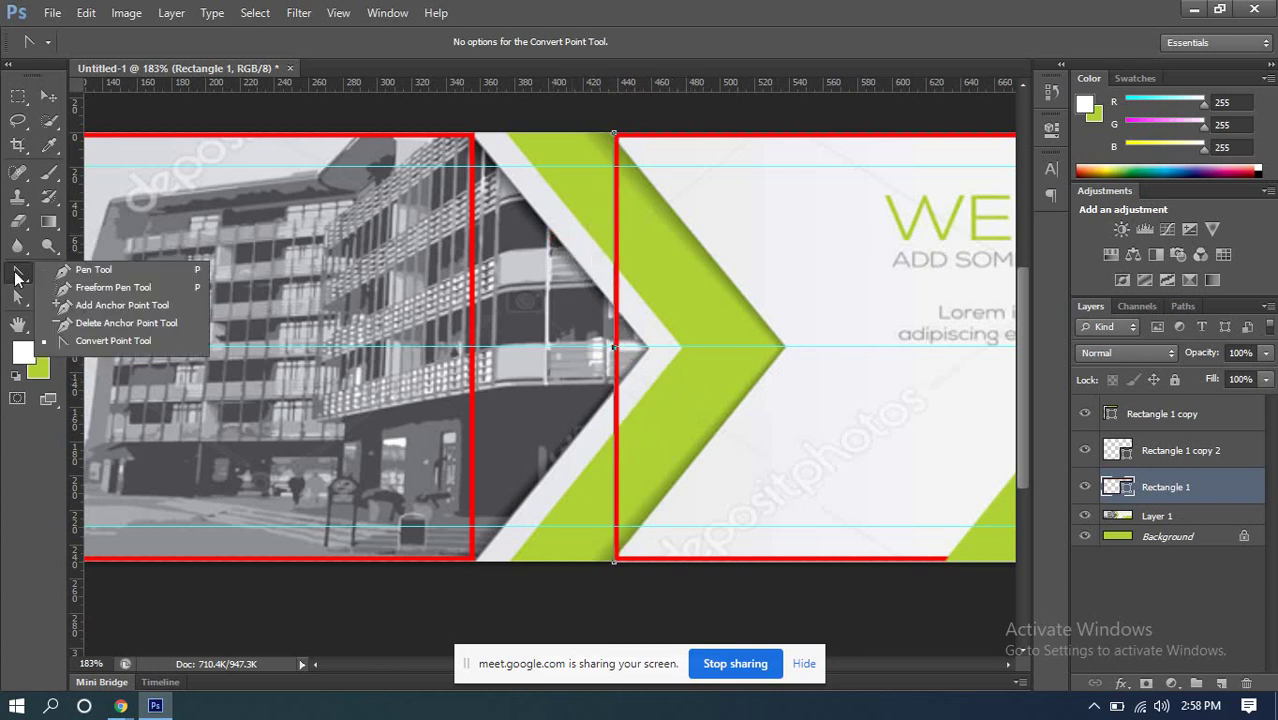
{"action": "left_click", "coordinate": [73, 344]}
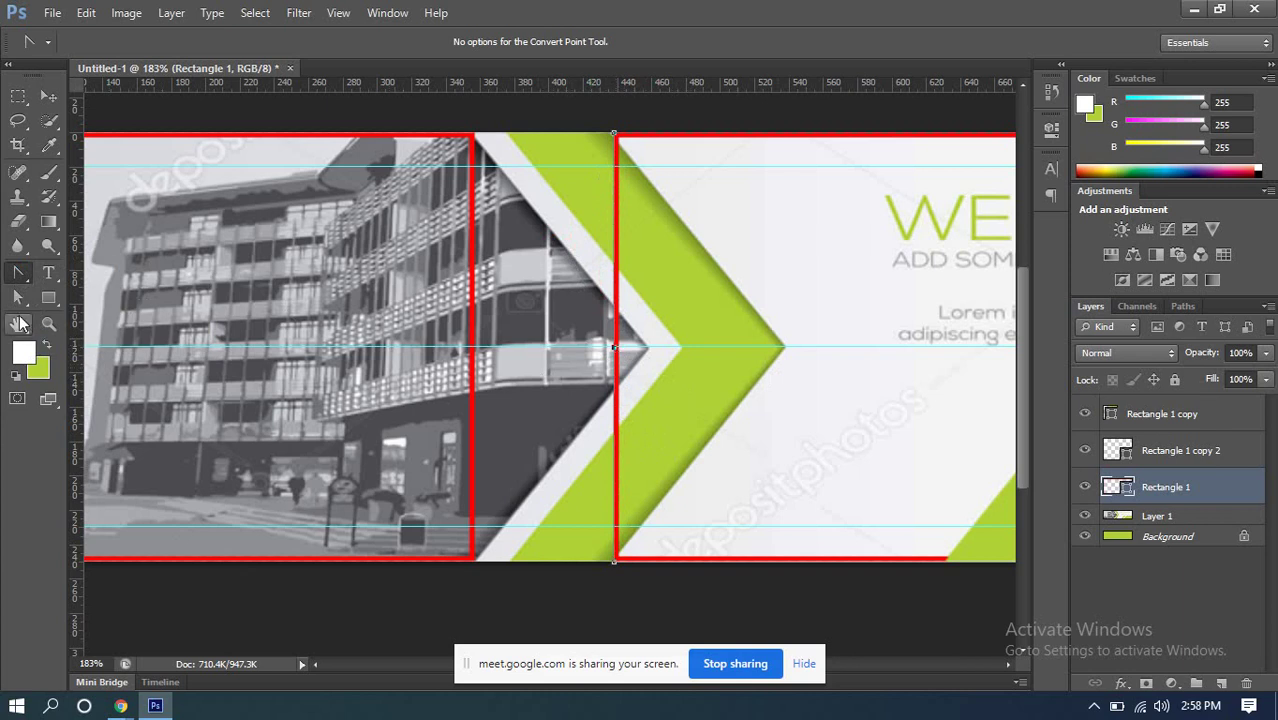
{"action": "left_click", "coordinate": [474, 352]}
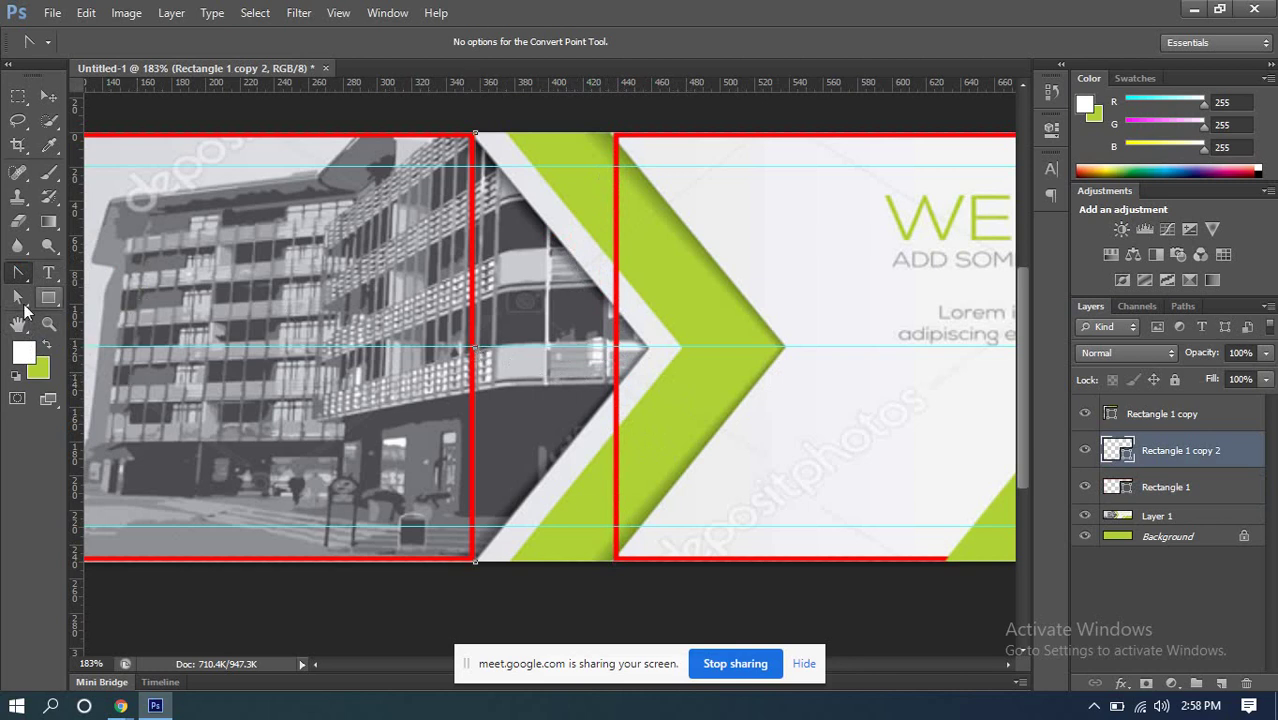
{"action": "left_click", "coordinate": [19, 298]}
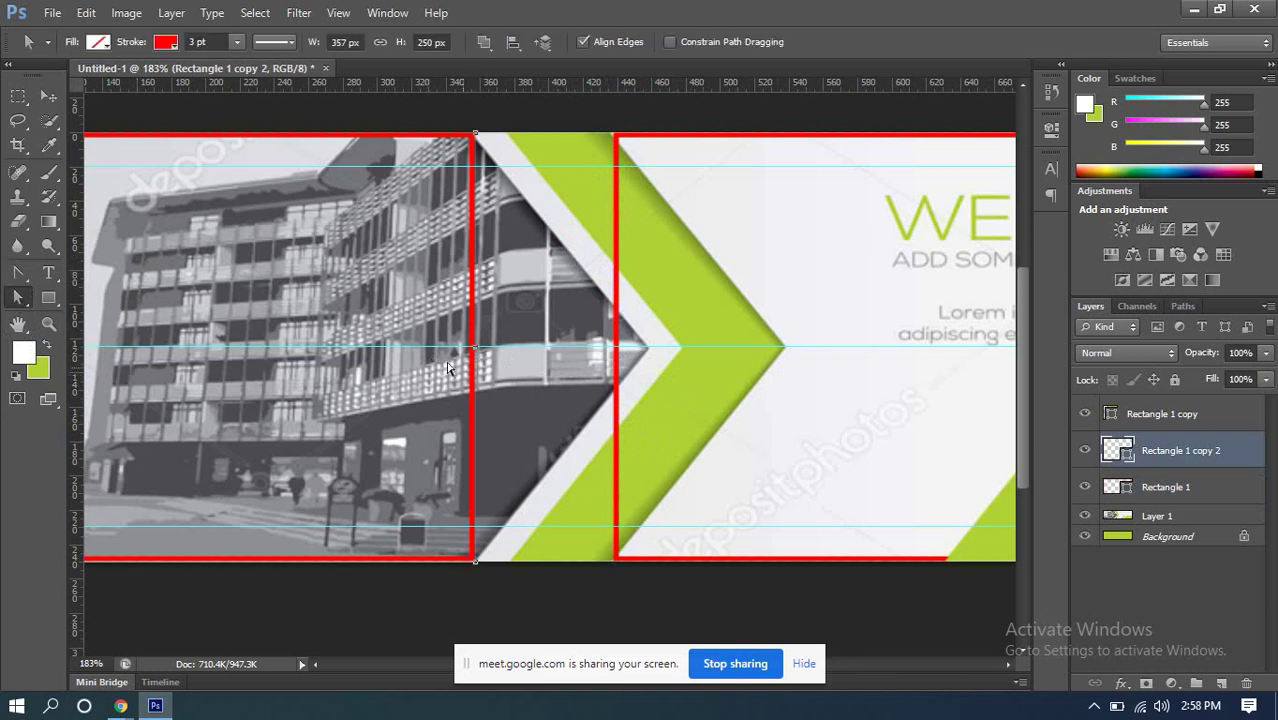
{"action": "left_click", "coordinate": [611, 350]}
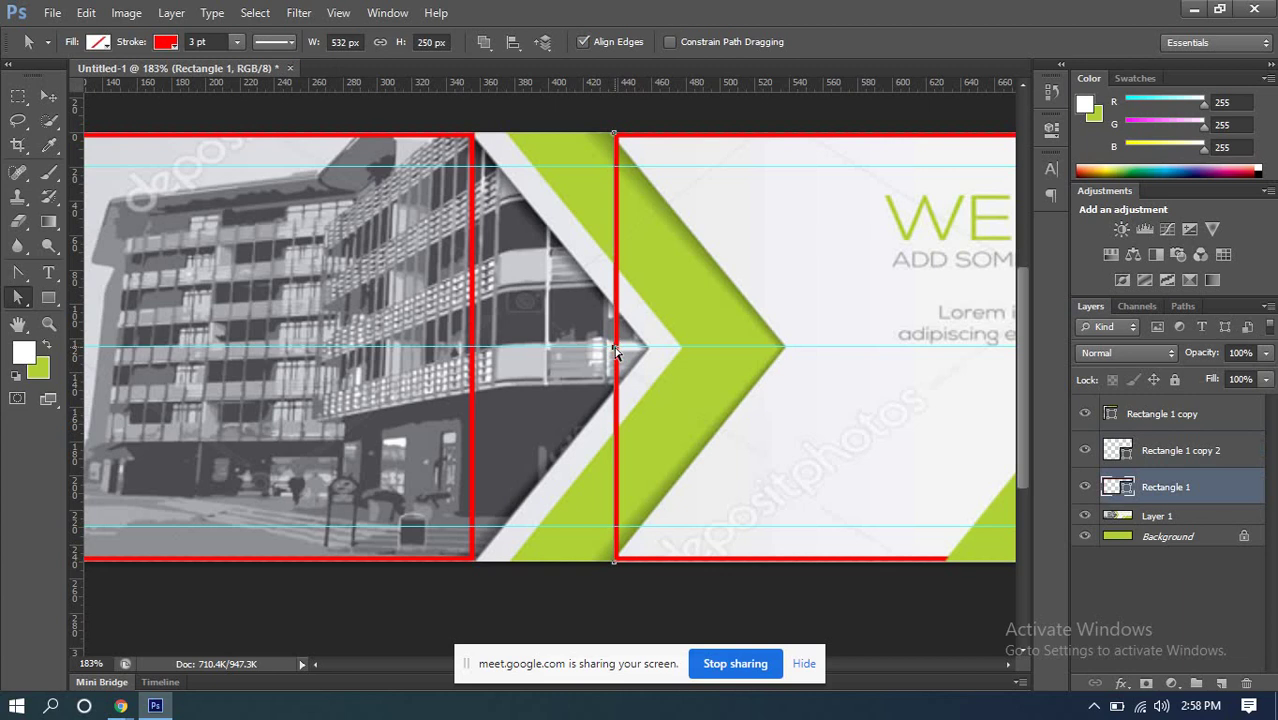
{"action": "left_click_drag", "start_coordinate": [614, 350], "coordinate": [790, 368]}
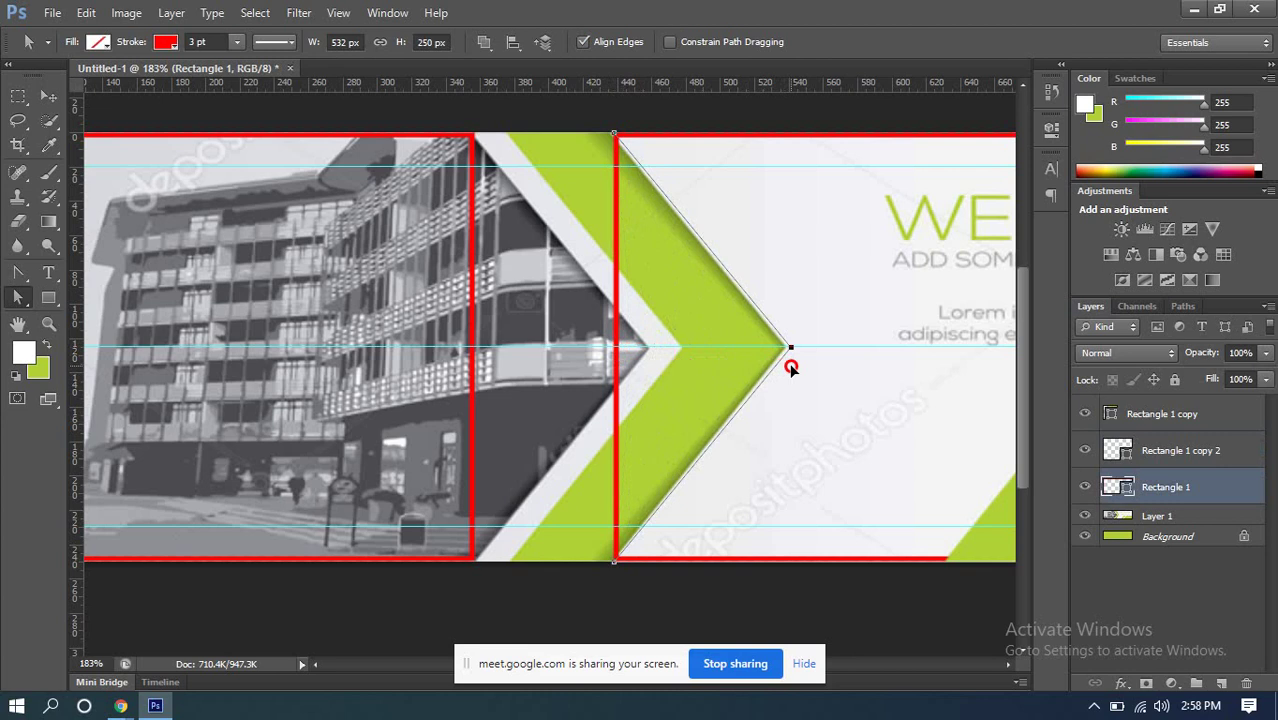
{"action": "left_click_drag", "start_coordinate": [790, 368], "coordinate": [788, 368]}
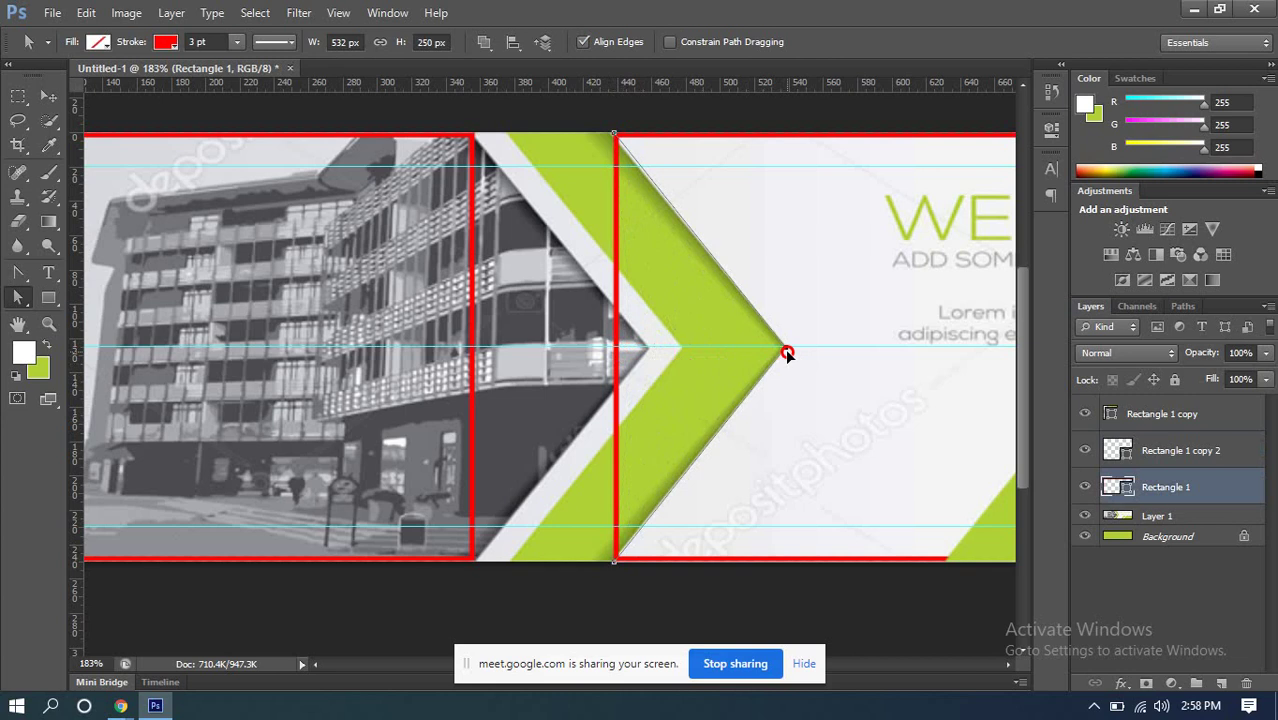
{"action": "left_click_drag", "start_coordinate": [788, 353], "coordinate": [790, 347]}
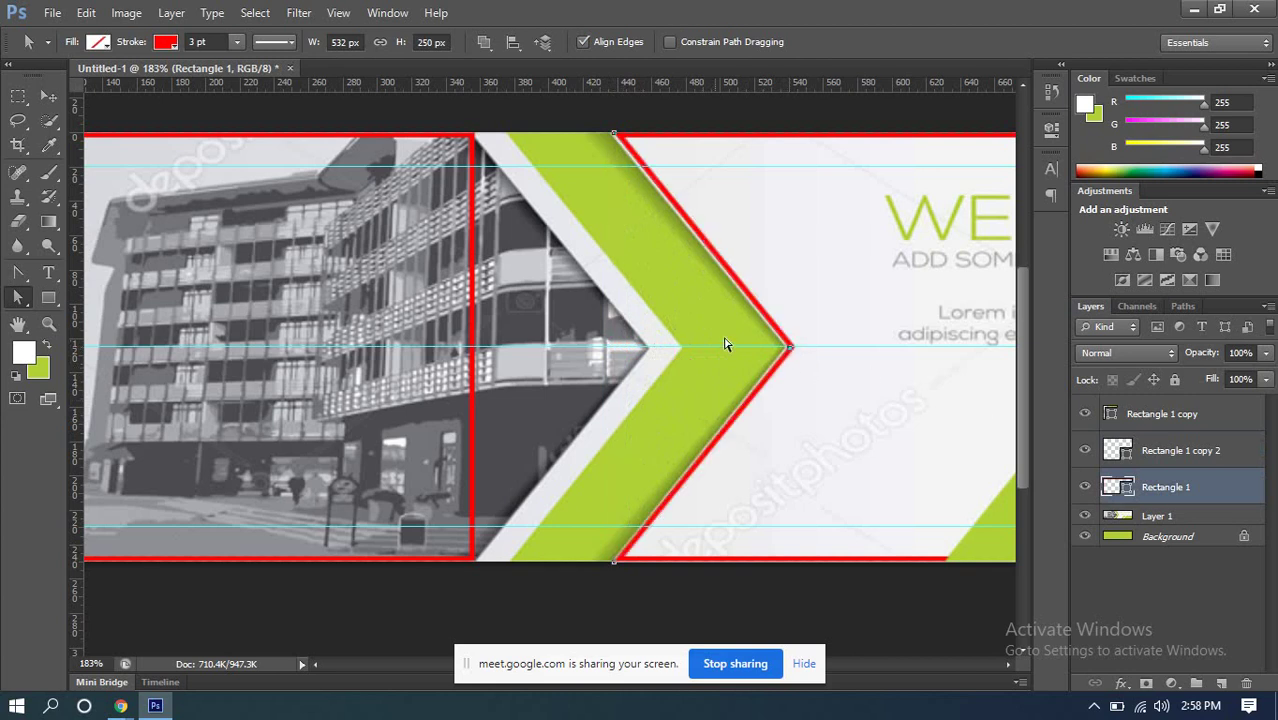
Step: Move the middle anchor point of Rectangle 1 copy 2's right edge out to the building photo's tip, checking the fit by toggling the layer's visibility
{"action": "left_click", "coordinate": [476, 353]}
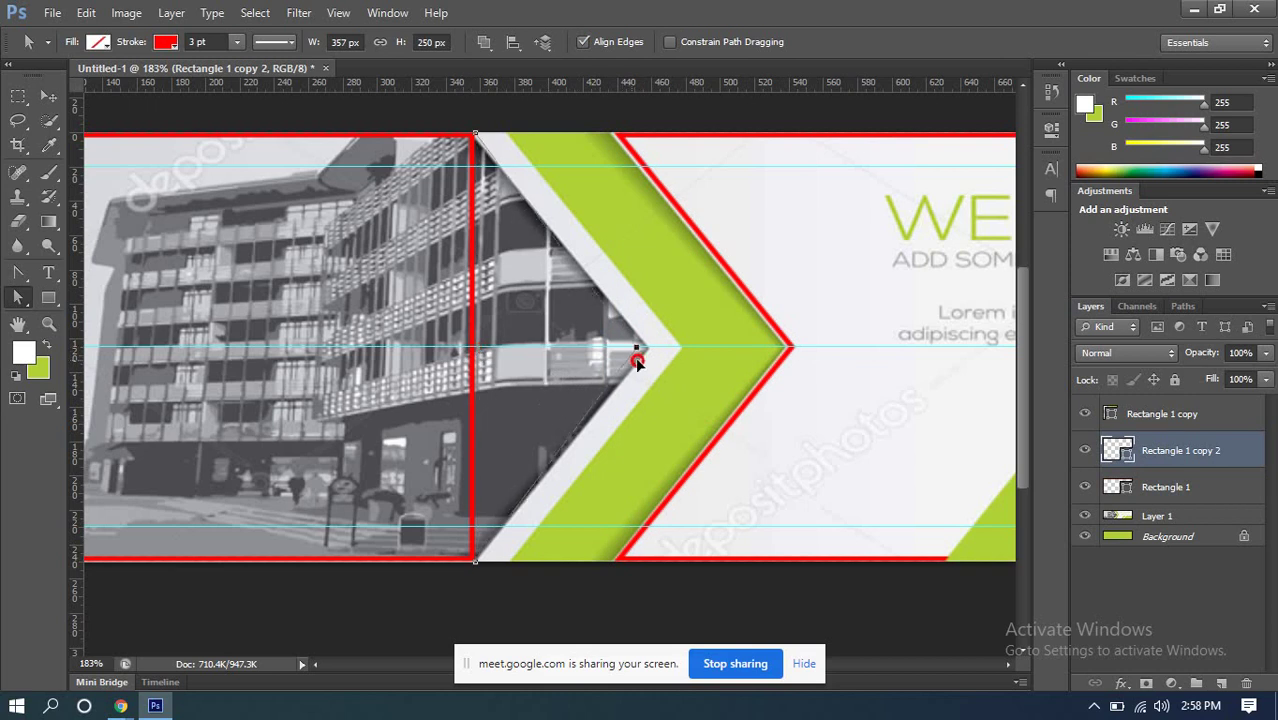
{"action": "left_click_drag", "start_coordinate": [646, 357], "coordinate": [651, 348]}
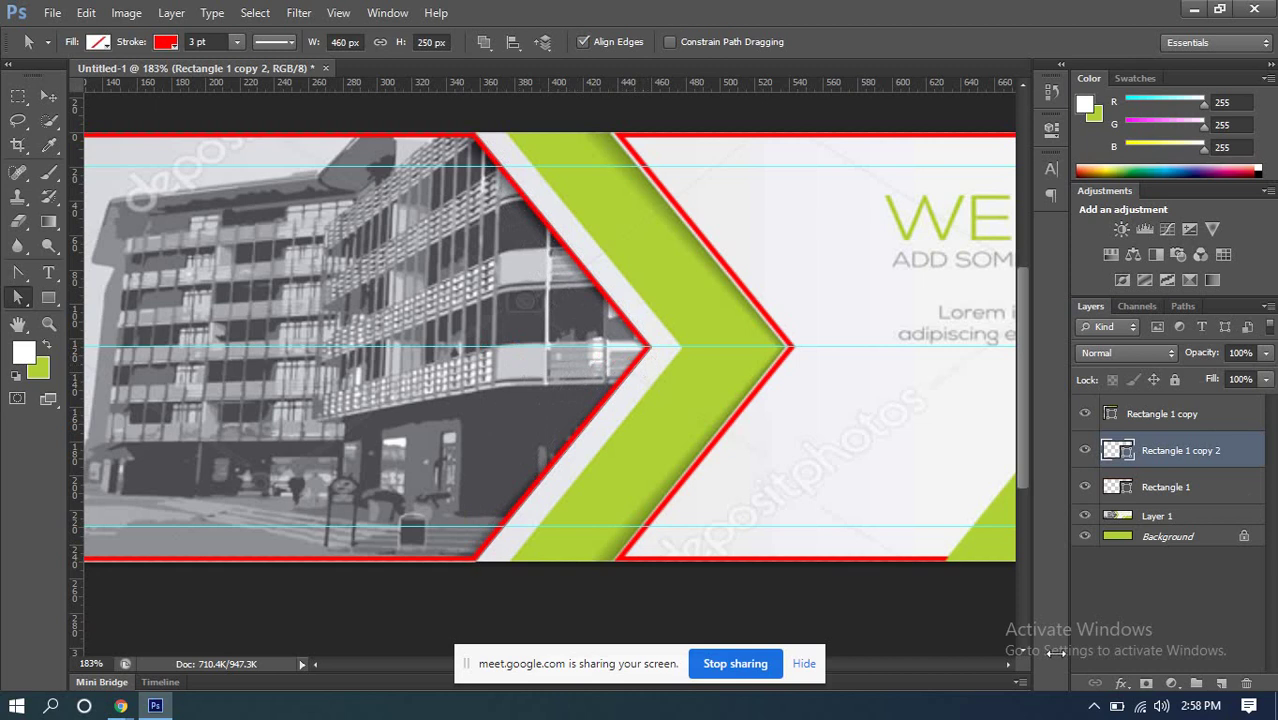
{"action": "left_click", "coordinate": [49, 97]}
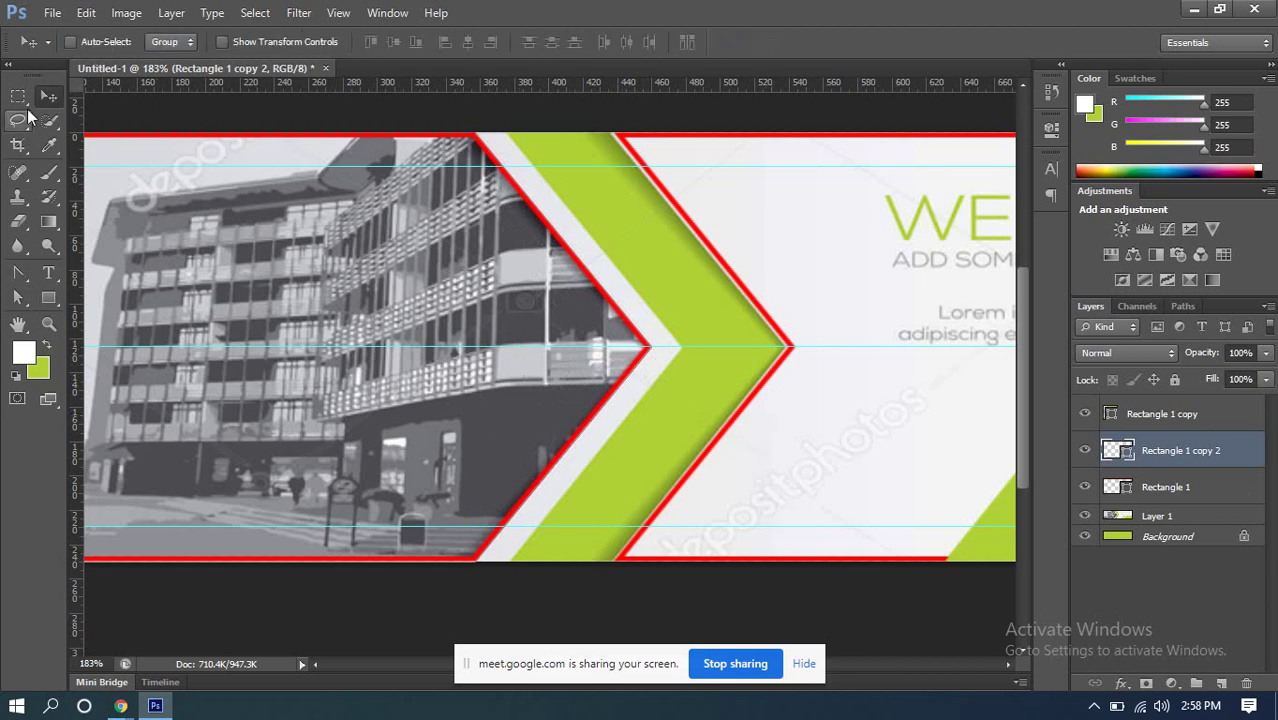
{"action": "left_click", "coordinate": [1083, 451]}
{"action": "left_click", "coordinate": [1084, 451]}
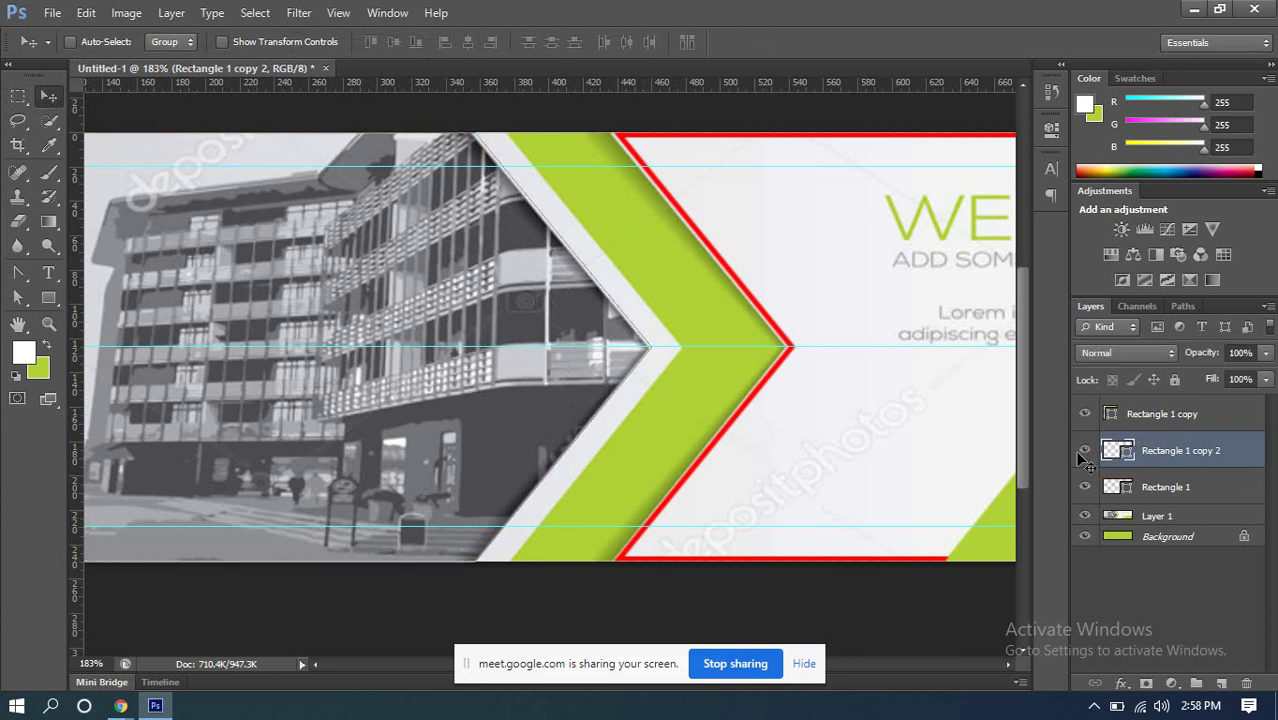
Step: Fill the Rectangle 1 copy 2 shape with cyan
{"action": "left_click", "coordinate": [18, 297]}
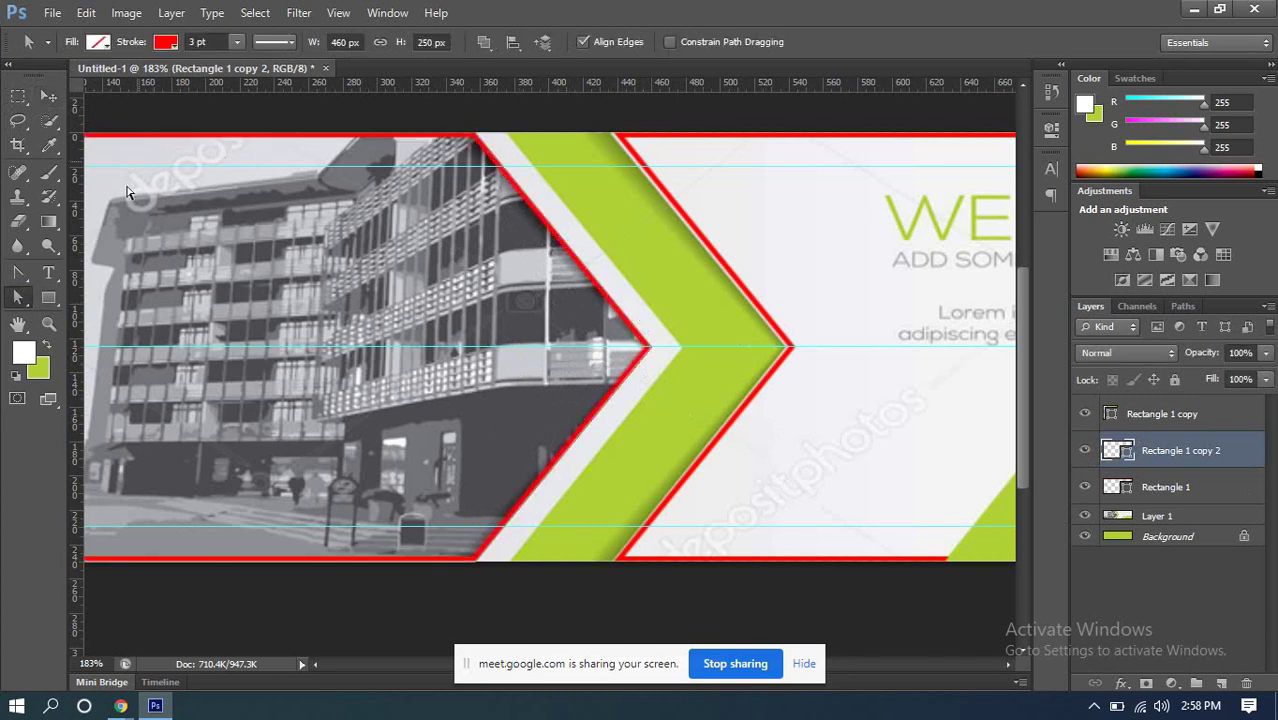
{"action": "left_click", "coordinate": [168, 42]}
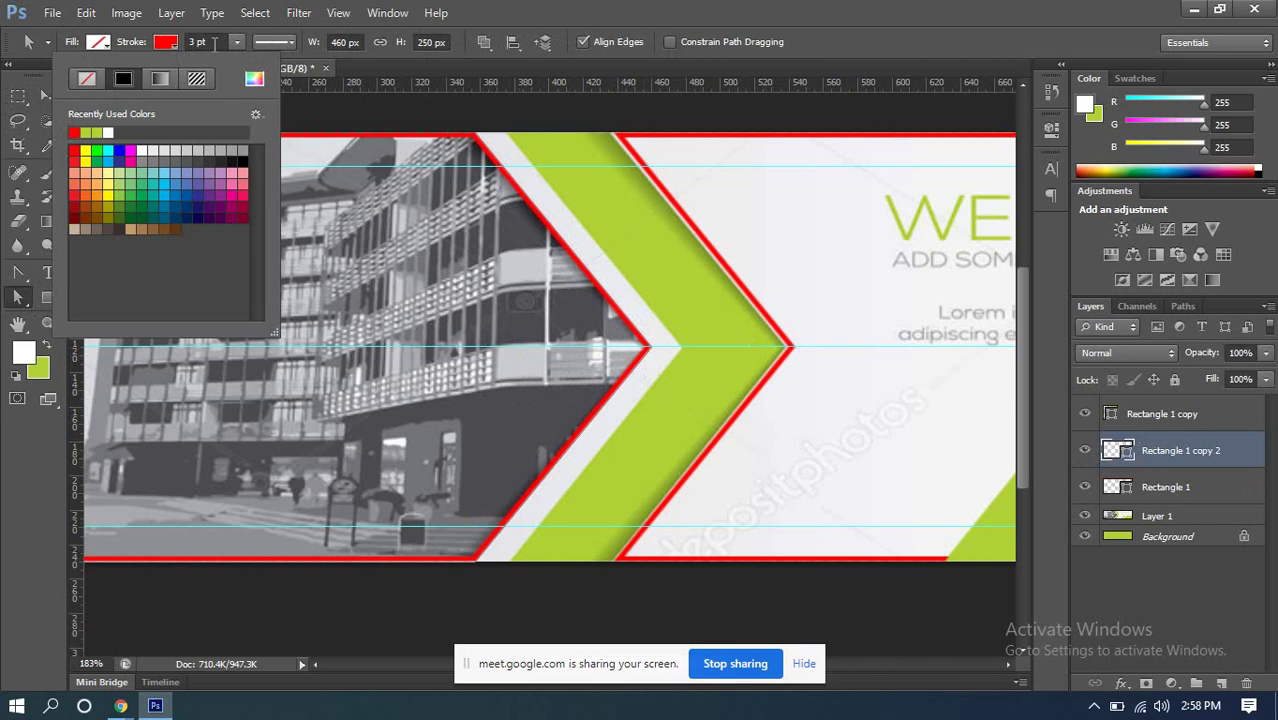
{"action": "left_click", "coordinate": [95, 45]}
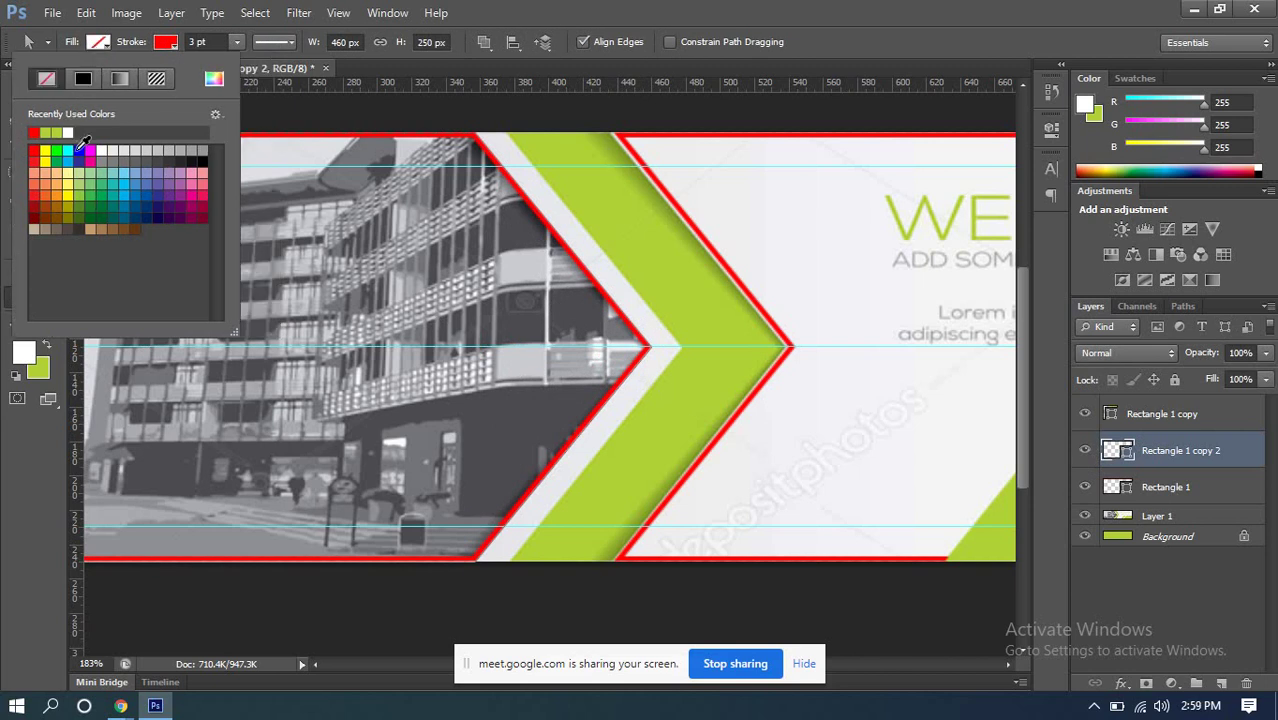
{"action": "left_click", "coordinate": [66, 150]}
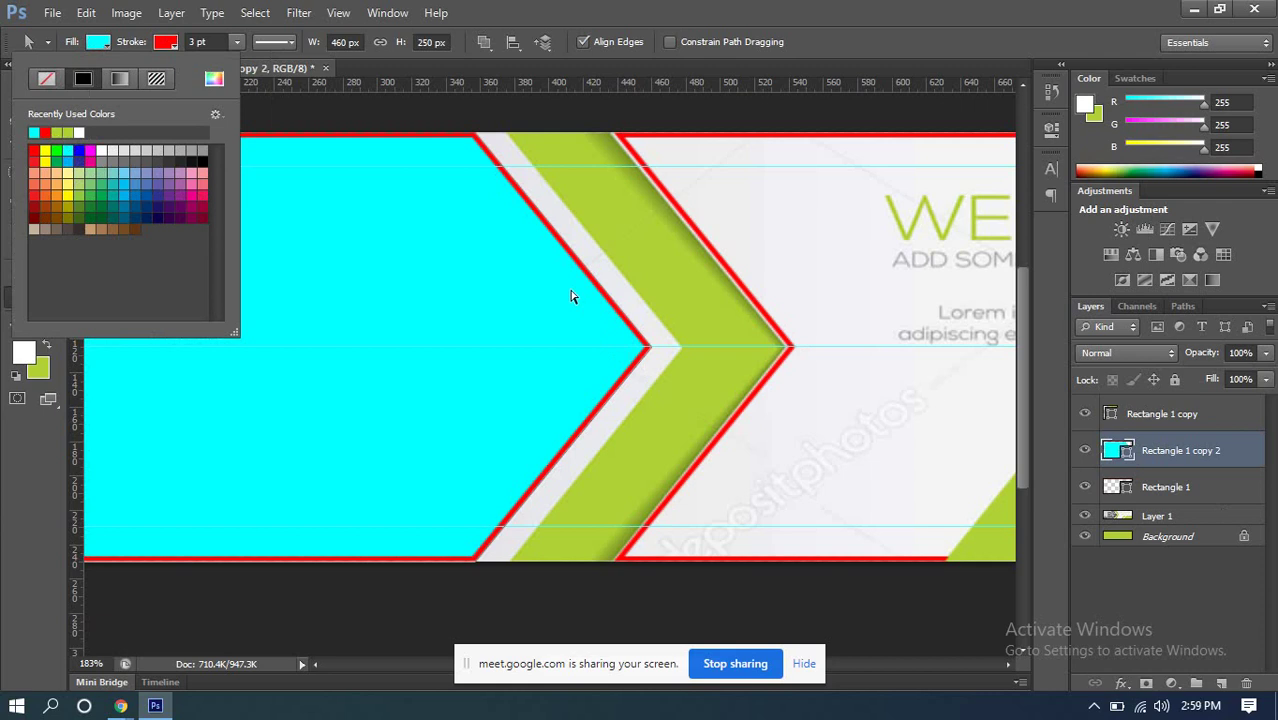
Step: Try a 15 pt stroke on the cyan shape and settle on a stroke width of 12 pt
{"action": "left_click", "coordinate": [221, 41]}
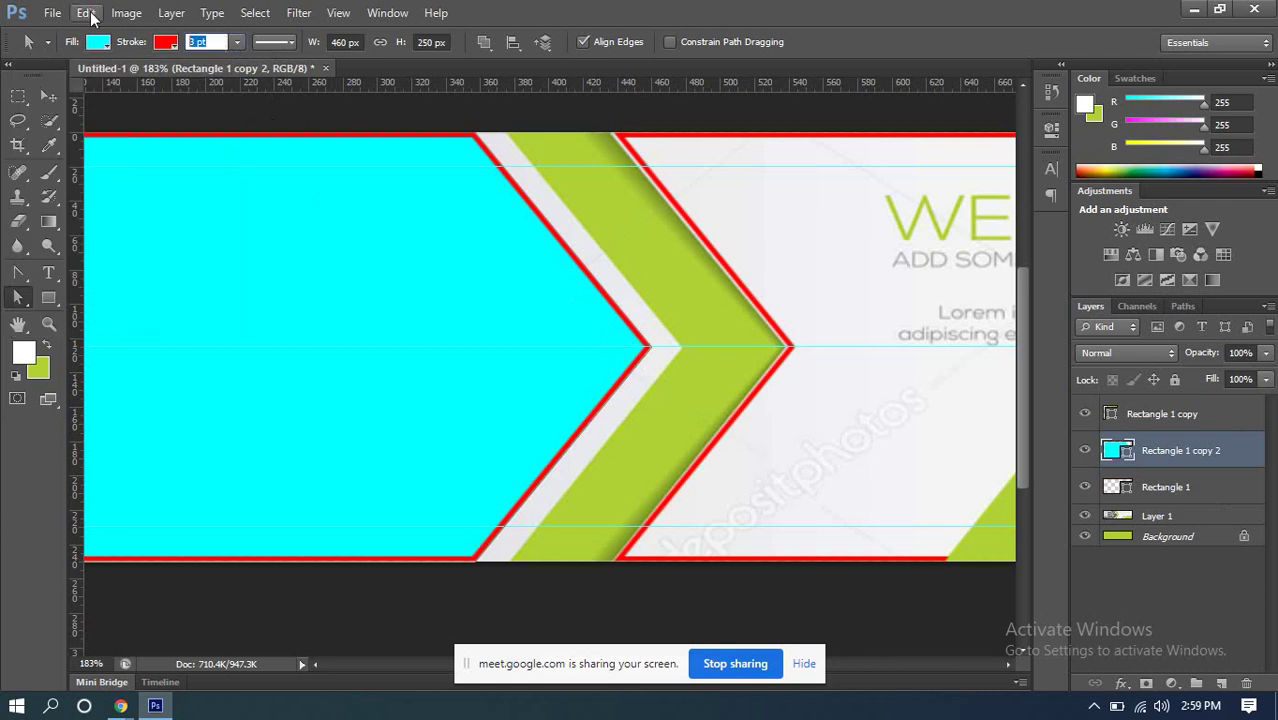
{"action": "type", "text": "15"}
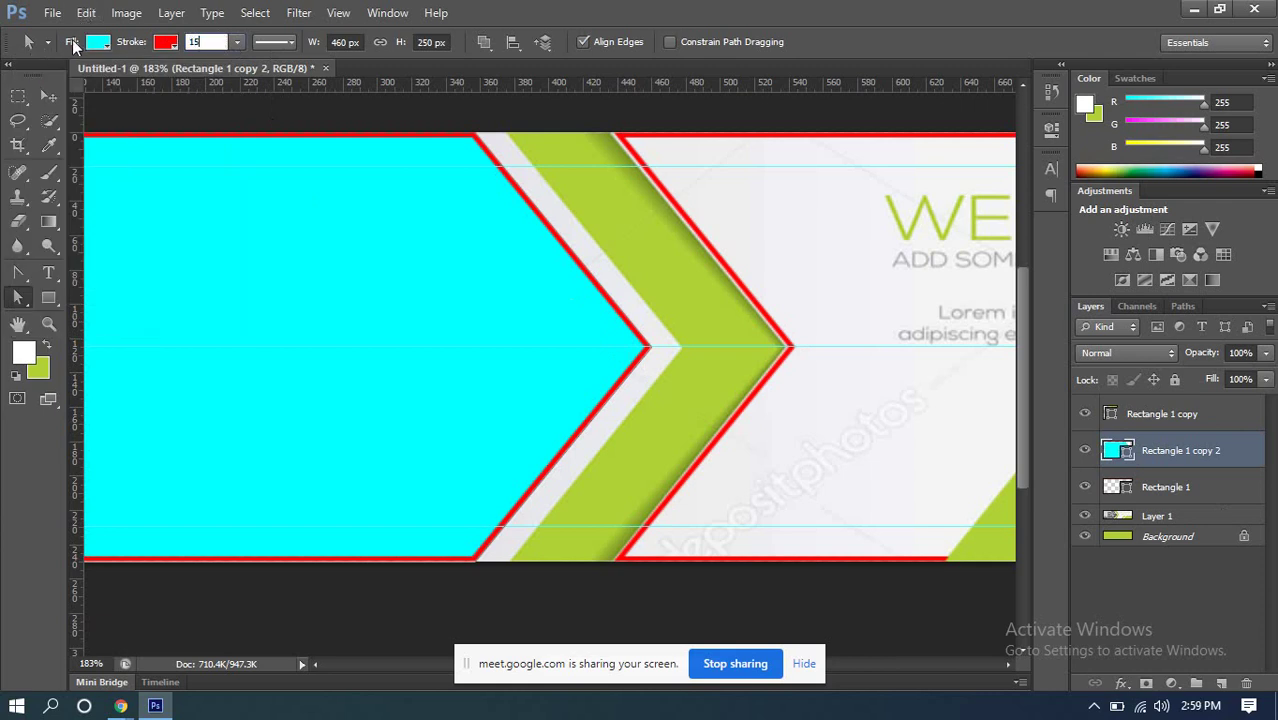
{"action": "key", "text": "Return"}
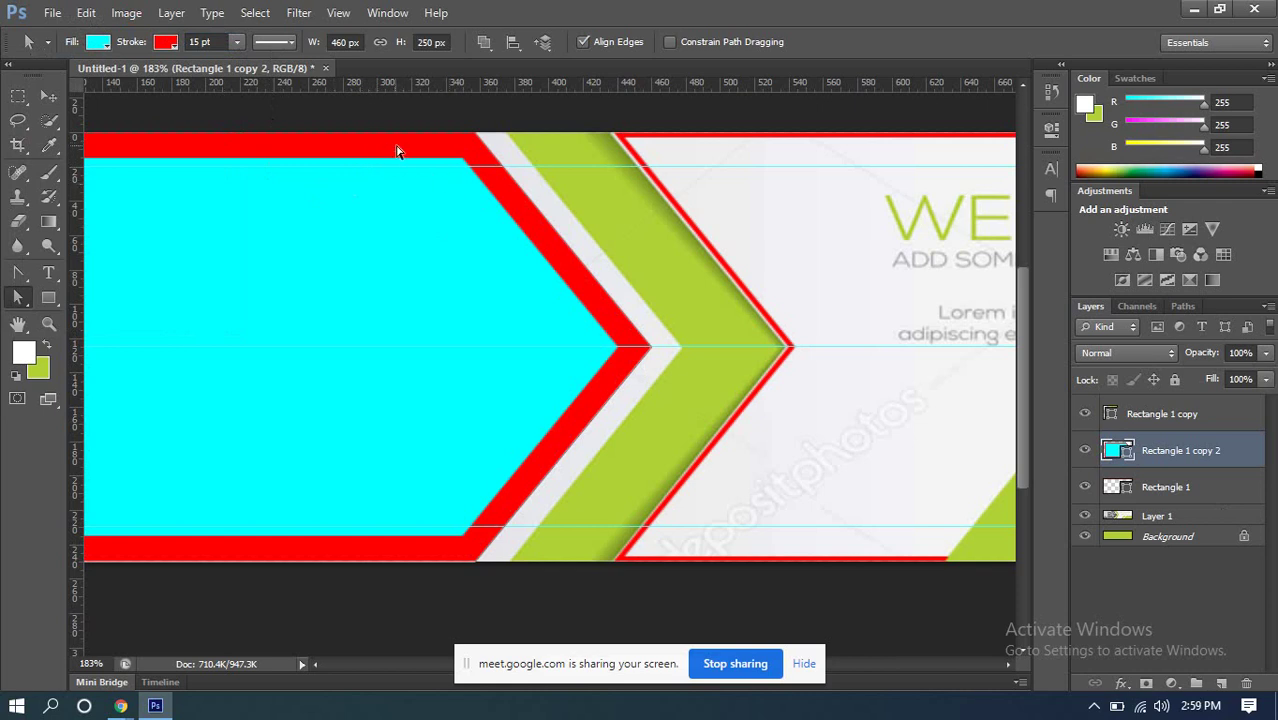
{"action": "left_click", "coordinate": [219, 42]}
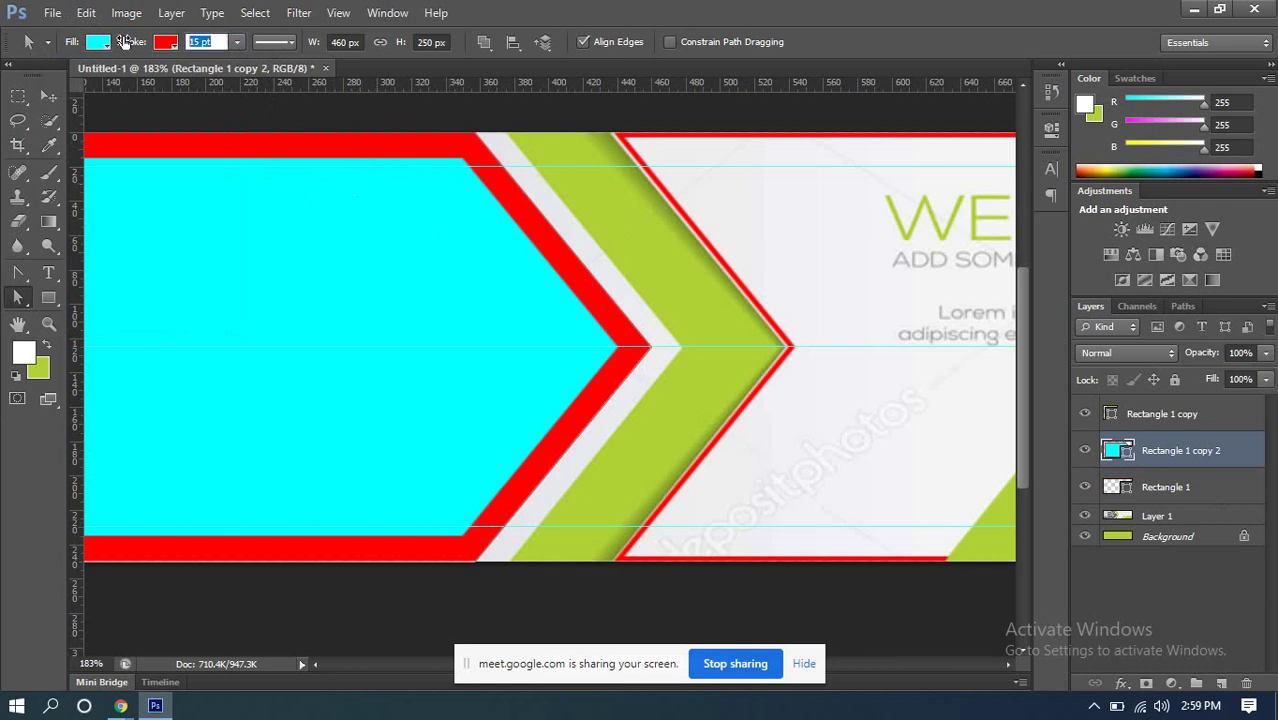
{"action": "type", "text": "12"}
{"action": "key", "text": "Return"}
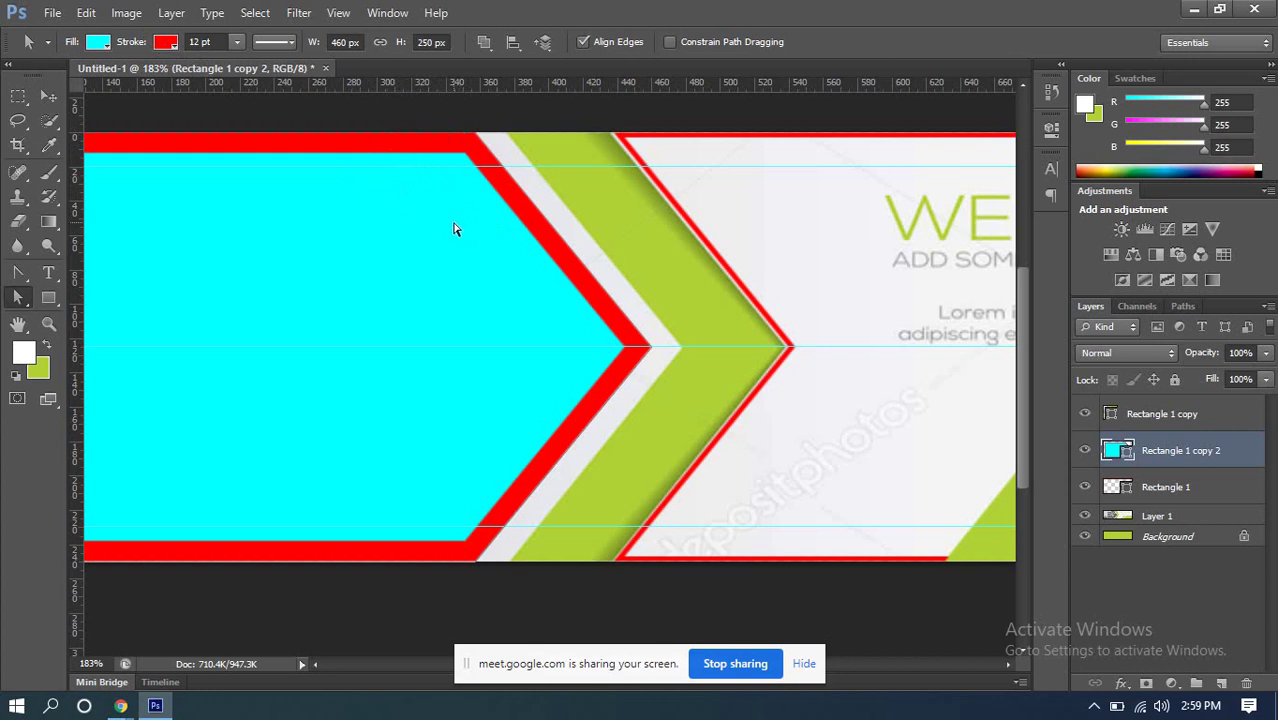
Step: Check the Google Meet call window and return to Photoshop
{"action": "mouse_move", "coordinate": [120, 705]}
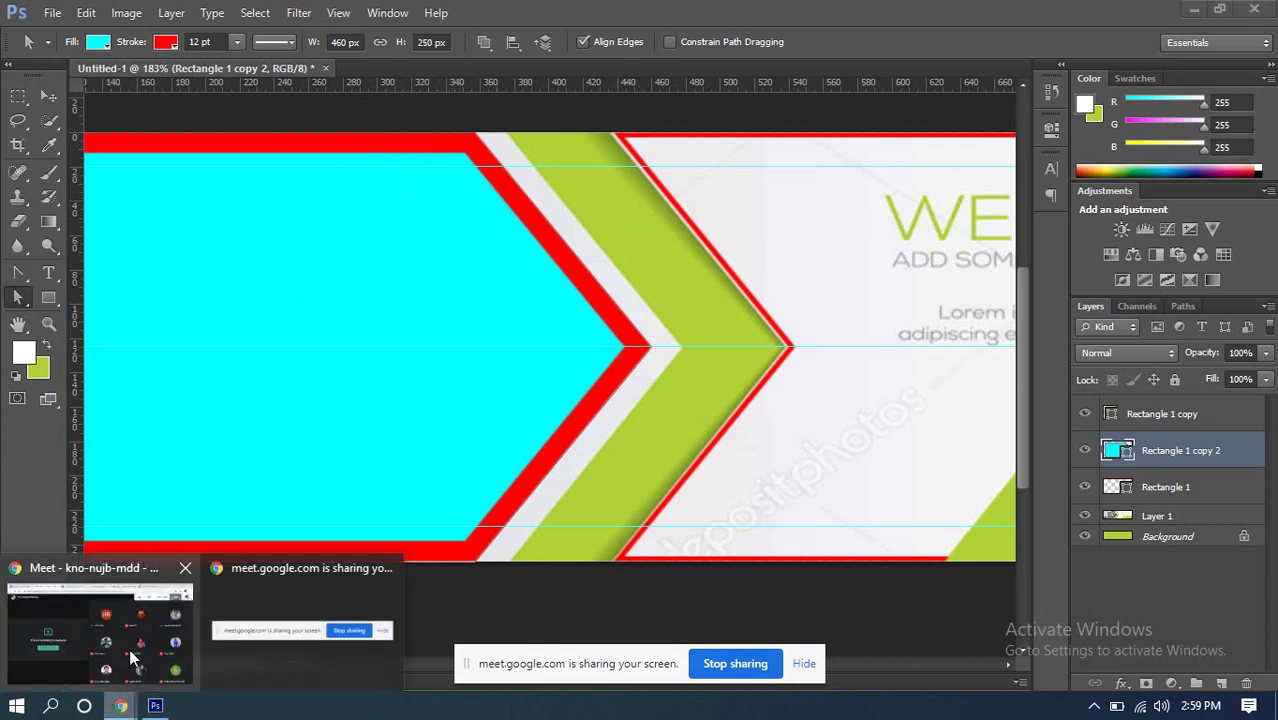
{"action": "left_click", "coordinate": [129, 647]}
{"action": "mouse_move", "coordinate": [175, 575]}
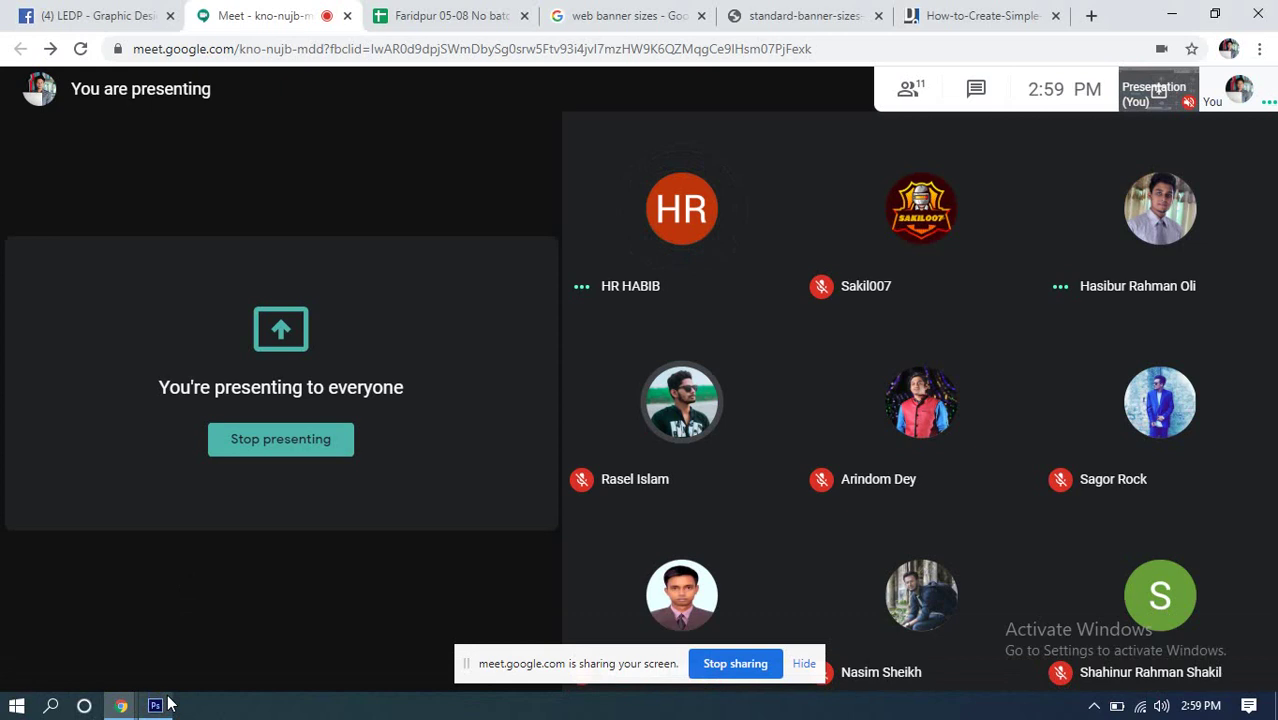
{"action": "mouse_move", "coordinate": [168, 705]}
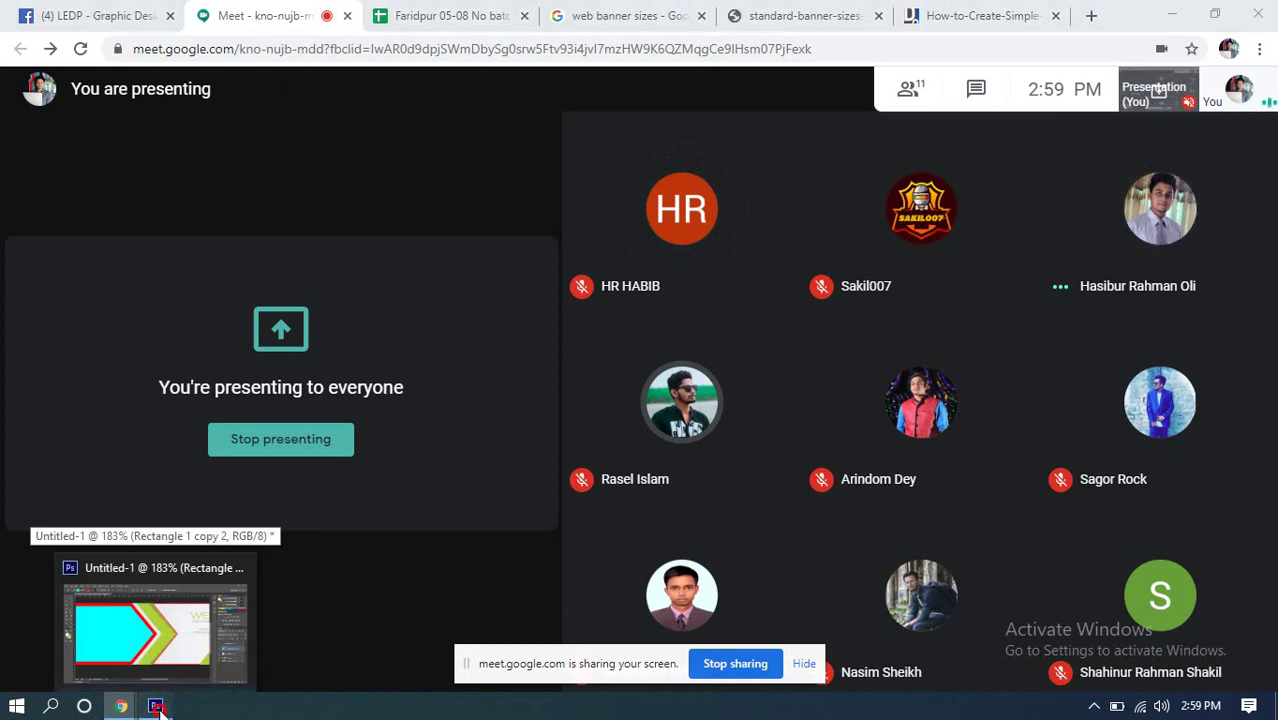
{"action": "left_click", "coordinate": [157, 706]}
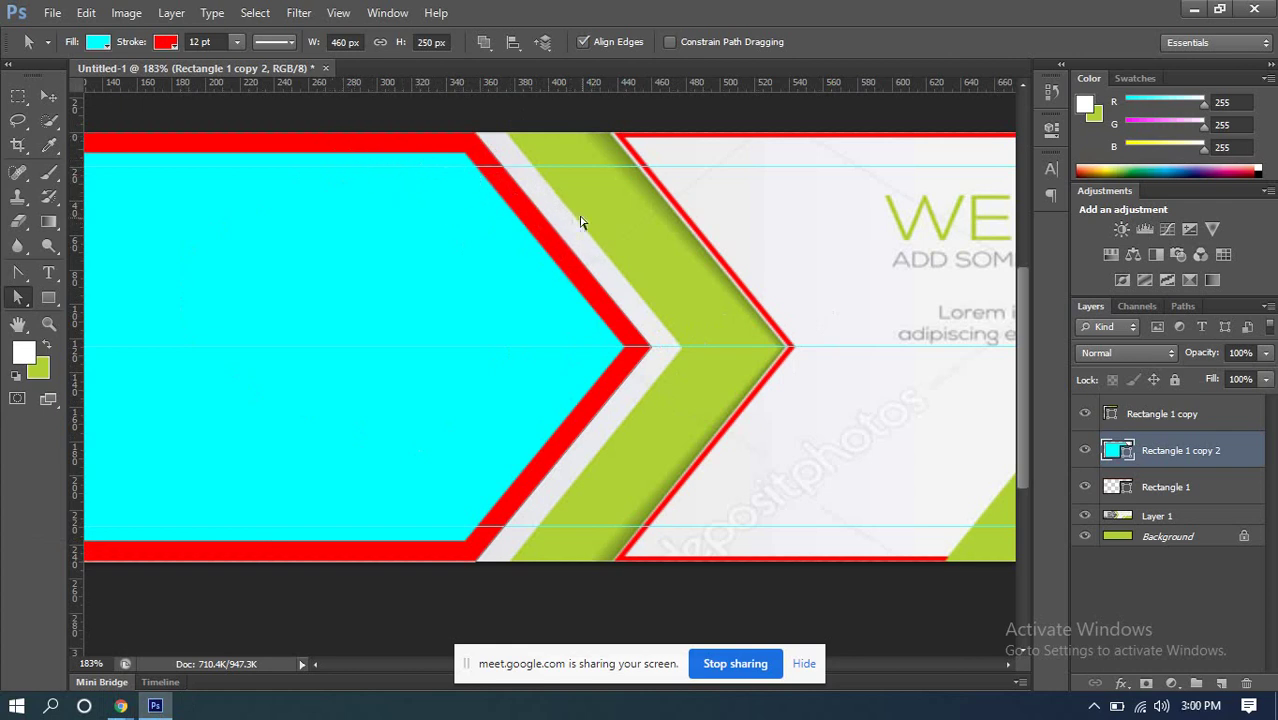
Step: Try the centre and outside stroke alignments on the cyan shape
{"action": "left_click", "coordinate": [287, 43]}
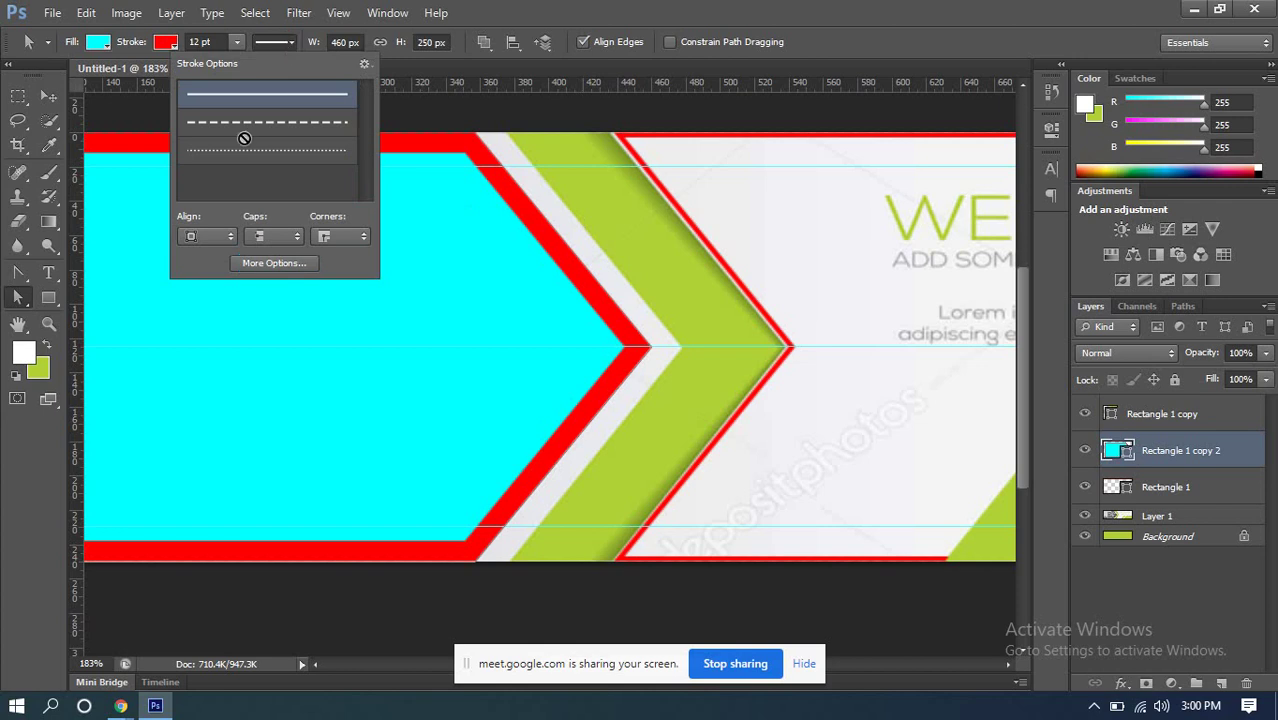
{"action": "left_click", "coordinate": [229, 238]}
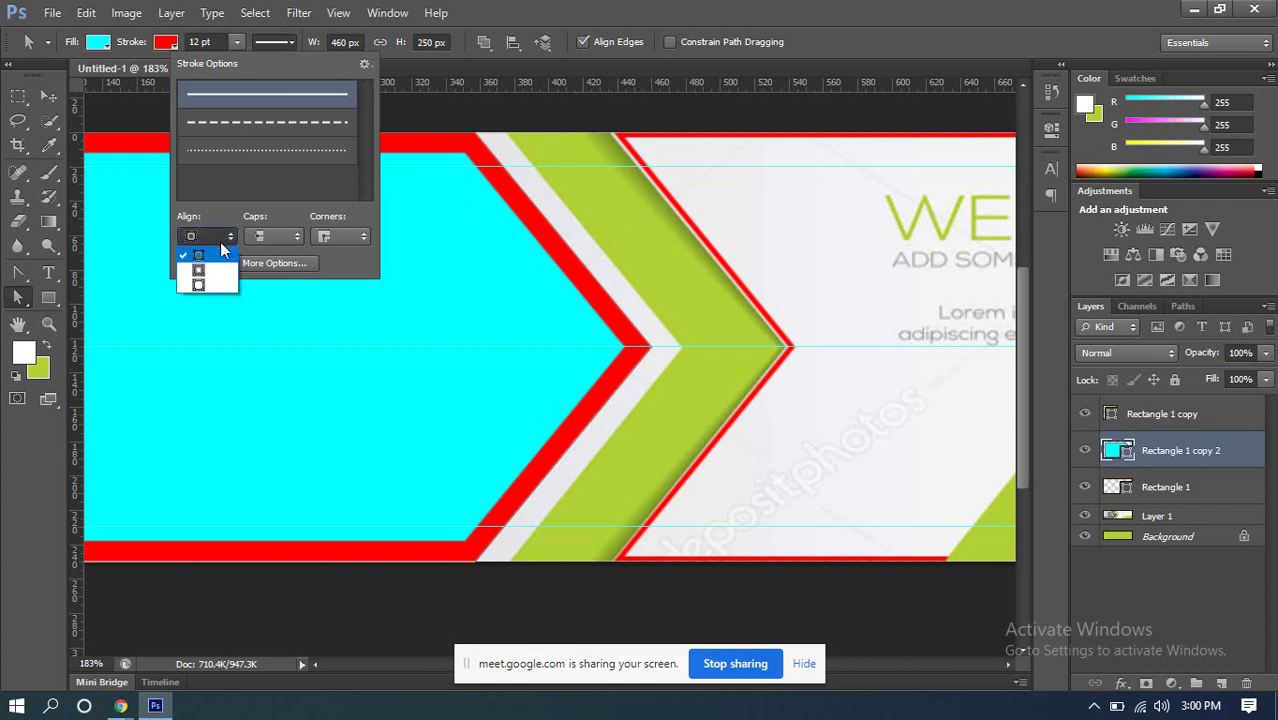
{"action": "left_click", "coordinate": [209, 270]}
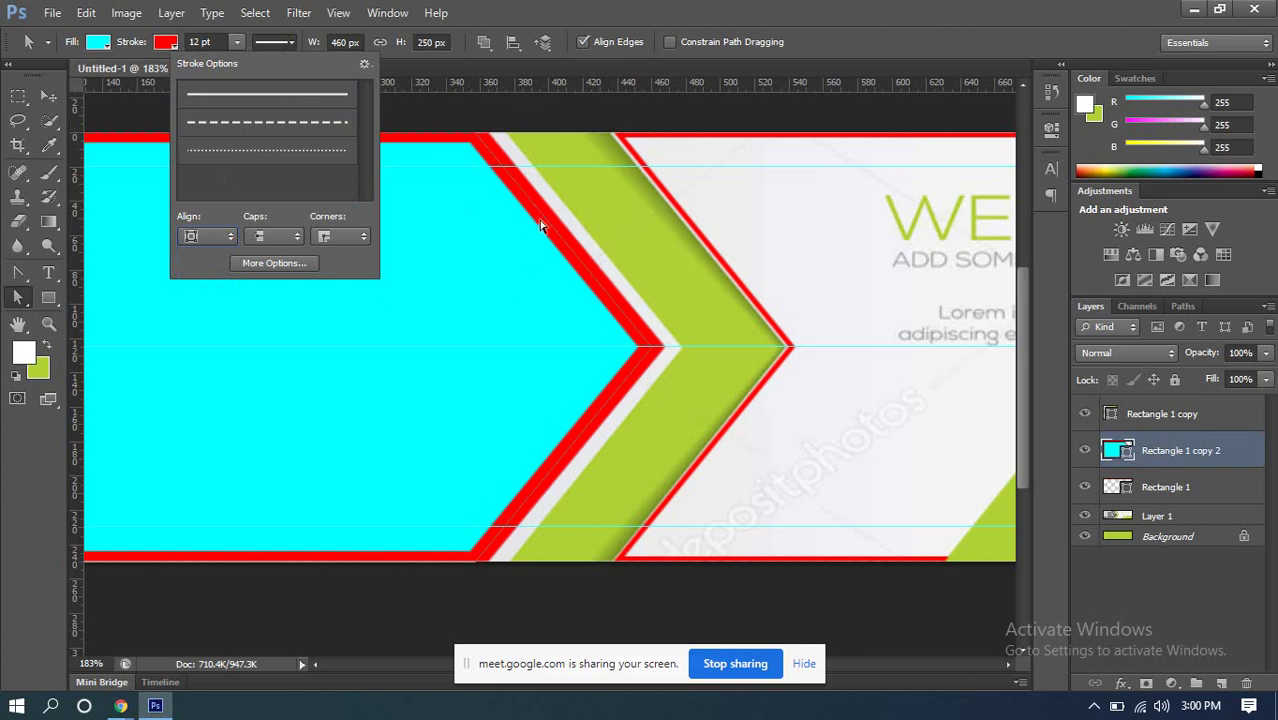
{"action": "left_click", "coordinate": [210, 238]}
{"action": "left_click", "coordinate": [199, 287]}
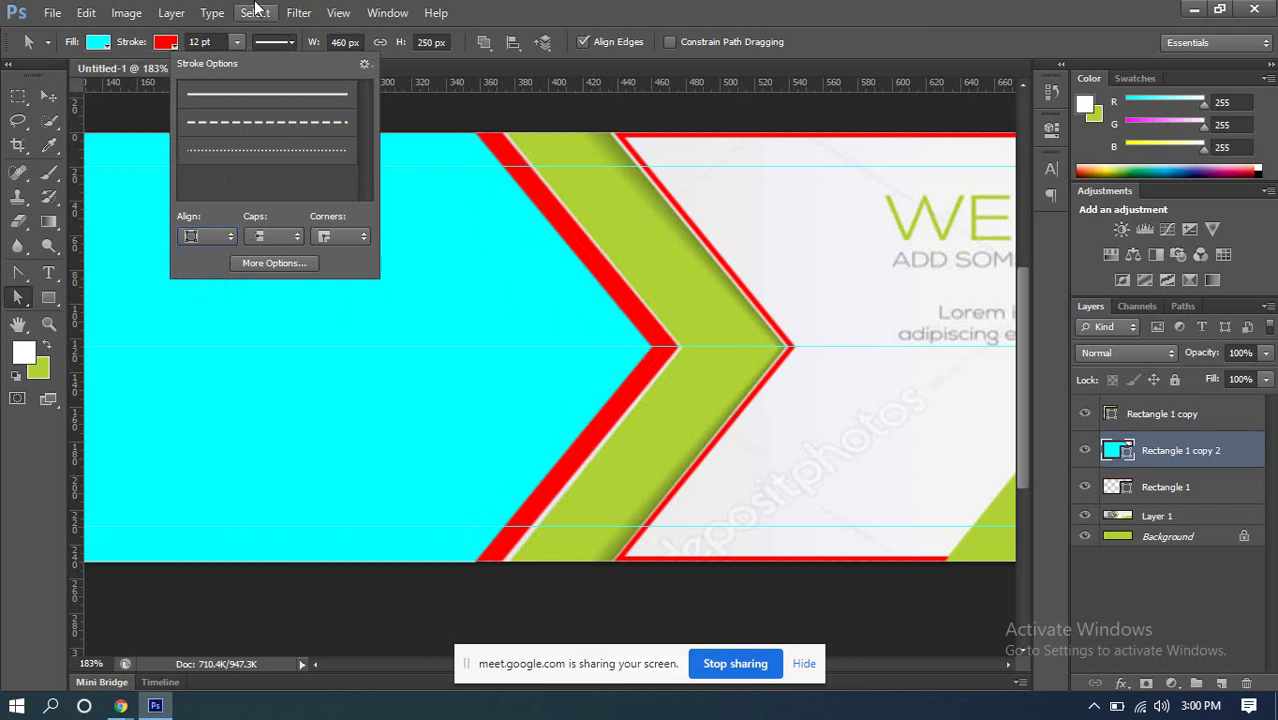
Step: Try a white stroke on the cyan shape and undo it together with the stroke alignment changes
{"action": "left_click", "coordinate": [170, 50]}
{"action": "left_click", "coordinate": [168, 45]}
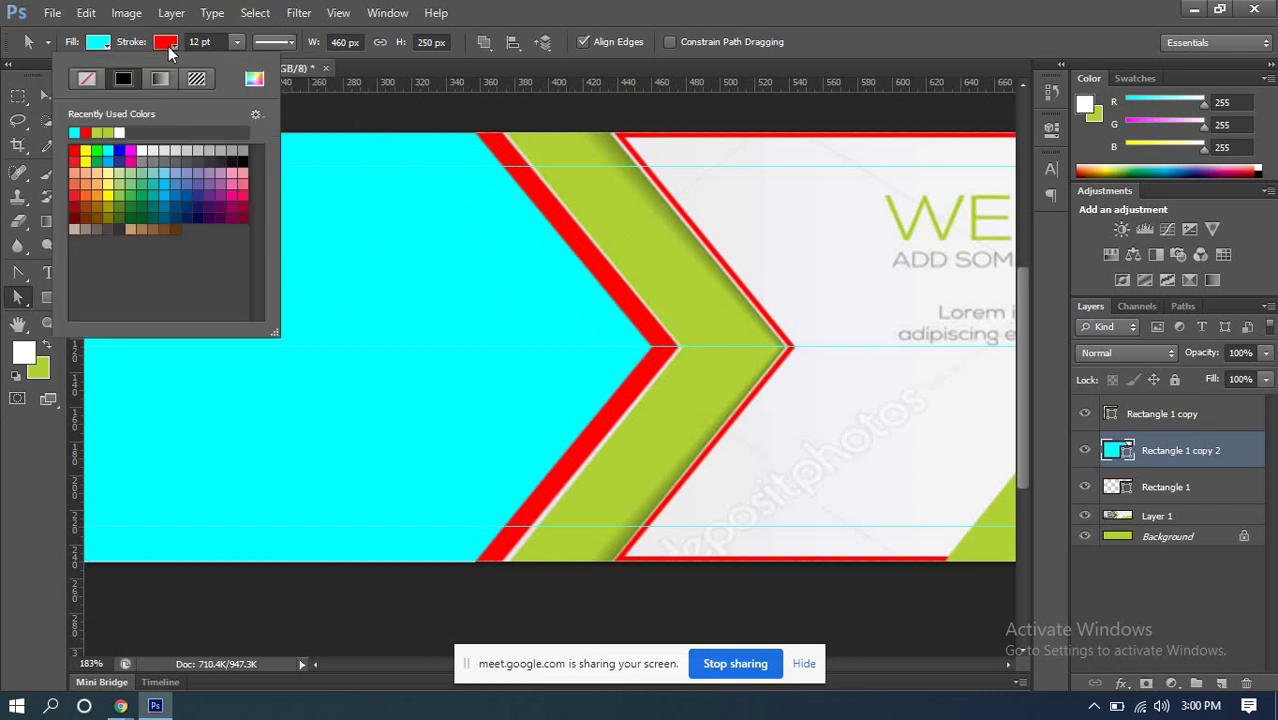
{"action": "left_click", "coordinate": [121, 131]}
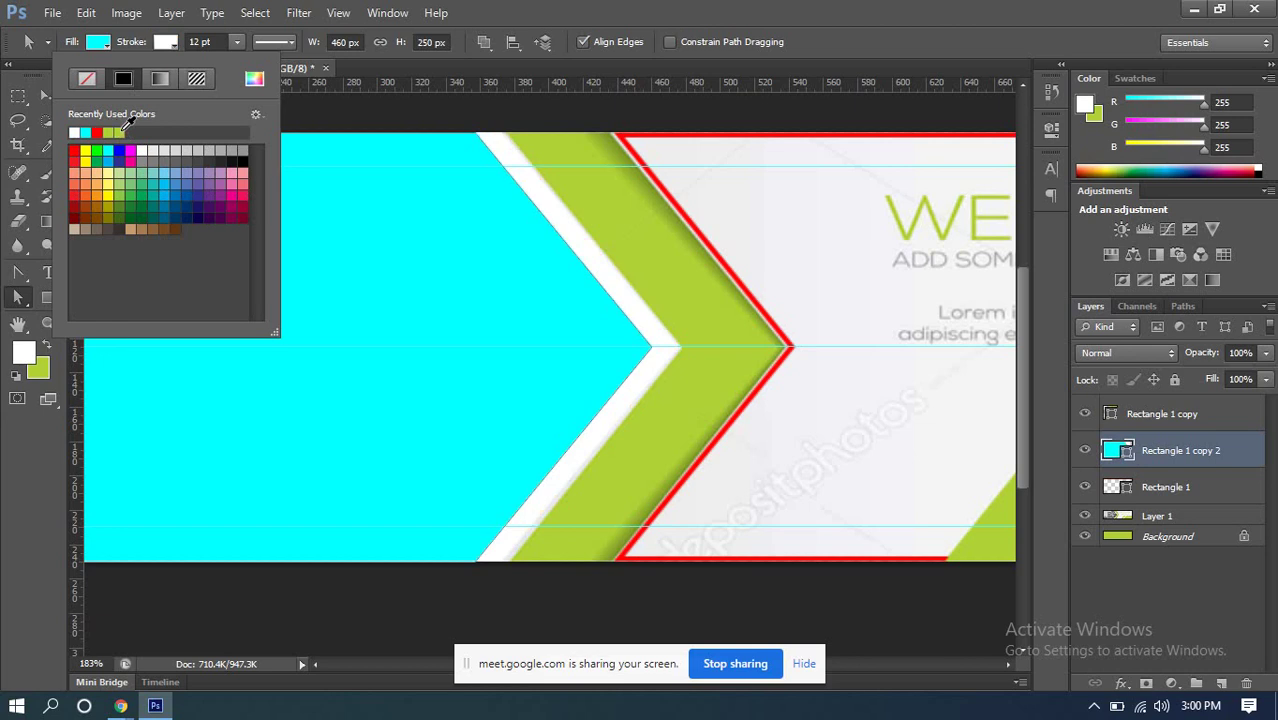
{"action": "left_click", "coordinate": [47, 97]}
{"action": "key", "text": "ctrl+z"}
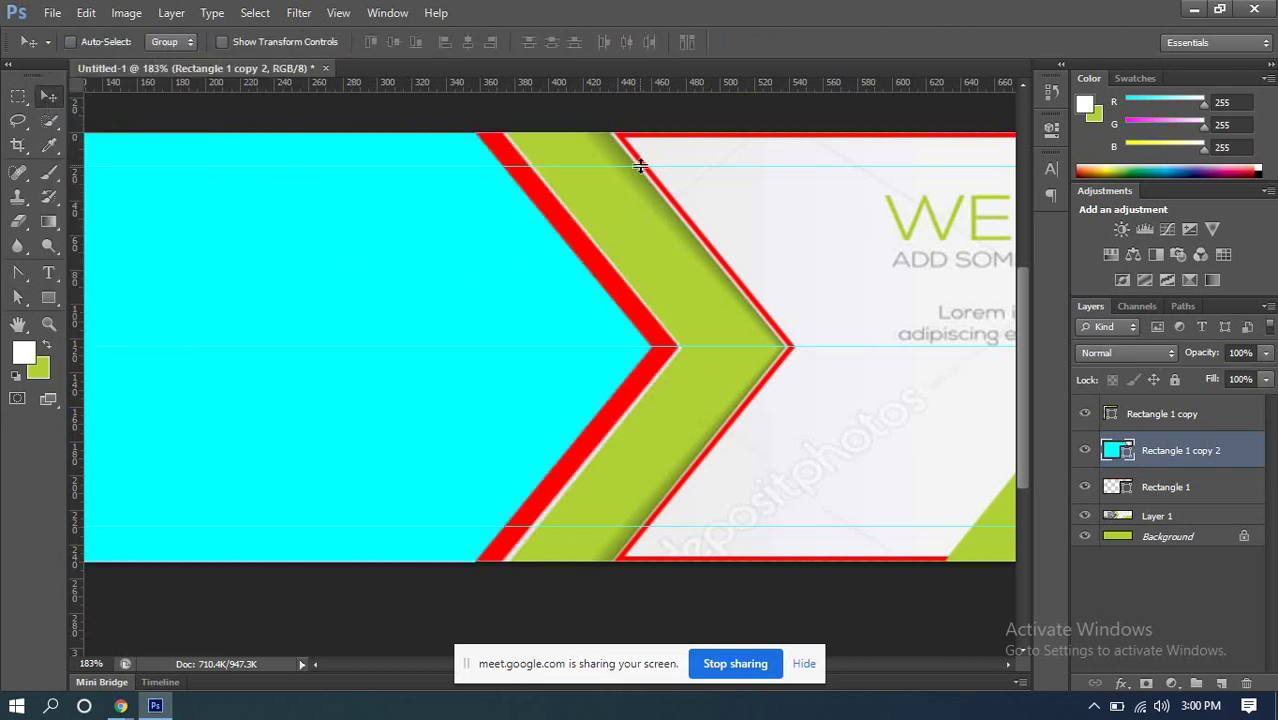
{"action": "key", "text": "ctrl+alt+z"}
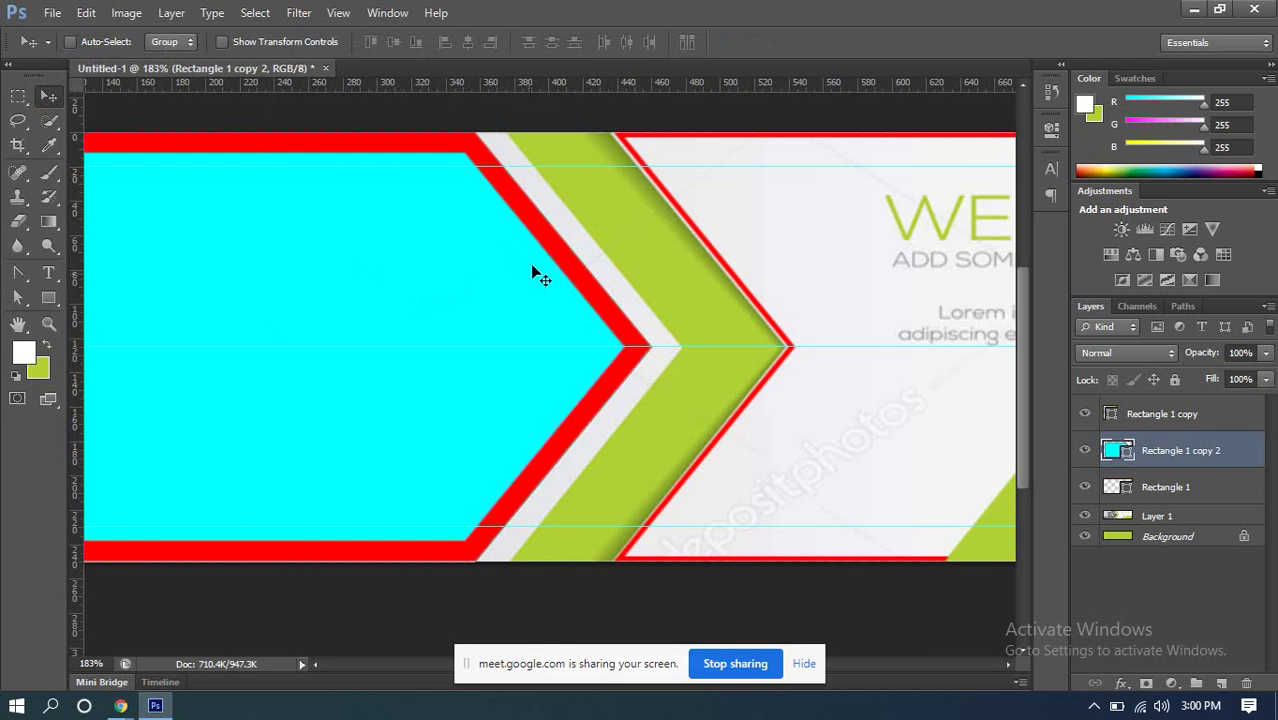
Step: Set the cyan shape's stroke to light grey (eaecea), sampled from the pale band beside the green arrow in the reference
{"action": "scroll", "coordinate": [590, 357], "scroll_direction": "up", "scroll_amount": 2}
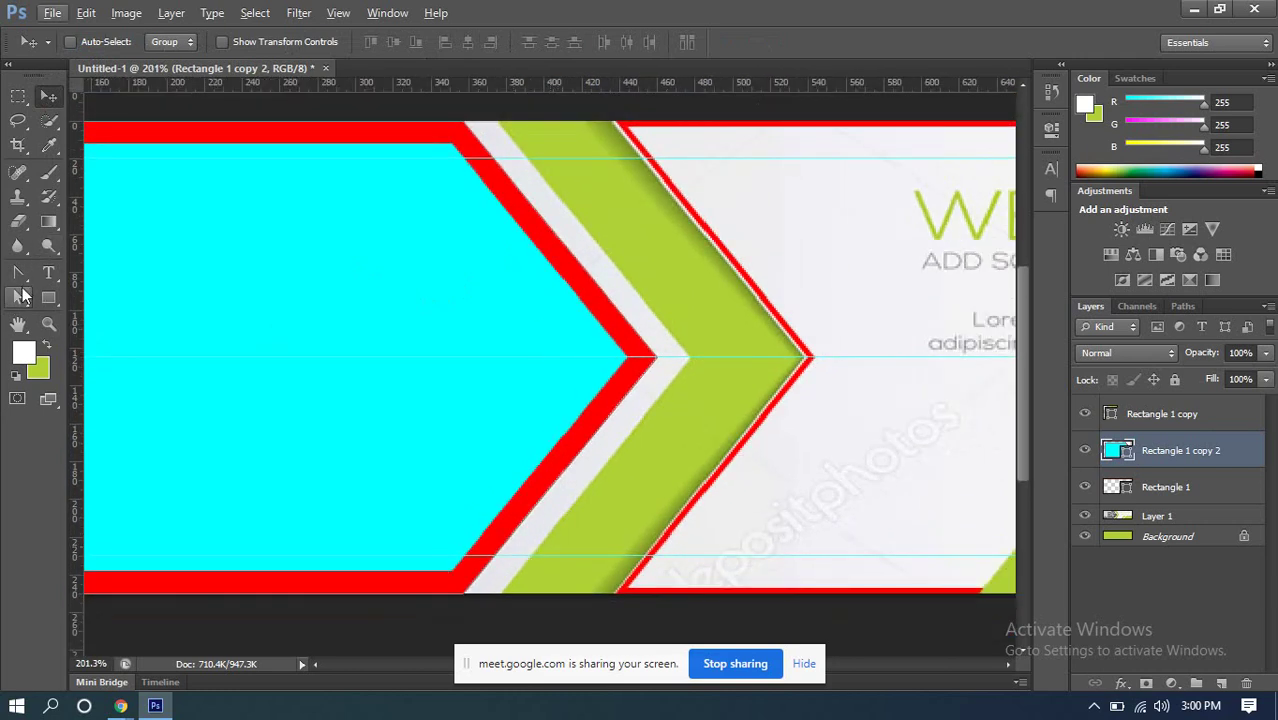
{"action": "left_click", "coordinate": [22, 296]}
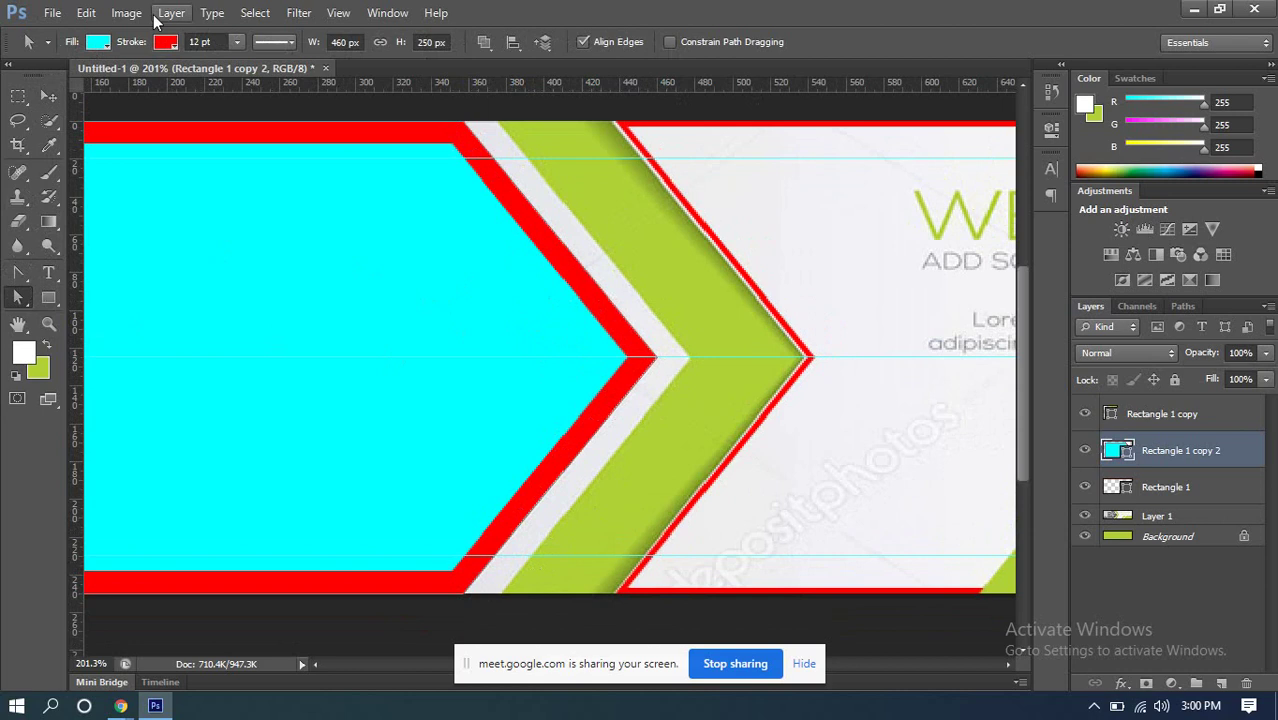
{"action": "left_click", "coordinate": [168, 44]}
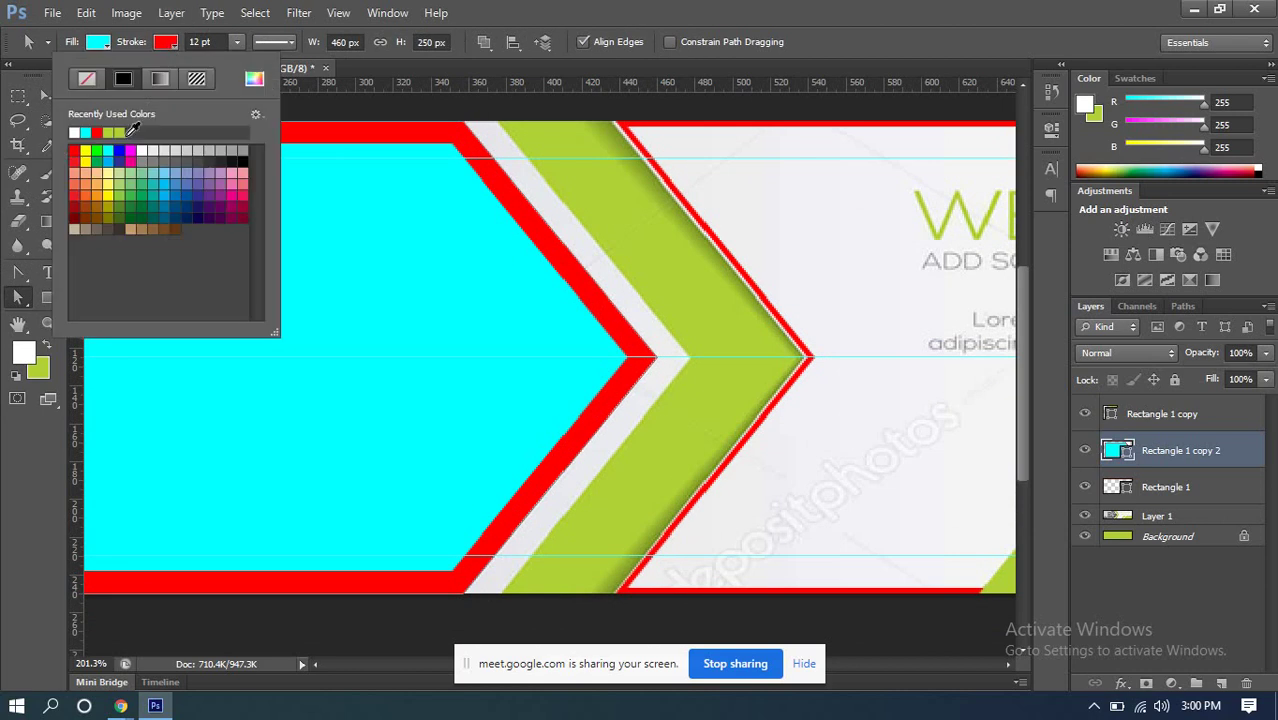
{"action": "left_click", "coordinate": [75, 132]}
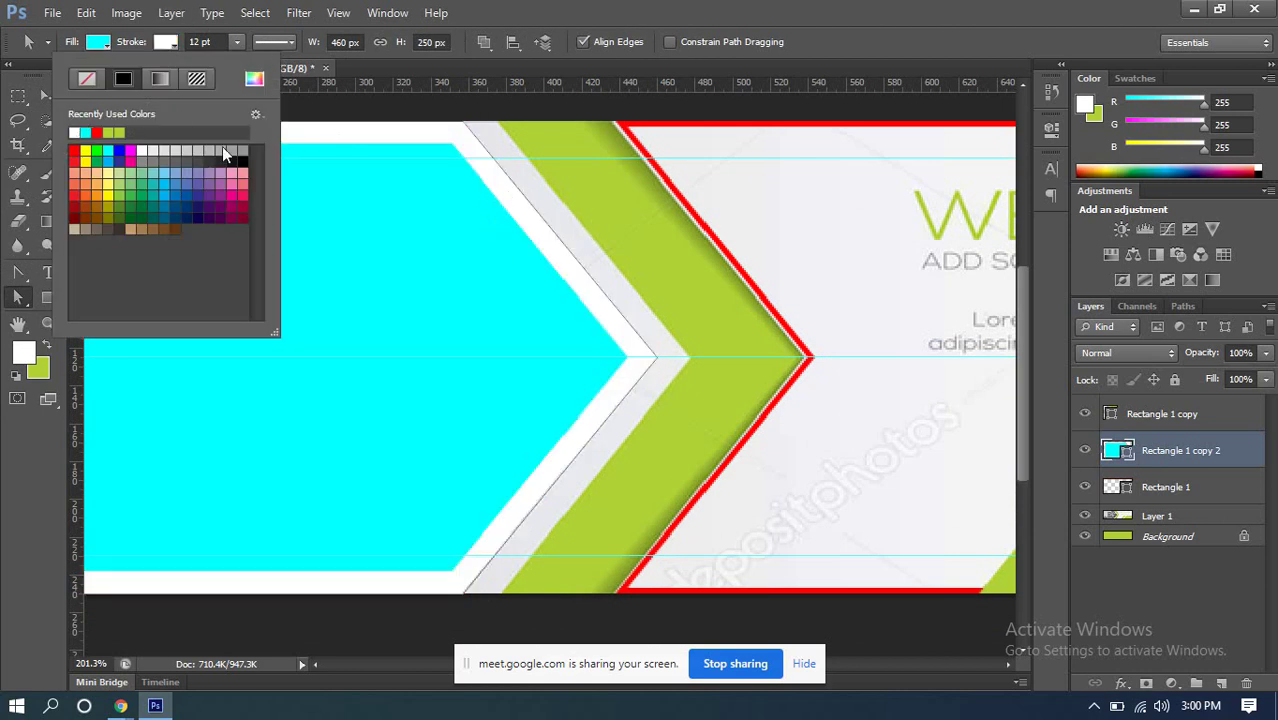
{"action": "left_click", "coordinate": [254, 78]}
{"action": "left_click_drag", "start_coordinate": [543, 127], "coordinate": [797, 98]}
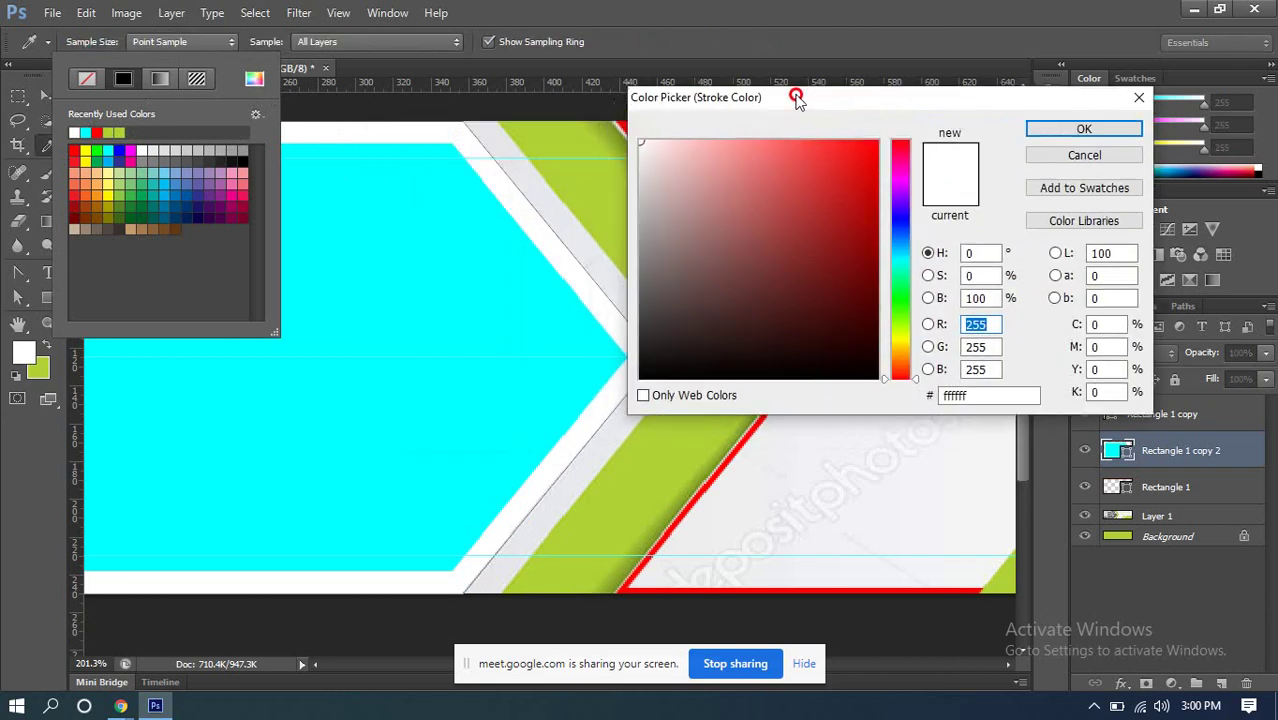
{"action": "left_click", "coordinate": [605, 440]}
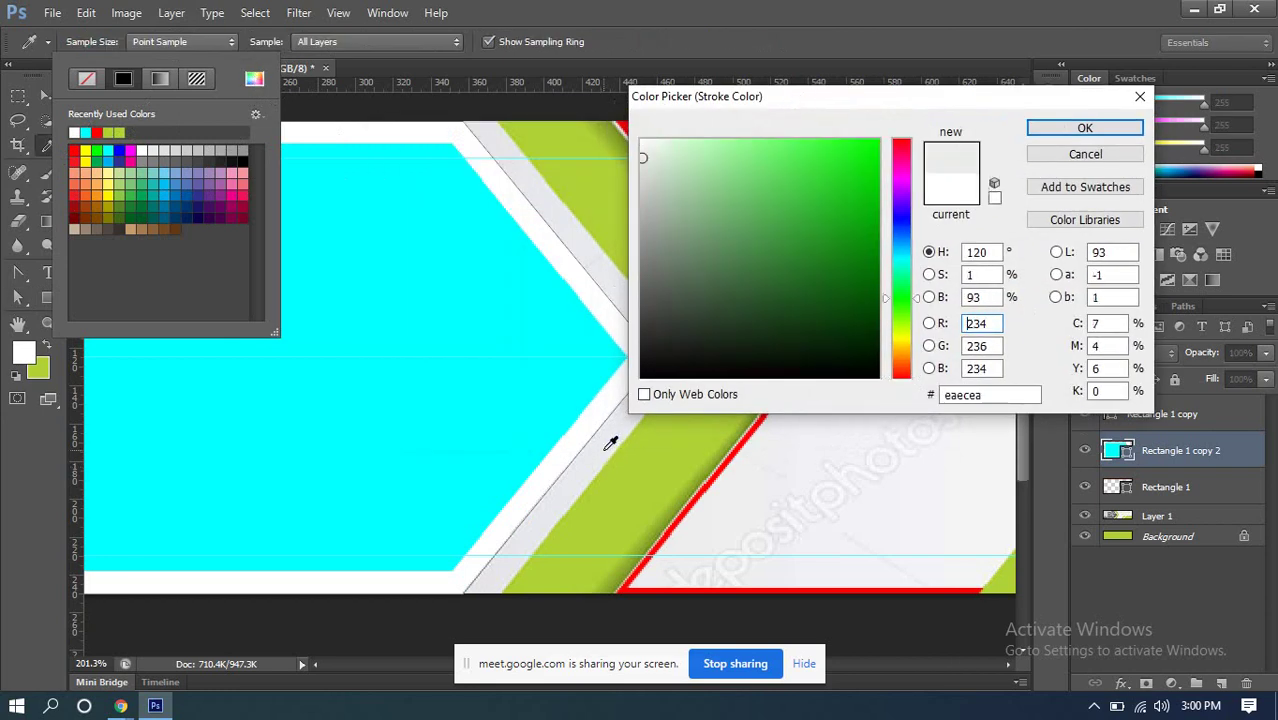
{"action": "left_click", "coordinate": [1051, 134]}
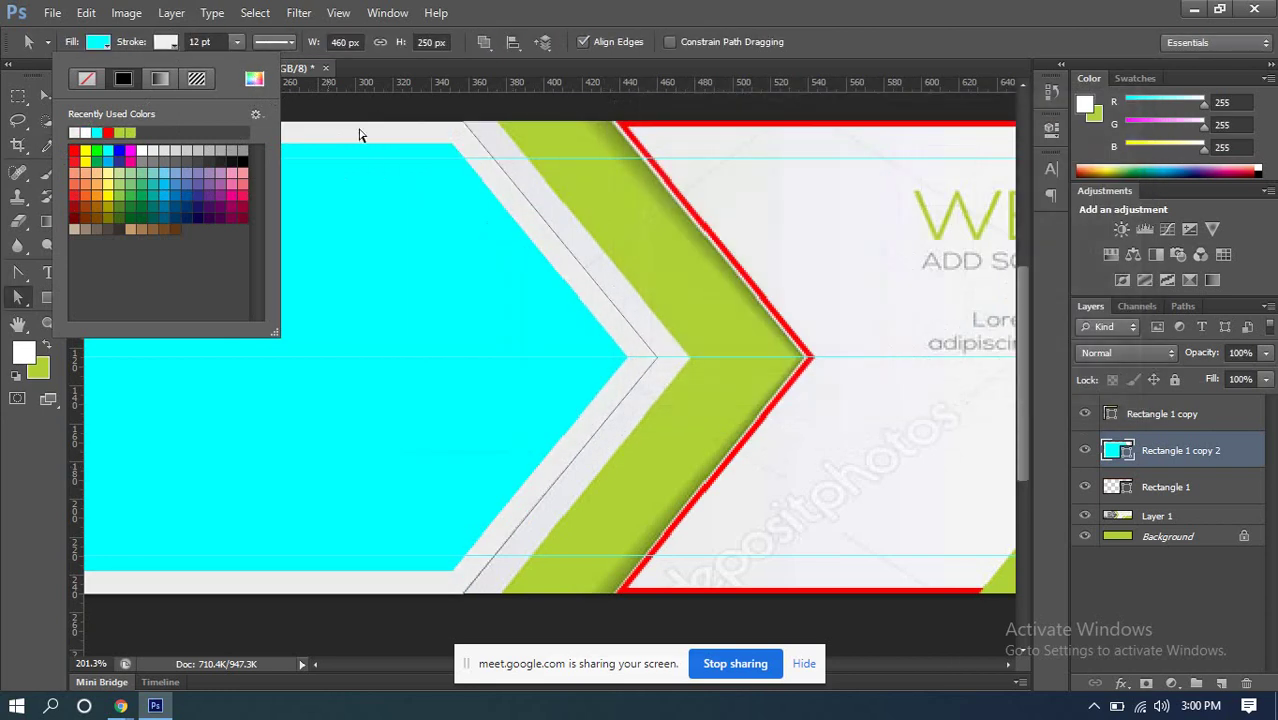
Step: Set the cyan shape's stroke alignment to outside
{"action": "left_click", "coordinate": [276, 41]}
{"action": "left_click", "coordinate": [276, 41]}
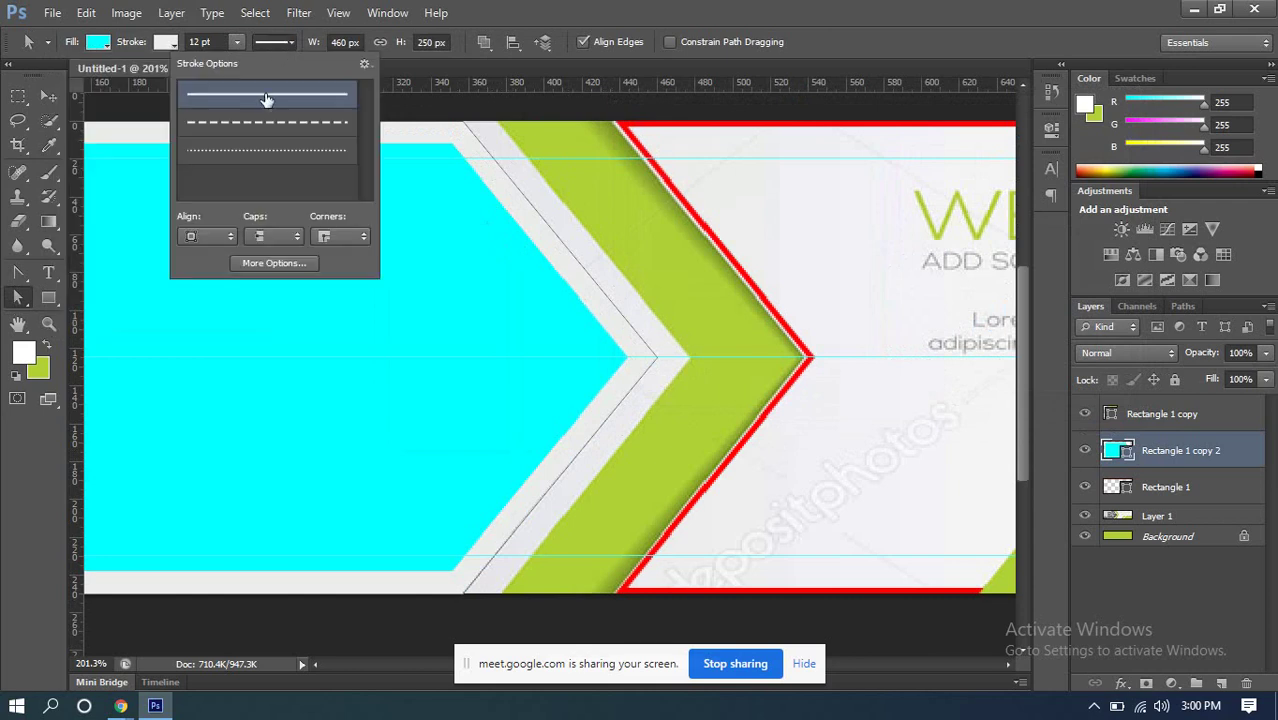
{"action": "left_click", "coordinate": [281, 41]}
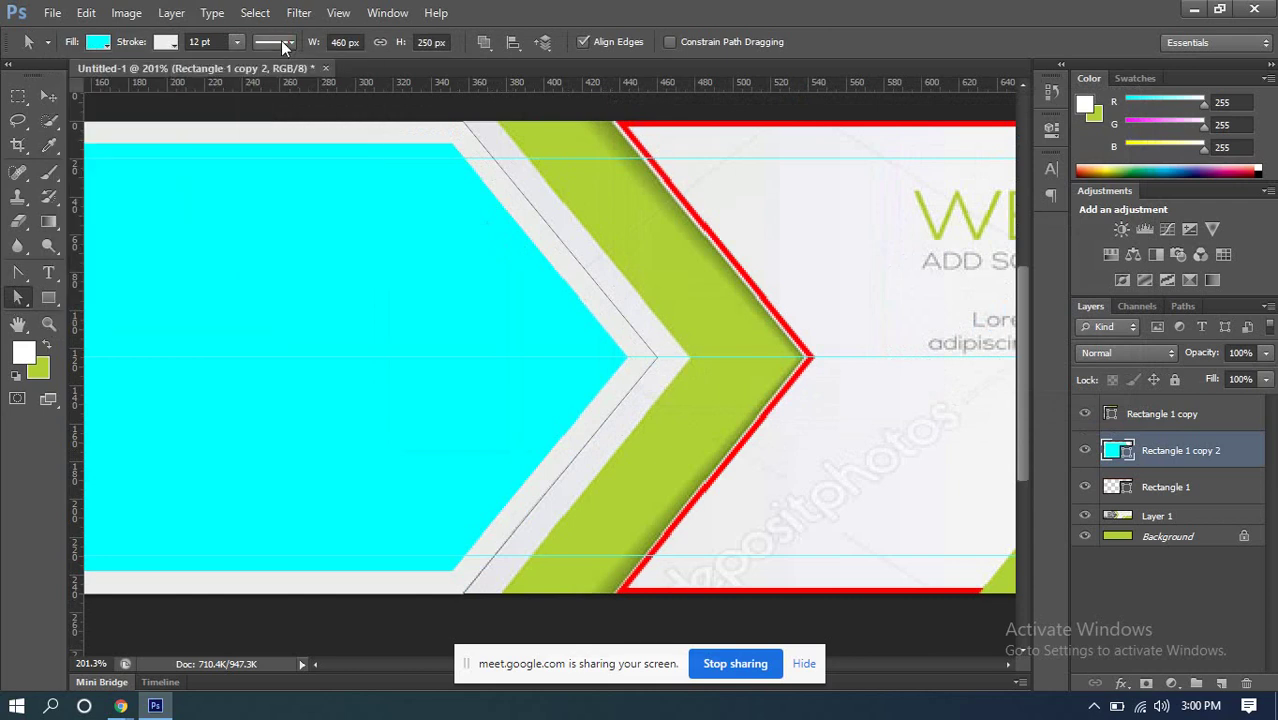
{"action": "left_click", "coordinate": [266, 41]}
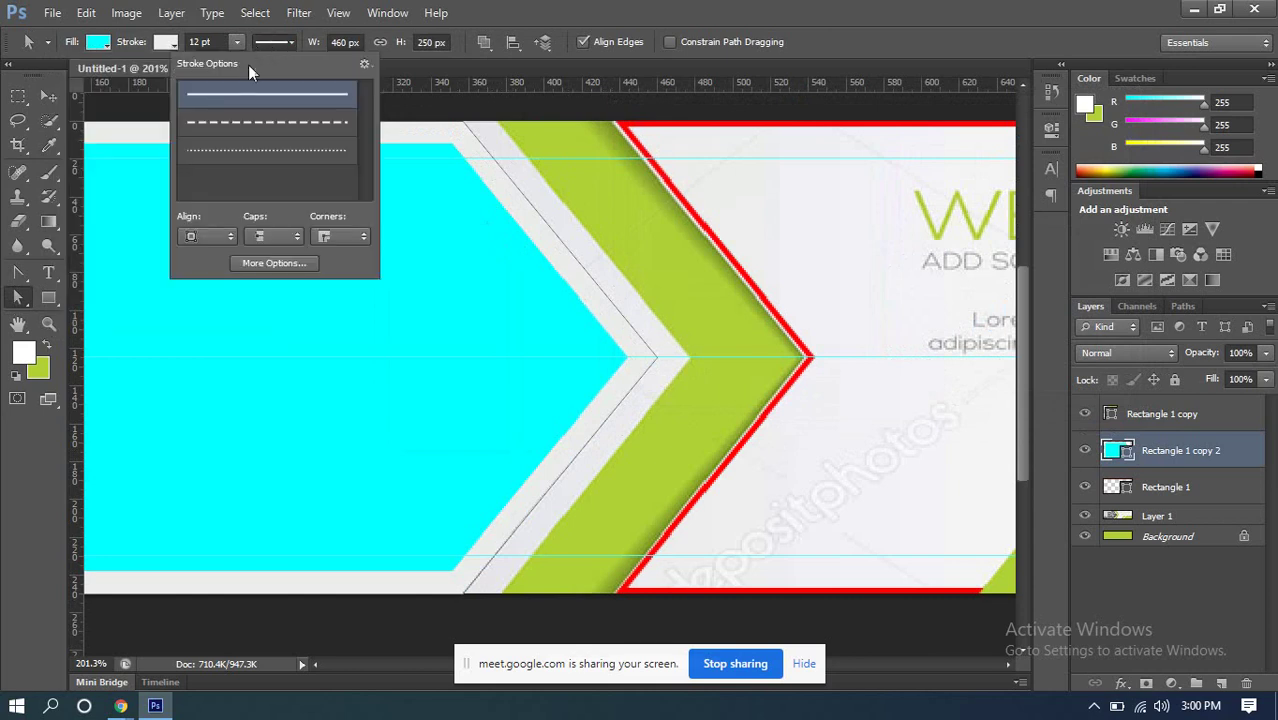
{"action": "left_click", "coordinate": [202, 238]}
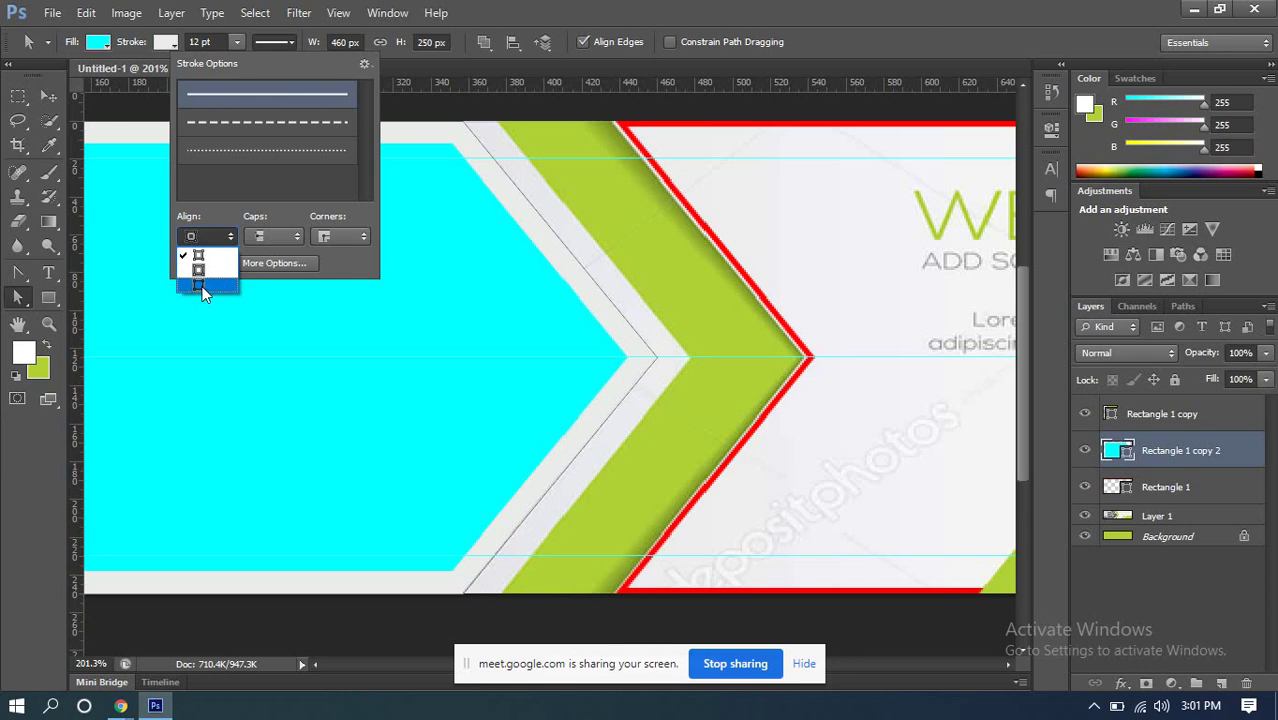
{"action": "left_click", "coordinate": [203, 286]}
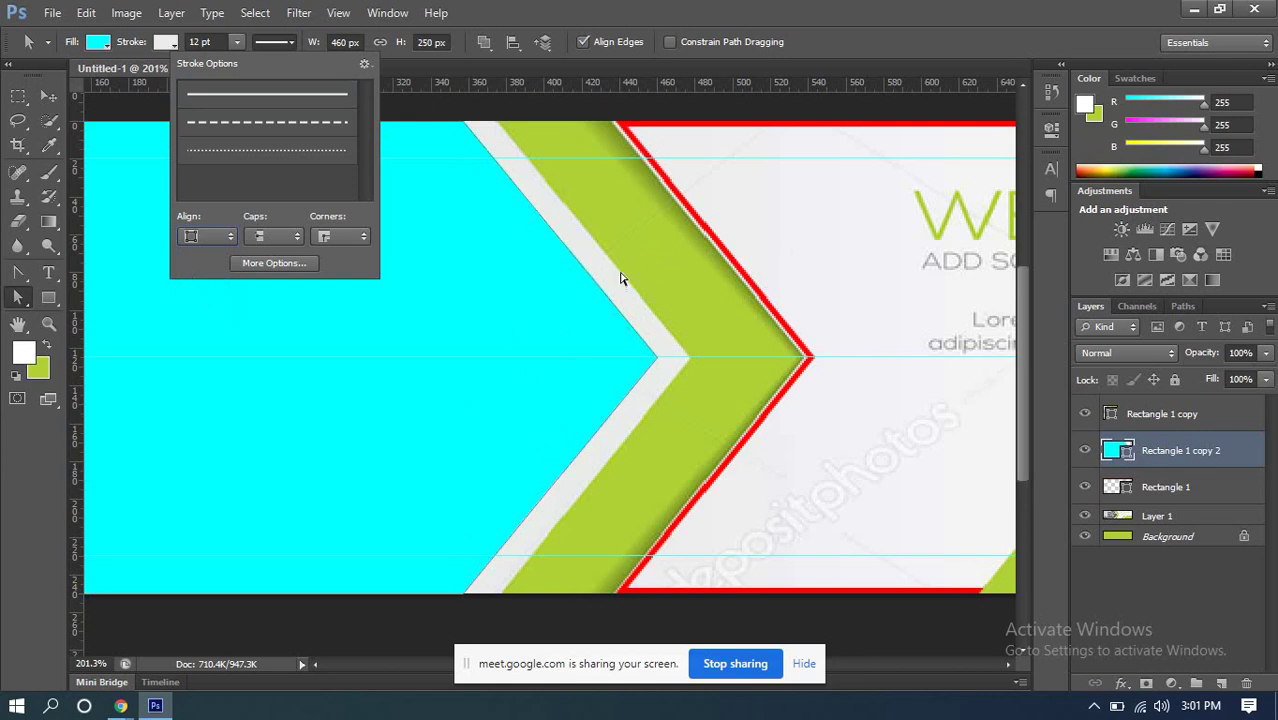
Step: Try brown and white stroke colours on the cyan shape, then return the stroke to light grey
{"action": "left_click", "coordinate": [165, 46]}
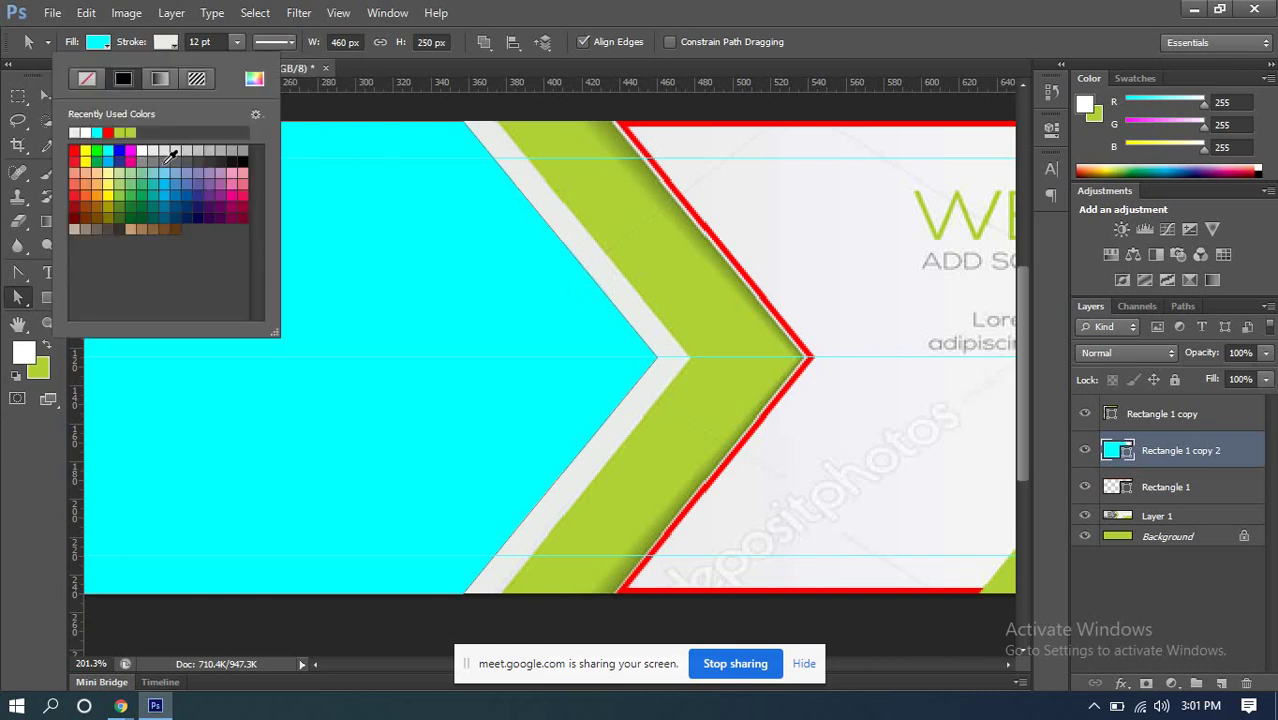
{"action": "left_click", "coordinate": [100, 205]}
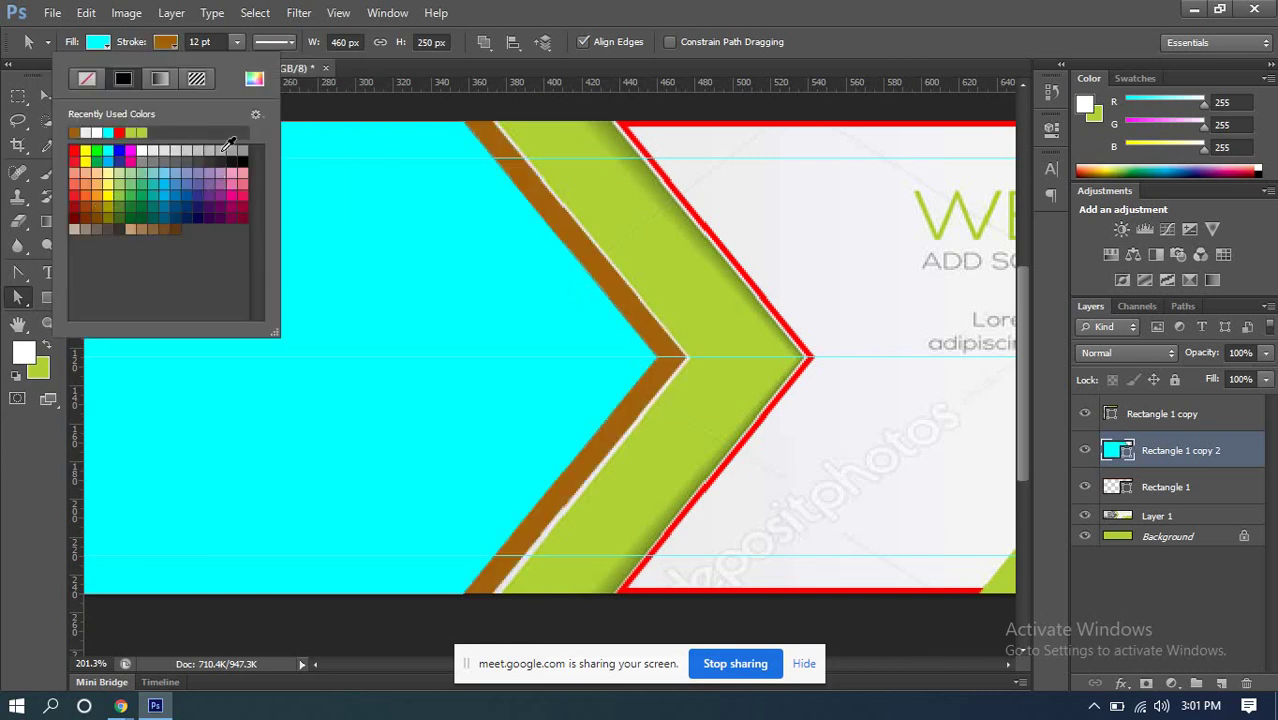
{"action": "scroll", "coordinate": [494, 278], "scroll_direction": "up", "scroll_amount": 3}
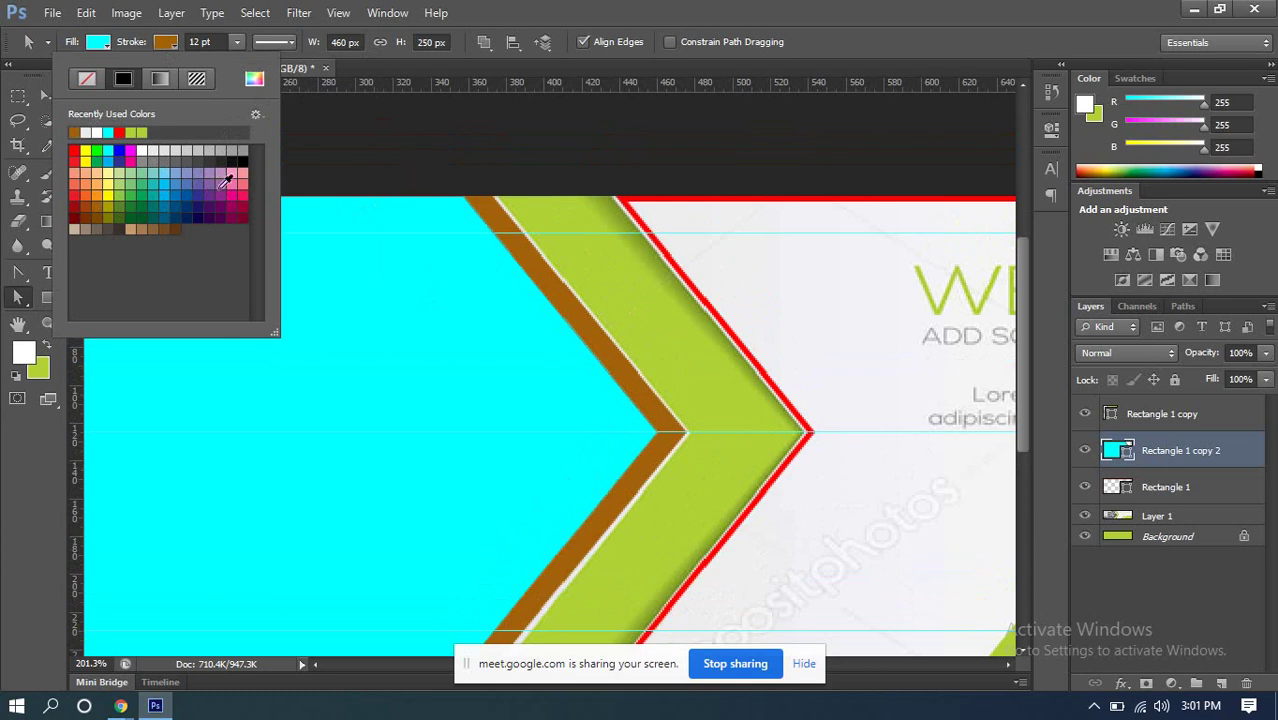
{"action": "left_click", "coordinate": [98, 131]}
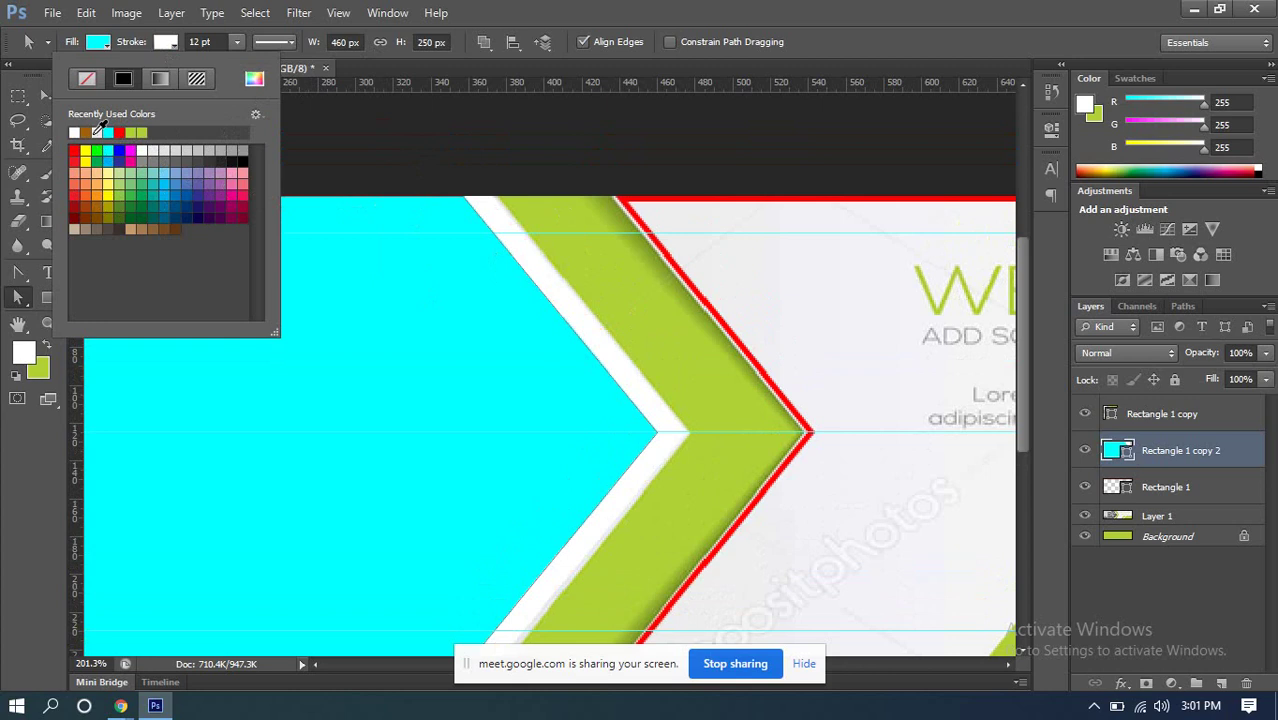
{"action": "left_click", "coordinate": [99, 131]}
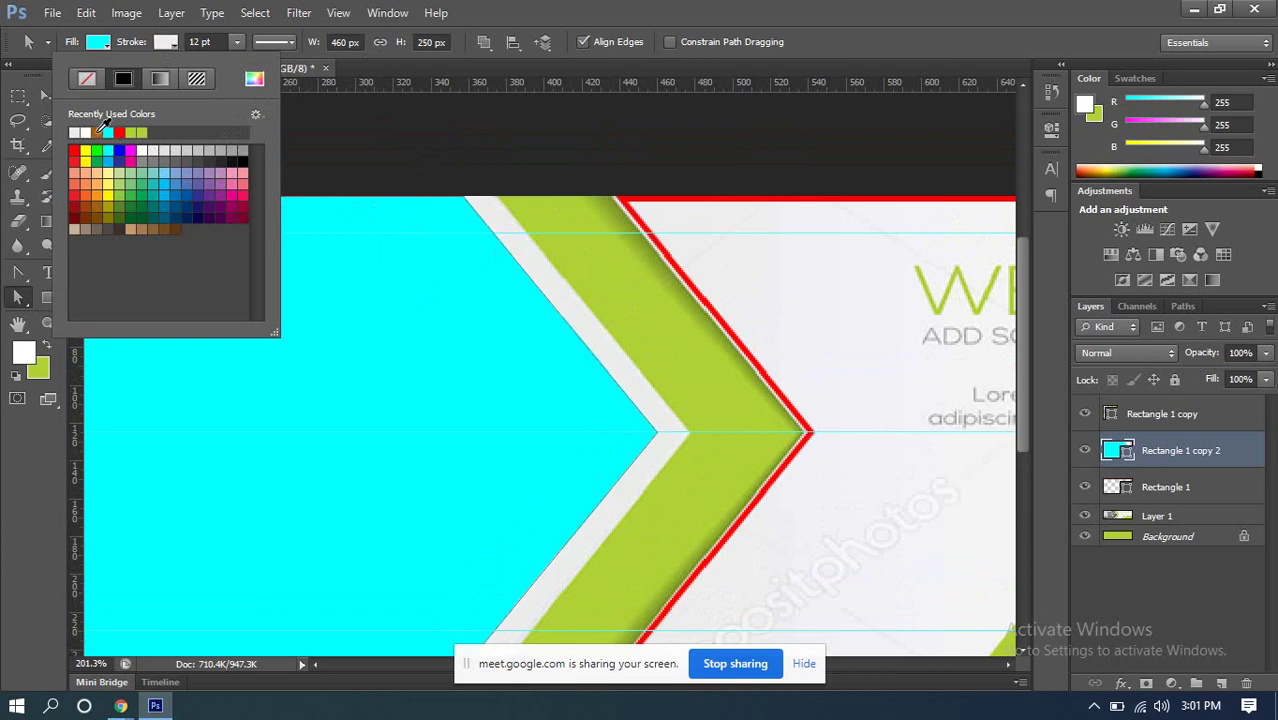
Step: Remove the red stroke from the Rectangle 1 shape
{"action": "left_click", "coordinate": [47, 97]}
{"action": "scroll", "coordinate": [600, 275], "scroll_direction": "down", "scroll_amount": 3}
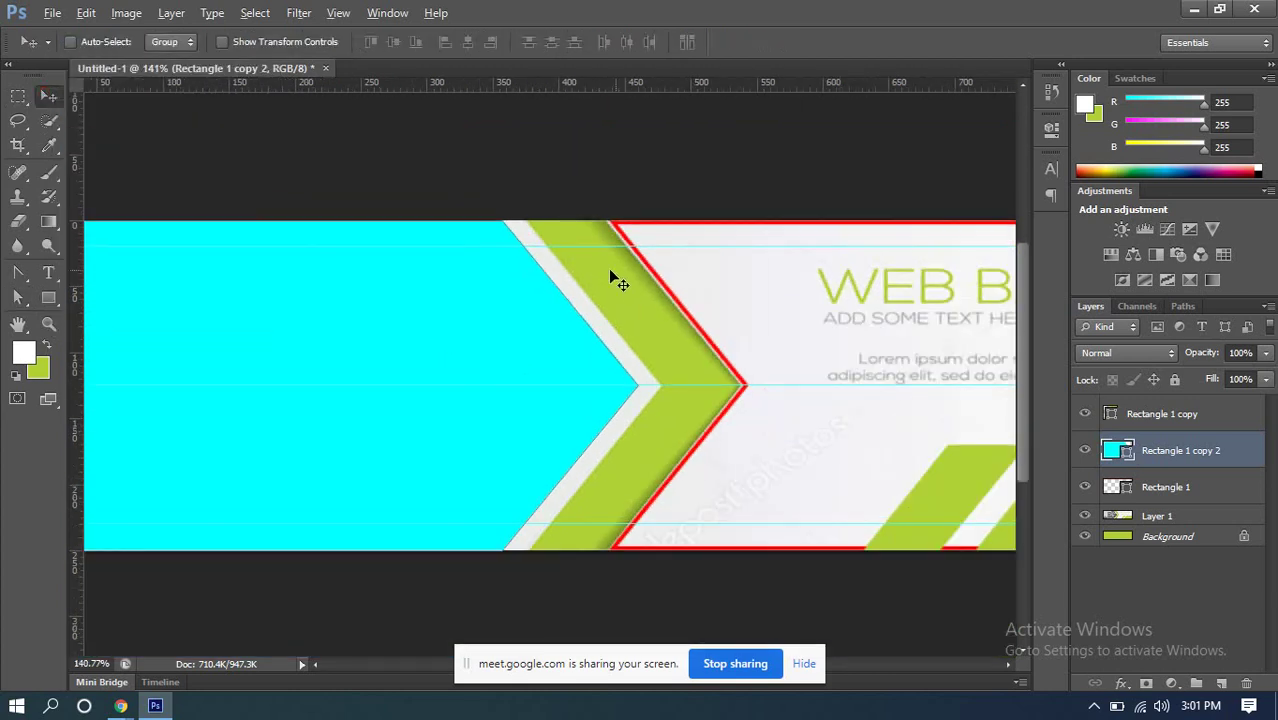
{"action": "scroll", "coordinate": [670, 290], "scroll_direction": "up", "scroll_amount": 3}
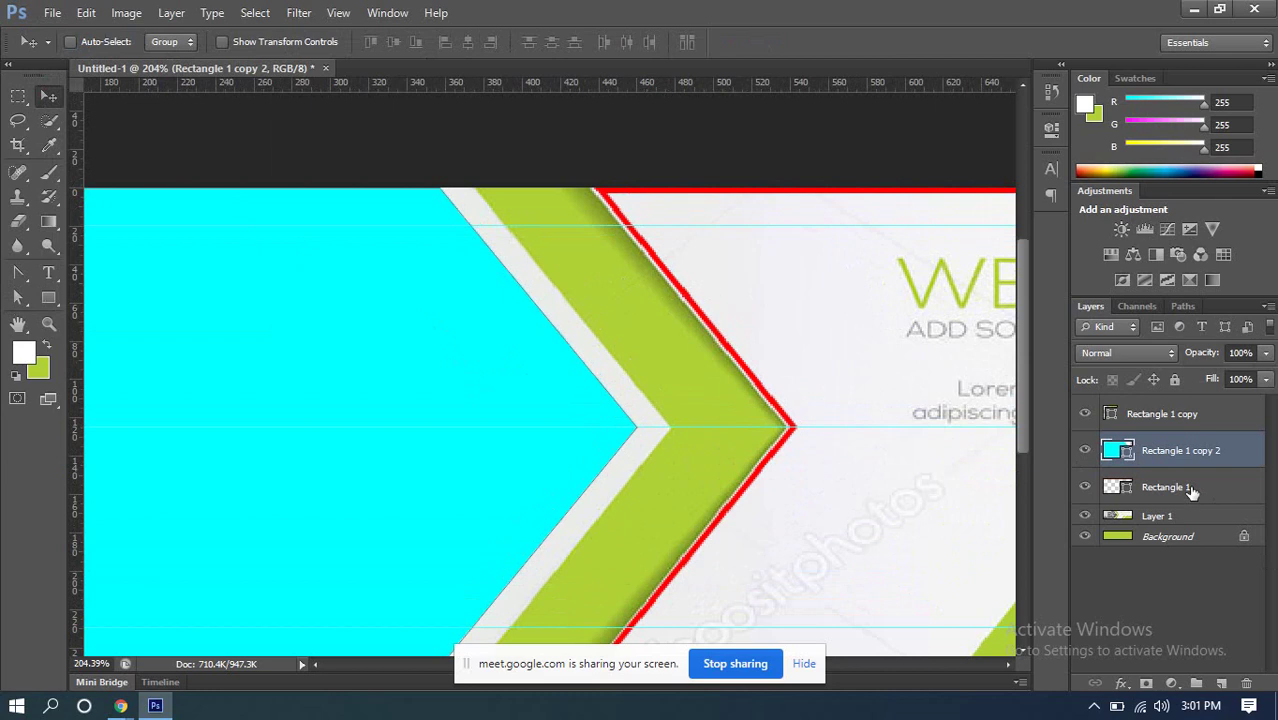
{"action": "left_click", "coordinate": [1158, 487]}
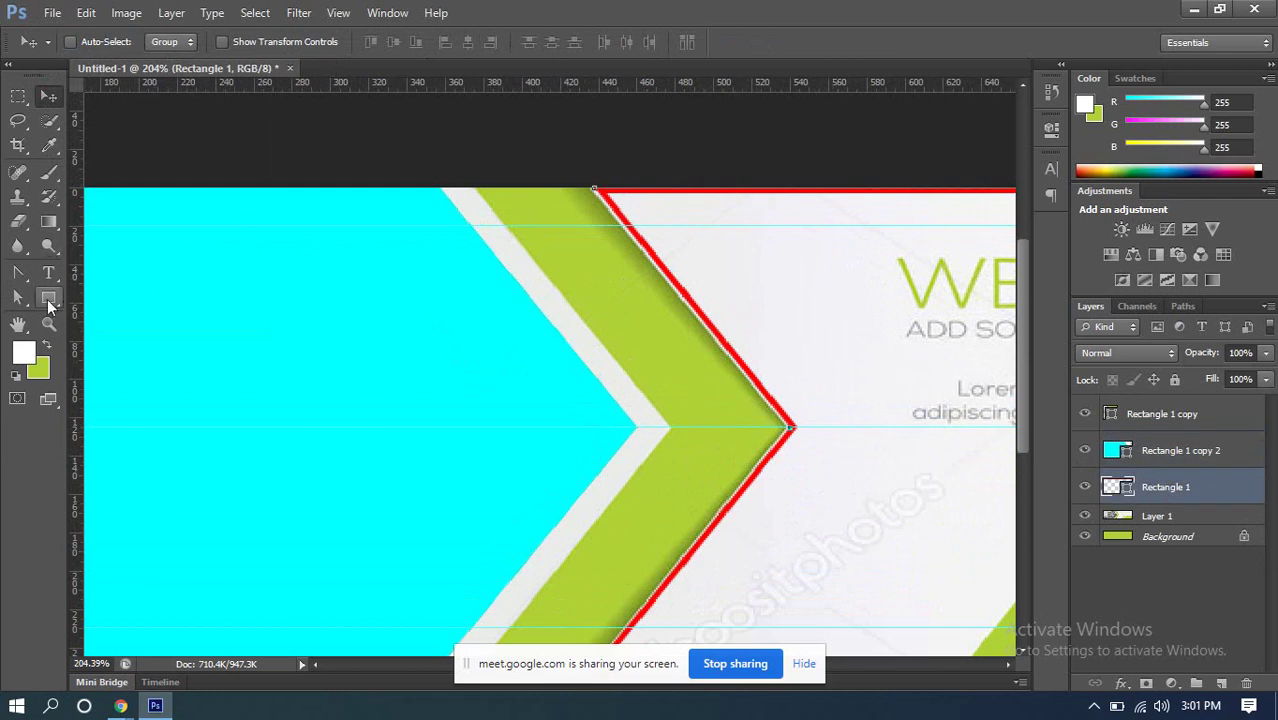
{"action": "left_click", "coordinate": [18, 297]}
{"action": "left_click", "coordinate": [98, 41]}
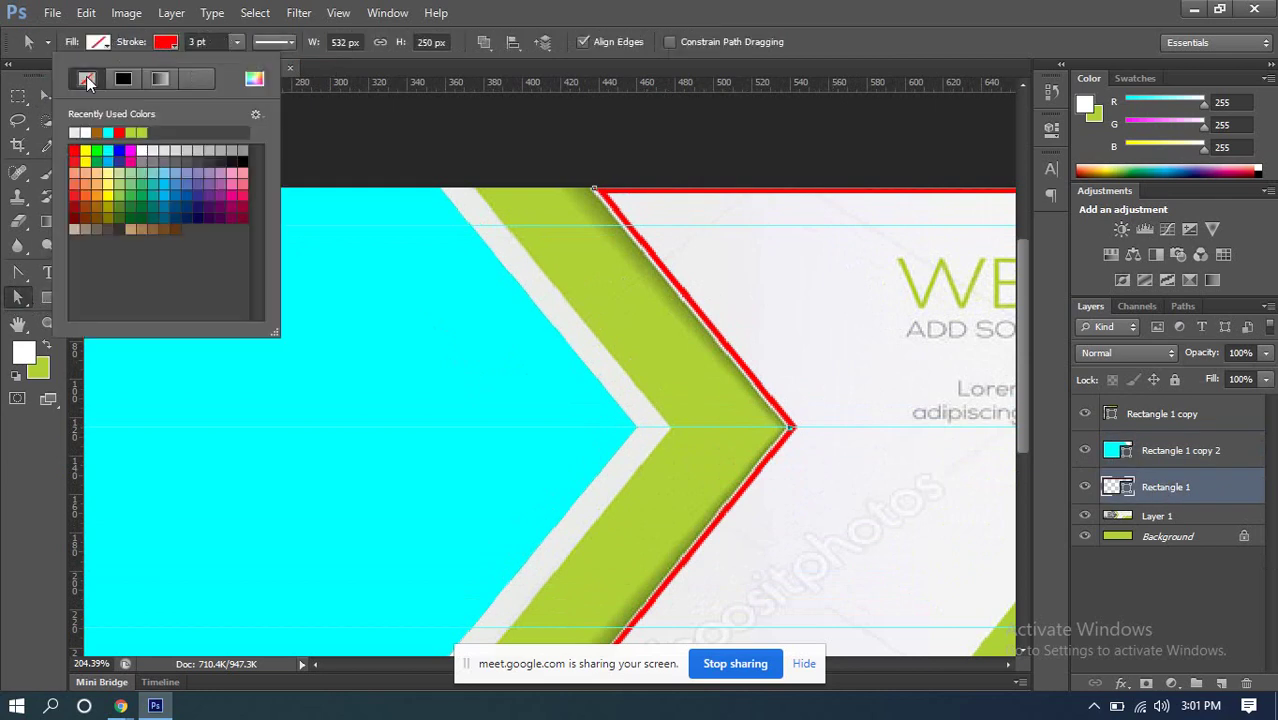
{"action": "left_click", "coordinate": [87, 80]}
Step: Fill Rectangle 1 with a solid light grey sampled from the reference background, hiding the shape while sampling and showing it again
{"action": "left_click", "coordinate": [98, 41]}
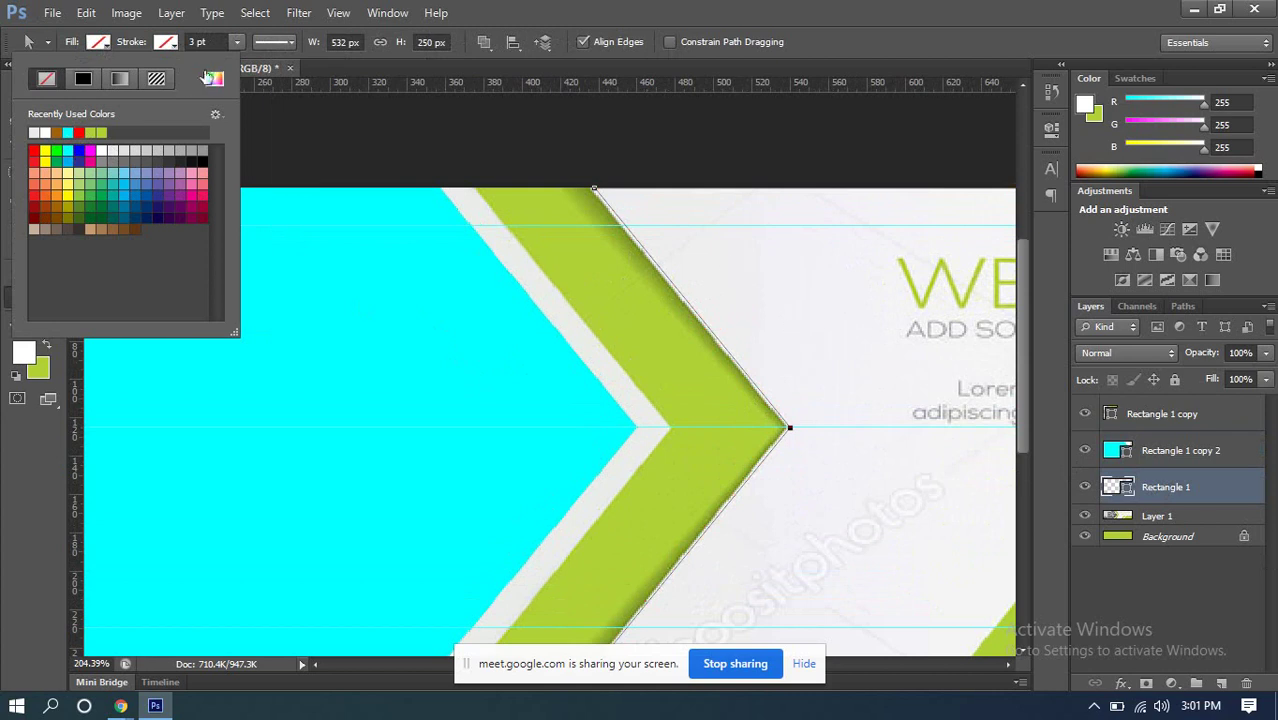
{"action": "left_click", "coordinate": [82, 79]}
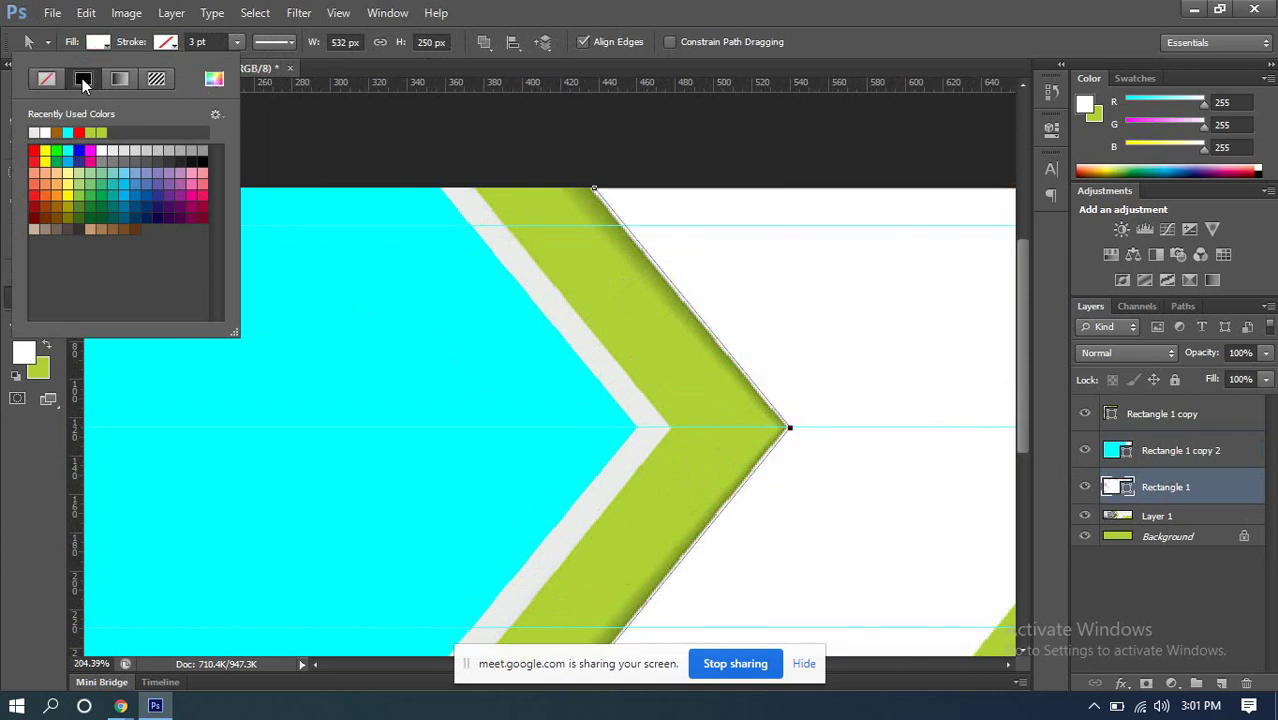
{"action": "left_click", "coordinate": [1085, 486]}
{"action": "double_click", "coordinate": [1116, 487]}
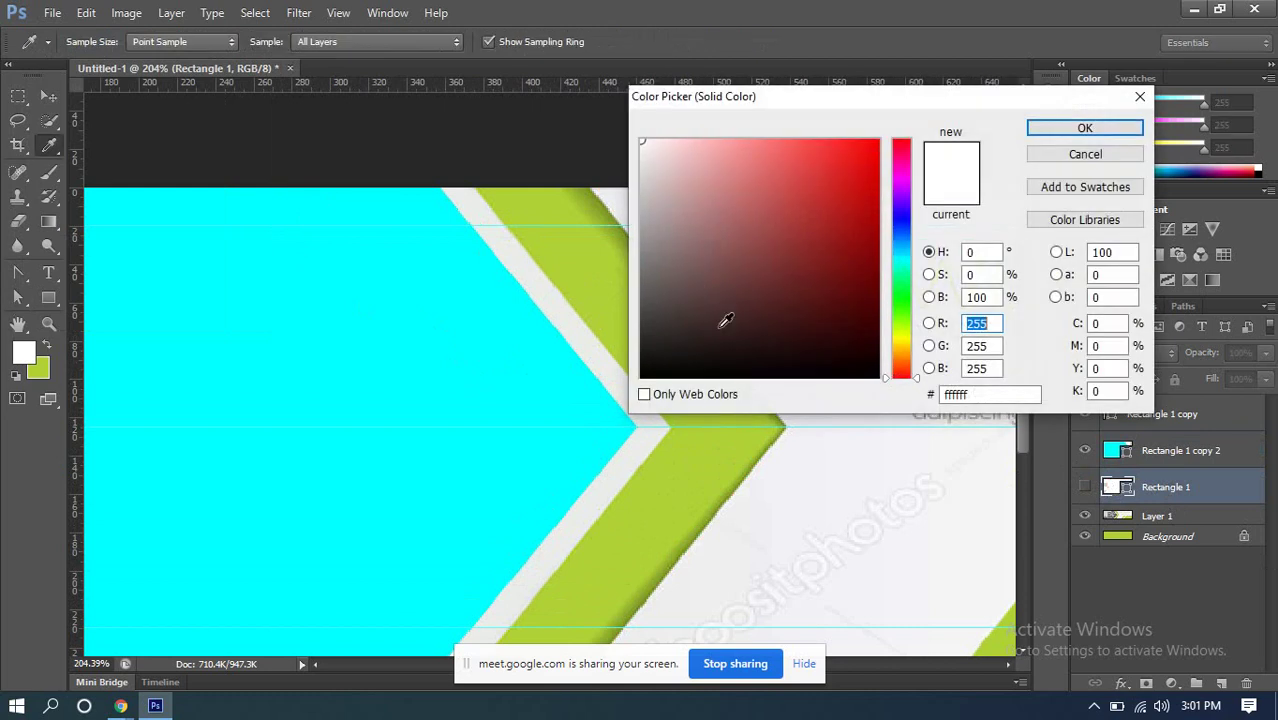
{"action": "left_click", "coordinate": [802, 440]}
{"action": "left_click", "coordinate": [1040, 130]}
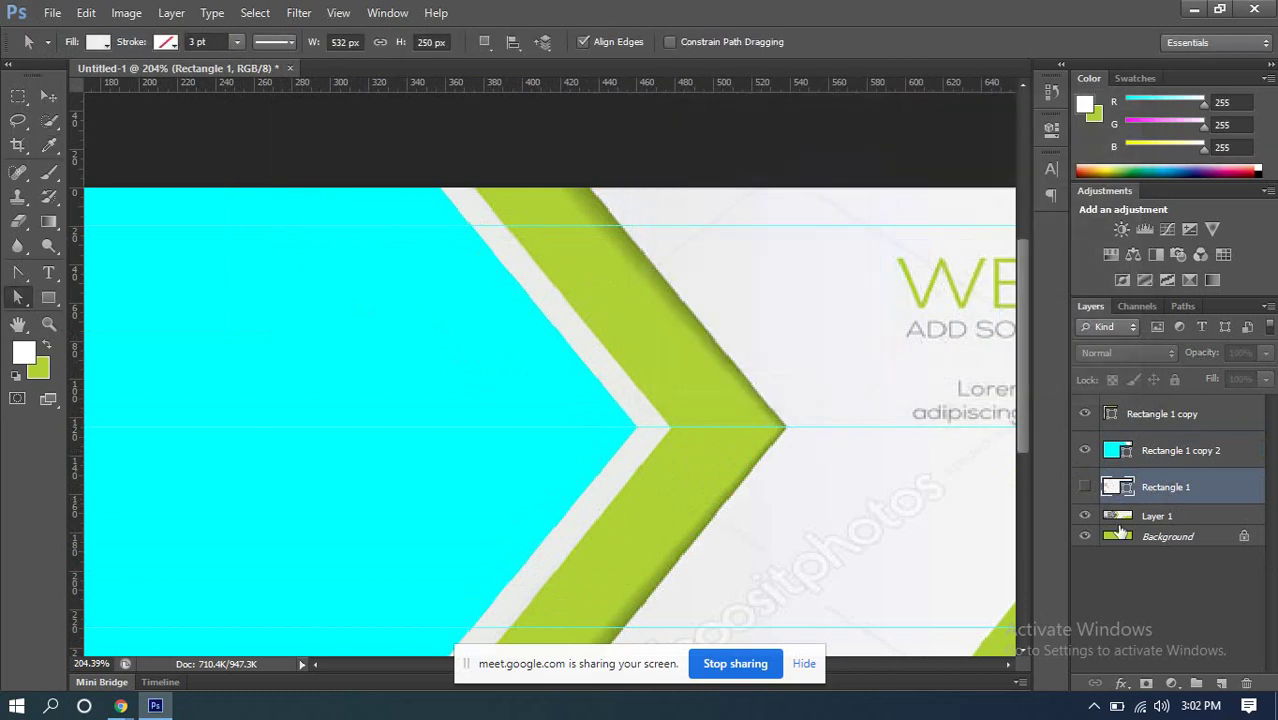
{"action": "left_click", "coordinate": [1085, 486]}
Step: Compare the shapes with the reference by isolating Layer 1 and toggling the visibility of Rectangle 1 and Rectangle 1 copy 2
{"action": "scroll", "coordinate": [802, 402], "scroll_direction": "down", "scroll_amount": 2}
{"action": "scroll", "coordinate": [790, 390], "scroll_direction": "down", "scroll_amount": 3}
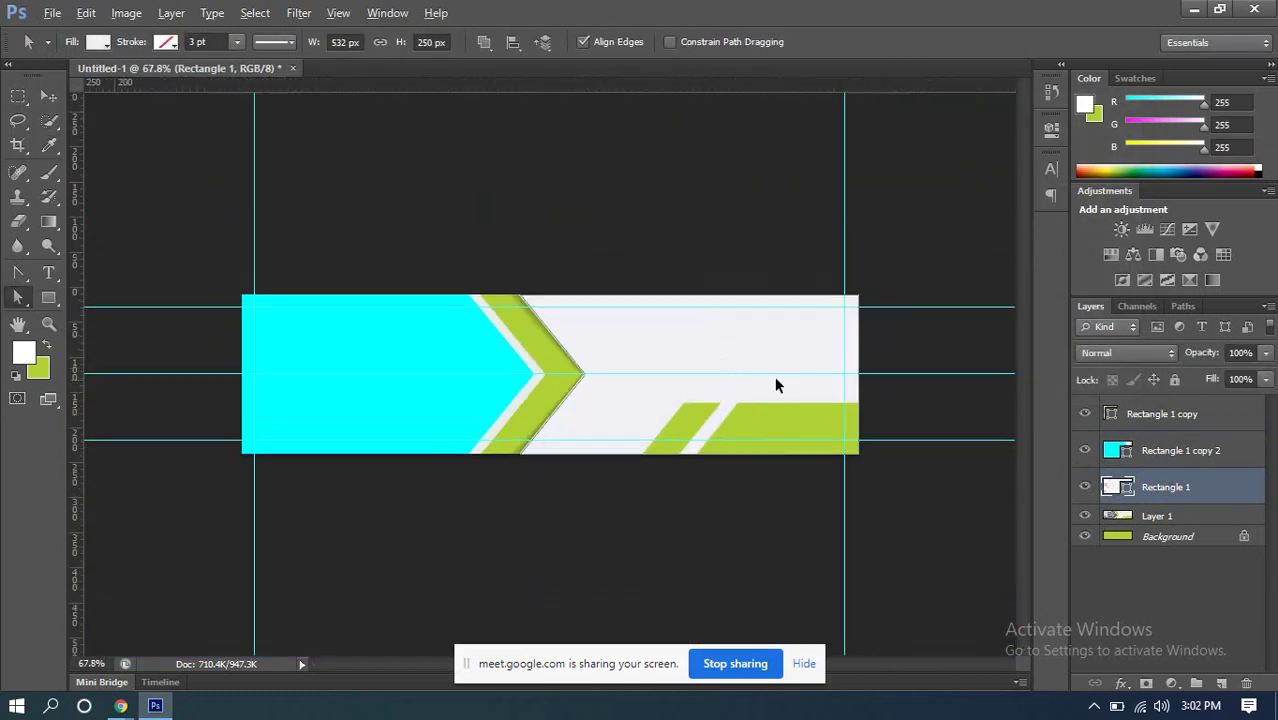
{"action": "scroll", "coordinate": [650, 362], "scroll_direction": "up", "scroll_amount": 2}
{"action": "scroll", "coordinate": [693, 391], "scroll_direction": "up", "scroll_amount": 1}
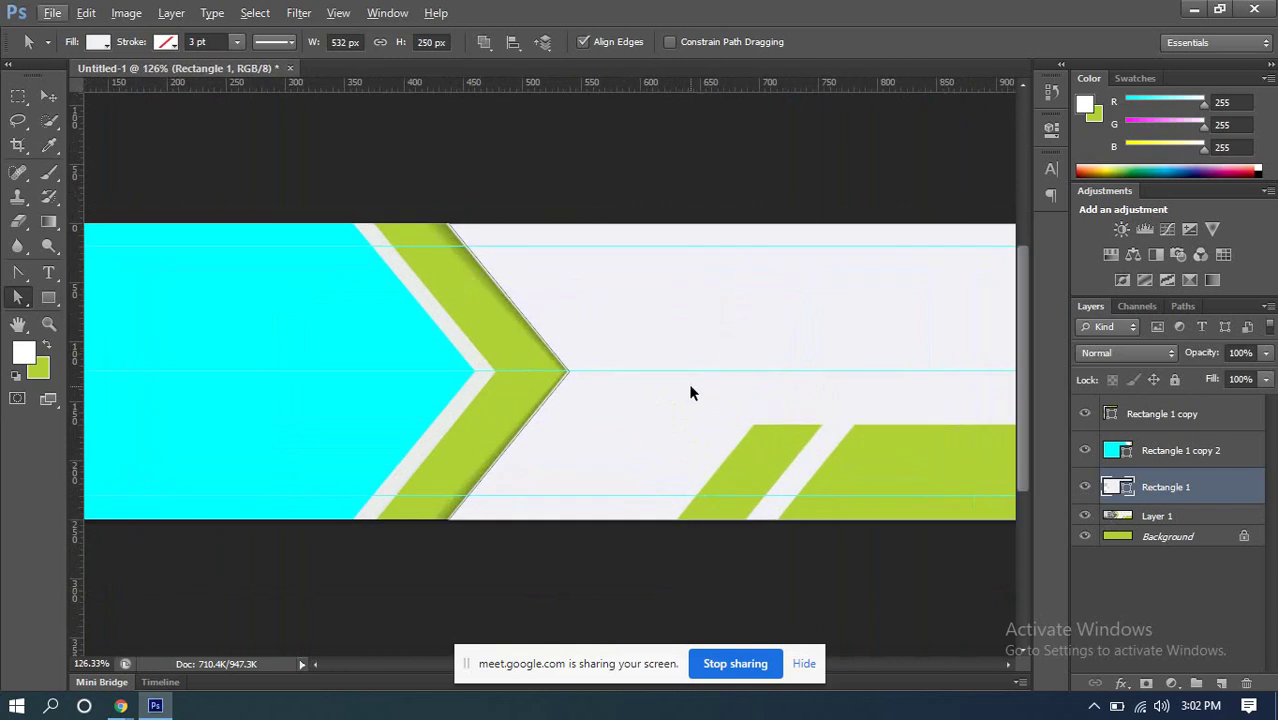
{"action": "scroll", "coordinate": [533, 340], "scroll_direction": "down", "scroll_amount": 2}
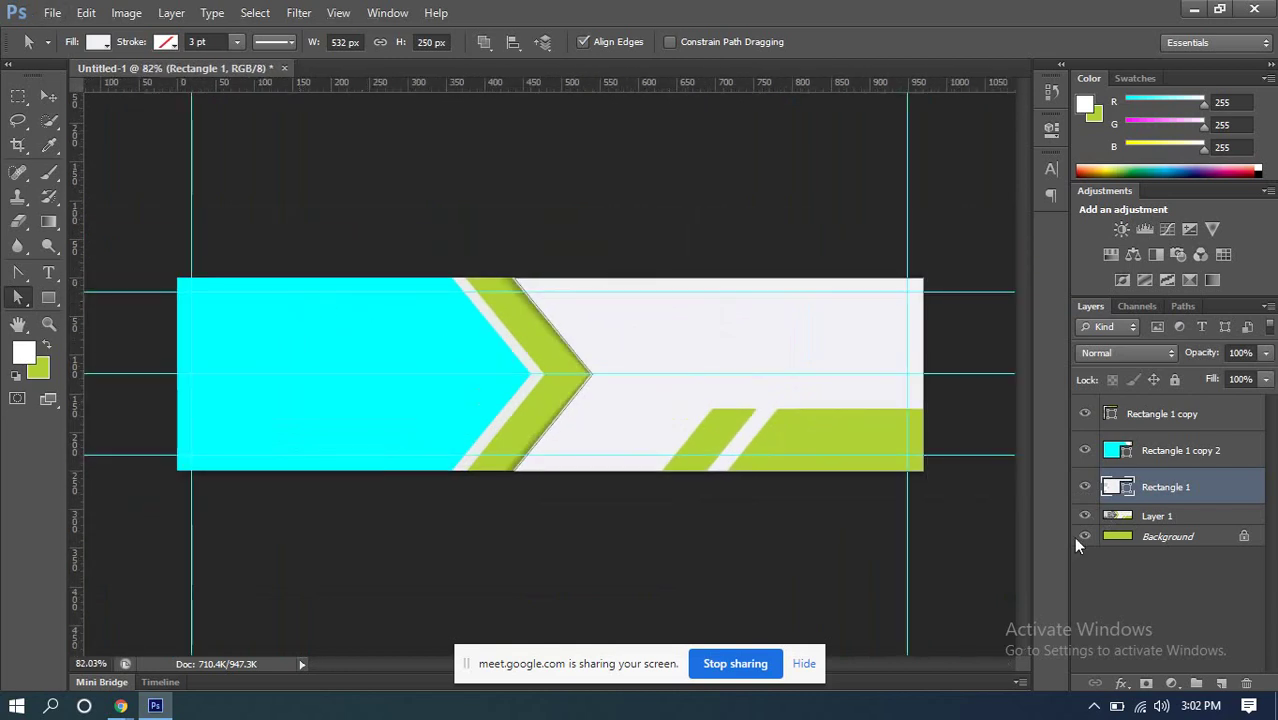
{"action": "left_click", "coordinate": [1086, 516], "text": "alt"}
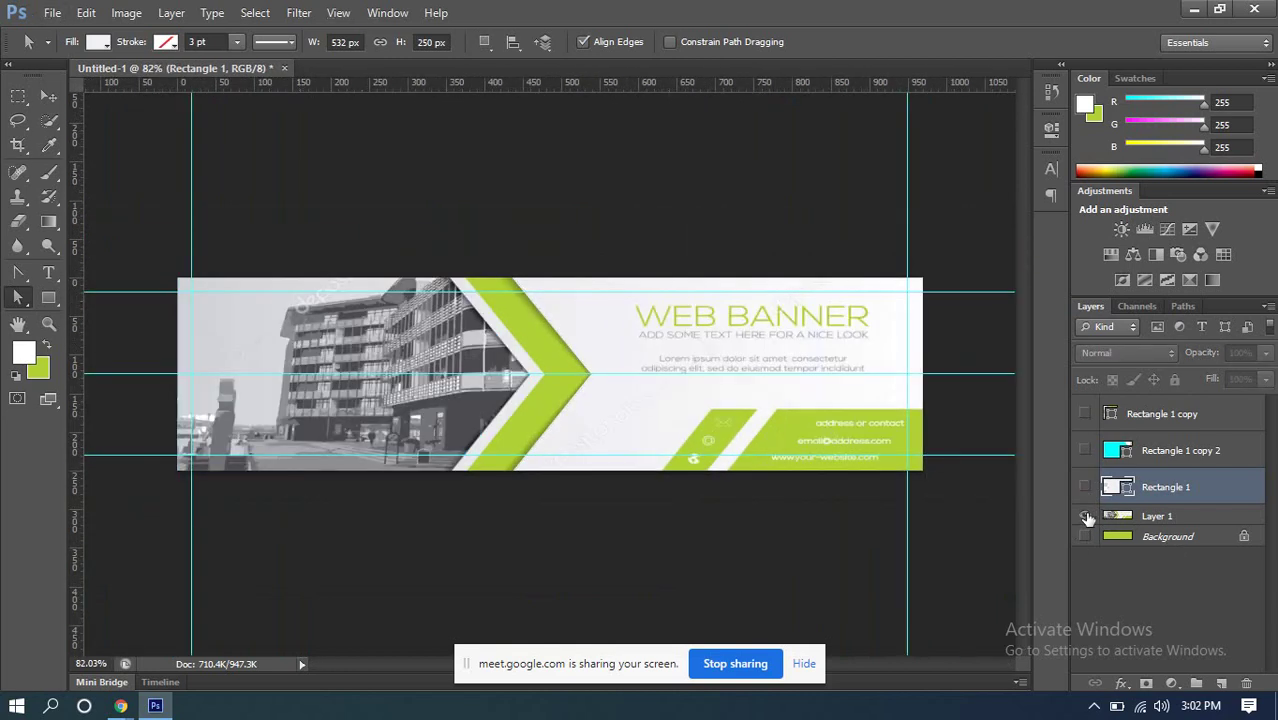
{"action": "left_click", "coordinate": [1087, 517], "text": "alt"}
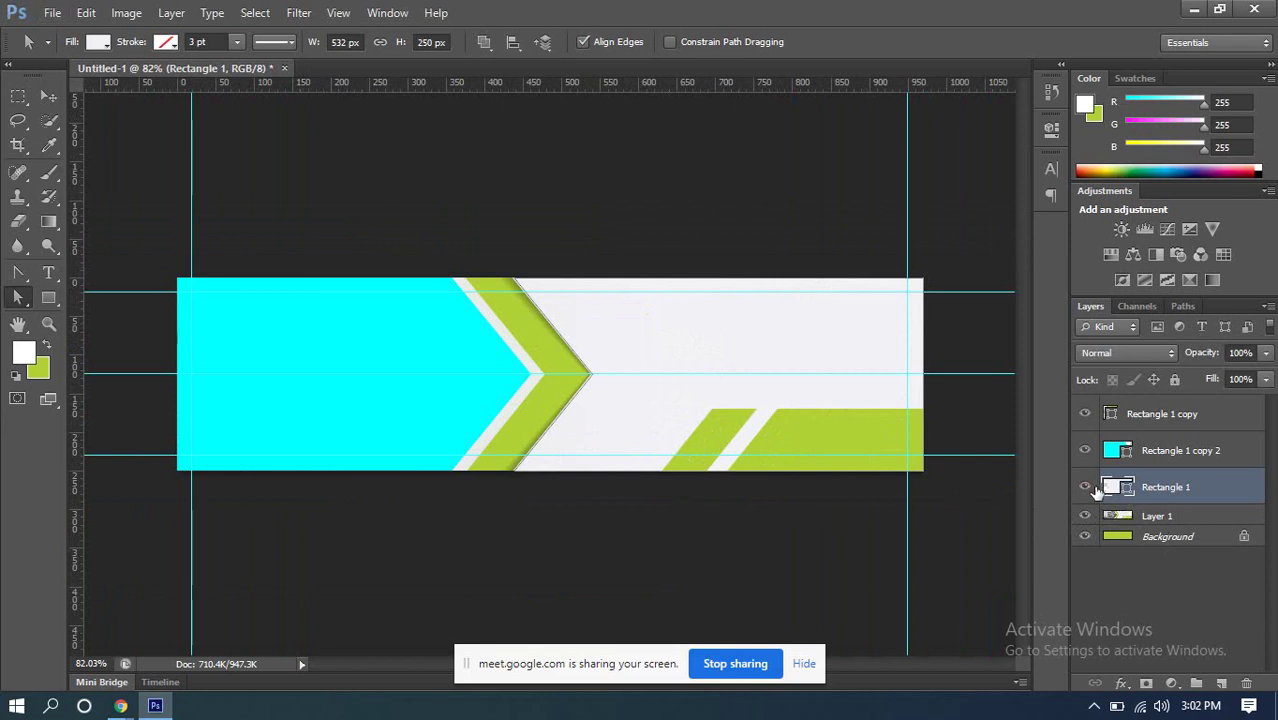
{"action": "left_click", "coordinate": [1085, 486]}
{"action": "left_click", "coordinate": [1085, 486]}
{"action": "left_click", "coordinate": [1084, 449]}
{"action": "left_click", "coordinate": [1084, 449]}
Step: Place Men.jpg from the LEDP folder directly above the Rectangle 1 copy 2 layer
{"action": "left_click", "coordinate": [1153, 455]}
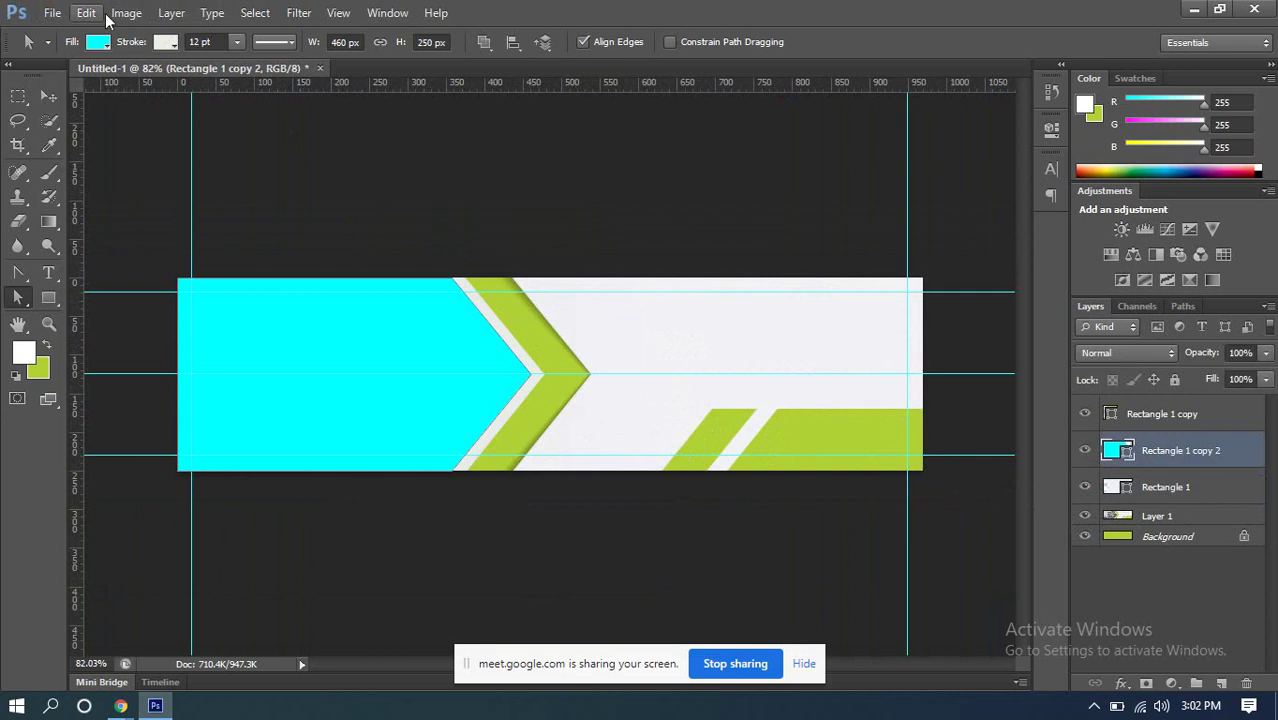
{"action": "left_click", "coordinate": [52, 13]}
{"action": "left_click", "coordinate": [60, 316]}
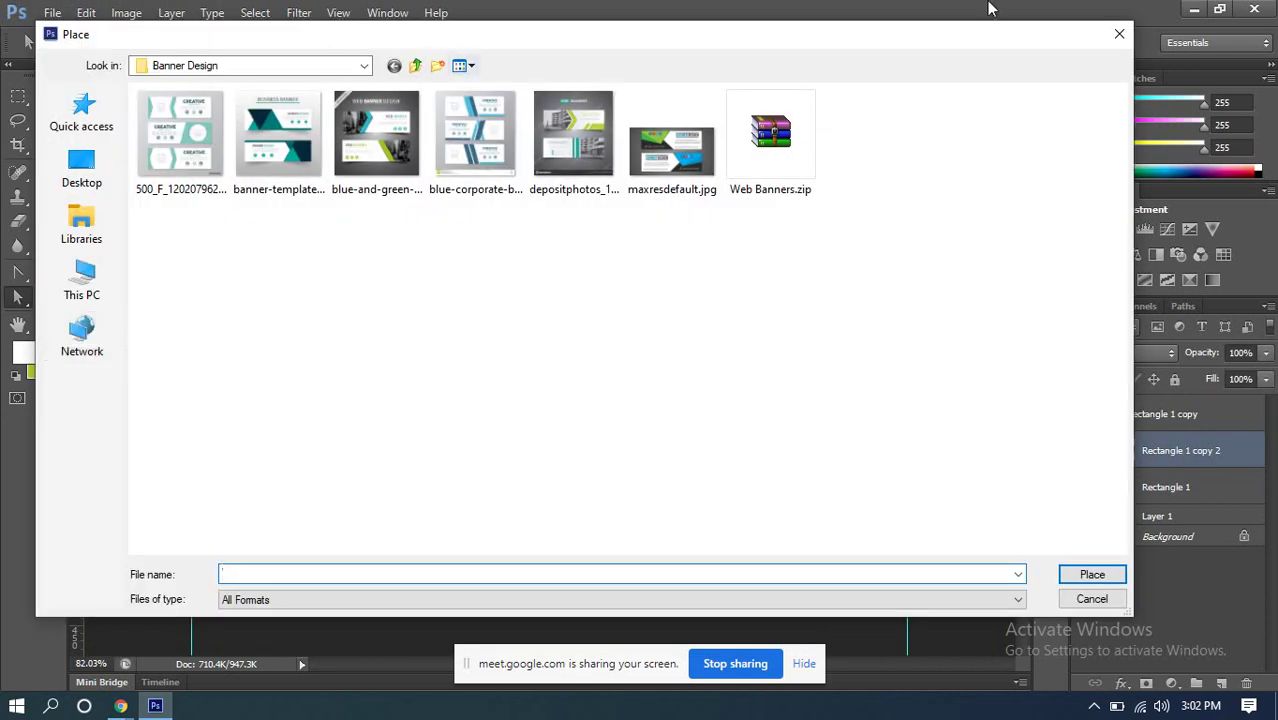
{"action": "left_click", "coordinate": [1112, 37]}
{"action": "left_click", "coordinate": [52, 13]}
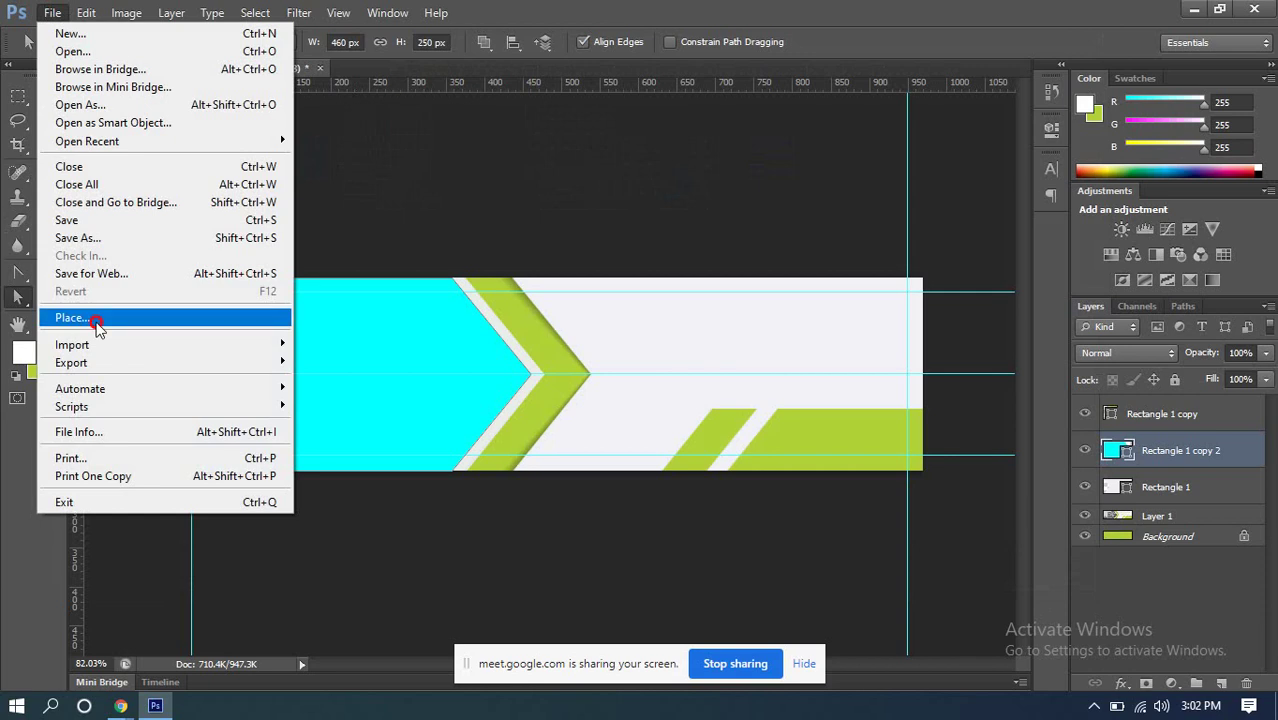
{"action": "left_click", "coordinate": [97, 320]}
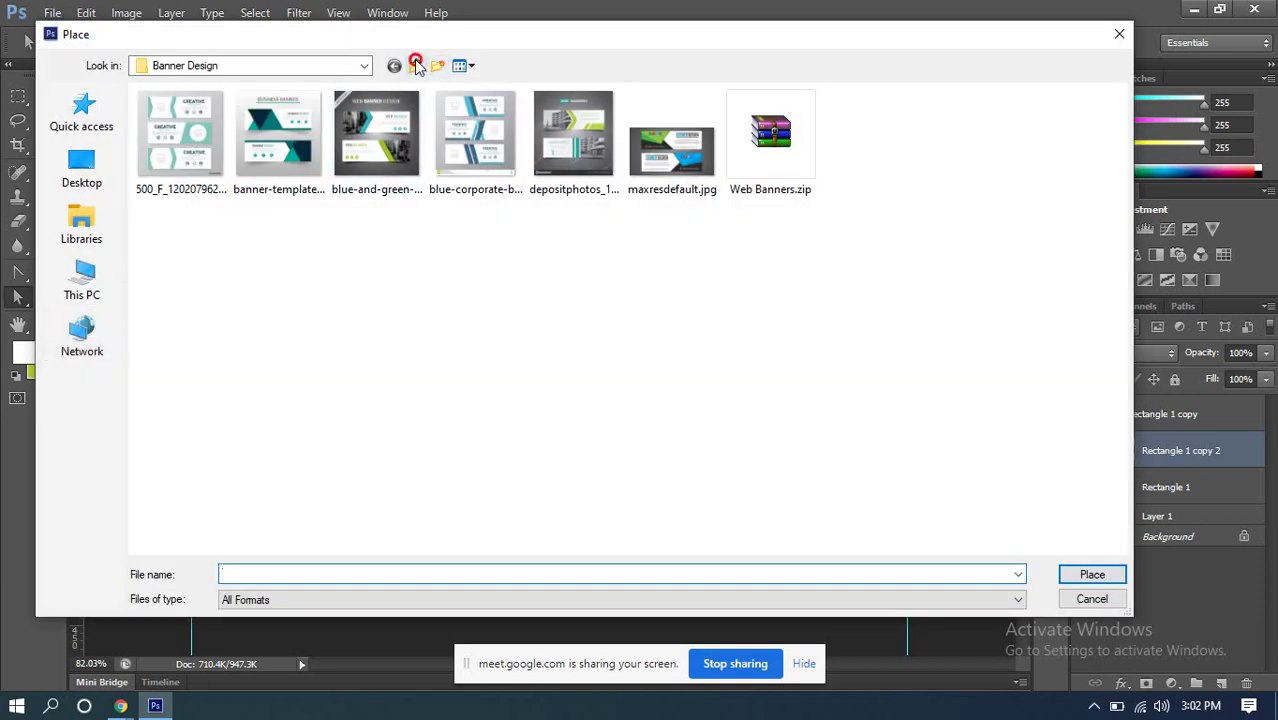
{"action": "left_click", "coordinate": [416, 65]}
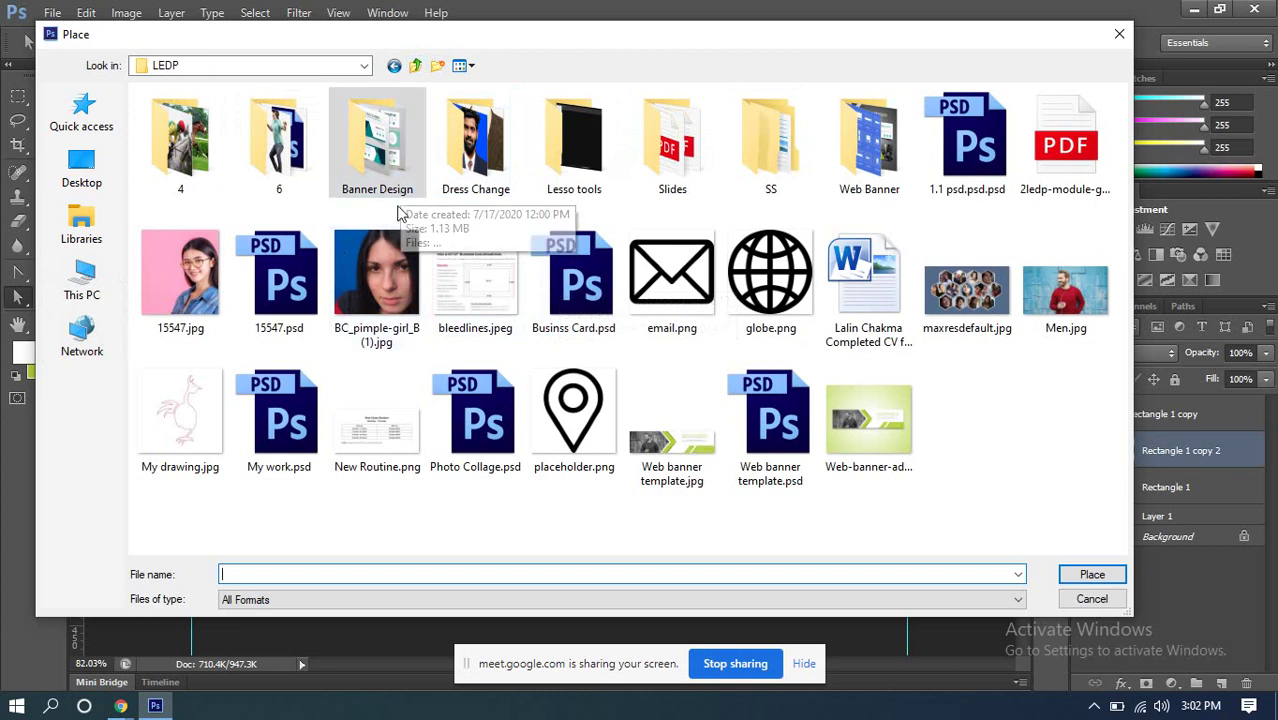
{"action": "double_click", "coordinate": [1066, 305]}
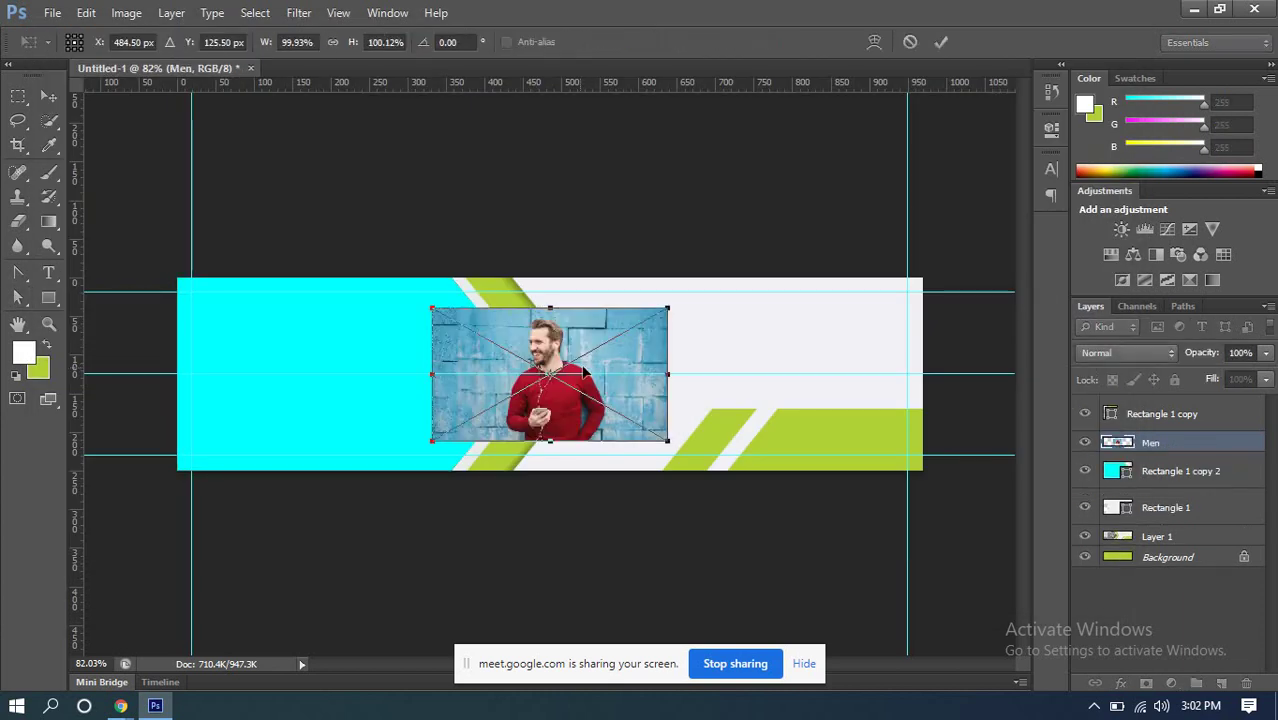
Step: Move the placed photo over the cyan panel, enlarge it to about 163% to cover the panel, and commit the placement
{"action": "left_click_drag", "start_coordinate": [585, 372], "coordinate": [318, 345]}
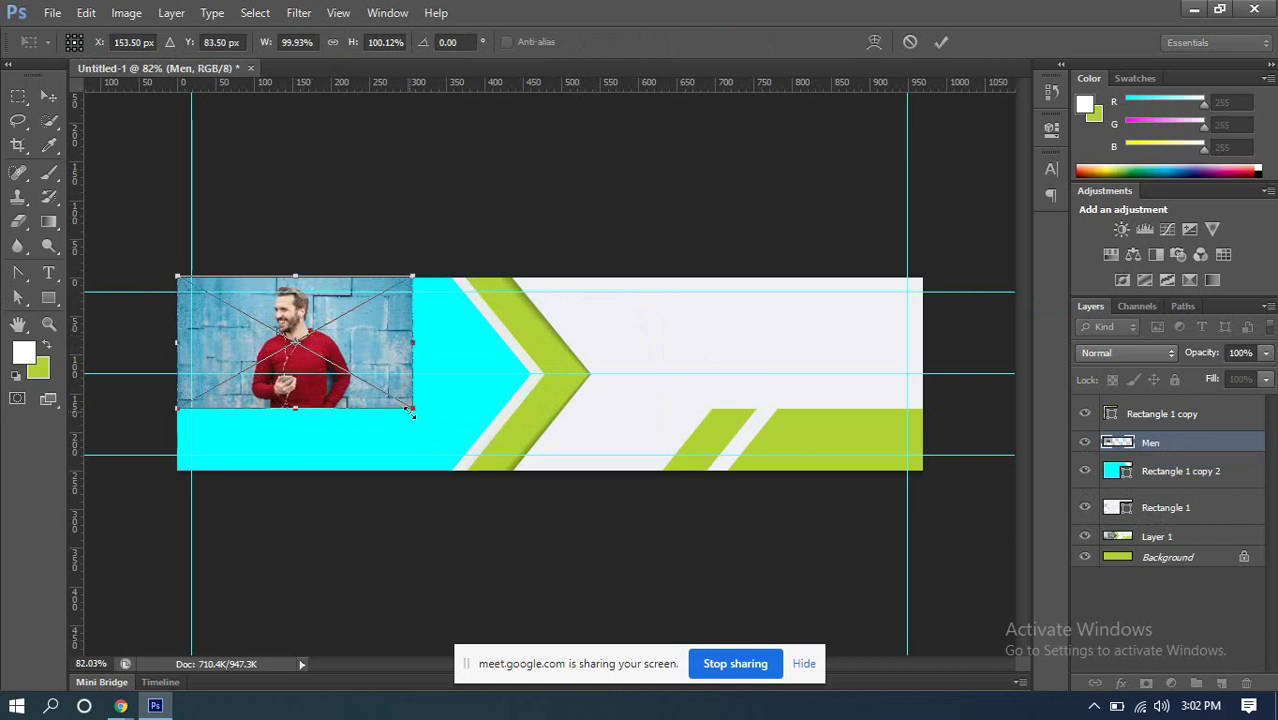
{"action": "left_click_drag", "start_coordinate": [408, 411], "coordinate": [538, 484]}
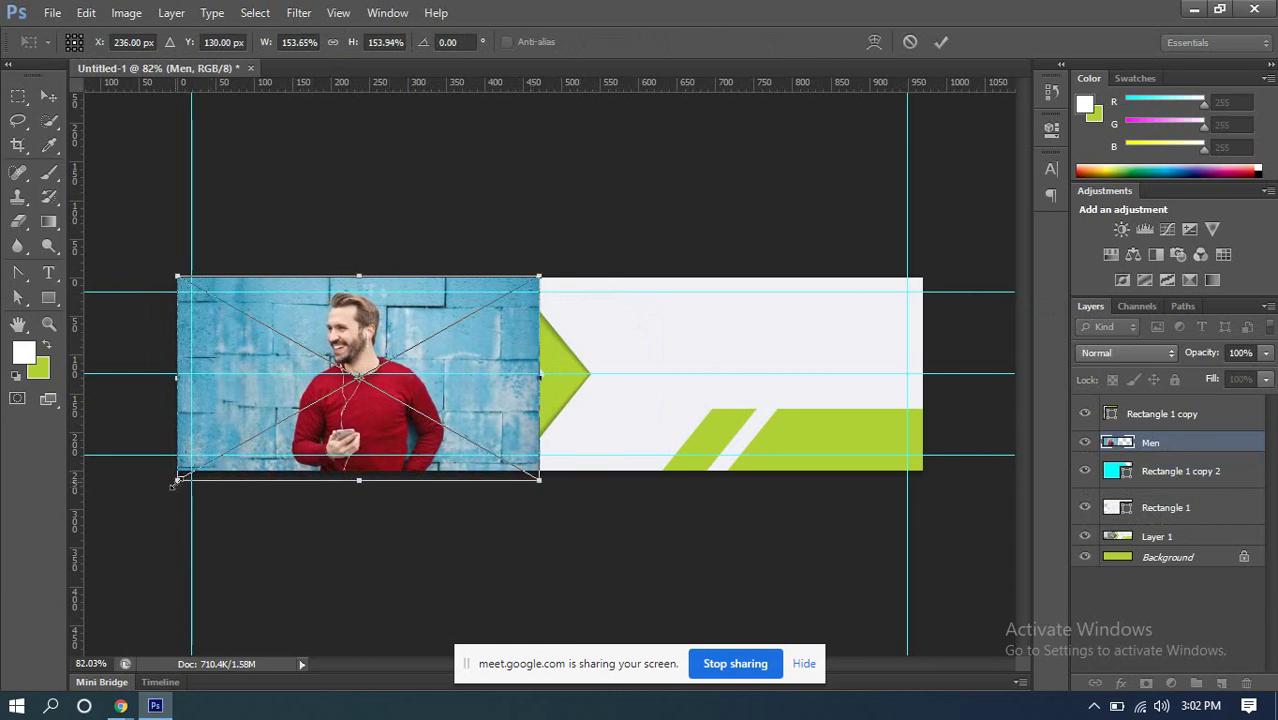
{"action": "left_click_drag", "start_coordinate": [176, 479], "coordinate": [154, 493]}
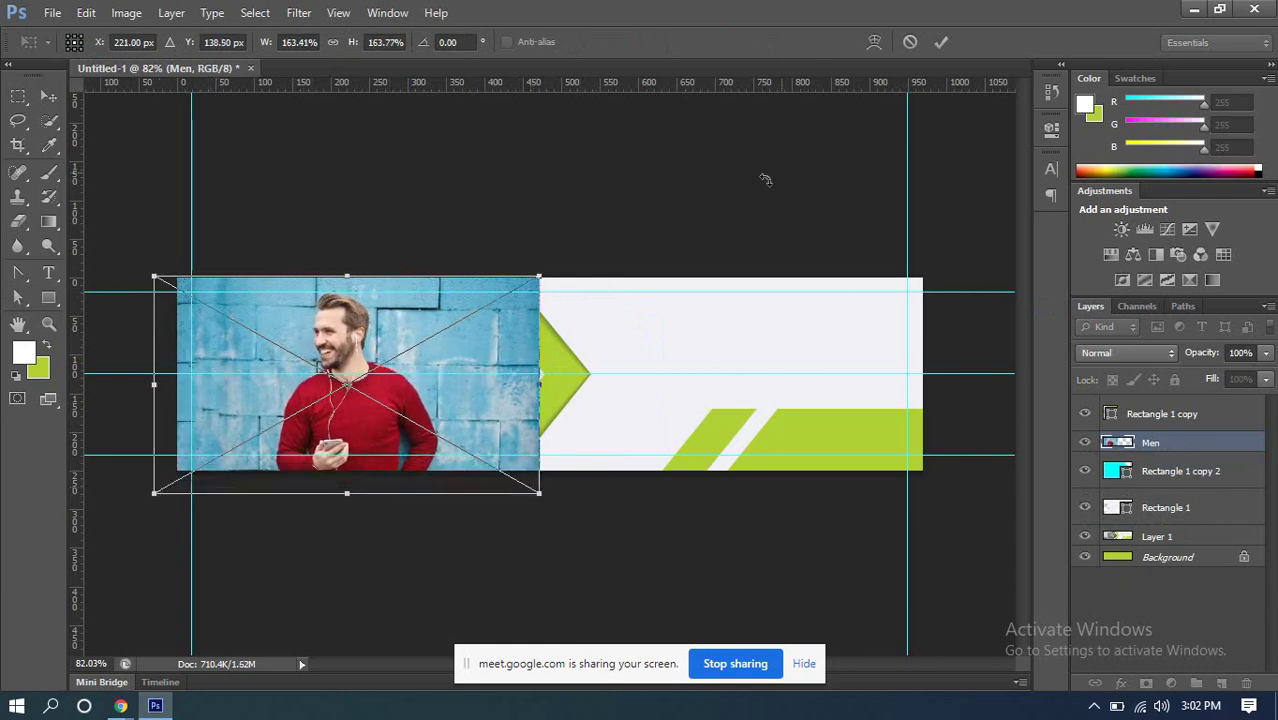
{"action": "left_click", "coordinate": [940, 40]}
{"action": "key", "text": "a"}
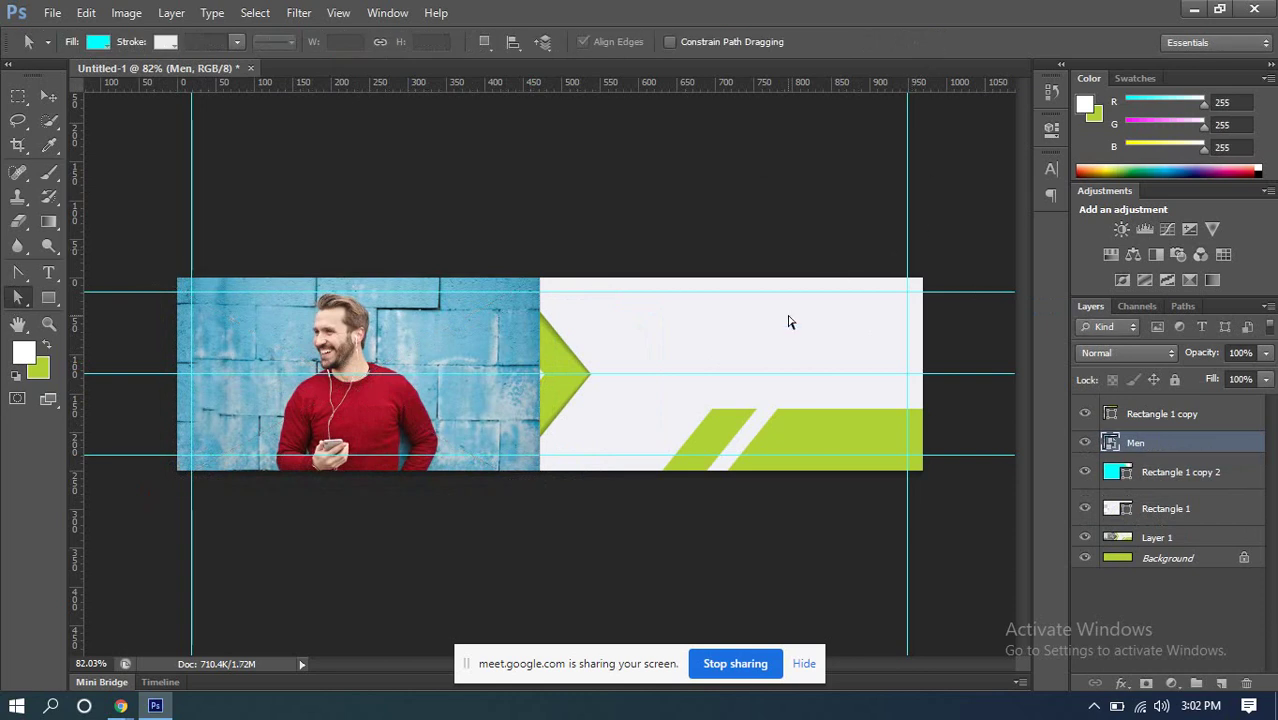
Step: Create a clipping mask that fits the Men photo inside the cyan arrow shape Rectangle 1 copy 2
{"action": "right_click", "coordinate": [1172, 444]}
{"action": "left_click", "coordinate": [1172, 442]}
{"action": "right_click", "coordinate": [1192, 445]}
{"action": "left_click", "coordinate": [1190, 444]}
{"action": "right_click", "coordinate": [1188, 440]}
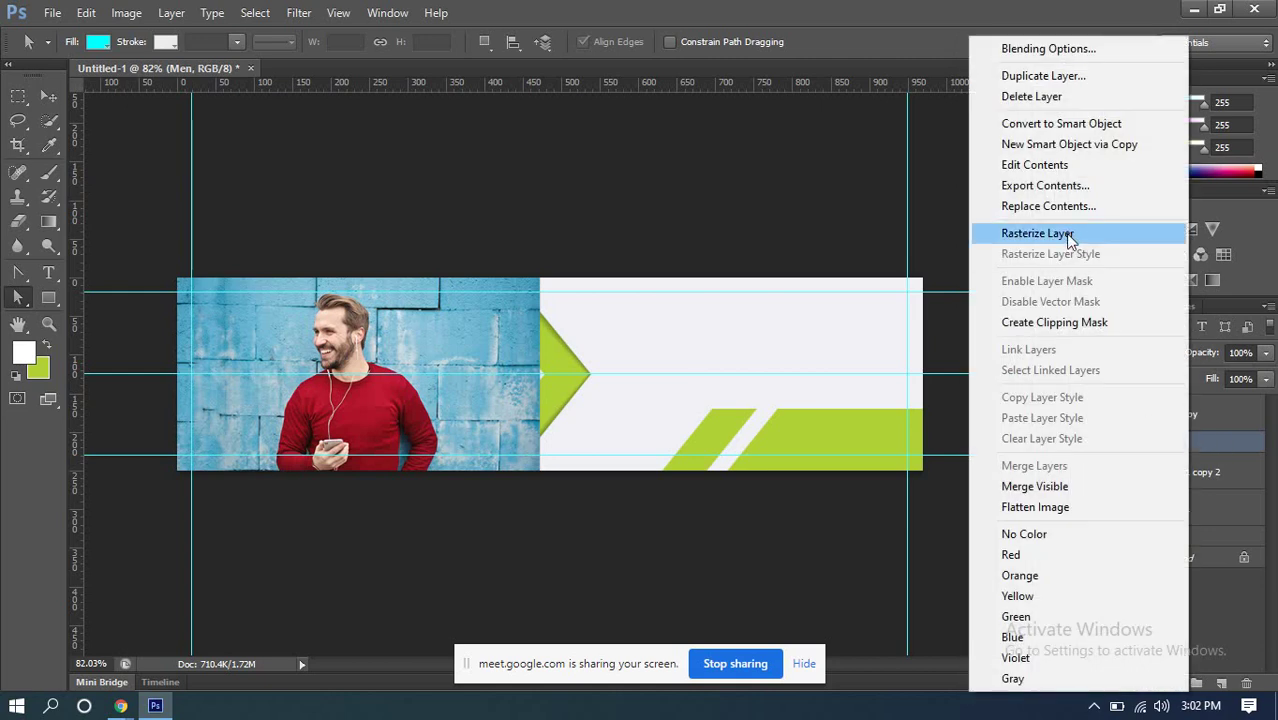
{"action": "left_click", "coordinate": [1037, 321]}
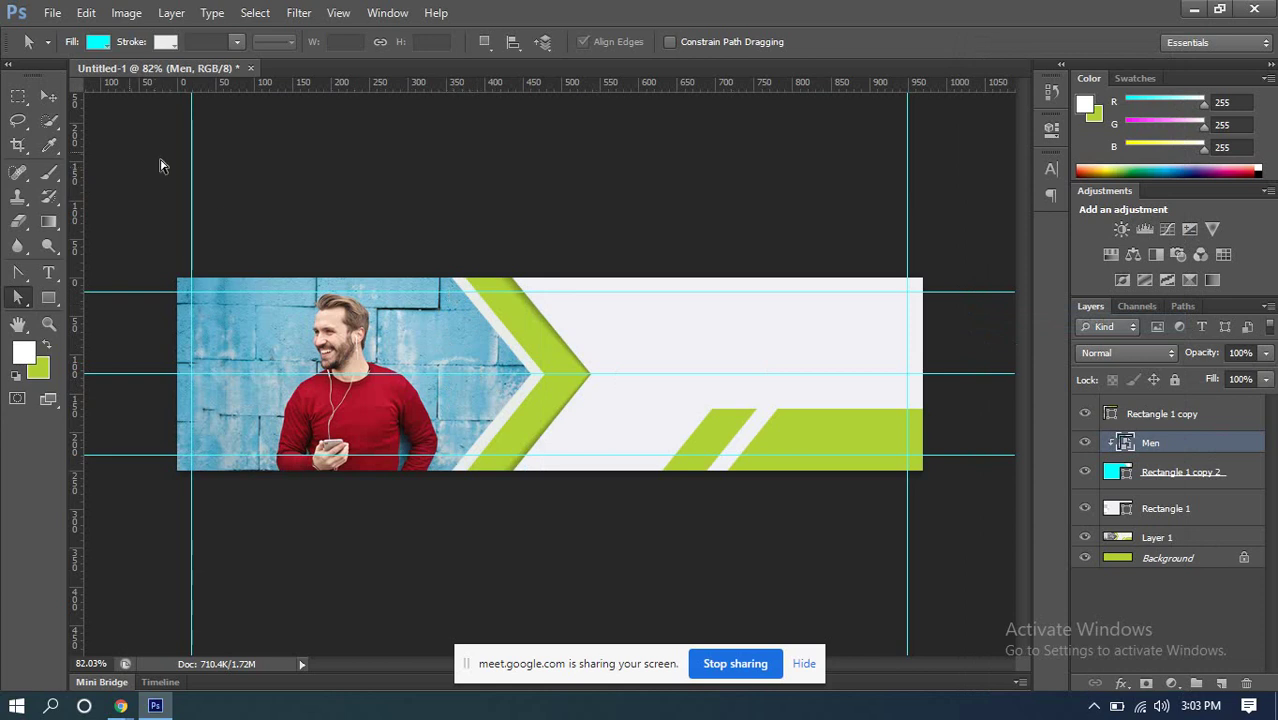
Step: Reorder the Men layer beneath Rectangle 1 copy 2 in the layer stack
{"action": "left_click", "coordinate": [49, 96]}
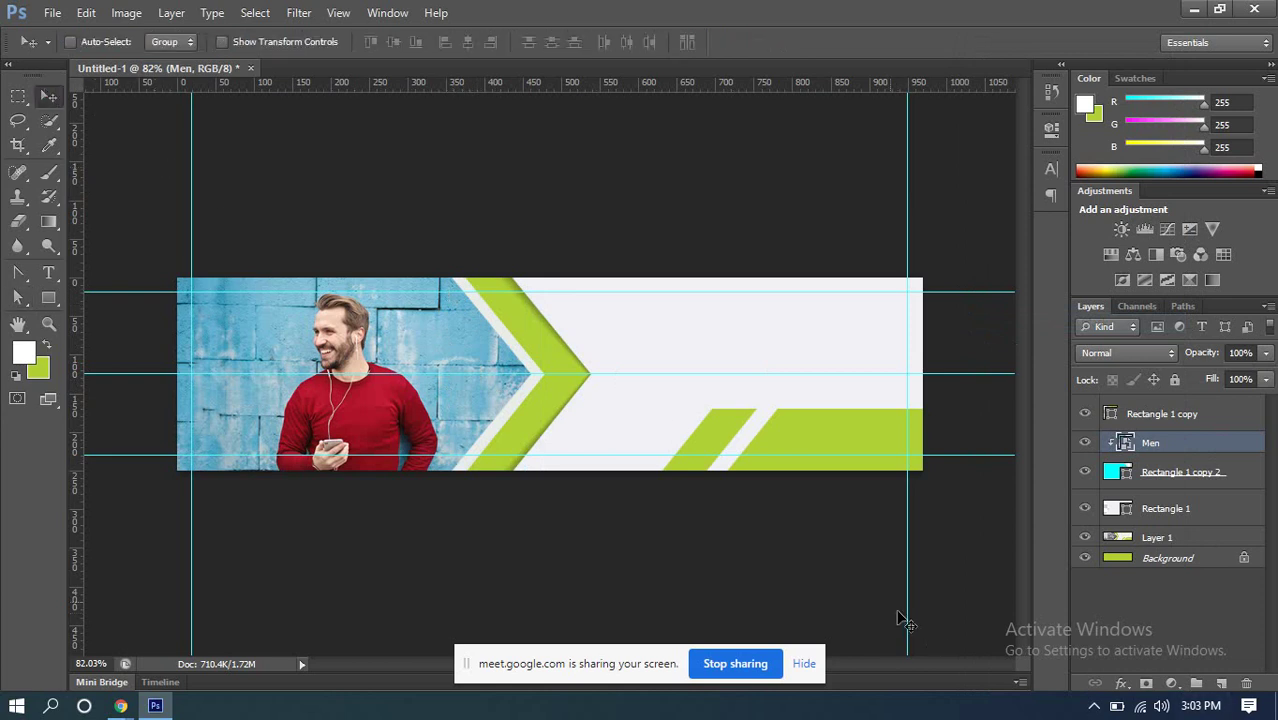
{"action": "scroll", "coordinate": [397, 372], "scroll_direction": "up", "scroll_amount": 2}
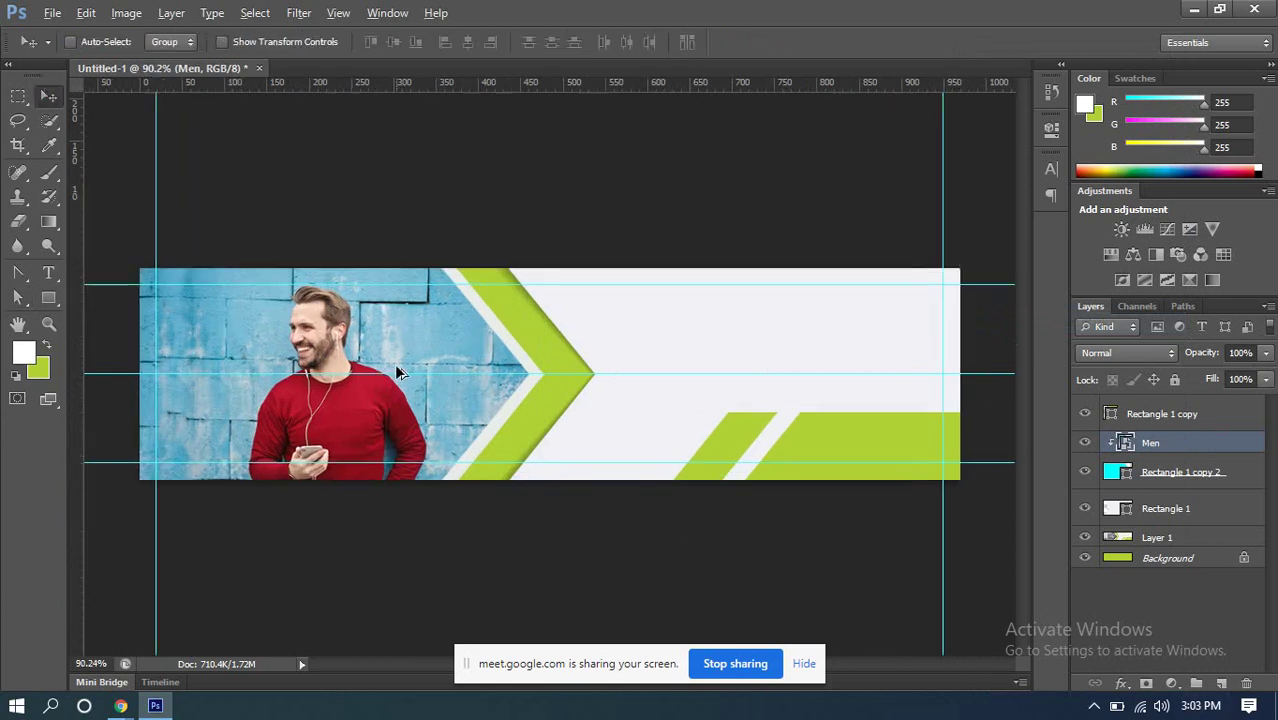
{"action": "scroll", "coordinate": [425, 376], "scroll_direction": "down", "scroll_amount": 2}
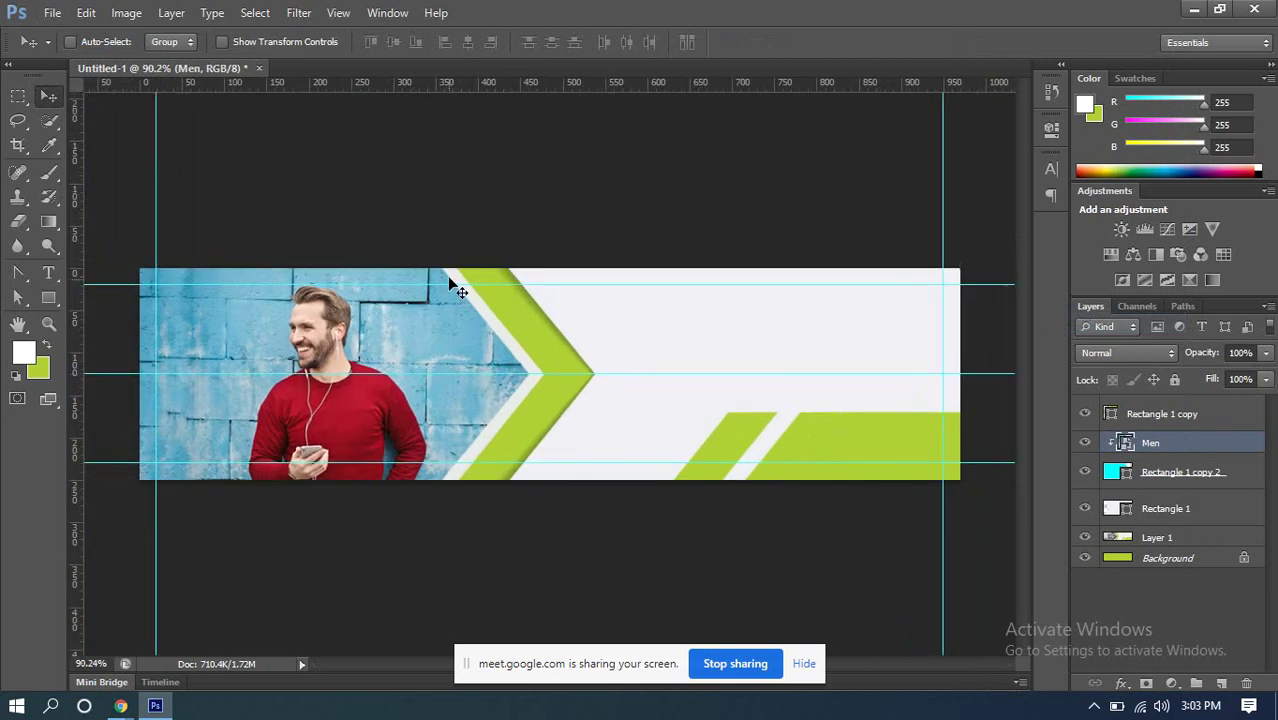
{"action": "scroll", "coordinate": [449, 283], "scroll_direction": "up", "scroll_amount": 2}
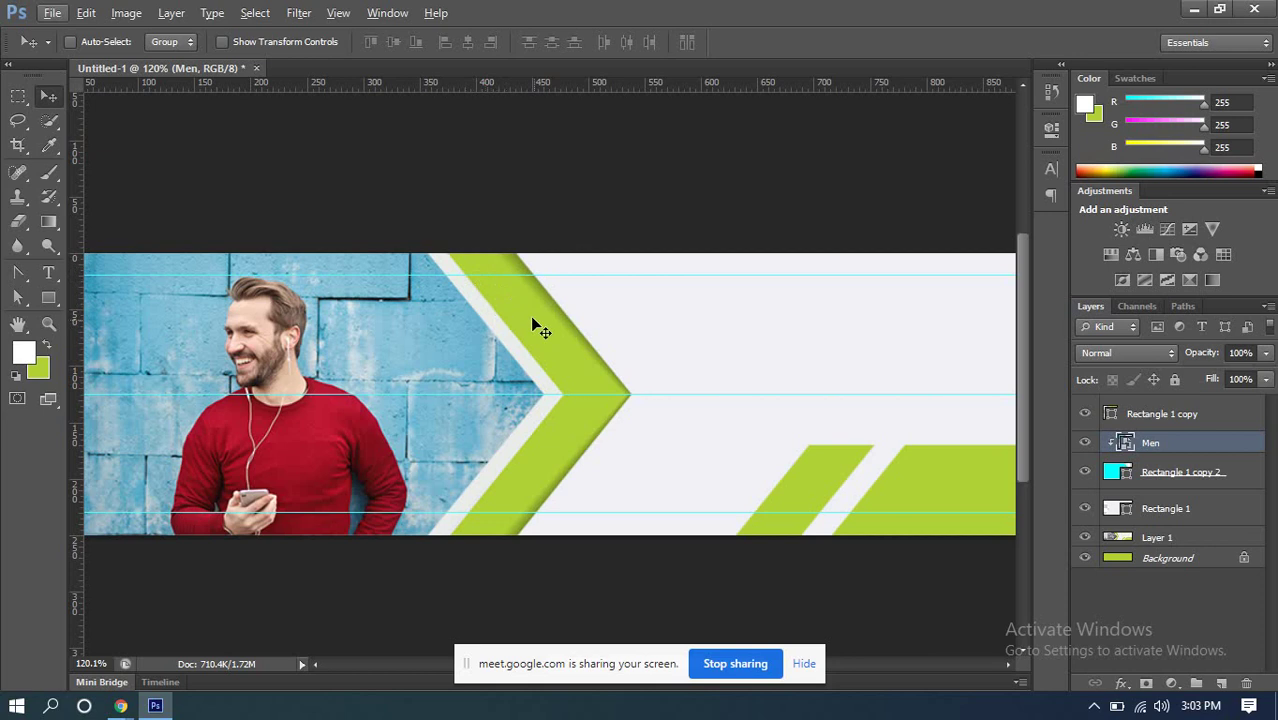
{"action": "left_click_drag", "start_coordinate": [1150, 456], "coordinate": [1165, 490]}
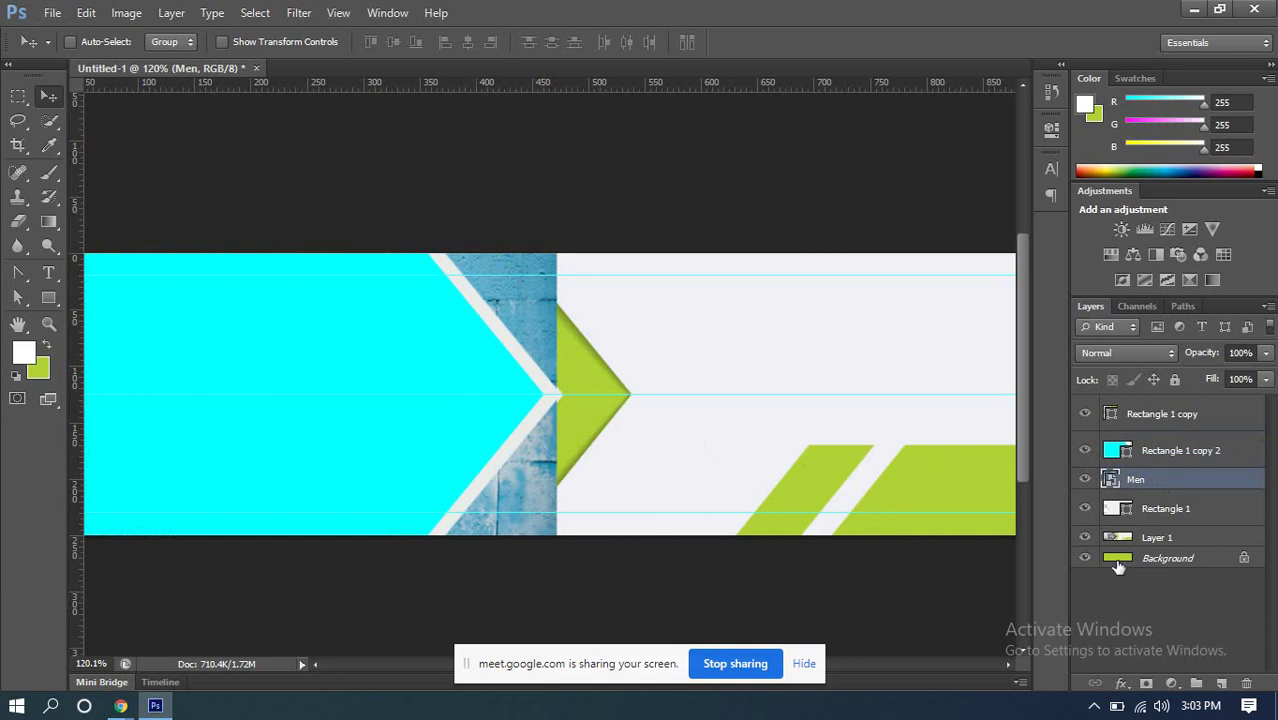
Step: Set the fill of Rectangle 1 copy 2 to no colour, leaving its light stroke as it is
{"action": "left_click", "coordinate": [1160, 450]}
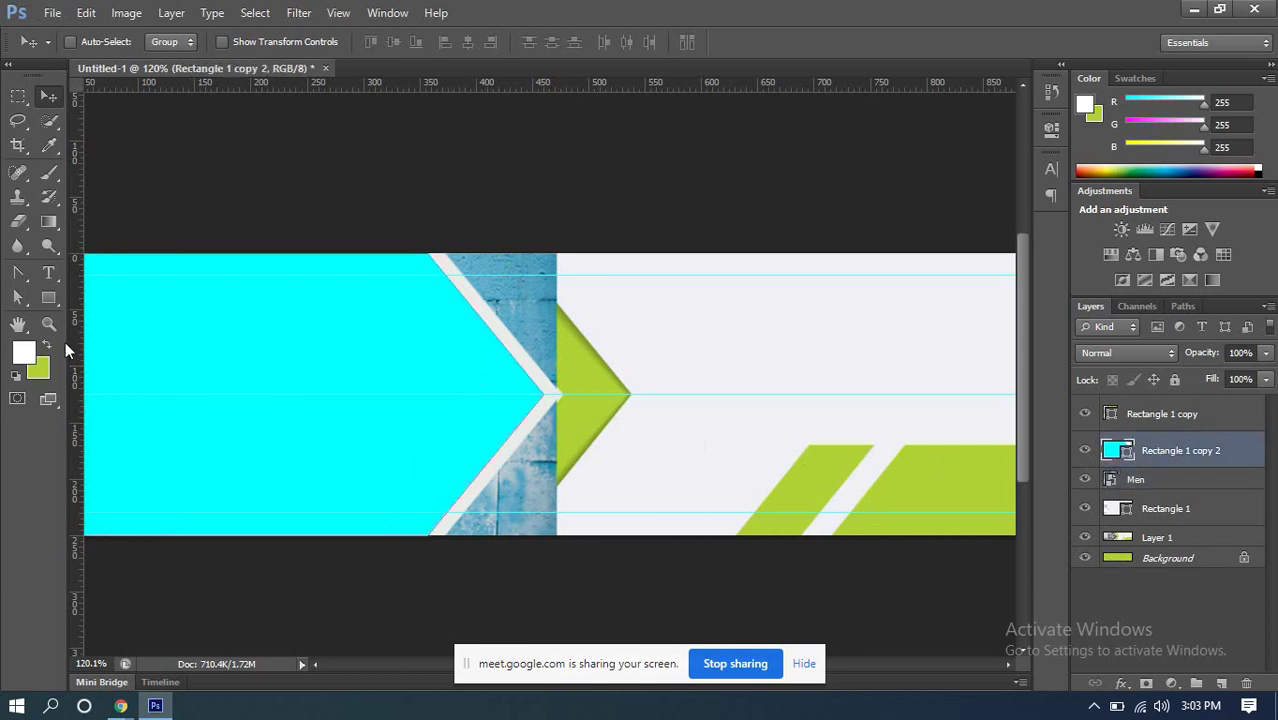
{"action": "left_click", "coordinate": [17, 297]}
{"action": "left_click", "coordinate": [100, 44]}
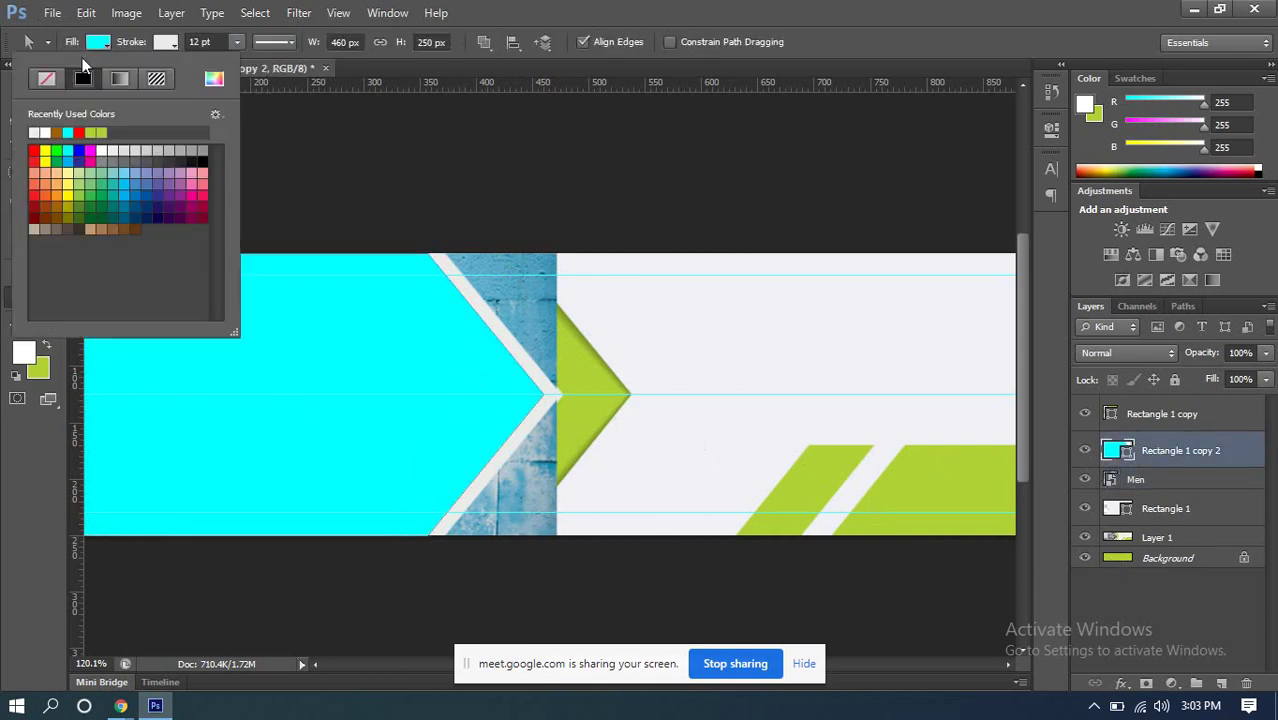
{"action": "left_click", "coordinate": [47, 80]}
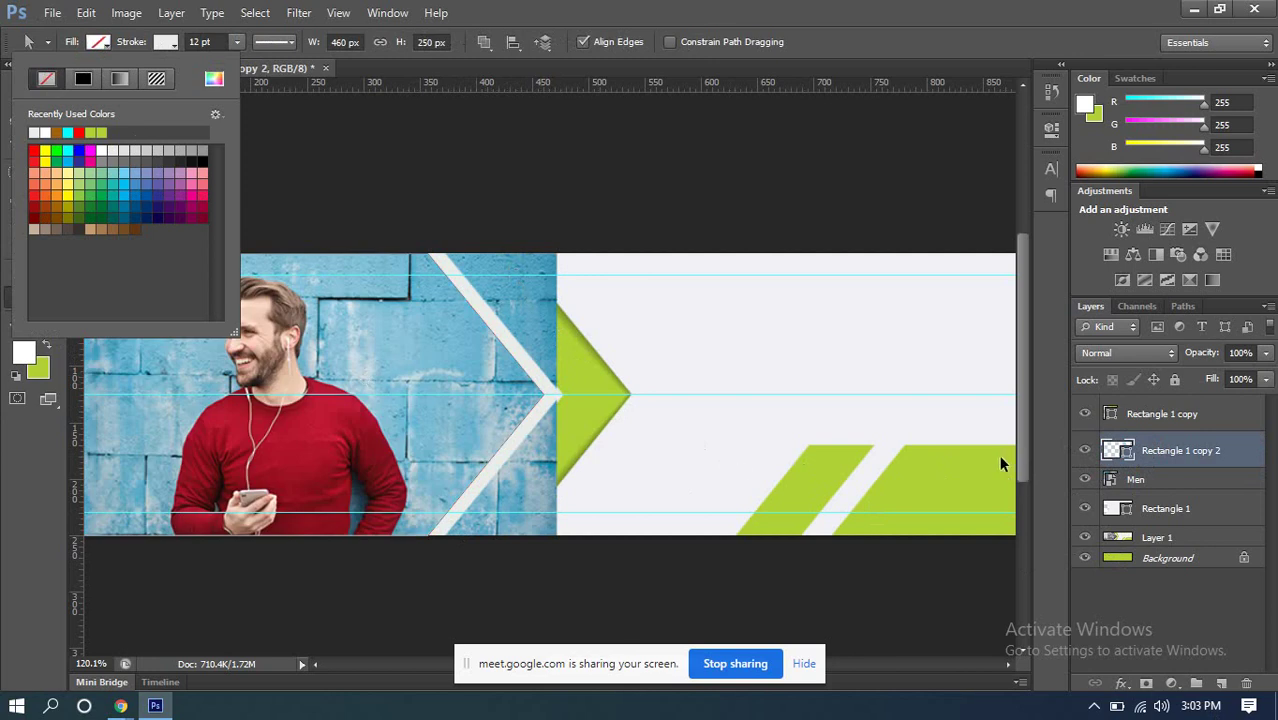
{"action": "left_click", "coordinate": [169, 48]}
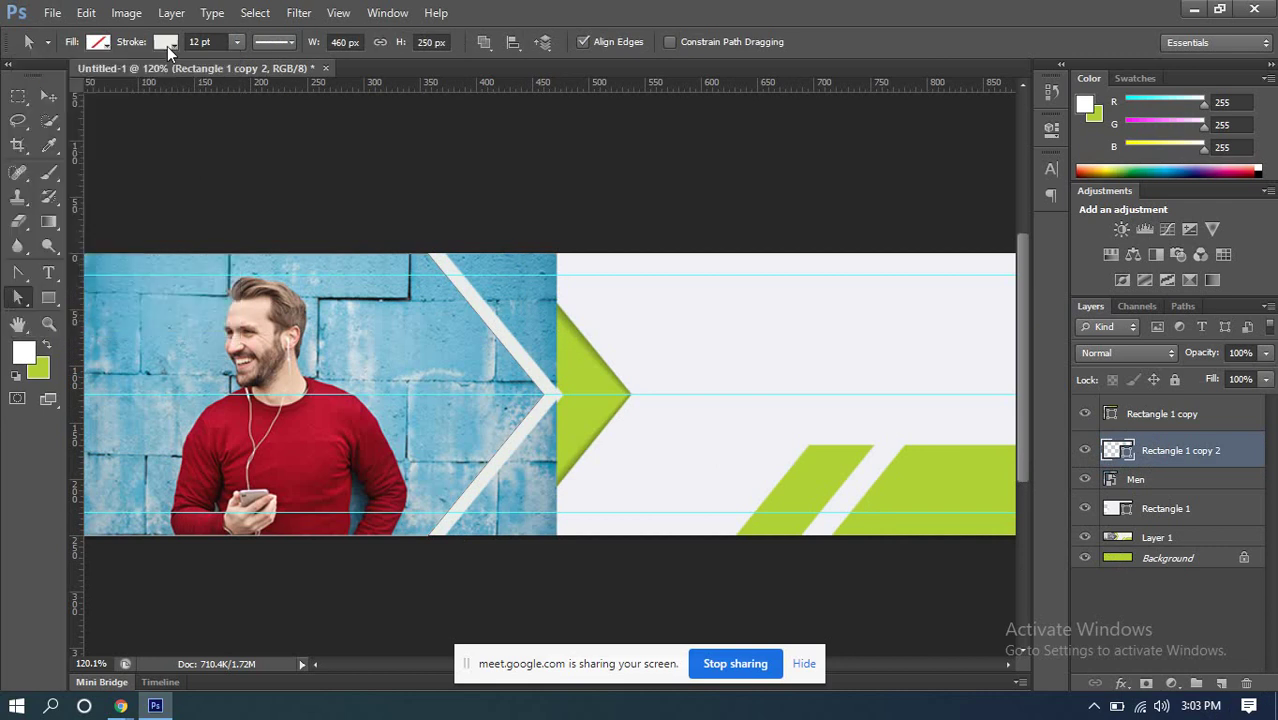
{"action": "left_click", "coordinate": [167, 46]}
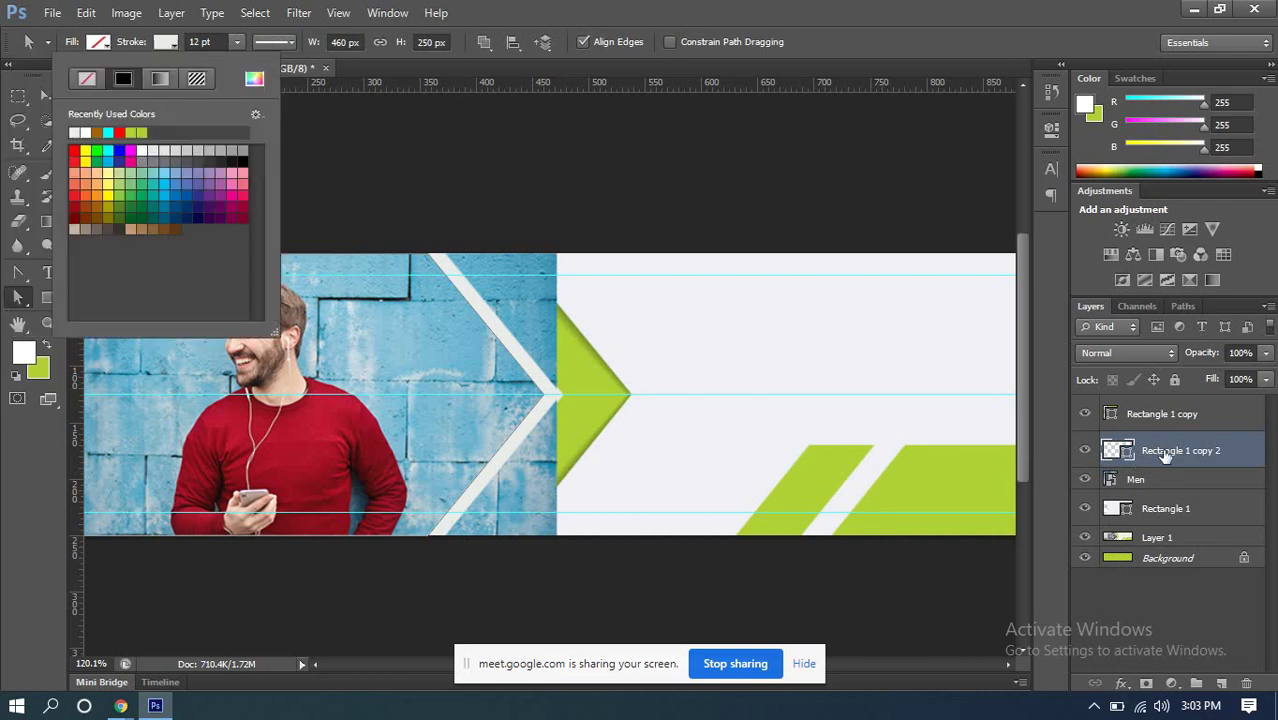
{"action": "left_click", "coordinate": [334, 311]}
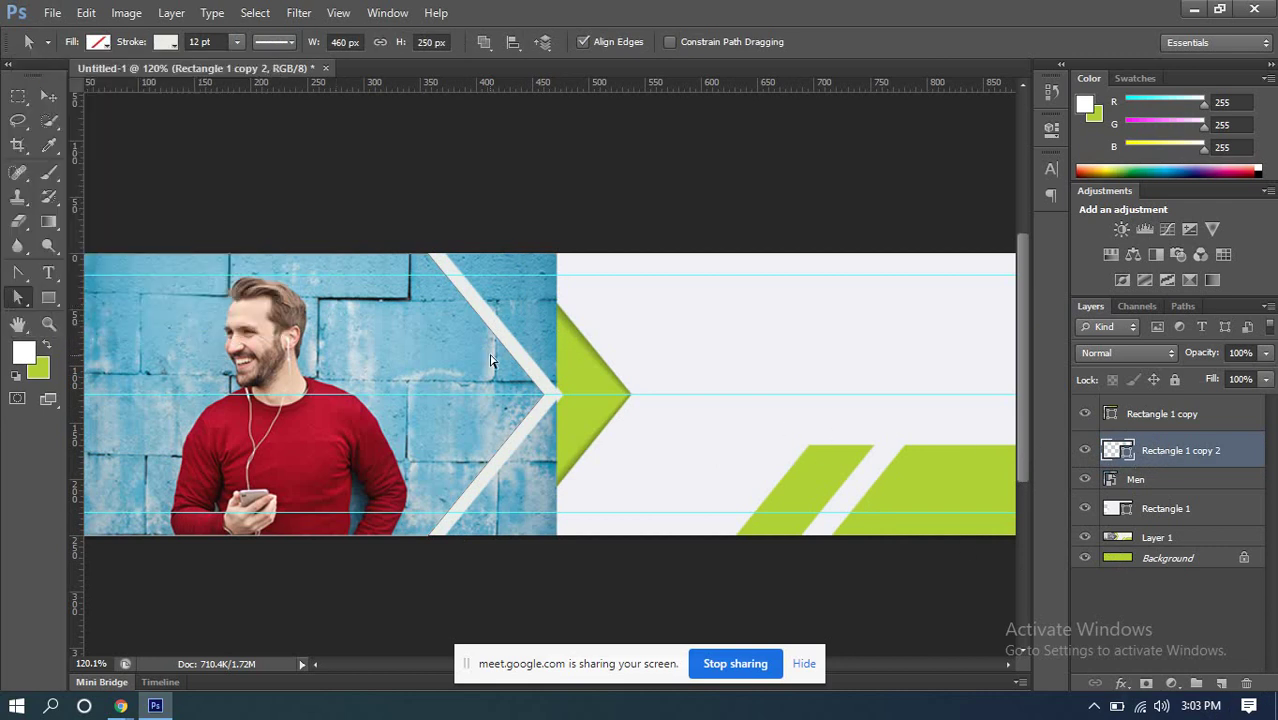
Step: Fill Rectangle 1 copy 2 with a light green swatch and reorder the Men layer above it
{"action": "left_click", "coordinate": [48, 96]}
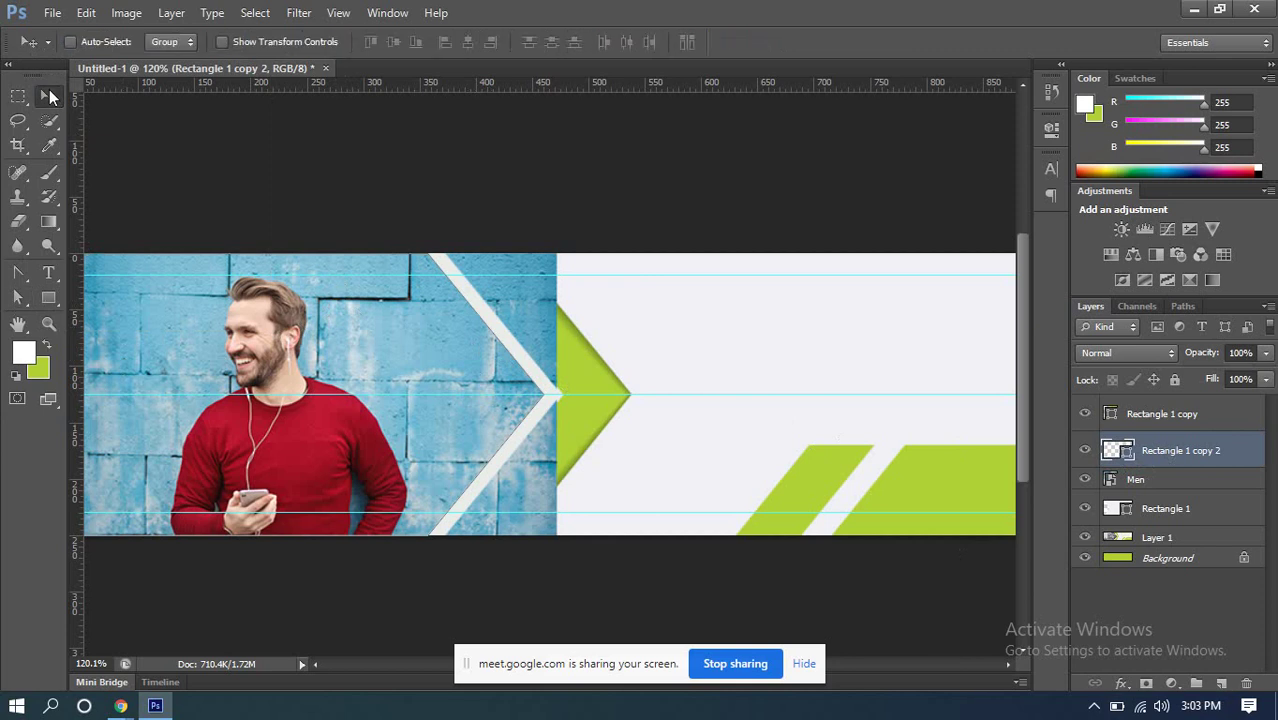
{"action": "left_click", "coordinate": [18, 297]}
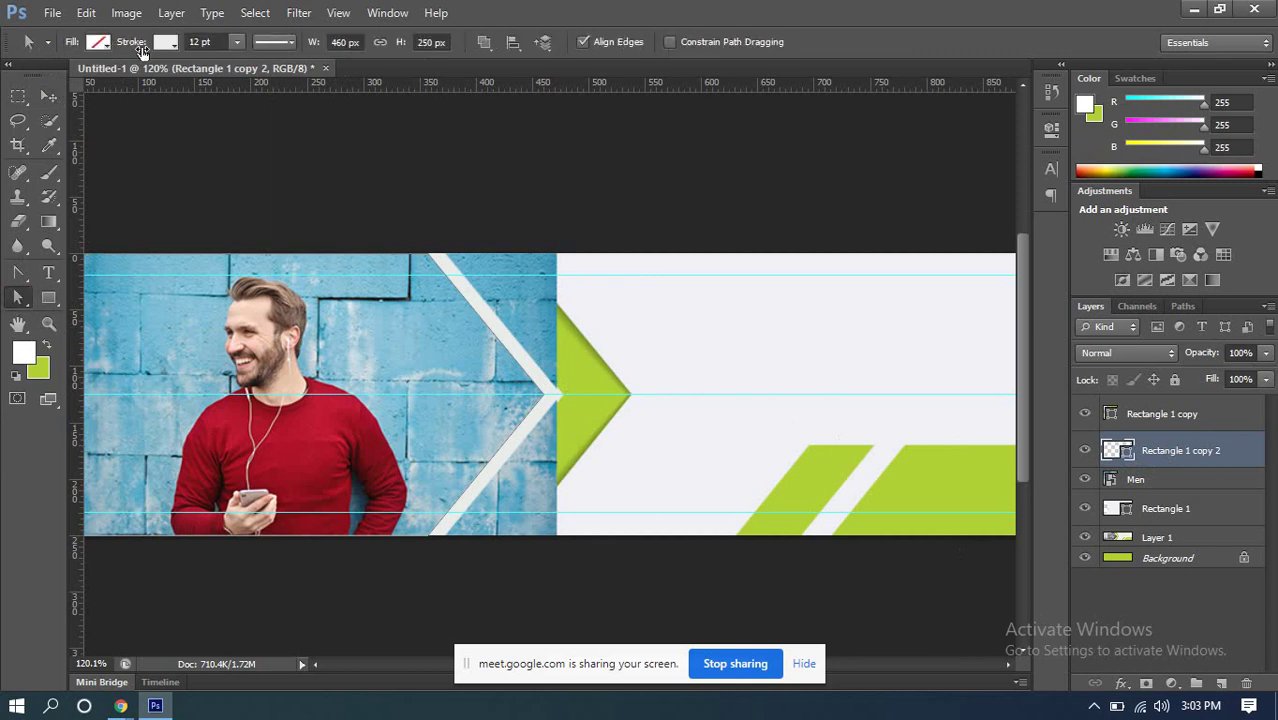
{"action": "left_click", "coordinate": [99, 42]}
{"action": "left_click", "coordinate": [79, 181]}
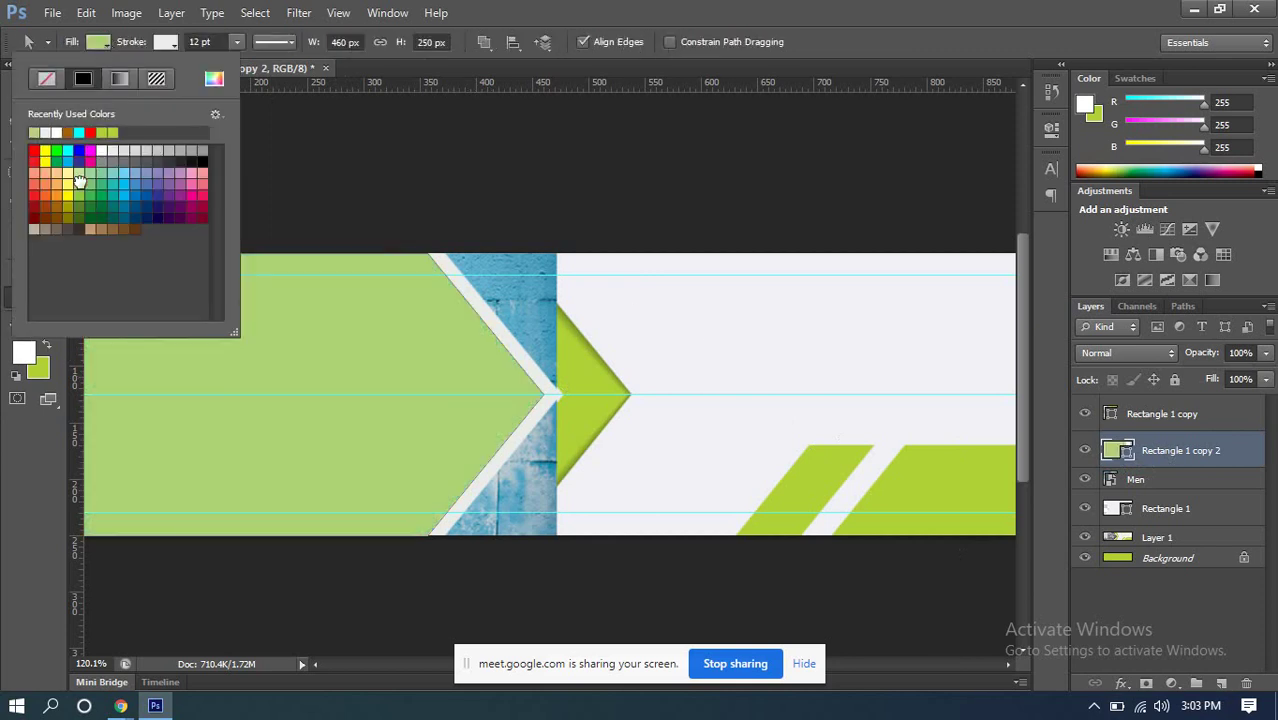
{"action": "left_click_drag", "start_coordinate": [1164, 480], "coordinate": [1140, 440]}
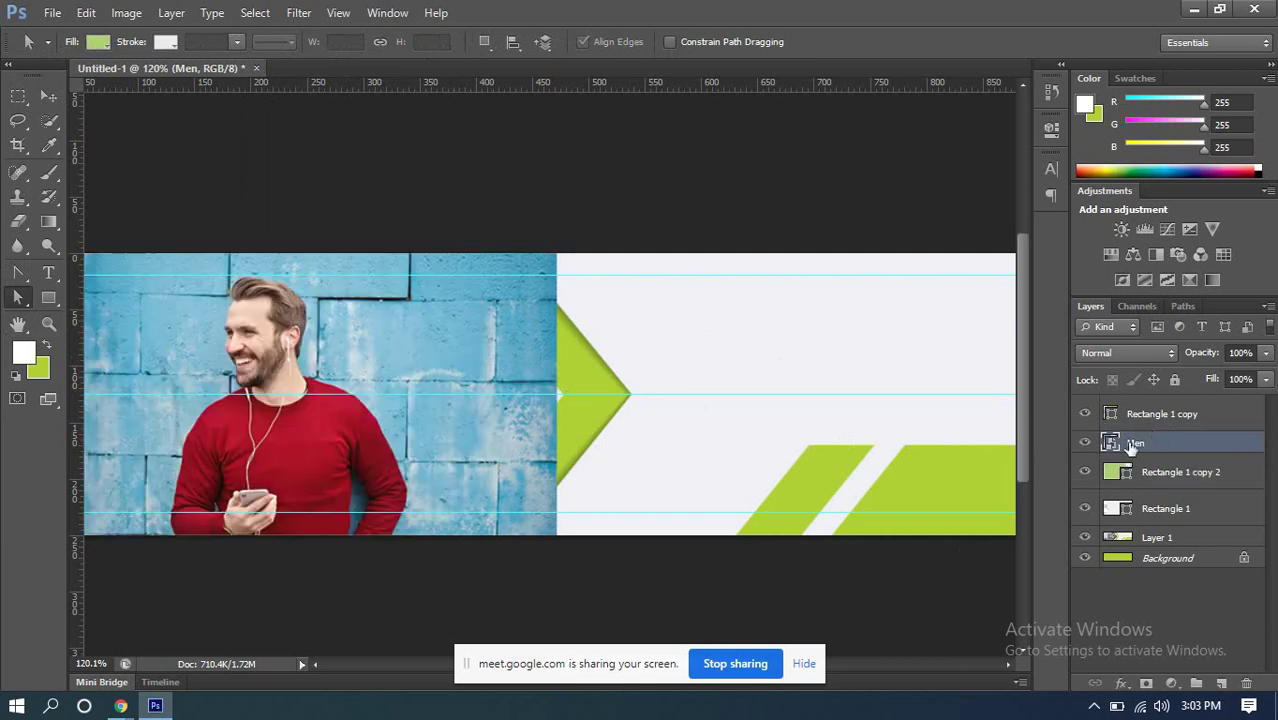
Step: Try shifting the unclipped Men photo leftward off the arrow shape, and undo the move
{"action": "left_click", "coordinate": [48, 96]}
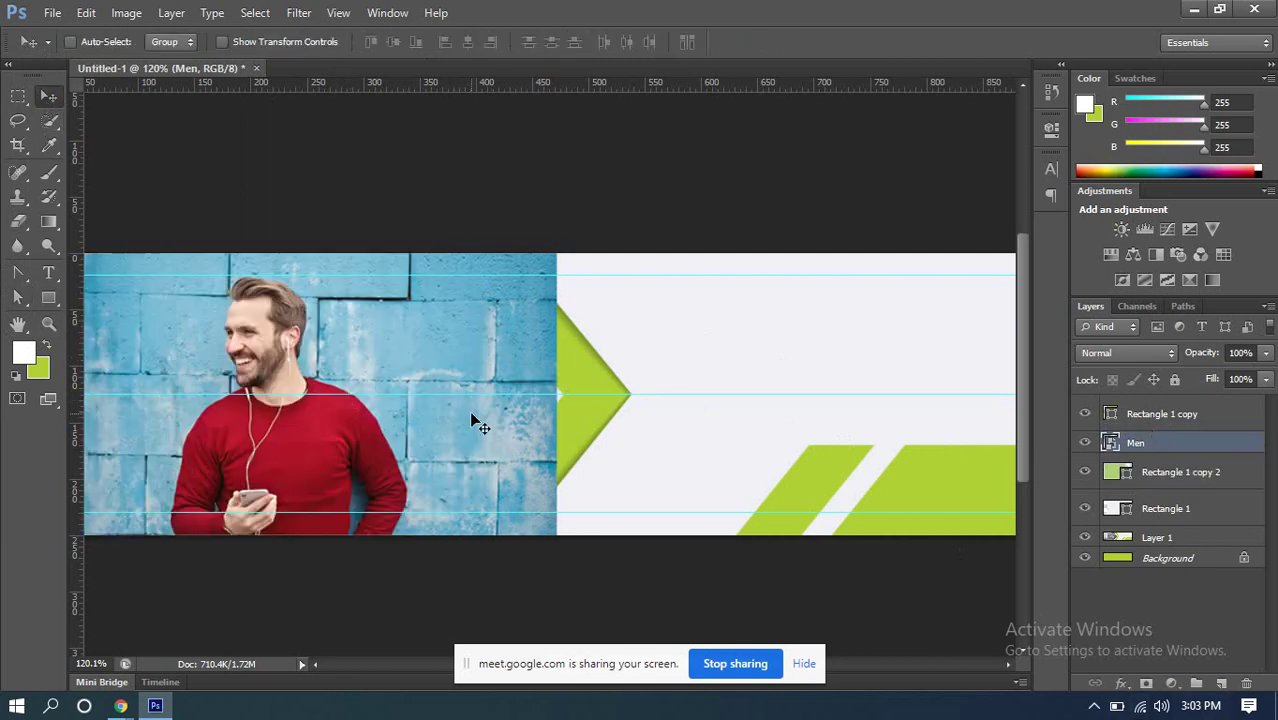
{"action": "left_click_drag", "start_coordinate": [472, 418], "coordinate": [351, 430]}
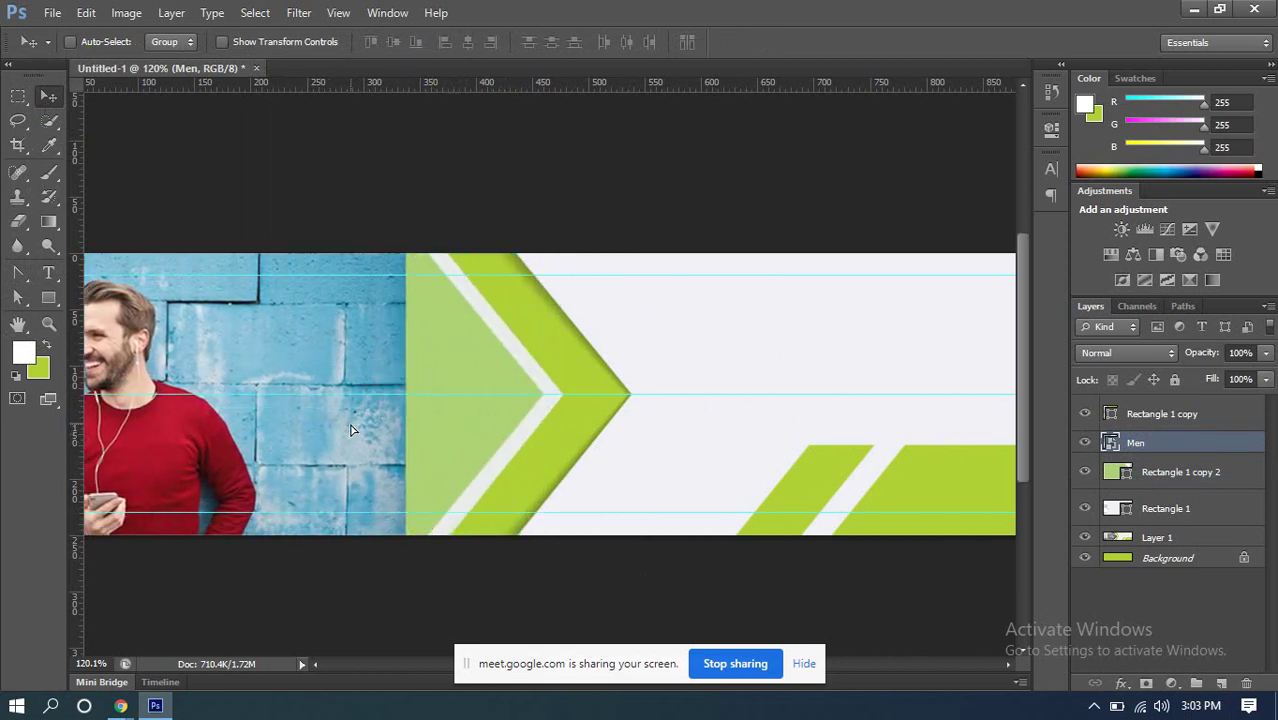
{"action": "key", "text": "ctrl+z"}
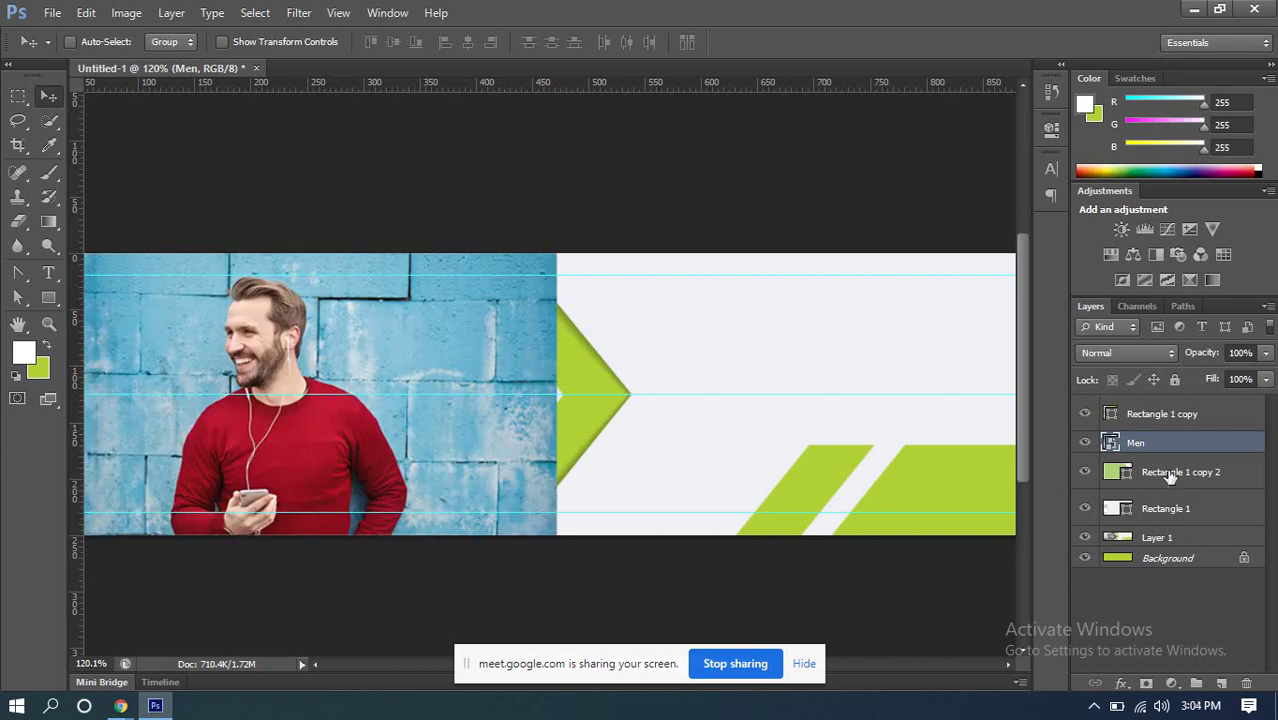
Step: Clip the Men photo to the green arrow shape and release the clipping mask again
{"action": "left_click", "coordinate": [1142, 456], "text": "alt"}
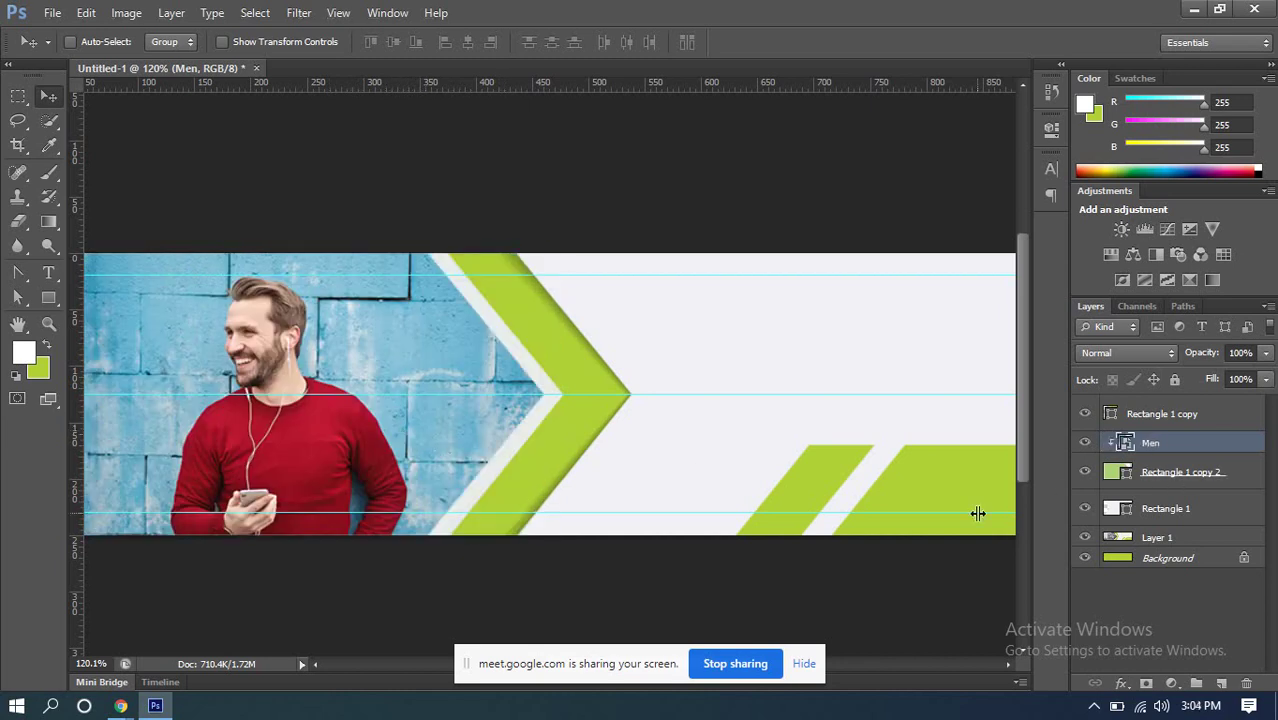
{"action": "right_click", "coordinate": [1164, 442]}
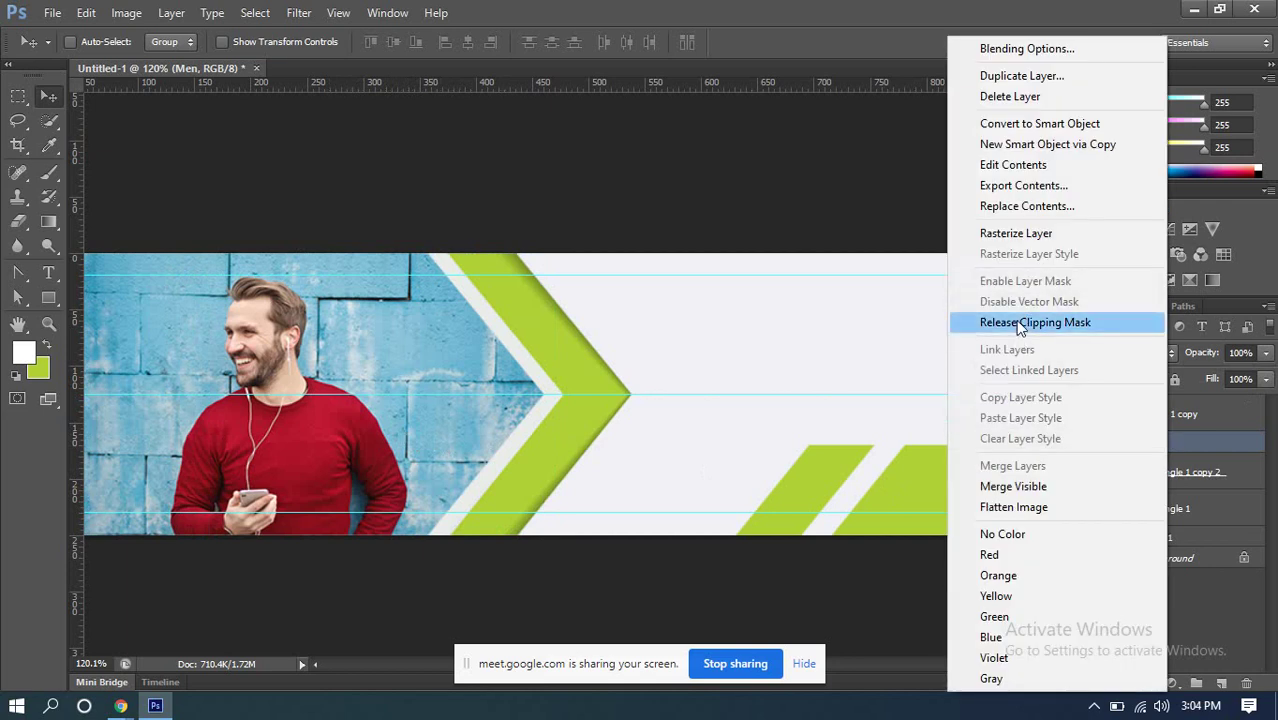
{"action": "left_click", "coordinate": [1017, 323]}
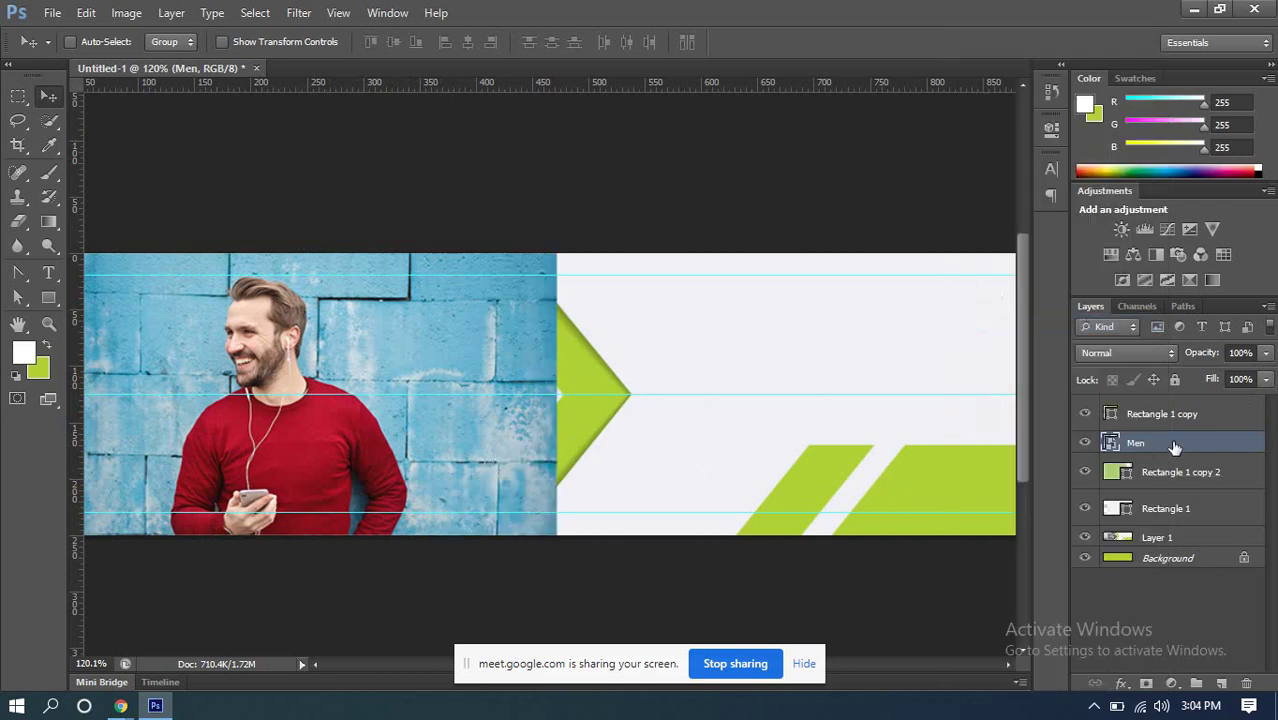
Step: Create the clipping mask from the Men layer onto Rectangle 1 copy 2 and select the arrow shape's layer
{"action": "right_click", "coordinate": [1175, 446]}
{"action": "left_click", "coordinate": [1033, 320]}
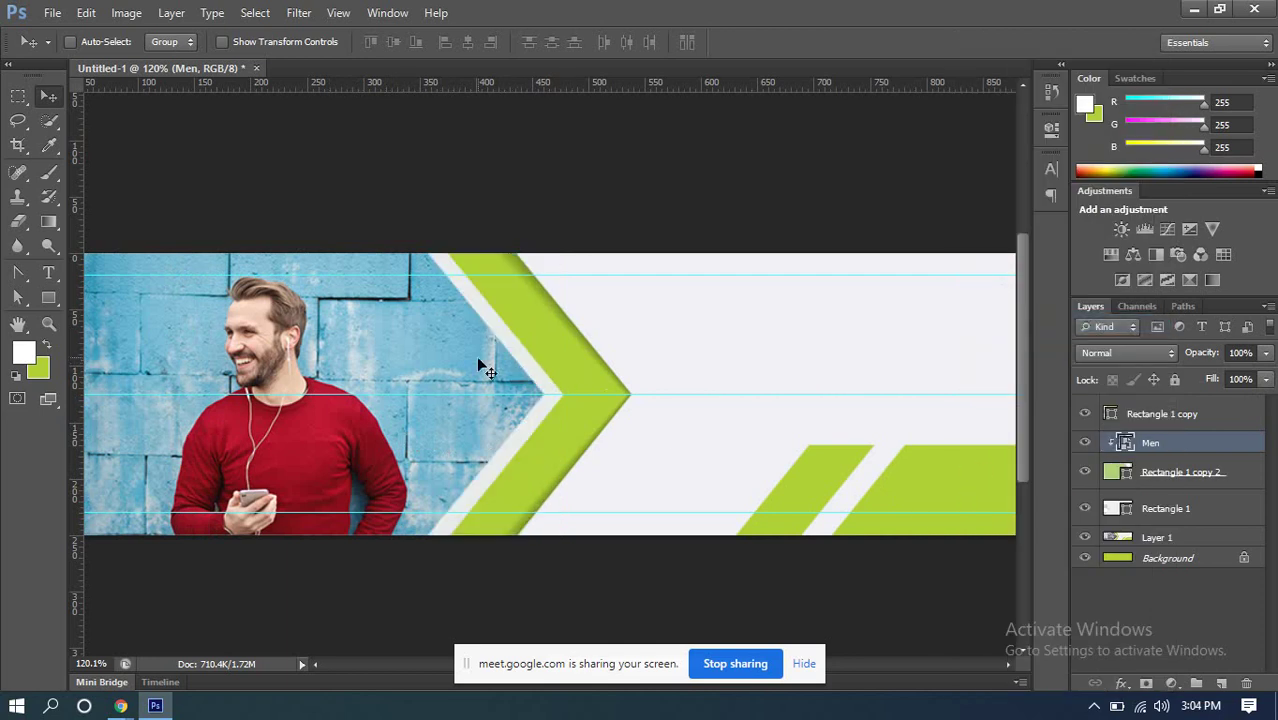
{"action": "left_click", "coordinate": [1155, 472]}
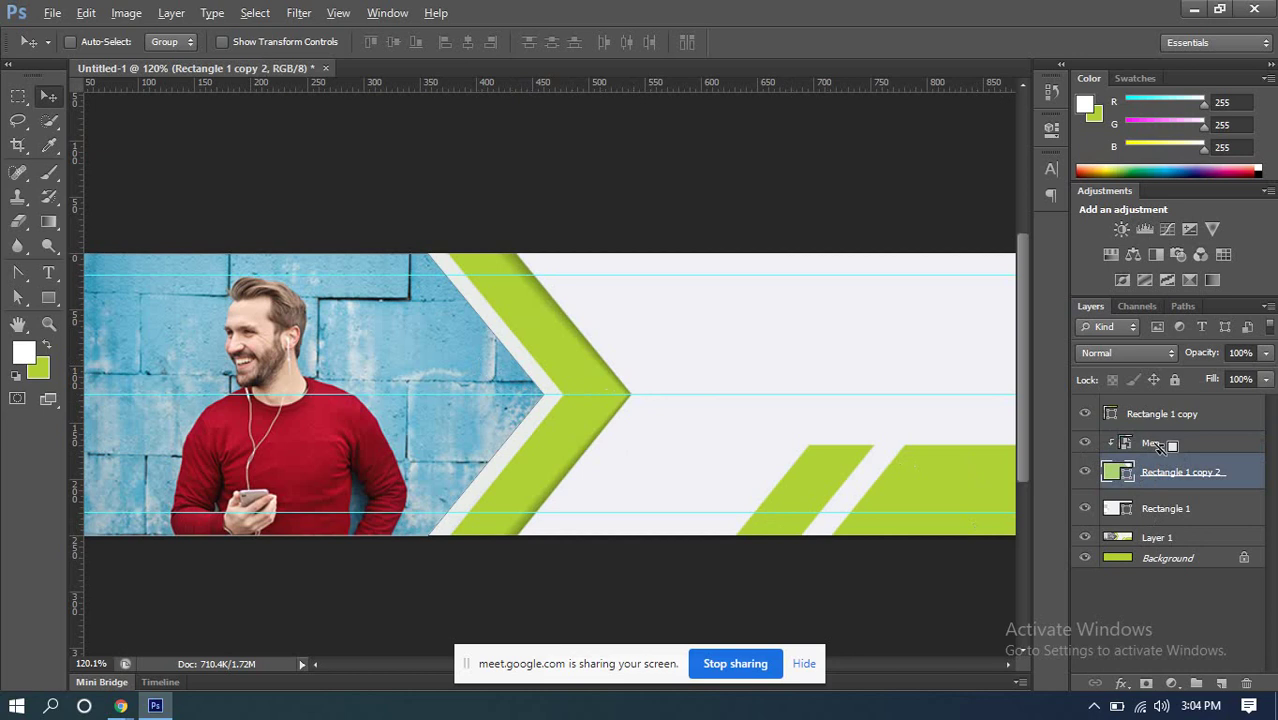
Step: Release the Men layer's clipping mask and add a Black & White adjustment layer above it
{"action": "left_click", "coordinate": [1155, 443]}
{"action": "key", "text": "ctrl+alt+g"}
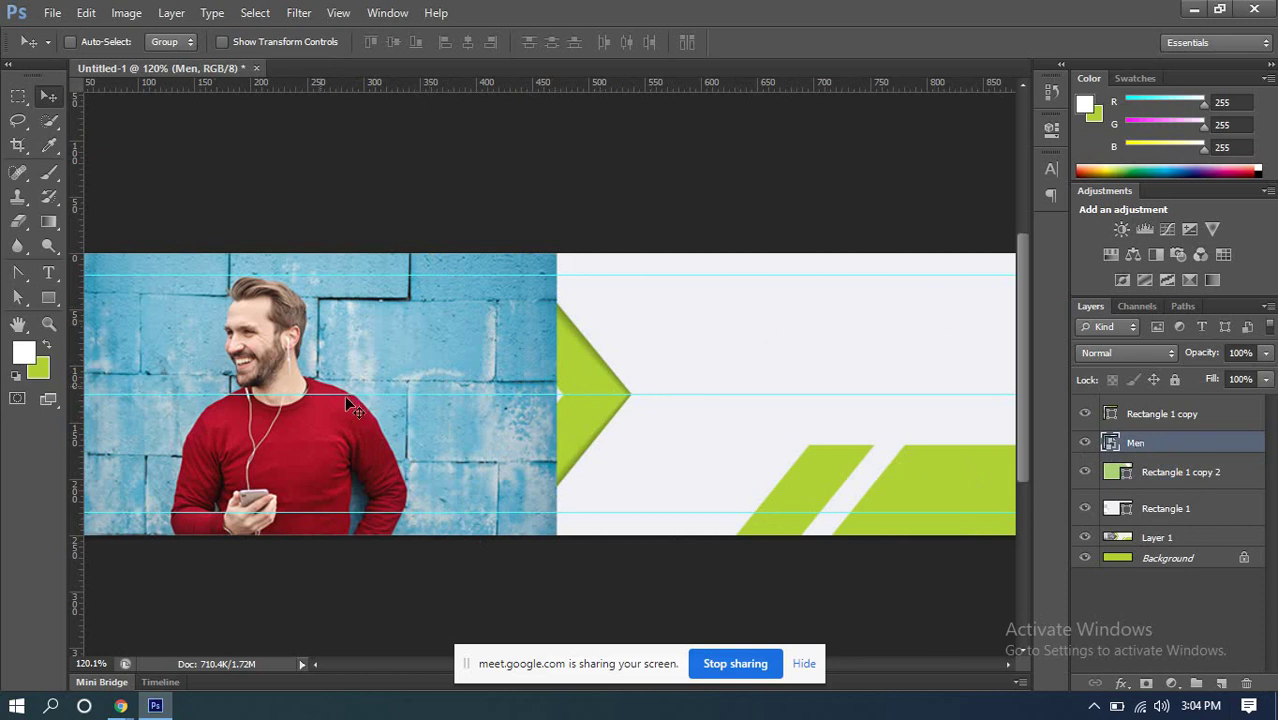
{"action": "left_click", "coordinate": [1172, 684]}
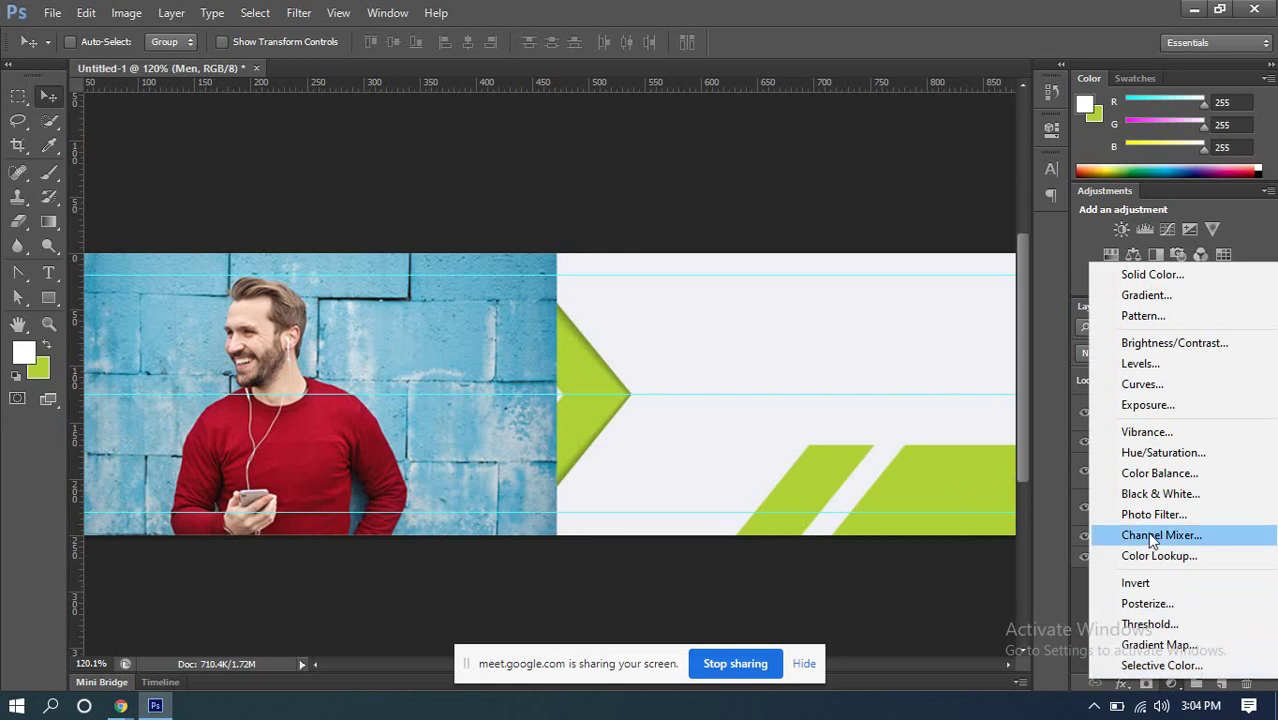
{"action": "left_click", "coordinate": [1155, 494]}
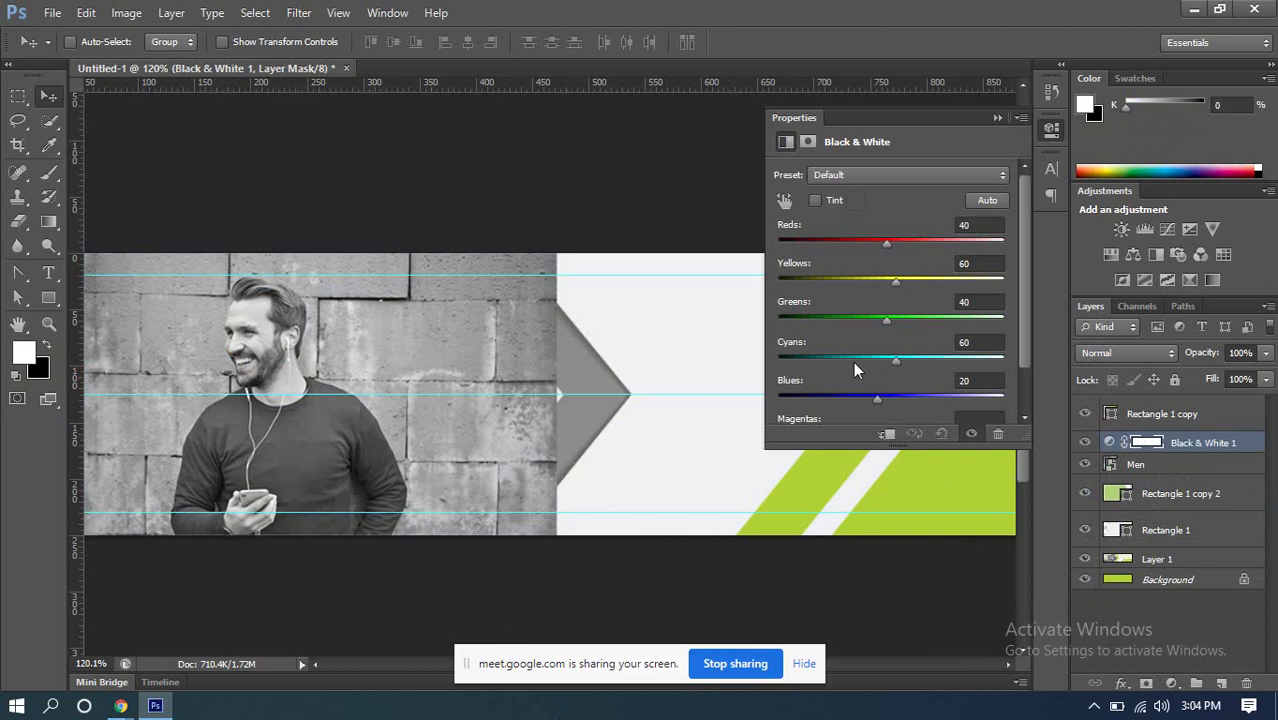
Step: Set the Black & White adjustment to Reds 29, Yellows 112, Greens -55, Cyans 15 and Blues 162
{"action": "left_click_drag", "start_coordinate": [885, 321], "coordinate": [942, 418]}
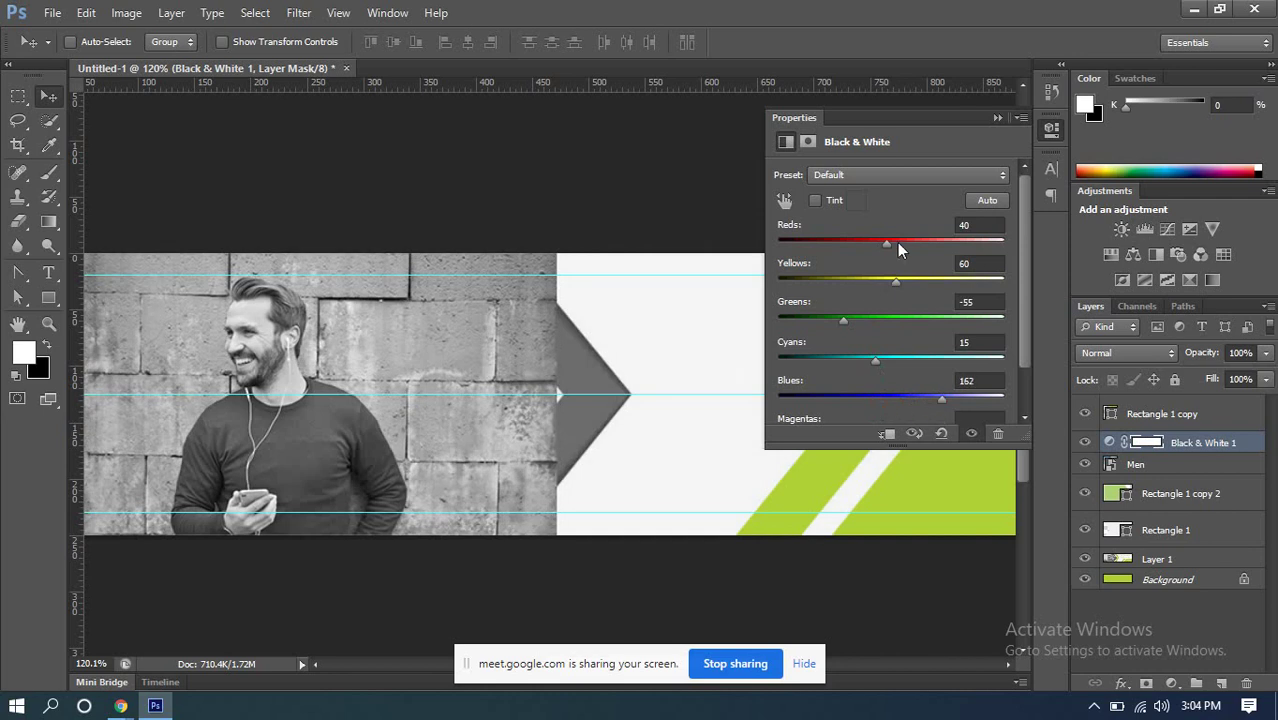
{"action": "left_click_drag", "start_coordinate": [897, 242], "coordinate": [921, 293]}
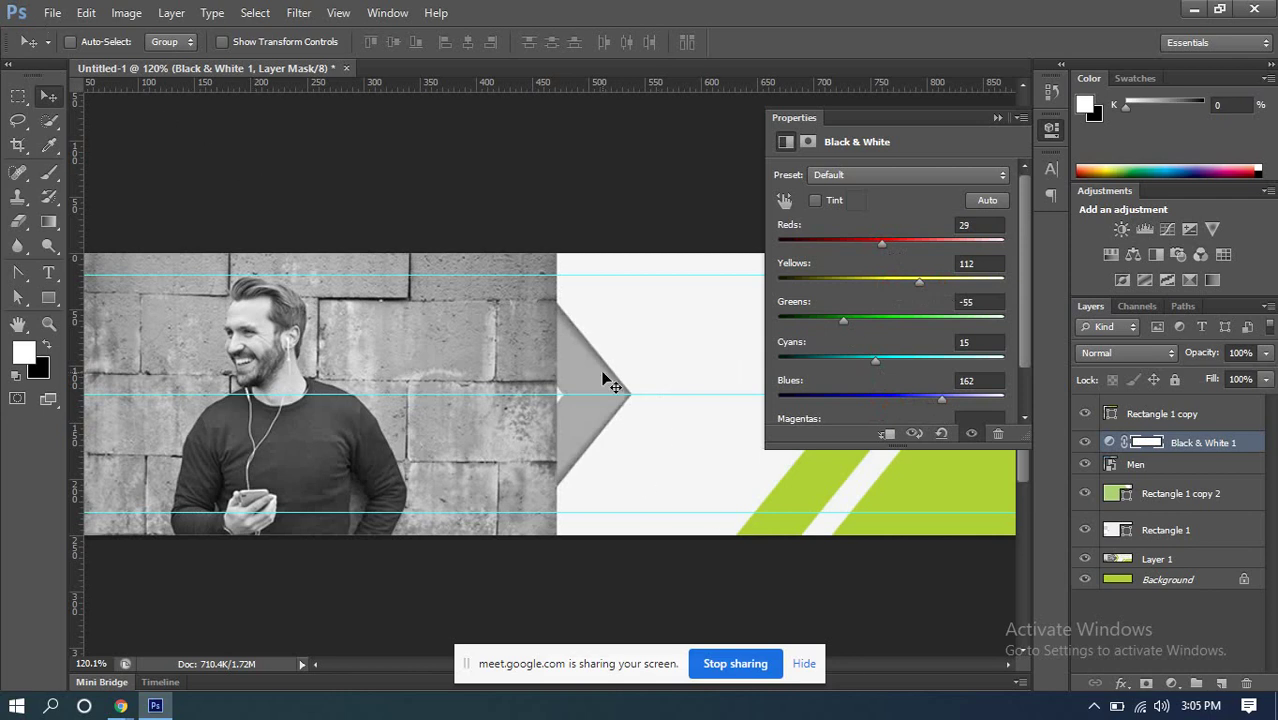
{"action": "left_click", "coordinate": [1057, 129]}
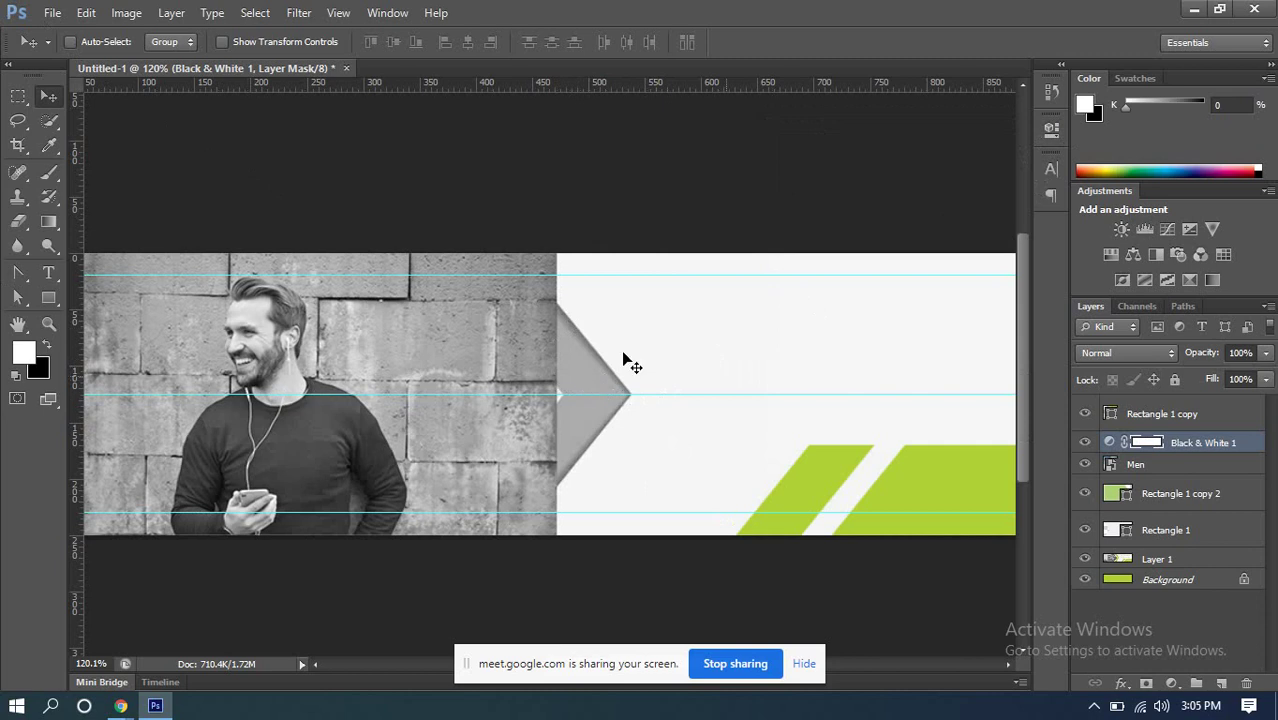
Step: Clip the Black & White 1 adjustment to the Men layer and release that clipping mask again
{"action": "right_click", "coordinate": [1195, 442]}
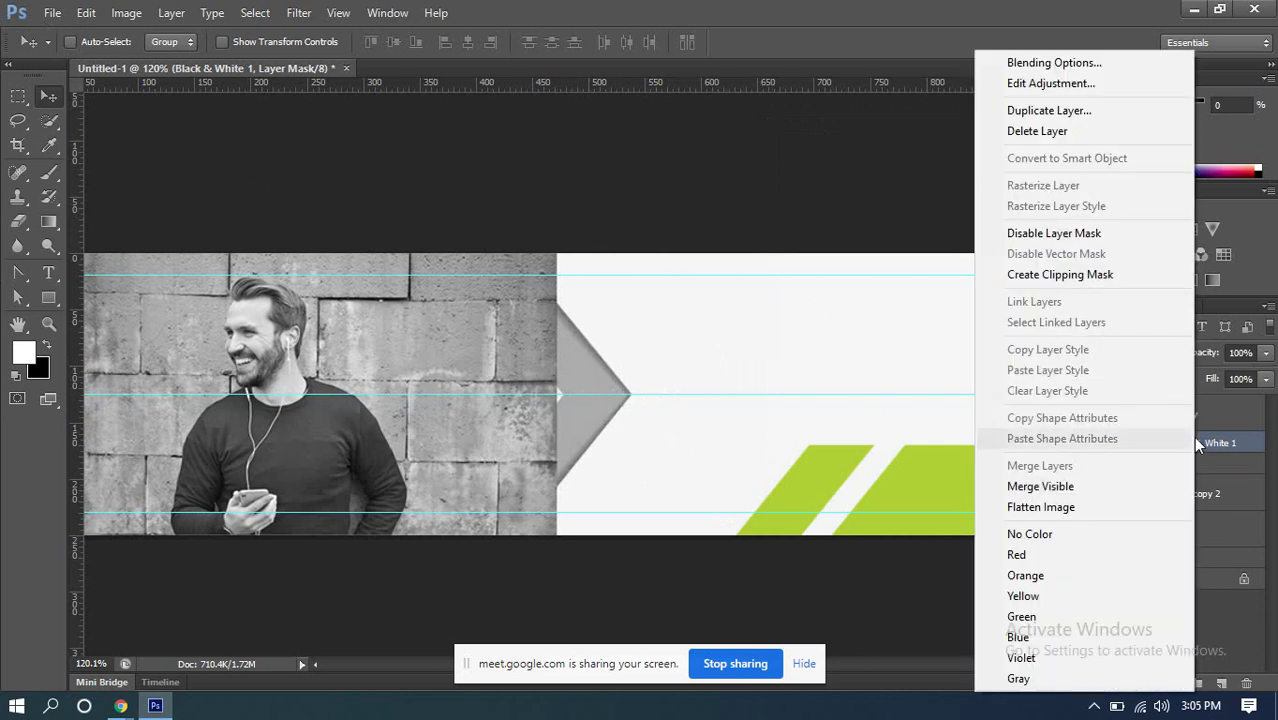
{"action": "left_click", "coordinate": [1015, 275]}
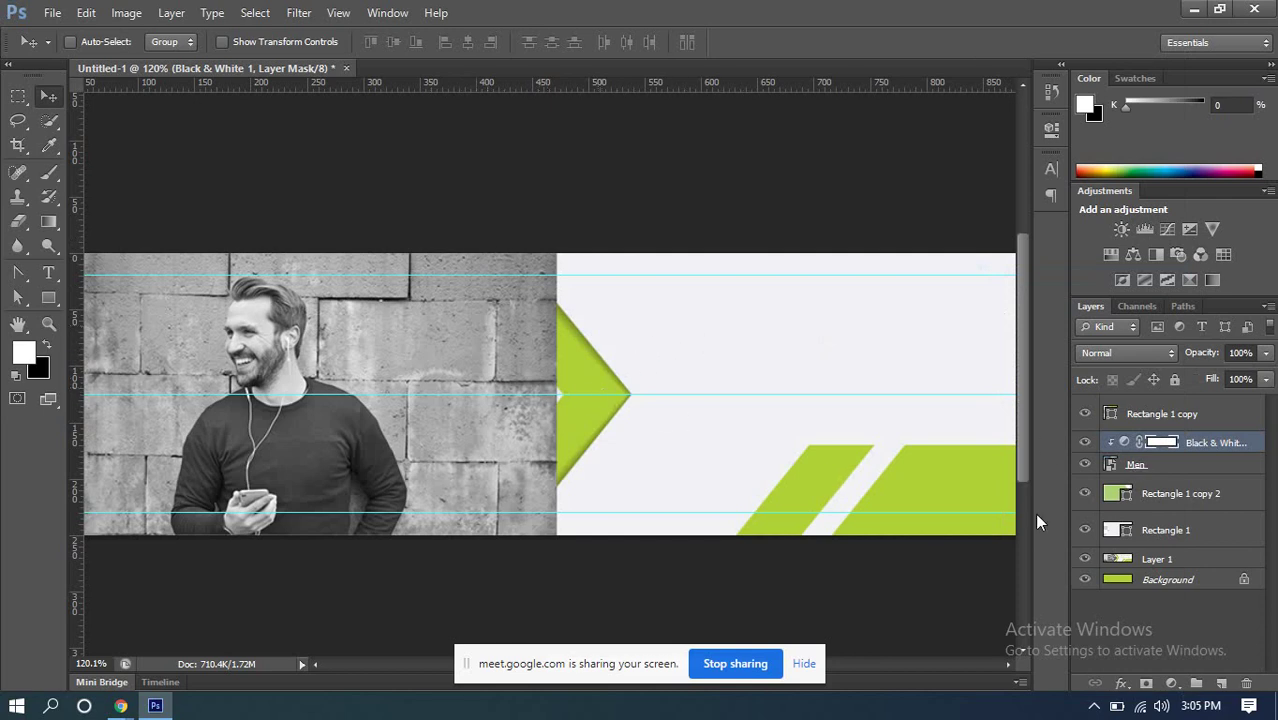
{"action": "left_click", "coordinate": [1140, 453], "text": "alt"}
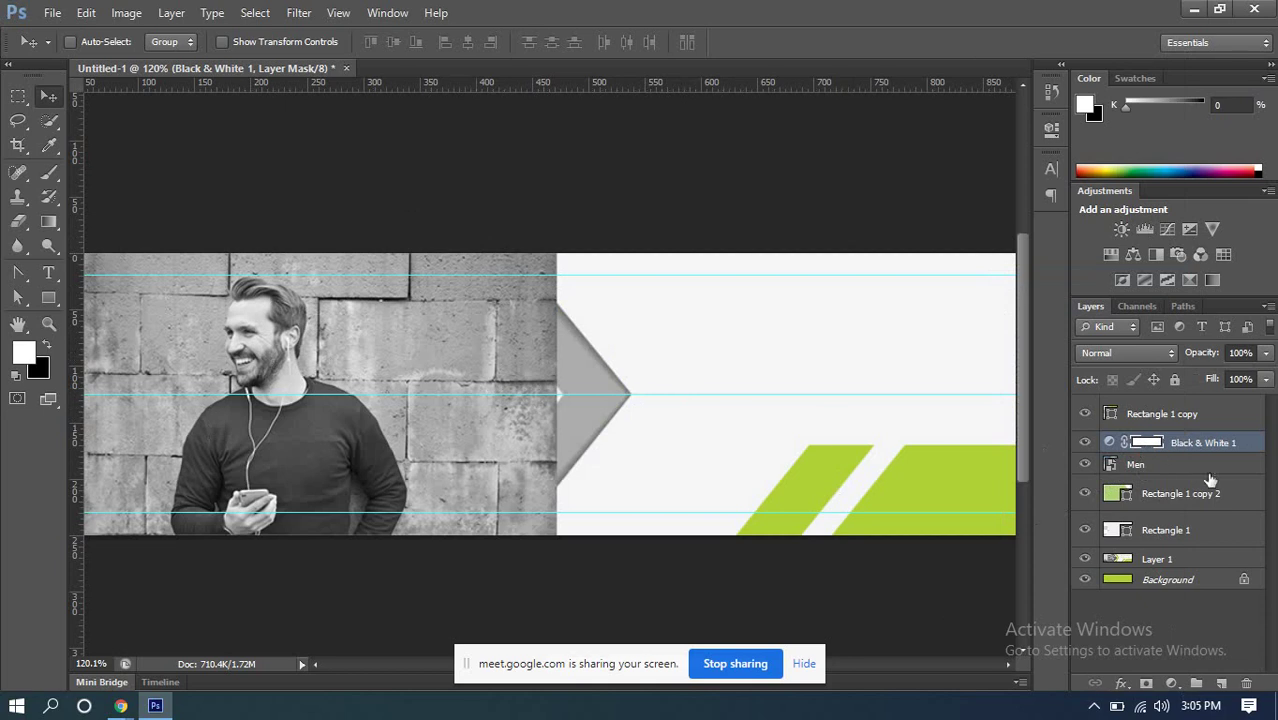
{"action": "key", "text": "alt"}
Step: Clip the Black & White 1 adjustment to the Men layer and merge the two layers into one
{"action": "right_click", "coordinate": [1189, 448]}
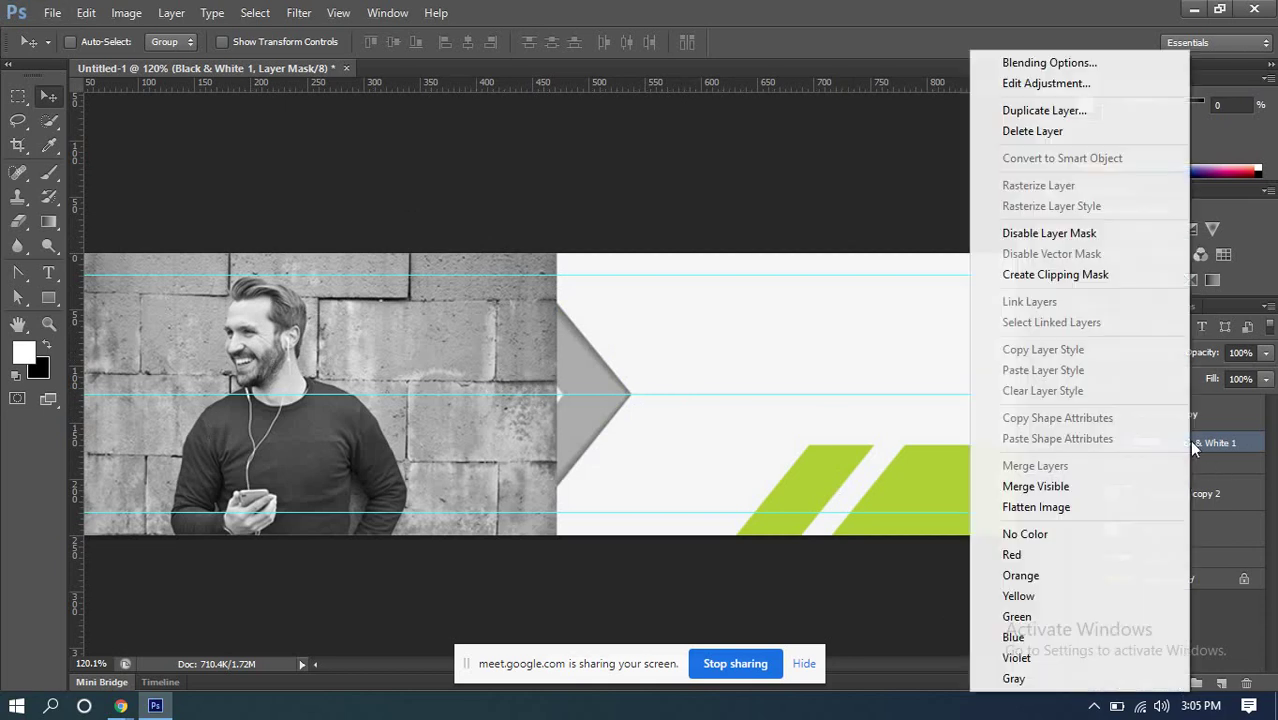
{"action": "left_click", "coordinate": [994, 279]}
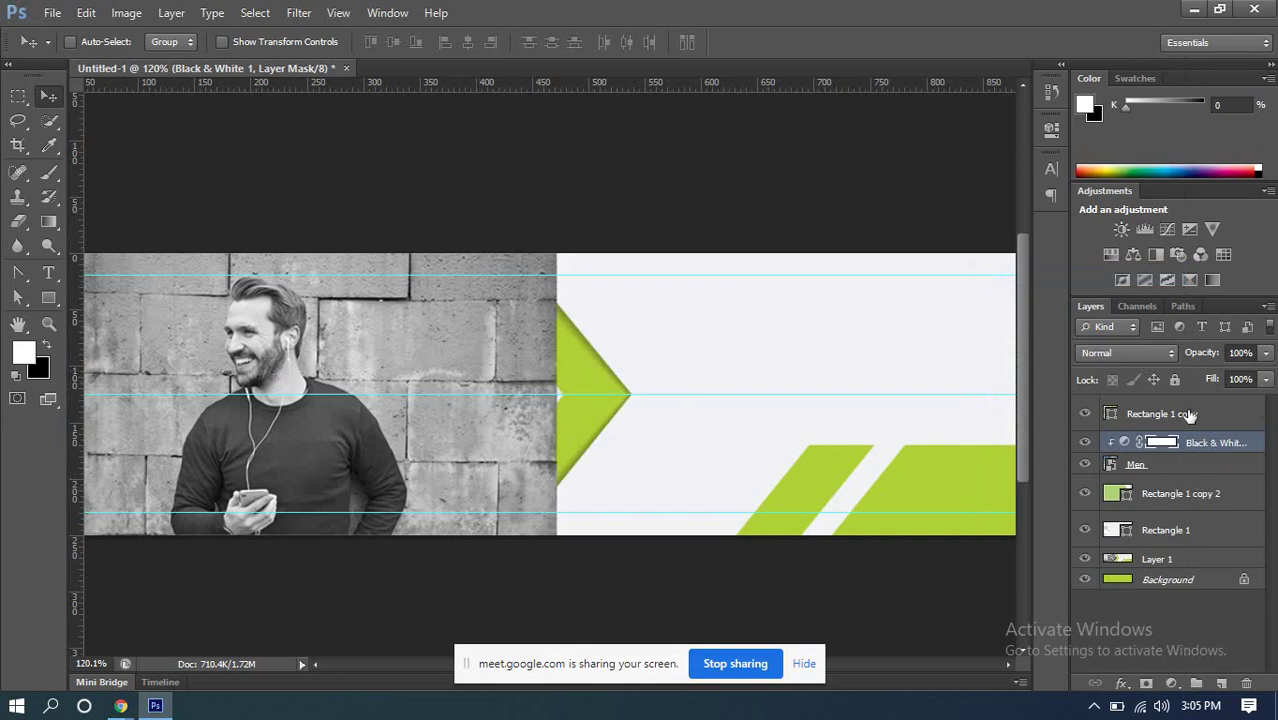
{"action": "left_click", "coordinate": [1157, 466], "text": "shift"}
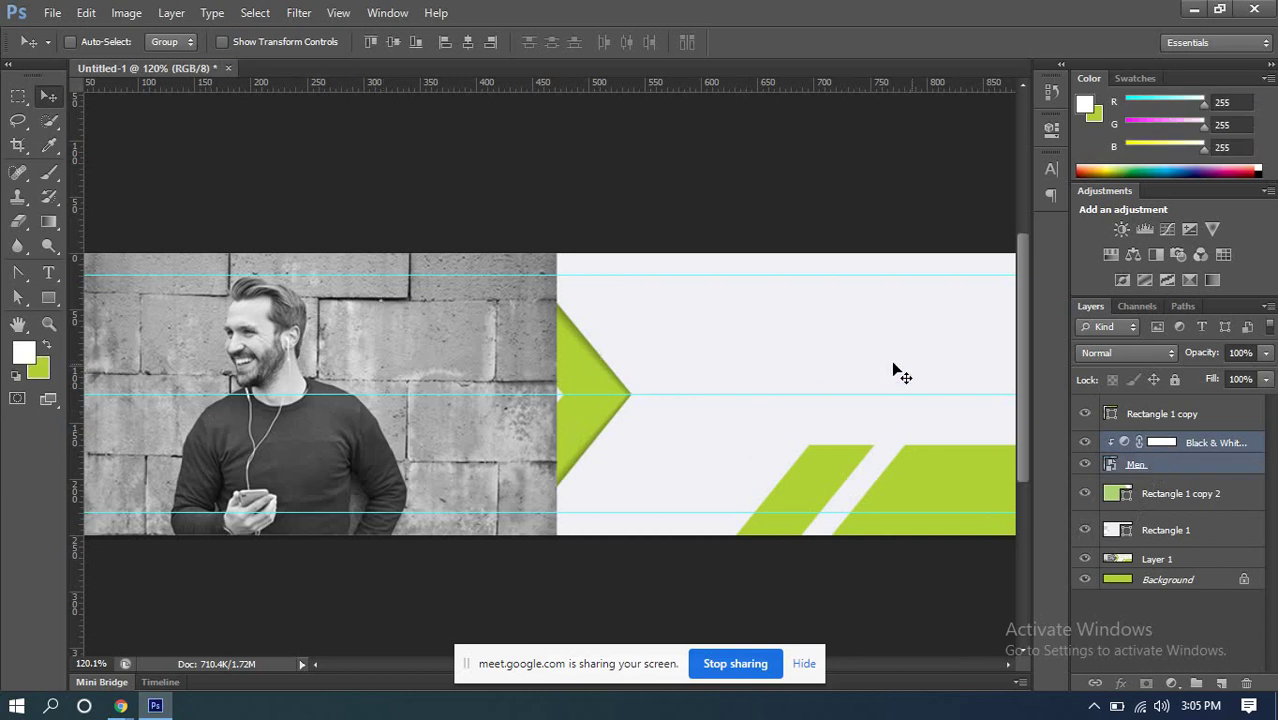
{"action": "right_click", "coordinate": [1184, 464]}
{"action": "left_click", "coordinate": [1020, 456]}
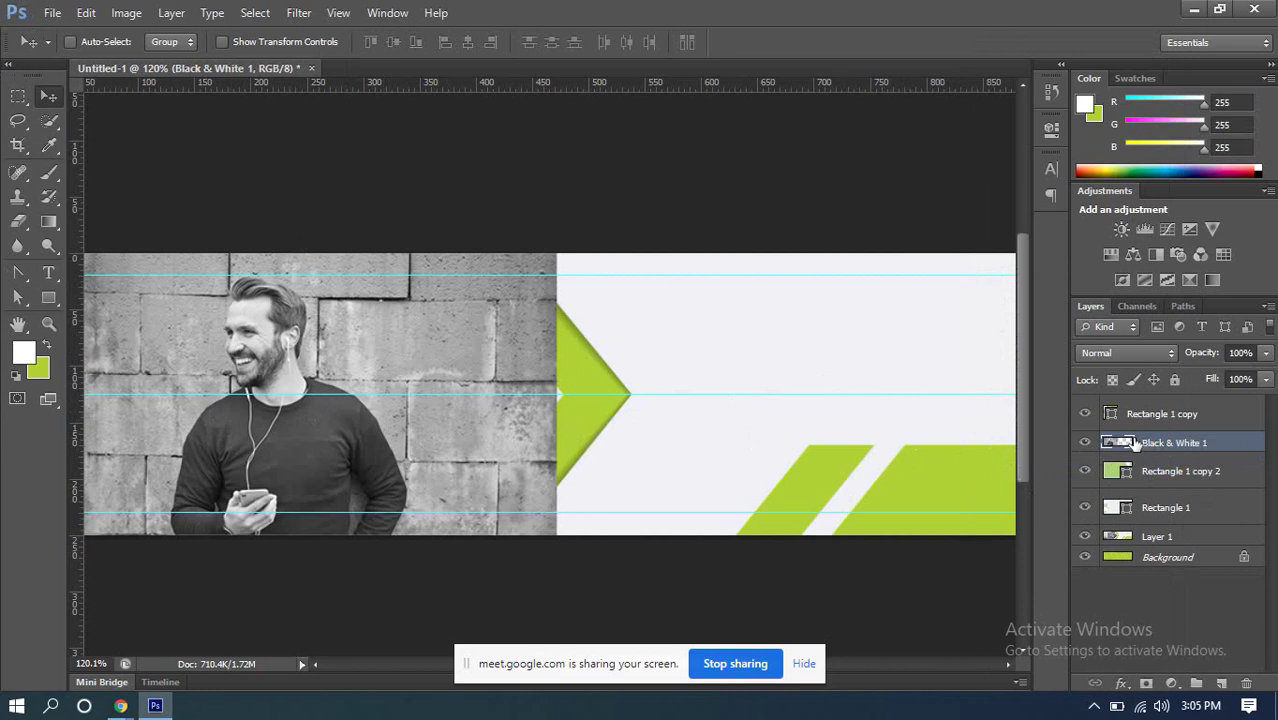
Step: Clip the merged black-and-white photo layer to the Rectangle 1 copy 2 arrow shape
{"action": "left_click", "coordinate": [1085, 442]}
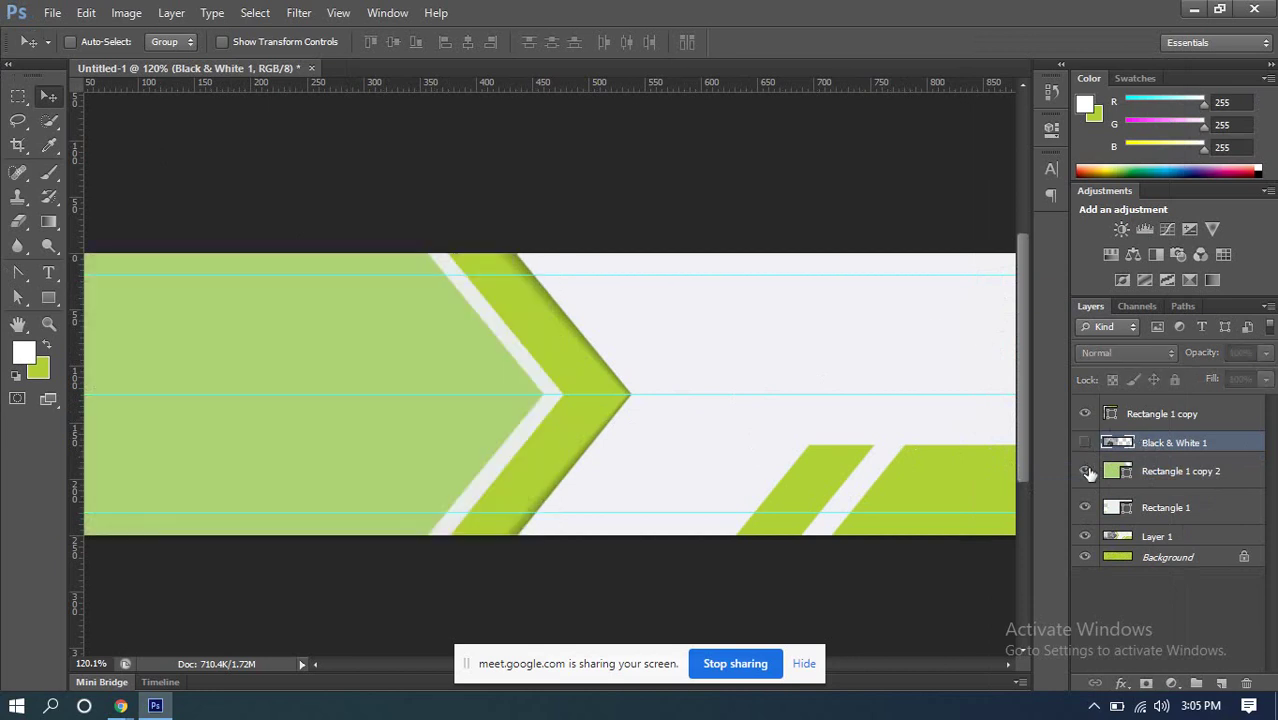
{"action": "left_click", "coordinate": [1085, 470]}
{"action": "left_click", "coordinate": [1085, 470]}
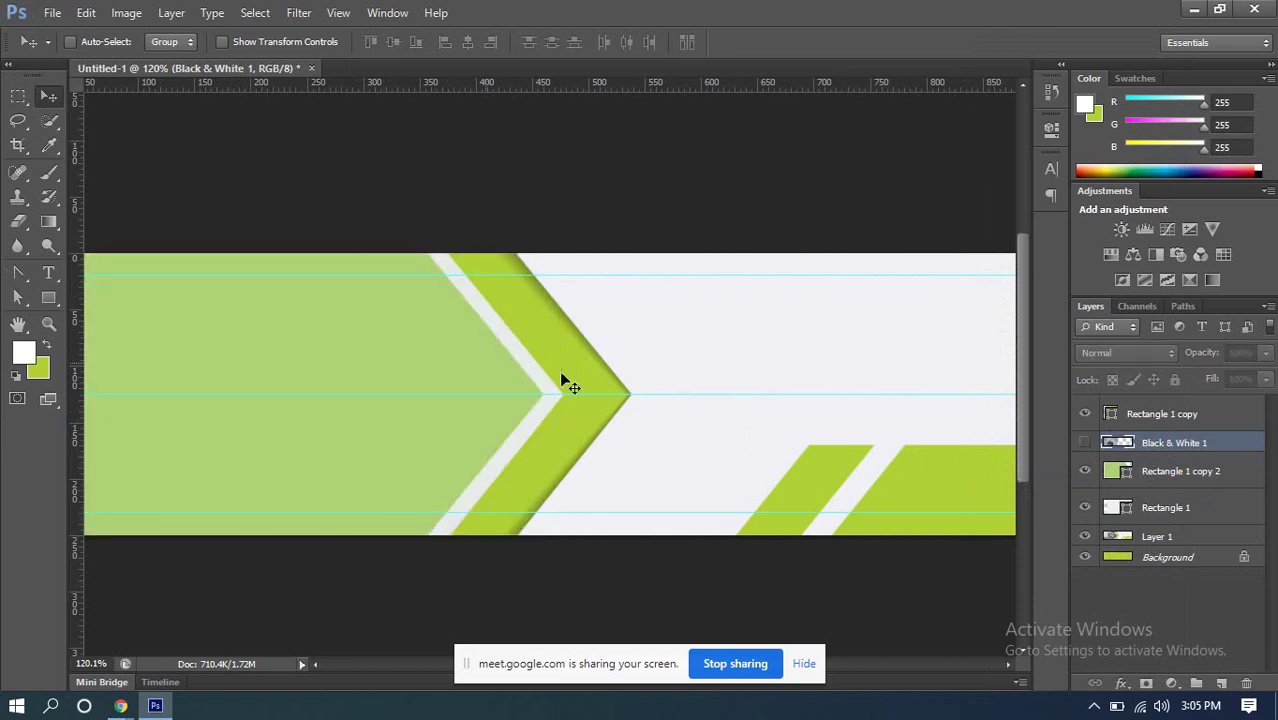
{"action": "left_click", "coordinate": [1085, 442]}
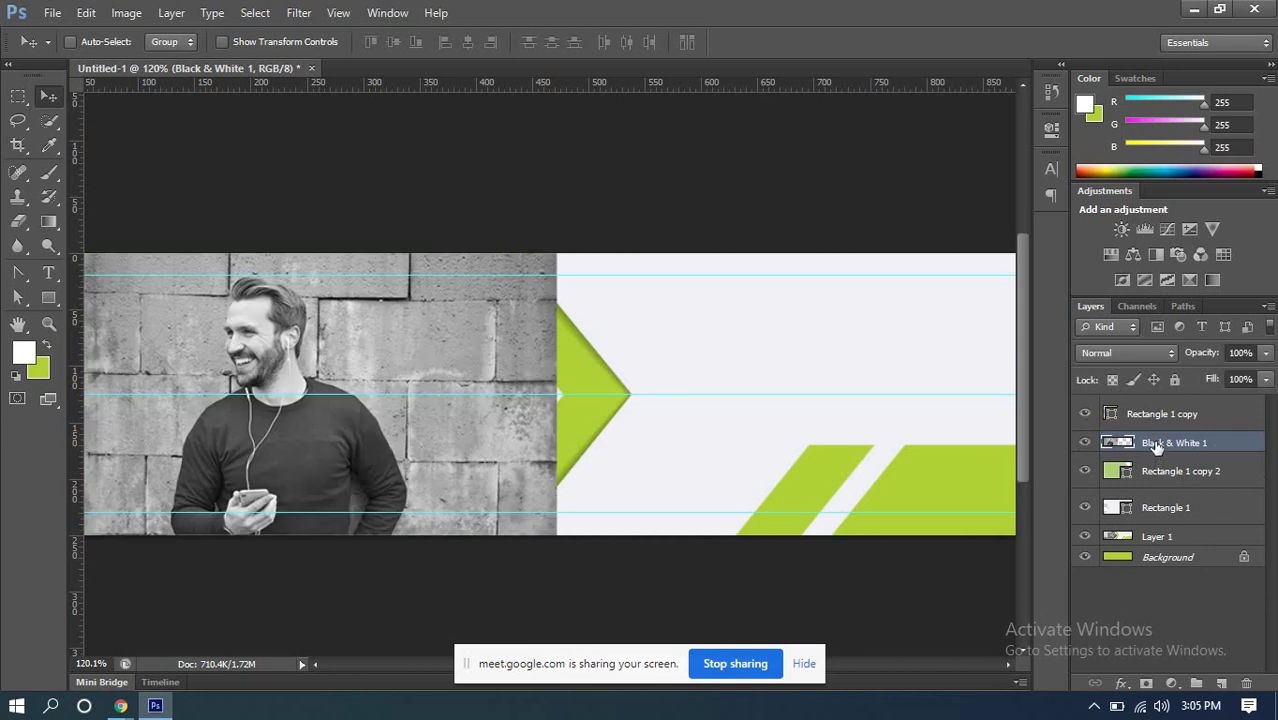
{"action": "right_click", "coordinate": [1155, 447]}
{"action": "left_click", "coordinate": [979, 274]}
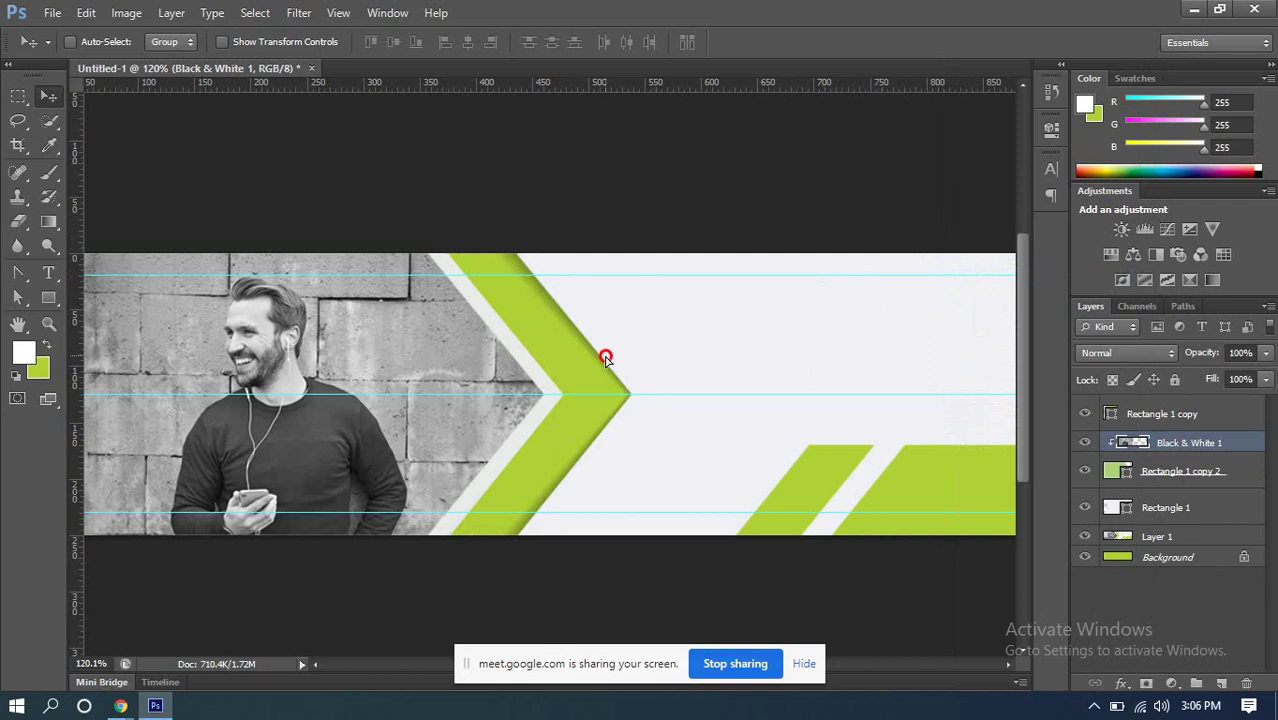
{"action": "scroll", "coordinate": [604, 345], "scroll_direction": "down", "scroll_amount": 3}
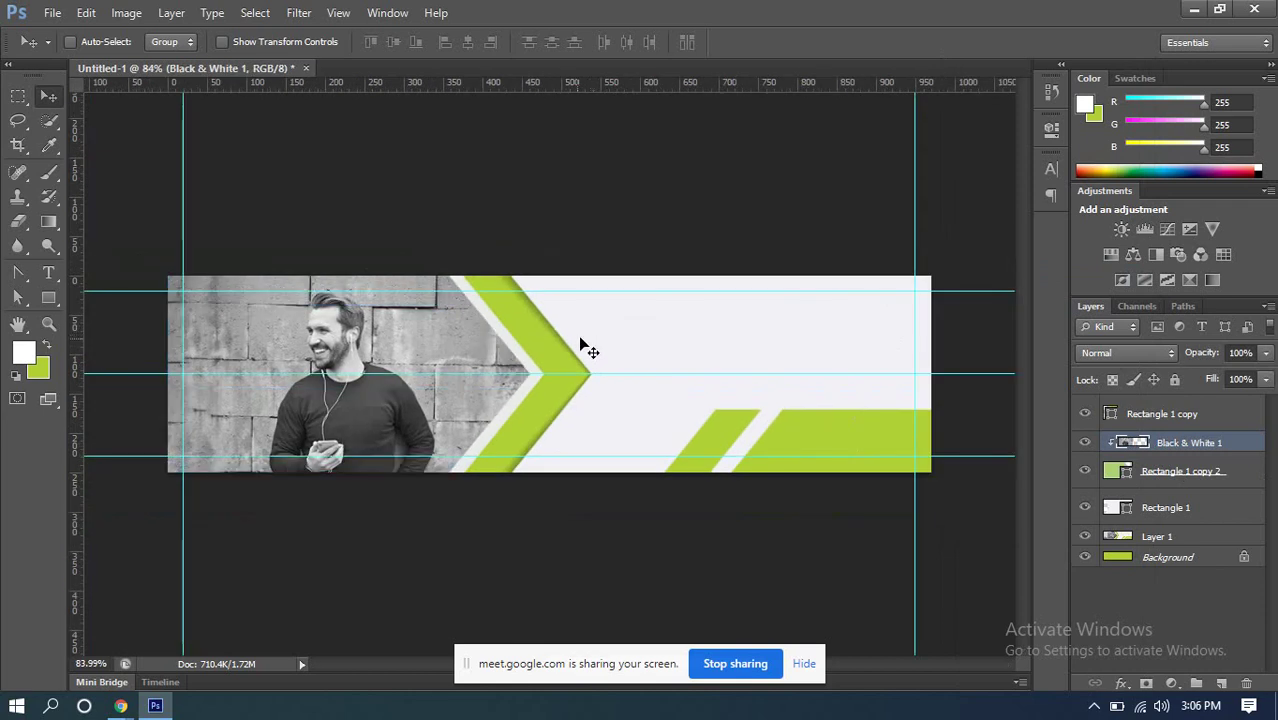
{"action": "scroll", "coordinate": [545, 375], "scroll_direction": "down", "scroll_amount": 1}
{"action": "scroll", "coordinate": [435, 365], "scroll_direction": "down", "scroll_amount": 1}
{"action": "scroll", "coordinate": [436, 352], "scroll_direction": "up", "scroll_amount": 3}
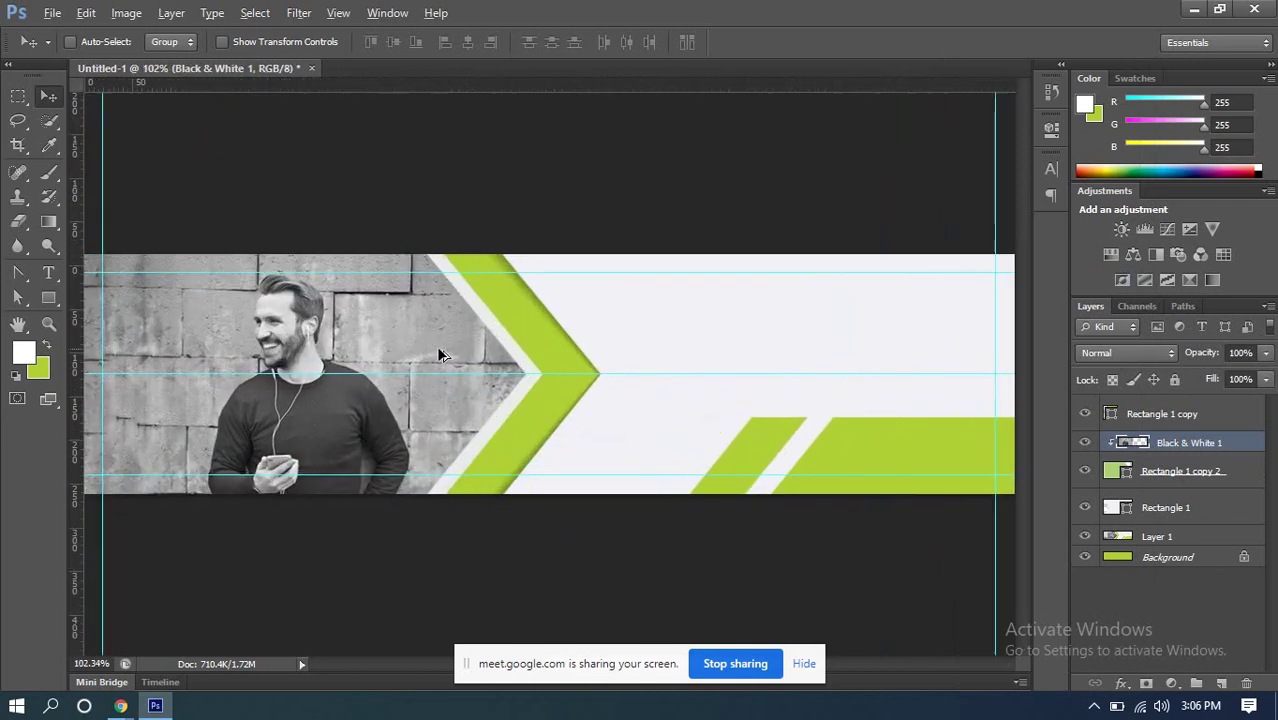
{"action": "scroll", "coordinate": [440, 352], "scroll_direction": "down", "scroll_amount": 1}
{"action": "scroll", "coordinate": [440, 352], "scroll_direction": "down", "scroll_amount": 1}
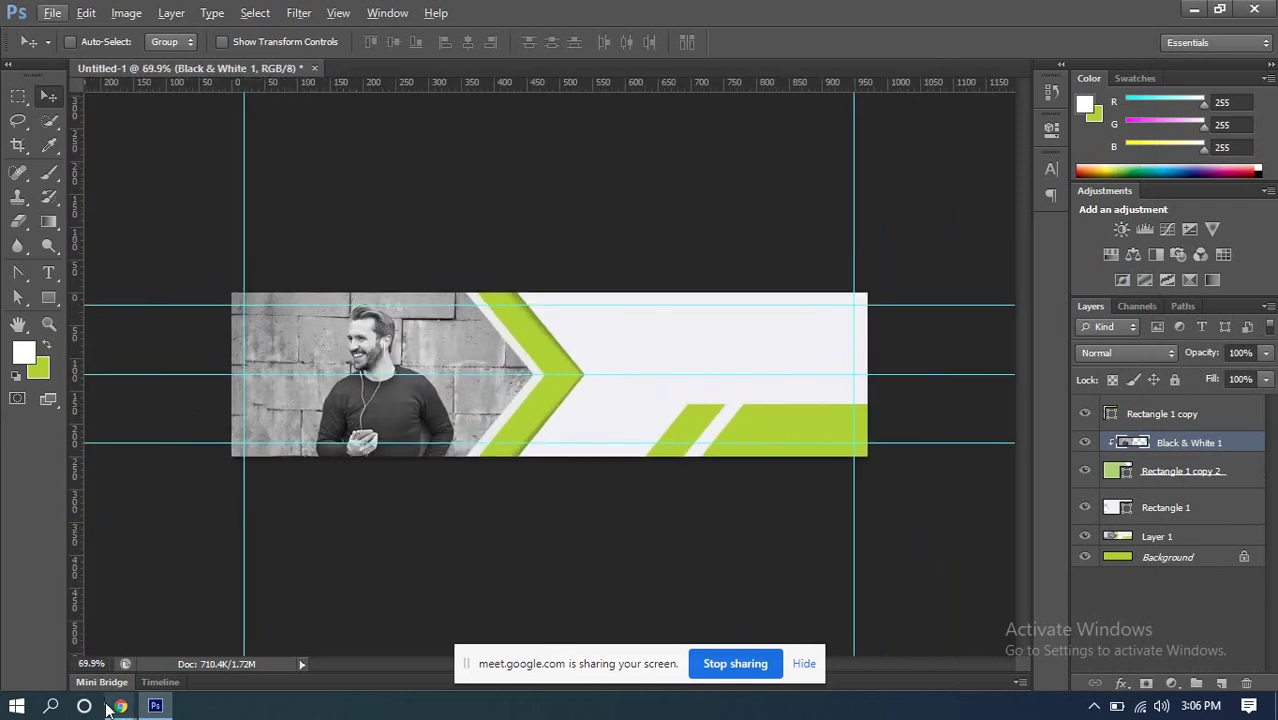
Step: Switch to the Google Meet call in Chrome, admit the waiting participant, and return to Photoshop
{"action": "mouse_move", "coordinate": [120, 706]}
{"action": "left_click", "coordinate": [131, 653]}
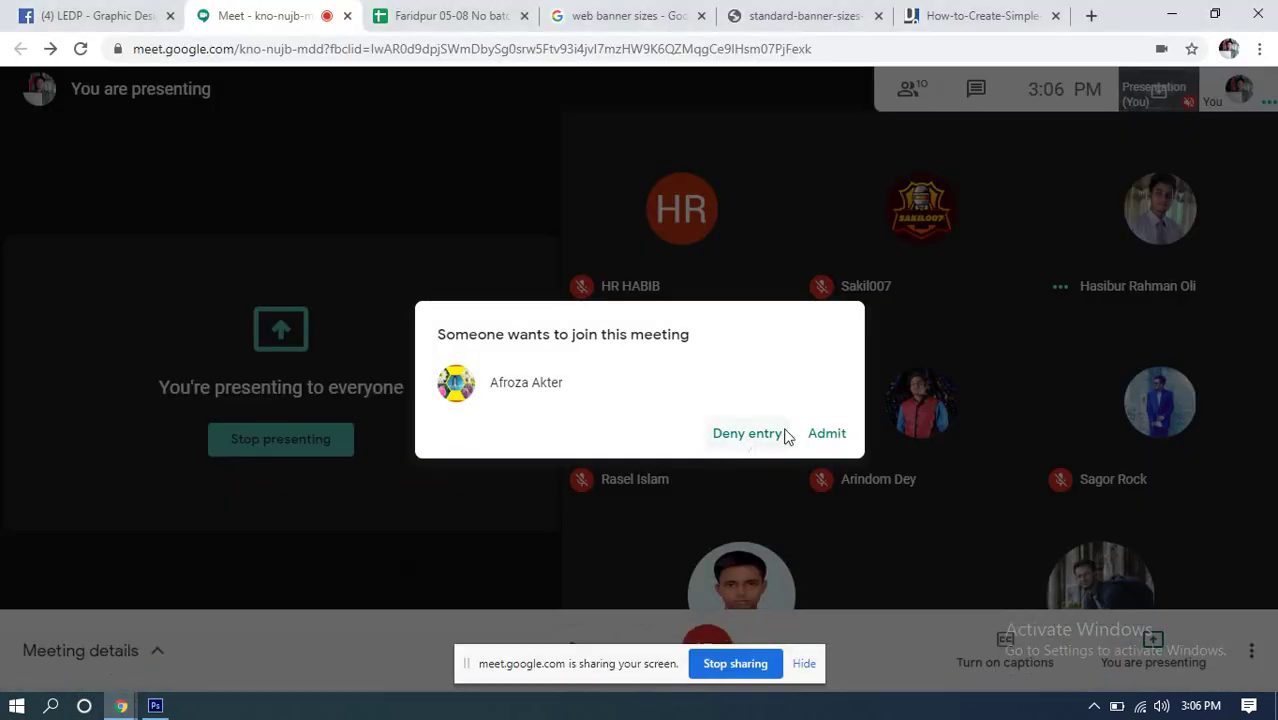
{"action": "left_click", "coordinate": [826, 434]}
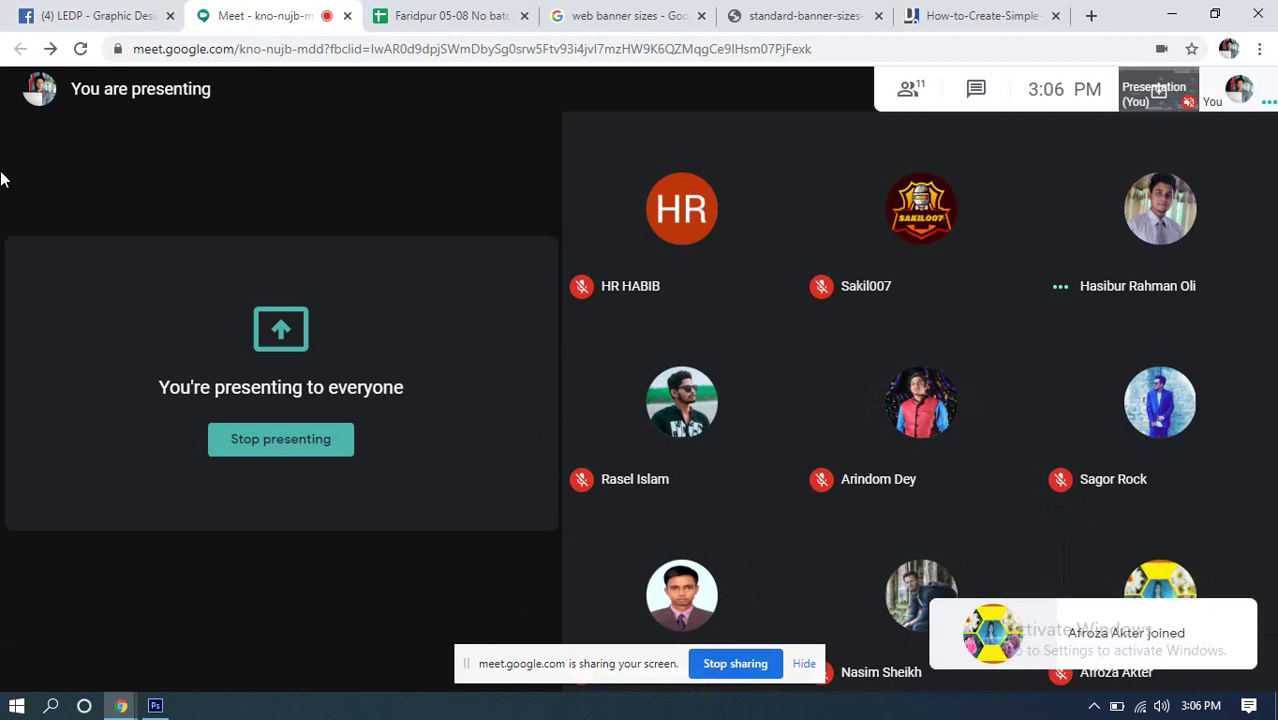
{"action": "mouse_move", "coordinate": [167, 710]}
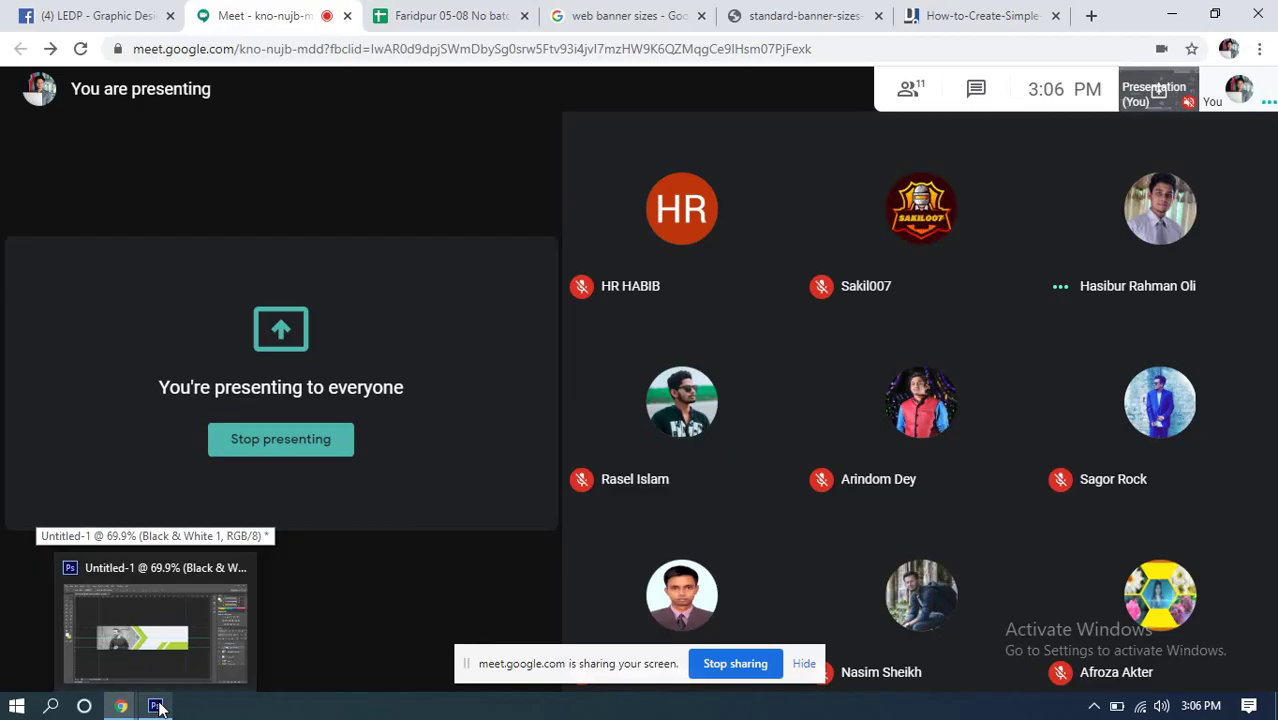
{"action": "left_click", "coordinate": [159, 707]}
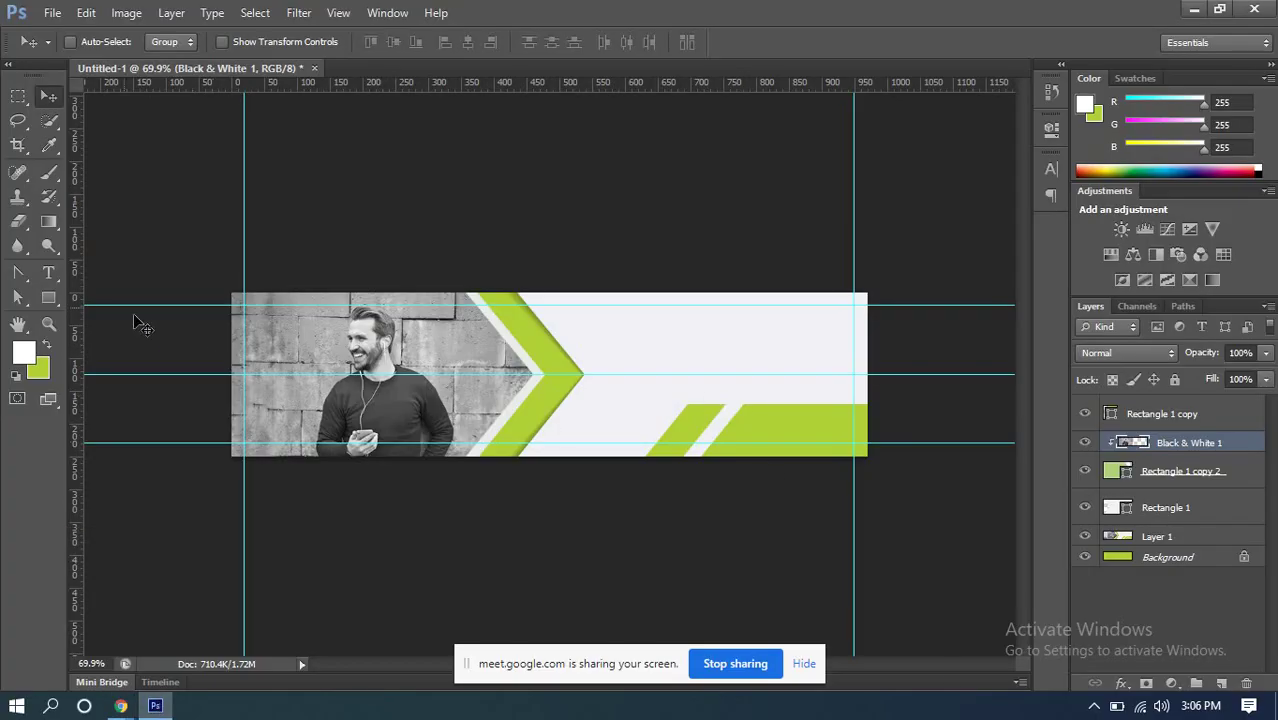
Step: Hide the reference image on Layer 1 and examine the arrow edge up close with the Move tool active
{"action": "left_click", "coordinate": [48, 324]}
{"action": "left_click_drag", "start_coordinate": [552, 377], "coordinate": [739, 420]}
{"action": "left_click_drag", "start_coordinate": [364, 346], "coordinate": [386, 375]}
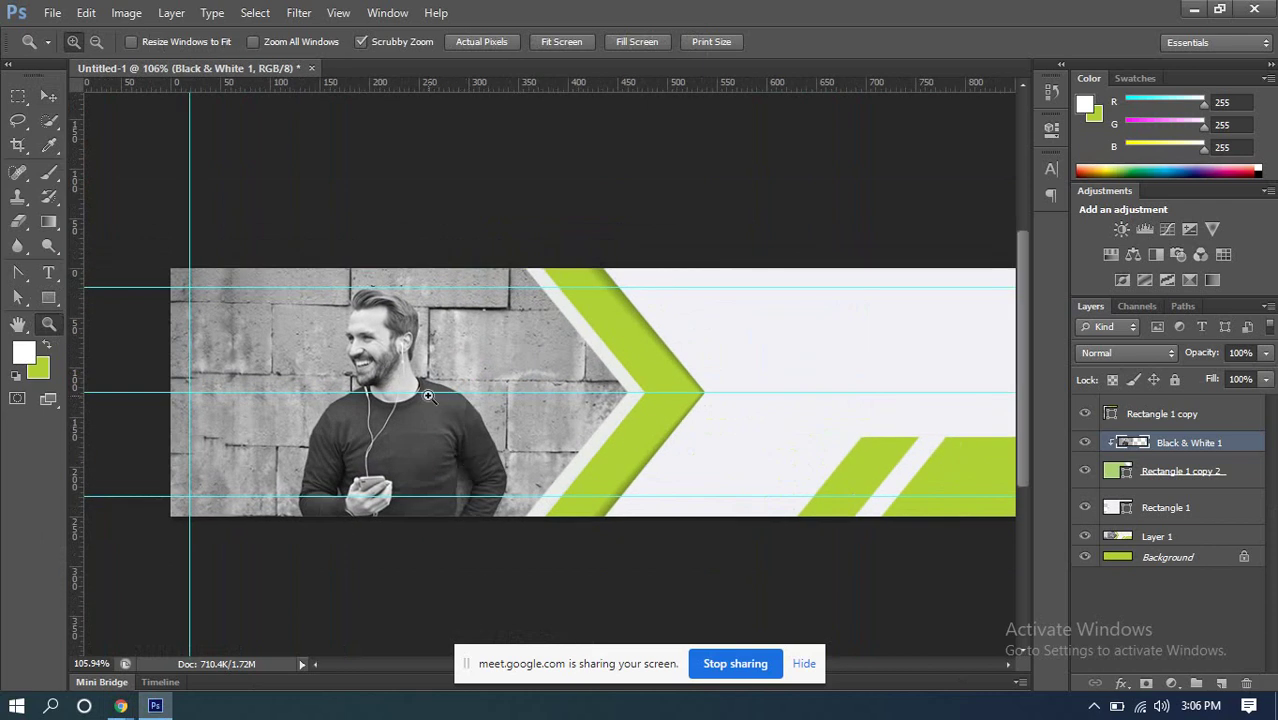
{"action": "left_click", "coordinate": [48, 96]}
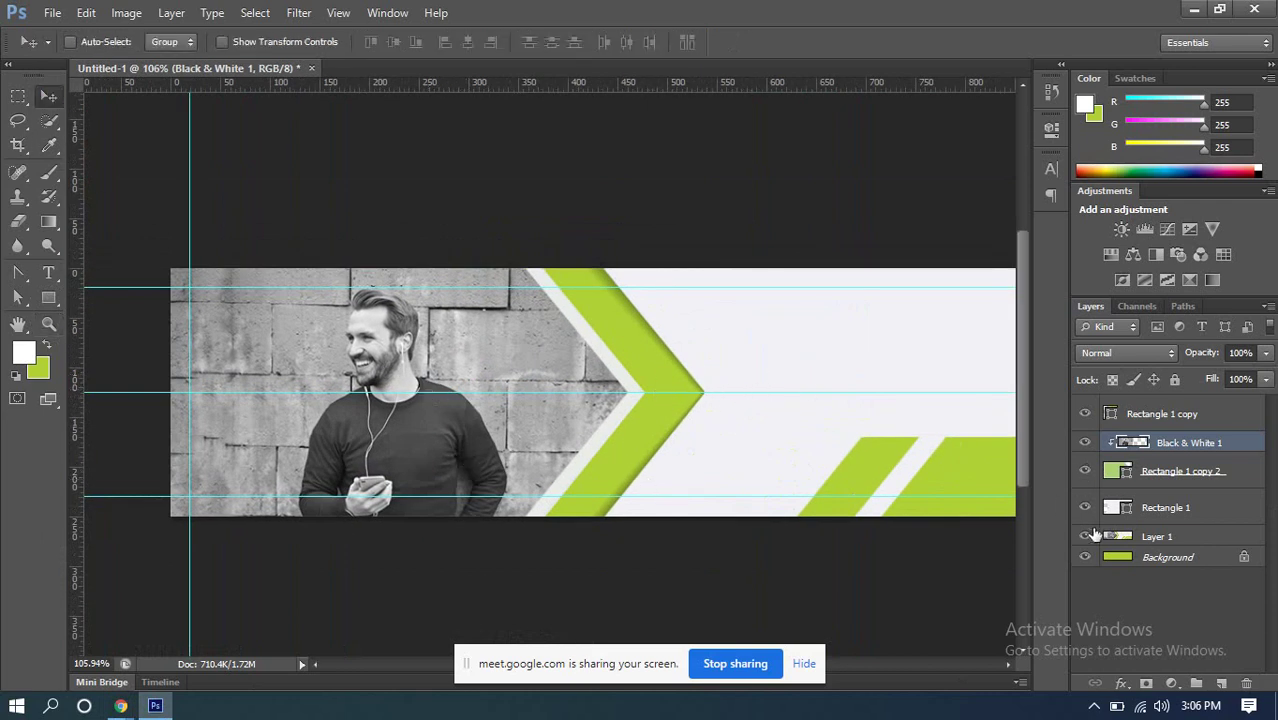
{"action": "left_click", "coordinate": [1085, 540]}
{"action": "scroll", "coordinate": [740, 370], "scroll_direction": "up", "scroll_amount": 3}
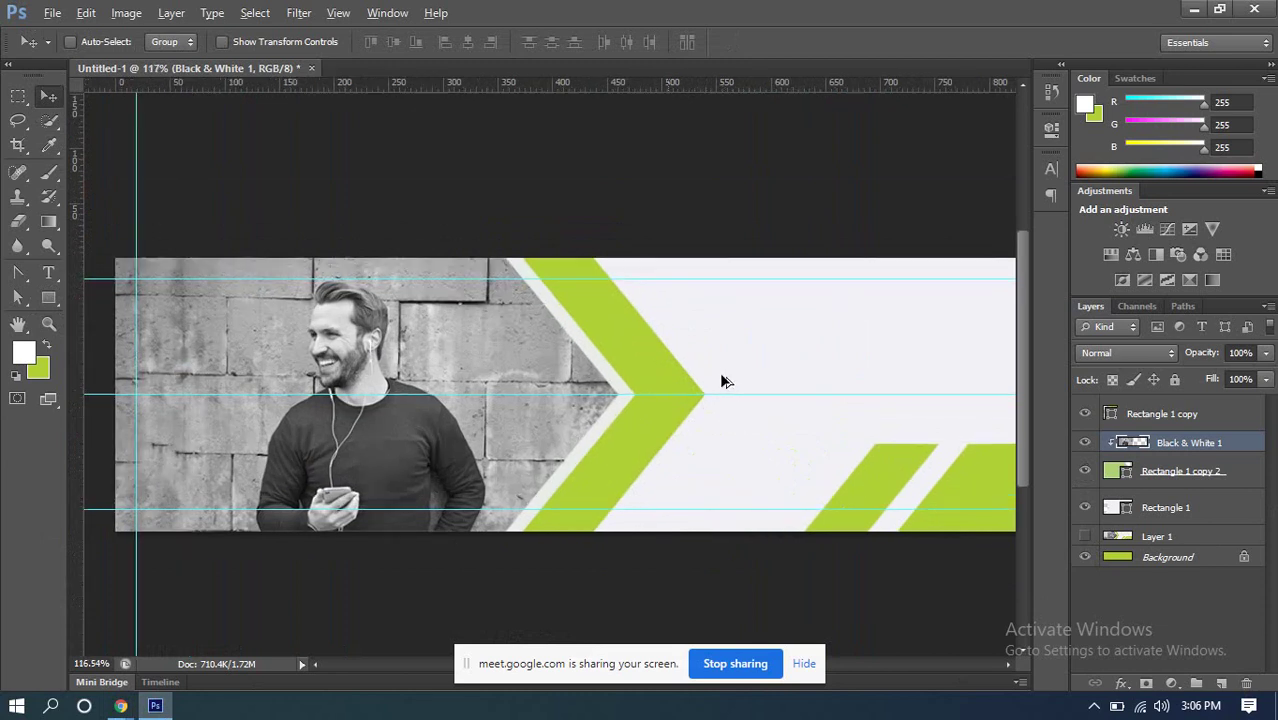
{"action": "scroll", "coordinate": [797, 406], "scroll_direction": "down", "scroll_amount": 1}
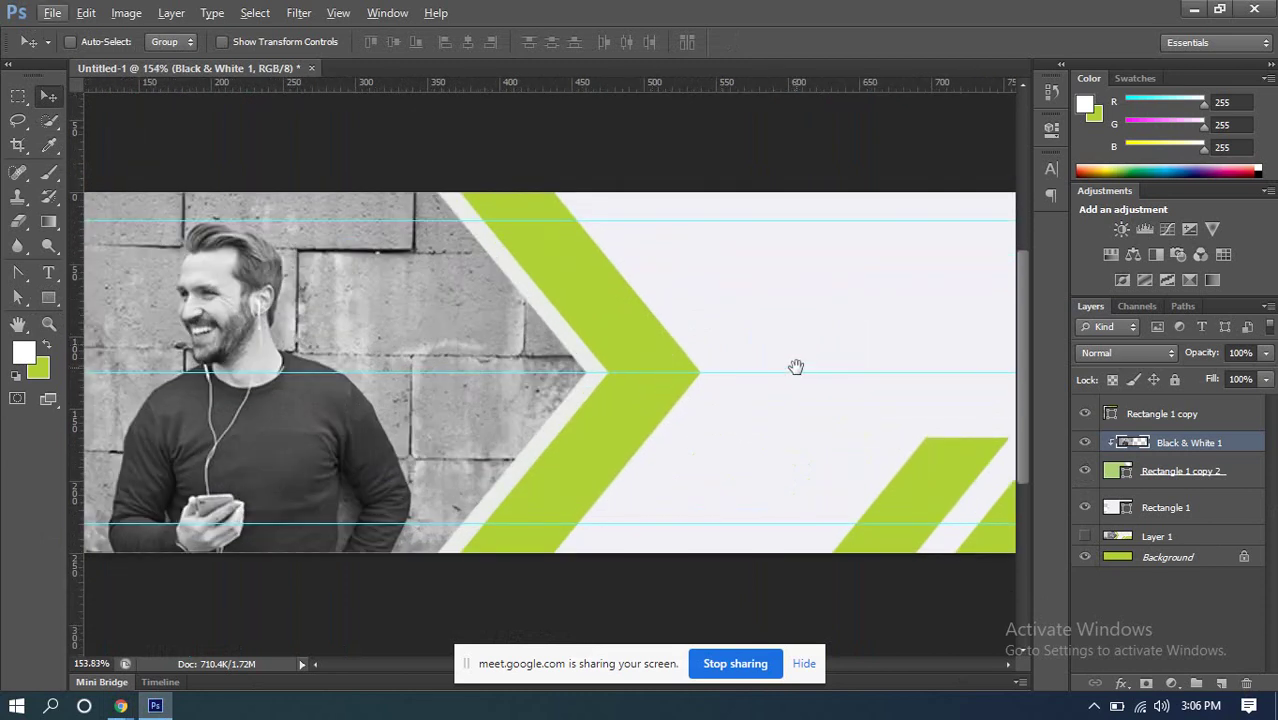
{"action": "left_click_drag", "start_coordinate": [705, 361], "coordinate": [630, 357]}
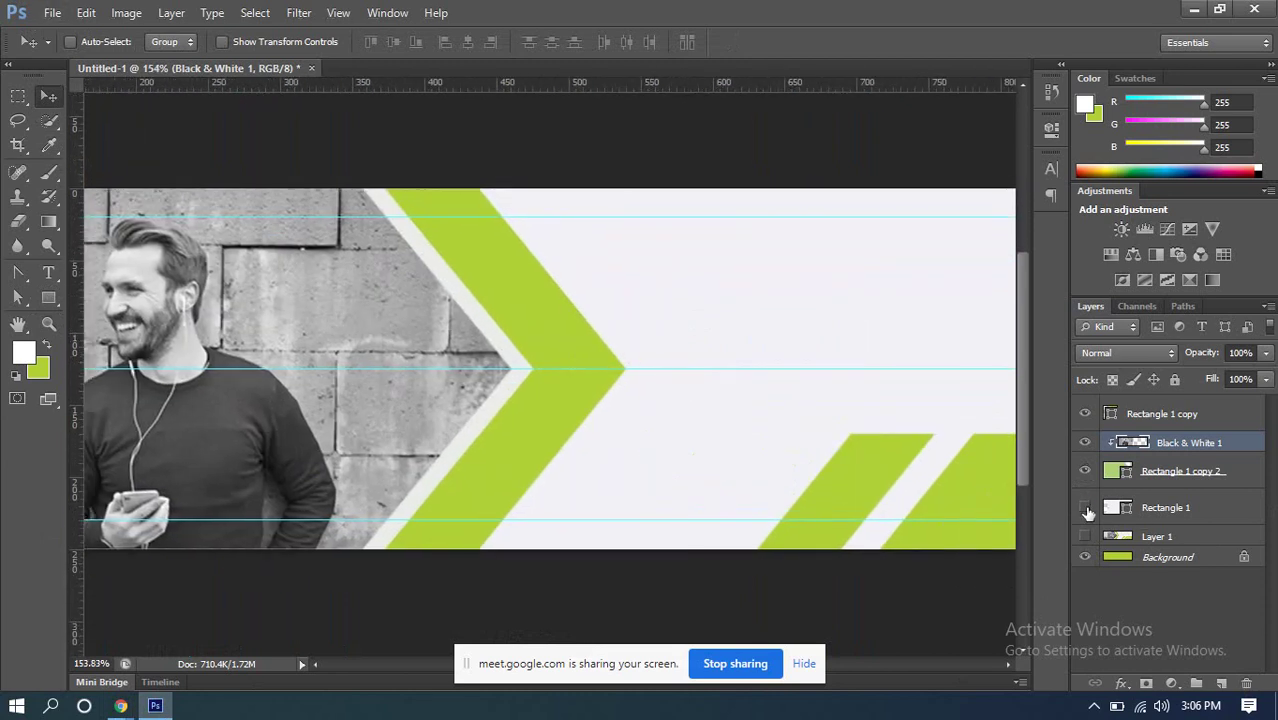
Step: Identify the Rectangle 1 arrow by toggling its visibility and duplicate its layer, leaving both copies visible
{"action": "left_click", "coordinate": [1085, 507]}
{"action": "left_click", "coordinate": [1085, 507]}
{"action": "left_click", "coordinate": [1168, 508]}
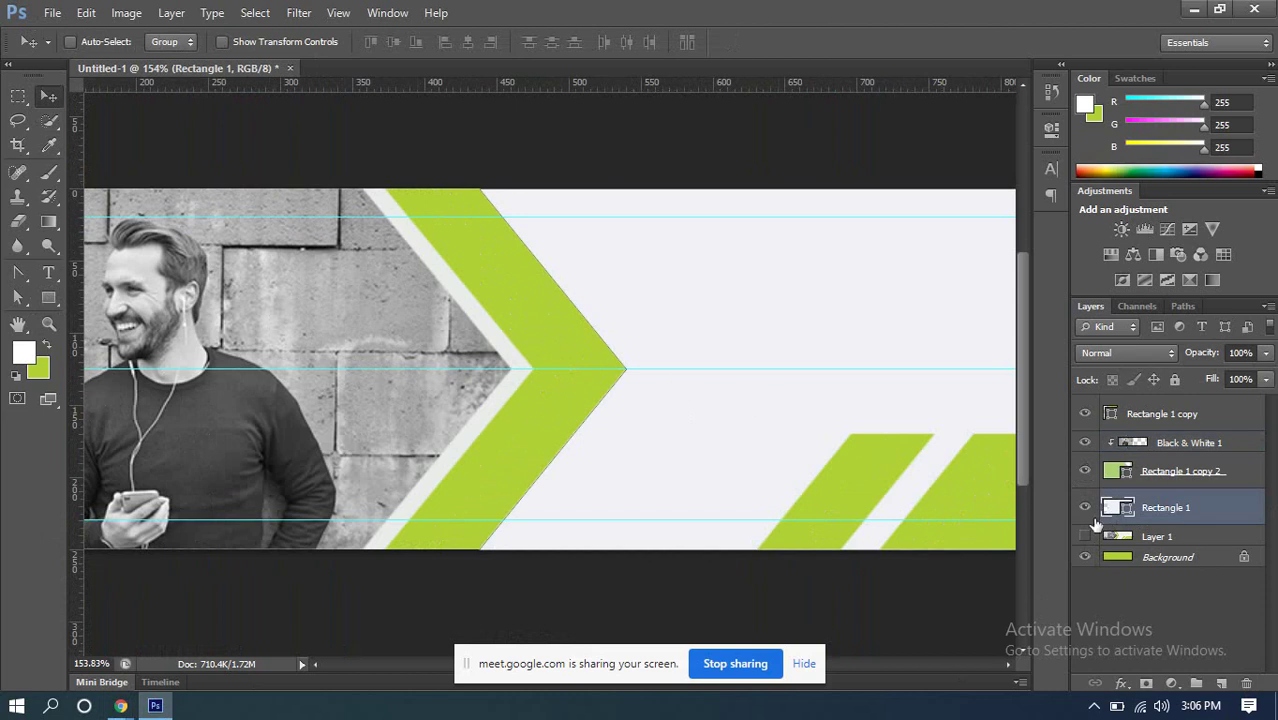
{"action": "left_click", "coordinate": [1084, 508]}
{"action": "left_click", "coordinate": [1084, 508]}
{"action": "key", "text": "ctrl+j"}
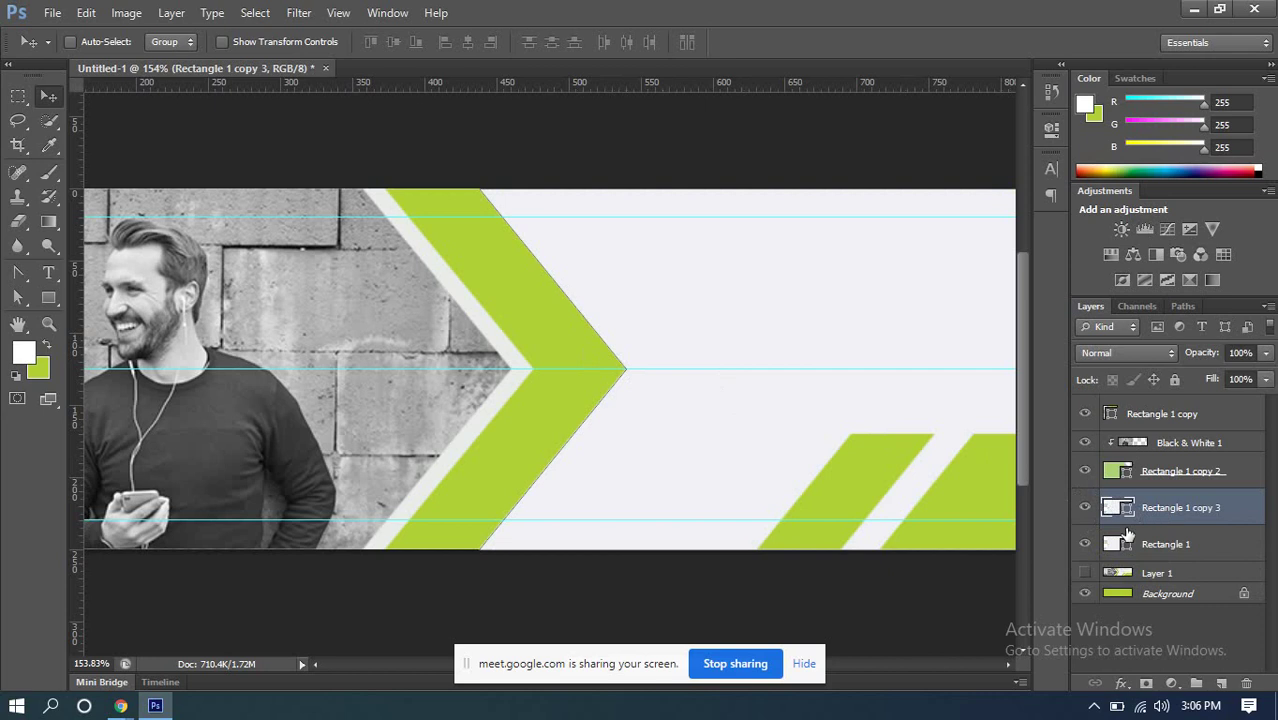
{"action": "left_click", "coordinate": [1084, 509]}
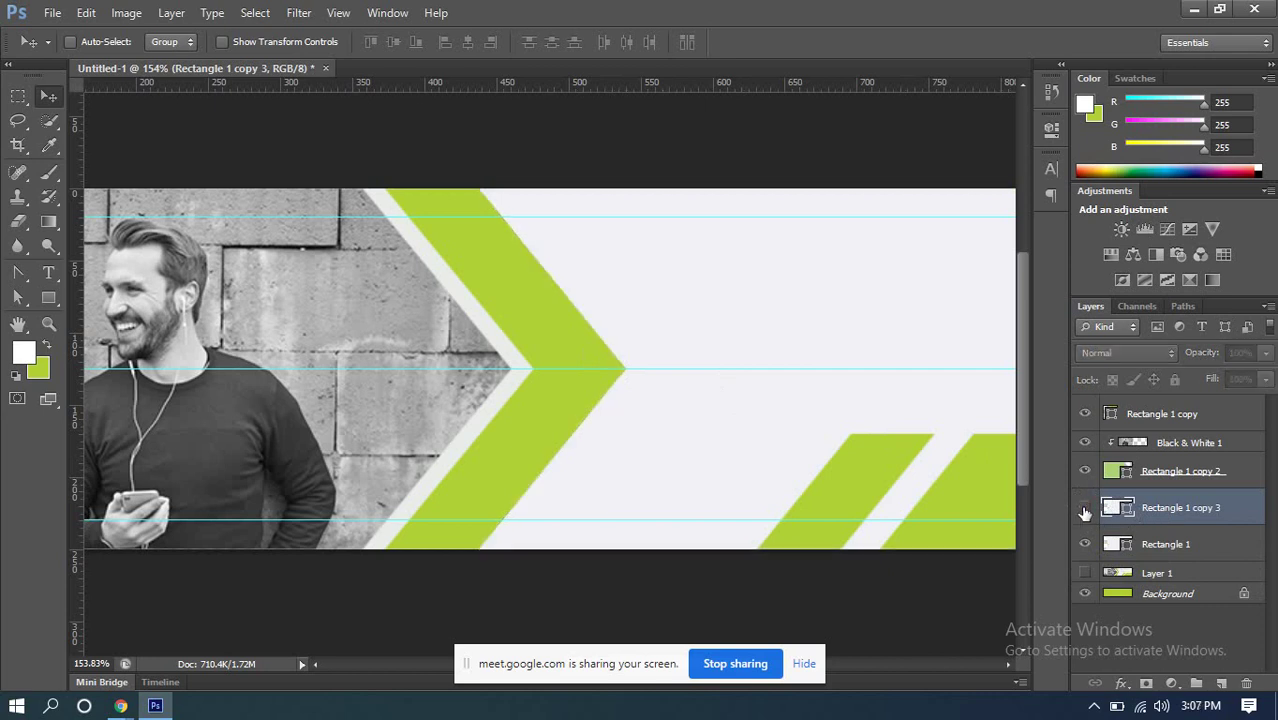
{"action": "left_click", "coordinate": [1084, 509]}
Step: Select the Rectangle 1 layer and change its fill colour to black (000000)
{"action": "left_click", "coordinate": [1163, 546]}
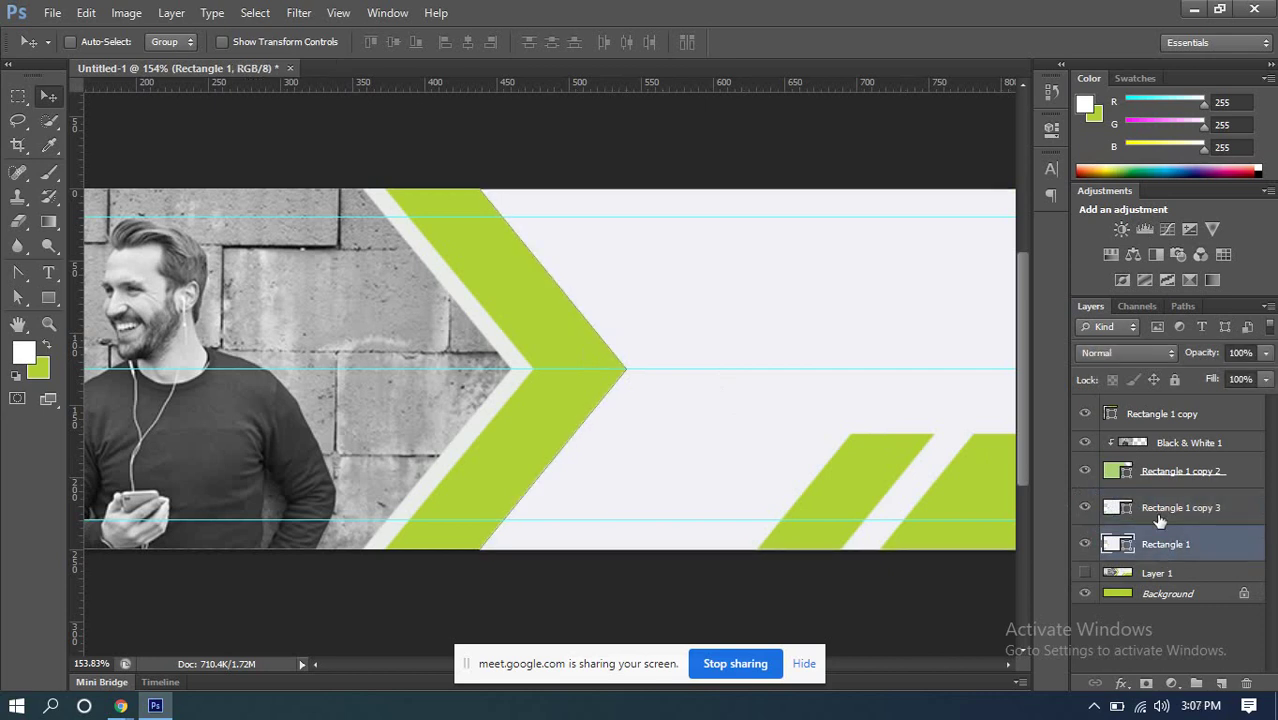
{"action": "left_click", "coordinate": [1158, 518]}
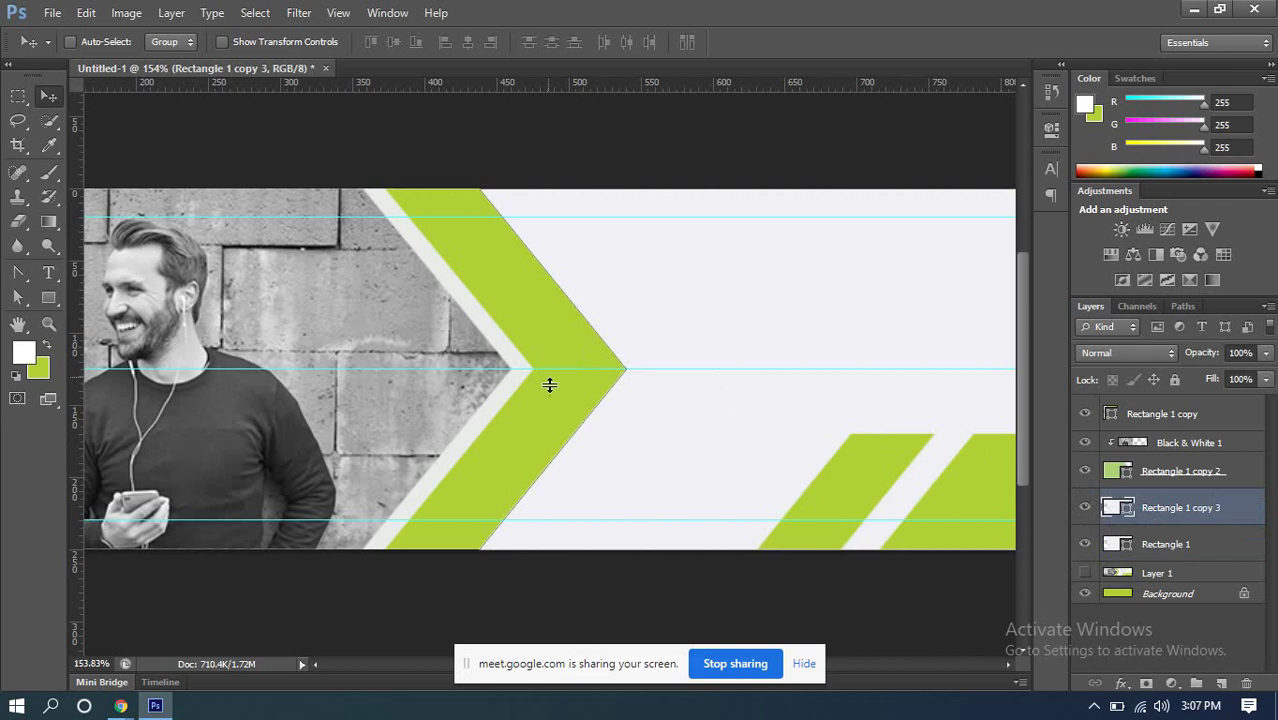
{"action": "left_click", "coordinate": [1177, 546]}
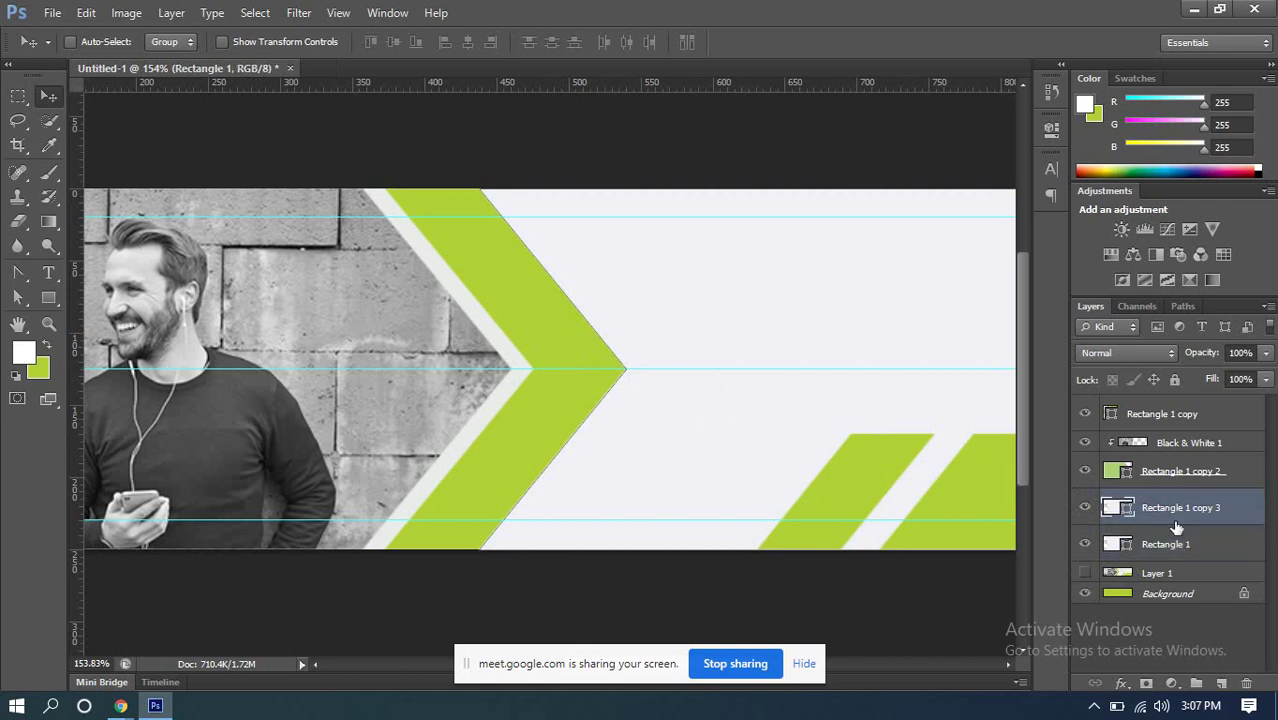
{"action": "left_click", "coordinate": [1176, 512]}
{"action": "left_click", "coordinate": [1177, 544]}
{"action": "left_click", "coordinate": [1176, 516]}
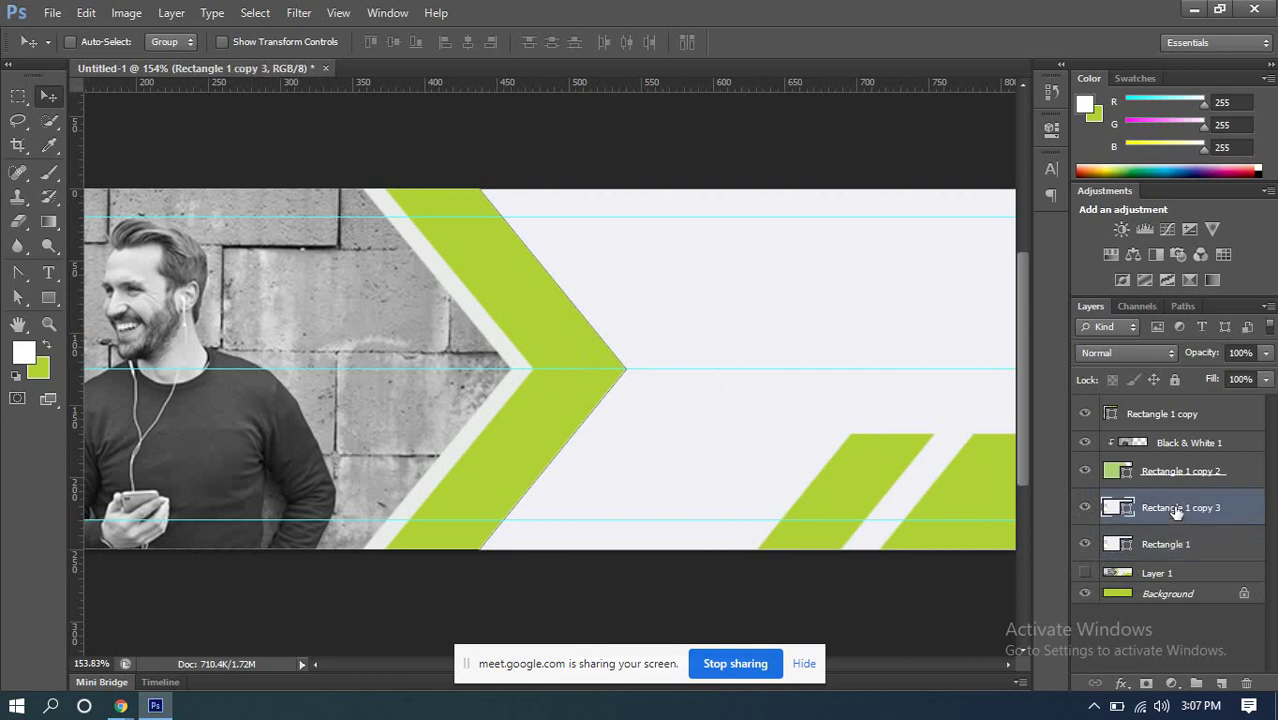
{"action": "left_click", "coordinate": [1173, 546]}
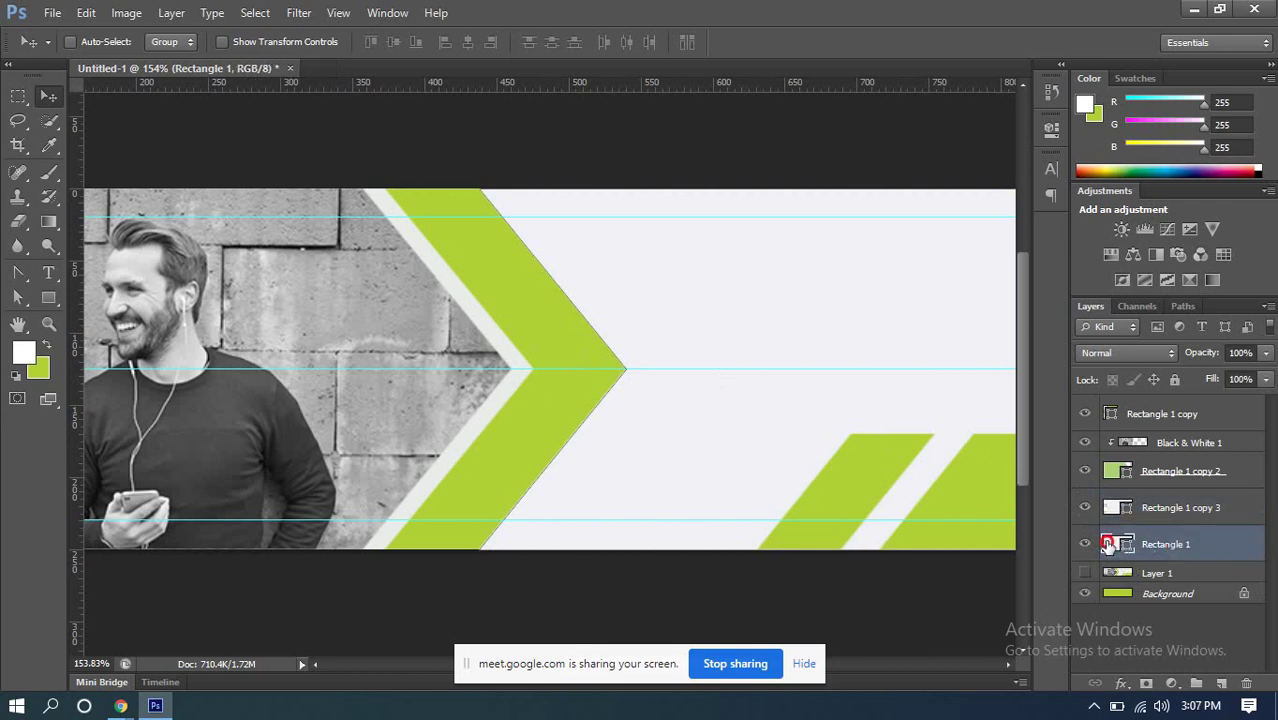
{"action": "double_click", "coordinate": [1112, 544]}
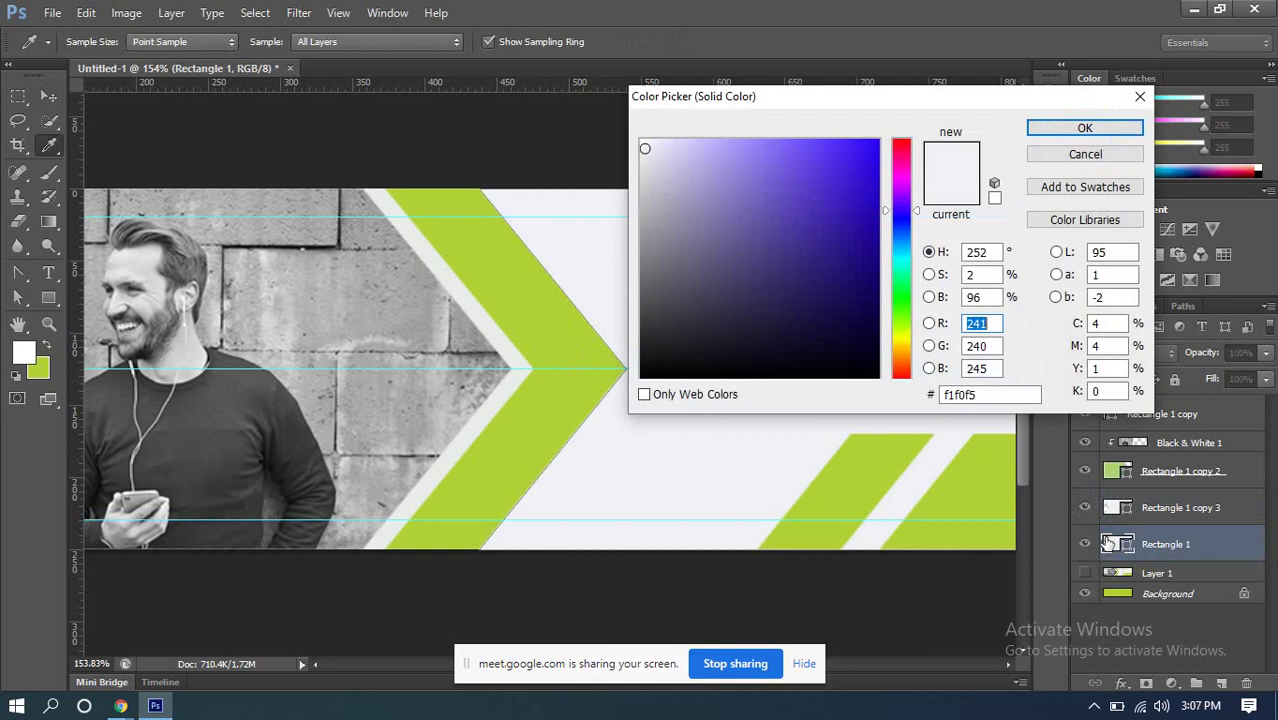
{"action": "left_click_drag", "start_coordinate": [667, 352], "coordinate": [639, 379]}
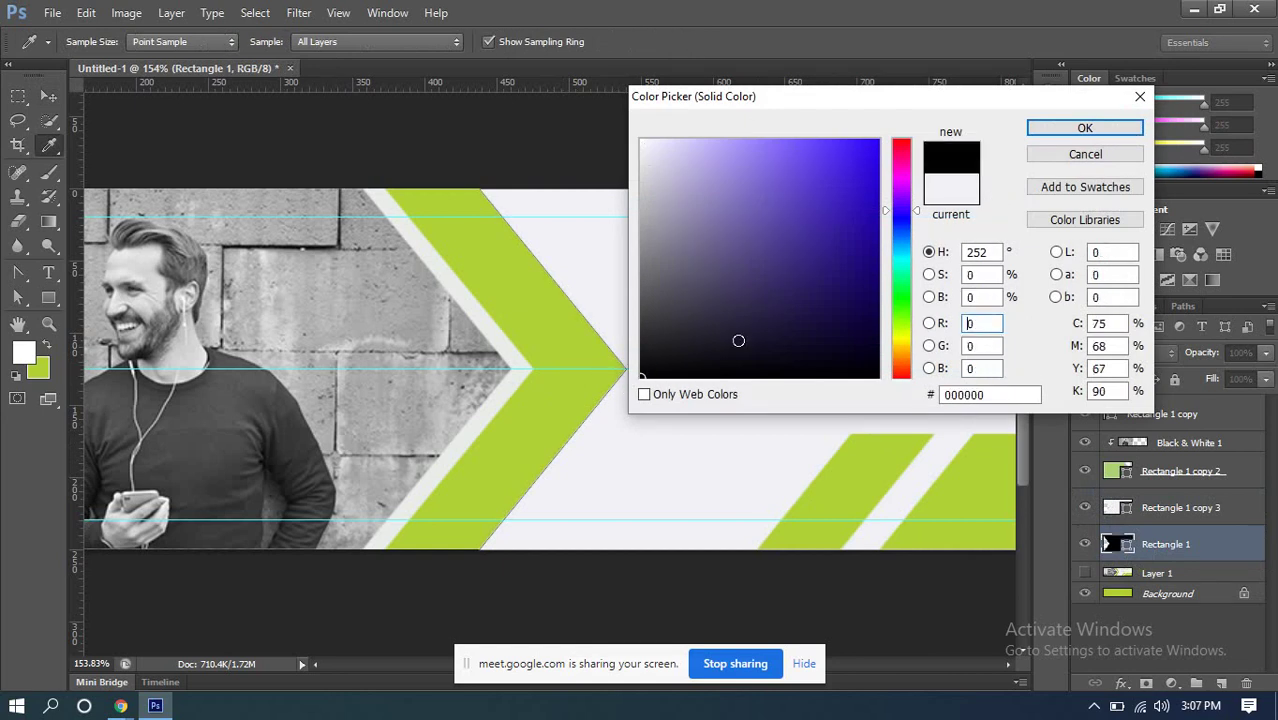
{"action": "left_click", "coordinate": [1066, 127]}
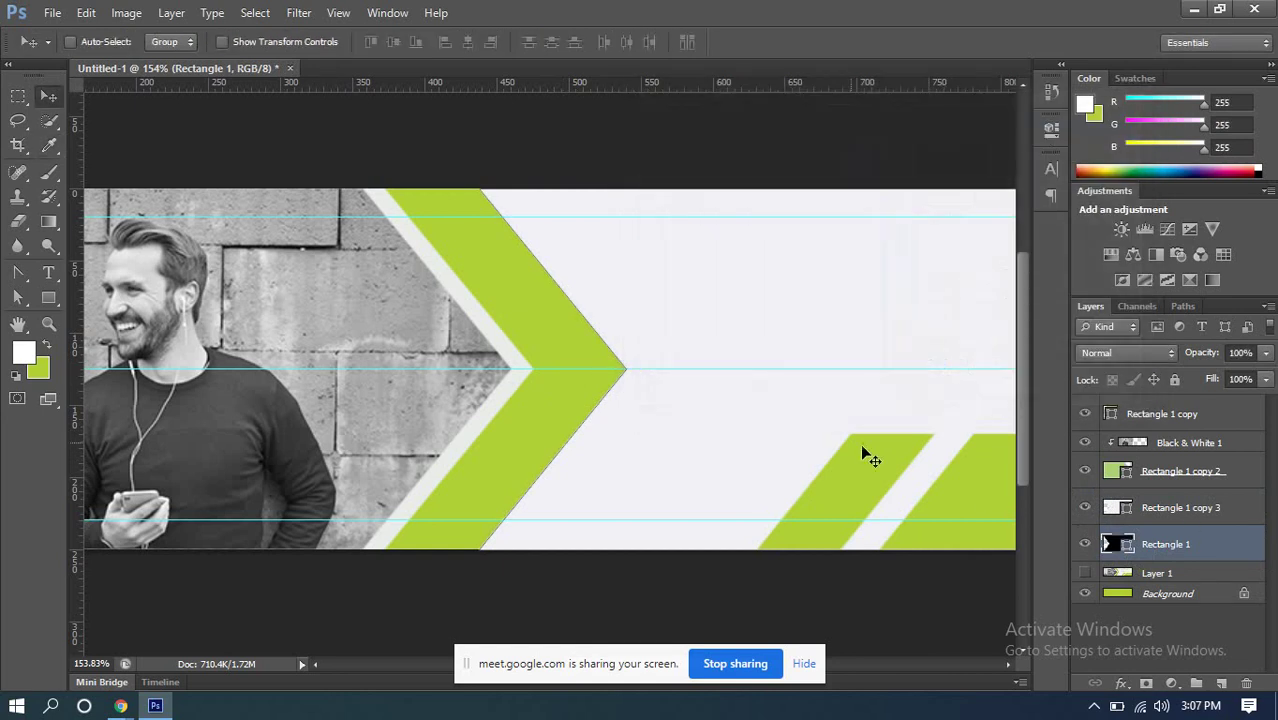
Step: Shift the black Rectangle 1 shape slightly left over the green arrow and scale it up to about 114% in width and height
{"action": "left_click_drag", "start_coordinate": [688, 399], "coordinate": [673, 400]}
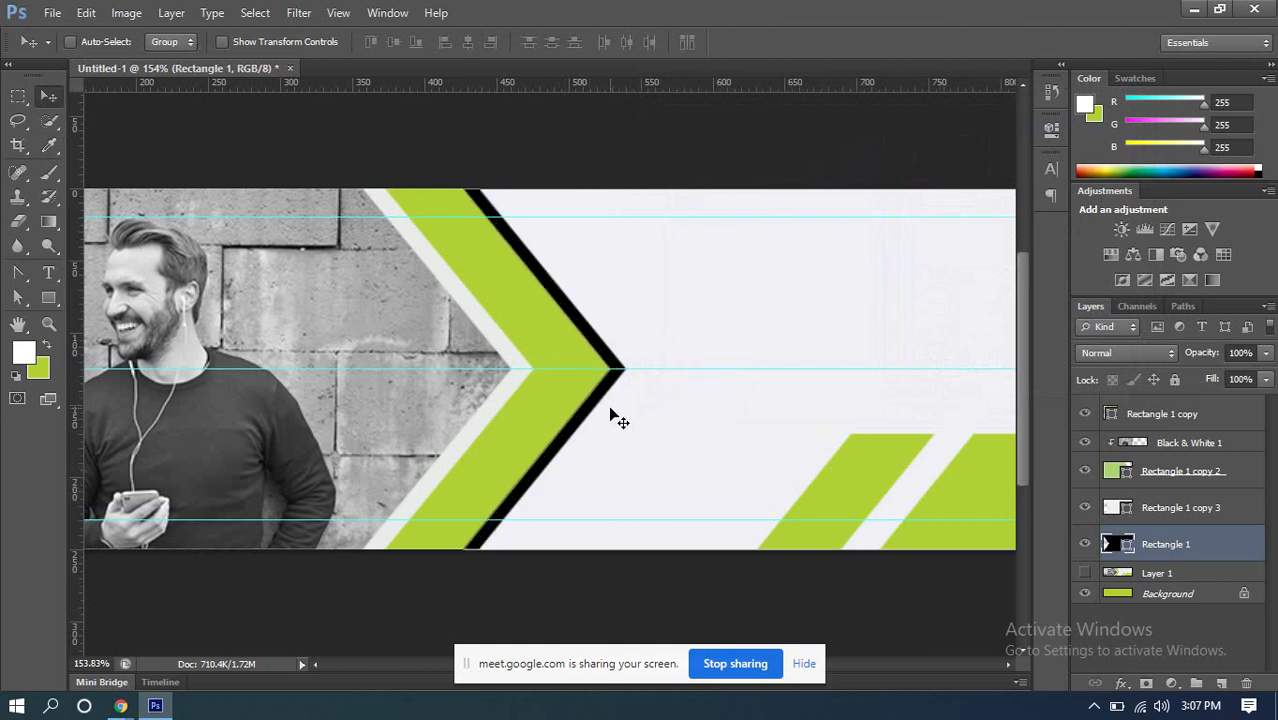
{"action": "scroll", "coordinate": [609, 405], "scroll_direction": "down", "scroll_amount": 3}
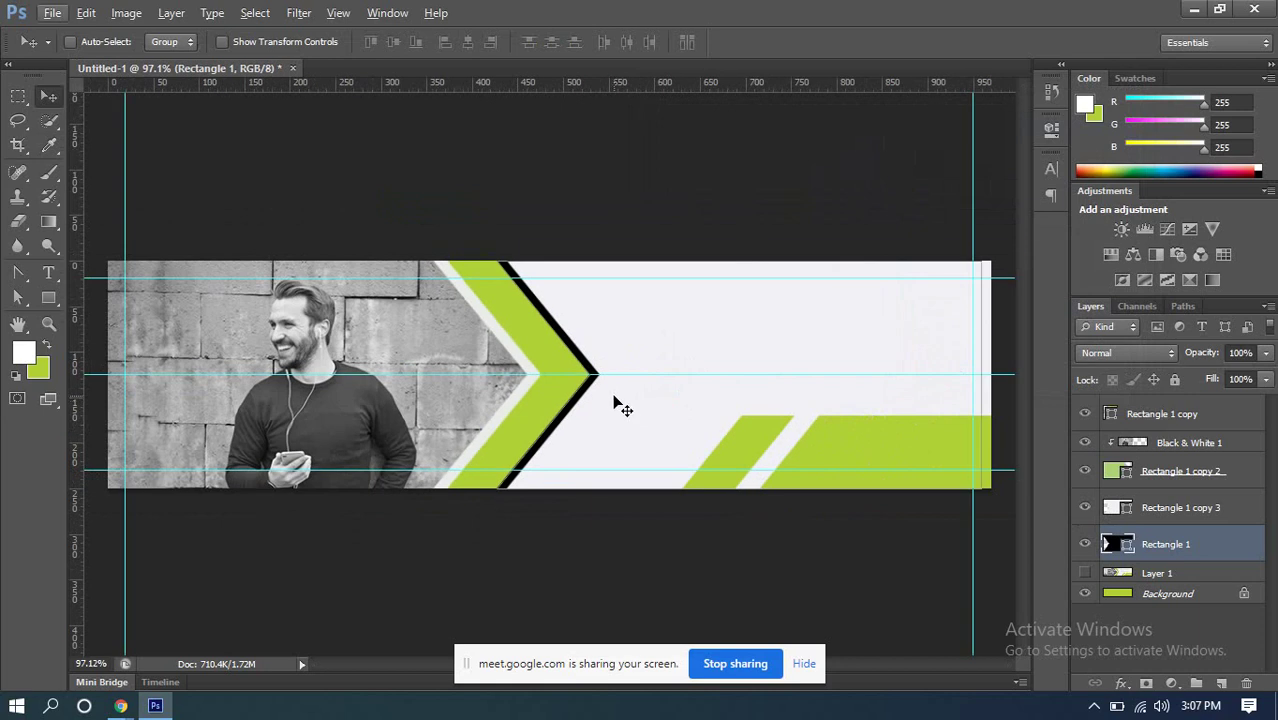
{"action": "key", "text": "ctrl+t"}
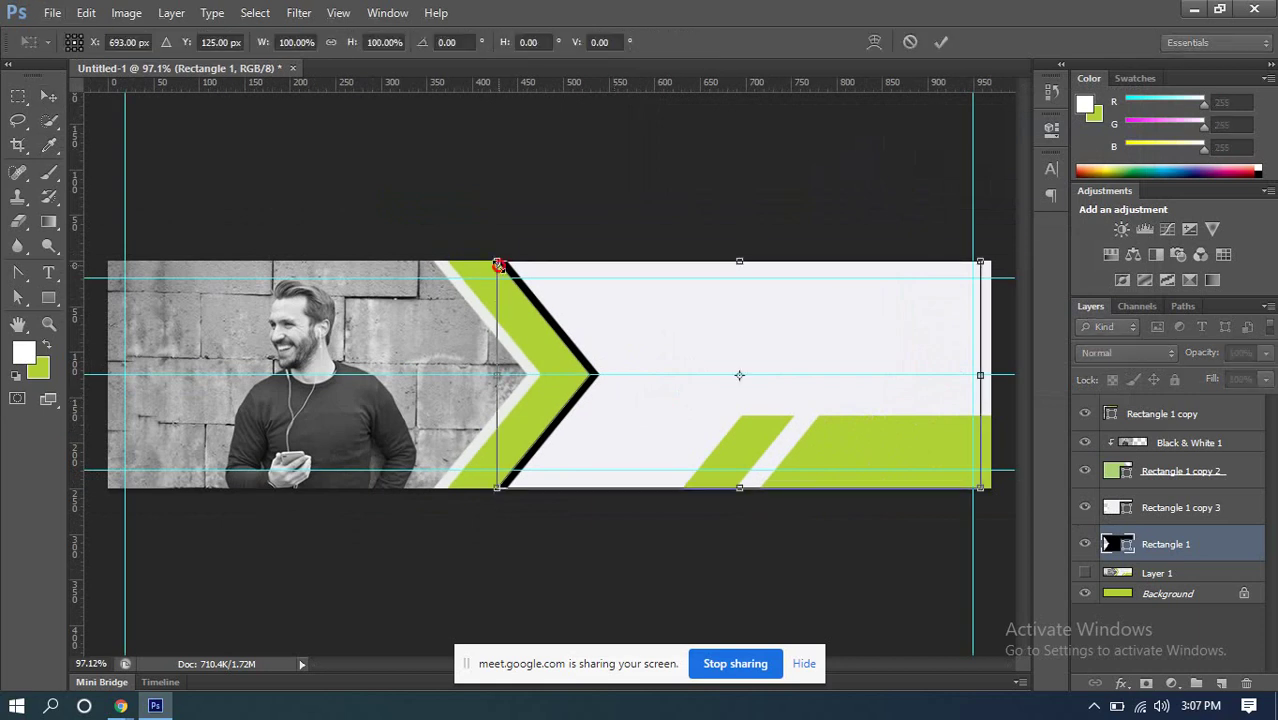
{"action": "left_click_drag", "start_coordinate": [498, 265], "coordinate": [476, 230]}
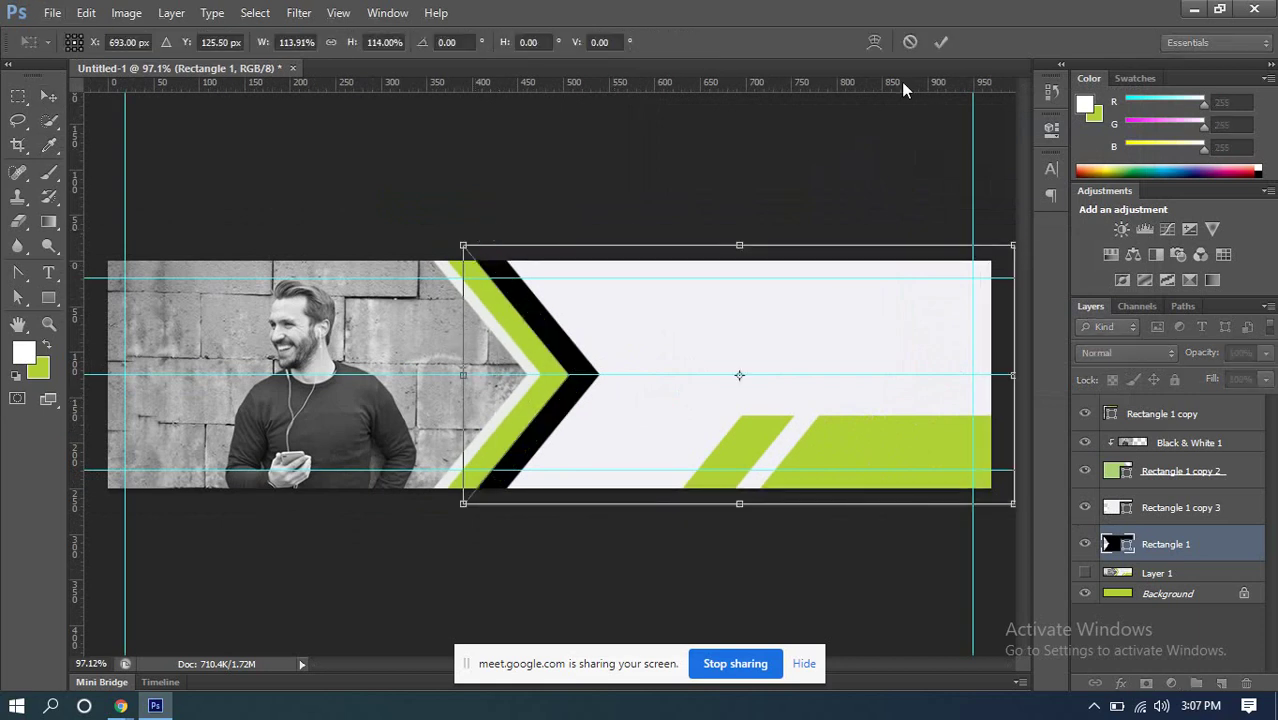
{"action": "left_click", "coordinate": [941, 42]}
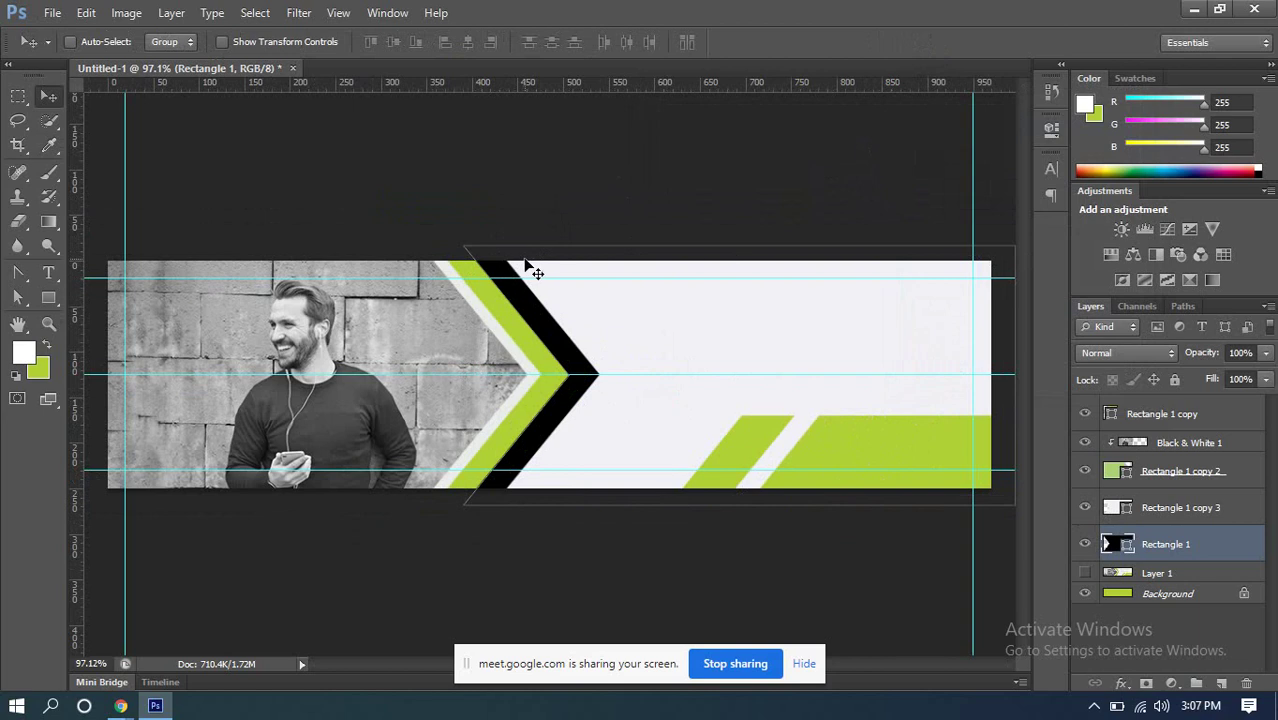
Step: Reposition the enlarged black shape horizontally to leave only a narrow black band along the green arrow's outer edge
{"action": "scroll", "coordinate": [530, 268], "scroll_direction": "up", "scroll_amount": 3}
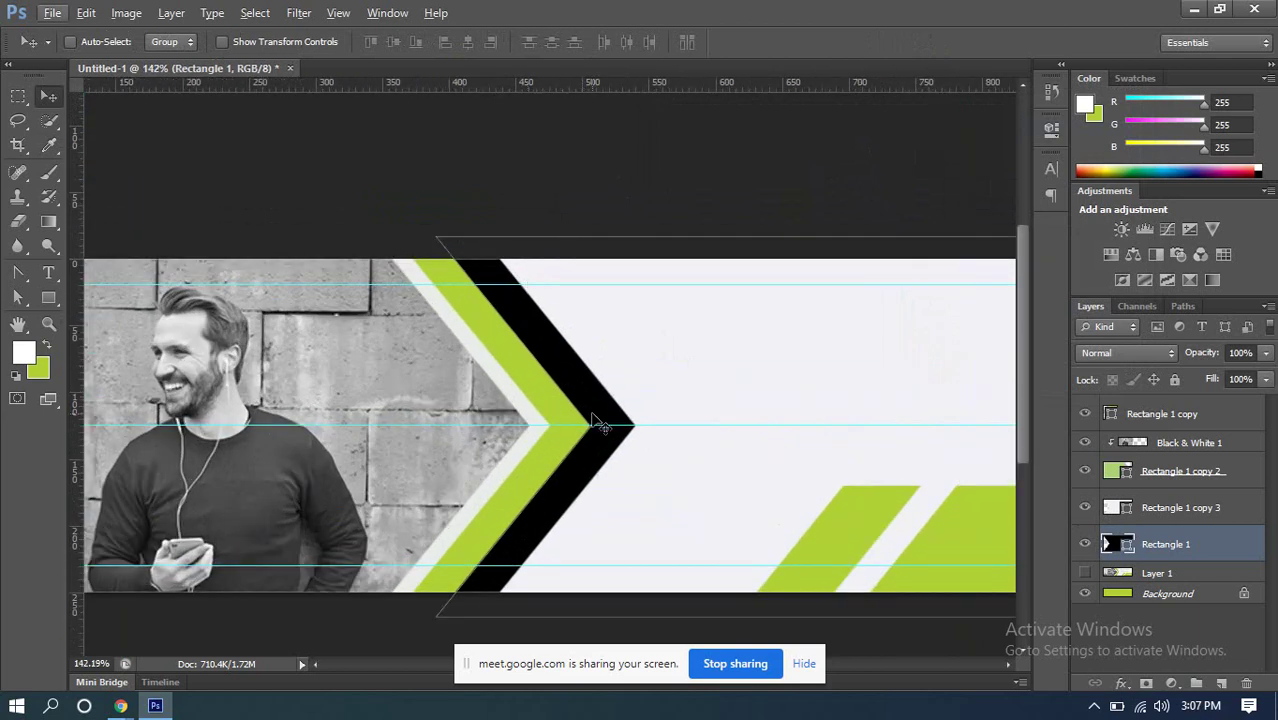
{"action": "left_click_drag", "start_coordinate": [597, 422], "coordinate": [618, 414]}
{"action": "key", "text": "Left"}
{"action": "key", "text": "Left"}
{"action": "key", "text": "Left"}
{"action": "key", "text": "Left"}
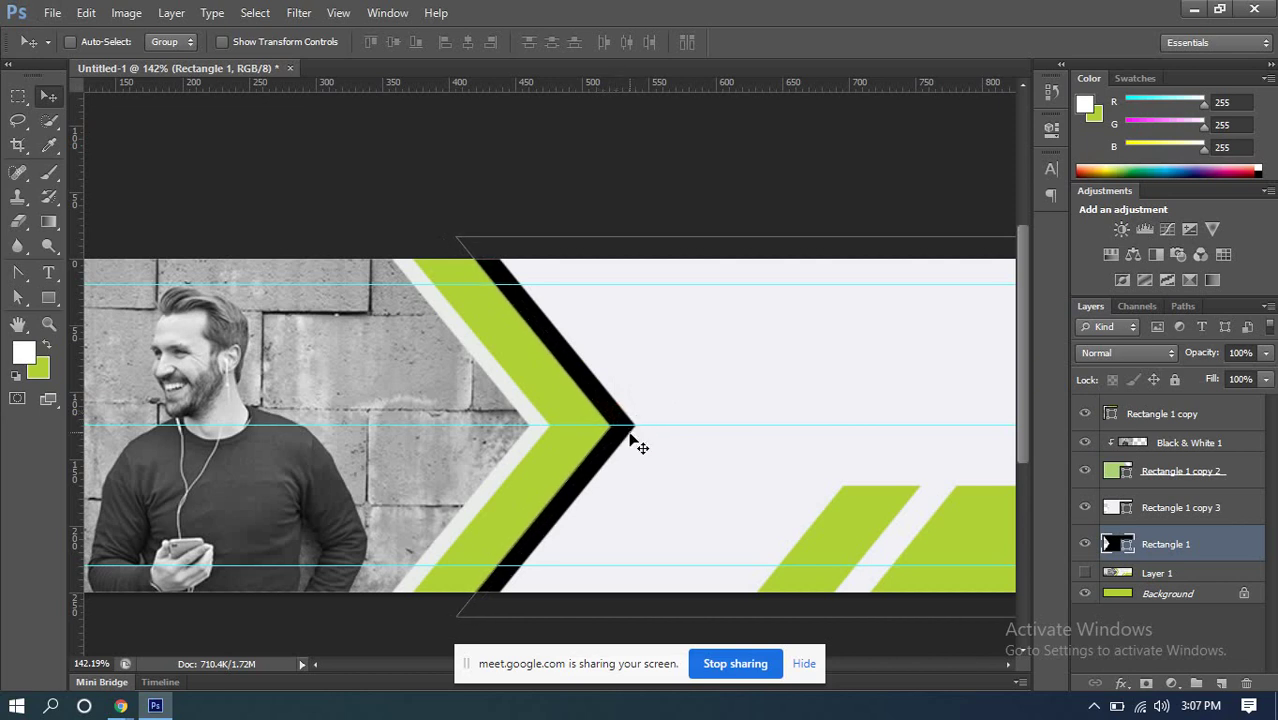
{"action": "scroll", "coordinate": [636, 432], "scroll_direction": "down", "scroll_amount": 3}
{"action": "scroll", "coordinate": [636, 400], "scroll_direction": "up", "scroll_amount": 3}
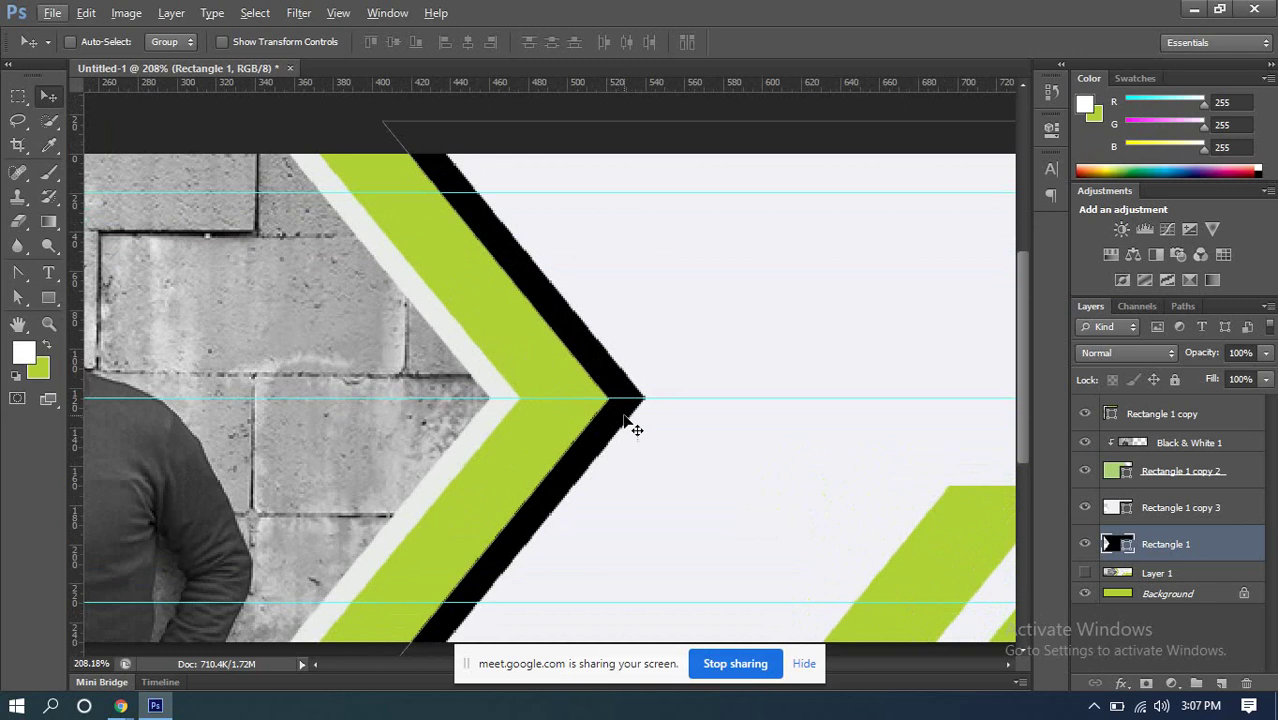
{"action": "key", "text": "Right"}
{"action": "key", "text": "Right"}
{"action": "key", "text": "Escape"}
{"action": "key", "text": "Right"}
{"action": "key", "text": "Right"}
{"action": "key", "text": "Right"}
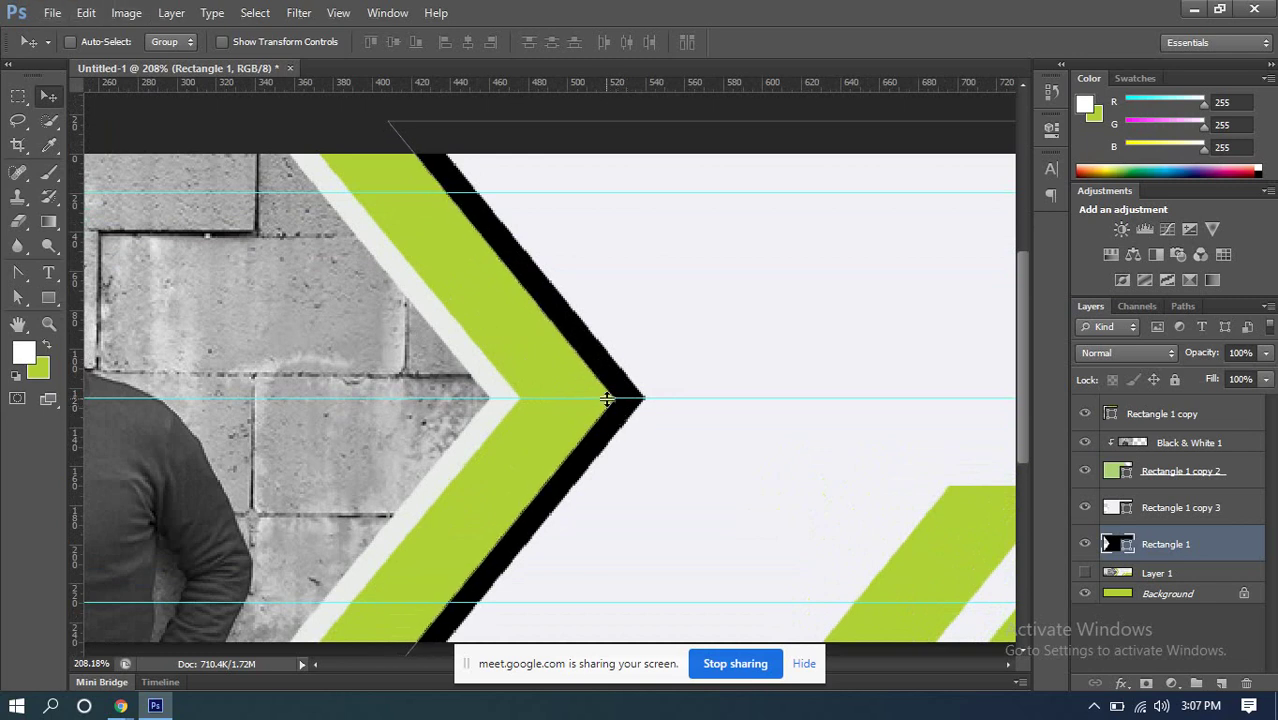
Step: Examine the arrow-edge shadow in the Layer 1 reference with both arrow copies hidden, then restore Rectangle 1 copy 3 and hide the reference
{"action": "scroll", "coordinate": [607, 399], "scroll_direction": "down", "scroll_amount": 3}
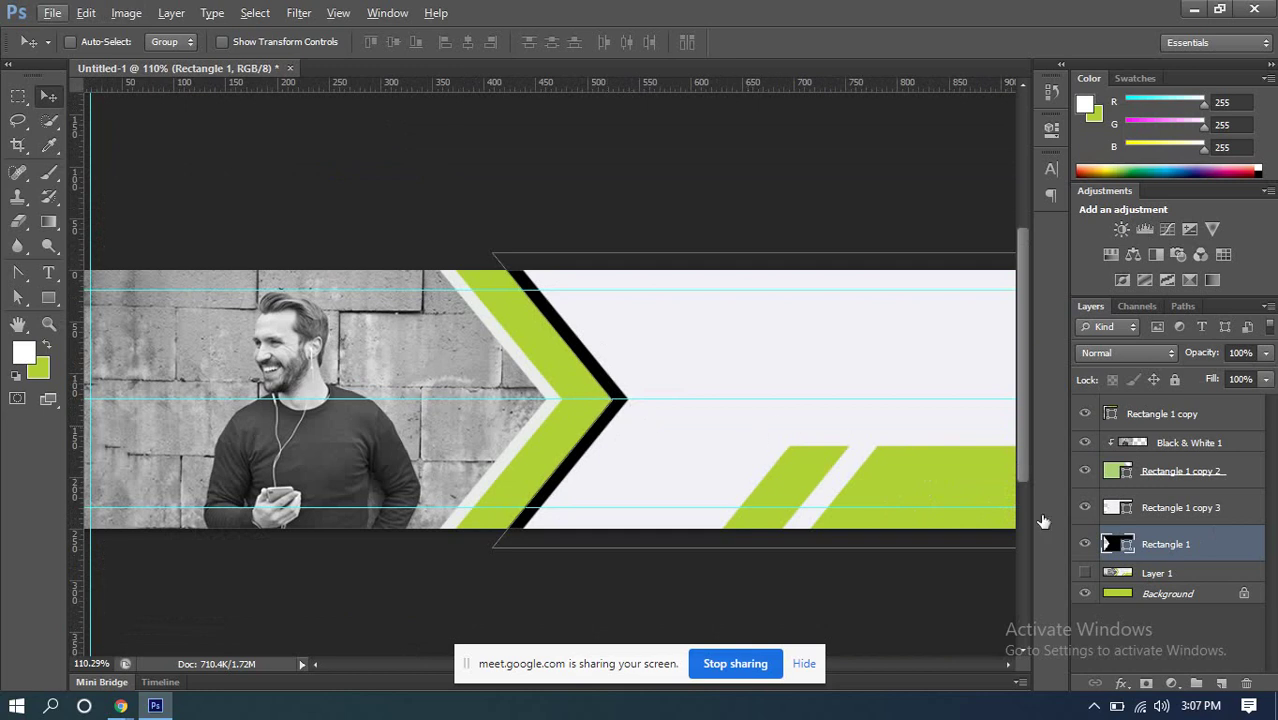
{"action": "left_click", "coordinate": [1085, 544]}
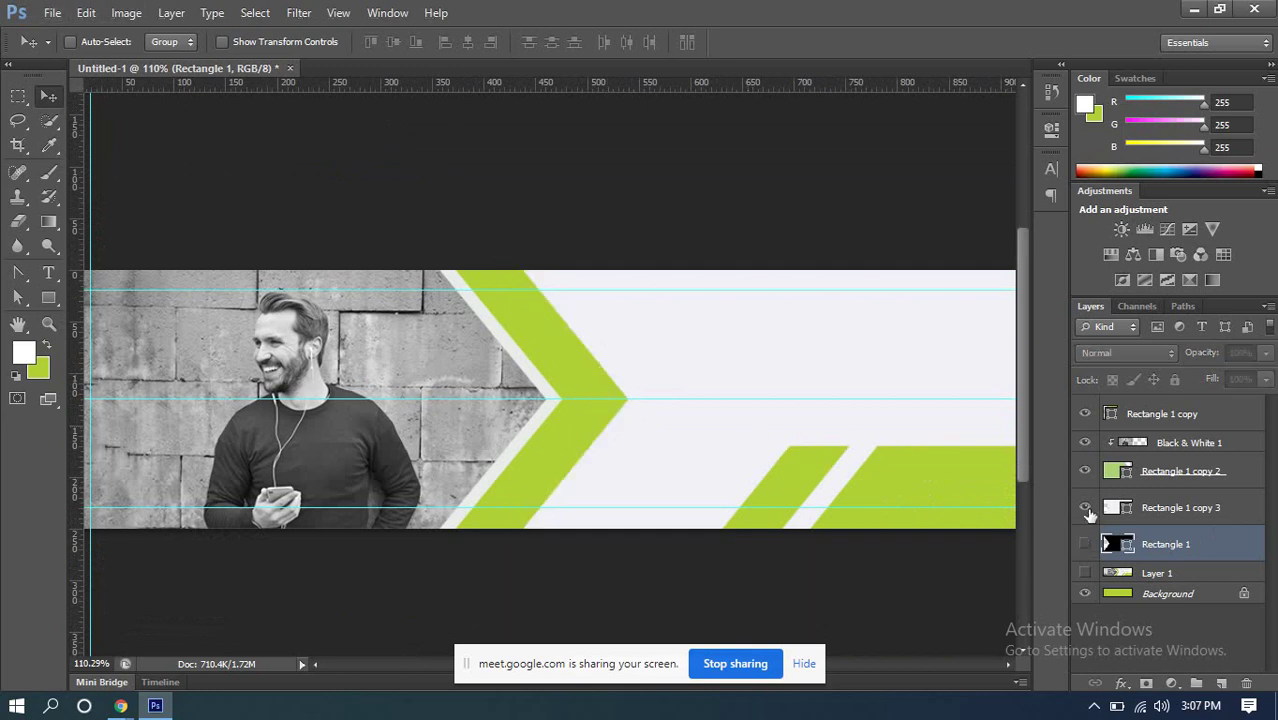
{"action": "left_click", "coordinate": [1085, 508]}
{"action": "left_click", "coordinate": [1085, 573]}
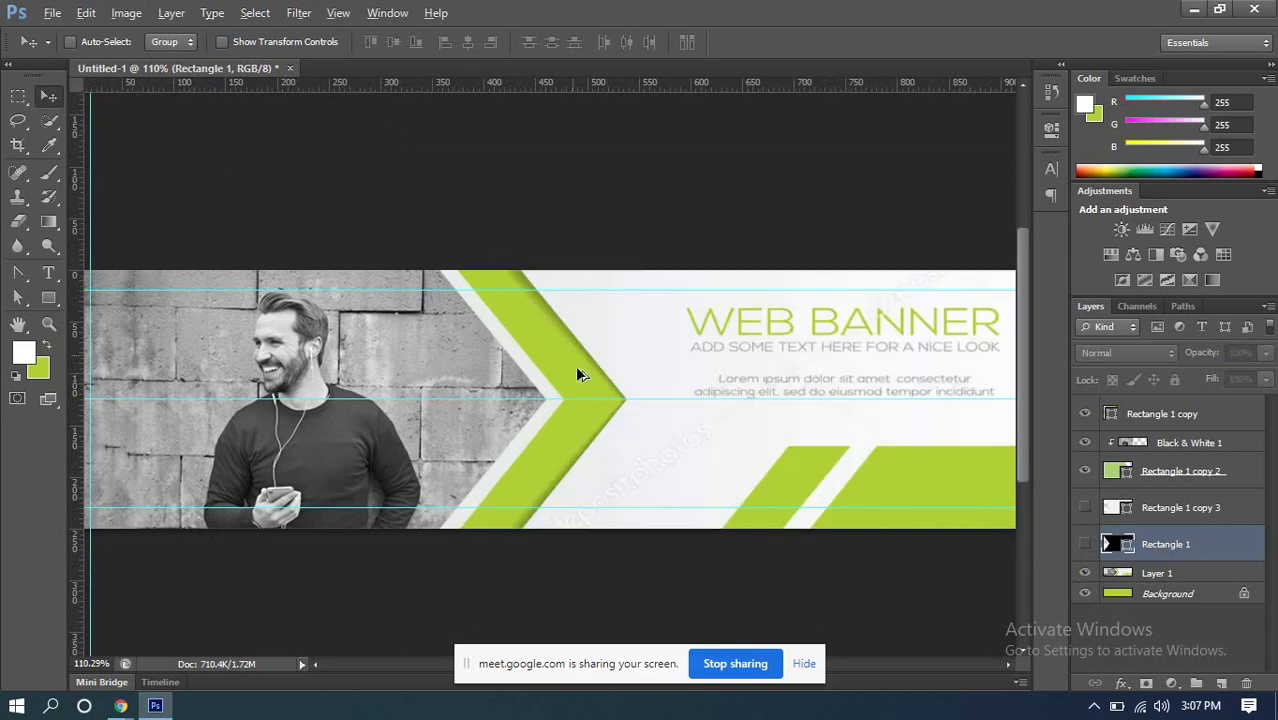
{"action": "scroll", "coordinate": [560, 305], "scroll_direction": "up", "scroll_amount": 3}
{"action": "scroll", "coordinate": [560, 348], "scroll_direction": "up", "scroll_amount": 2}
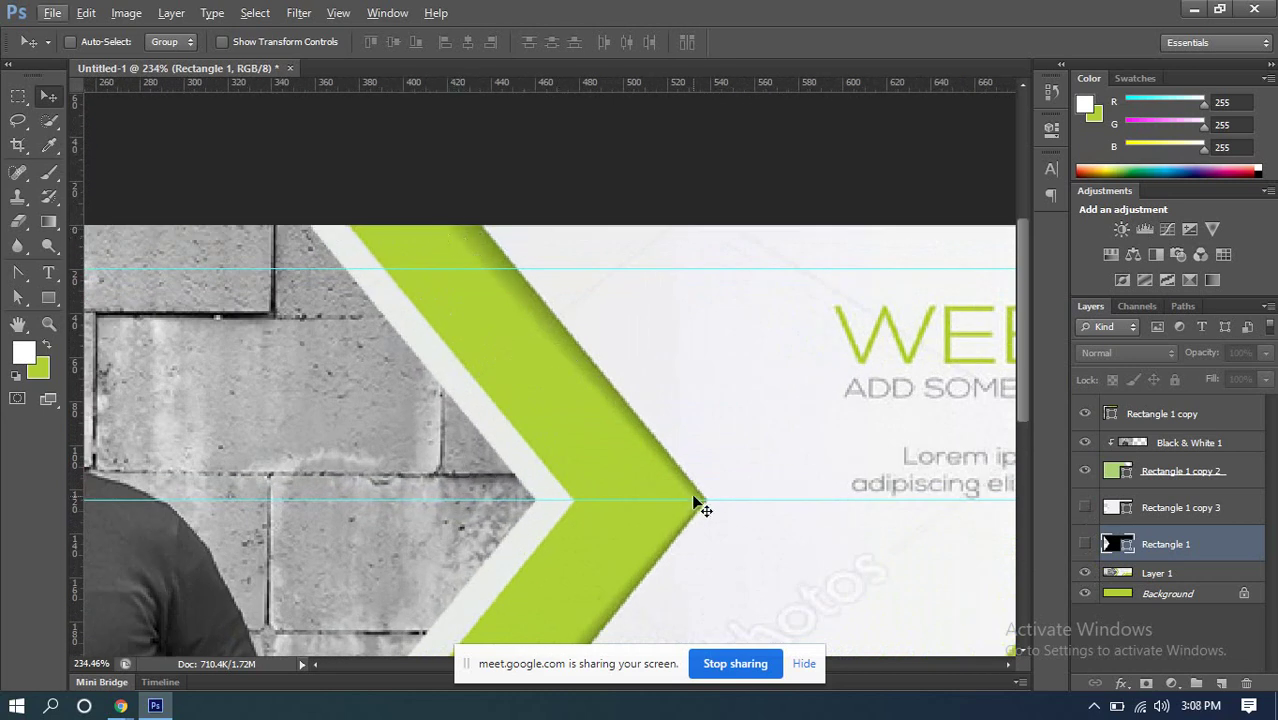
{"action": "left_click", "coordinate": [1083, 512]}
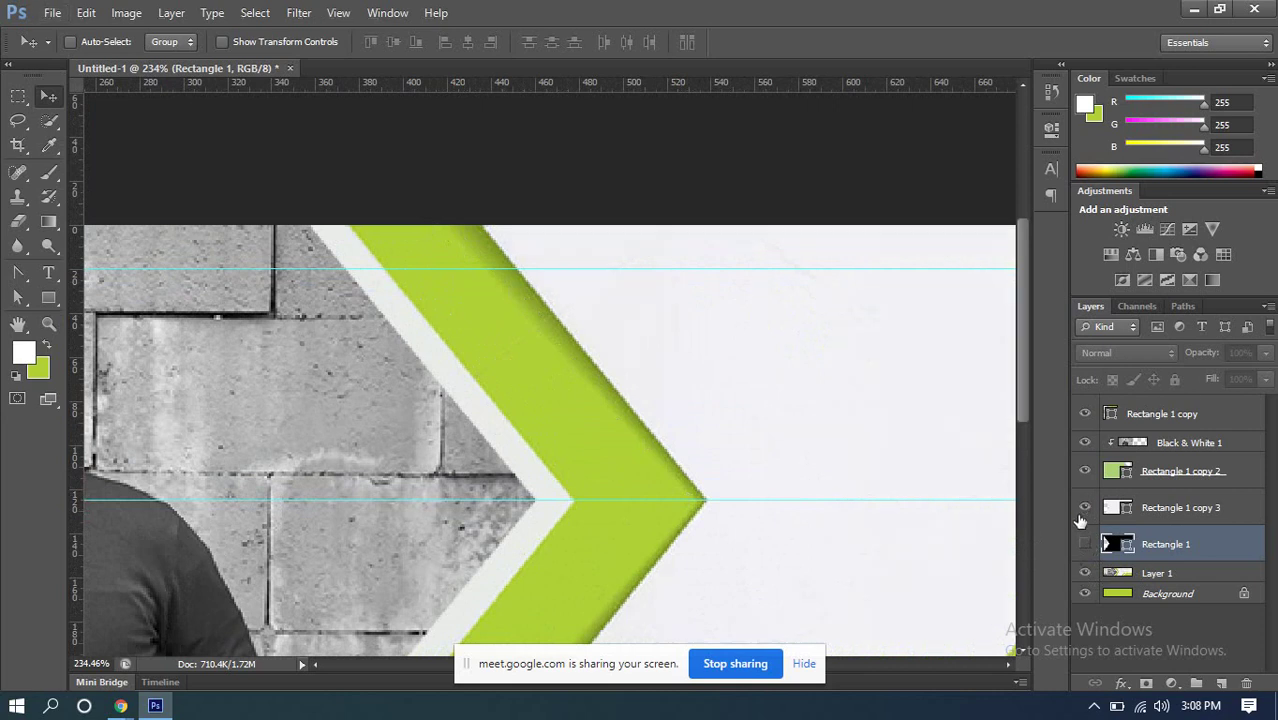
{"action": "left_click", "coordinate": [1086, 573]}
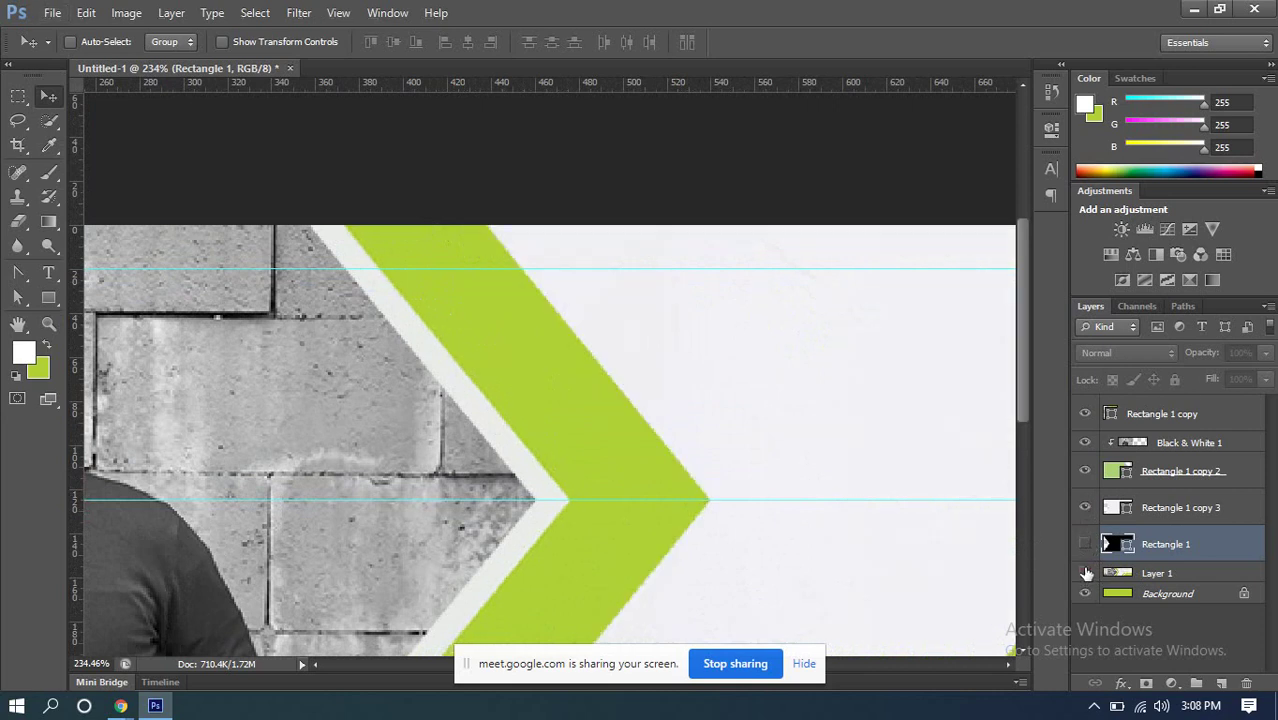
{"action": "left_click", "coordinate": [1170, 507]}
{"action": "left_click", "coordinate": [1124, 684]}
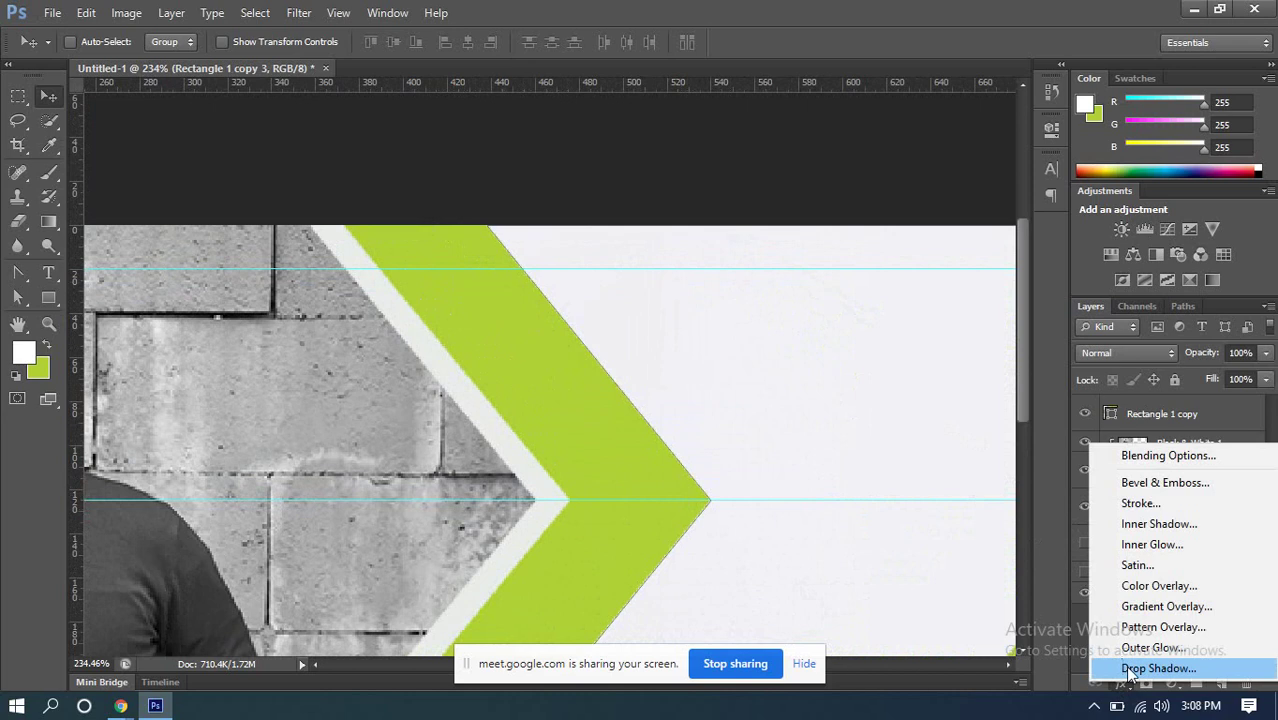
{"action": "left_click", "coordinate": [1126, 666]}
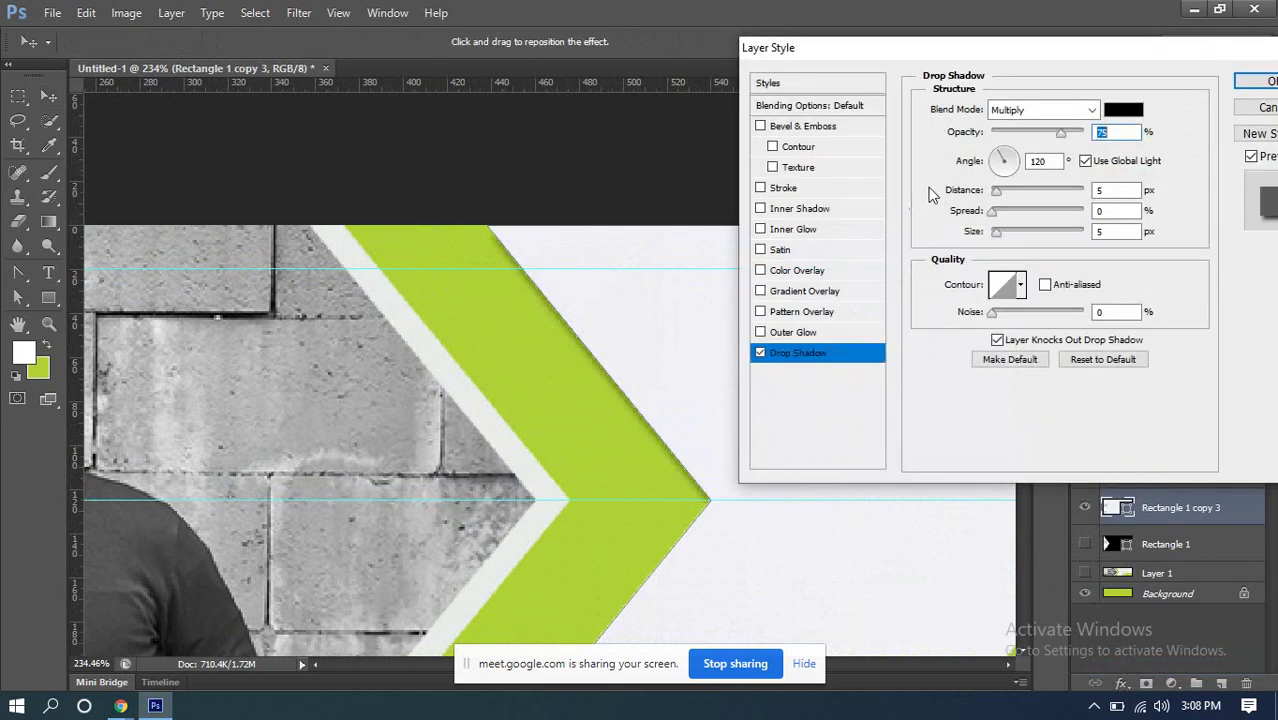
{"action": "left_click_drag", "start_coordinate": [1003, 160], "coordinate": [994, 162]}
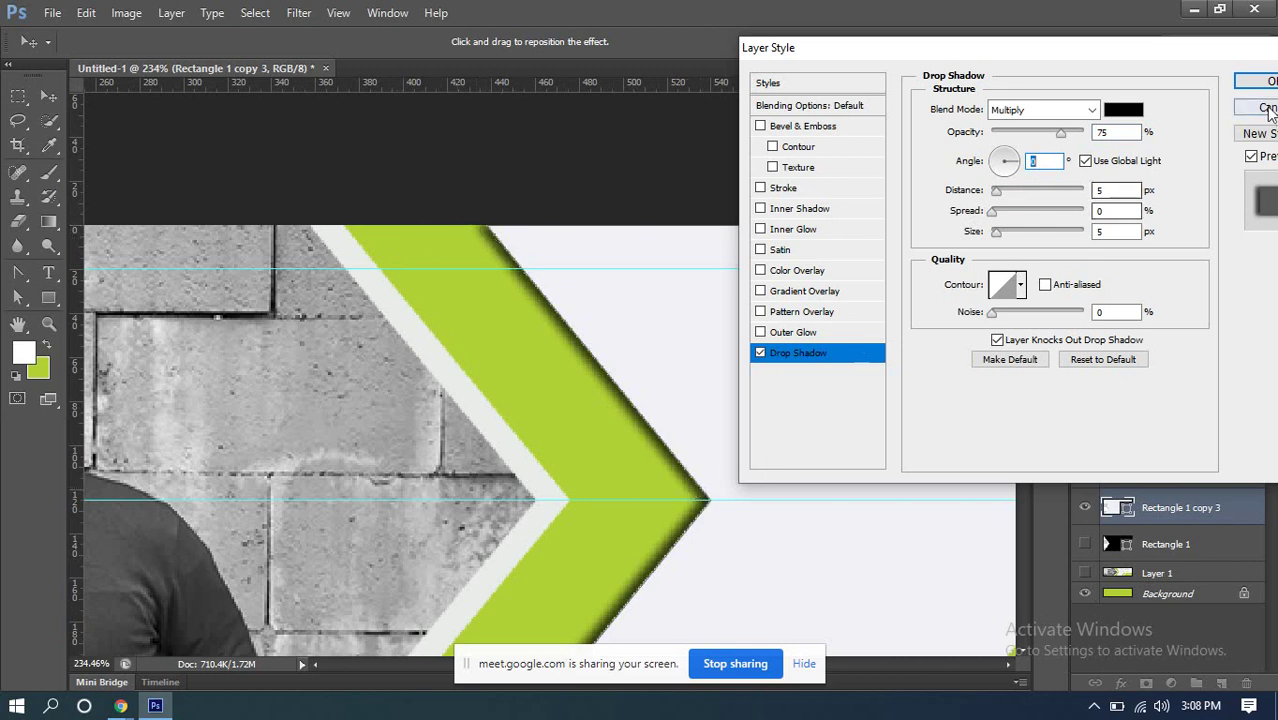
{"action": "left_click", "coordinate": [1236, 107]}
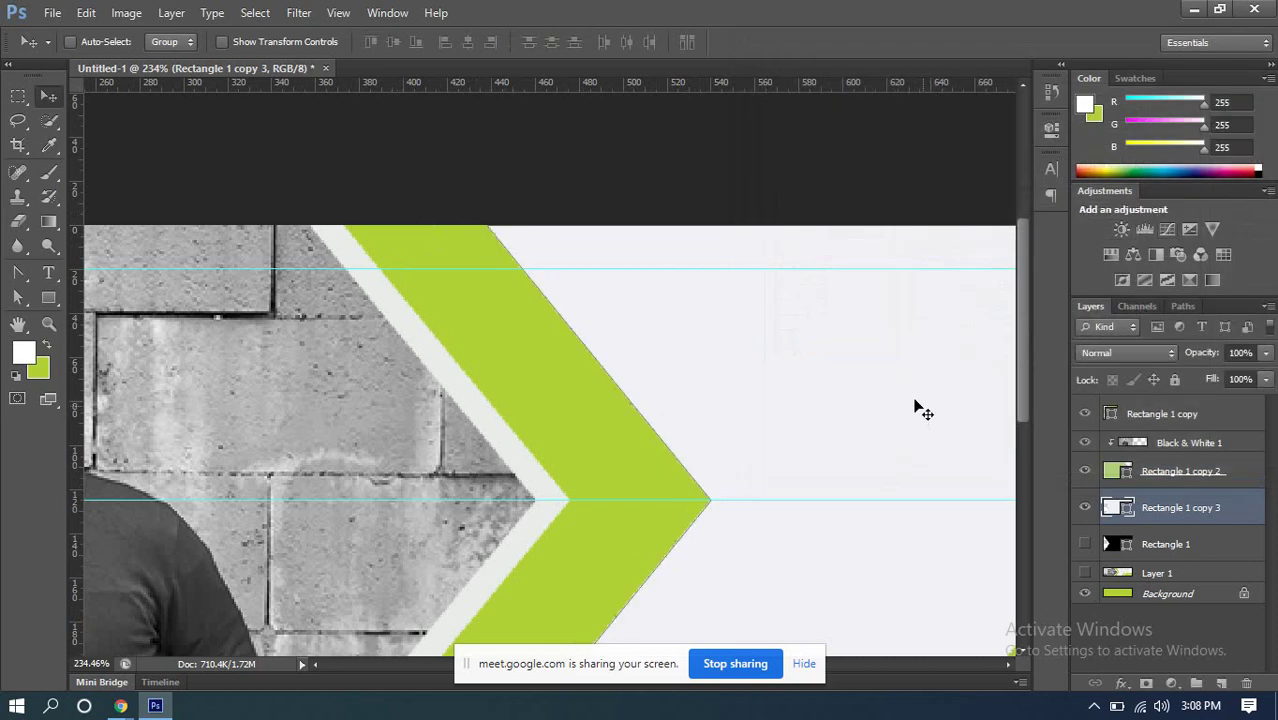
Step: Show Rectangle 1 and move its inner tip anchor point right, close to the white shape's tip, to taper the black band
{"action": "left_click", "coordinate": [1085, 545]}
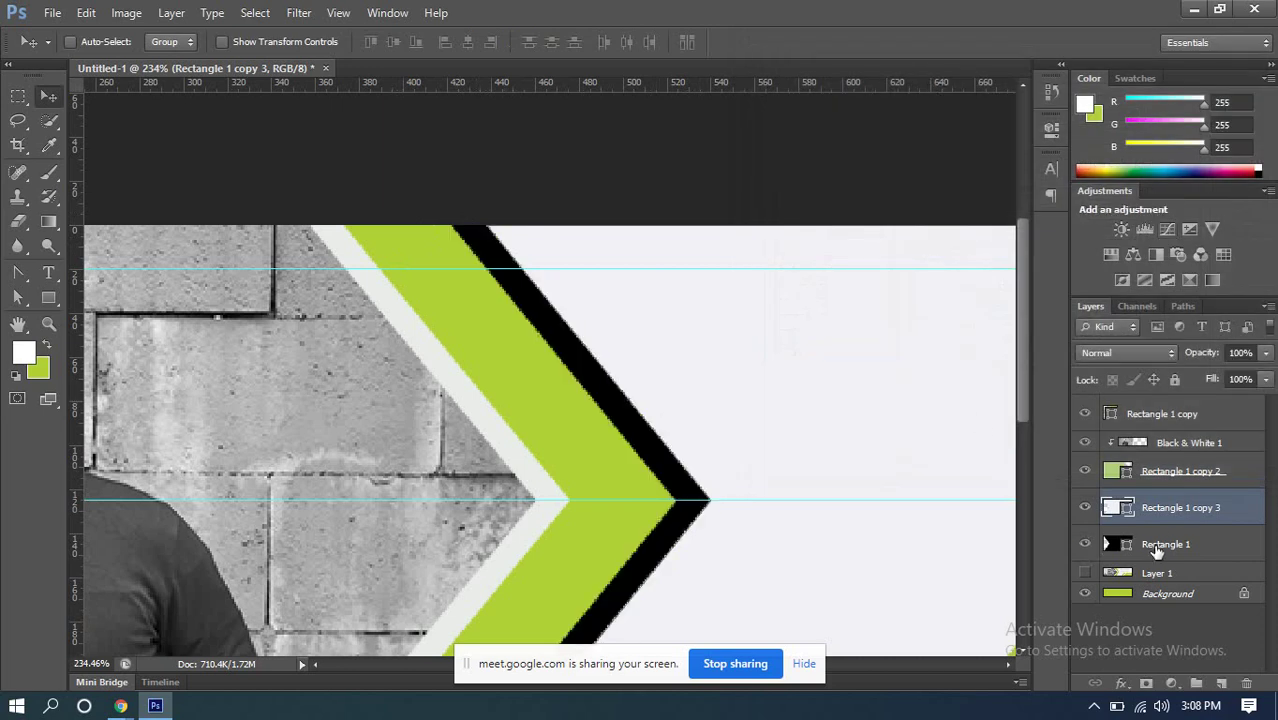
{"action": "left_click", "coordinate": [1163, 542]}
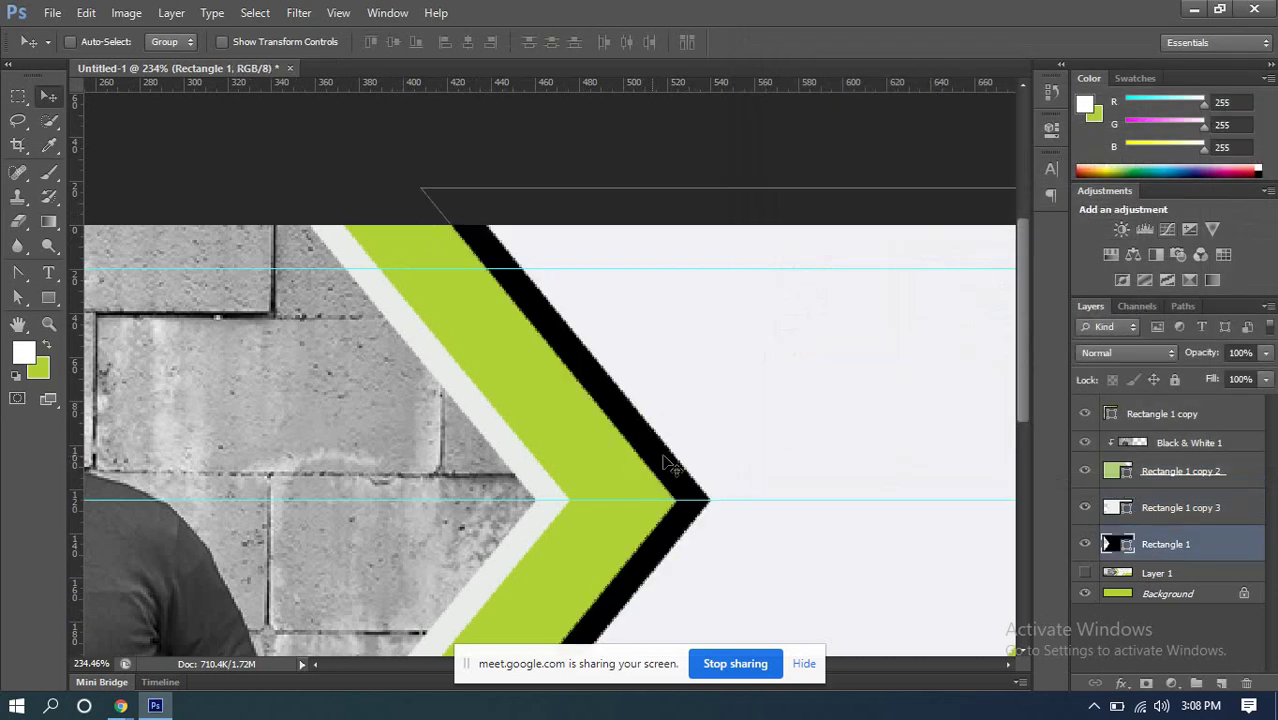
{"action": "left_click", "coordinate": [20, 298]}
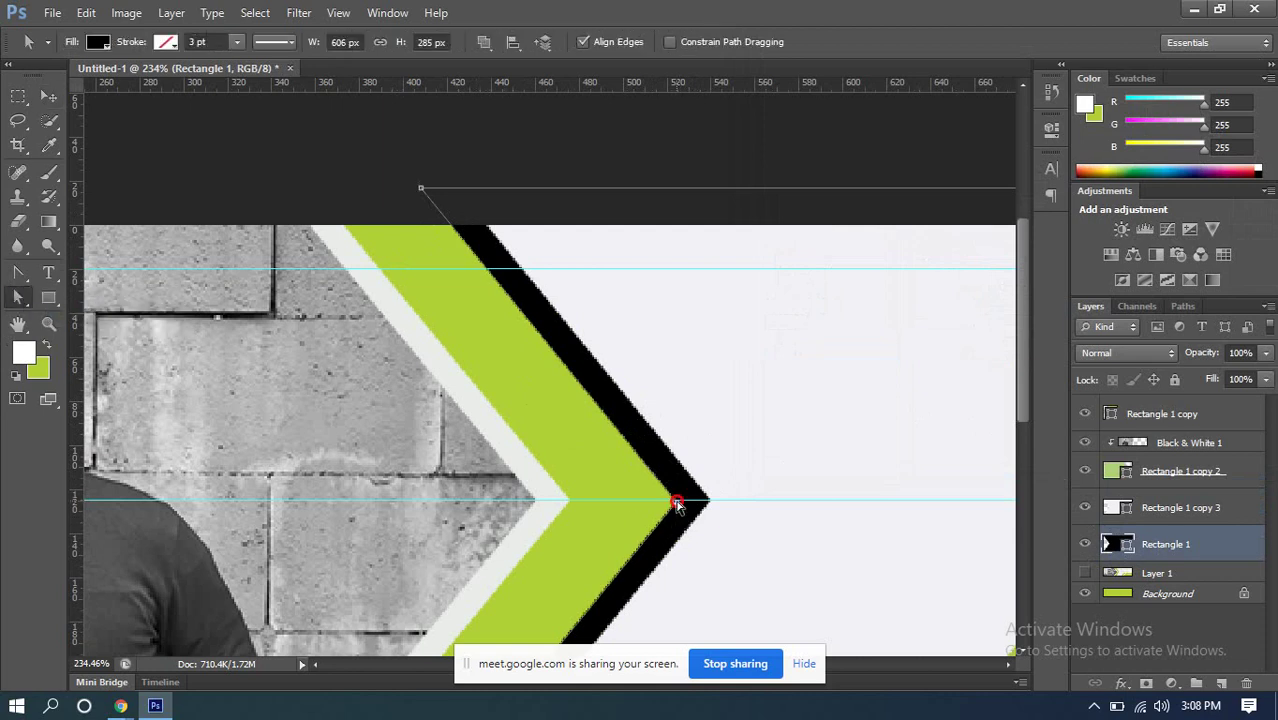
{"action": "left_click_drag", "start_coordinate": [677, 505], "coordinate": [706, 500]}
{"action": "scroll", "coordinate": [584, 370], "scroll_direction": "down", "scroll_amount": 2}
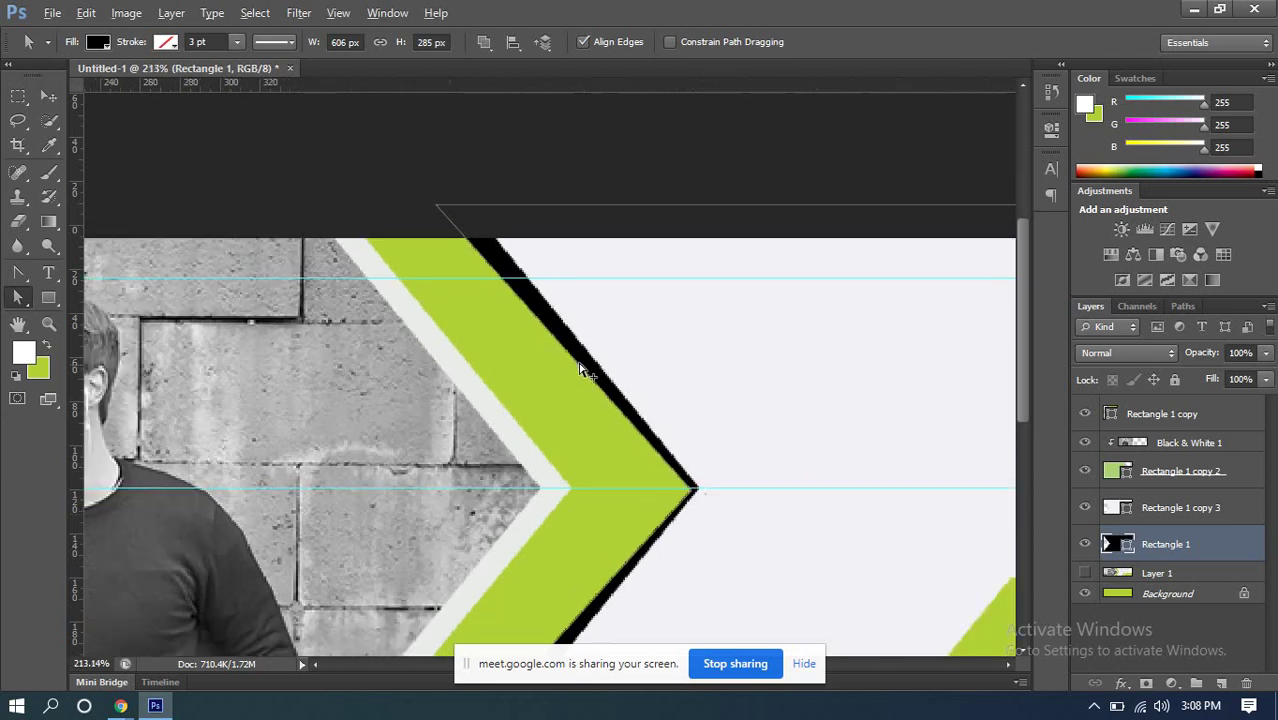
{"action": "left_click", "coordinate": [50, 97]}
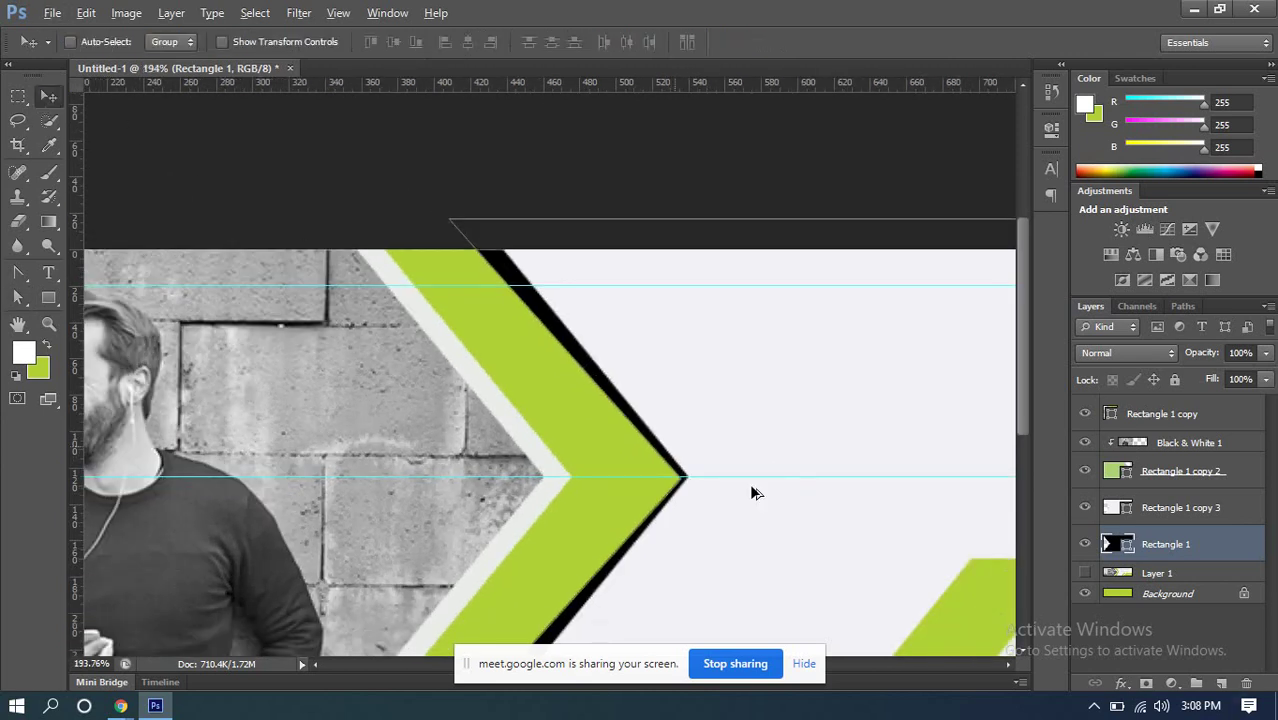
Step: Rasterize the black Rectangle 1 shape layer
{"action": "scroll", "coordinate": [667, 419], "scroll_direction": "down", "scroll_amount": 2}
{"action": "scroll", "coordinate": [600, 400], "scroll_direction": "down", "scroll_amount": 1}
{"action": "scroll", "coordinate": [731, 453], "scroll_direction": "up", "scroll_amount": 1}
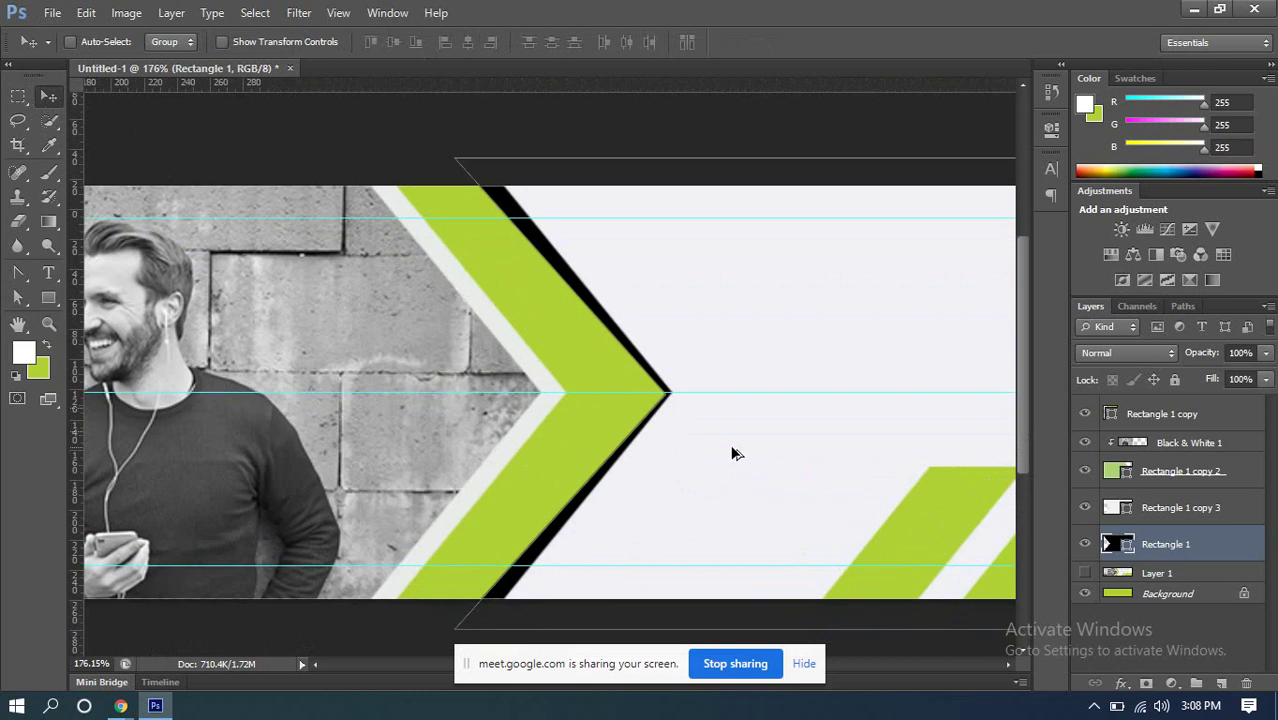
{"action": "right_click", "coordinate": [1180, 541]}
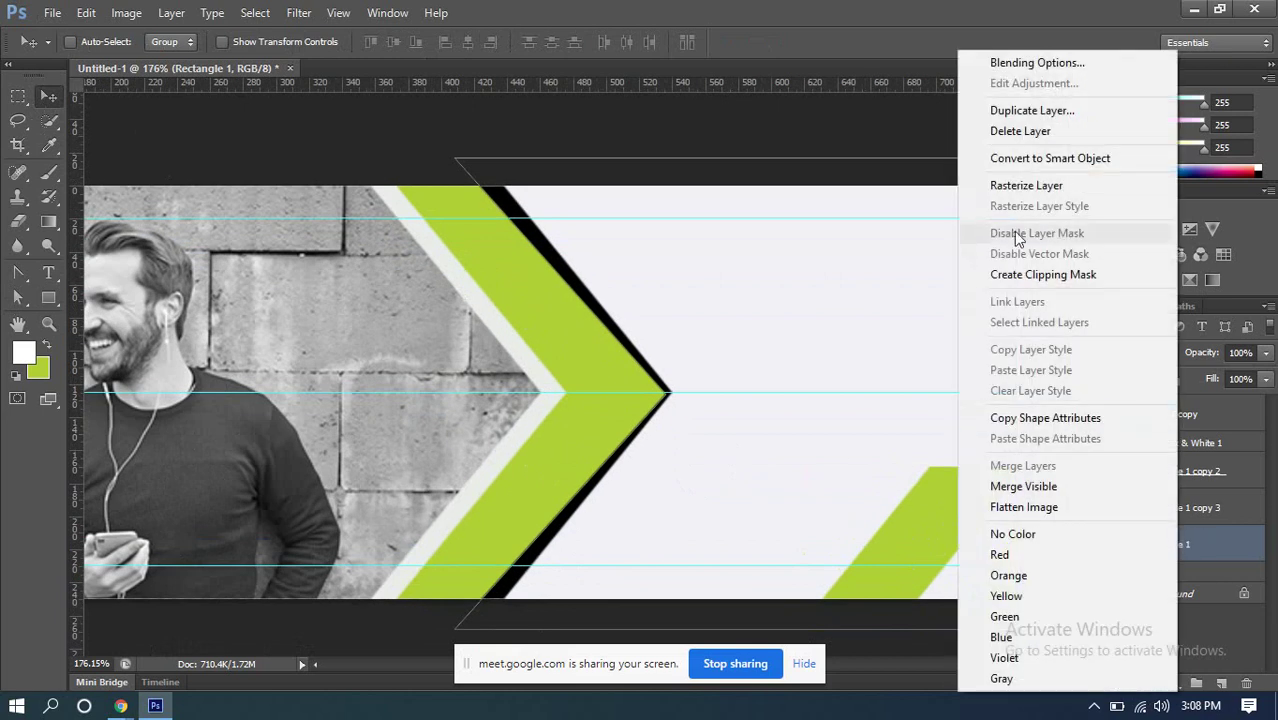
{"action": "left_click", "coordinate": [1014, 187]}
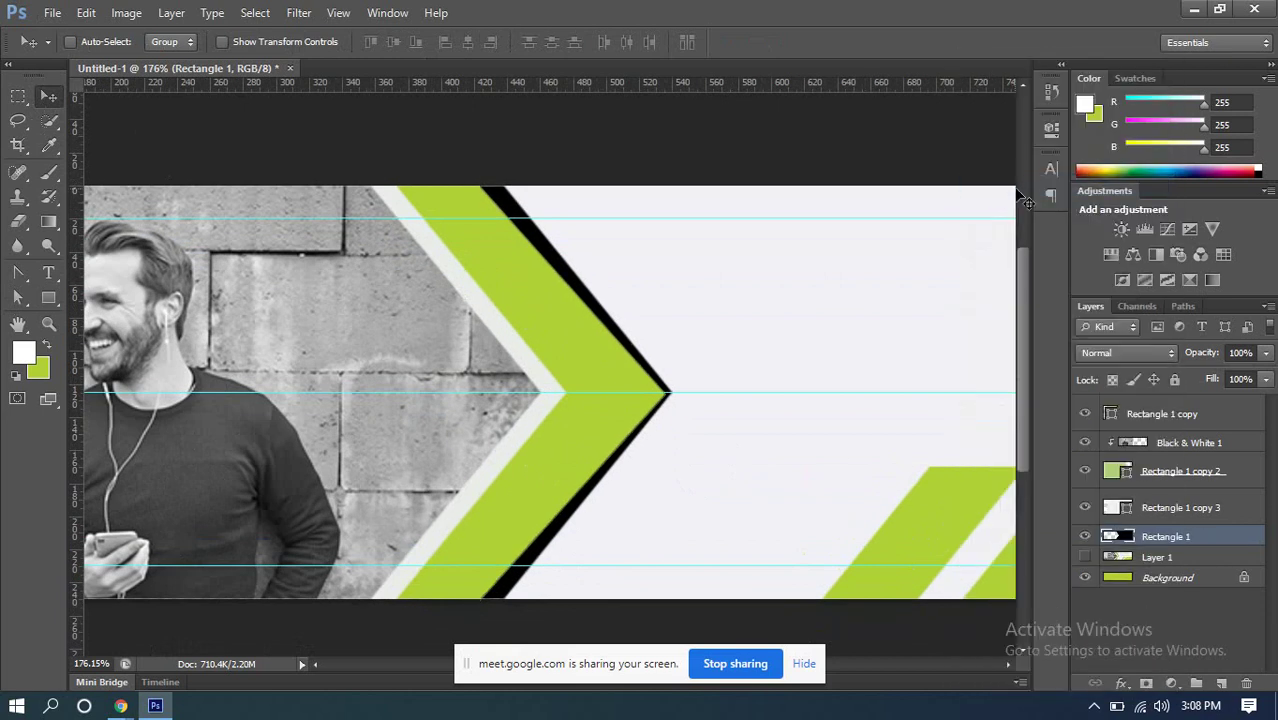
Step: Try a Gaussian Blur with a radius of 4.0 pixels on the black Rectangle 1 layer
{"action": "right_click", "coordinate": [1166, 540]}
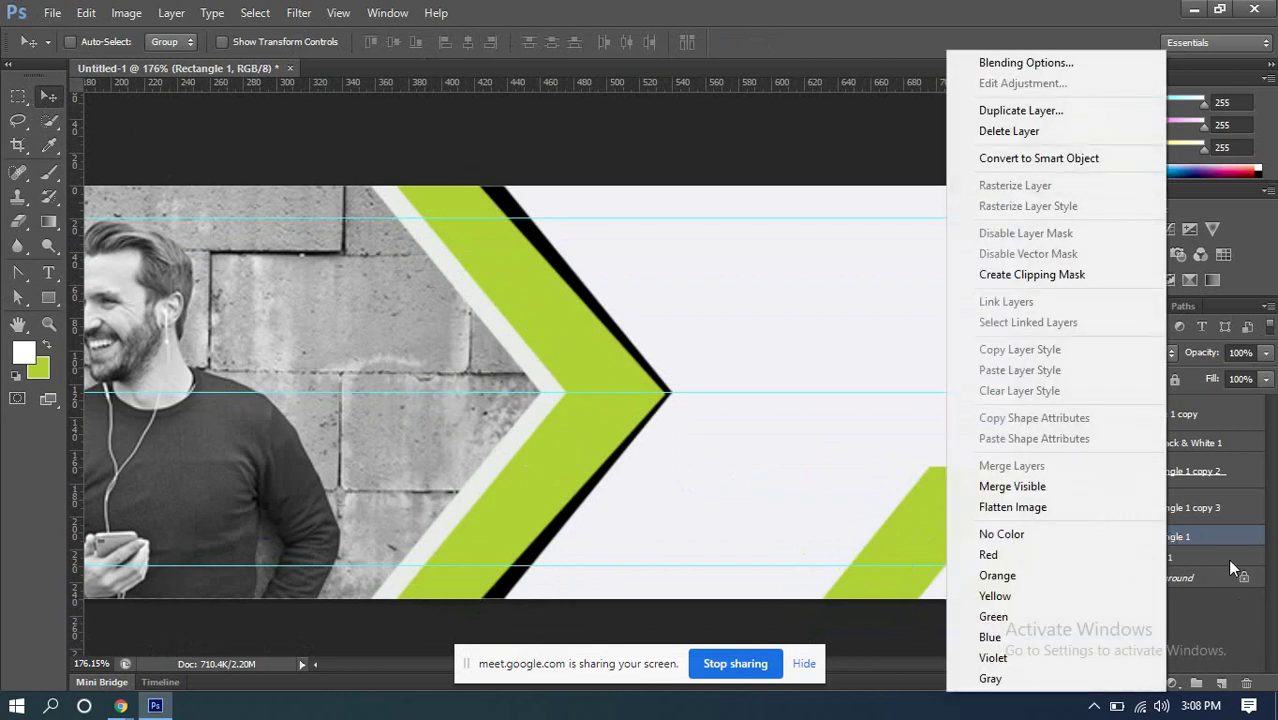
{"action": "left_click", "coordinate": [1209, 536]}
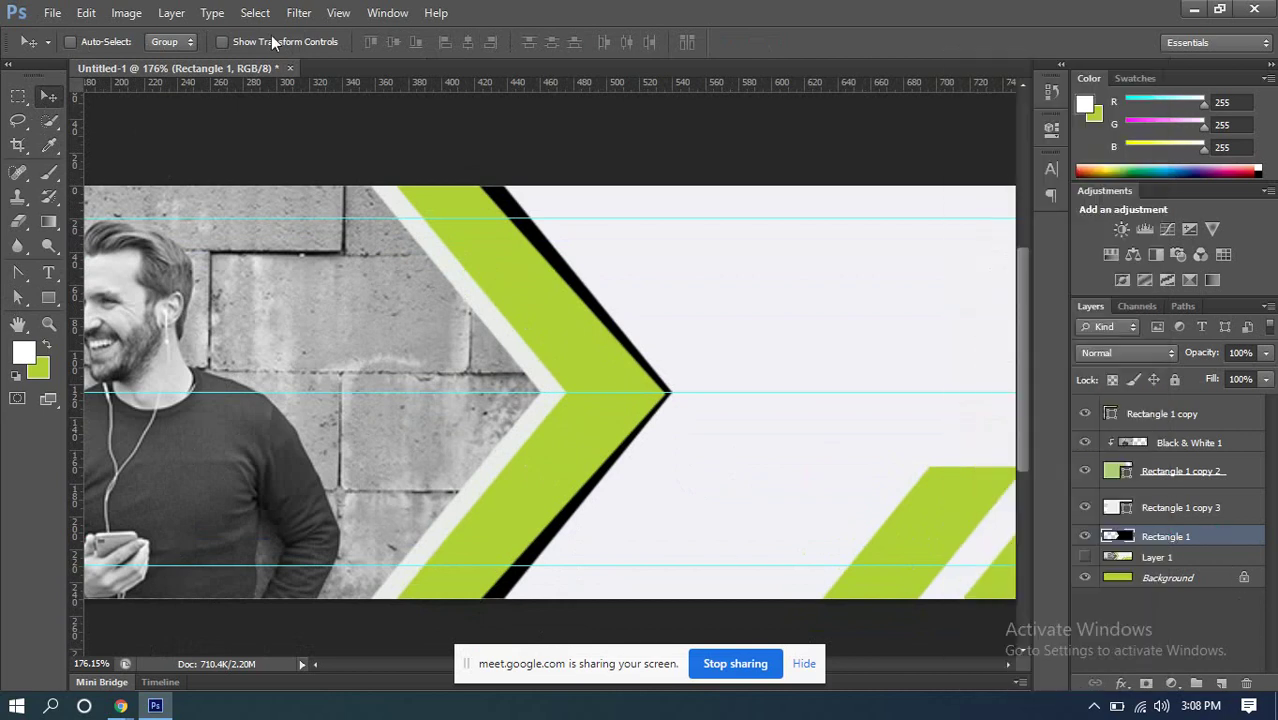
{"action": "left_click", "coordinate": [310, 10]}
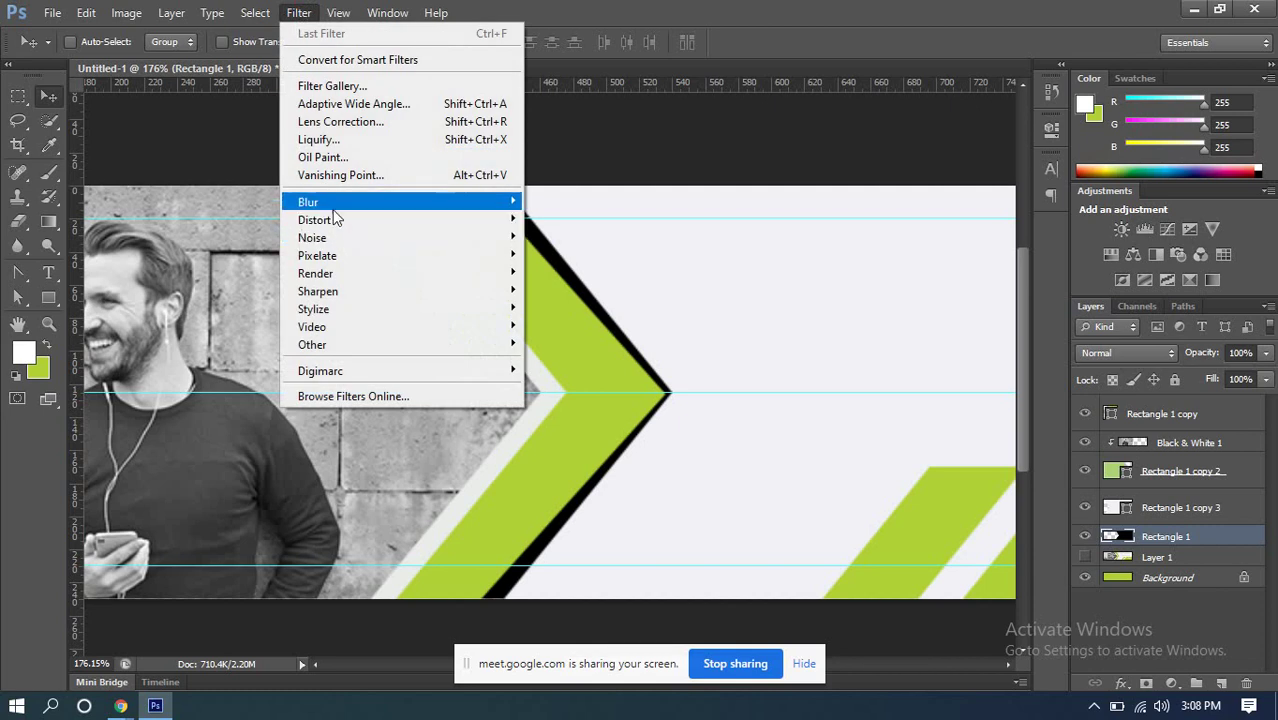
{"action": "mouse_move", "coordinate": [333, 205]}
{"action": "mouse_move", "coordinate": [499, 207]}
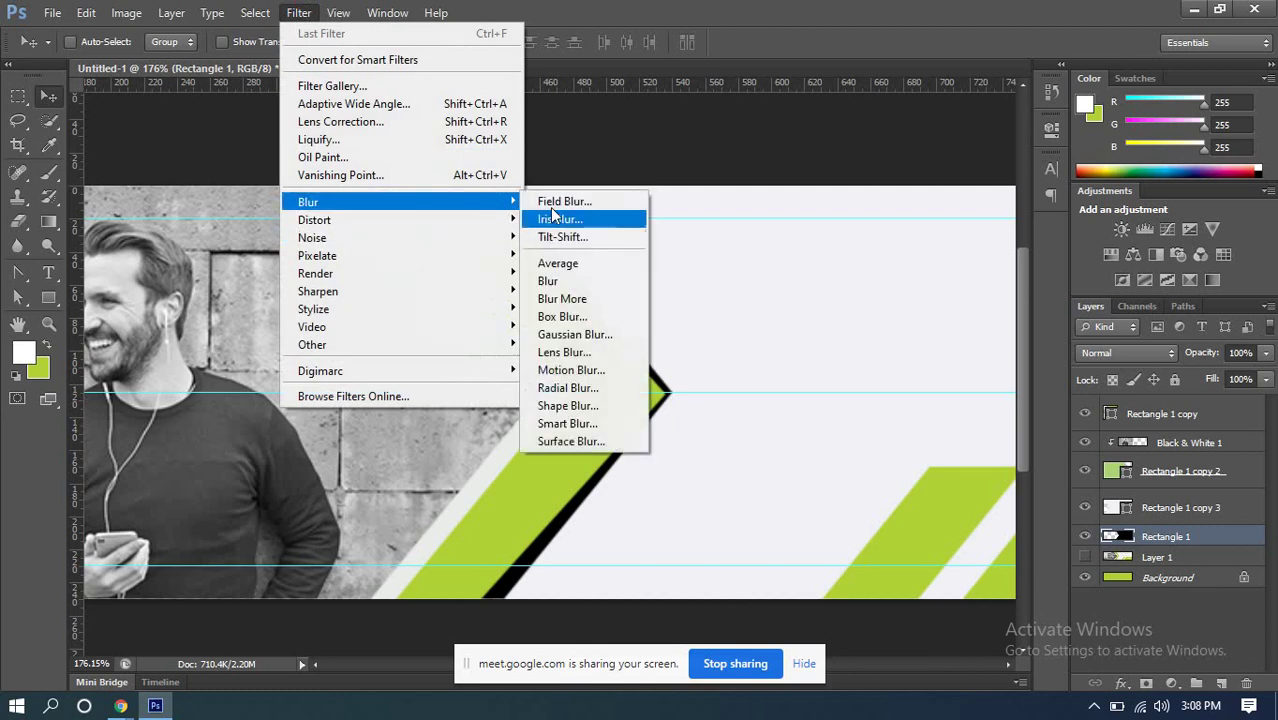
{"action": "left_click", "coordinate": [587, 334]}
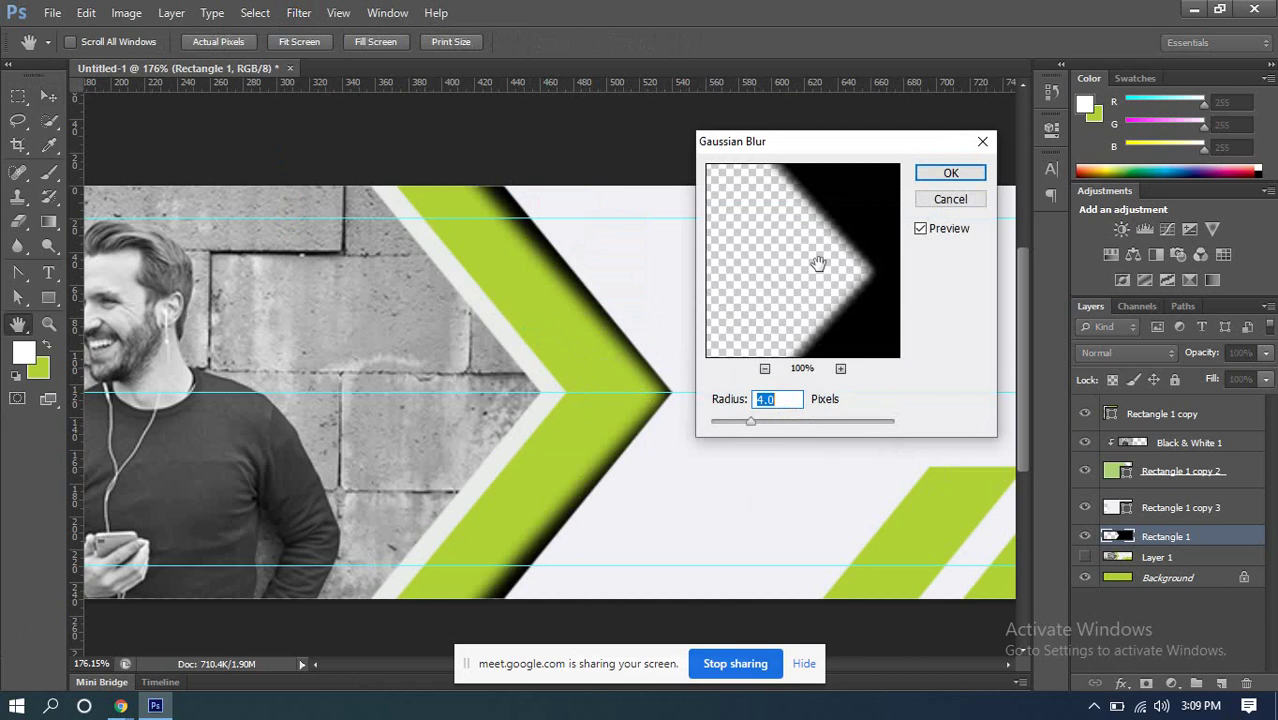
{"action": "left_click", "coordinate": [950, 172]}
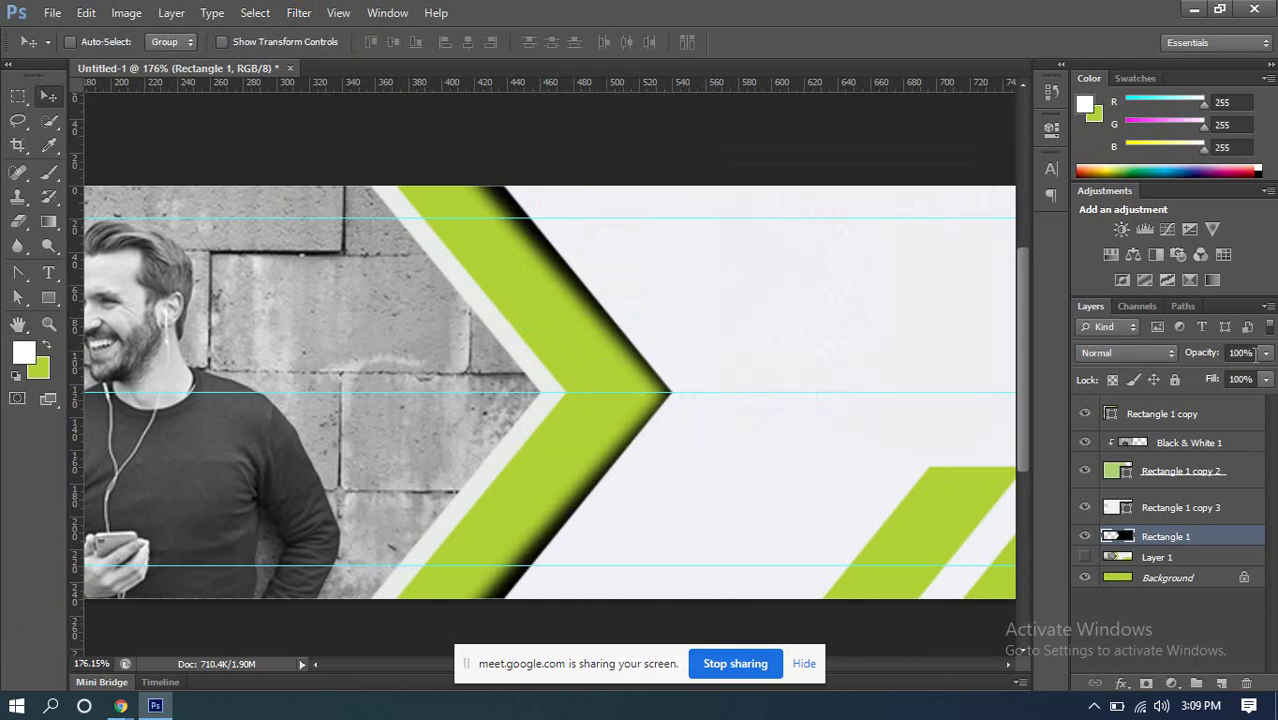
Step: Try 35% opacity on the blurred Rectangle 1 layer, and undo both the opacity change and the blur
{"action": "left_click", "coordinate": [1256, 353]}
{"action": "type", "text": "35"}
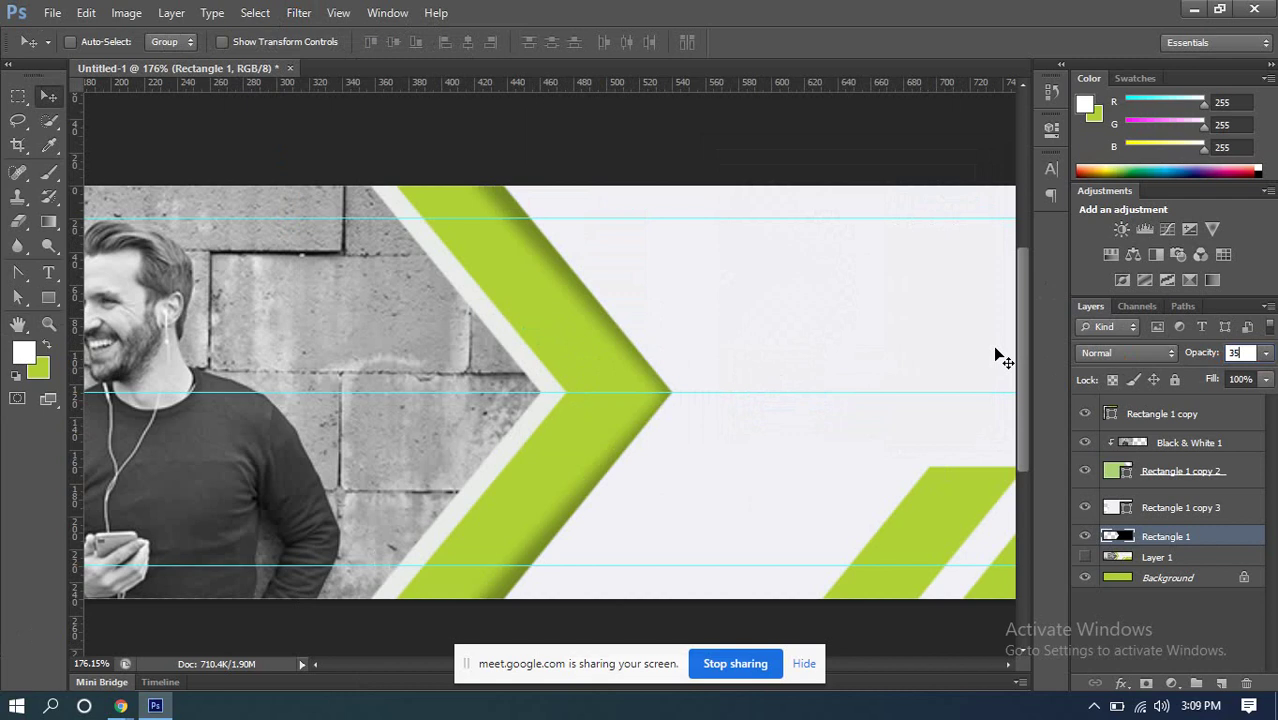
{"action": "key", "text": "Return"}
{"action": "left_click", "coordinate": [1205, 471]}
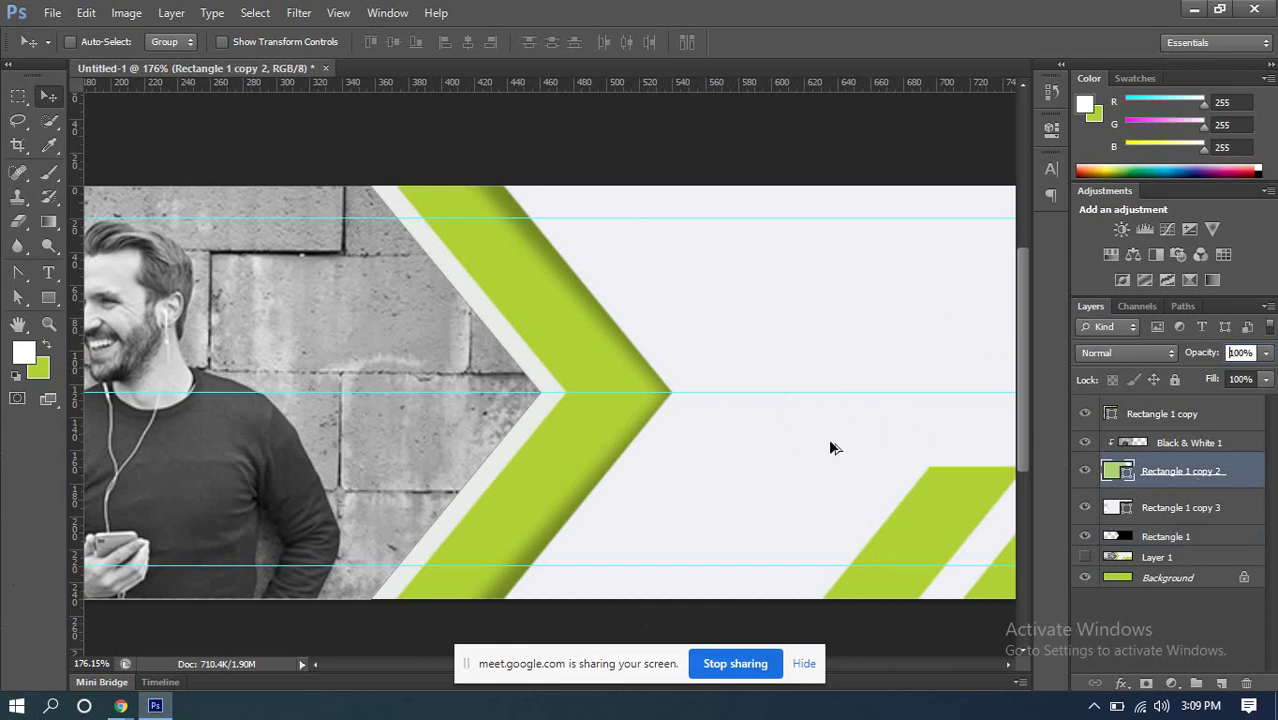
{"action": "key", "text": "ctrl+z"}
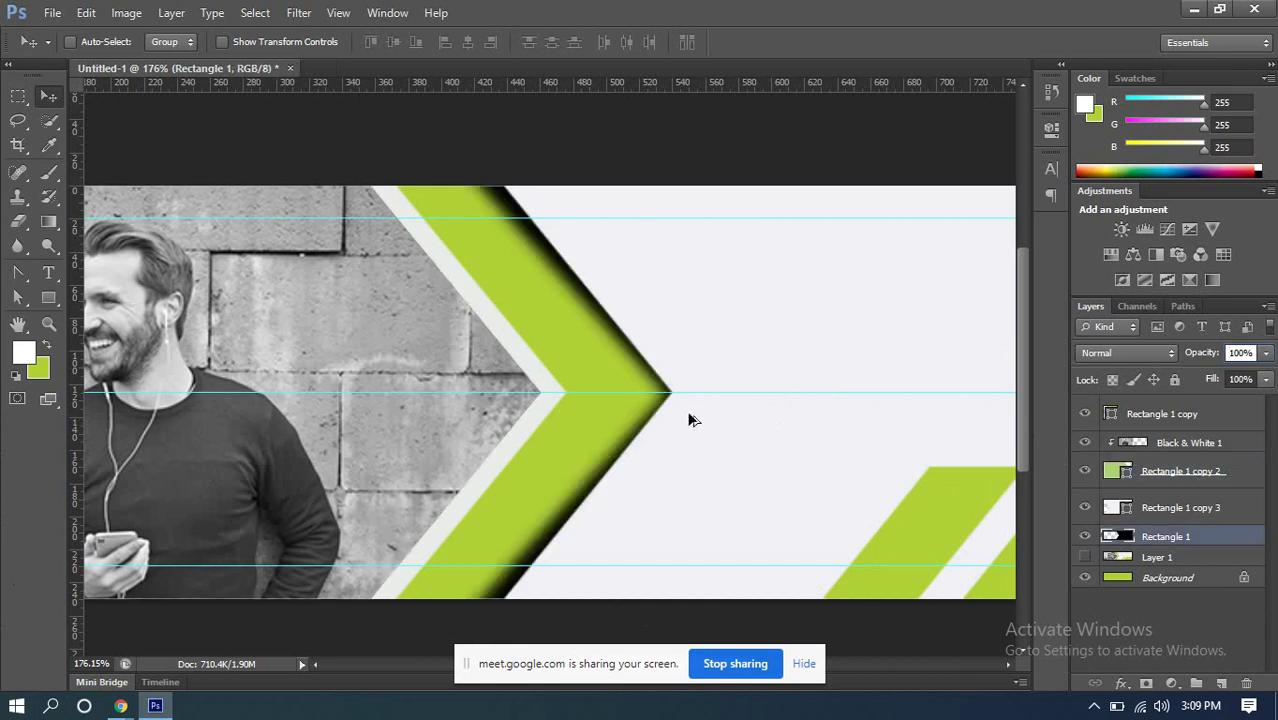
{"action": "key", "text": "ctrl+z"}
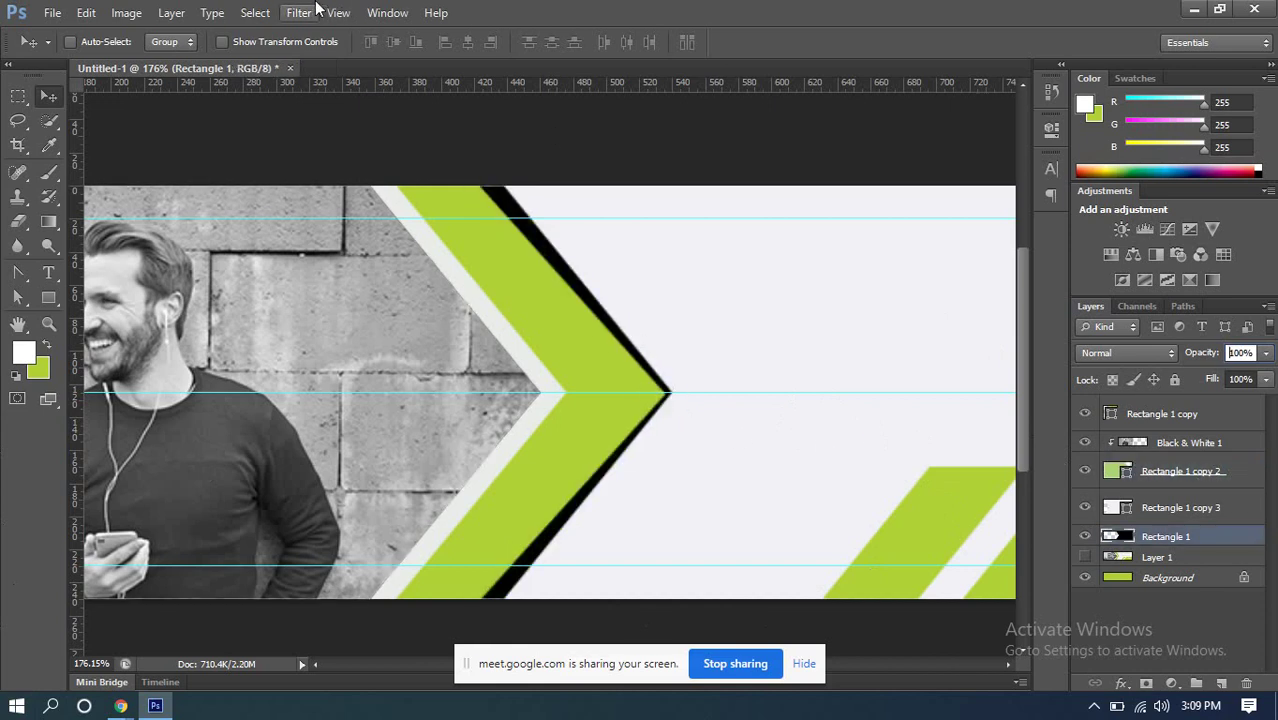
Step: Apply a Gaussian Blur with a radius of 3 pixels to the black Rectangle 1 layer
{"action": "left_click", "coordinate": [298, 12]}
{"action": "mouse_move", "coordinate": [334, 203]}
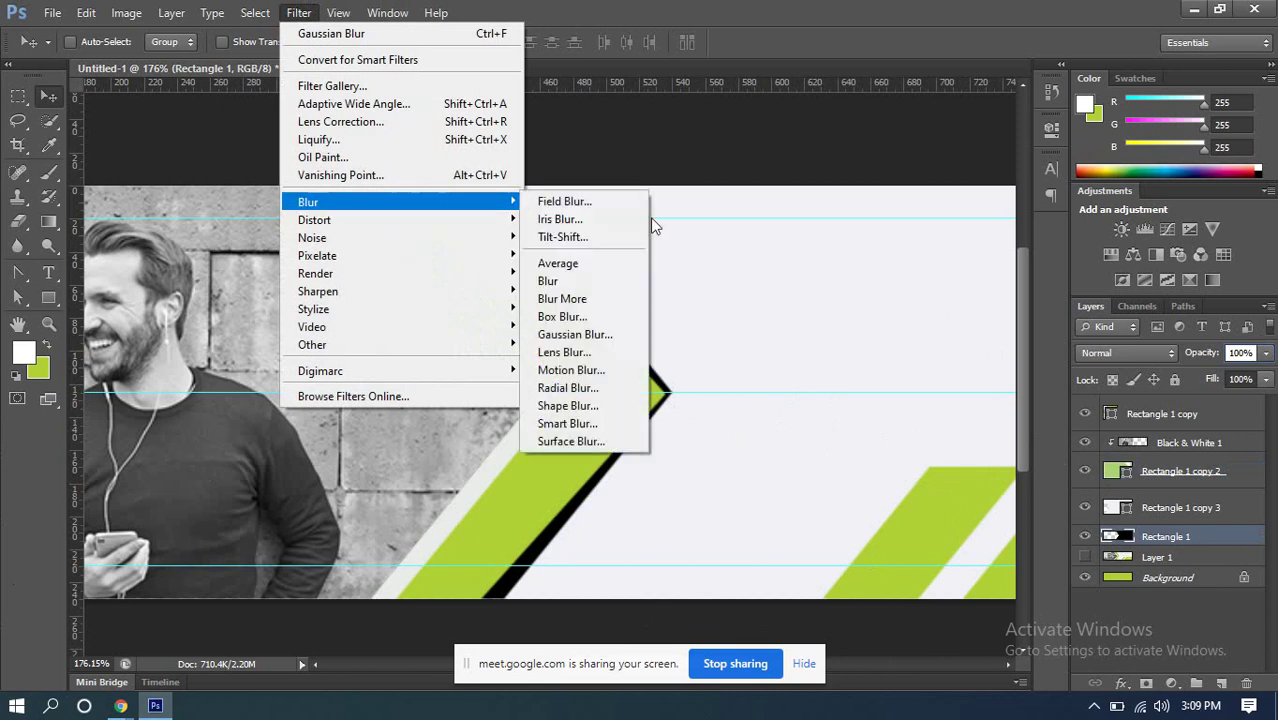
{"action": "left_click", "coordinate": [574, 334]}
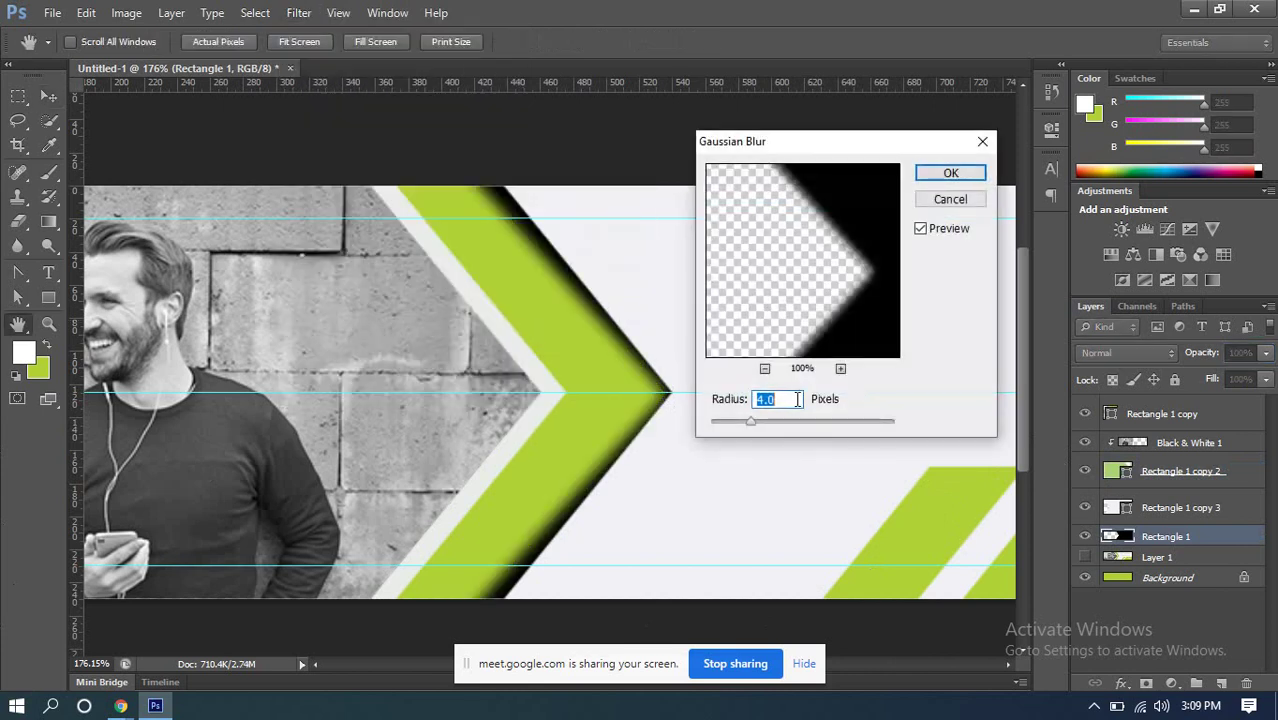
{"action": "type", "text": "3.5"}
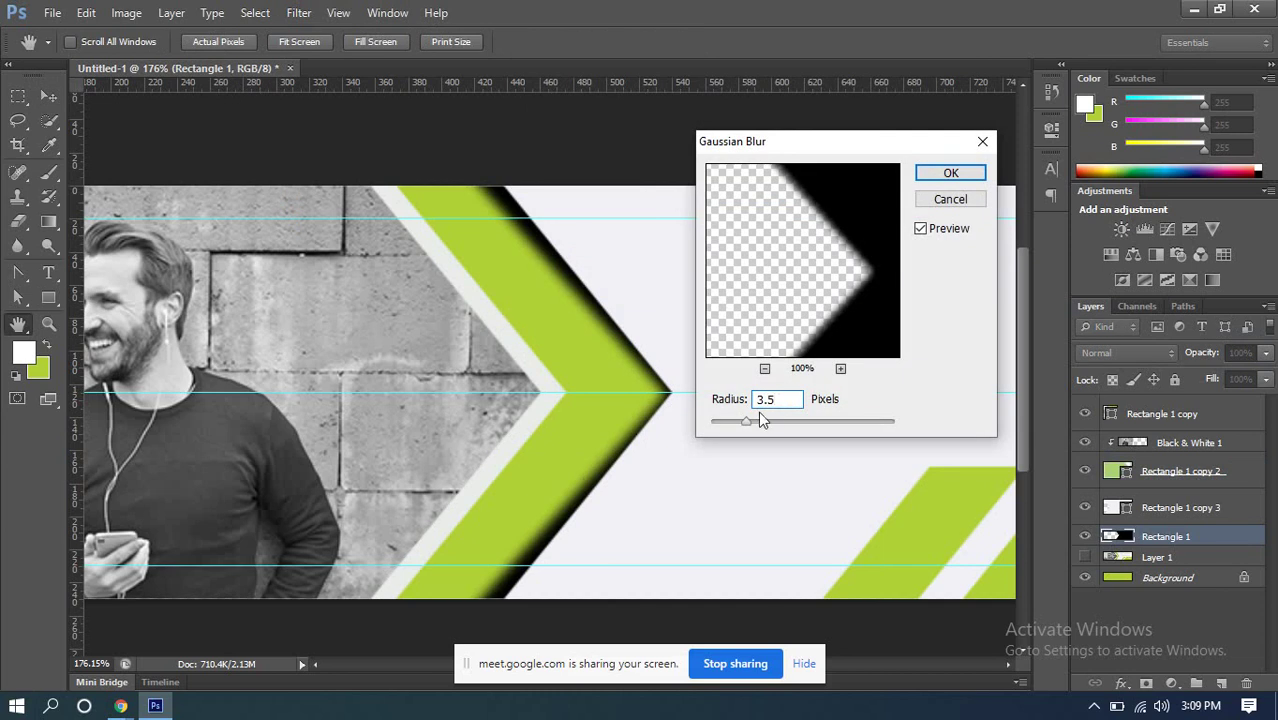
{"action": "left_click", "coordinate": [790, 398]}
{"action": "left_click_drag", "start_coordinate": [828, 153], "coordinate": [905, 236]}
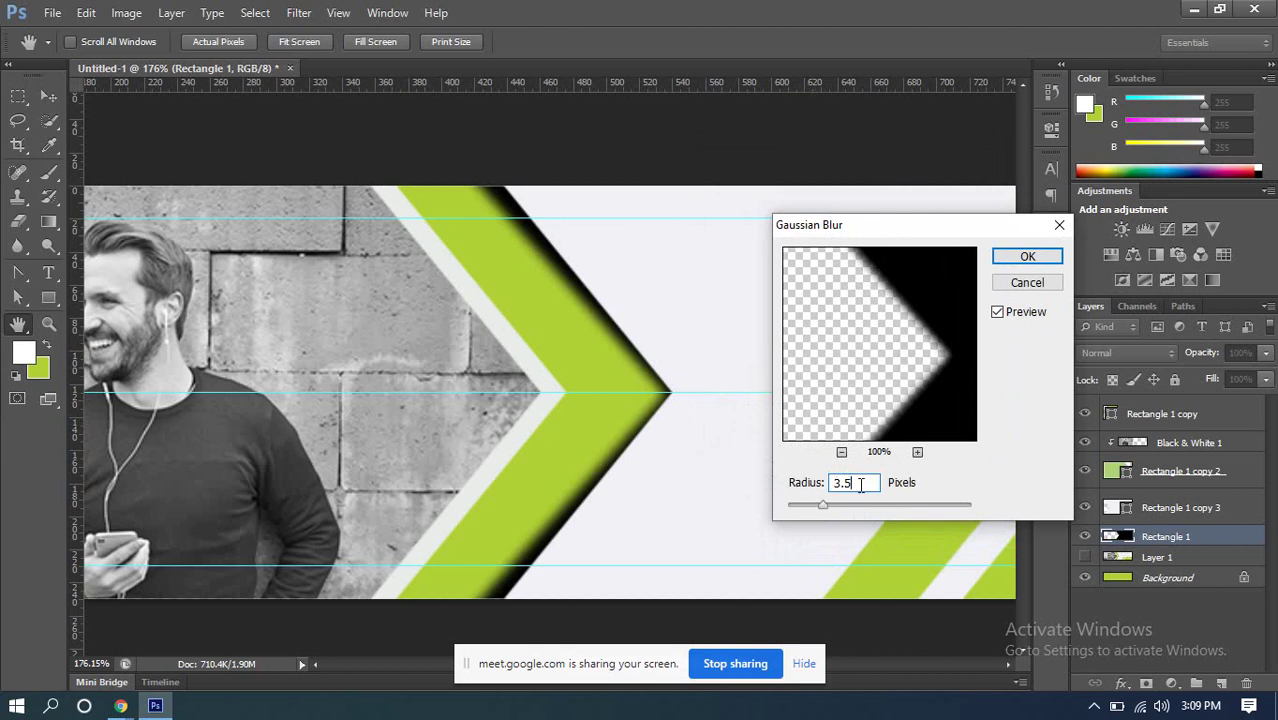
{"action": "left_click", "coordinate": [699, 468]}
{"action": "type", "text": "3"}
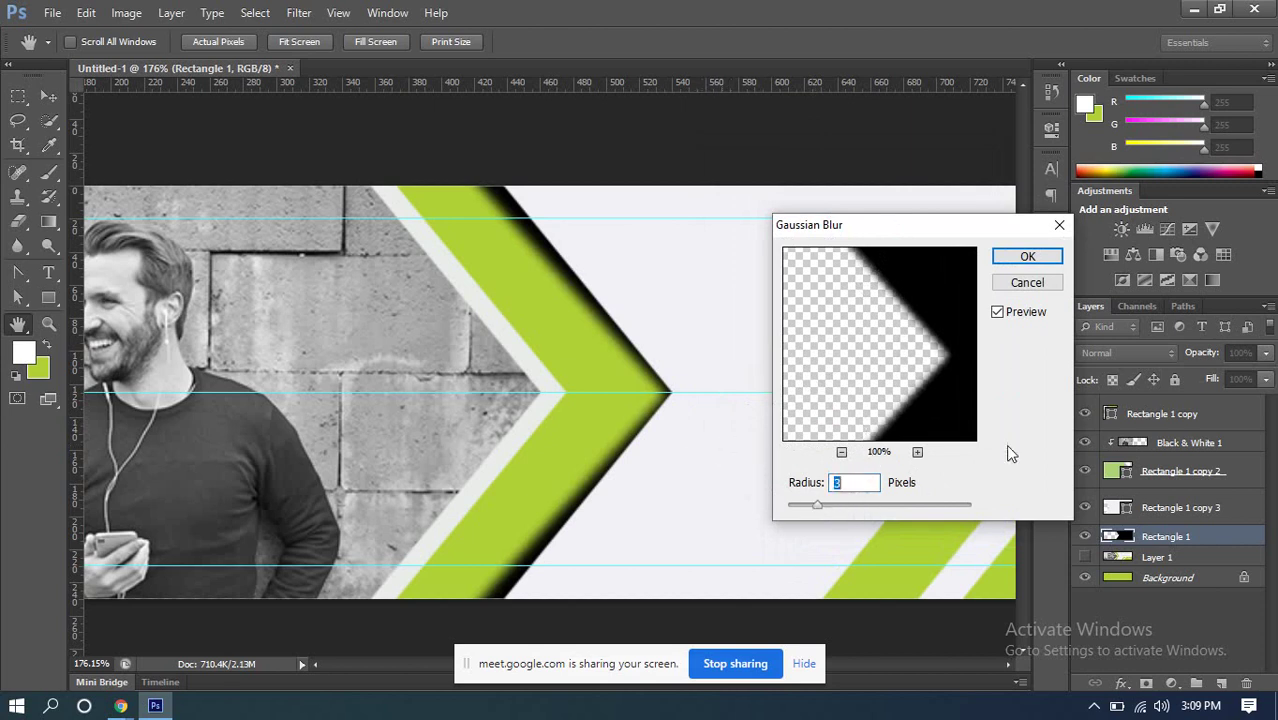
{"action": "left_click", "coordinate": [1018, 256]}
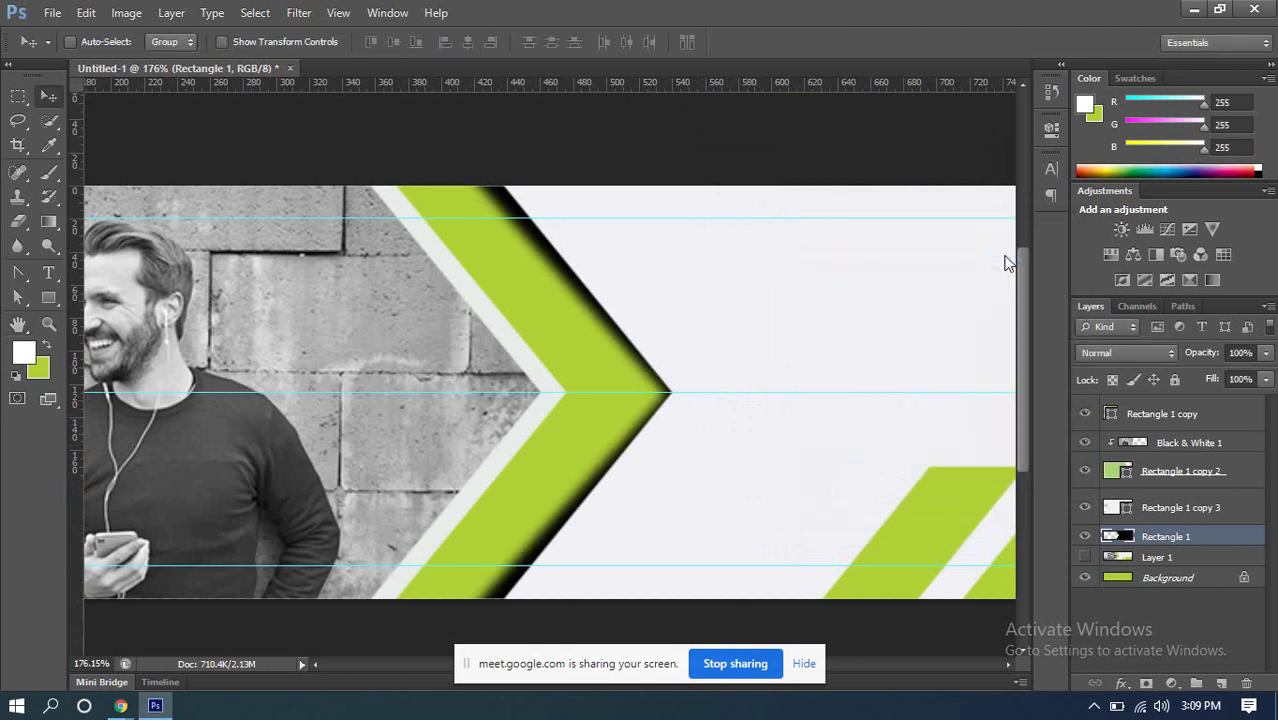
Step: Set the opacity of the blurred Rectangle 1 layer to 30% to soften the shadow along the green arrow
{"action": "left_click", "coordinate": [1240, 353]}
{"action": "left_click", "coordinate": [1100, 354]}
{"action": "type", "text": "30"}
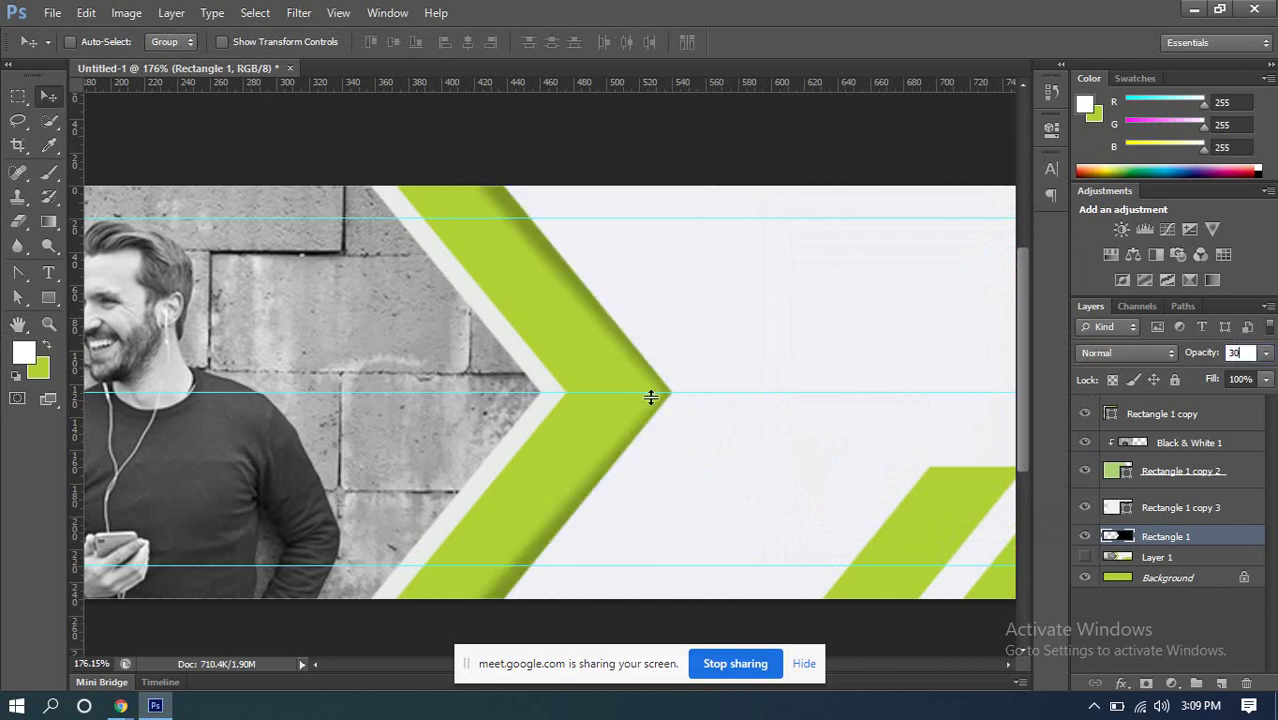
{"action": "key", "text": "Return"}
{"action": "scroll", "coordinate": [662, 380], "scroll_direction": "down", "scroll_amount": 2}
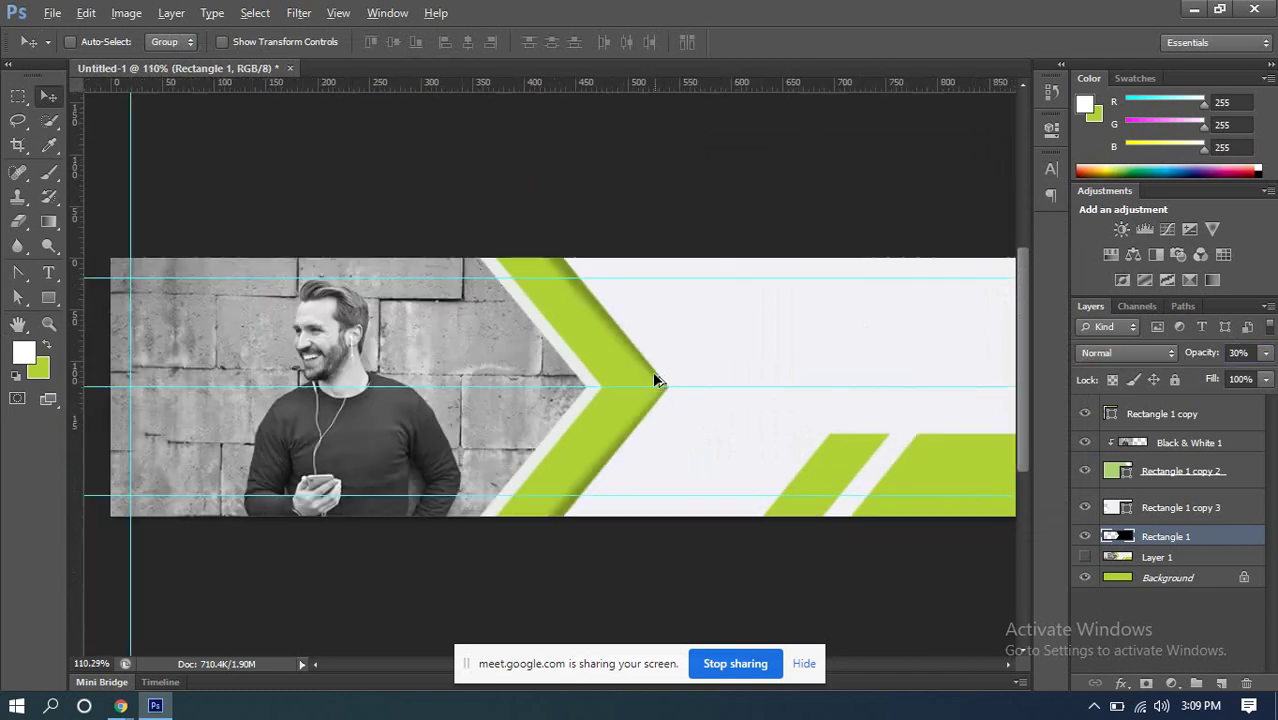
{"action": "scroll", "coordinate": [676, 385], "scroll_direction": "up", "scroll_amount": 1}
{"action": "scroll", "coordinate": [675, 388], "scroll_direction": "up", "scroll_amount": 2}
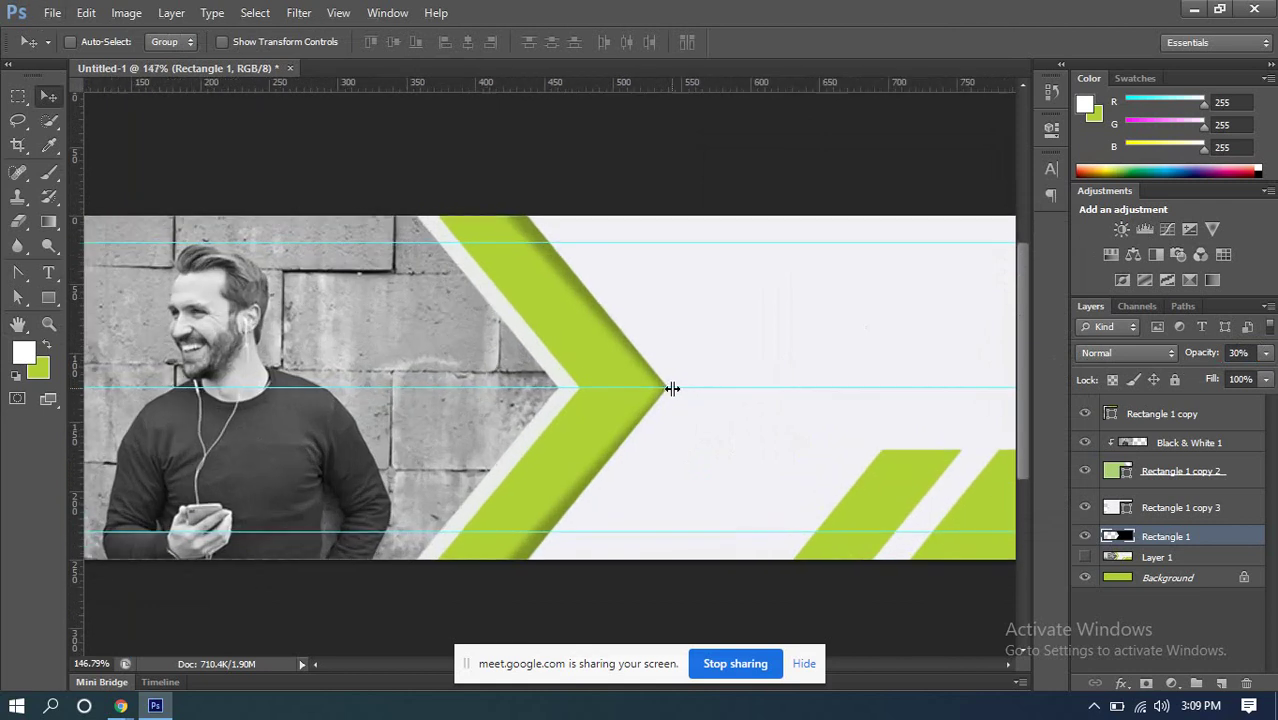
Step: Try moving the Rectangle 1 shadow layer above Rectangle 1 copy 3, and undo the reordering
{"action": "left_click", "coordinate": [1086, 537]}
{"action": "left_click", "coordinate": [1086, 537]}
{"action": "left_click_drag", "start_coordinate": [1183, 540], "coordinate": [1084, 499]}
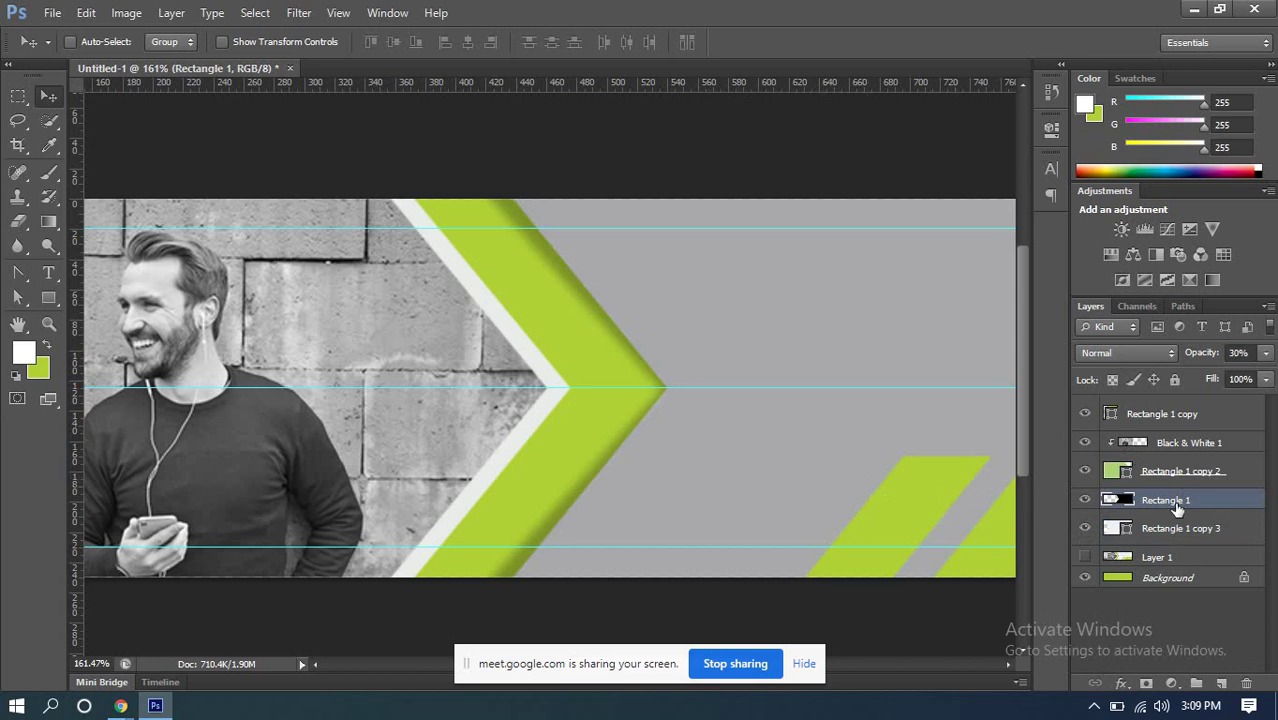
{"action": "key", "text": "ctrl+z"}
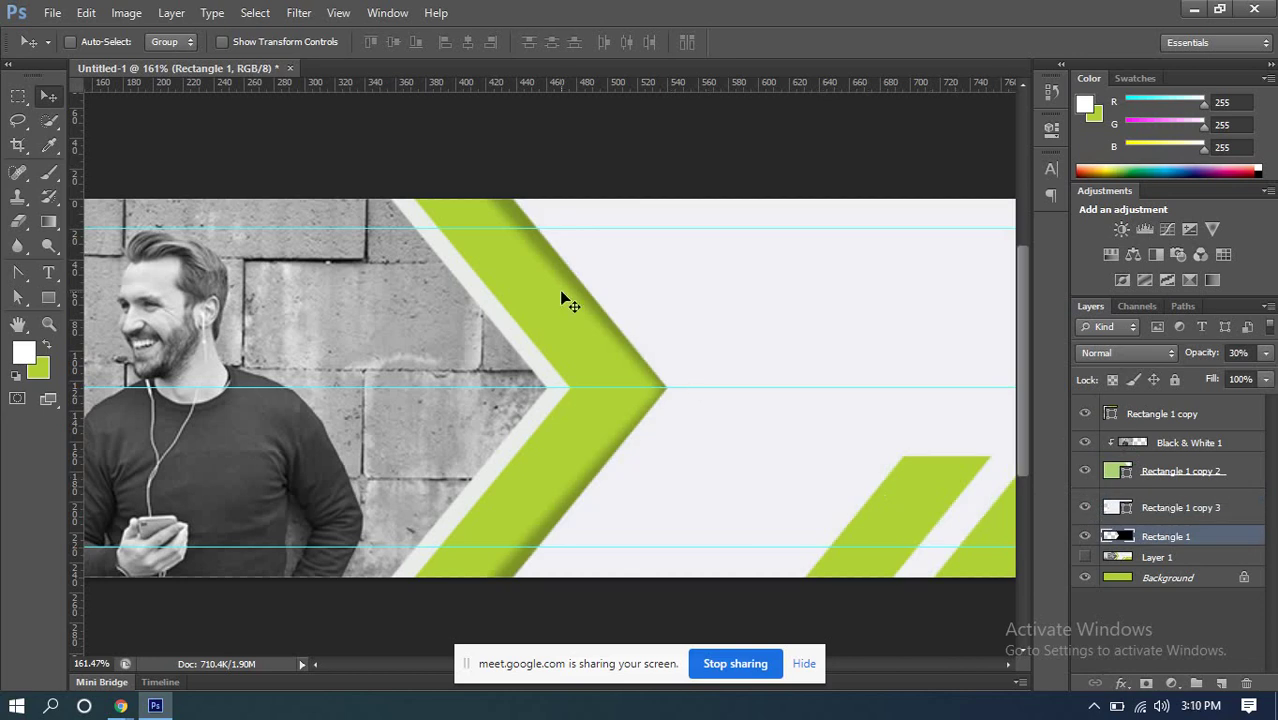
Step: Narrow the Rectangle 1 shadow layer from its left edge to 99.02% width with Free Transform
{"action": "key", "text": "ctrl+t"}
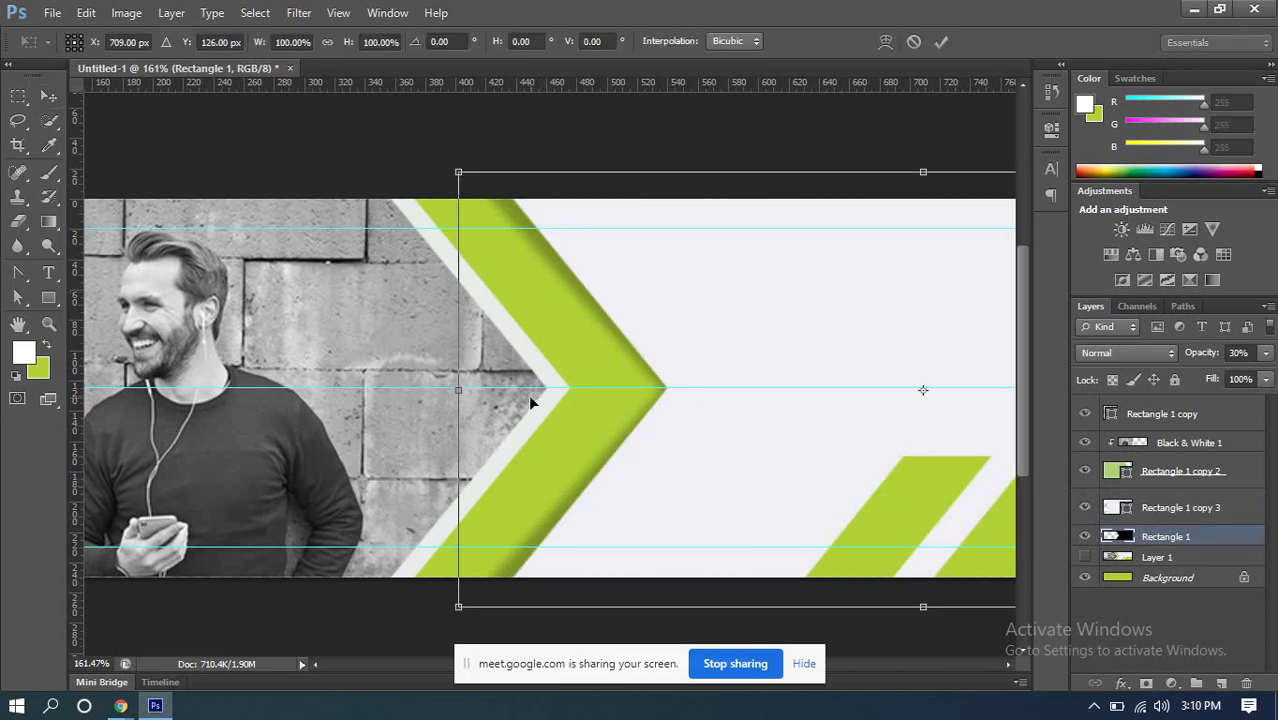
{"action": "left_click", "coordinate": [461, 392]}
{"action": "left_click_drag", "start_coordinate": [464, 393], "coordinate": [470, 393]}
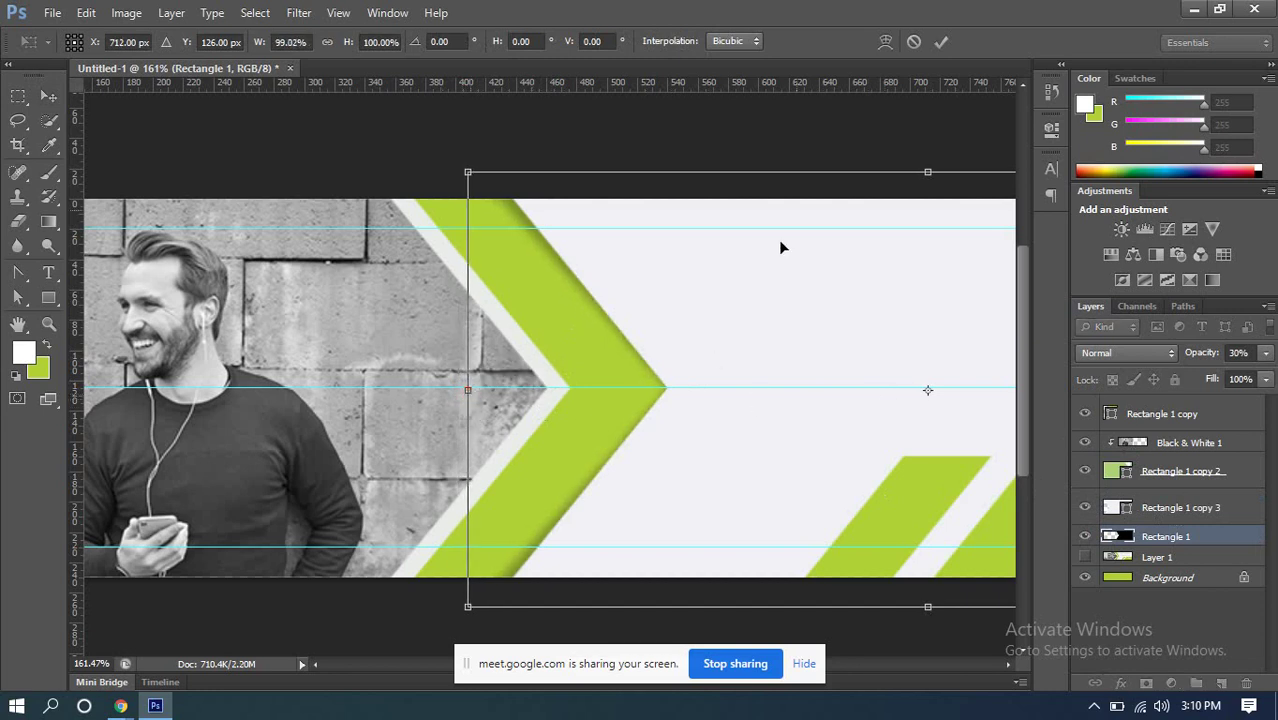
{"action": "left_click", "coordinate": [941, 42]}
Step: Narrow the Rectangle 1 shadow further from its left edge to 99.18% of its width
{"action": "scroll", "coordinate": [660, 354], "scroll_direction": "down", "scroll_amount": 3}
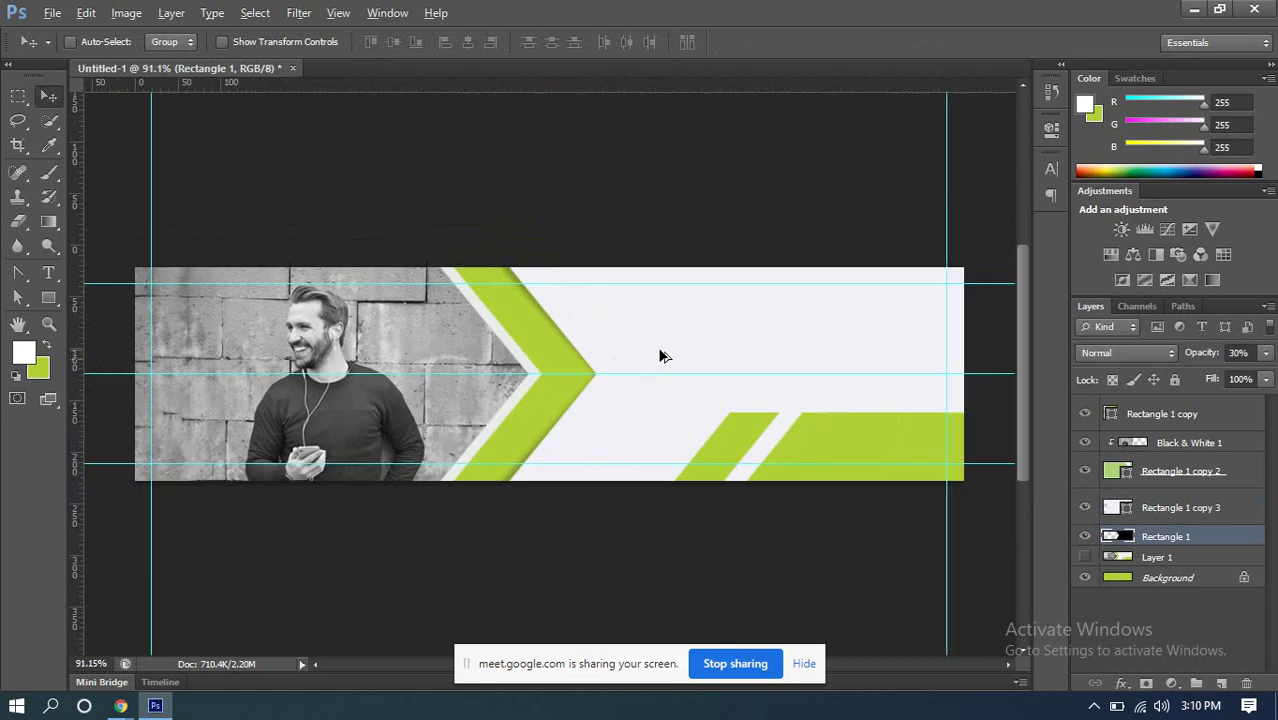
{"action": "scroll", "coordinate": [623, 373], "scroll_direction": "up", "scroll_amount": 3}
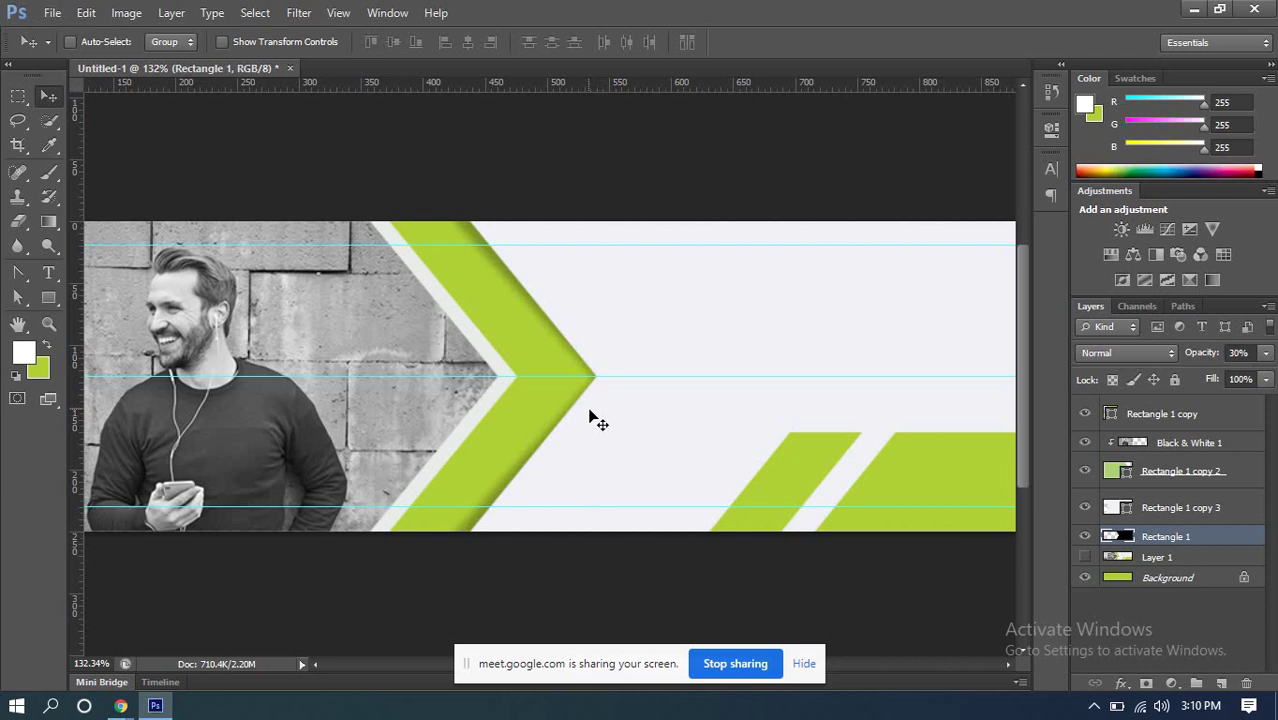
{"action": "key", "text": "ctrl+t"}
{"action": "left_click_drag", "start_coordinate": [430, 377], "coordinate": [436, 377]}
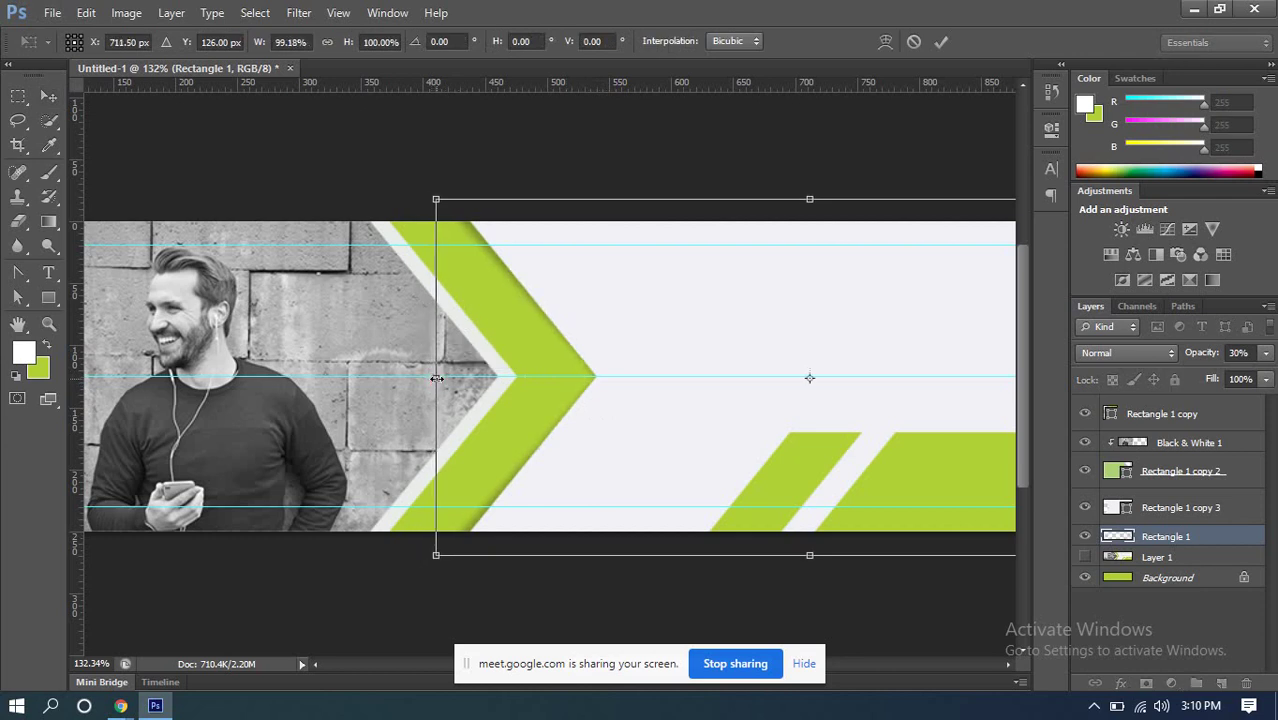
{"action": "left_click", "coordinate": [942, 42]}
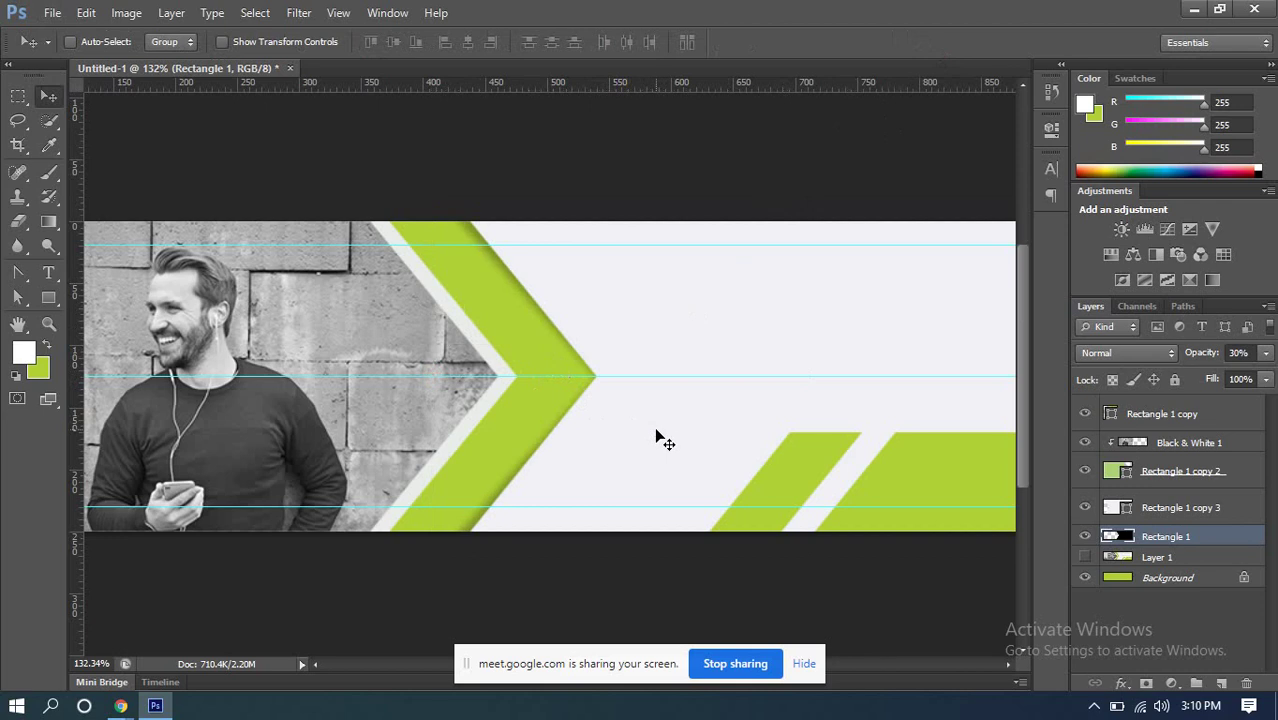
Step: Hide the guides to view the whole banner without them
{"action": "key", "text": "ctrl+minus"}
{"action": "key", "text": "ctrl+minus"}
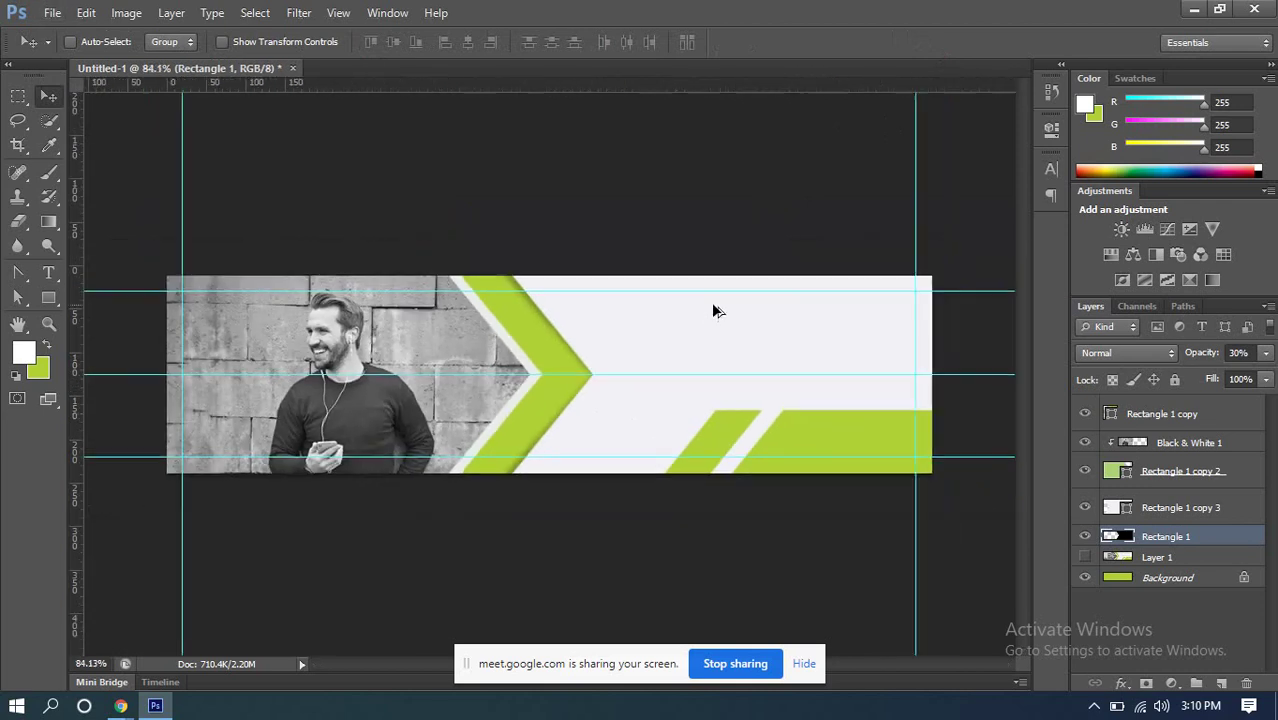
{"action": "key", "text": "ctrl+plus"}
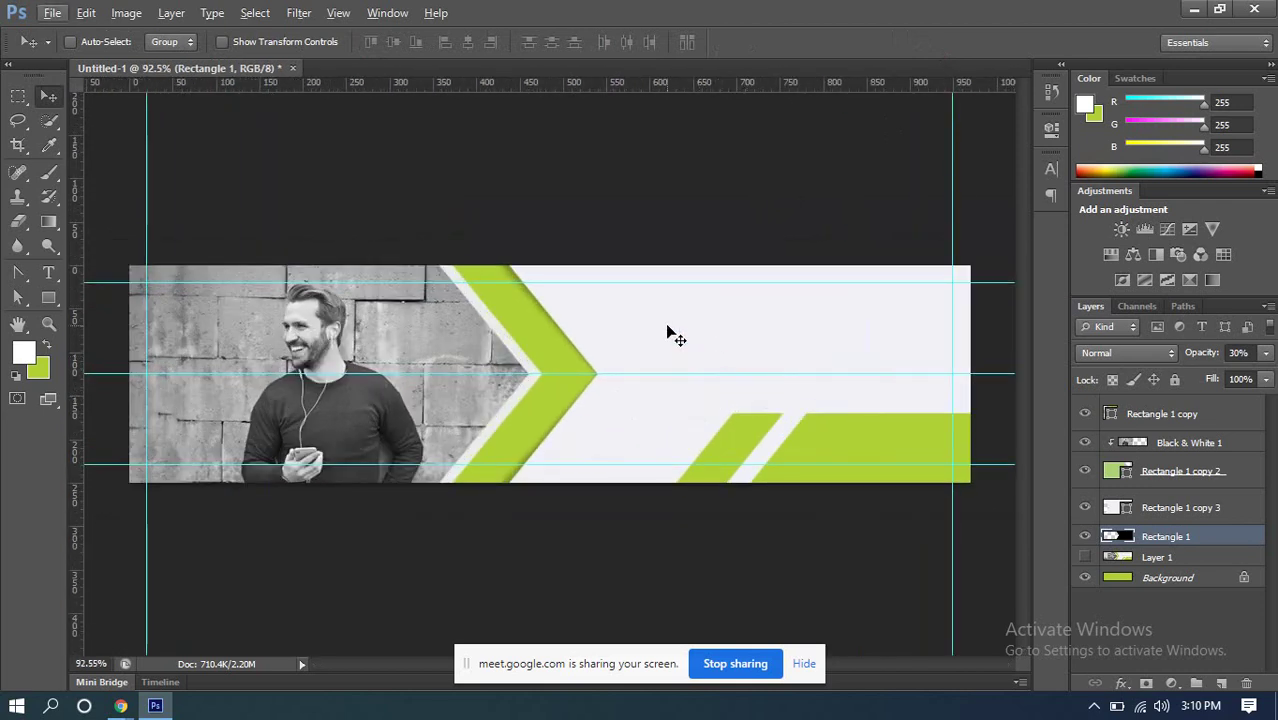
{"action": "right_click", "coordinate": [665, 324]}
{"action": "key", "text": "Escape"}
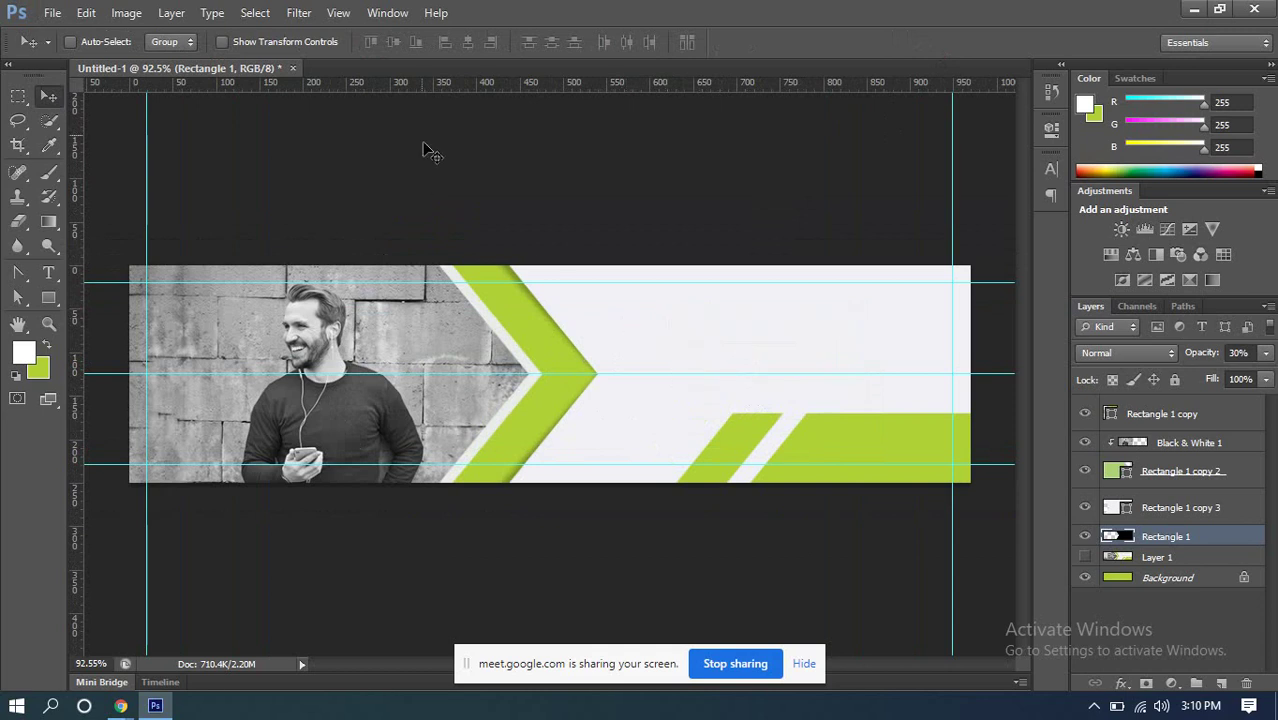
{"action": "left_click", "coordinate": [338, 13]}
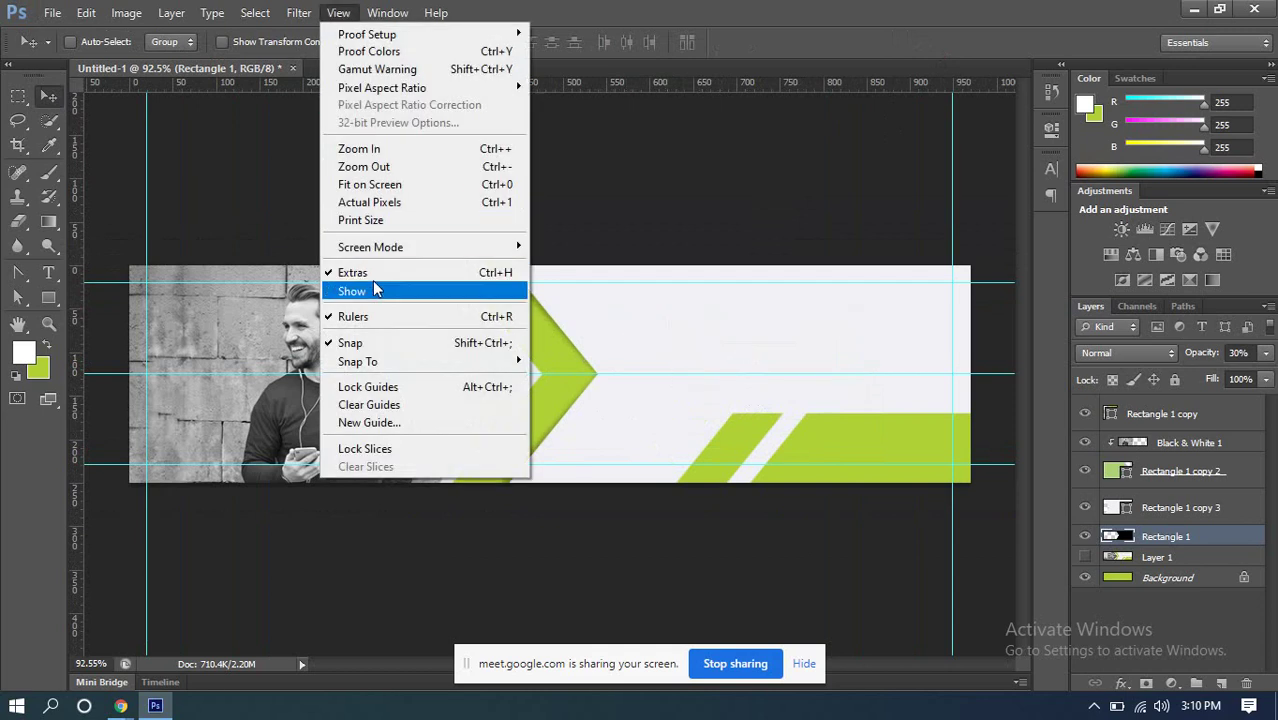
{"action": "mouse_move", "coordinate": [379, 291]}
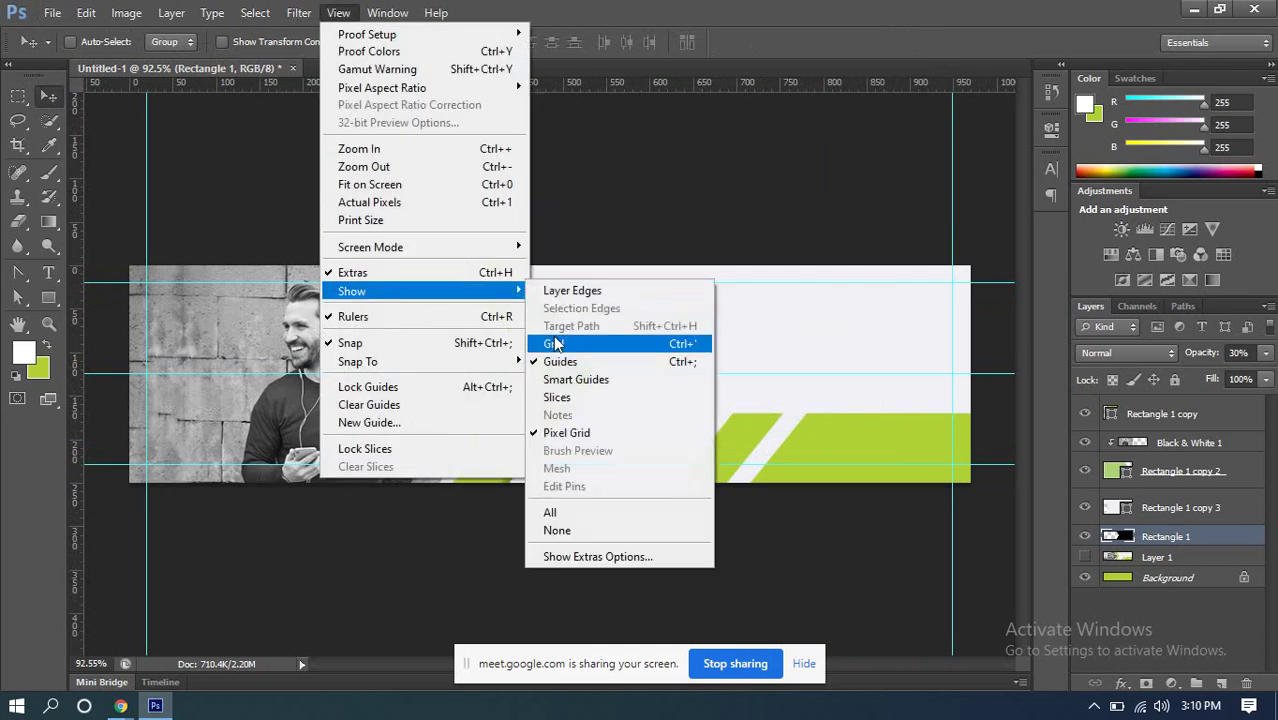
{"action": "left_click", "coordinate": [560, 362]}
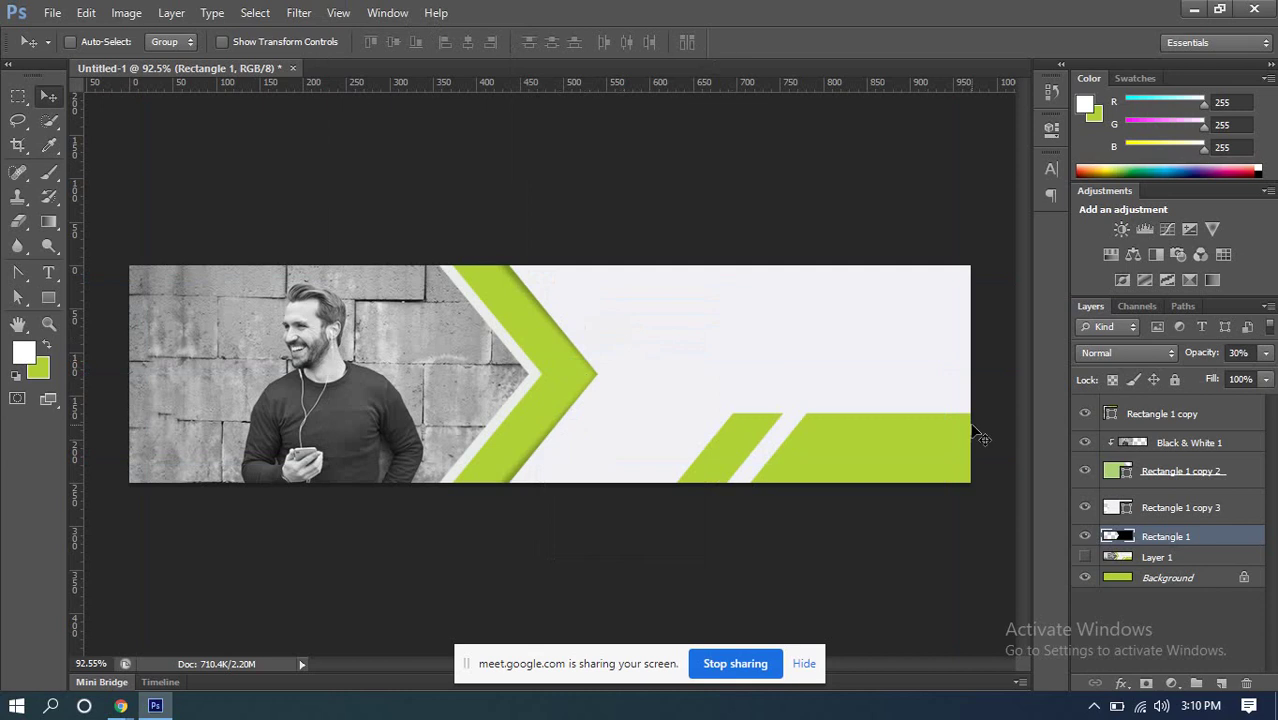
Step: Show the Layer 1 reference image and move it to the top of the layer stack, above Rectangle 1 copy
{"action": "left_click", "coordinate": [1086, 557]}
{"action": "left_click", "coordinate": [1164, 558]}
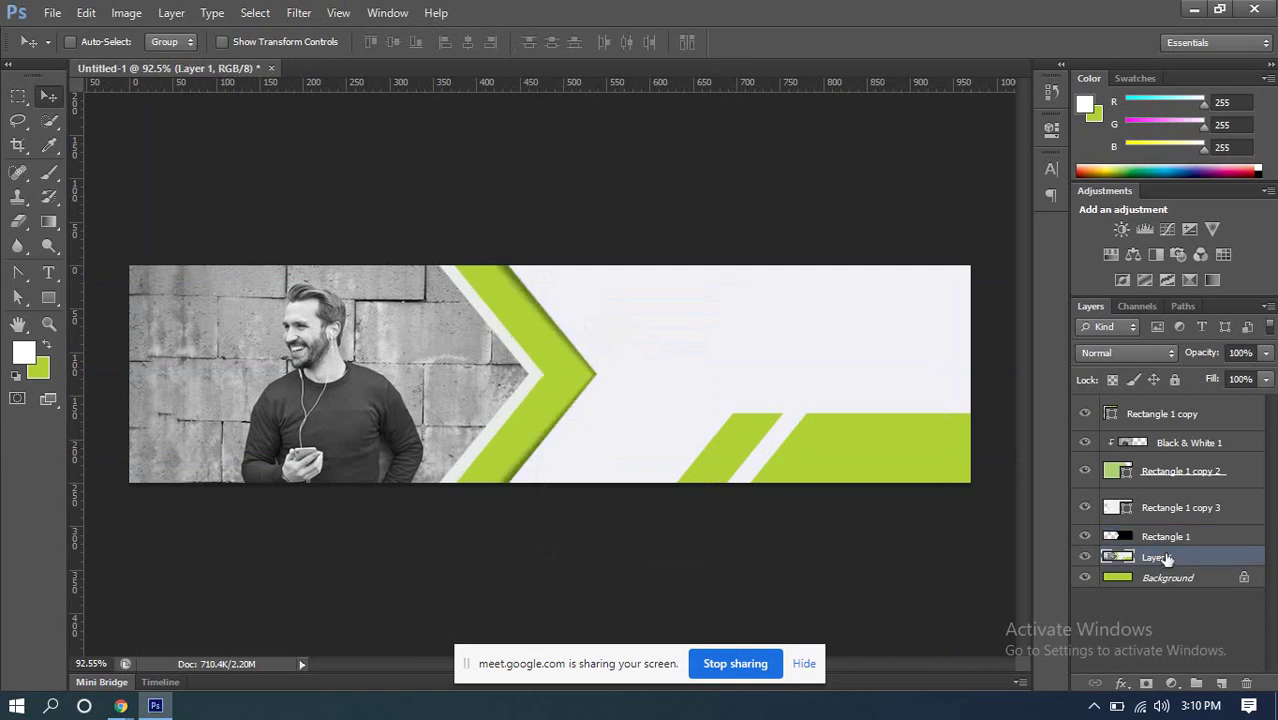
{"action": "left_click_drag", "start_coordinate": [1170, 562], "coordinate": [1158, 406]}
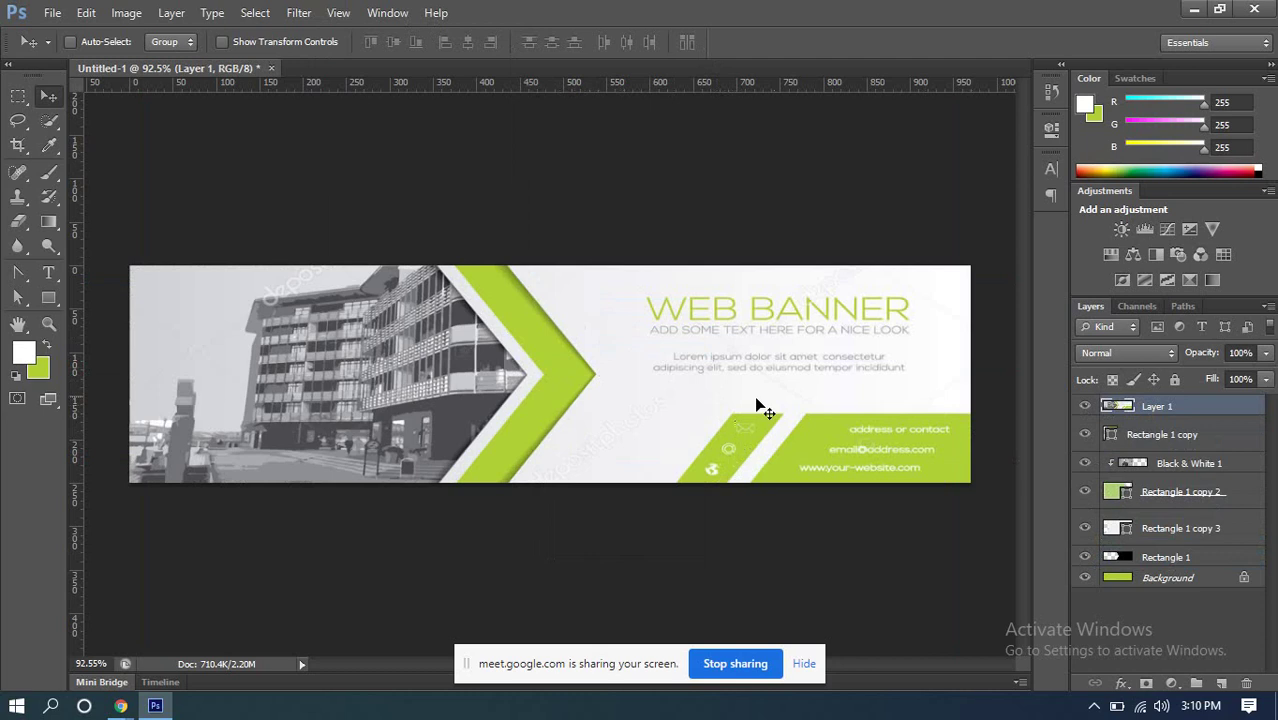
Step: Examine the slanted green icon strip and the contact block in the lower part of the reference banner
{"action": "scroll", "coordinate": [831, 387], "scroll_direction": "up", "scroll_amount": 3}
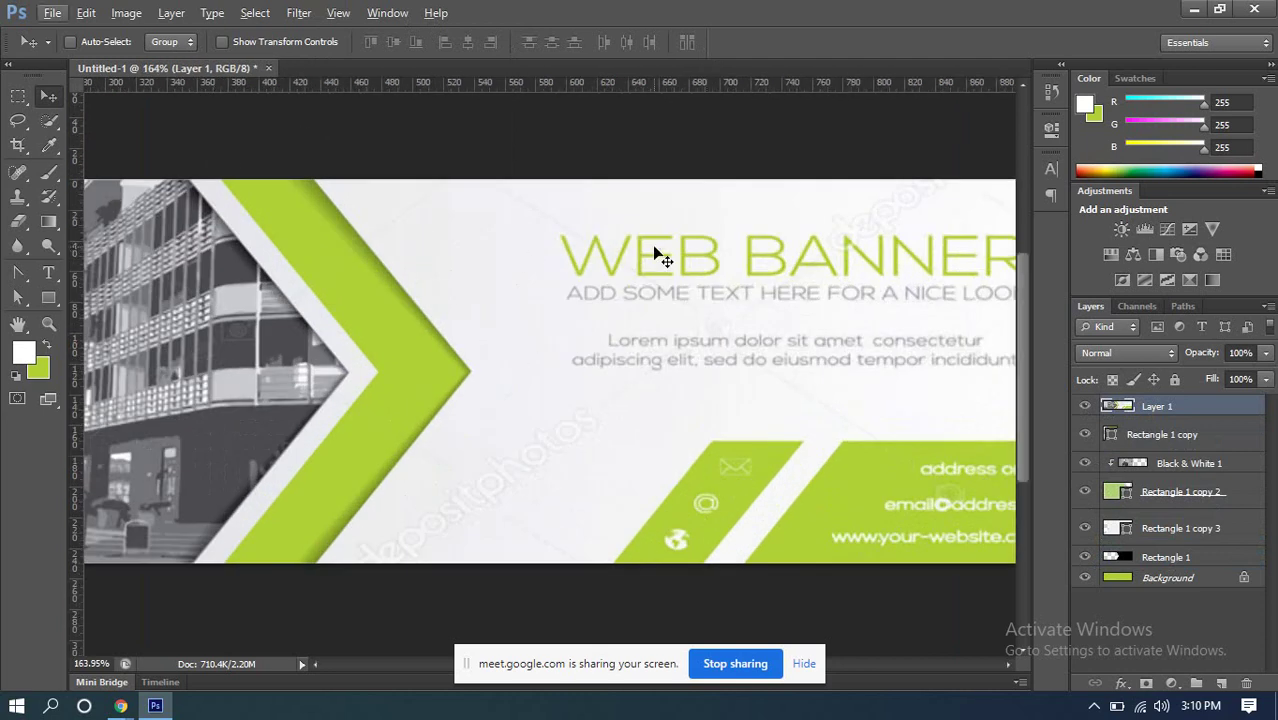
{"action": "scroll", "coordinate": [730, 530], "scroll_direction": "down", "scroll_amount": 1}
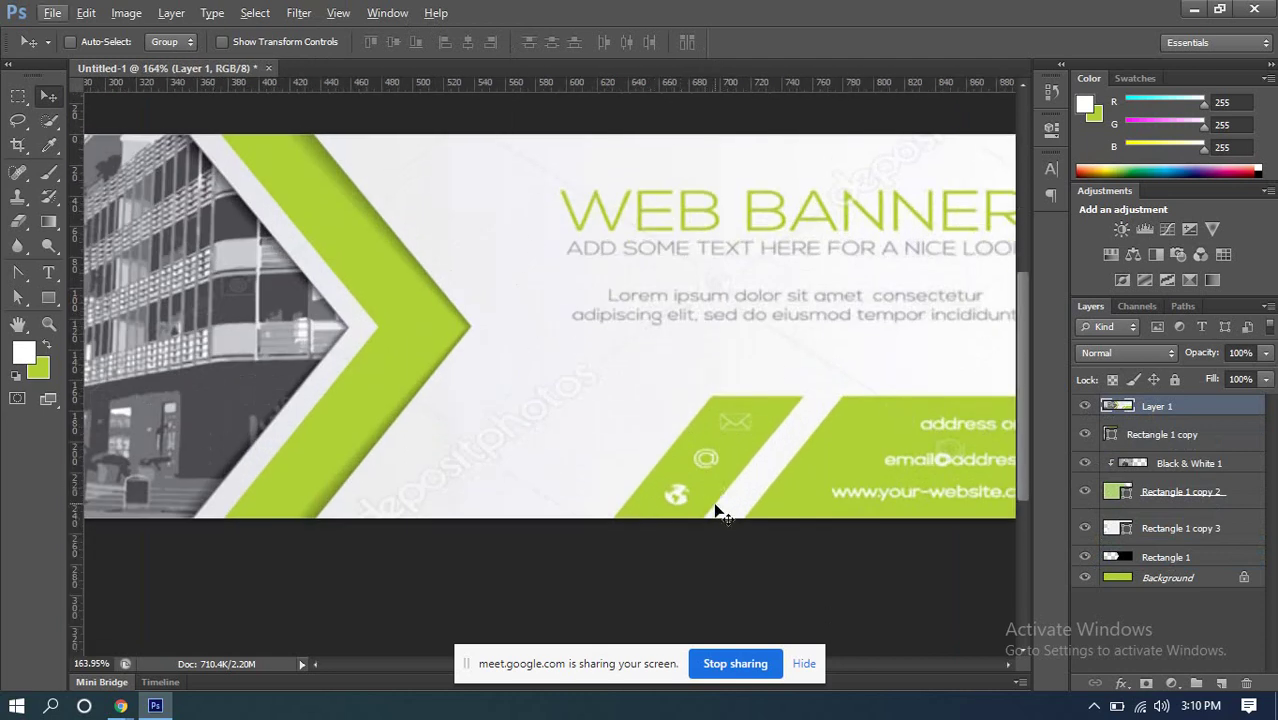
{"action": "scroll", "coordinate": [778, 455], "scroll_direction": "up", "scroll_amount": 2}
{"action": "scroll", "coordinate": [700, 415], "scroll_direction": "down", "scroll_amount": 1}
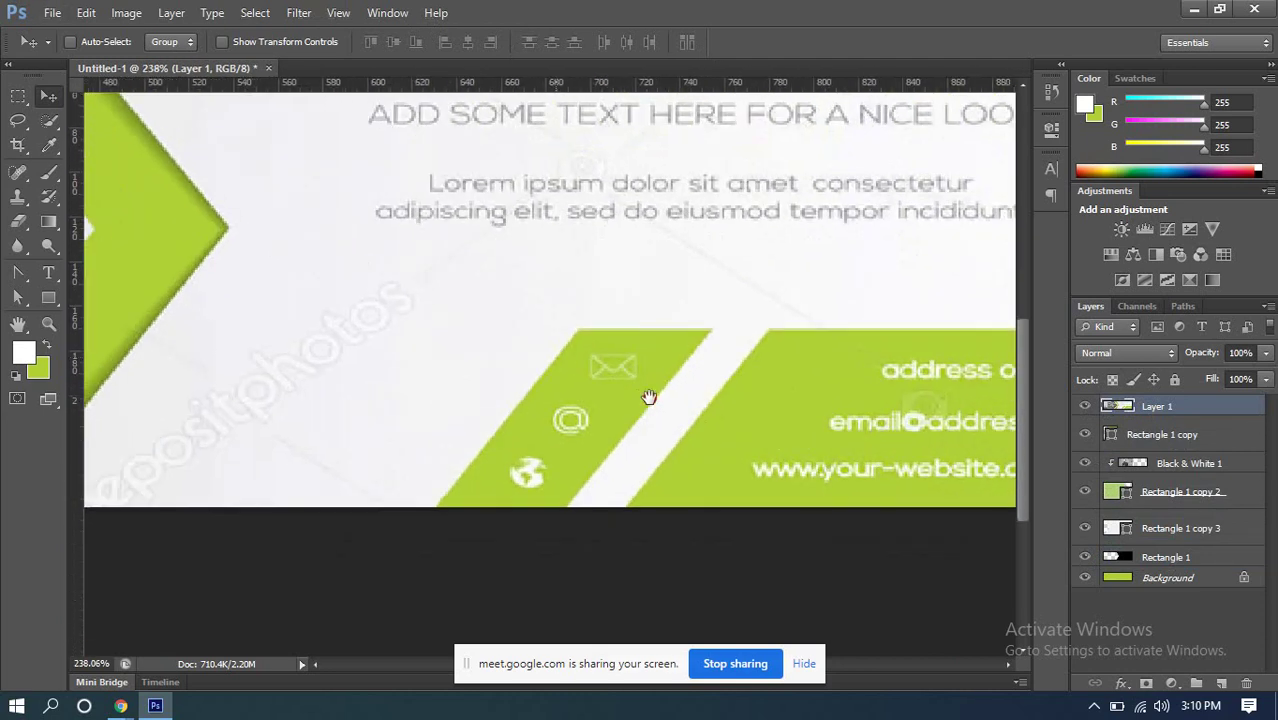
{"action": "scroll", "coordinate": [550, 370], "scroll_direction": "down", "scroll_amount": 1}
{"action": "scroll", "coordinate": [507, 370], "scroll_direction": "right", "scroll_amount": 5}
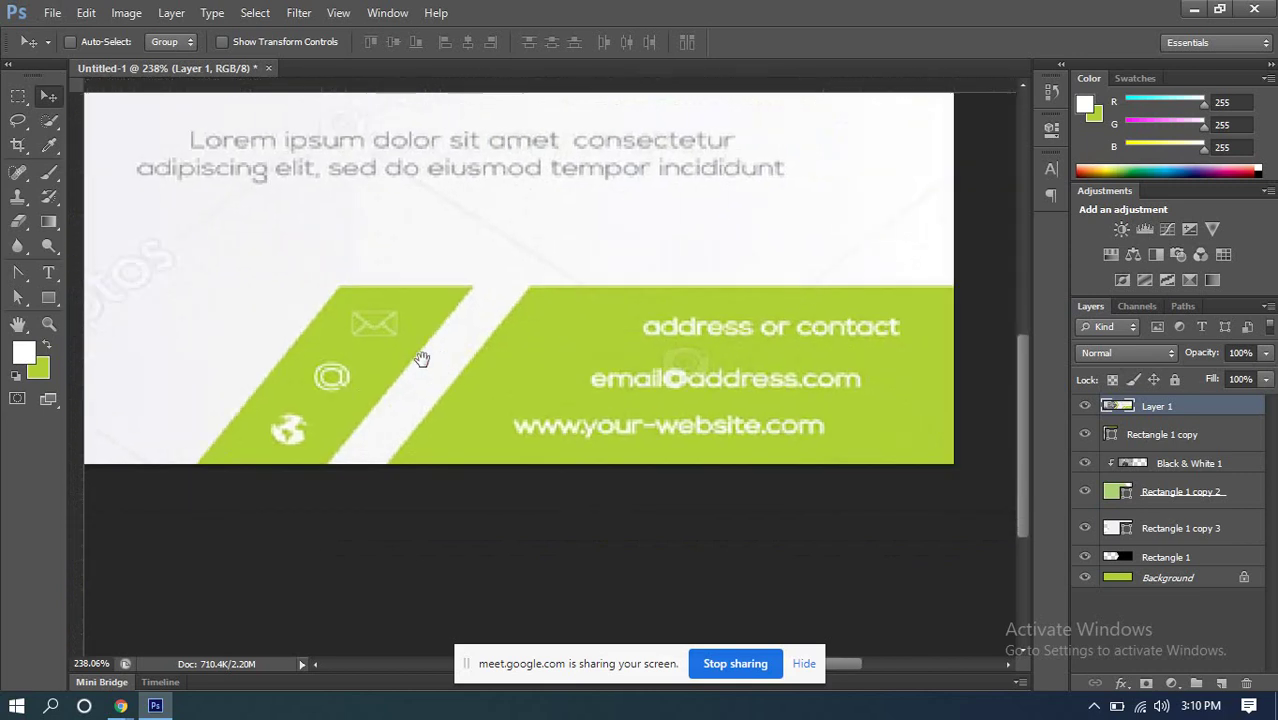
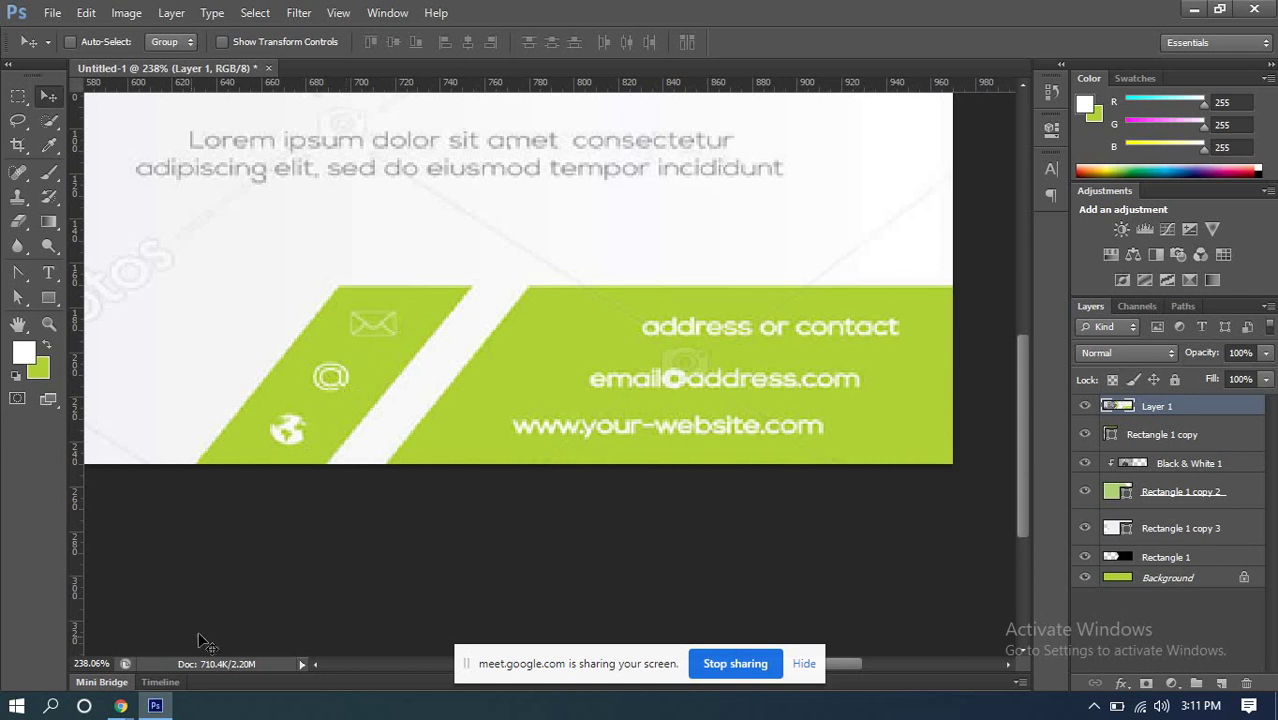
Step: Switch to Chrome, load flaticon.com in place of the standard banner sizes image, and dismiss the discount popup
{"action": "mouse_move", "coordinate": [120, 707]}
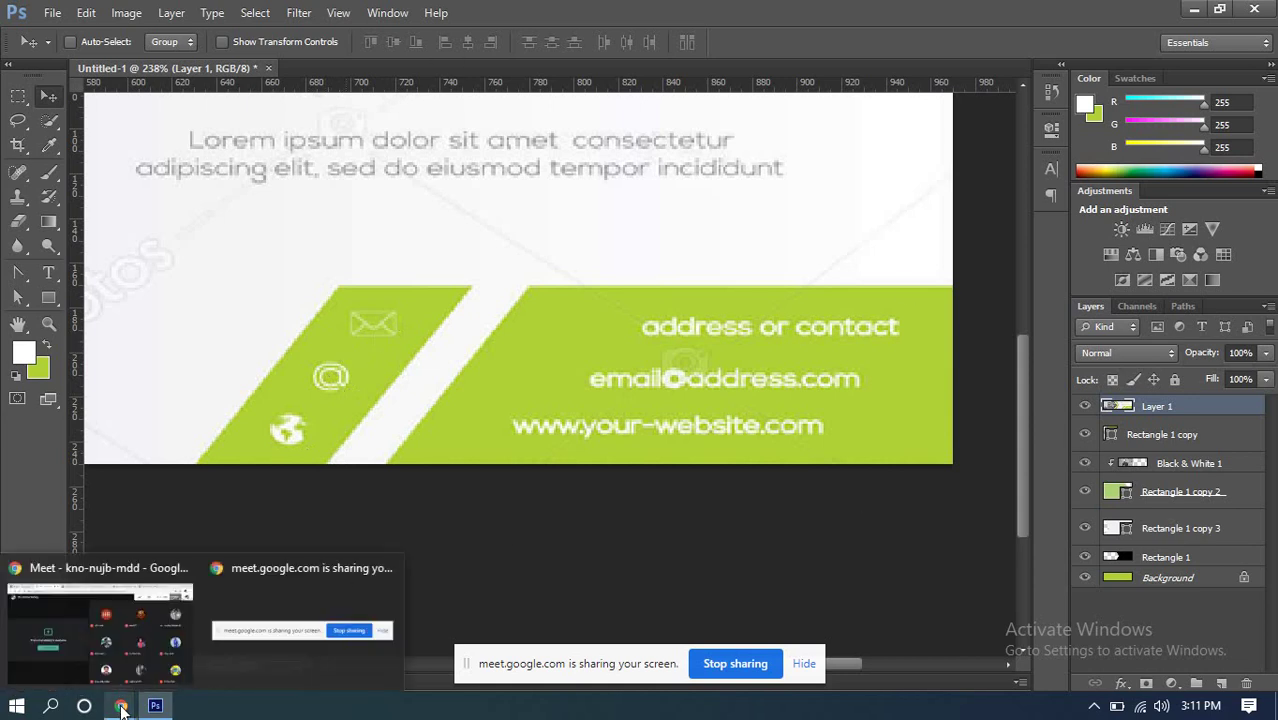
{"action": "left_click", "coordinate": [108, 640]}
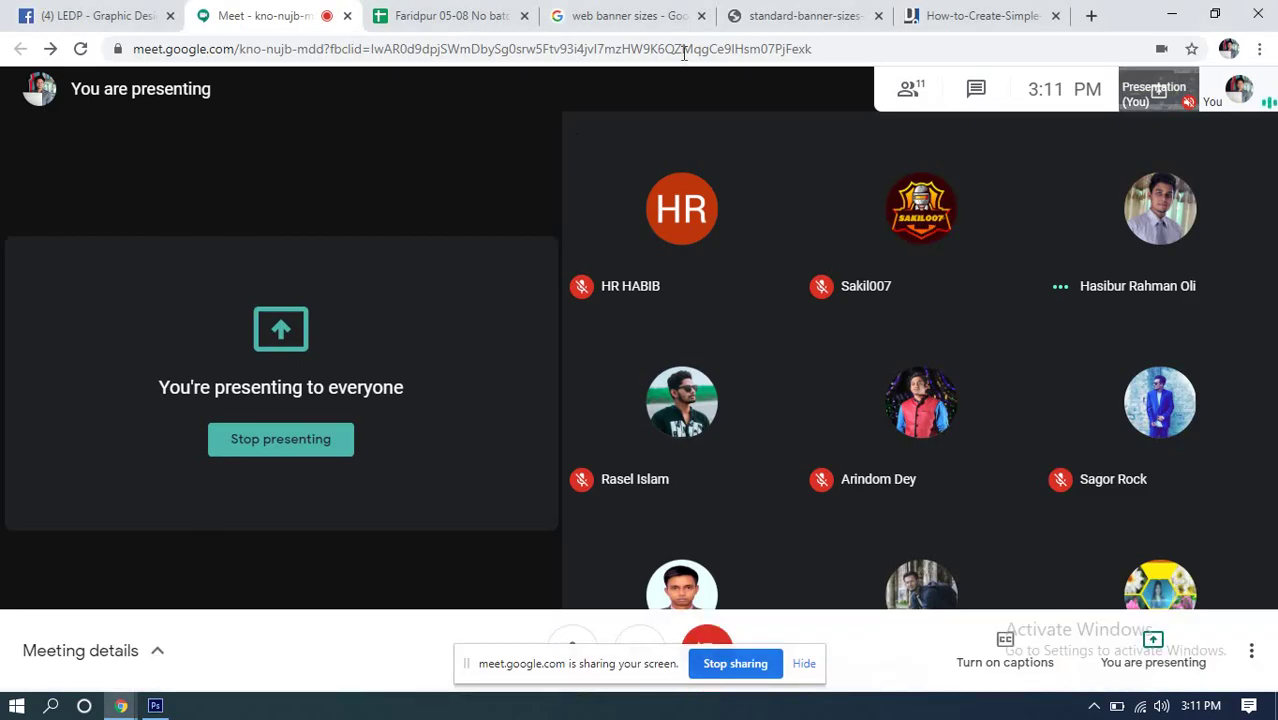
{"action": "left_click", "coordinate": [815, 18]}
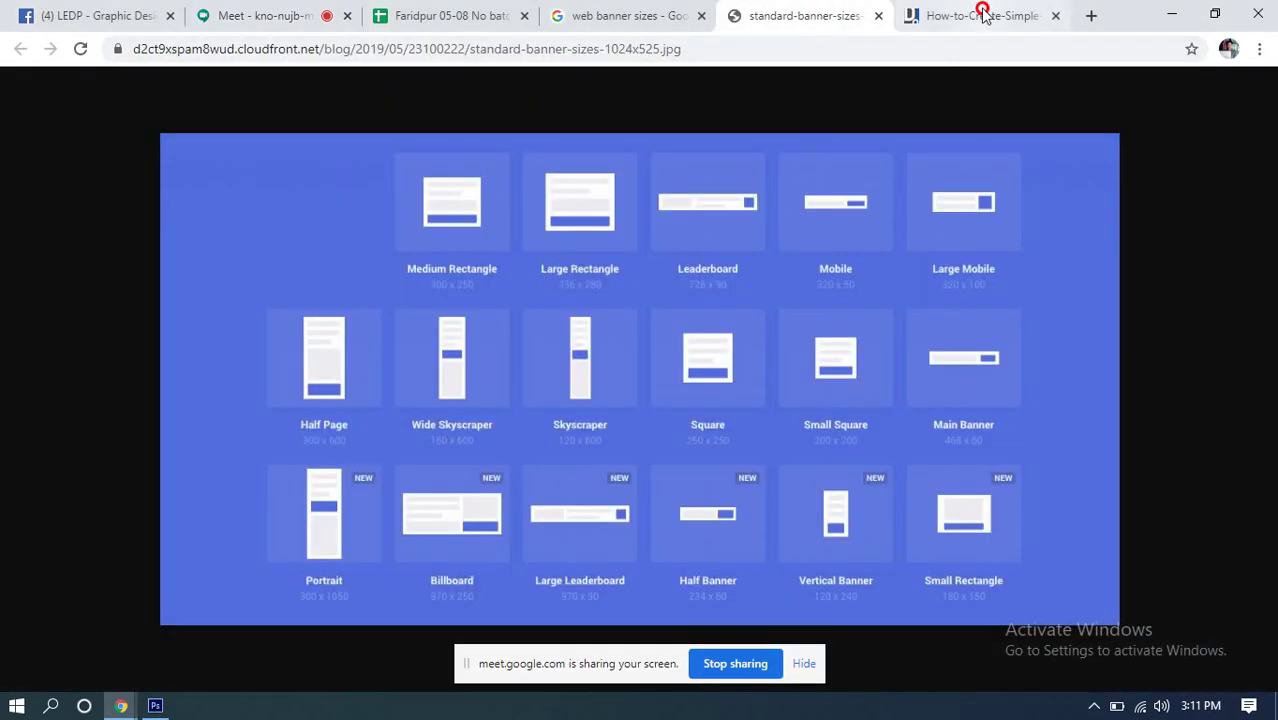
{"action": "left_click", "coordinate": [983, 14]}
{"action": "left_click", "coordinate": [779, 8]}
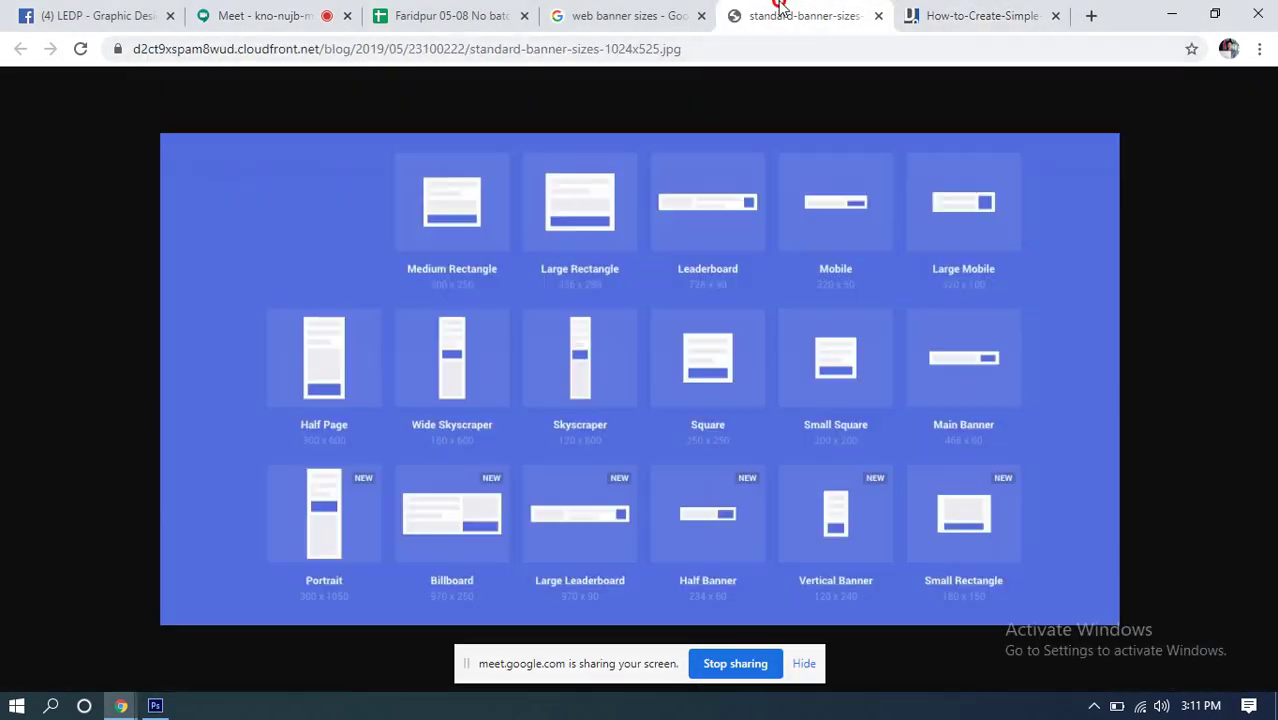
{"action": "left_click", "coordinate": [731, 45]}
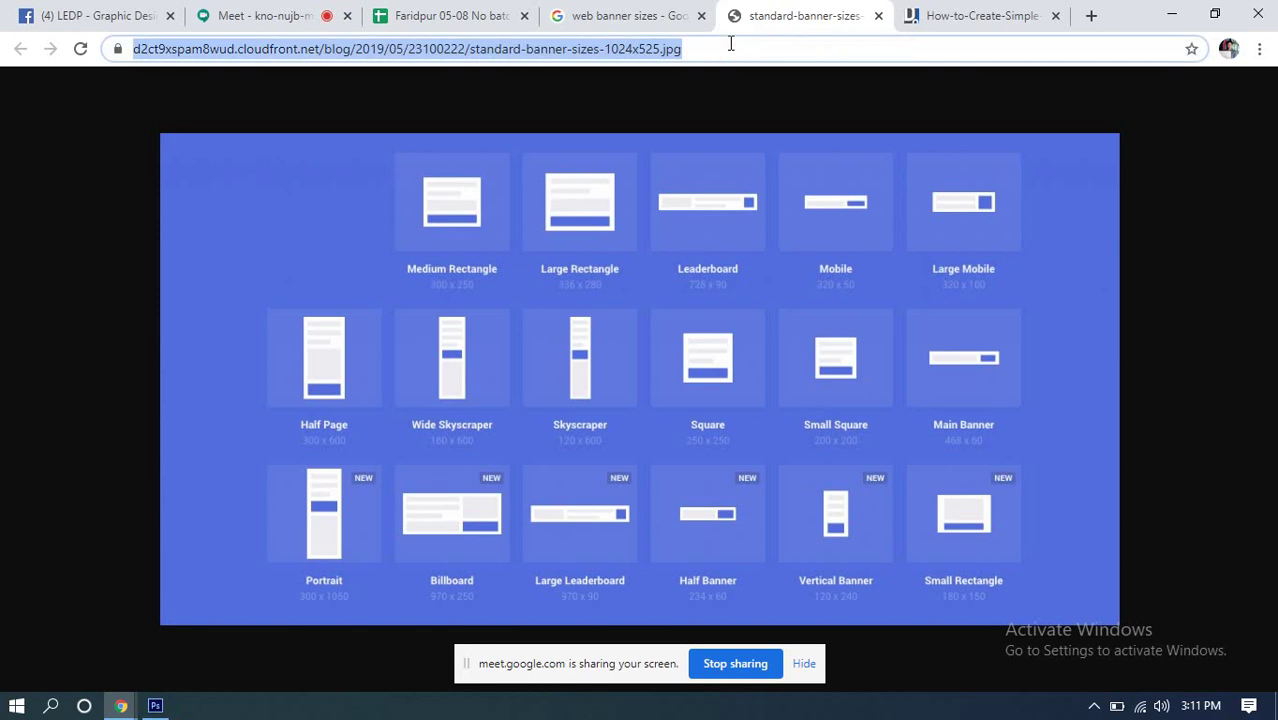
{"action": "type", "text": "flaticon.com"}
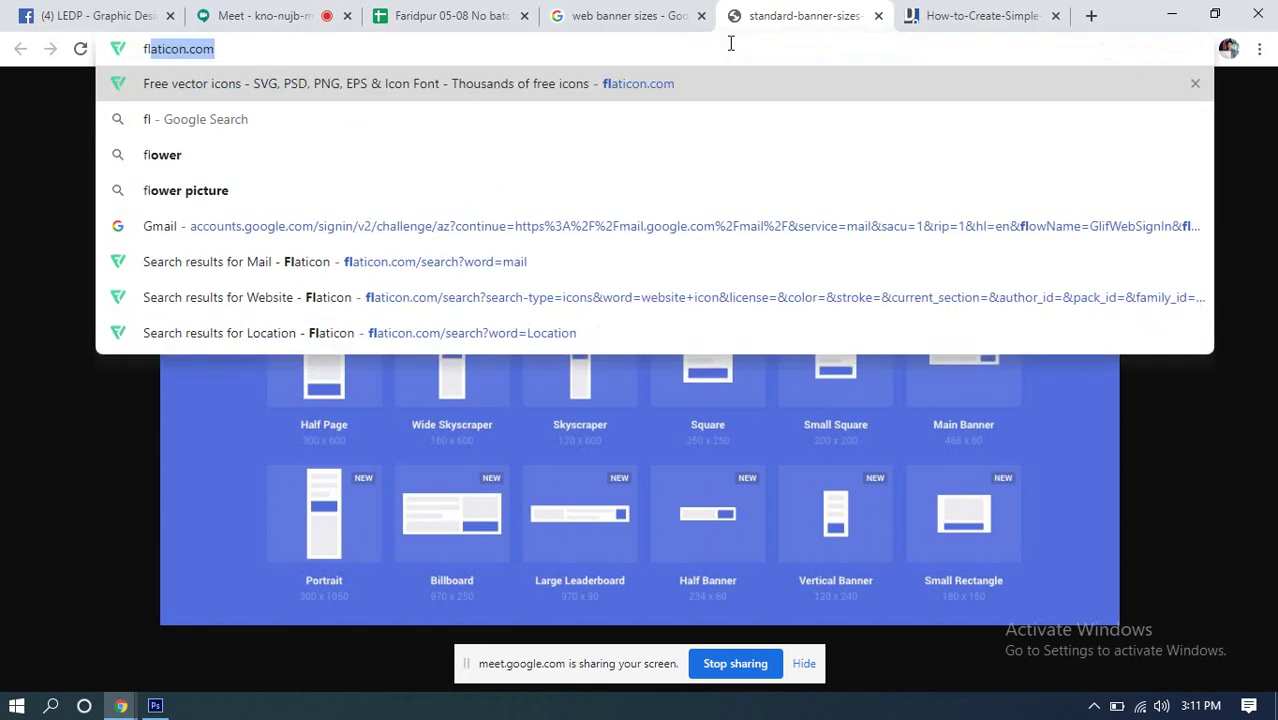
{"action": "key", "text": "Return"}
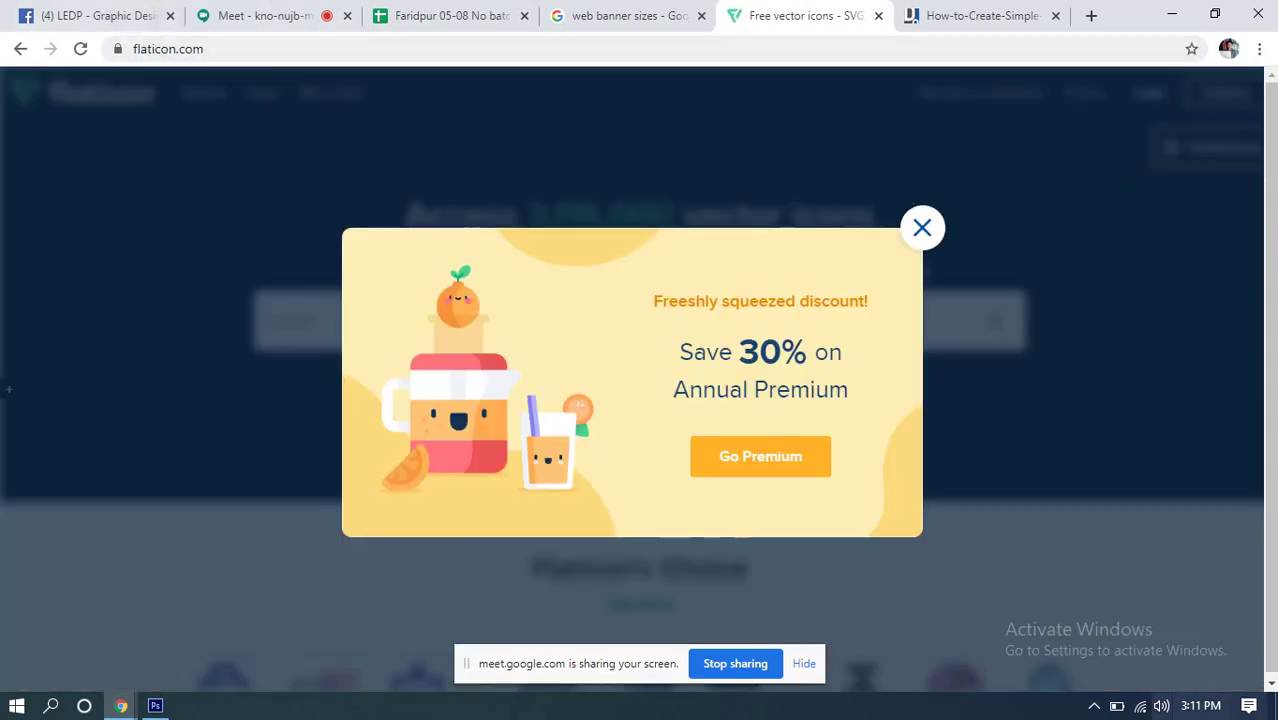
{"action": "left_click", "coordinate": [920, 226]}
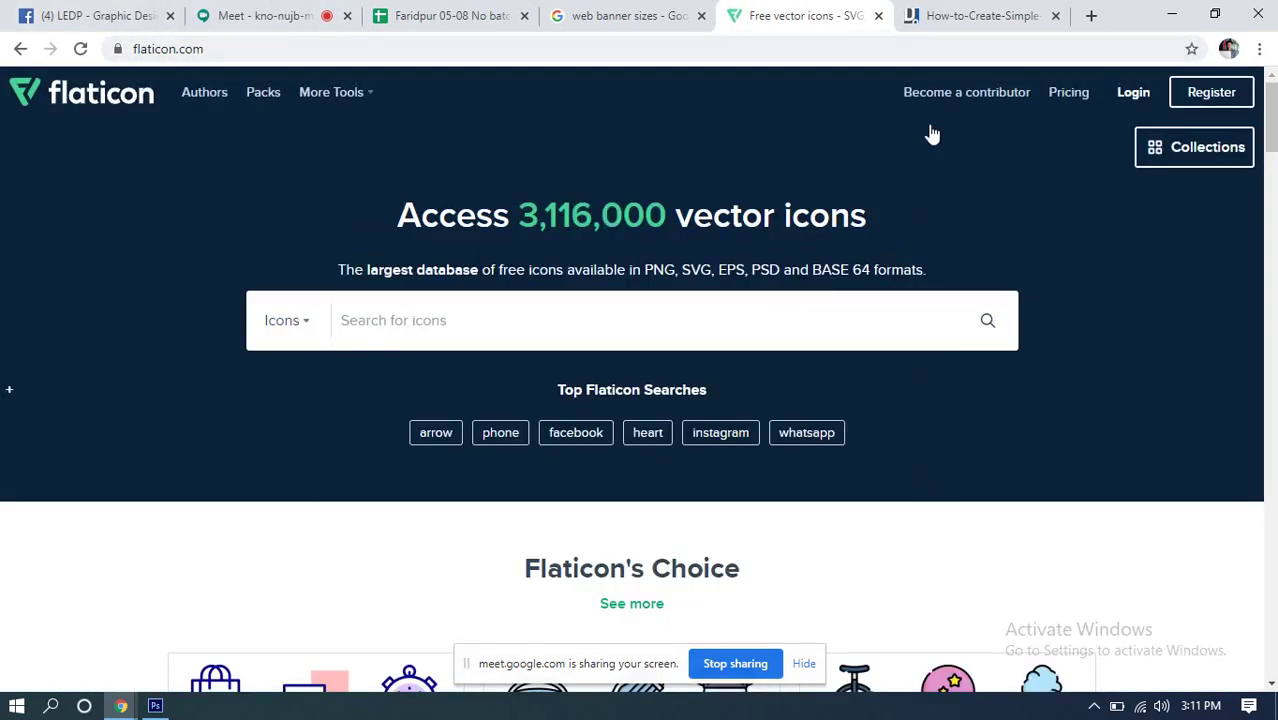
Step: Close the browser tab holding the How-to-Create-Simple-Web-Banners size chart
{"action": "left_click", "coordinate": [963, 18]}
{"action": "left_click", "coordinate": [831, 51]}
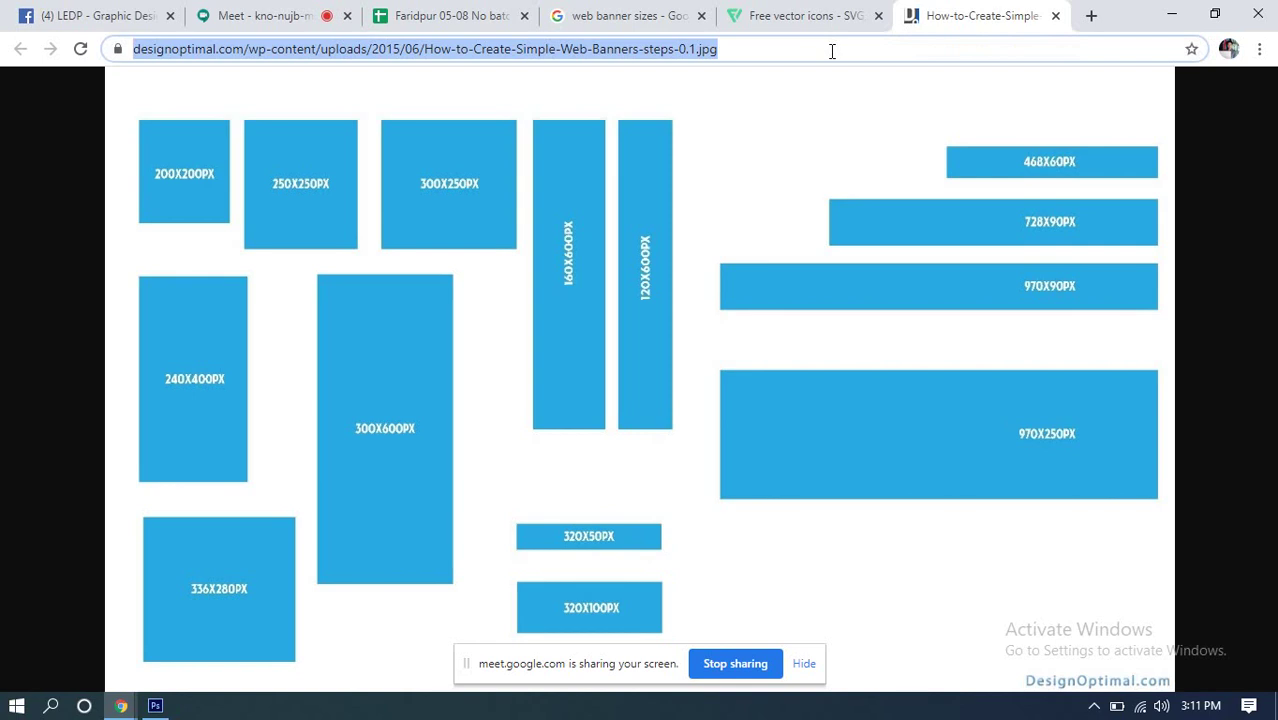
{"action": "type", "text": "f"}
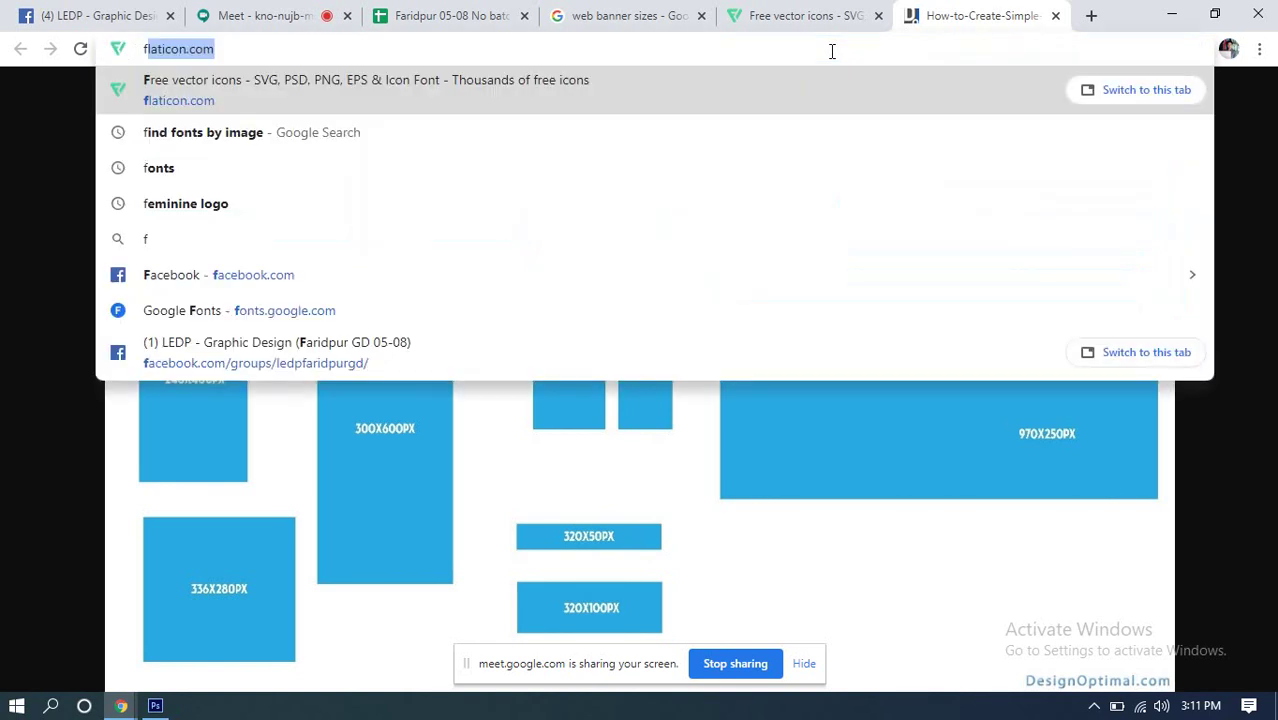
{"action": "left_click", "coordinate": [1055, 16]}
Step: Search Flaticon for "mail" icons
{"action": "scroll", "coordinate": [582, 543], "scroll_direction": "down", "scroll_amount": 8}
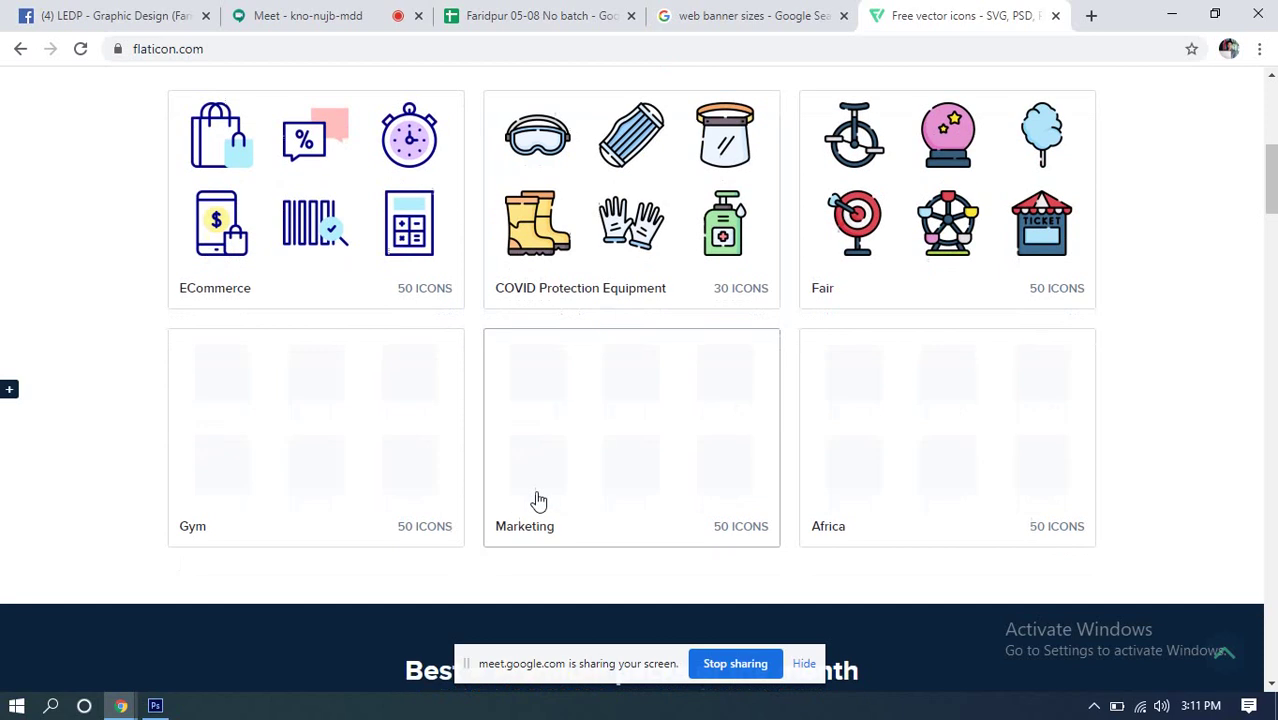
{"action": "scroll", "coordinate": [540, 500], "scroll_direction": "up", "scroll_amount": 8}
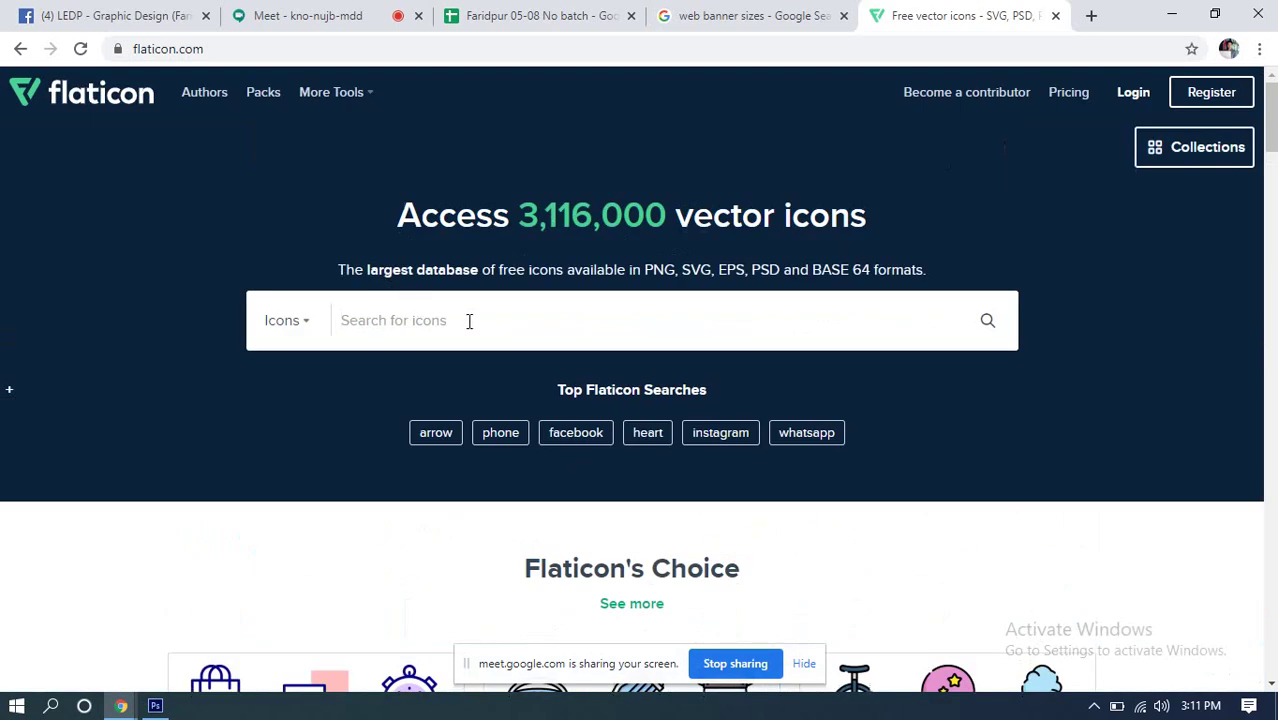
{"action": "key", "text": "Return"}
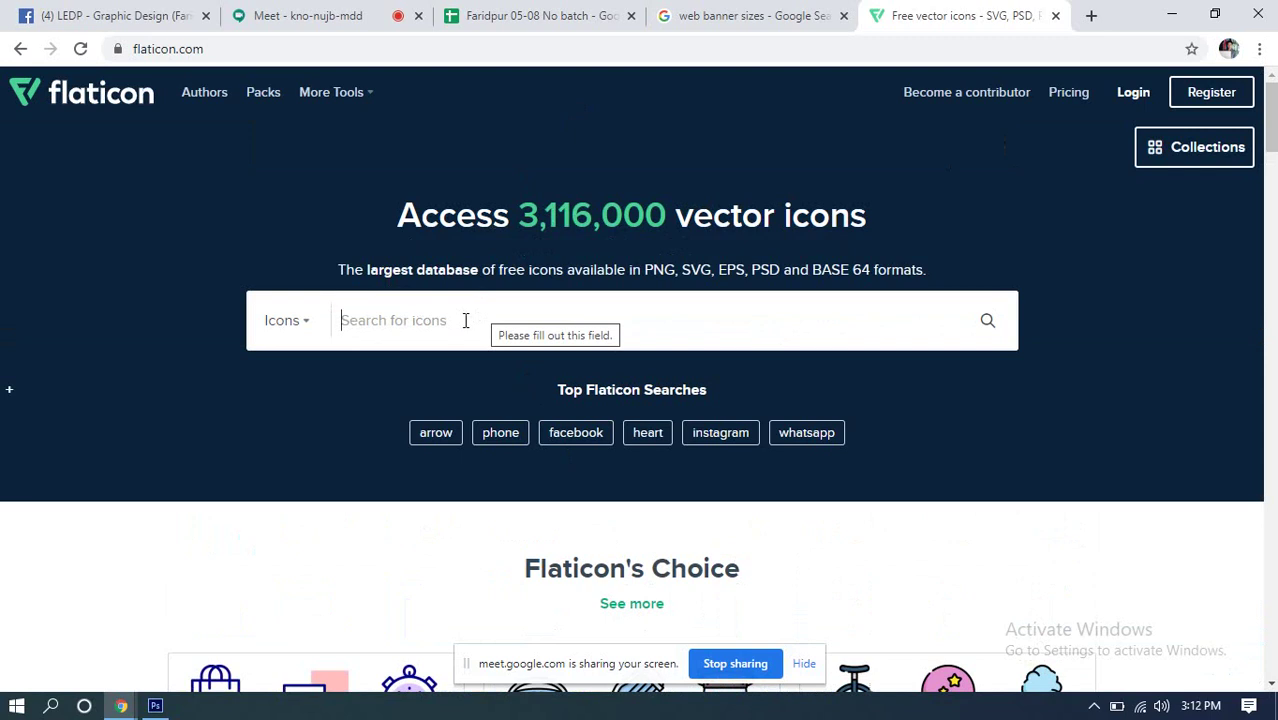
{"action": "type", "text": "mail"}
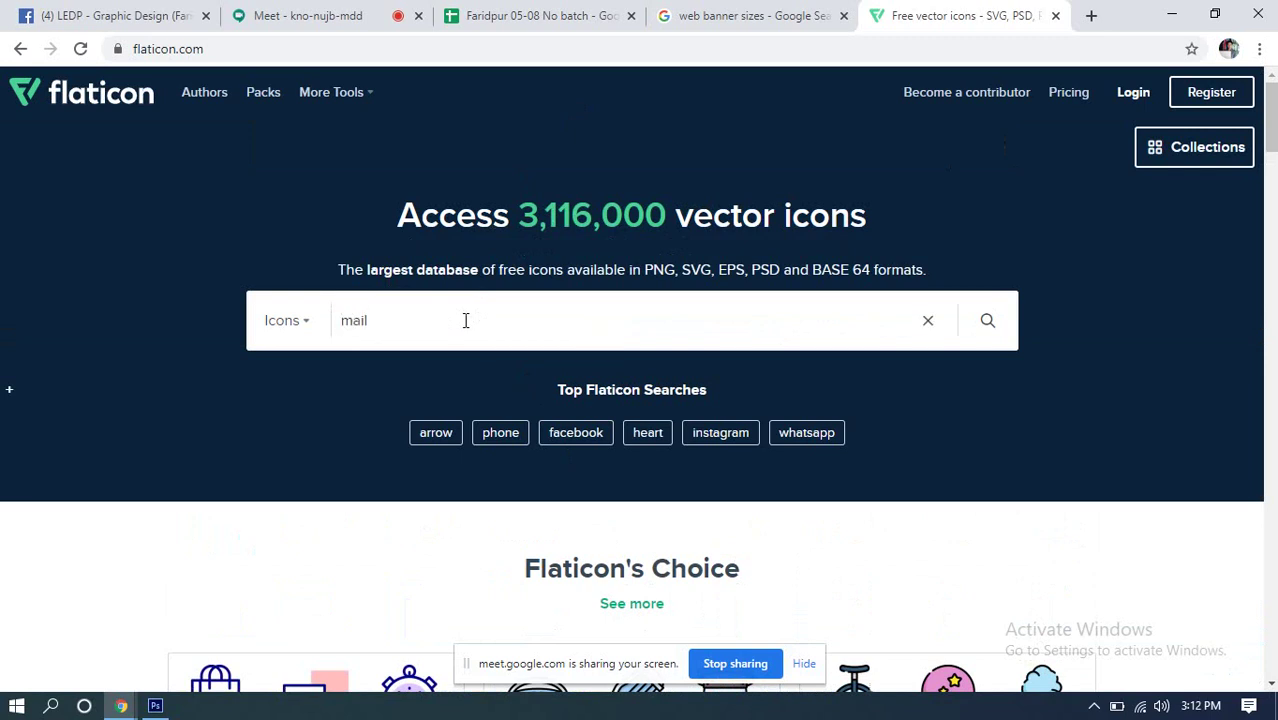
{"action": "key", "text": "Return"}
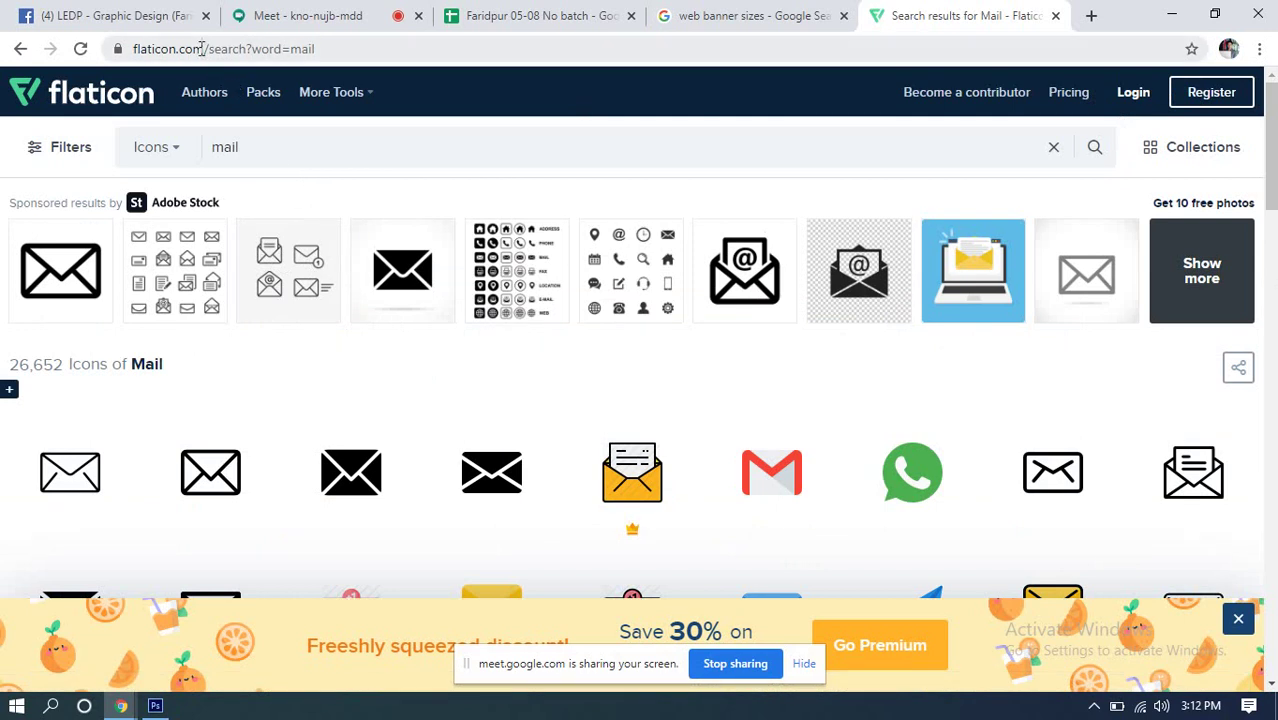
{"action": "left_click_drag", "start_coordinate": [203, 49], "coordinate": [133, 49]}
{"action": "key", "text": "ctrl+c"}
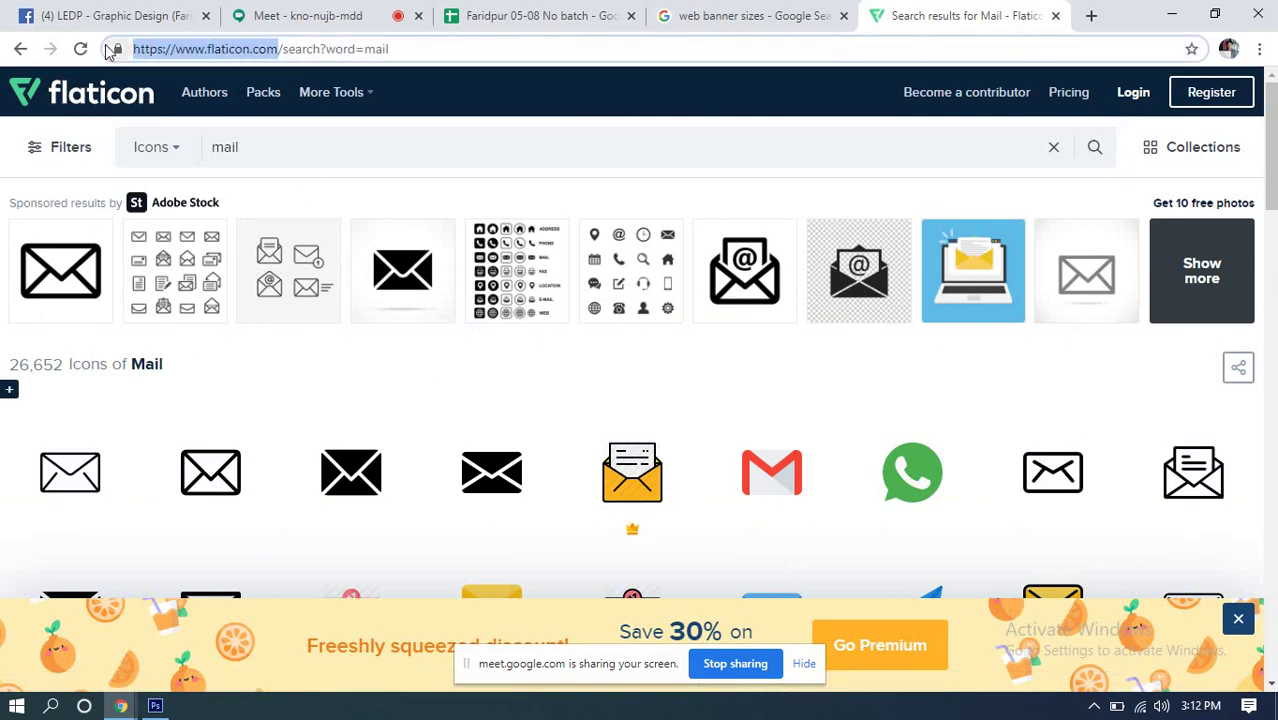
{"action": "left_click", "coordinate": [280, 13]}
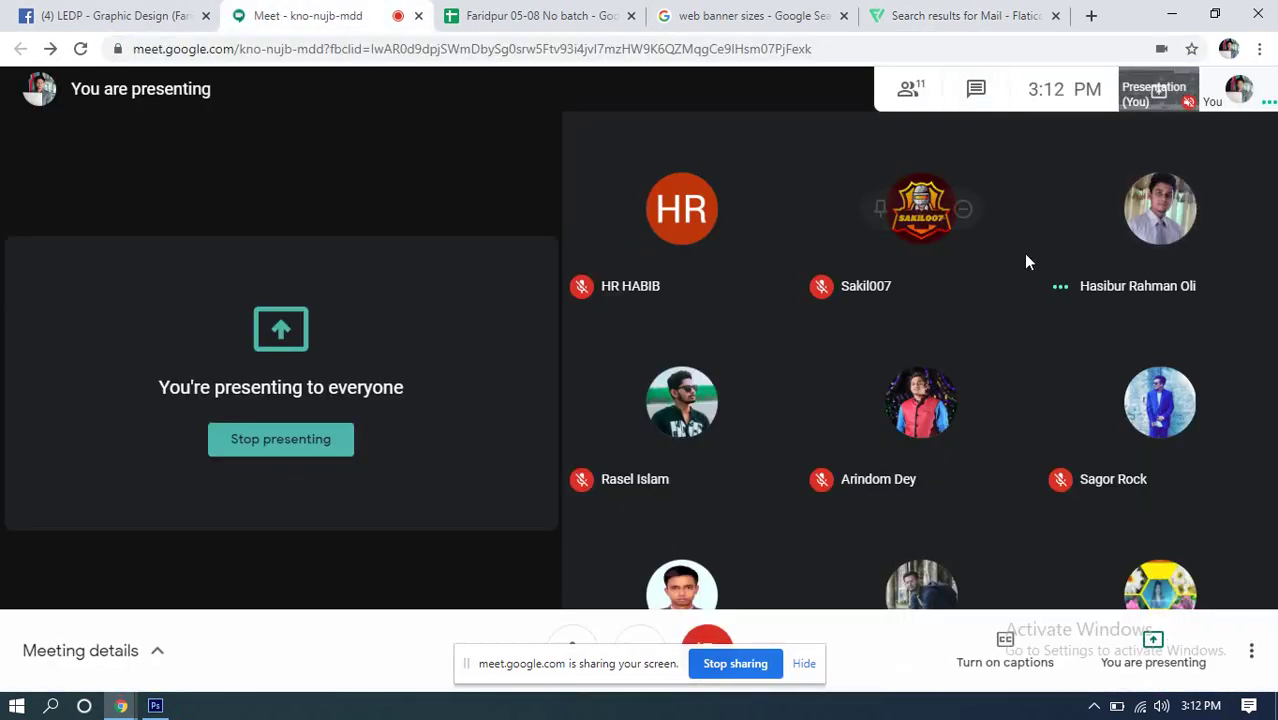
{"action": "left_click", "coordinate": [977, 96]}
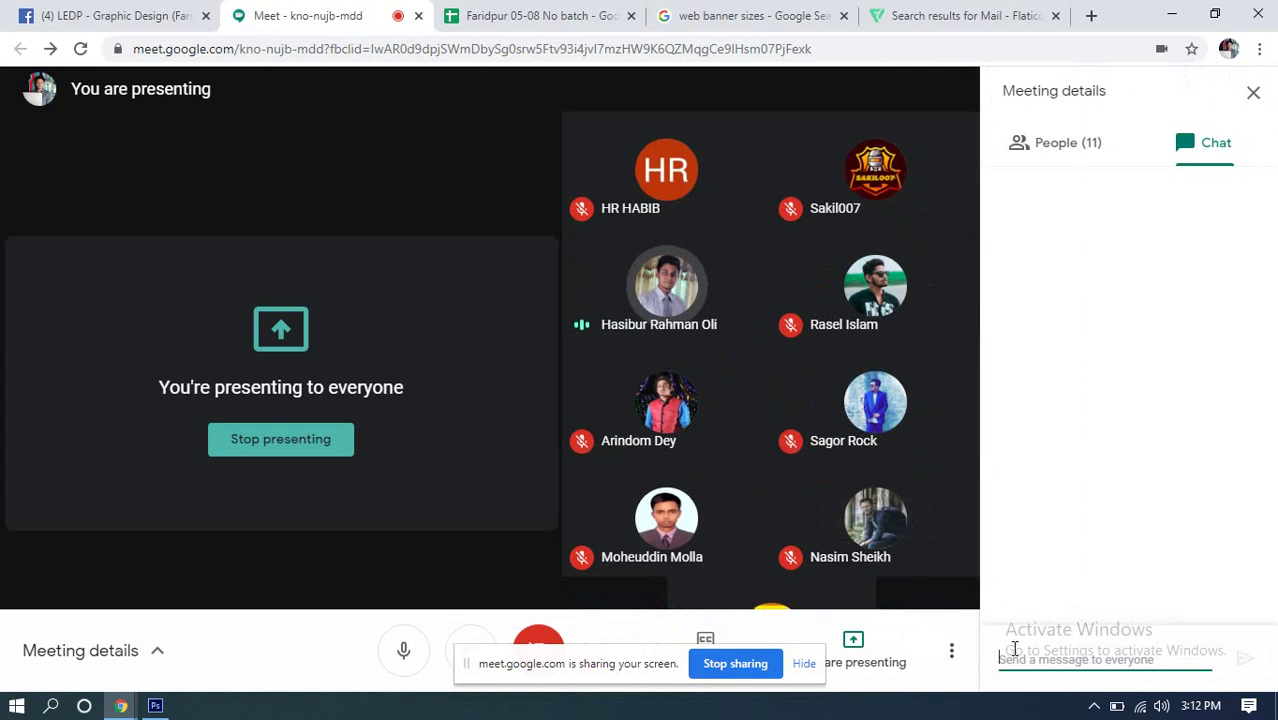
{"action": "key", "text": "ctrl+v"}
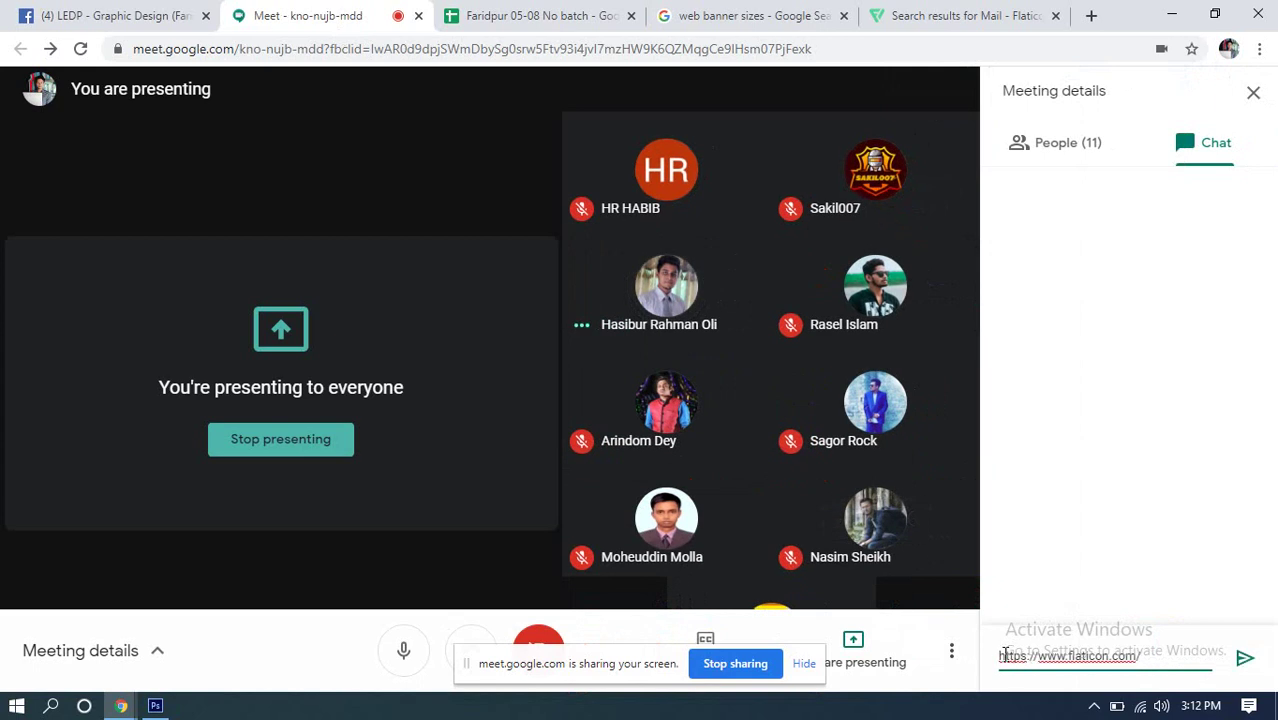
{"action": "key", "text": "Return"}
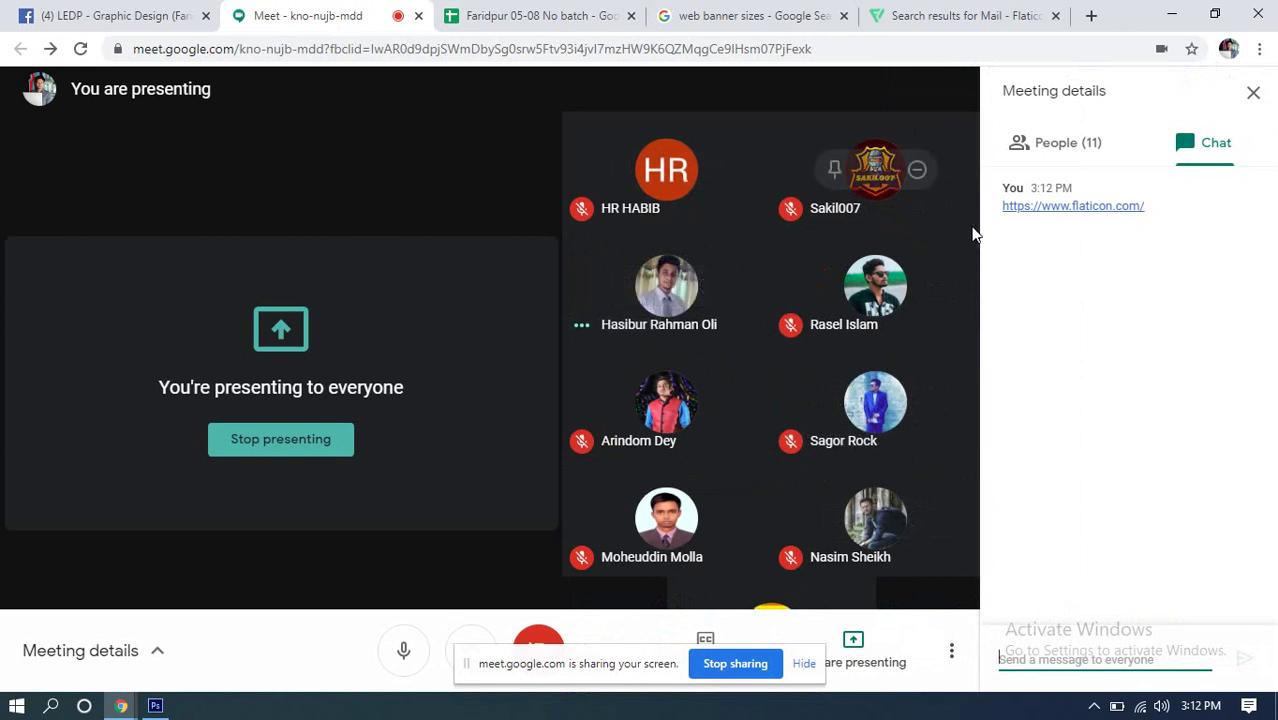
Step: Return to the Flaticon mail results and inspect the options for the second outlined envelope icon
{"action": "left_click", "coordinate": [950, 16]}
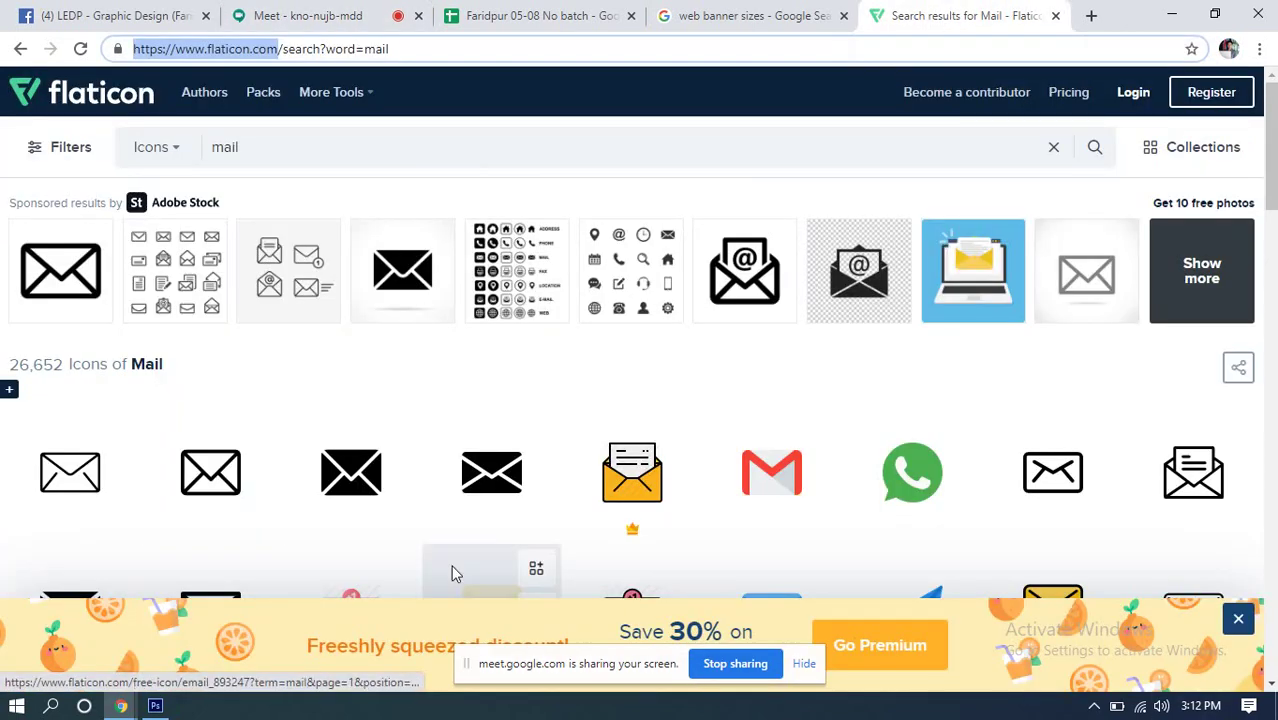
{"action": "left_click", "coordinate": [255, 474]}
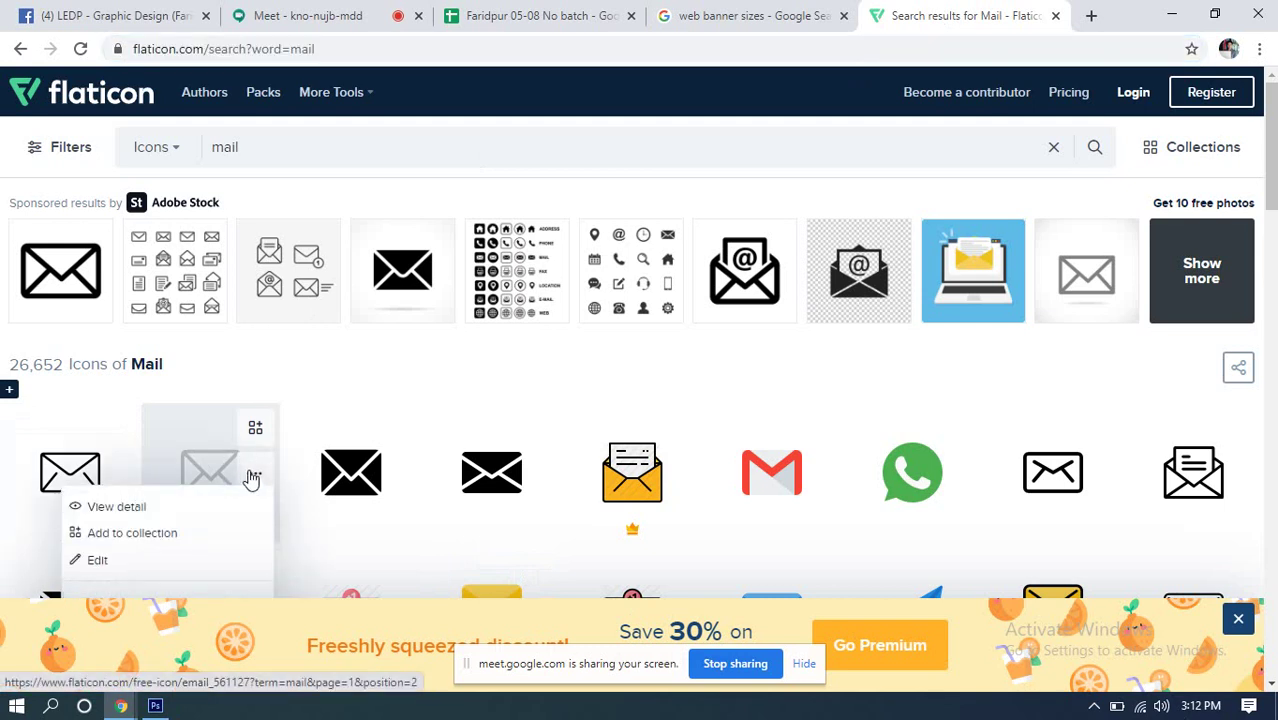
{"action": "scroll", "coordinate": [391, 391], "scroll_direction": "down", "scroll_amount": 1}
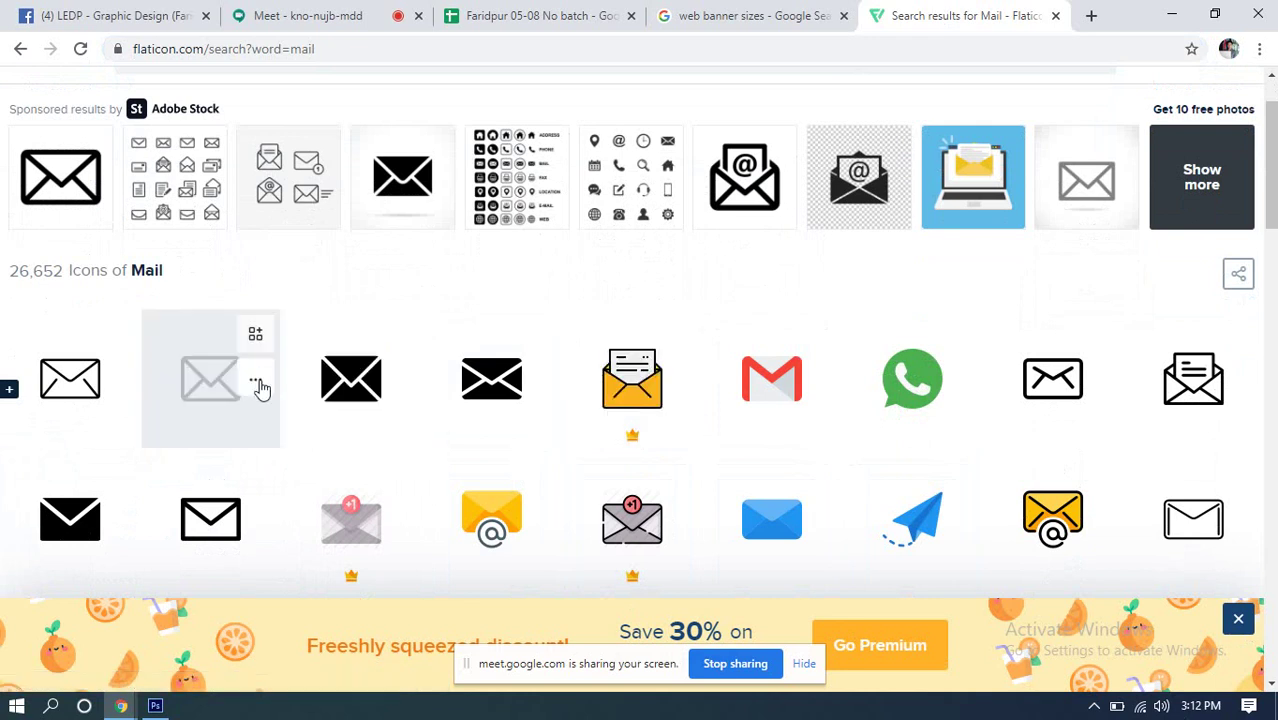
{"action": "left_click", "coordinate": [257, 381]}
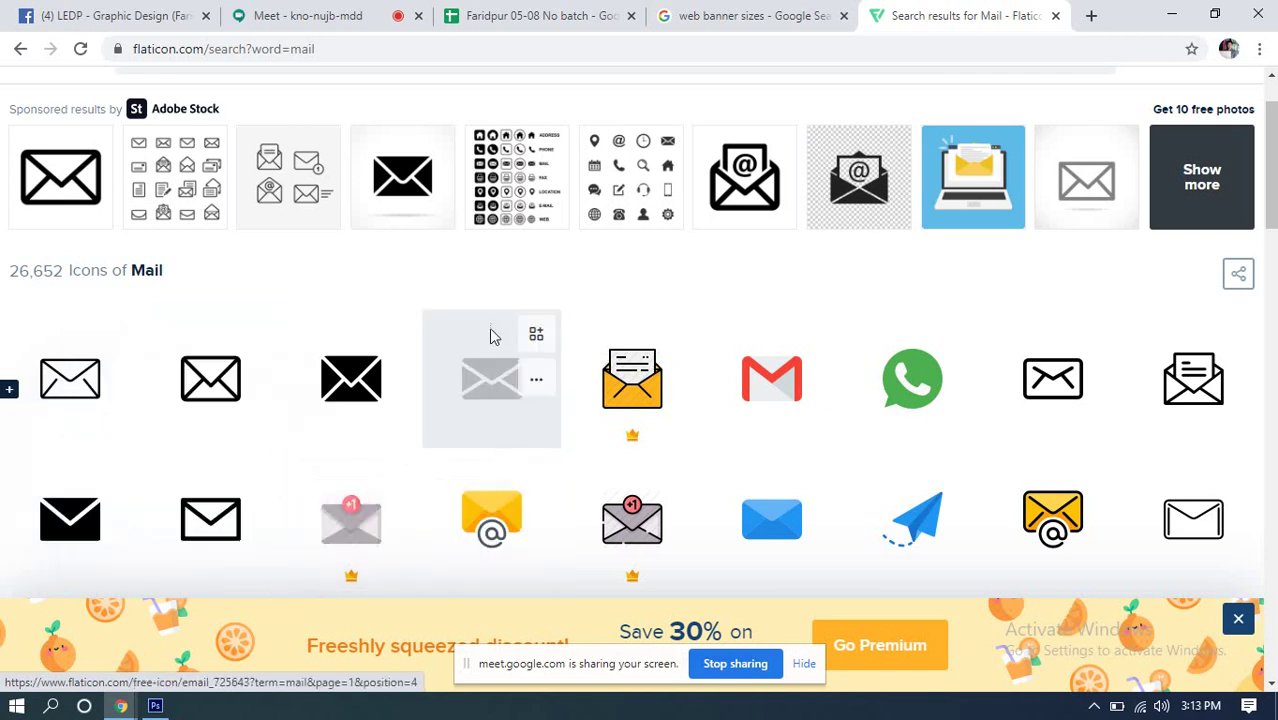
Step: Replace the Flaticon search term with "web icon" and look through the resulting icons
{"action": "scroll", "coordinate": [354, 114], "scroll_direction": "up", "scroll_amount": 1}
{"action": "left_click_drag", "start_coordinate": [331, 151], "coordinate": [22, 150]}
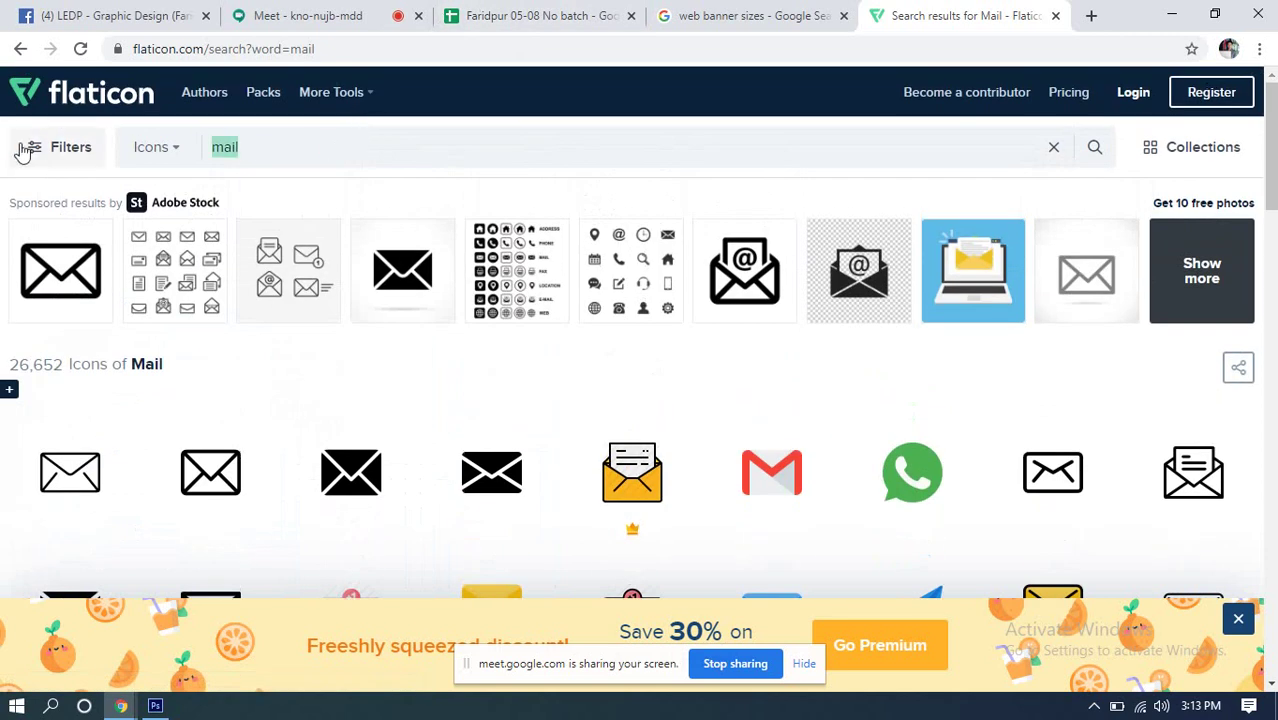
{"action": "type", "text": "seb"}
{"action": "key", "text": "BackSpace"}
{"action": "key", "text": "BackSpace"}
{"action": "key", "text": "BackSpace"}
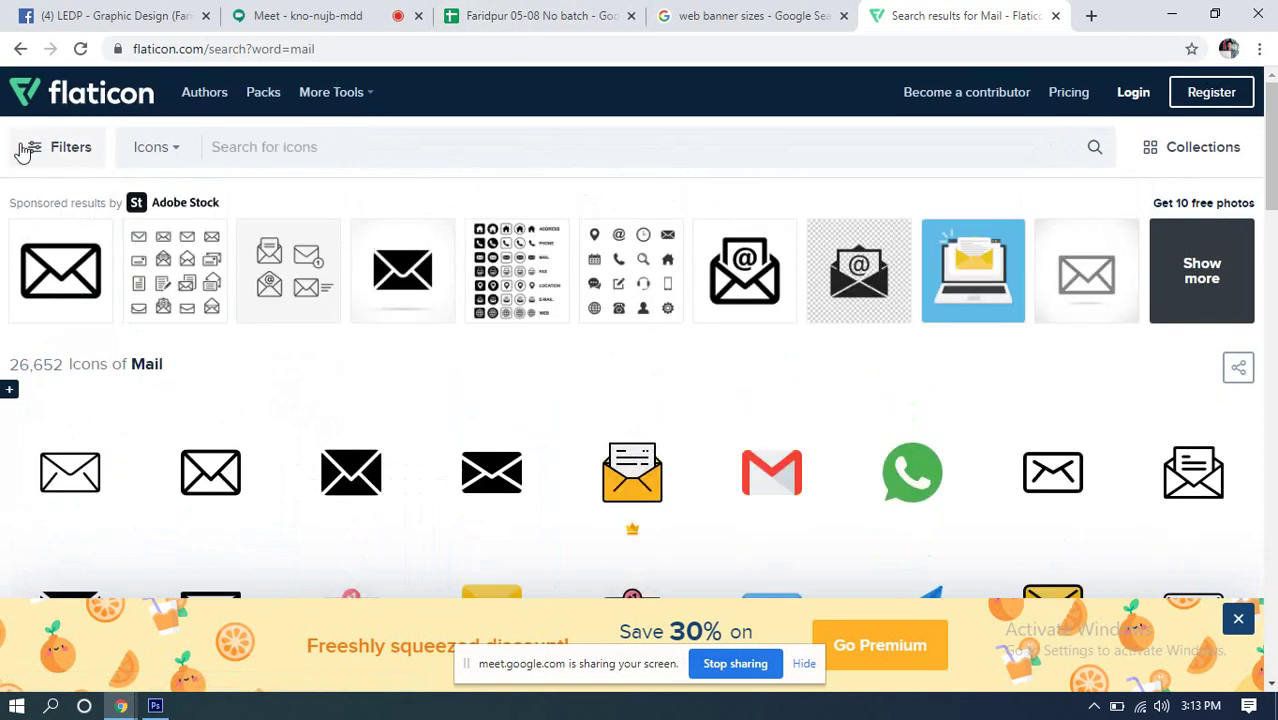
{"action": "type", "text": "web icon"}
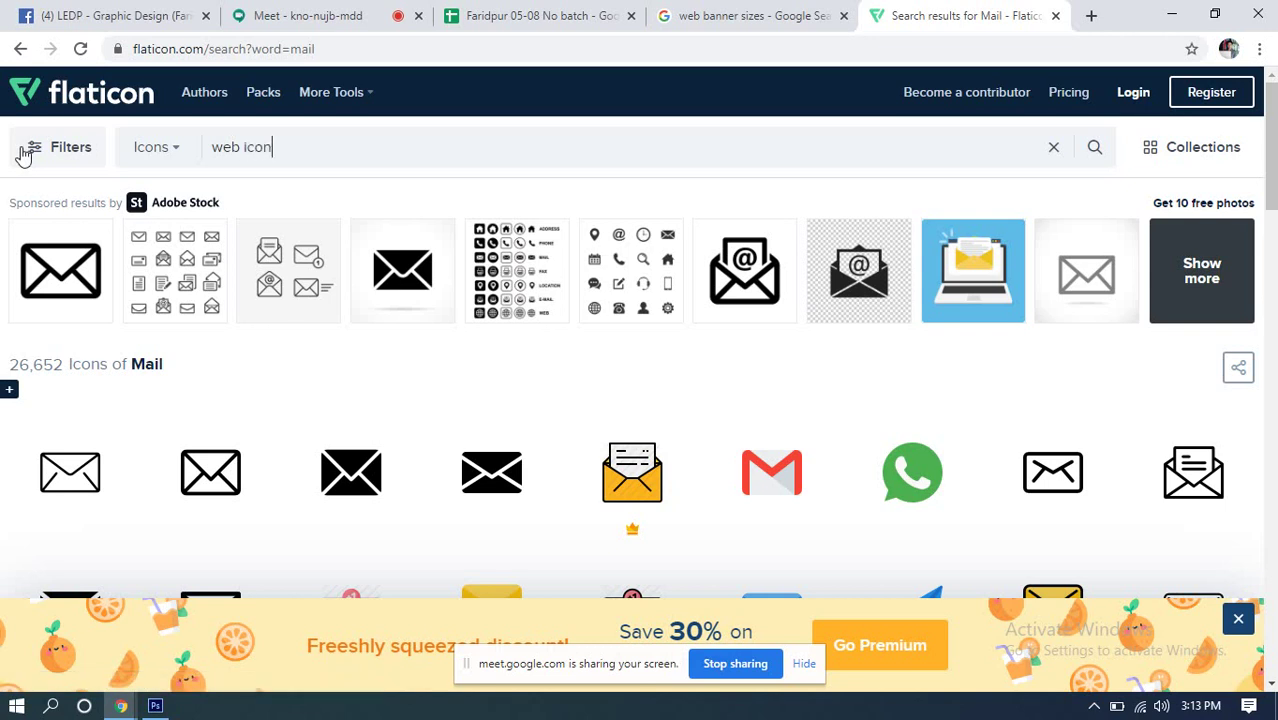
{"action": "key", "text": "Return"}
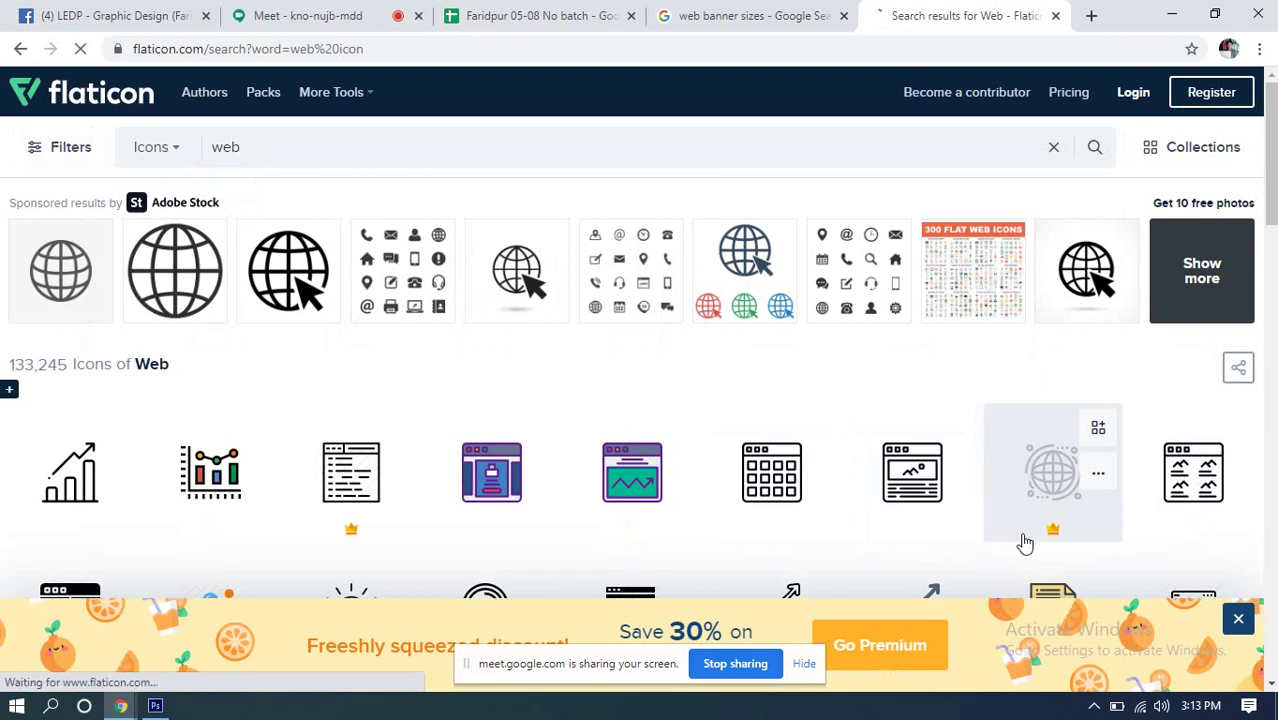
{"action": "scroll", "coordinate": [652, 491], "scroll_direction": "down", "scroll_amount": 1}
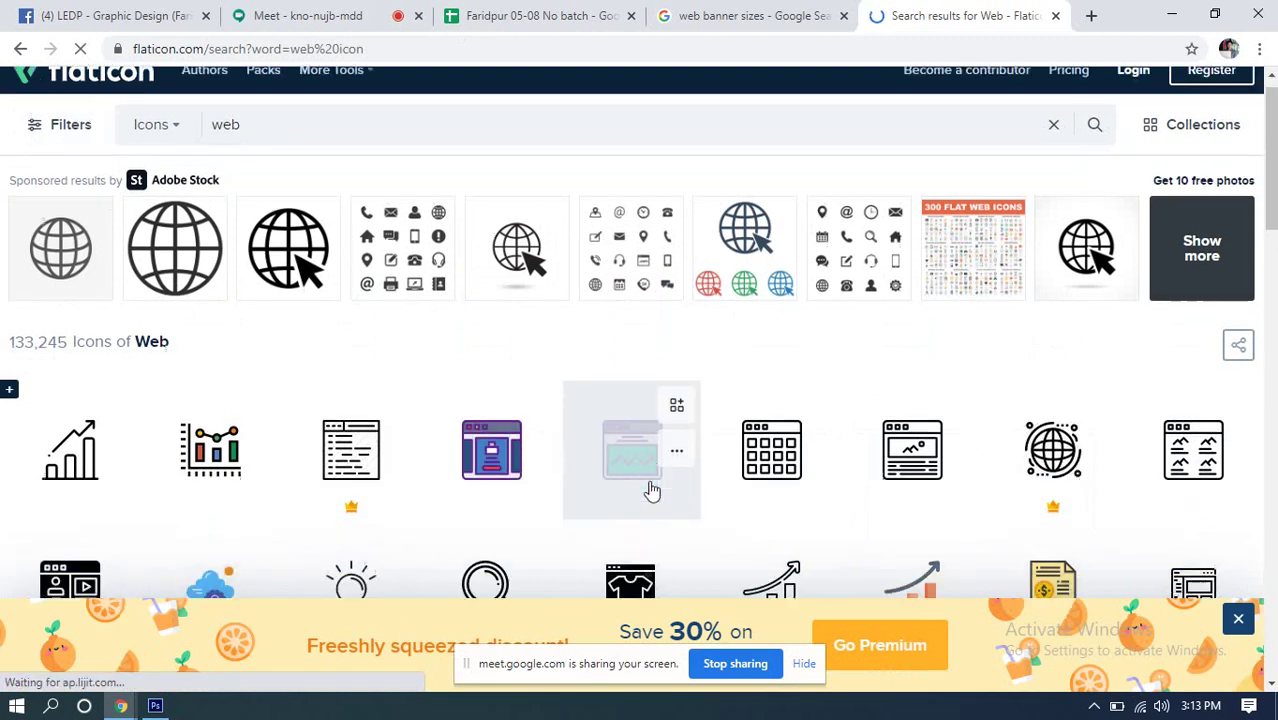
{"action": "scroll", "coordinate": [652, 491], "scroll_direction": "down", "scroll_amount": 2}
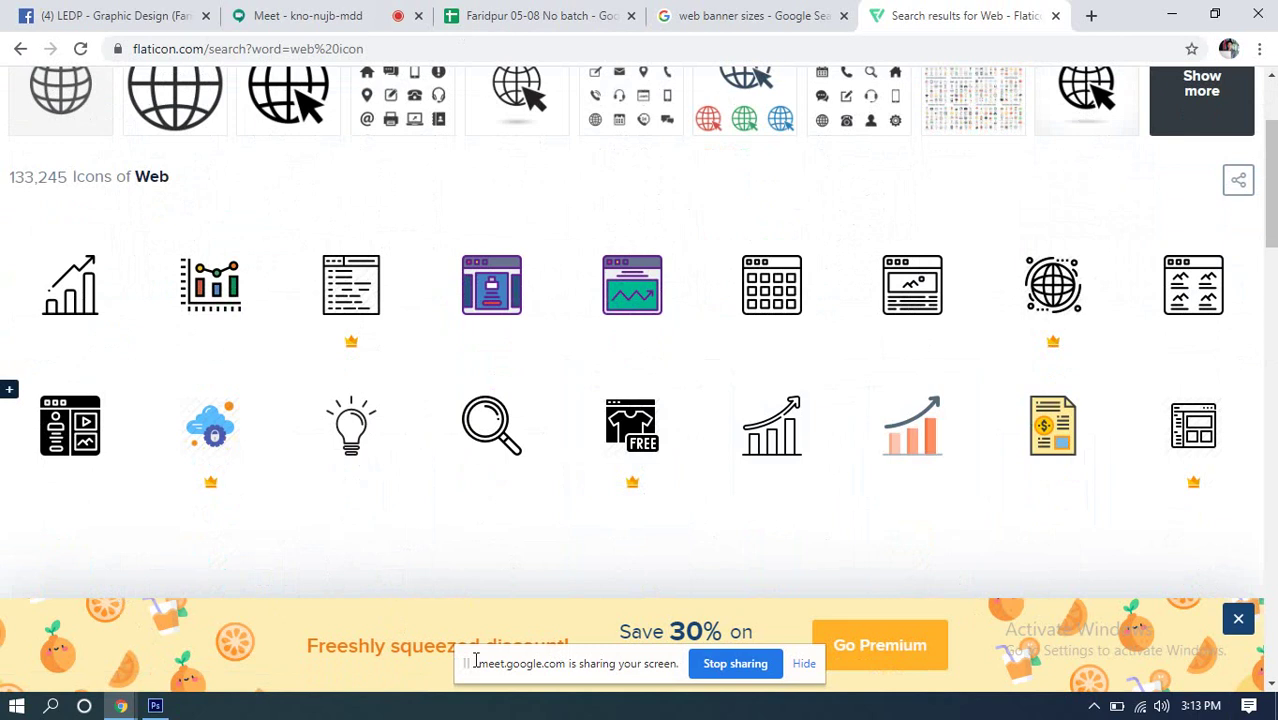
Step: Look further through the Flaticon web icon results for a globe icon suited to the contact strip
{"action": "mouse_move", "coordinate": [157, 708]}
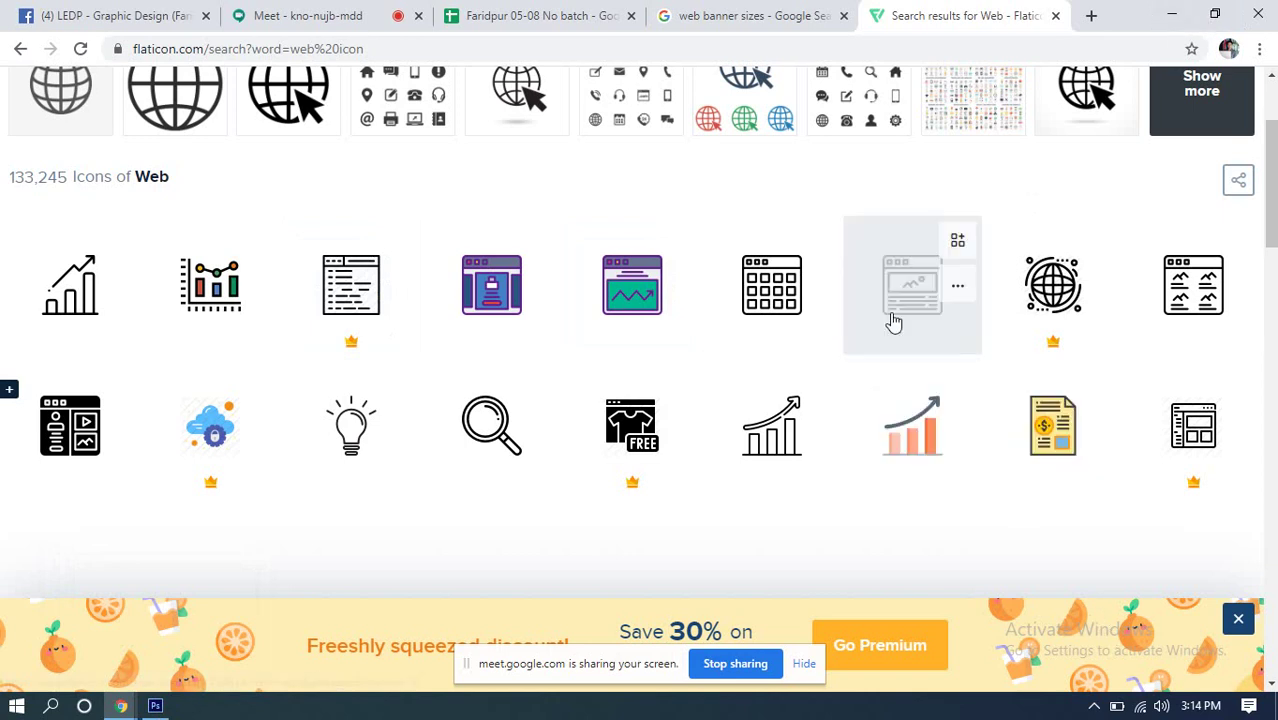
{"action": "scroll", "coordinate": [712, 452], "scroll_direction": "down", "scroll_amount": 6}
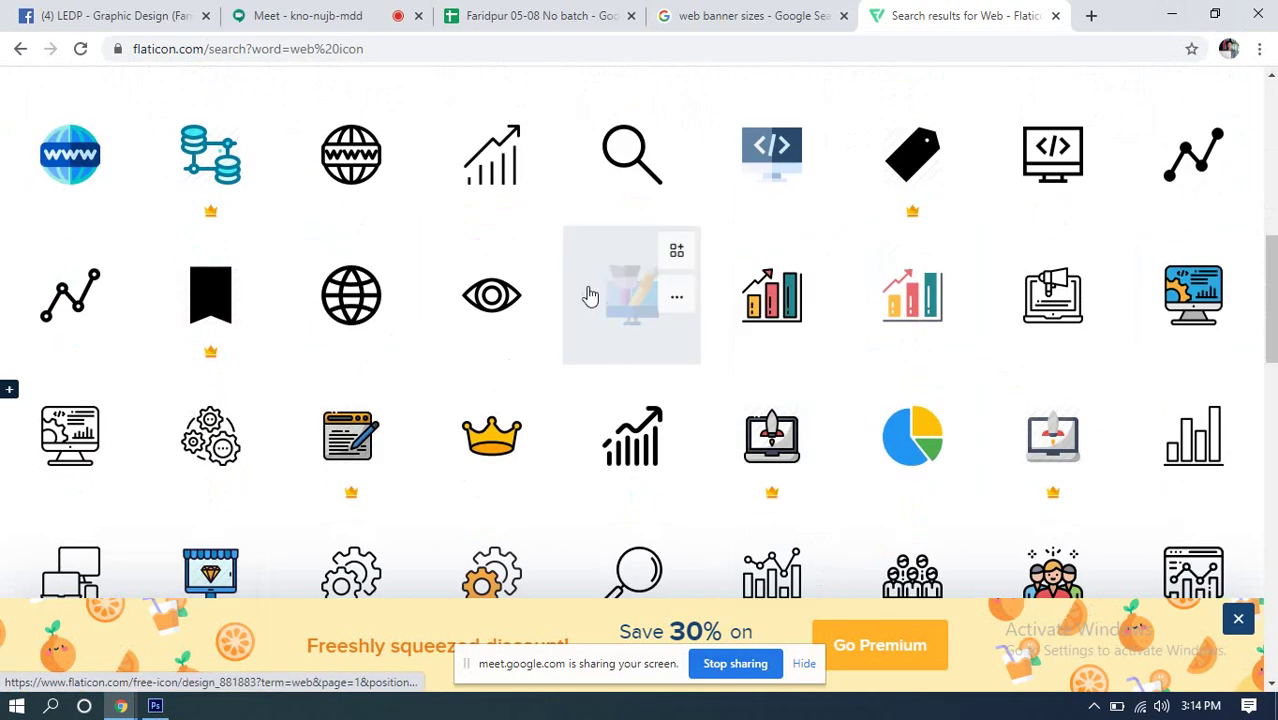
{"action": "scroll", "coordinate": [588, 295], "scroll_direction": "down", "scroll_amount": 2}
{"action": "scroll", "coordinate": [679, 423], "scroll_direction": "down", "scroll_amount": 3}
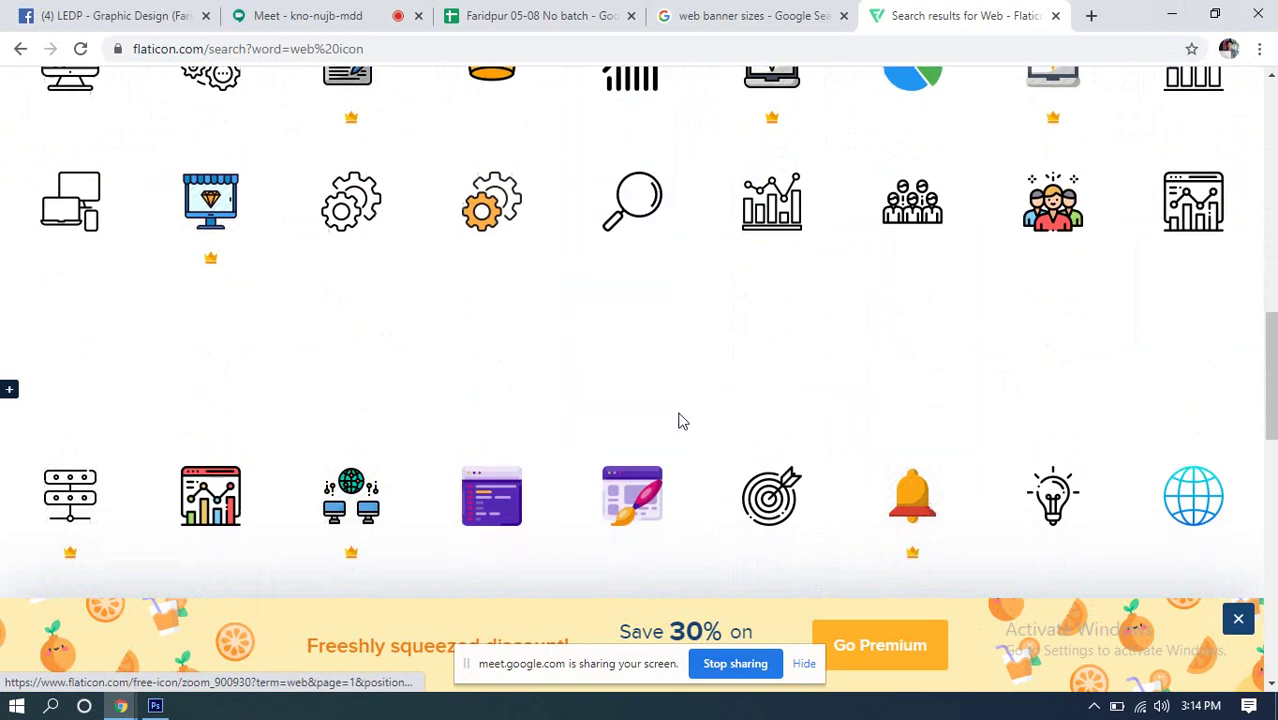
{"action": "scroll", "coordinate": [722, 395], "scroll_direction": "down", "scroll_amount": 2}
{"action": "scroll", "coordinate": [693, 380], "scroll_direction": "up", "scroll_amount": 8}
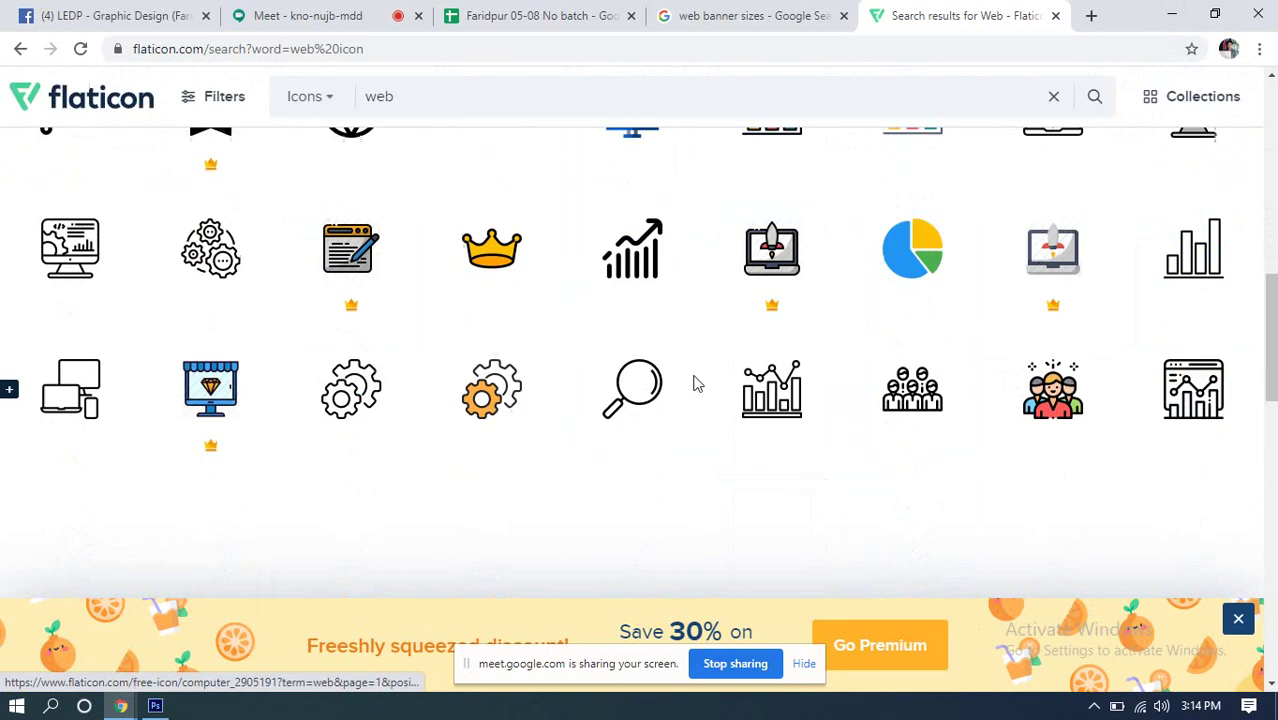
{"action": "scroll", "coordinate": [600, 370], "scroll_direction": "up", "scroll_amount": 3}
Step: Search Flaticon for "folder" icons and look over the first rows of results
{"action": "left_click", "coordinate": [285, 143]}
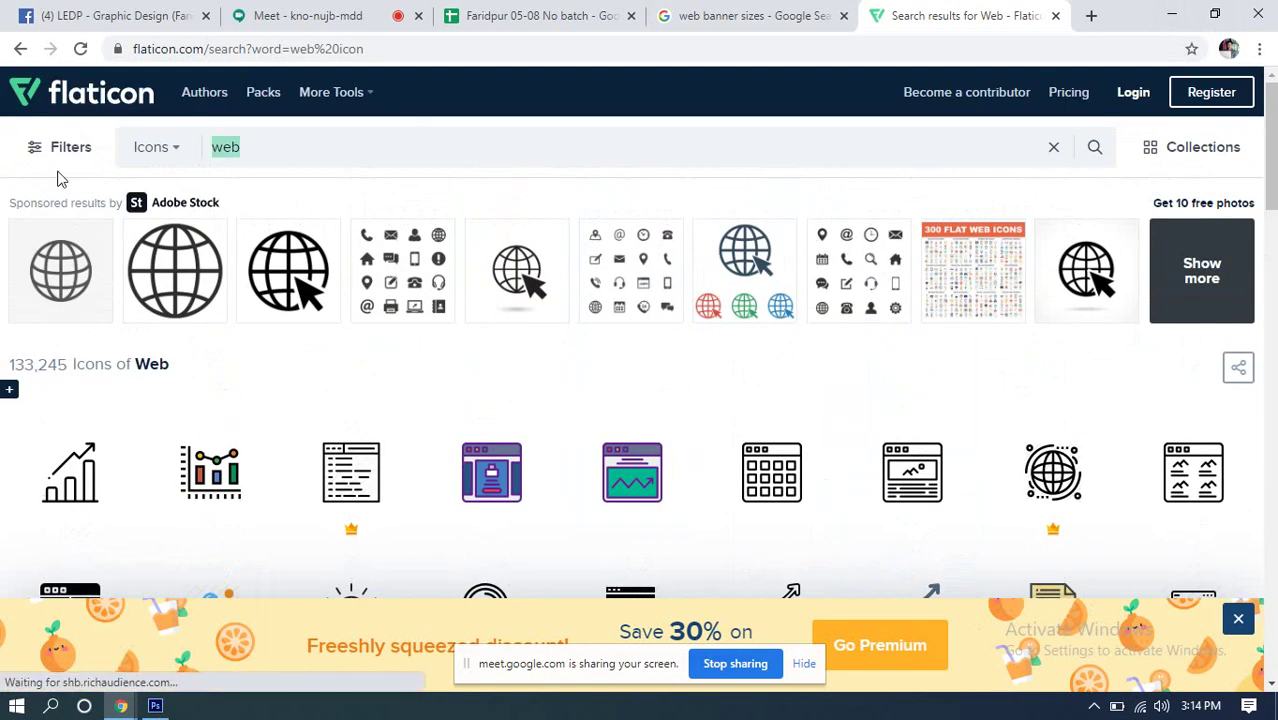
{"action": "type", "text": "folder"}
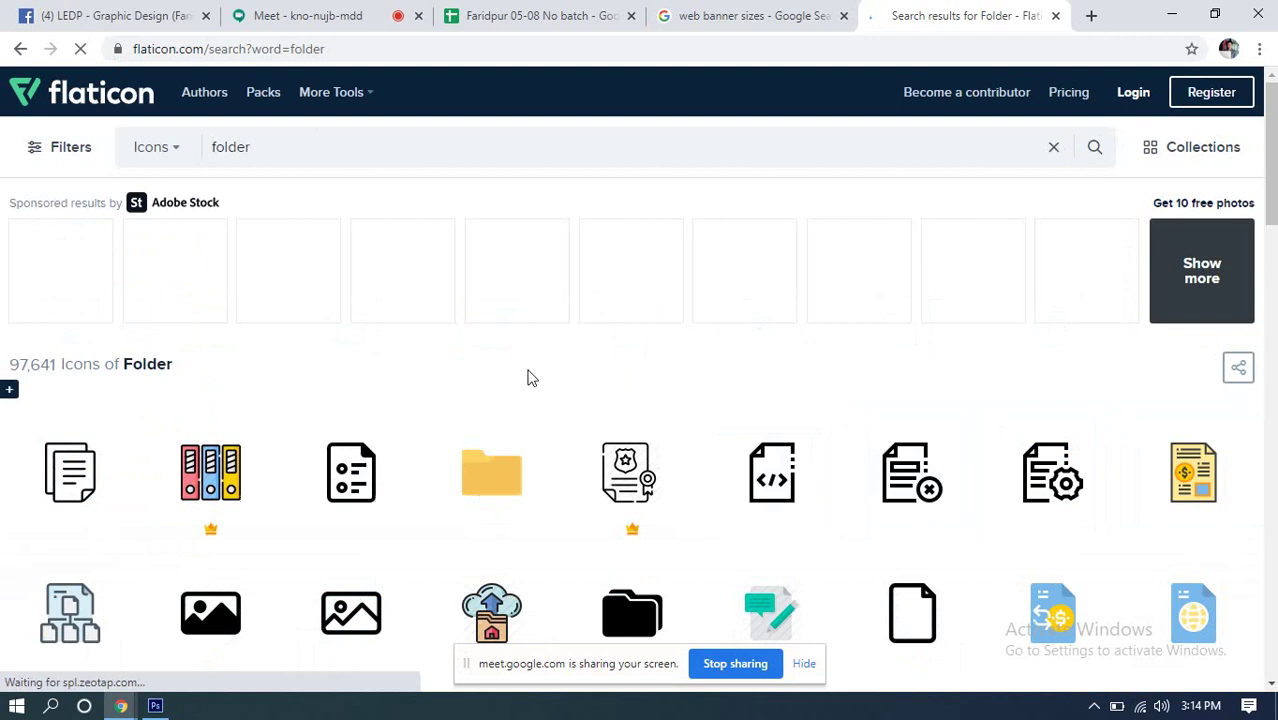
{"action": "mouse_move", "coordinate": [521, 490]}
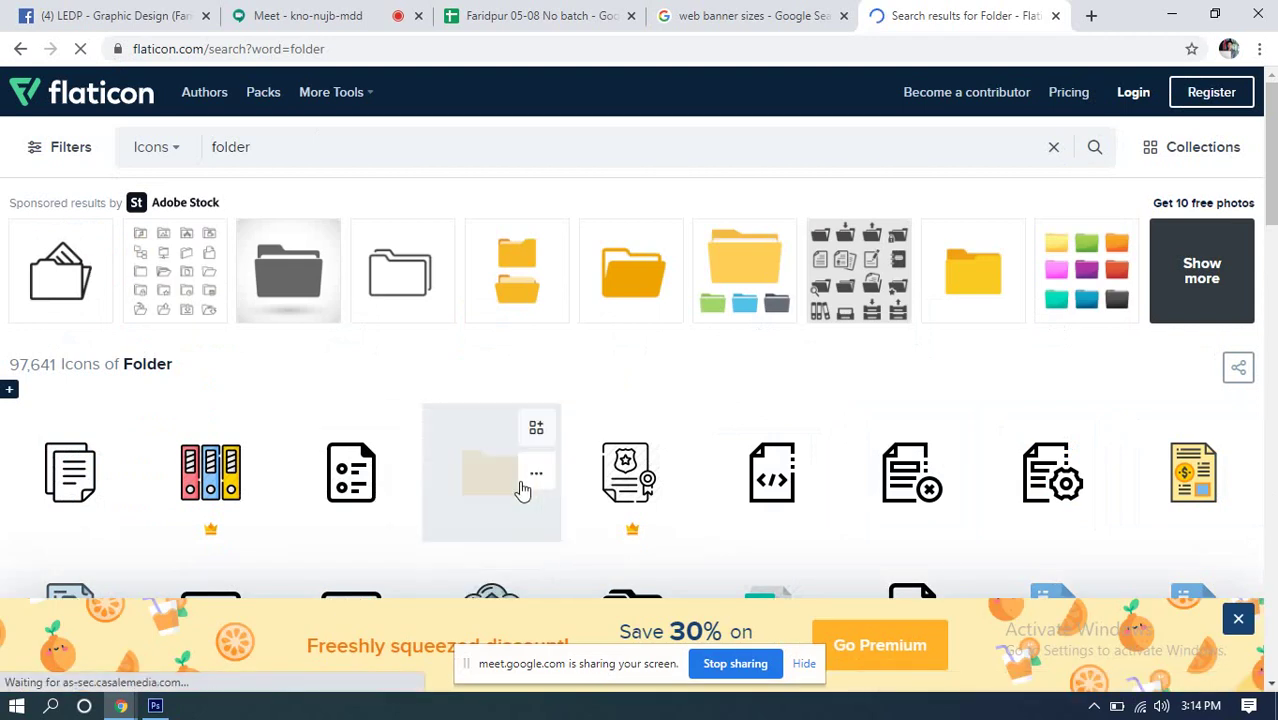
{"action": "scroll", "coordinate": [442, 480], "scroll_direction": "down", "scroll_amount": 2}
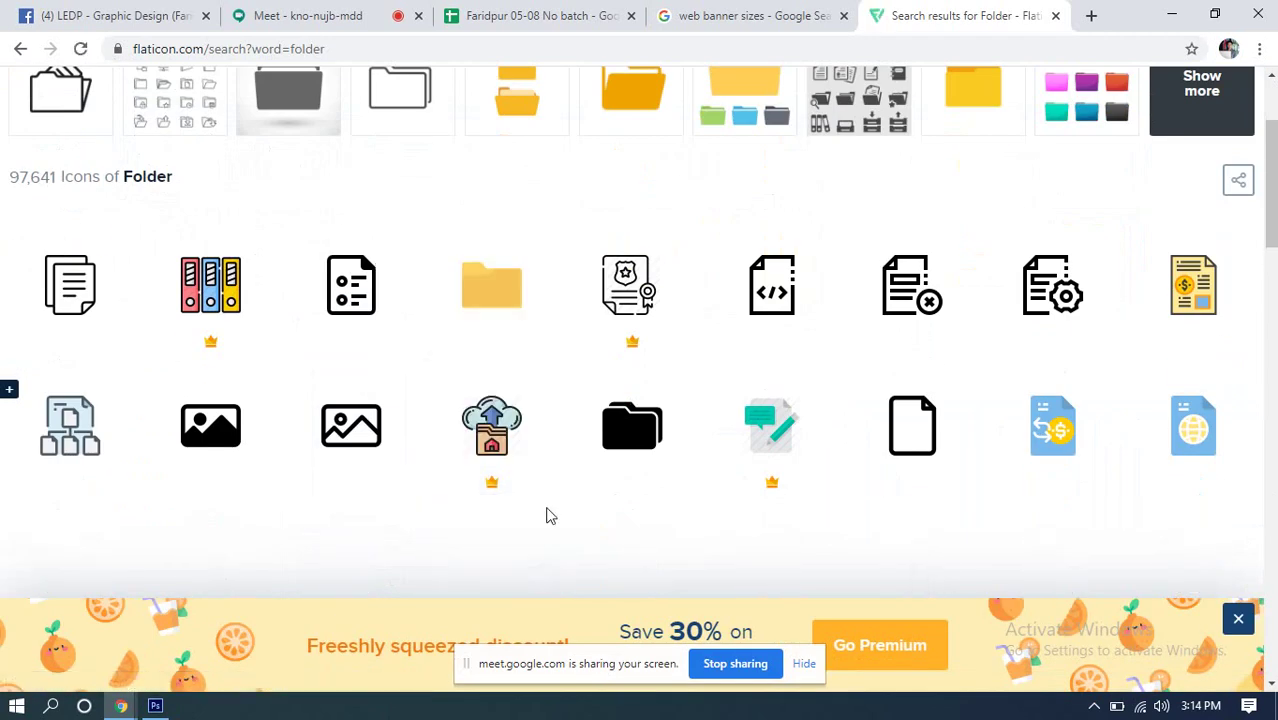
Step: Check the Google Meet chat and the reference banner's contact strip in Photoshop, and return to the Flaticon folder results
{"action": "left_click", "coordinate": [313, 18]}
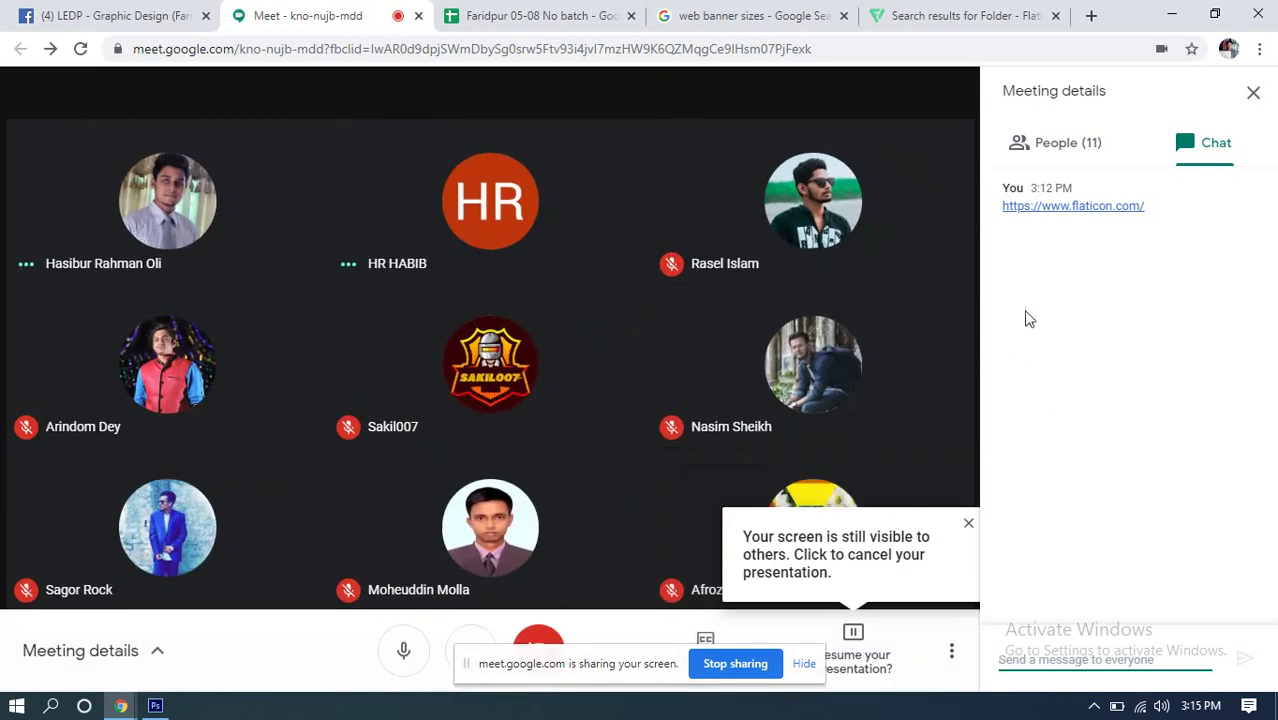
{"action": "left_click", "coordinate": [155, 706]}
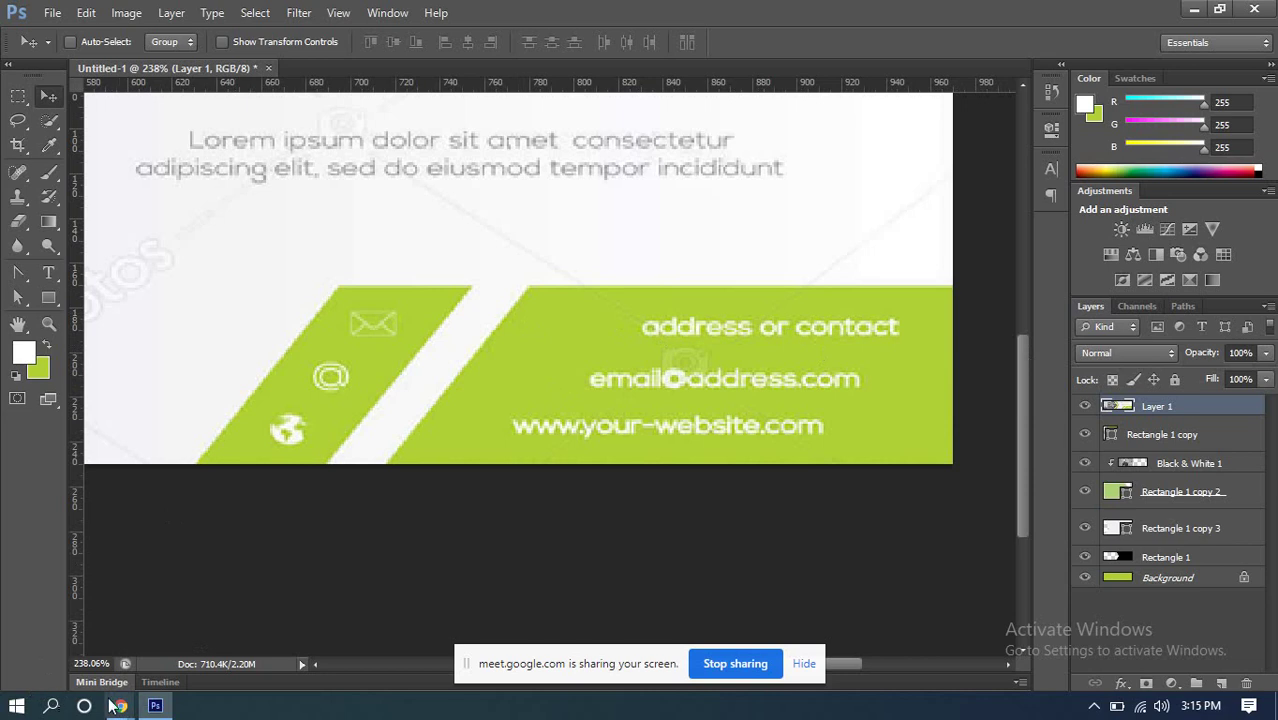
{"action": "mouse_move", "coordinate": [122, 710]}
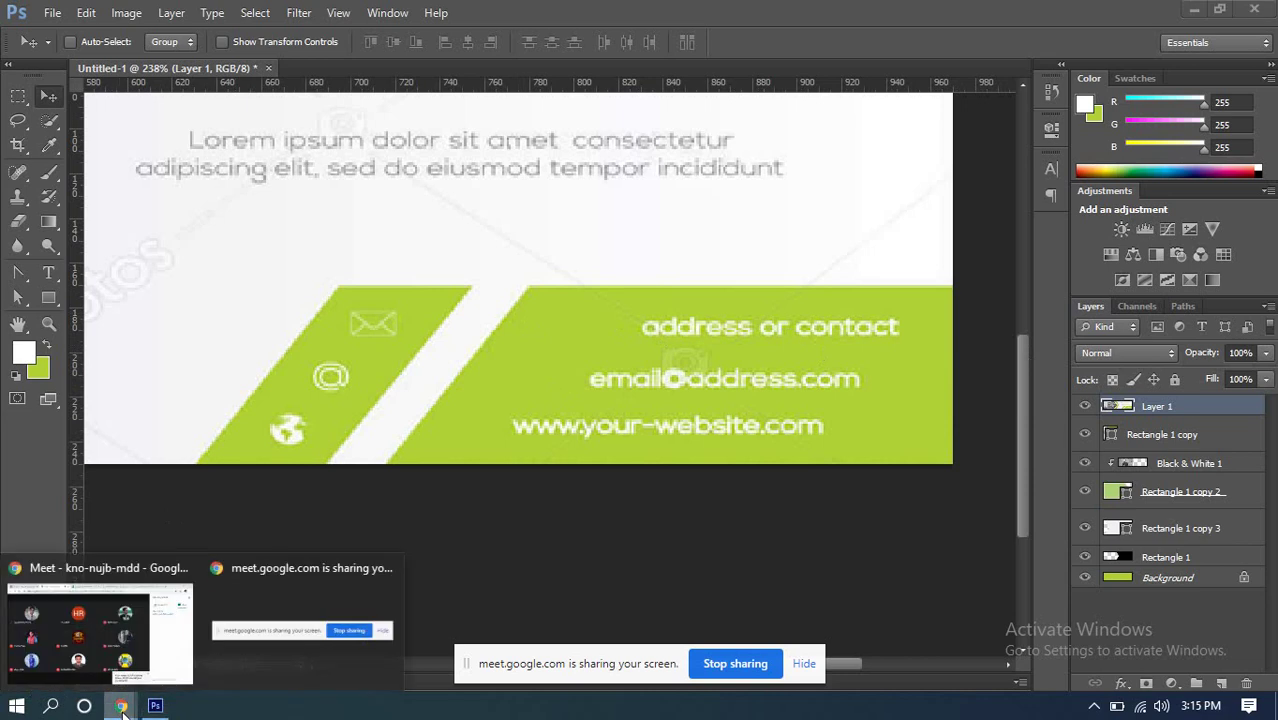
{"action": "left_click", "coordinate": [97, 606]}
{"action": "left_click", "coordinate": [948, 16]}
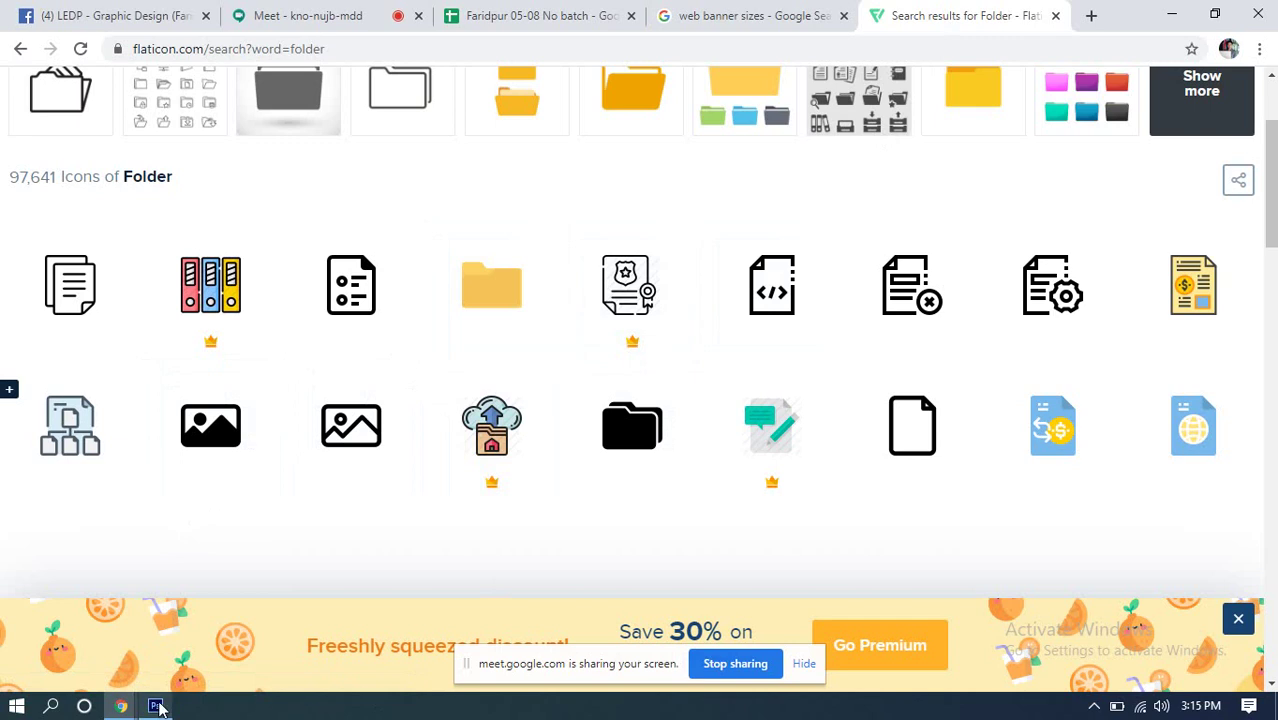
Step: Search Flaticon for the suggested term "world wide web icon" and look through the globe icons
{"action": "scroll", "coordinate": [353, 146], "scroll_direction": "up", "scroll_amount": 2}
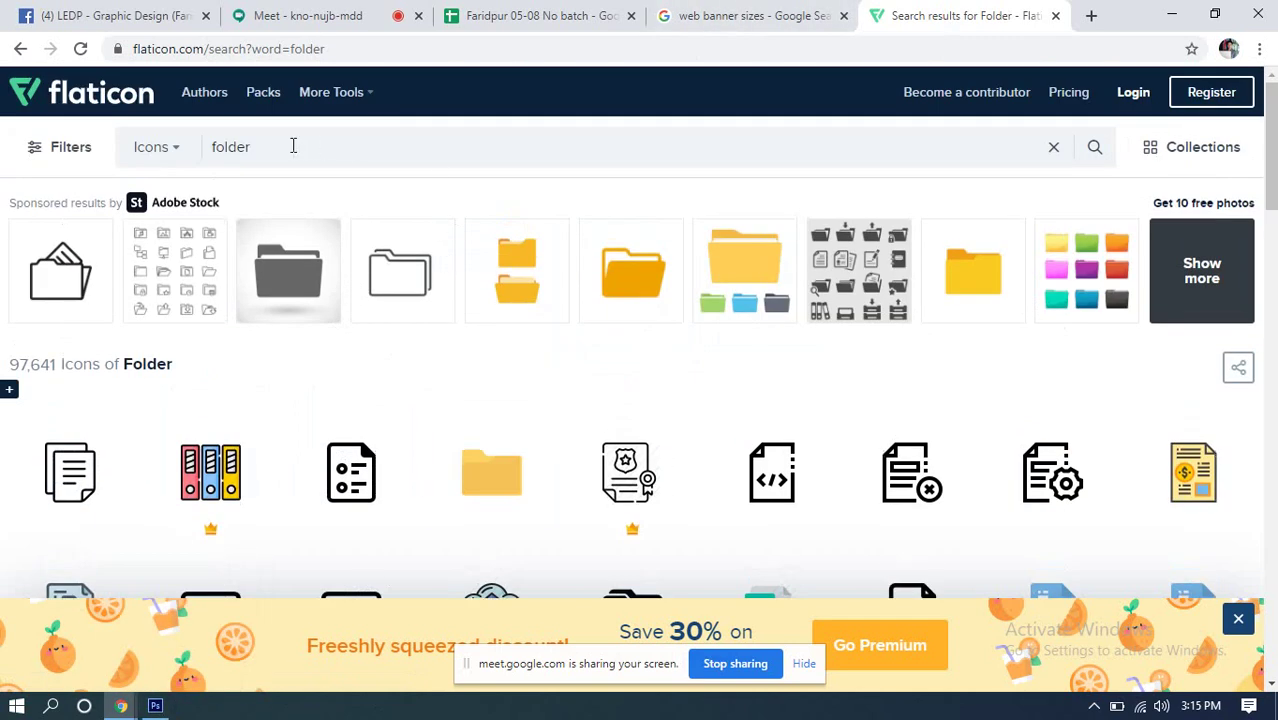
{"action": "left_click_drag", "start_coordinate": [293, 146], "coordinate": [104, 146]}
{"action": "type", "text": "w"}
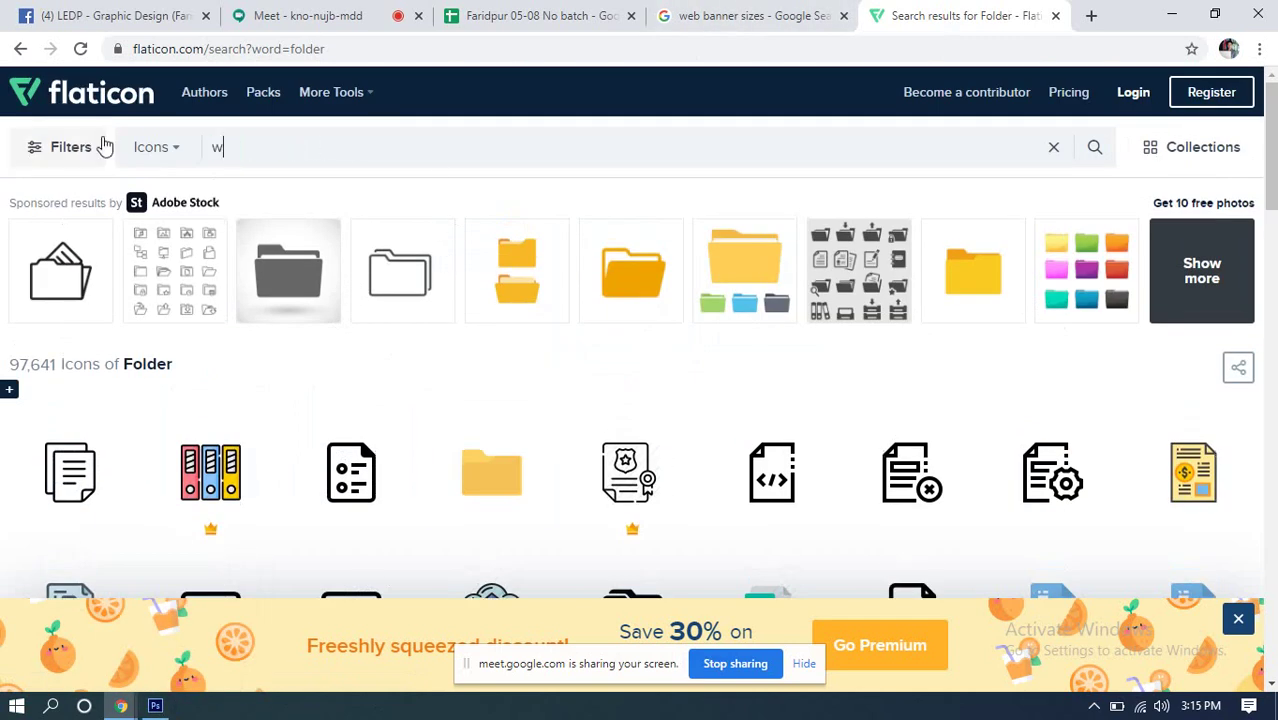
{"action": "type", "text": "eb icon"}
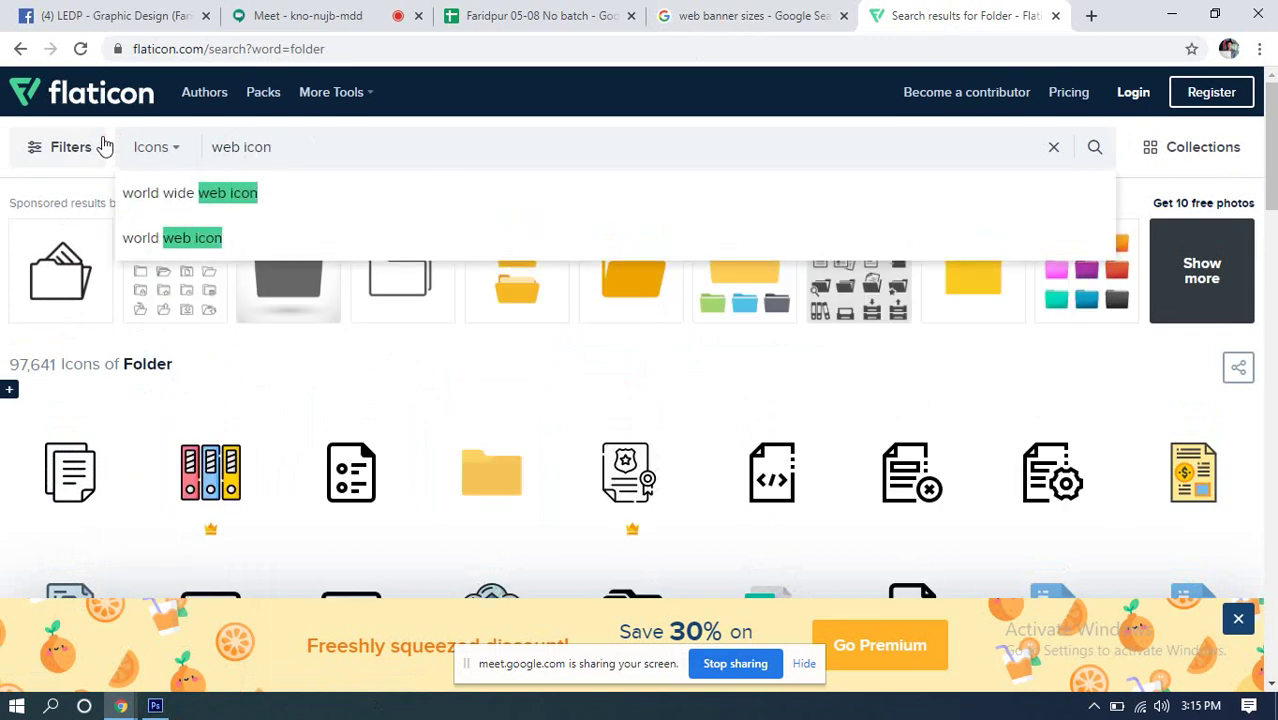
{"action": "left_click", "coordinate": [205, 194]}
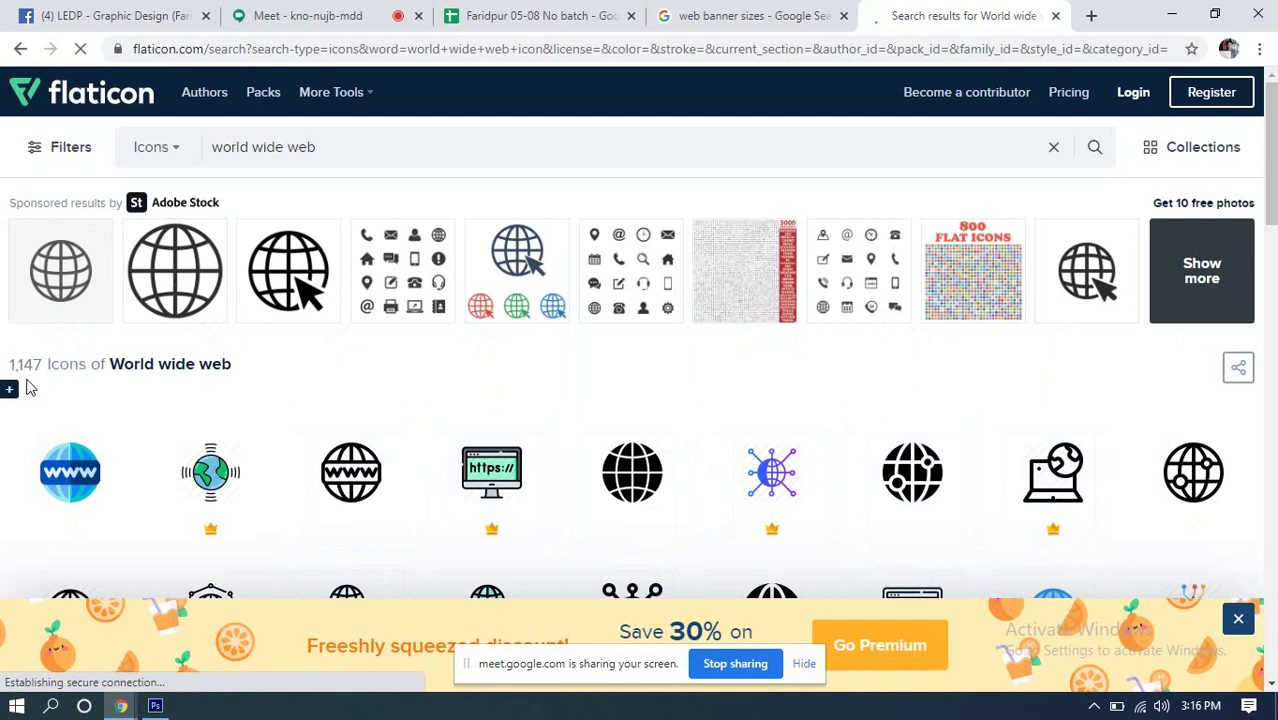
{"action": "scroll", "coordinate": [630, 376], "scroll_direction": "down", "scroll_amount": 3}
{"action": "scroll", "coordinate": [628, 370], "scroll_direction": "down", "scroll_amount": 1}
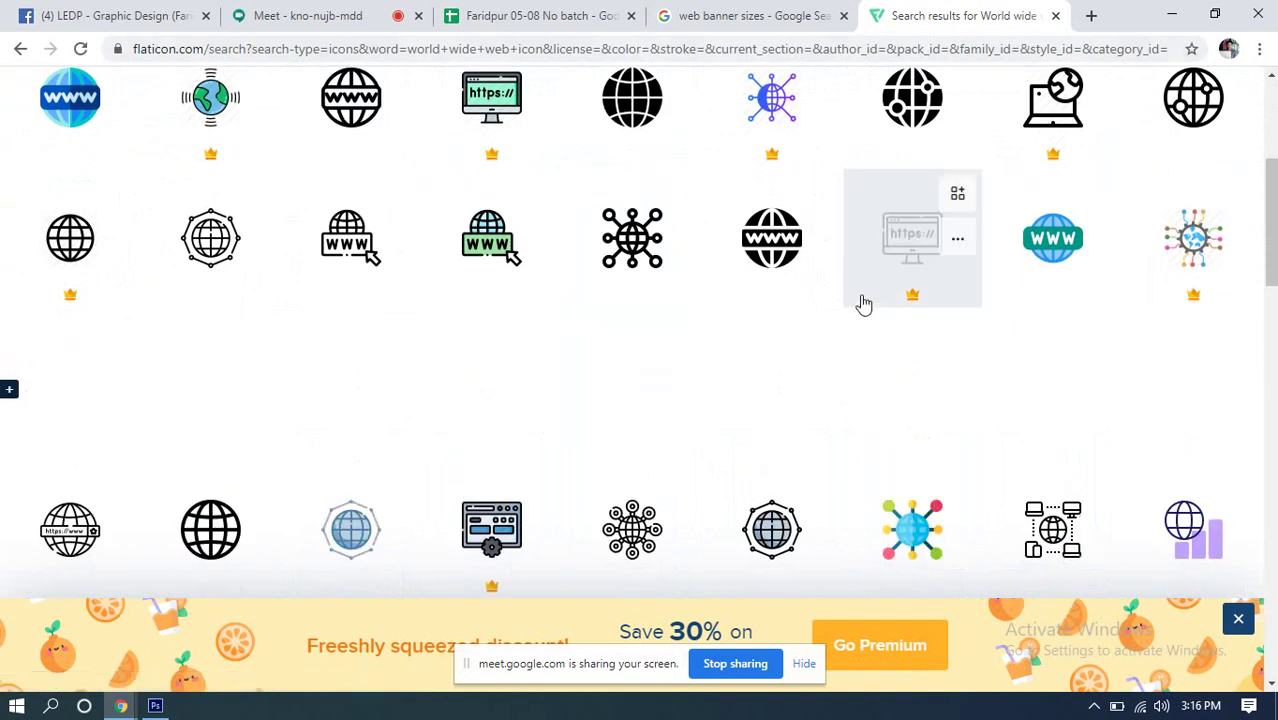
Step: Check the Facebook group page and the Google Meet chat, and return to the world wide web icons on Flaticon
{"action": "left_click", "coordinate": [110, 10]}
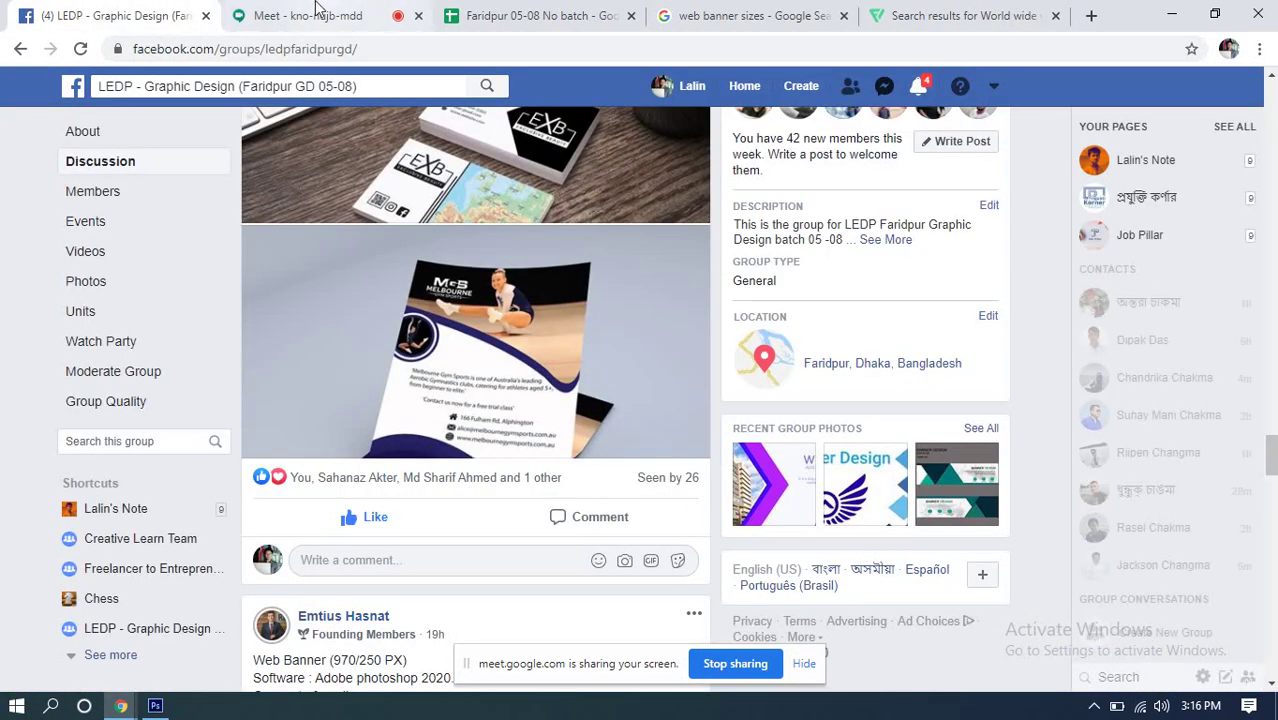
{"action": "left_click", "coordinate": [316, 12]}
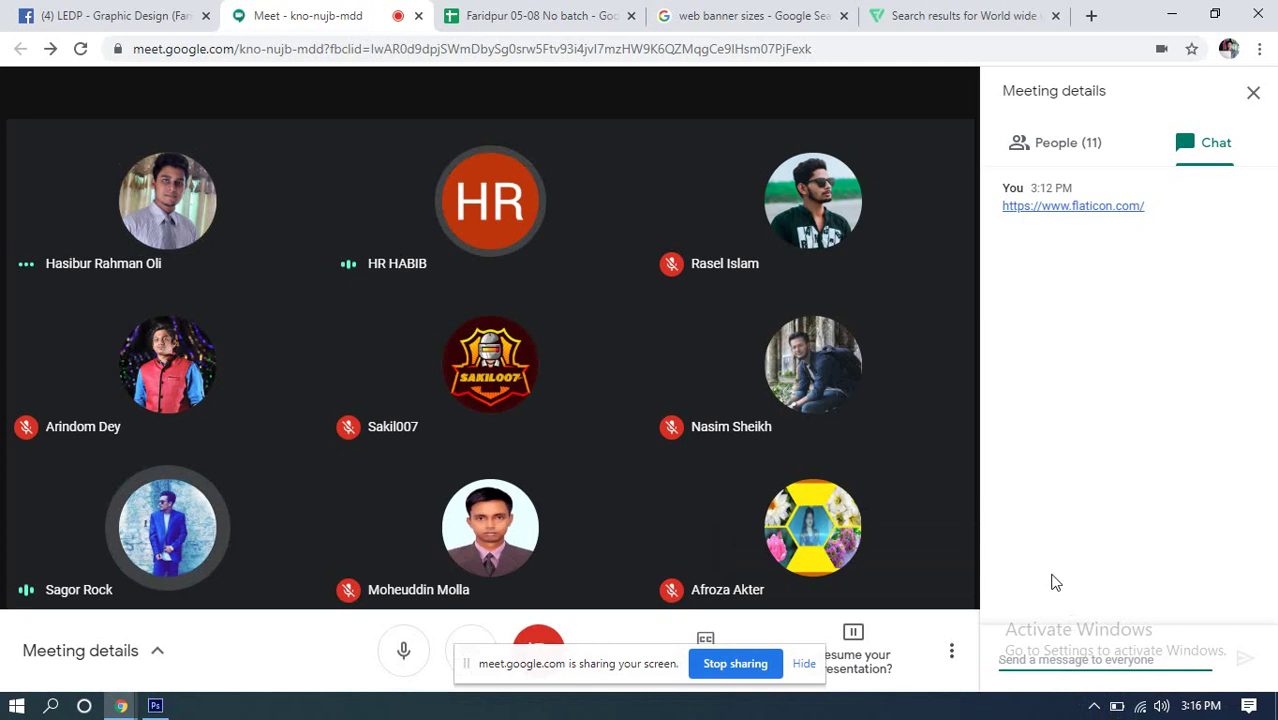
{"action": "left_click", "coordinate": [920, 15]}
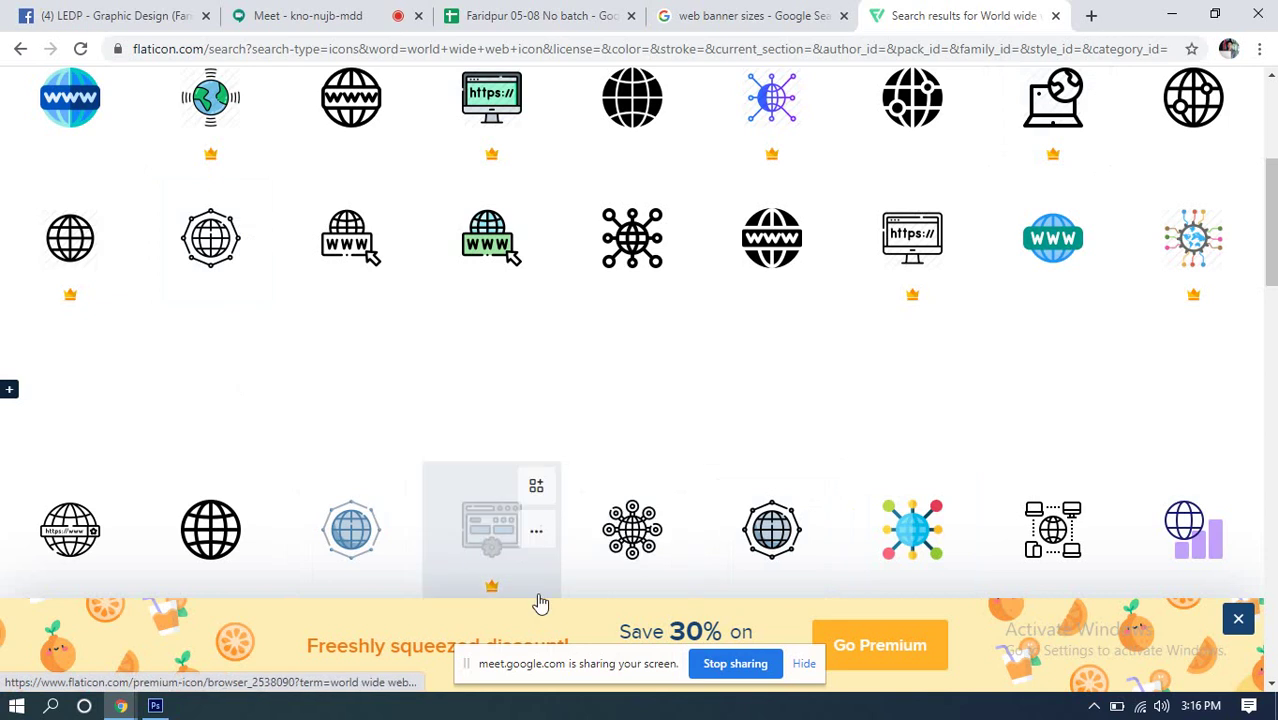
{"action": "scroll", "coordinate": [322, 476], "scroll_direction": "down", "scroll_amount": 1}
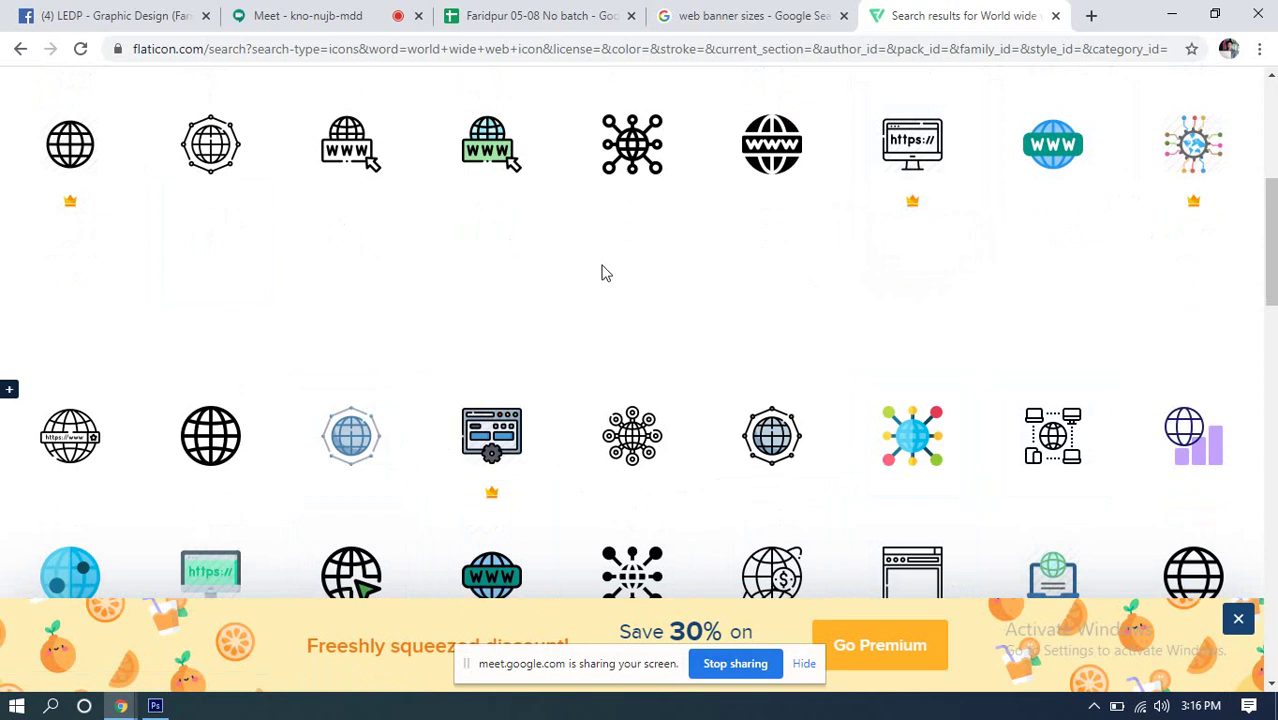
Step: Filter the world wide web icon results by the Free license
{"action": "scroll", "coordinate": [470, 256], "scroll_direction": "up", "scroll_amount": 5}
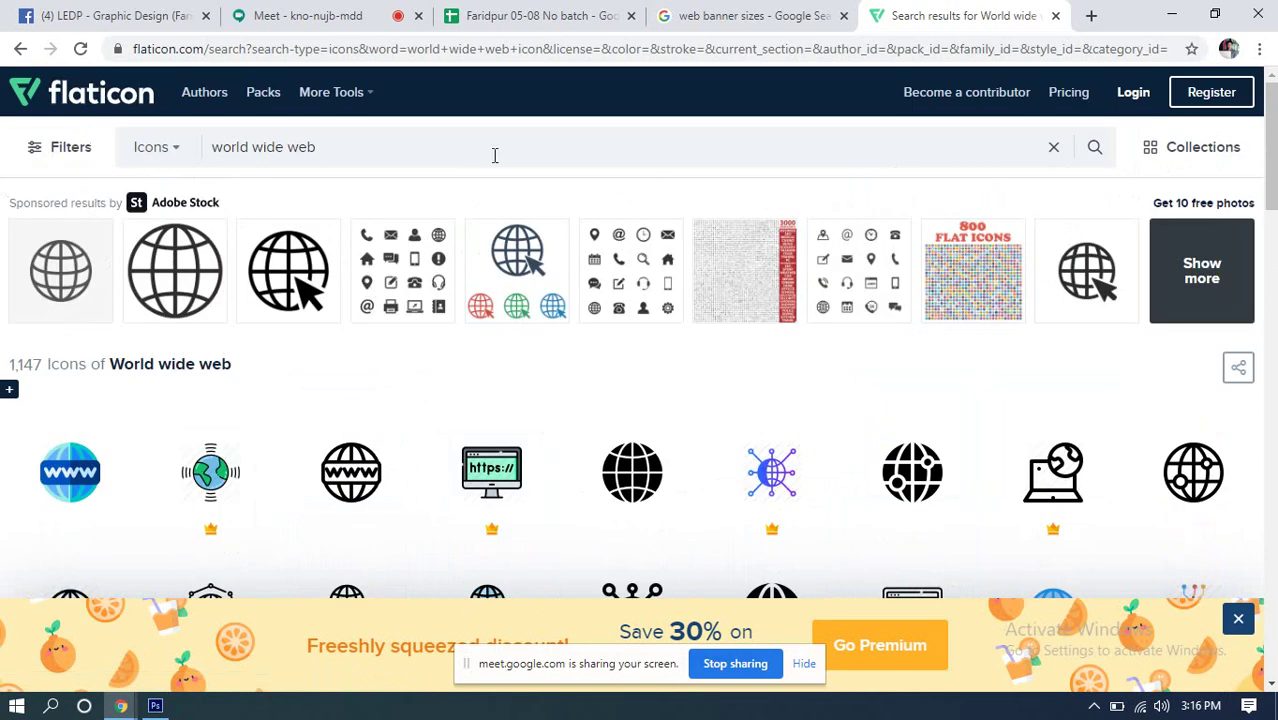
{"action": "left_click", "coordinate": [38, 163]}
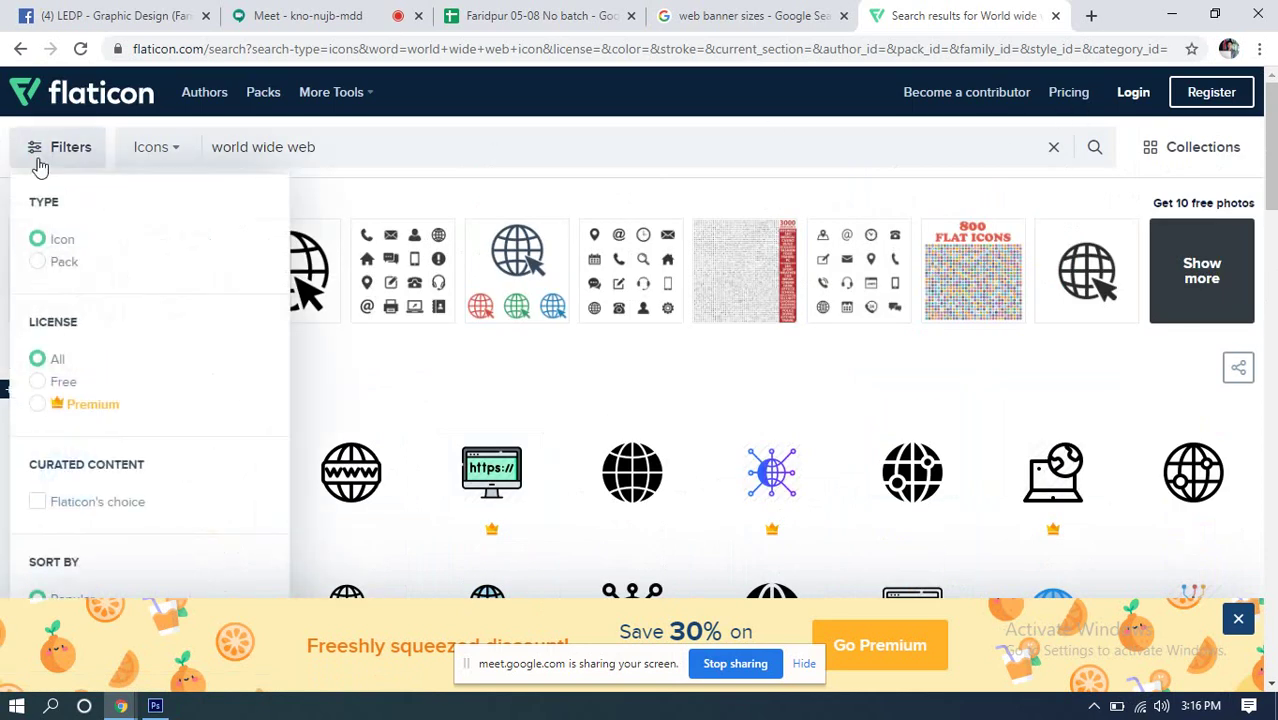
{"action": "left_click", "coordinate": [35, 384]}
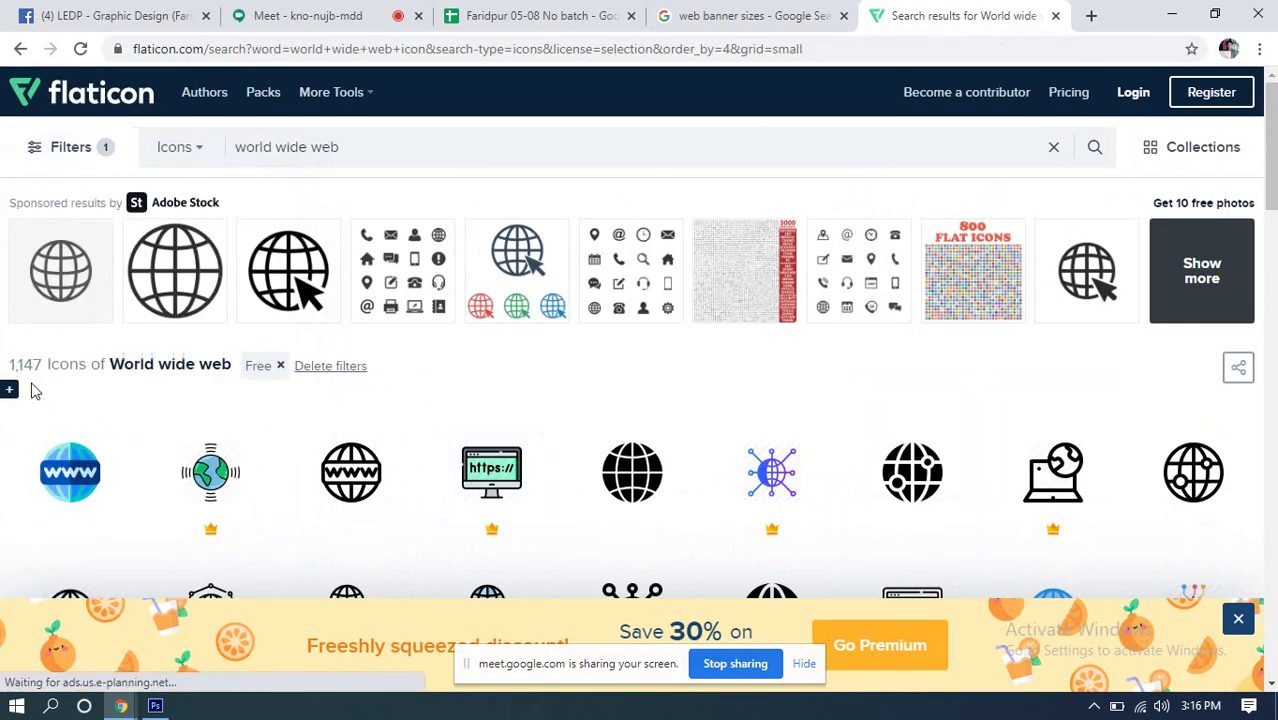
Step: Look through the free world wide web icons for a globe that suits the banner's website line
{"action": "scroll", "coordinate": [516, 385], "scroll_direction": "down", "scroll_amount": 3}
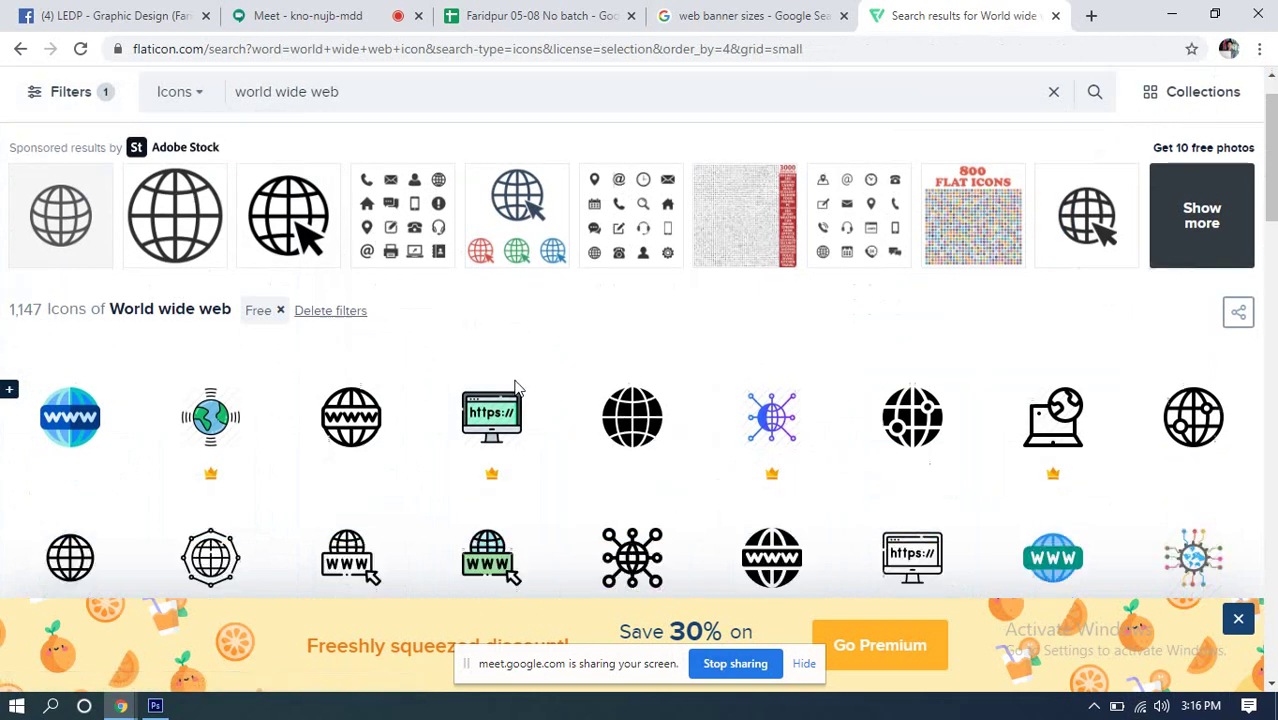
{"action": "scroll", "coordinate": [608, 405], "scroll_direction": "down", "scroll_amount": 2}
{"action": "scroll", "coordinate": [620, 395], "scroll_direction": "down", "scroll_amount": 2}
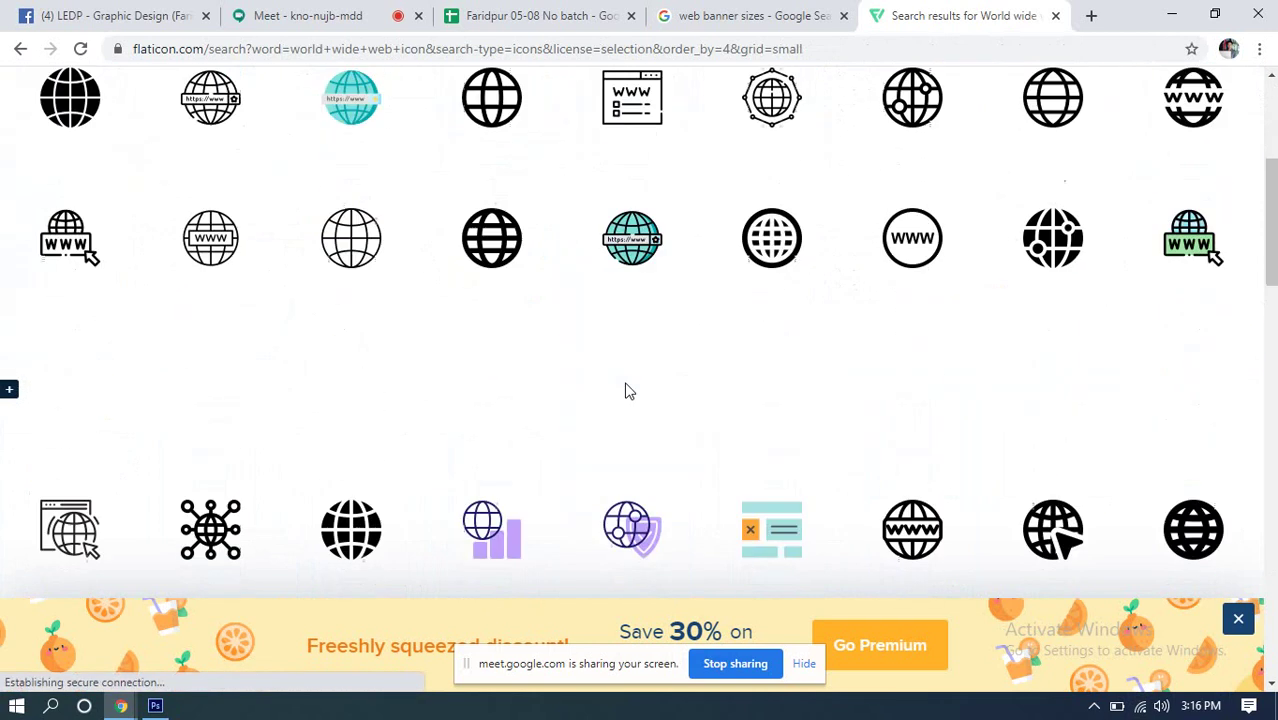
{"action": "scroll", "coordinate": [437, 402], "scroll_direction": "down", "scroll_amount": 1}
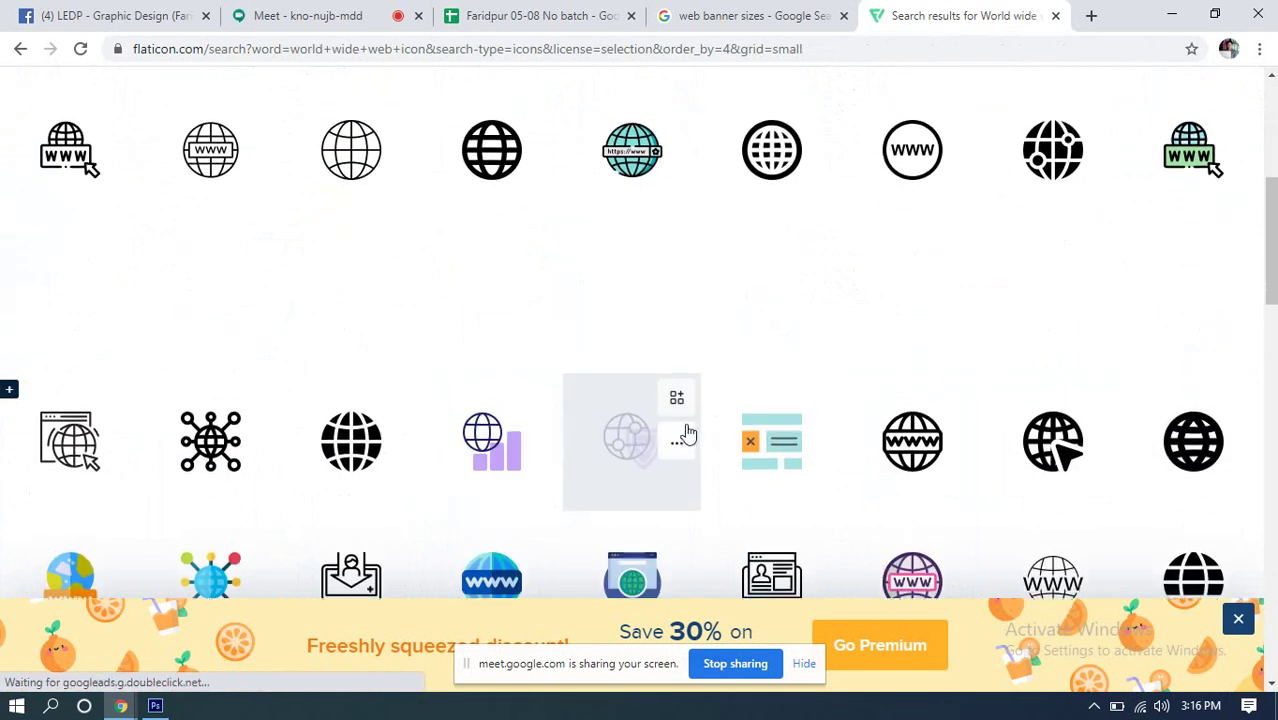
{"action": "scroll", "coordinate": [686, 434], "scroll_direction": "up", "scroll_amount": 3}
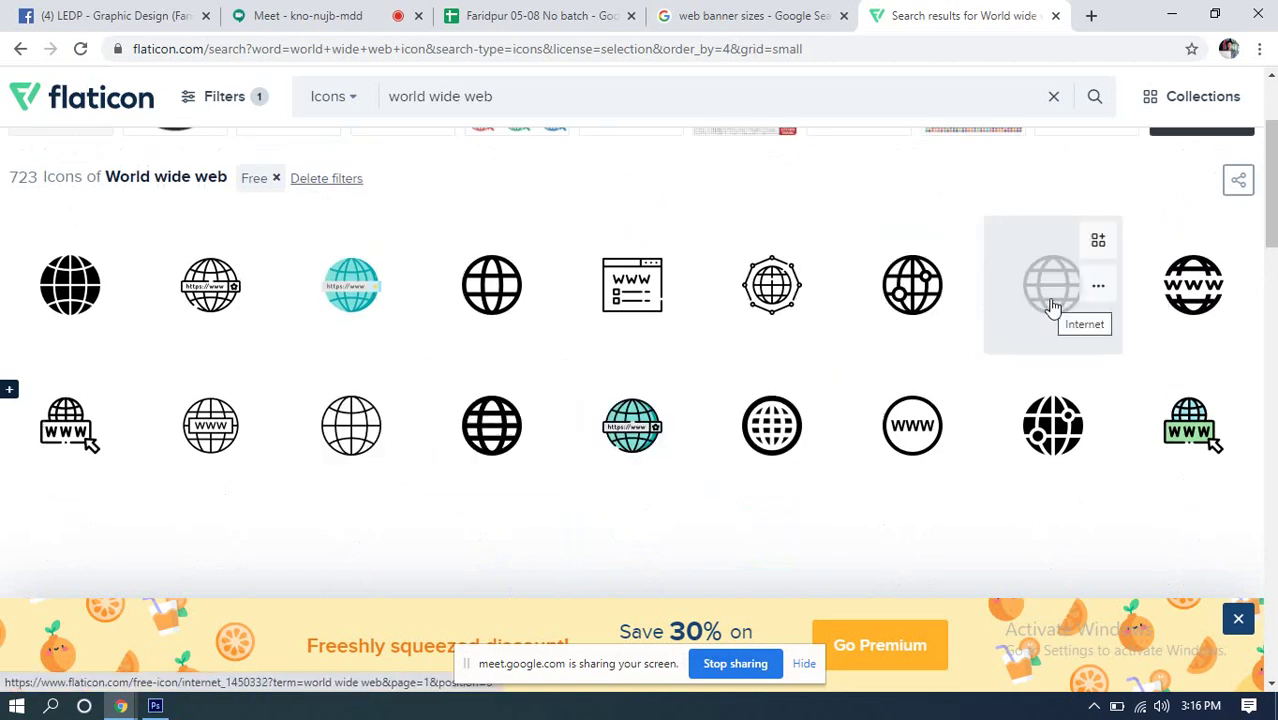
{"action": "scroll", "coordinate": [510, 455], "scroll_direction": "down", "scroll_amount": 3}
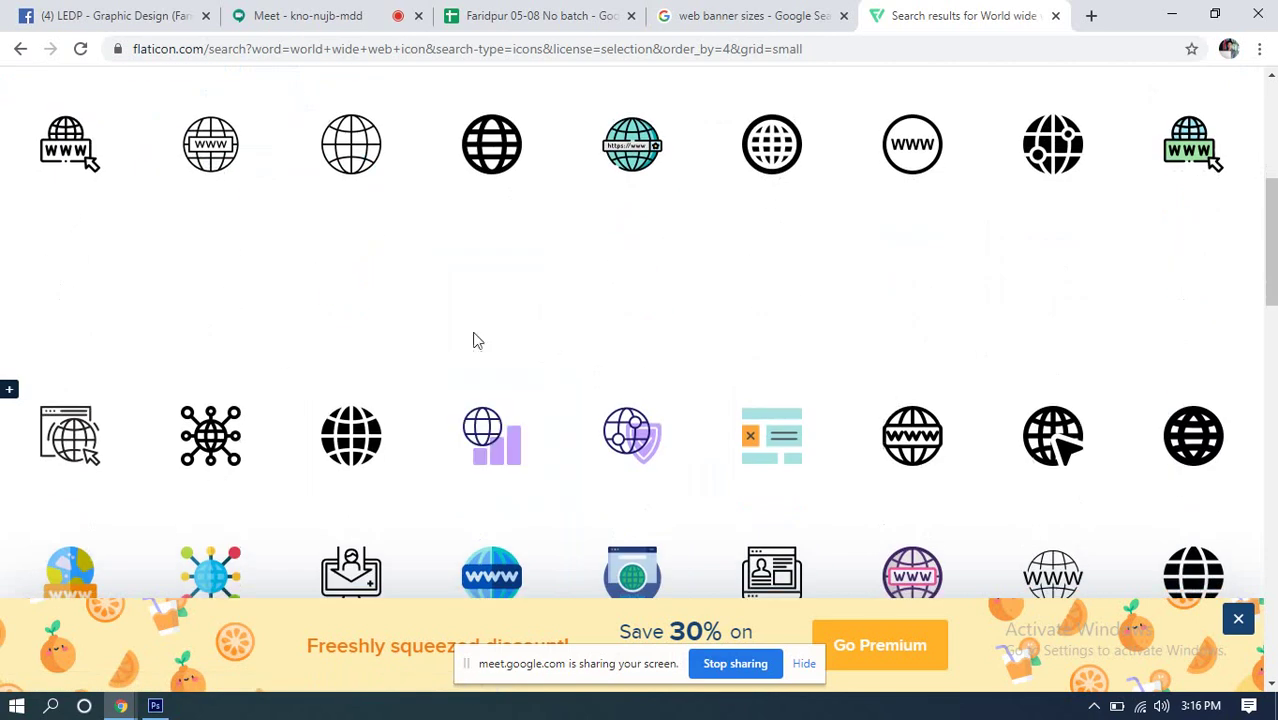
{"action": "left_click", "coordinate": [538, 152]}
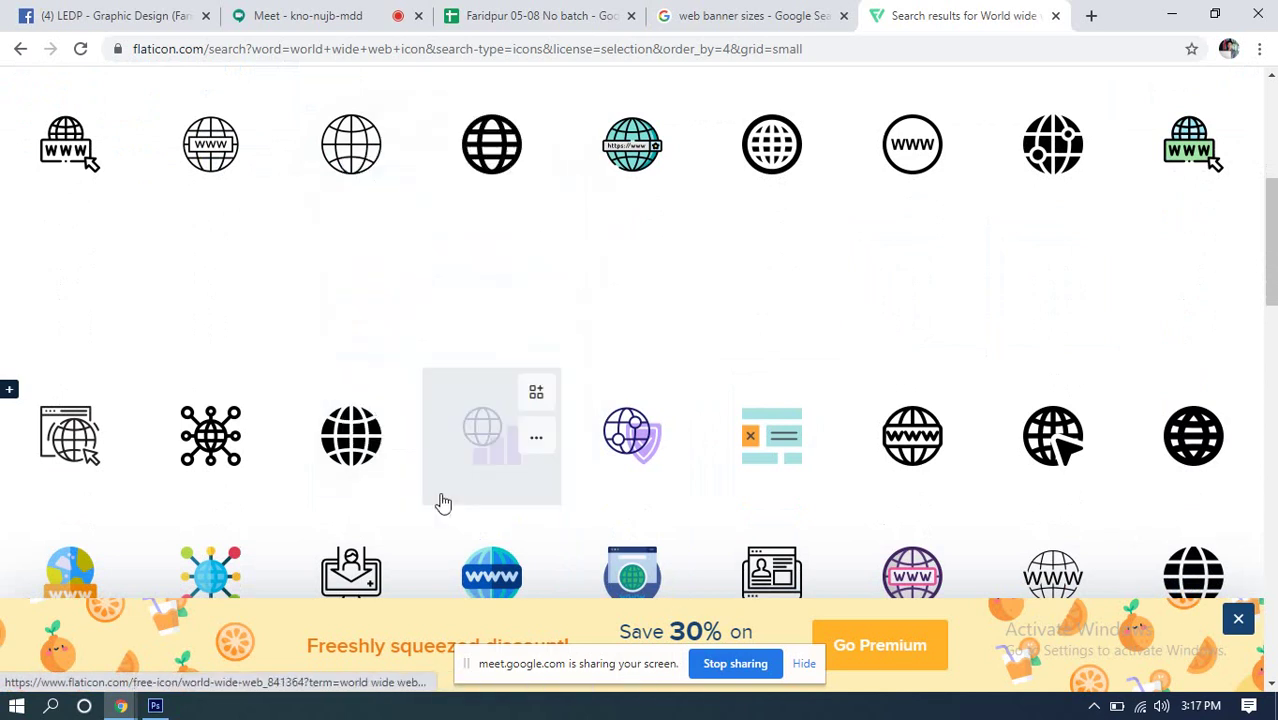
{"action": "scroll", "coordinate": [400, 450], "scroll_direction": "down", "scroll_amount": 5}
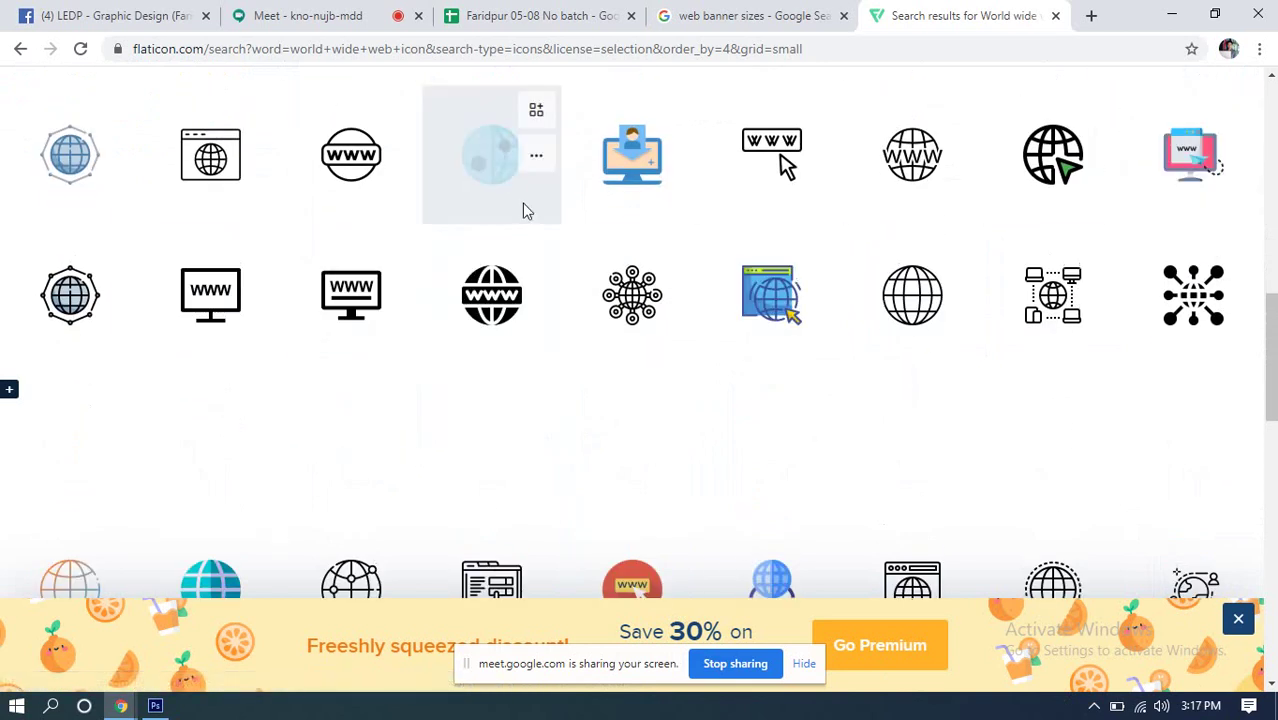
Step: Search the free Flaticon icons for "location" and switch to the Google Meet chat
{"action": "scroll", "coordinate": [425, 165], "scroll_direction": "up", "scroll_amount": 6}
{"action": "left_click_drag", "start_coordinate": [414, 156], "coordinate": [89, 172]}
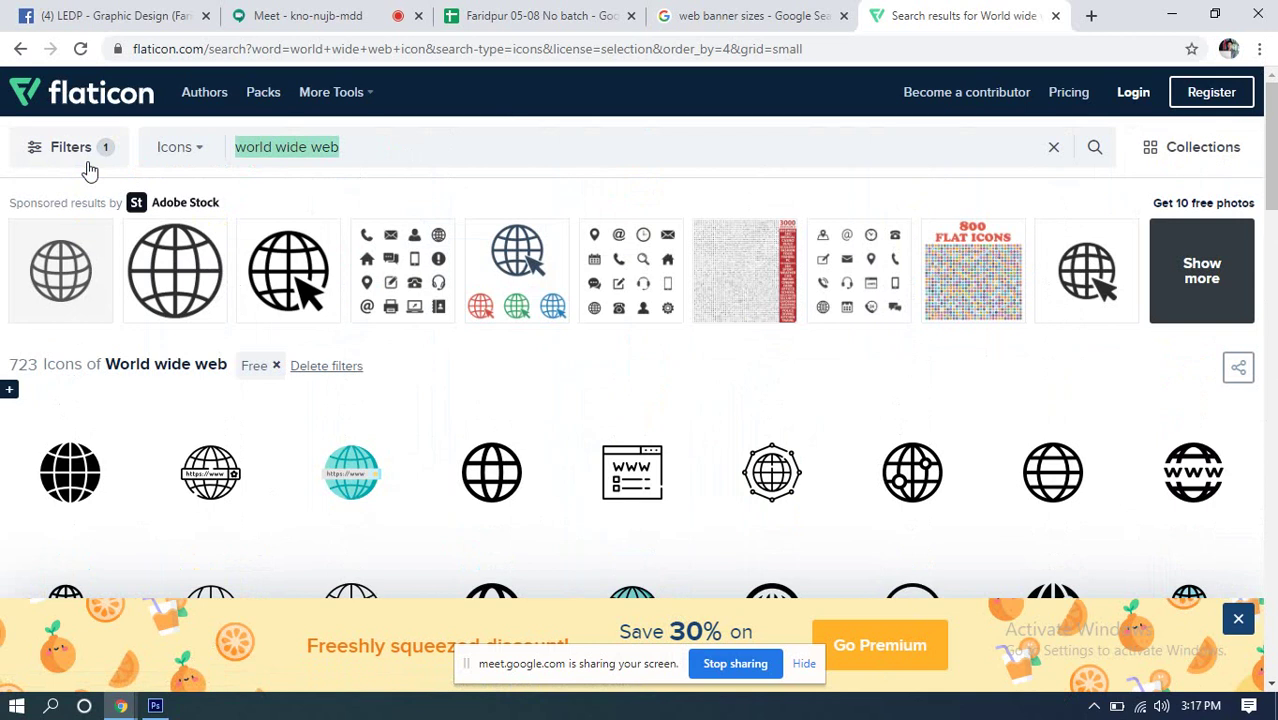
{"action": "type", "text": "loca"}
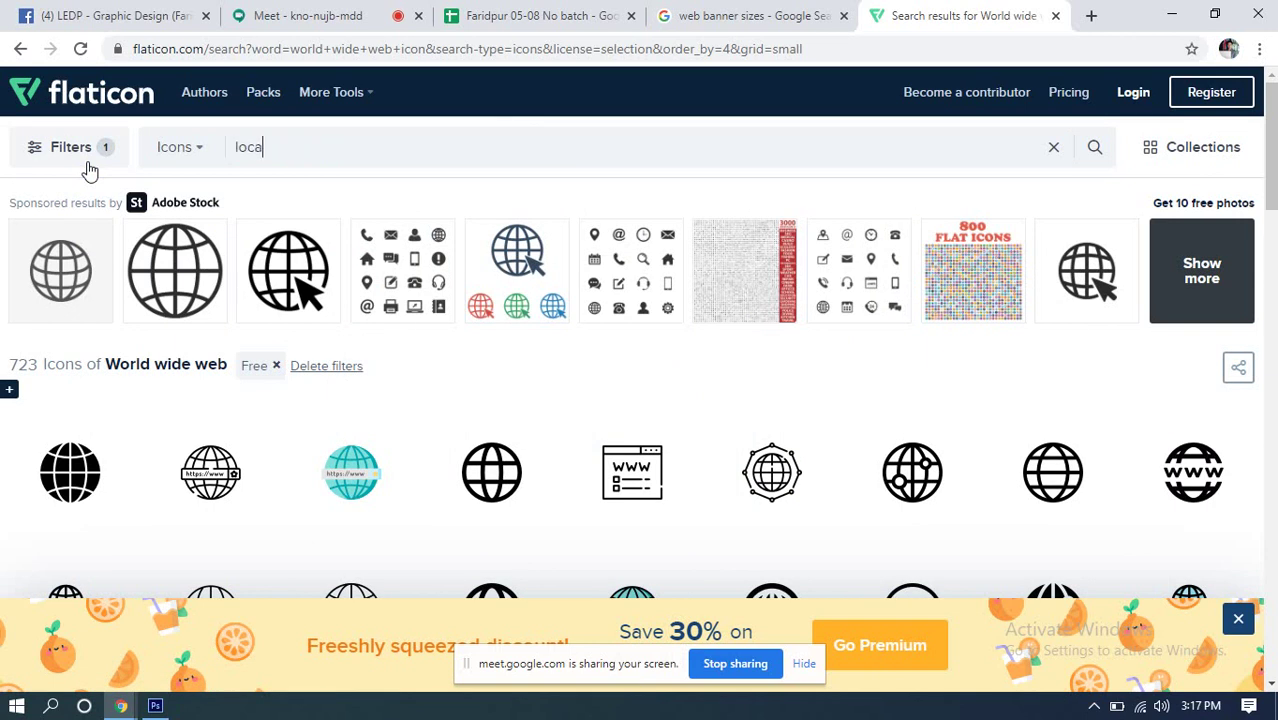
{"action": "type", "text": "tion"}
{"action": "key", "text": "Return"}
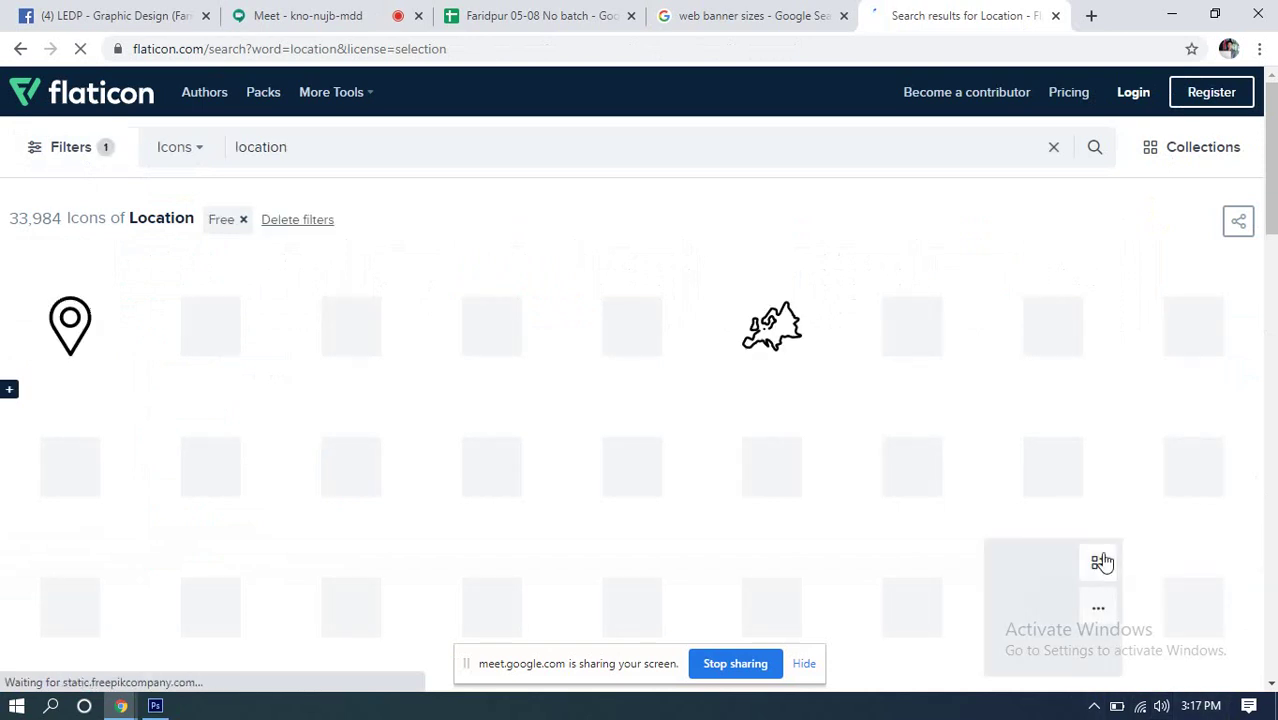
{"action": "left_click", "coordinate": [300, 15]}
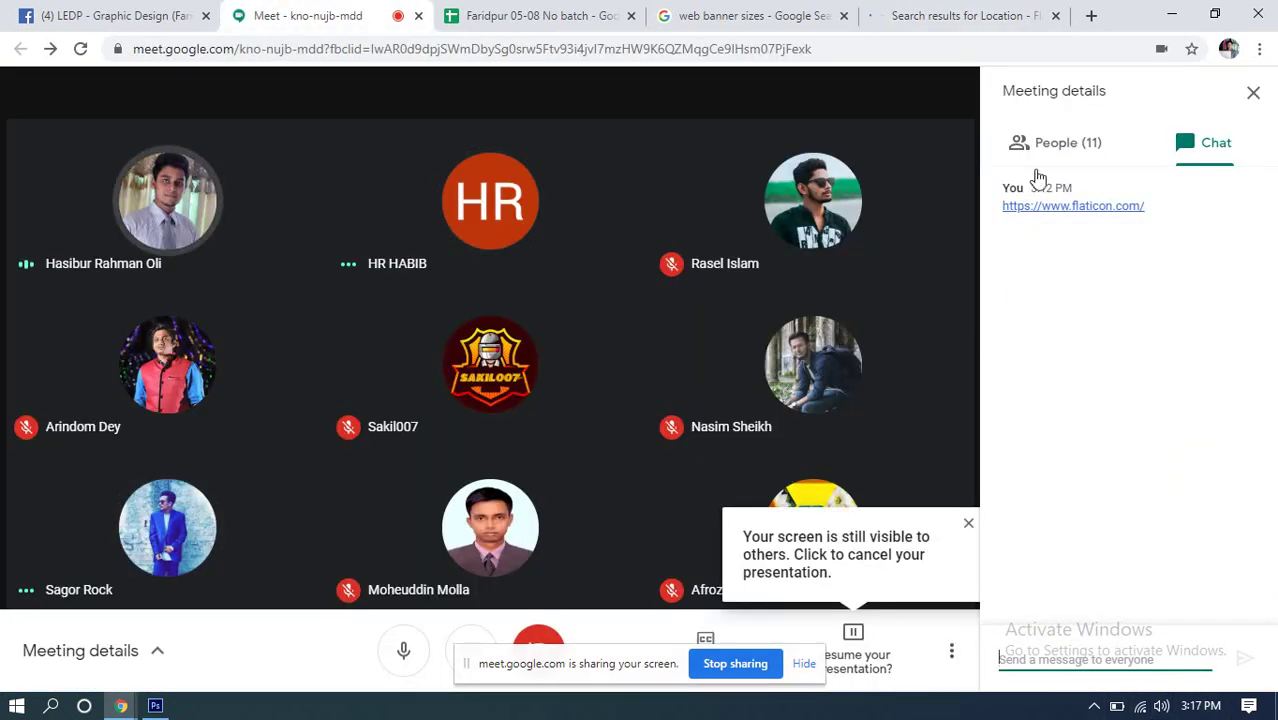
Step: Stop the current Google Meet presentation and share the entire screen again
{"action": "left_click", "coordinate": [735, 663]}
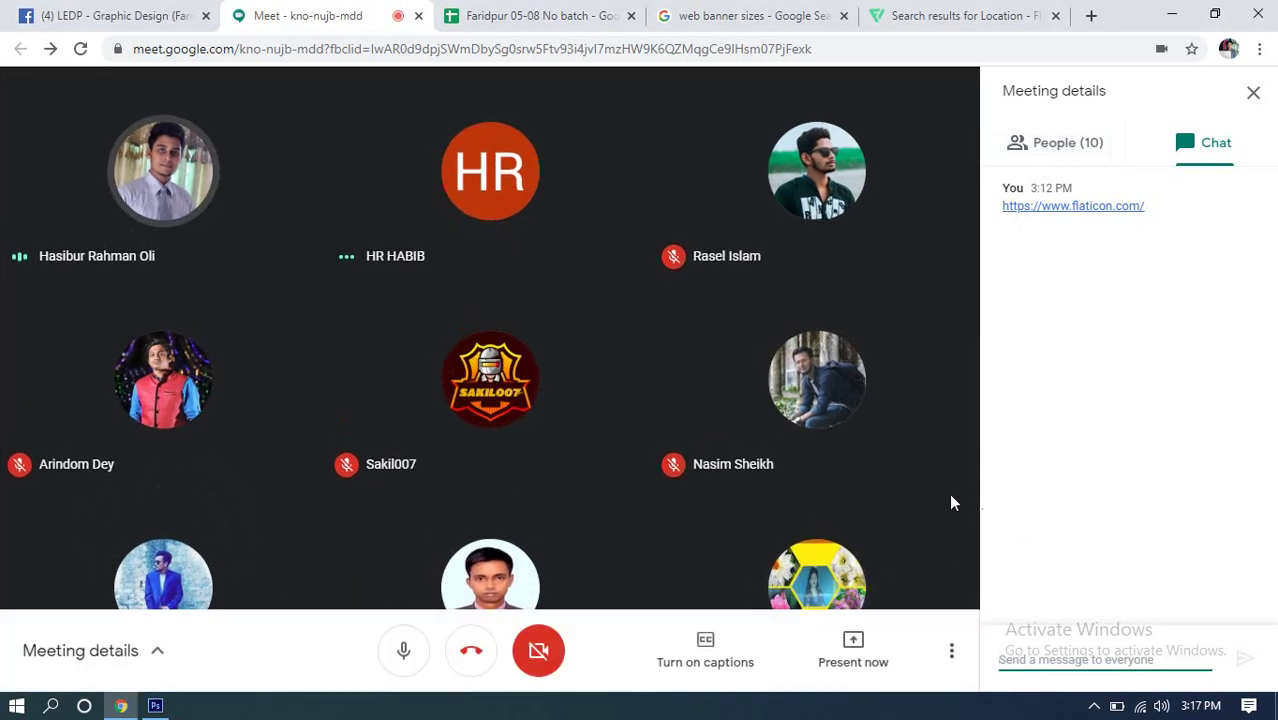
{"action": "left_click", "coordinate": [853, 650]}
{"action": "left_click", "coordinate": [826, 492]}
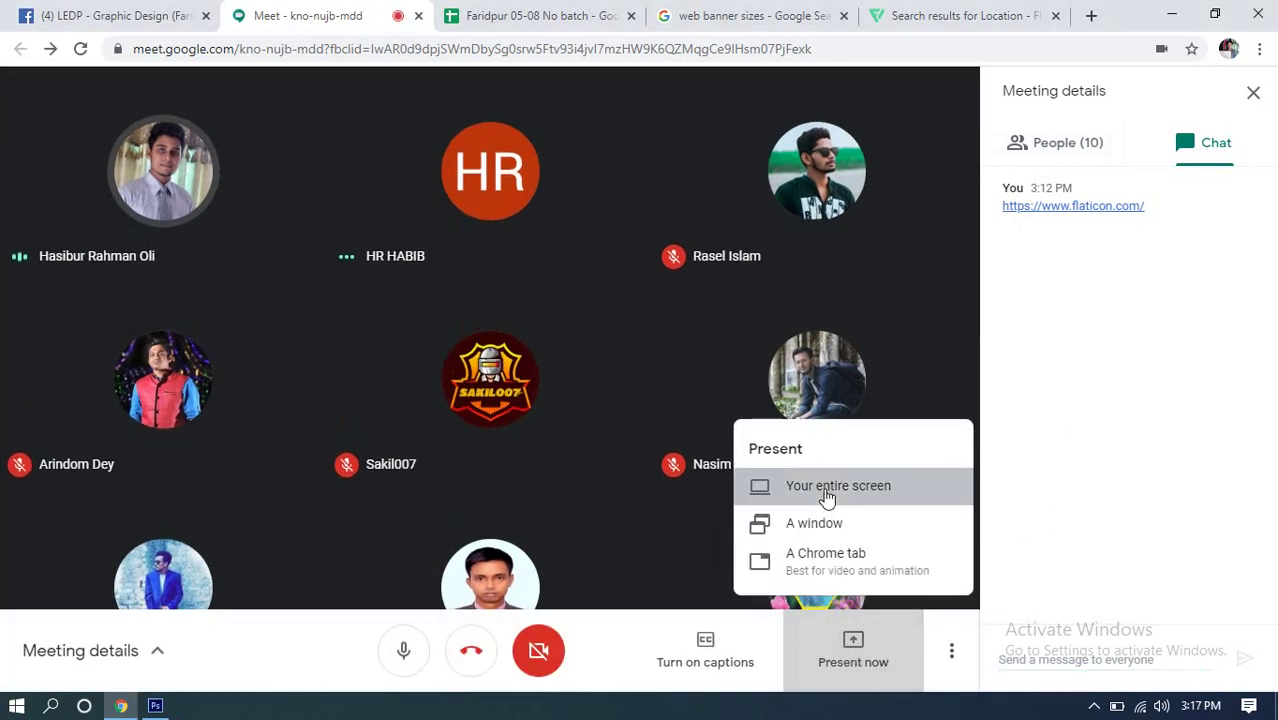
{"action": "left_click", "coordinate": [519, 268]}
{"action": "left_click", "coordinate": [810, 456]}
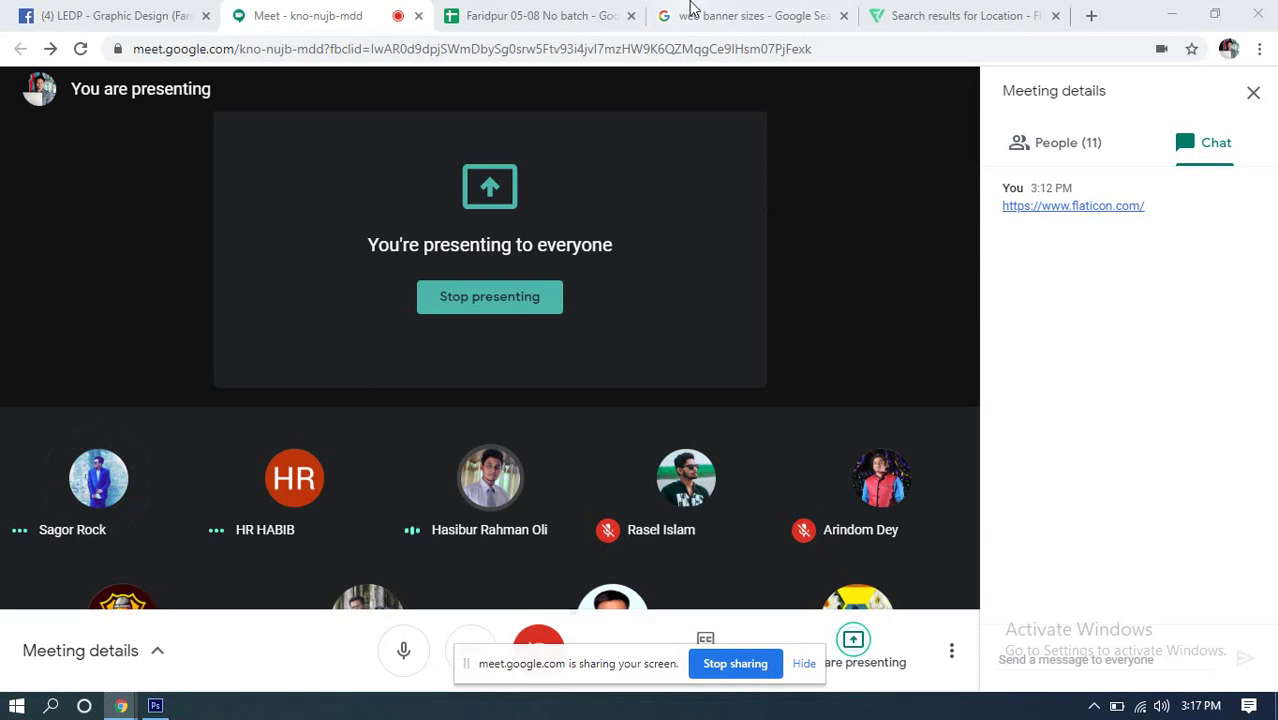
Step: Look through the free location icons on Flaticon, check the outlined pin's download options, and switch to the banner document in Photoshop
{"action": "left_click", "coordinate": [903, 20]}
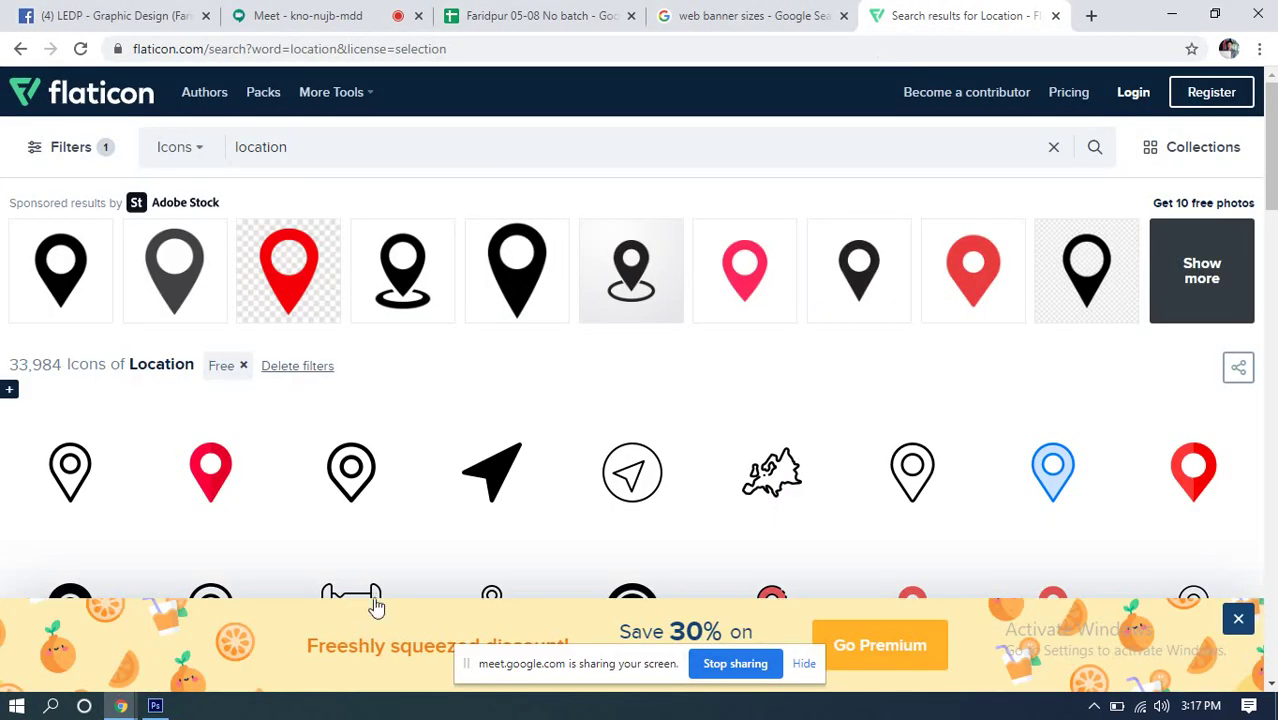
{"action": "scroll", "coordinate": [400, 560], "scroll_direction": "down", "scroll_amount": 4}
{"action": "scroll", "coordinate": [500, 500], "scroll_direction": "up", "scroll_amount": 4}
{"action": "scroll", "coordinate": [587, 346], "scroll_direction": "down", "scroll_amount": 2}
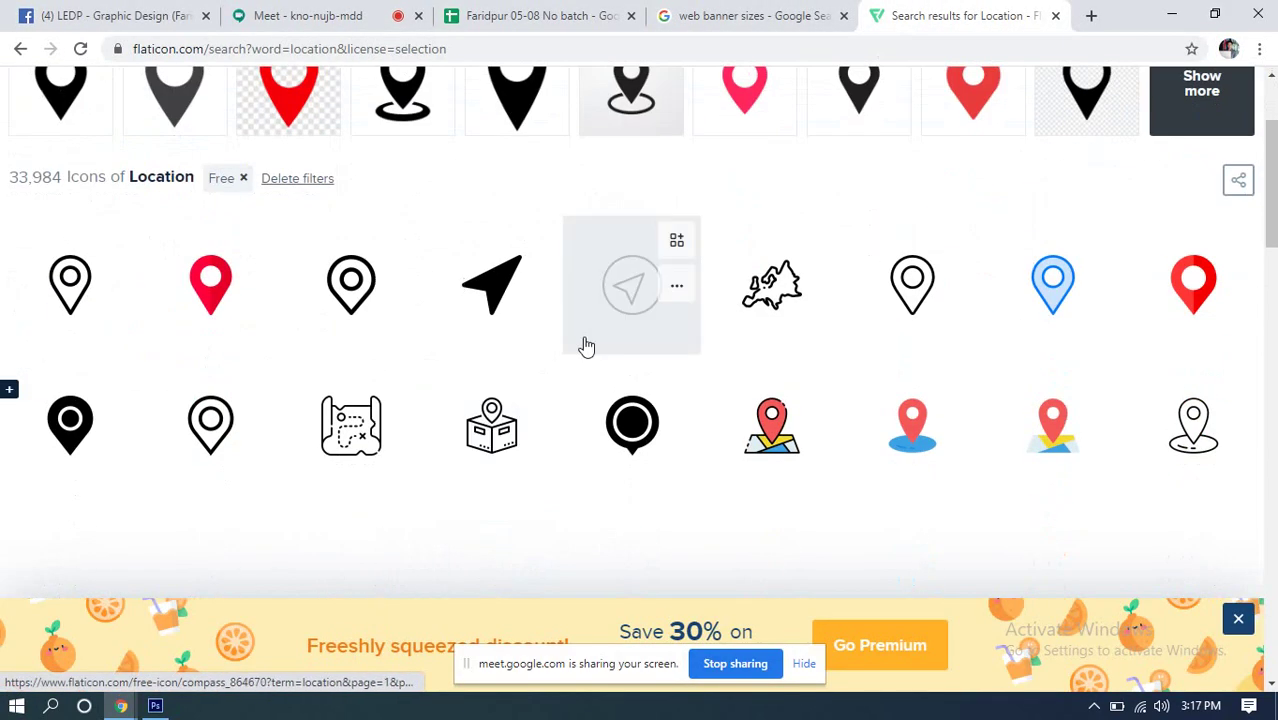
{"action": "scroll", "coordinate": [177, 374], "scroll_direction": "down", "scroll_amount": 1}
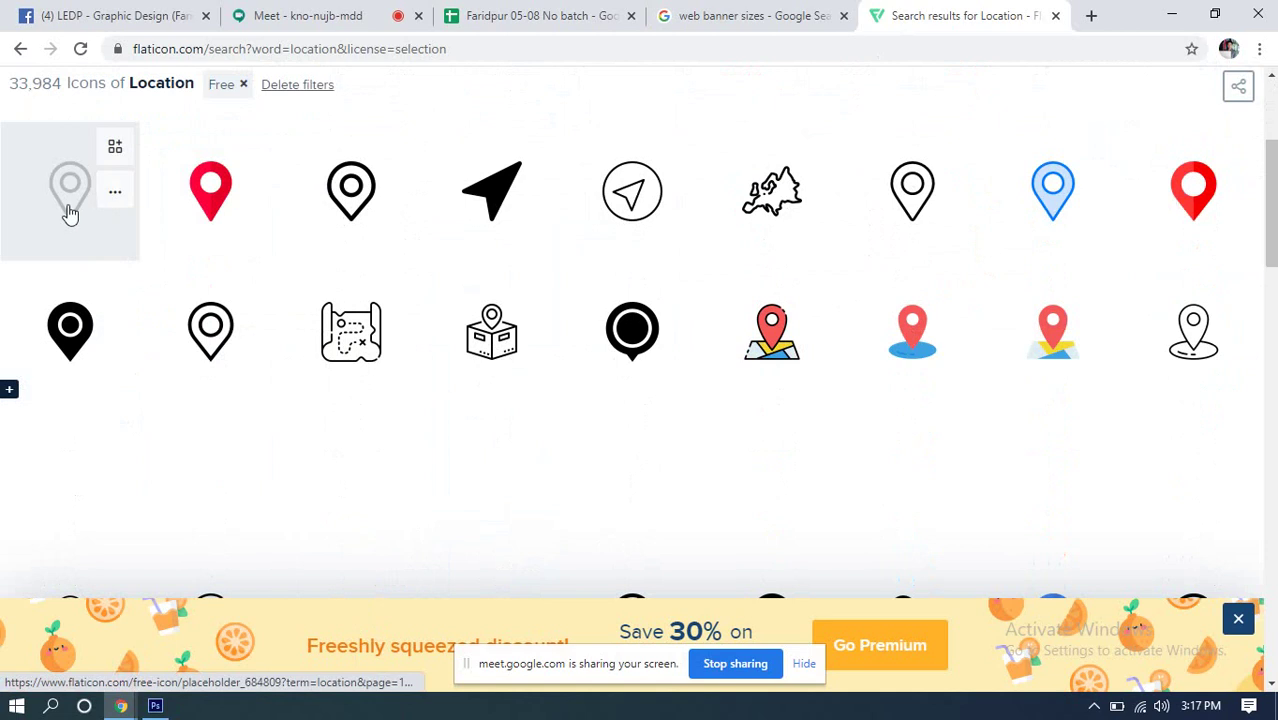
{"action": "left_click", "coordinate": [116, 194]}
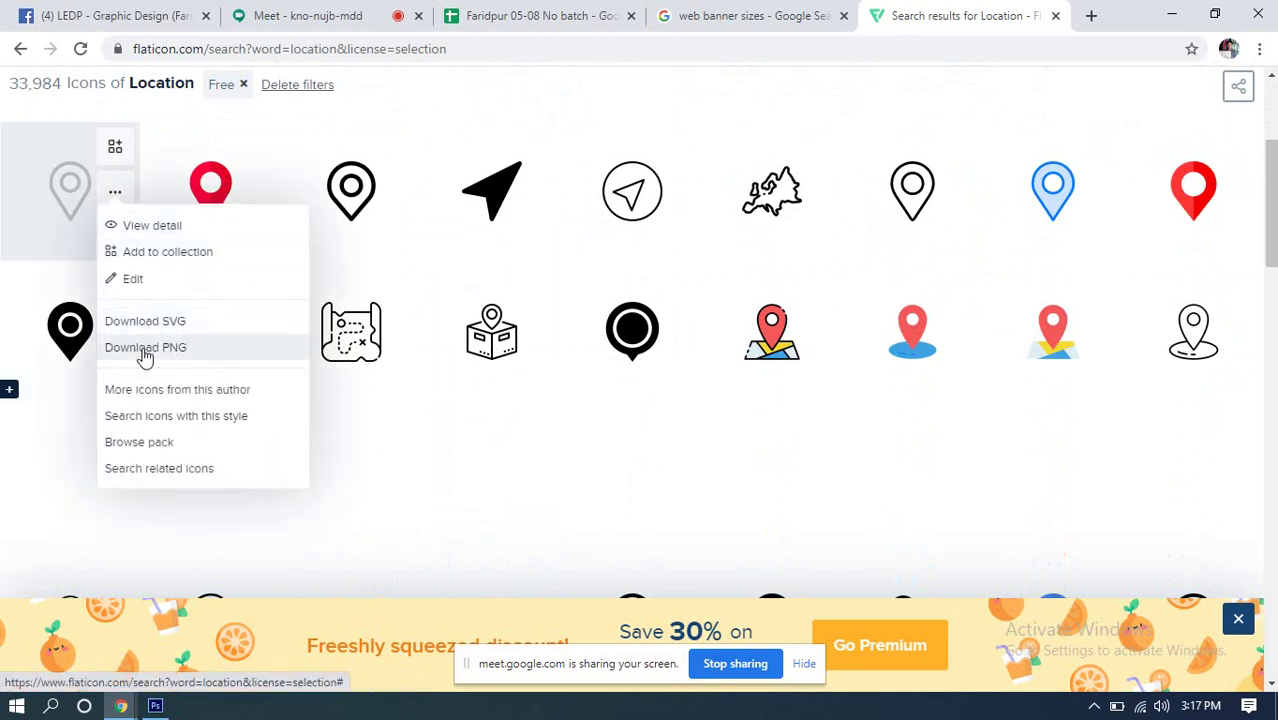
{"action": "scroll", "coordinate": [57, 200], "scroll_direction": "down", "scroll_amount": 5}
{"action": "scroll", "coordinate": [150, 200], "scroll_direction": "up", "scroll_amount": 5}
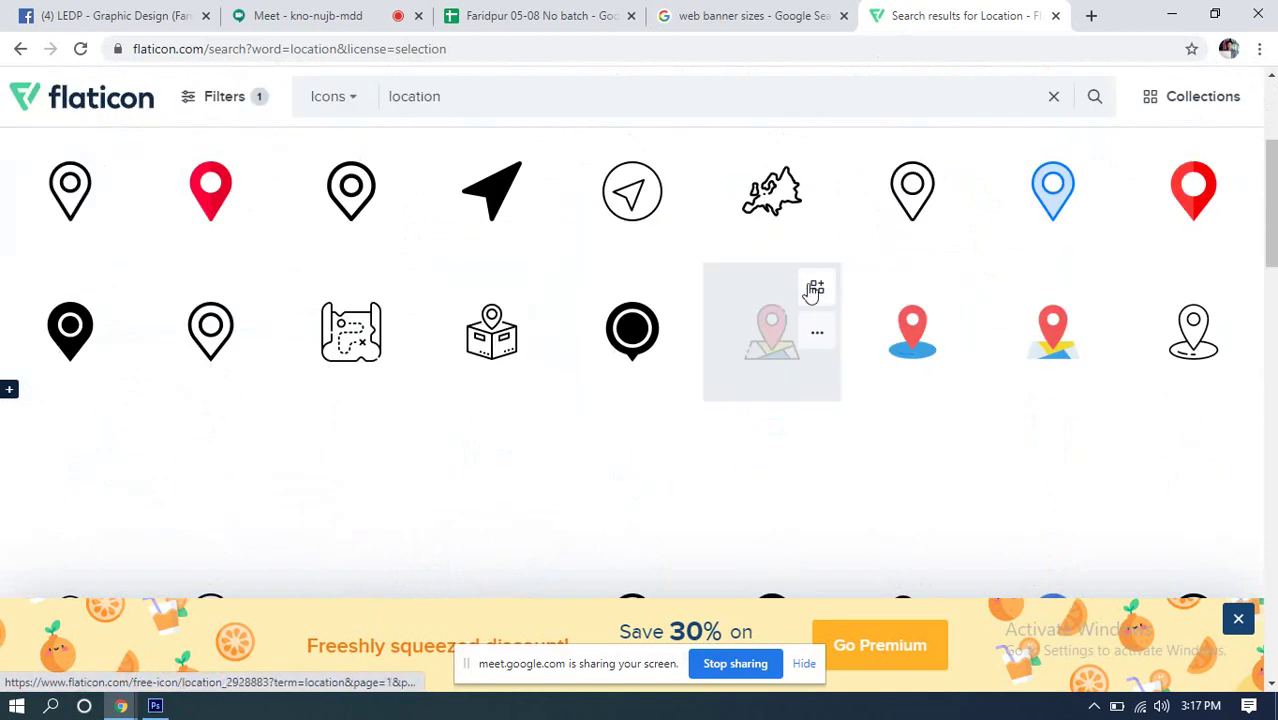
{"action": "left_click", "coordinate": [155, 707]}
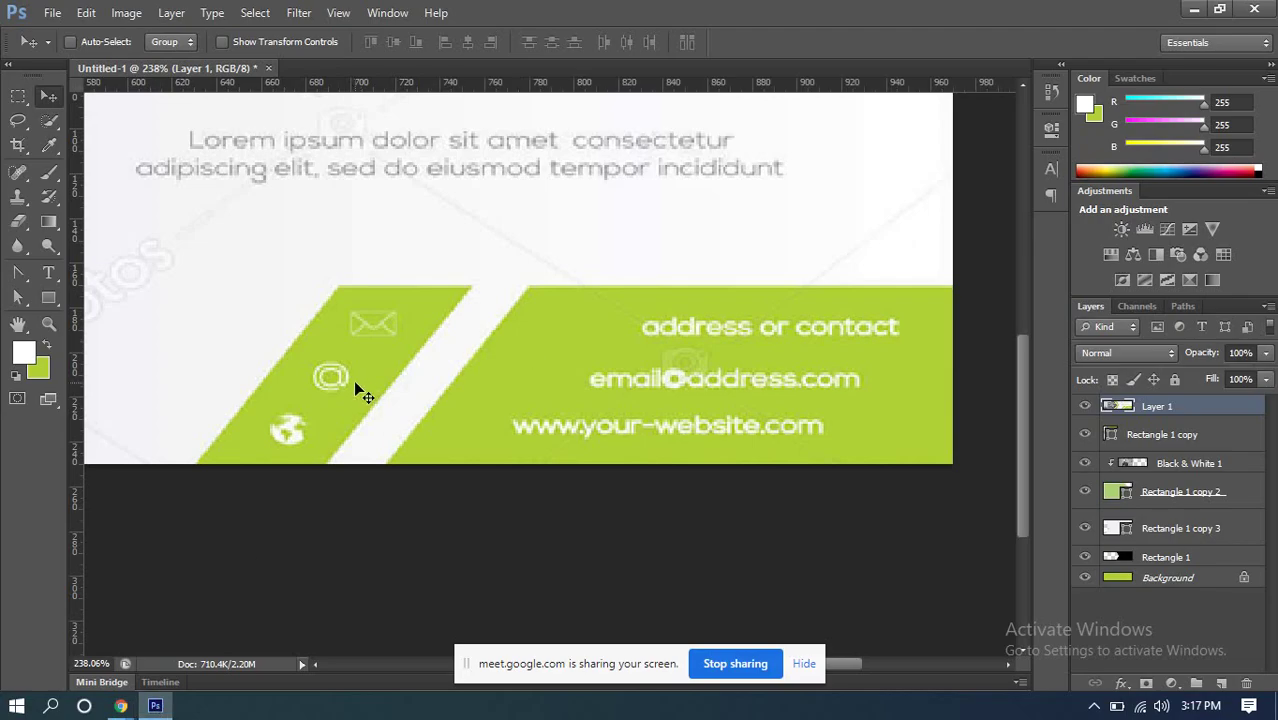
{"action": "scroll", "coordinate": [477, 298], "scroll_direction": "up", "scroll_amount": 1}
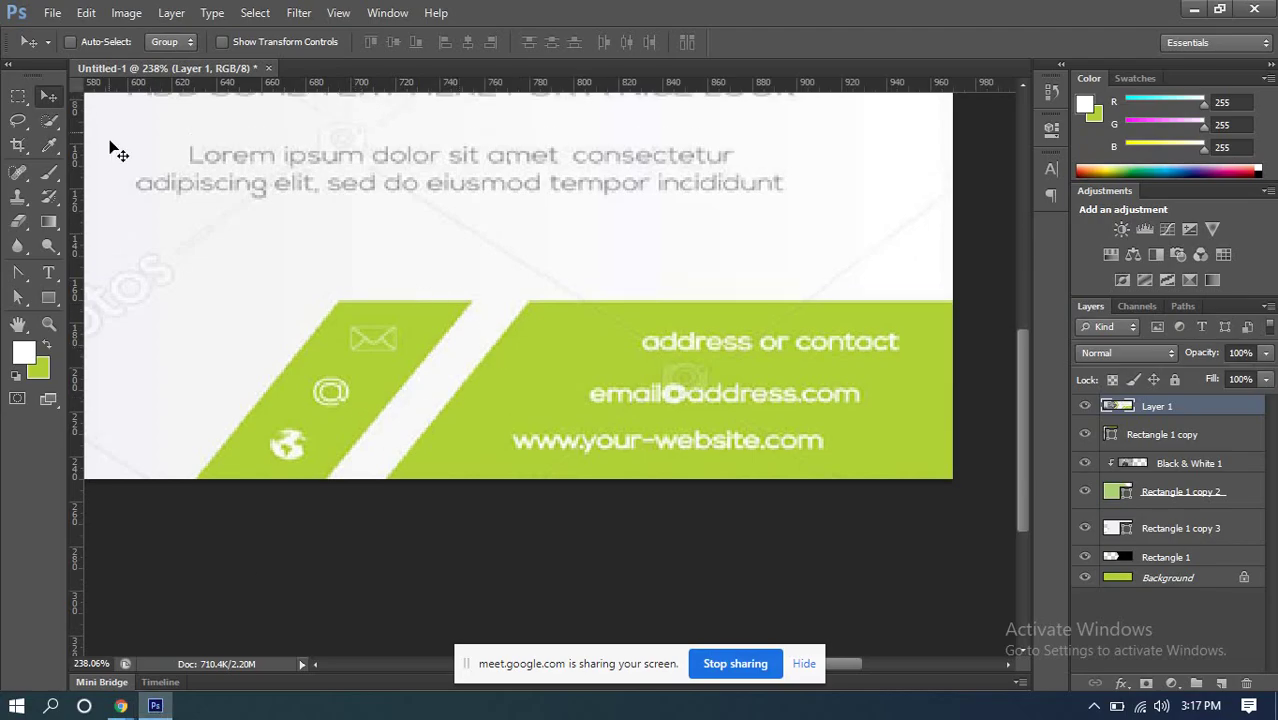
{"action": "left_click", "coordinate": [52, 13]}
{"action": "left_click", "coordinate": [120, 318]}
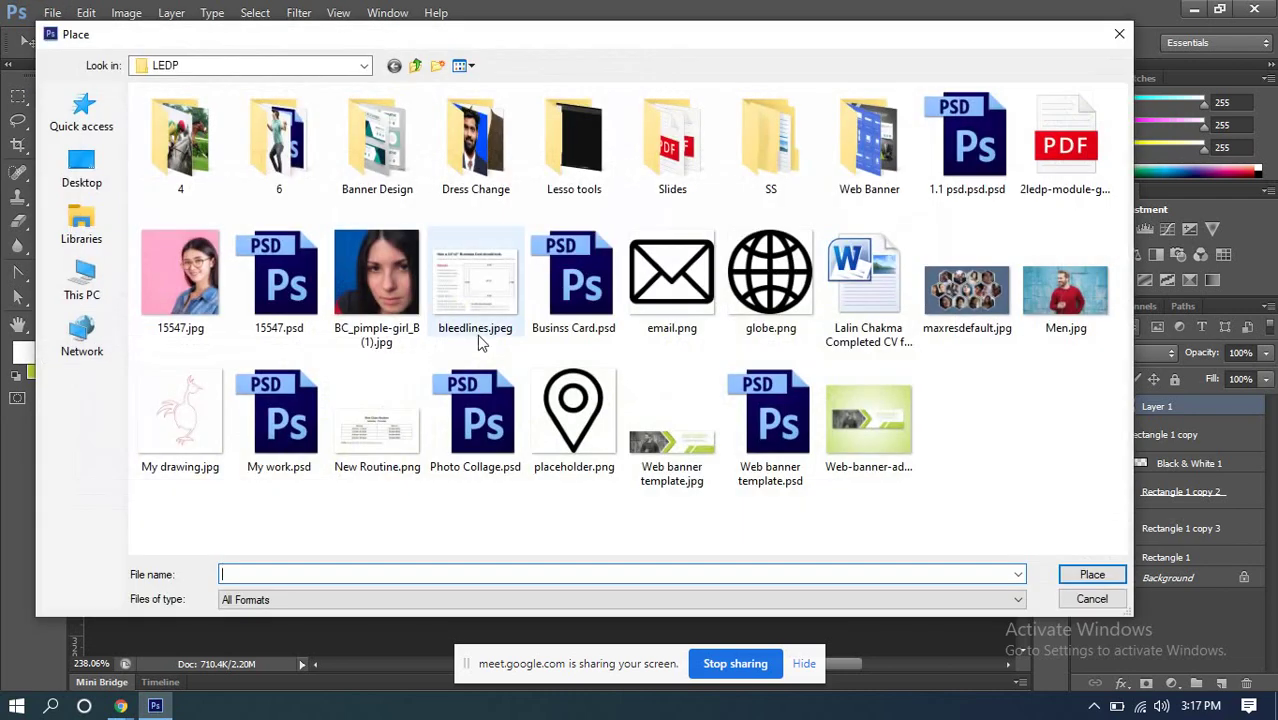
{"action": "double_click", "coordinate": [686, 268]}
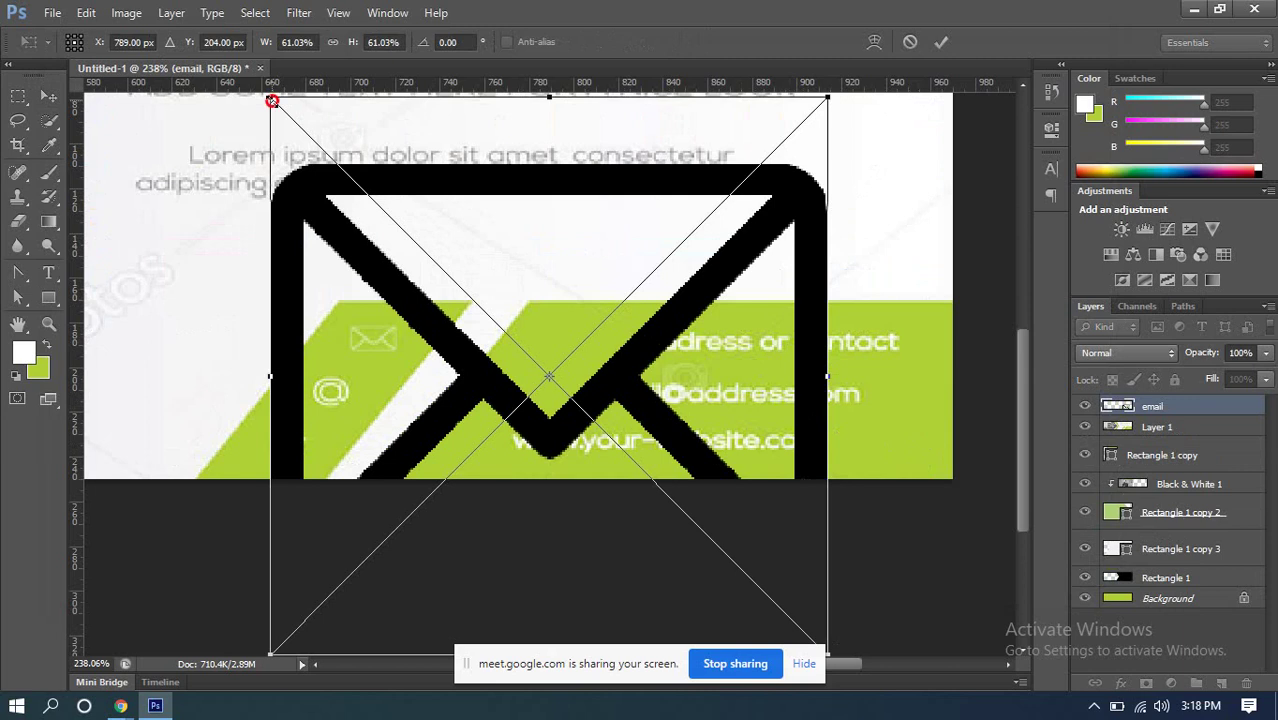
{"action": "left_click_drag", "start_coordinate": [272, 101], "coordinate": [376, 249]}
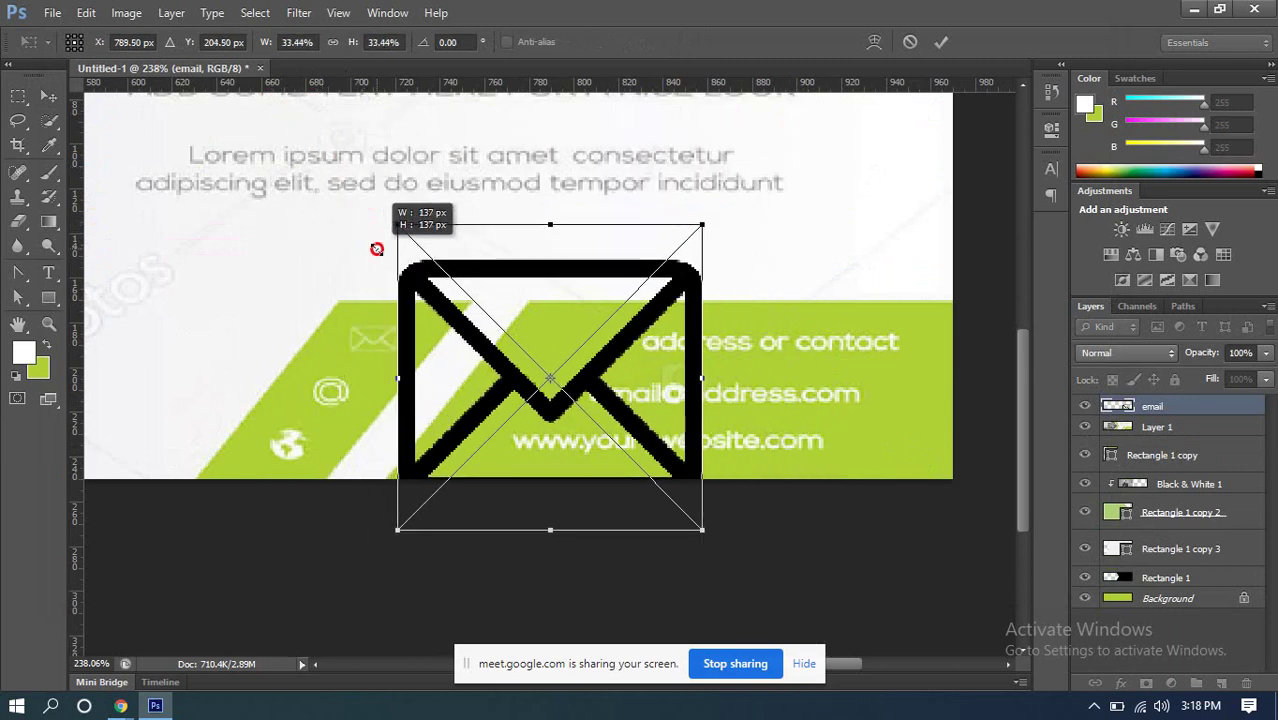
{"action": "left_click", "coordinate": [910, 42]}
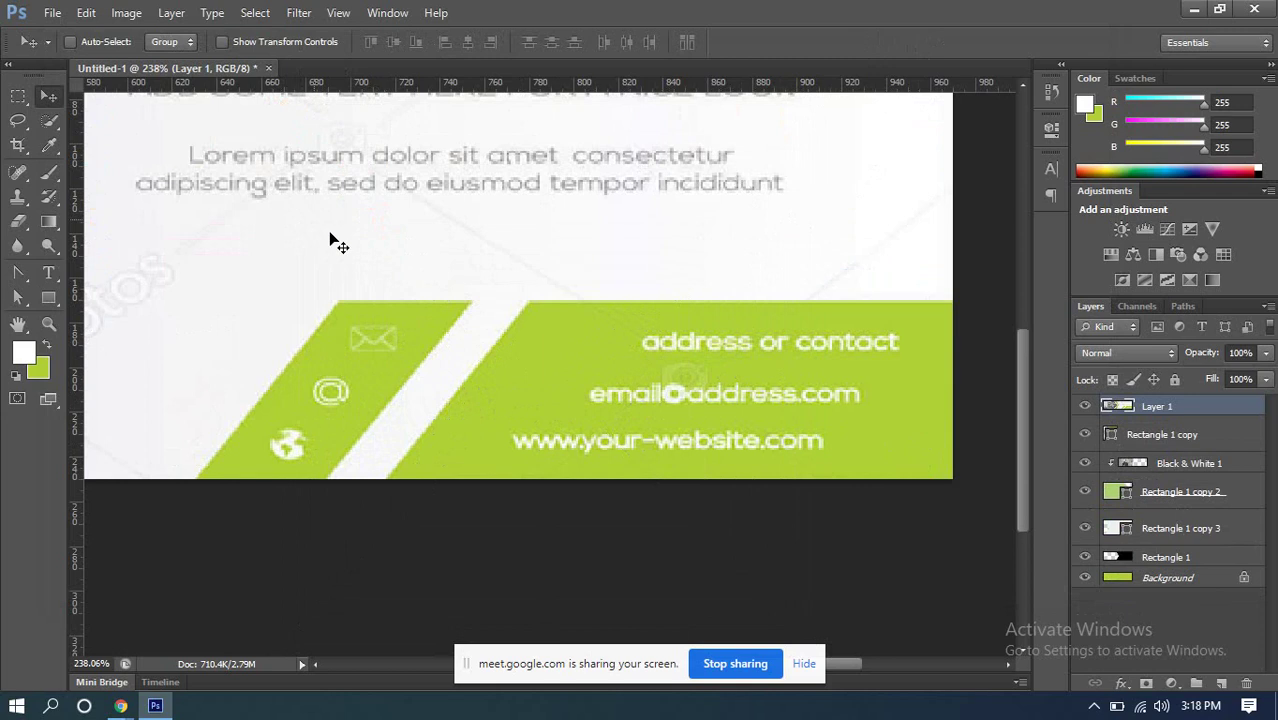
Step: Place email.png from the LEDP folder into the banner at its offered size and rasterize the email layer
{"action": "scroll", "coordinate": [500, 310], "scroll_direction": "up", "scroll_amount": 3}
{"action": "key", "text": "ctrl+0"}
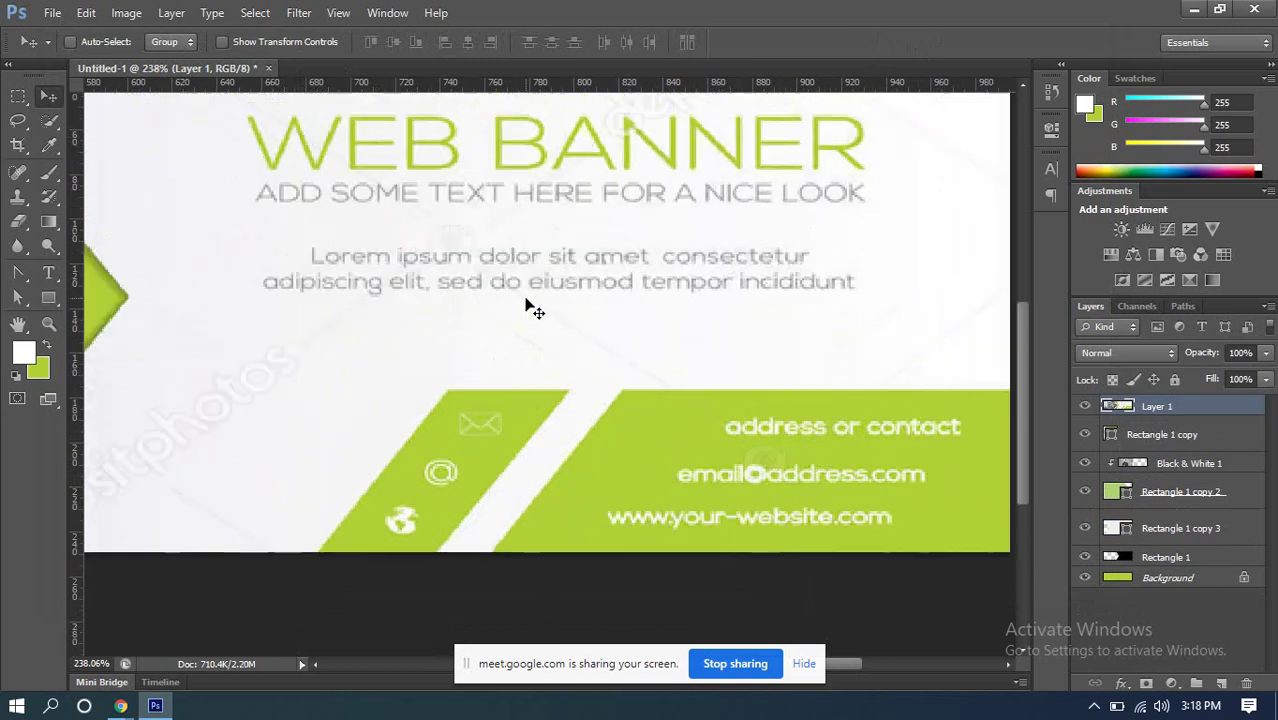
{"action": "left_click", "coordinate": [51, 13]}
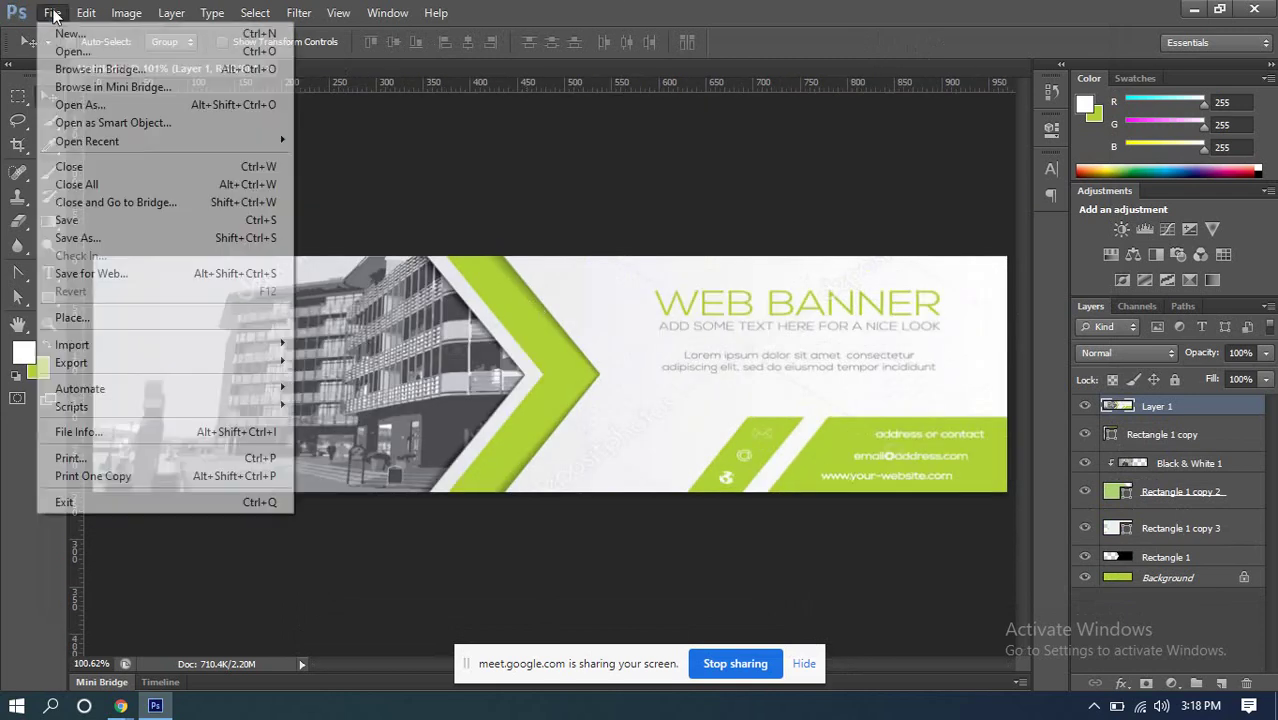
{"action": "left_click", "coordinate": [128, 328]}
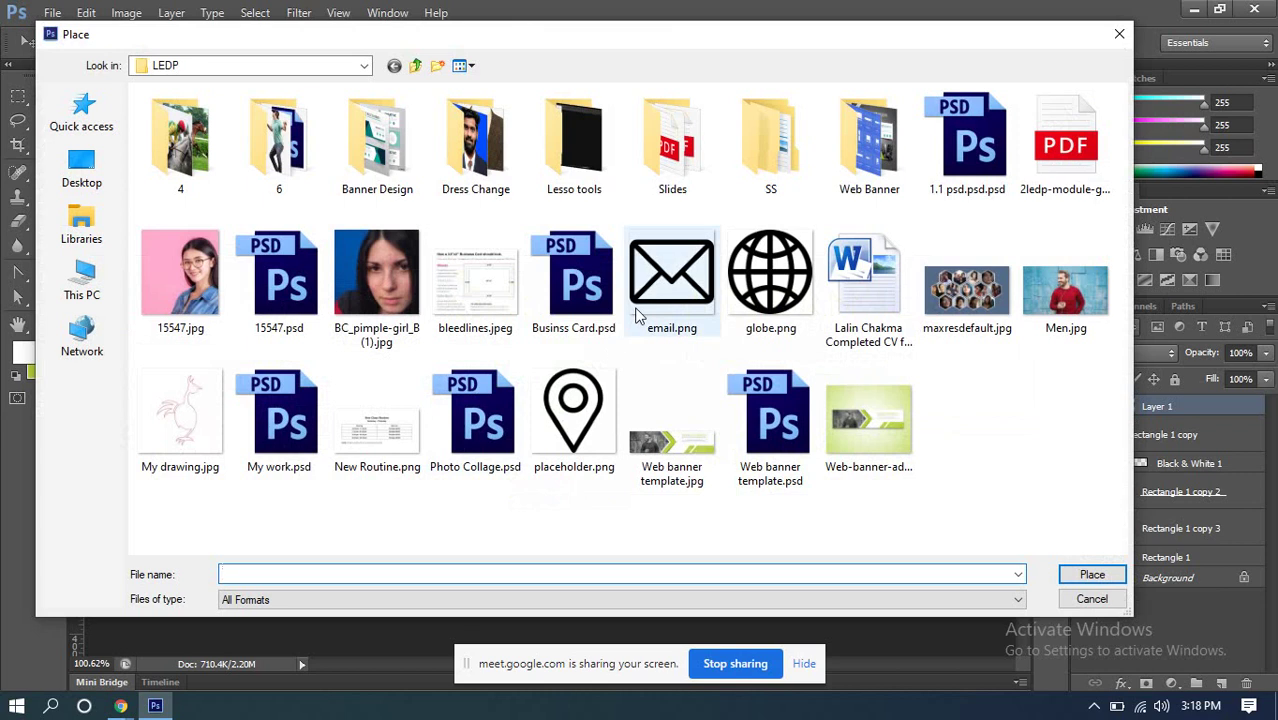
{"action": "double_click", "coordinate": [650, 266]}
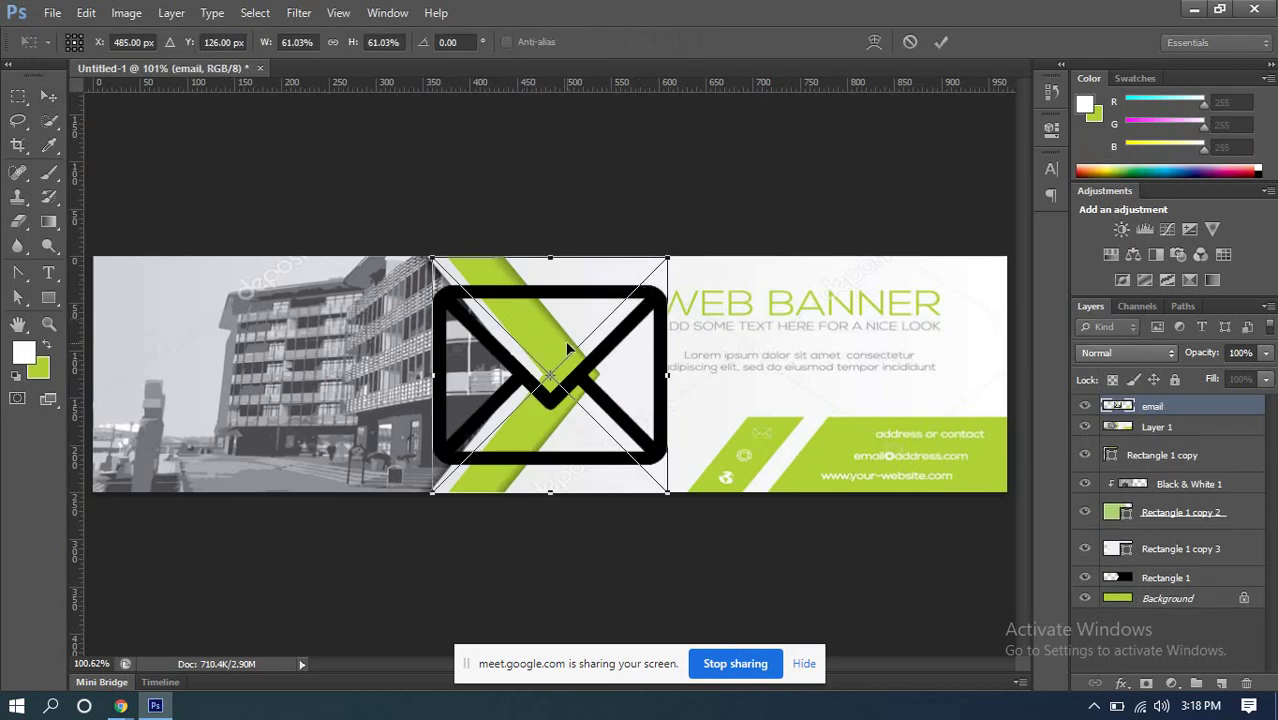
{"action": "left_click", "coordinate": [941, 42]}
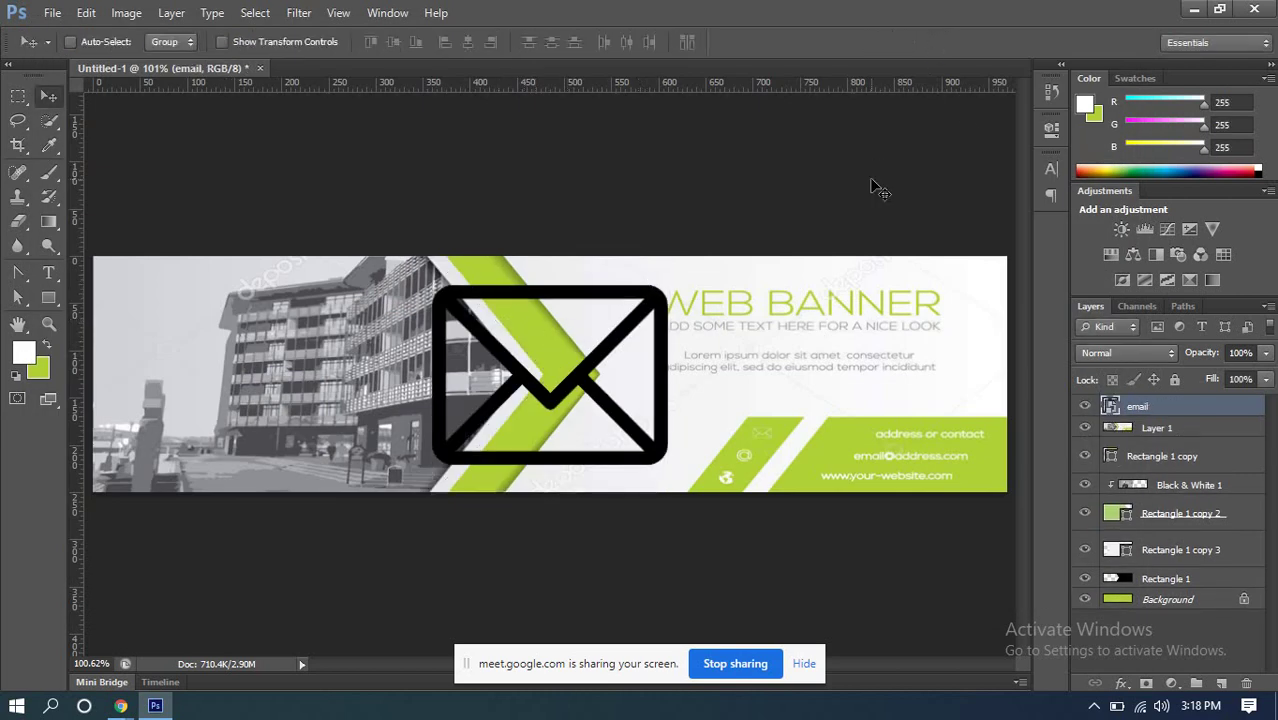
{"action": "right_click", "coordinate": [1157, 408]}
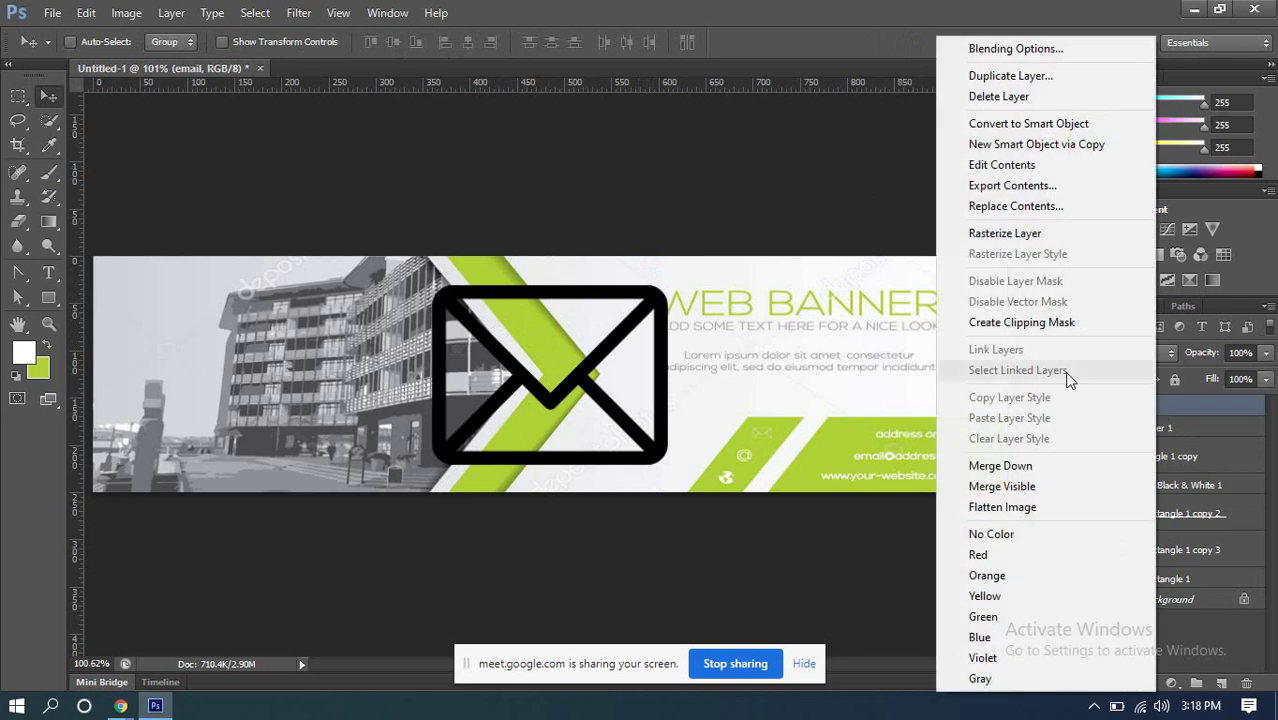
{"action": "left_click", "coordinate": [982, 234]}
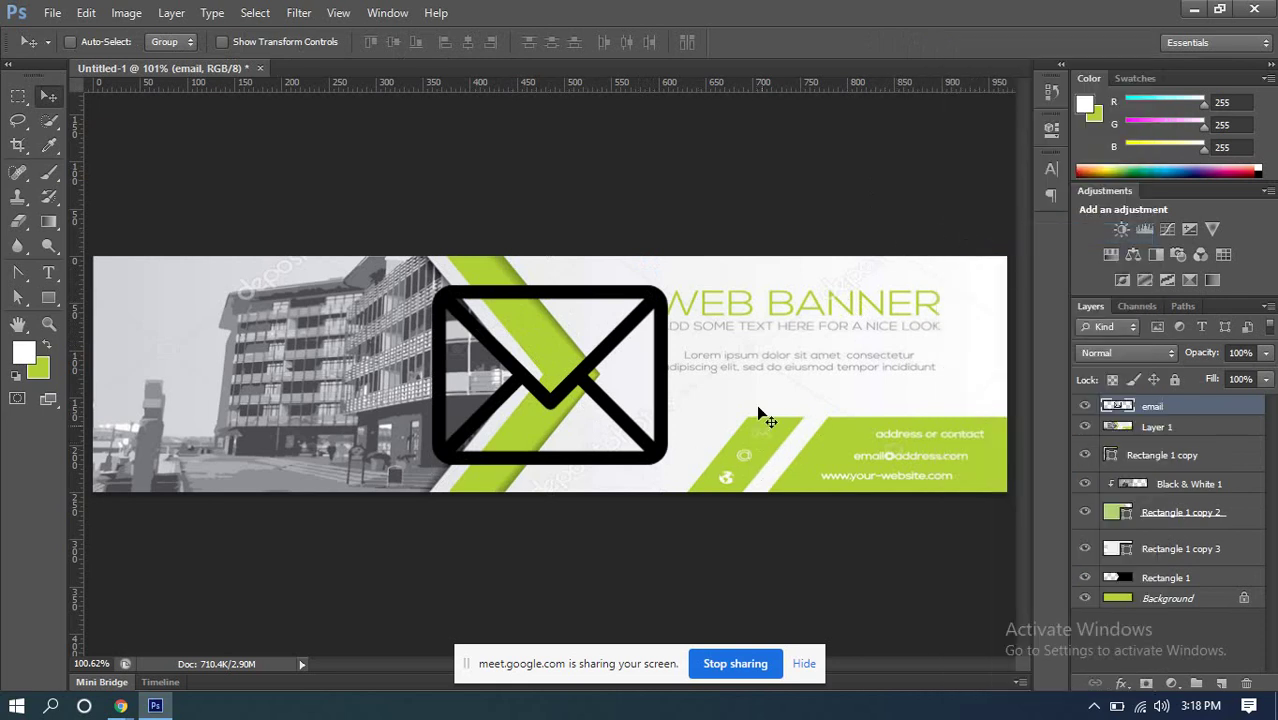
Step: Scale the envelope icon down with Free Transform until it is smaller than the reference envelope in the contact strip
{"action": "key", "text": "ctrl+t"}
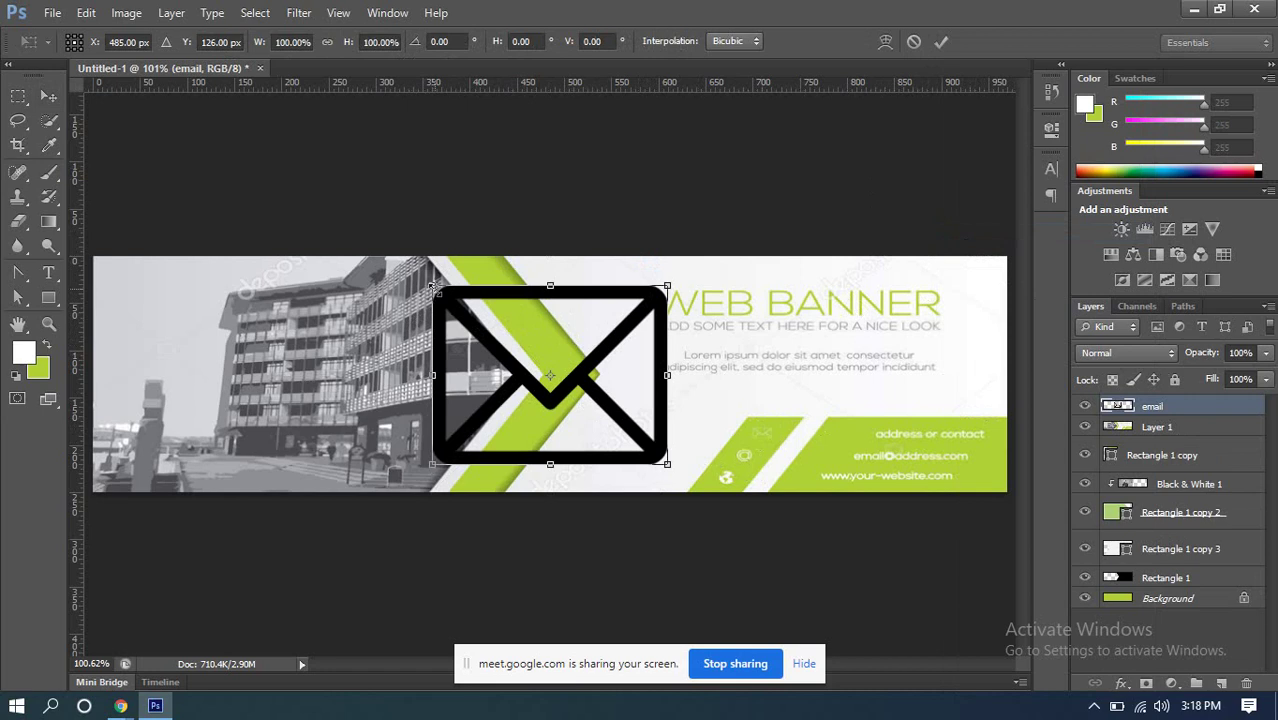
{"action": "left_click", "coordinate": [913, 41]}
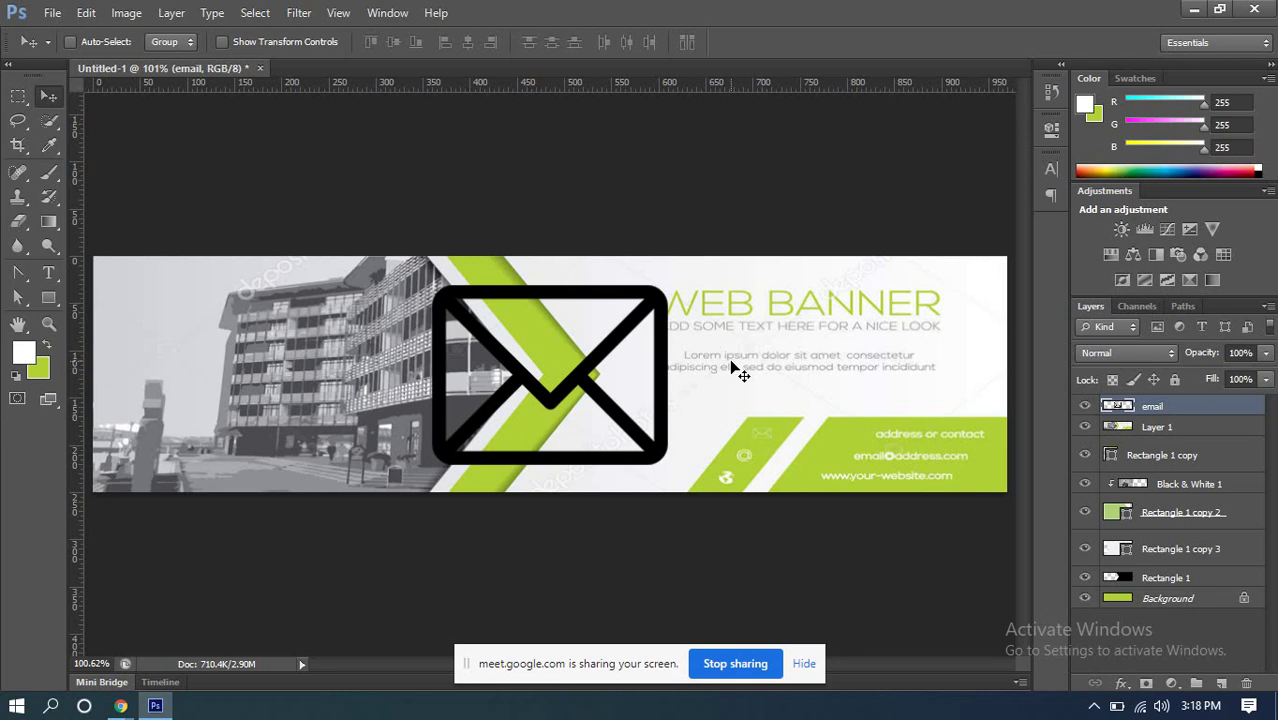
{"action": "key", "text": "ctrl+t"}
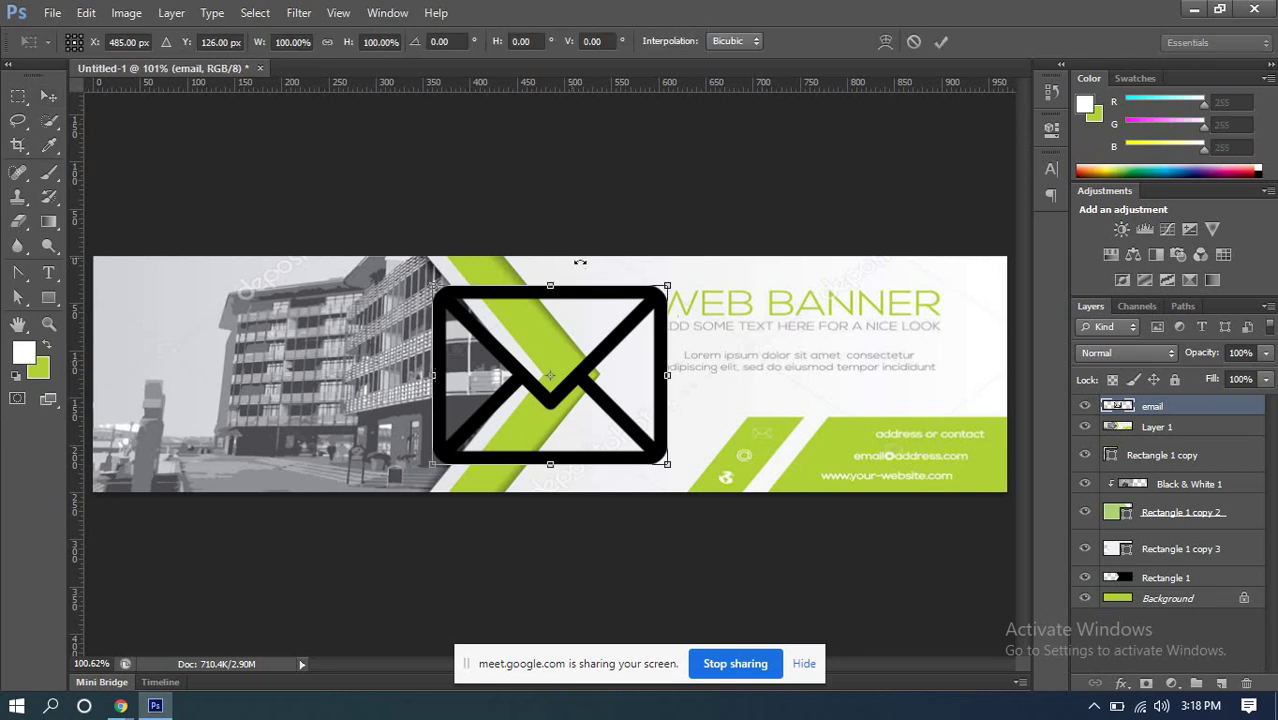
{"action": "left_click_drag", "start_coordinate": [437, 288], "coordinate": [641, 444]}
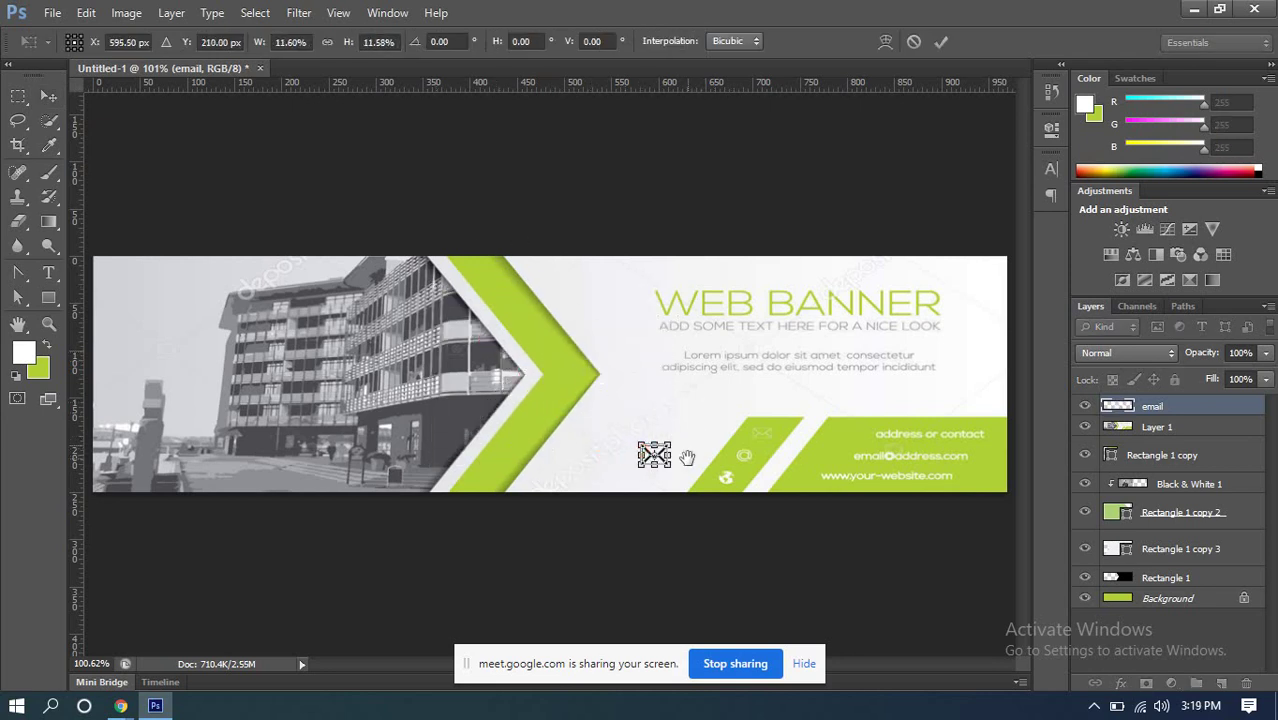
{"action": "scroll", "coordinate": [678, 470], "scroll_direction": "up", "scroll_amount": 5}
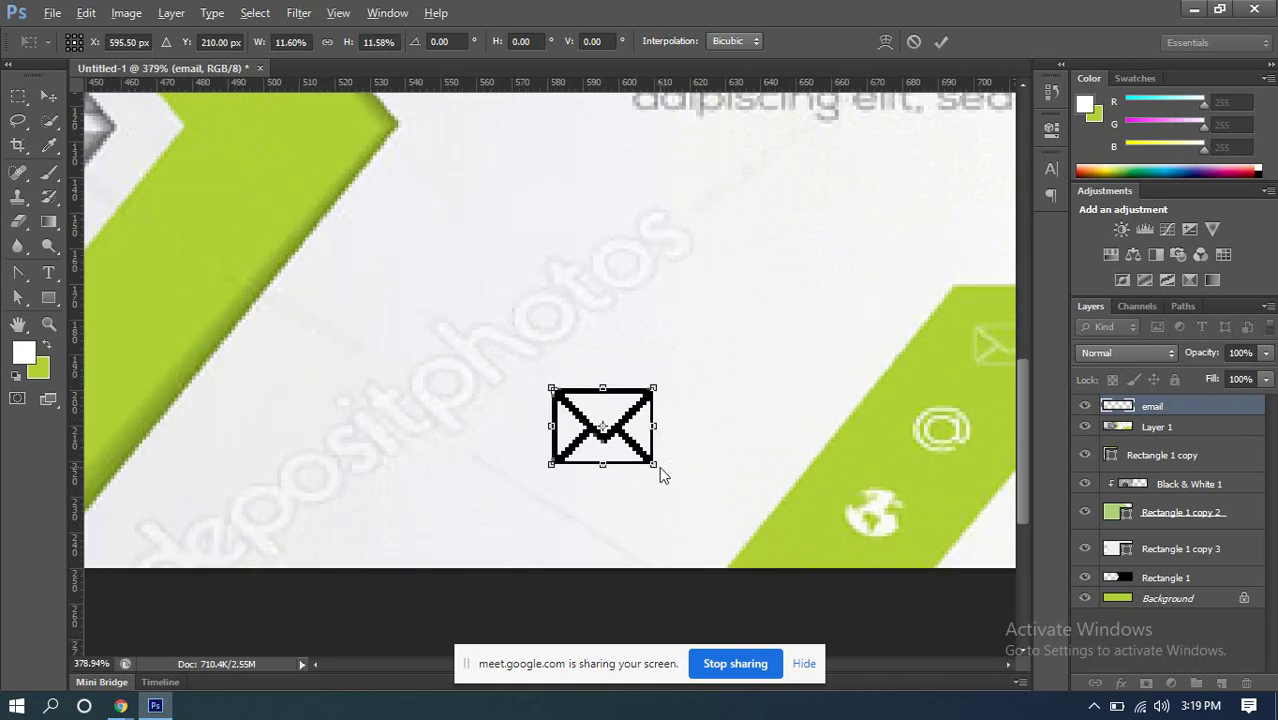
{"action": "left_click_drag", "start_coordinate": [654, 465], "coordinate": [624, 446]}
{"action": "left_click", "coordinate": [943, 43]}
Step: Move the envelope icon onto the reference envelope in the slanted green strip and scale it up to about 145%
{"action": "scroll", "coordinate": [645, 468], "scroll_direction": "down", "scroll_amount": 2}
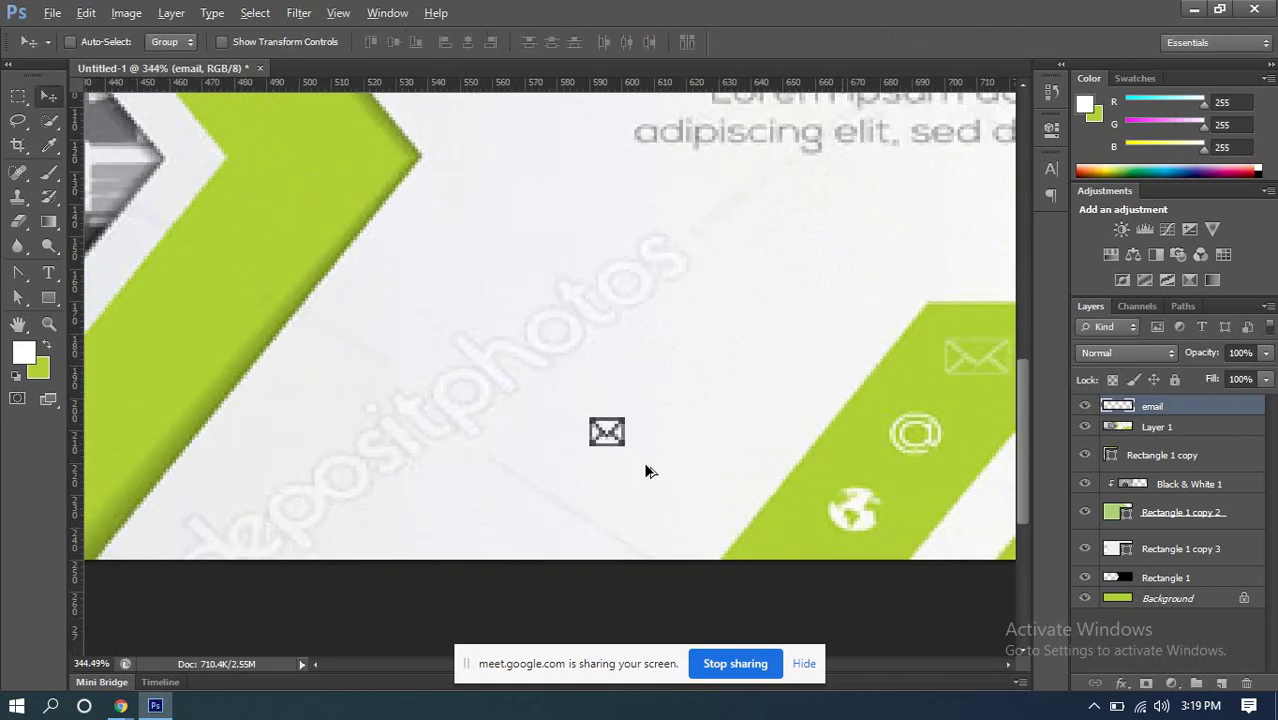
{"action": "left_click_drag", "start_coordinate": [623, 412], "coordinate": [881, 363]}
{"action": "scroll", "coordinate": [881, 363], "scroll_direction": "up", "scroll_amount": 3}
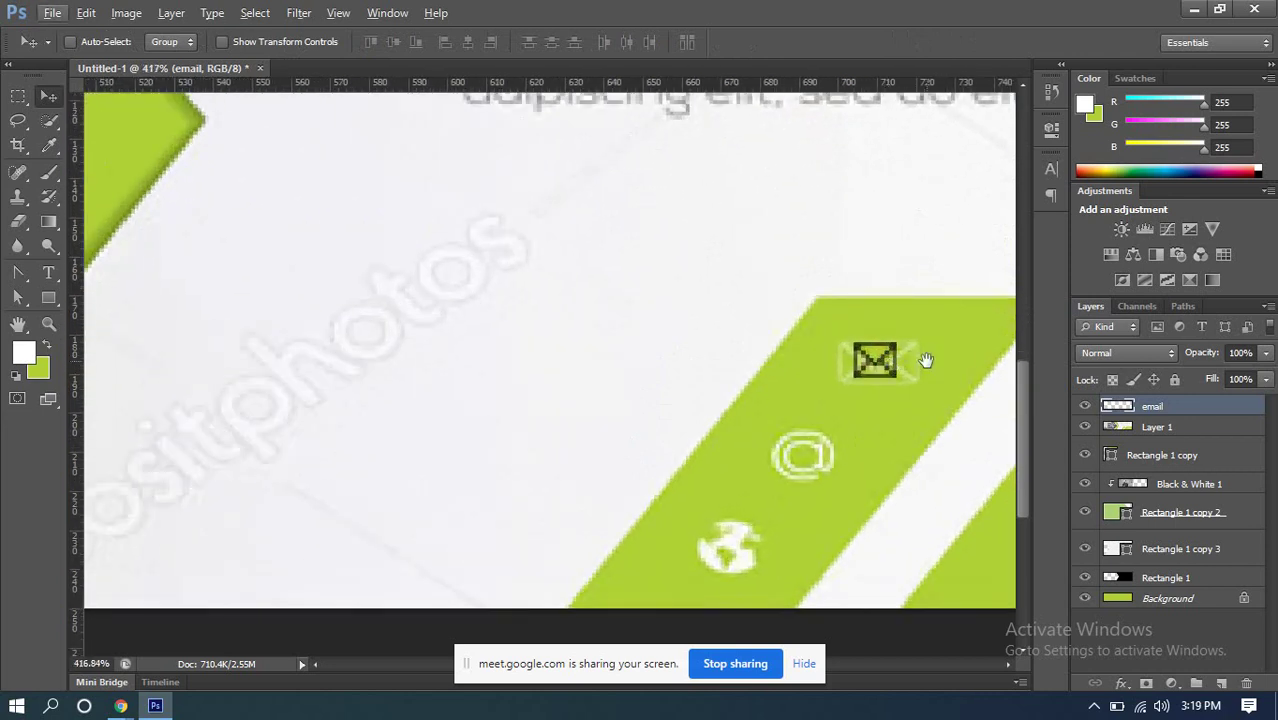
{"action": "key", "text": "ctrl+t"}
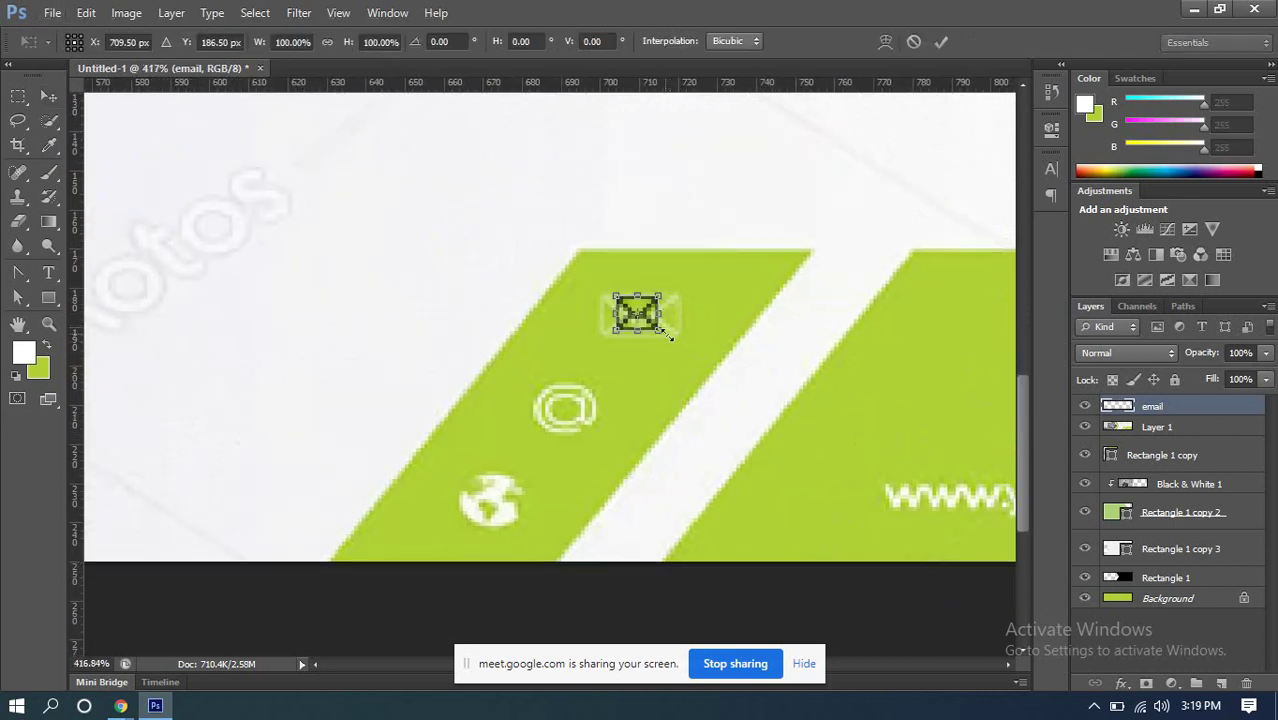
{"action": "left_click_drag", "start_coordinate": [657, 334], "coordinate": [669, 340]}
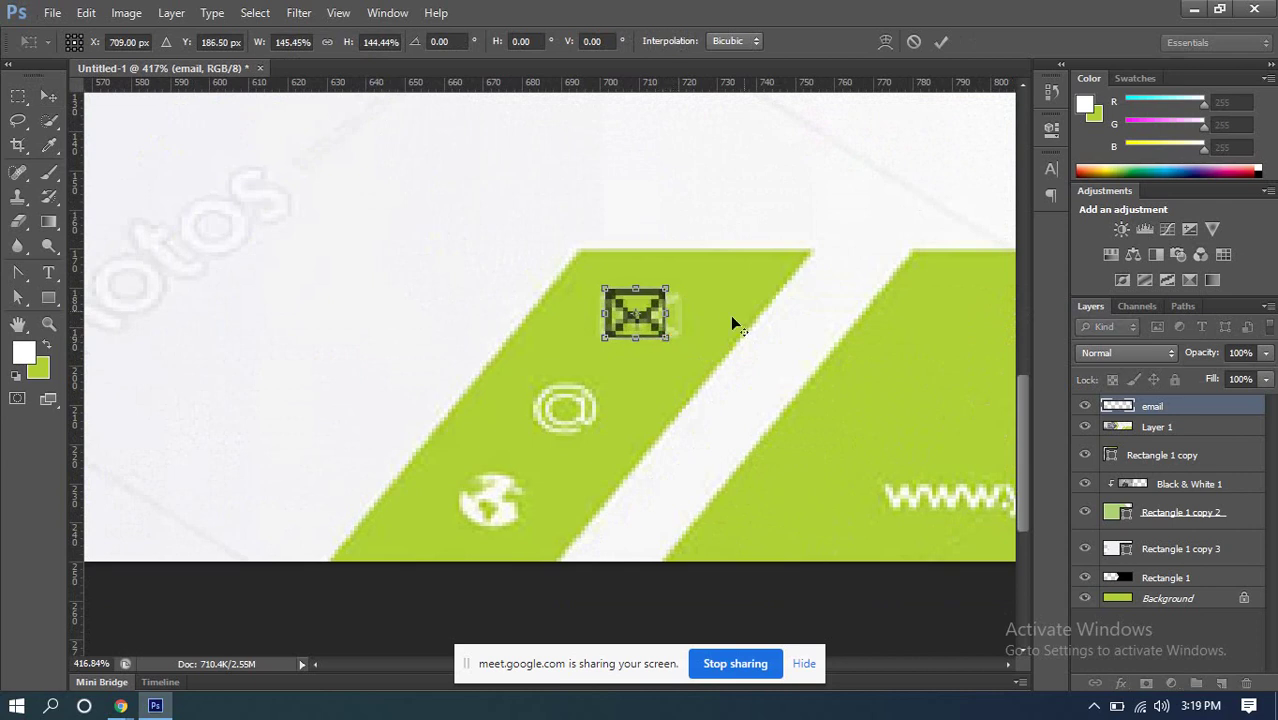
{"action": "left_click", "coordinate": [940, 42]}
Step: Nudge the envelope icon slightly to the right within the slanted green strip and check its placement on the banner
{"action": "scroll", "coordinate": [700, 325], "scroll_direction": "down", "scroll_amount": 5}
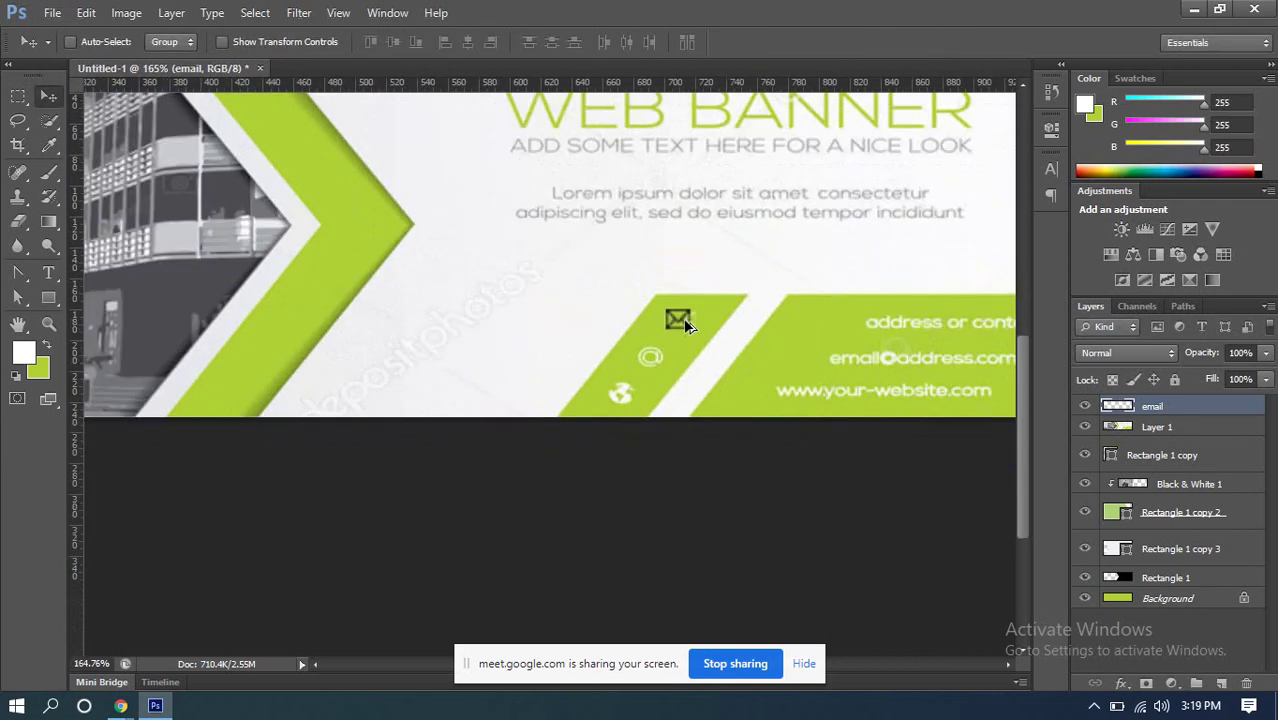
{"action": "scroll", "coordinate": [685, 323], "scroll_direction": "down", "scroll_amount": 2}
{"action": "scroll", "coordinate": [699, 334], "scroll_direction": "up", "scroll_amount": 2}
{"action": "left_click_drag", "start_coordinate": [687, 324], "coordinate": [692, 328]}
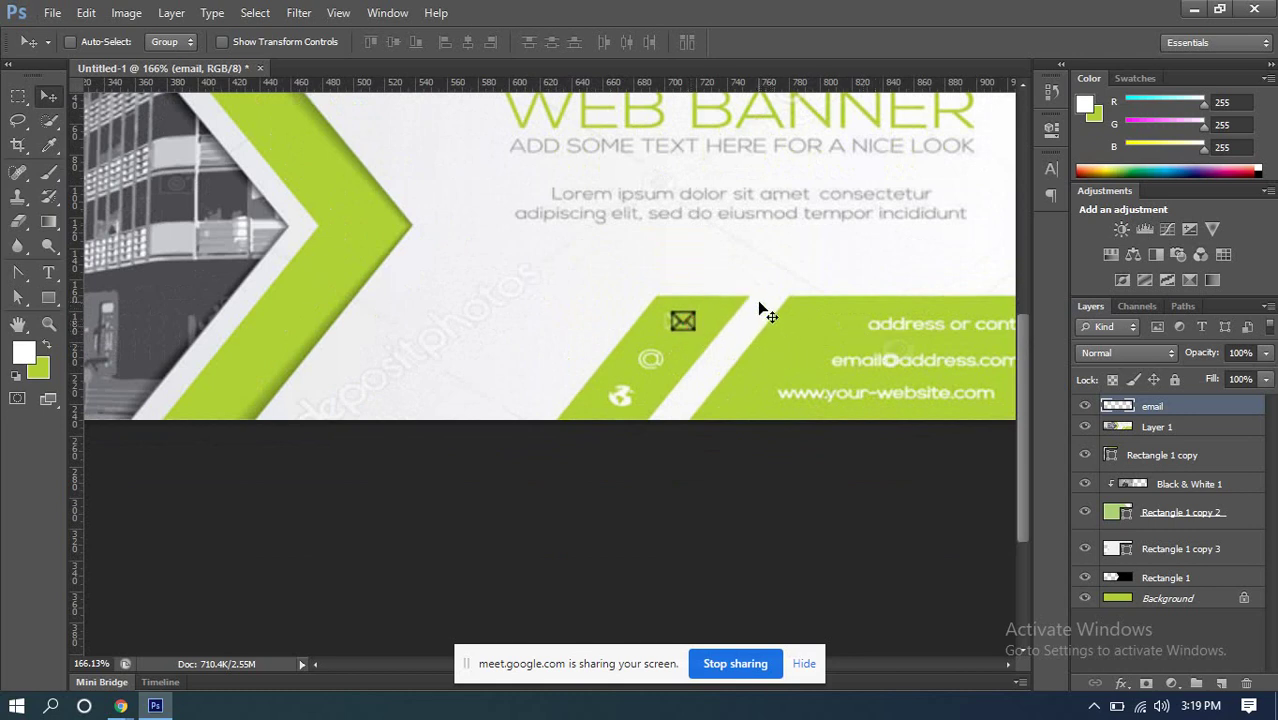
{"action": "scroll", "coordinate": [760, 328], "scroll_direction": "up", "scroll_amount": 4}
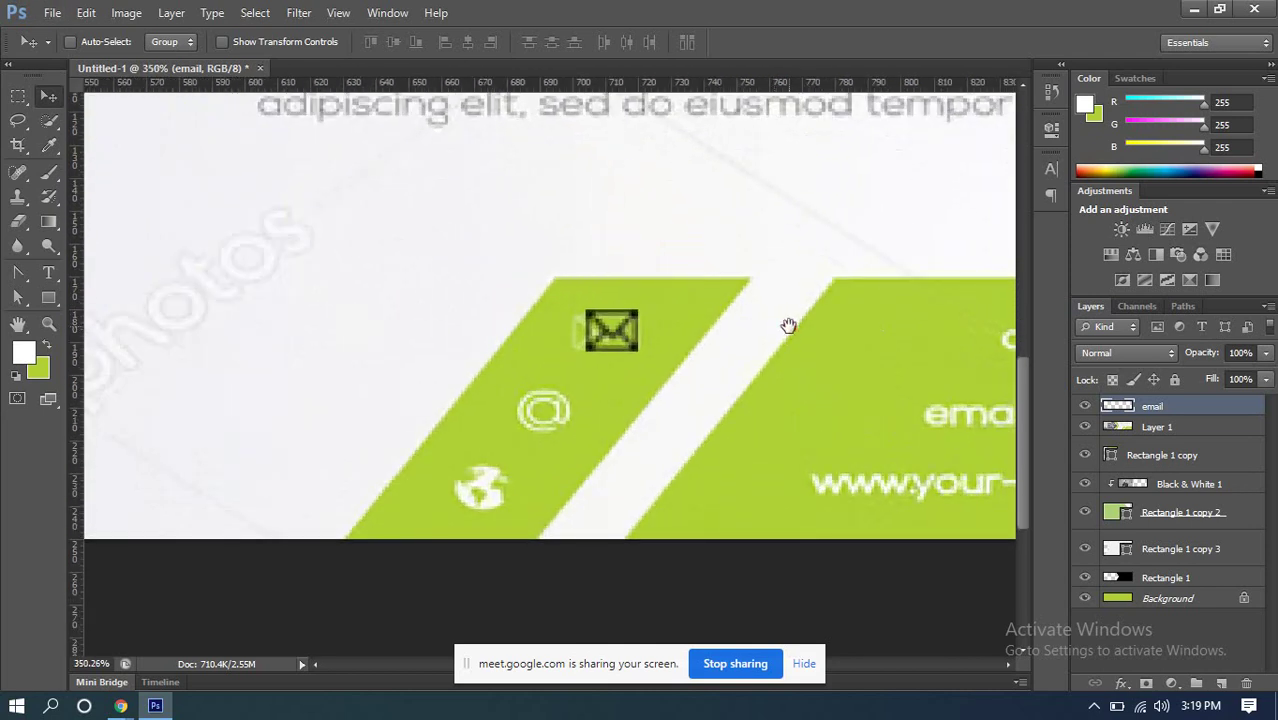
{"action": "scroll", "coordinate": [775, 335], "scroll_direction": "down", "scroll_amount": 3}
{"action": "scroll", "coordinate": [762, 348], "scroll_direction": "down", "scroll_amount": 1}
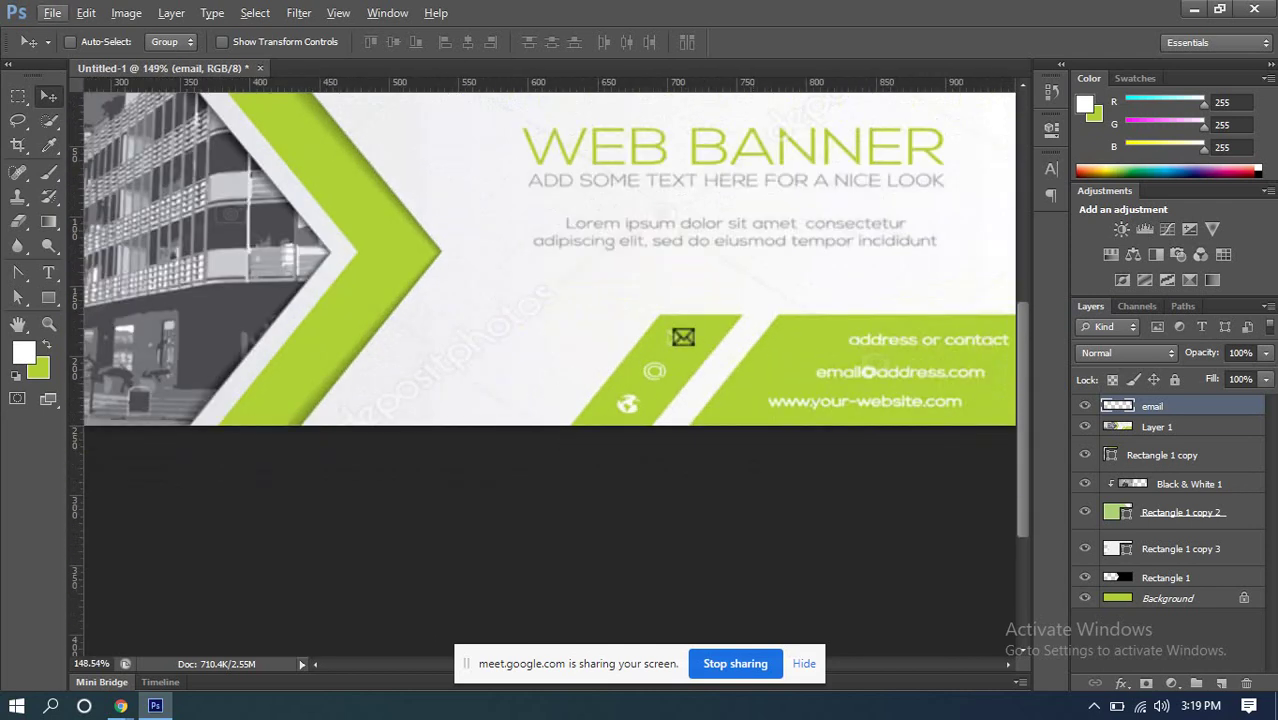
{"action": "scroll", "coordinate": [748, 350], "scroll_direction": "down", "scroll_amount": 1}
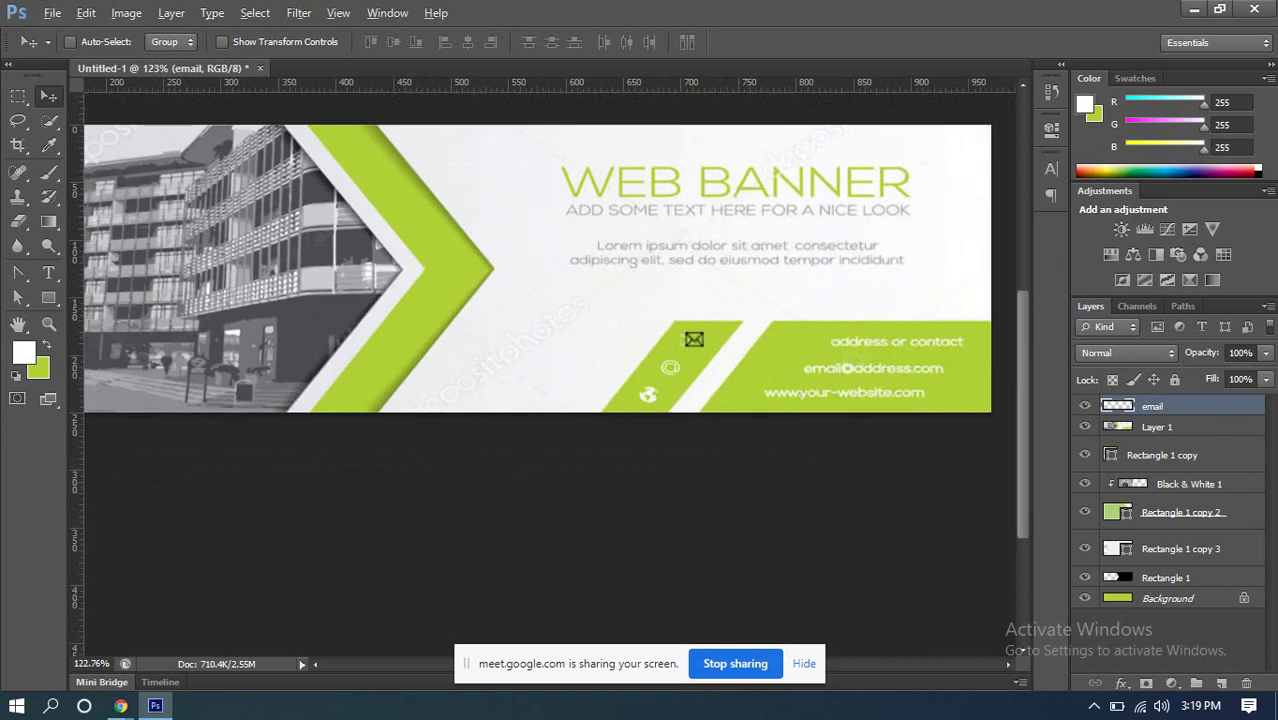
{"action": "left_click", "coordinate": [47, 298]}
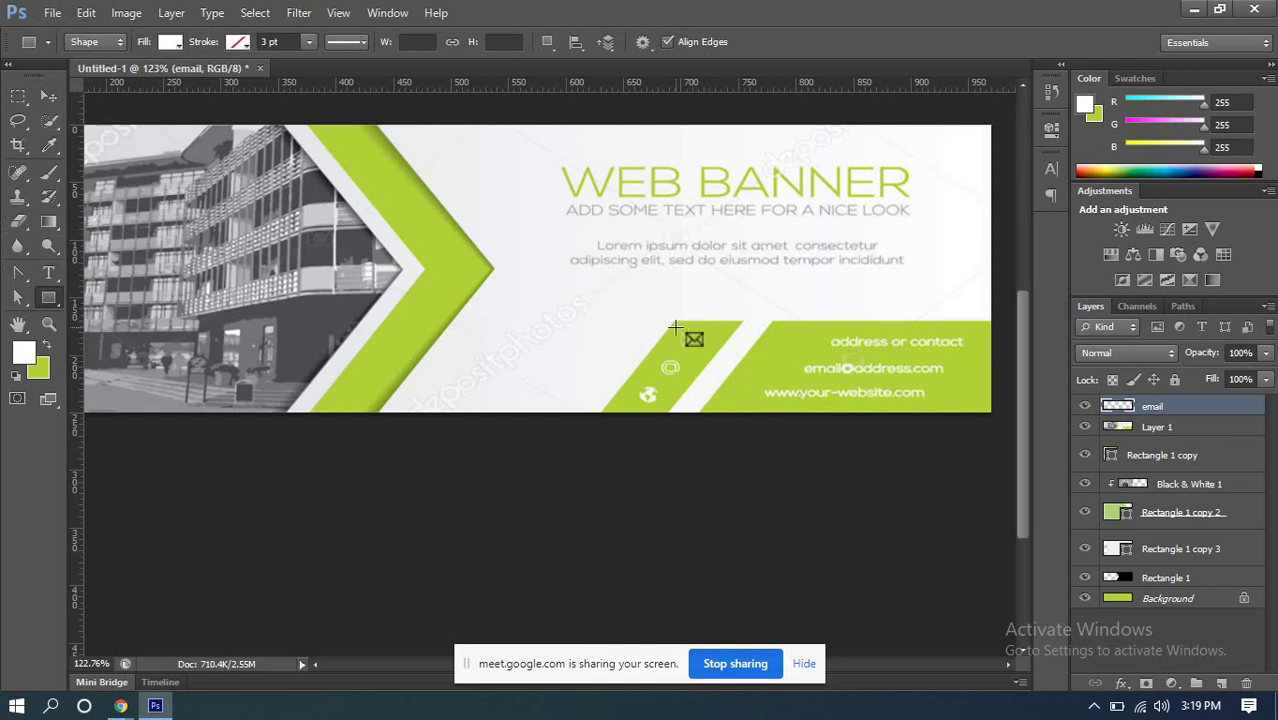
{"action": "mouse_move", "coordinate": [676, 328]}
{"action": "left_mouse_down"}
{"action": "mouse_move", "coordinate": [690, 340]}
{"action": "mouse_move", "coordinate": [628, 299]}
{"action": "left_mouse_up"}
{"action": "key", "text": "ctrl+z"}
{"action": "scroll", "coordinate": [732, 340], "scroll_direction": "up", "scroll_amount": 2}
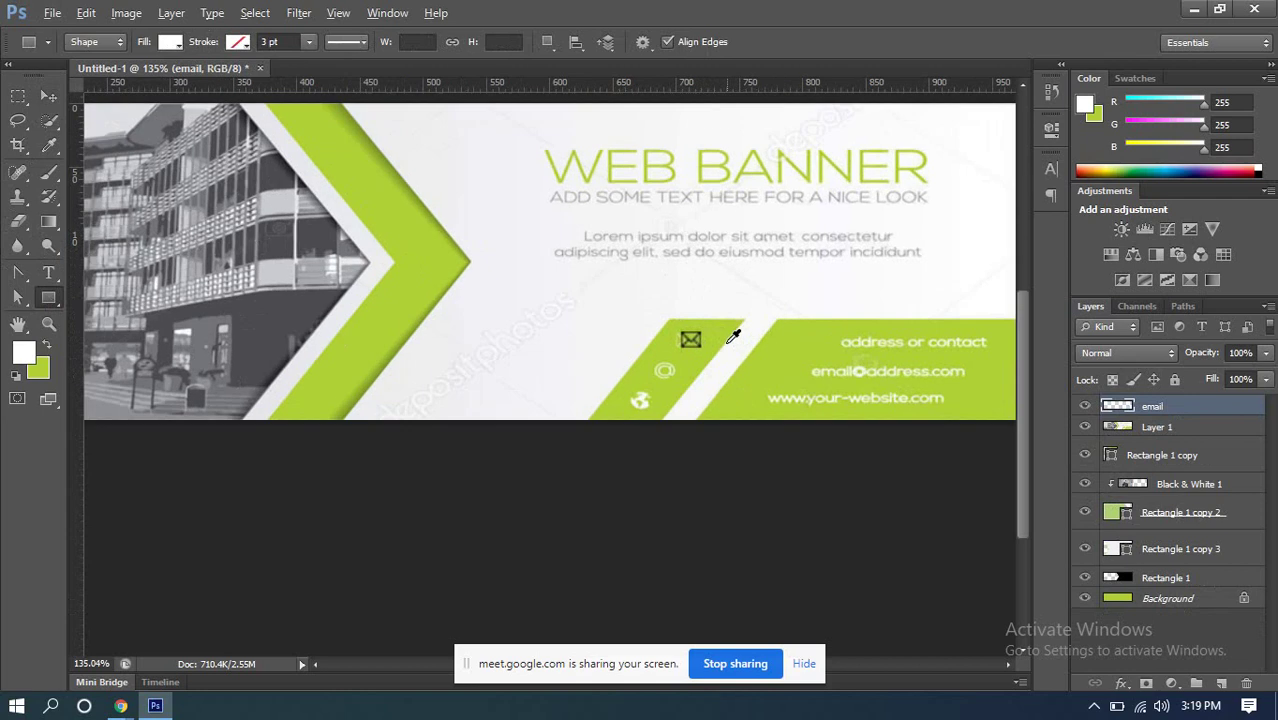
Step: Draw a white rectangle of about 33 × 20 px over the black envelope icon and clip it to the email layer
{"action": "scroll", "coordinate": [705, 337], "scroll_direction": "down", "scroll_amount": 2}
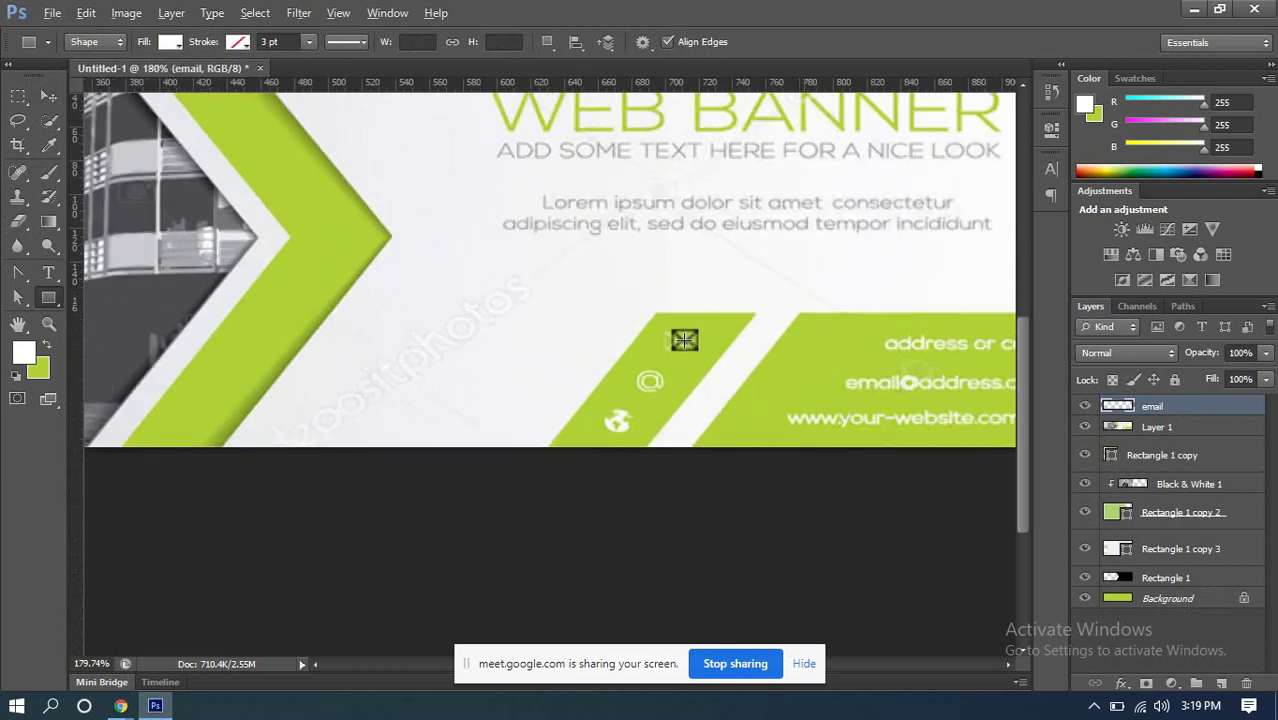
{"action": "scroll", "coordinate": [650, 390], "scroll_direction": "up", "scroll_amount": 2}
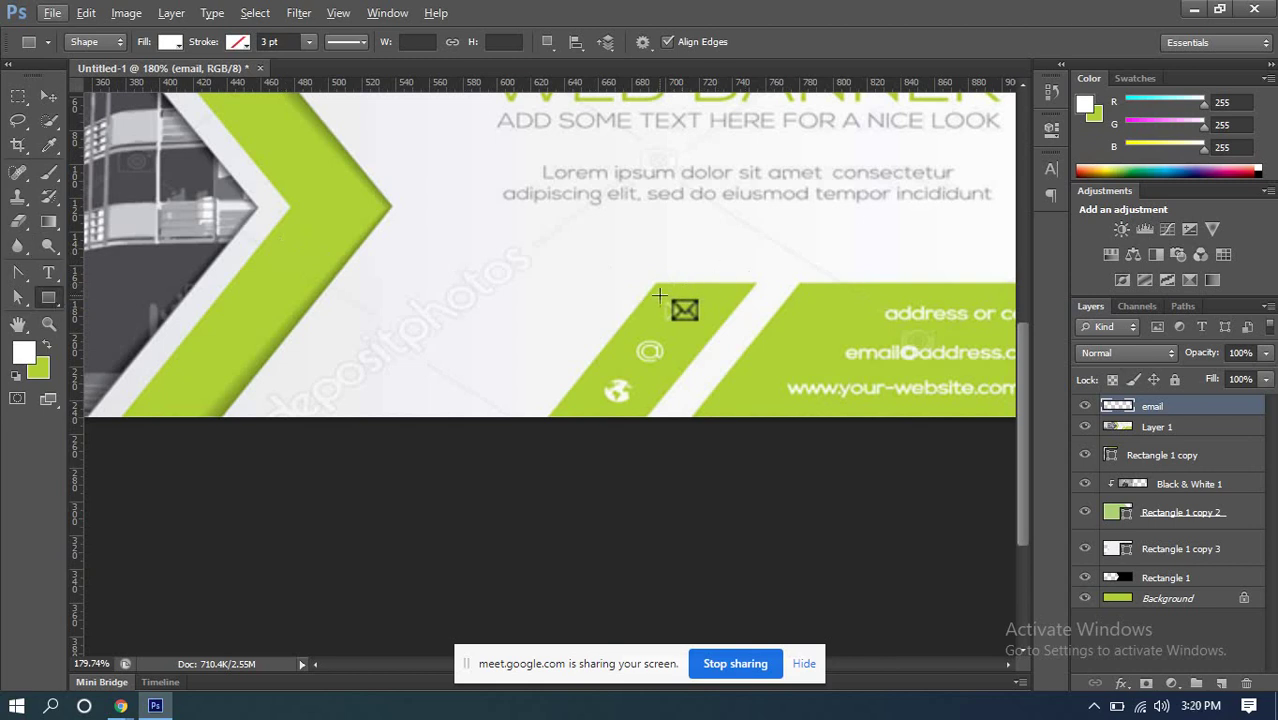
{"action": "left_click_drag", "start_coordinate": [660, 296], "coordinate": [711, 324]}
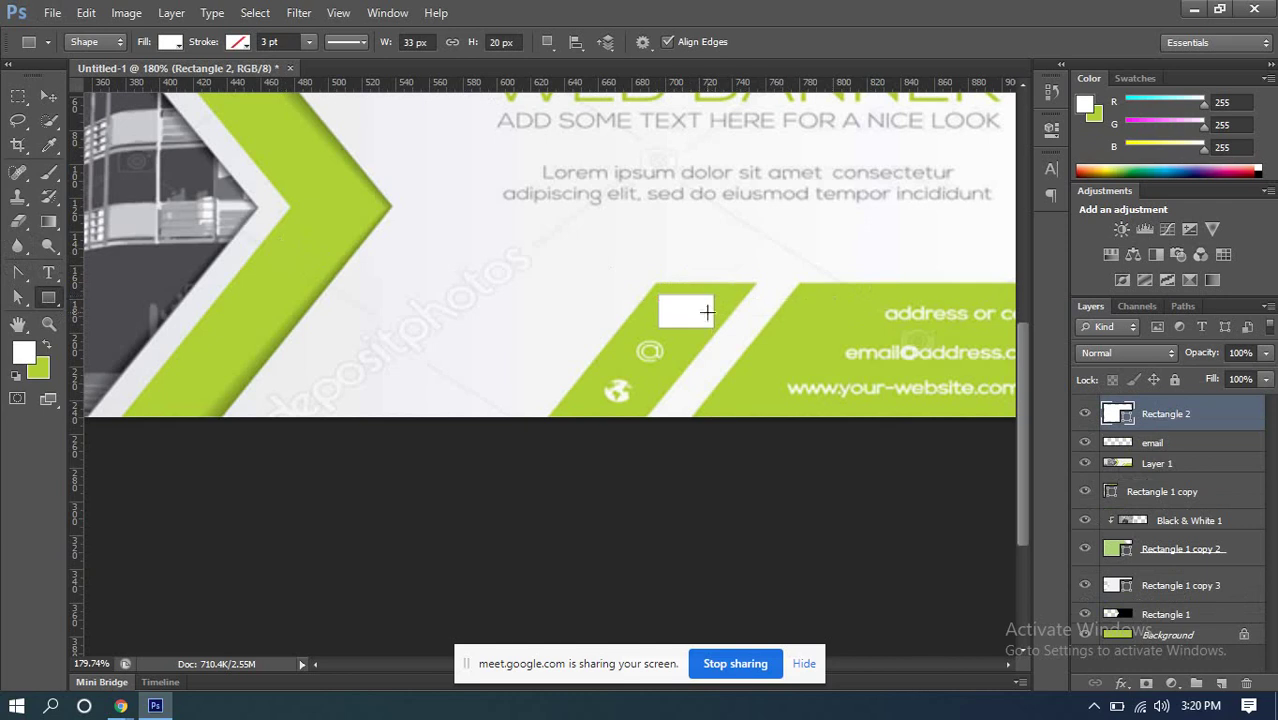
{"action": "right_click", "coordinate": [1182, 418]}
{"action": "left_click", "coordinate": [994, 279]}
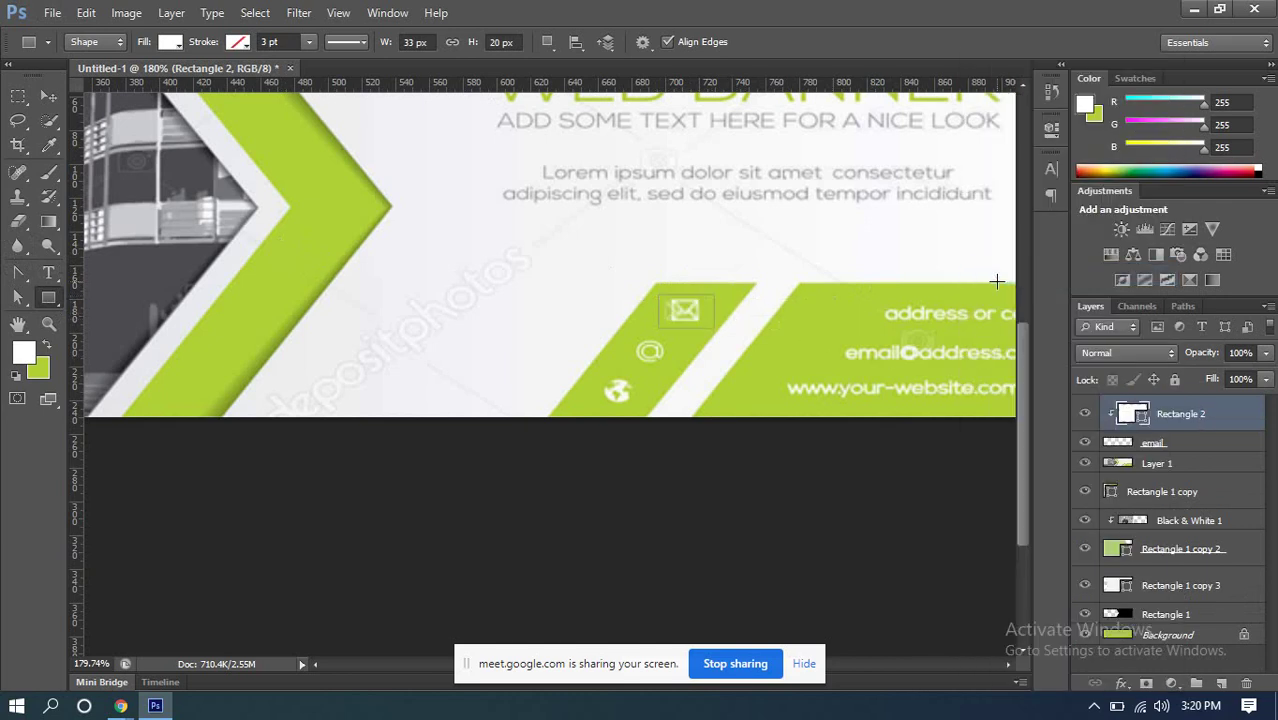
Step: Release the white rectangle's clipping mask from the email layer and hide the rectangle layer
{"action": "scroll", "coordinate": [710, 314], "scroll_direction": "up", "scroll_amount": 1, "text": "alt"}
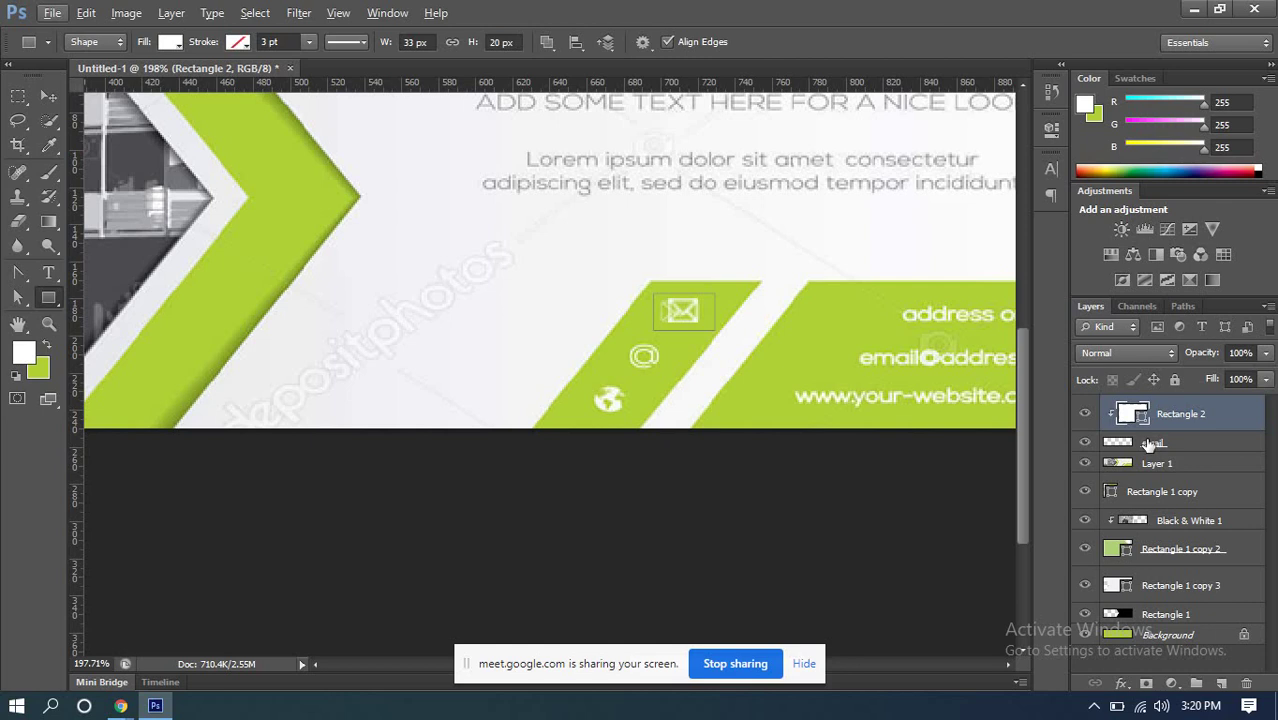
{"action": "left_click", "coordinate": [49, 96]}
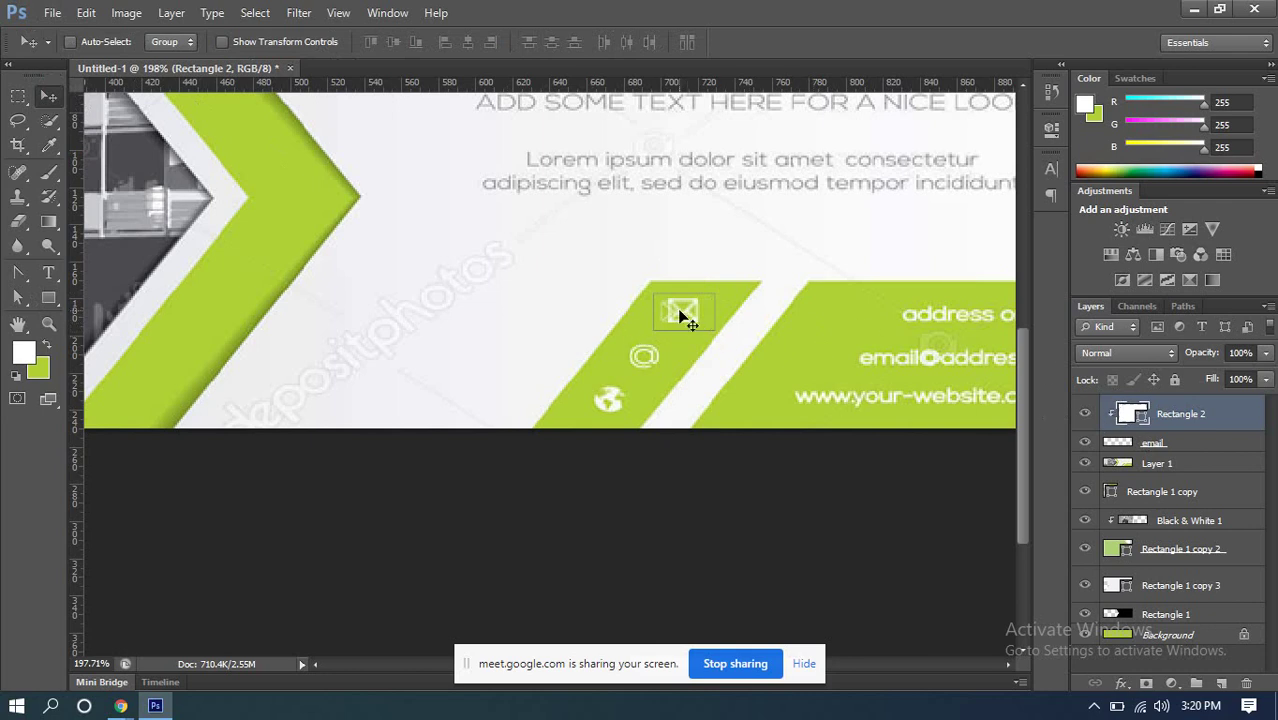
{"action": "left_click_drag", "start_coordinate": [684, 309], "coordinate": [679, 312]}
{"action": "left_click", "coordinate": [1168, 432], "text": "alt"}
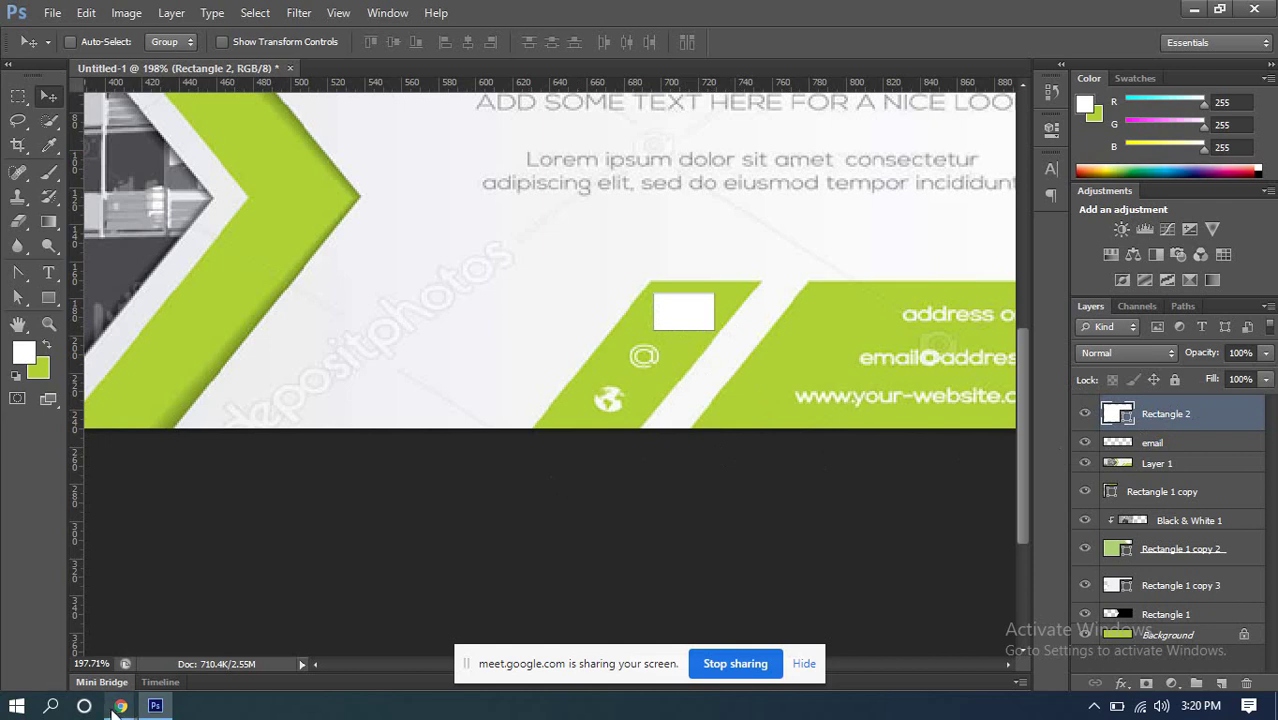
{"action": "mouse_move", "coordinate": [118, 706]}
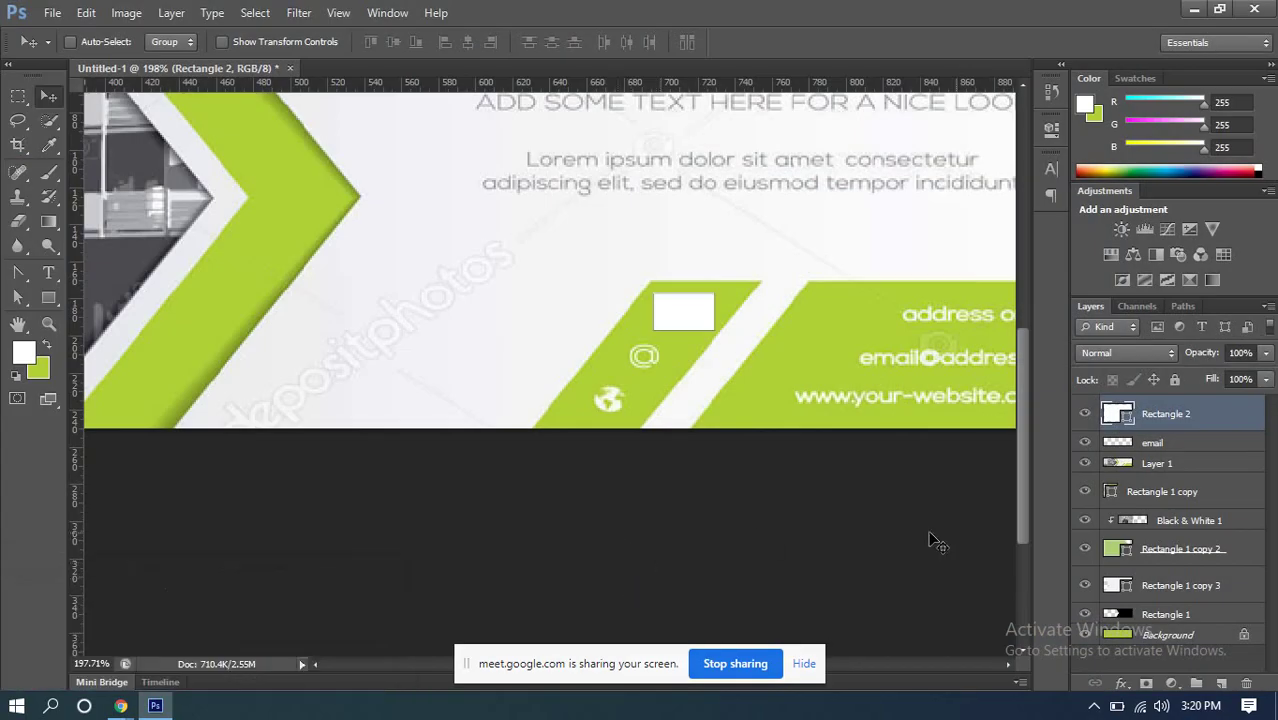
{"action": "left_click", "coordinate": [1083, 413]}
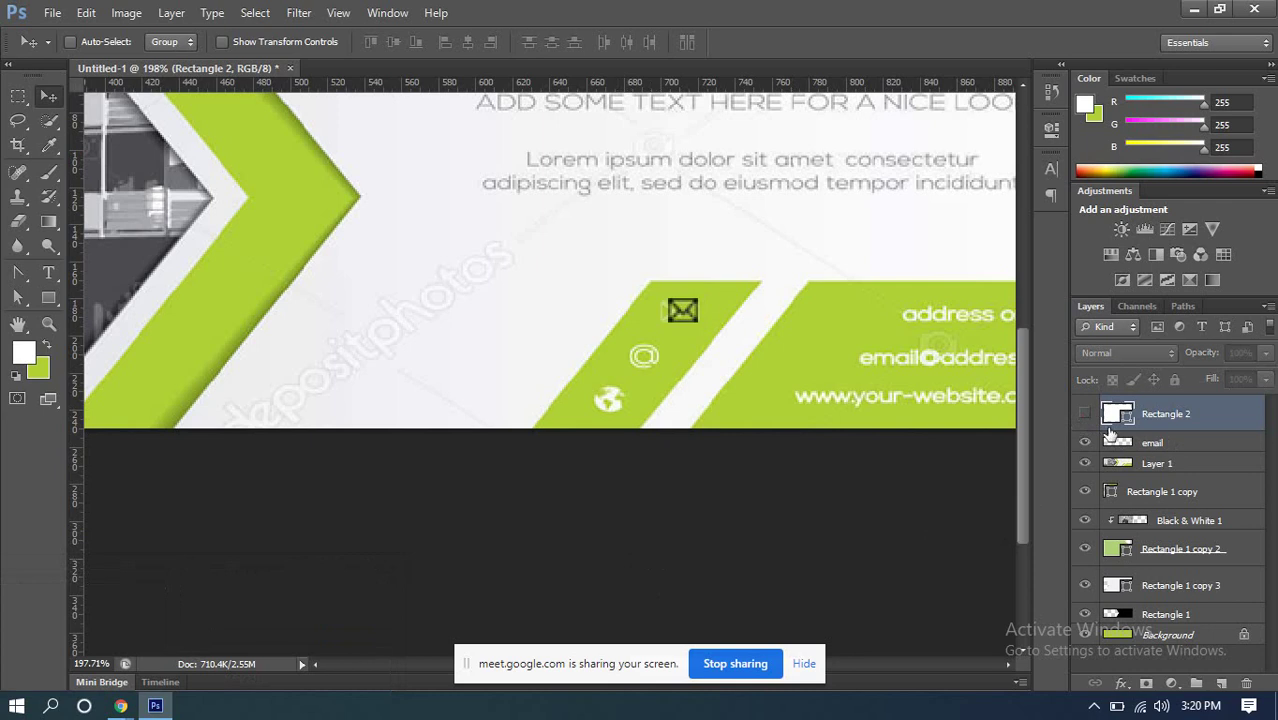
Step: Scale the envelope icon on the email layer up to 1500% in width and height
{"action": "left_click", "coordinate": [1145, 444]}
{"action": "key", "text": "ctrl+t"}
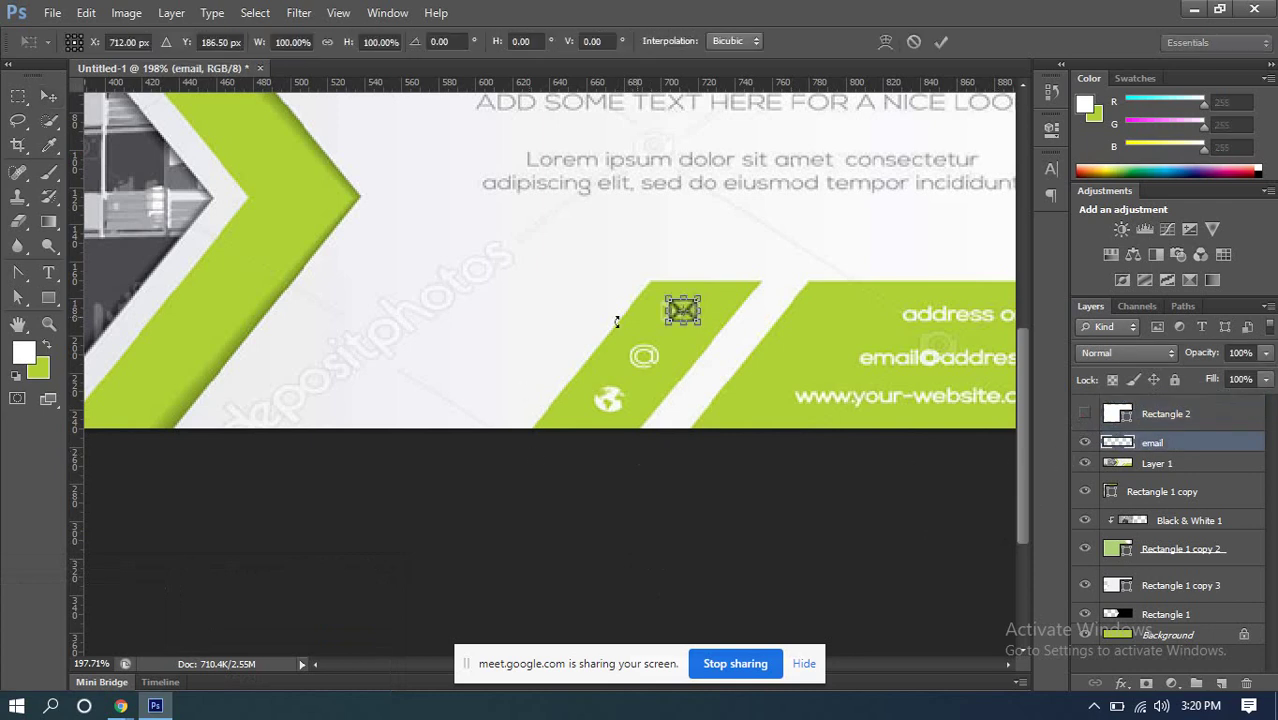
{"action": "left_click_drag", "start_coordinate": [705, 328], "coordinate": [904, 490]}
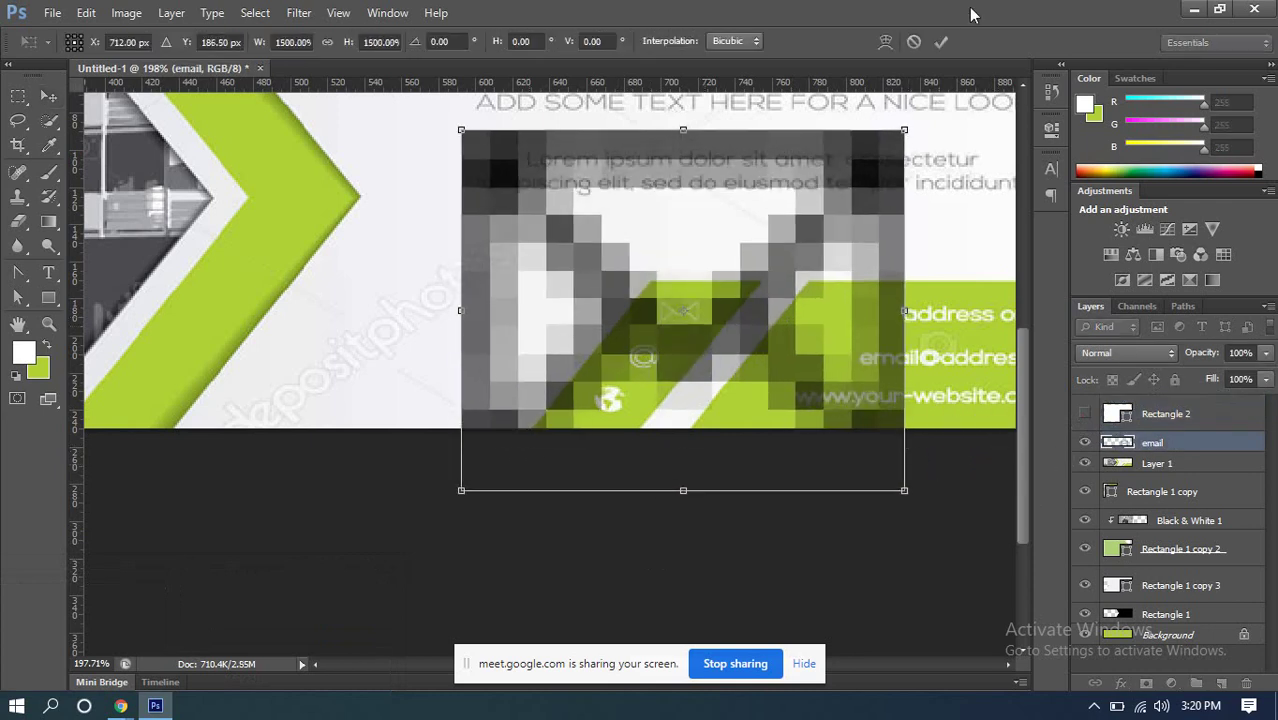
{"action": "left_click", "coordinate": [942, 44]}
{"action": "key", "text": "ctrl+0"}
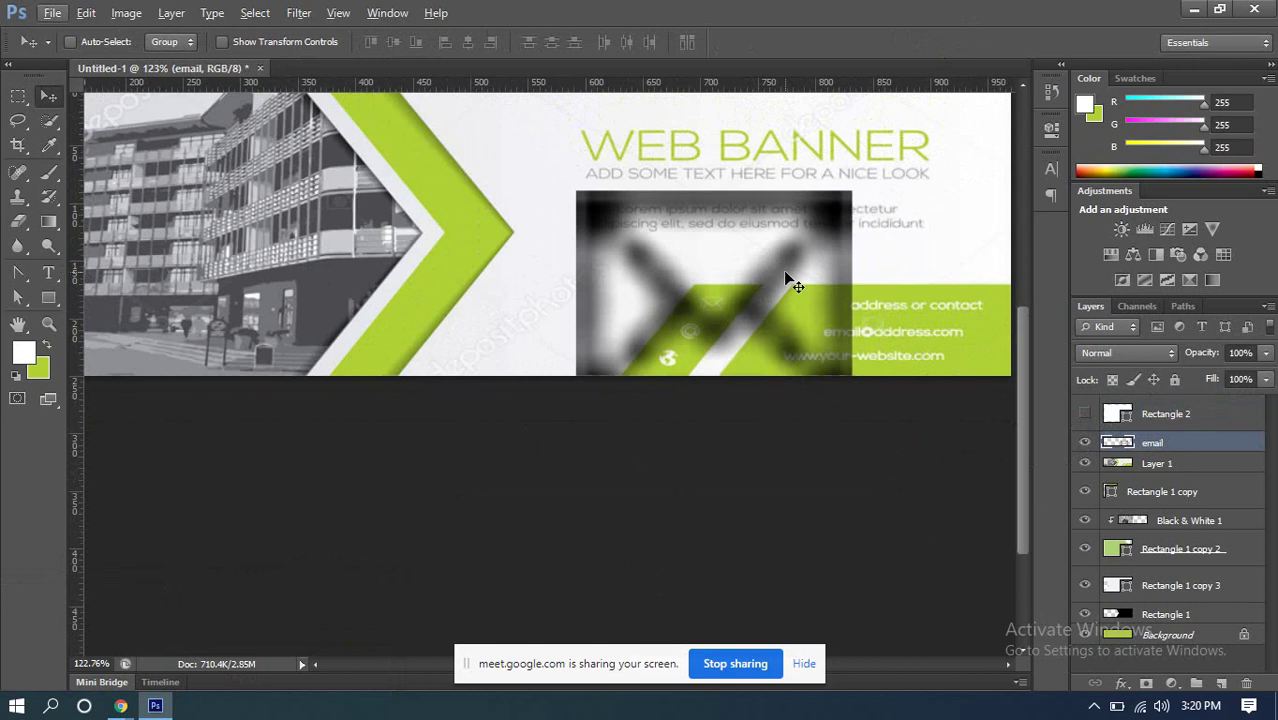
Step: Undo the envelope's enlargement, the rectangle edits and the envelope's earlier shrinking, back to its large original
{"action": "key", "text": "ctrl+z"}
{"action": "key", "text": "ctrl+alt+z"}
{"action": "key", "text": "ctrl+alt+z"}
{"action": "key", "text": "ctrl+alt+z"}
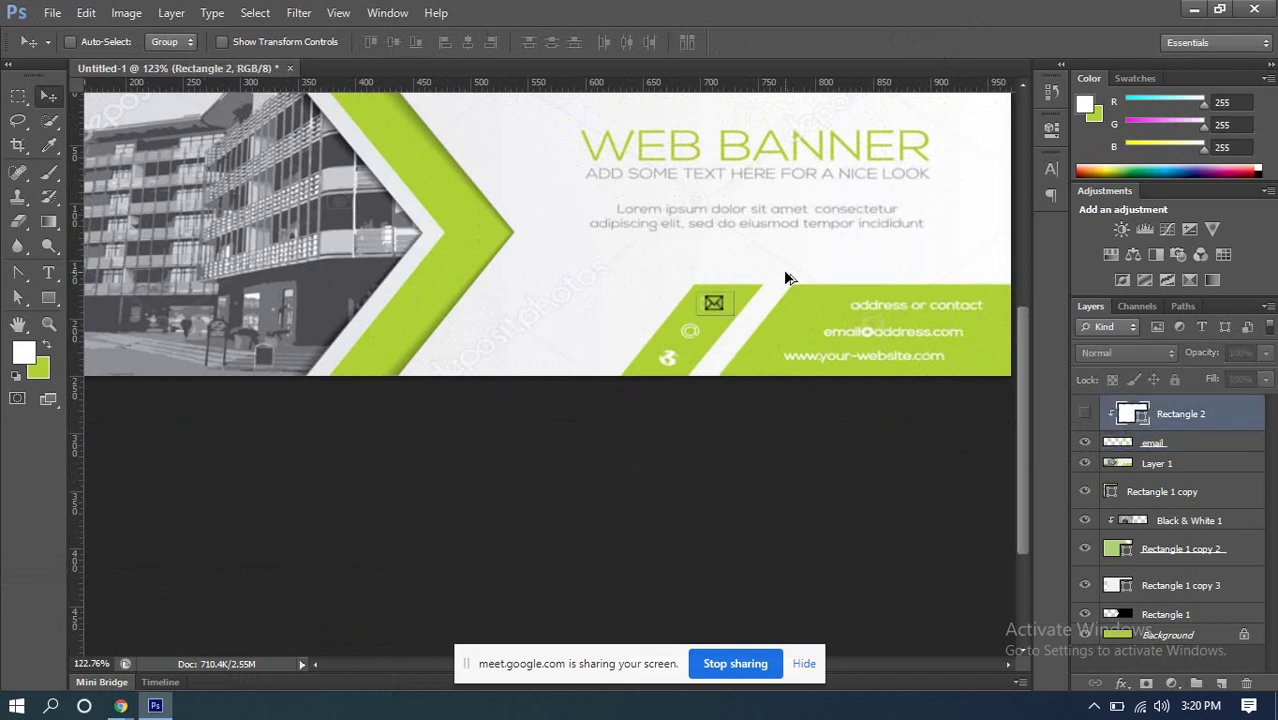
{"action": "key", "text": "ctrl+alt+z"}
{"action": "key", "text": "ctrl+alt+z"}
{"action": "key", "text": "ctrl+alt+z"}
{"action": "key", "text": "ctrl+alt+z"}
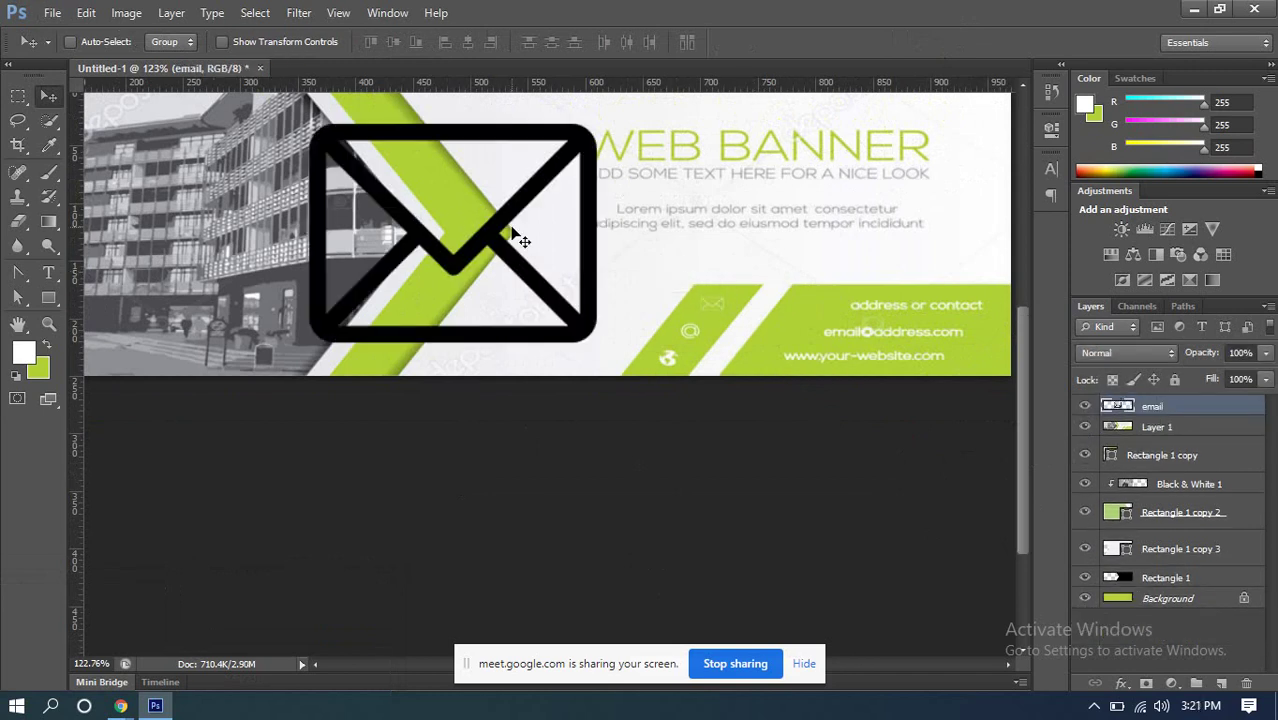
Step: Fill the black outline of the large envelope icon with white using the Paint Bucket tool
{"action": "scroll", "coordinate": [513, 237], "scroll_direction": "up", "scroll_amount": 2}
{"action": "scroll", "coordinate": [493, 459], "scroll_direction": "up", "scroll_amount": 2}
{"action": "scroll", "coordinate": [620, 250], "scroll_direction": "up", "scroll_amount": 2}
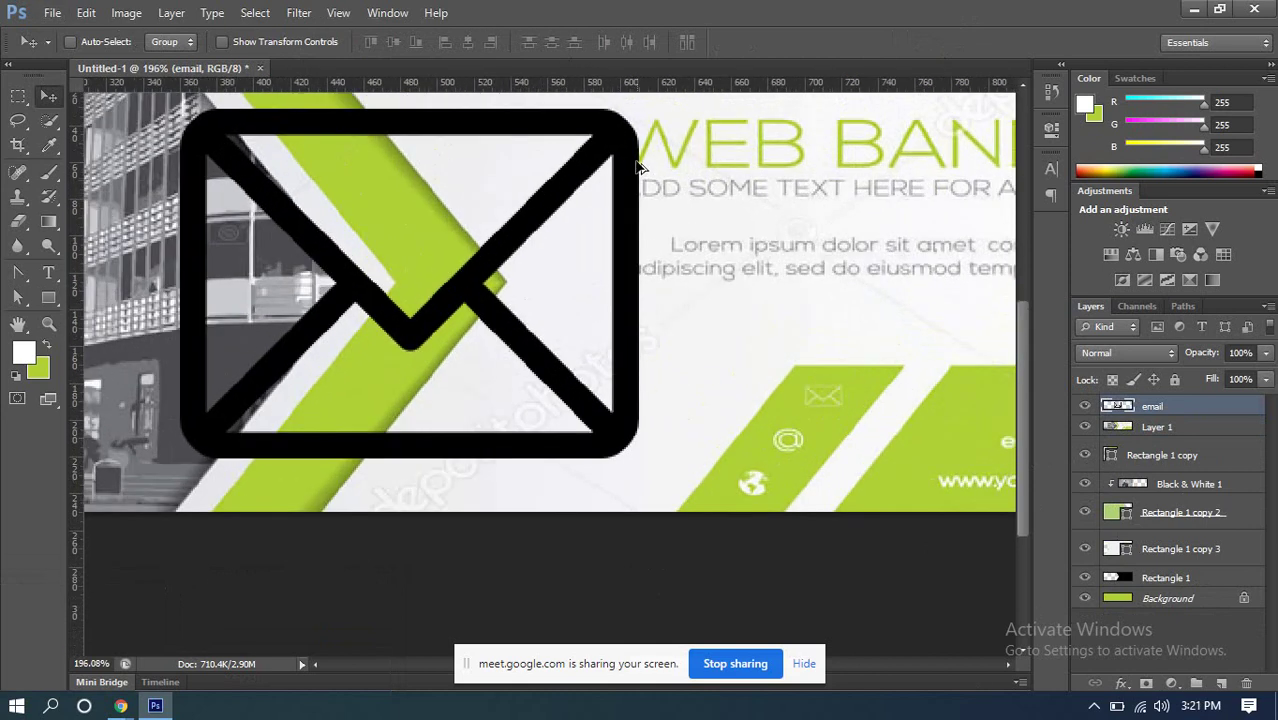
{"action": "left_click", "coordinate": [48, 221]}
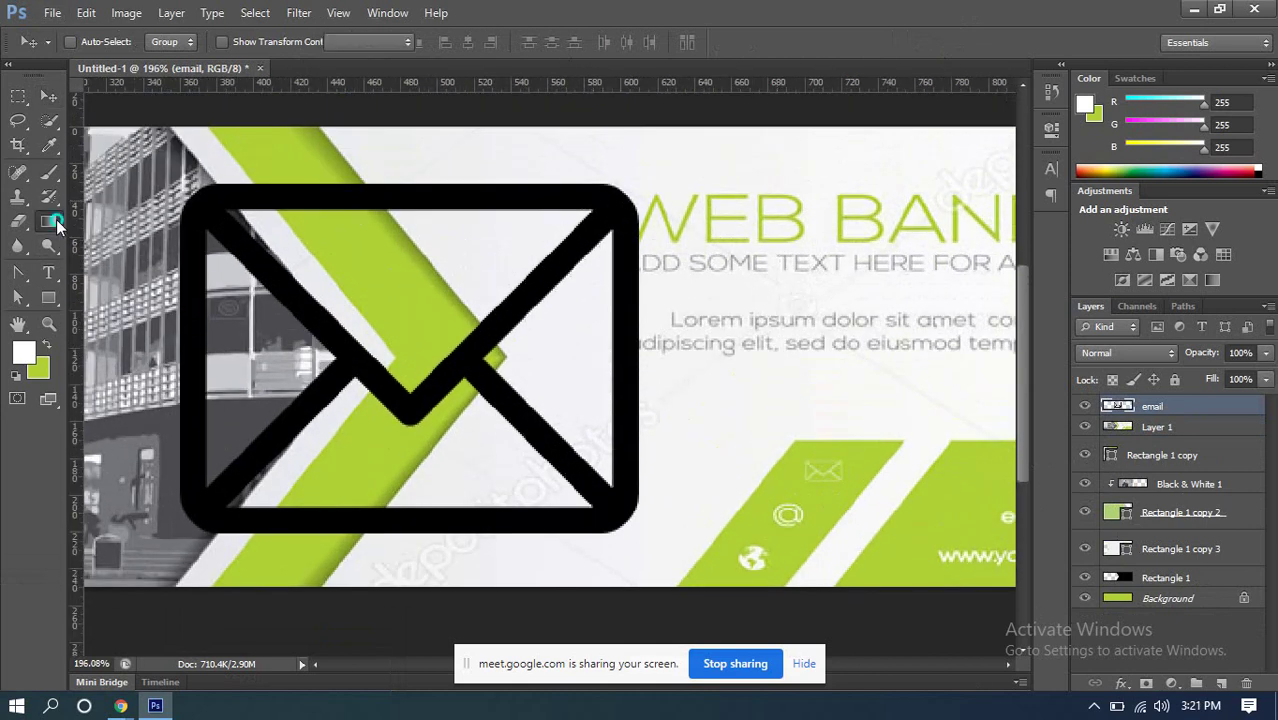
{"action": "right_click", "coordinate": [48, 221]}
{"action": "left_click", "coordinate": [112, 236]}
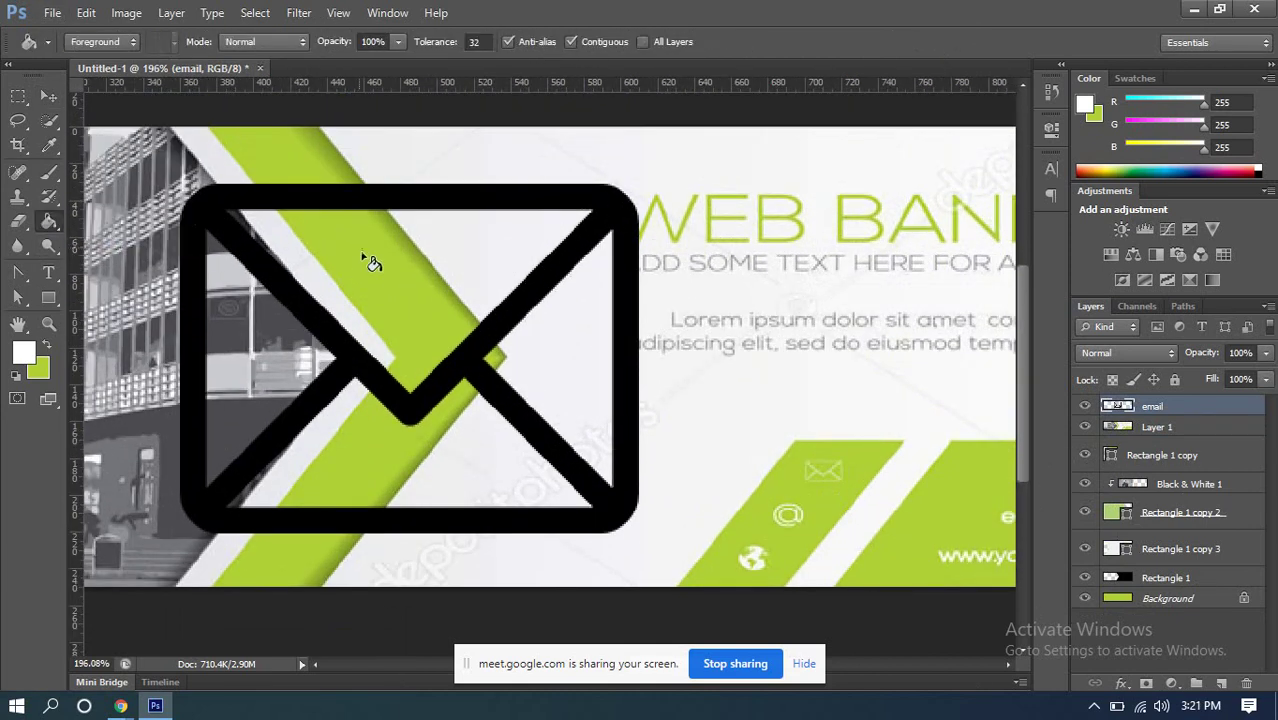
{"action": "left_click", "coordinate": [334, 200]}
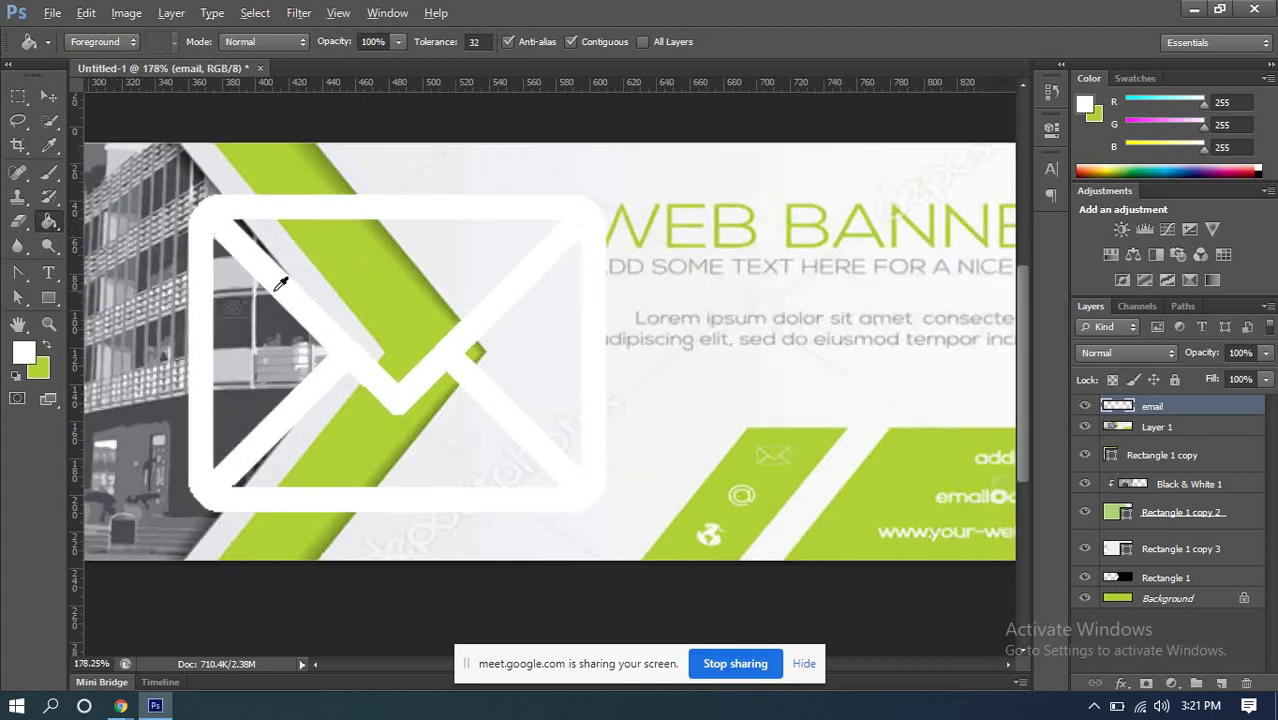
Step: Move the white envelope towards the narrow green strip and scale it down to about 9.20% wide and 9.47% high
{"action": "scroll", "coordinate": [329, 334], "scroll_direction": "down", "scroll_amount": 2}
{"action": "left_click", "coordinate": [48, 95]}
{"action": "scroll", "coordinate": [400, 290], "scroll_direction": "down", "scroll_amount": 2}
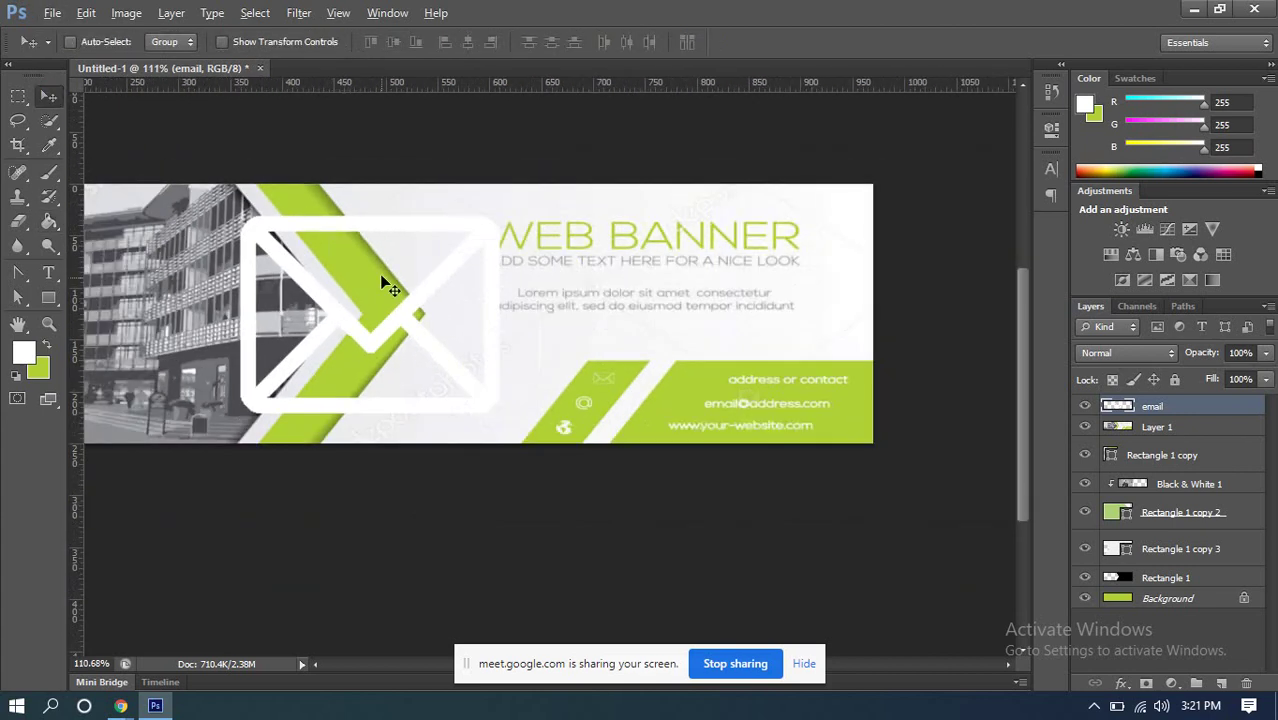
{"action": "left_click_drag", "start_coordinate": [400, 290], "coordinate": [559, 313]}
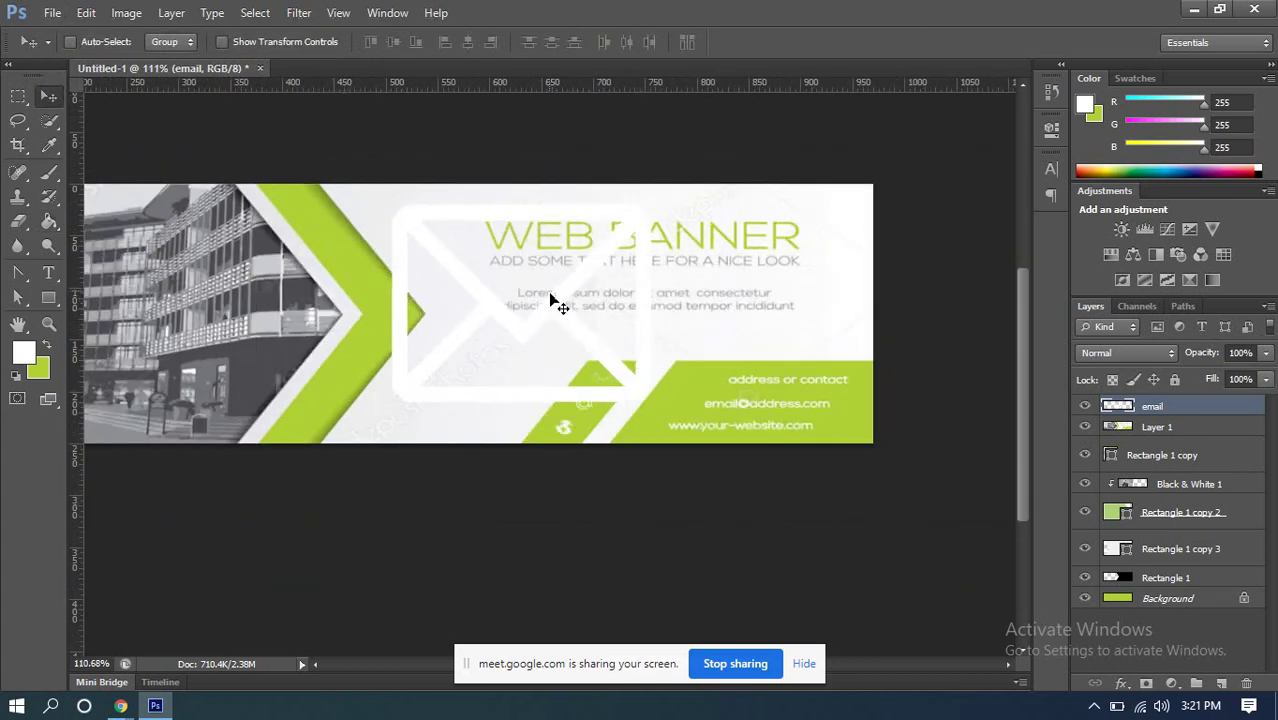
{"action": "key", "text": "ctrl+t"}
{"action": "left_click_drag", "start_coordinate": [388, 207], "coordinate": [595, 368]}
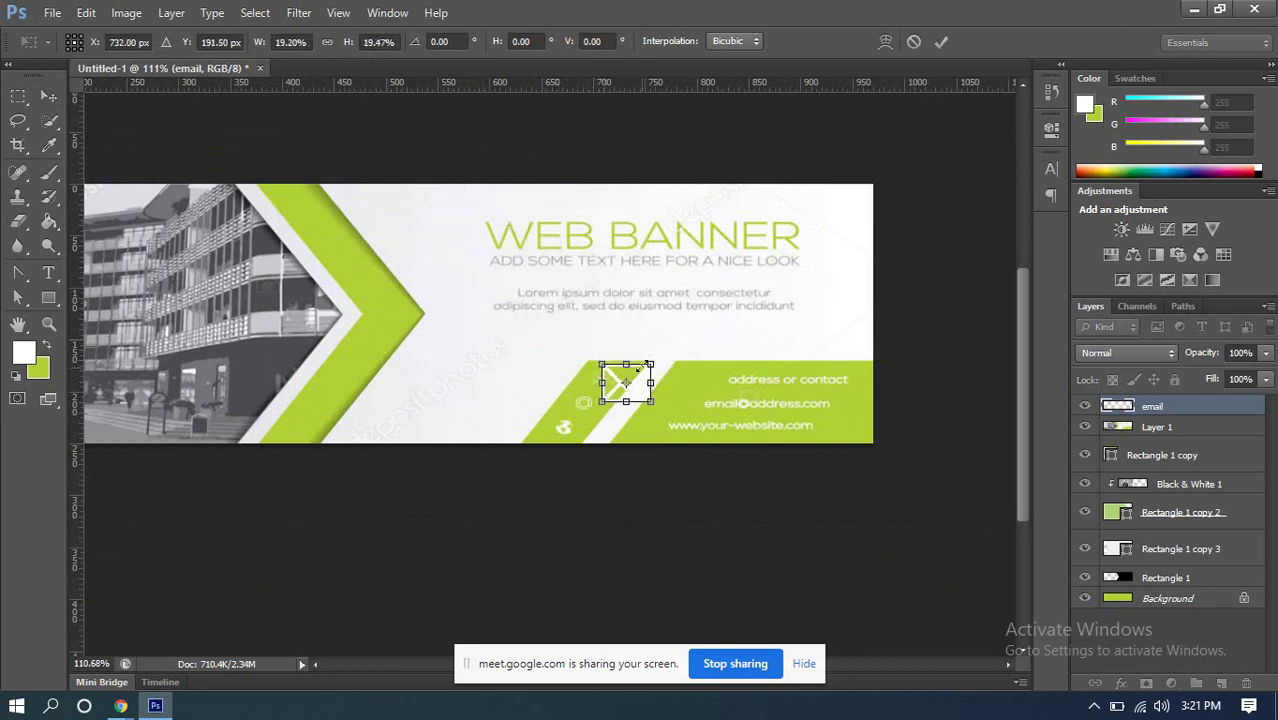
{"action": "scroll", "coordinate": [641, 378], "scroll_direction": "up", "scroll_amount": 3}
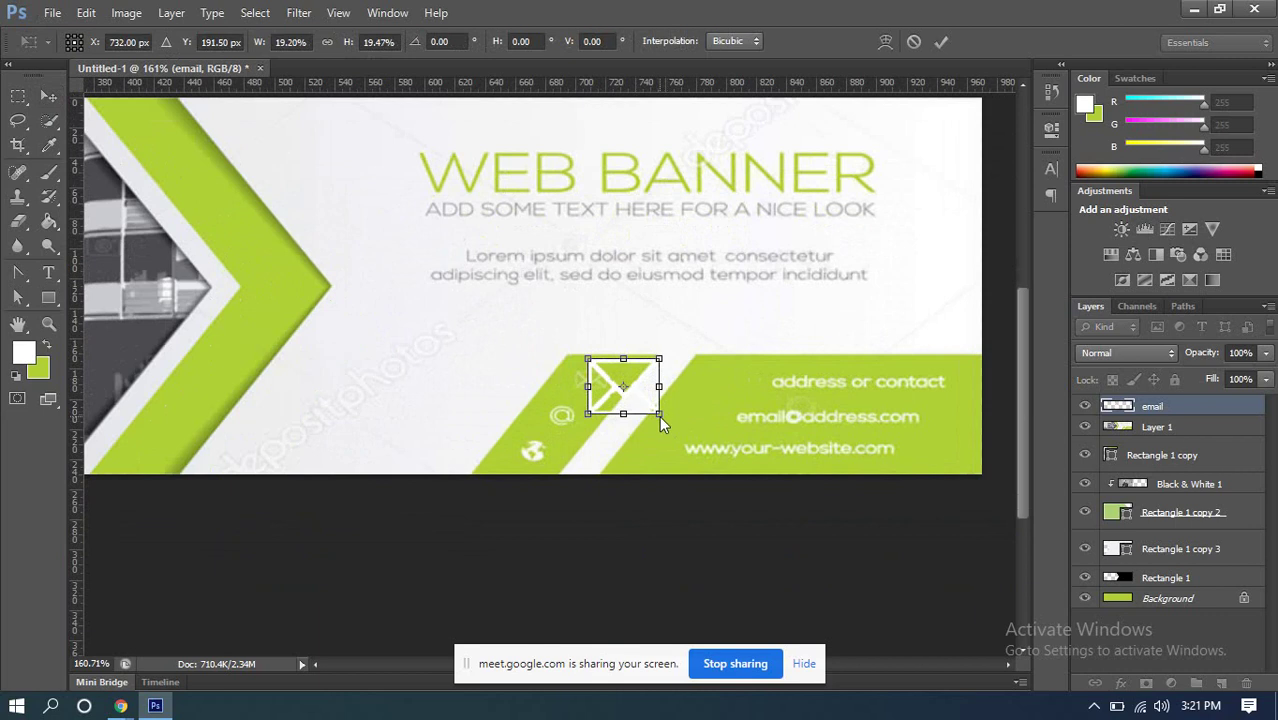
{"action": "left_click_drag", "start_coordinate": [659, 413], "coordinate": [624, 387]}
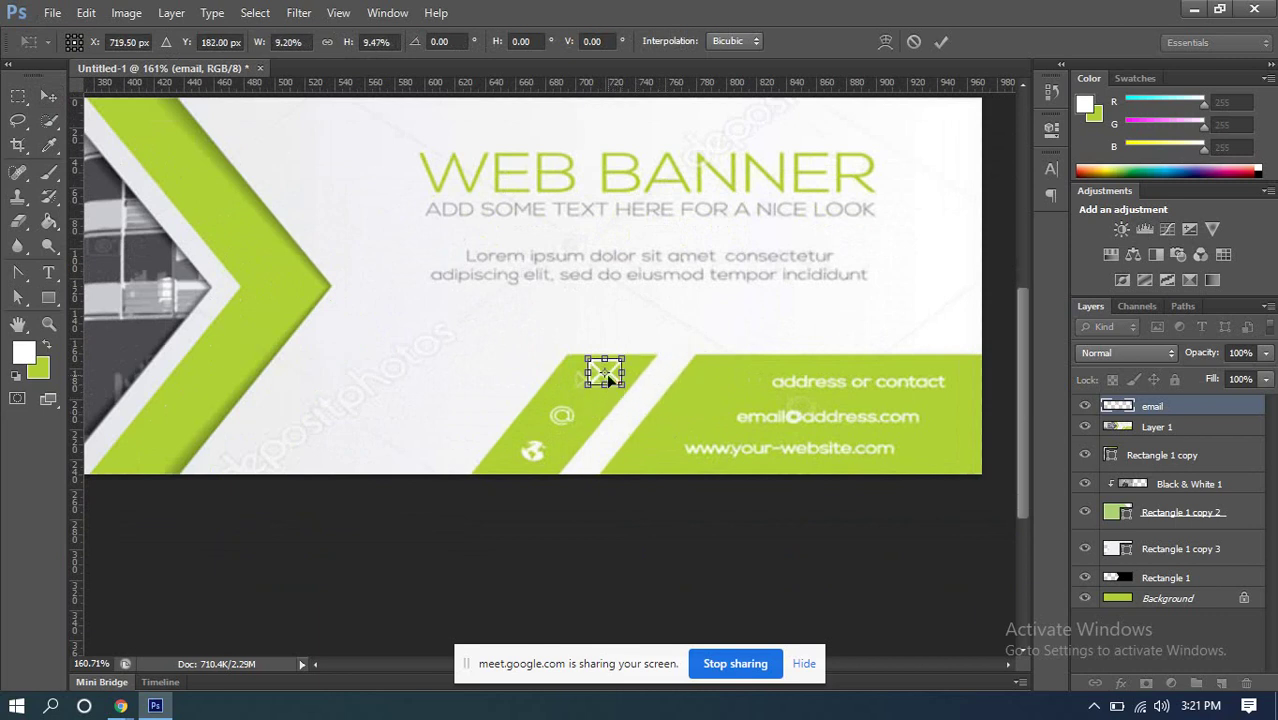
{"action": "scroll", "coordinate": [609, 378], "scroll_direction": "up", "scroll_amount": 4}
{"action": "key", "text": "Return"}
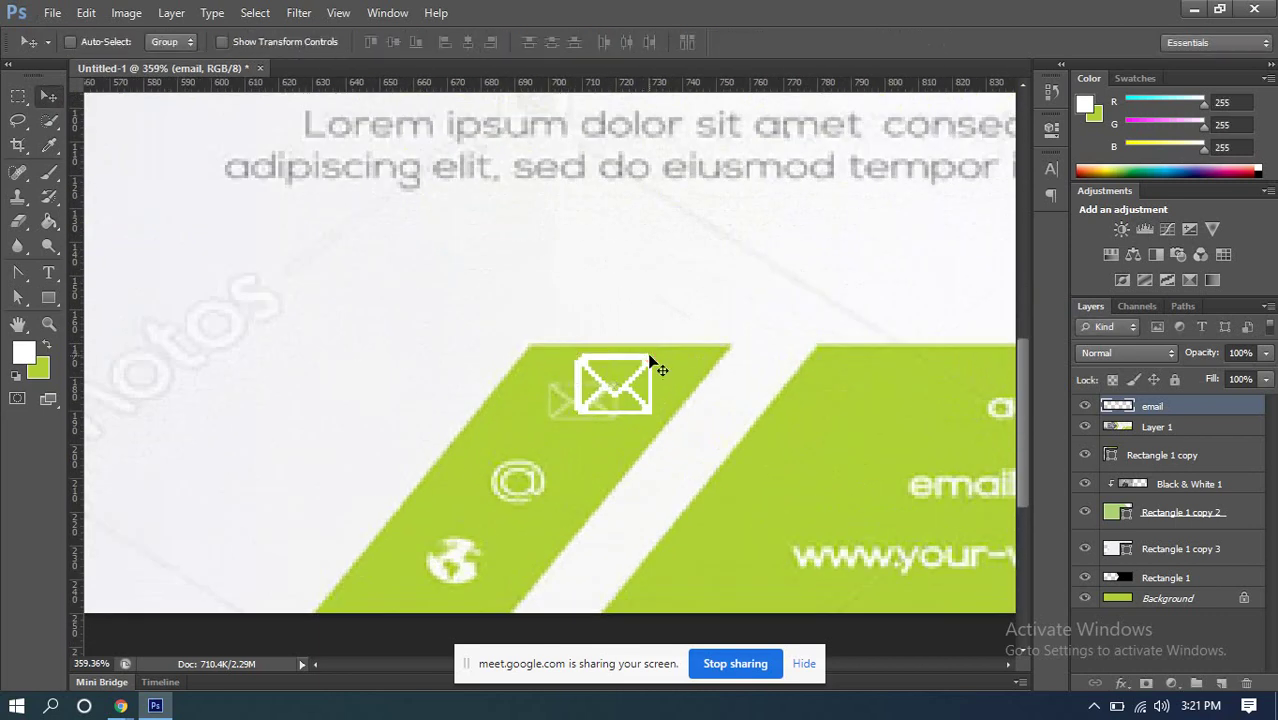
Step: Position the white envelope over the template's faint envelope icon and shrink it slightly to match its size
{"action": "left_click_drag", "start_coordinate": [627, 371], "coordinate": [597, 398]}
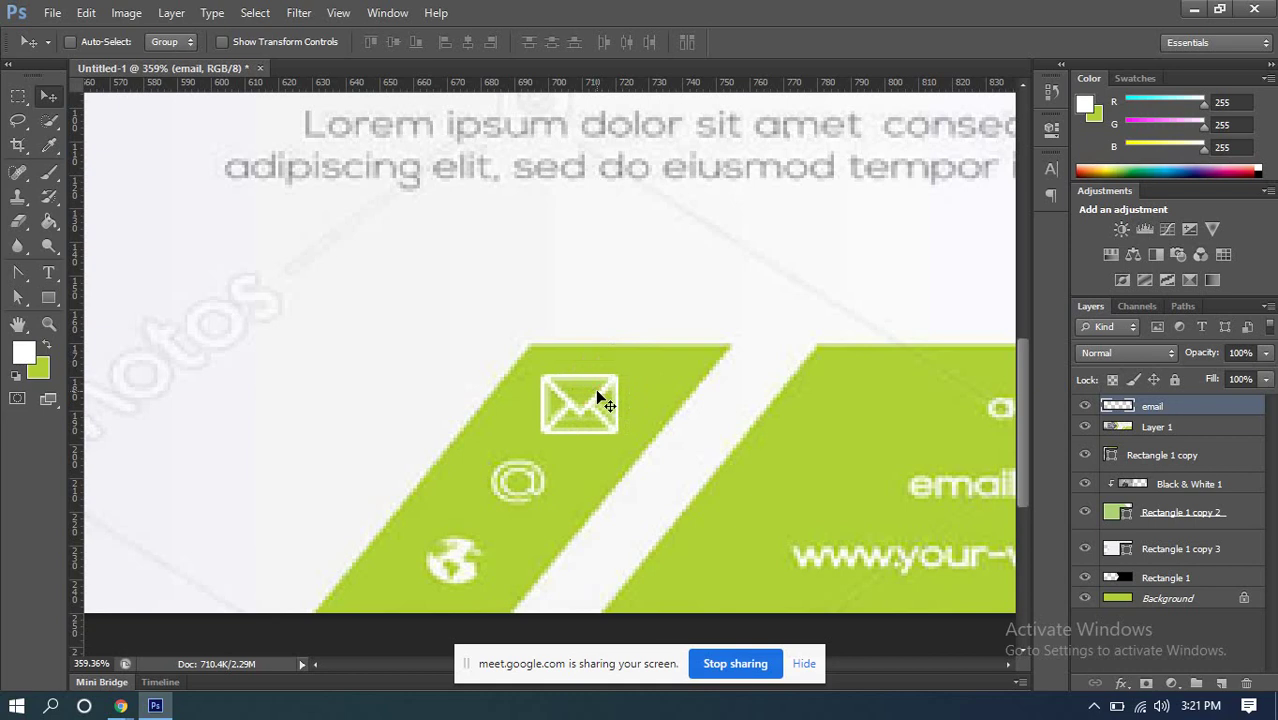
{"action": "key", "text": "ctrl+t"}
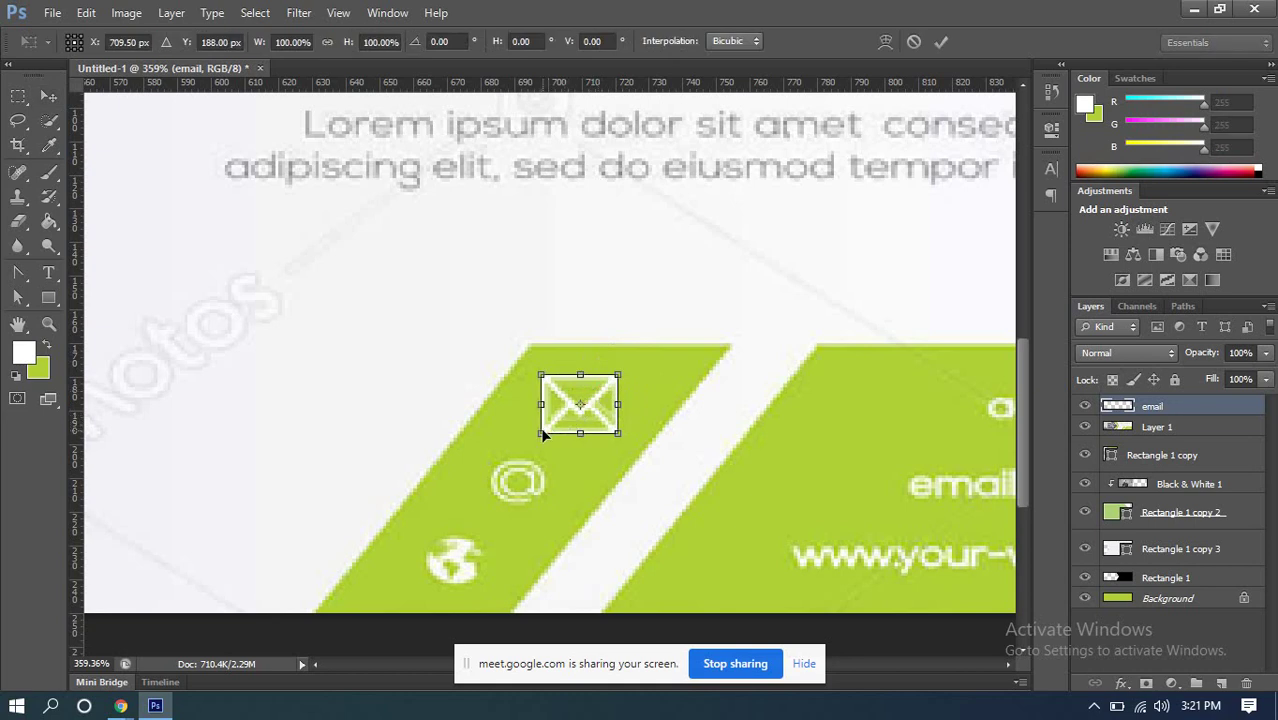
{"action": "left_click_drag", "start_coordinate": [542, 435], "coordinate": [597, 418]}
{"action": "left_click", "coordinate": [941, 41]}
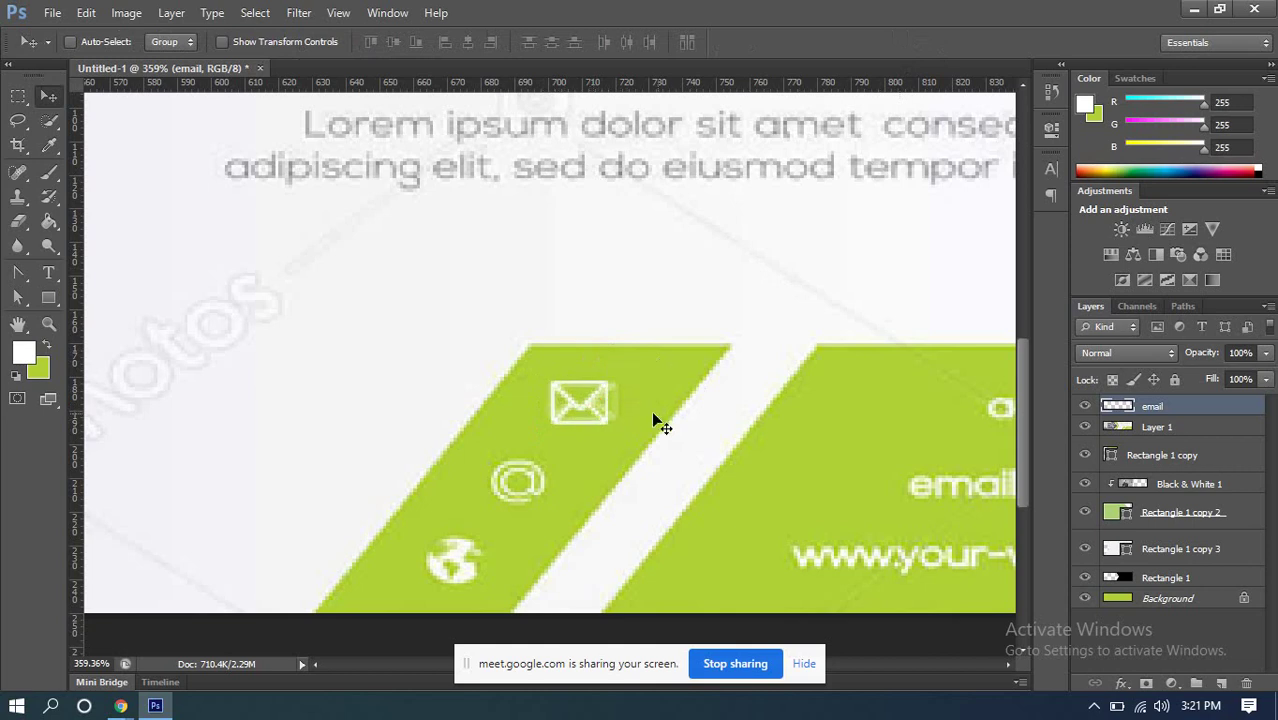
Step: Place globe.png from the LEDP folder into the banner at its default size
{"action": "scroll", "coordinate": [737, 402], "scroll_direction": "down", "scroll_amount": 1}
{"action": "scroll", "coordinate": [737, 402], "scroll_direction": "down", "scroll_amount": 5}
{"action": "scroll", "coordinate": [685, 414], "scroll_direction": "up", "scroll_amount": 2}
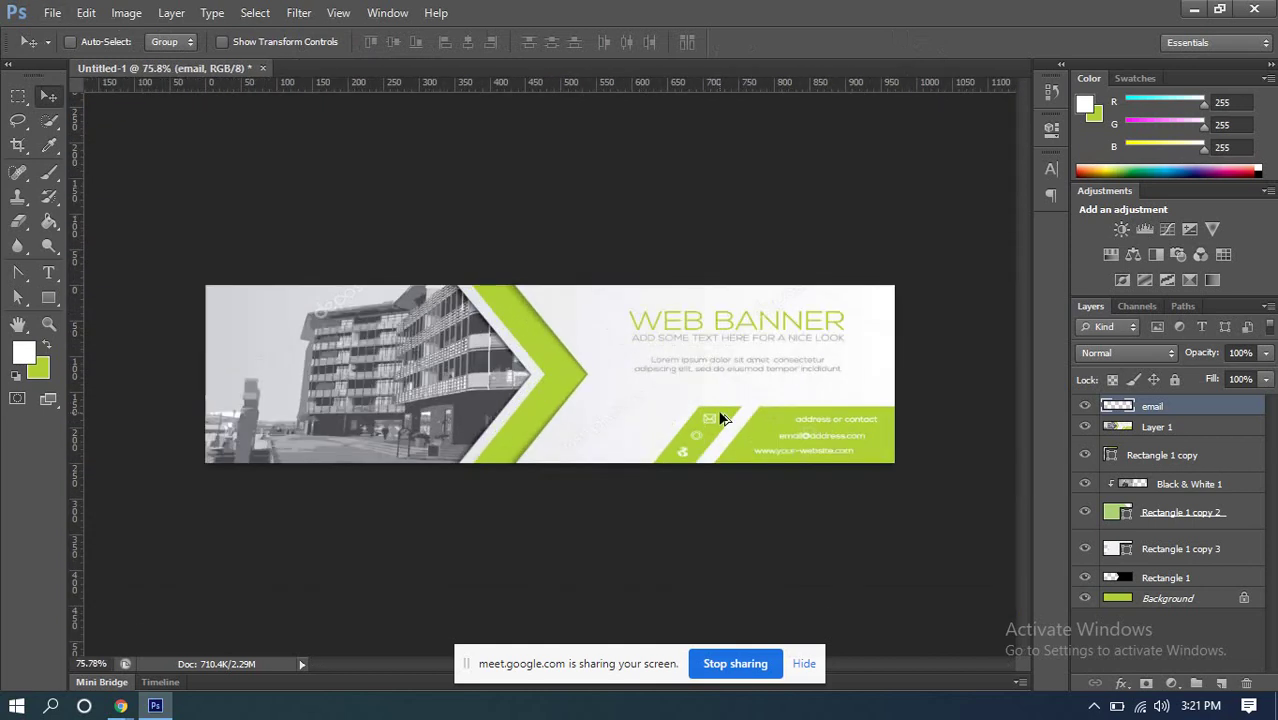
{"action": "scroll", "coordinate": [731, 428], "scroll_direction": "up", "scroll_amount": 3}
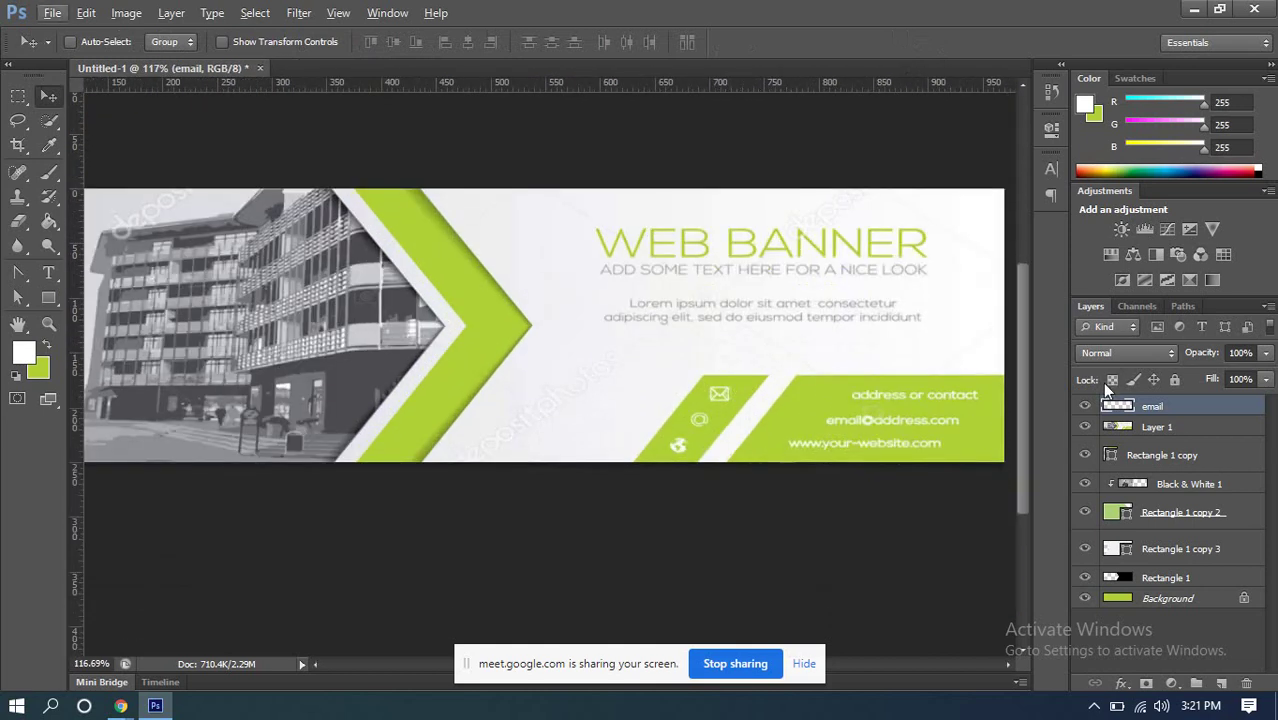
{"action": "left_click", "coordinate": [52, 12]}
{"action": "left_click", "coordinate": [72, 317]}
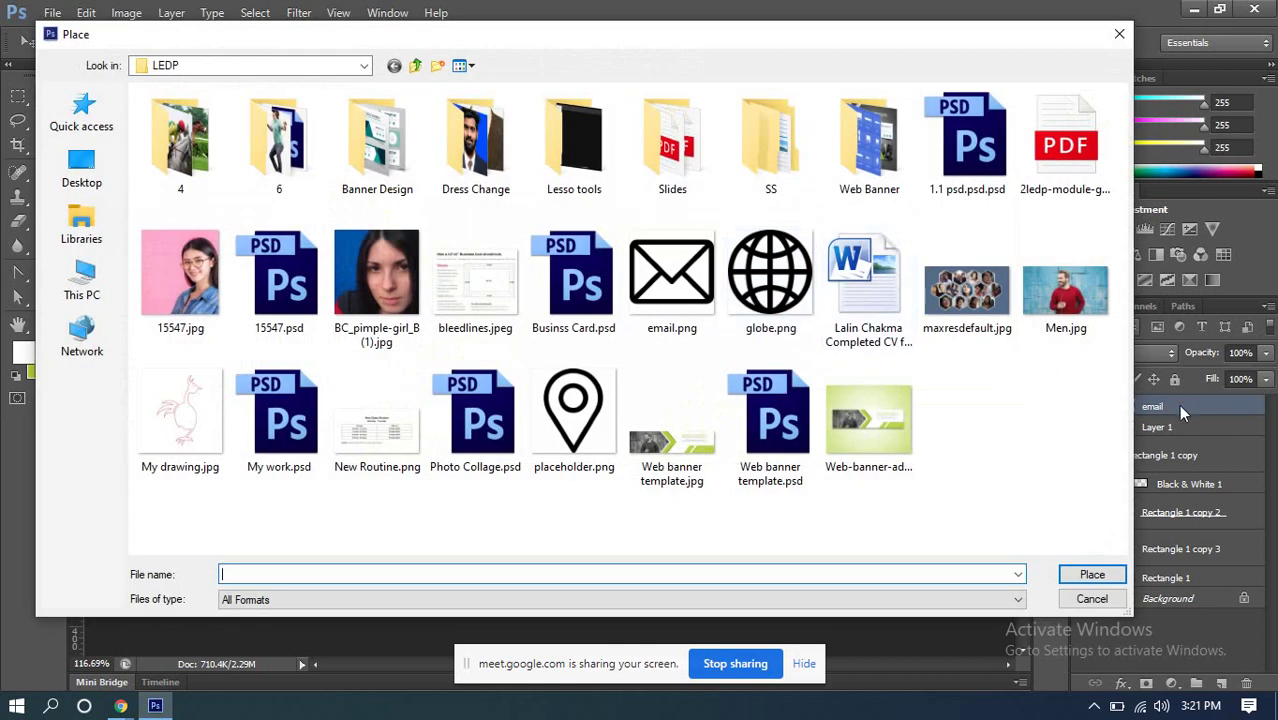
{"action": "double_click", "coordinate": [770, 282]}
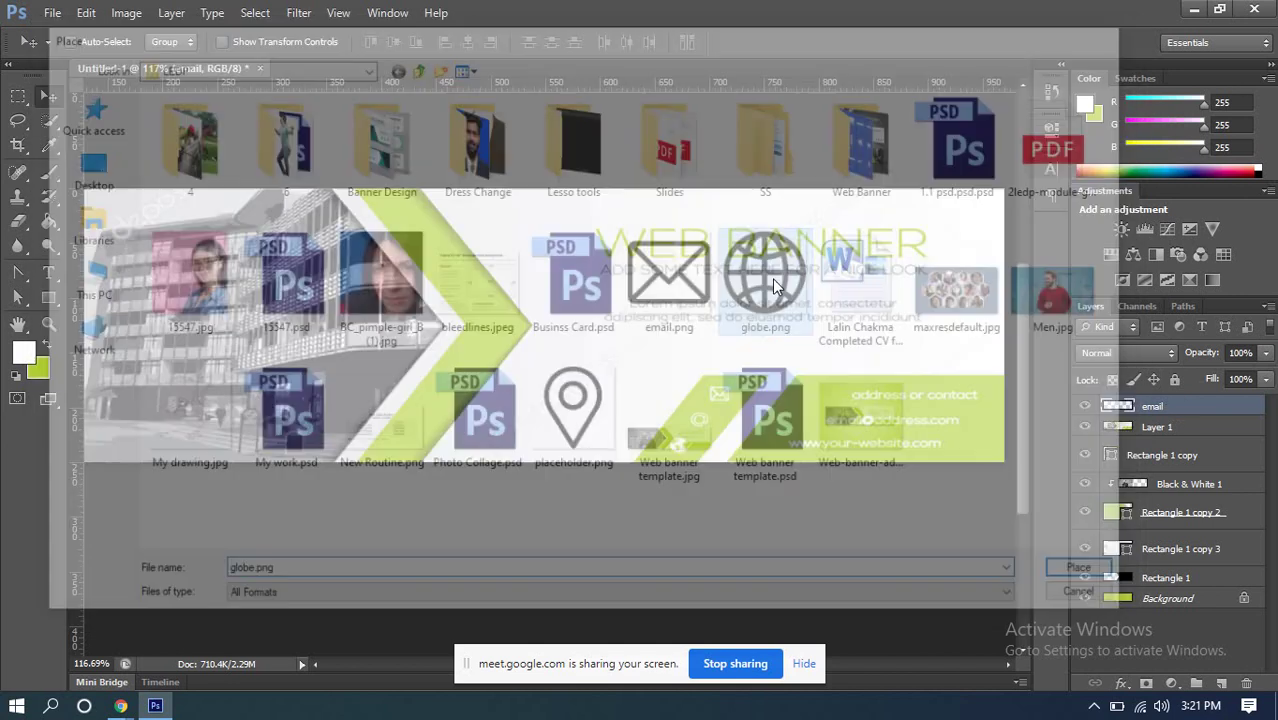
{"action": "left_click_drag", "start_coordinate": [537, 344], "coordinate": [528, 294]}
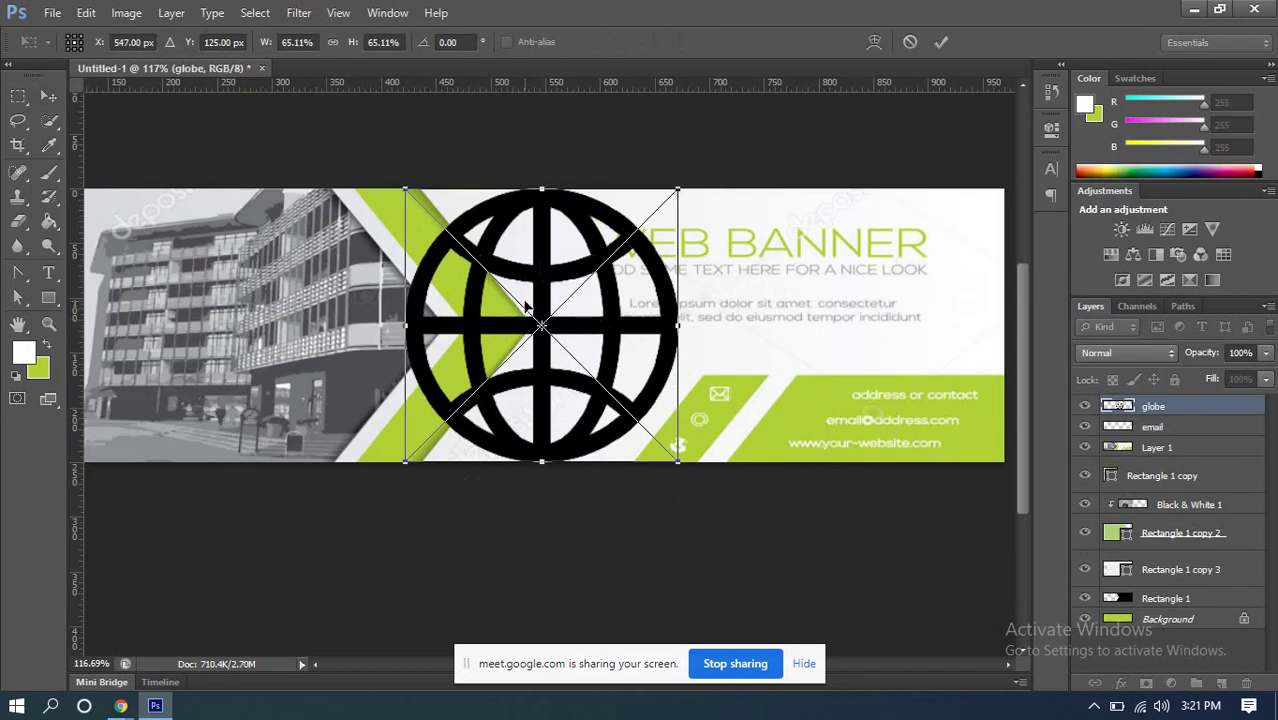
{"action": "left_click", "coordinate": [939, 43]}
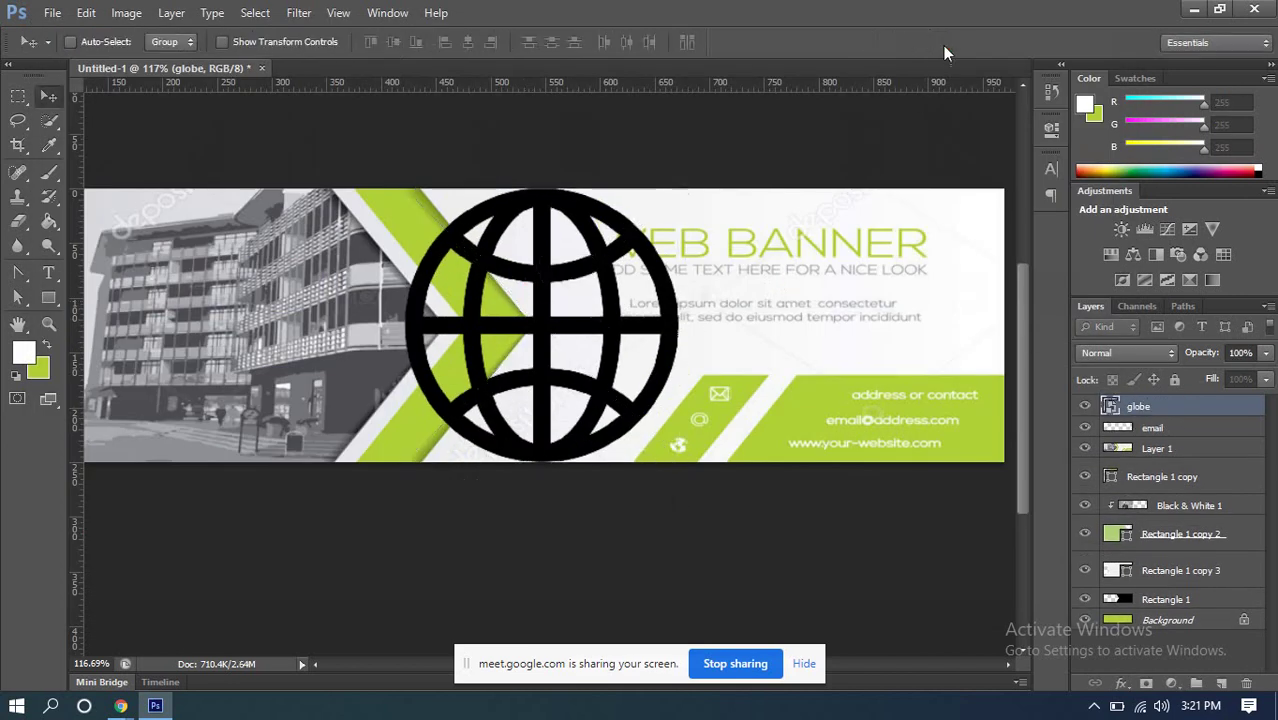
Step: Rasterize the globe layer
{"action": "right_click", "coordinate": [1142, 402]}
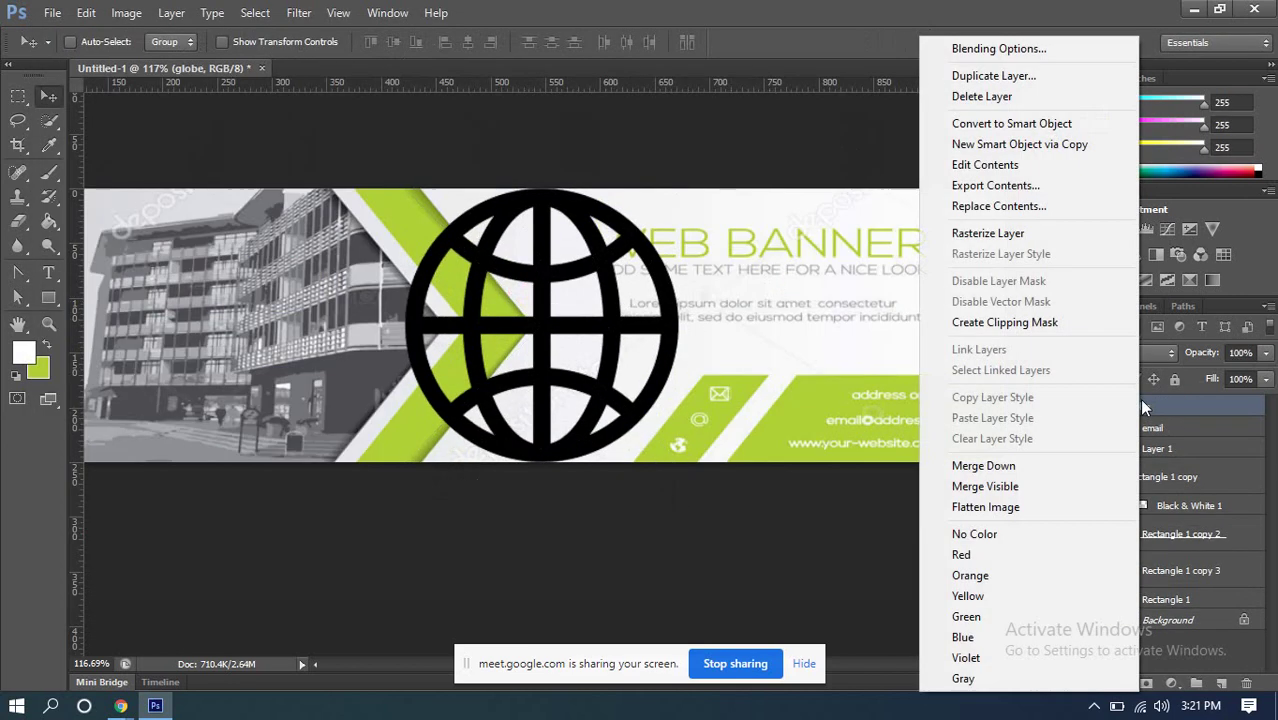
{"action": "left_click", "coordinate": [1010, 233]}
{"action": "scroll", "coordinate": [727, 239], "scroll_direction": "up", "scroll_amount": 3}
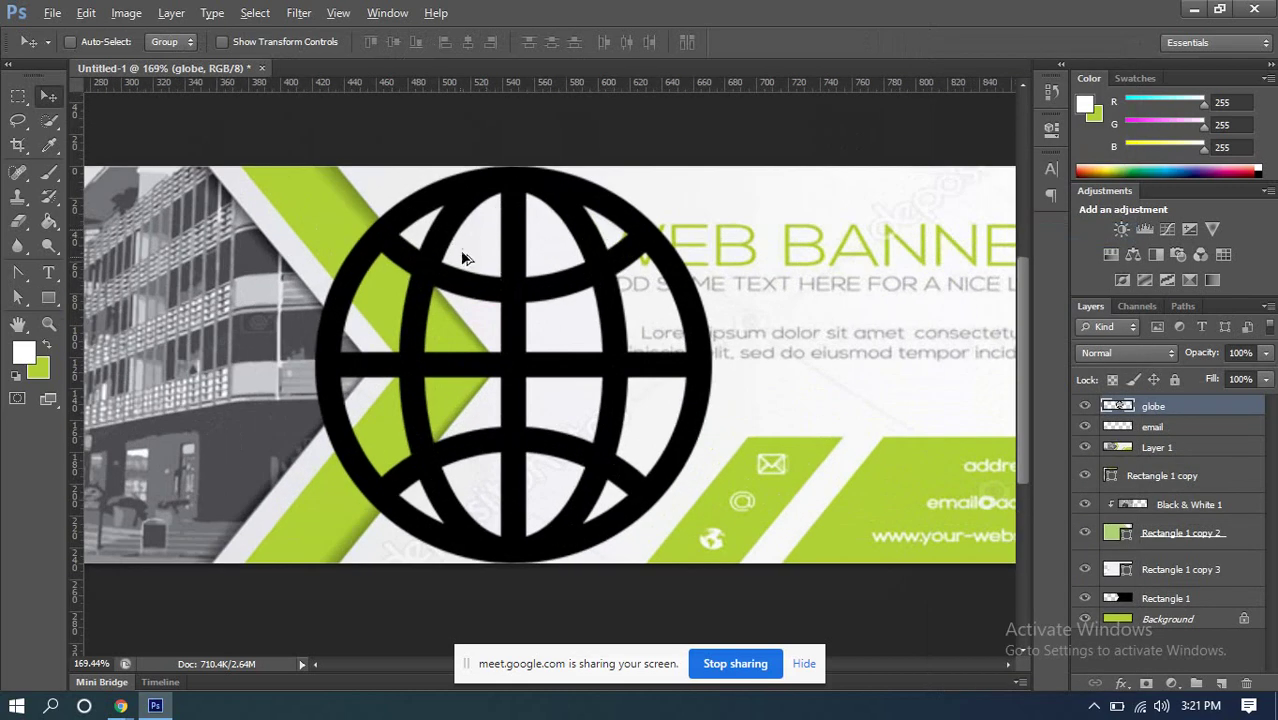
Step: Try filling the globe with white using the Paint Bucket and undo the fill
{"action": "scroll", "coordinate": [460, 250], "scroll_direction": "up", "scroll_amount": 3}
{"action": "left_click", "coordinate": [49, 221]}
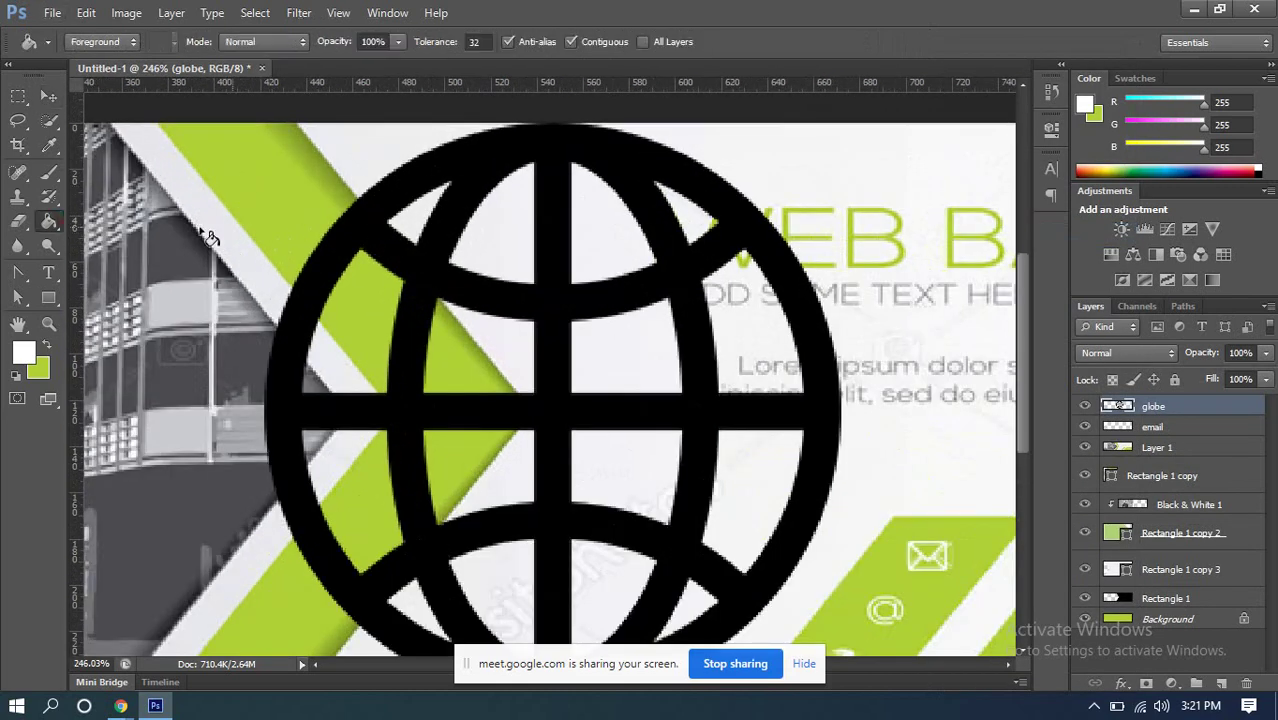
{"action": "left_click", "coordinate": [360, 224]}
{"action": "key", "text": "ctrl+z"}
{"action": "scroll", "coordinate": [300, 182], "scroll_direction": "down", "scroll_amount": 2}
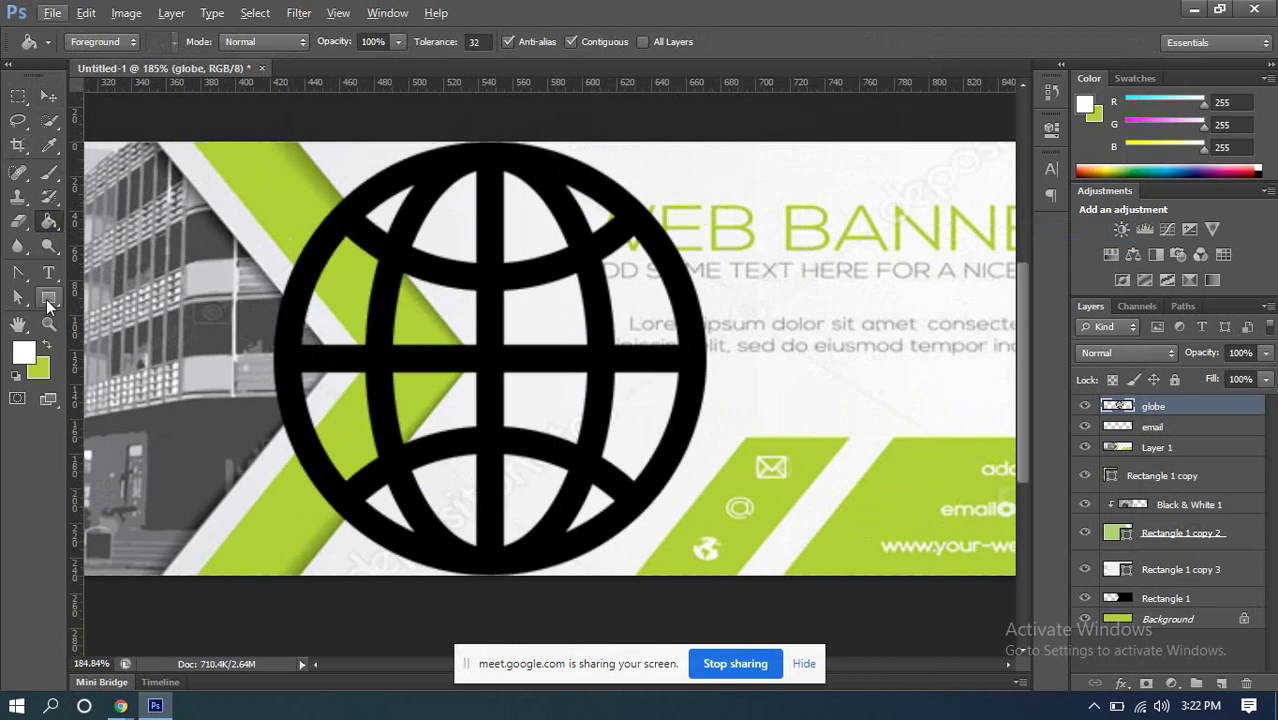
Step: Try whitening the globe by clipping a white 354 × 280 px rectangle to its layer, and delete that rectangle
{"action": "left_click", "coordinate": [48, 298]}
{"action": "left_click_drag", "start_coordinate": [188, 132], "coordinate": [802, 612]}
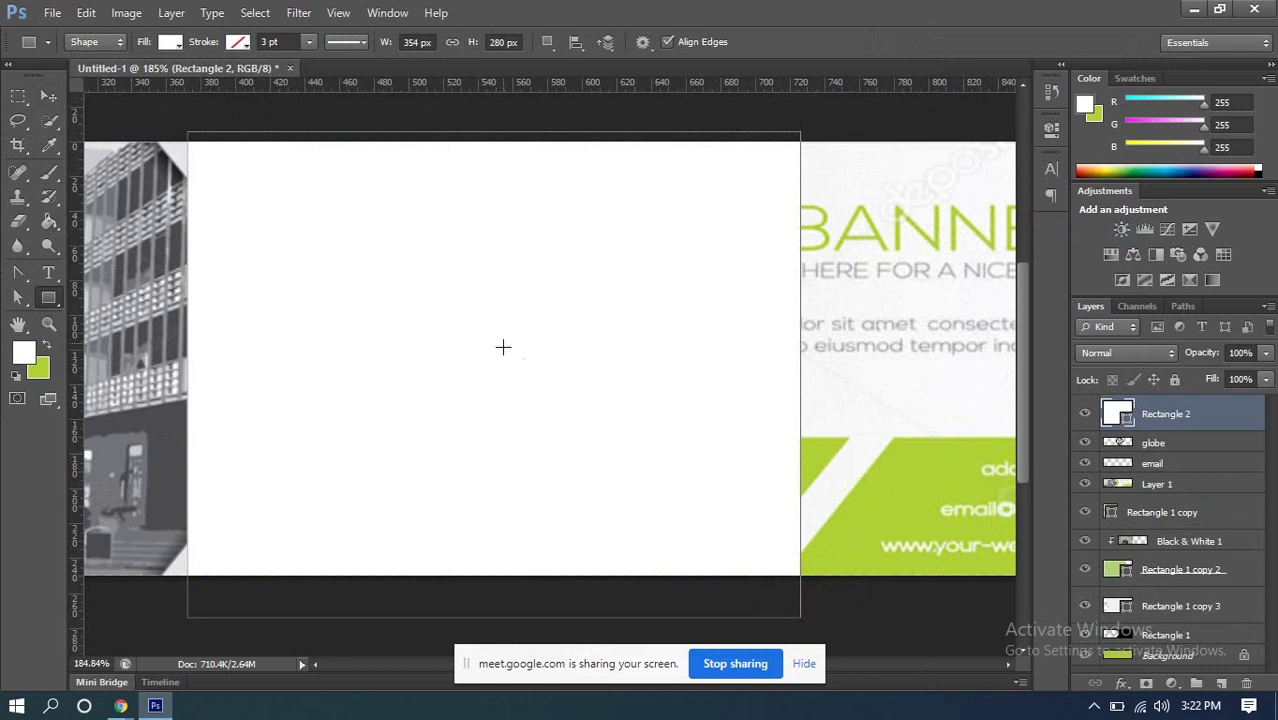
{"action": "right_click", "coordinate": [1168, 418]}
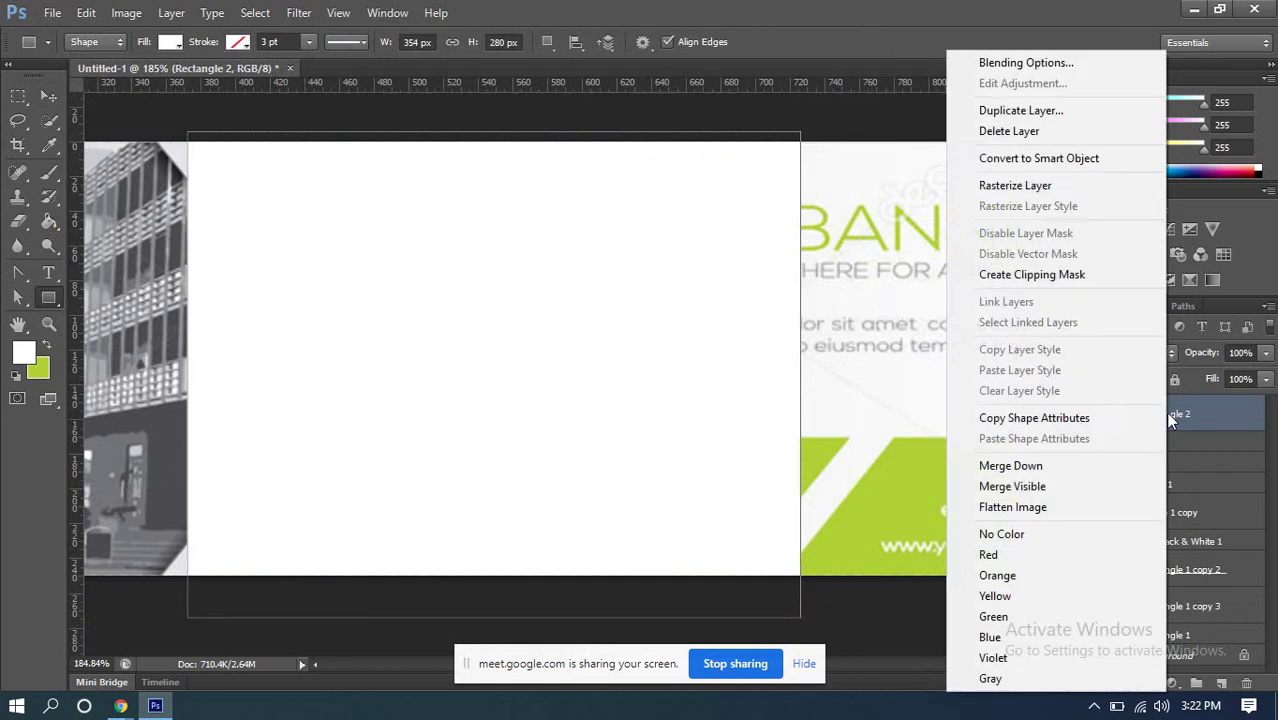
{"action": "left_click", "coordinate": [1021, 276]}
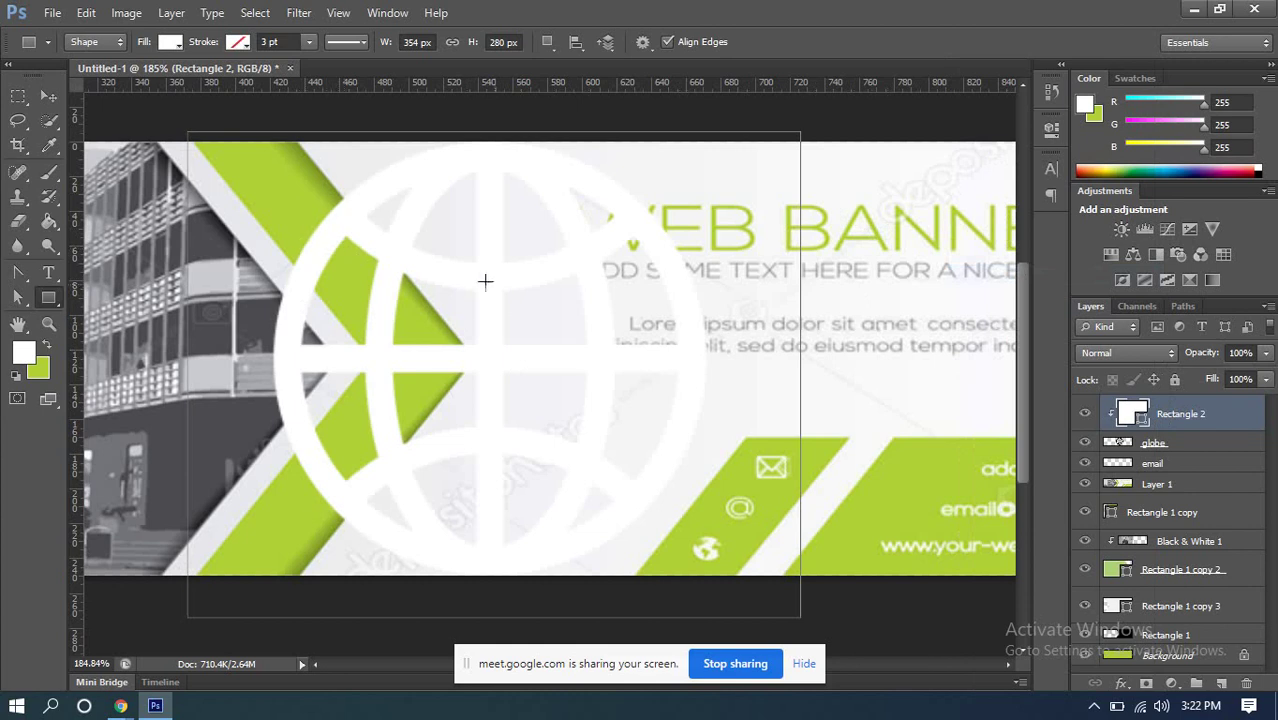
{"action": "left_click", "coordinate": [48, 96]}
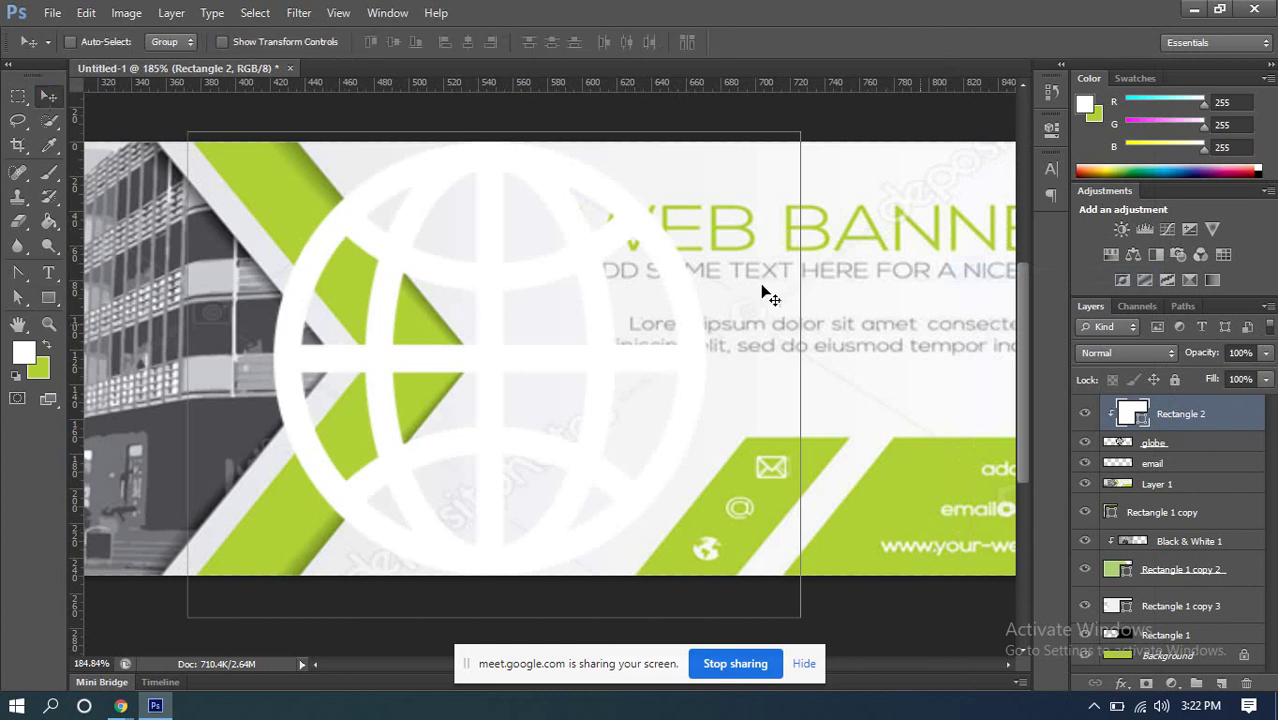
{"action": "left_click_drag", "start_coordinate": [1194, 413], "coordinate": [1246, 683]}
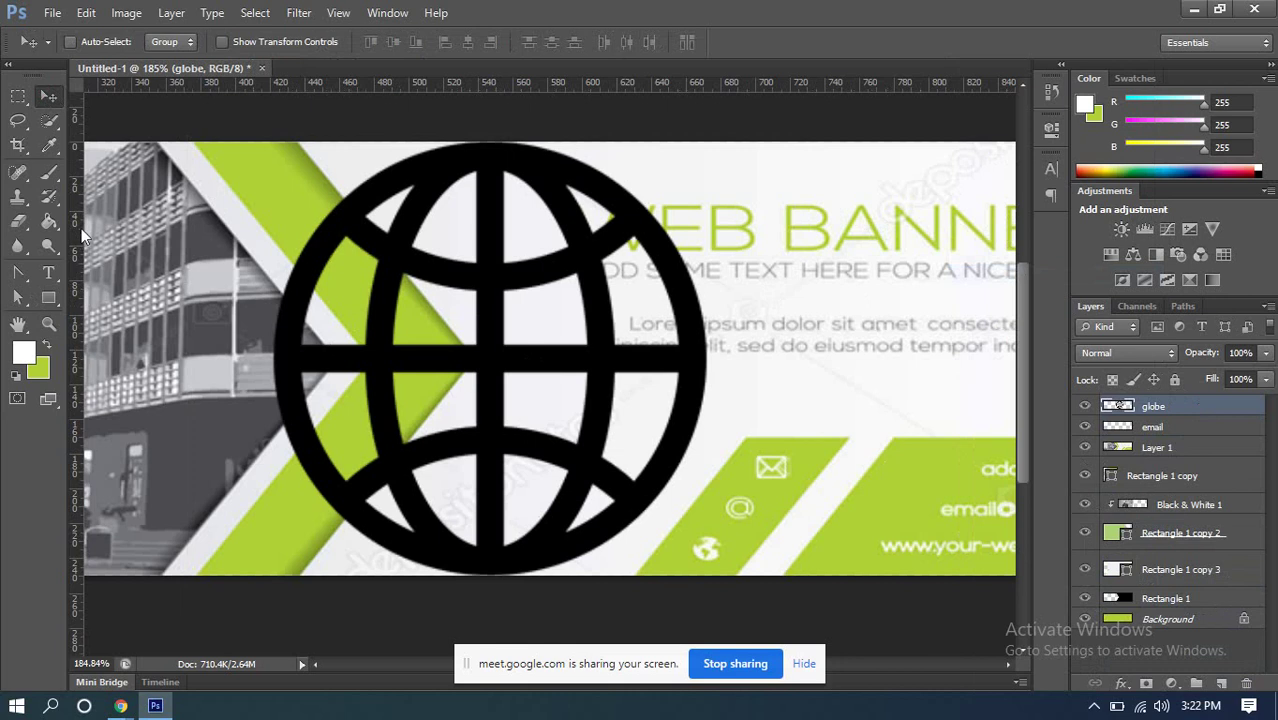
Step: Fill the black globe with the white foreground colour using the Paint Bucket
{"action": "left_click_drag", "start_coordinate": [51, 226], "coordinate": [97, 230]}
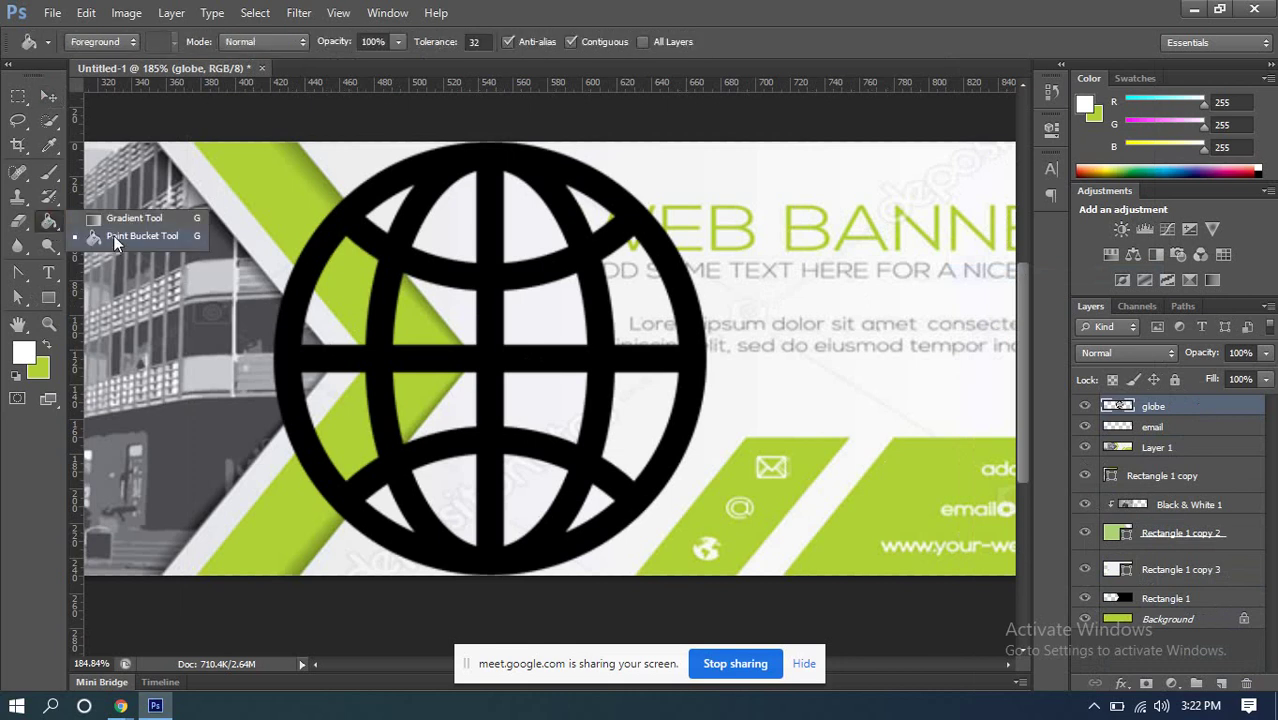
{"action": "left_click_drag", "start_coordinate": [113, 235], "coordinate": [113, 235]}
{"action": "left_click", "coordinate": [393, 268]}
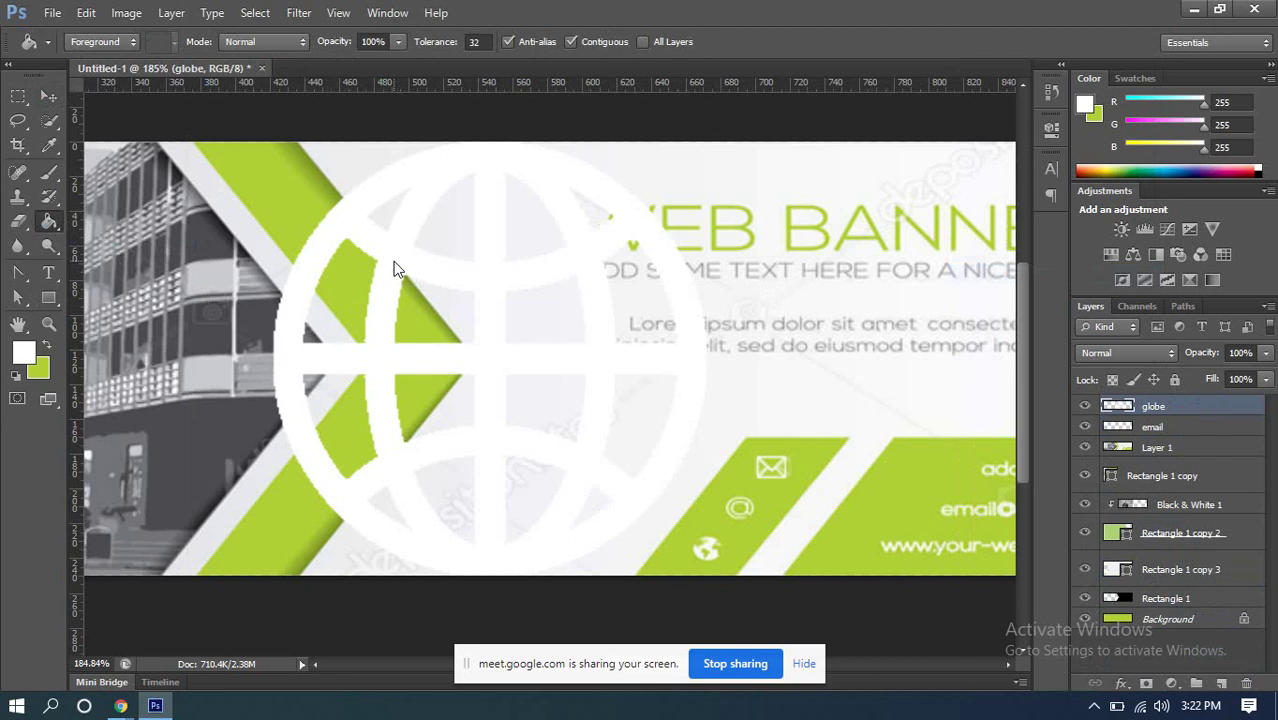
{"action": "scroll", "coordinate": [296, 280], "scroll_direction": "up", "scroll_amount": 5}
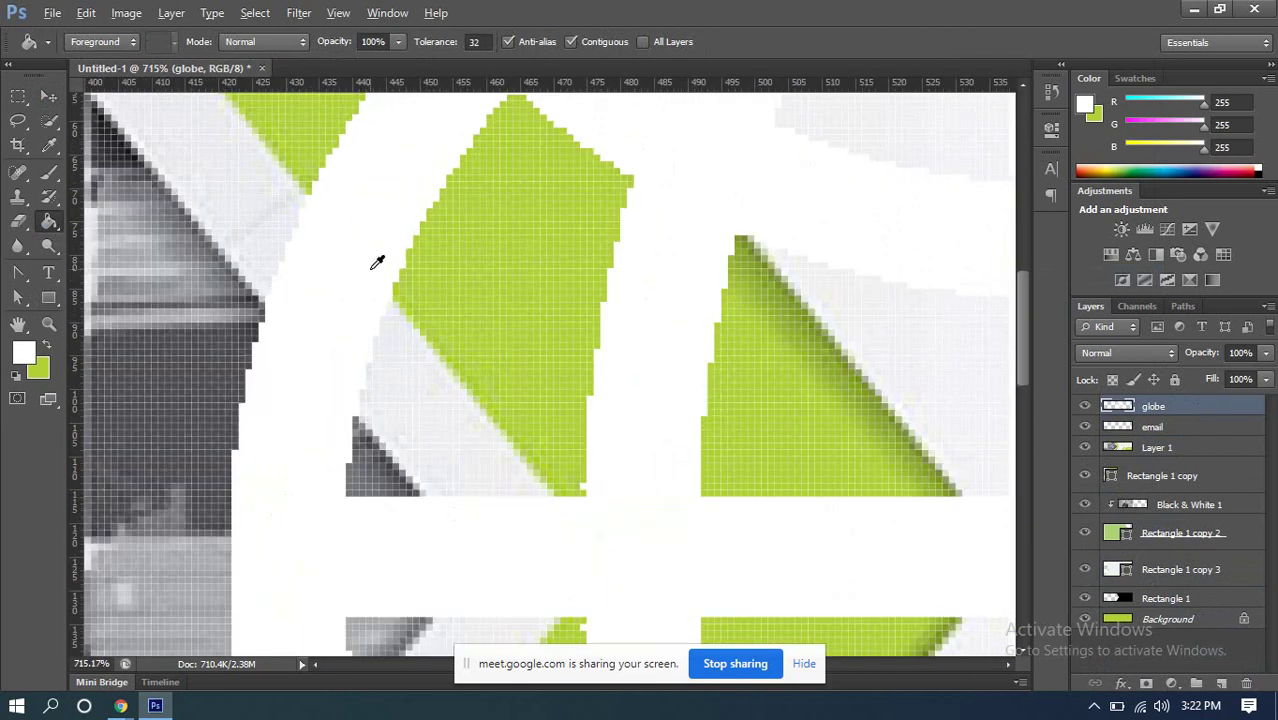
{"action": "scroll", "coordinate": [377, 262], "scroll_direction": "down", "scroll_amount": 5}
{"action": "key", "text": "alt"}
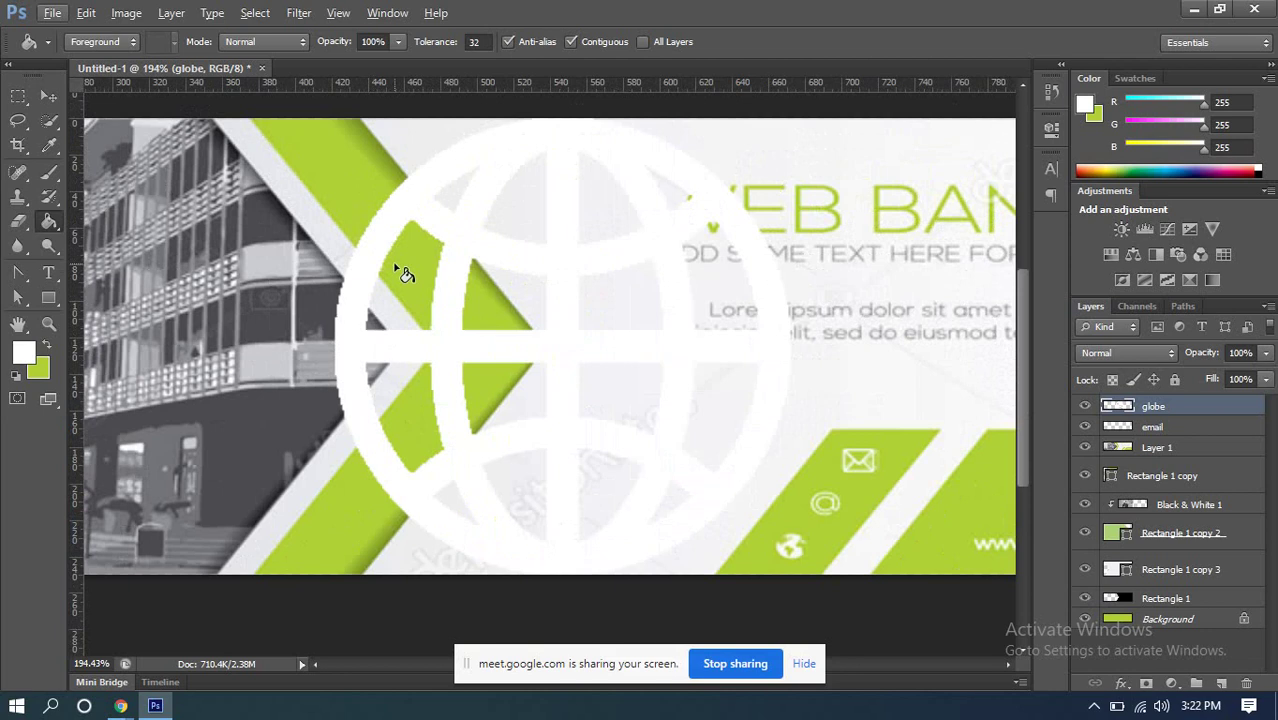
Step: Scale the white globe down to 14.40% in width and height, near the foot of the narrow green strip
{"action": "left_click", "coordinate": [49, 95]}
{"action": "scroll", "coordinate": [473, 271], "scroll_direction": "down", "scroll_amount": 5}
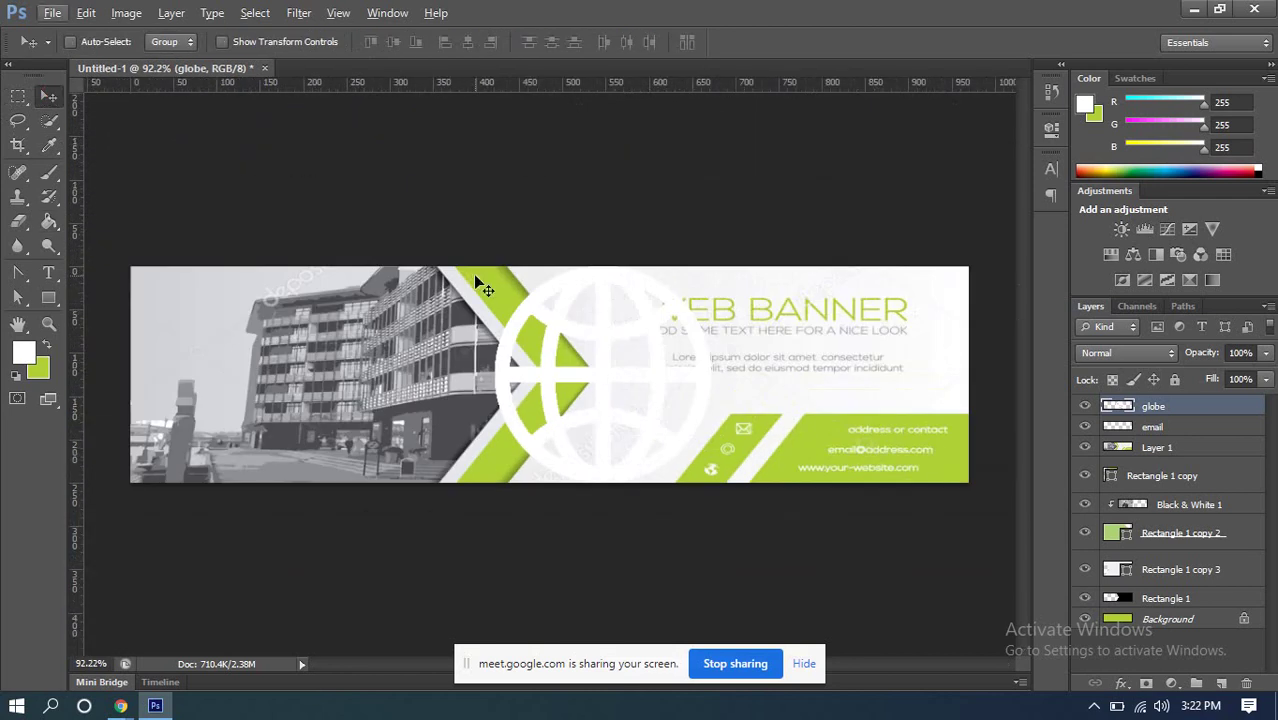
{"action": "key", "text": "ctrl+t"}
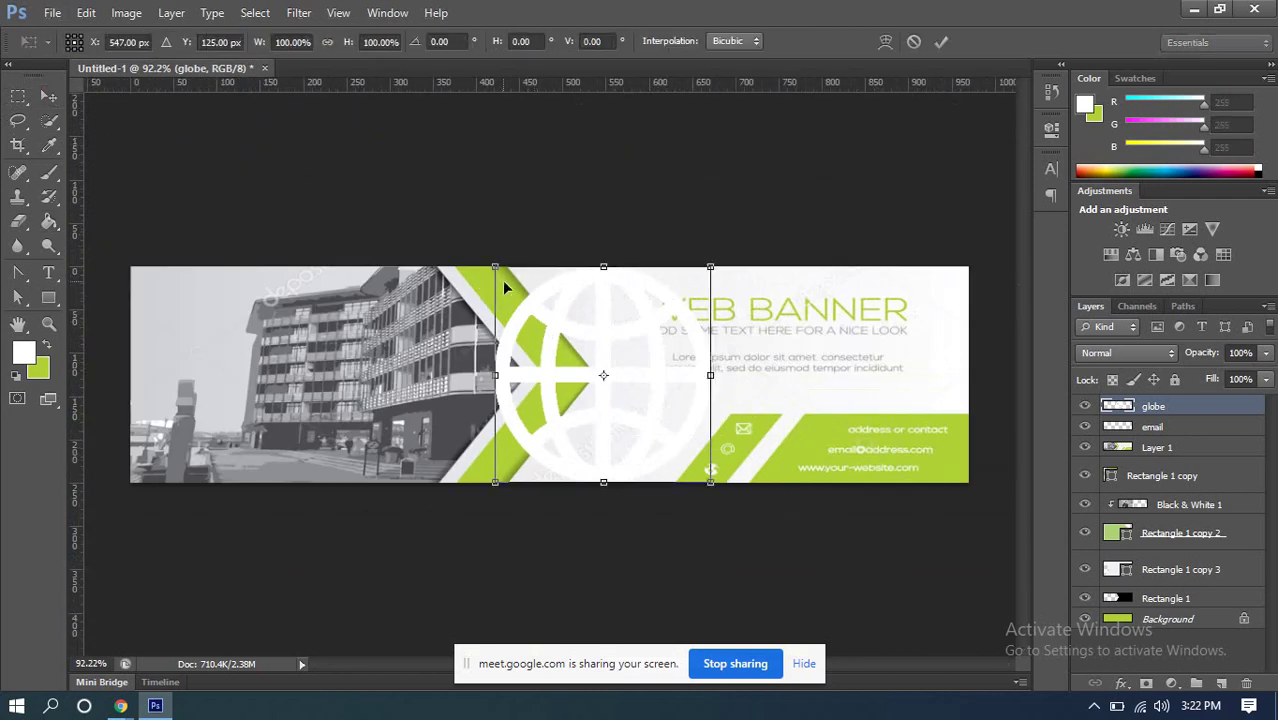
{"action": "left_click_drag", "start_coordinate": [490, 263], "coordinate": [668, 466]}
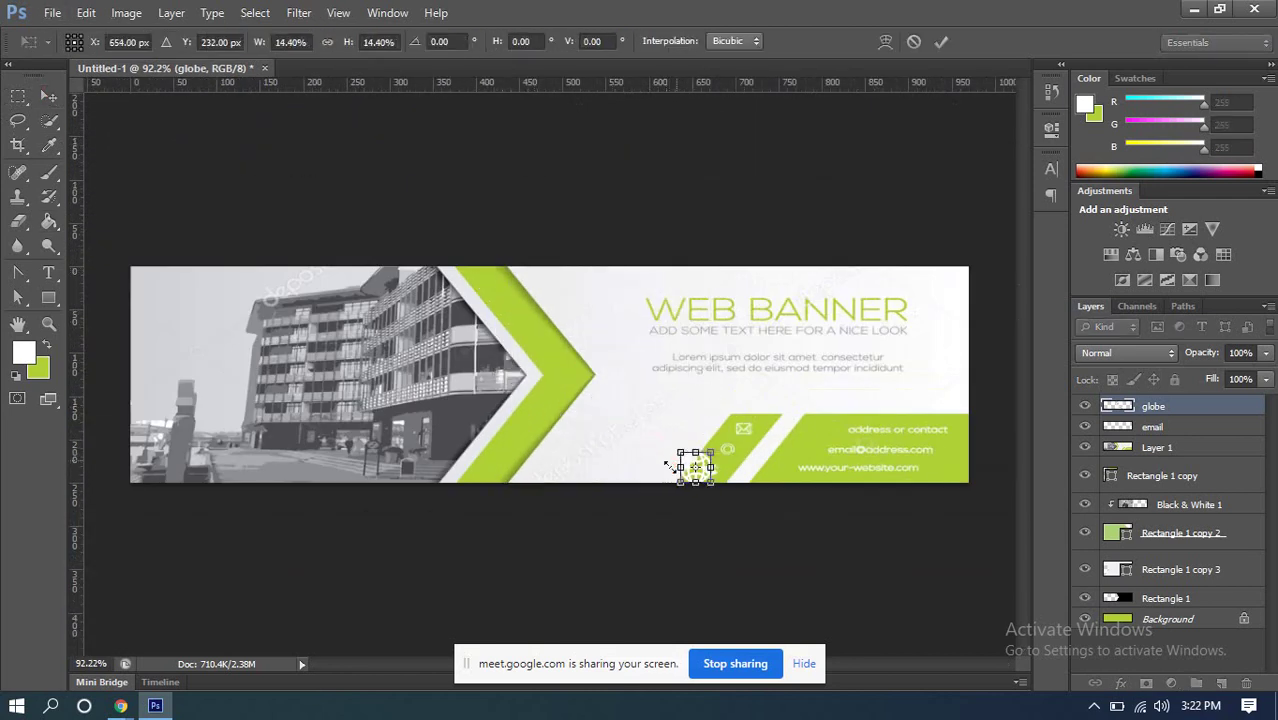
Step: Move the globe over the template's @ icon and shrink it to 7.60% in width and height
{"action": "scroll", "coordinate": [676, 485], "scroll_direction": "up", "scroll_amount": 5}
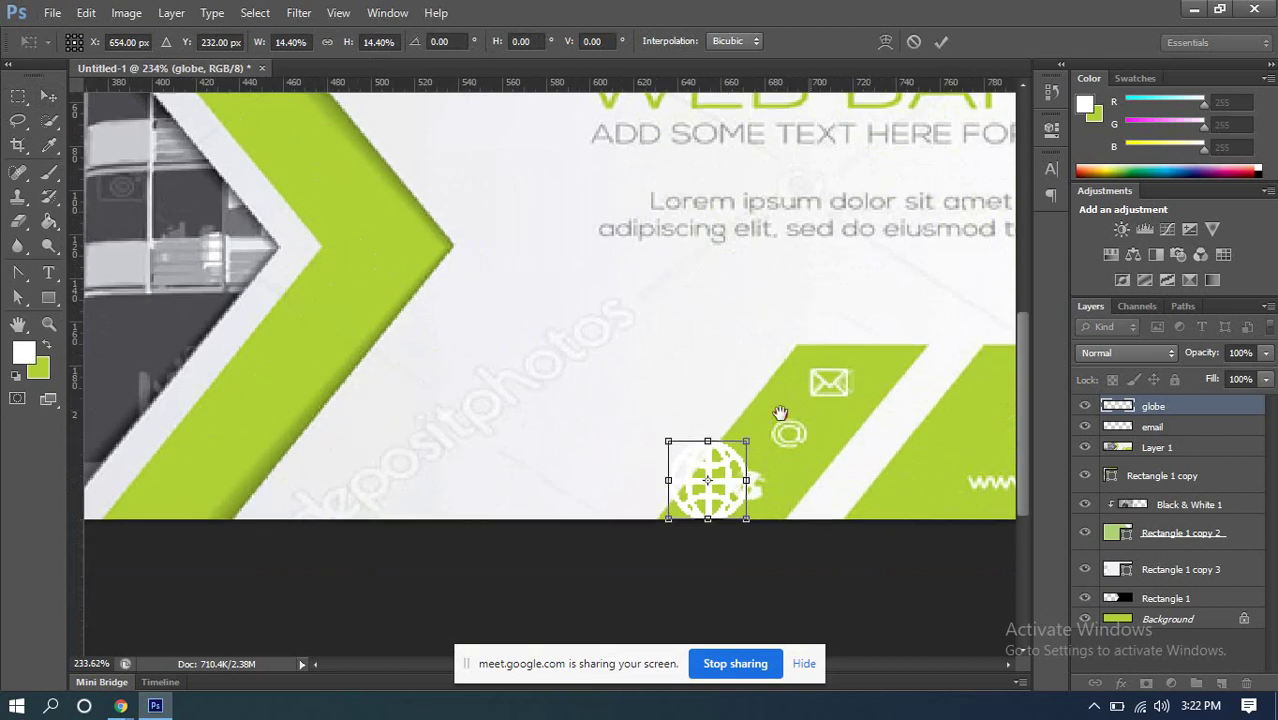
{"action": "left_click_drag", "start_coordinate": [673, 362], "coordinate": [644, 347]}
{"action": "key", "text": "ctrl+r"}
{"action": "left_click_drag", "start_coordinate": [545, 395], "coordinate": [628, 347]}
{"action": "left_click_drag", "start_coordinate": [665, 387], "coordinate": [622, 350]}
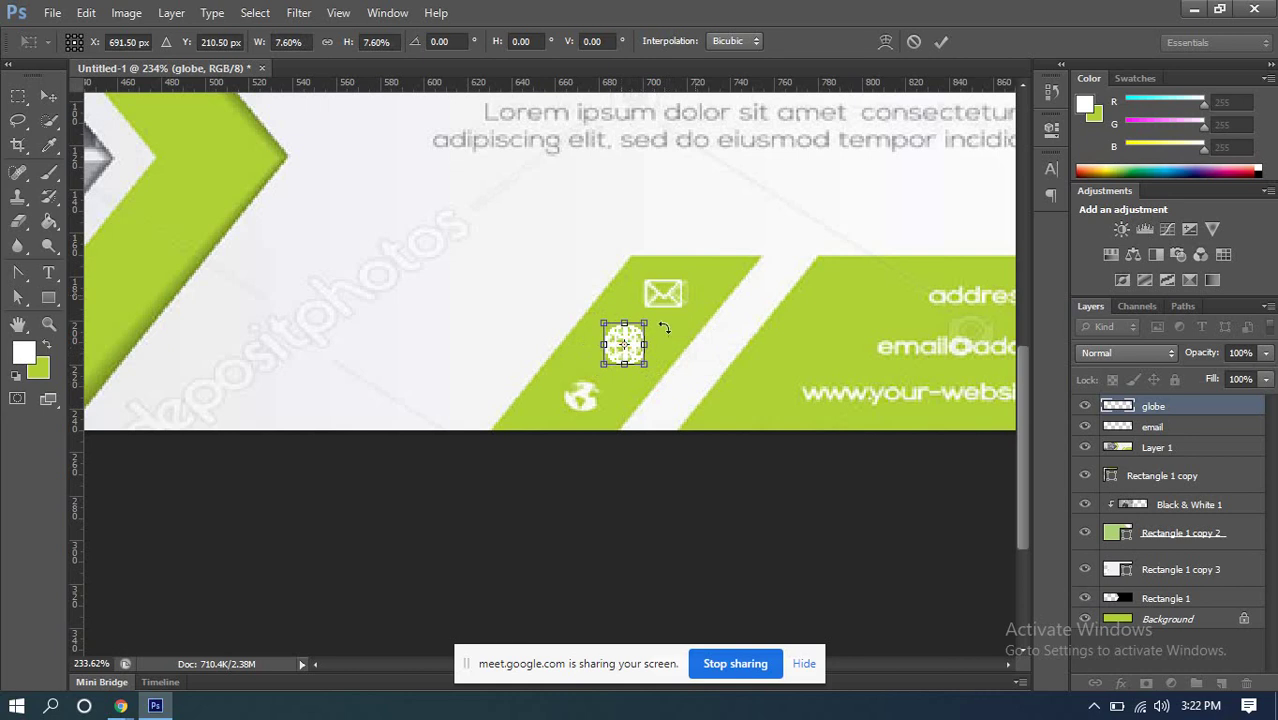
{"action": "left_click", "coordinate": [941, 41]}
Step: Place placeholder.png from the LEDP folder into the banner
{"action": "scroll", "coordinate": [667, 380], "scroll_direction": "down", "scroll_amount": 2}
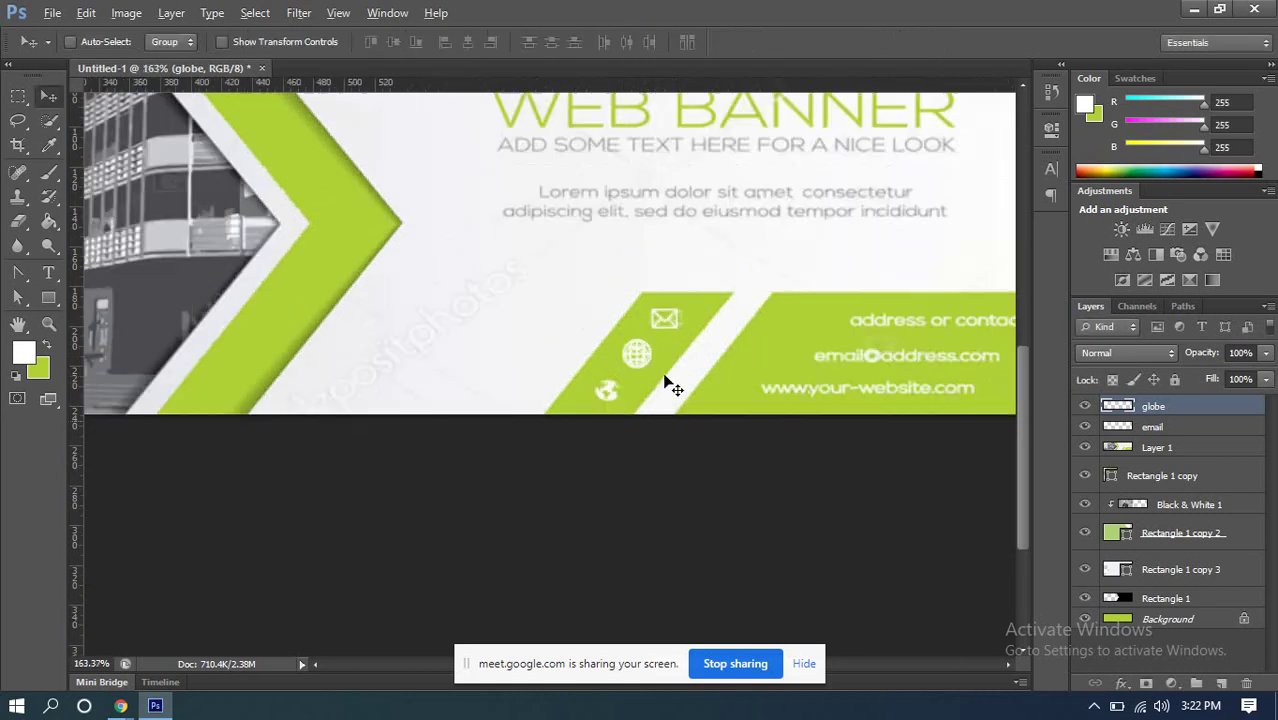
{"action": "scroll", "coordinate": [650, 360], "scroll_direction": "down", "scroll_amount": 1}
{"action": "scroll", "coordinate": [630, 318], "scroll_direction": "up", "scroll_amount": 2}
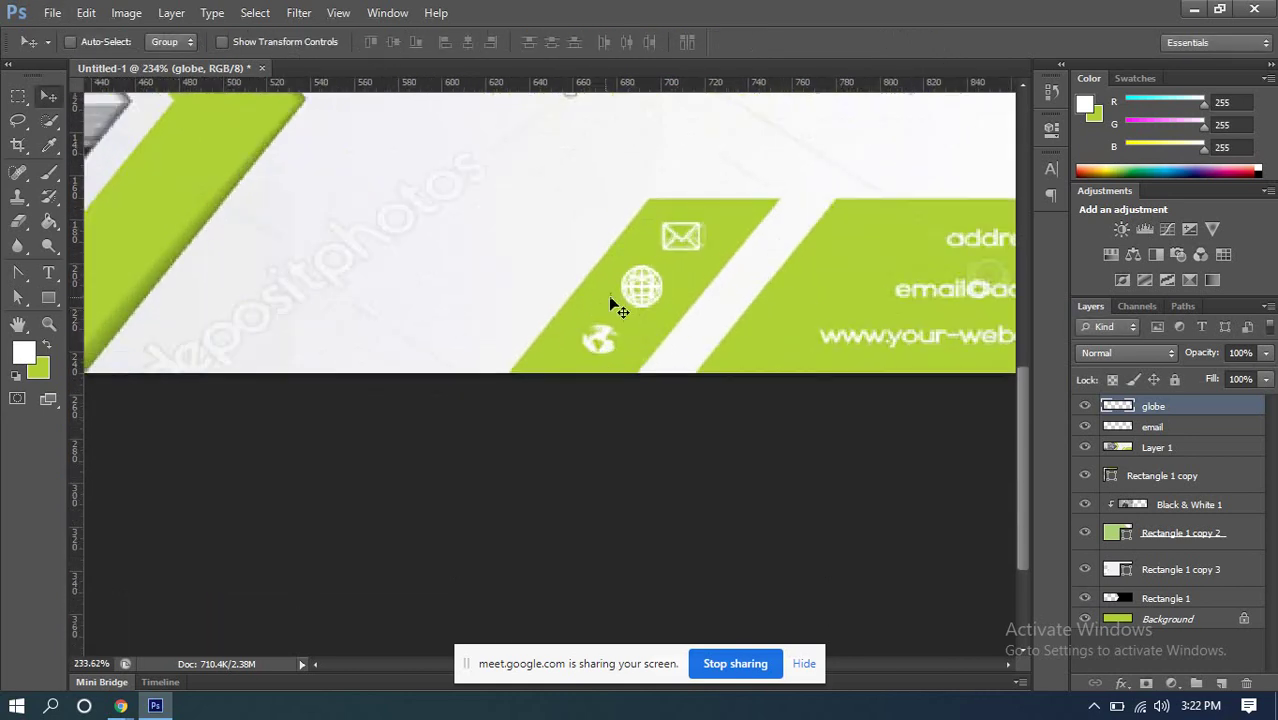
{"action": "left_click", "coordinate": [52, 12]}
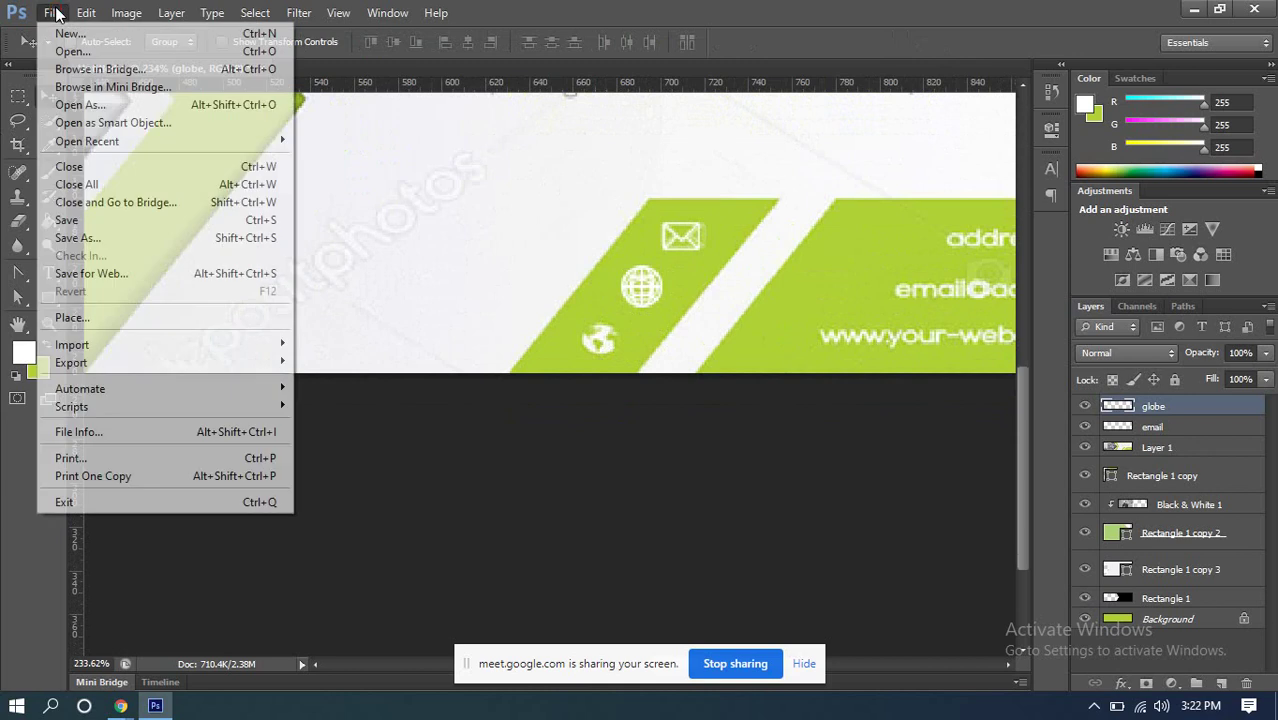
{"action": "left_click", "coordinate": [93, 316]}
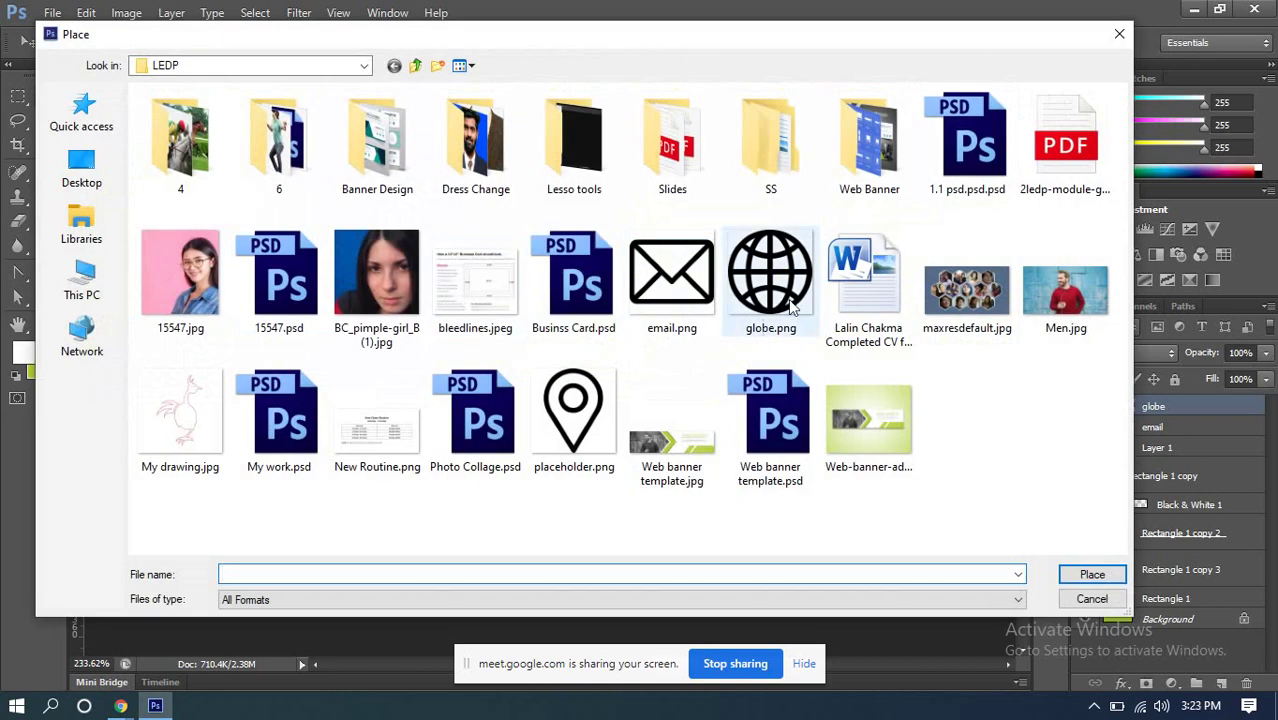
{"action": "left_click", "coordinate": [573, 415]}
{"action": "double_click", "coordinate": [573, 415]}
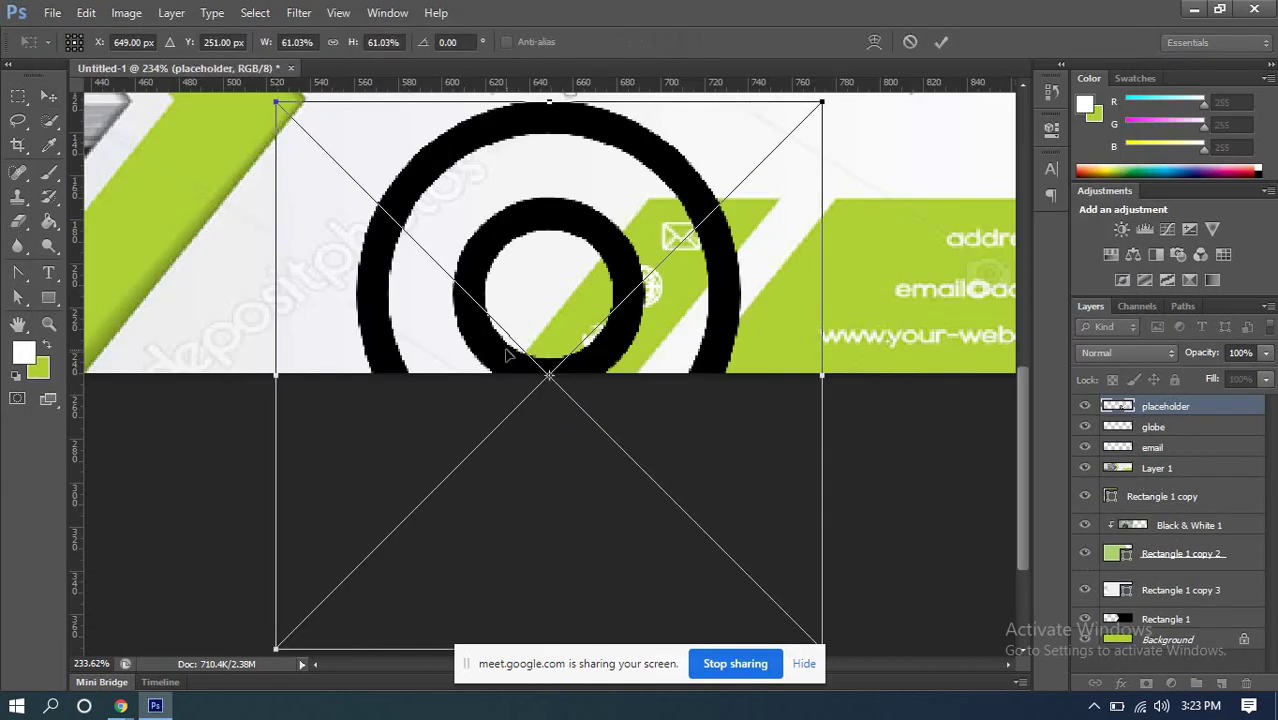
Step: Move the placed pin icon fully onto the banner at about X 557 px, Y 126 px, keeping its default size
{"action": "scroll", "coordinate": [567, 347], "scroll_direction": "down", "scroll_amount": 5}
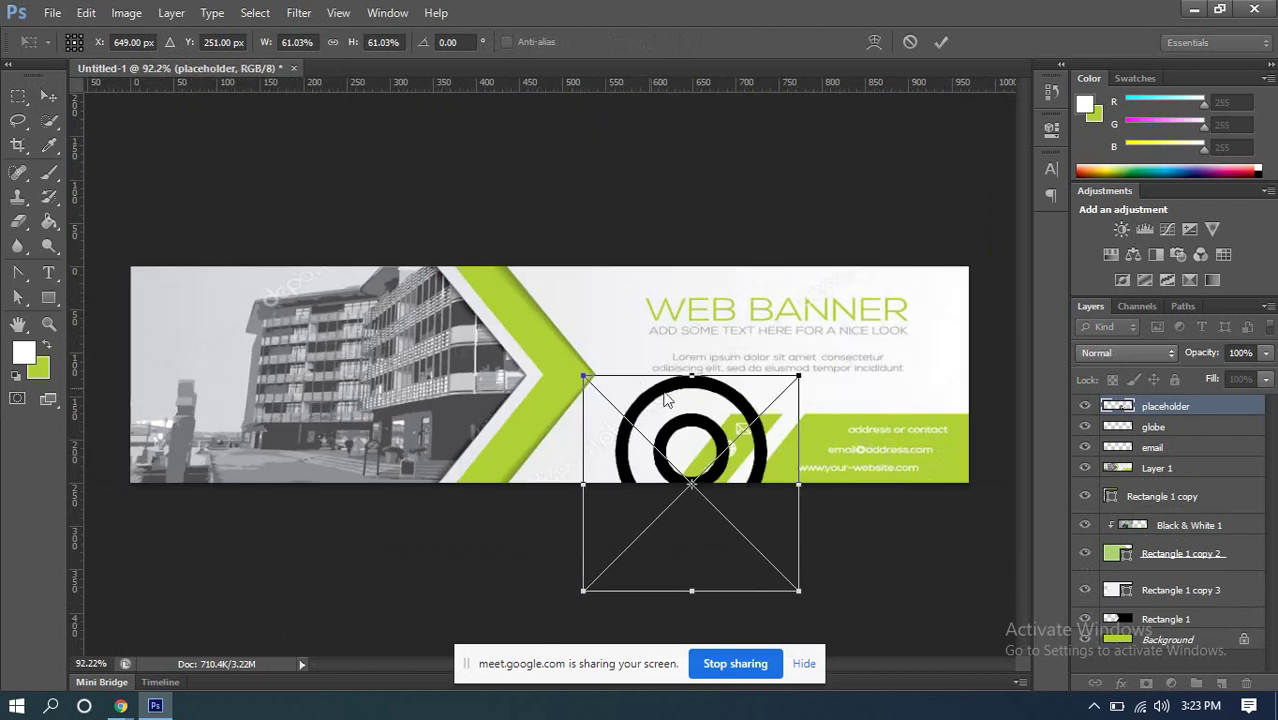
{"action": "left_click_drag", "start_coordinate": [668, 399], "coordinate": [597, 302]}
{"action": "scroll", "coordinate": [668, 355], "scroll_direction": "up", "scroll_amount": 2}
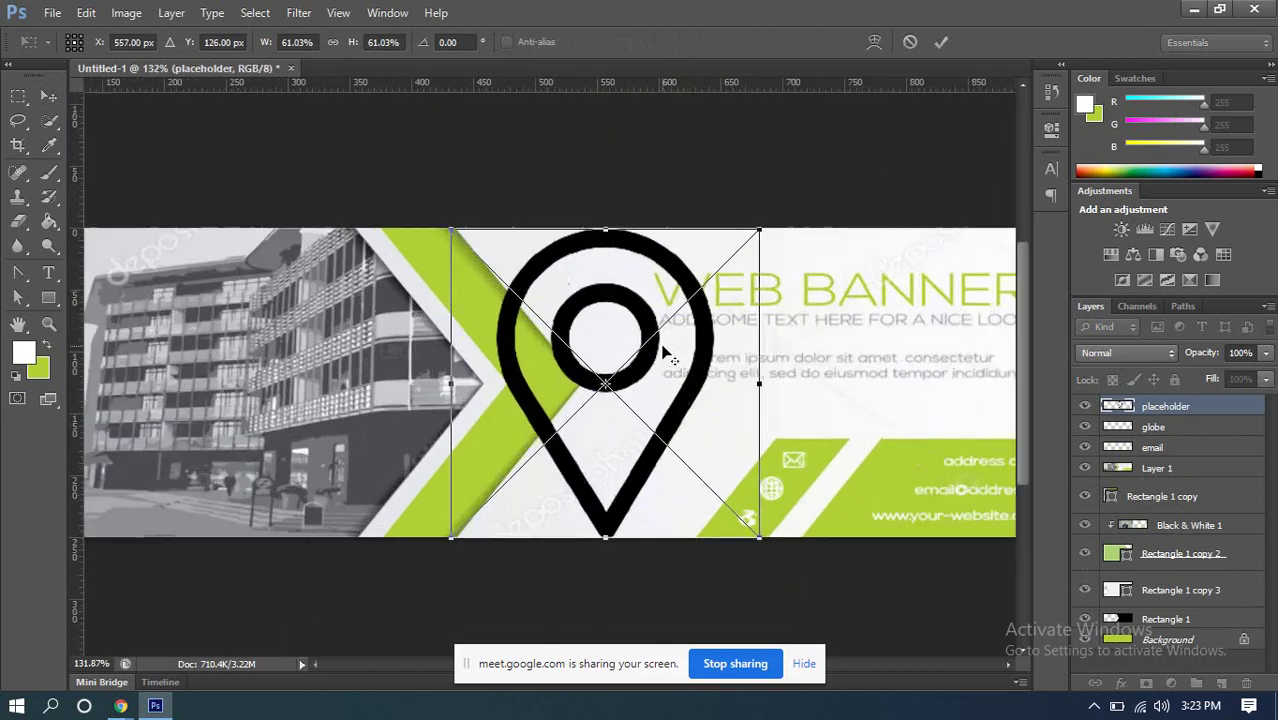
{"action": "left_click", "coordinate": [940, 42]}
Step: Hide the template image in Layer 1 and rasterize the placeholder layer
{"action": "left_click", "coordinate": [1085, 470]}
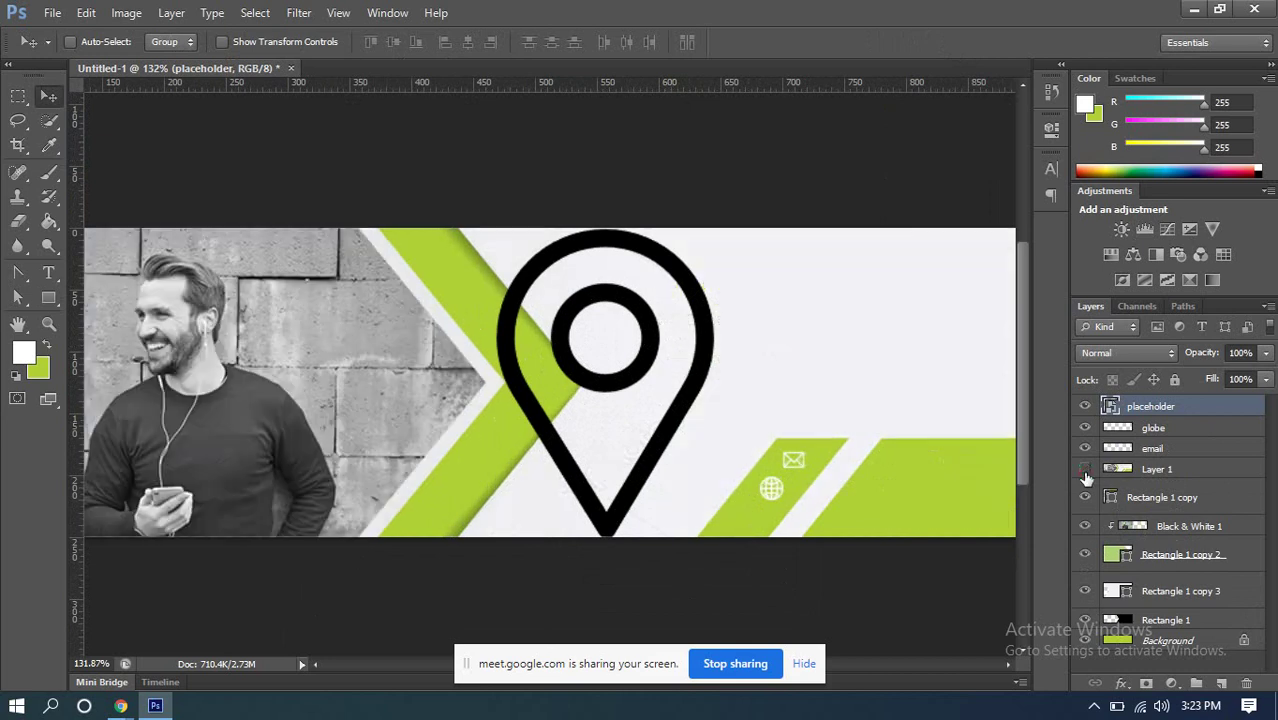
{"action": "key", "text": "alt"}
{"action": "left_click", "coordinate": [1085, 407]}
{"action": "left_click", "coordinate": [1085, 407]}
{"action": "right_click", "coordinate": [1160, 406]}
{"action": "left_click", "coordinate": [1060, 232]}
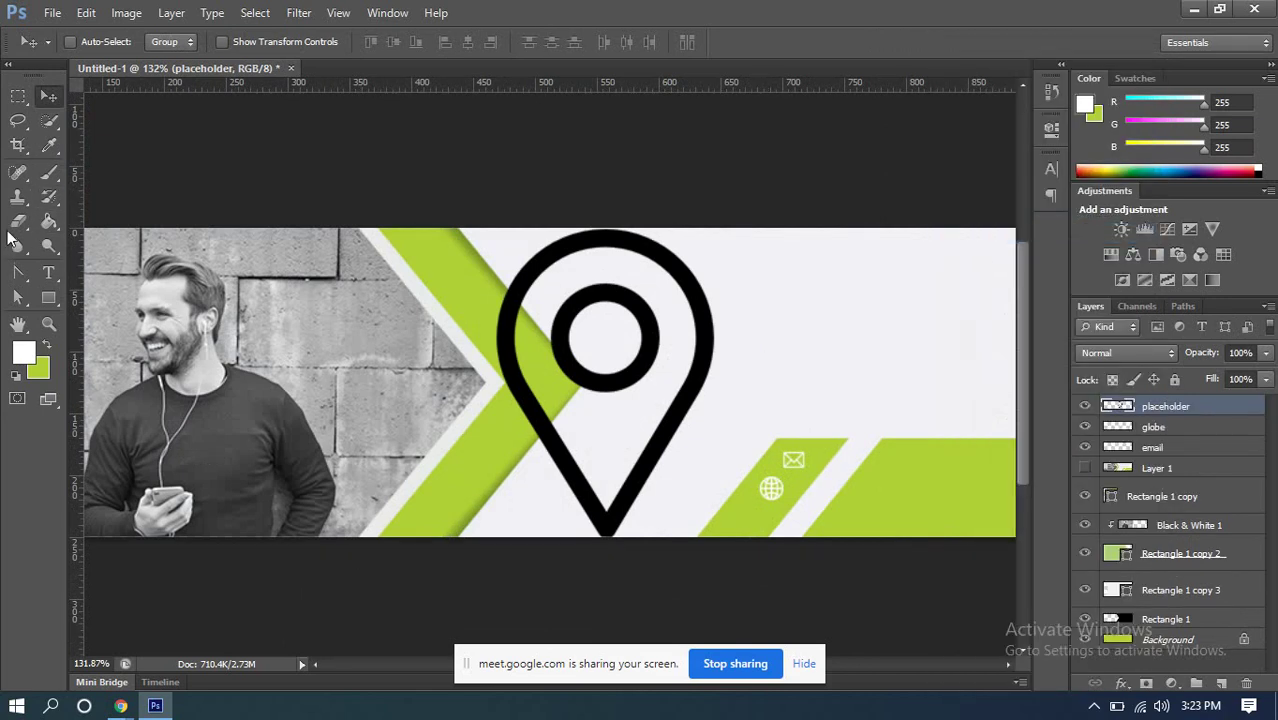
Step: Fill the pin's outer outline and inner ring with white using the Paint Bucket
{"action": "left_click", "coordinate": [49, 221]}
{"action": "left_click", "coordinate": [545, 257]}
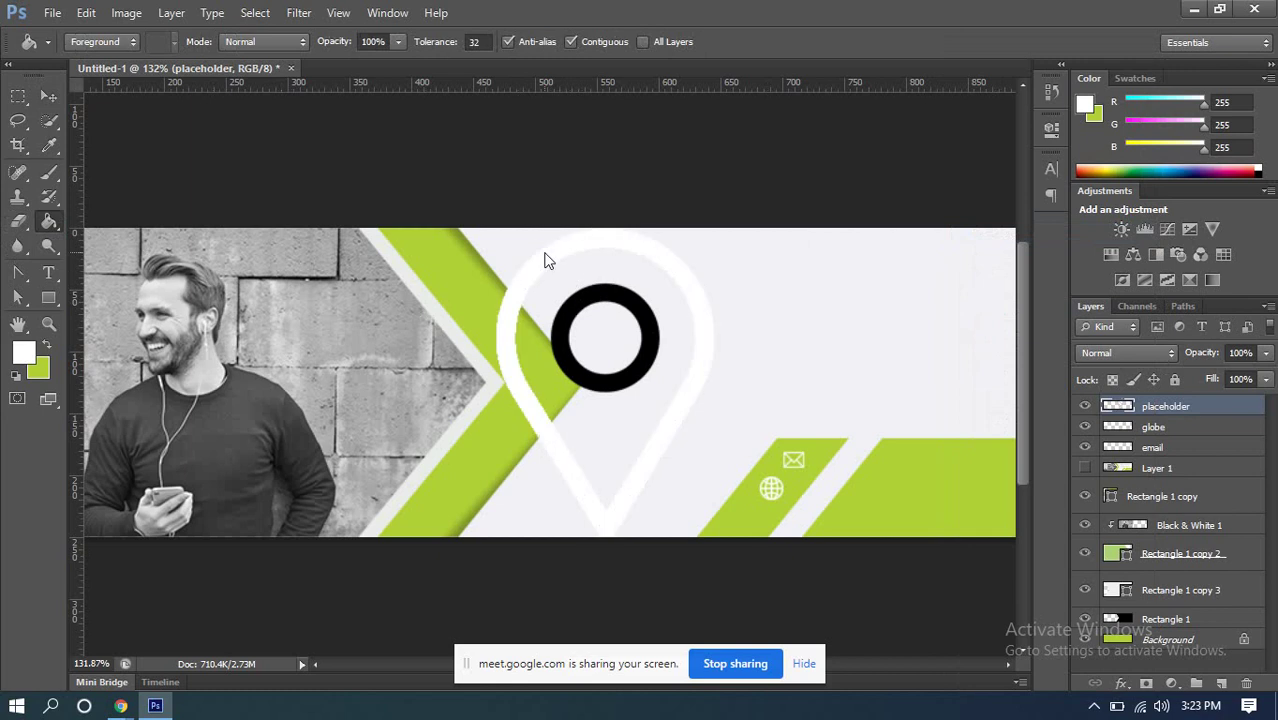
{"action": "left_click", "coordinate": [580, 302]}
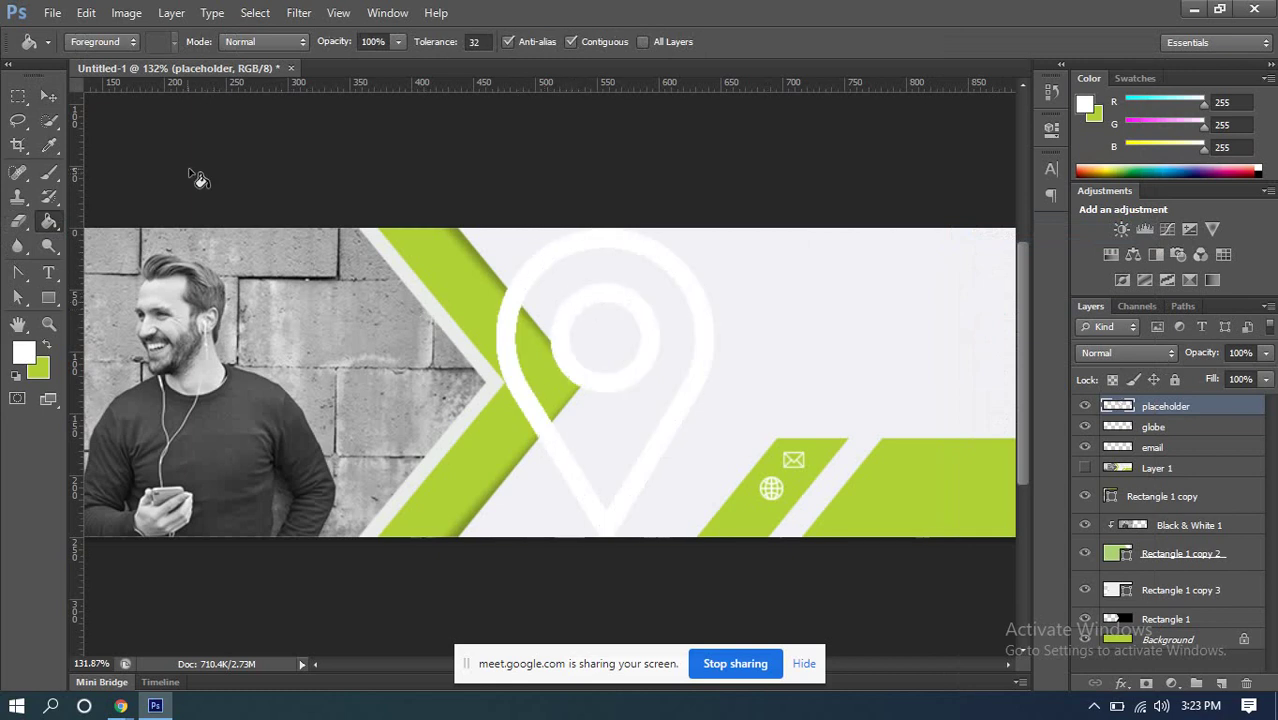
Step: Scale the white pin down to about 15.91% wide and 16.00% high and move it below the globe on the green strip
{"action": "left_click", "coordinate": [50, 96]}
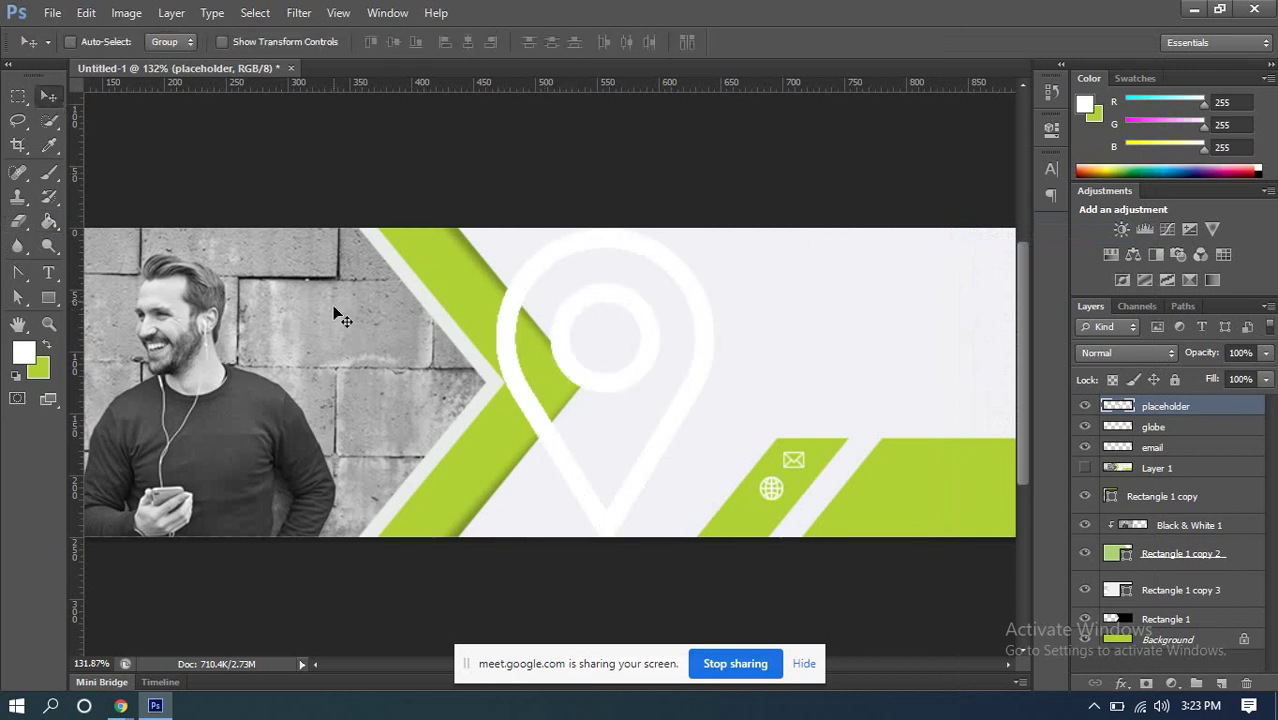
{"action": "key", "text": "ctrl+t"}
{"action": "left_click_drag", "start_coordinate": [499, 232], "coordinate": [562, 377]}
{"action": "scroll", "coordinate": [650, 379], "scroll_direction": "up", "scroll_amount": 5}
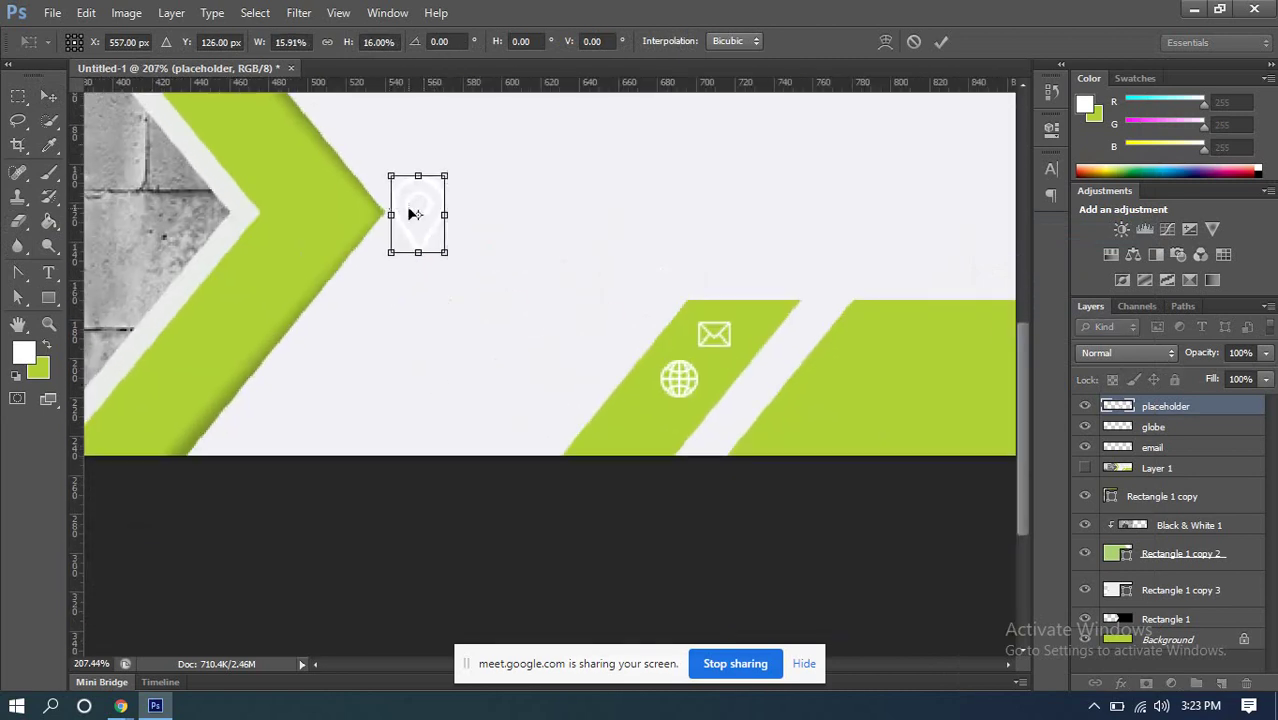
{"action": "left_click_drag", "start_coordinate": [413, 214], "coordinate": [658, 421]}
{"action": "left_click", "coordinate": [941, 41]}
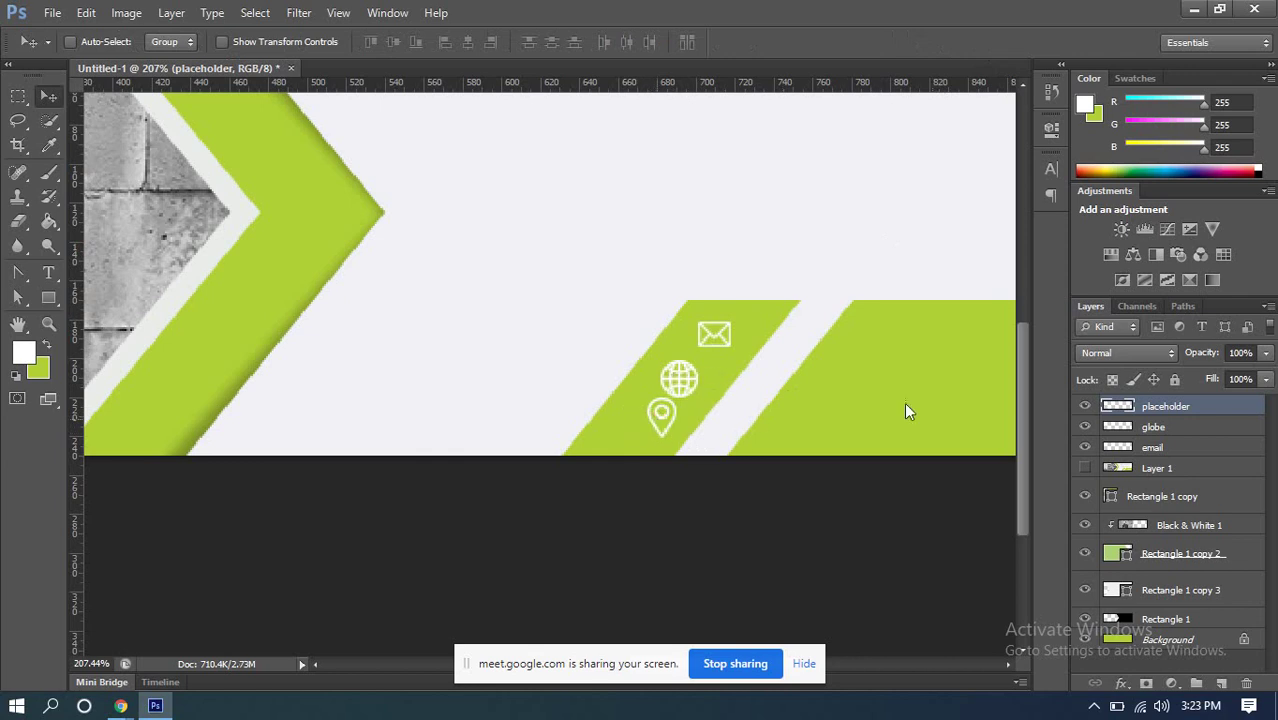
Step: Respace the icons on the narrow green strip by moving the envelope, globe and pin slightly upwards along its slant
{"action": "left_click", "coordinate": [1153, 449]}
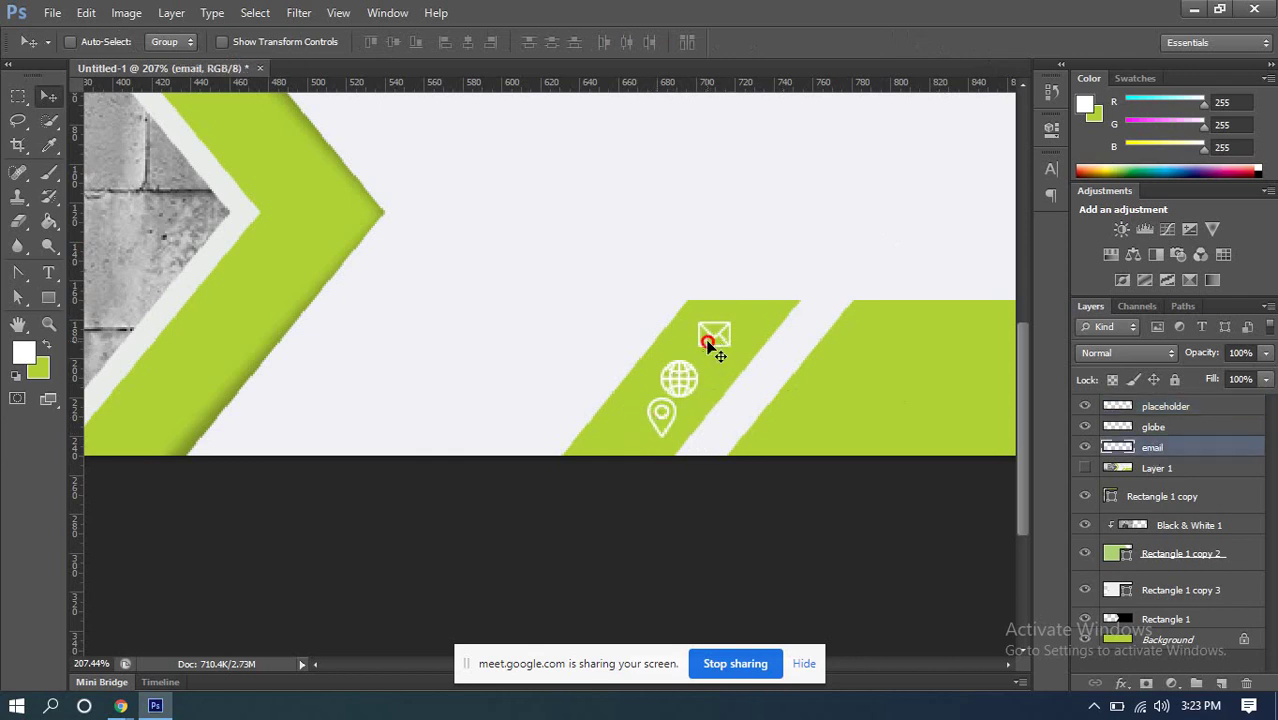
{"action": "left_click_drag", "start_coordinate": [707, 343], "coordinate": [713, 335]}
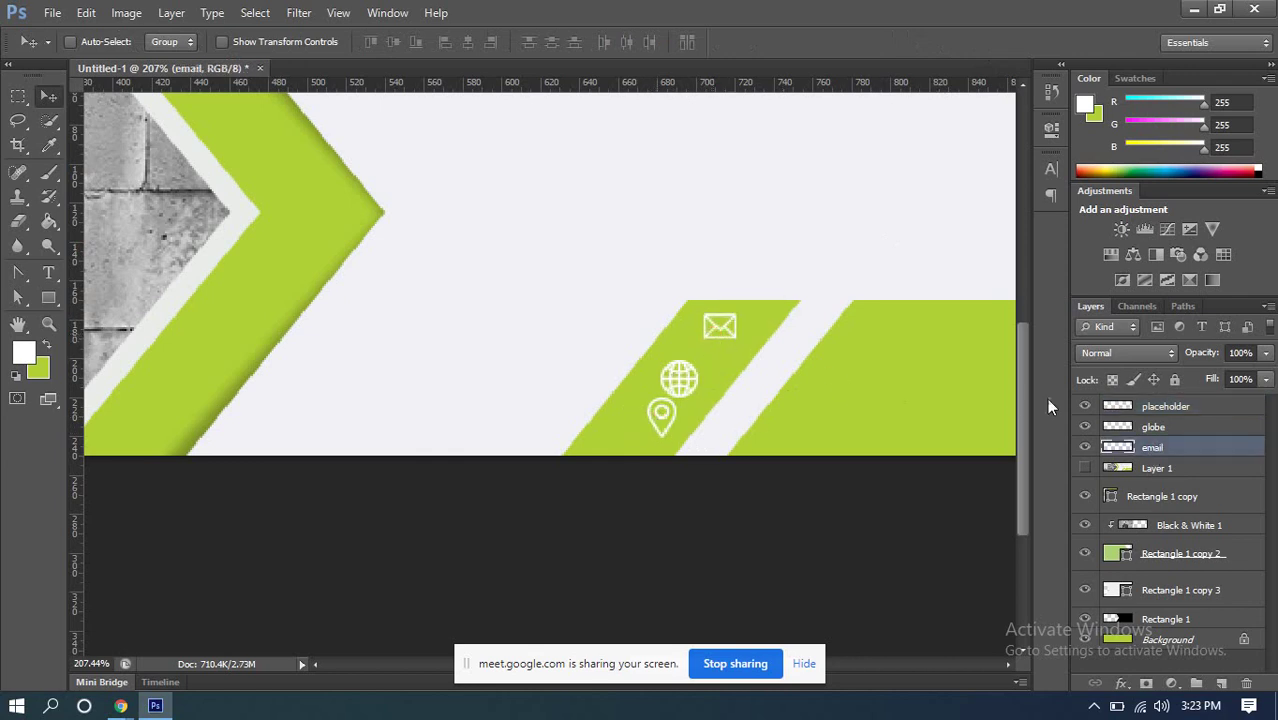
{"action": "left_click", "coordinate": [1153, 427]}
{"action": "left_click_drag", "start_coordinate": [679, 376], "coordinate": [695, 359]}
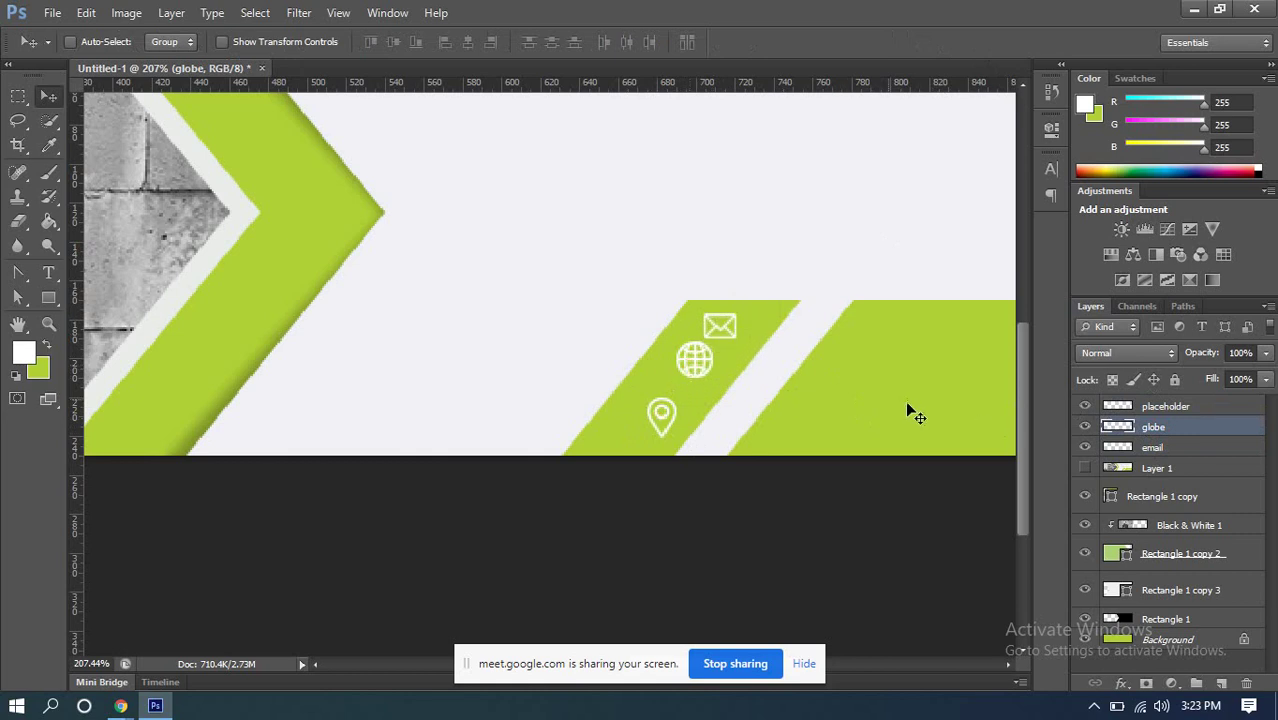
{"action": "left_click", "coordinate": [1183, 408]}
{"action": "left_click_drag", "start_coordinate": [663, 433], "coordinate": [665, 408]}
Step: Nudge the globe icon 2 px and the envelope icon 1 px to the left on the narrow green strip
{"action": "scroll", "coordinate": [716, 399], "scroll_direction": "down", "scroll_amount": 3}
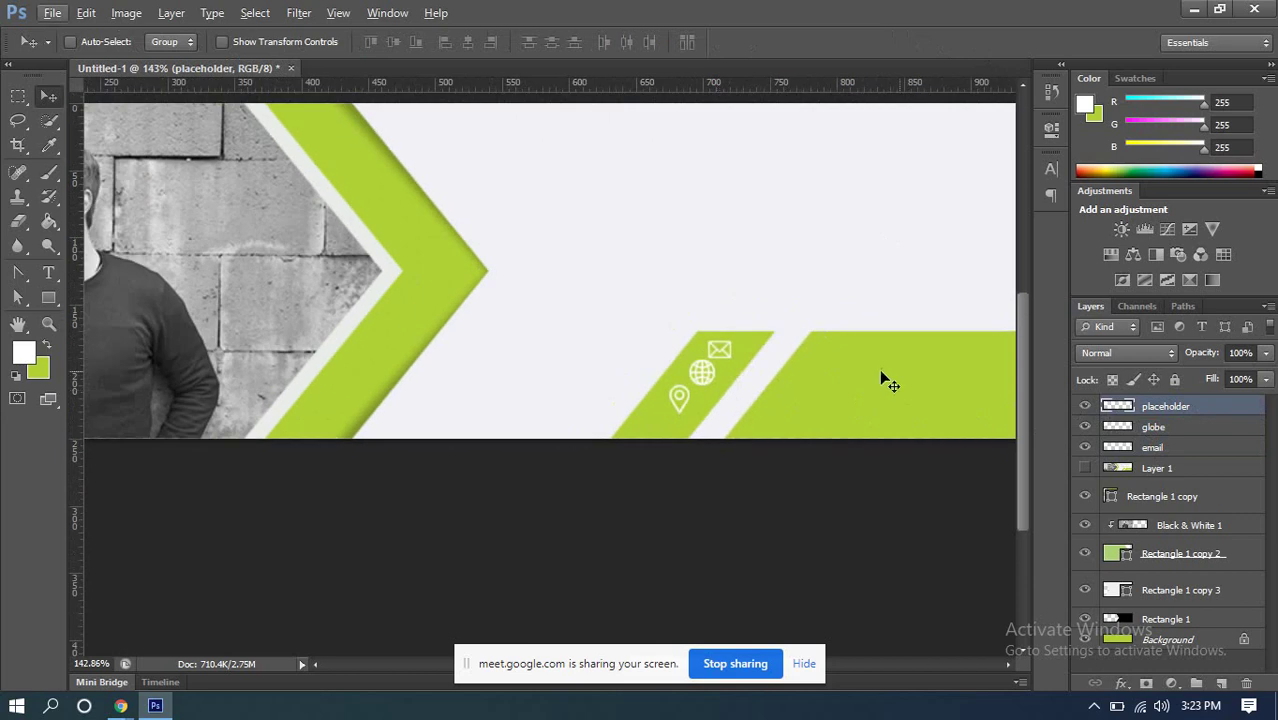
{"action": "left_click", "coordinate": [1177, 430]}
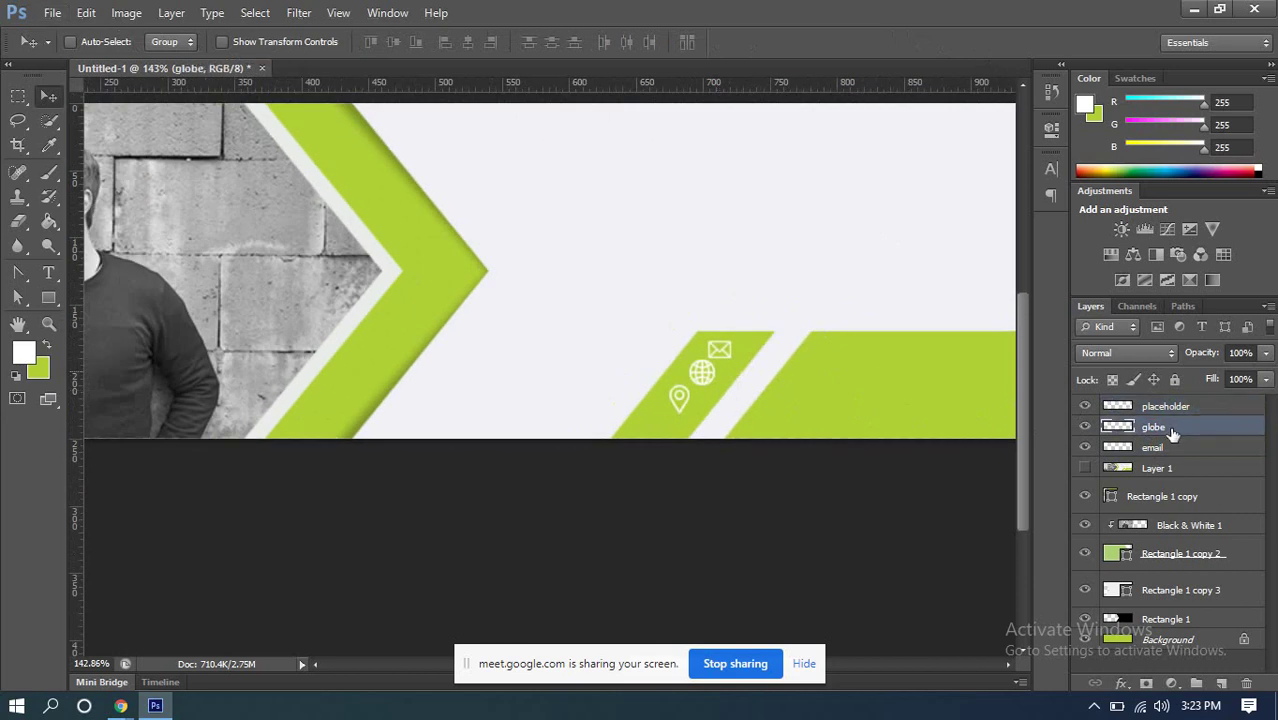
{"action": "key", "text": "Left"}
{"action": "key", "text": "Left"}
{"action": "left_click", "coordinate": [1160, 451]}
{"action": "key", "text": "Left"}
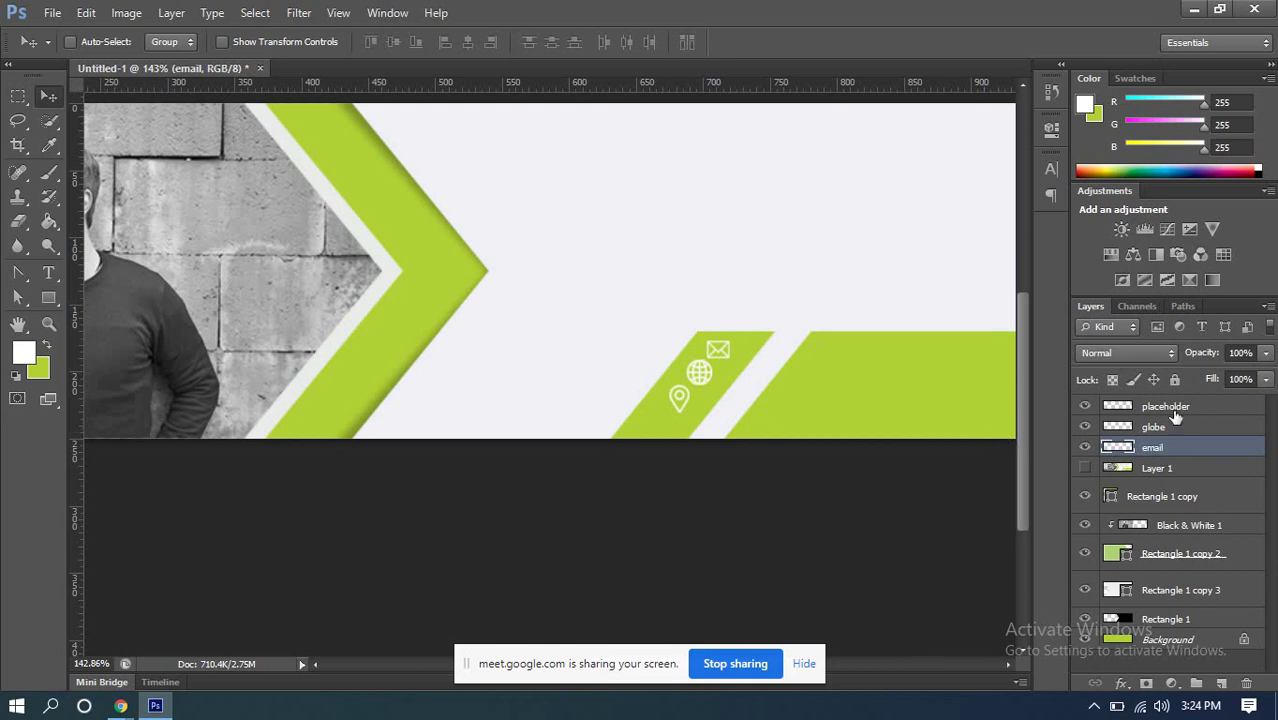
Step: Scale the envelope, globe and pin icons down together to about 86.67% wide and 87.04% high
{"action": "left_click", "coordinate": [1169, 407], "text": "shift"}
{"action": "key", "text": "ctrl+t"}
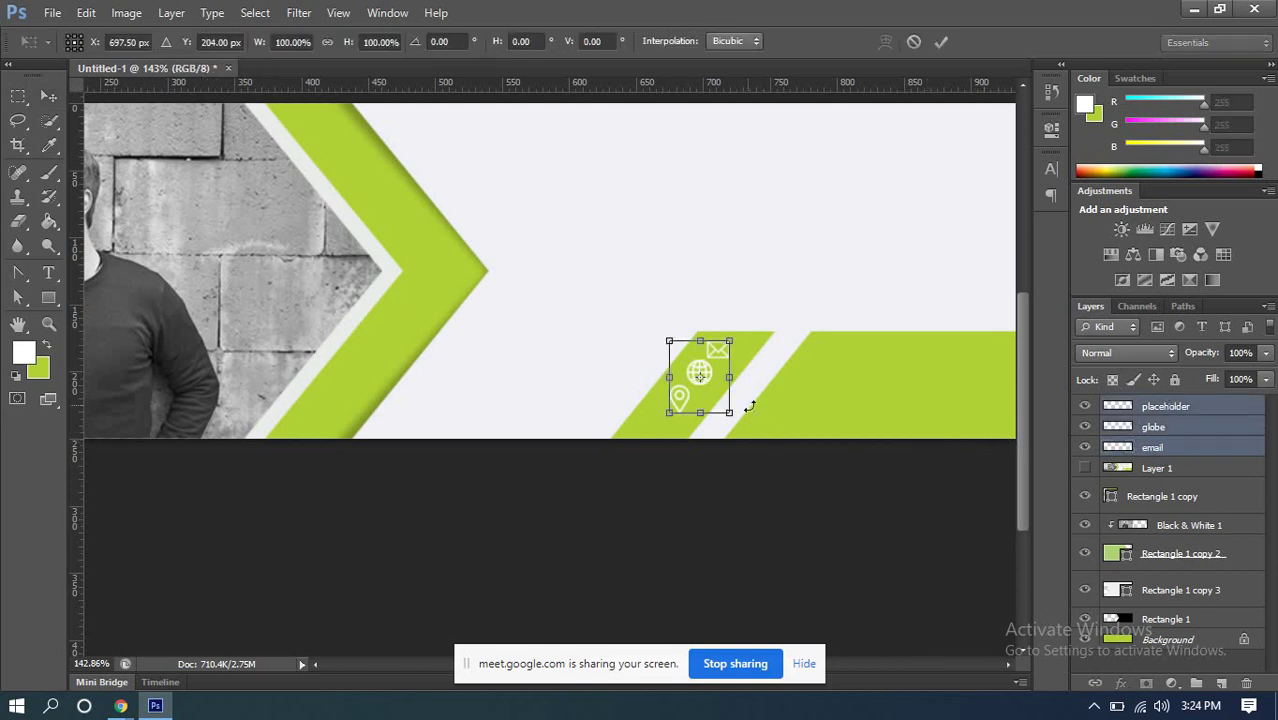
{"action": "scroll", "coordinate": [705, 420], "scroll_direction": "up", "scroll_amount": 1}
{"action": "scroll", "coordinate": [723, 437], "scroll_direction": "down", "scroll_amount": 1}
{"action": "scroll", "coordinate": [723, 437], "scroll_direction": "up", "scroll_amount": 3}
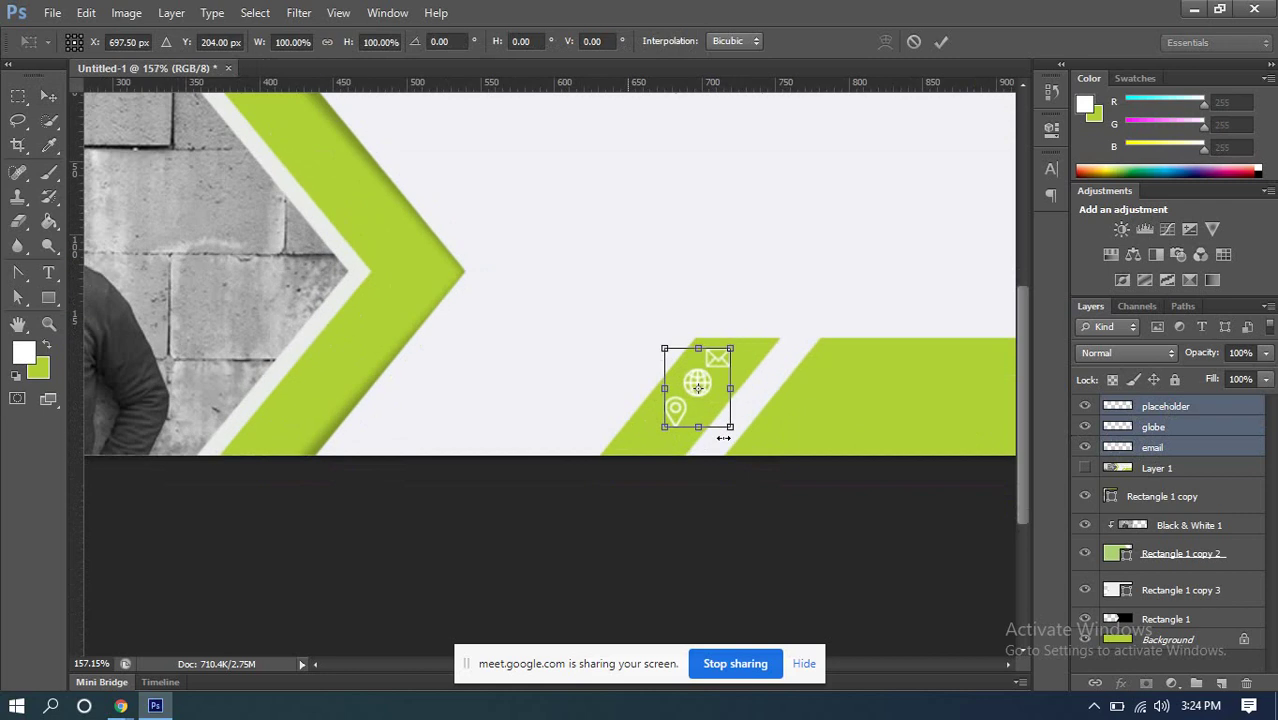
{"action": "left_click_drag", "start_coordinate": [647, 424], "coordinate": [658, 410]}
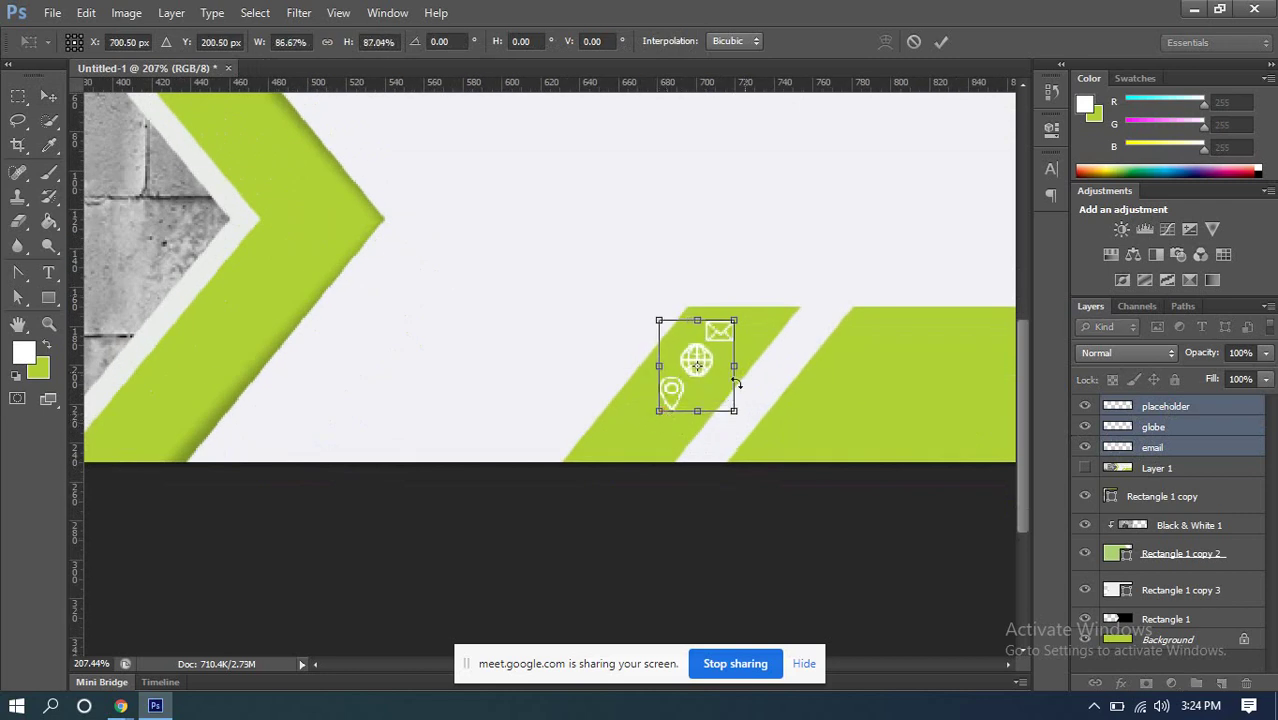
{"action": "left_click", "coordinate": [941, 41]}
{"action": "scroll", "coordinate": [760, 394], "scroll_direction": "down", "scroll_amount": 2}
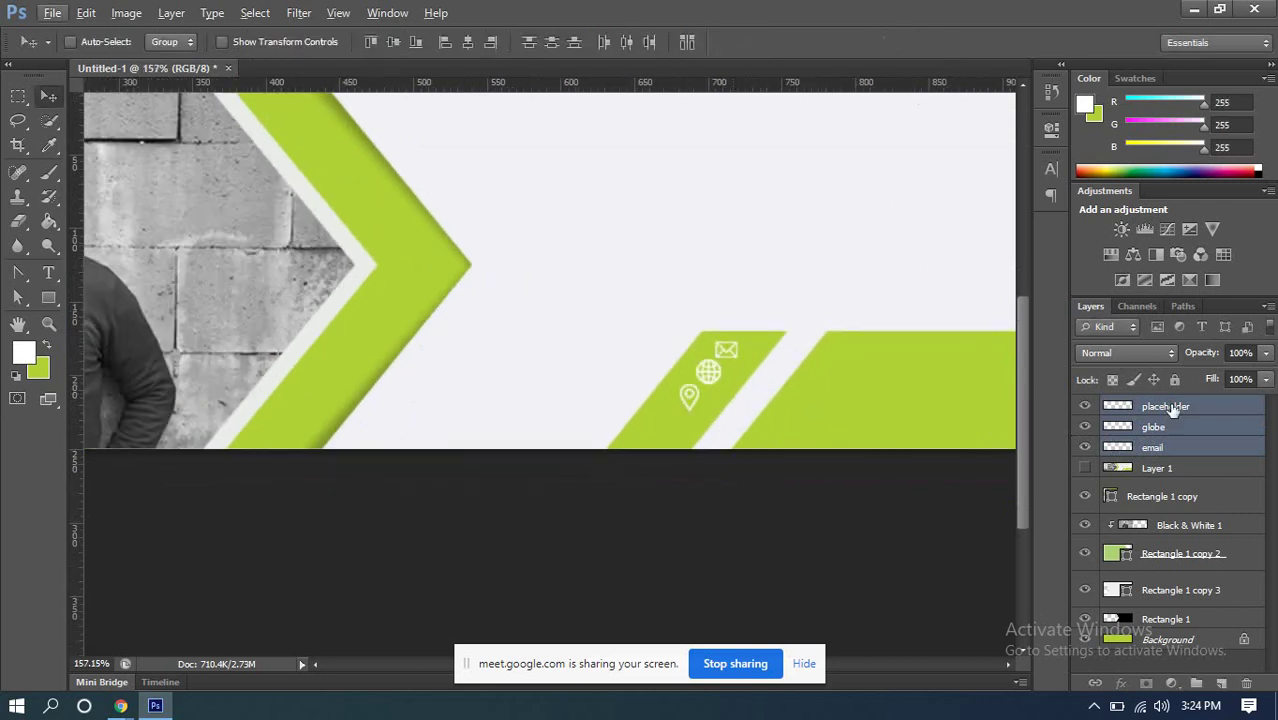
Step: Scale the globe icon alone down to about 88.24% in width and height
{"action": "left_click", "coordinate": [1155, 427]}
{"action": "scroll", "coordinate": [827, 399], "scroll_direction": "up", "scroll_amount": 3}
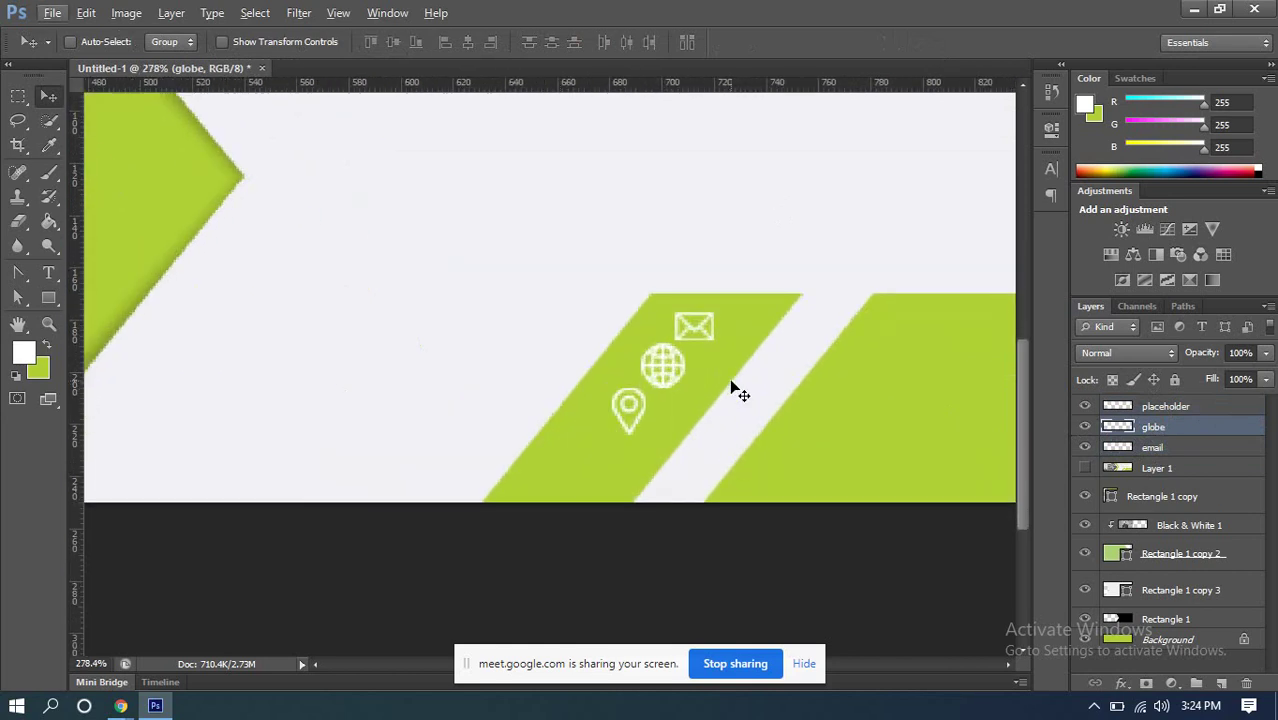
{"action": "key", "text": "ctrl+t"}
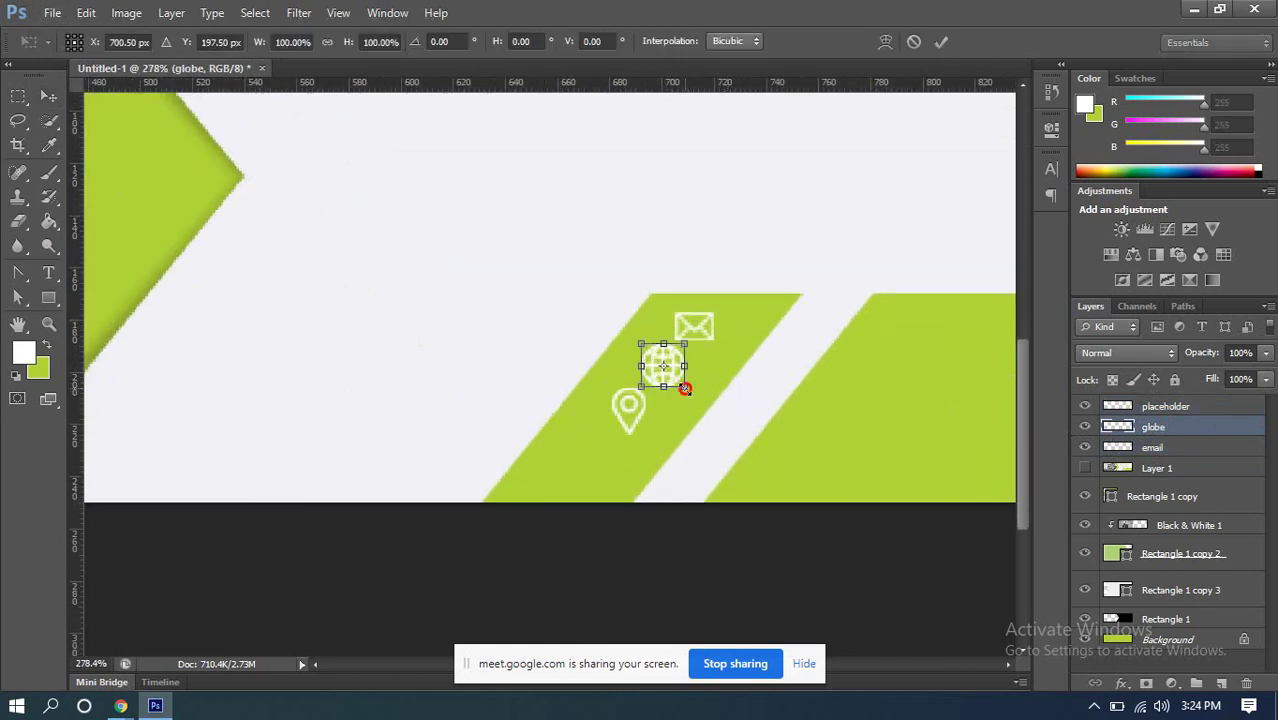
{"action": "left_click_drag", "start_coordinate": [683, 386], "coordinate": [681, 384]}
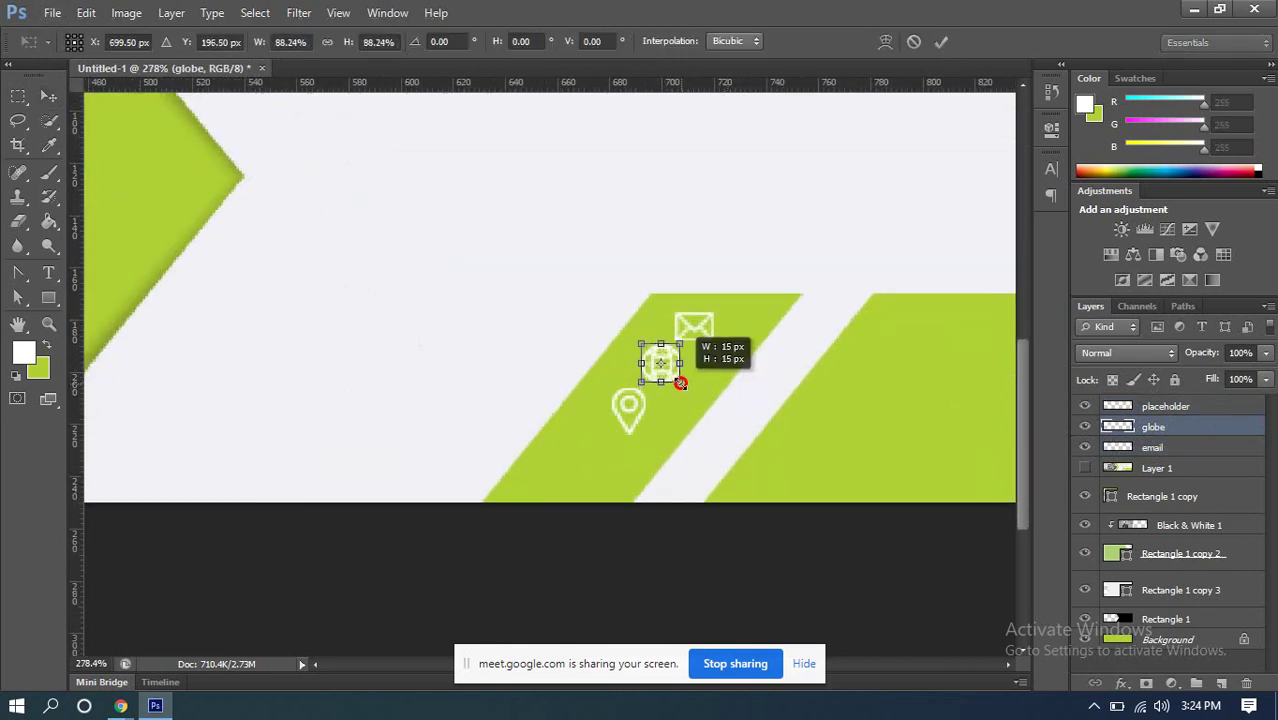
{"action": "left_click", "coordinate": [941, 41]}
{"action": "scroll", "coordinate": [862, 198], "scroll_direction": "down", "scroll_amount": 5}
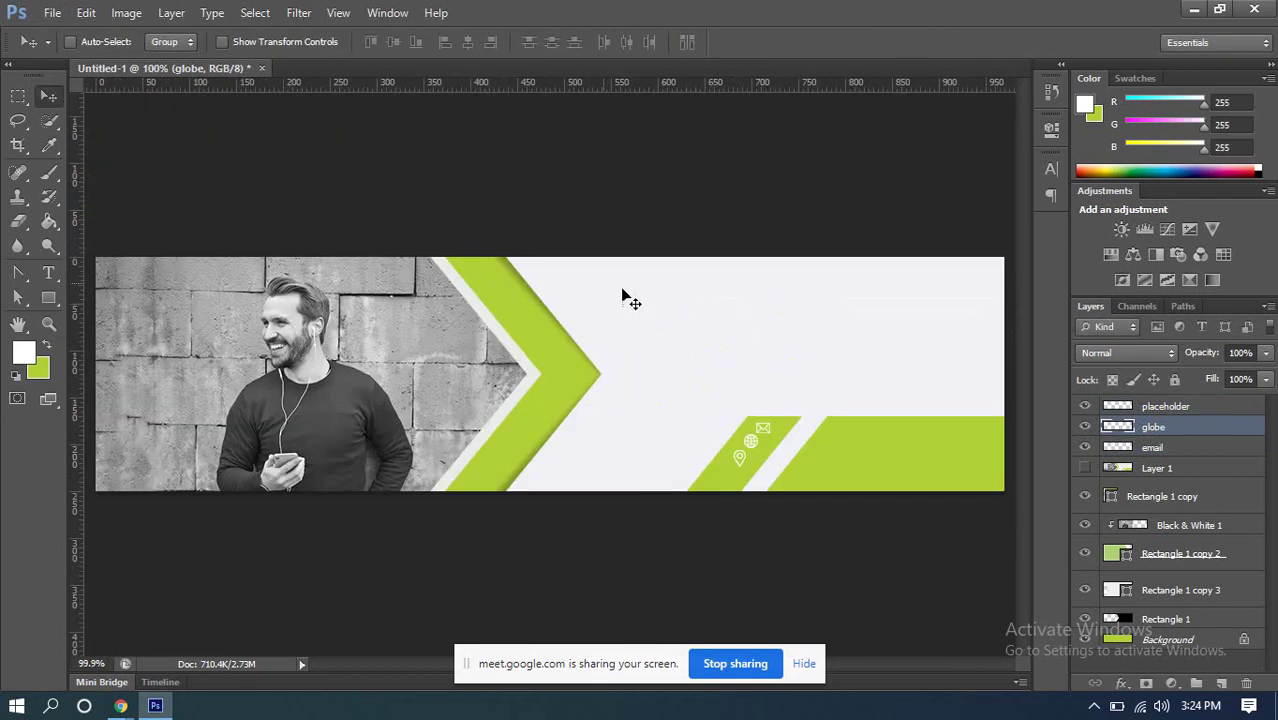
Step: Show the guides over the banner
{"action": "left_click", "coordinate": [338, 12]}
{"action": "mouse_move", "coordinate": [362, 303]}
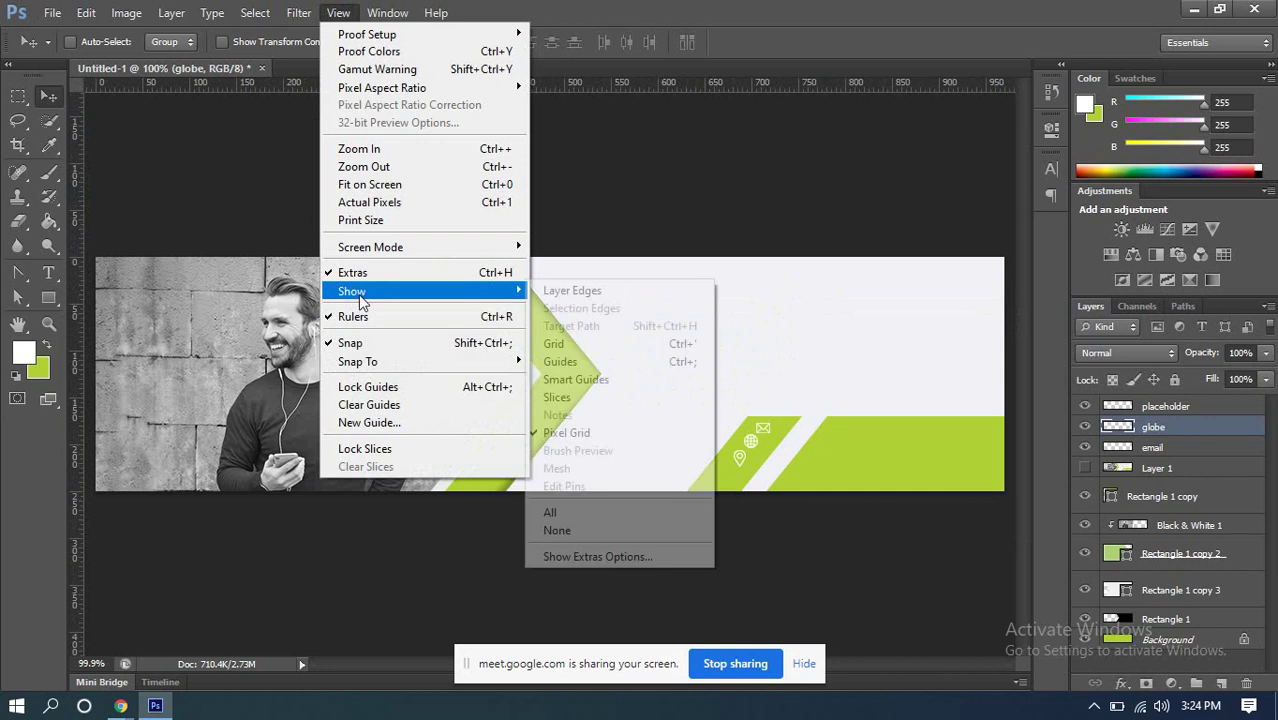
{"action": "left_click", "coordinate": [625, 362]}
Step: Nudge the pin icon 5 px down and 2 px left so its tip sits on the lower guide
{"action": "scroll", "coordinate": [790, 452], "scroll_direction": "up", "scroll_amount": 5}
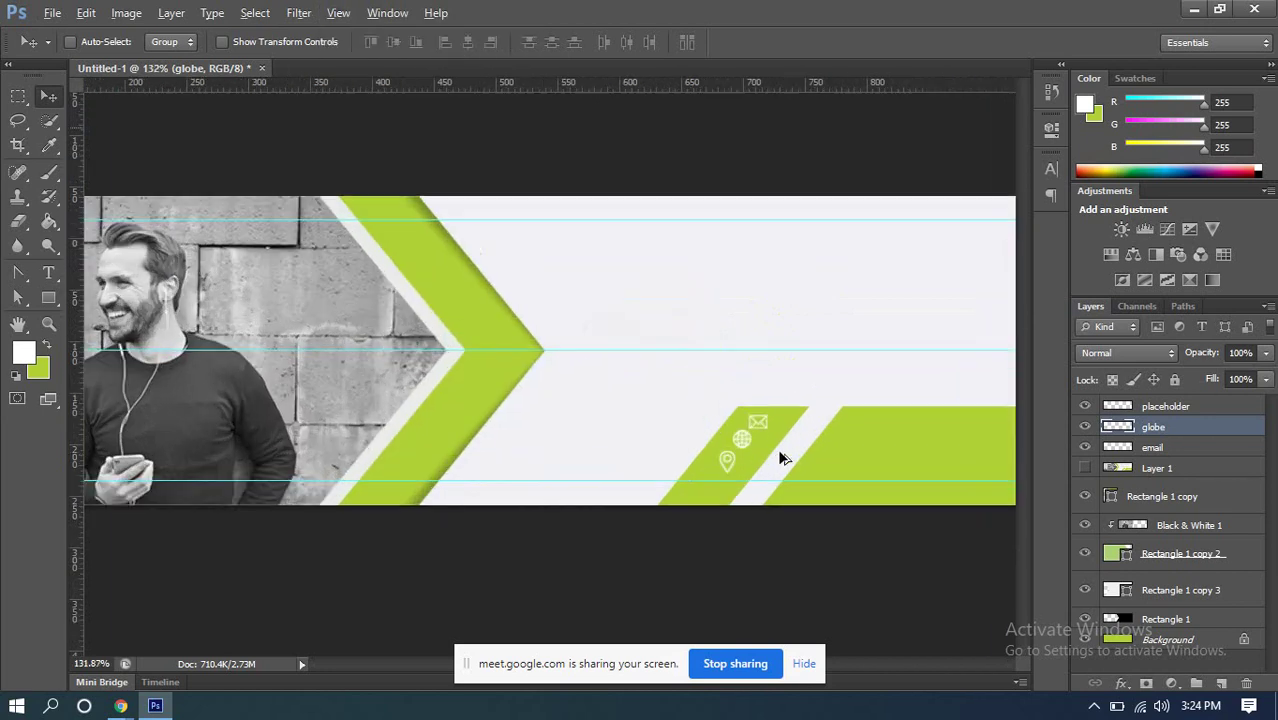
{"action": "left_click_drag", "start_coordinate": [795, 408], "coordinate": [593, 350]}
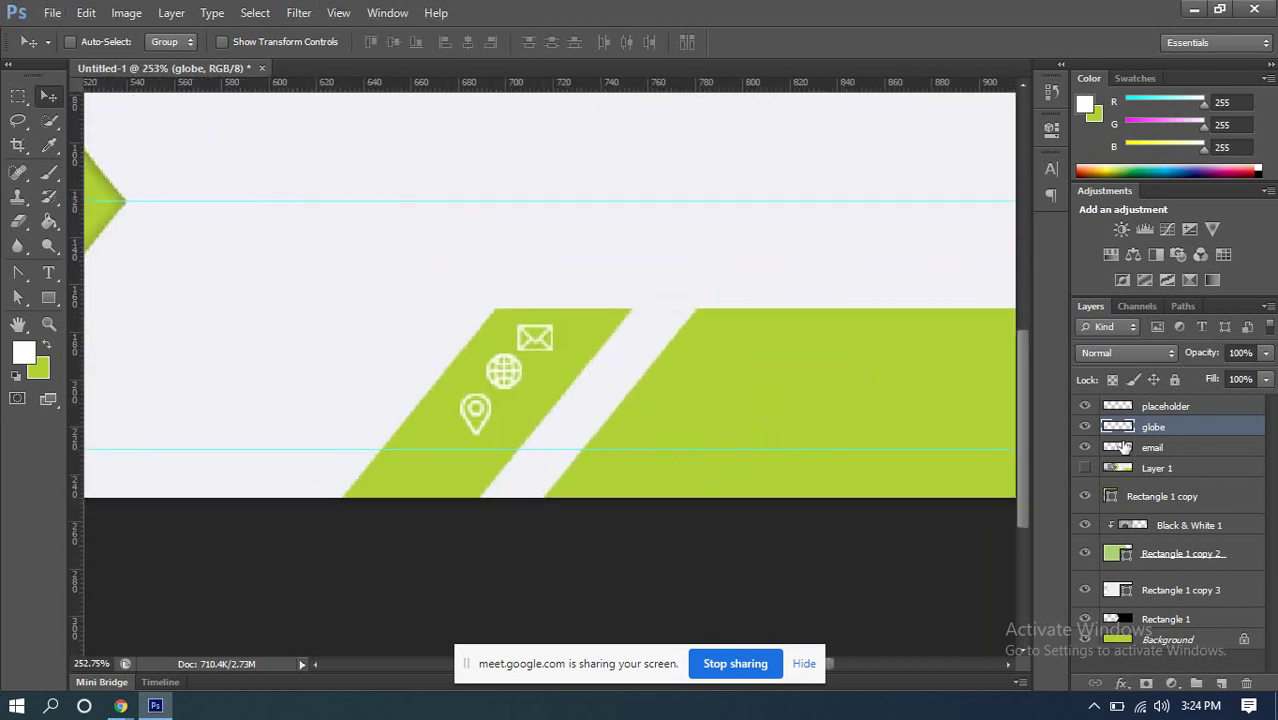
{"action": "left_click", "coordinate": [1140, 408]}
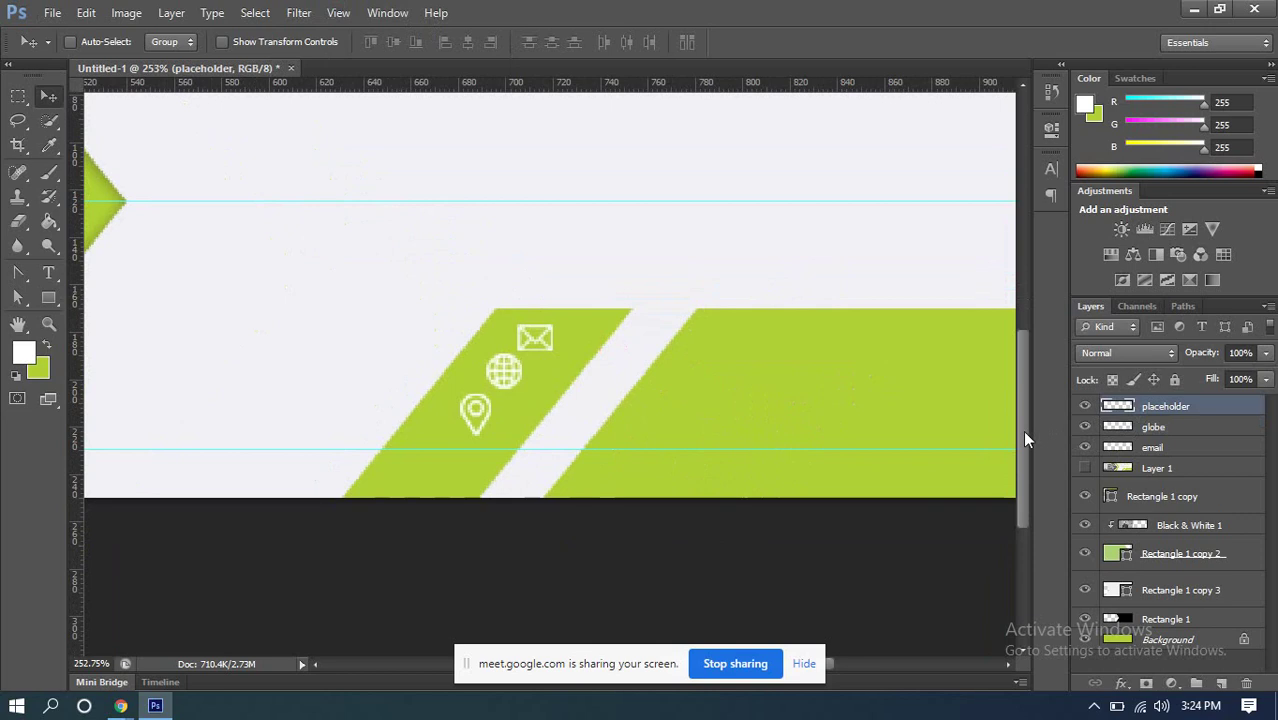
{"action": "key", "text": "Down"}
{"action": "key", "text": "Down"}
{"action": "key", "text": "Down"}
{"action": "key", "text": "Down"}
{"action": "key", "text": "Down"}
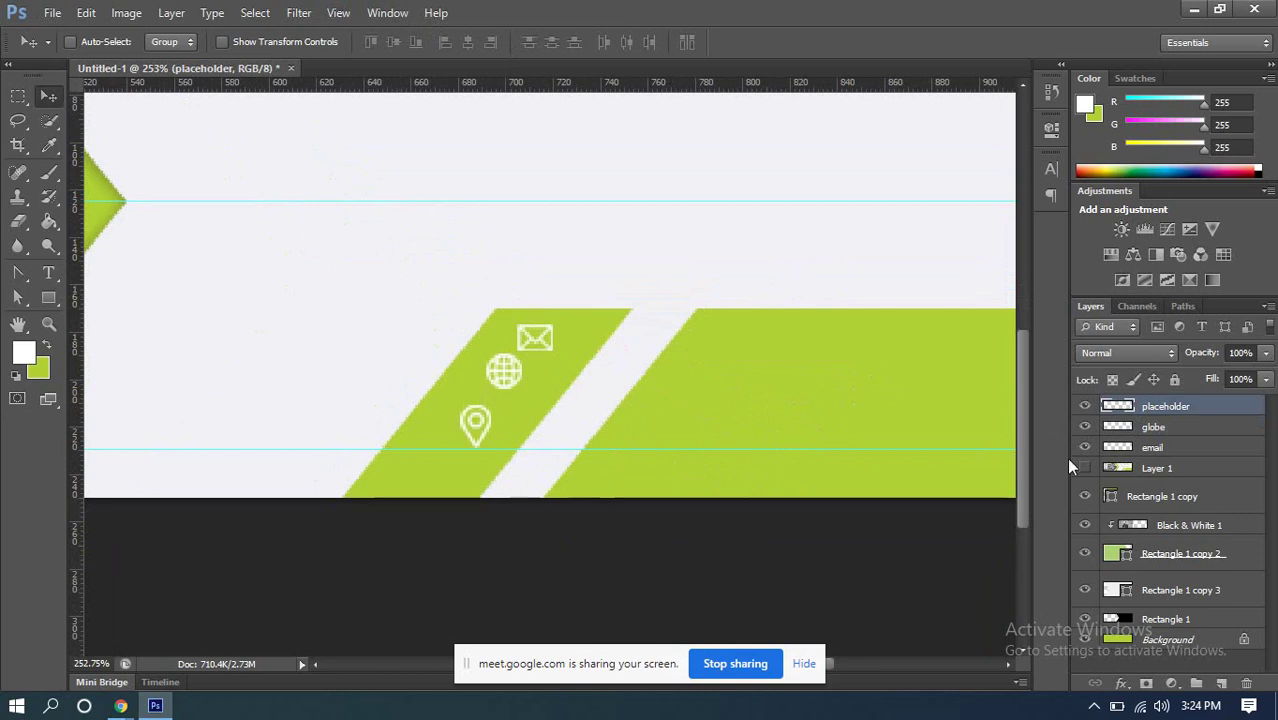
{"action": "key", "text": "Left"}
{"action": "key", "text": "Left"}
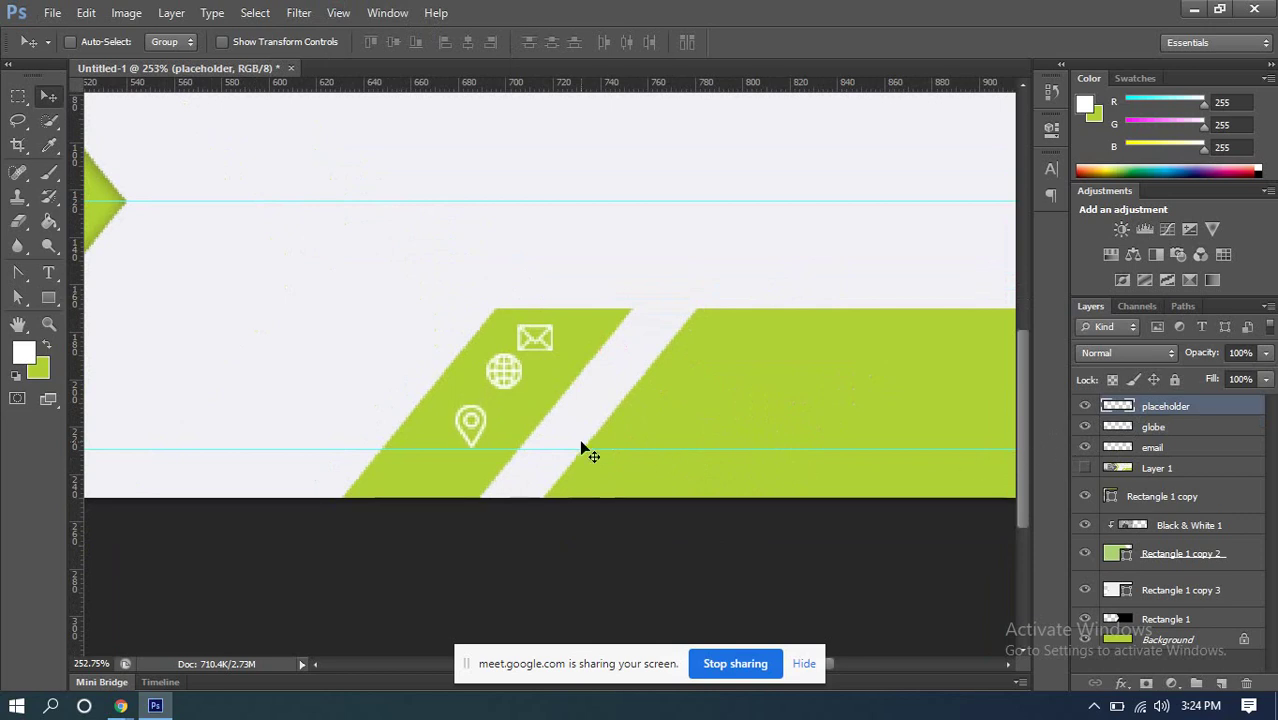
Step: Nudge the globe icon slightly down so it is spaced between the envelope and the pin
{"action": "left_click", "coordinate": [1160, 428]}
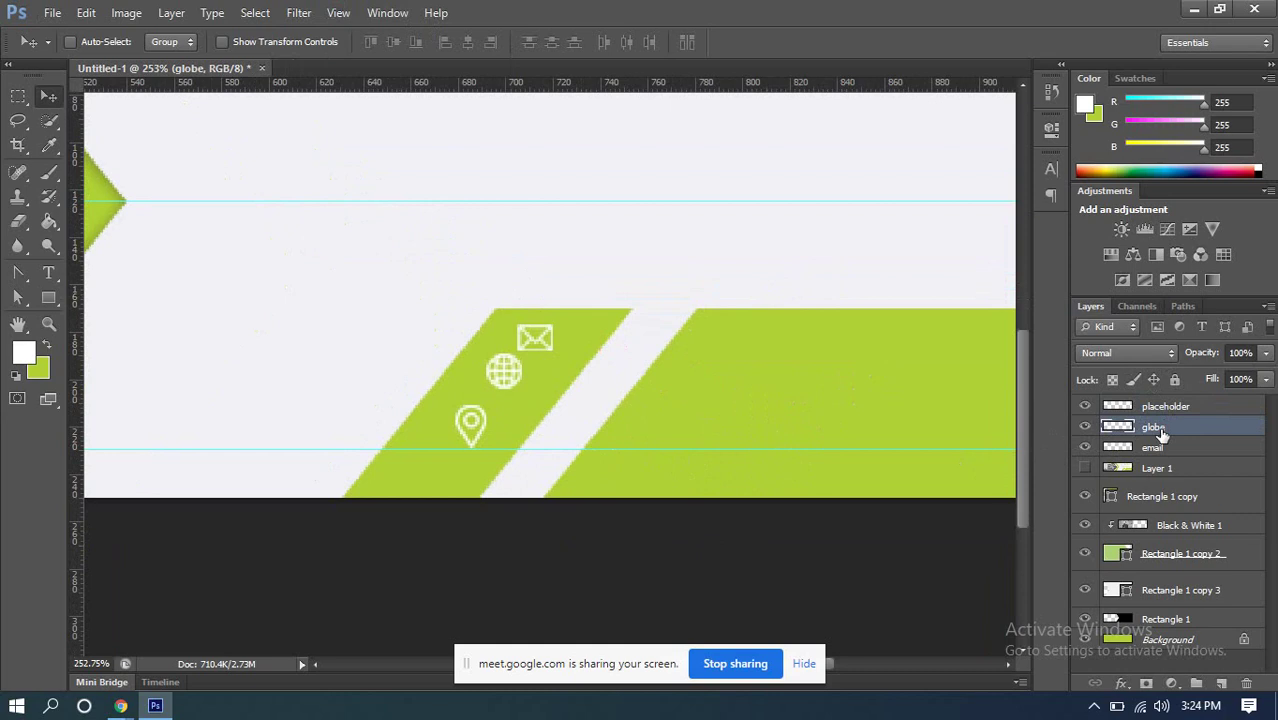
{"action": "key", "text": "Down"}
{"action": "key", "text": "Down"}
{"action": "key", "text": "Down"}
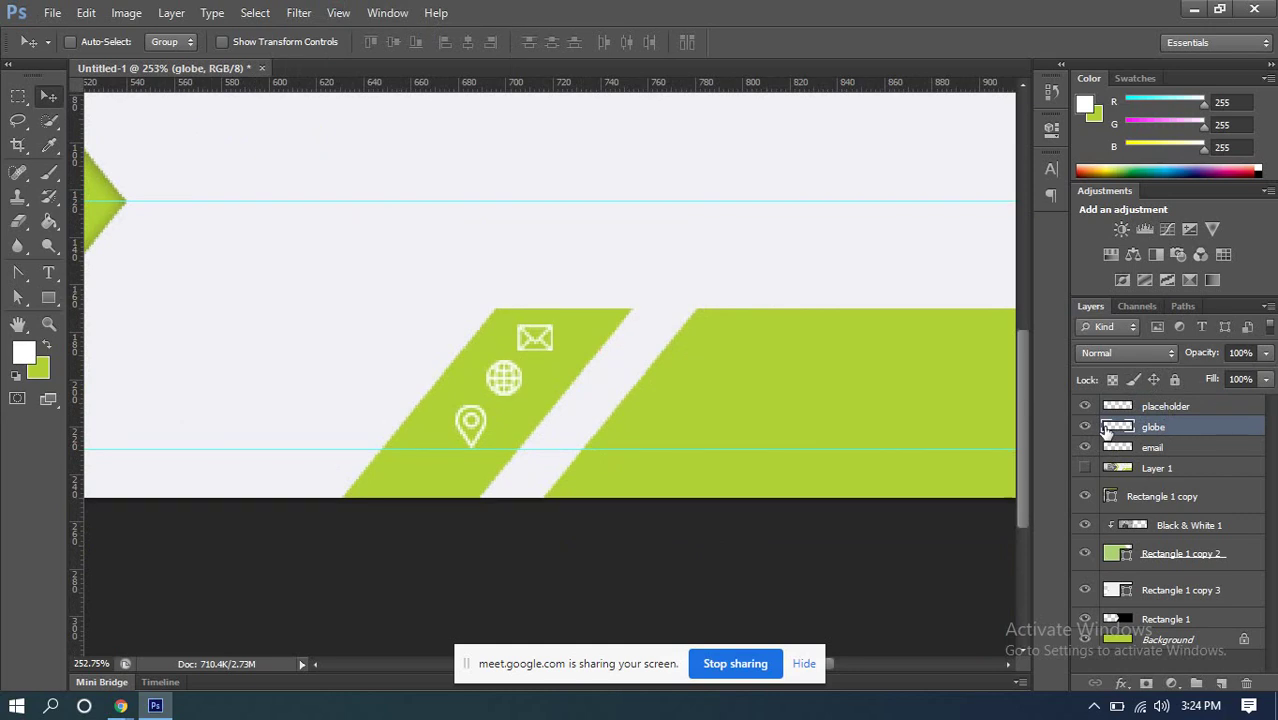
{"action": "key", "text": "Down"}
{"action": "key", "text": "Up"}
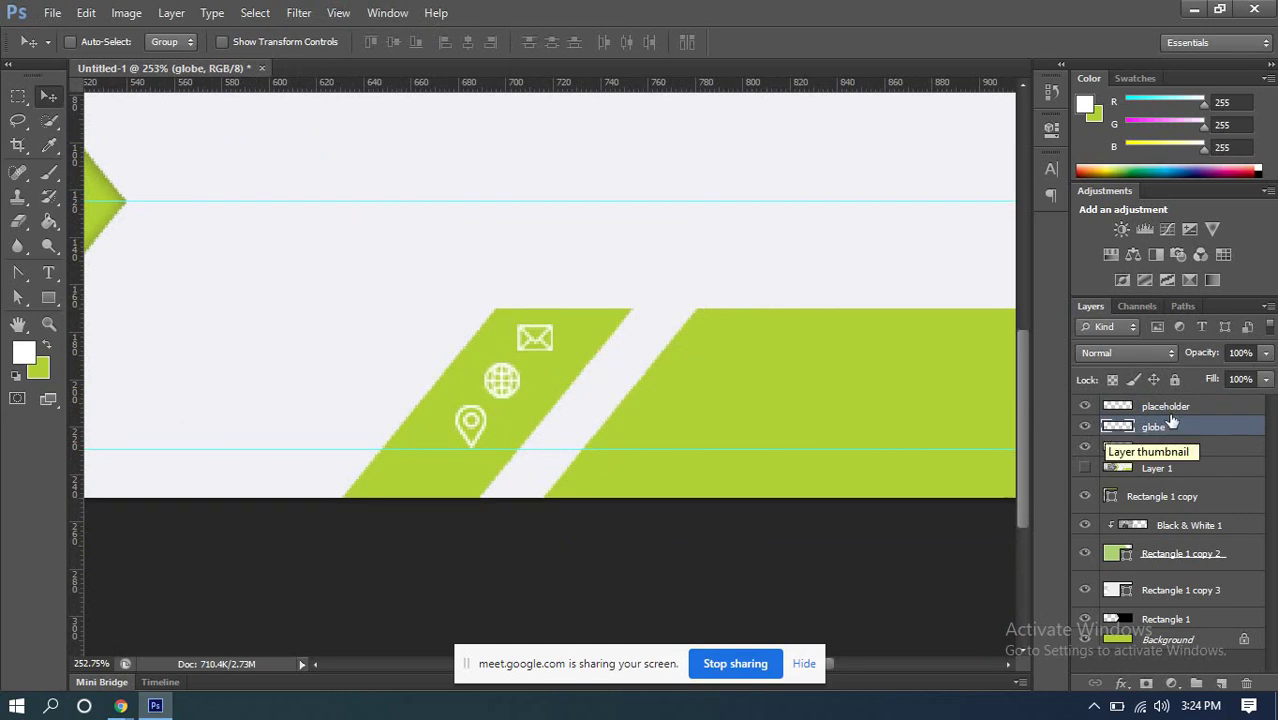
{"action": "key", "text": "Left"}
{"action": "key", "text": "Down"}
{"action": "key", "text": "Right"}
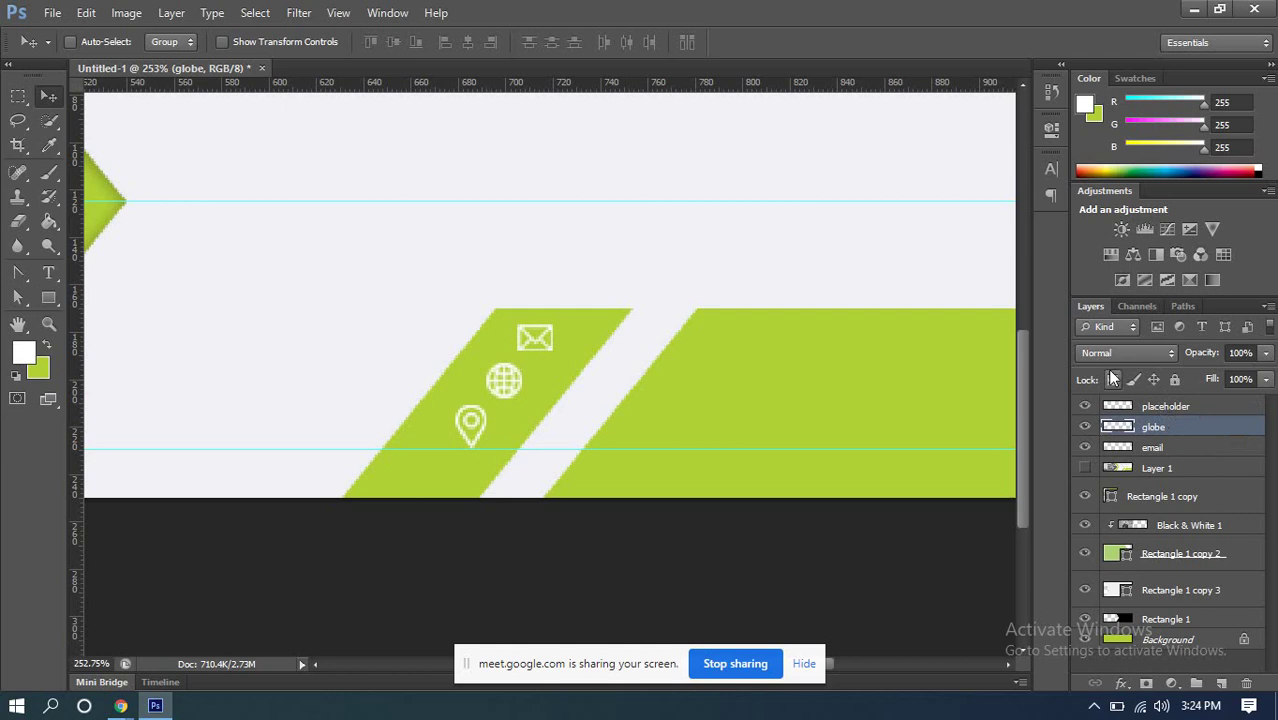
Step: Add a text layer directly above the email layer, on the banner's blank light area, containing the placeholder e-mail address
{"action": "scroll", "coordinate": [668, 362], "scroll_direction": "down", "scroll_amount": 4}
{"action": "scroll", "coordinate": [668, 362], "scroll_direction": "down", "scroll_amount": 2}
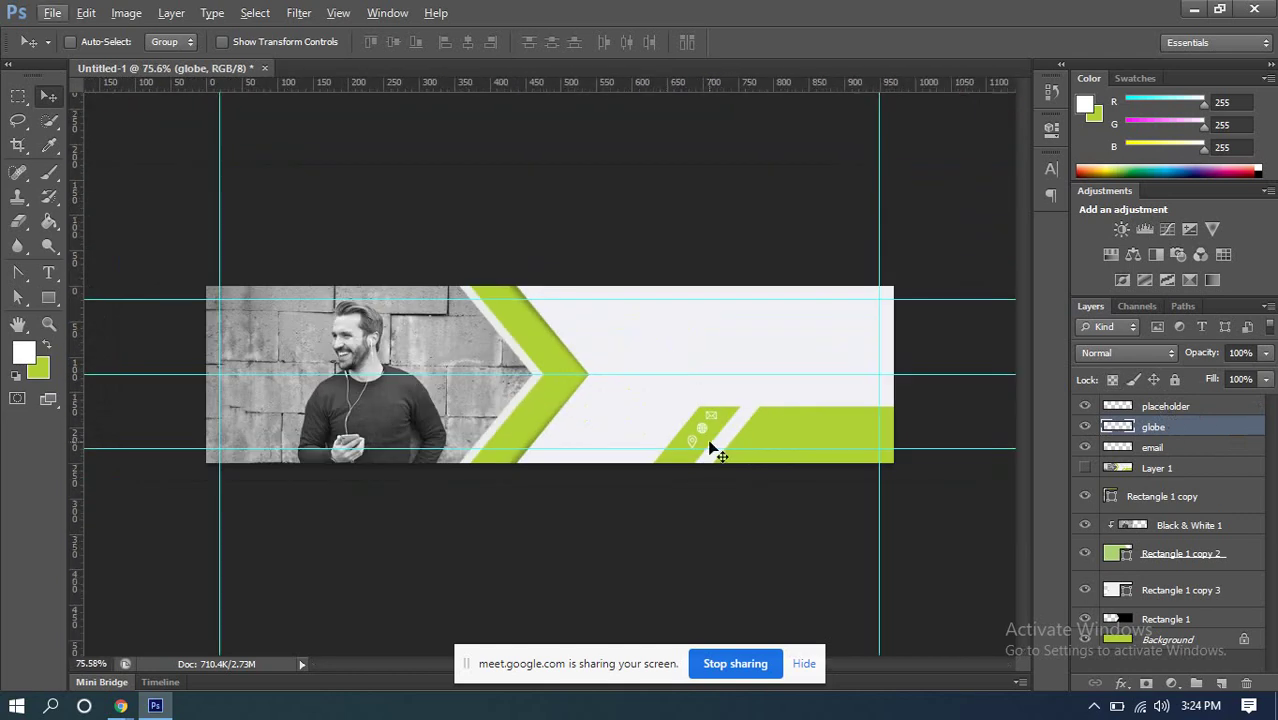
{"action": "scroll", "coordinate": [680, 363], "scroll_direction": "up", "scroll_amount": 1}
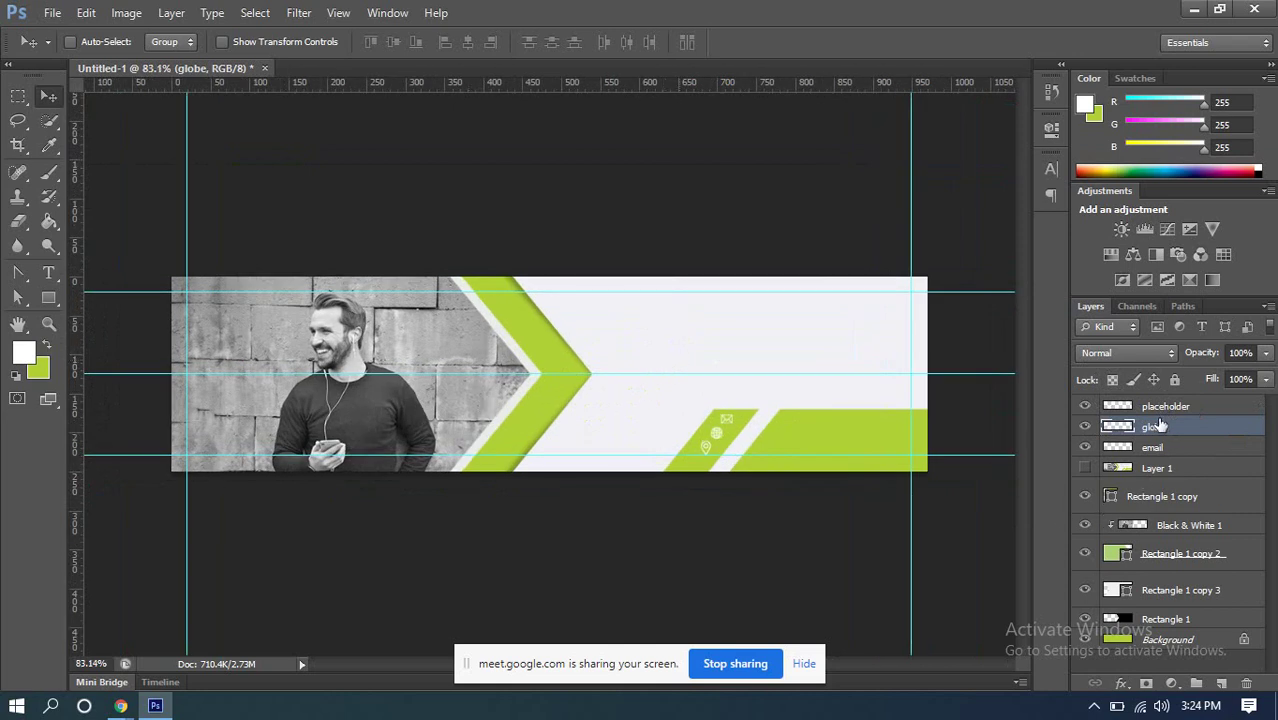
{"action": "left_click", "coordinate": [1168, 447]}
{"action": "left_click", "coordinate": [1164, 429]}
{"action": "left_click", "coordinate": [1165, 408]}
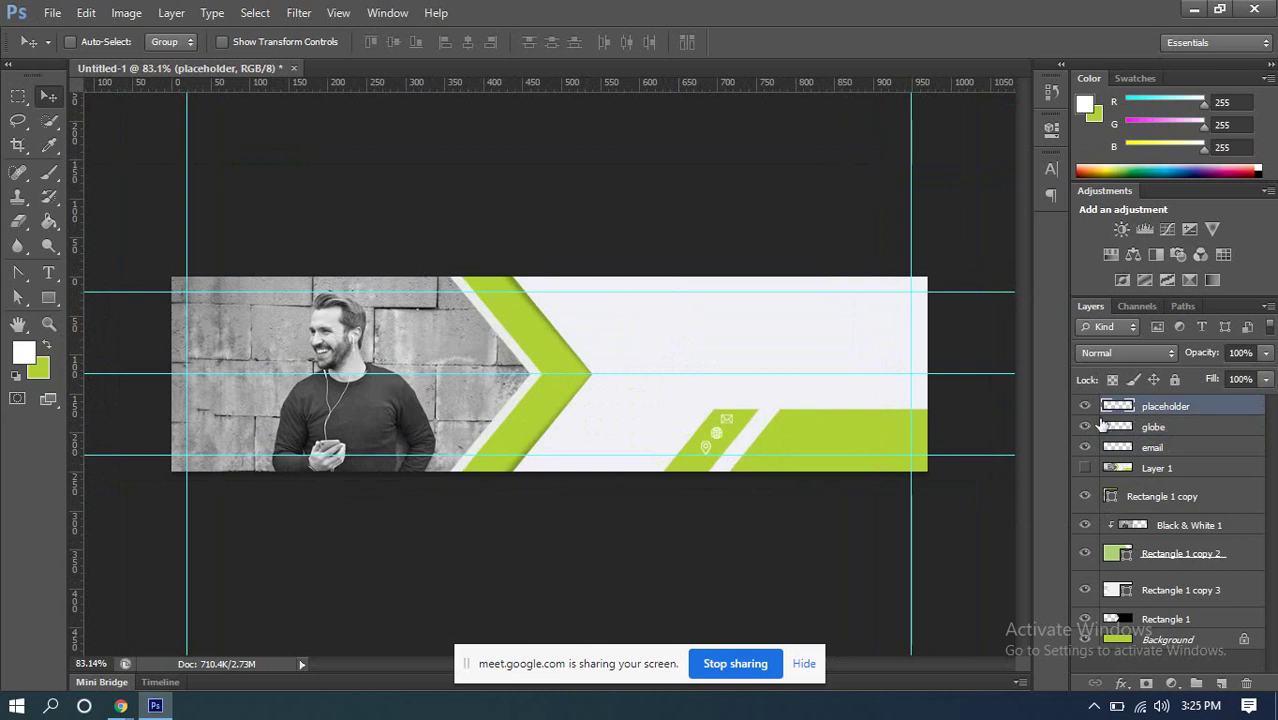
{"action": "left_click", "coordinate": [1168, 449]}
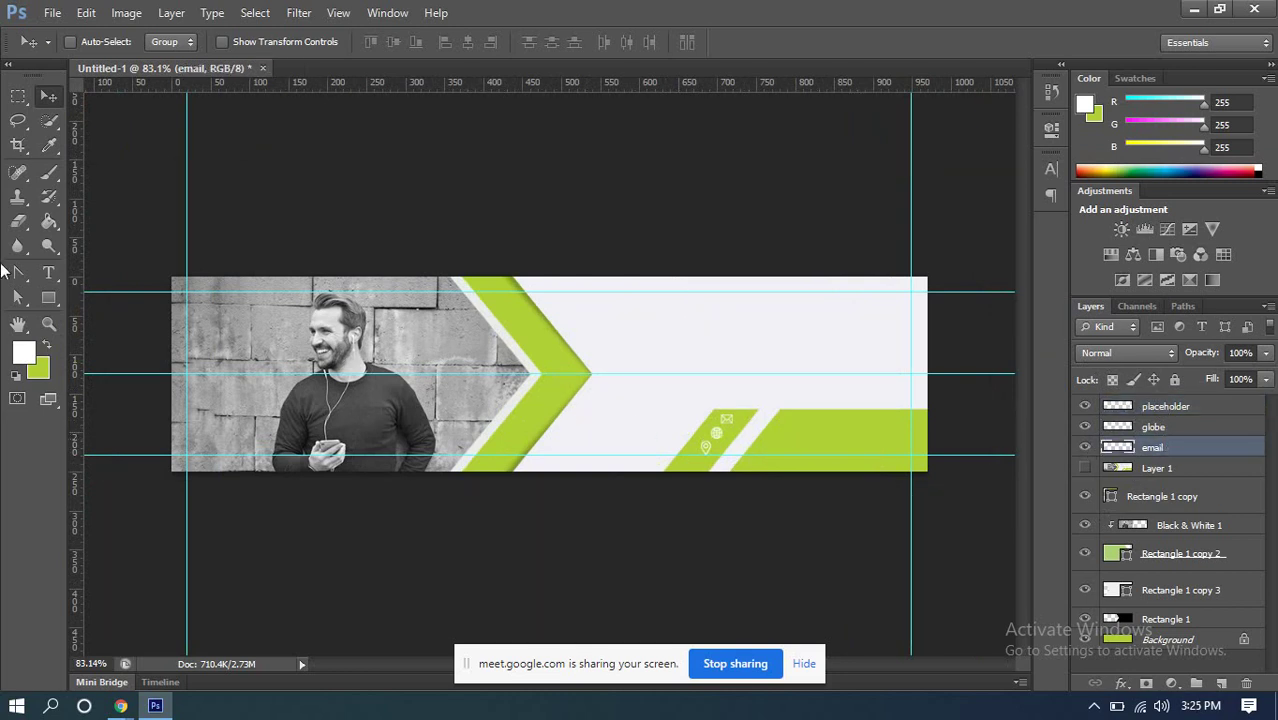
{"action": "left_click", "coordinate": [50, 274]}
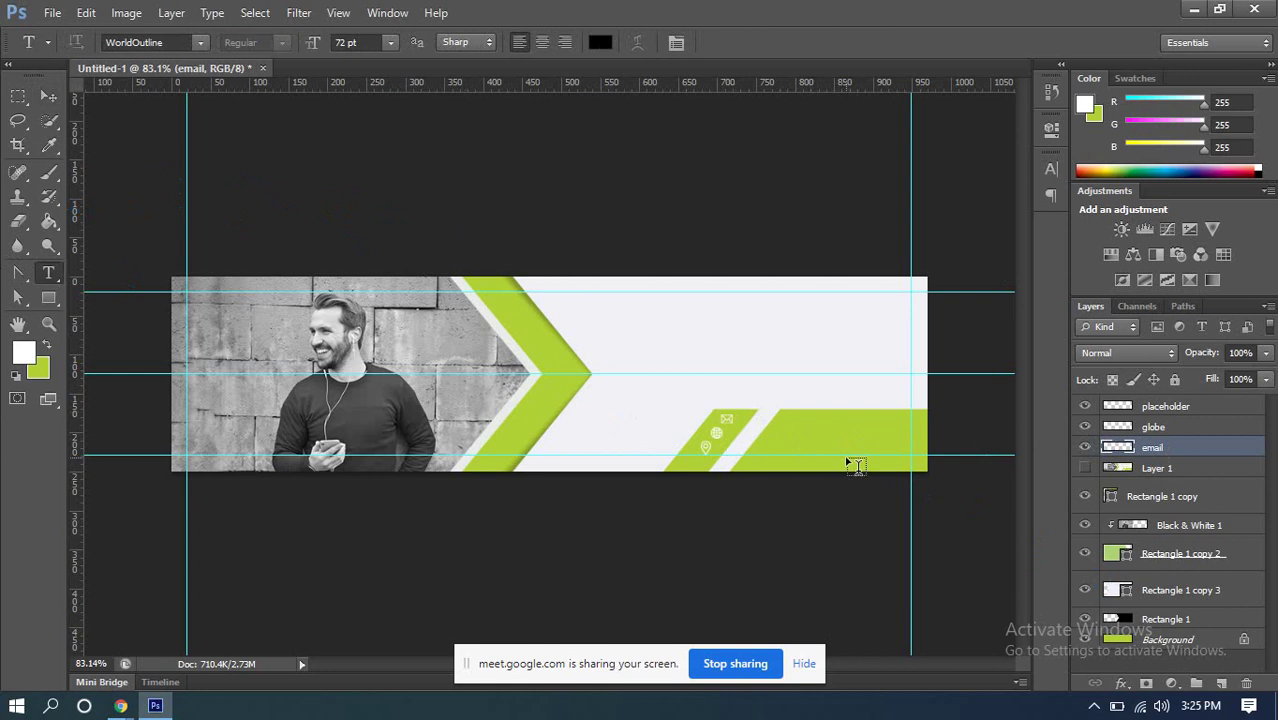
{"action": "left_click", "coordinate": [748, 332]}
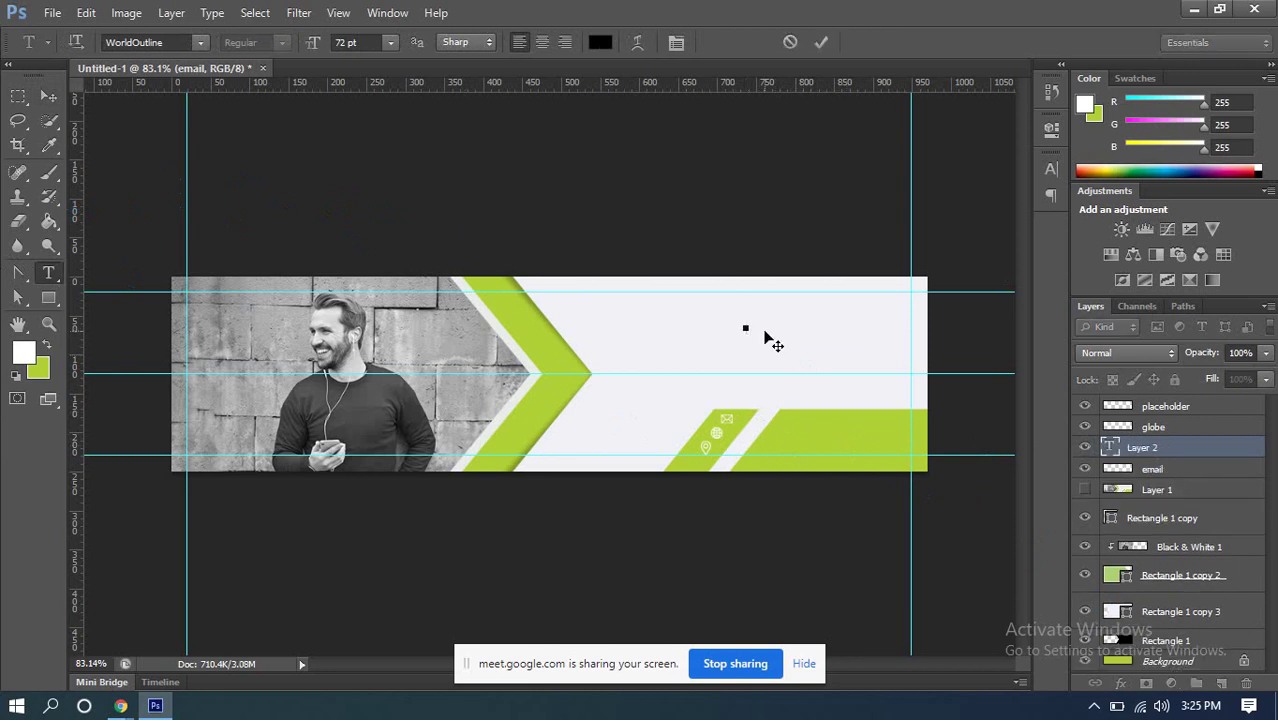
{"action": "type", "text": "YOURNAME"}
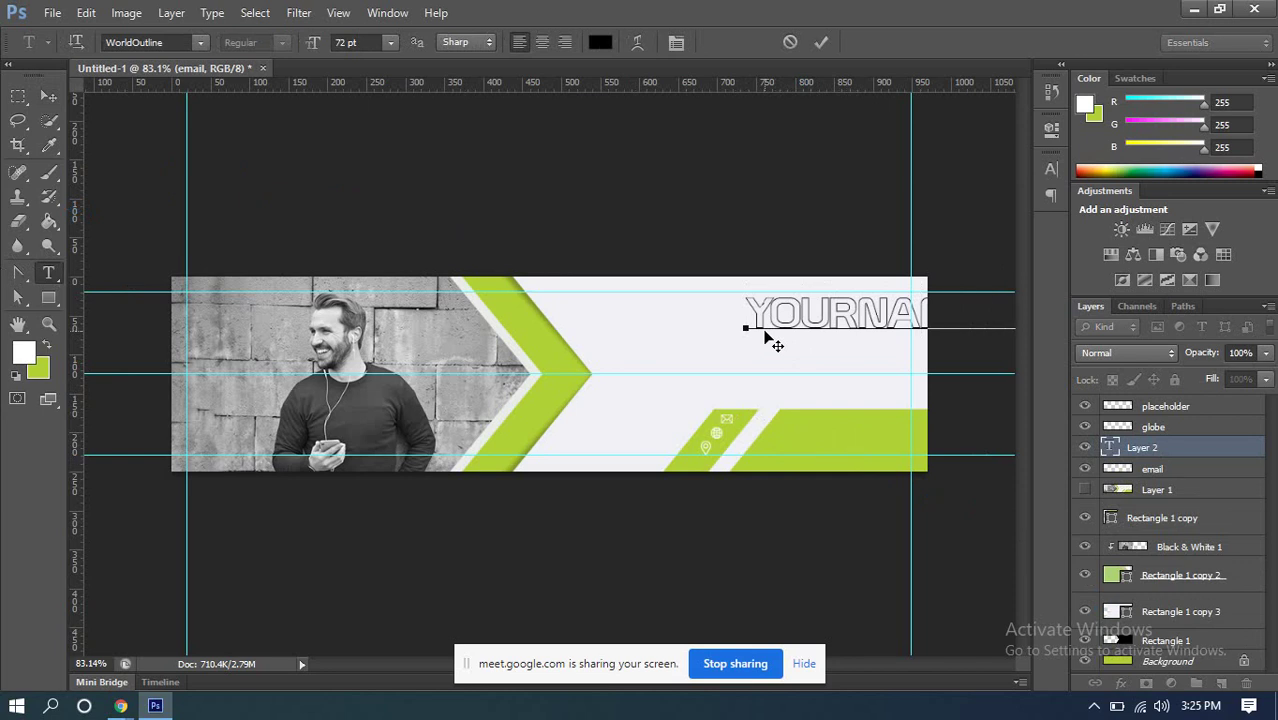
Step: Format the whole e-mail text in Montserrat Regular at 15 pt and commit it
{"action": "key", "text": "ctrl+a"}
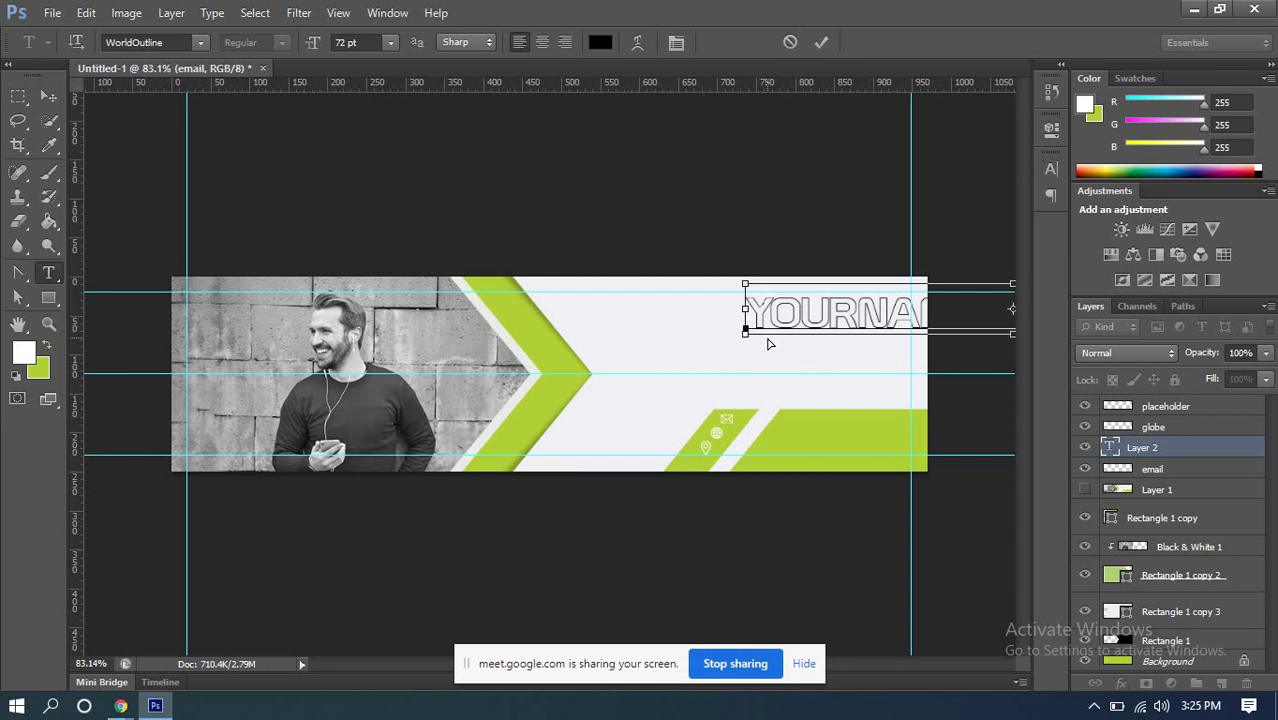
{"action": "double_click", "coordinate": [361, 43]}
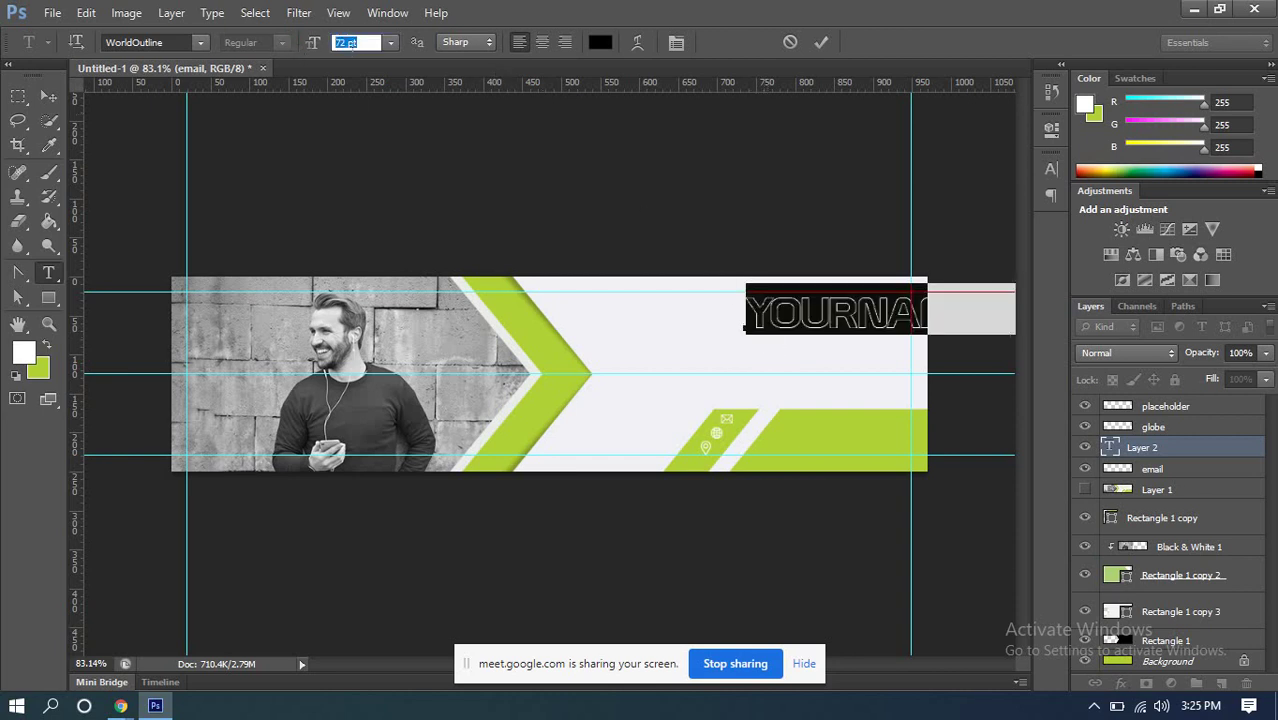
{"action": "type", "text": "15"}
{"action": "key", "text": "Return"}
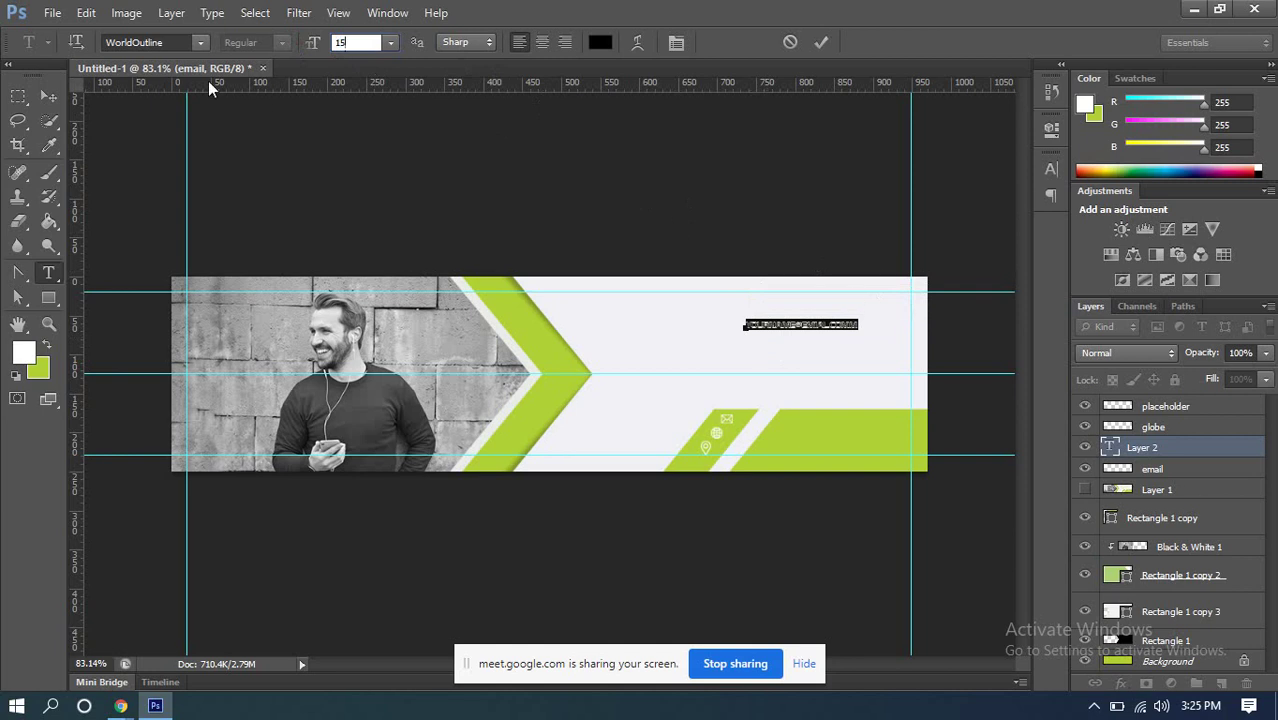
{"action": "left_click", "coordinate": [177, 43]}
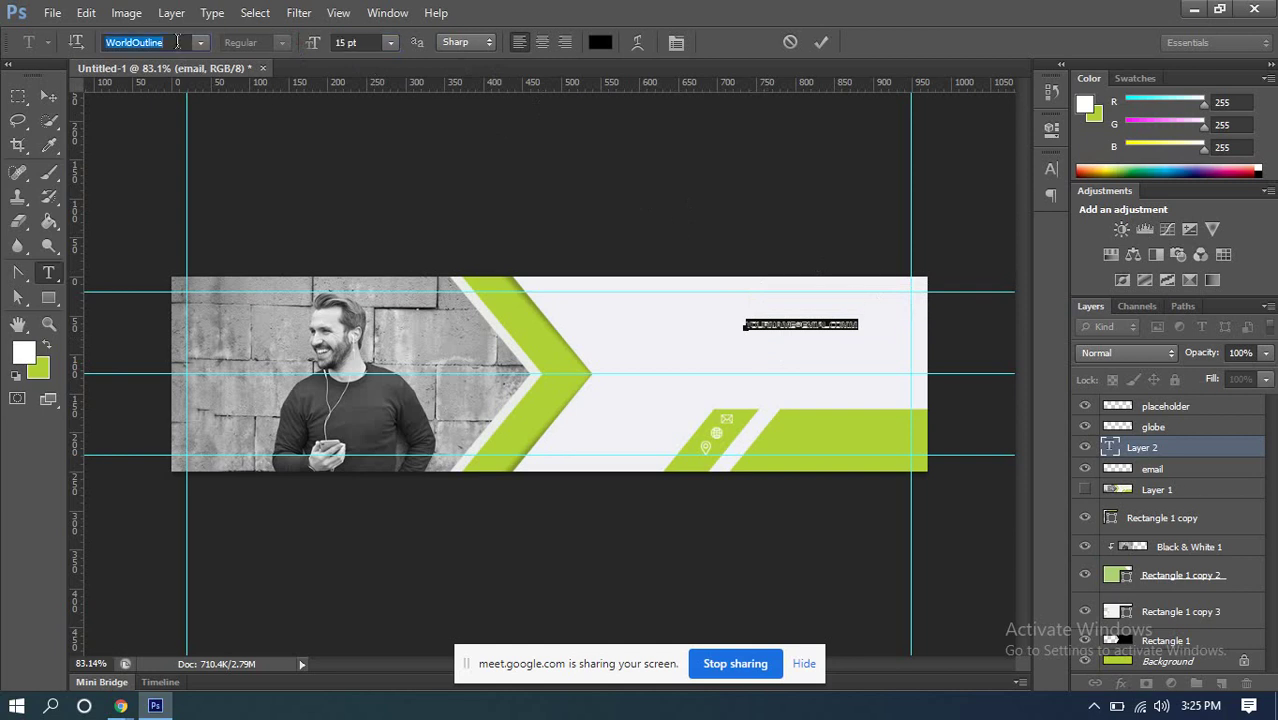
{"action": "type", "text": "Mono"}
{"action": "type", "text": "tserrat"}
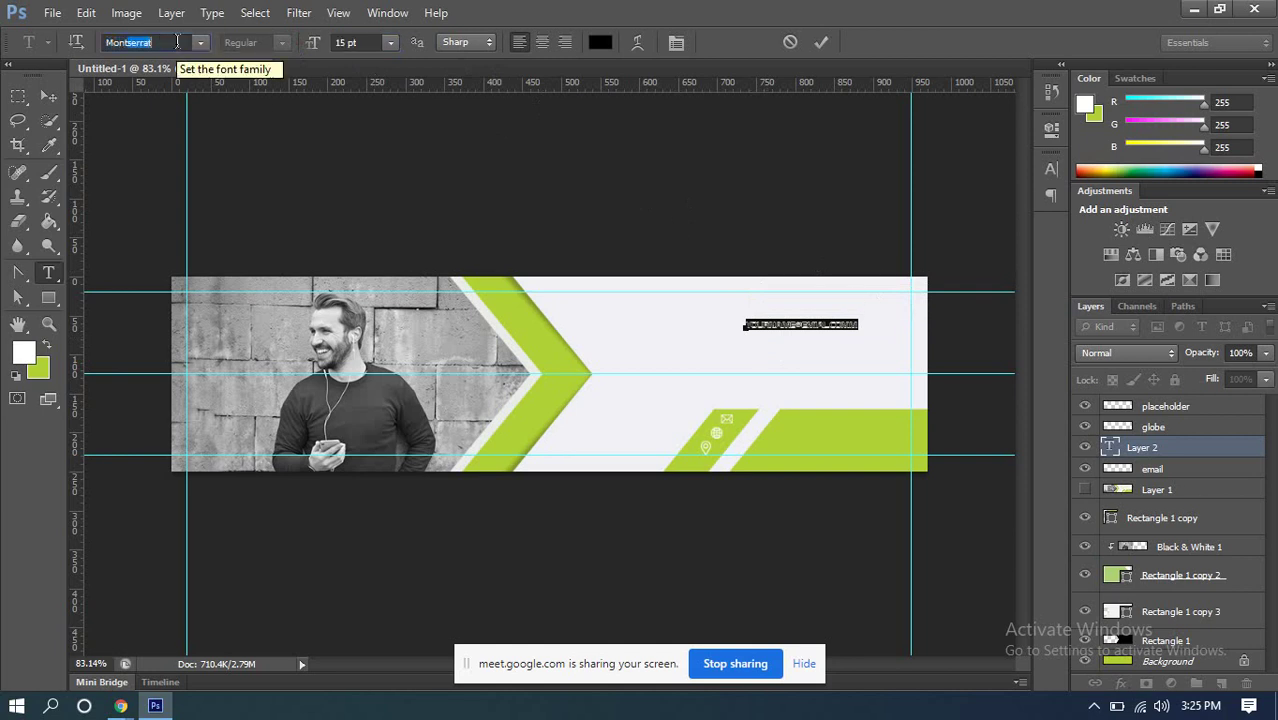
{"action": "key", "text": "Return"}
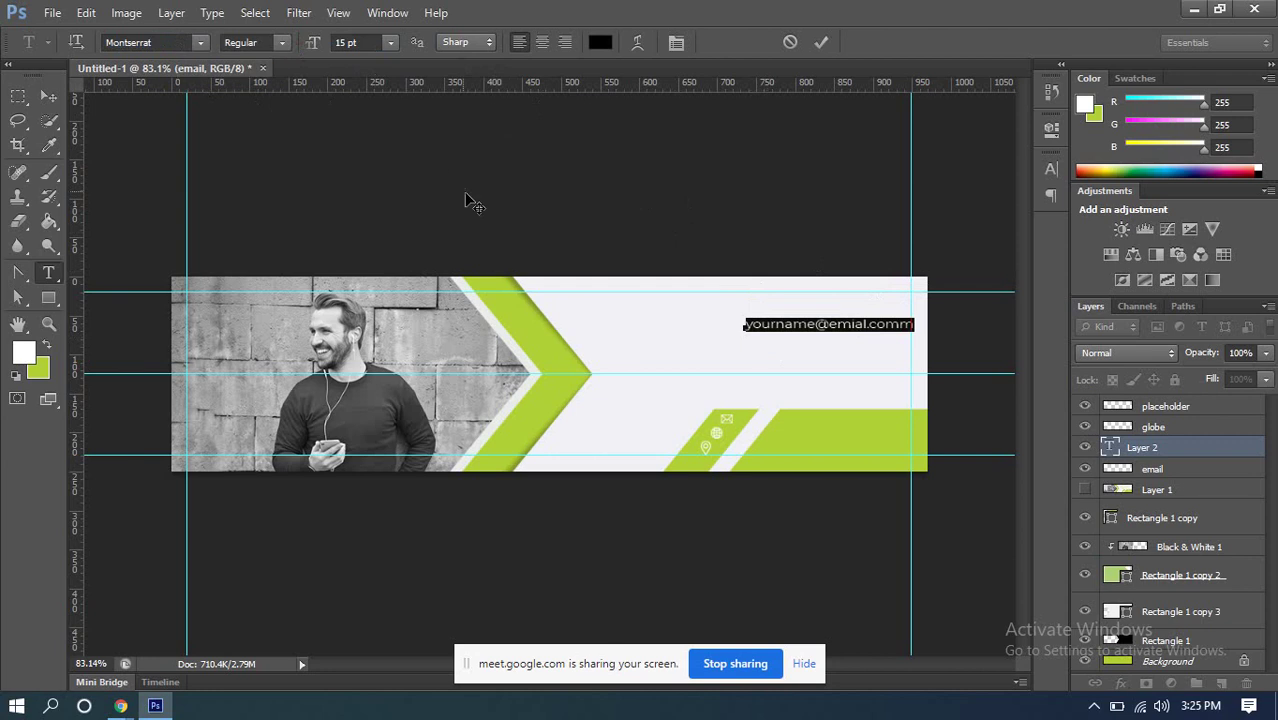
{"action": "left_click", "coordinate": [821, 42]}
{"action": "scroll", "coordinate": [671, 347], "scroll_direction": "up", "scroll_amount": 2}
{"action": "left_click", "coordinate": [47, 96]}
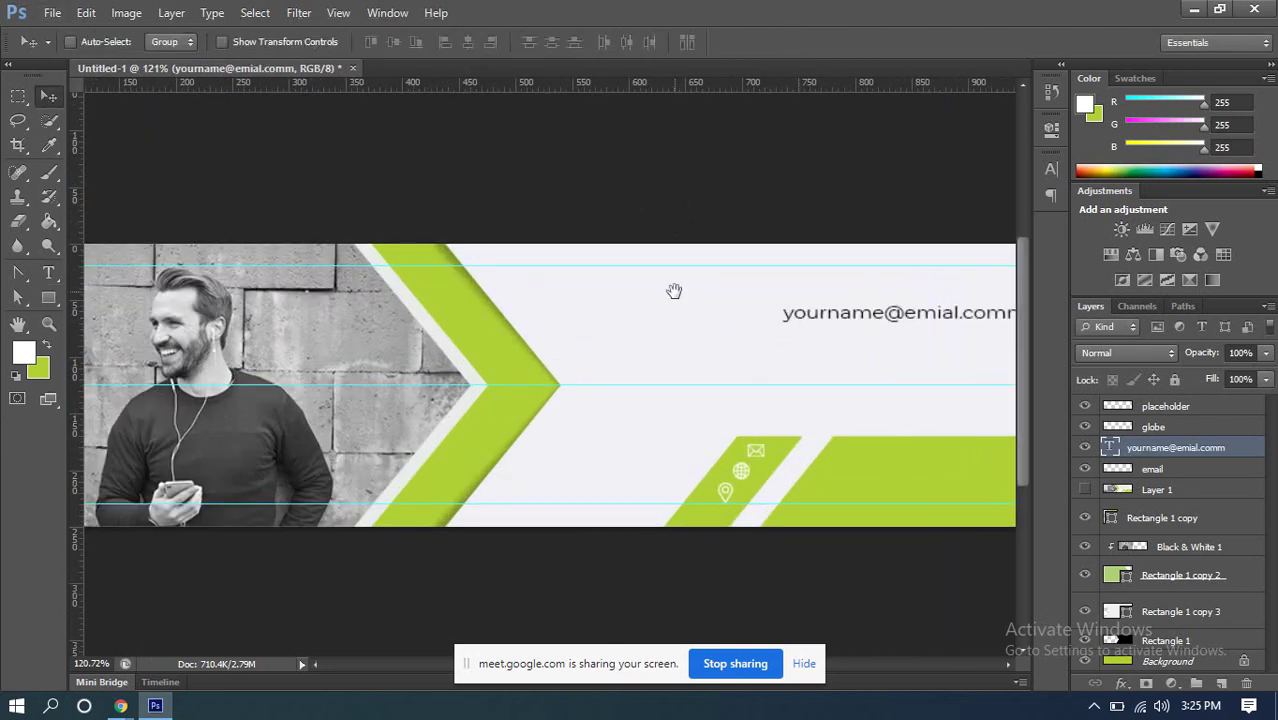
Step: Move the e-mail text onto the wide green strip level with the envelope icon and set its font size to 10 pt
{"action": "left_click_drag", "start_coordinate": [673, 288], "coordinate": [277, 245]}
{"action": "left_click_drag", "start_coordinate": [451, 277], "coordinate": [505, 416]}
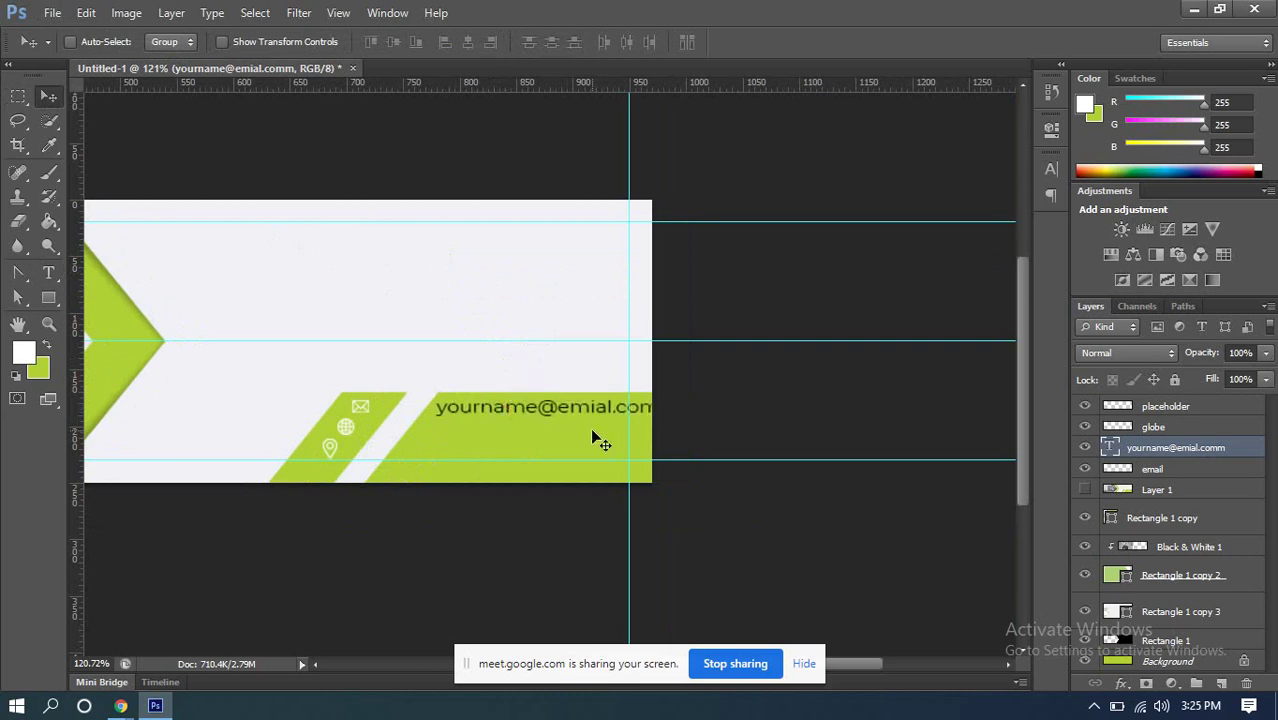
{"action": "double_click", "coordinate": [1110, 447]}
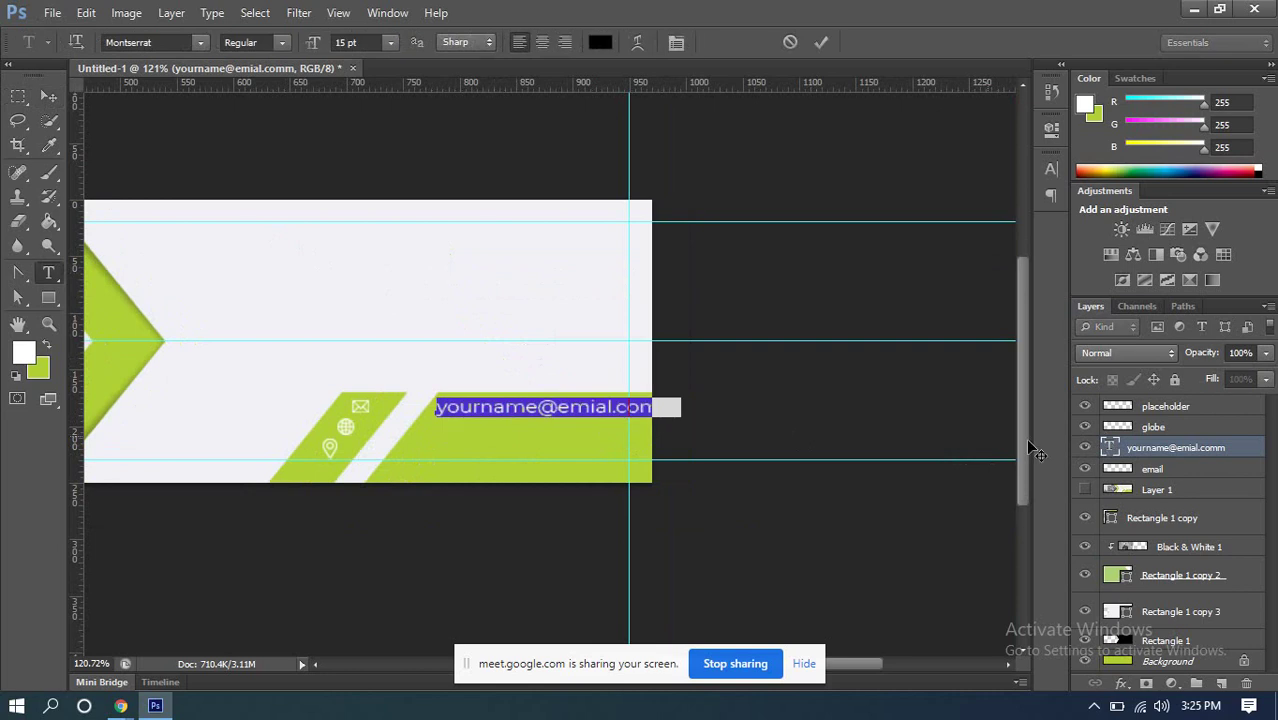
{"action": "left_click", "coordinate": [368, 42]}
{"action": "key", "text": "Down"}
{"action": "key", "text": "Down"}
{"action": "key", "text": "Down"}
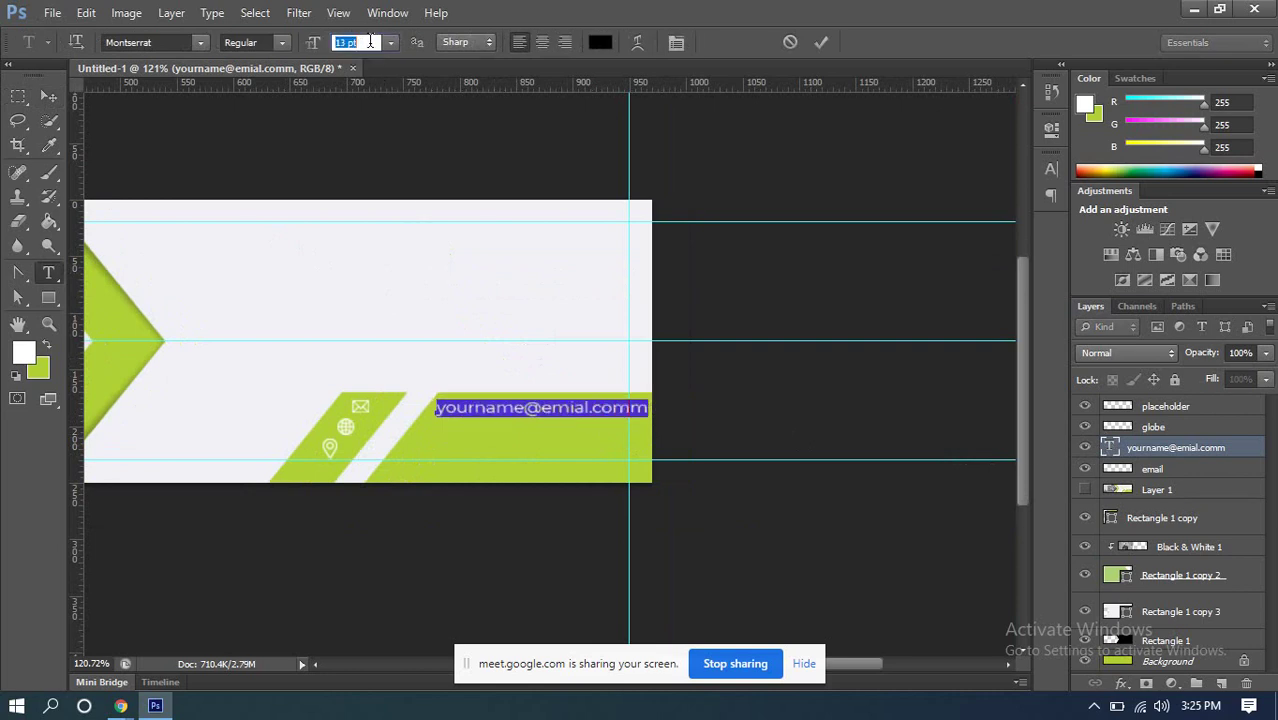
{"action": "key", "text": "Down"}
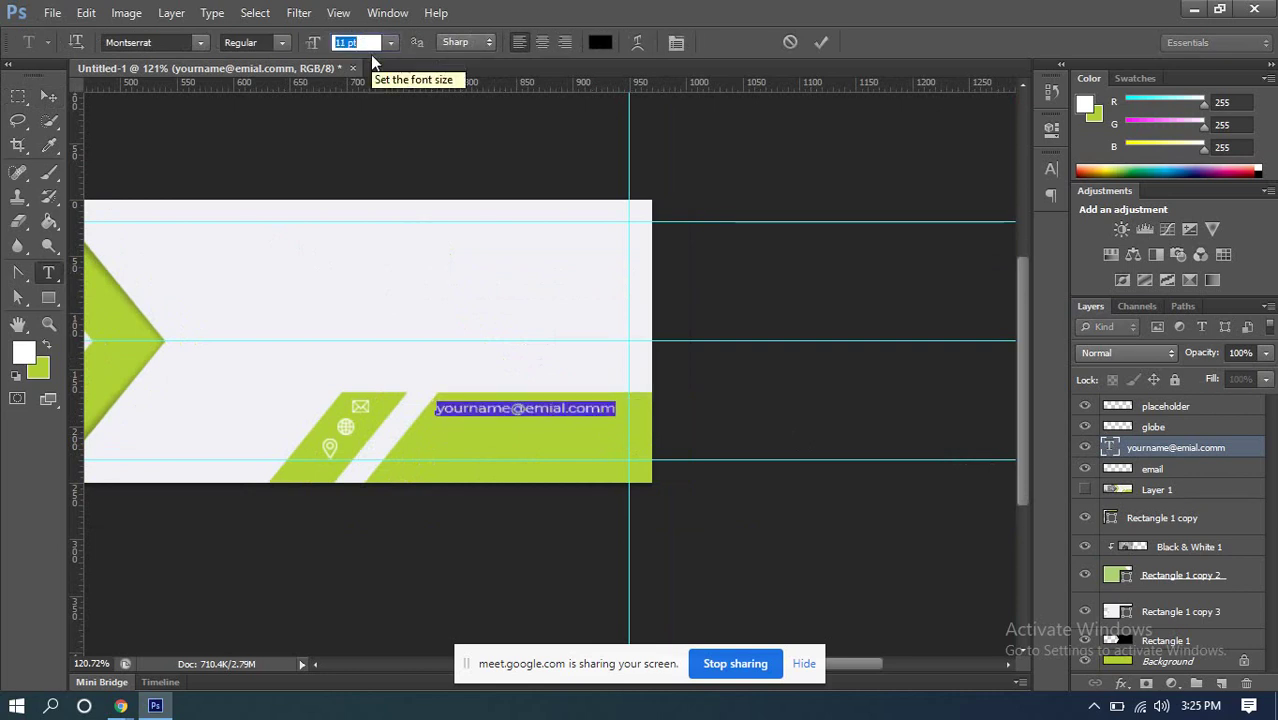
{"action": "key", "text": "Down"}
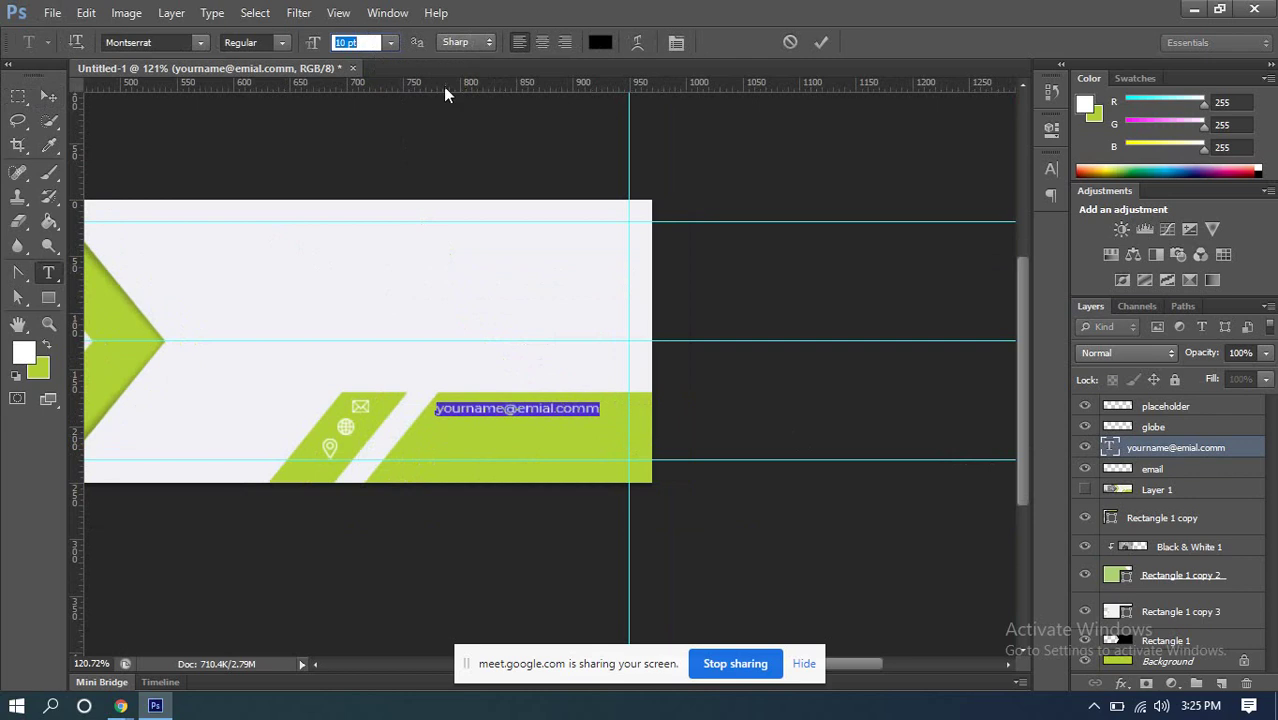
{"action": "left_click", "coordinate": [821, 42]}
{"action": "key", "text": "v"}
Step: Align the vertical centres of the e-mail text and envelope icon, and nudge both 1 px up and 1 px right
{"action": "scroll", "coordinate": [545, 451], "scroll_direction": "down", "scroll_amount": 2}
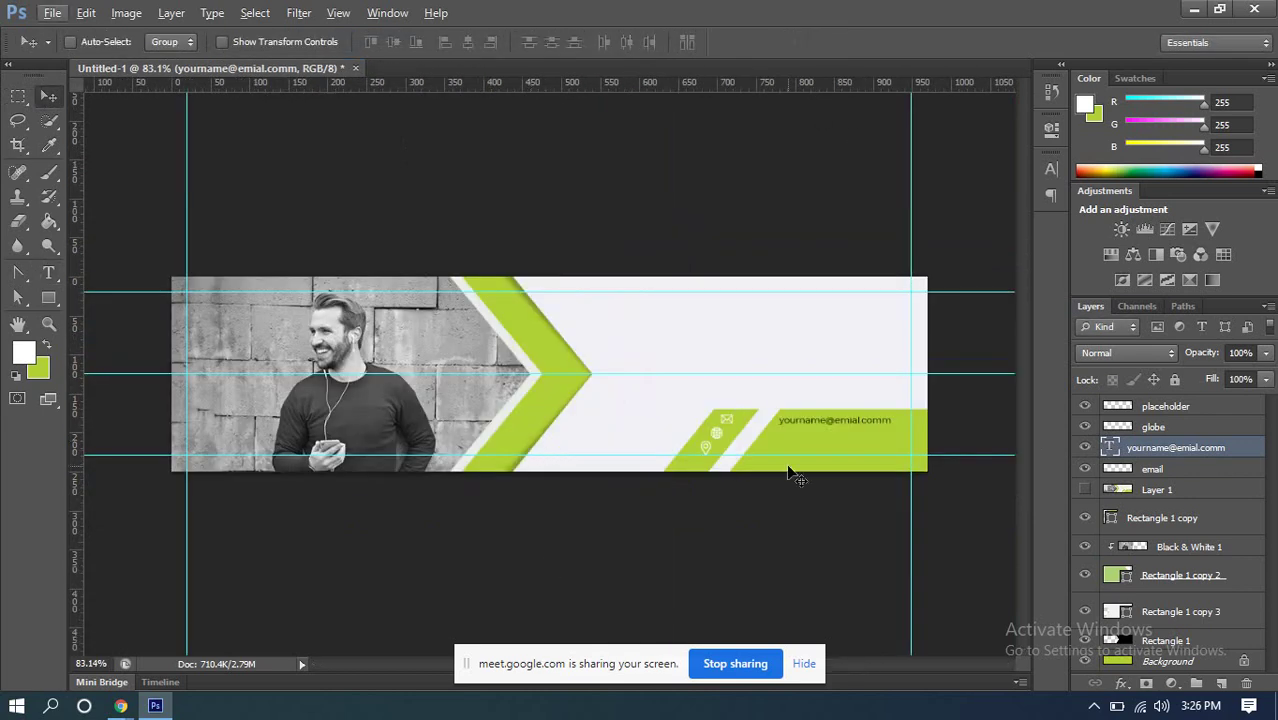
{"action": "scroll", "coordinate": [866, 423], "scroll_direction": "up", "scroll_amount": 1}
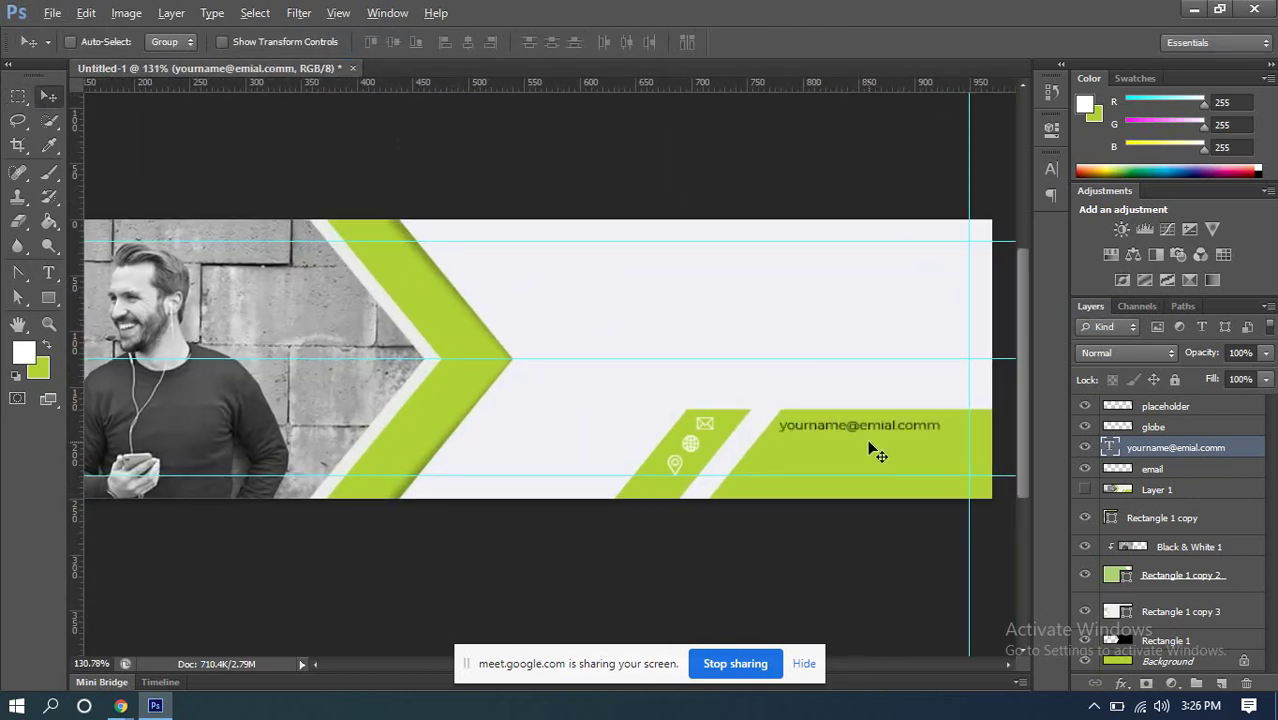
{"action": "scroll", "coordinate": [875, 448], "scroll_direction": "up", "scroll_amount": 3}
{"action": "left_click_drag", "start_coordinate": [820, 418], "coordinate": [706, 389]}
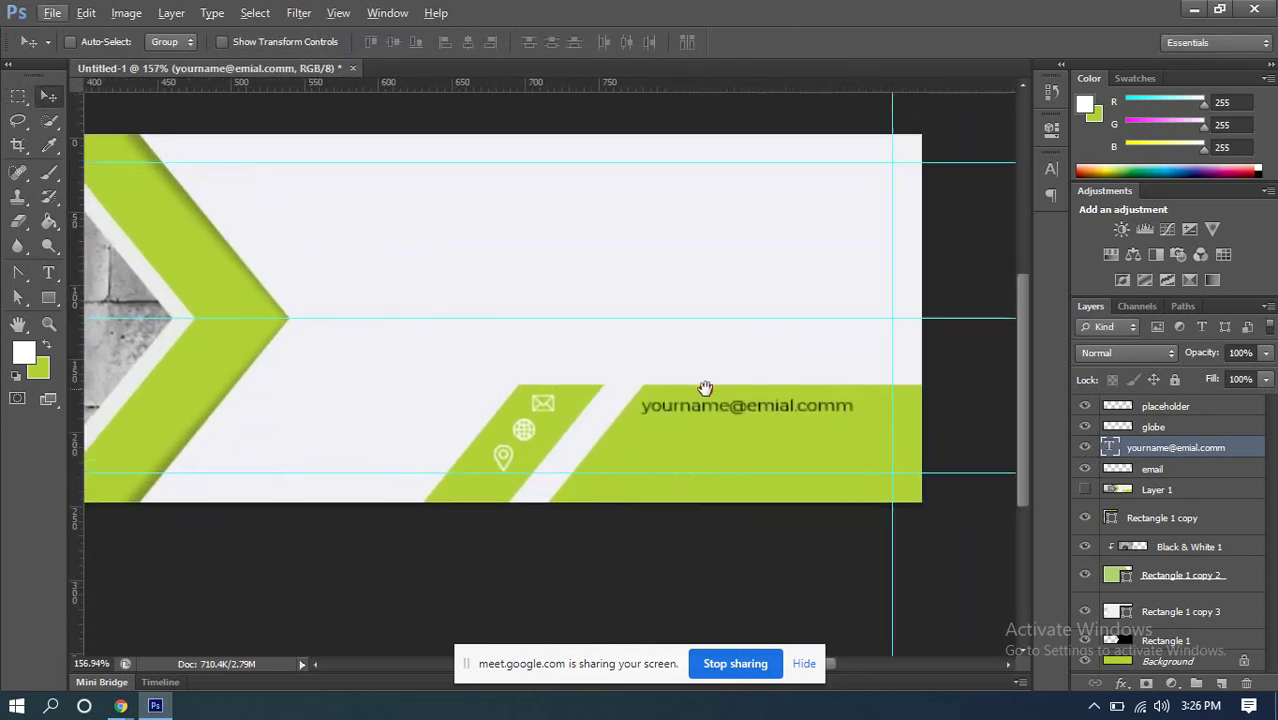
{"action": "left_click", "coordinate": [1153, 469], "text": "ctrl"}
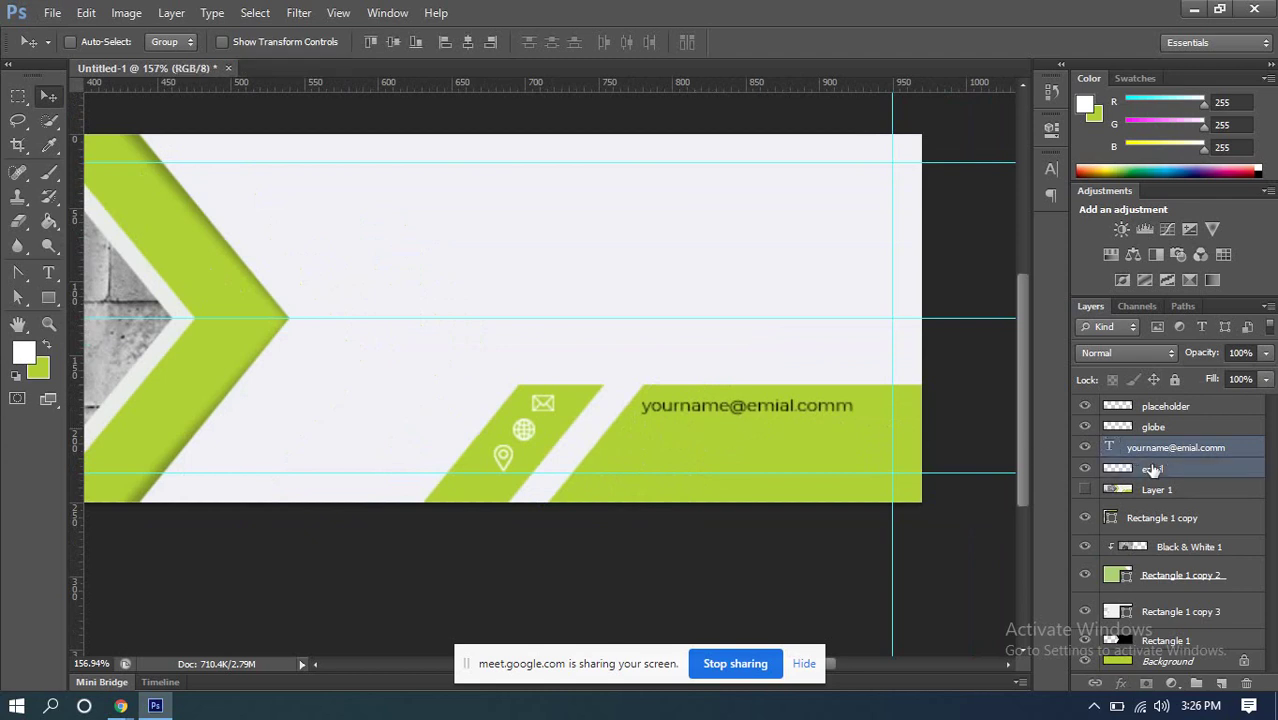
{"action": "left_click", "coordinate": [391, 45]}
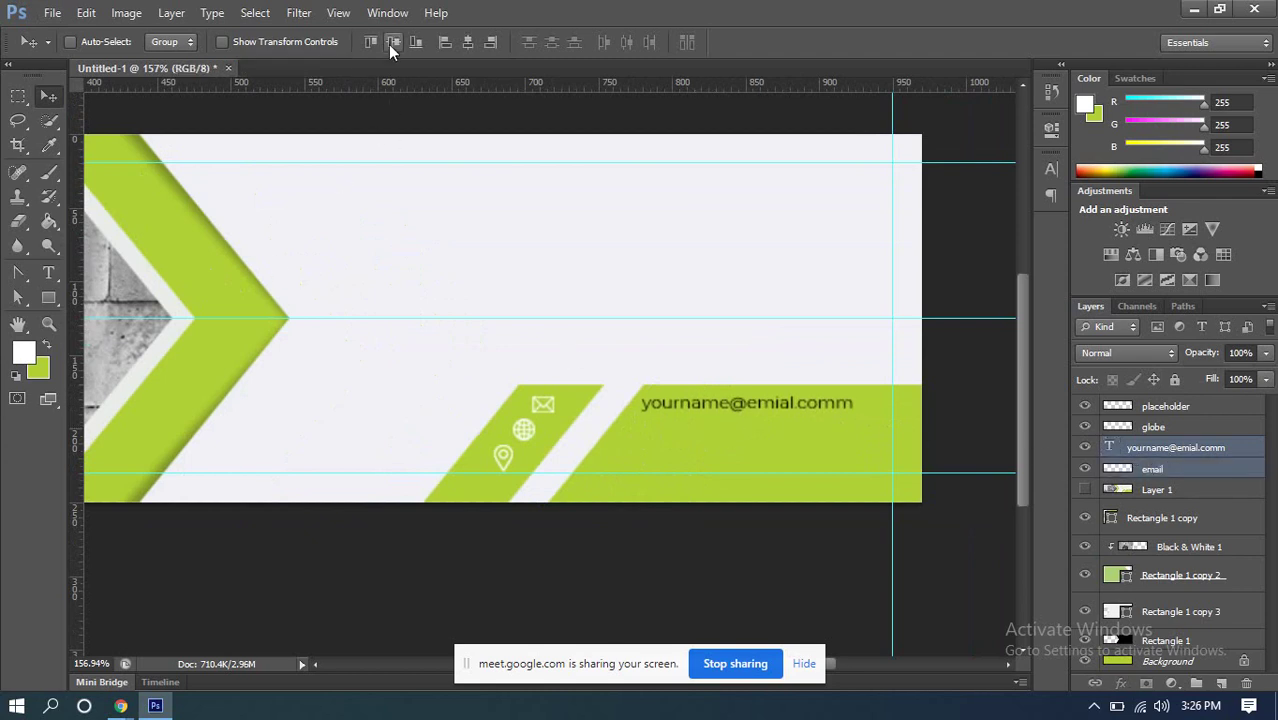
{"action": "key", "text": "Up"}
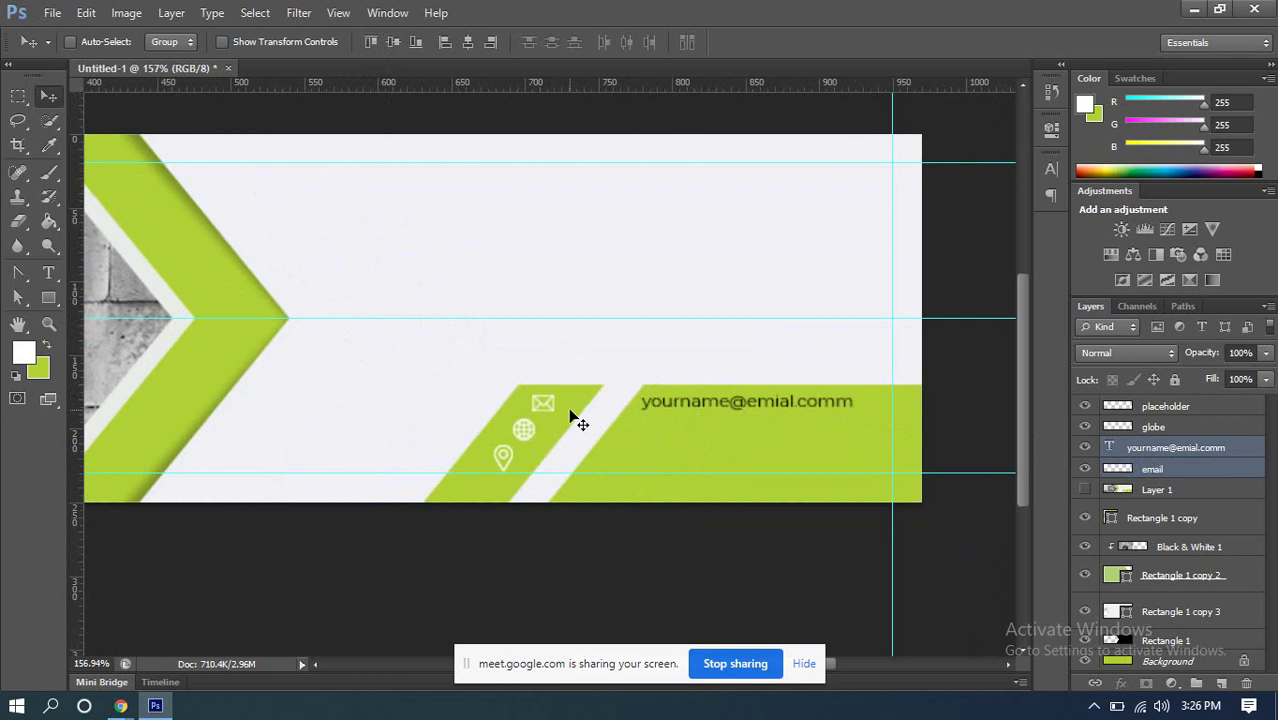
{"action": "key", "text": "Right"}
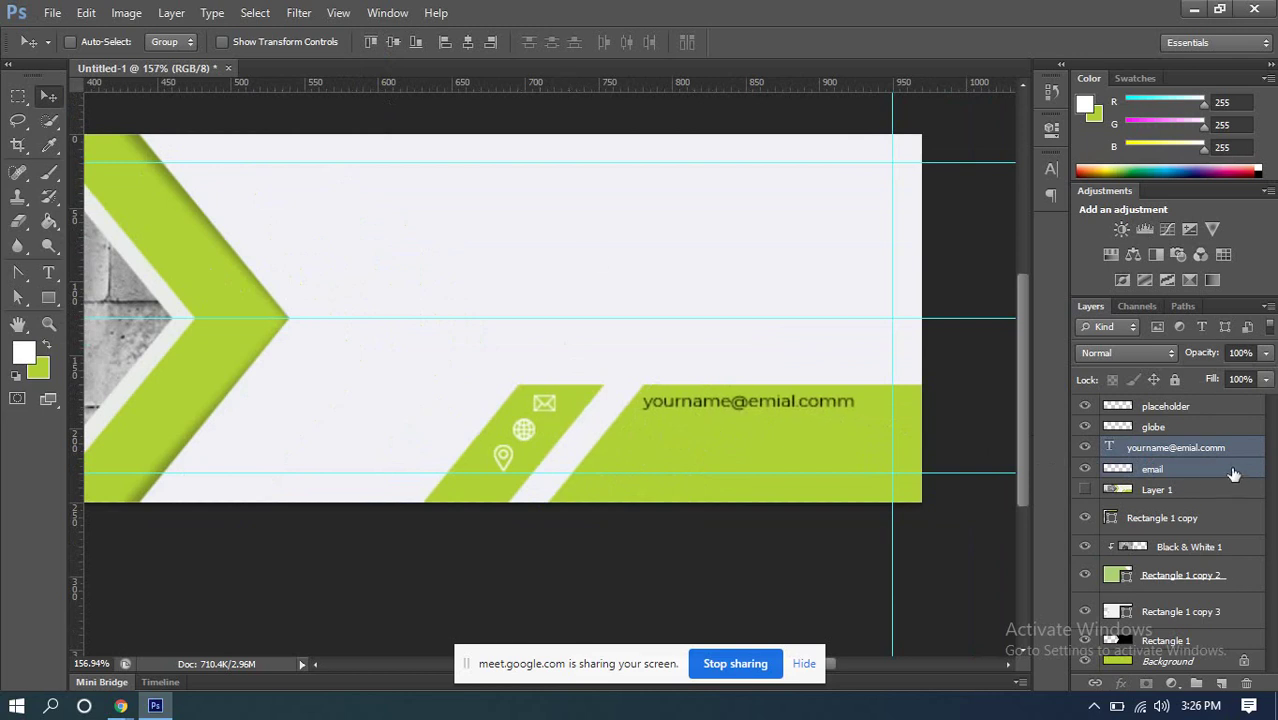
Step: Group the e-mail text and envelope icon layers and name the group "Email"
{"action": "left_click", "coordinate": [1196, 682]}
{"action": "double_click", "coordinate": [1156, 448]}
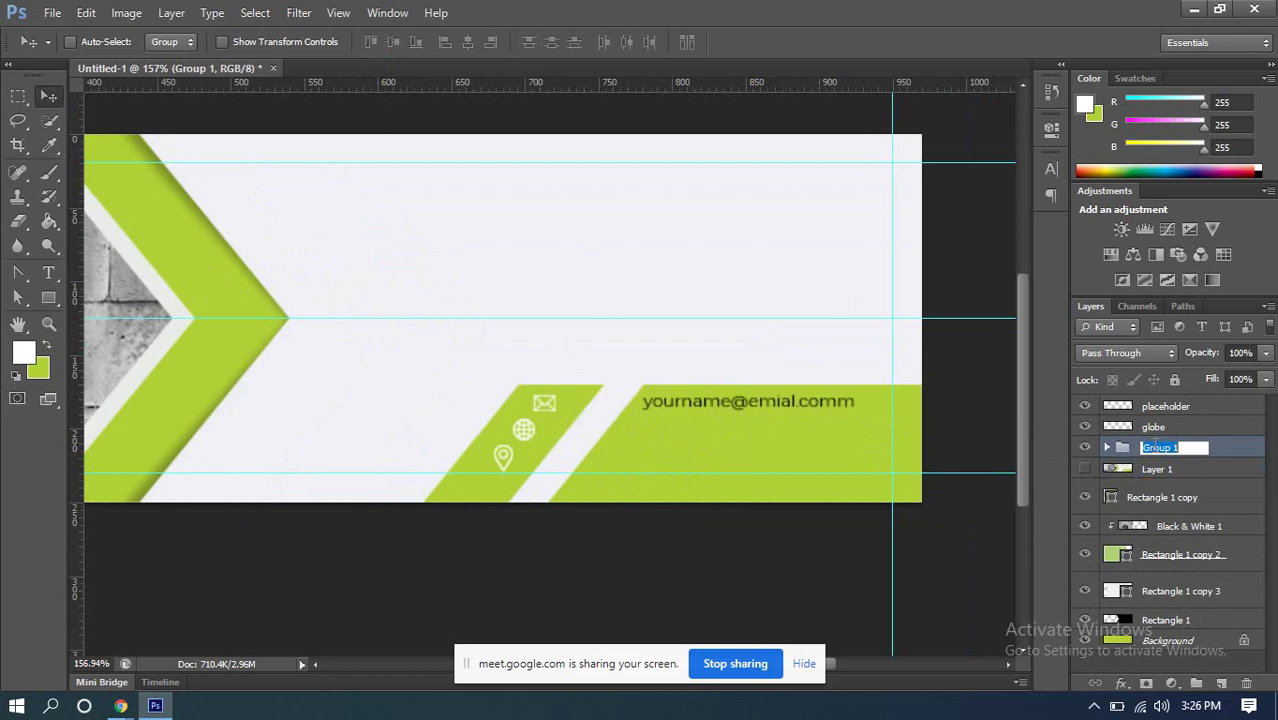
{"action": "type", "text": "Email"}
{"action": "key", "text": "Return"}
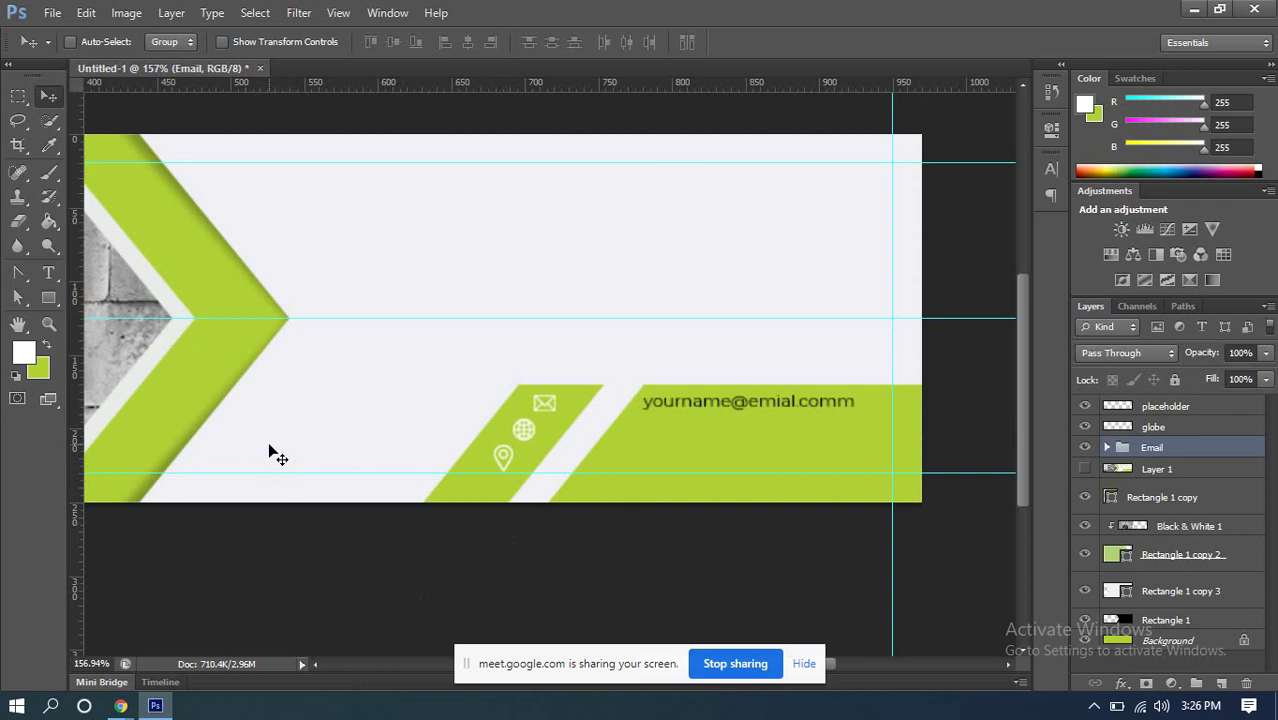
{"action": "left_click", "coordinate": [120, 706]}
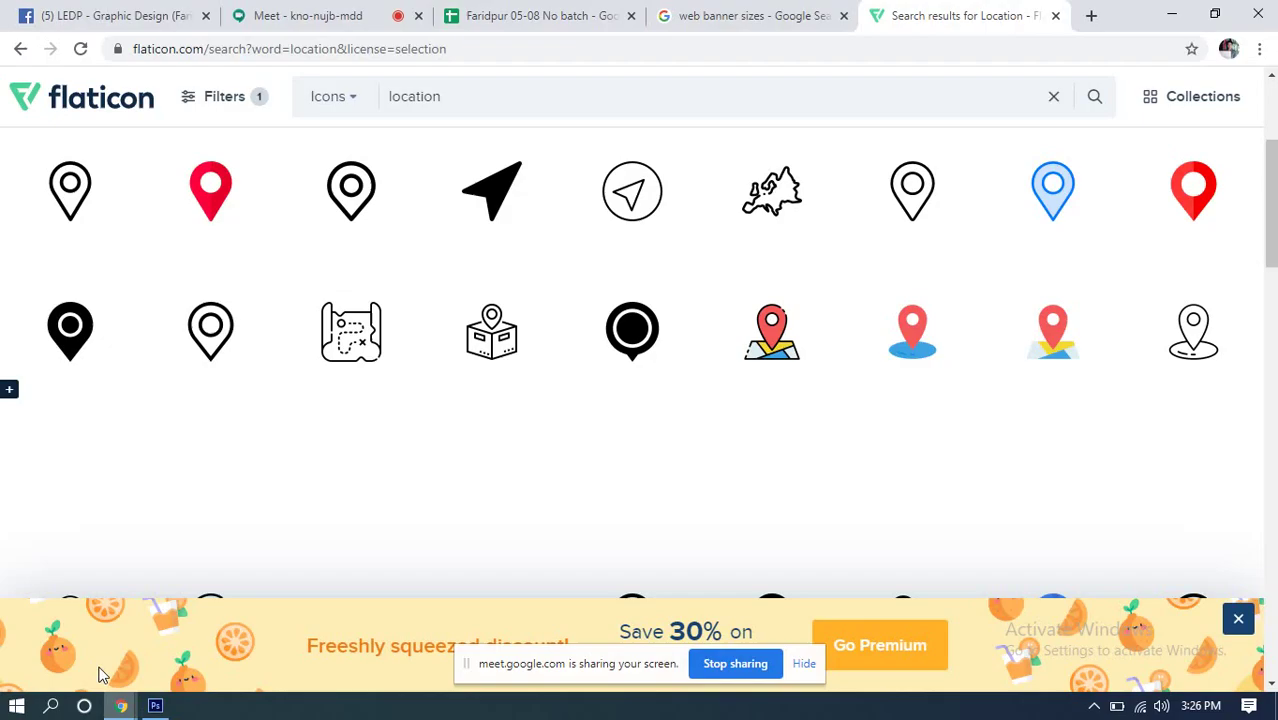
{"action": "left_click", "coordinate": [306, 14]}
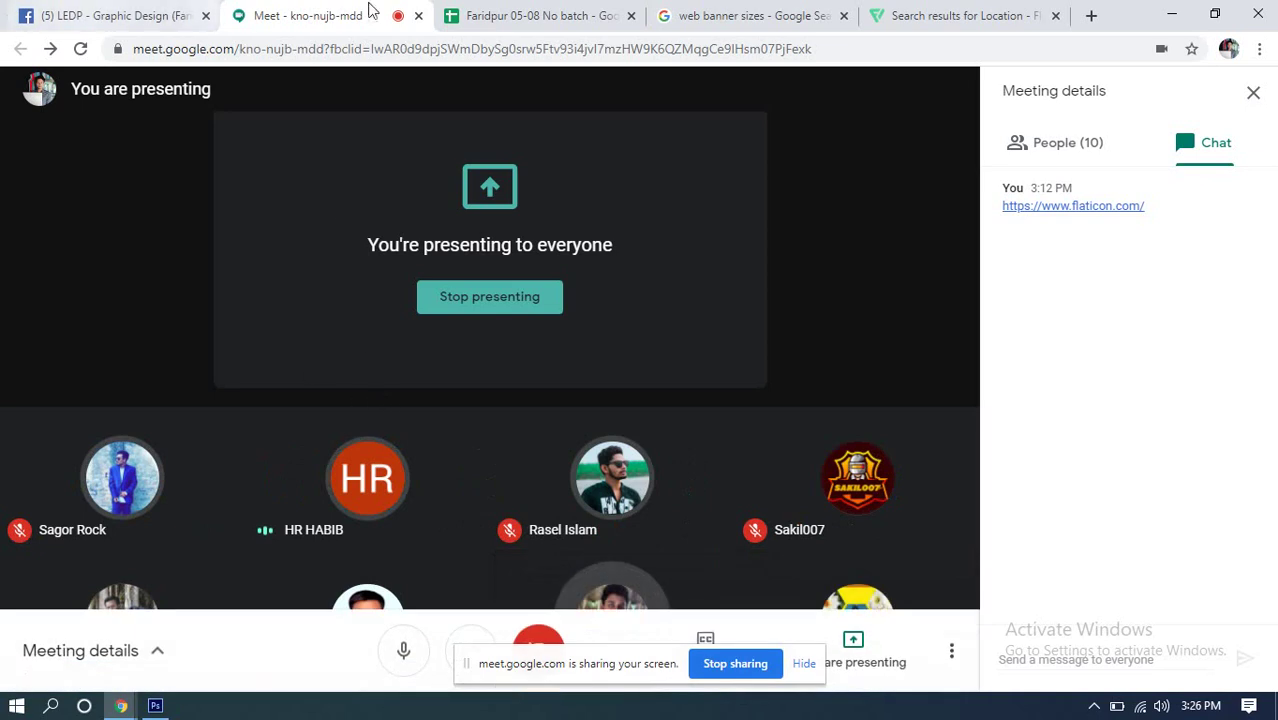
{"action": "left_click", "coordinate": [155, 705]}
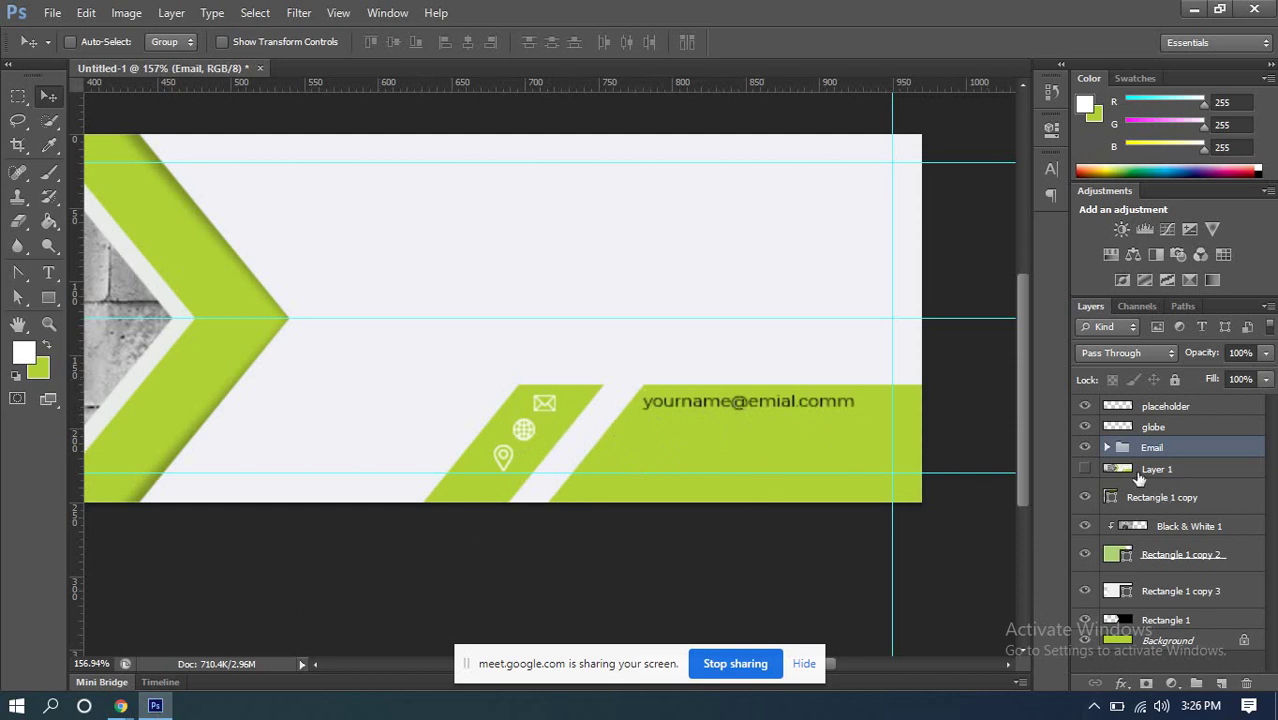
{"action": "left_click", "coordinate": [1153, 428]}
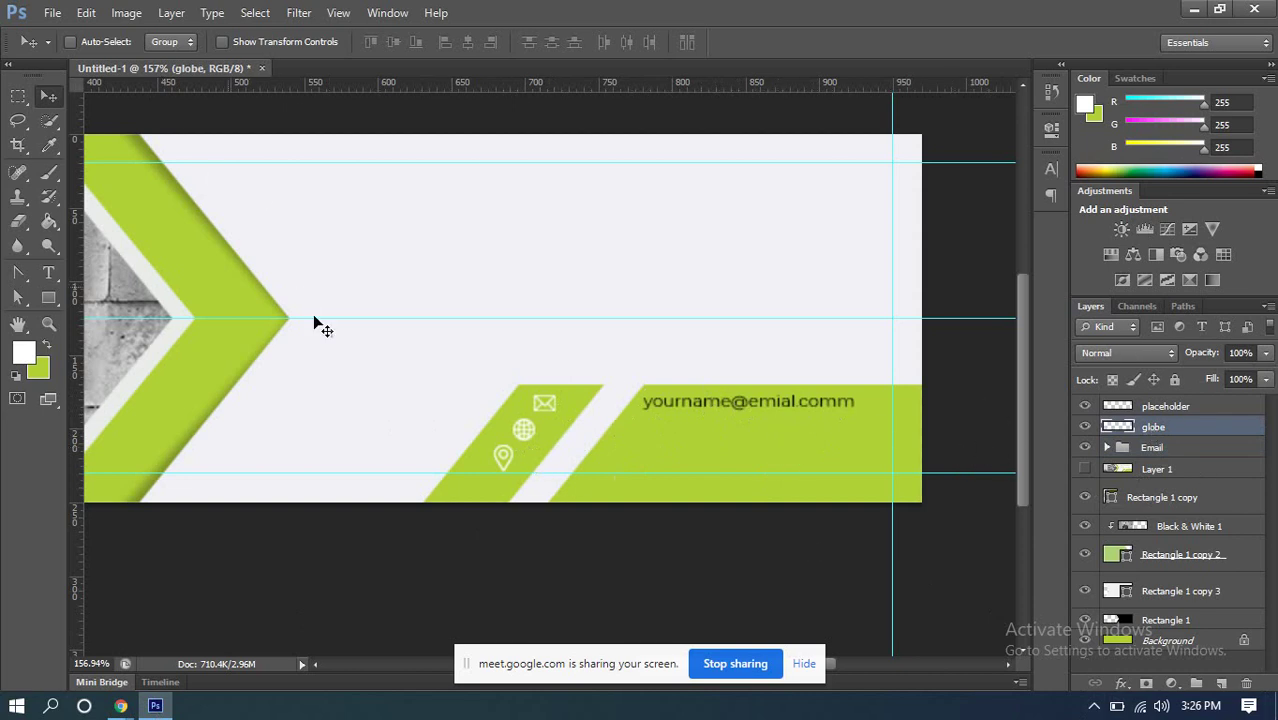
{"action": "left_click", "coordinate": [48, 273]}
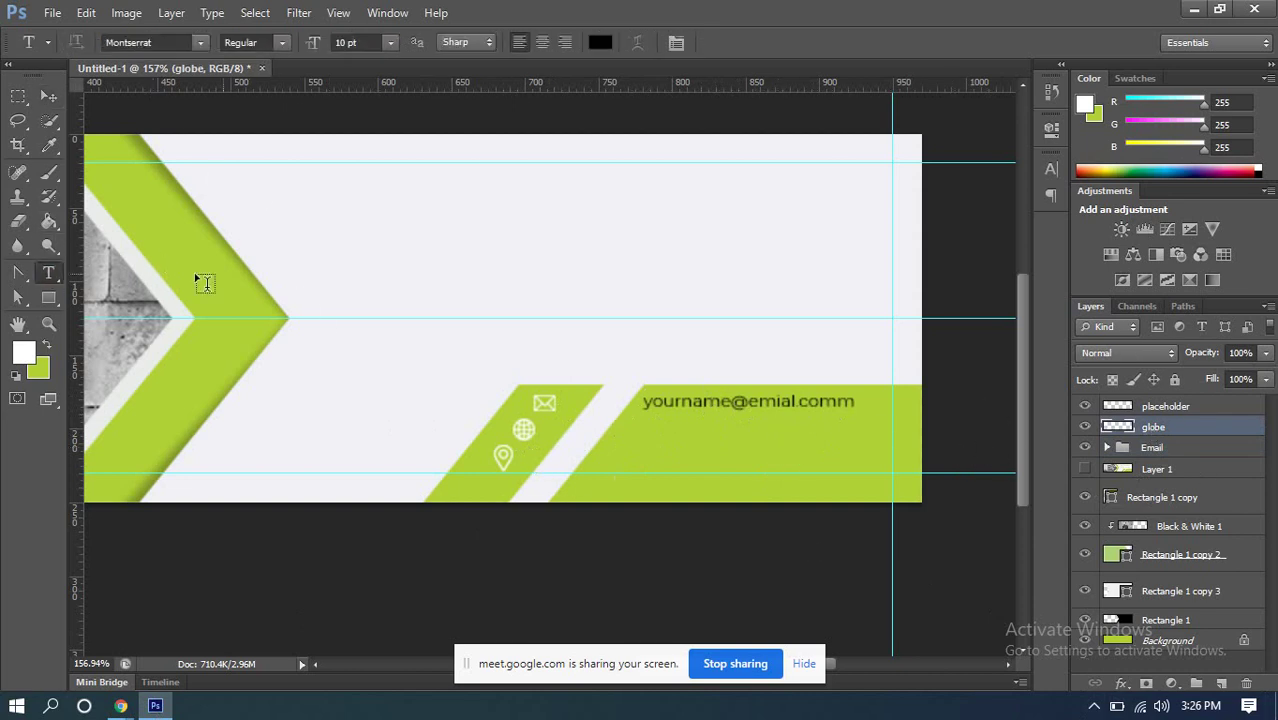
{"action": "left_click", "coordinate": [421, 230]}
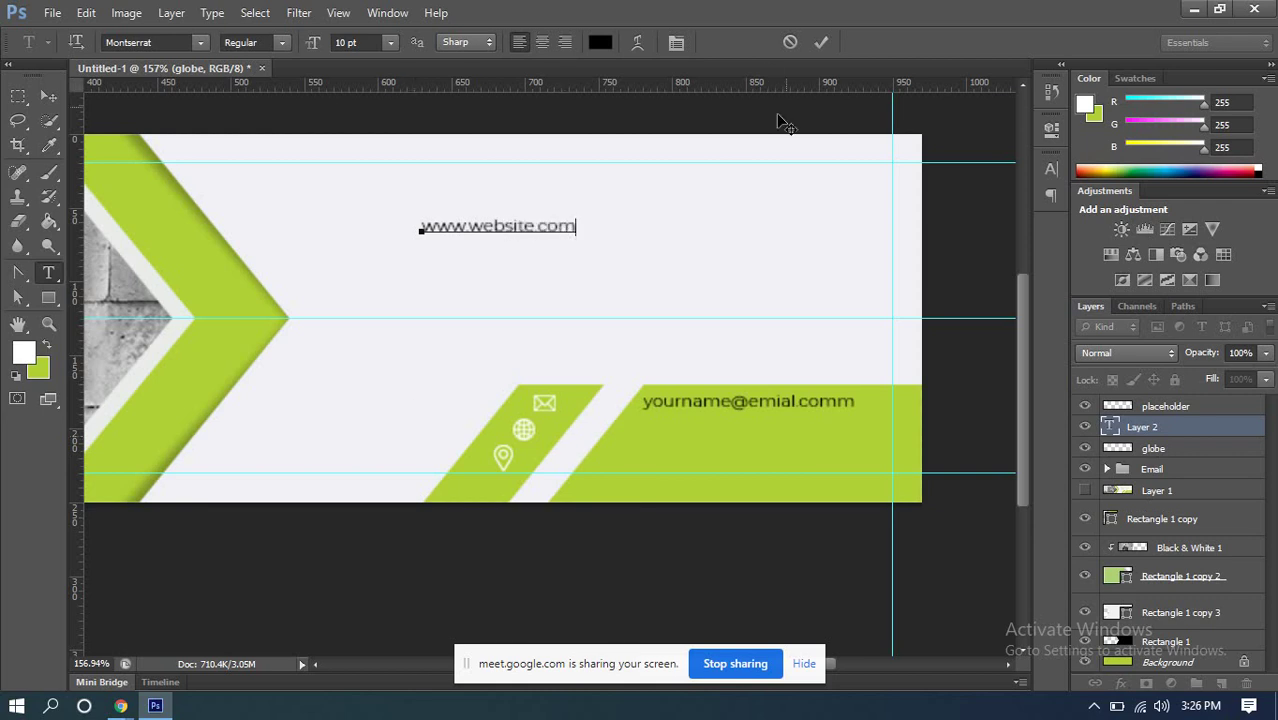
{"action": "left_click", "coordinate": [821, 42]}
{"action": "left_click", "coordinate": [48, 95]}
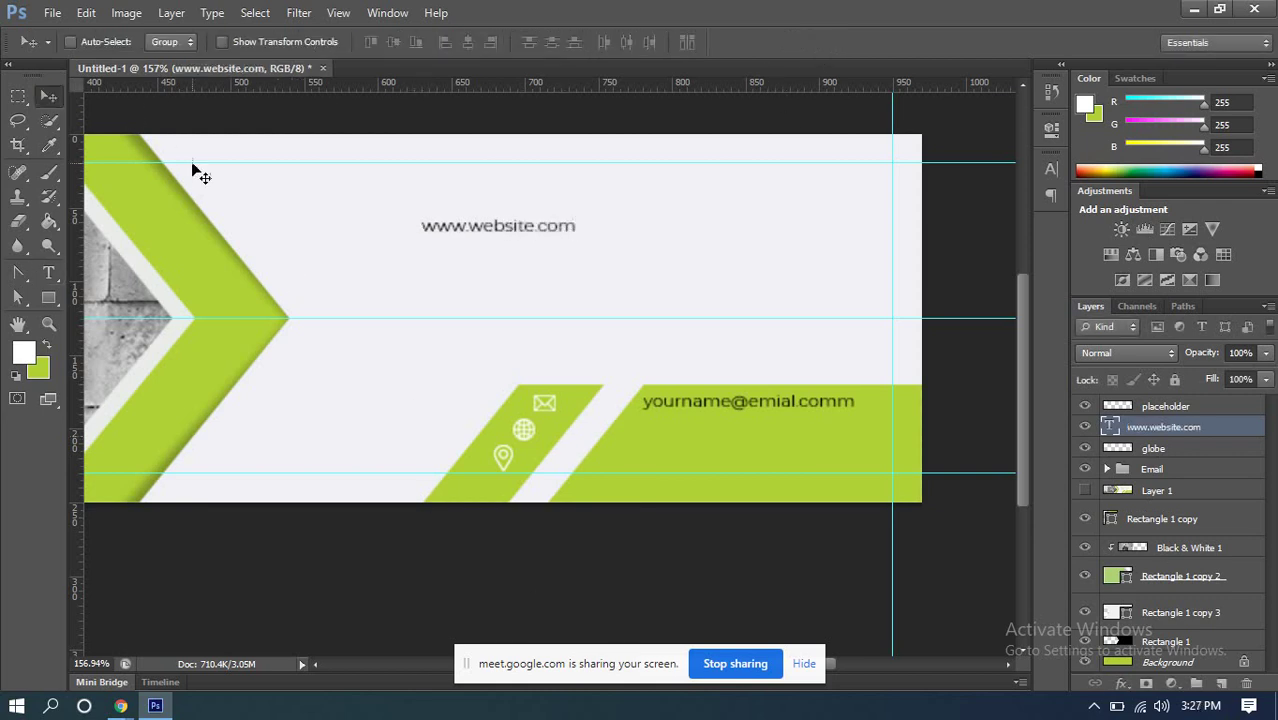
{"action": "left_click_drag", "start_coordinate": [496, 252], "coordinate": [686, 444]}
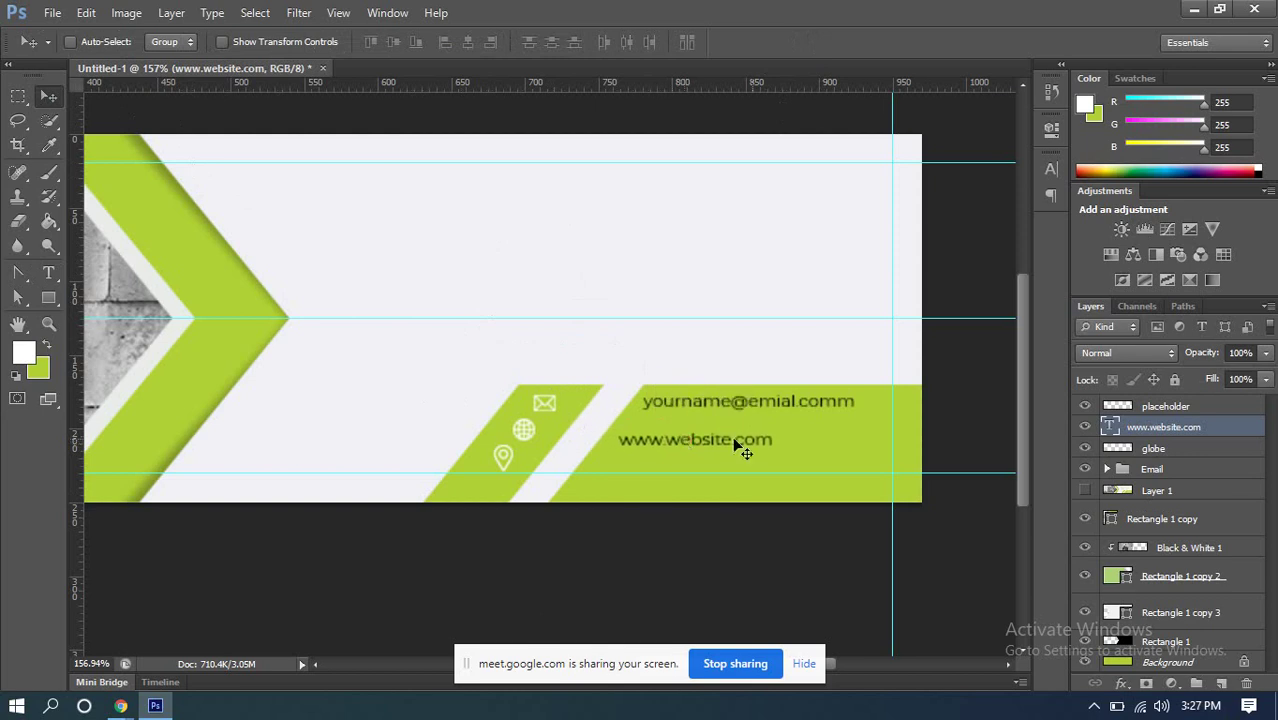
Step: Delete the extra "m" at the end of the e-mail text inside the Email group and commit the edit
{"action": "left_click", "coordinate": [1107, 470]}
{"action": "double_click", "coordinate": [1127, 491]}
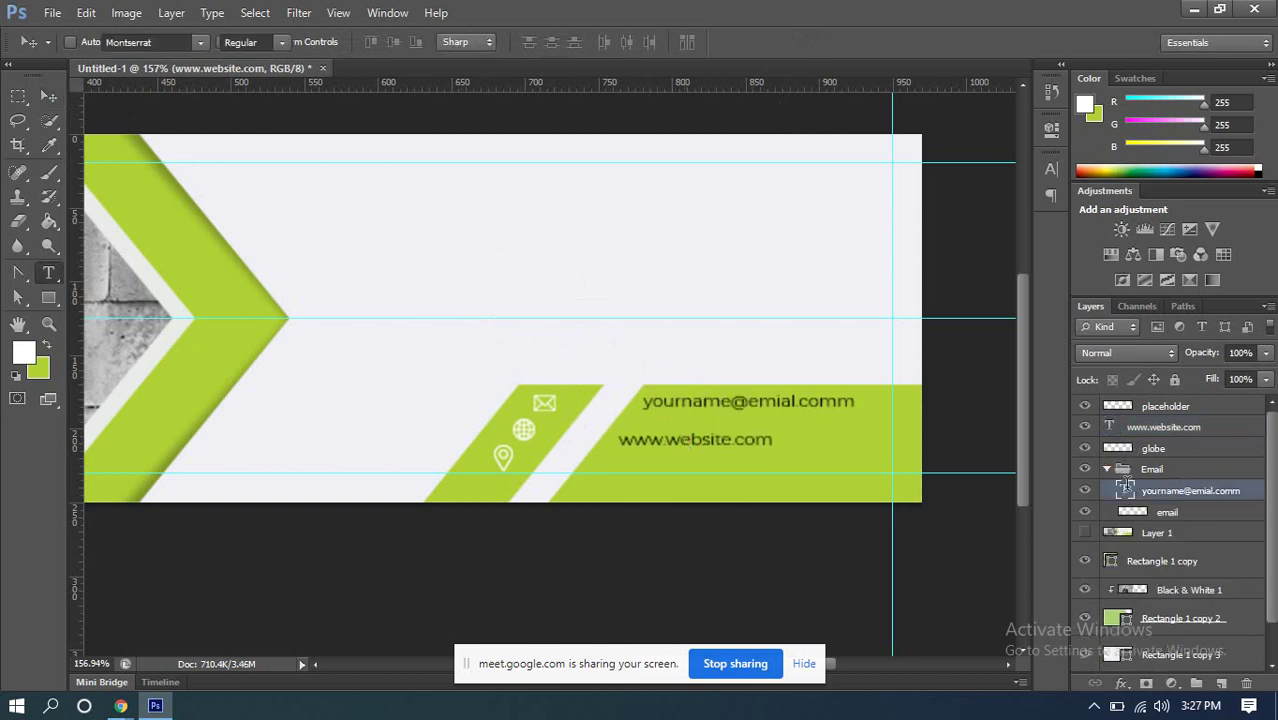
{"action": "left_click", "coordinate": [838, 400]}
{"action": "left_click_drag", "start_coordinate": [838, 400], "coordinate": [934, 414]}
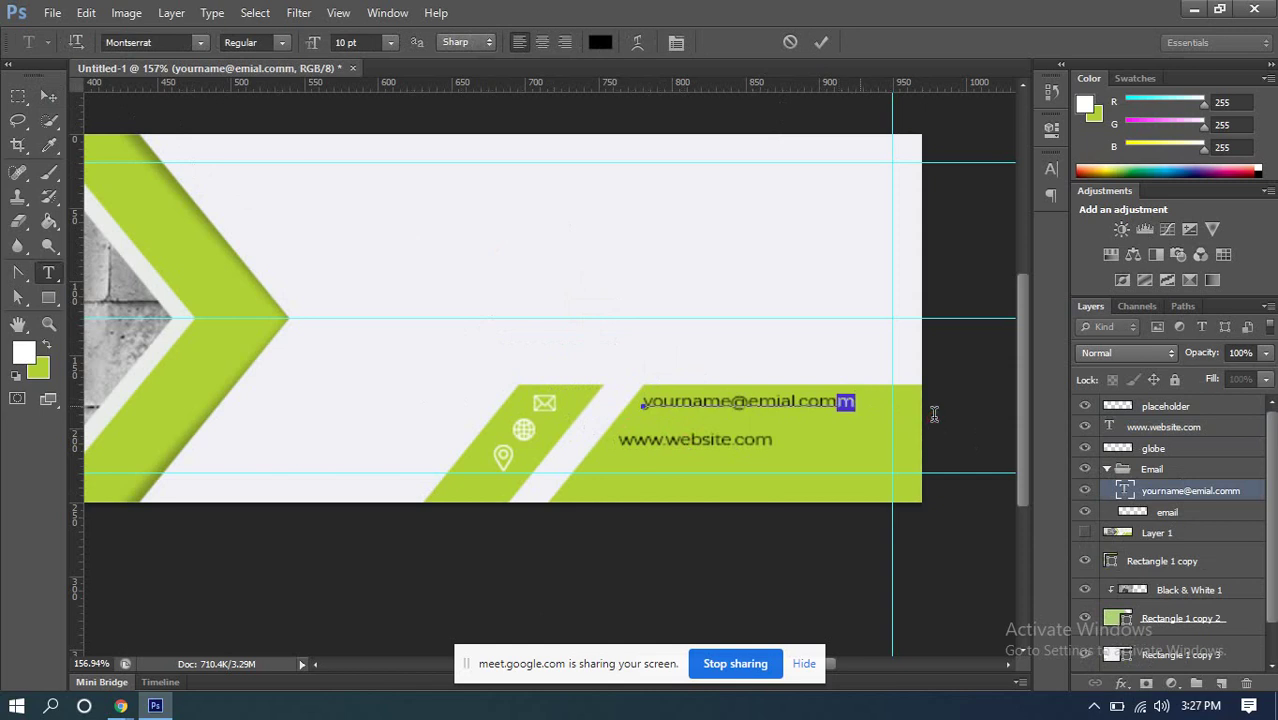
{"action": "key", "text": "BackSpace"}
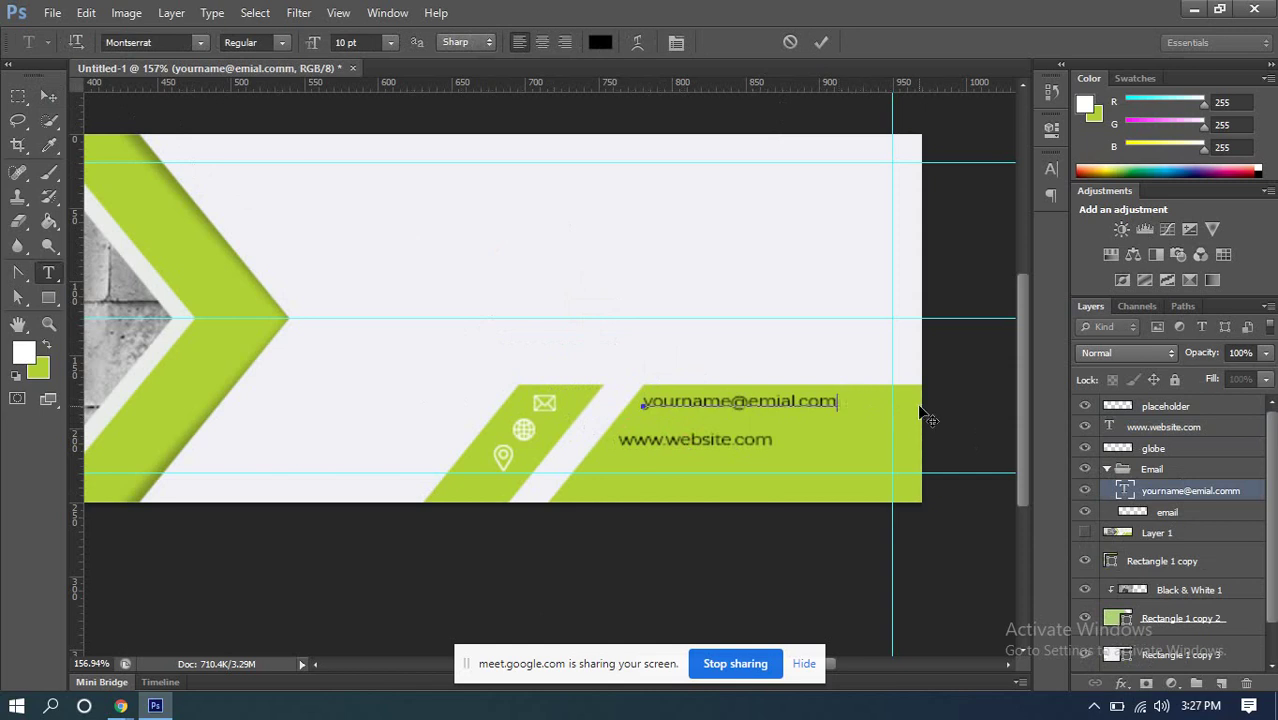
{"action": "left_click", "coordinate": [820, 45]}
{"action": "key", "text": "v"}
Step: Move the website text slightly up and align its vertical centre with the globe icon
{"action": "left_click", "coordinate": [1160, 430]}
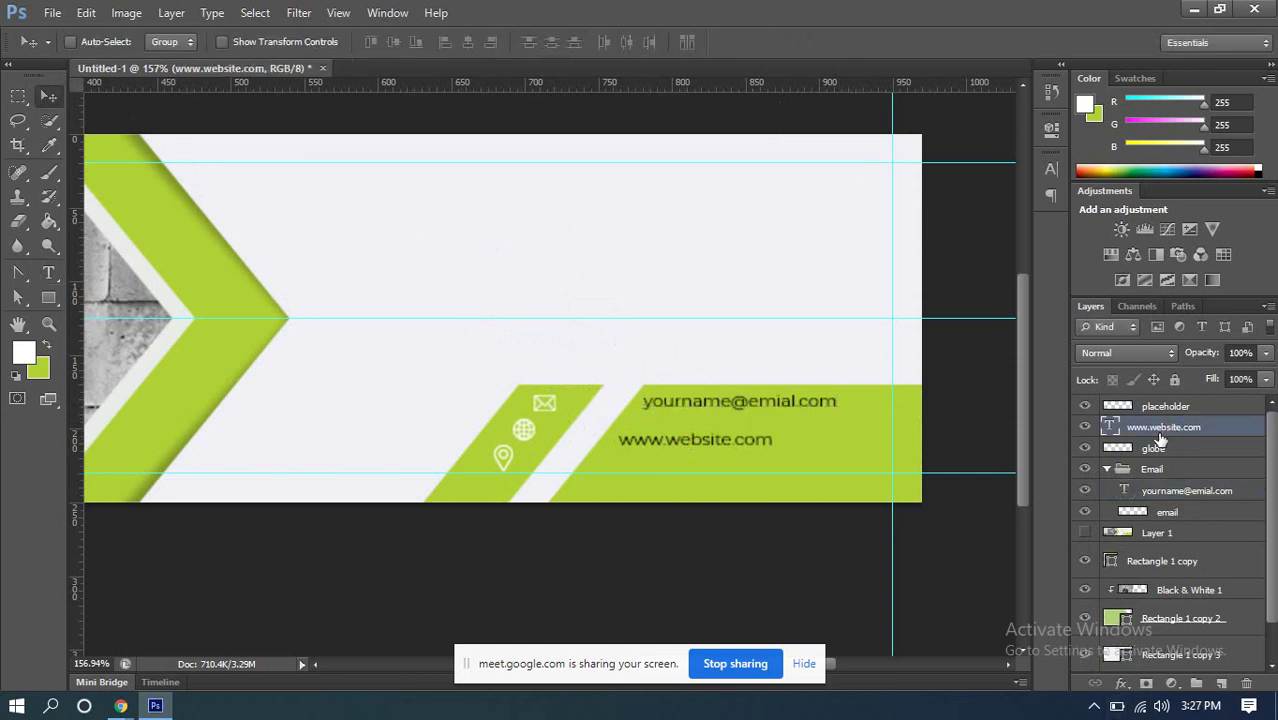
{"action": "left_click_drag", "start_coordinate": [676, 458], "coordinate": [670, 447]}
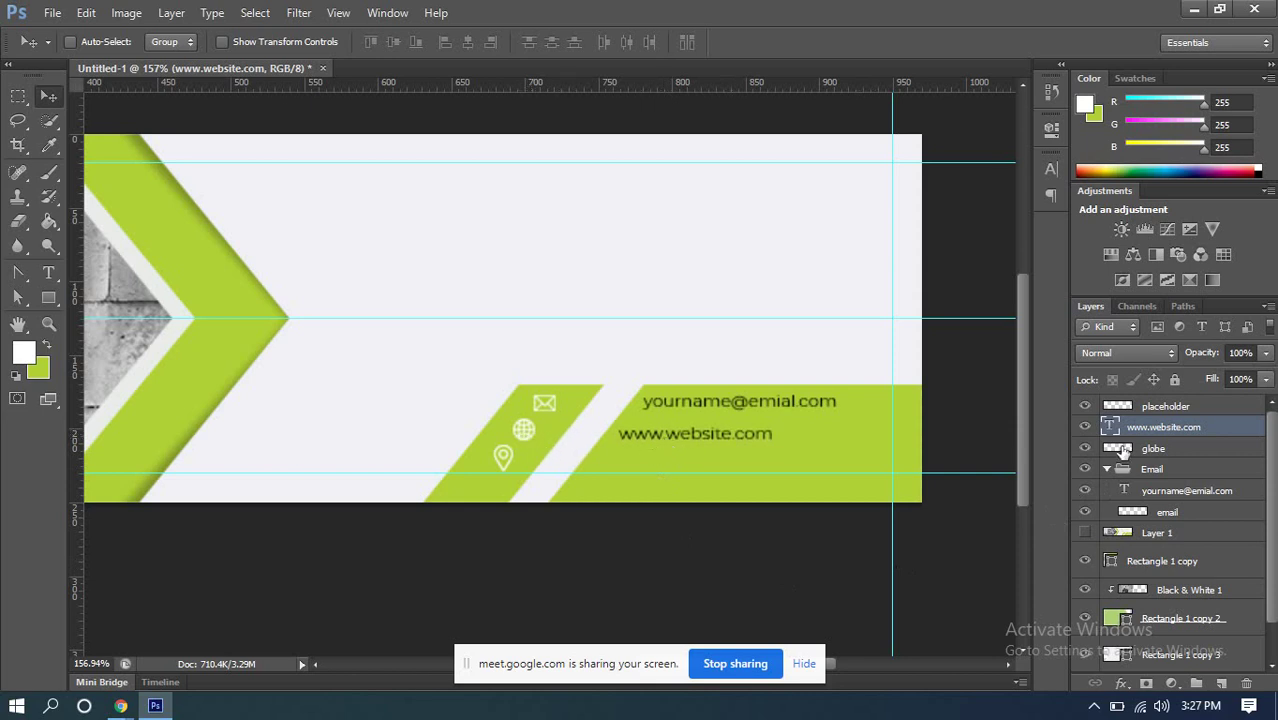
{"action": "left_click", "coordinate": [1150, 448], "text": "shift"}
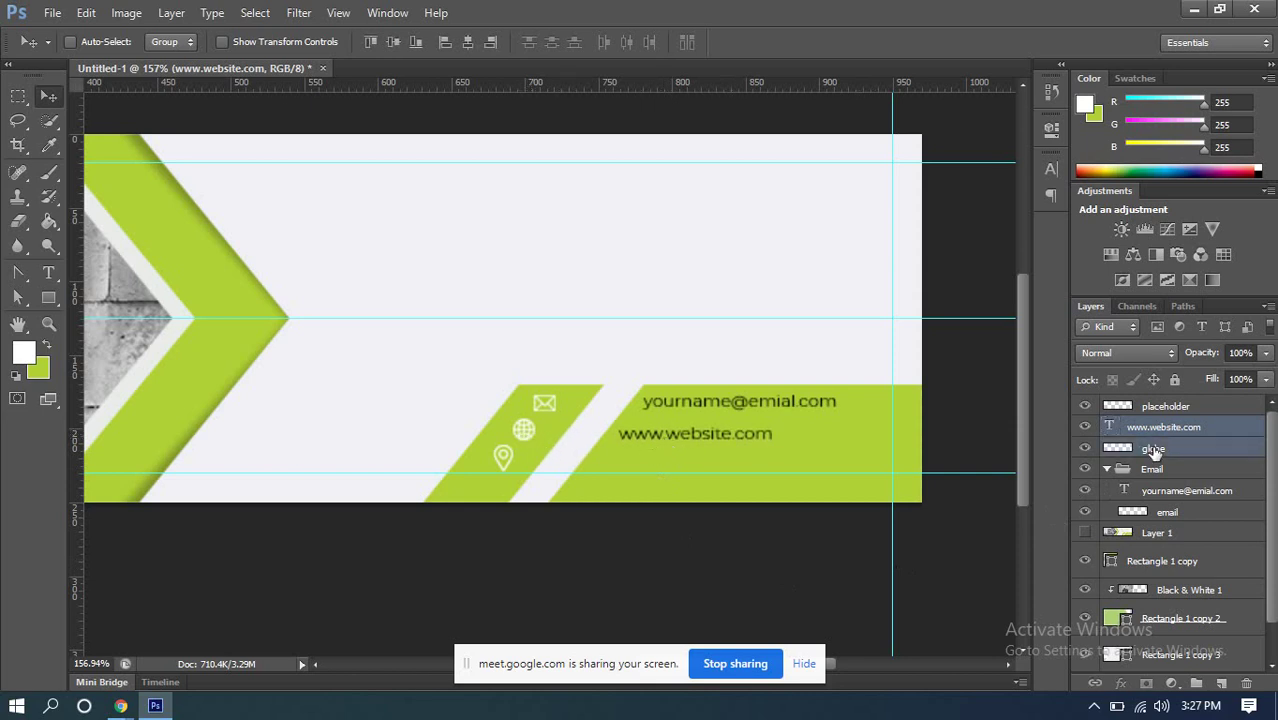
{"action": "left_click", "coordinate": [393, 44]}
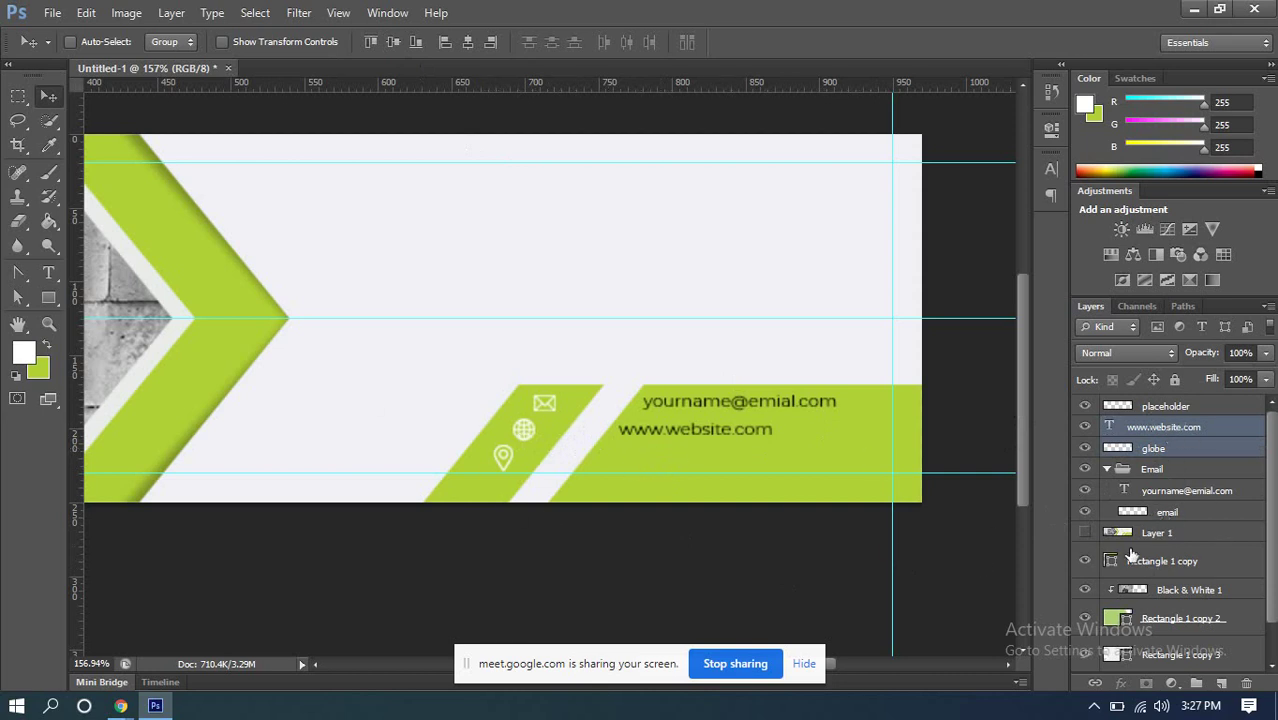
Step: Group the website text and globe icon layers and name the group "Website"
{"action": "left_click", "coordinate": [1197, 681]}
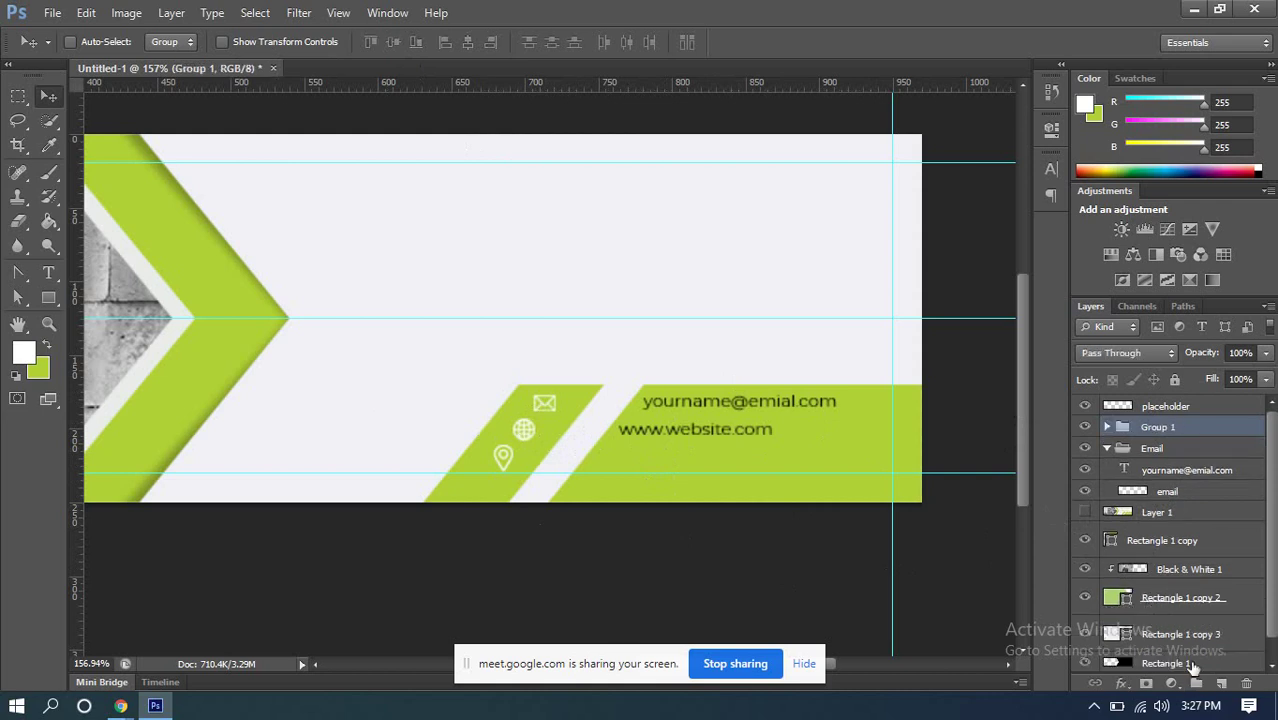
{"action": "double_click", "coordinate": [1155, 427]}
{"action": "type", "text": "Website"}
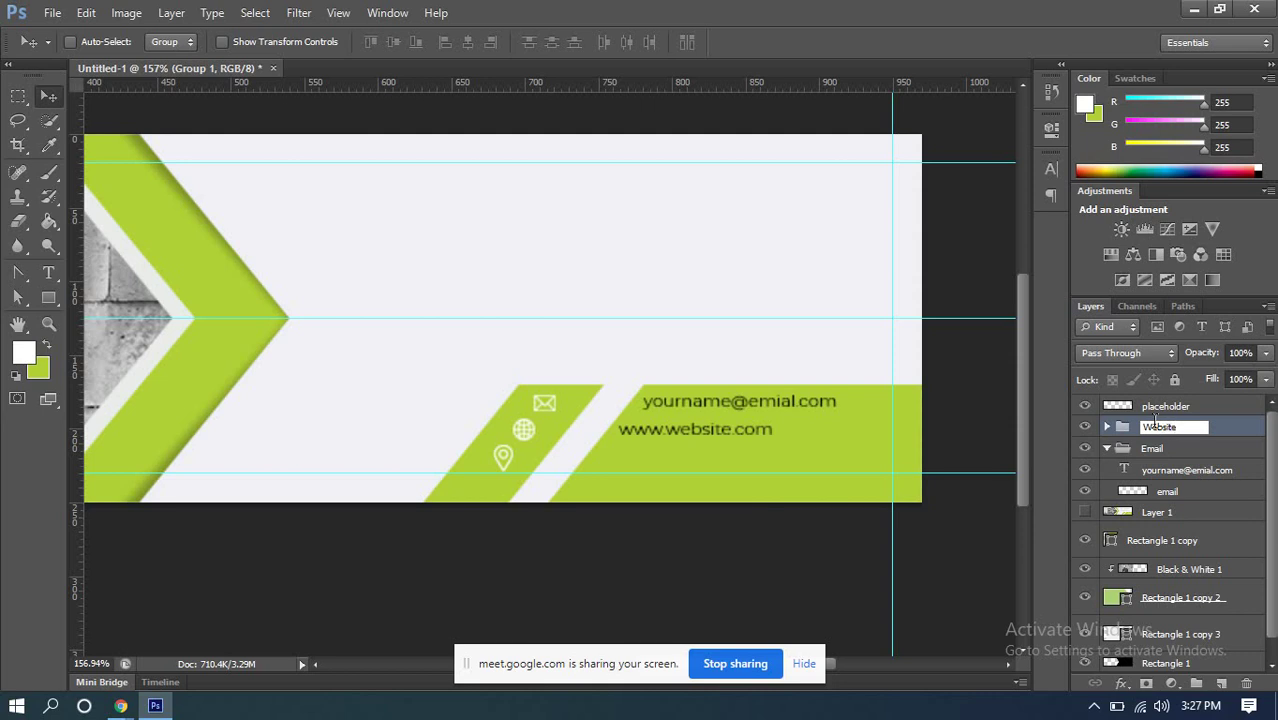
{"action": "key", "text": "Return"}
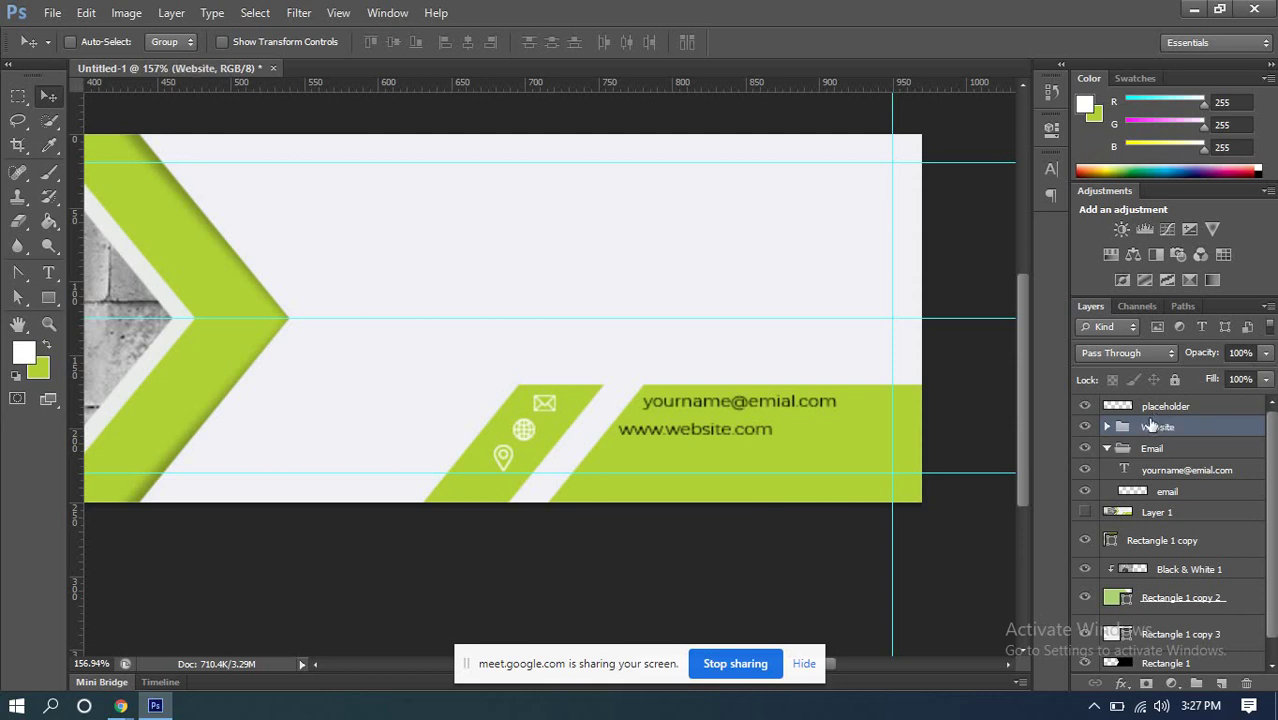
Step: Add a "Street address, City, Country" text layer directly above the placeholder layer and place it on the wide green strip below the website text
{"action": "left_click", "coordinate": [1083, 408]}
{"action": "left_click", "coordinate": [1148, 406]}
{"action": "left_click", "coordinate": [46, 275]}
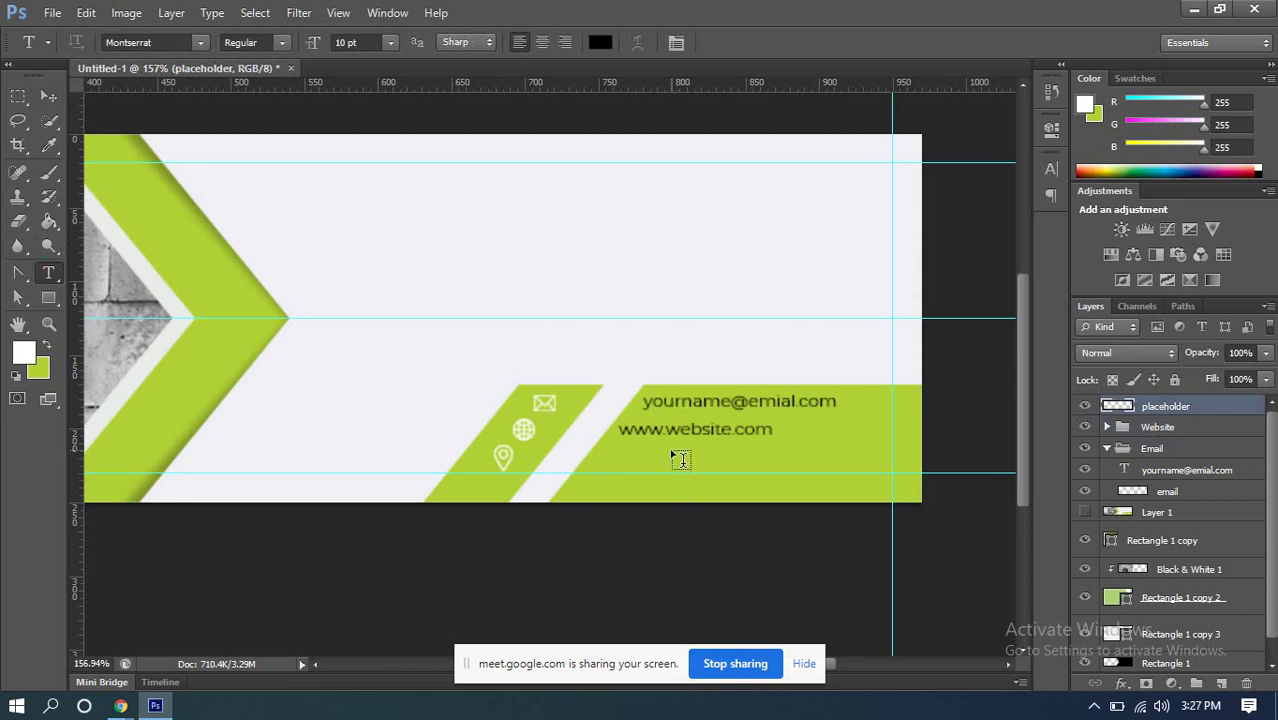
{"action": "left_click", "coordinate": [675, 458]}
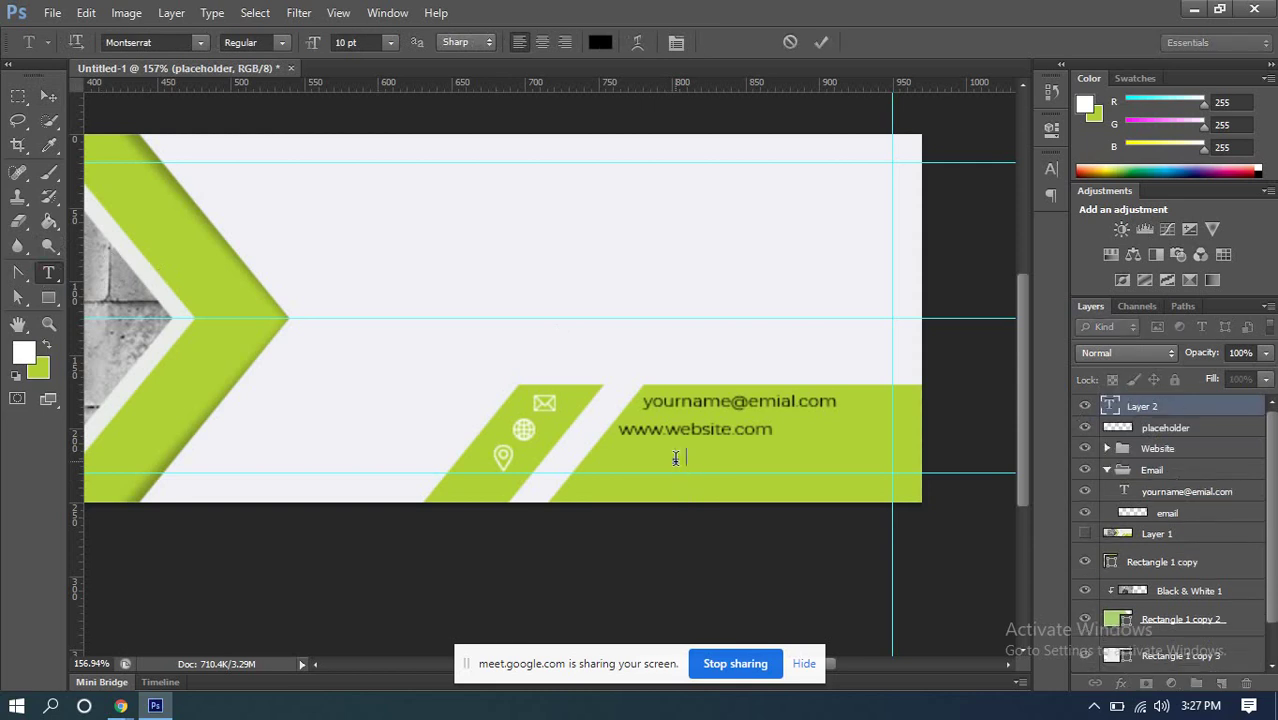
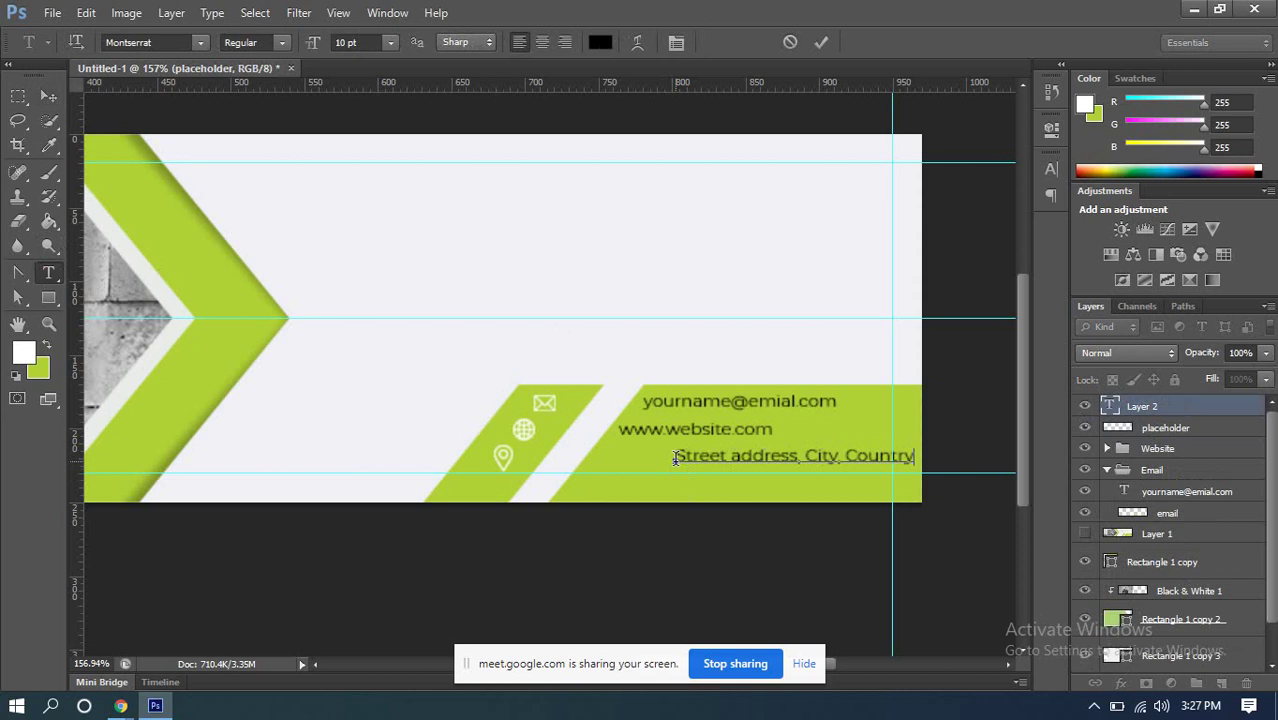
{"action": "left_click", "coordinate": [822, 42]}
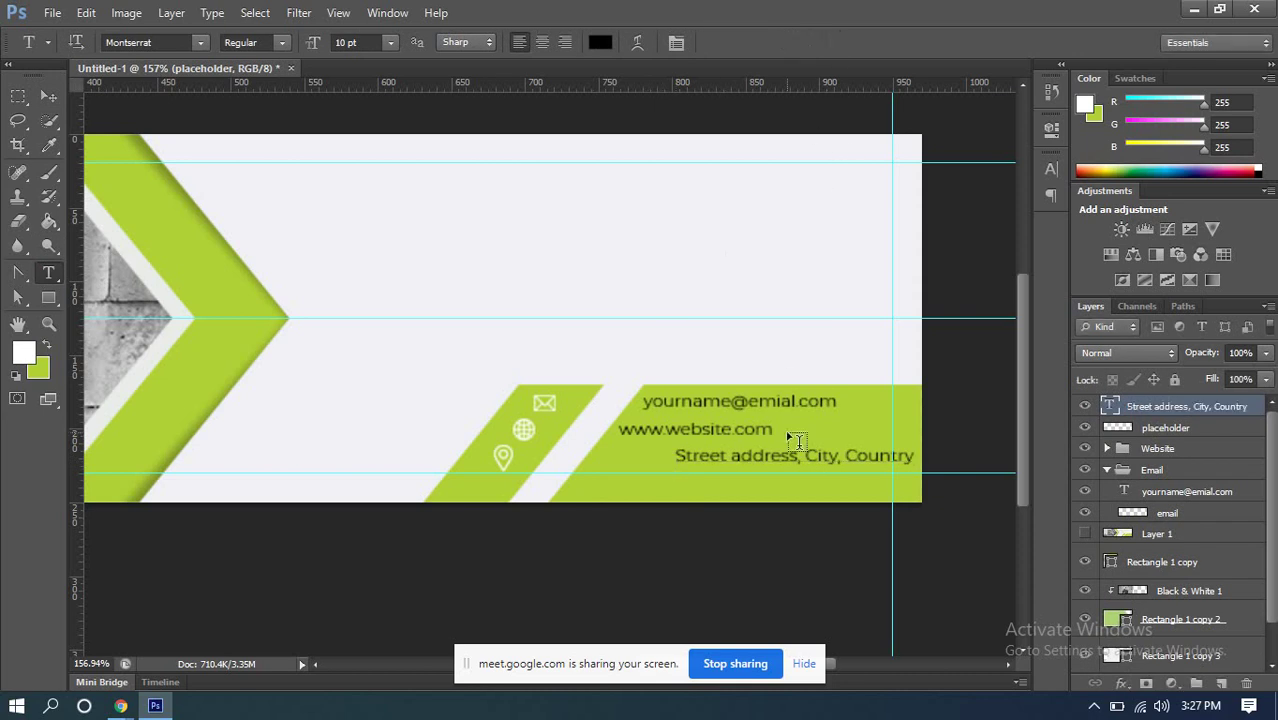
{"action": "left_click", "coordinate": [48, 96]}
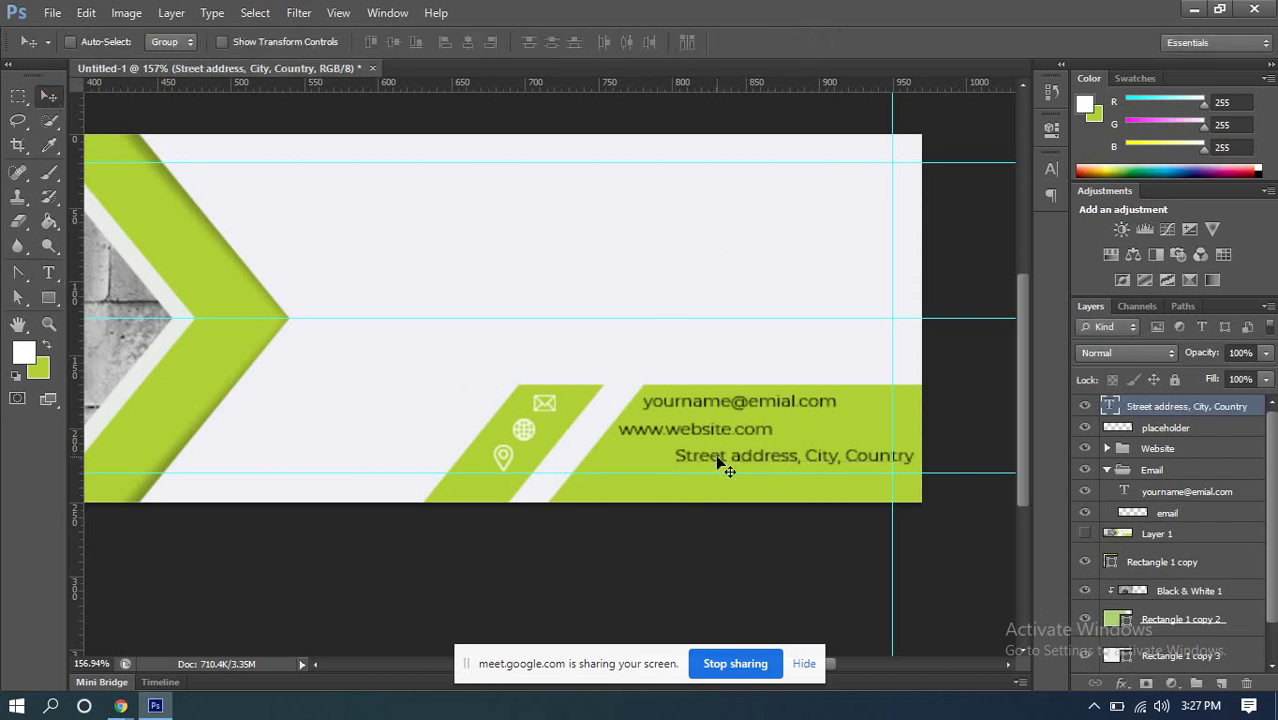
{"action": "left_click_drag", "start_coordinate": [722, 461], "coordinate": [645, 458]}
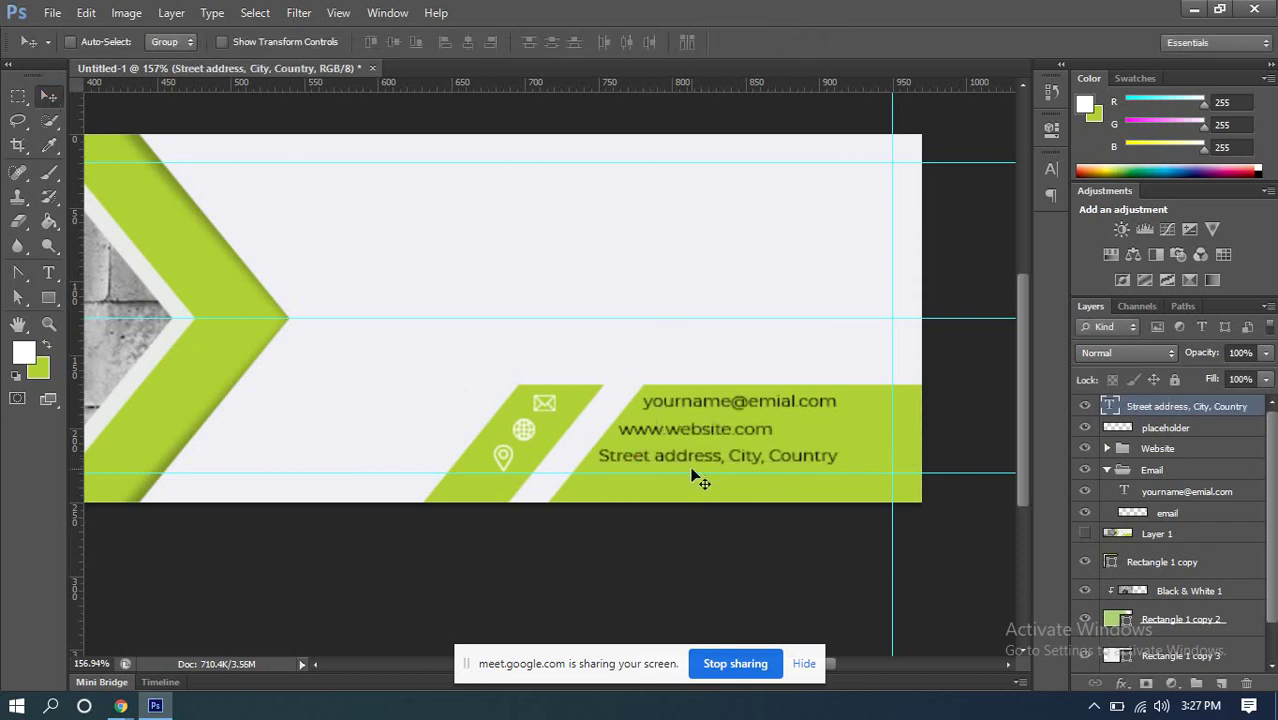
{"action": "key", "text": "Right"}
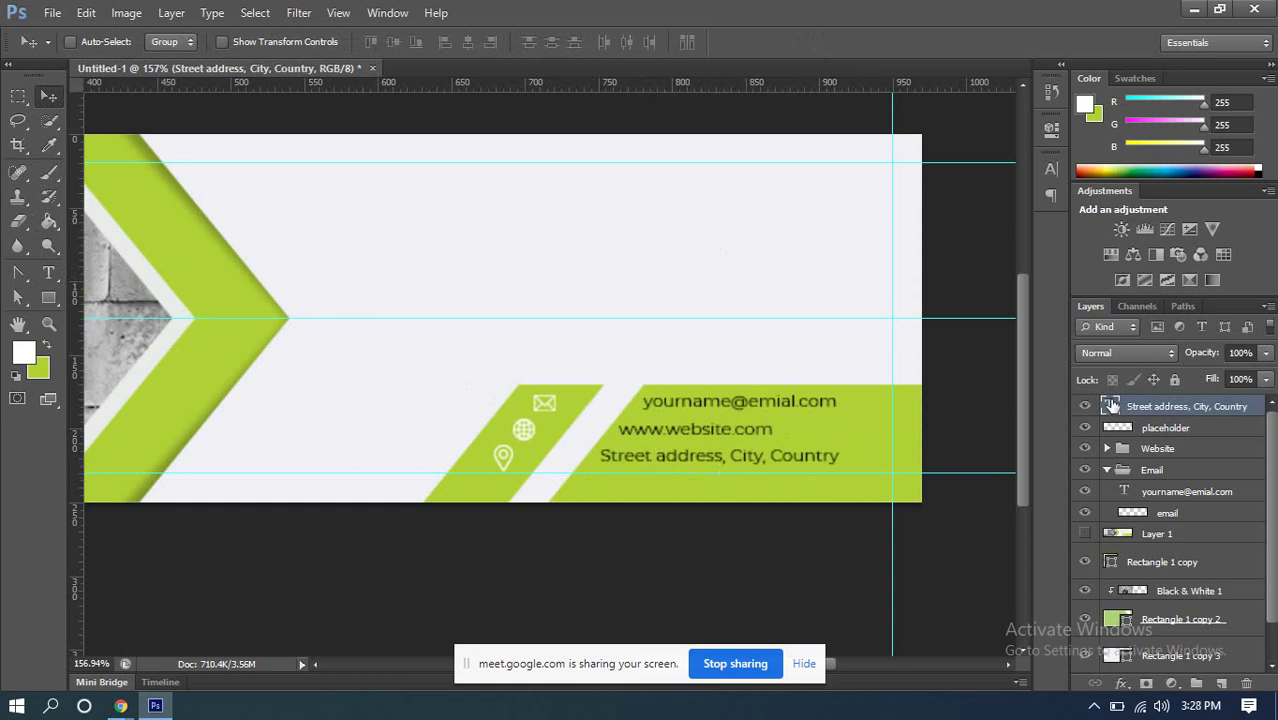
Step: Align the vertical centres of the address text and the pin icon and group both layers under the name "Location"
{"action": "left_click", "coordinate": [1148, 428]}
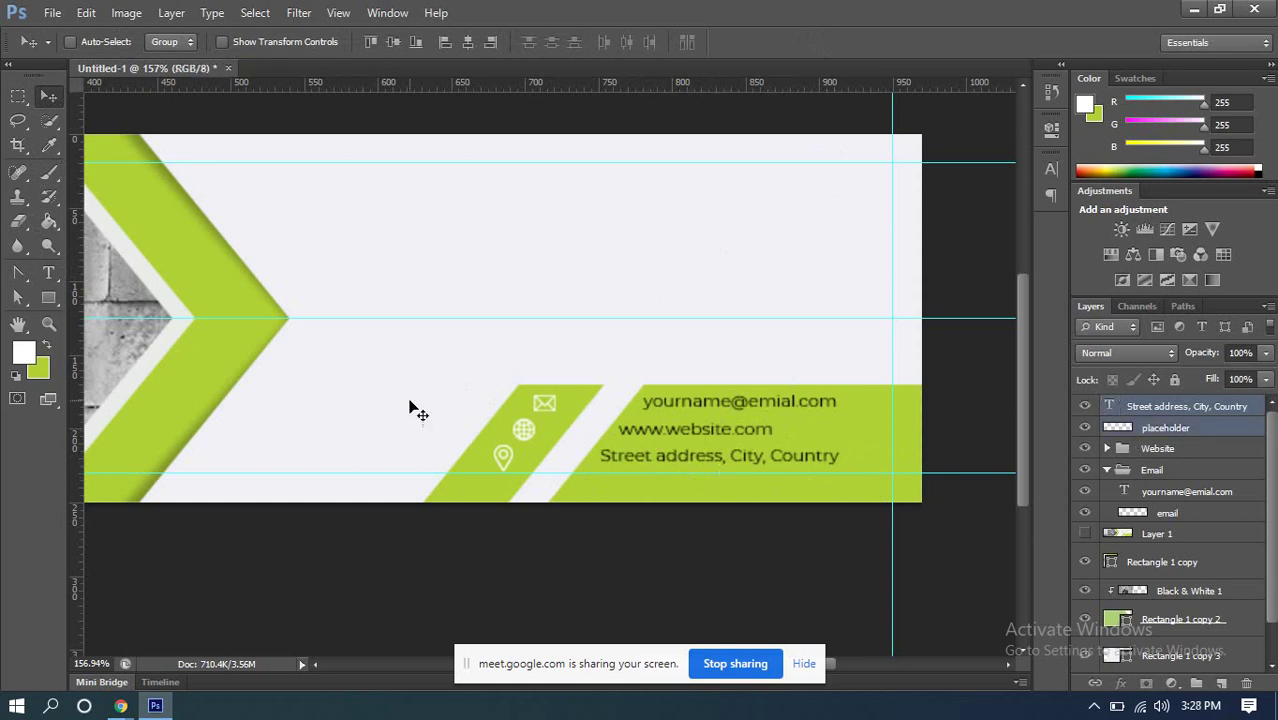
{"action": "left_click", "coordinate": [393, 45]}
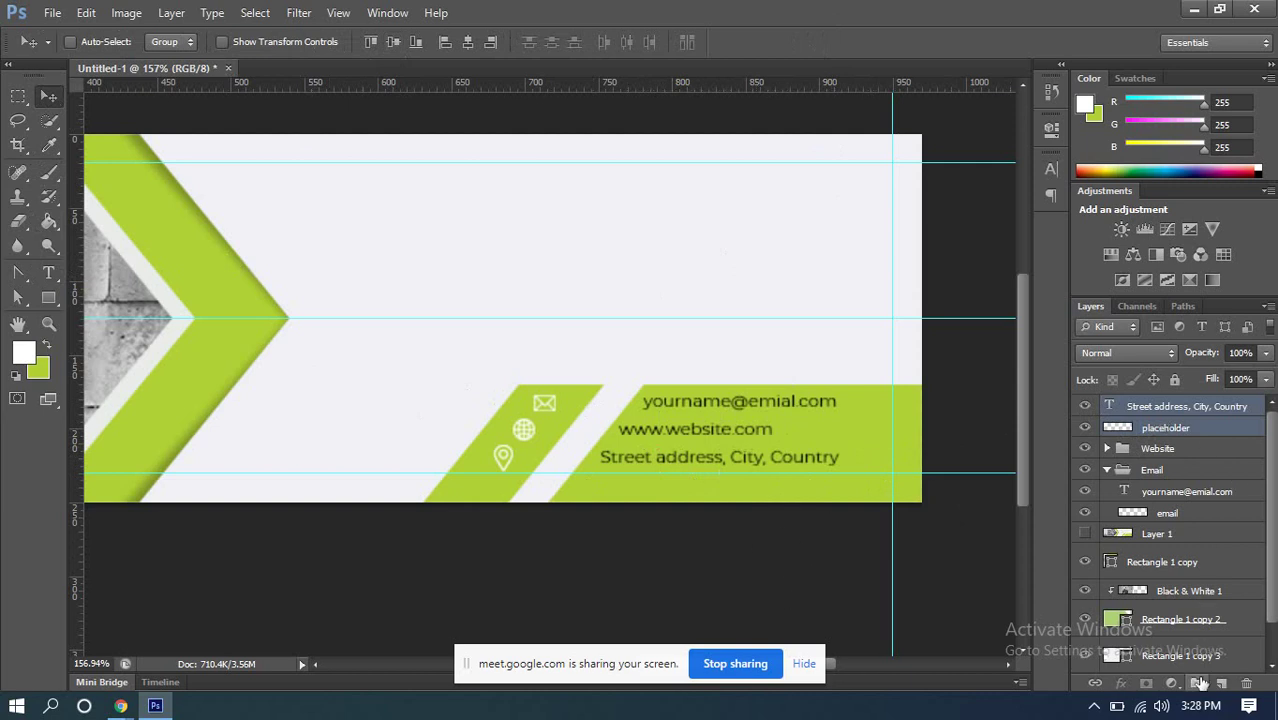
{"action": "left_click", "coordinate": [1198, 686]}
{"action": "double_click", "coordinate": [1160, 406]}
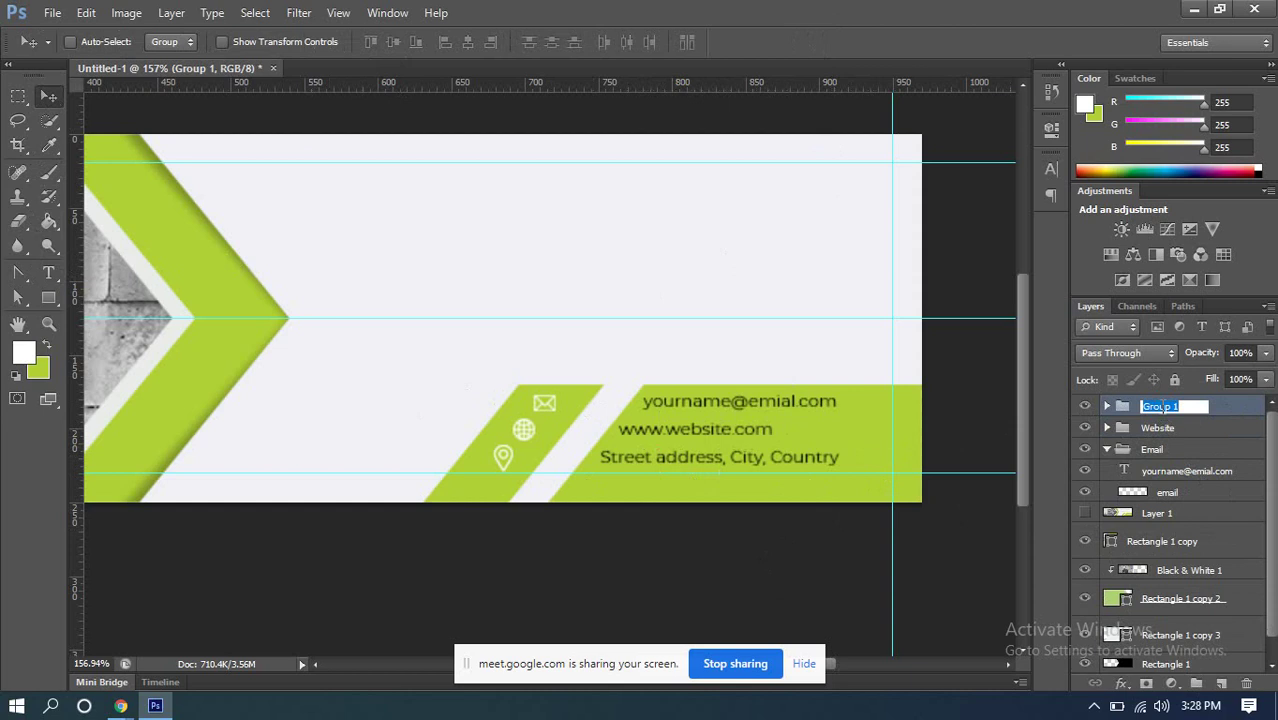
{"action": "type", "text": "Location"}
{"action": "key", "text": "Return"}
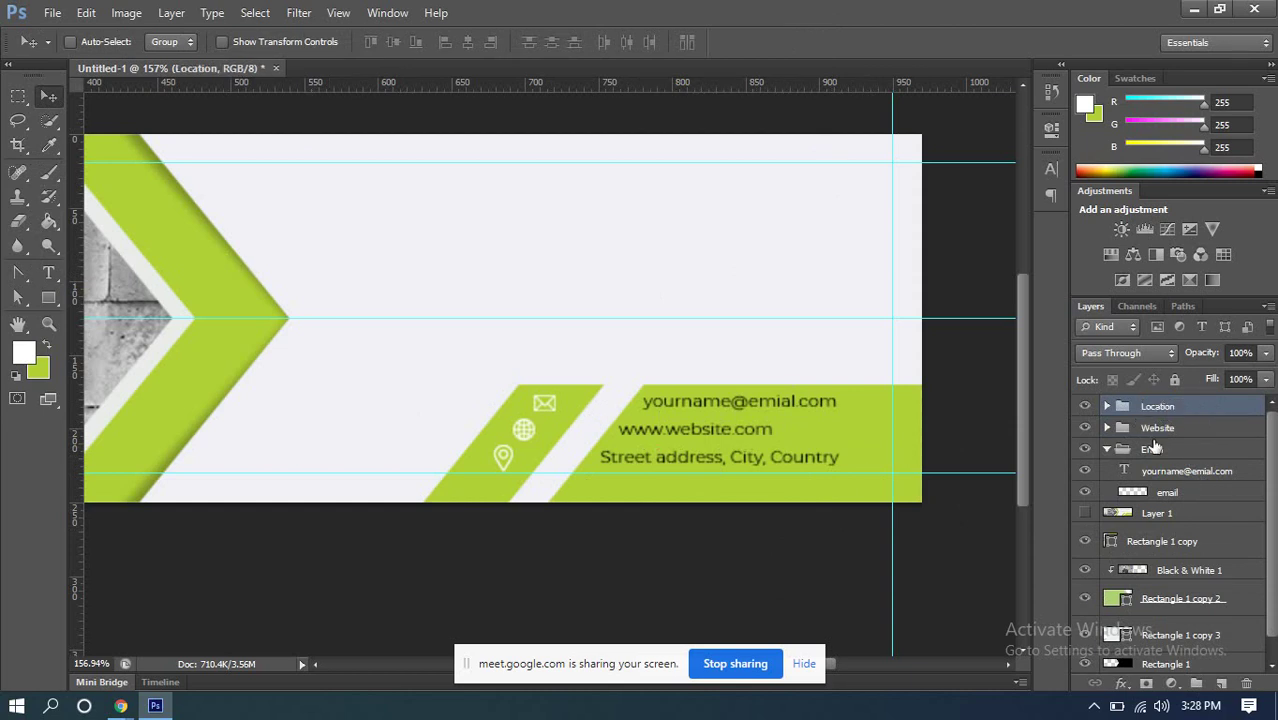
Step: Collapse the Email group and distribute the Location, Website and Email groups evenly by their vertical centres
{"action": "left_click", "coordinate": [1106, 449]}
{"action": "left_click", "coordinate": [1155, 450], "text": "shift"}
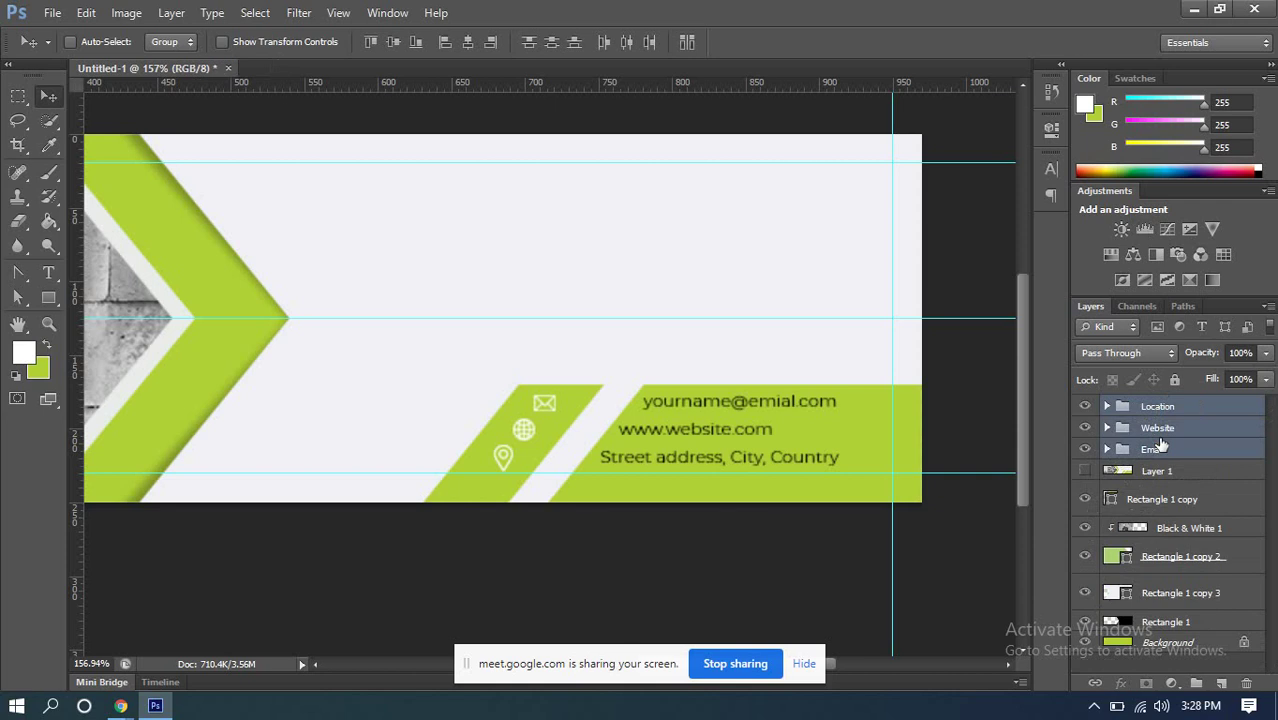
{"action": "left_click", "coordinate": [551, 43]}
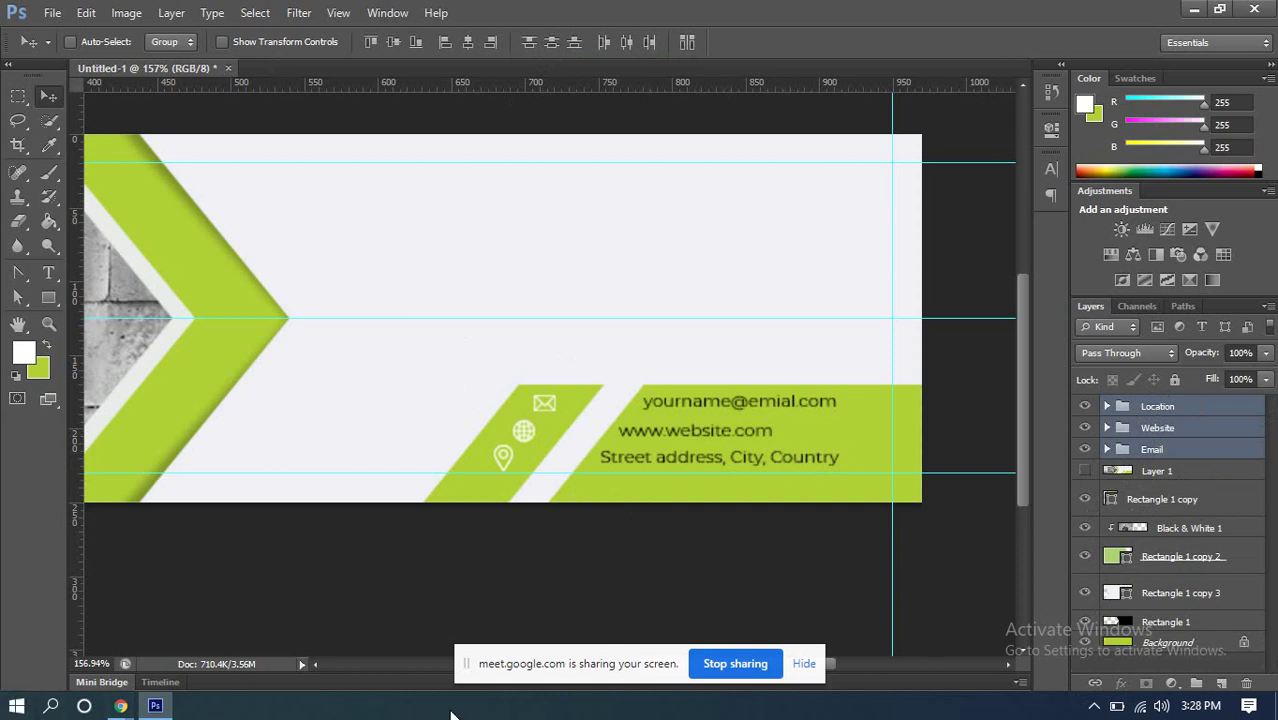
Step: Change the e-mail text inside the Email group to white and commit the edit
{"action": "scroll", "coordinate": [479, 613], "scroll_direction": "down", "scroll_amount": 3}
{"action": "scroll", "coordinate": [756, 471], "scroll_direction": "up", "scroll_amount": 2}
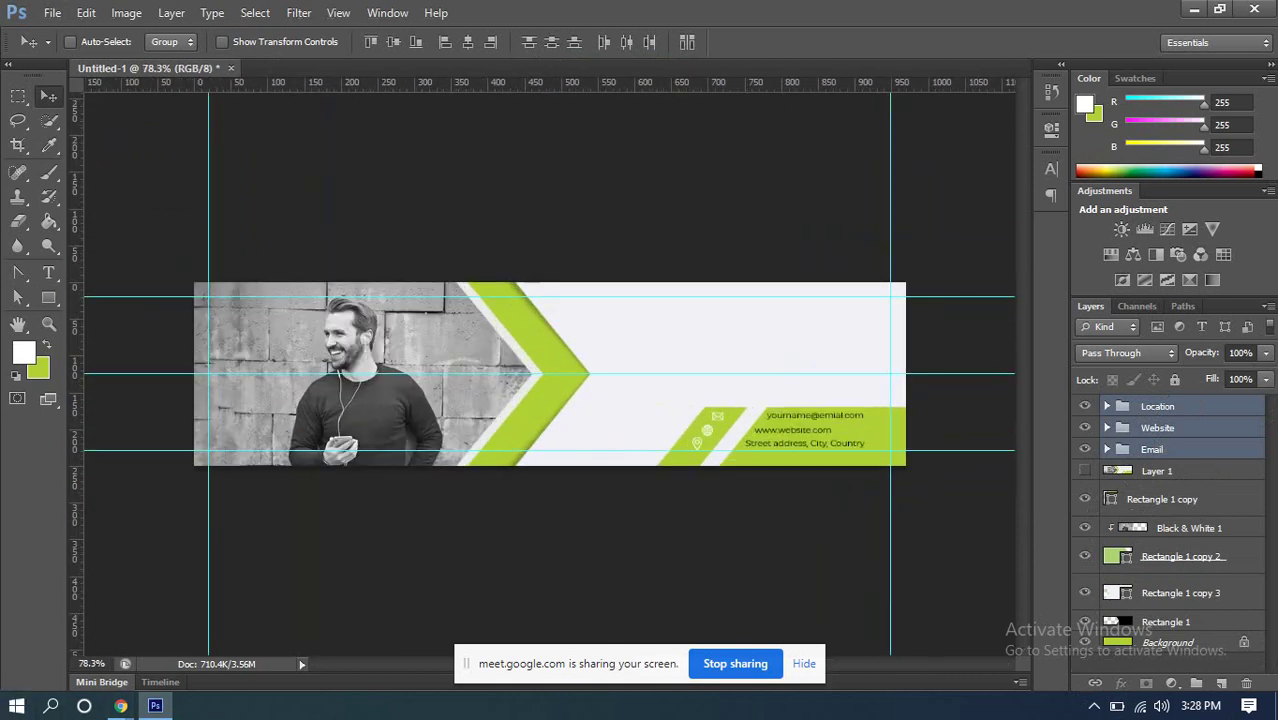
{"action": "scroll", "coordinate": [870, 440], "scroll_direction": "up", "scroll_amount": 5}
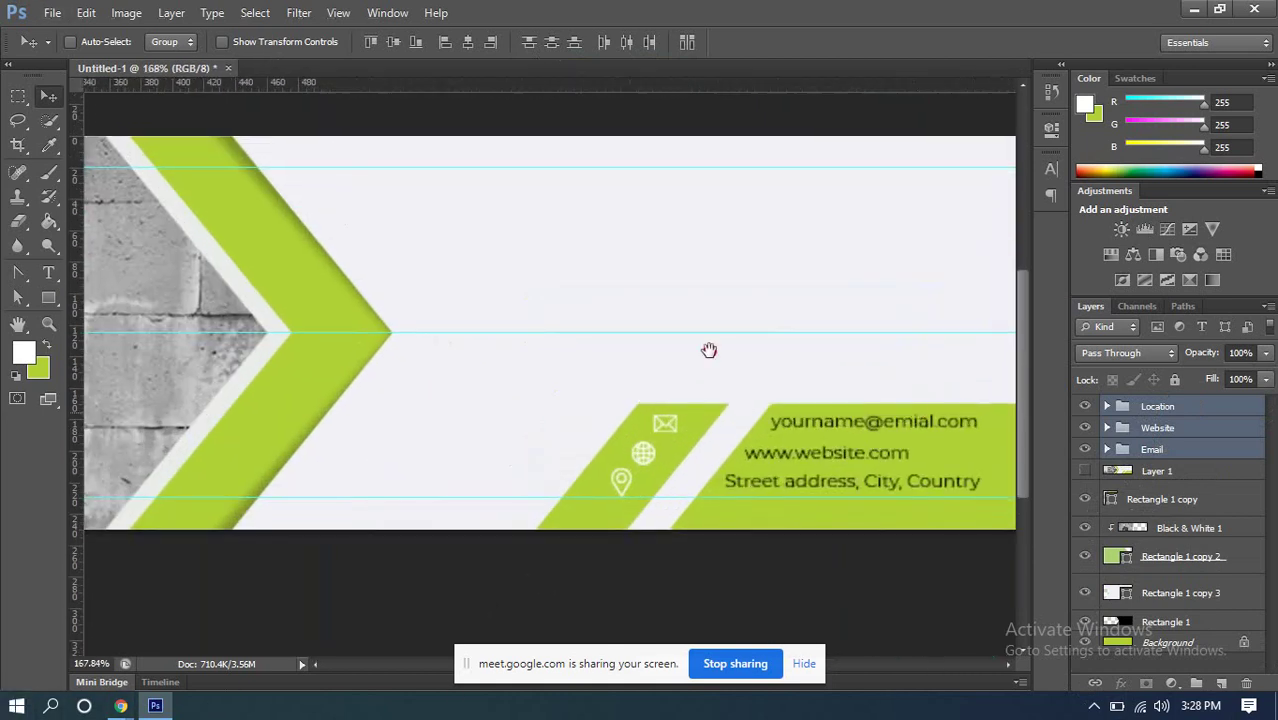
{"action": "left_click_drag", "start_coordinate": [709, 350], "coordinate": [501, 288]}
{"action": "left_click", "coordinate": [1107, 450]}
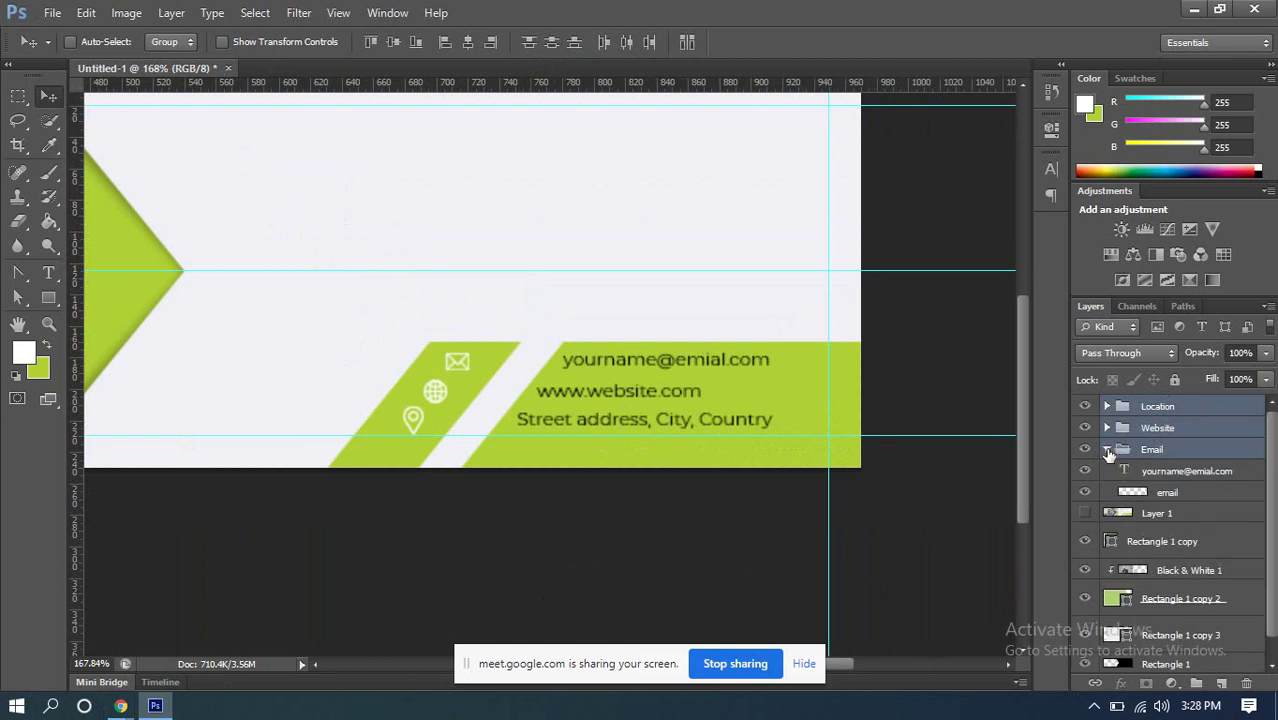
{"action": "double_click", "coordinate": [1126, 472]}
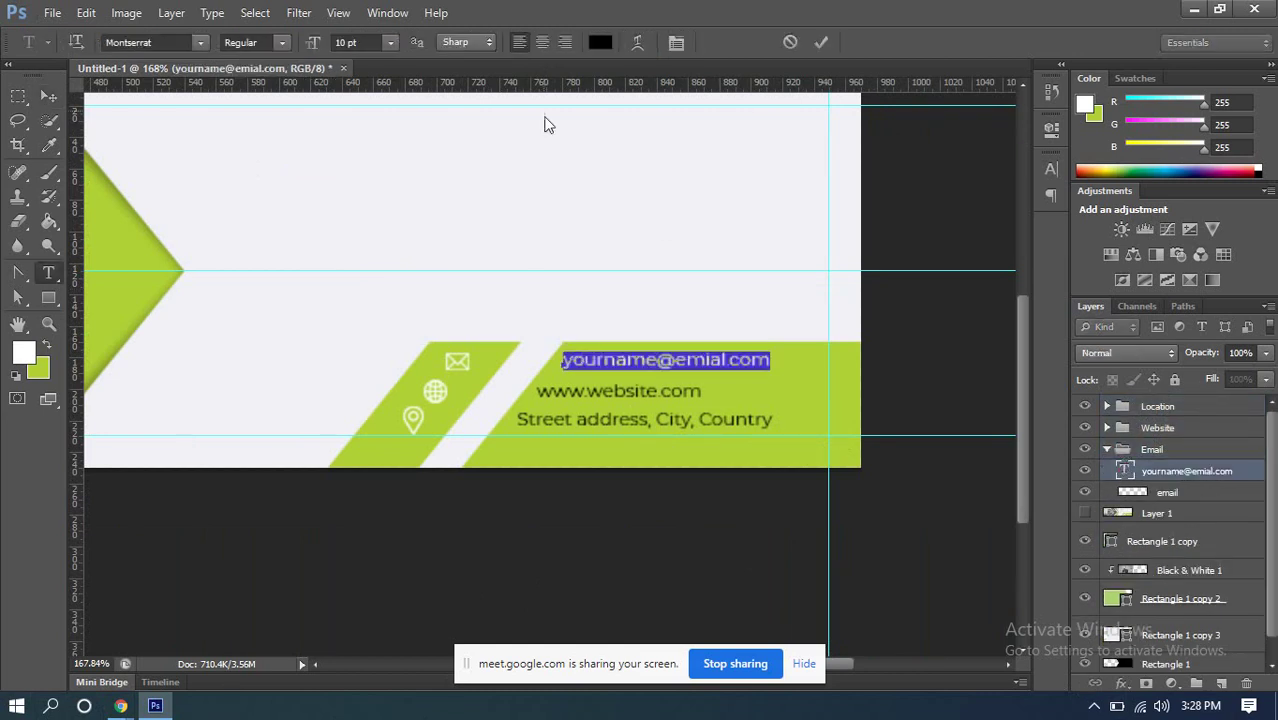
{"action": "left_click", "coordinate": [599, 42]}
{"action": "left_click", "coordinate": [434, 243]}
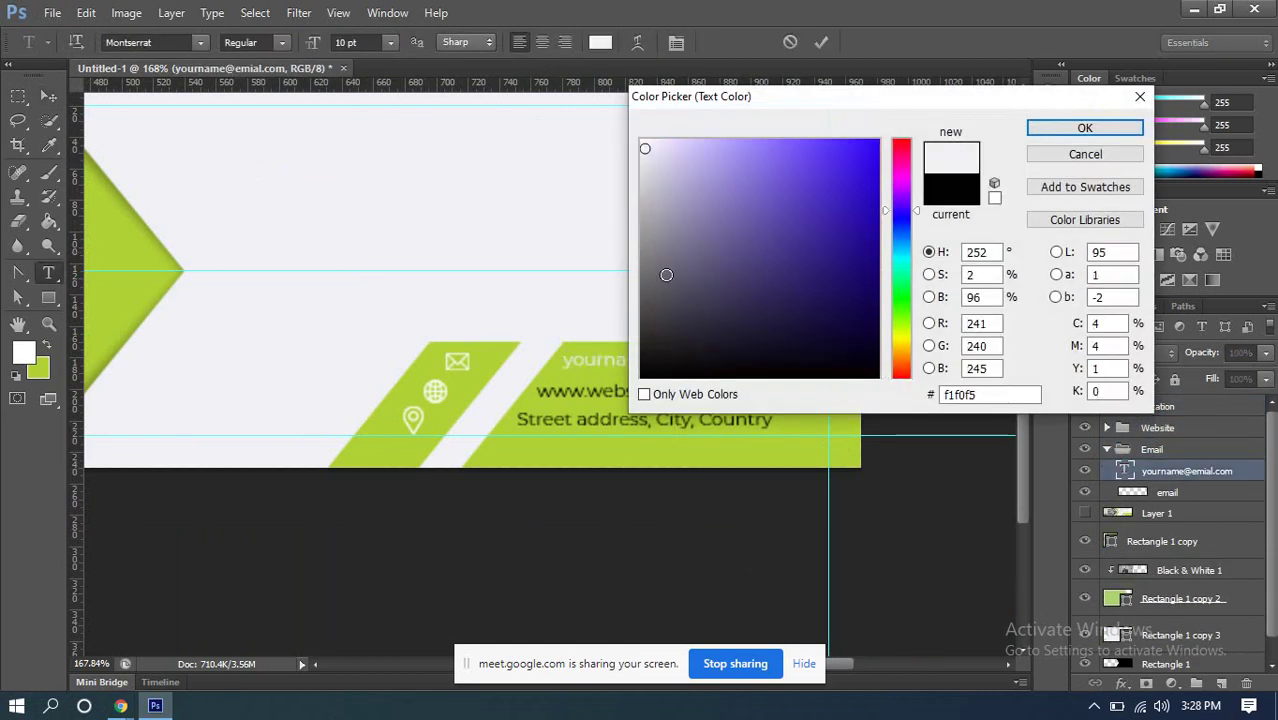
{"action": "left_click", "coordinate": [641, 141]}
{"action": "left_click", "coordinate": [1084, 128]}
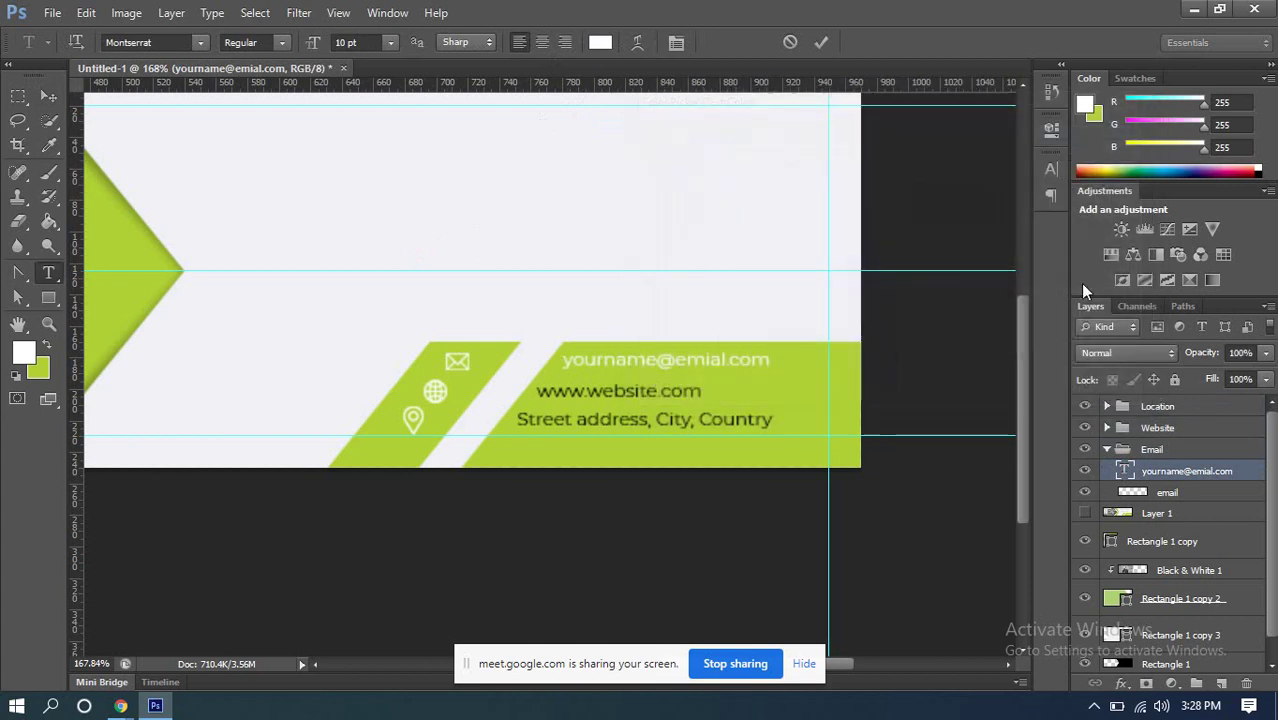
{"action": "left_click", "coordinate": [821, 42]}
{"action": "key", "text": "v"}
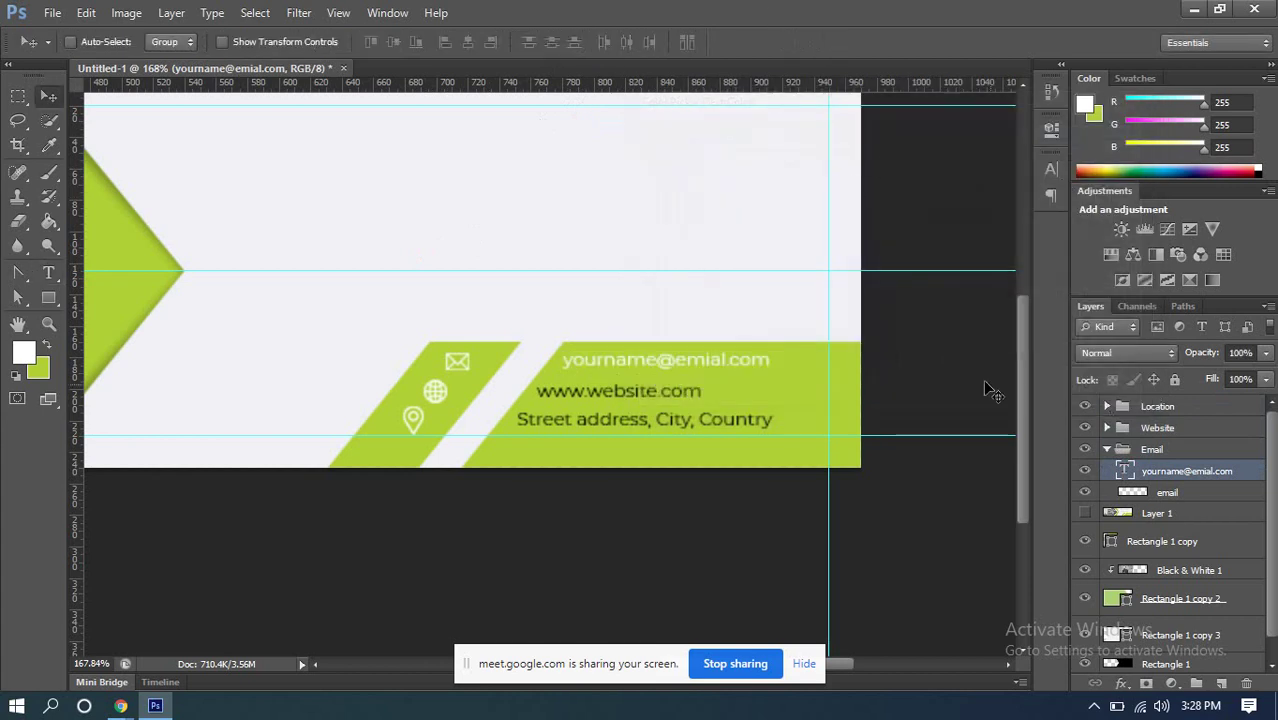
{"action": "left_click", "coordinate": [1106, 450]}
{"action": "left_click", "coordinate": [1106, 428]}
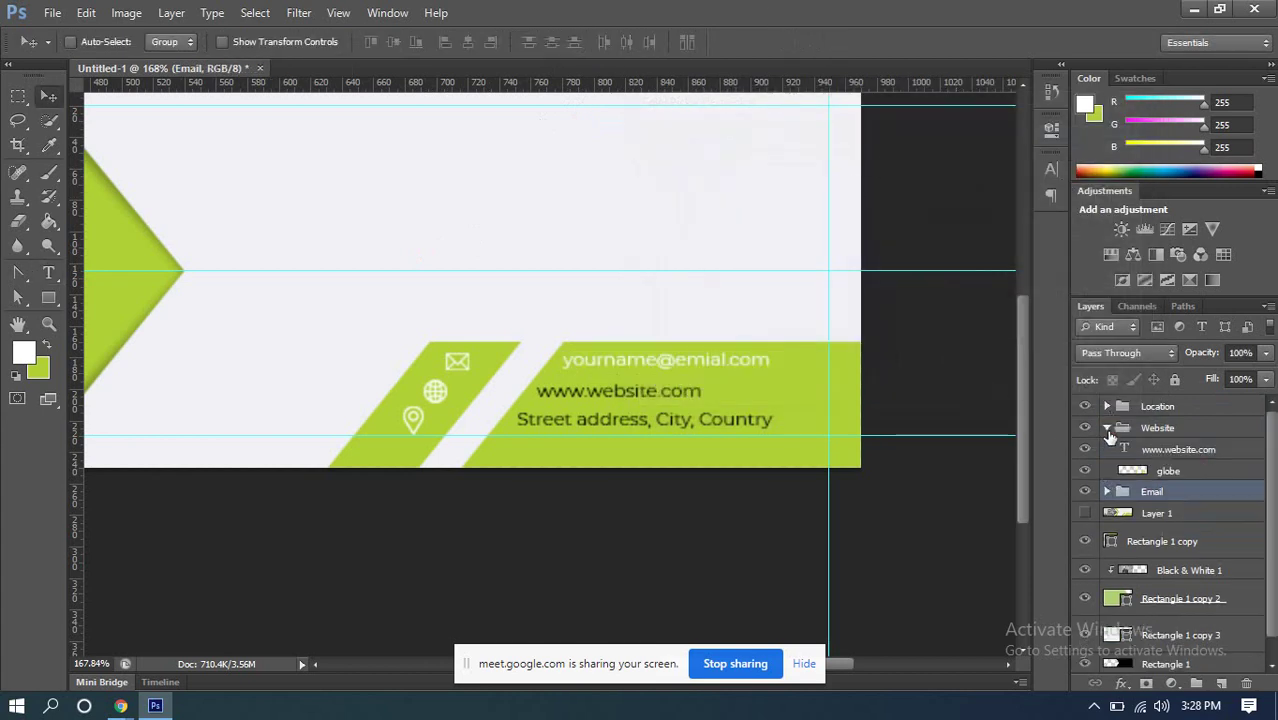
{"action": "double_click", "coordinate": [1124, 449]}
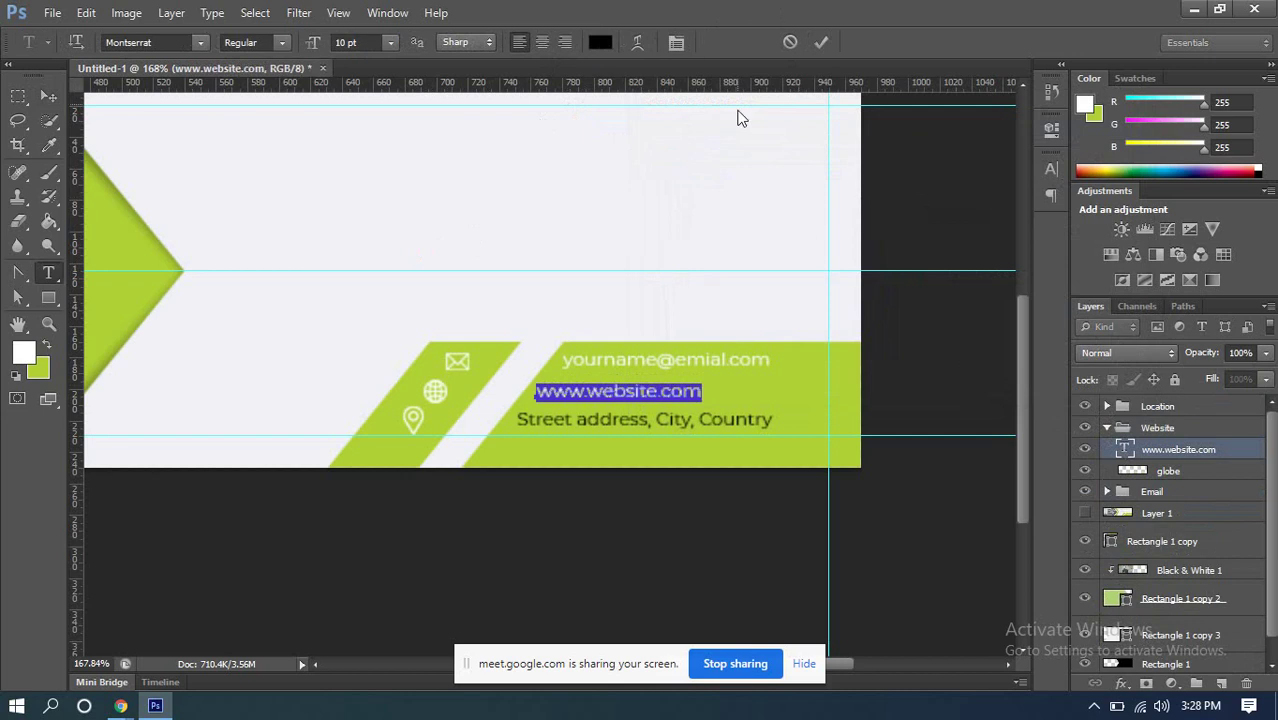
{"action": "left_click", "coordinate": [600, 42]}
{"action": "left_click", "coordinate": [642, 141]}
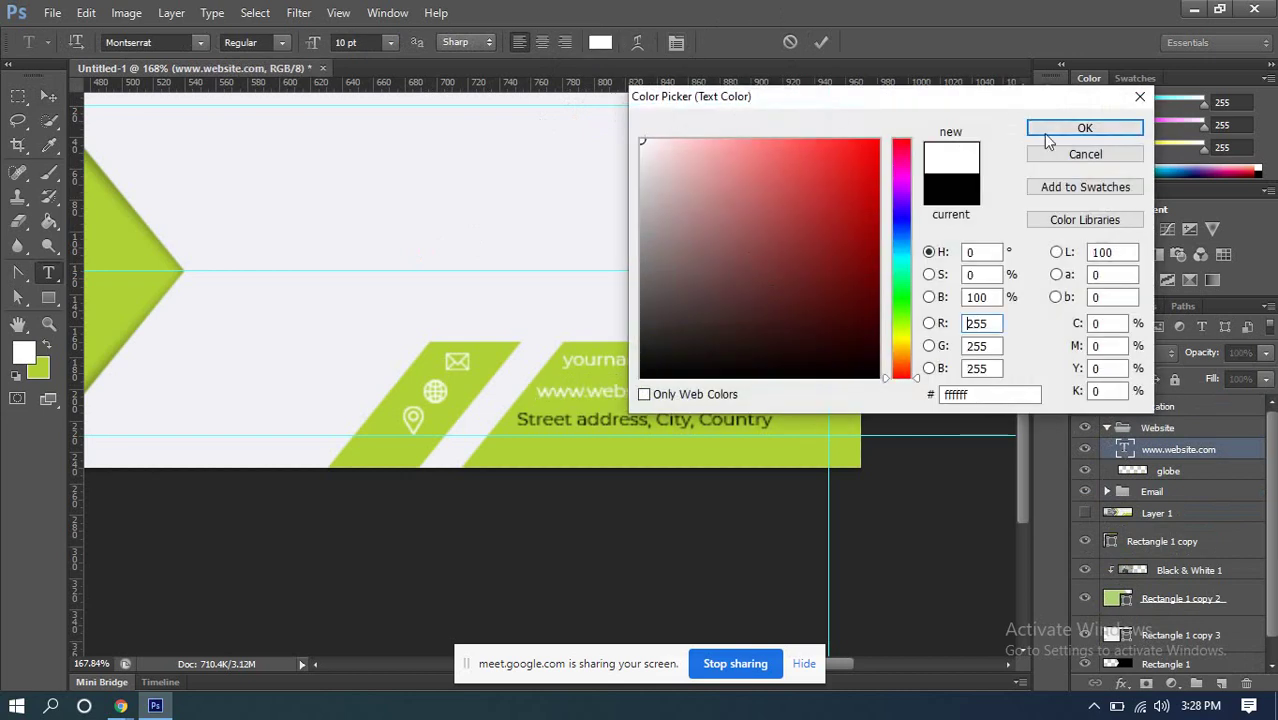
{"action": "left_click", "coordinate": [1085, 128]}
{"action": "key", "text": "ctrl+Return"}
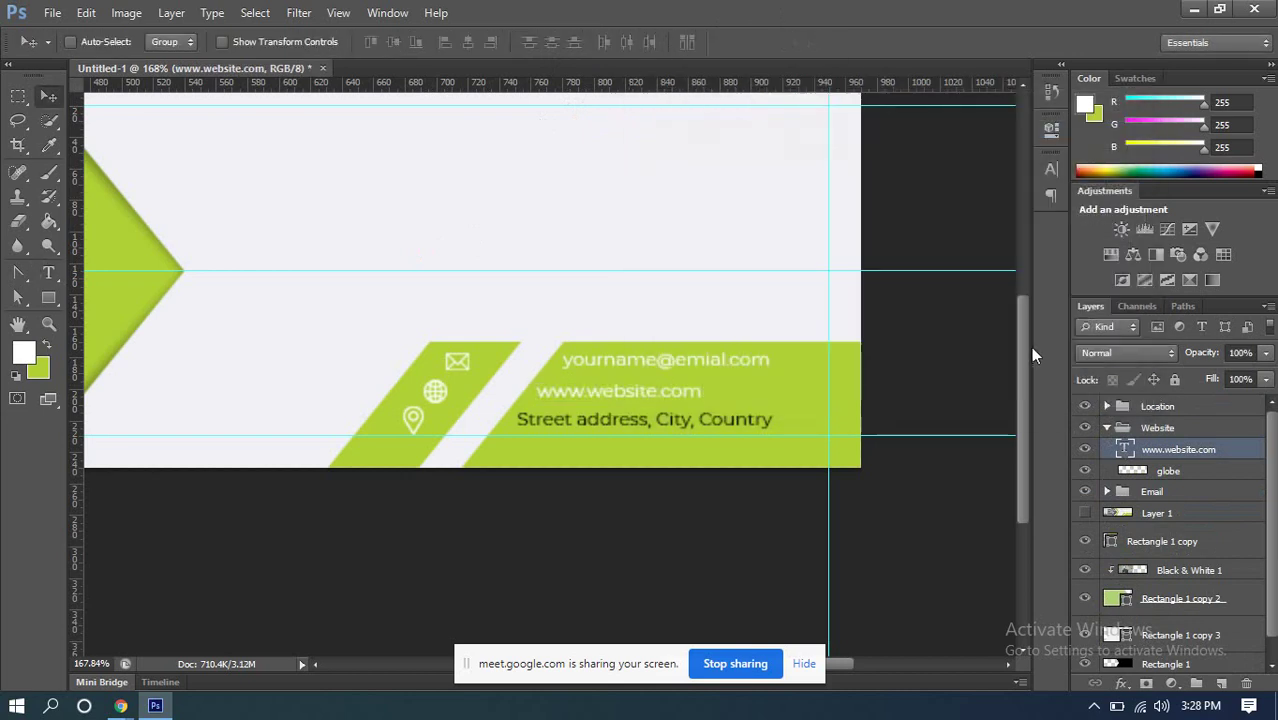
Step: Collapse the Website group and recolour the street address text inside the Location group to white
{"action": "left_click", "coordinate": [1106, 428]}
{"action": "left_click", "coordinate": [1106, 406]}
{"action": "double_click", "coordinate": [1131, 428]}
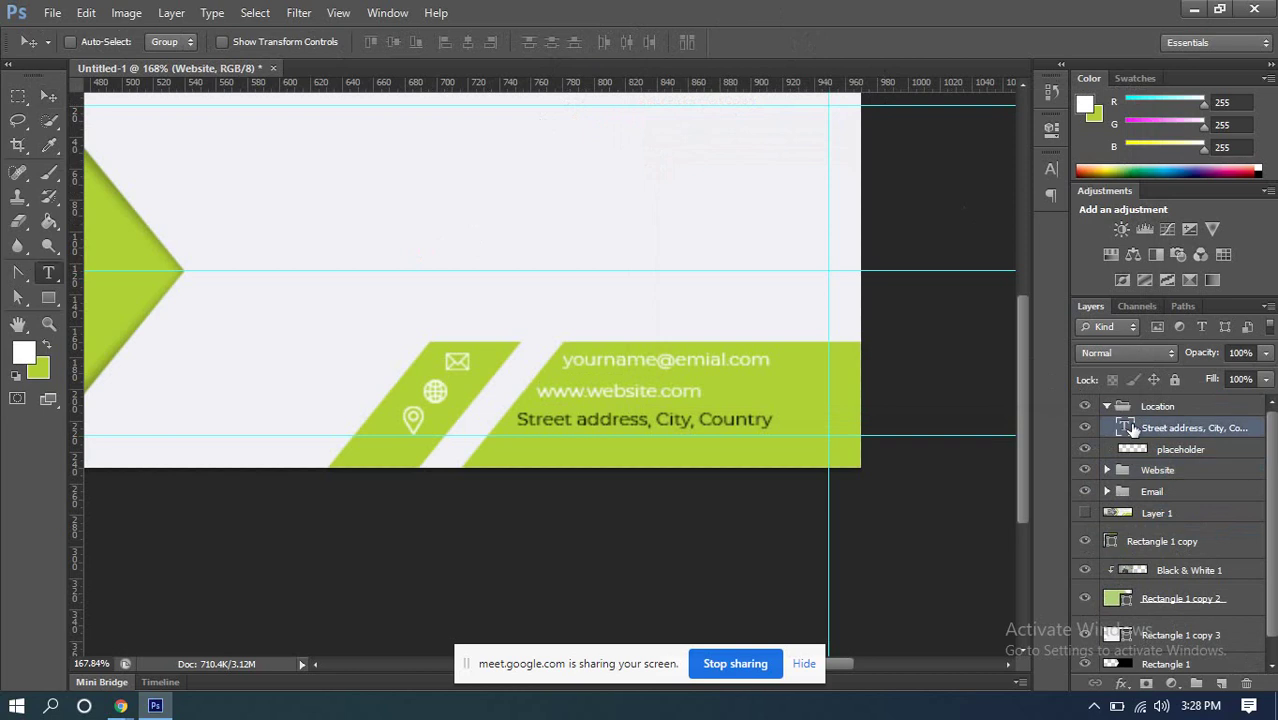
{"action": "left_click", "coordinate": [600, 42]}
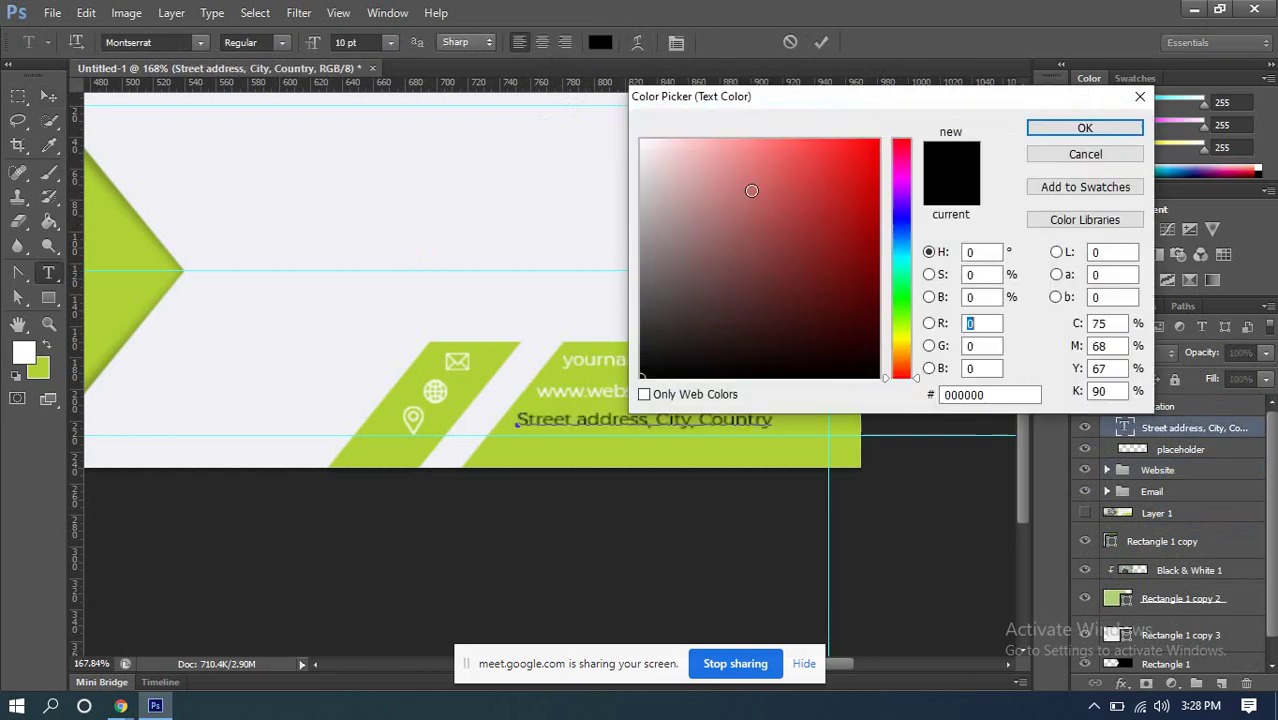
{"action": "left_click_drag", "start_coordinate": [751, 190], "coordinate": [625, 128]}
{"action": "left_click", "coordinate": [1085, 128]}
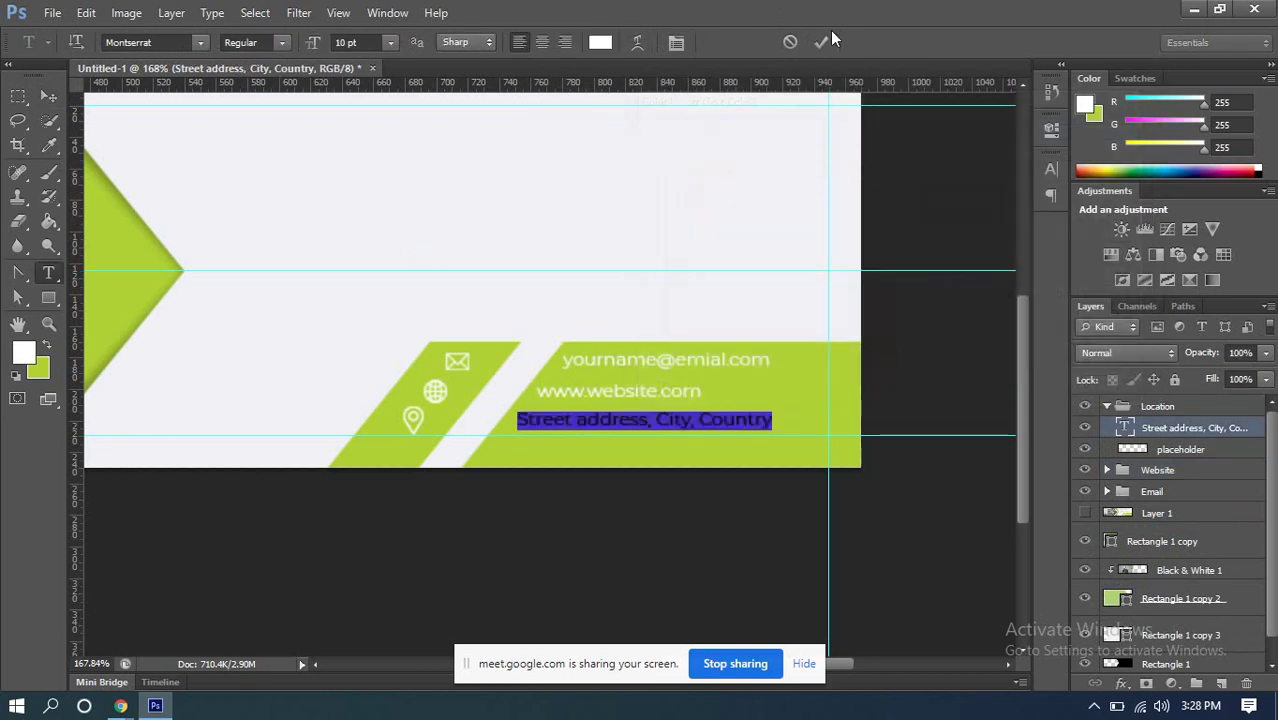
{"action": "left_click", "coordinate": [821, 42]}
{"action": "key", "text": "v"}
Step: Make the reference banner on Layer 1 visible, with that layer selected, to serve as a guide for the title text
{"action": "scroll", "coordinate": [750, 285], "scroll_direction": "down", "scroll_amount": 6}
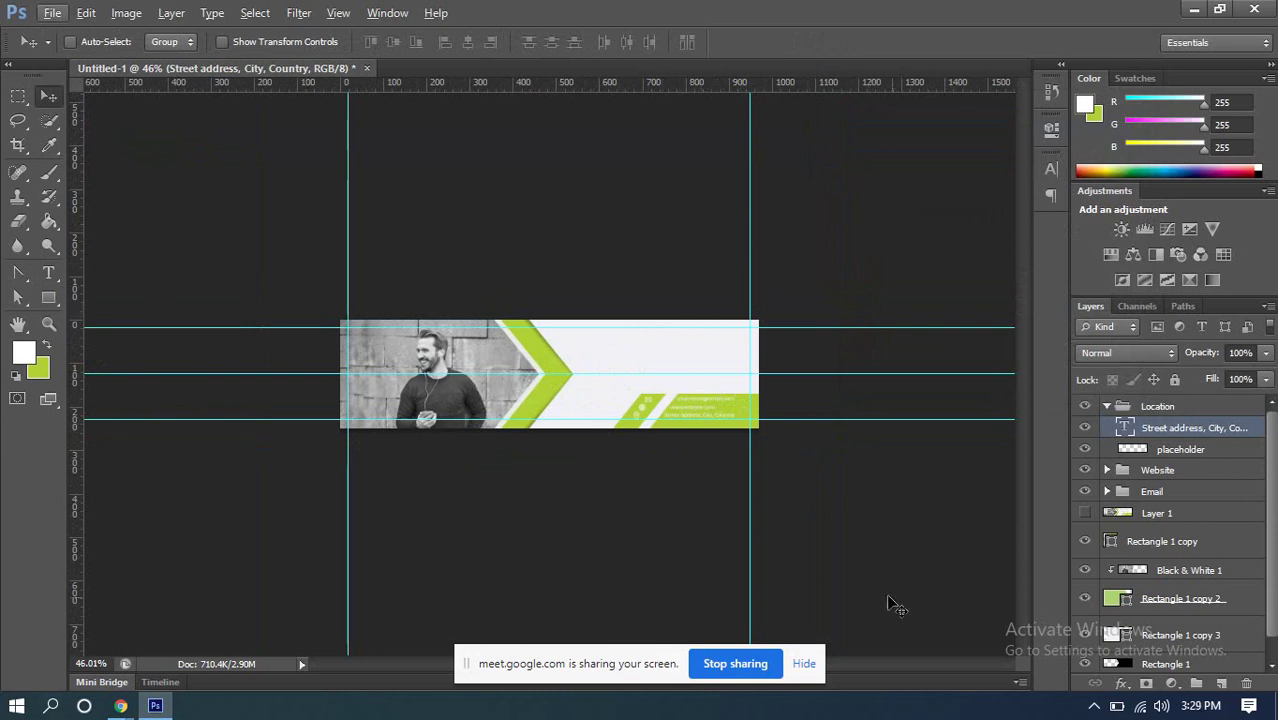
{"action": "left_click", "coordinate": [1150, 514]}
{"action": "left_click", "coordinate": [1085, 513]}
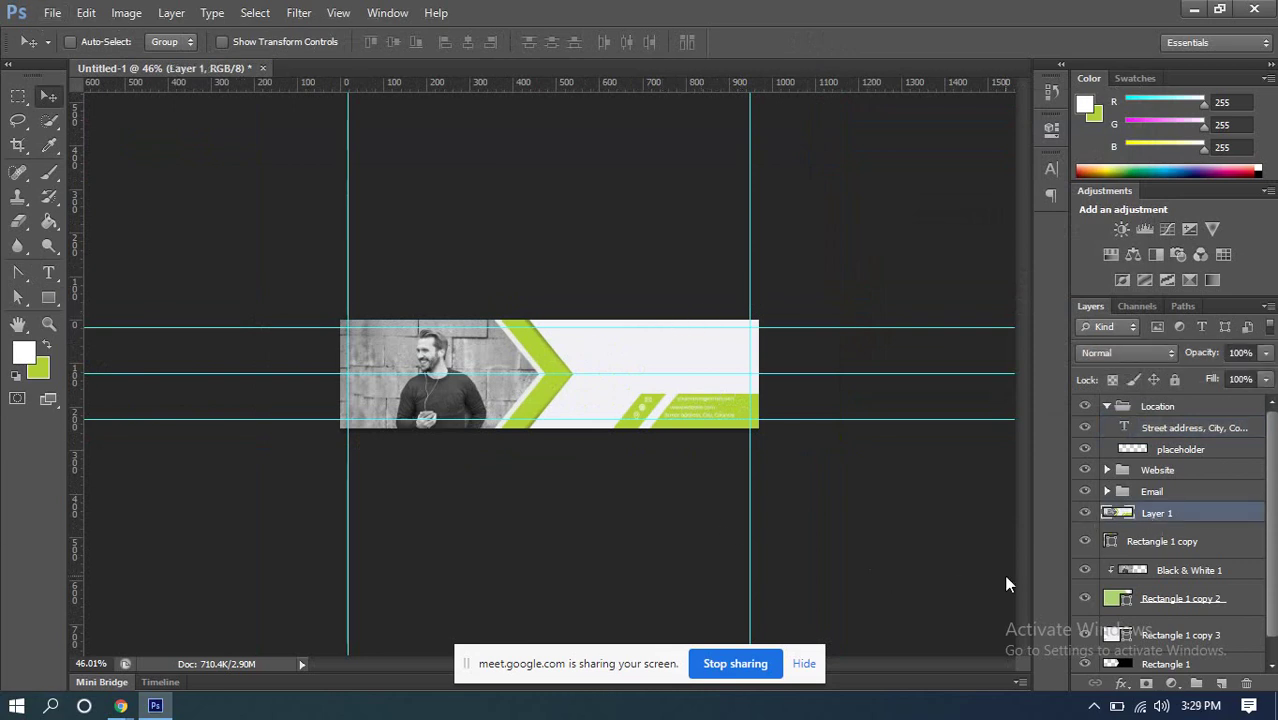
{"action": "key", "text": "ctrl+plus"}
{"action": "key", "text": "ctrl+plus"}
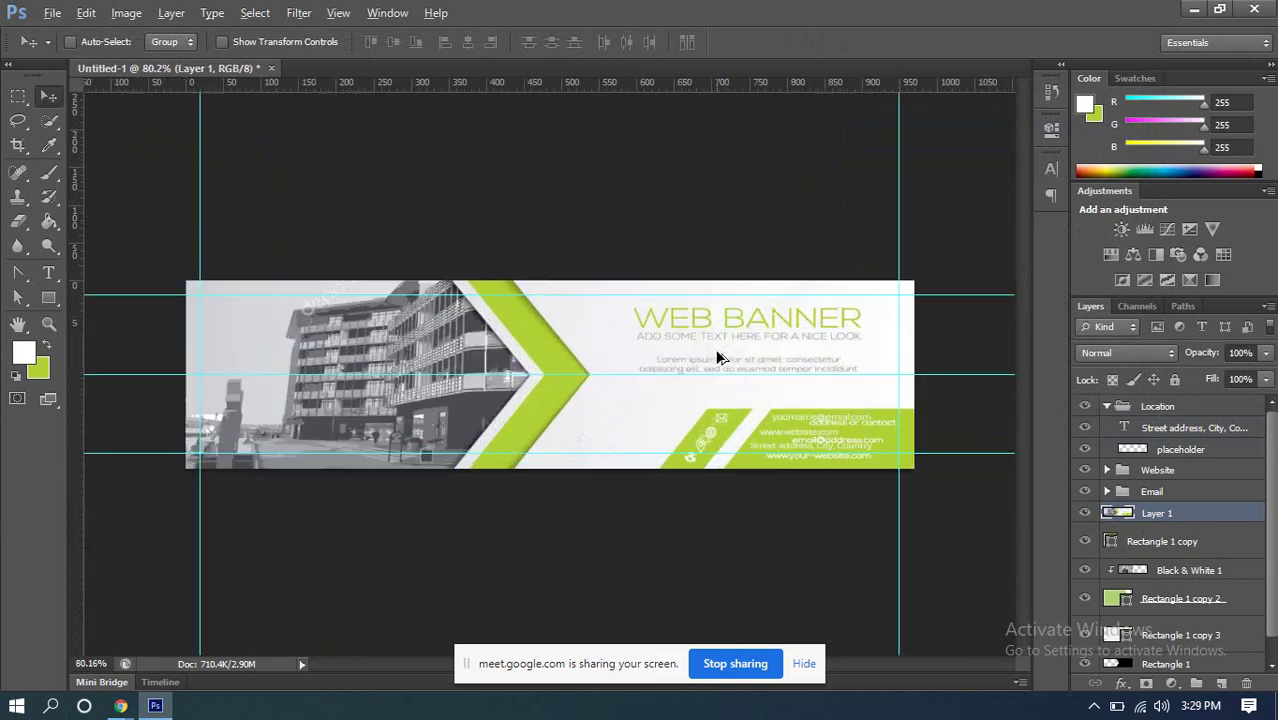
{"action": "key", "text": "ctrl+0"}
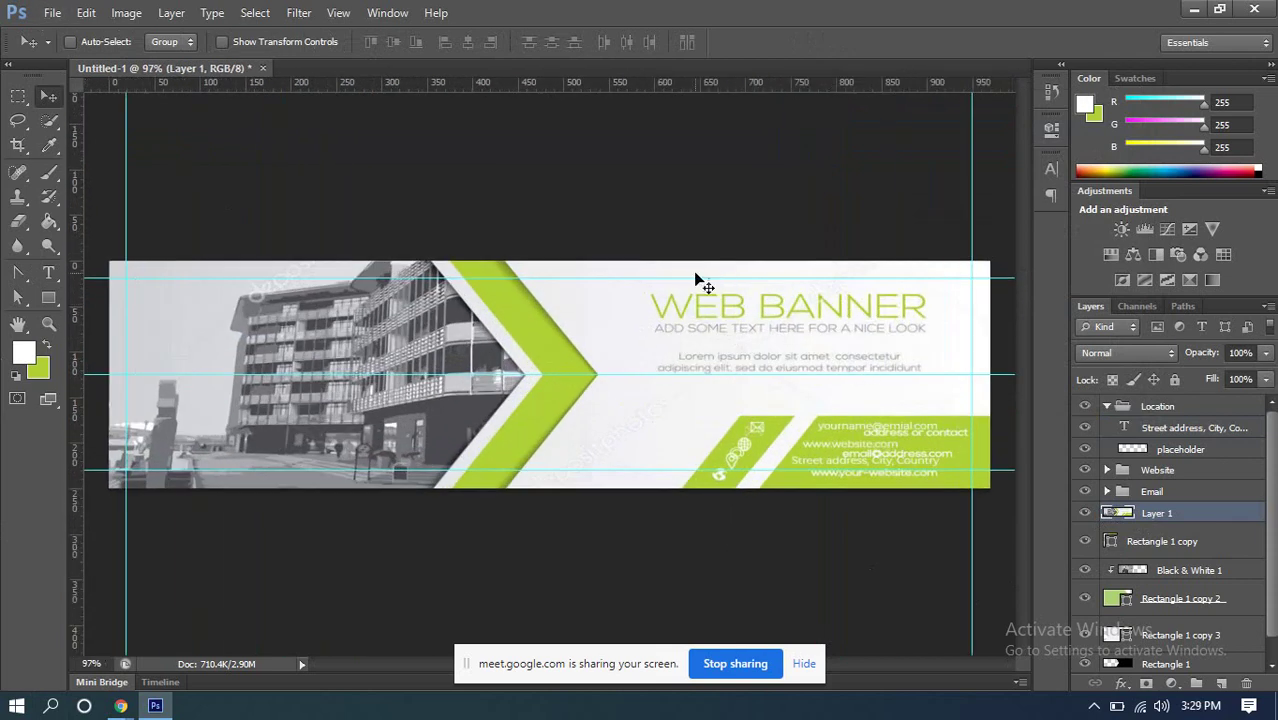
Step: Add a "Web Banner" text line in 25 pt Montserrat above Layer 1, beside the green chevron
{"action": "left_click", "coordinate": [48, 272]}
{"action": "left_click", "coordinate": [572, 307]}
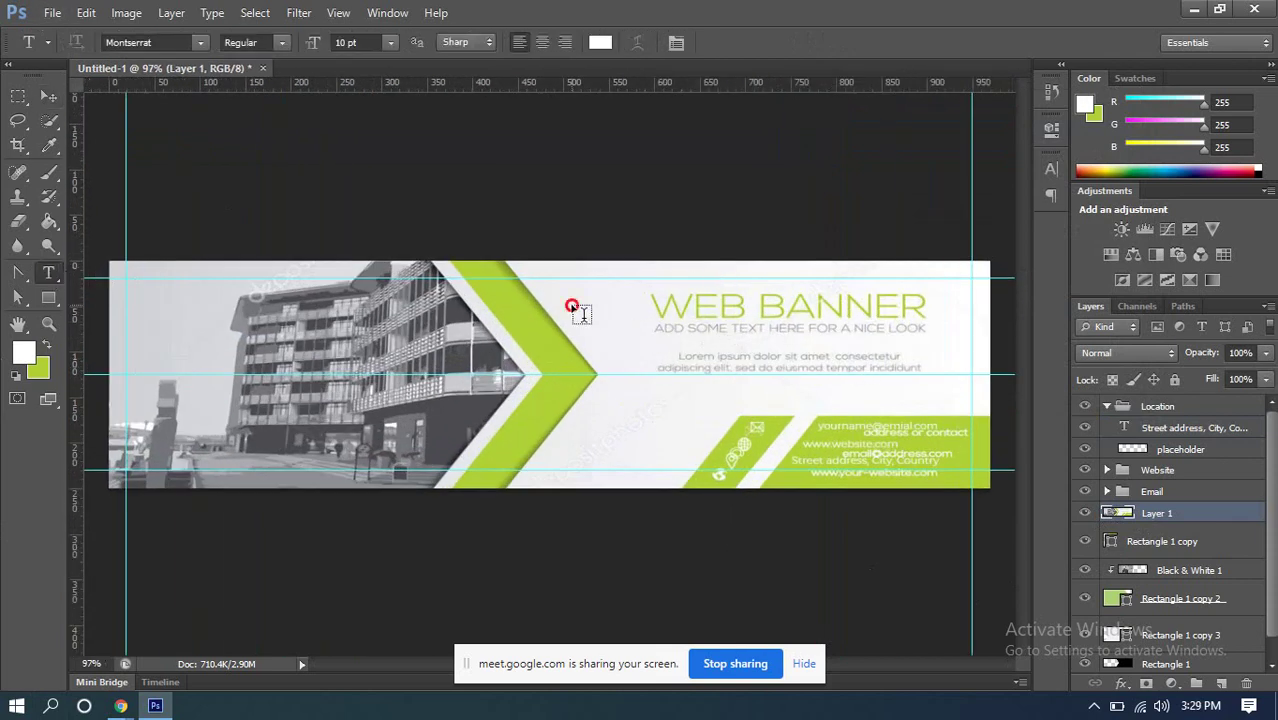
{"action": "left_click", "coordinate": [370, 43]}
{"action": "type", "text": "25"}
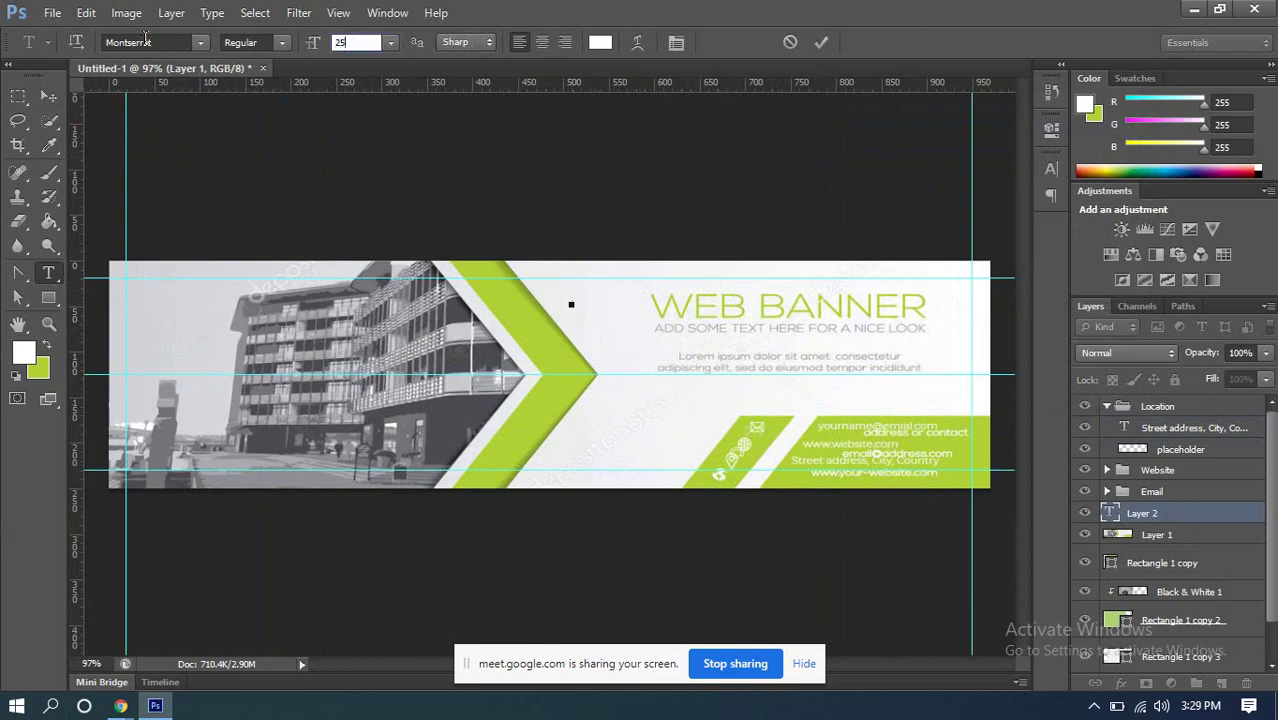
{"action": "key", "text": "Return"}
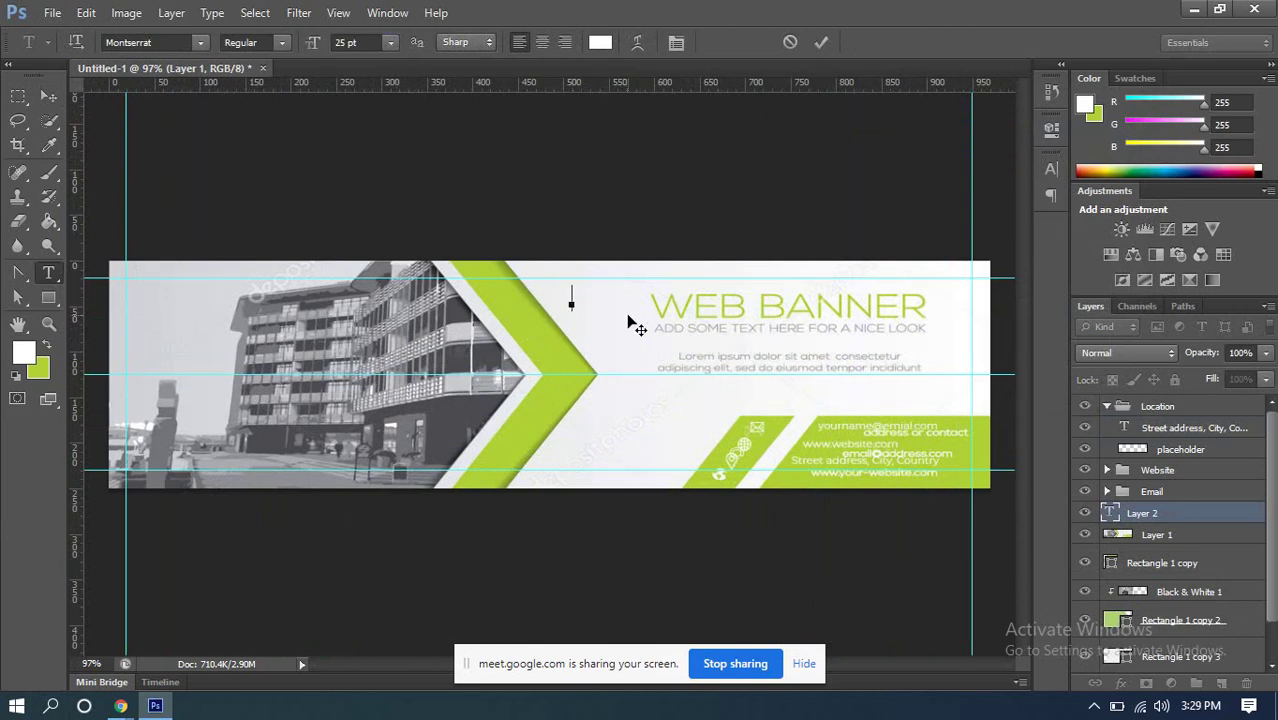
{"action": "type", "text": "welcome"}
Step: Recolour the whole "Web Banner" text to the chevron's green (b0d236), sampled from the banner
{"action": "key", "text": "ctrl+a"}
{"action": "left_click", "coordinate": [598, 43]}
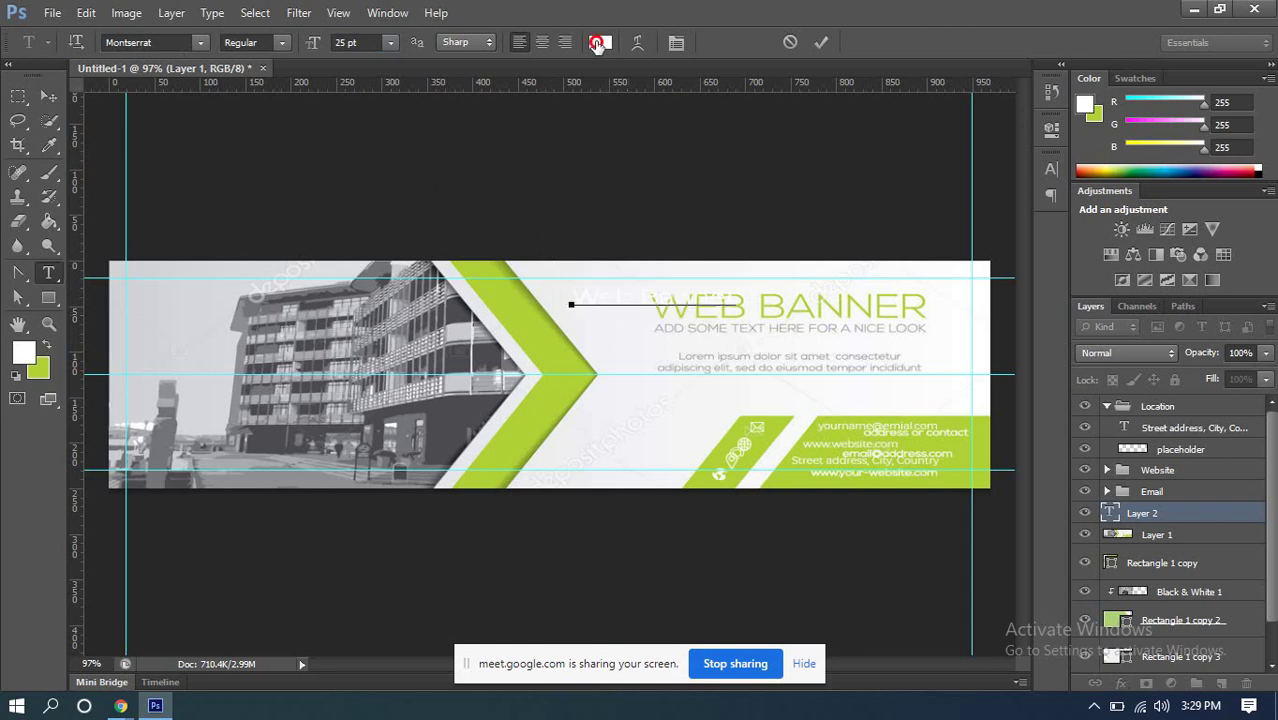
{"action": "left_click", "coordinate": [580, 300]}
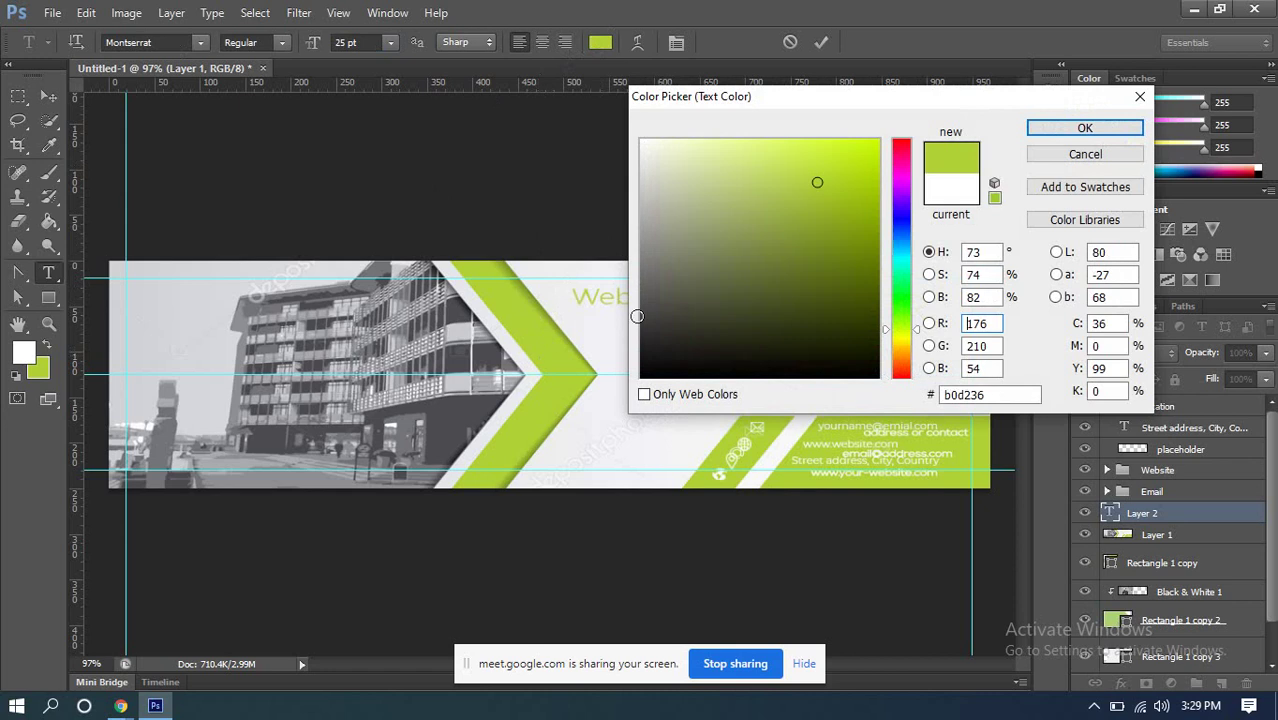
{"action": "left_click", "coordinate": [1060, 128]}
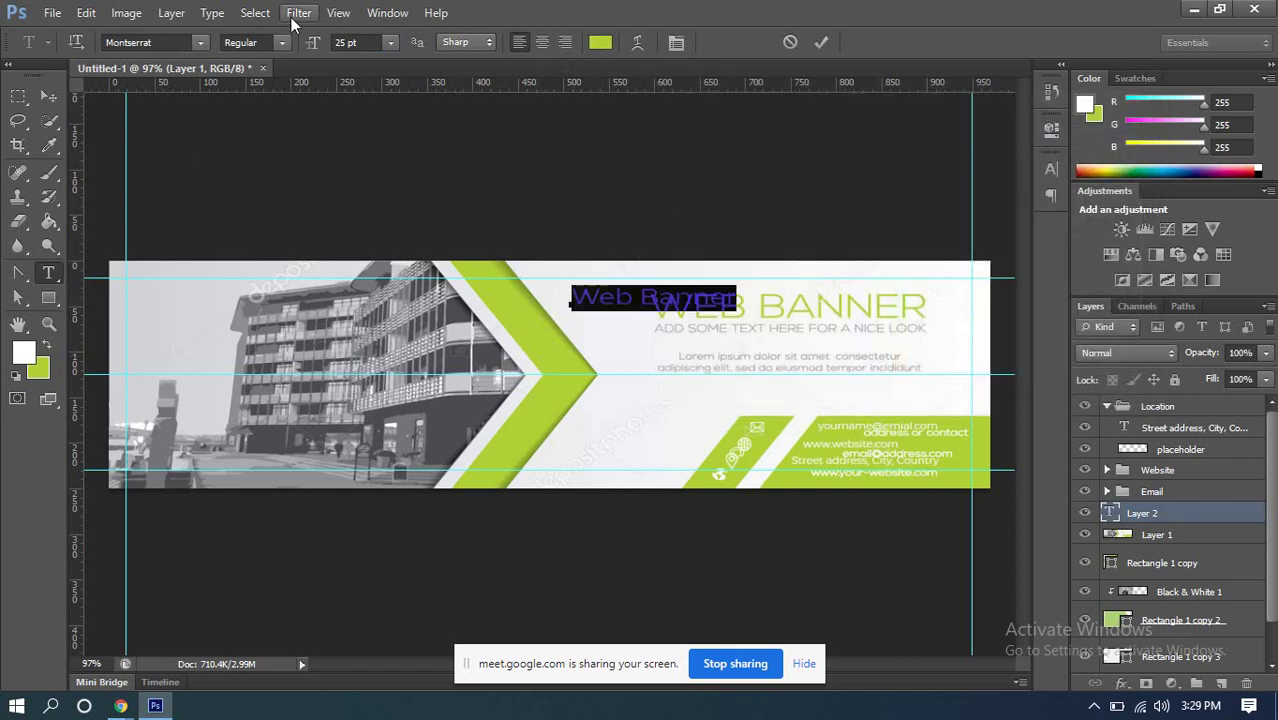
Step: Set the "Web Banner" title to Medium weight at 35 pt
{"action": "left_click", "coordinate": [284, 43]}
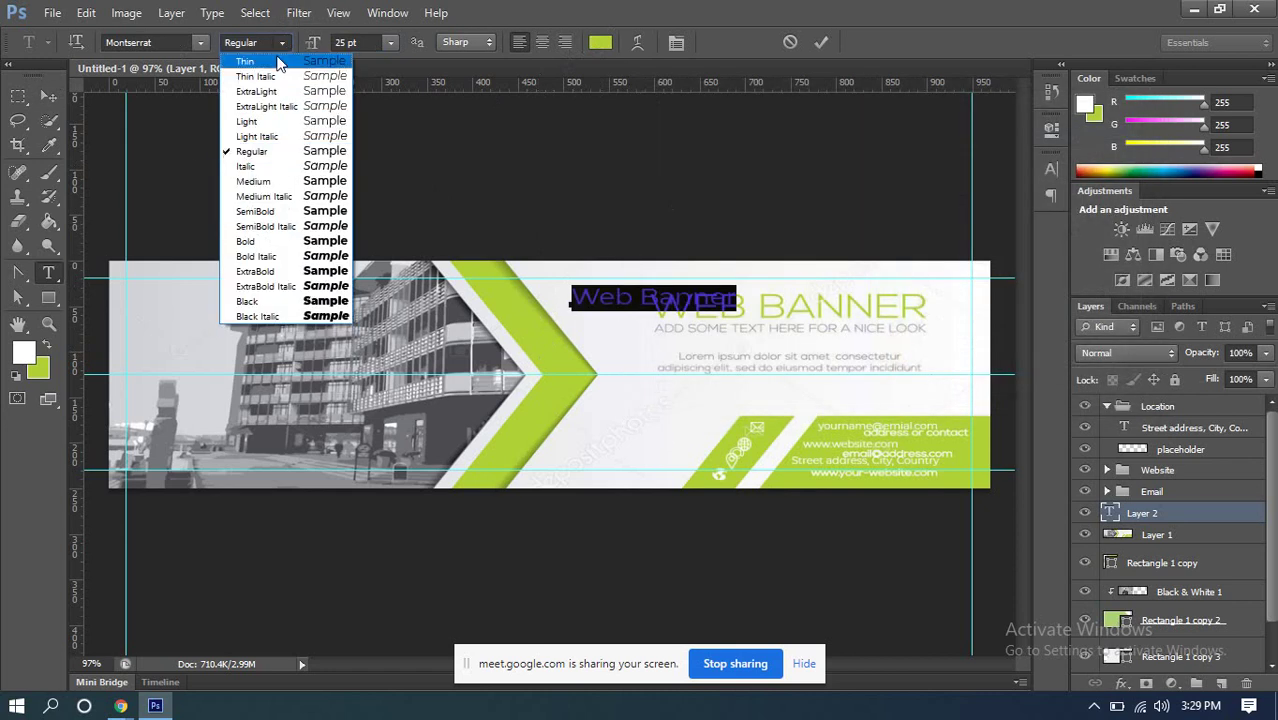
{"action": "left_click", "coordinate": [264, 181]}
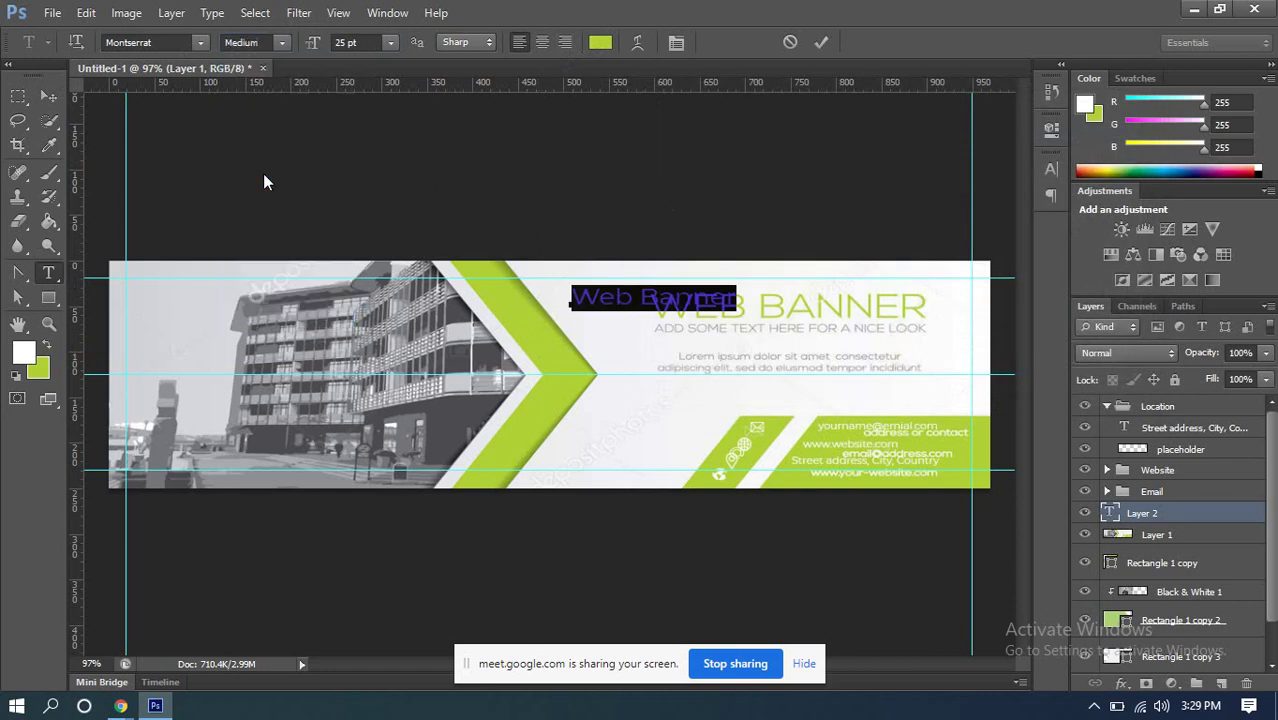
{"action": "left_click", "coordinate": [368, 41]}
{"action": "left_click_drag", "start_coordinate": [368, 41], "coordinate": [322, 42]}
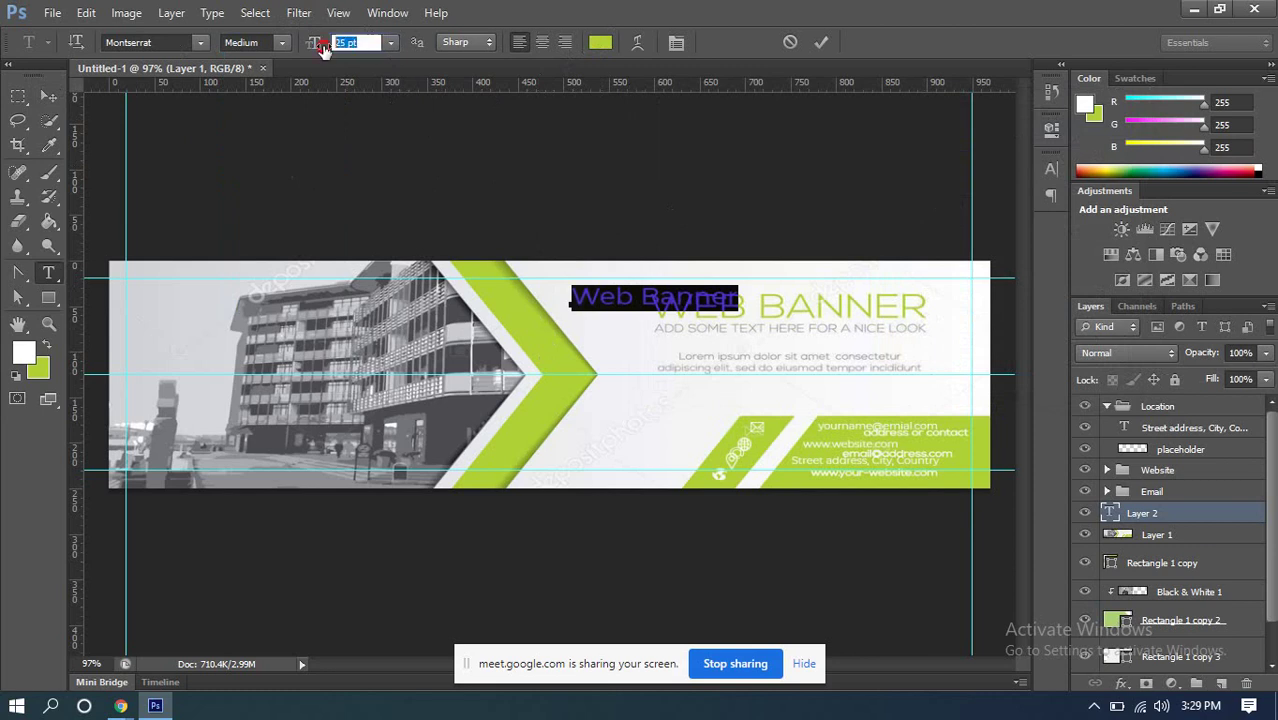
{"action": "type", "text": "35"}
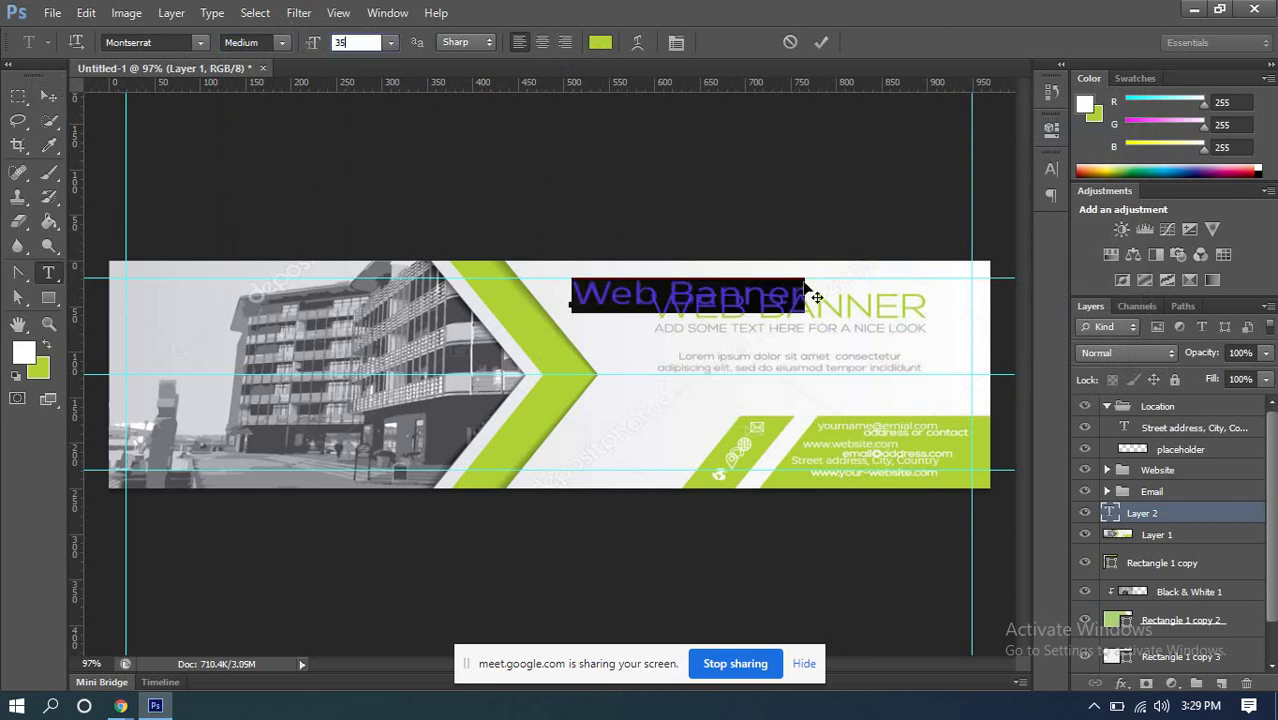
Step: Apply All Caps to the title, commit it, and move it over the reference banner's heading
{"action": "left_click", "coordinate": [1050, 169]}
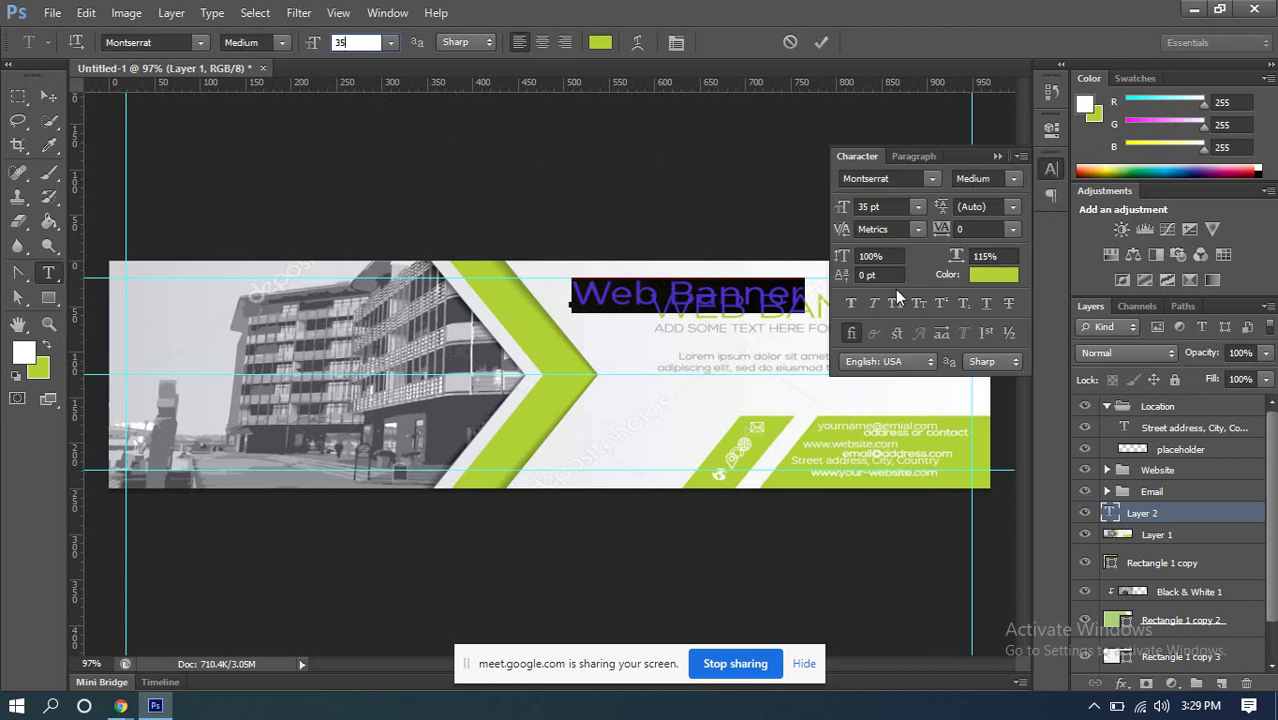
{"action": "left_click", "coordinate": [896, 304]}
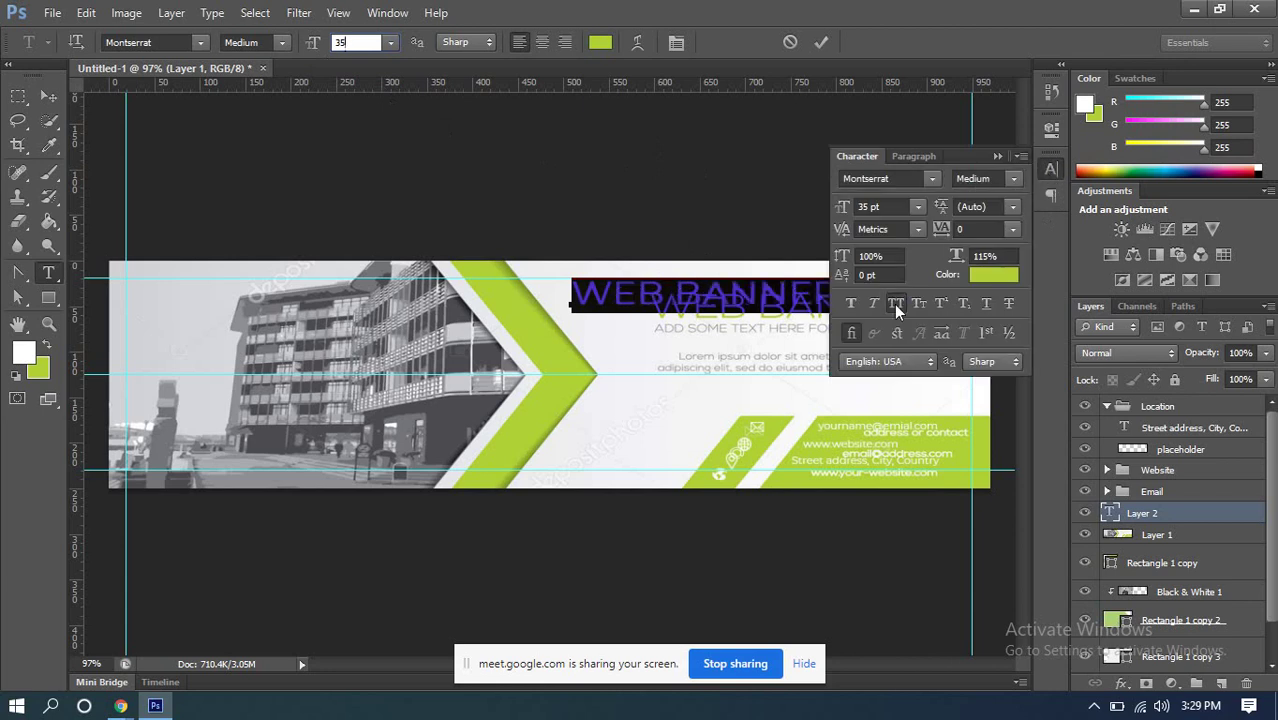
{"action": "left_click", "coordinate": [1048, 172]}
{"action": "left_click", "coordinate": [821, 42]}
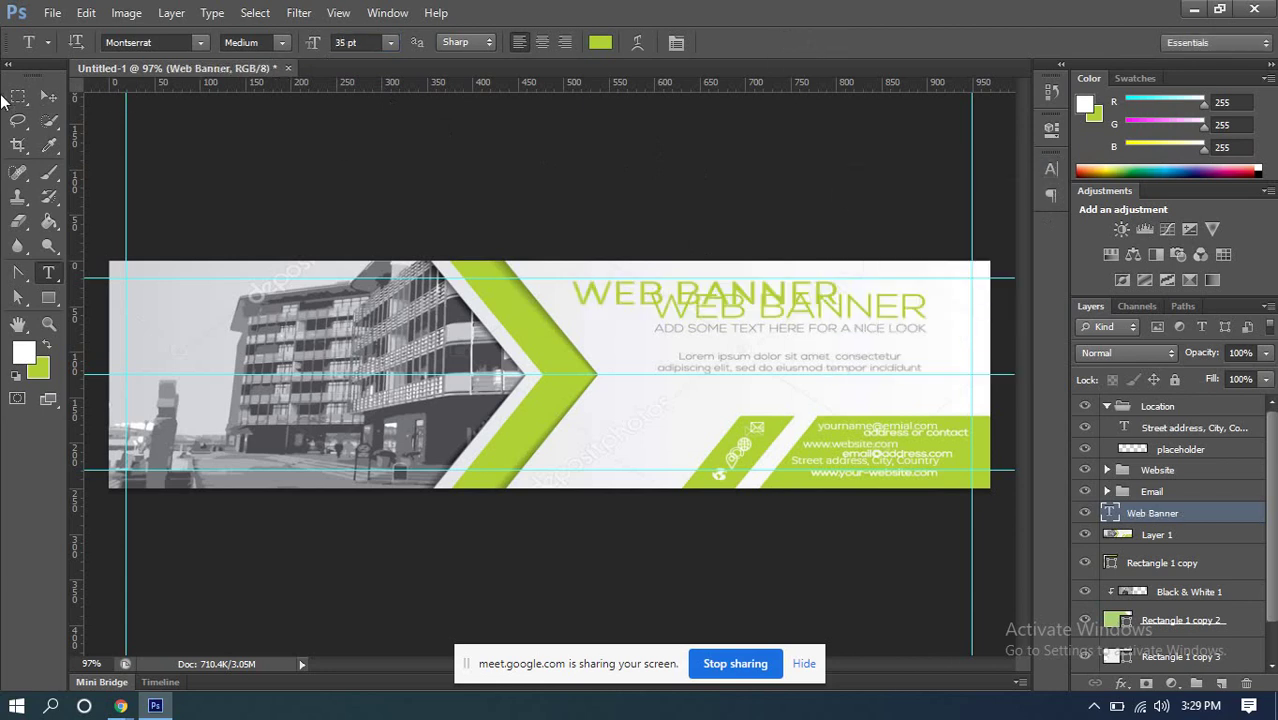
{"action": "left_click", "coordinate": [48, 96]}
{"action": "mouse_move", "coordinate": [697, 312]}
{"action": "left_mouse_down"}
{"action": "mouse_move", "coordinate": [727, 331]}
{"action": "mouse_move", "coordinate": [802, 317]}
{"action": "mouse_move", "coordinate": [799, 285]}
{"action": "mouse_move", "coordinate": [765, 310]}
{"action": "left_mouse_up"}
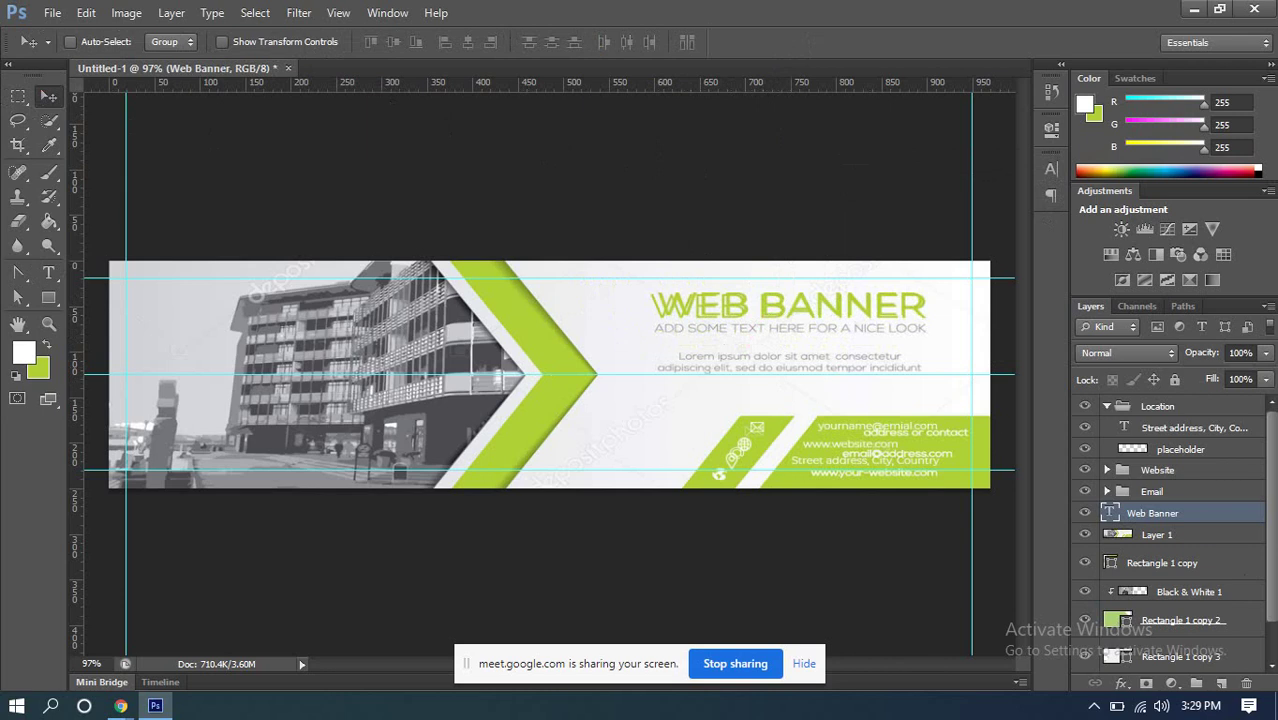
Step: Duplicate the title just below the original and set the copy's font size to 12 pt
{"action": "scroll", "coordinate": [927, 286], "scroll_direction": "up", "scroll_amount": 2}
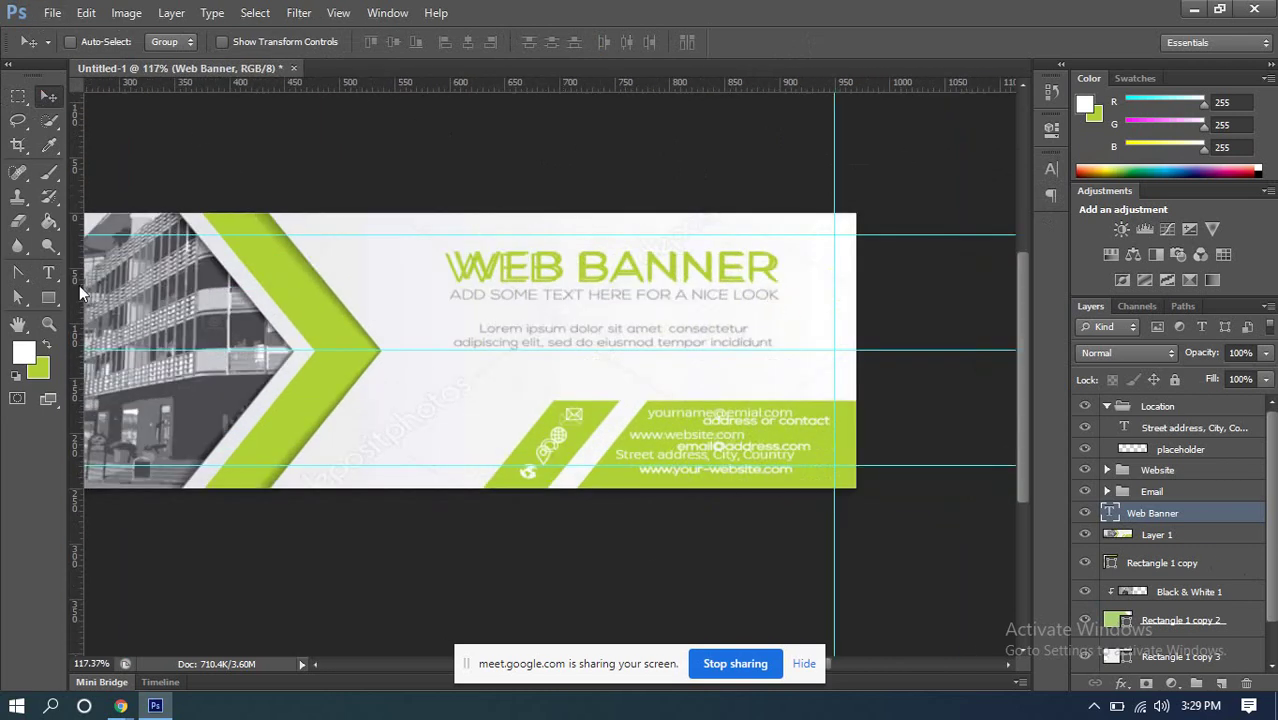
{"action": "left_click_drag", "start_coordinate": [614, 321], "coordinate": [610, 321]}
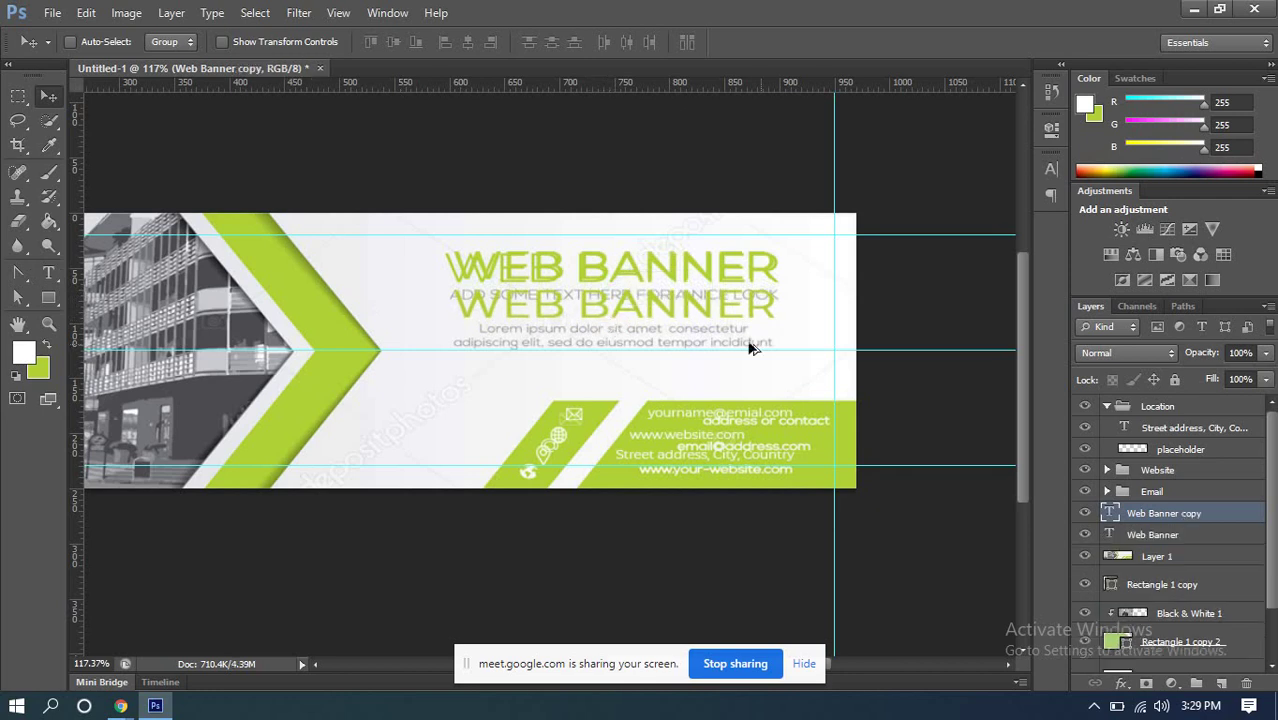
{"action": "double_click", "coordinate": [1110, 512]}
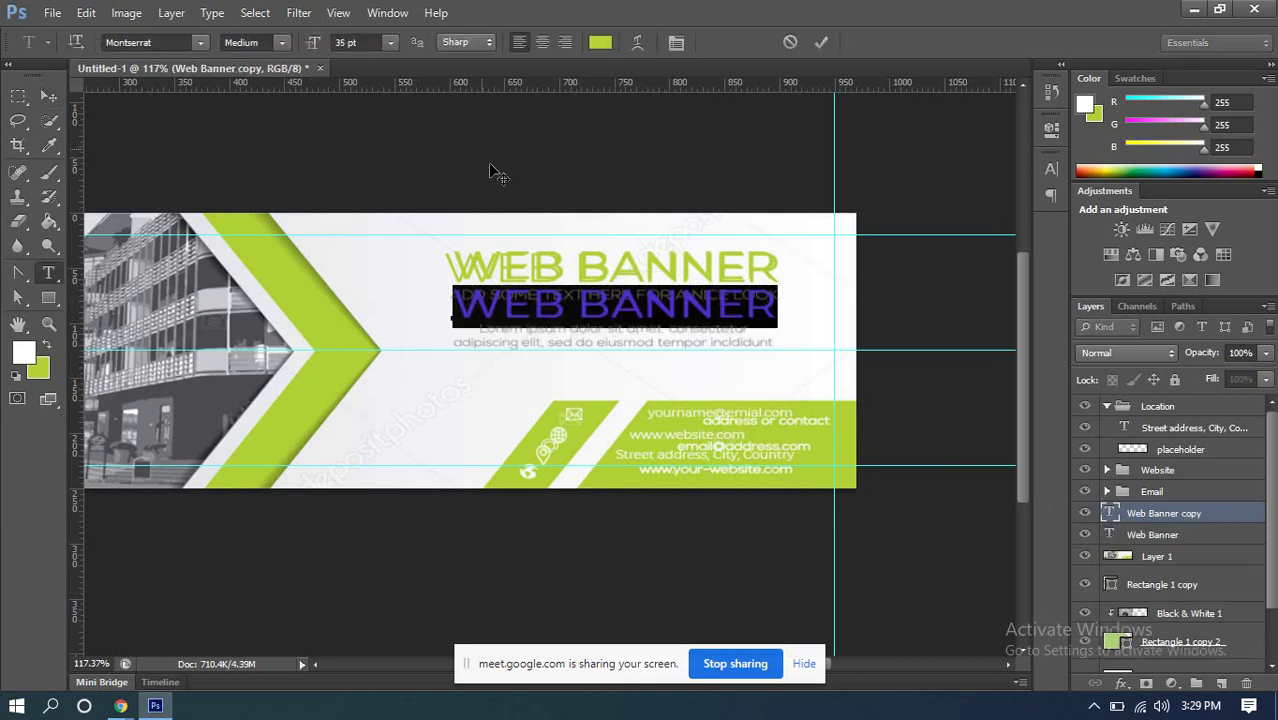
{"action": "left_click", "coordinate": [347, 42]}
{"action": "type", "text": "10"}
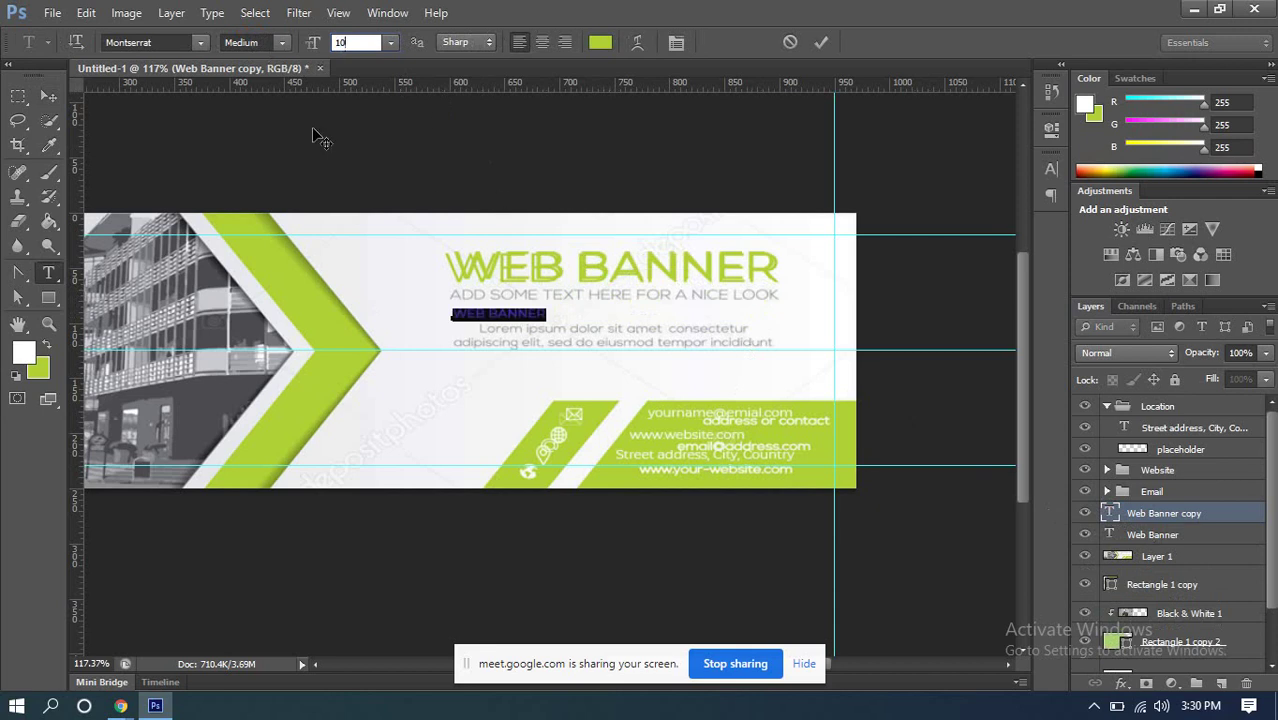
{"action": "key", "text": "Return"}
{"action": "type", "text": "12"}
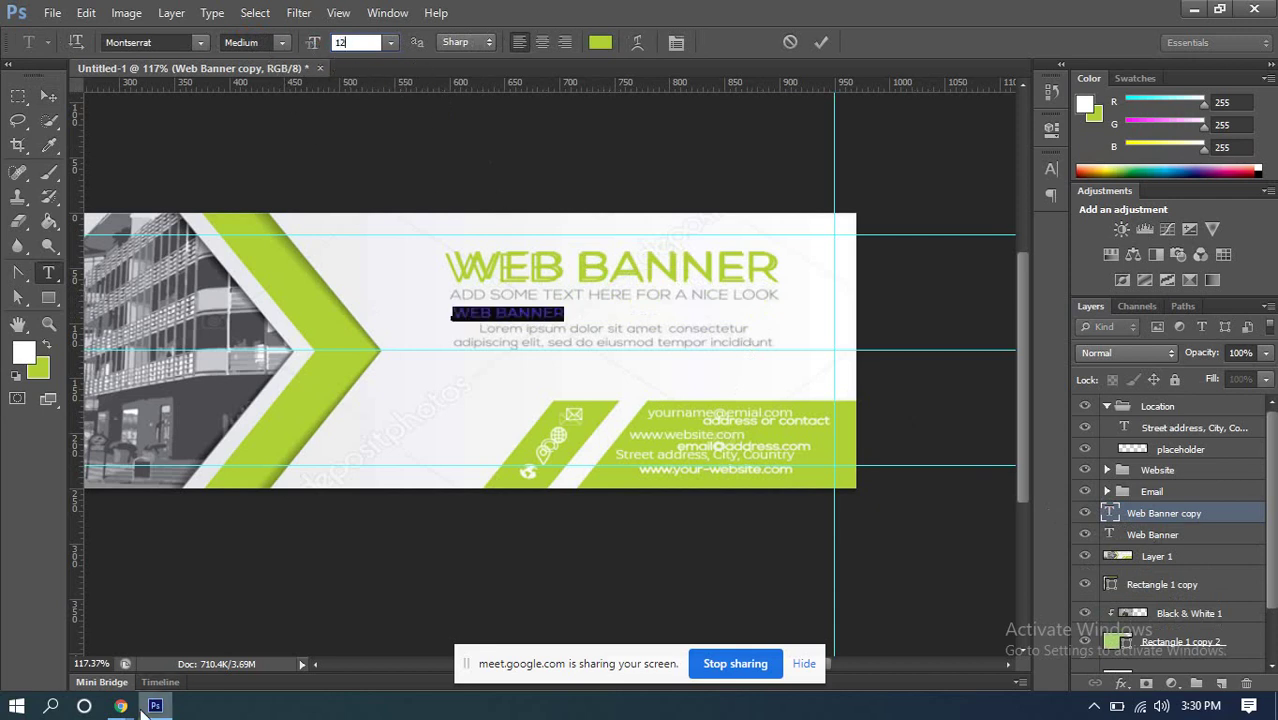
Step: Switch to Google Meet in Chrome, admit the waiting participant, and return to Photoshop
{"action": "mouse_move", "coordinate": [122, 706]}
{"action": "left_click", "coordinate": [71, 658]}
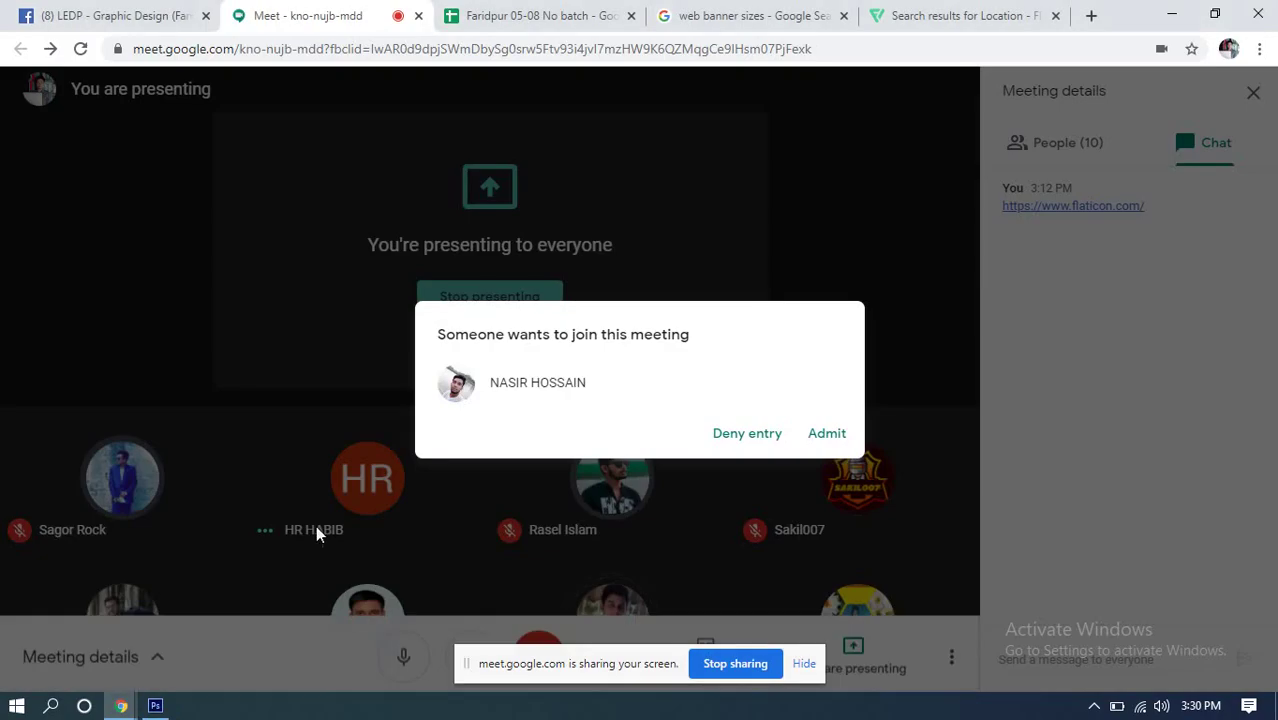
{"action": "left_click", "coordinate": [828, 432]}
{"action": "left_click", "coordinate": [155, 704]}
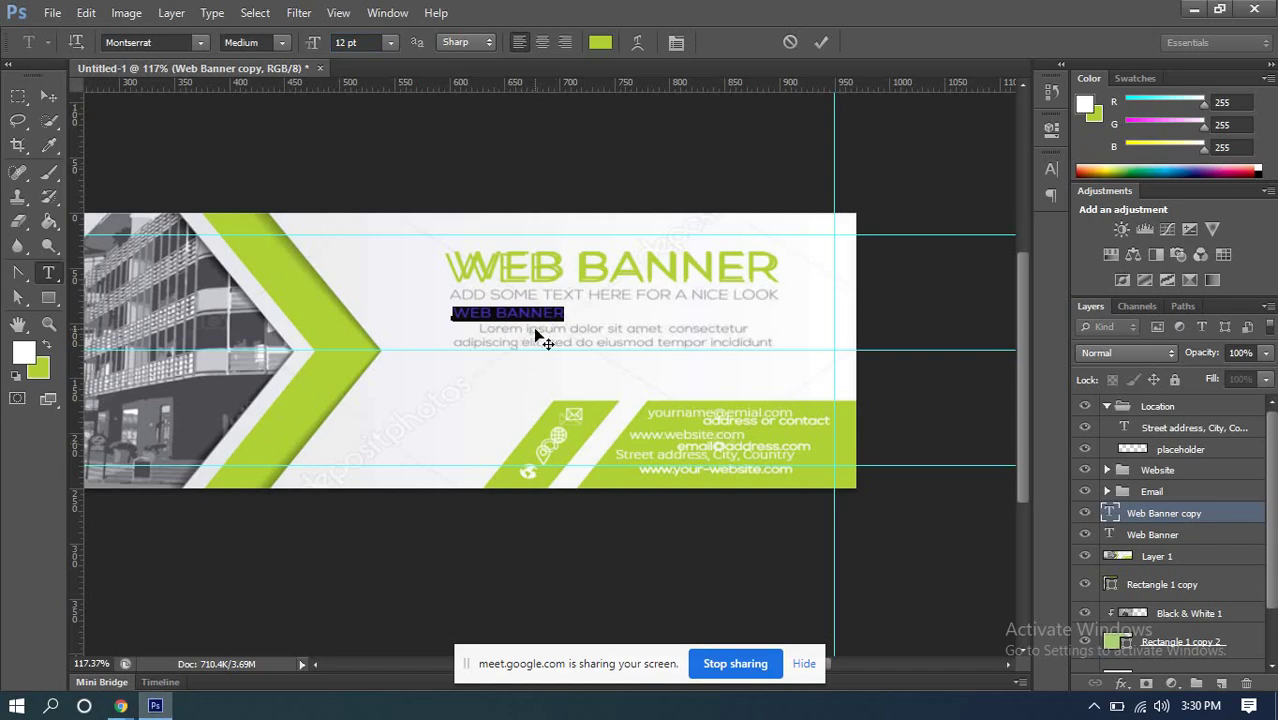
Step: Replace the copied title's text with "ADD SOME TEXT HERE FOR A NICE LOOK"
{"action": "key", "text": "BackSpace"}
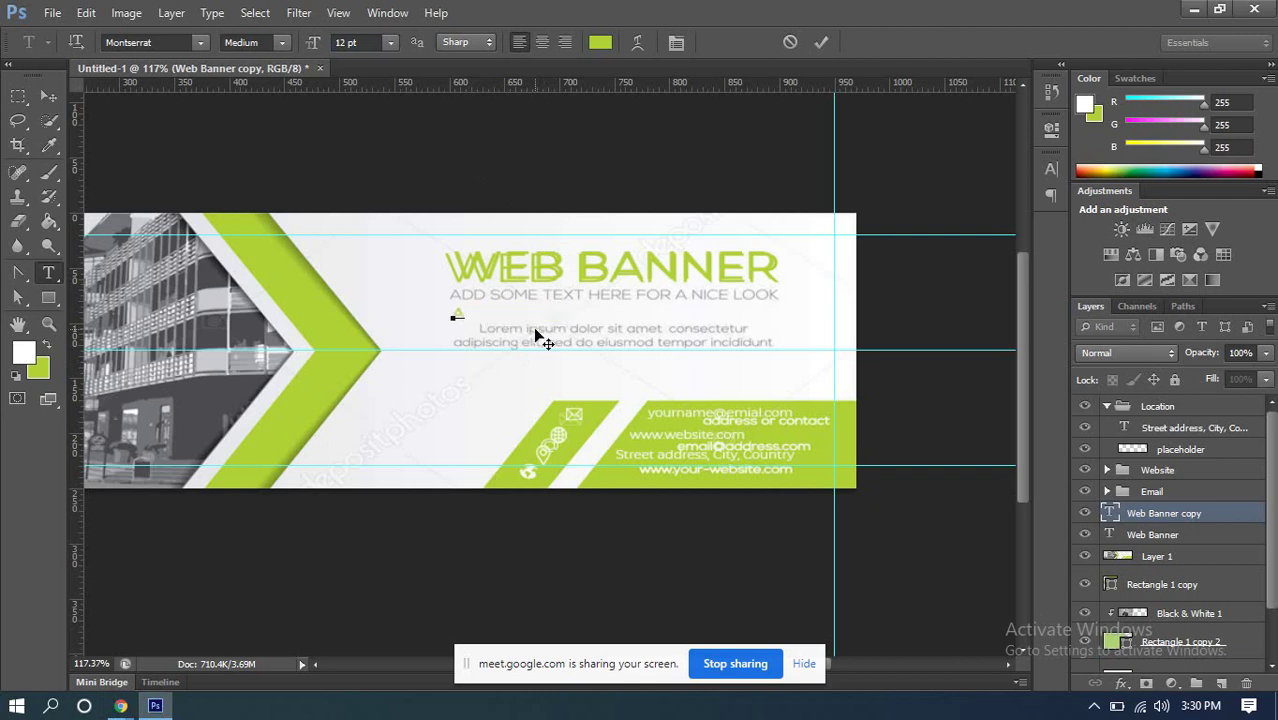
{"action": "type", "text": "ADD SOM"}
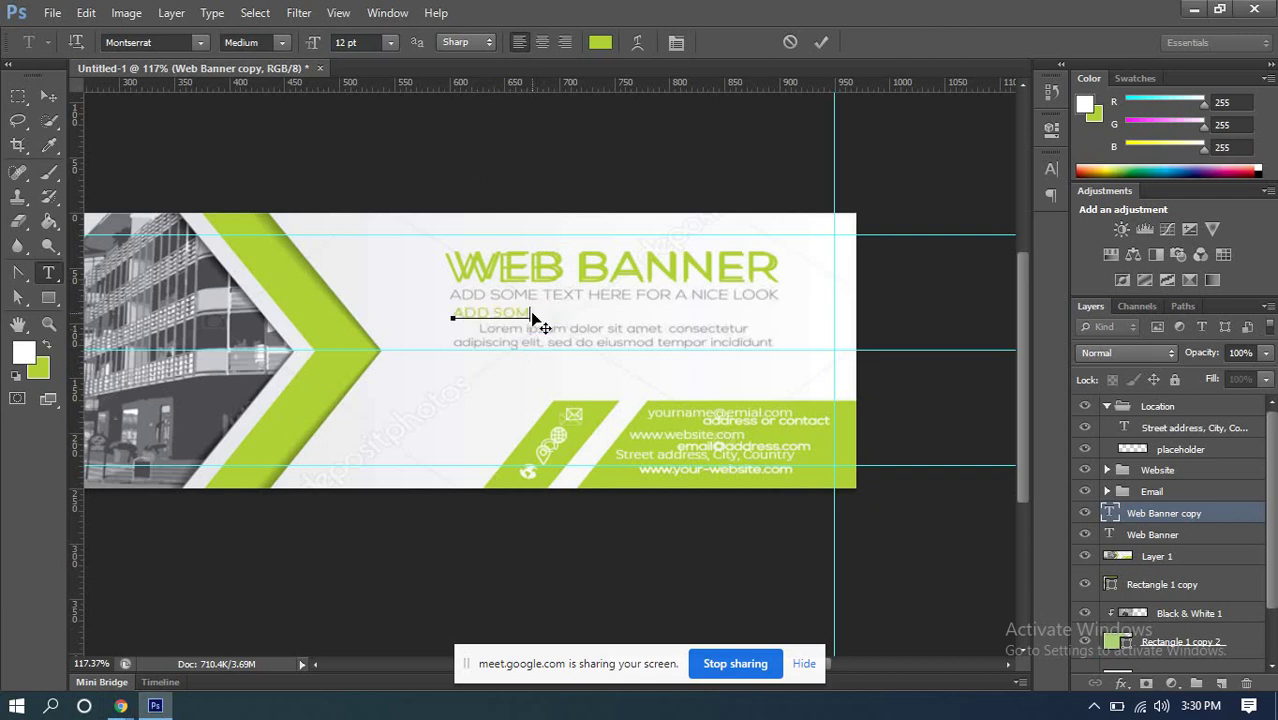
{"action": "type", "text": "E TEXT HERE FOR"}
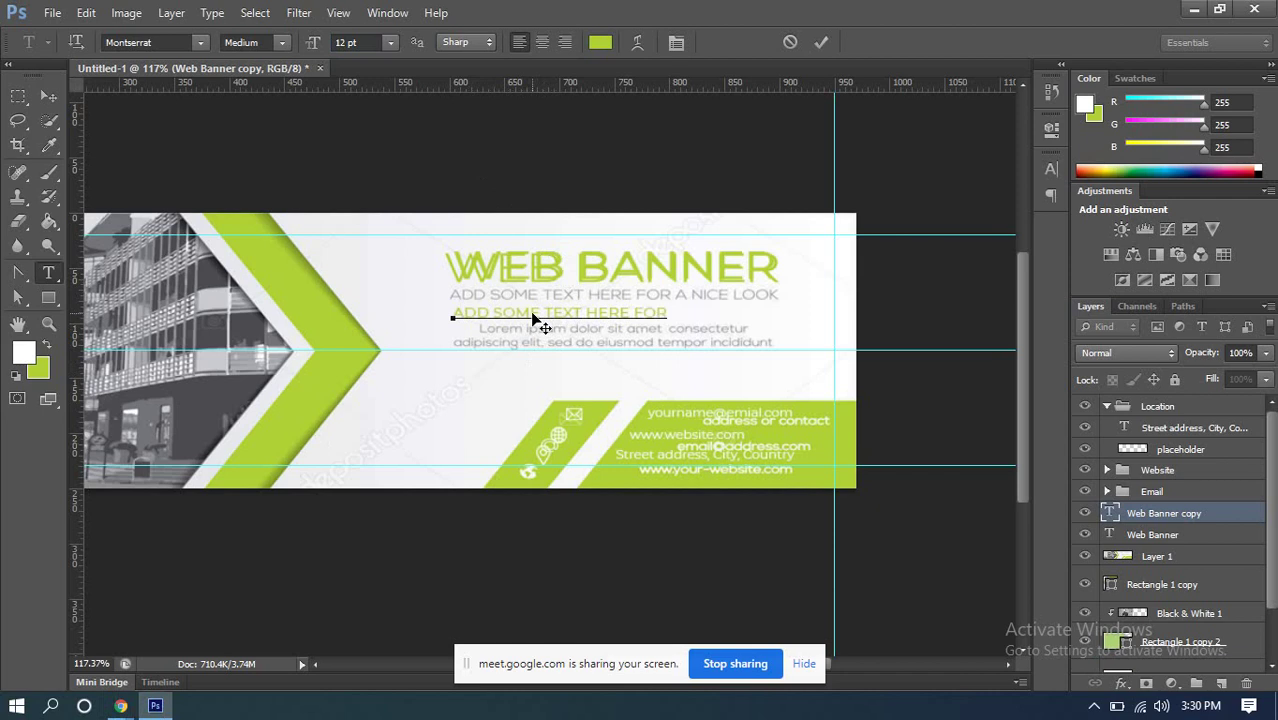
{"action": "type", "text": " A NICE LOOK"}
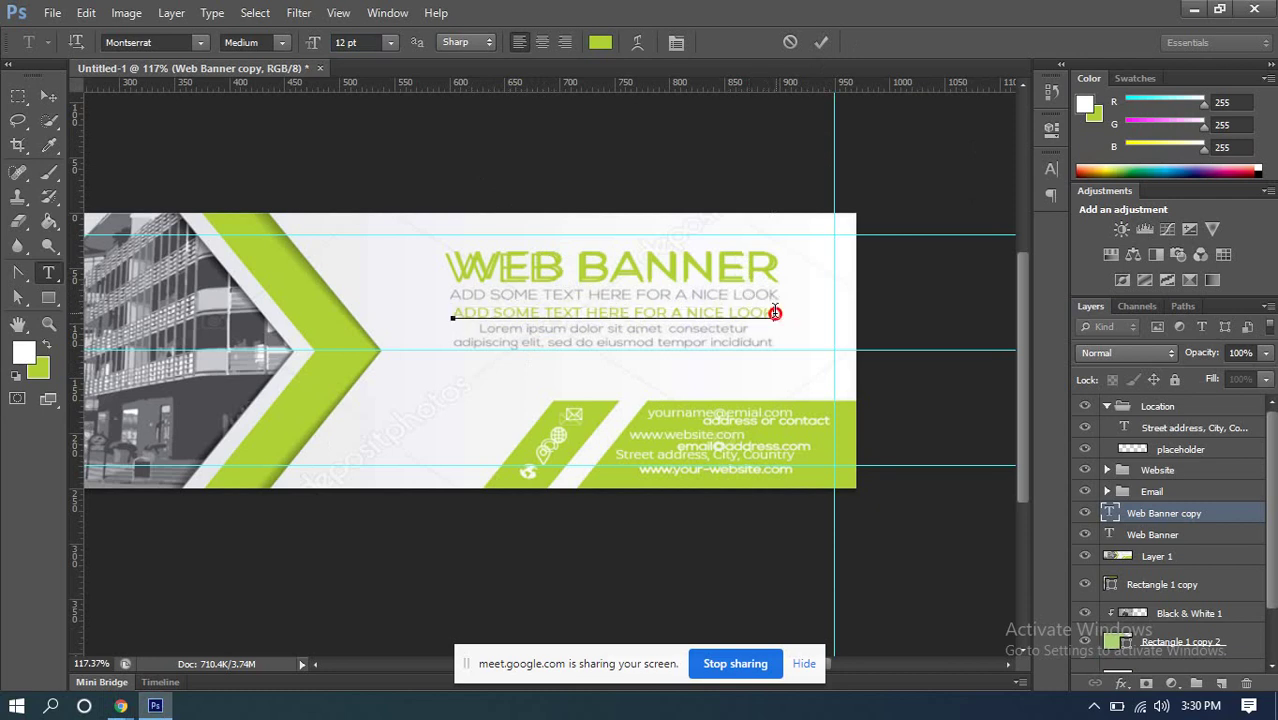
Step: Recolour the subtitle text to mid grey (808080) with 50% brightness and commit the edit
{"action": "left_click_drag", "start_coordinate": [772, 312], "coordinate": [437, 304]}
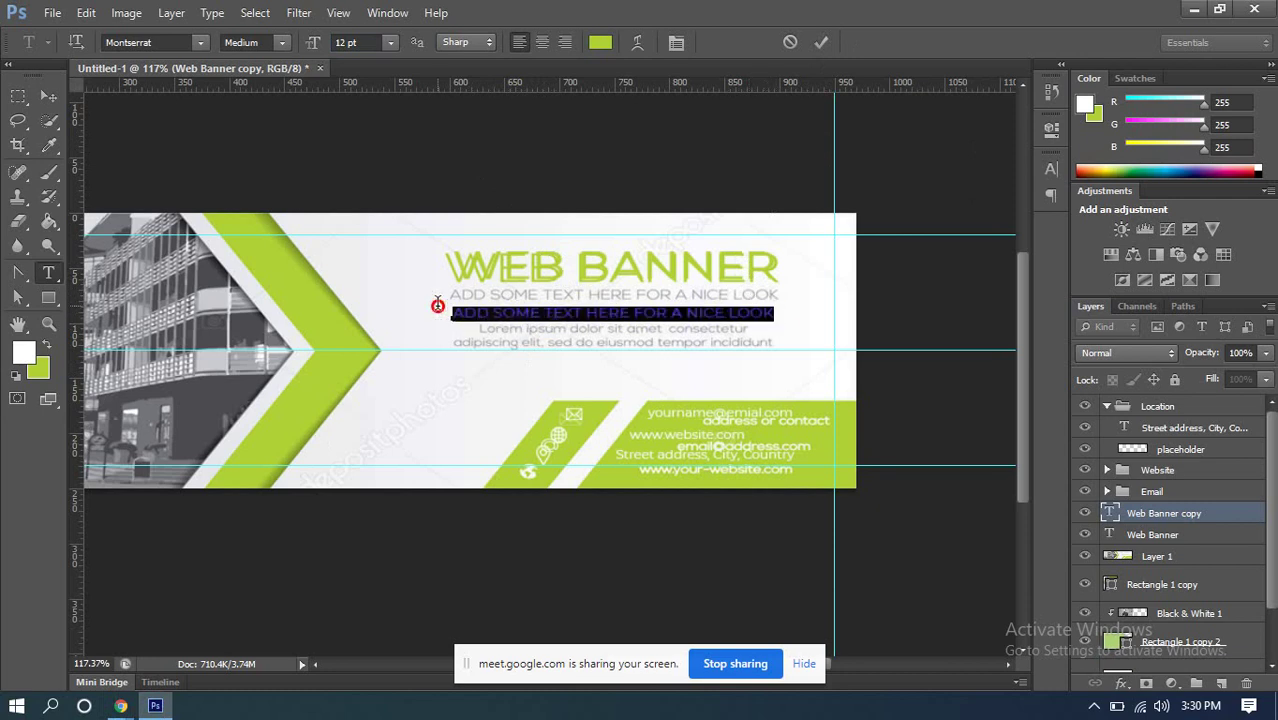
{"action": "left_click", "coordinate": [600, 42]}
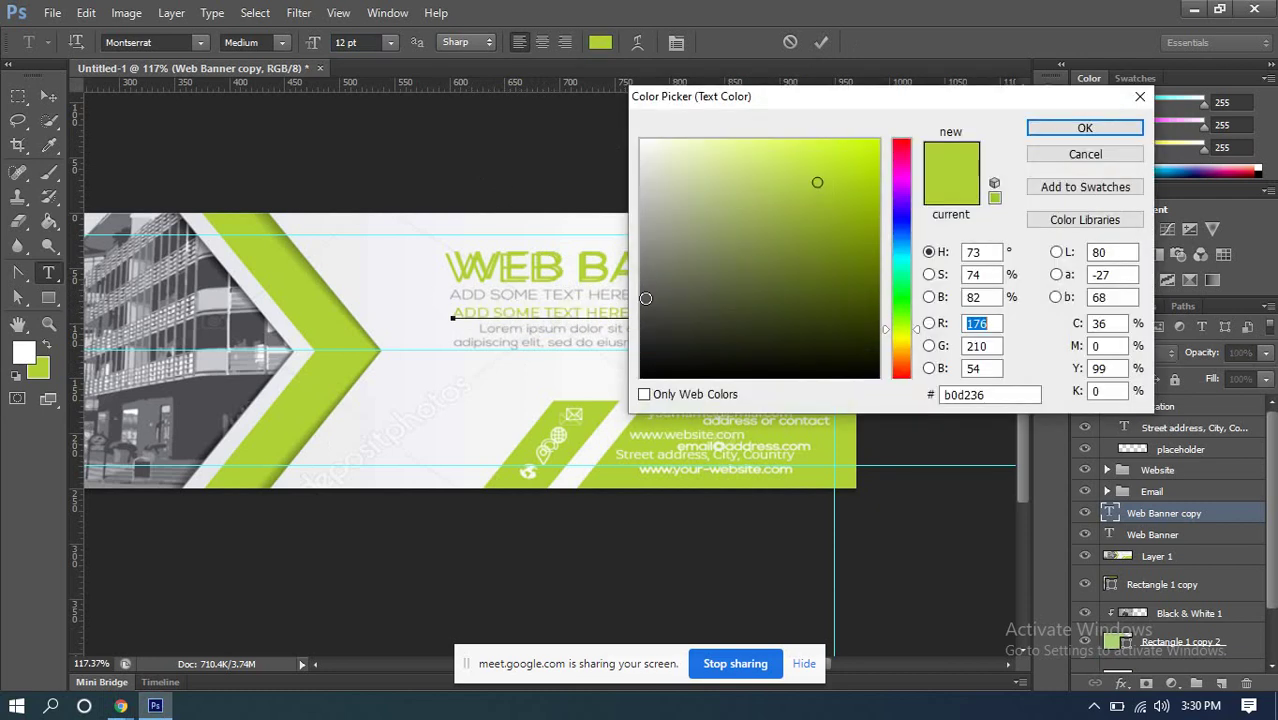
{"action": "left_click_drag", "start_coordinate": [645, 292], "coordinate": [636, 258]}
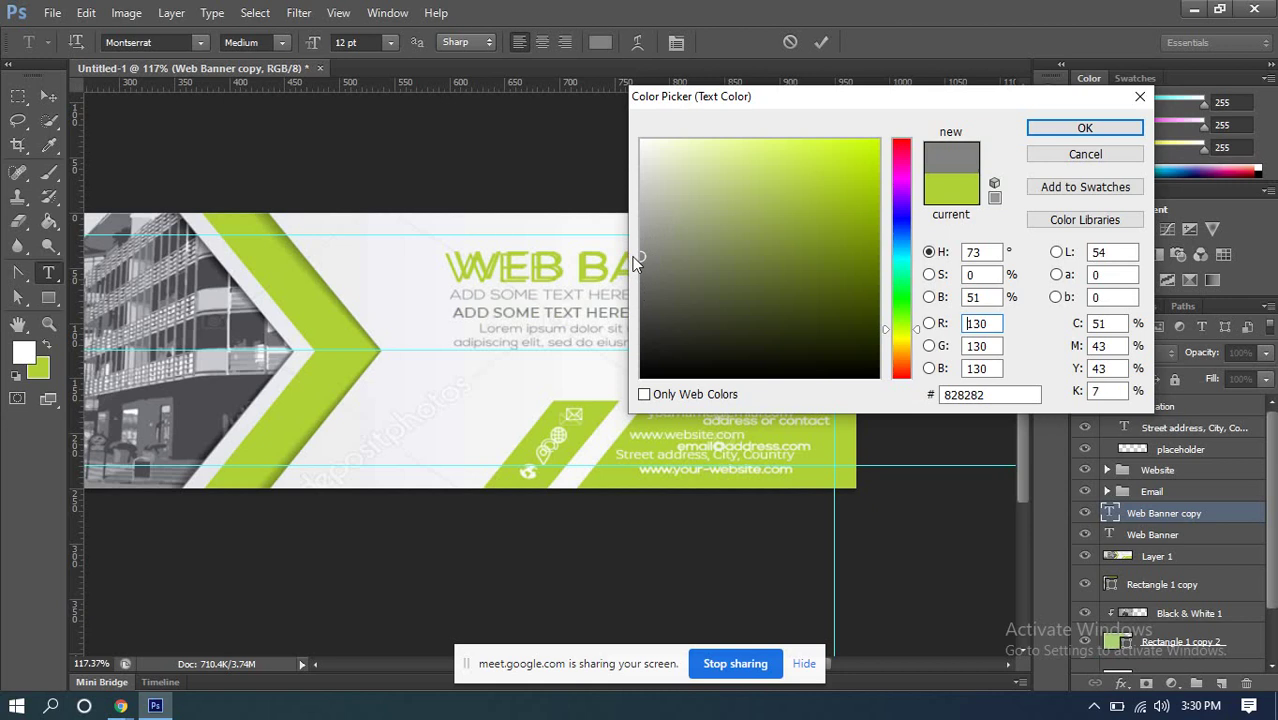
{"action": "double_click", "coordinate": [975, 297]}
{"action": "type", "text": "50"}
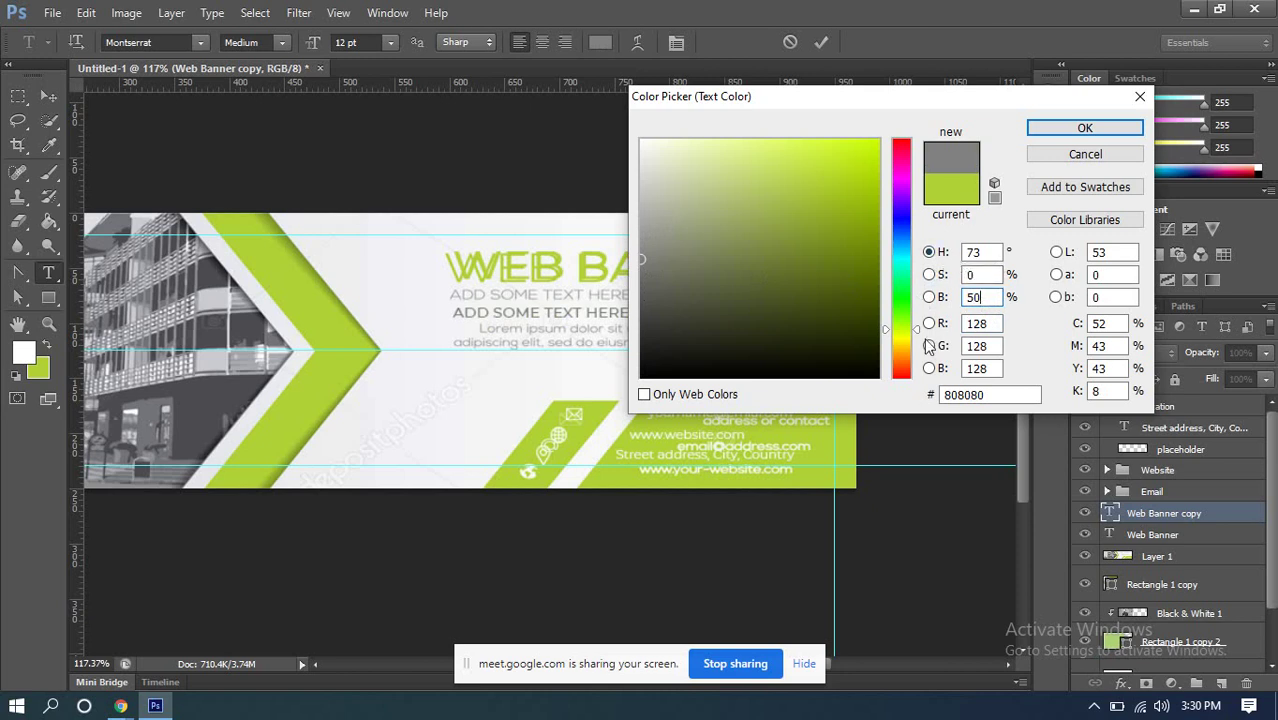
{"action": "left_click_drag", "start_coordinate": [918, 335], "coordinate": [915, 400]}
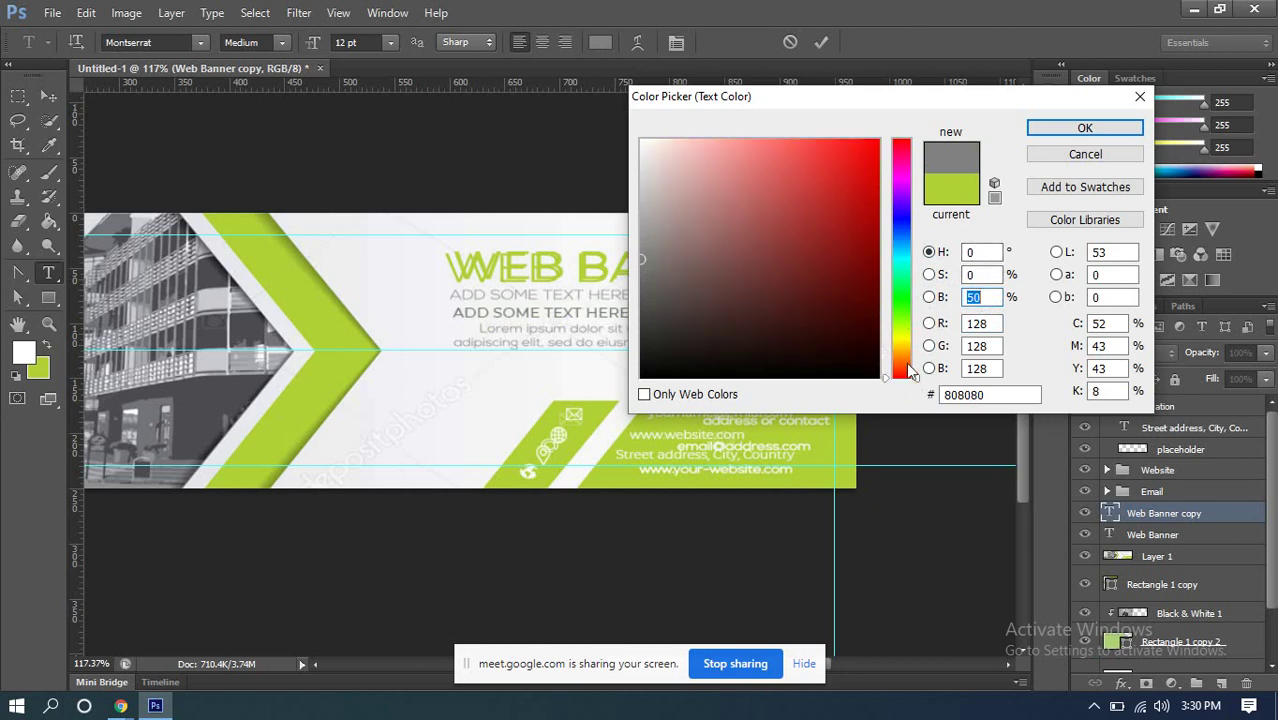
{"action": "left_click", "coordinate": [1085, 128]}
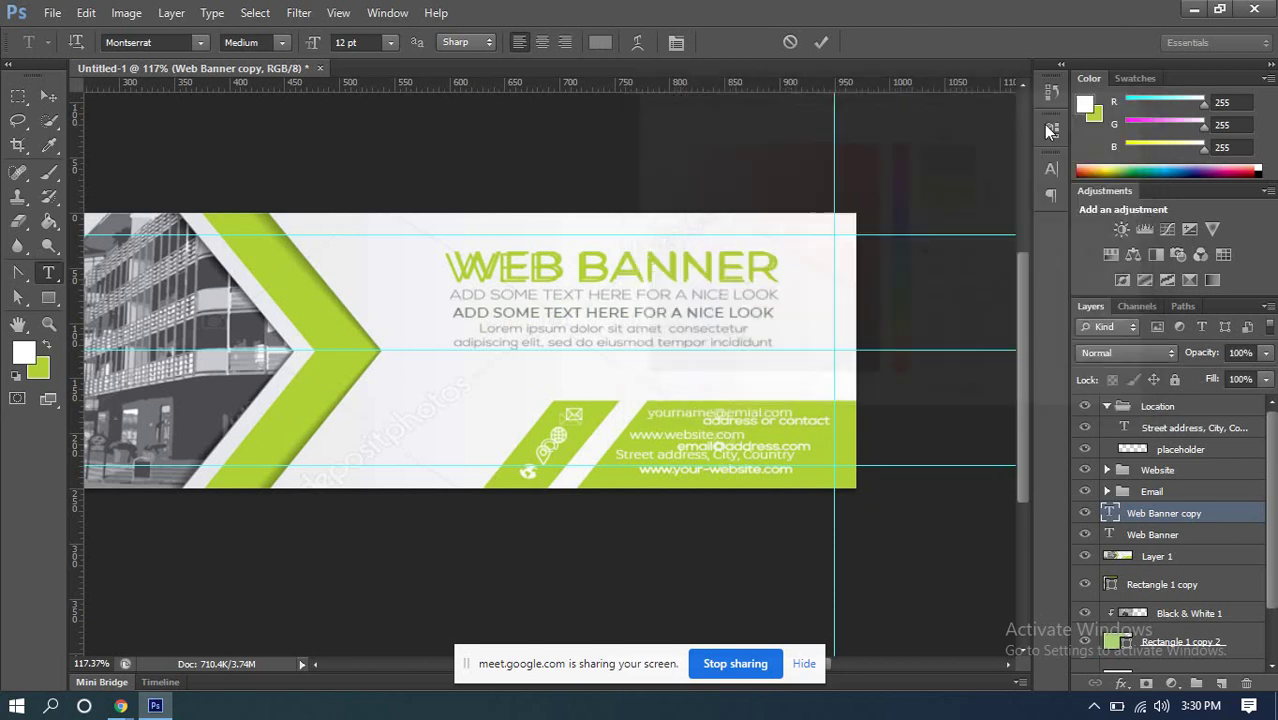
{"action": "left_click", "coordinate": [820, 40]}
Step: Nudge the grey subtitle upward until it overlaps the reference banner's subtitle line
{"action": "key", "text": "v"}
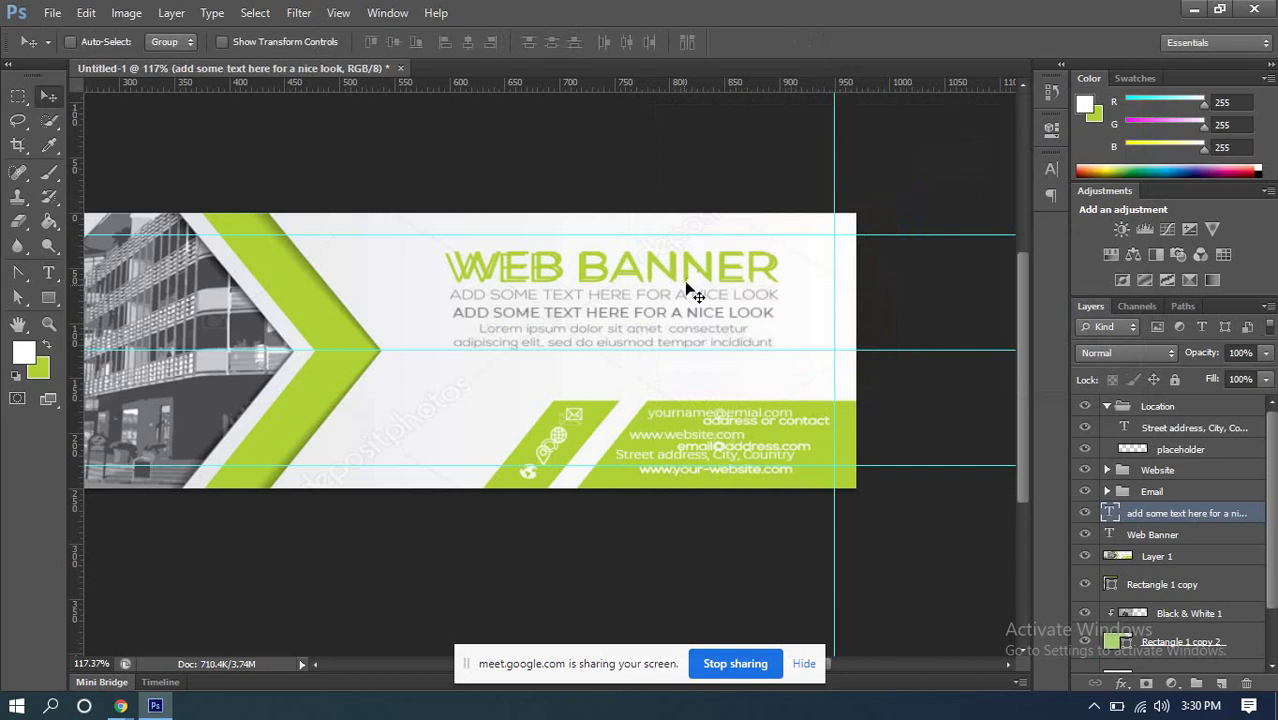
{"action": "key", "text": "Up"}
{"action": "key", "text": "Up"}
{"action": "key", "text": "Up"}
{"action": "key", "text": "Up"}
{"action": "key", "text": "Up"}
{"action": "key", "text": "Up"}
{"action": "key", "text": "Up"}
{"action": "key", "text": "Up"}
{"action": "key", "text": "Up"}
{"action": "key", "text": "Up"}
{"action": "key", "text": "Up"}
{"action": "key", "text": "Up"}
{"action": "key", "text": "Up"}
{"action": "key", "text": "Up"}
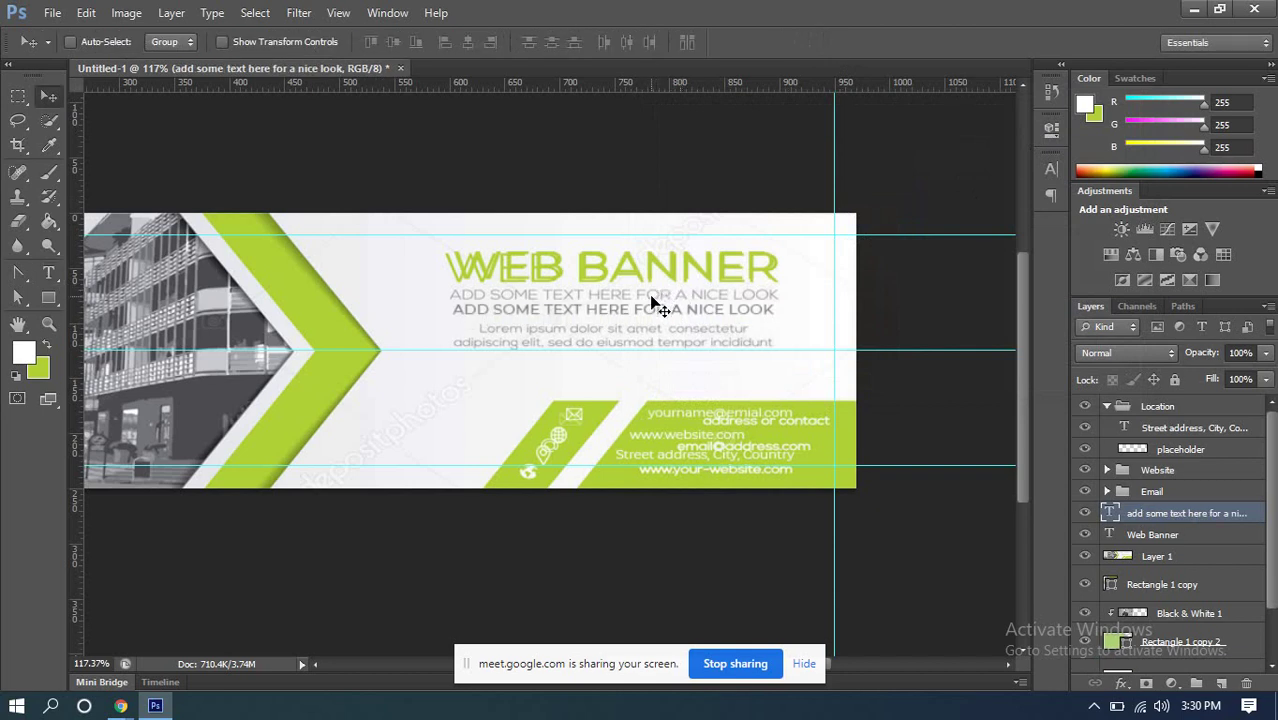
{"action": "key", "text": "Up"}
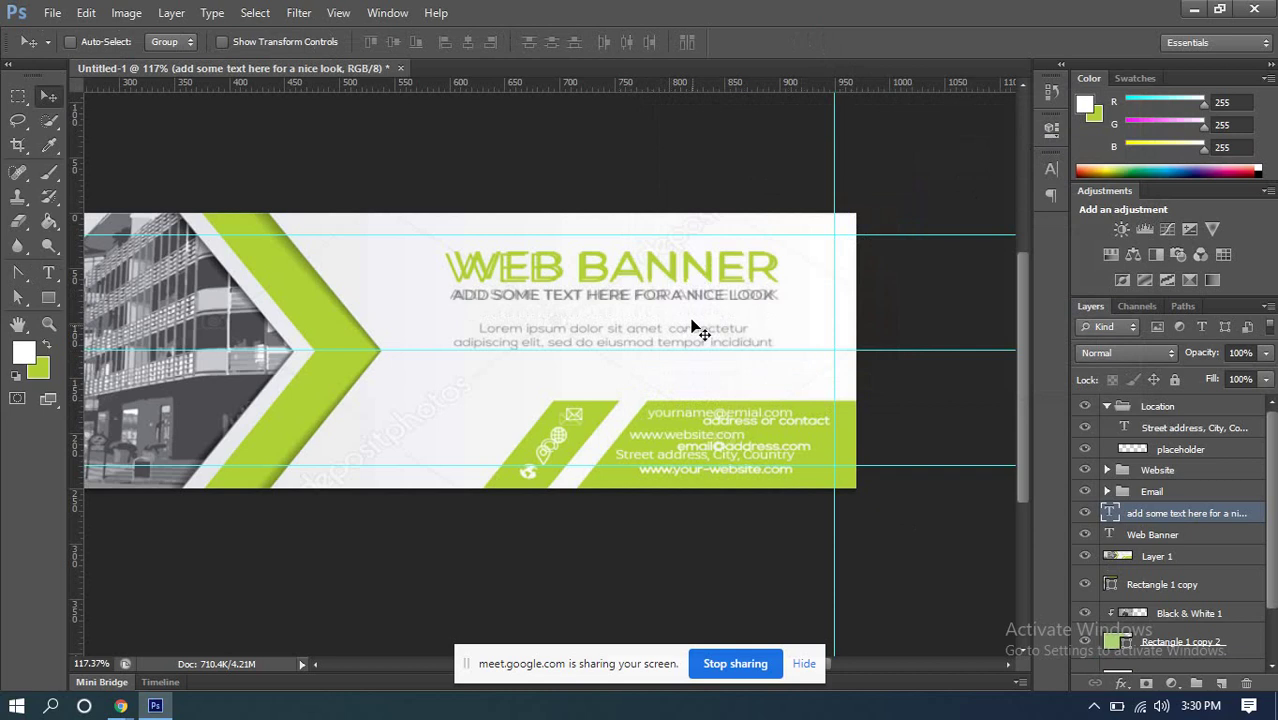
Step: Move the title and subtitle text layers above the Location group and collapse that group
{"action": "left_click", "coordinate": [1143, 536], "text": "shift"}
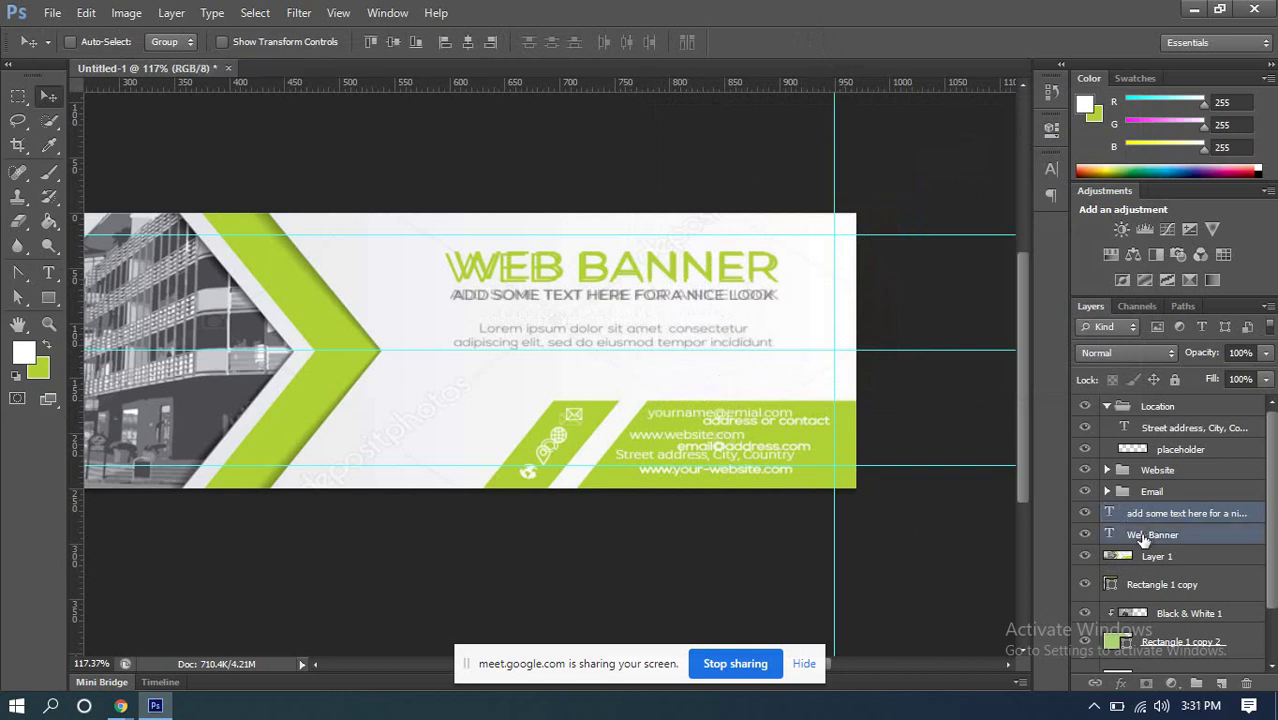
{"action": "left_click_drag", "start_coordinate": [1153, 536], "coordinate": [1139, 398]}
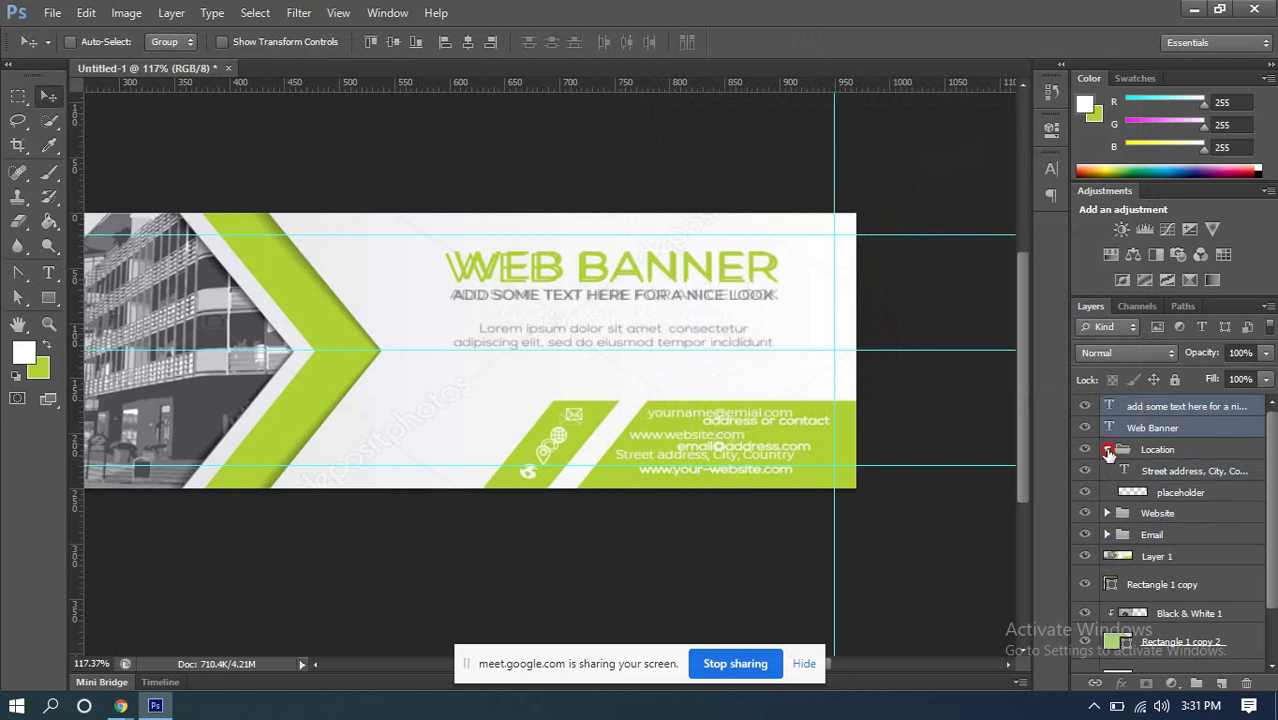
{"action": "left_click", "coordinate": [1107, 449]}
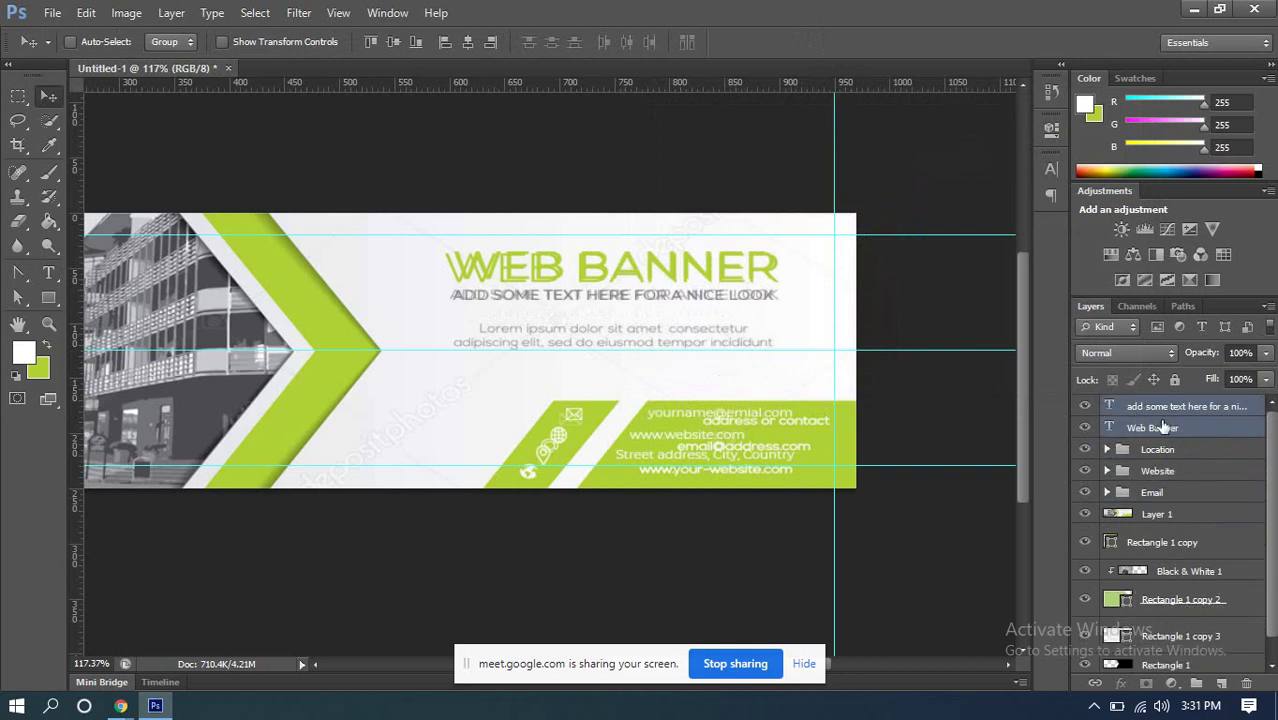
Step: Add a new text layer reading "LOREM IPSUM DOLOR" below the subtitle, over the reference's description
{"action": "left_click", "coordinate": [1160, 427]}
{"action": "left_click", "coordinate": [1163, 408]}
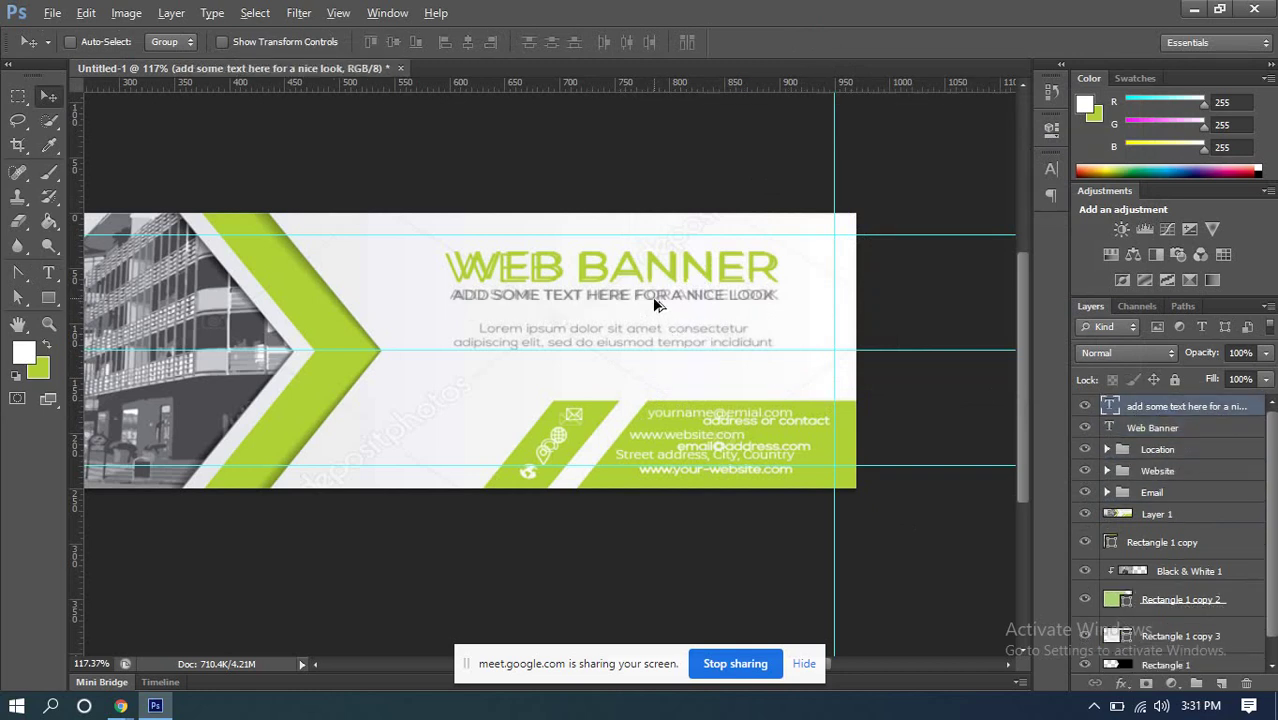
{"action": "left_click", "coordinate": [48, 273]}
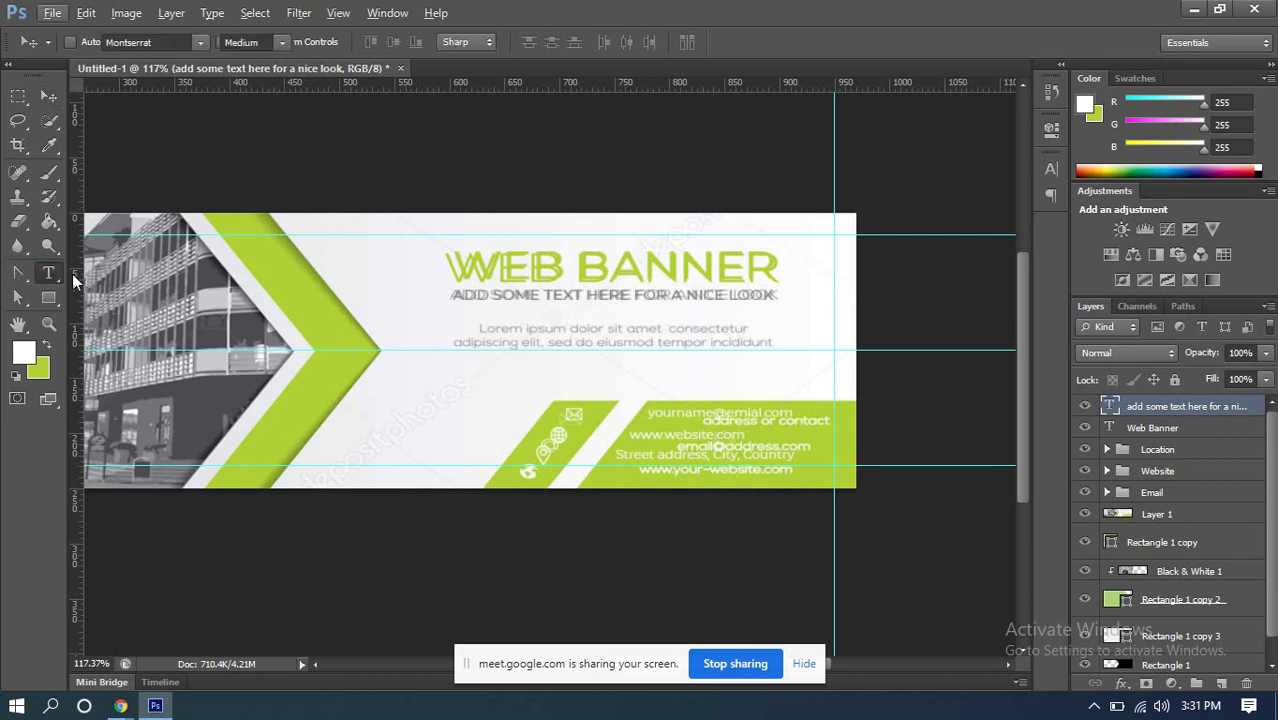
{"action": "left_click", "coordinate": [483, 334]}
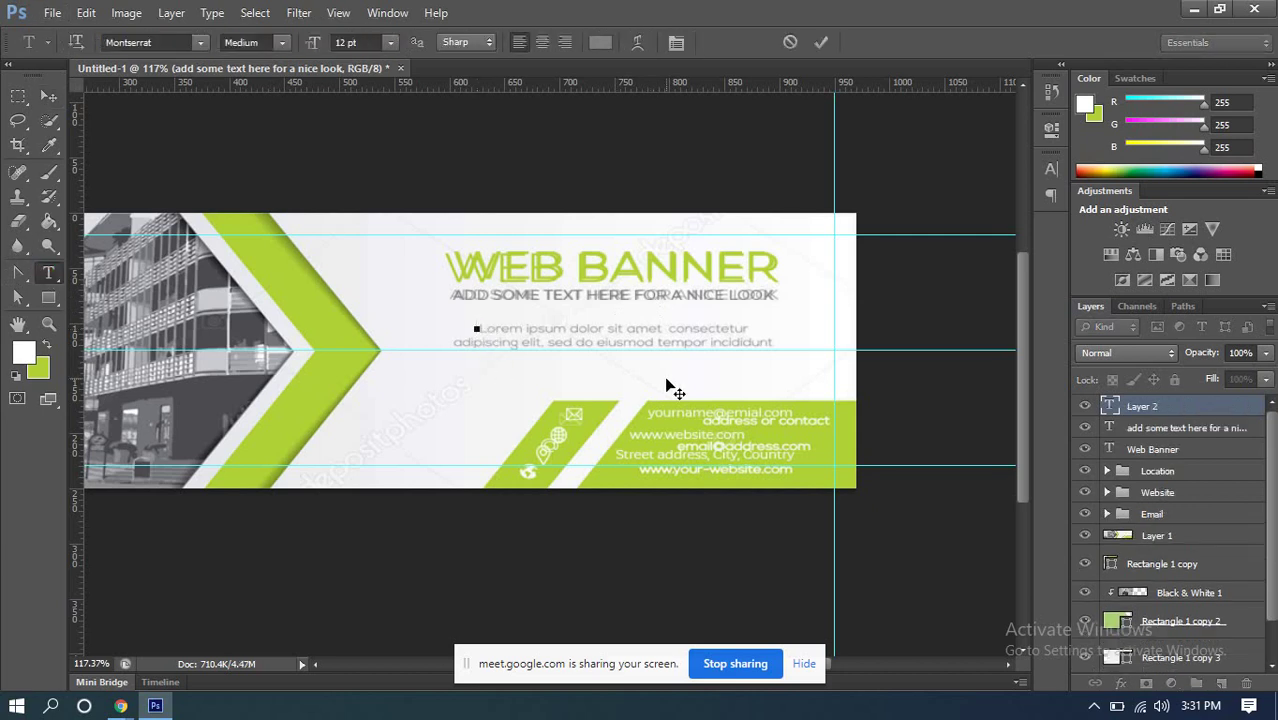
{"action": "type", "text": "LOREM IPSU"}
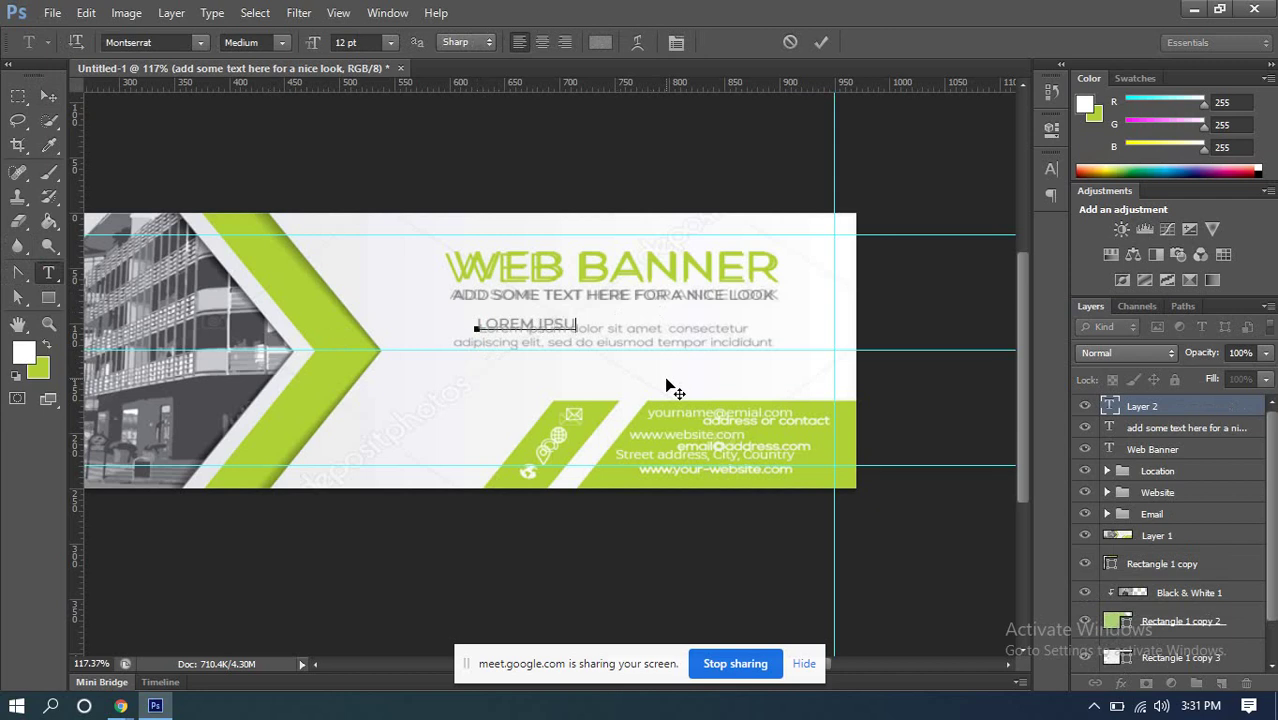
{"action": "type", "text": "M DOLOR"}
Step: Turn off All Caps for the new description text so it uses sentence case
{"action": "key", "text": "ctrl+a"}
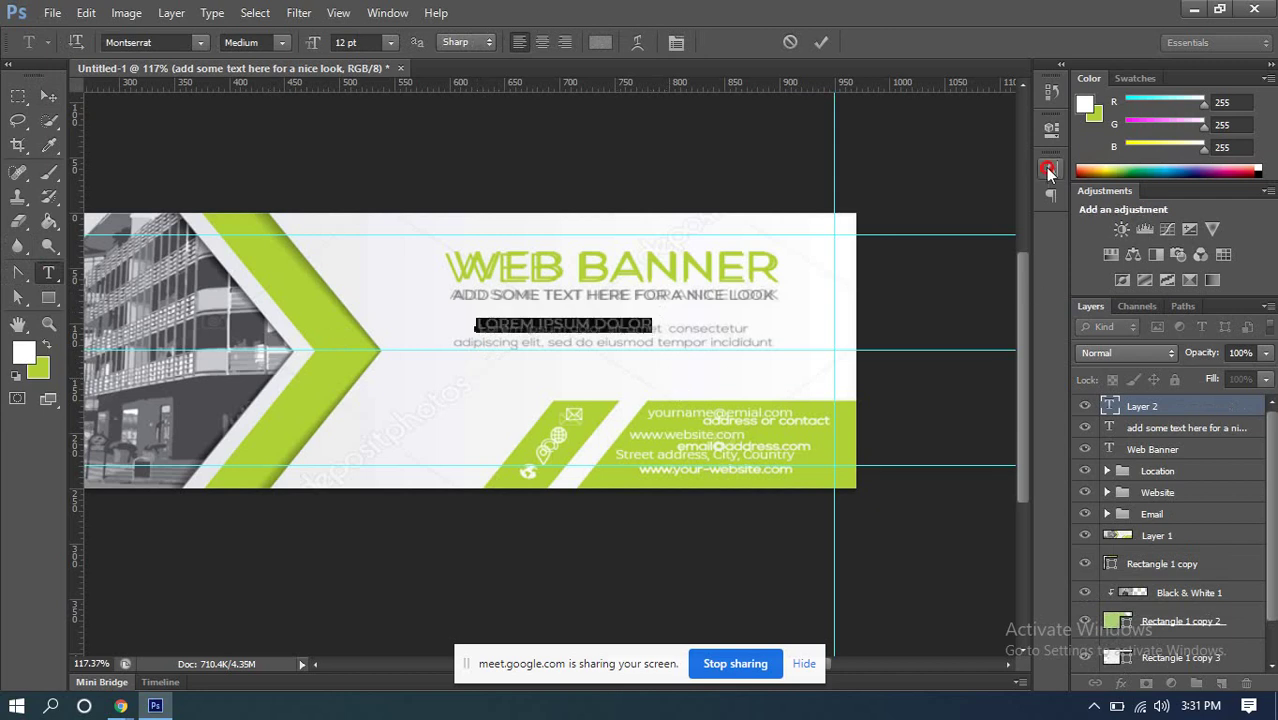
{"action": "left_click", "coordinate": [1048, 170]}
{"action": "left_click", "coordinate": [897, 305]}
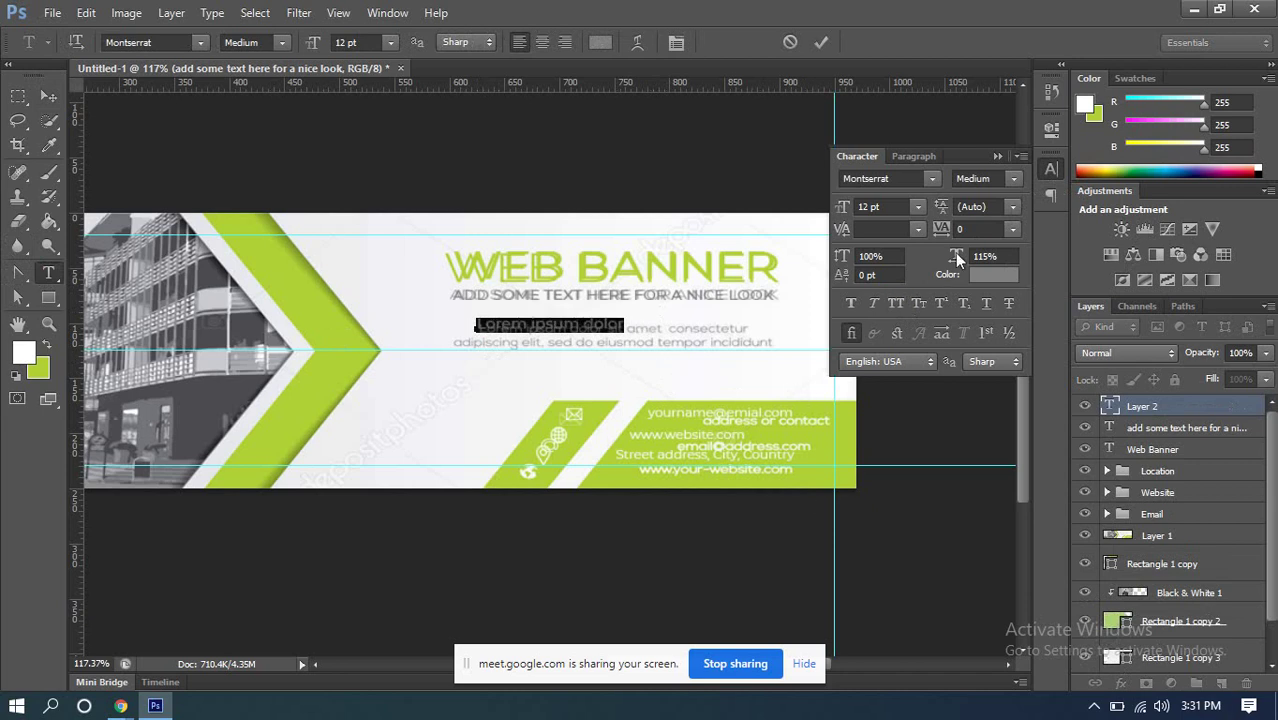
{"action": "left_click", "coordinate": [1048, 170]}
{"action": "left_click", "coordinate": [620, 320]}
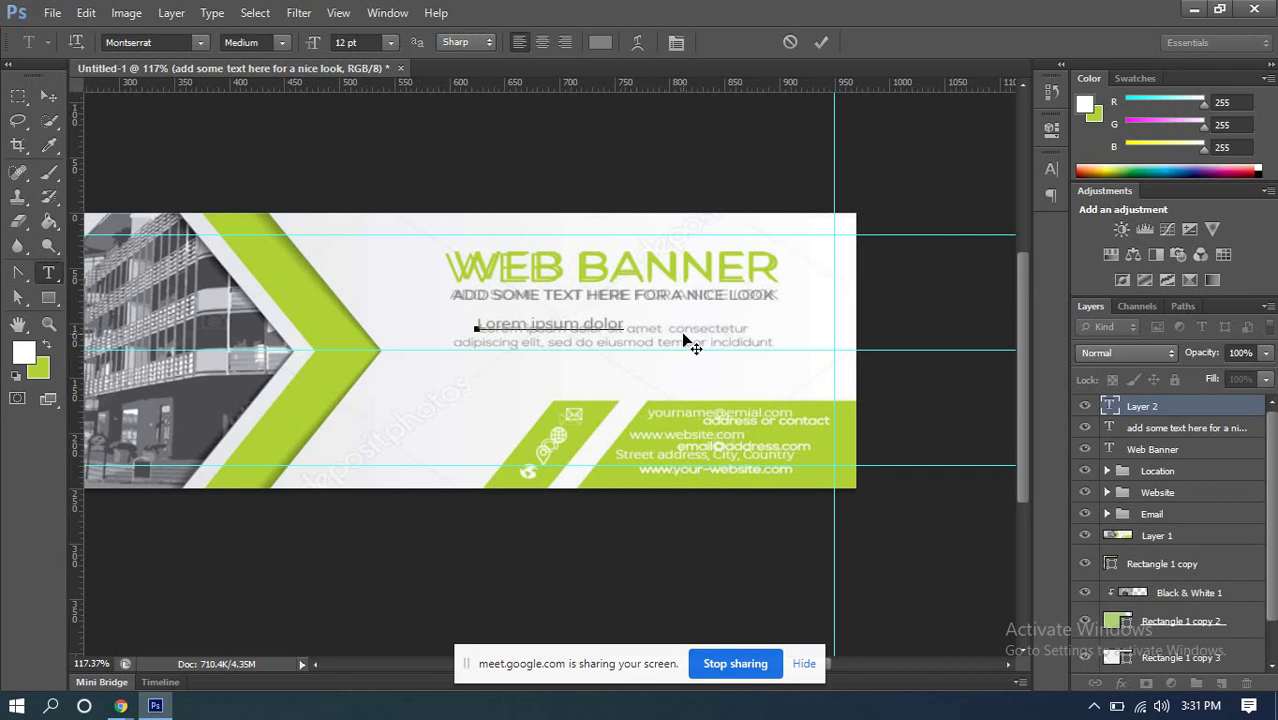
Step: Move the description below the reference paragraph and complete it as two lines: "Lorem ipsum dolor sit amet consectetur" and "adipiscing elit, sed do eiusmod tempor incididunt"
{"action": "left_click_drag", "start_coordinate": [577, 327], "coordinate": [582, 362]}
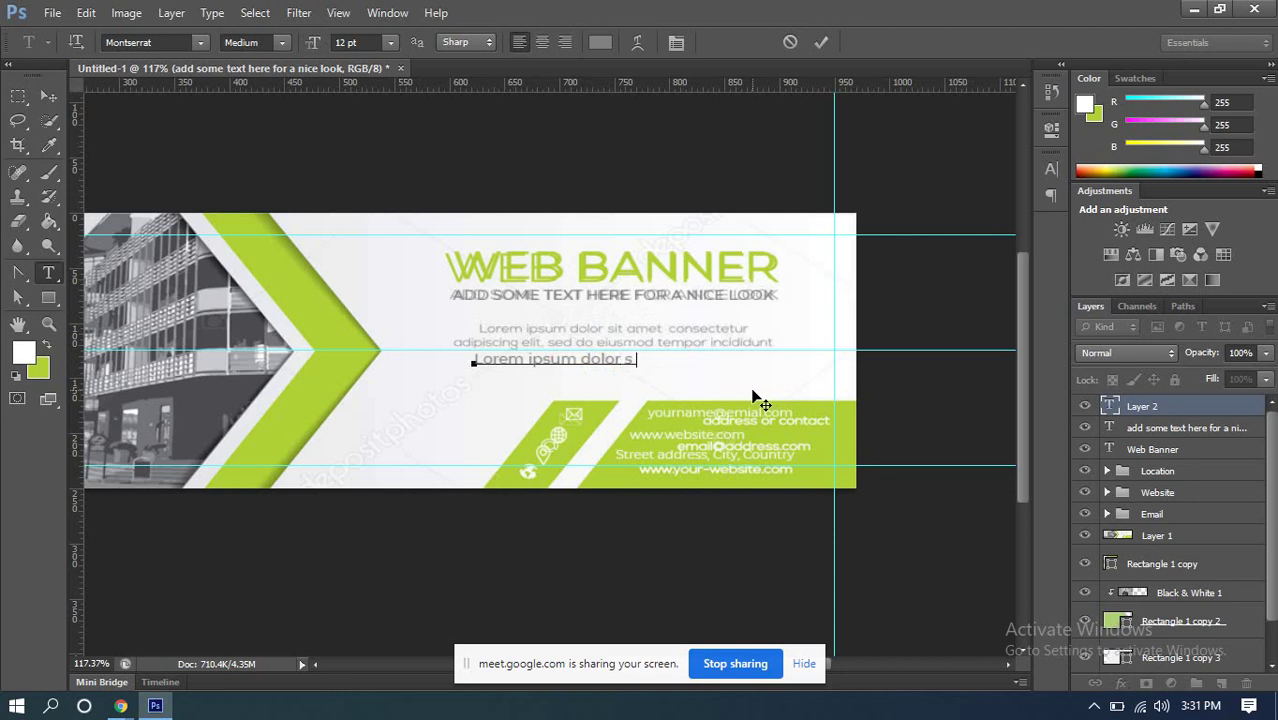
{"action": "type", "text": "amet consectet"}
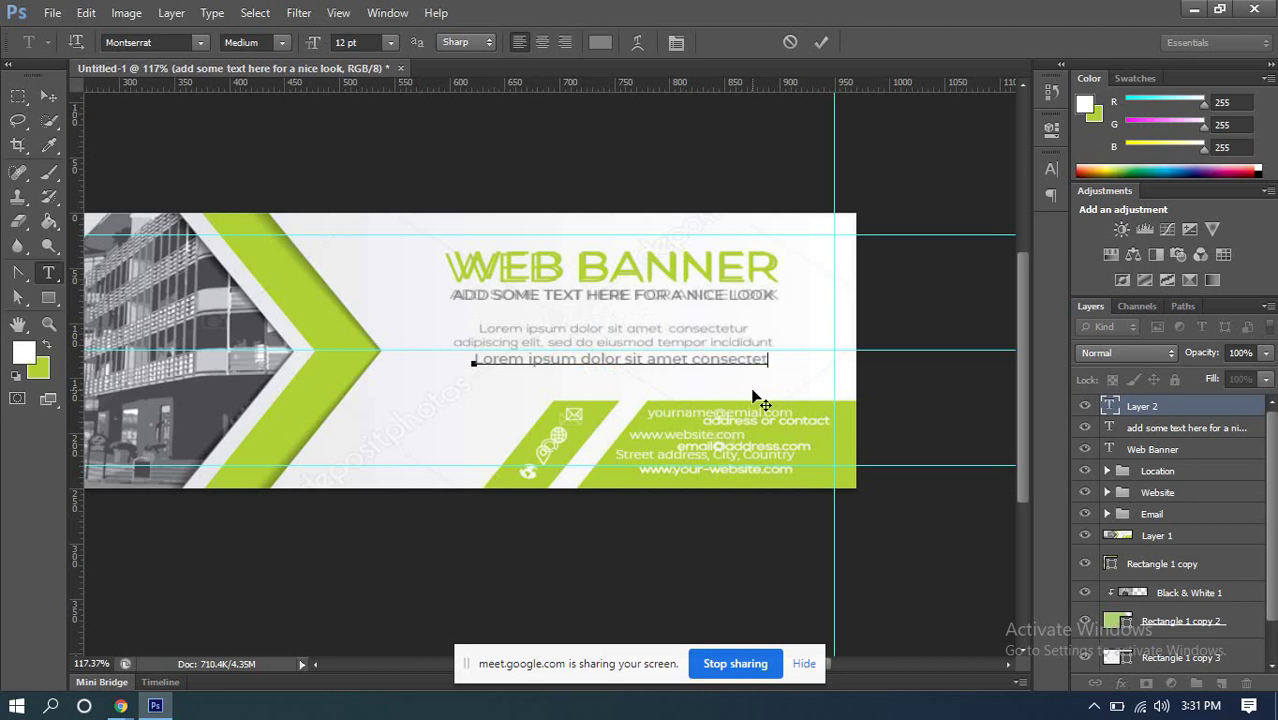
{"action": "type", "text": "ur"}
{"action": "type", "text": "adipiscing elit"}
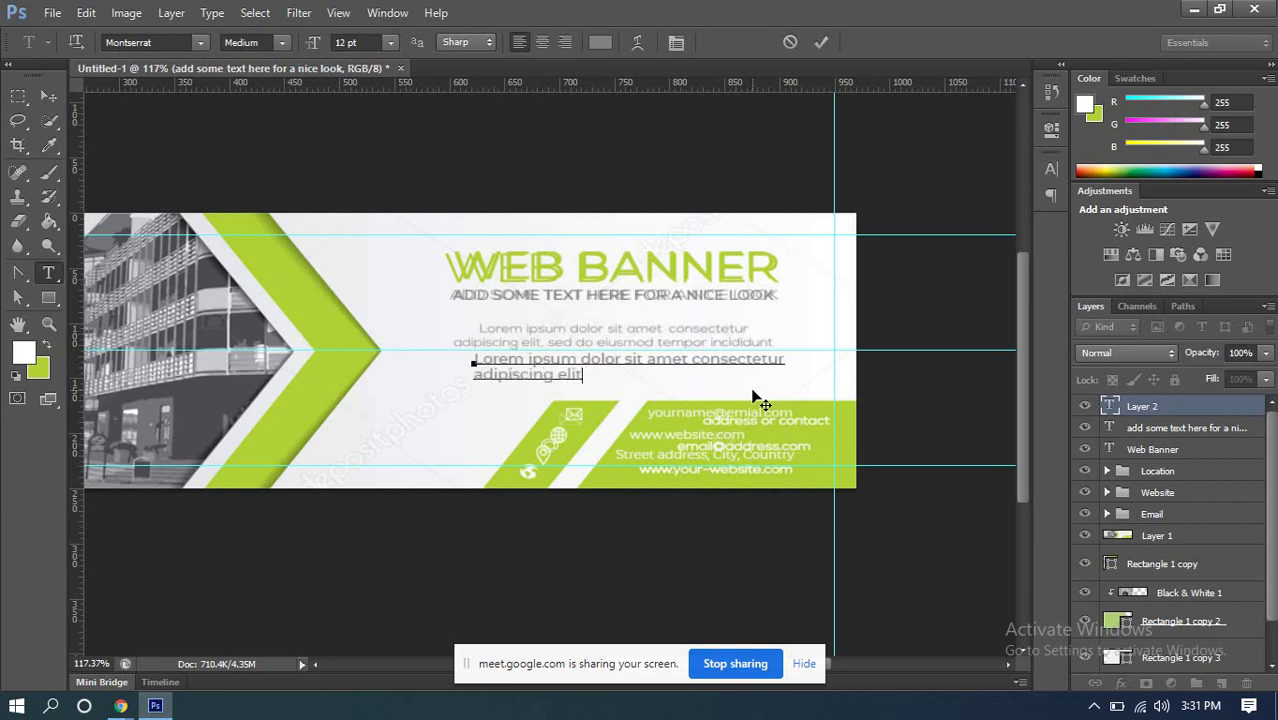
{"action": "type", "text": ". sed do eiusmod tempo"}
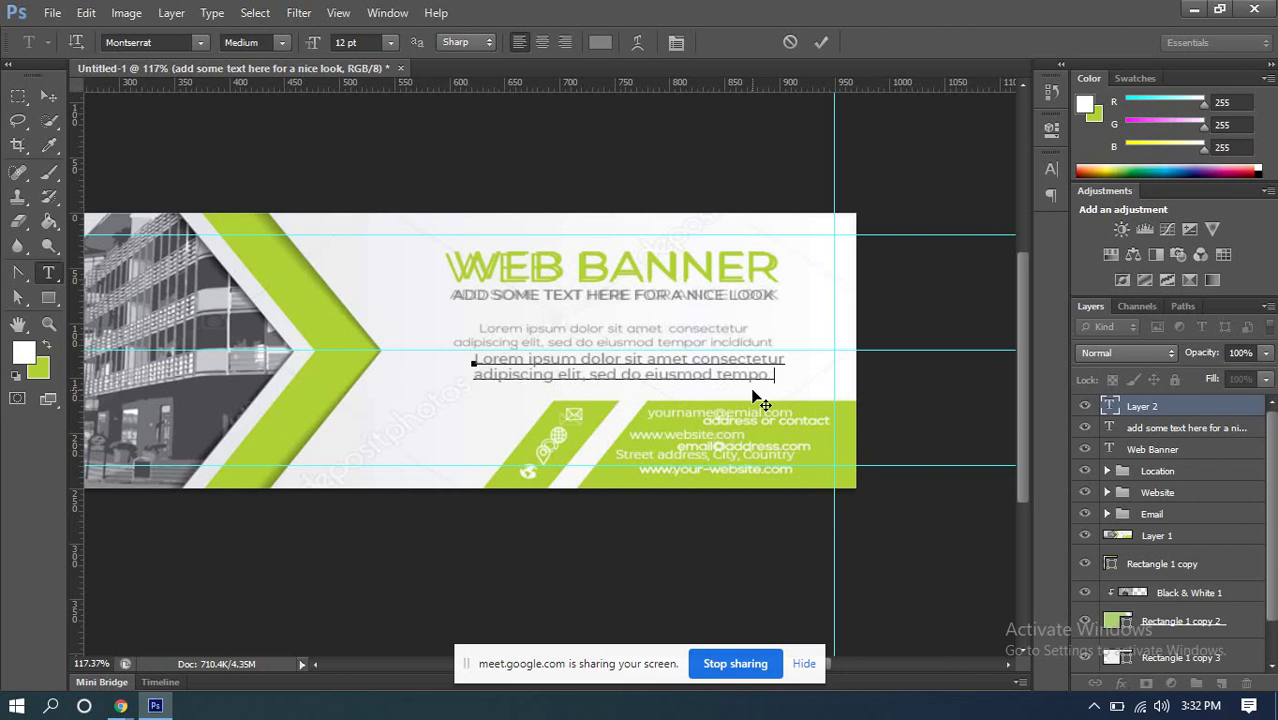
{"action": "type", "text": "r incide"}
{"action": "type", "text": "idunt"}
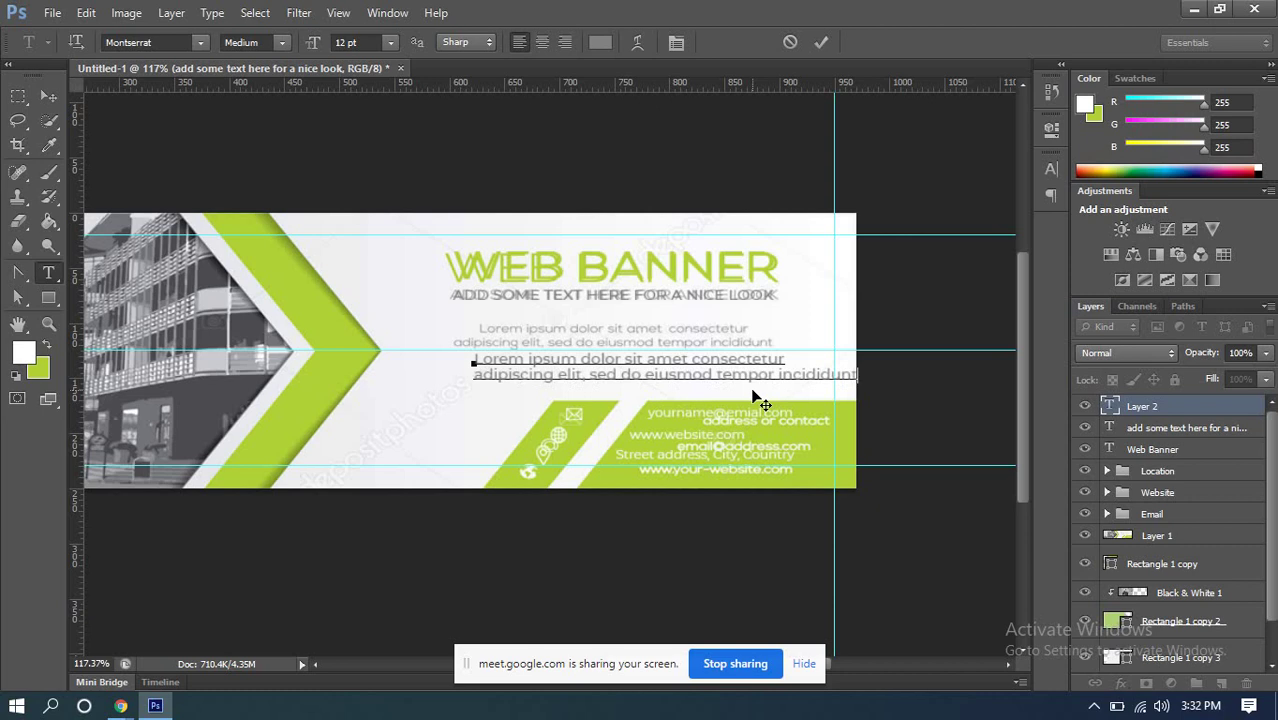
Step: Centre-align the two description lines and place them beneath the reference paragraph
{"action": "key", "text": "ctrl+a"}
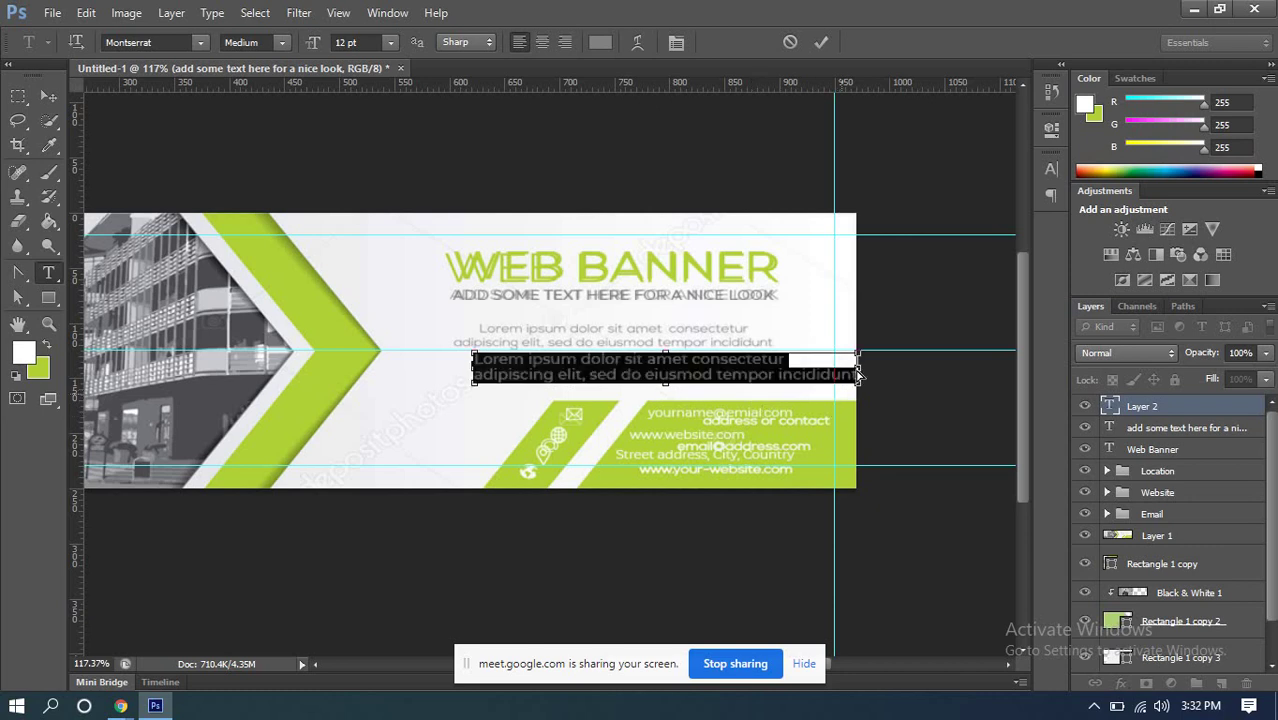
{"action": "left_click", "coordinate": [542, 41]}
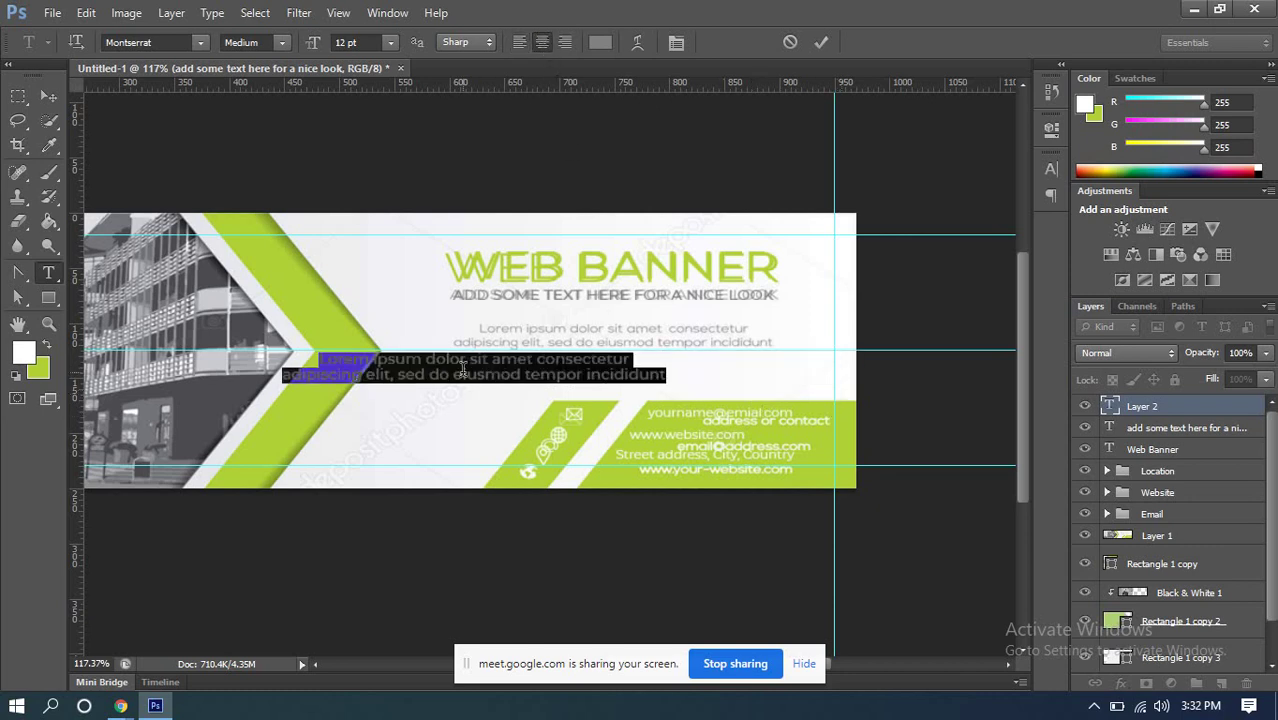
{"action": "left_click_drag", "start_coordinate": [455, 378], "coordinate": [588, 396]}
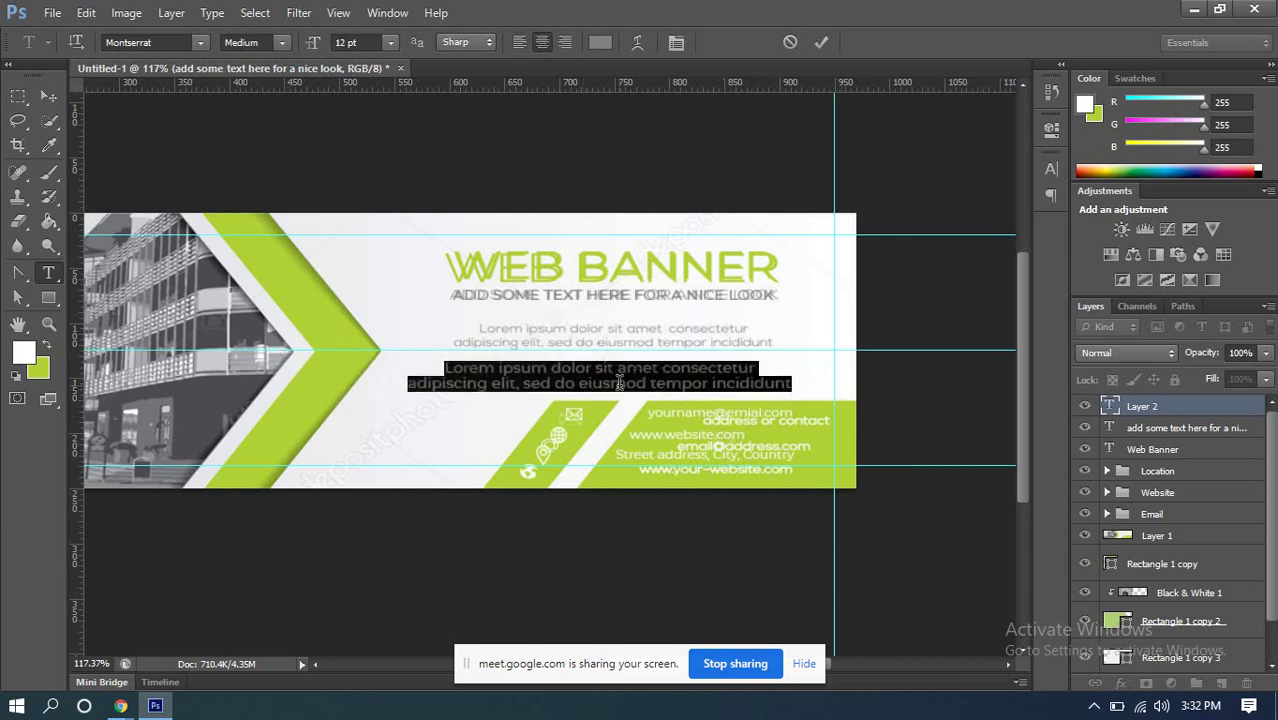
Step: Set the description text to 10 pt Montserrat Regular and commit the edit
{"action": "left_click", "coordinate": [369, 43]}
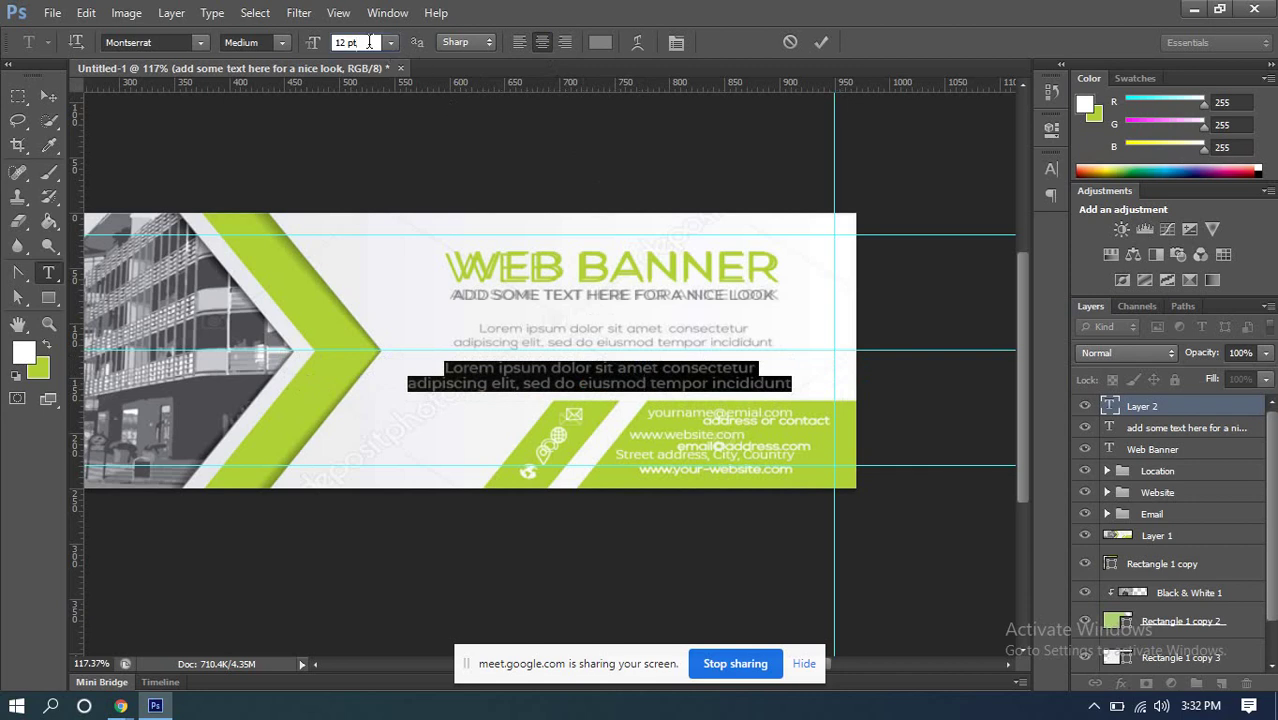
{"action": "key", "text": "Down"}
{"action": "key", "text": "Down"}
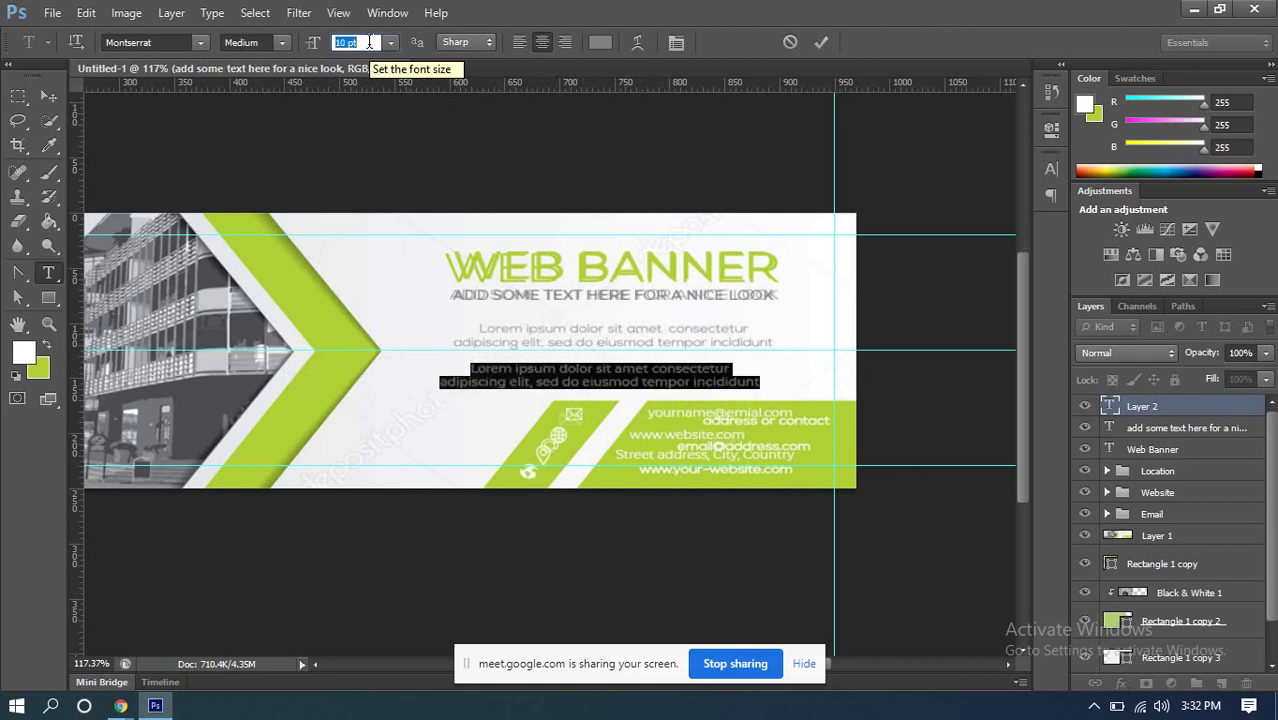
{"action": "left_click", "coordinate": [284, 45]}
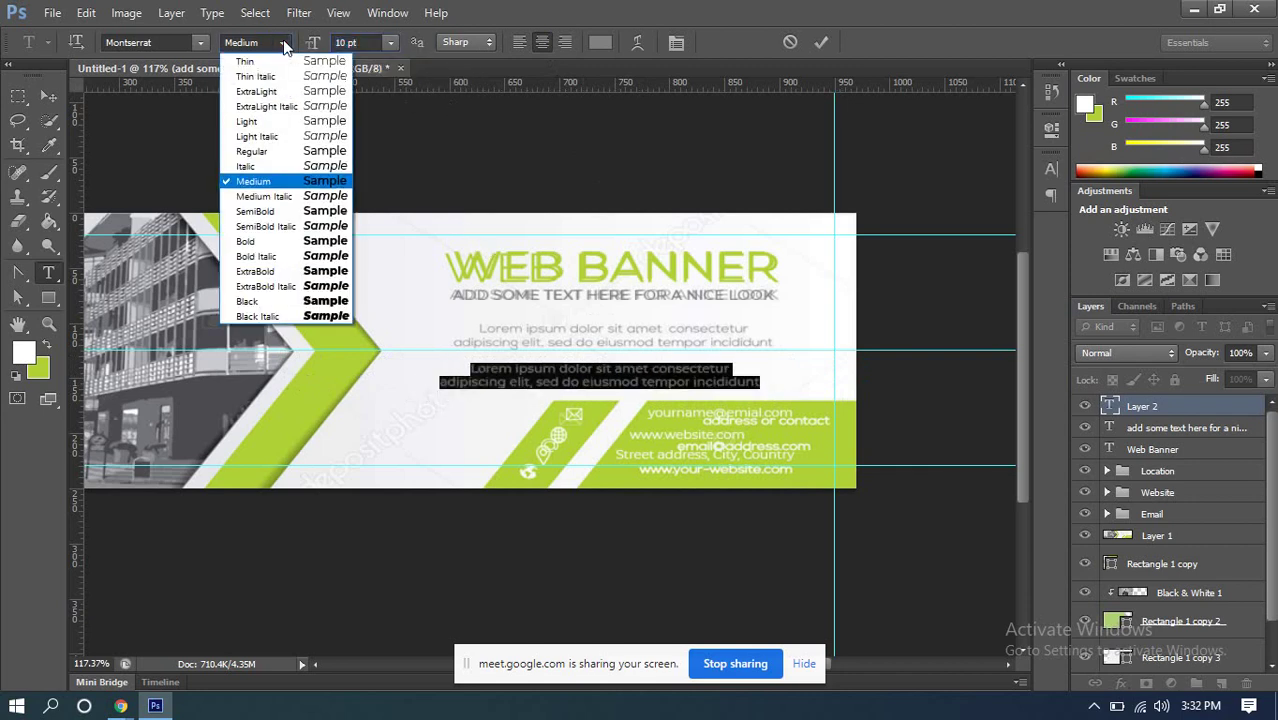
{"action": "left_click", "coordinate": [278, 152]}
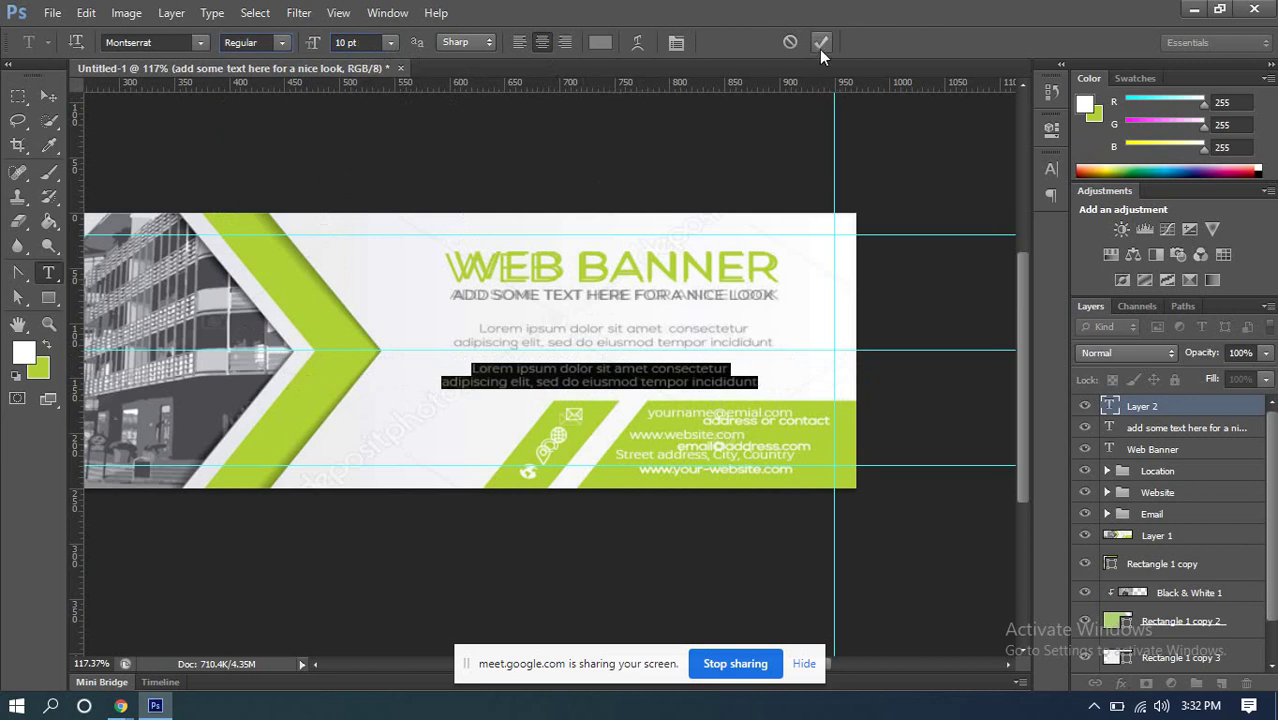
{"action": "left_click", "coordinate": [820, 42]}
Step: Move the description over the reference paragraph and align its horizontal centre with the title and subtitle
{"action": "left_click", "coordinate": [48, 96]}
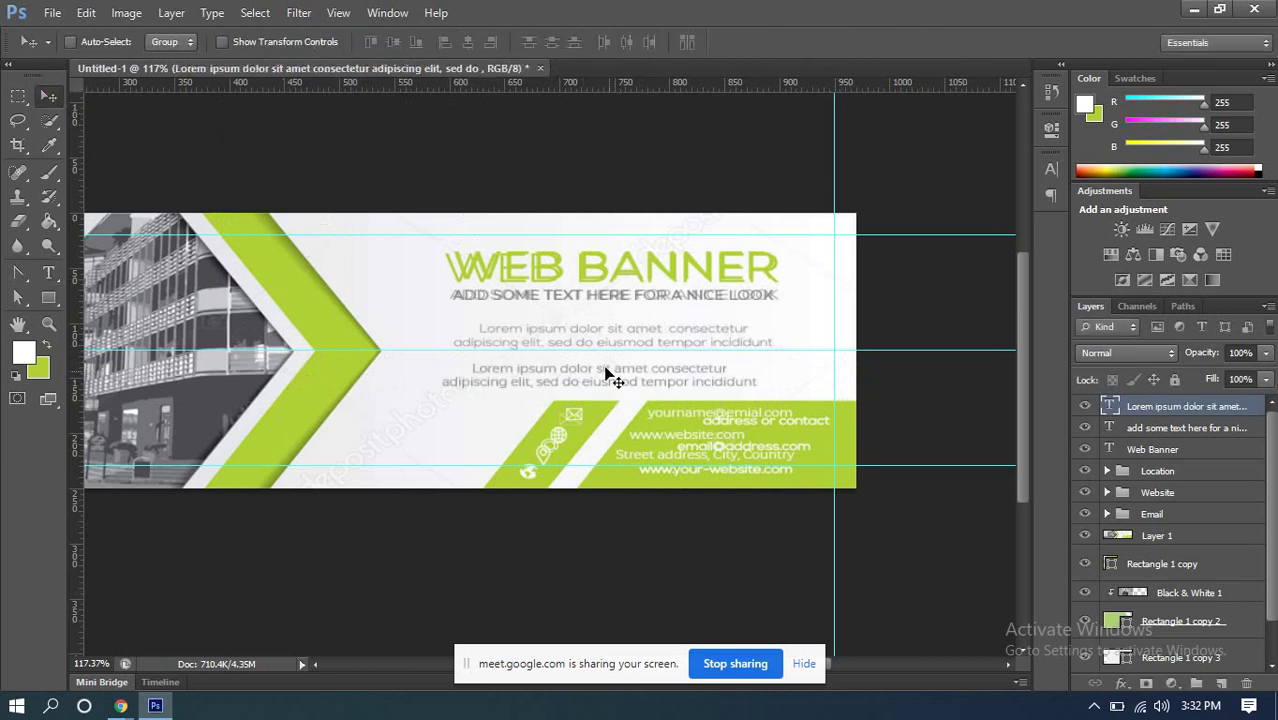
{"action": "left_click_drag", "start_coordinate": [605, 373], "coordinate": [622, 337]}
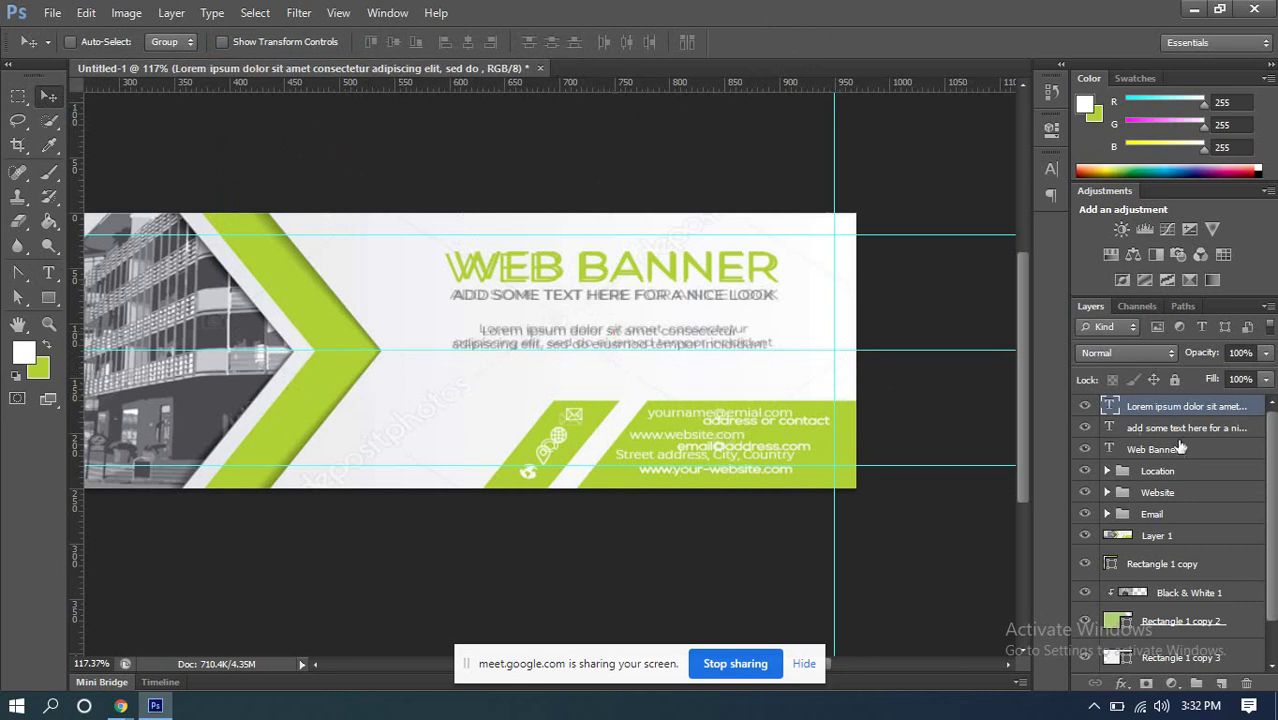
{"action": "left_click", "coordinate": [1150, 450], "text": "shift"}
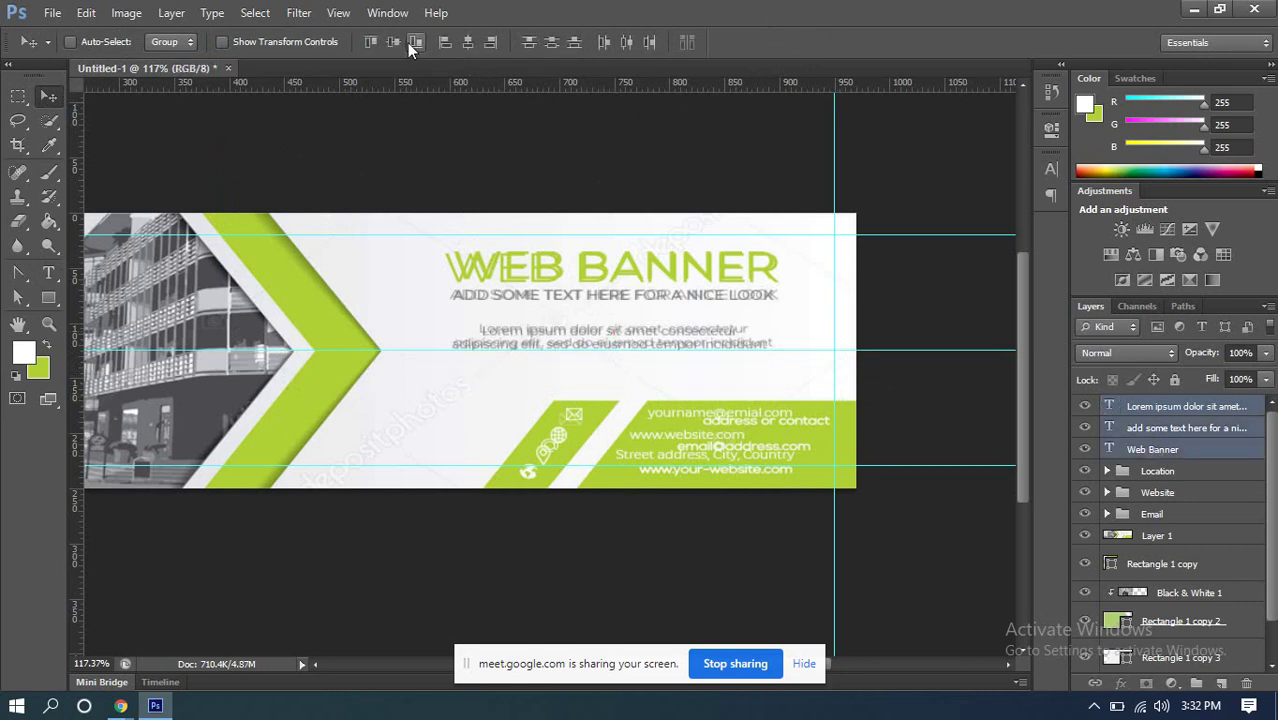
{"action": "left_click", "coordinate": [469, 44]}
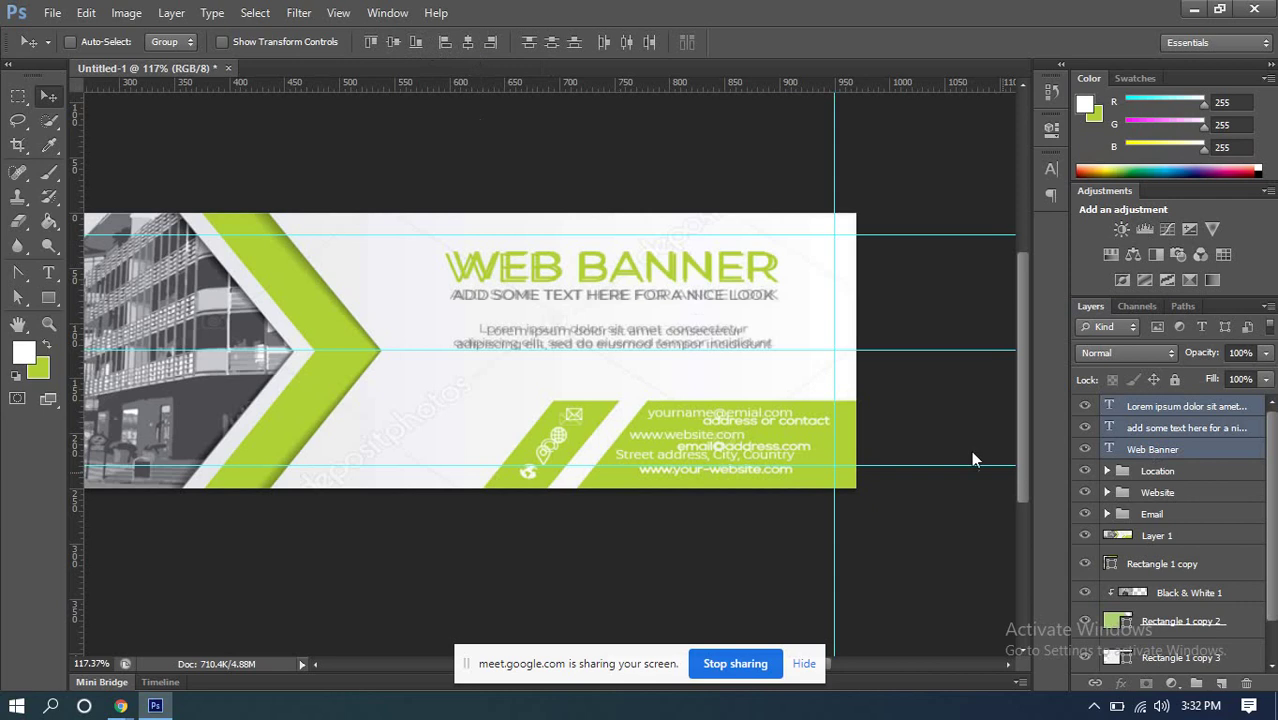
Step: Hide the reference image layer and the guides to view the whole banner
{"action": "left_click", "coordinate": [1085, 535]}
{"action": "scroll", "coordinate": [645, 365], "scroll_direction": "down", "scroll_amount": 5}
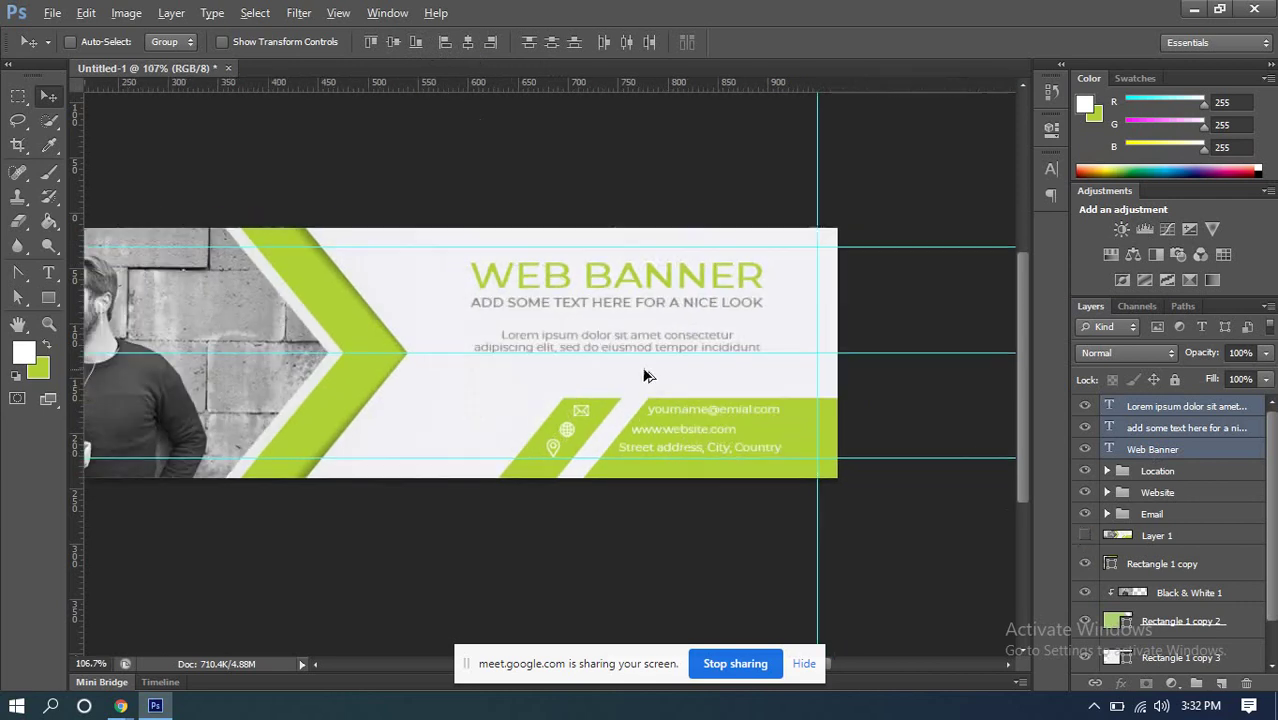
{"action": "key", "text": "alt"}
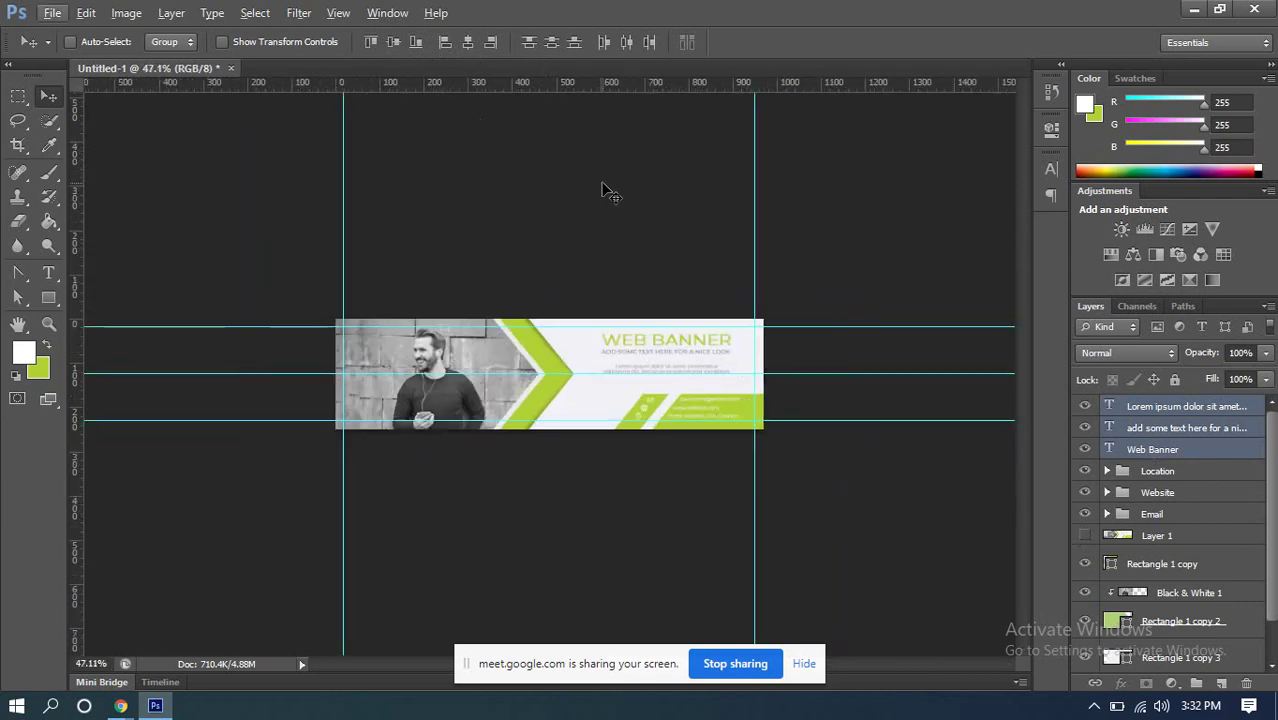
{"action": "key", "text": "ctrl+semicolon"}
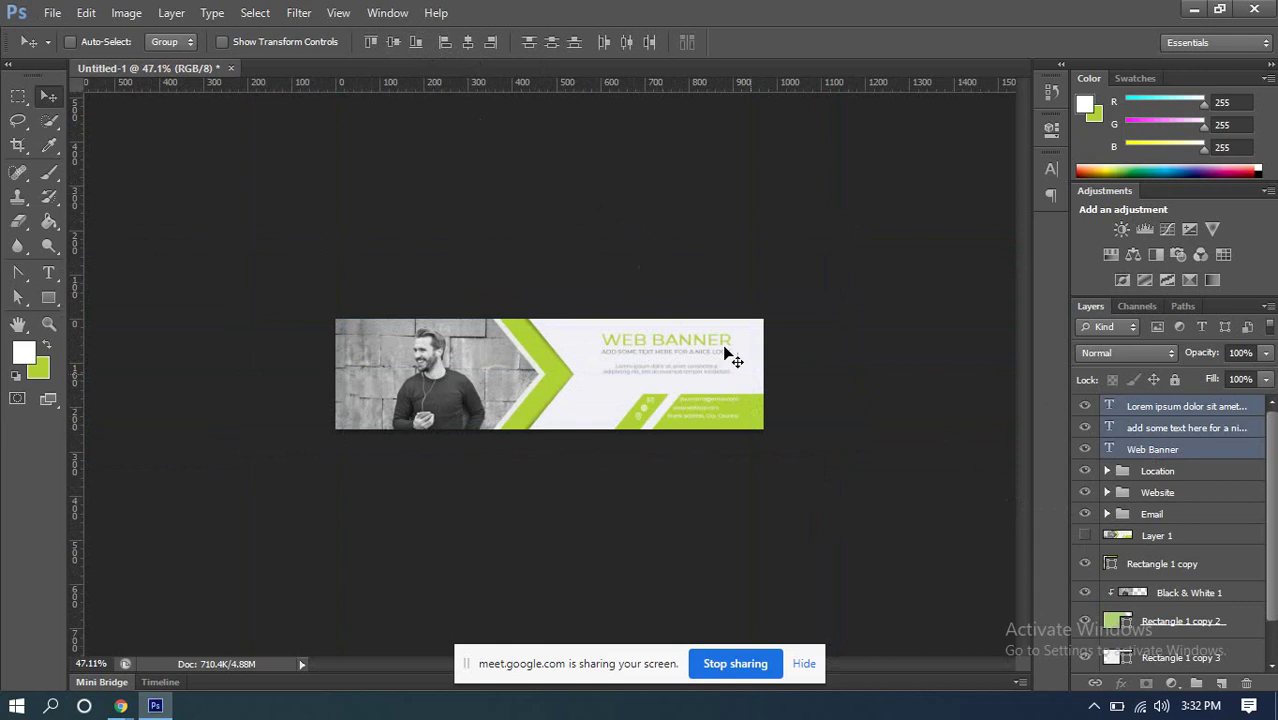
Step: Toggle the reference image for a comparison and delete its layer, Layer 1
{"action": "left_click", "coordinate": [1085, 535]}
{"action": "left_click", "coordinate": [1085, 537]}
{"action": "left_click", "coordinate": [1157, 537]}
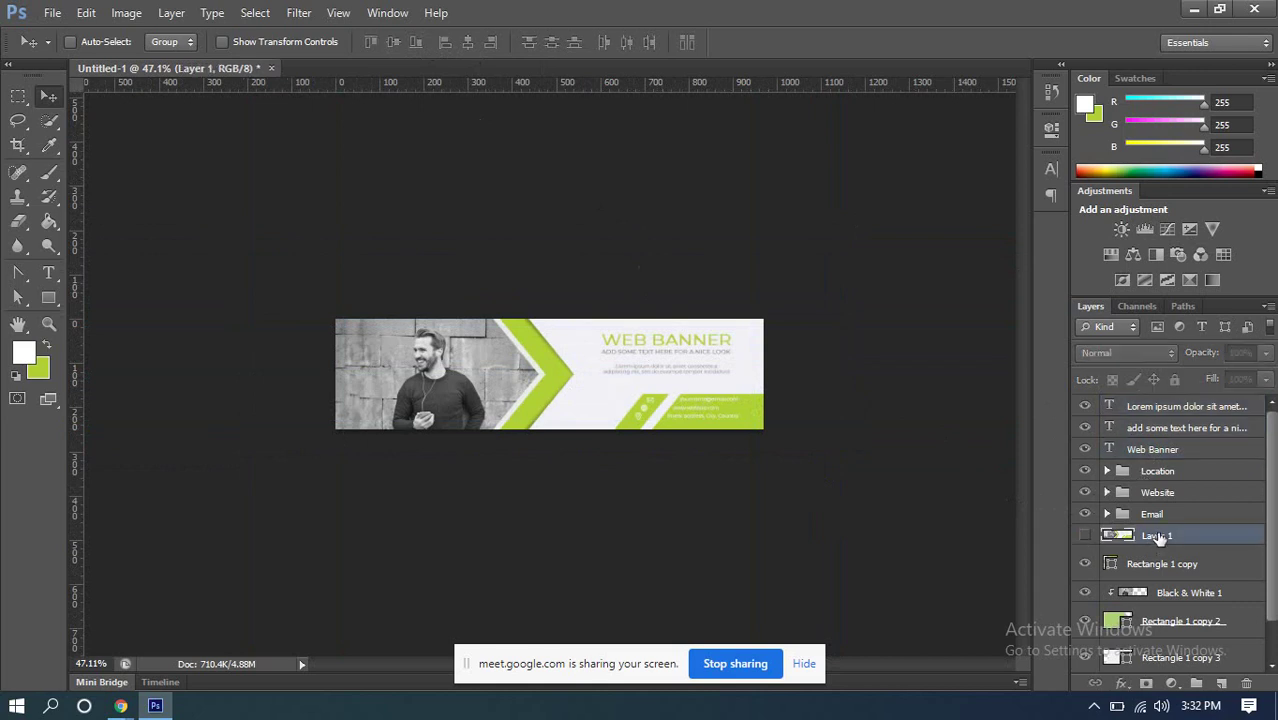
{"action": "key", "text": "Delete"}
Step: Group the title, subtitle and description text layers and name the group "Title and description"
{"action": "left_click", "coordinate": [1145, 449]}
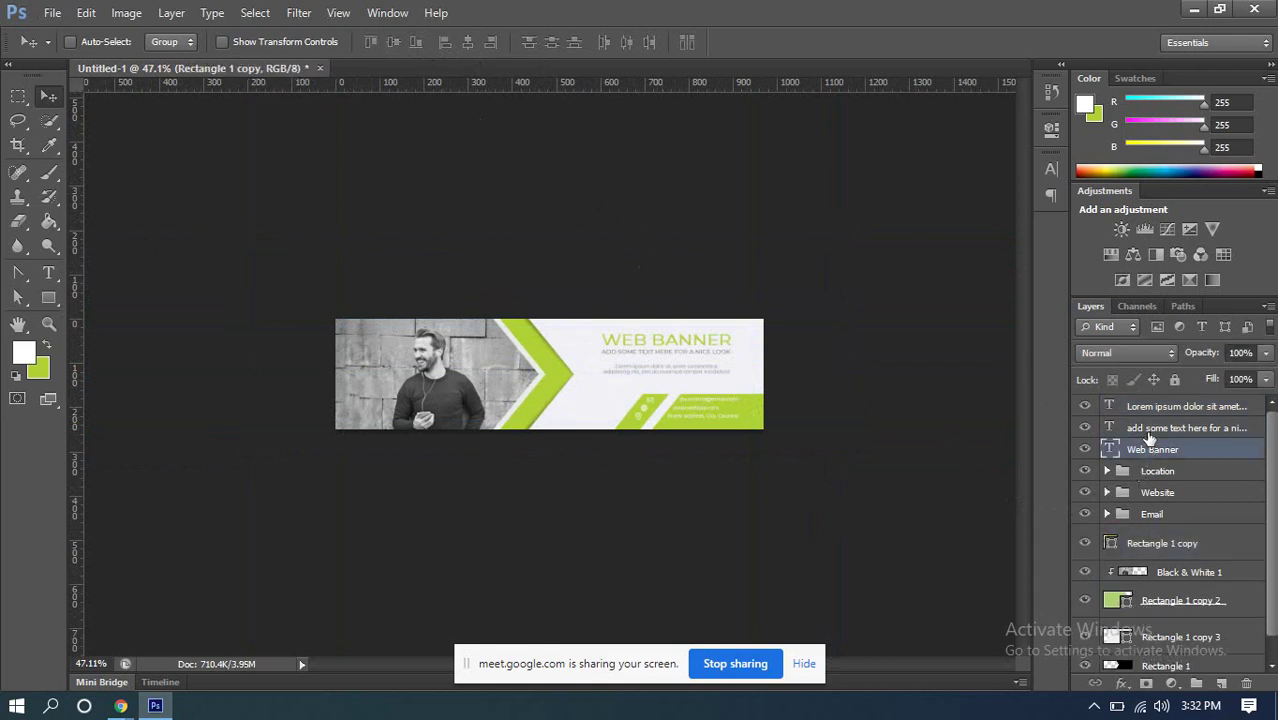
{"action": "left_click", "coordinate": [1151, 410], "text": "shift"}
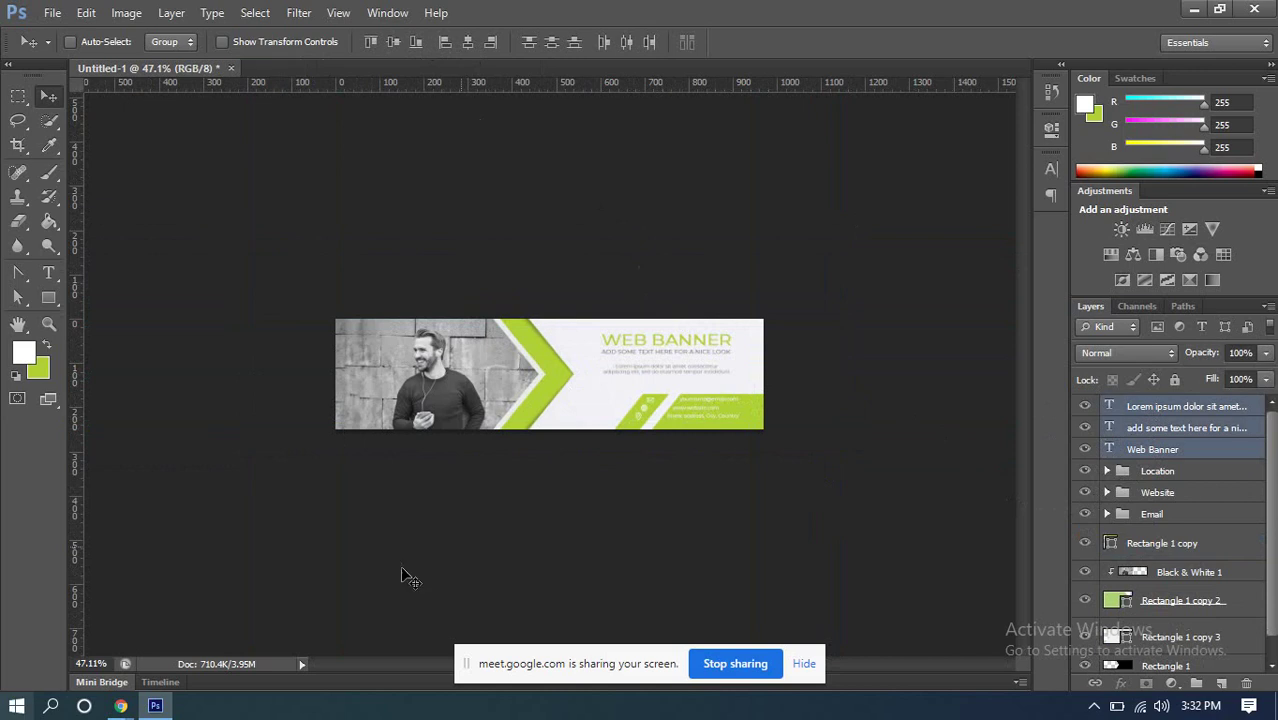
{"action": "left_click", "coordinate": [1196, 682]}
{"action": "double_click", "coordinate": [1158, 406]}
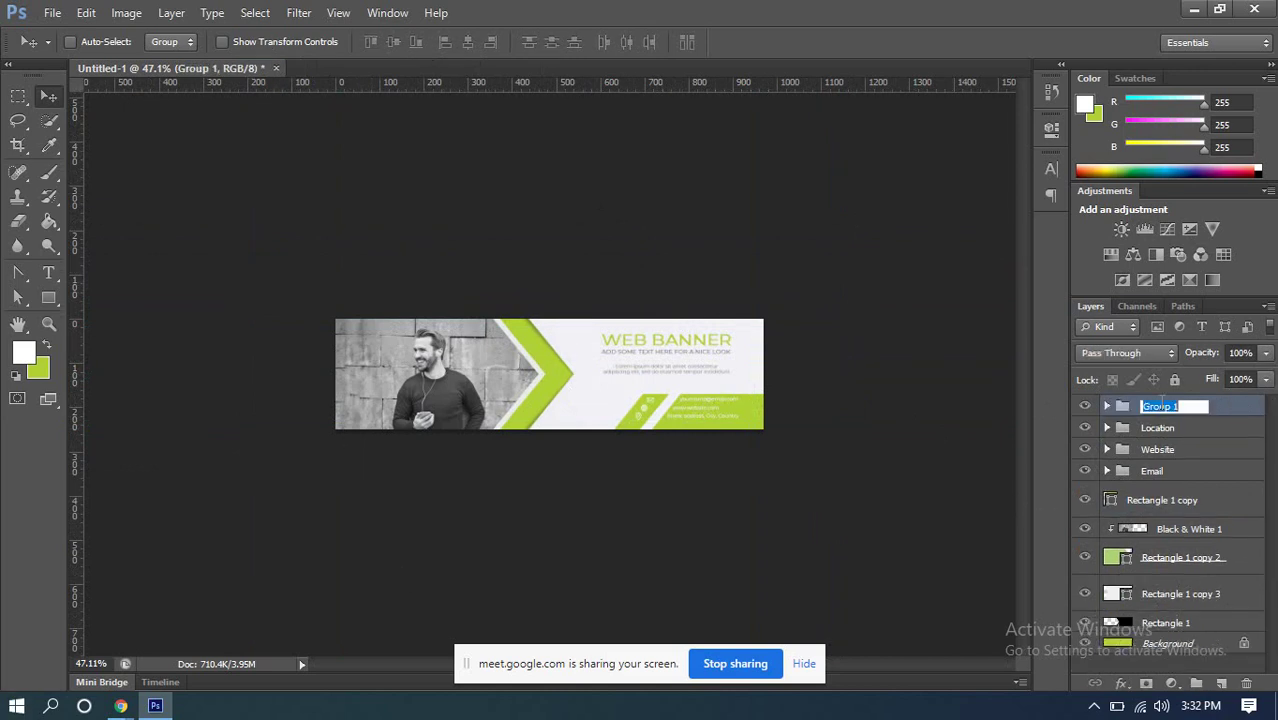
{"action": "type", "text": "Title and descripto"}
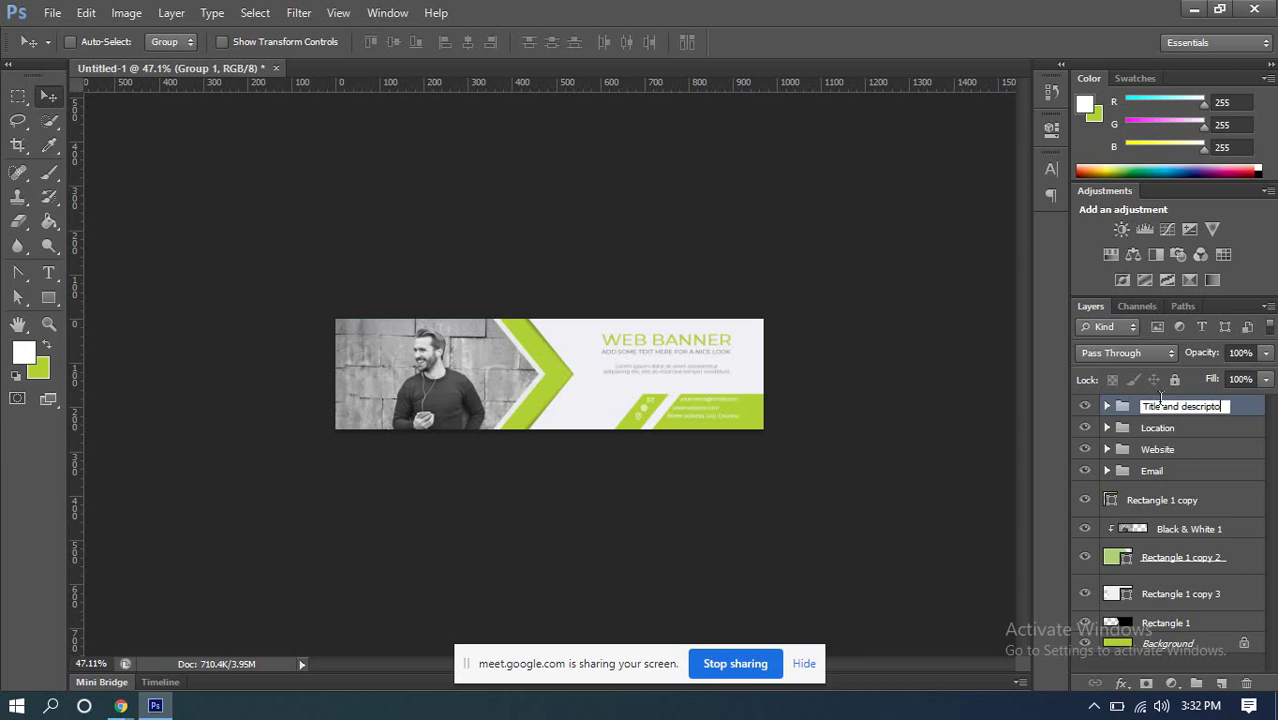
{"action": "key", "text": "BackSpace"}
{"action": "type", "text": "ion"}
{"action": "key", "text": "Return"}
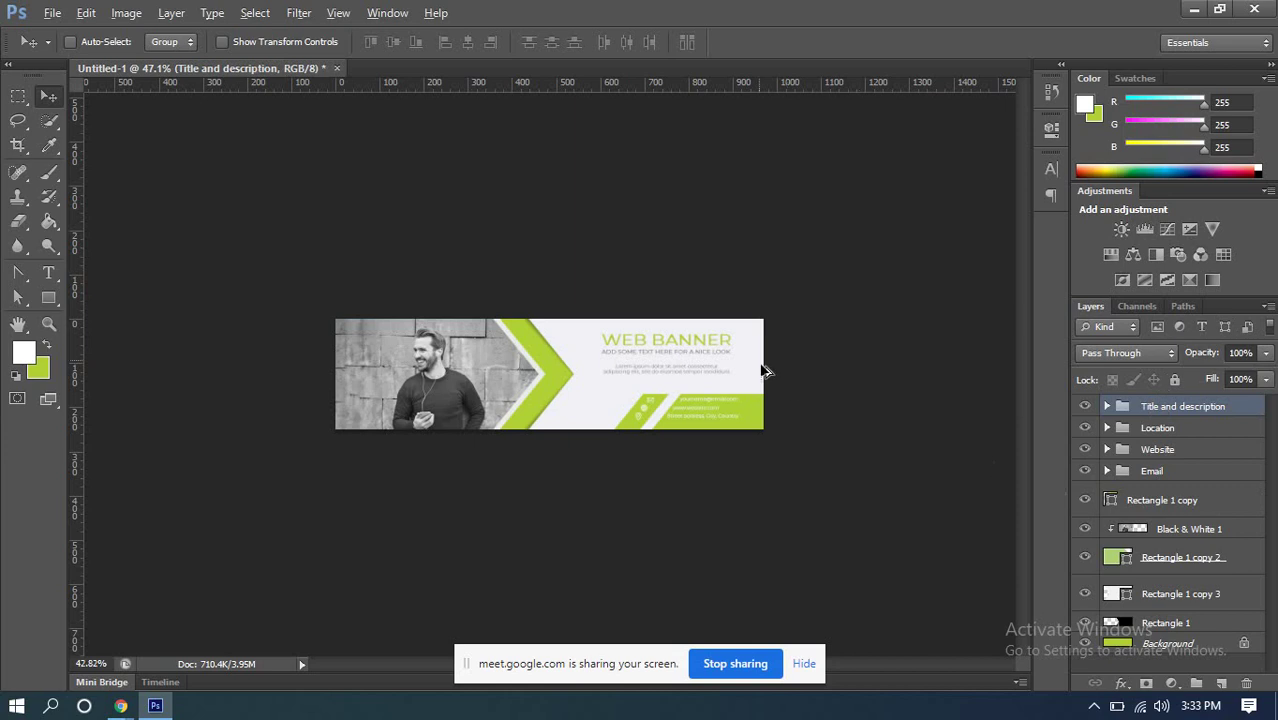
Step: Ungroup the "Title and description" group, regroup its three text layers and name the group "Title and description"
{"action": "scroll", "coordinate": [600, 345], "scroll_direction": "up", "scroll_amount": 1}
{"action": "scroll", "coordinate": [600, 345], "scroll_direction": "up", "scroll_amount": 6}
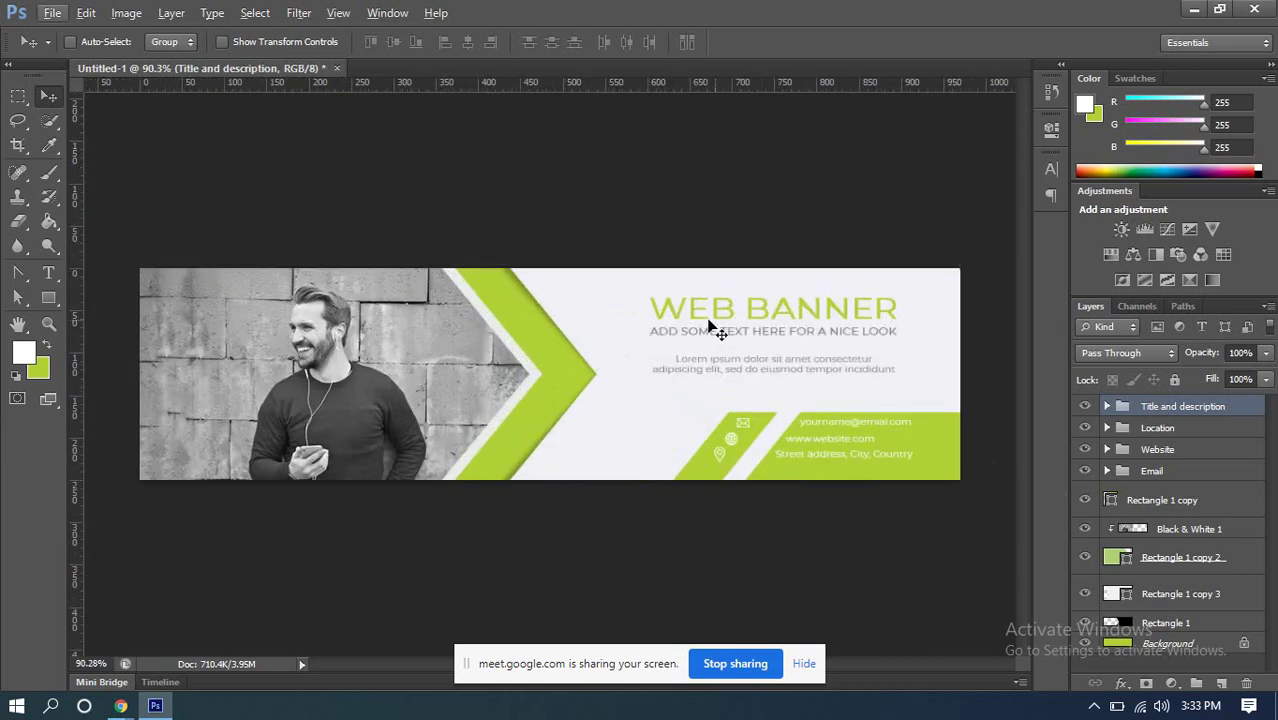
{"action": "scroll", "coordinate": [725, 331], "scroll_direction": "up", "scroll_amount": 1}
{"action": "scroll", "coordinate": [725, 323], "scroll_direction": "down", "scroll_amount": 1}
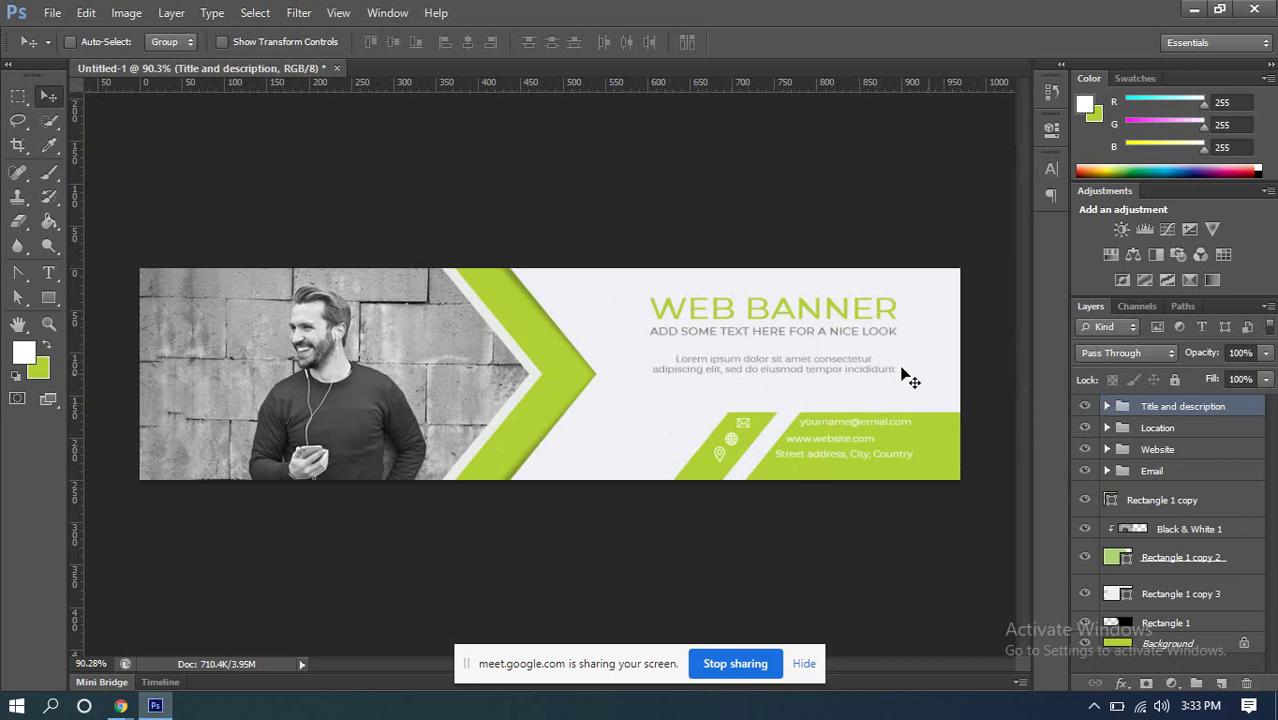
{"action": "key", "text": "ctrl+shift+g"}
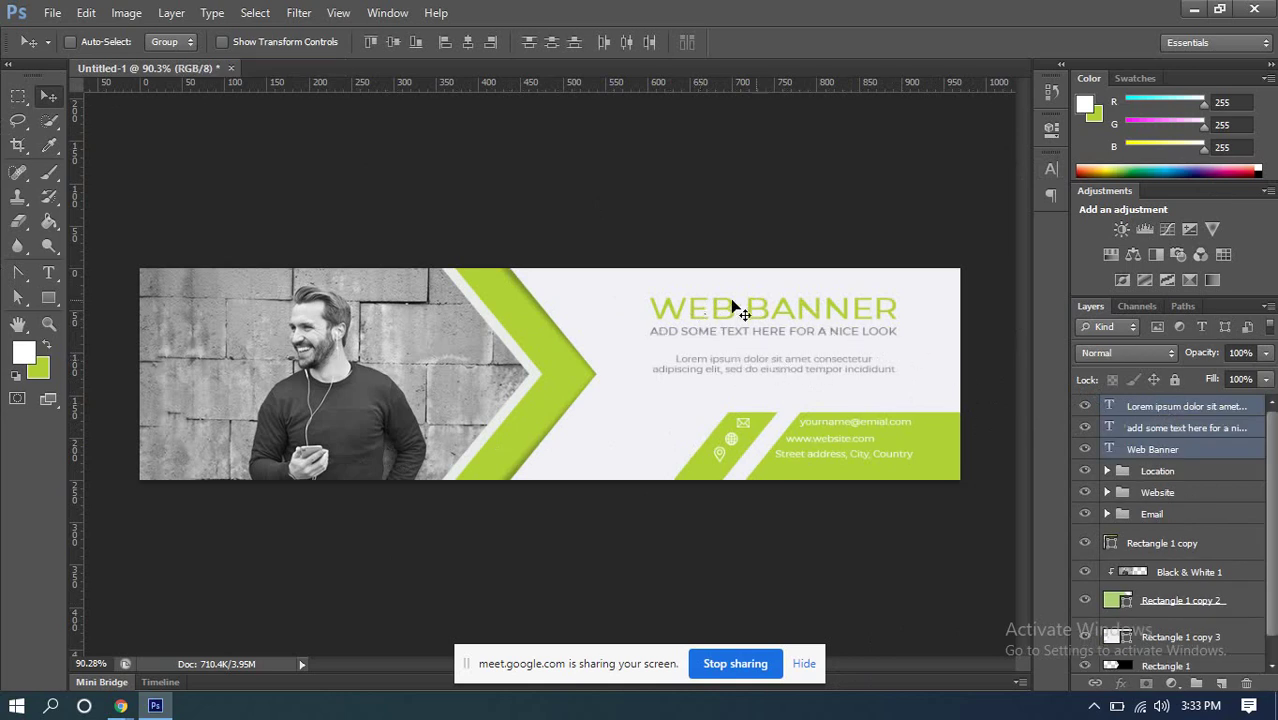
{"action": "left_click", "coordinate": [1196, 683]}
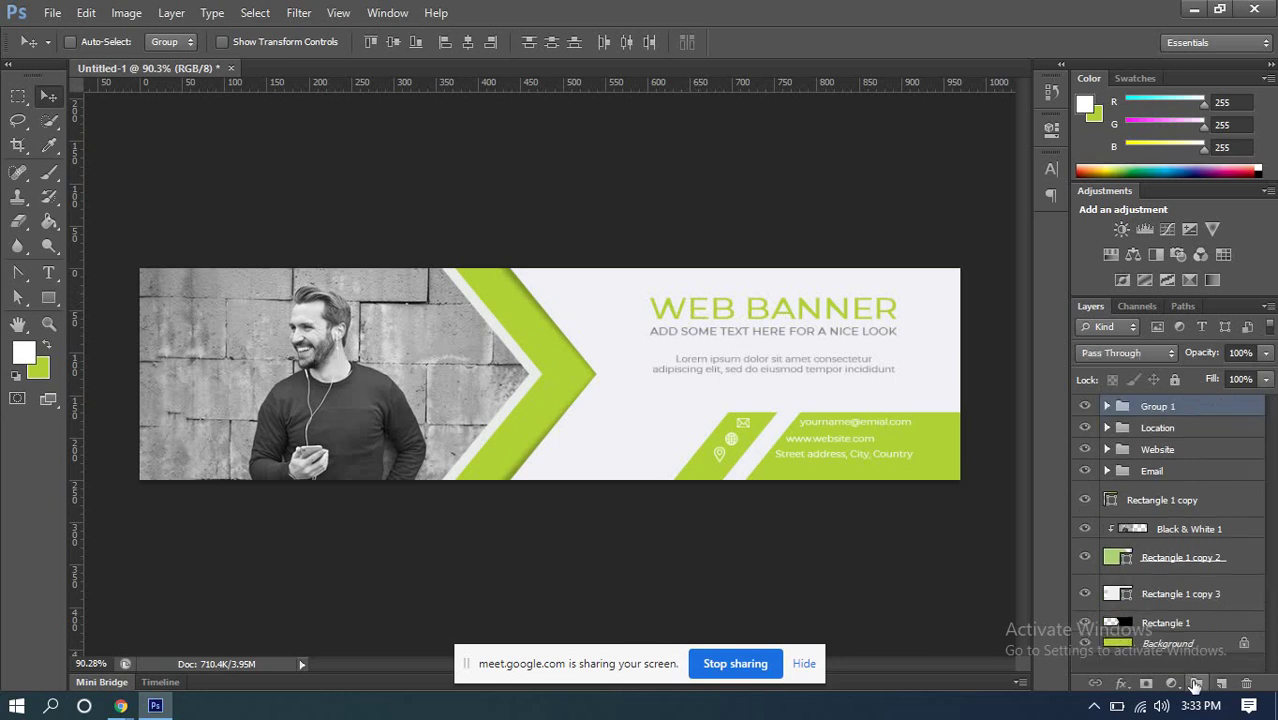
{"action": "double_click", "coordinate": [1162, 408]}
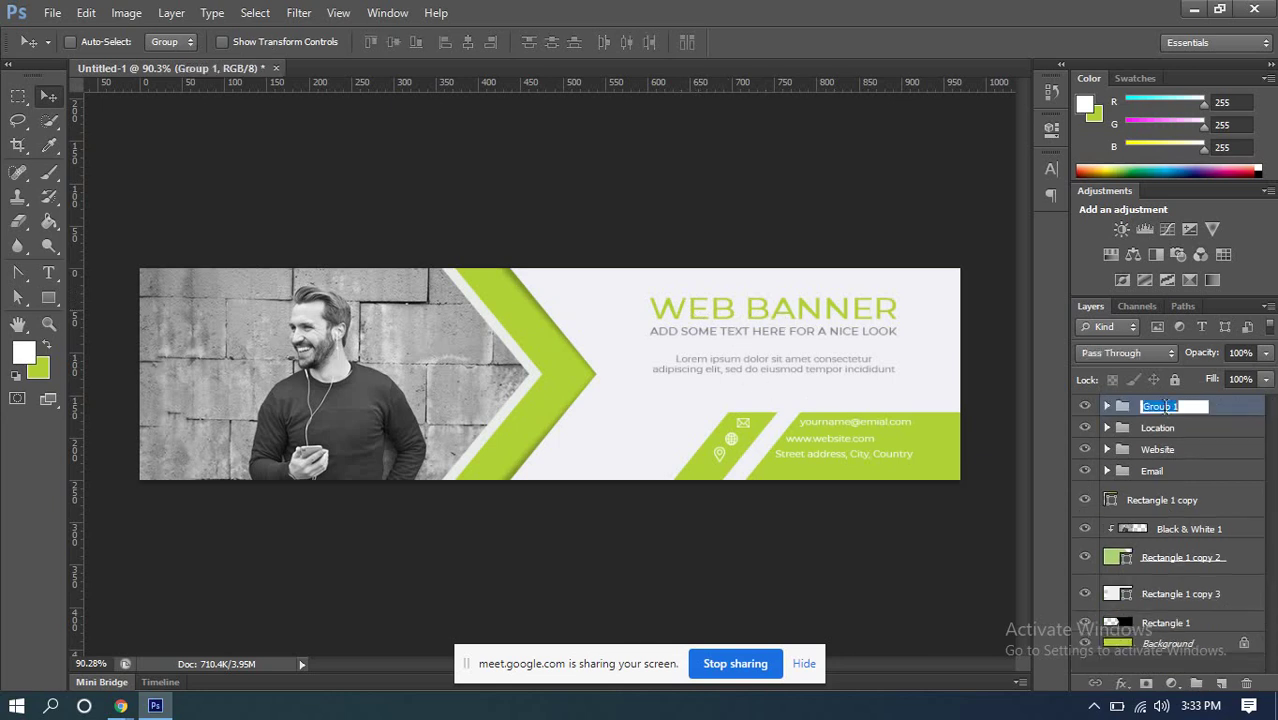
{"action": "type", "text": "Te"}
{"action": "type", "text": "ption"}
{"action": "key", "text": "Return"}
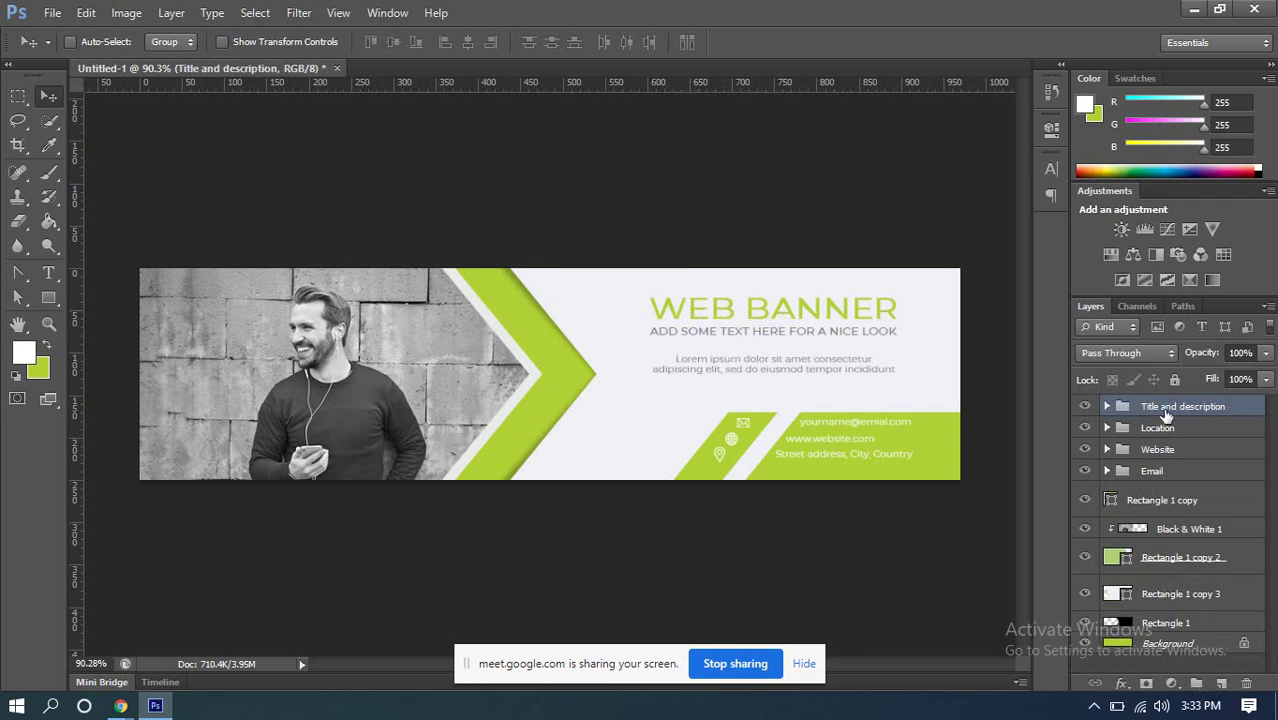
Step: Switch to Chrome, search Google for smallseotools and open the SmallSEOTools.com website
{"action": "scroll", "coordinate": [616, 285], "scroll_direction": "down", "scroll_amount": 3}
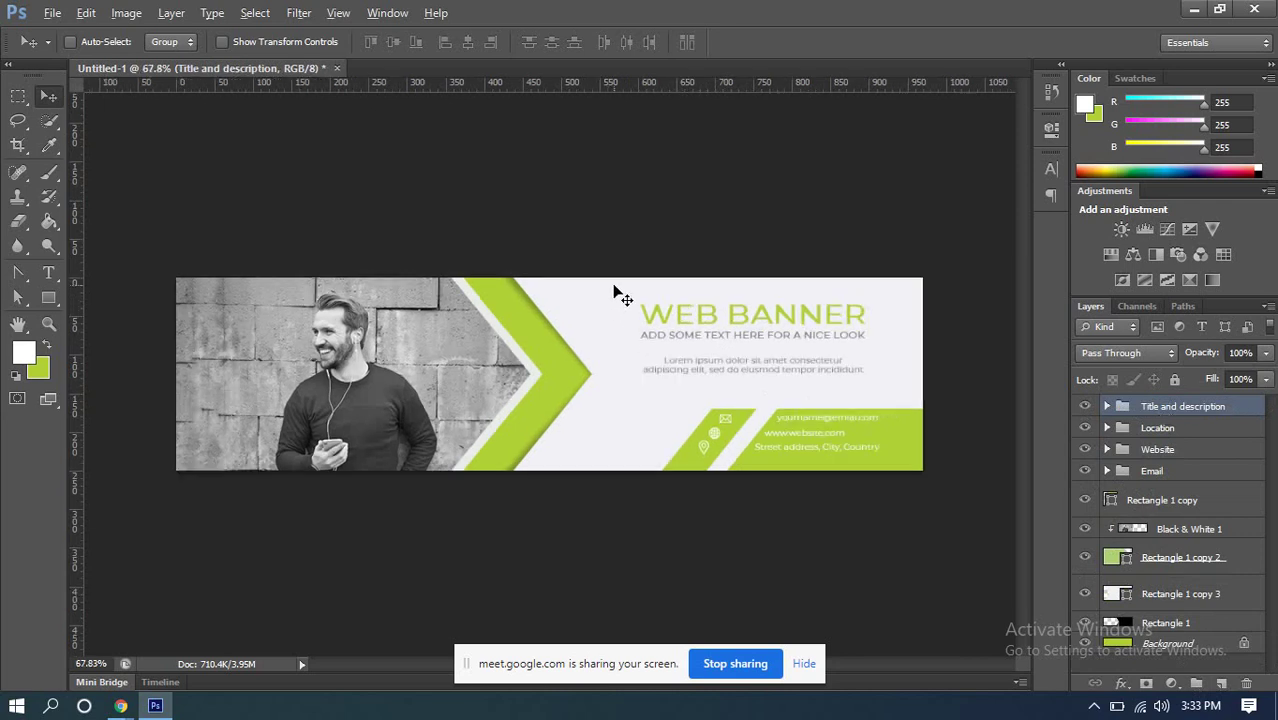
{"action": "left_click", "coordinate": [120, 705]}
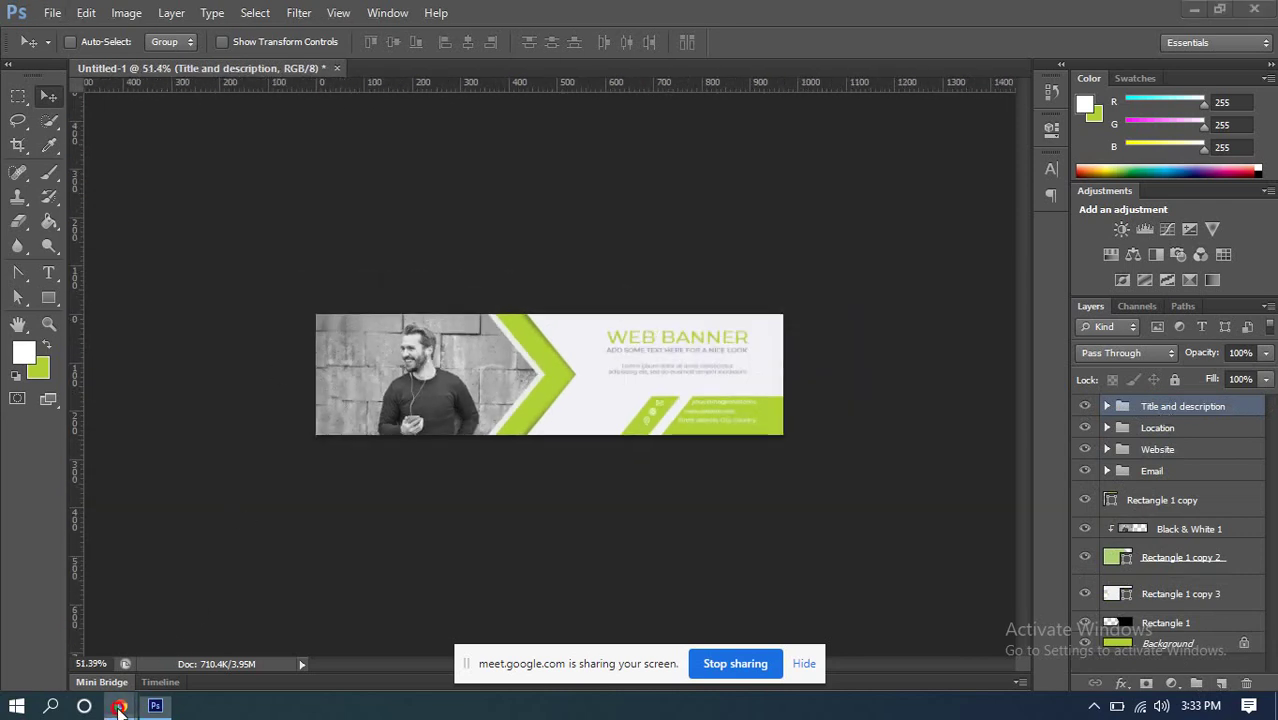
{"action": "left_click", "coordinate": [115, 652]}
{"action": "left_click", "coordinate": [920, 15]}
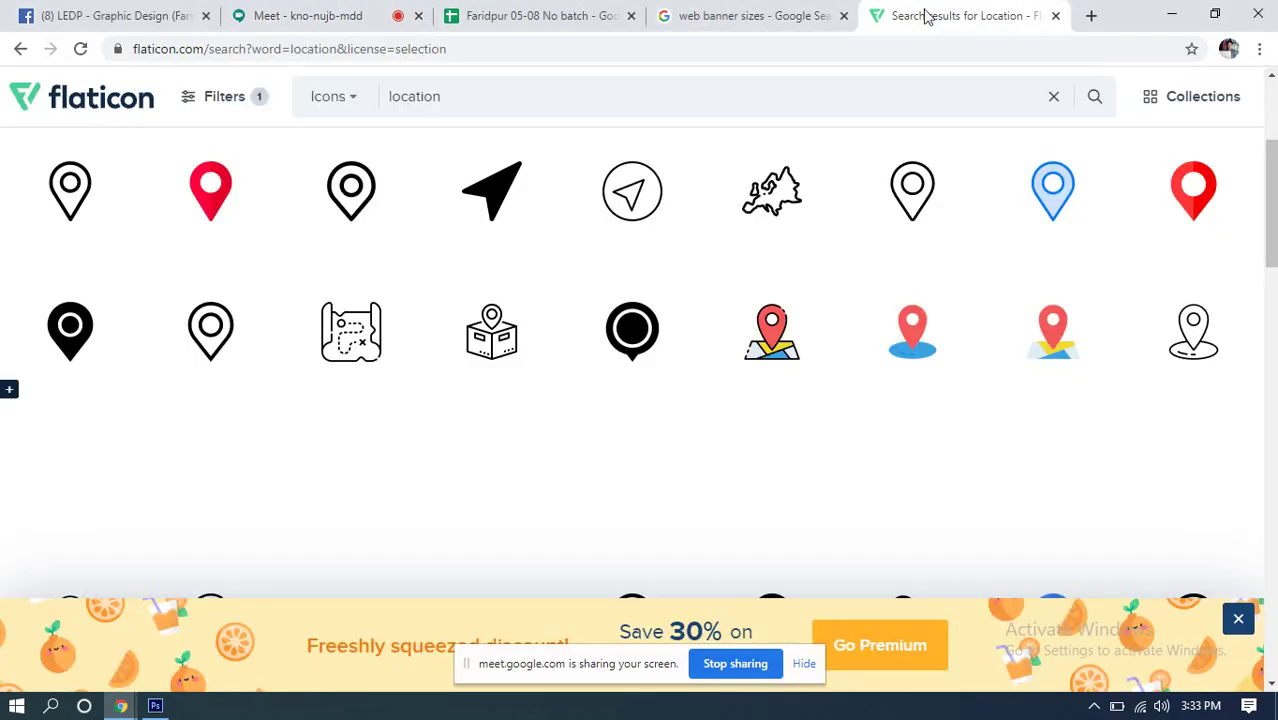
{"action": "left_click", "coordinate": [799, 48]}
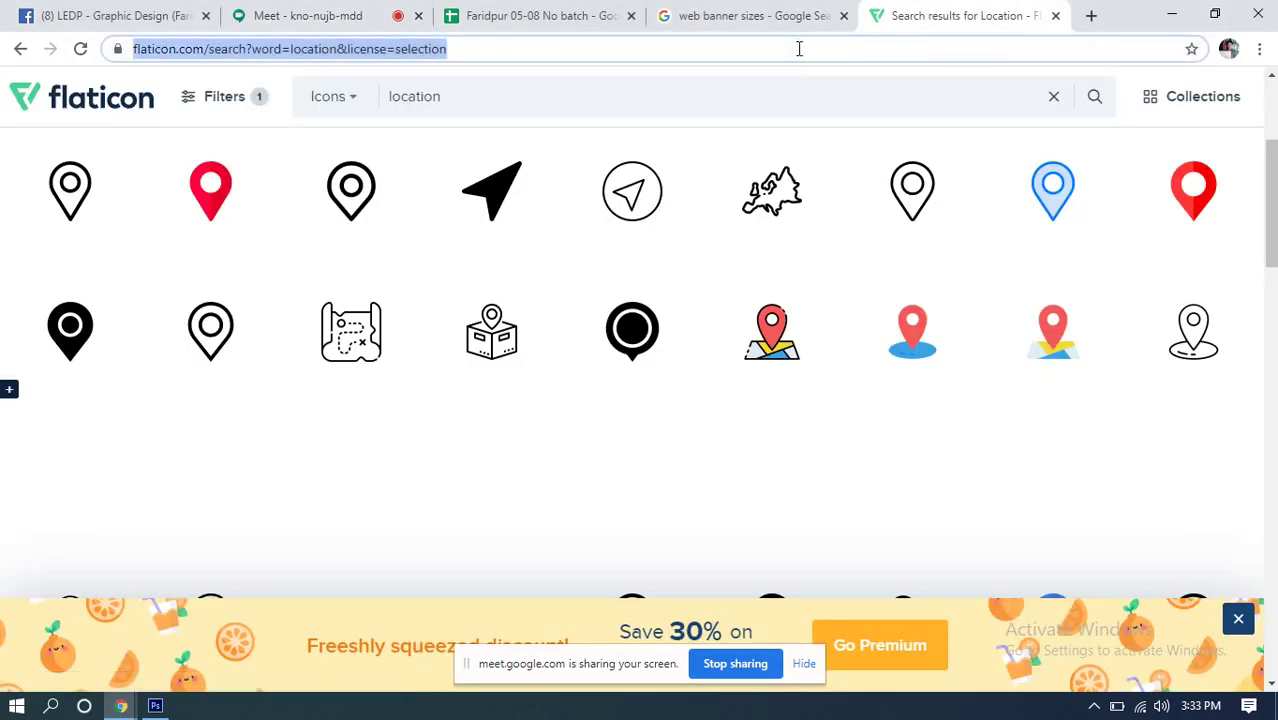
{"action": "type", "text": "sma"}
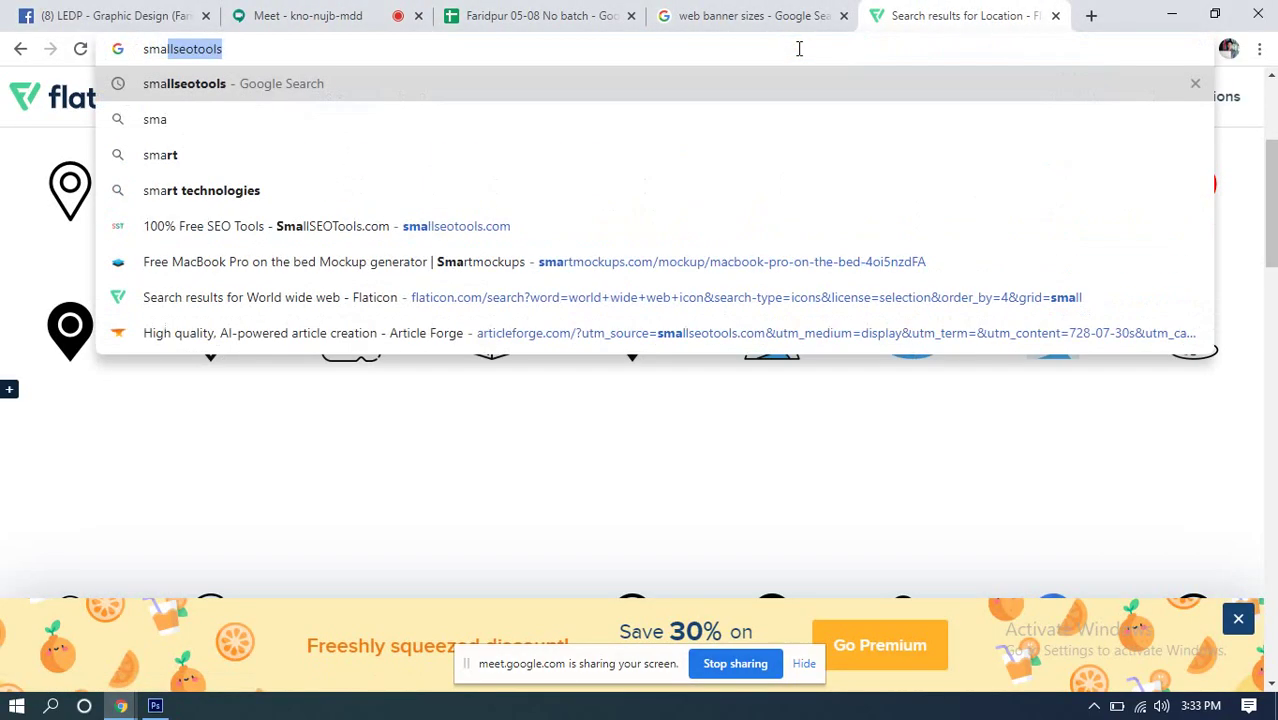
{"action": "key", "text": "Return"}
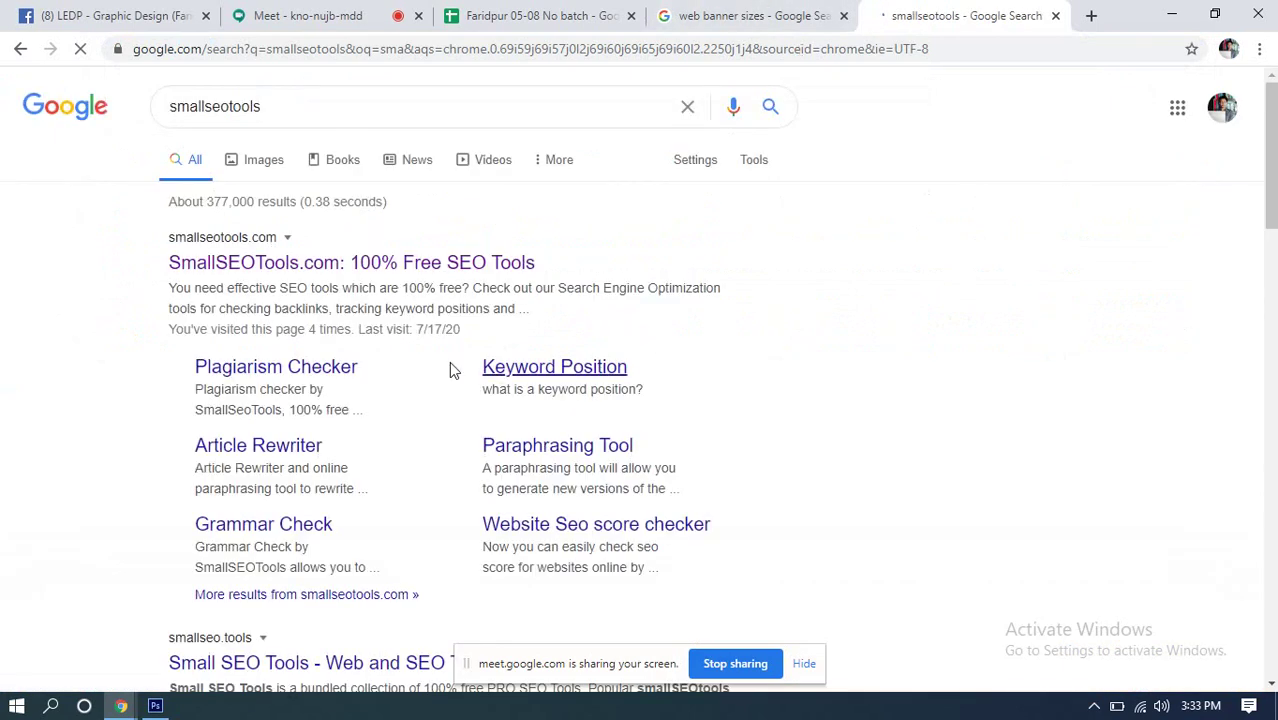
{"action": "left_click", "coordinate": [251, 263]}
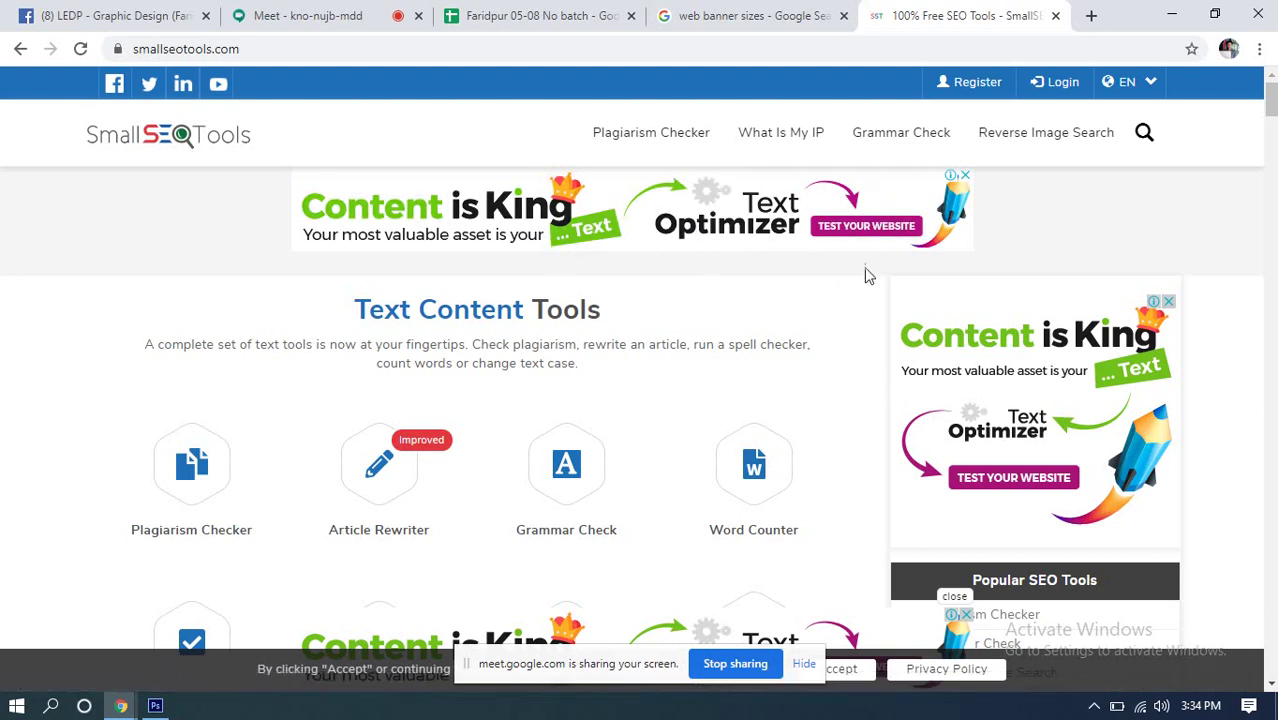
Step: Browse the tool categories on the SmallSEOTools home page, from text content to website management tools
{"action": "scroll", "coordinate": [922, 500], "scroll_direction": "down", "scroll_amount": 1}
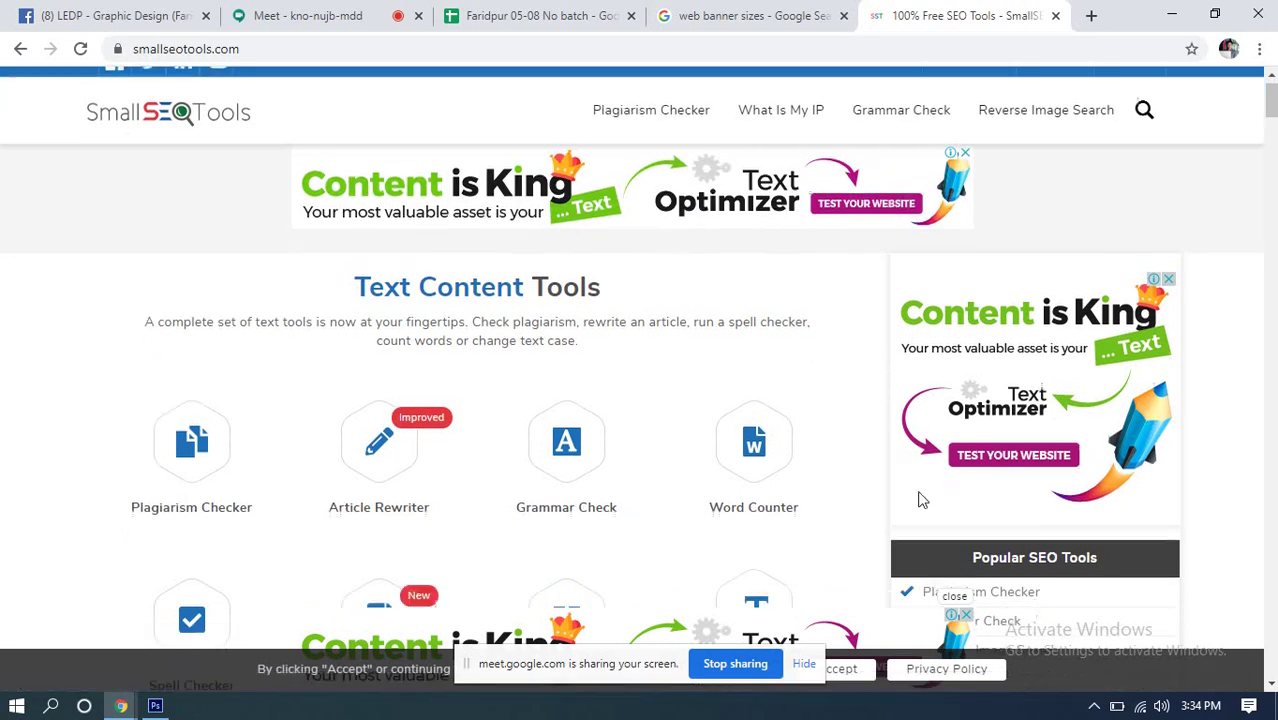
{"action": "scroll", "coordinate": [922, 500], "scroll_direction": "down", "scroll_amount": 10}
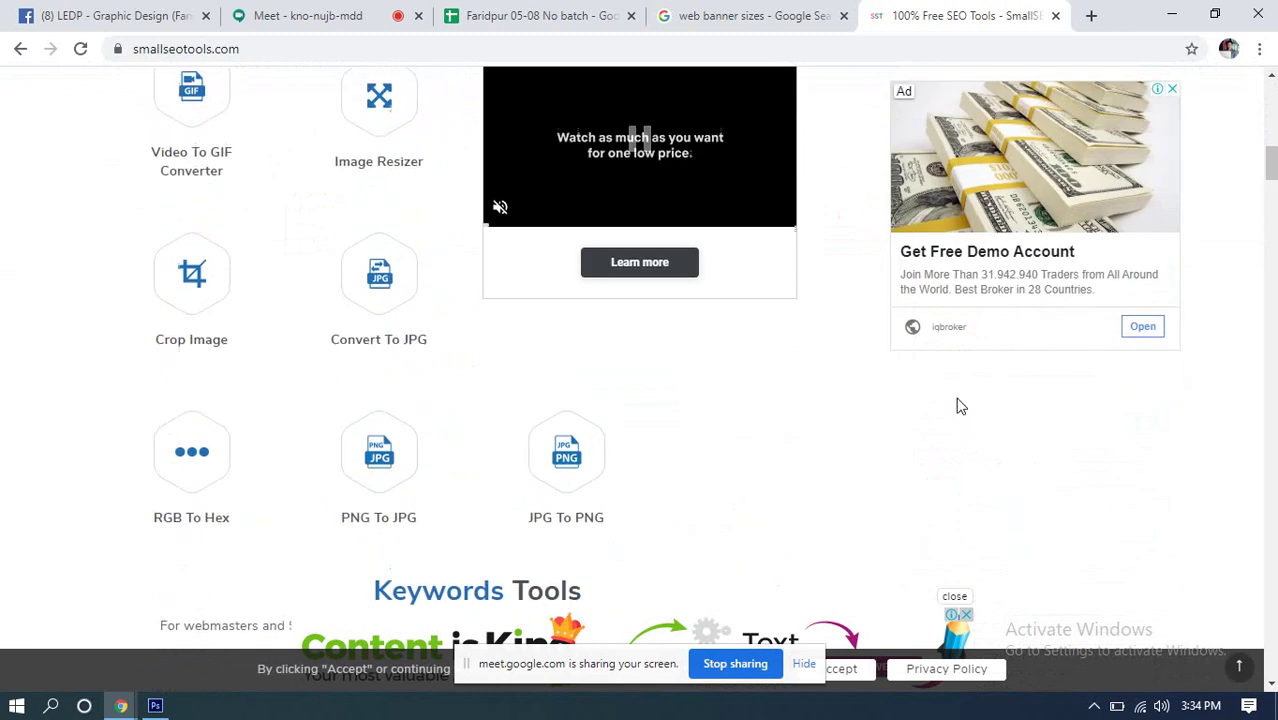
{"action": "scroll", "coordinate": [990, 400], "scroll_direction": "up", "scroll_amount": 2}
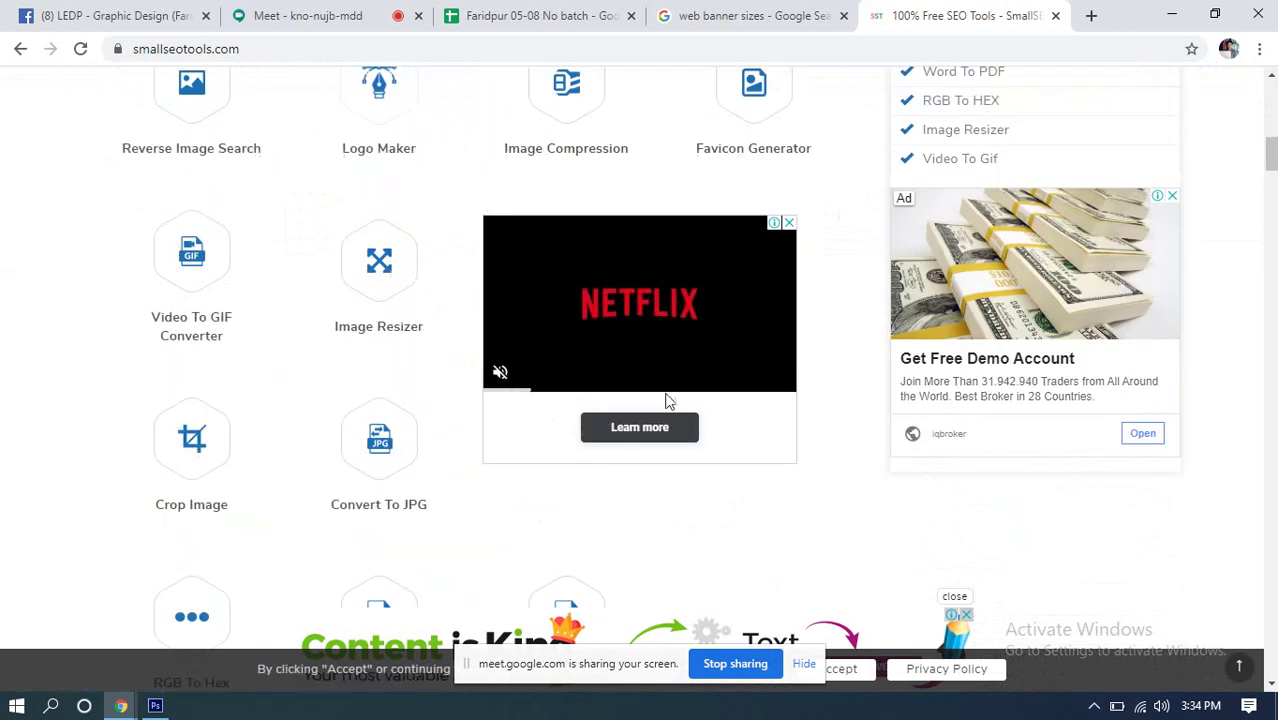
{"action": "scroll", "coordinate": [690, 330], "scroll_direction": "down", "scroll_amount": 10}
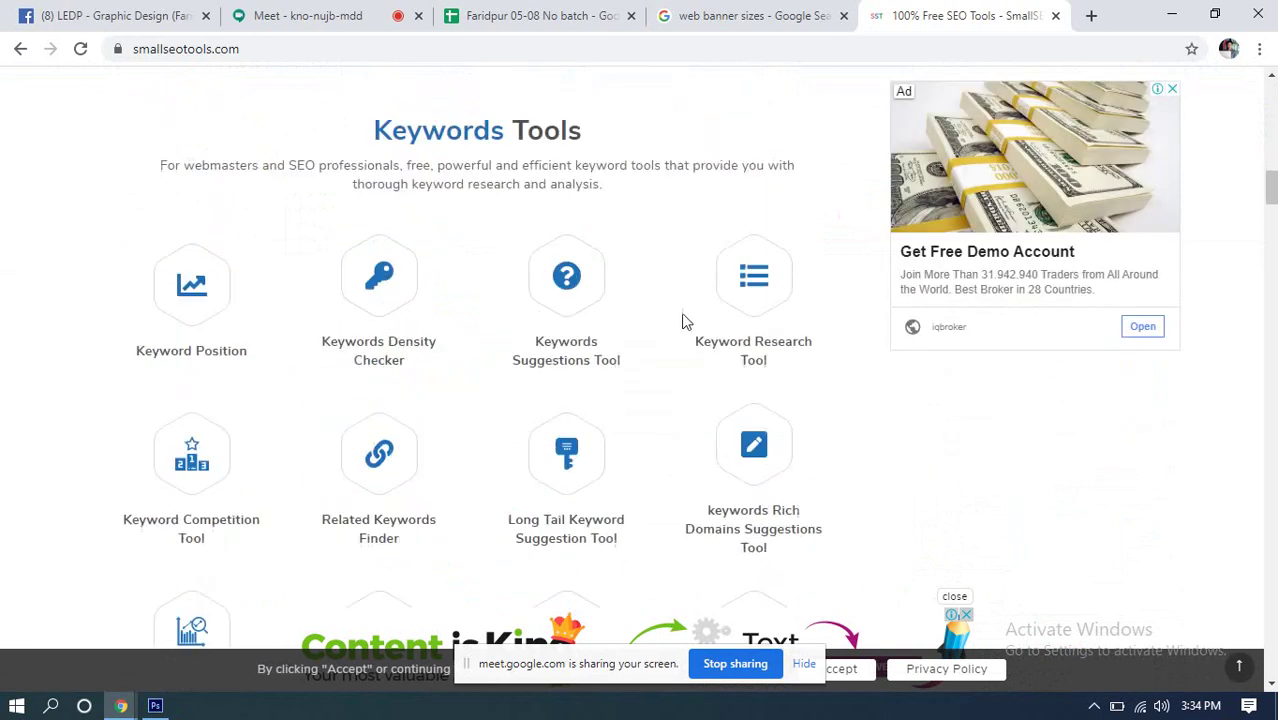
{"action": "scroll", "coordinate": [705, 365], "scroll_direction": "down", "scroll_amount": 12}
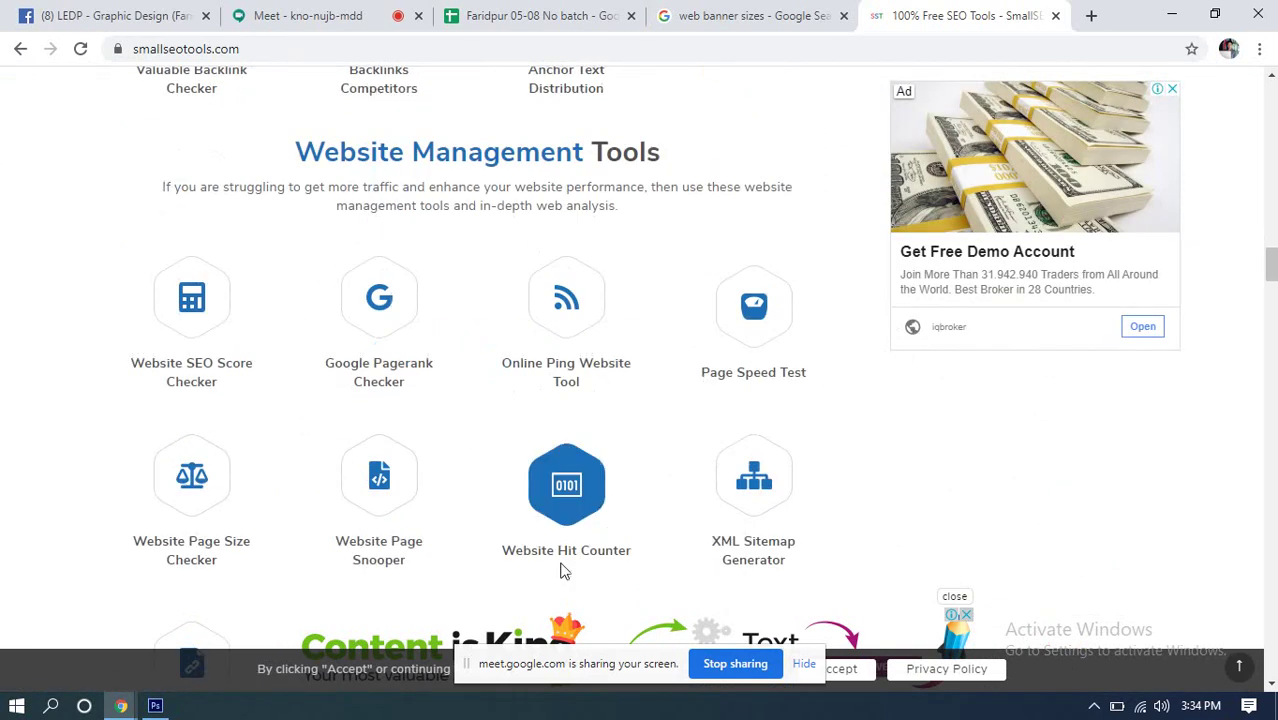
{"action": "scroll", "coordinate": [760, 350], "scroll_direction": "up", "scroll_amount": 12}
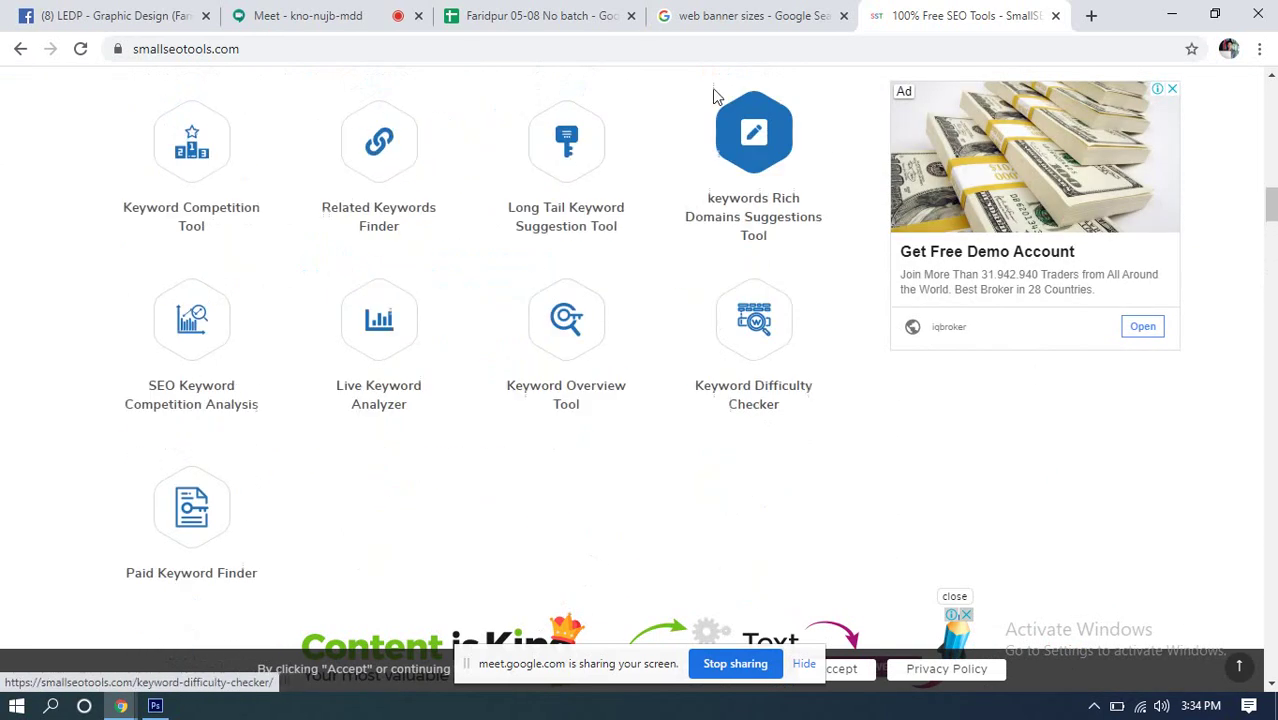
Step: Switch back to Photoshop and examine the finished banner's text and contact details
{"action": "left_click", "coordinate": [155, 706]}
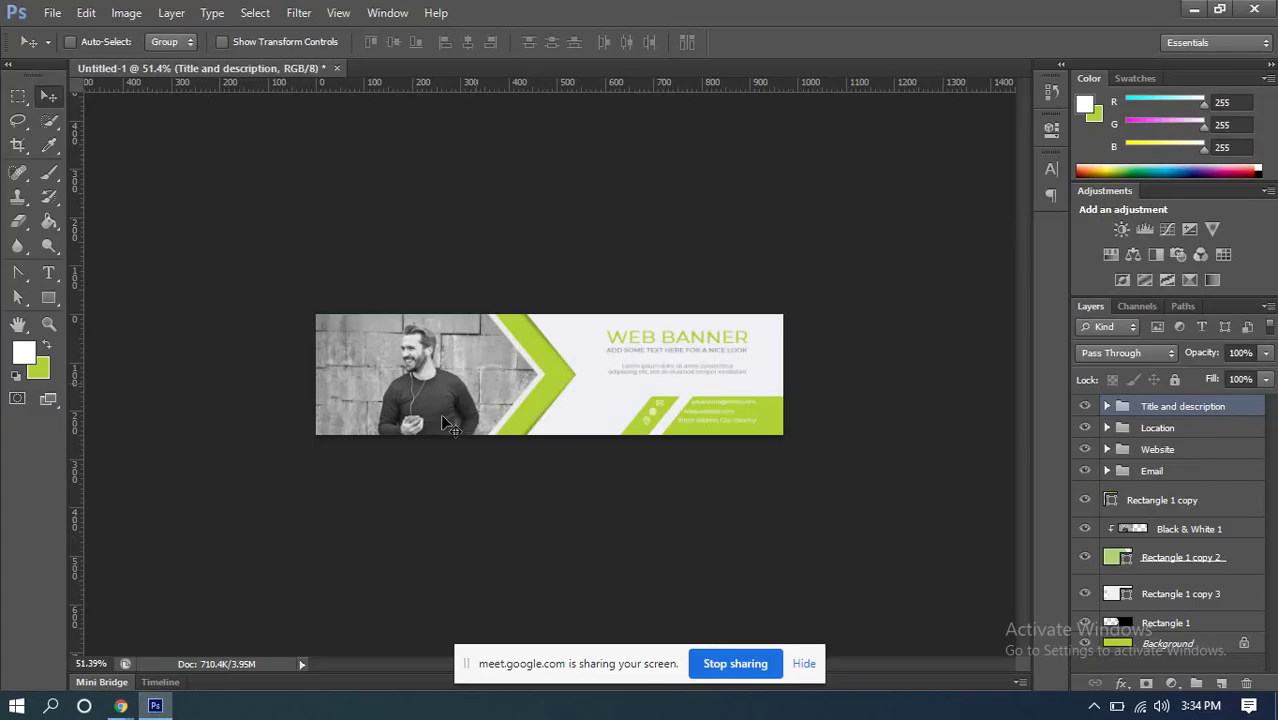
{"action": "scroll", "coordinate": [696, 359], "scroll_direction": "up", "scroll_amount": 5}
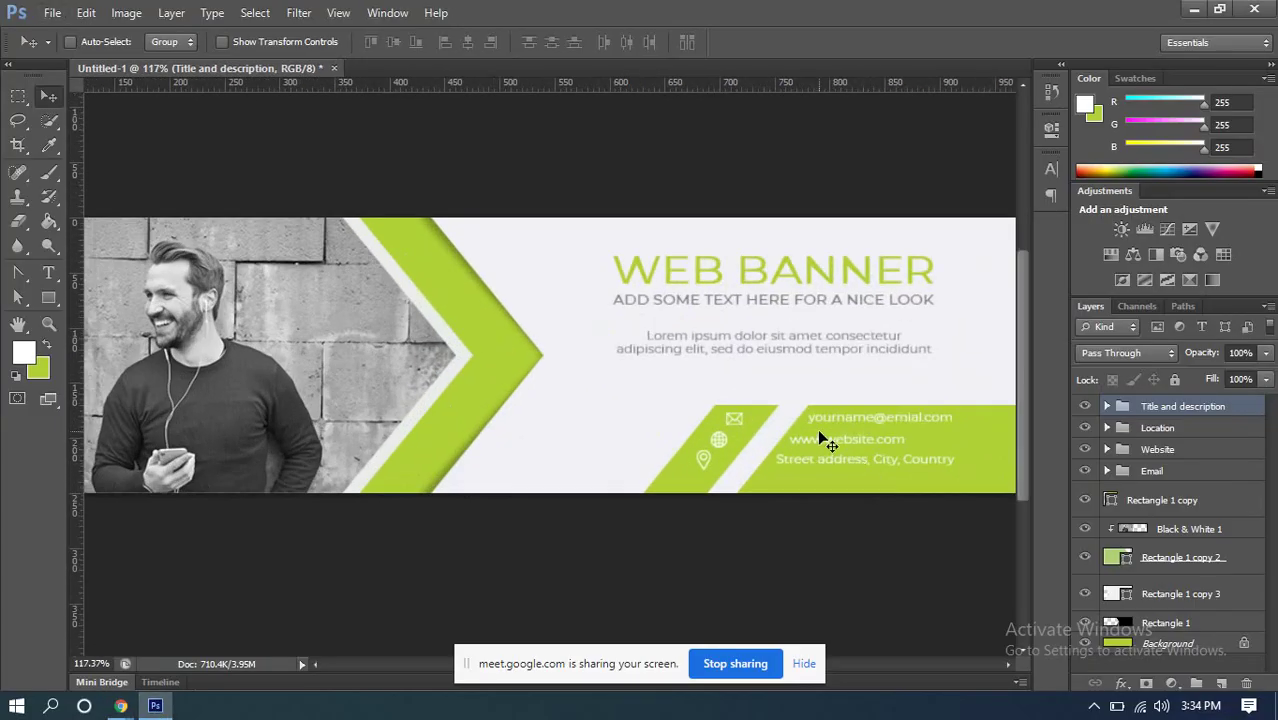
{"action": "scroll", "coordinate": [820, 440], "scroll_direction": "down", "scroll_amount": 2}
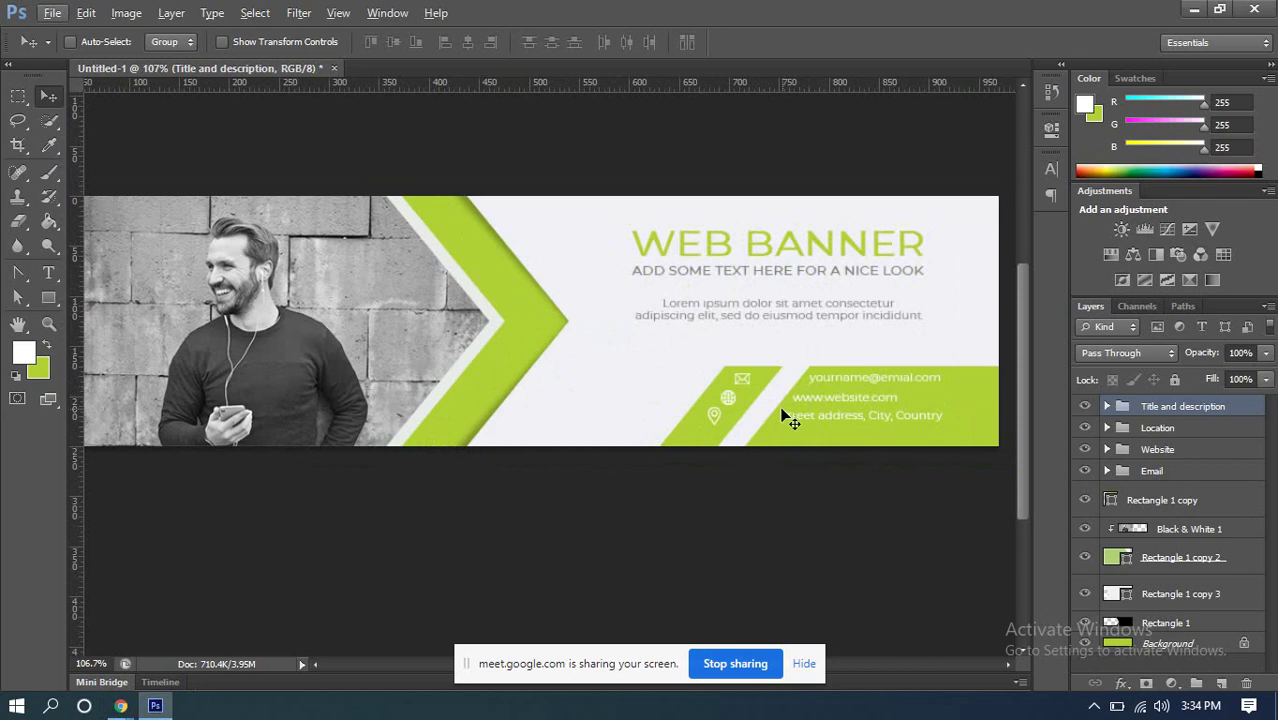
{"action": "scroll", "coordinate": [537, 355], "scroll_direction": "down", "scroll_amount": 1}
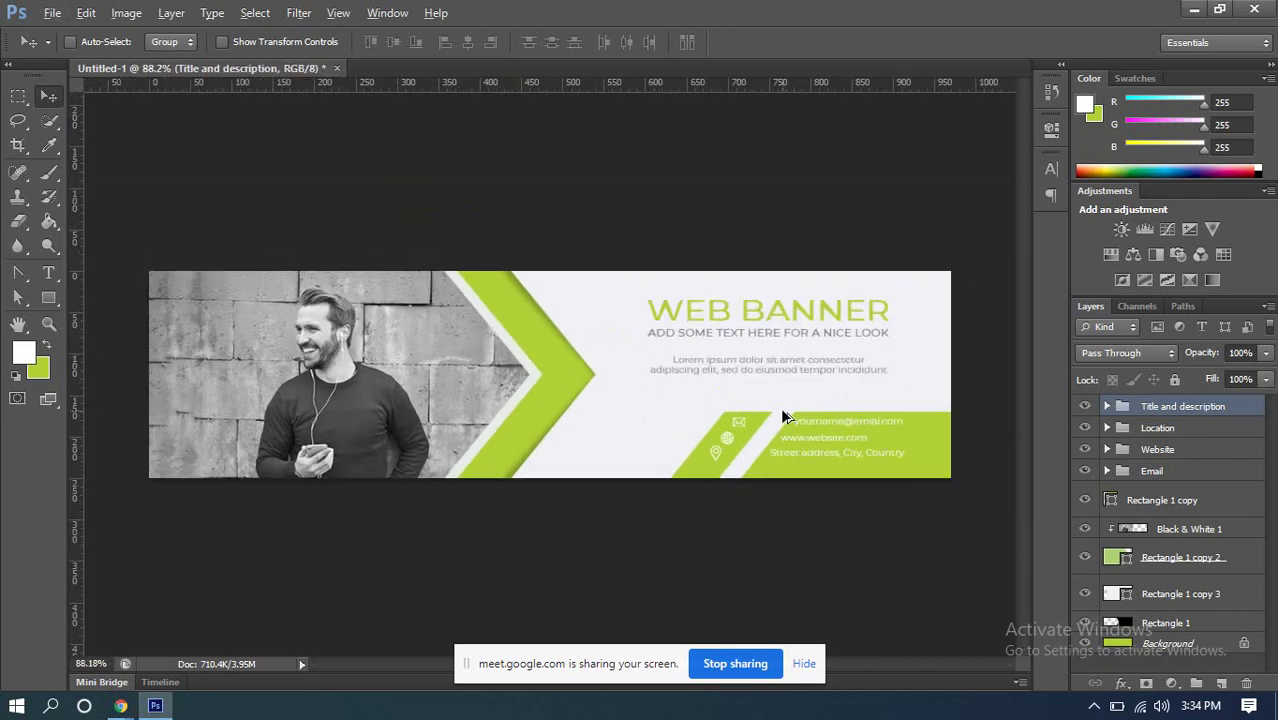
{"action": "scroll", "coordinate": [412, 398], "scroll_direction": "up", "scroll_amount": 1}
{"action": "scroll", "coordinate": [412, 398], "scroll_direction": "down", "scroll_amount": 2}
Step: Switch to Chrome and change the Google Images search for web banner sizes to "web banner"
{"action": "mouse_move", "coordinate": [120, 706]}
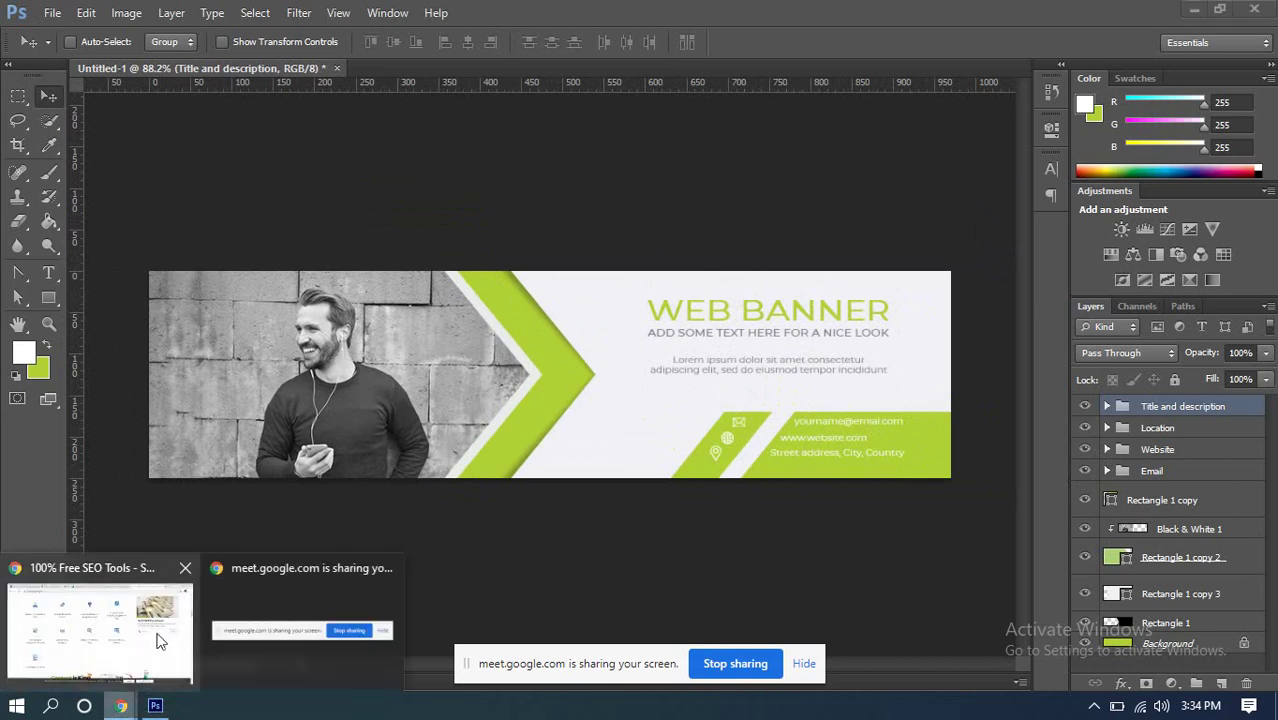
{"action": "left_click", "coordinate": [152, 636]}
{"action": "scroll", "coordinate": [787, 111], "scroll_direction": "up", "scroll_amount": 8}
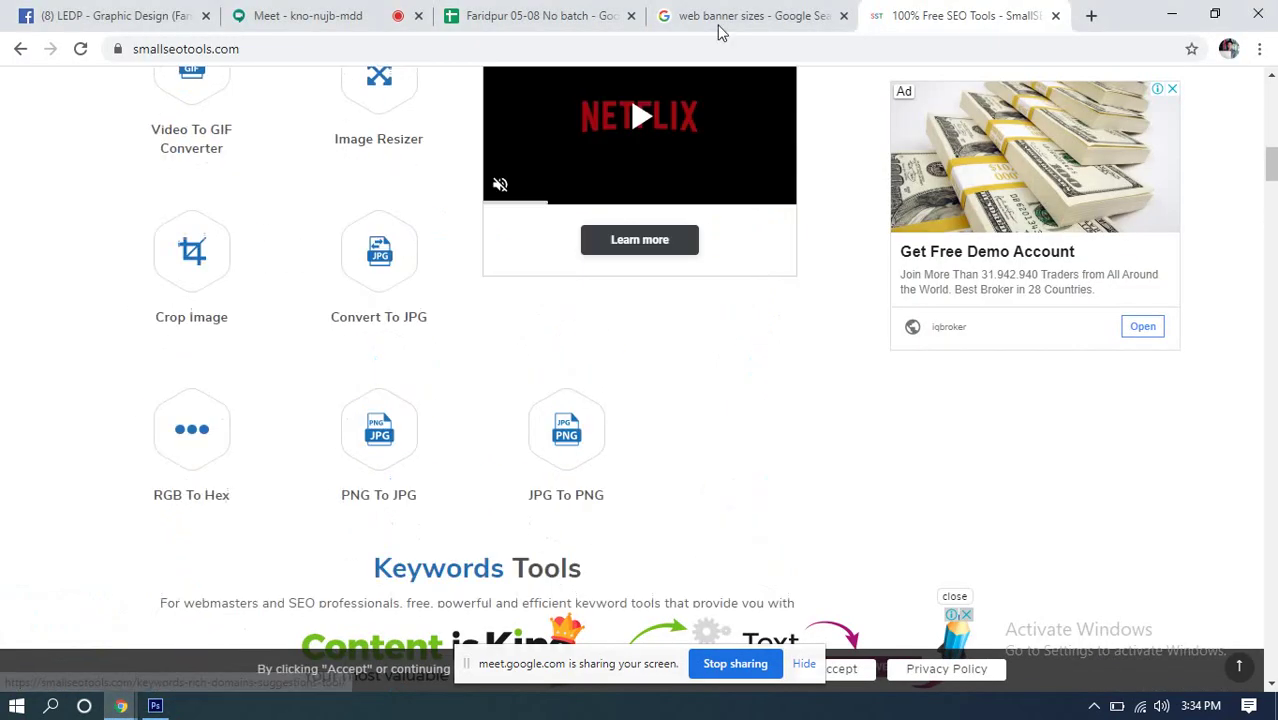
{"action": "left_click", "coordinate": [720, 17]}
{"action": "scroll", "coordinate": [487, 230], "scroll_direction": "up", "scroll_amount": 10}
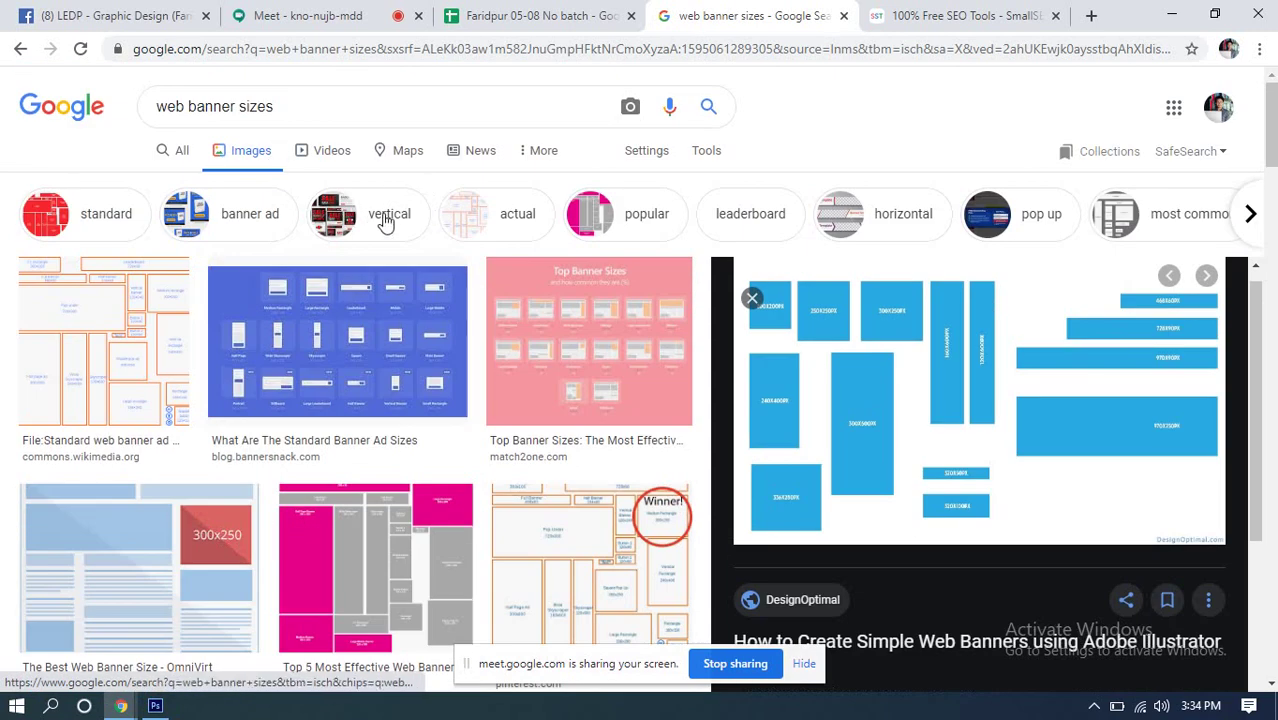
{"action": "left_click", "coordinate": [288, 106]}
{"action": "left_click_drag", "start_coordinate": [288, 106], "coordinate": [243, 106]}
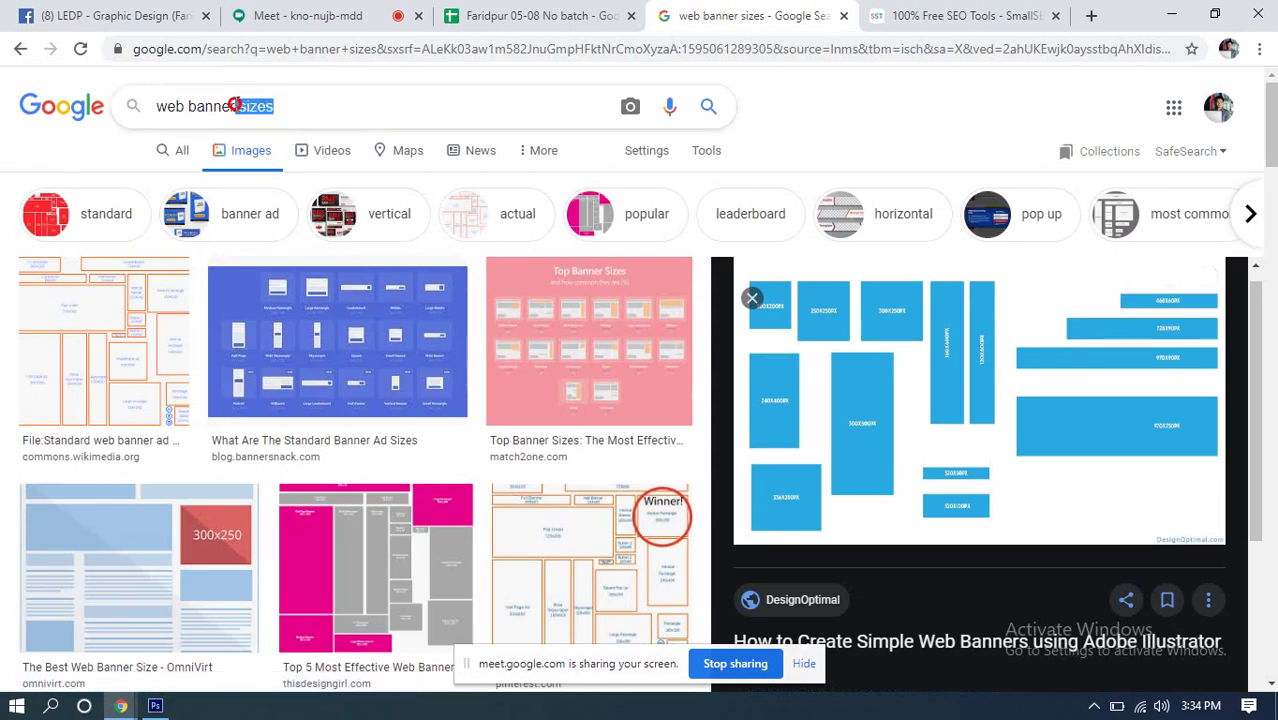
{"action": "key", "text": "BackSpace"}
{"action": "key", "text": "Return"}
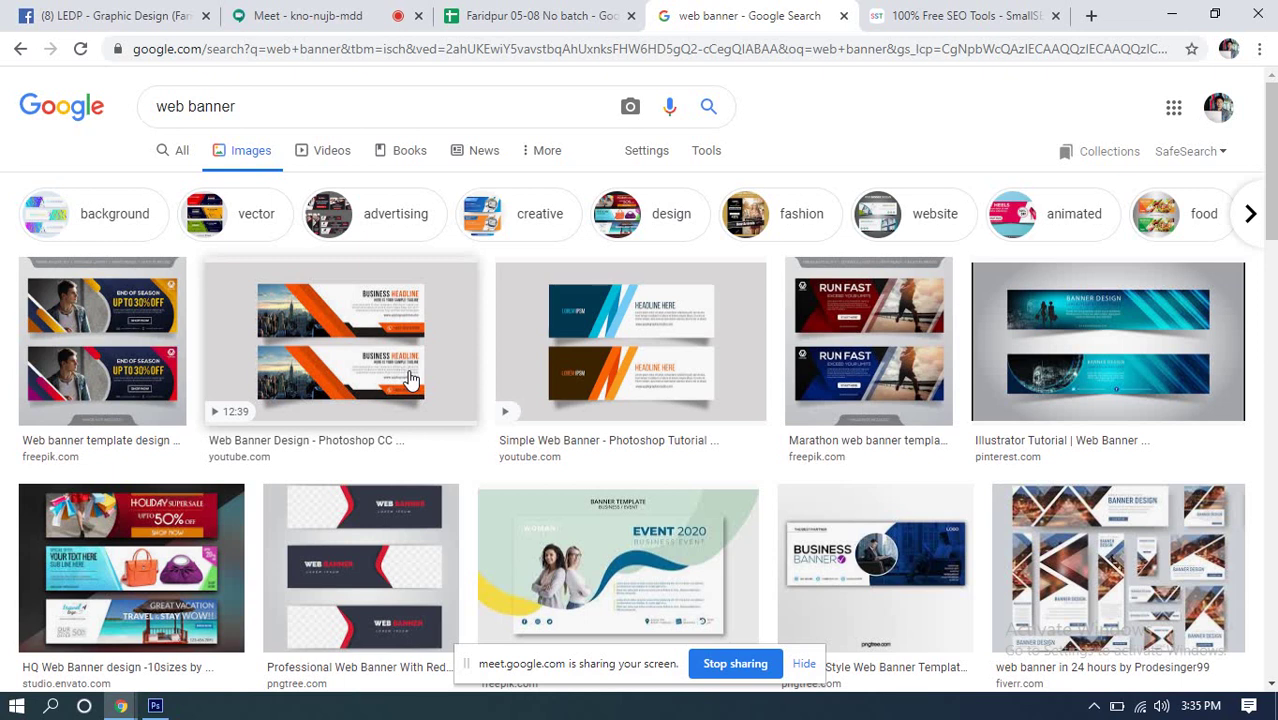
Step: Browse the web banner image results and preview the Envato Studio HQ Web Banner design for example layouts
{"action": "scroll", "coordinate": [277, 608], "scroll_direction": "down", "scroll_amount": 3}
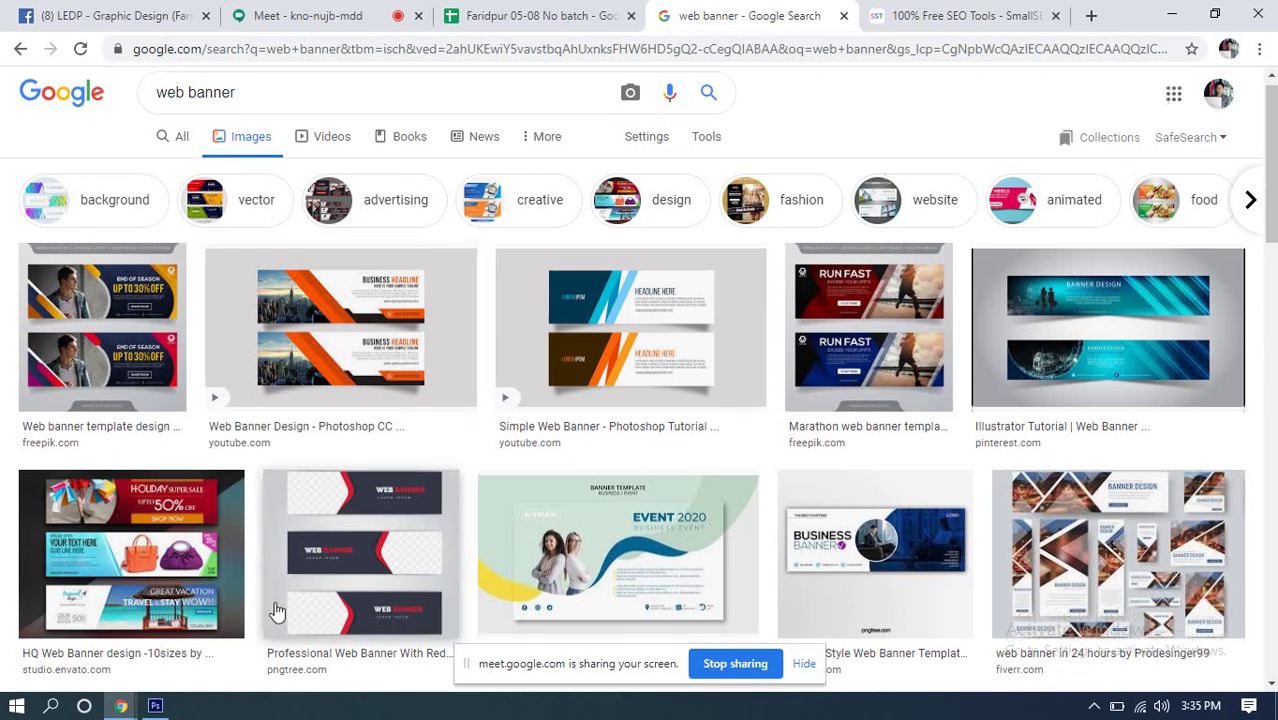
{"action": "scroll", "coordinate": [474, 428], "scroll_direction": "up", "scroll_amount": 1}
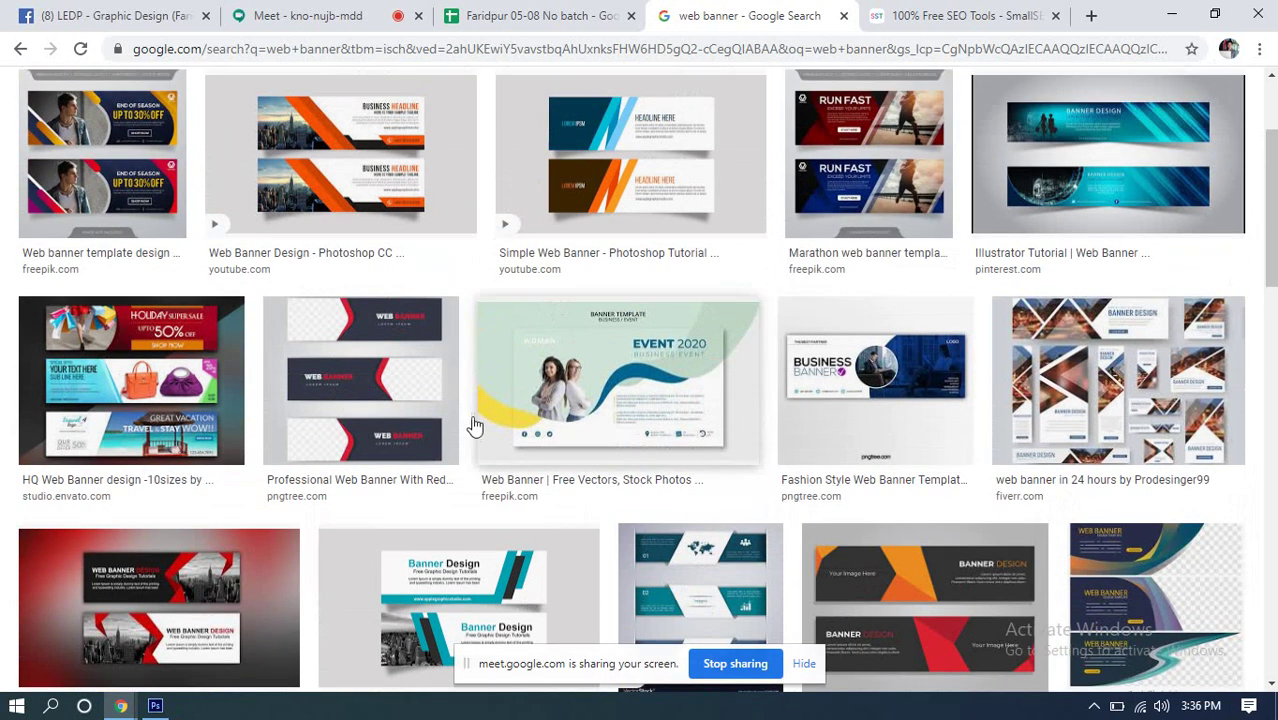
{"action": "left_click", "coordinate": [152, 370]}
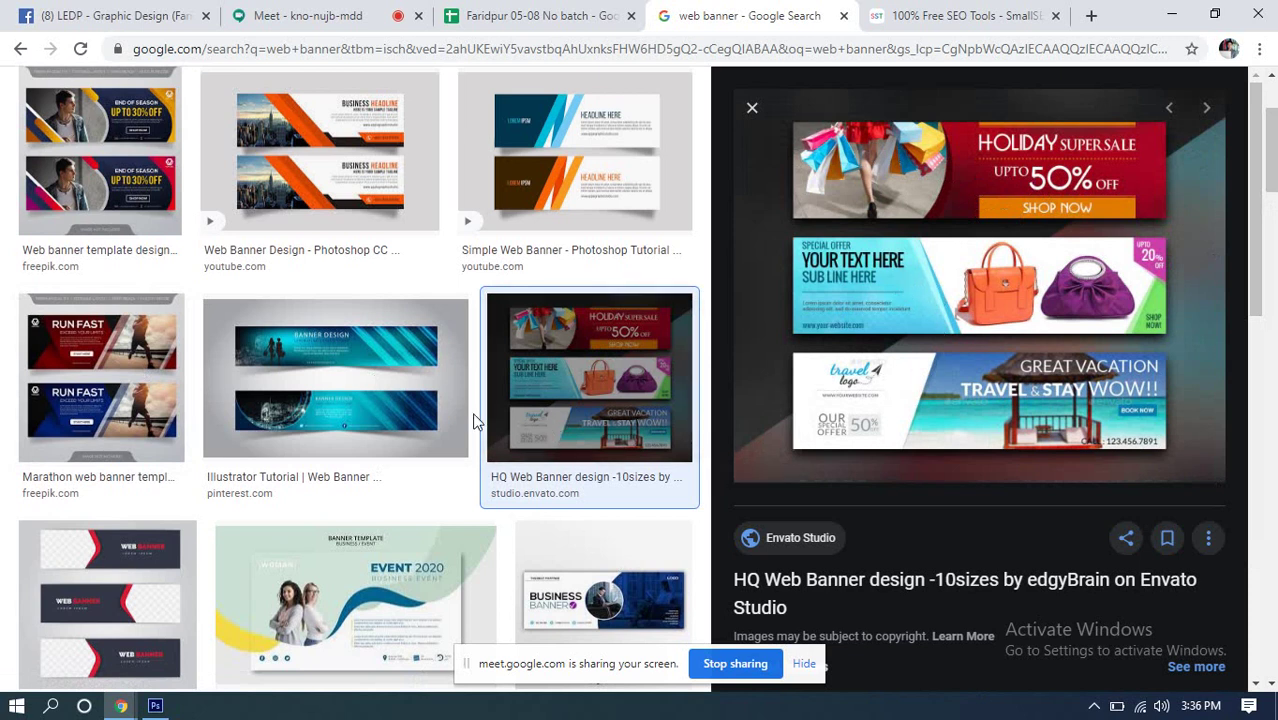
{"action": "scroll", "coordinate": [478, 468], "scroll_direction": "down", "scroll_amount": 6}
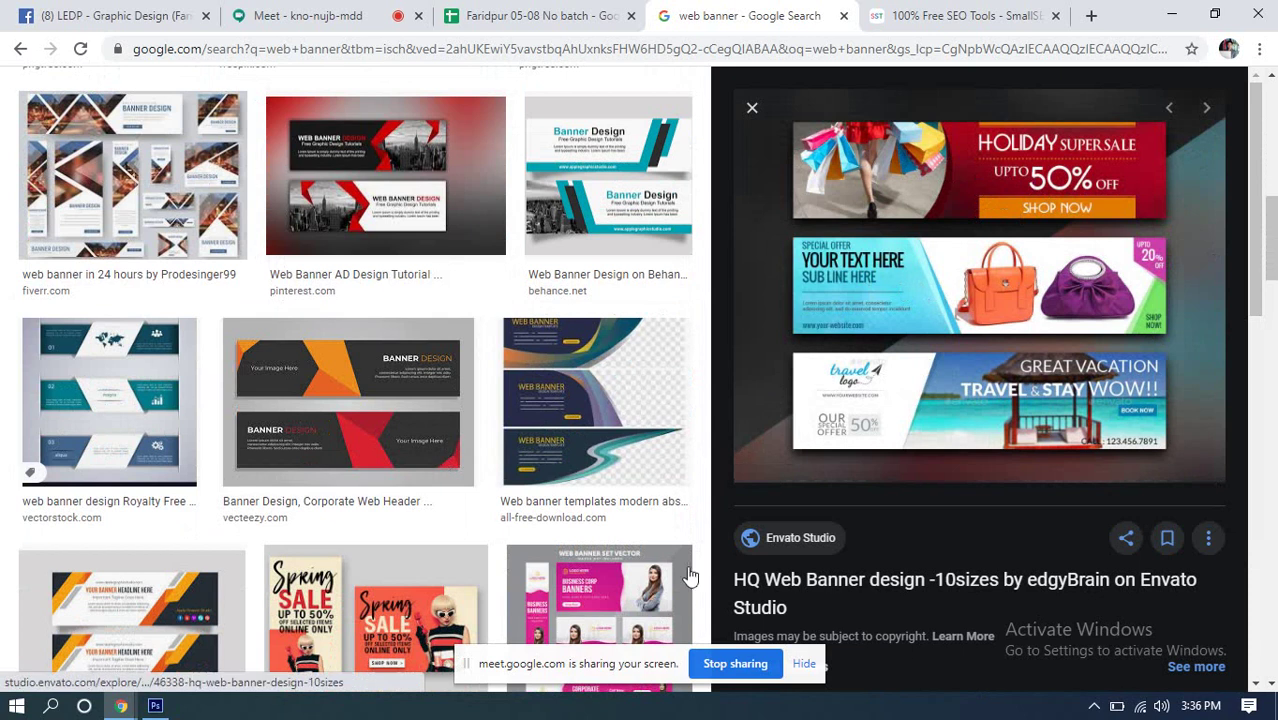
{"action": "scroll", "coordinate": [486, 479], "scroll_direction": "down", "scroll_amount": 2}
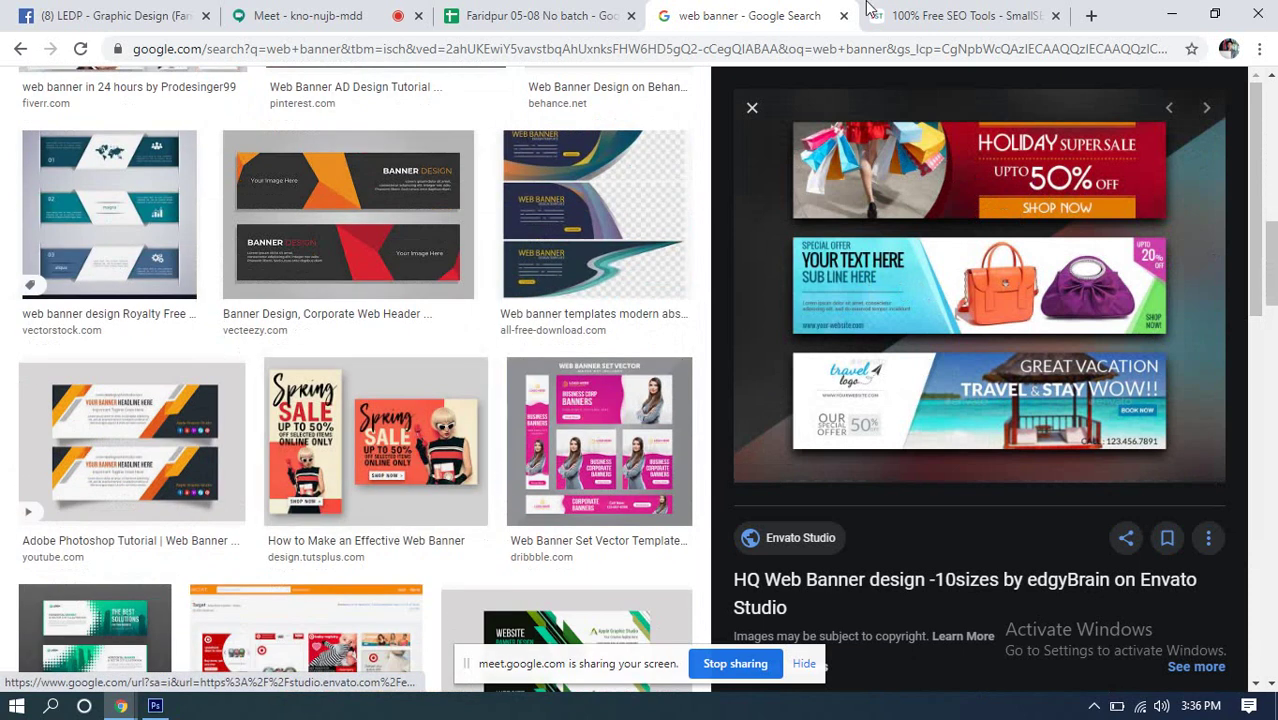
Step: Return to the SmallSEOTools page and look through its keyword and backlink tools
{"action": "left_click", "coordinate": [930, 15]}
{"action": "scroll", "coordinate": [630, 368], "scroll_direction": "down", "scroll_amount": 3}
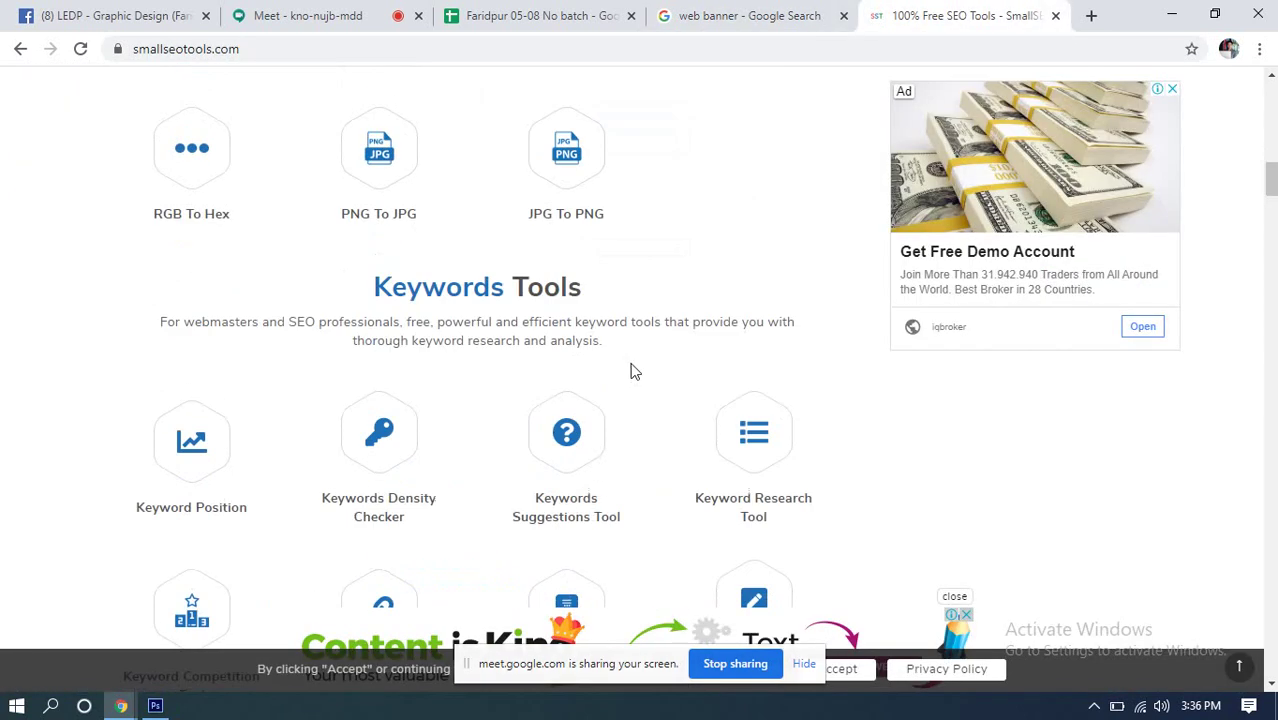
{"action": "scroll", "coordinate": [836, 420], "scroll_direction": "down", "scroll_amount": 15}
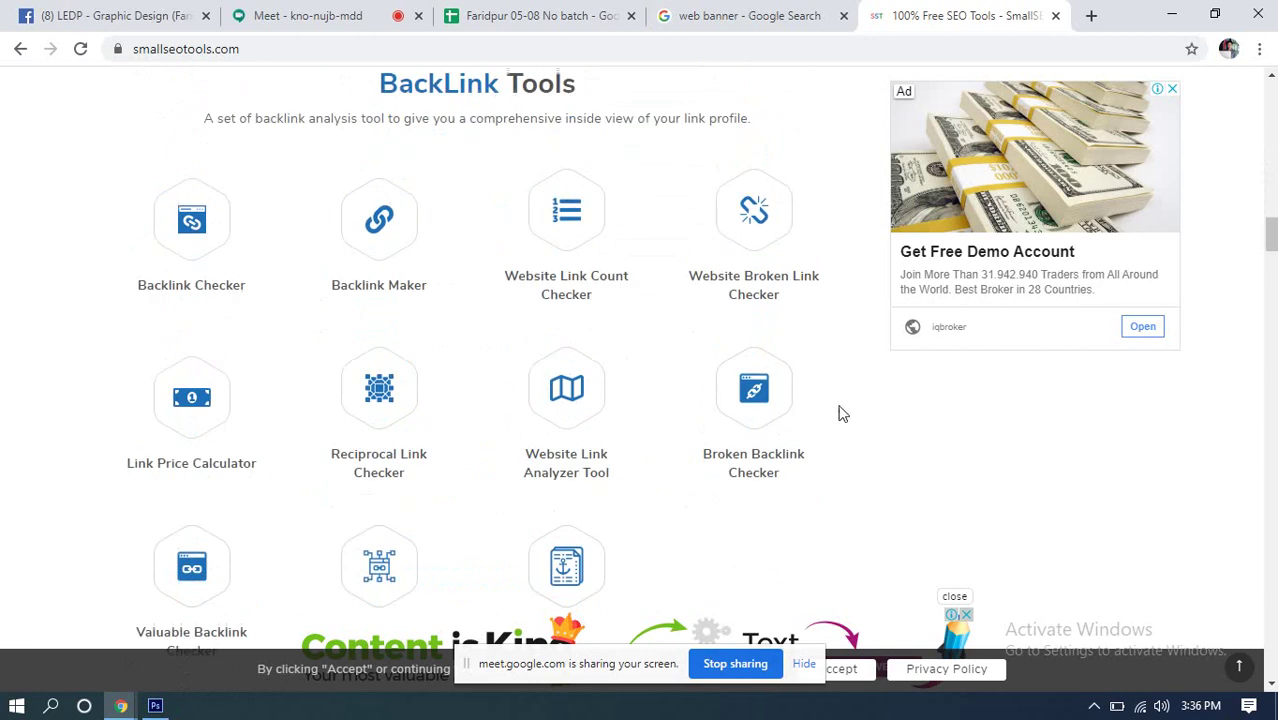
Step: Look through more SmallSEOTools tools and compare the page with the web banner image results
{"action": "scroll", "coordinate": [829, 403], "scroll_direction": "down", "scroll_amount": 4}
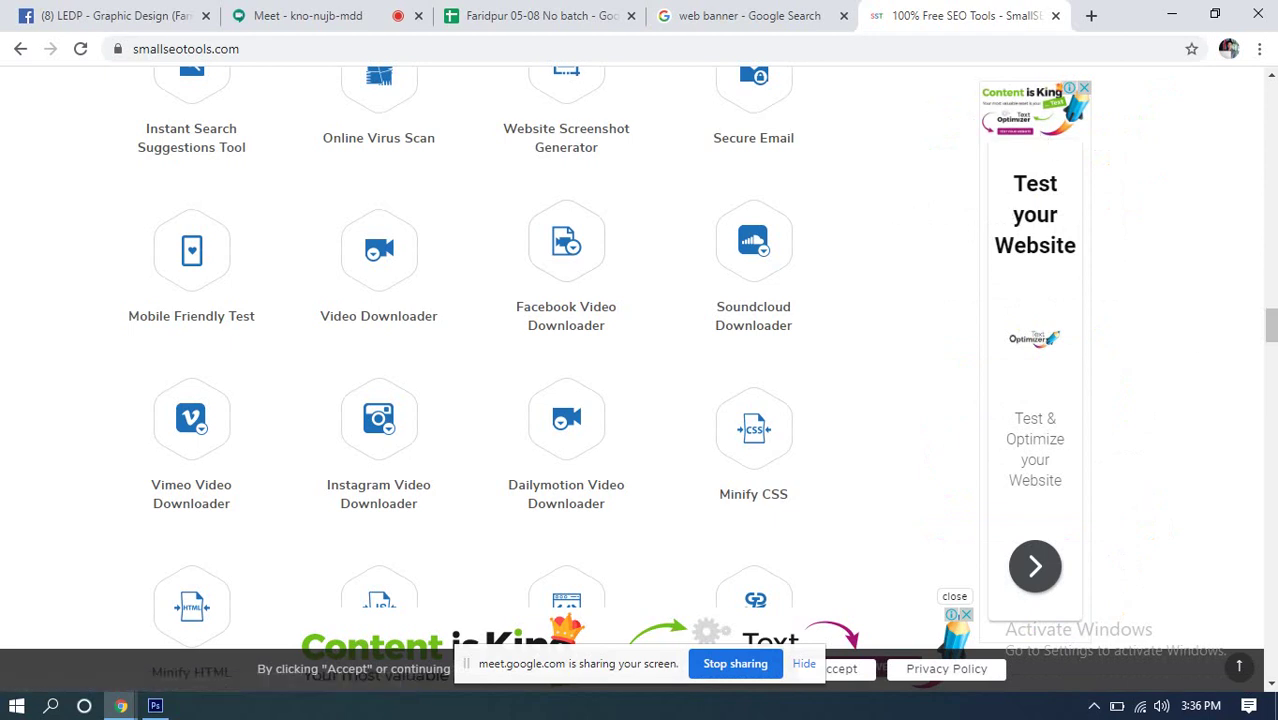
{"action": "left_click", "coordinate": [770, 15]}
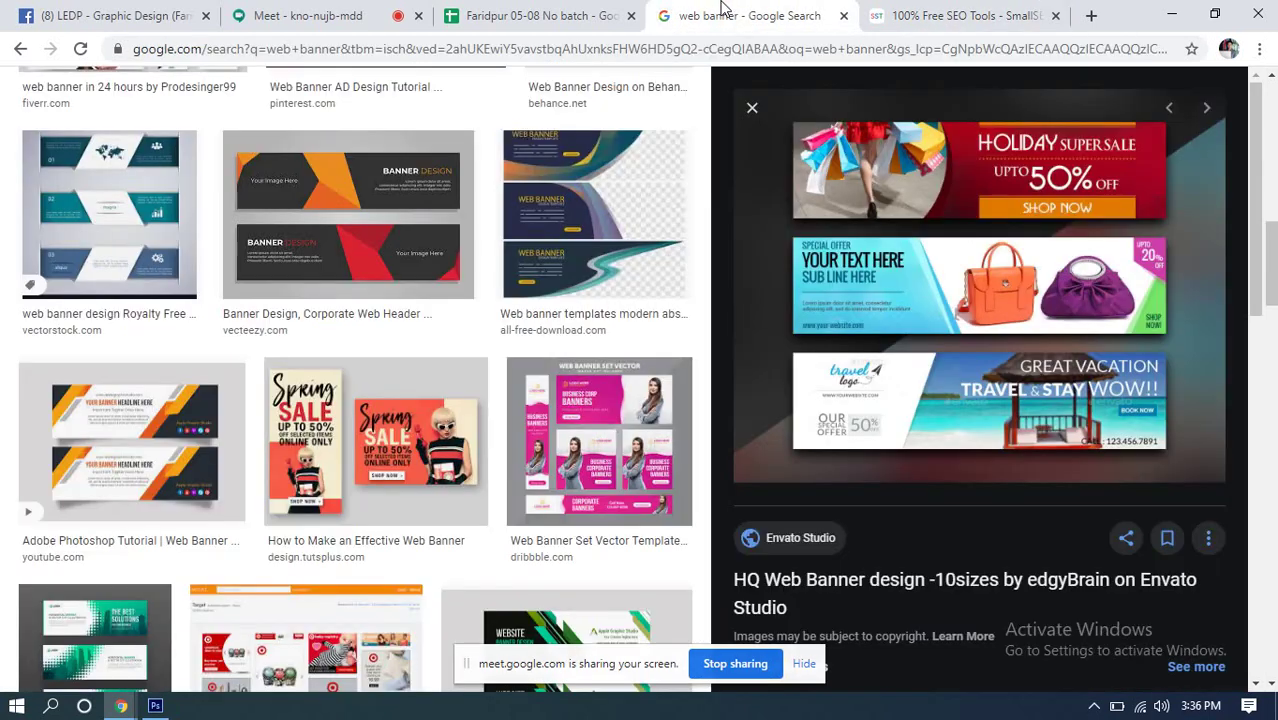
{"action": "left_click", "coordinate": [893, 15]}
{"action": "scroll", "coordinate": [1010, 232], "scroll_direction": "up", "scroll_amount": 3}
{"action": "left_click", "coordinate": [750, 15]}
Step: Switch to Photoshop to view the finished banner, then return to Chrome and check the Google Meet call
{"action": "left_click", "coordinate": [155, 706]}
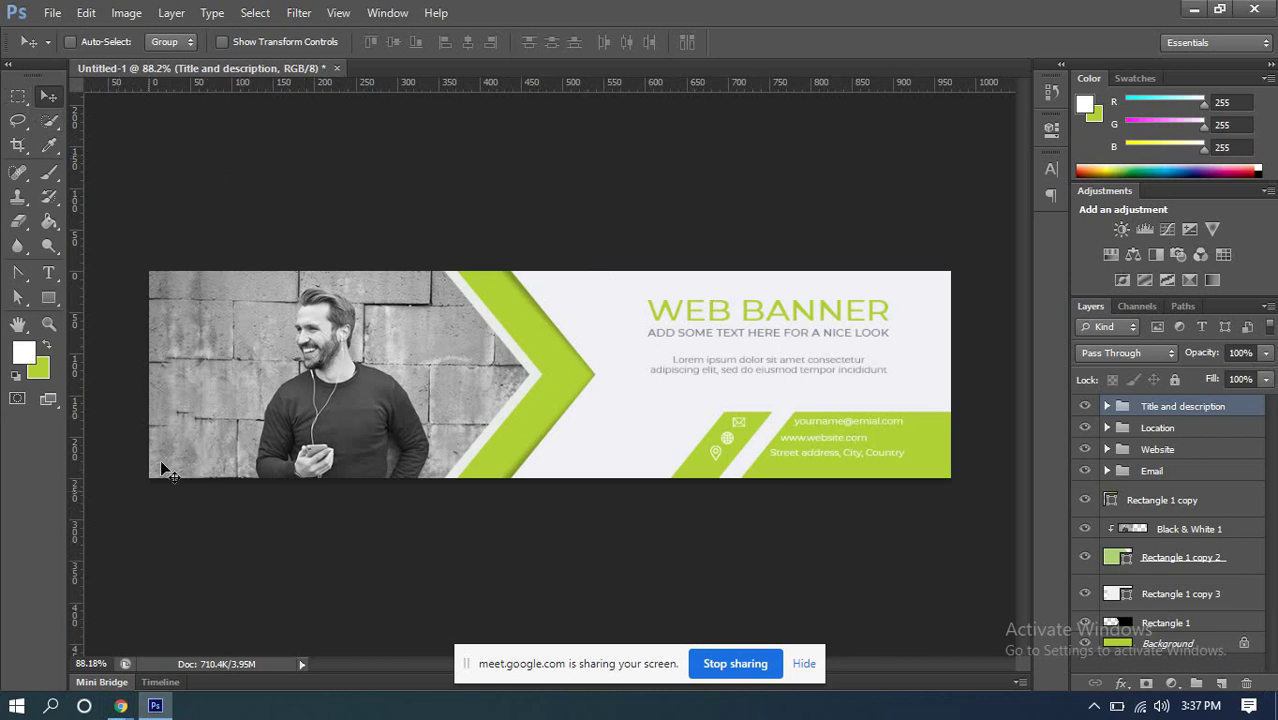
{"action": "left_click", "coordinate": [121, 706]}
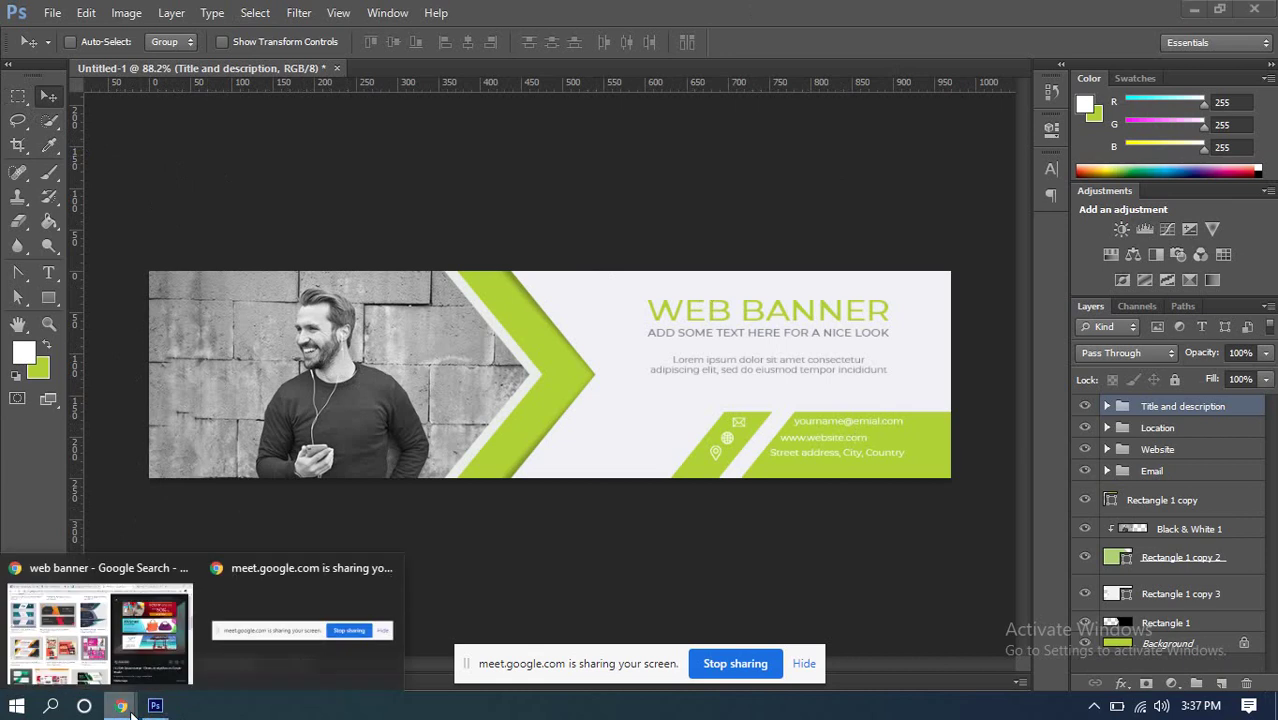
{"action": "left_click", "coordinate": [100, 630]}
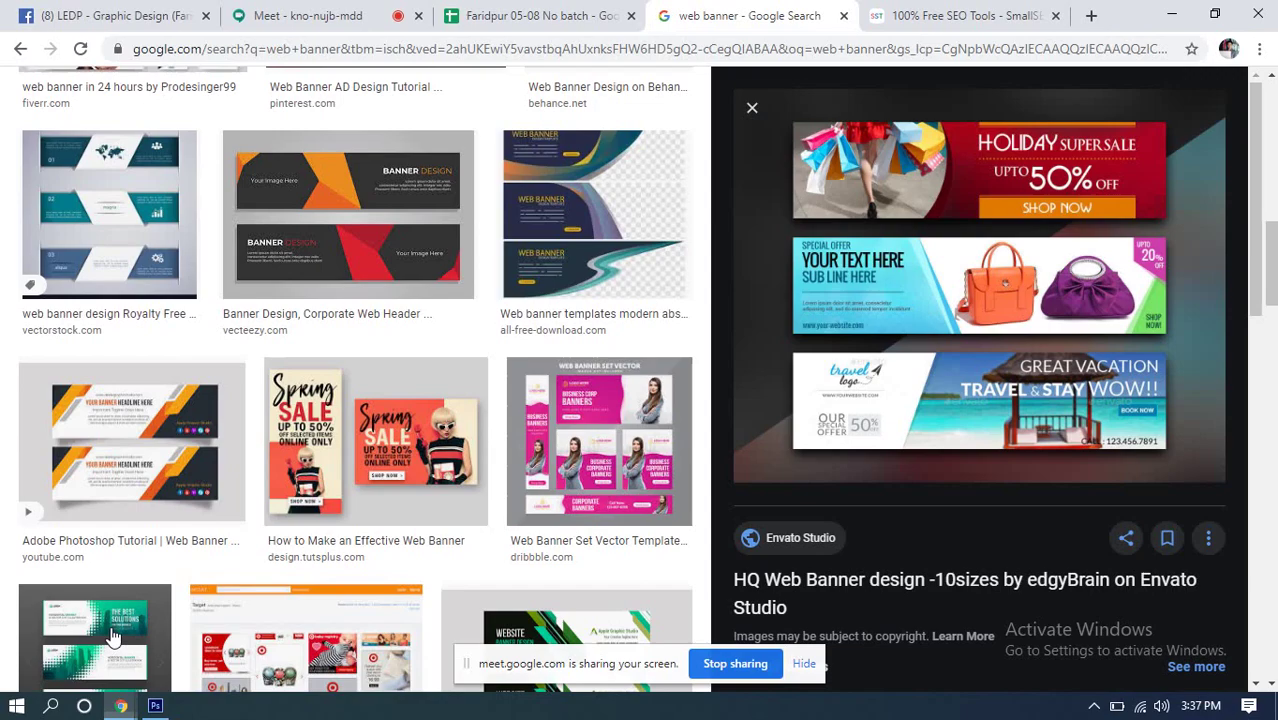
{"action": "left_click", "coordinate": [300, 14]}
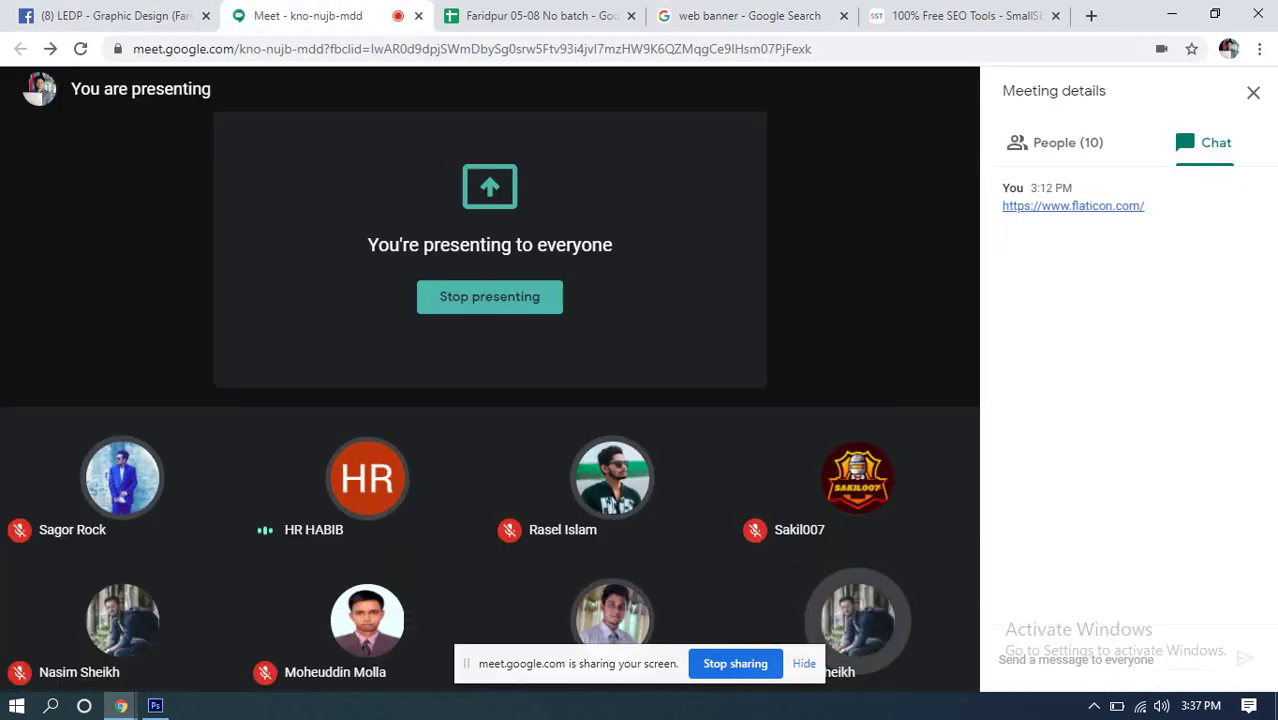
Step: Switch to Photoshop, convert the locked Background to a regular layer and group it with all the other layers
{"action": "left_click", "coordinate": [155, 706]}
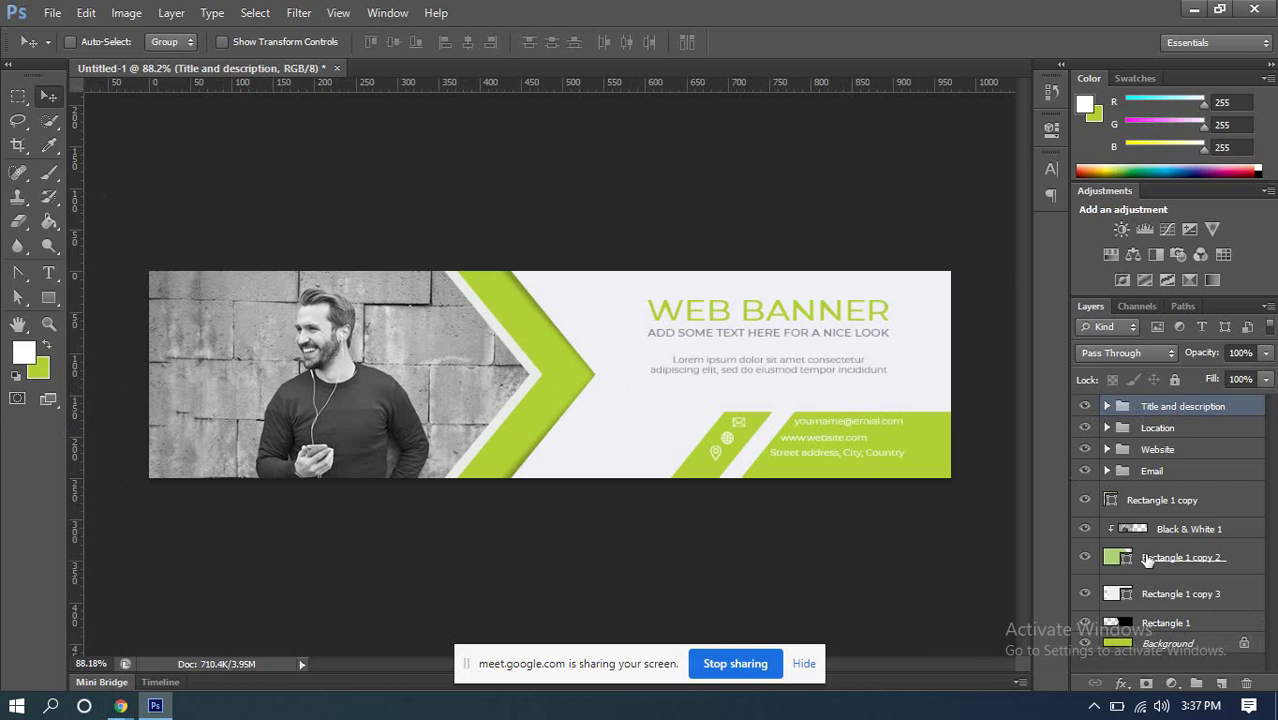
{"action": "left_click", "coordinate": [1167, 624], "text": "shift"}
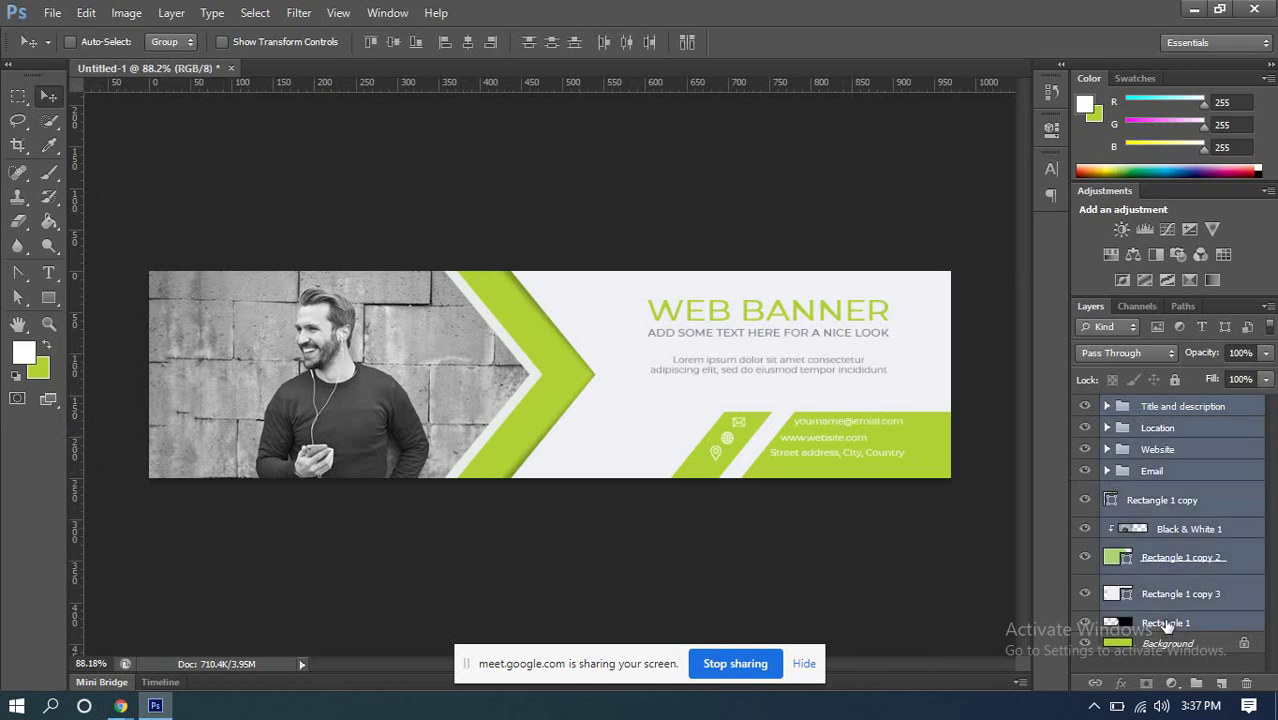
{"action": "double_click", "coordinate": [1176, 644]}
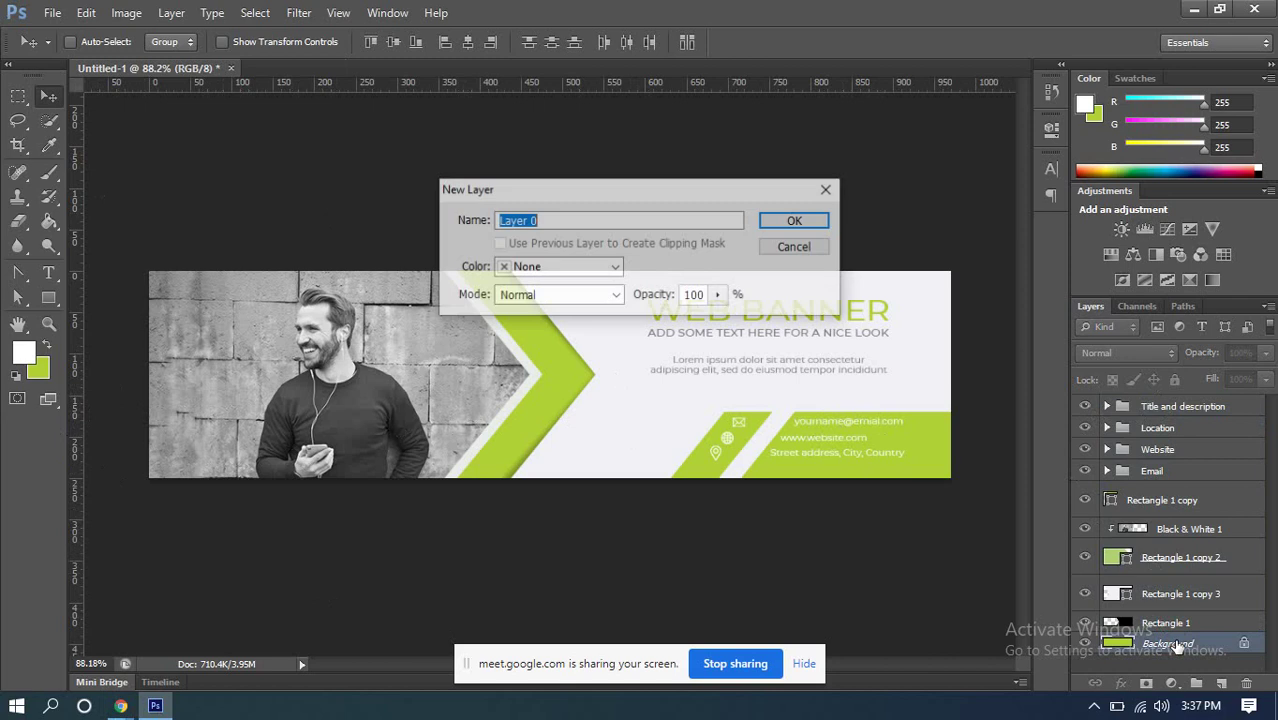
{"action": "left_click", "coordinate": [796, 219]}
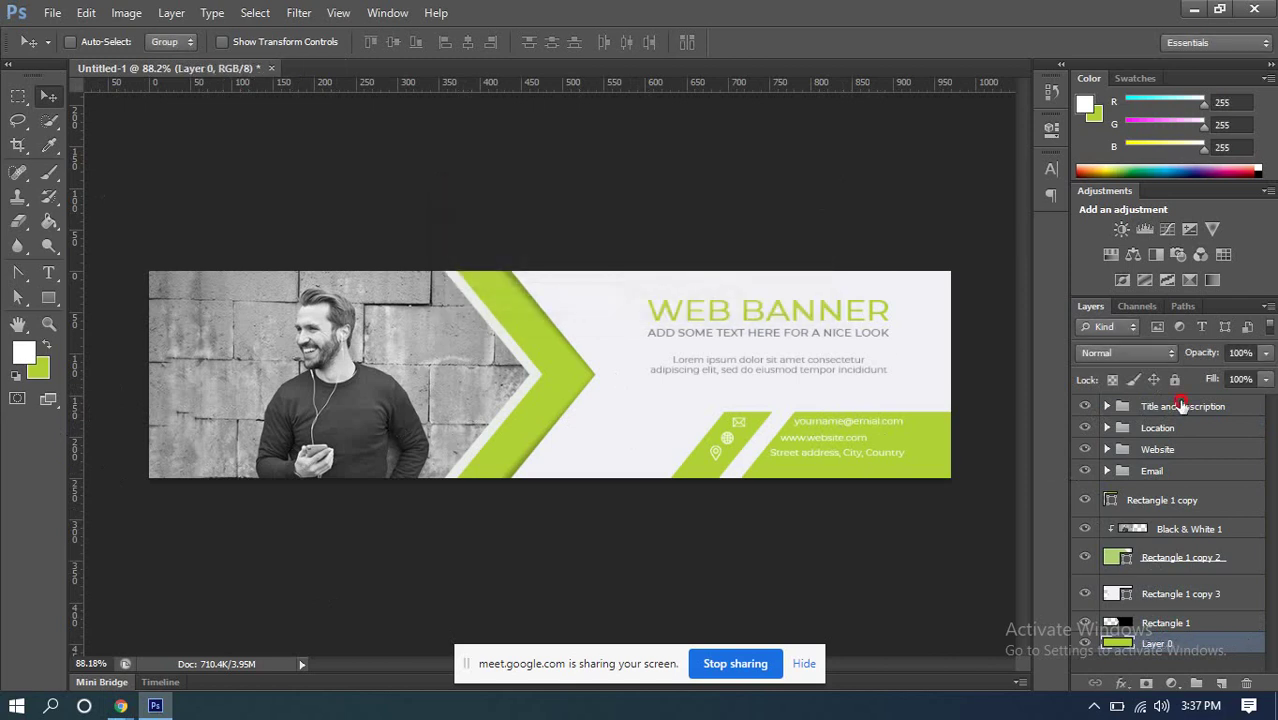
{"action": "left_click", "coordinate": [1180, 405], "text": "shift"}
{"action": "left_click", "coordinate": [1196, 683]}
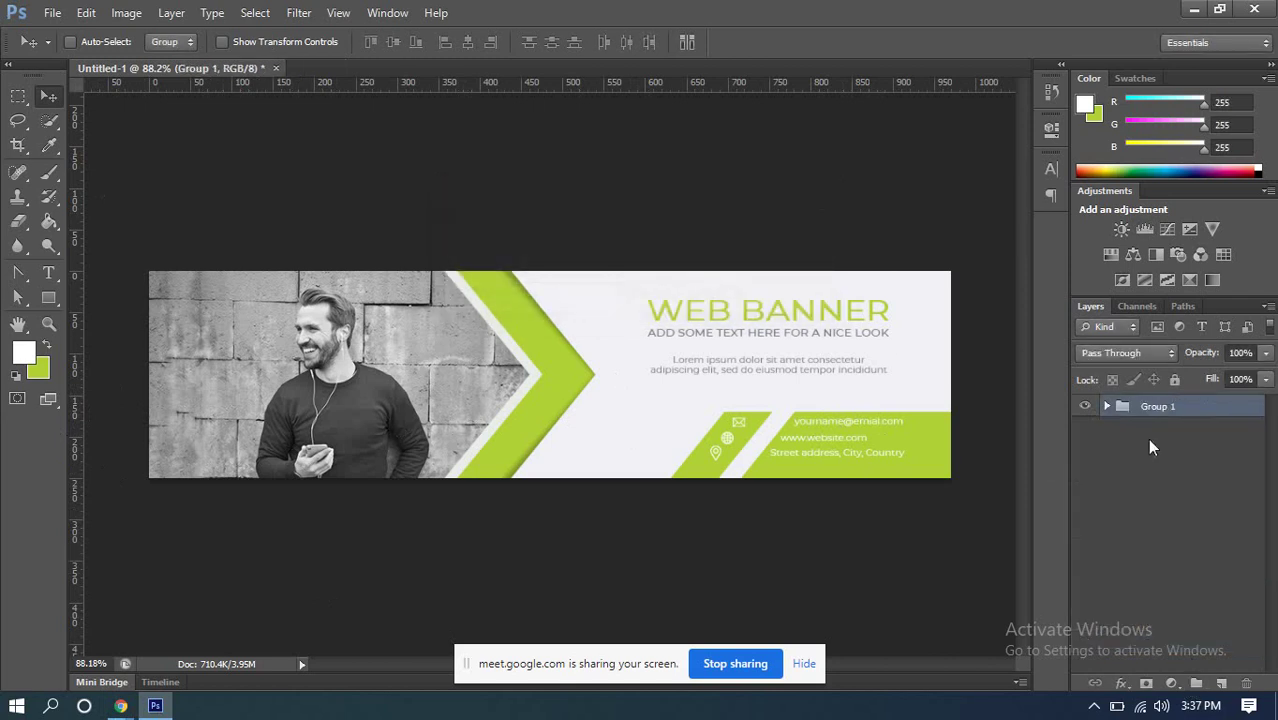
Step: Hide the group containing the whole banner and open Web banner template.jpg from the LEDP folder
{"action": "left_click", "coordinate": [1086, 407]}
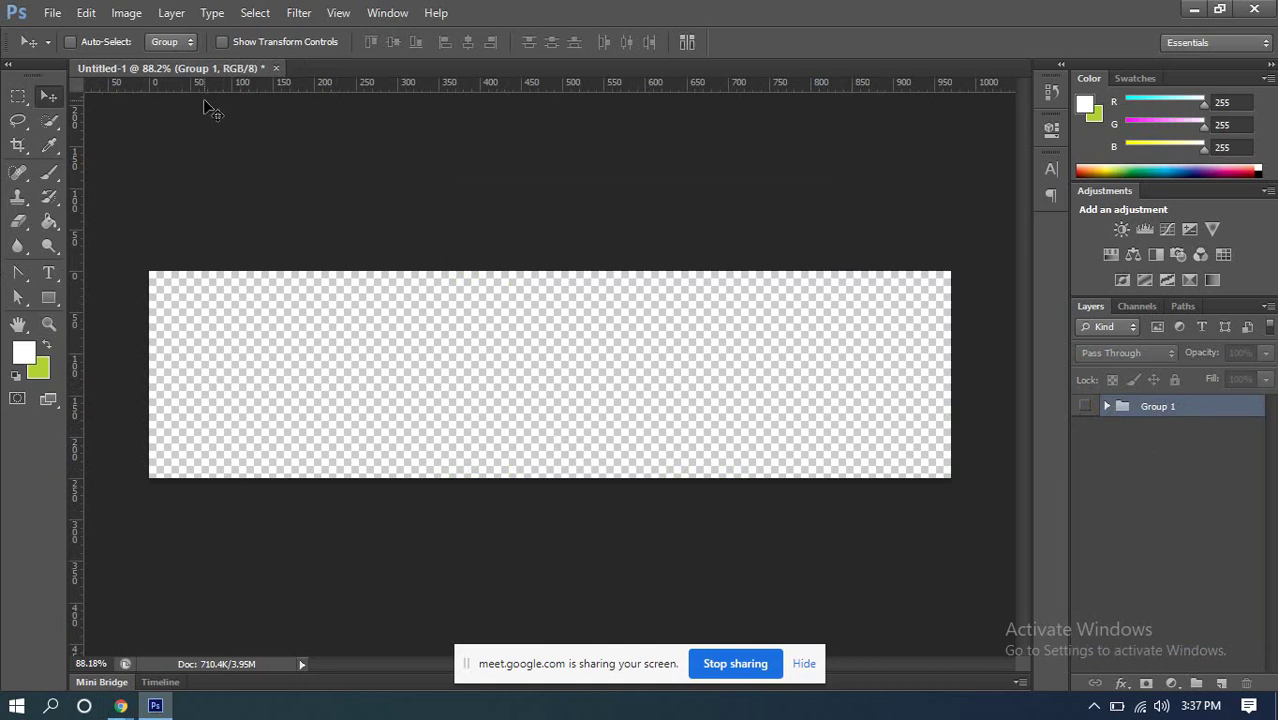
{"action": "key", "text": "ctrl+o"}
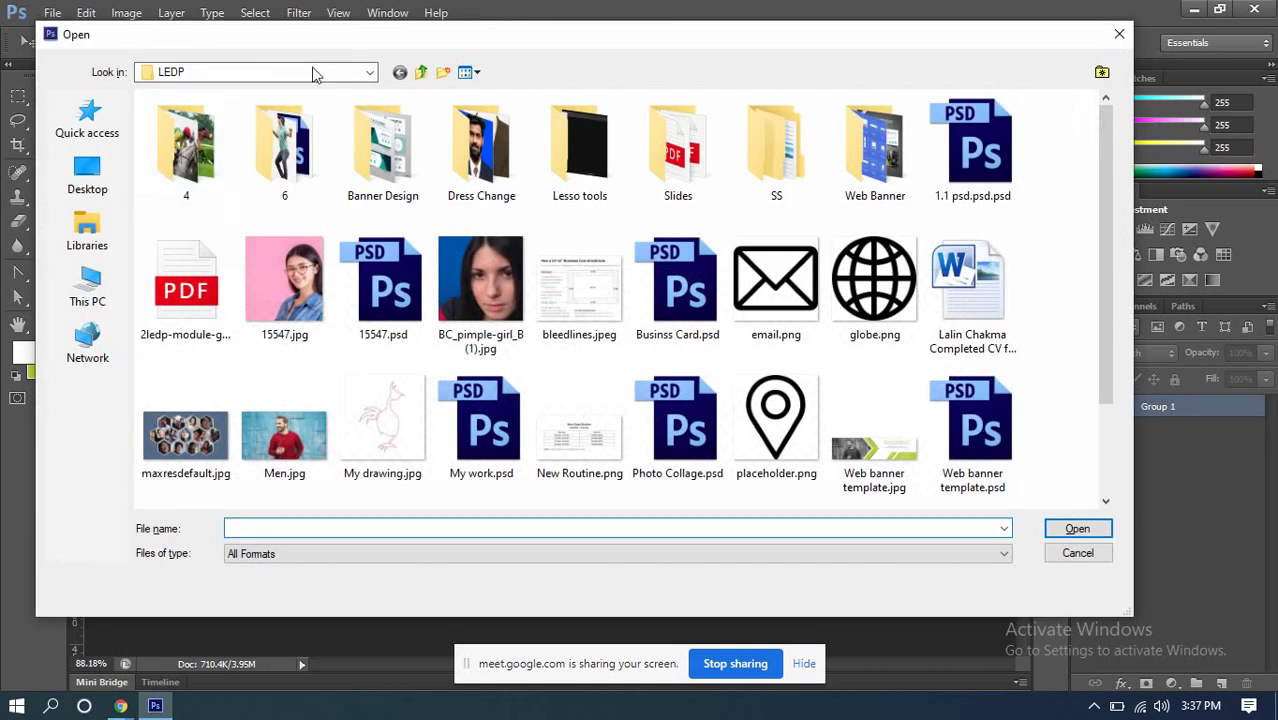
{"action": "double_click", "coordinate": [877, 448]}
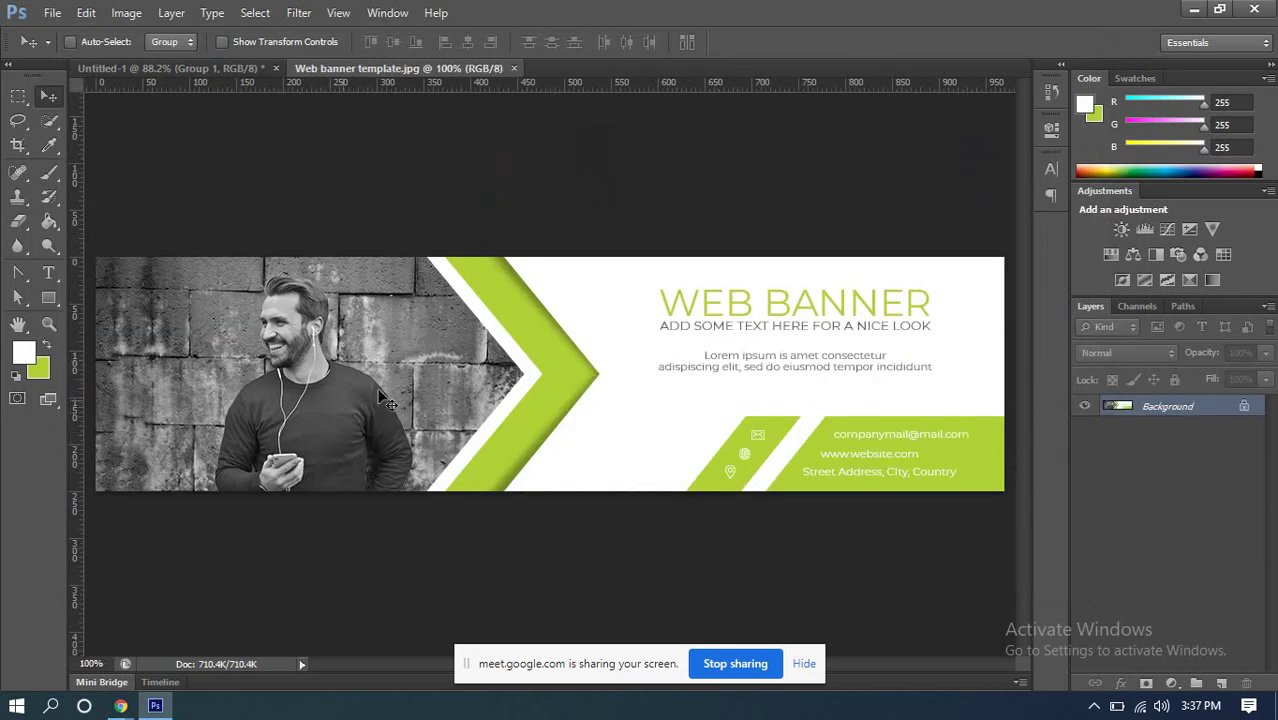
Step: Switch to the Faridpur 05-08 No batch sheet in Chrome and enter "p" in L51 for 16.07.2020 attendance
{"action": "mouse_move", "coordinate": [120, 705]}
{"action": "left_click", "coordinate": [120, 655]}
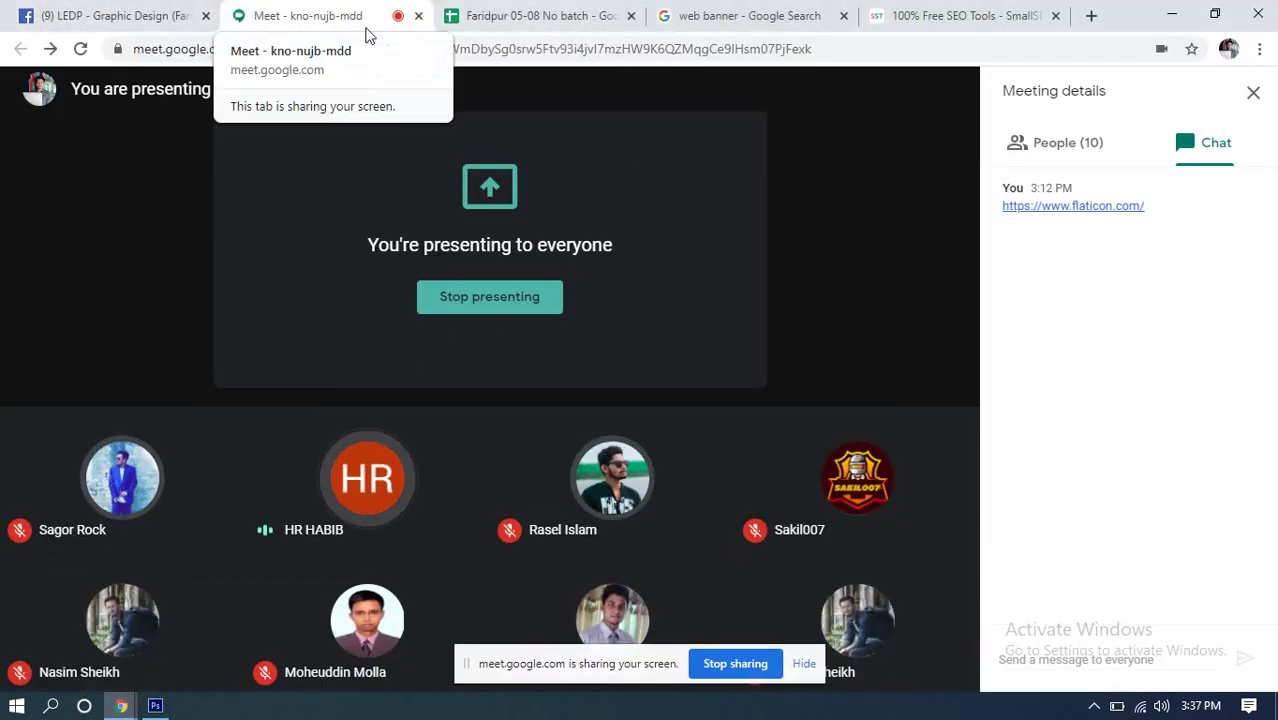
{"action": "left_click", "coordinate": [540, 20]}
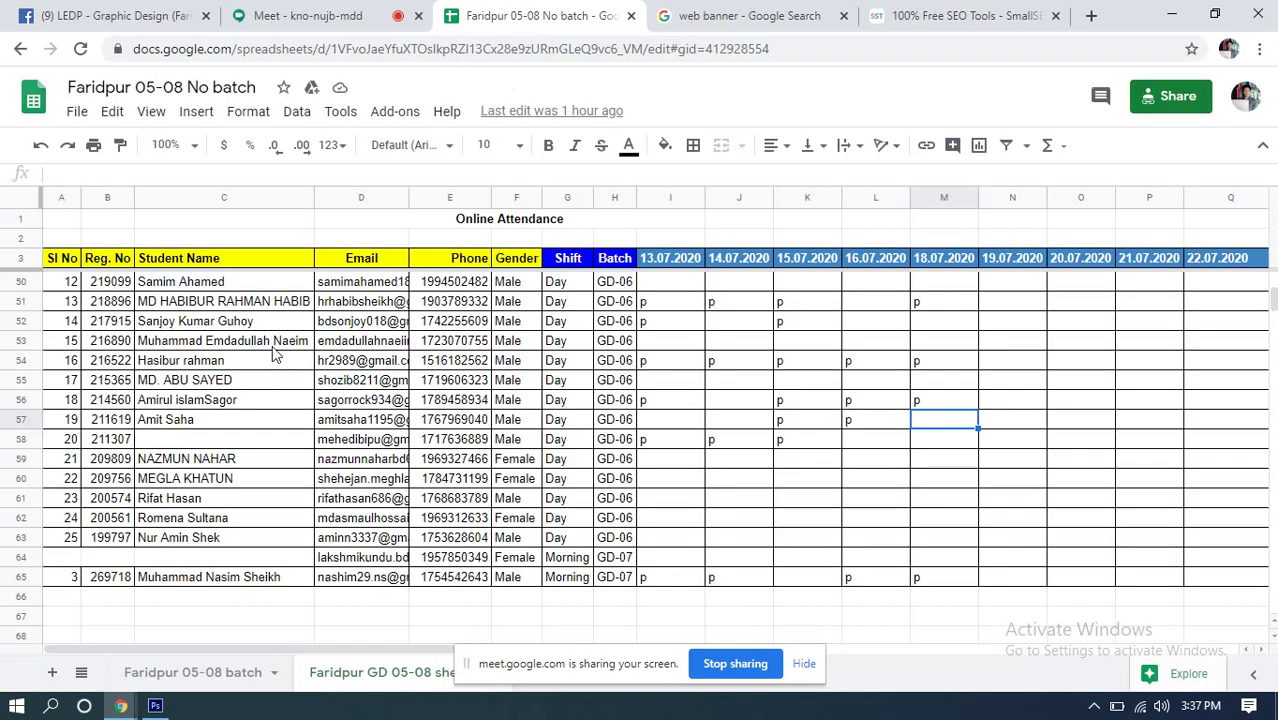
{"action": "left_click", "coordinate": [928, 303]}
{"action": "left_click", "coordinate": [880, 305]}
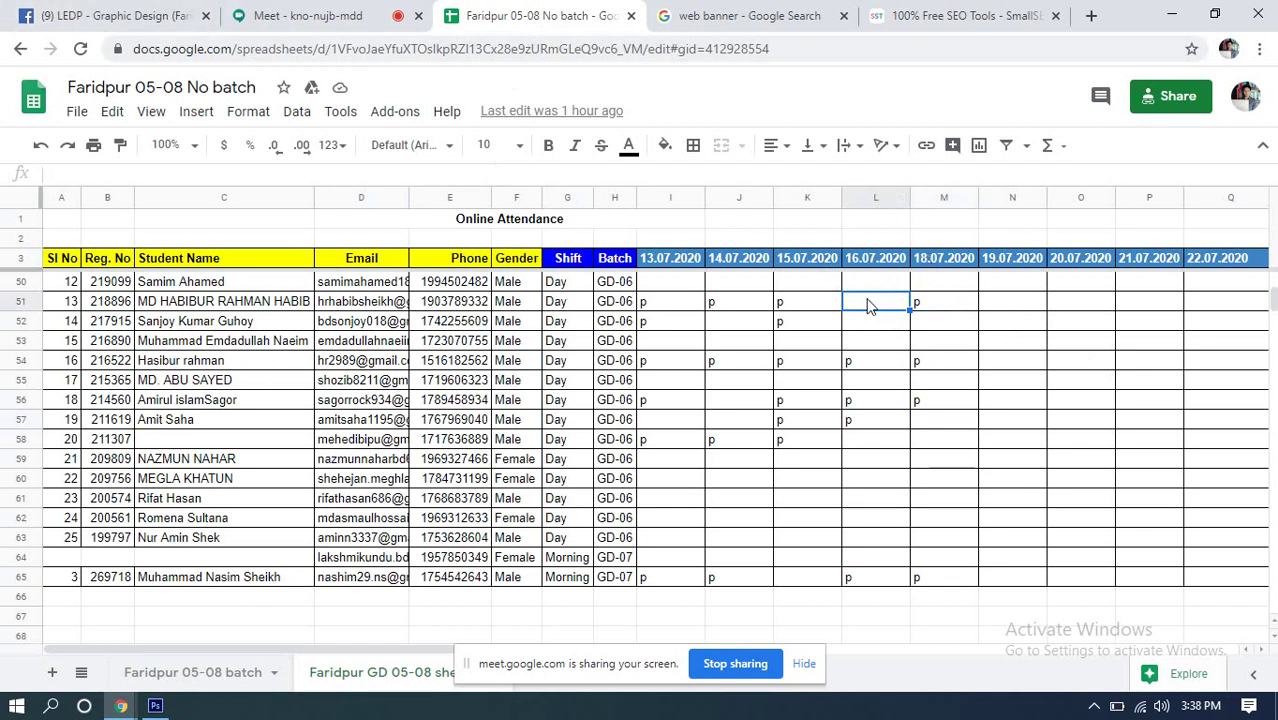
{"action": "type", "text": "p"}
{"action": "left_click", "coordinate": [965, 343]}
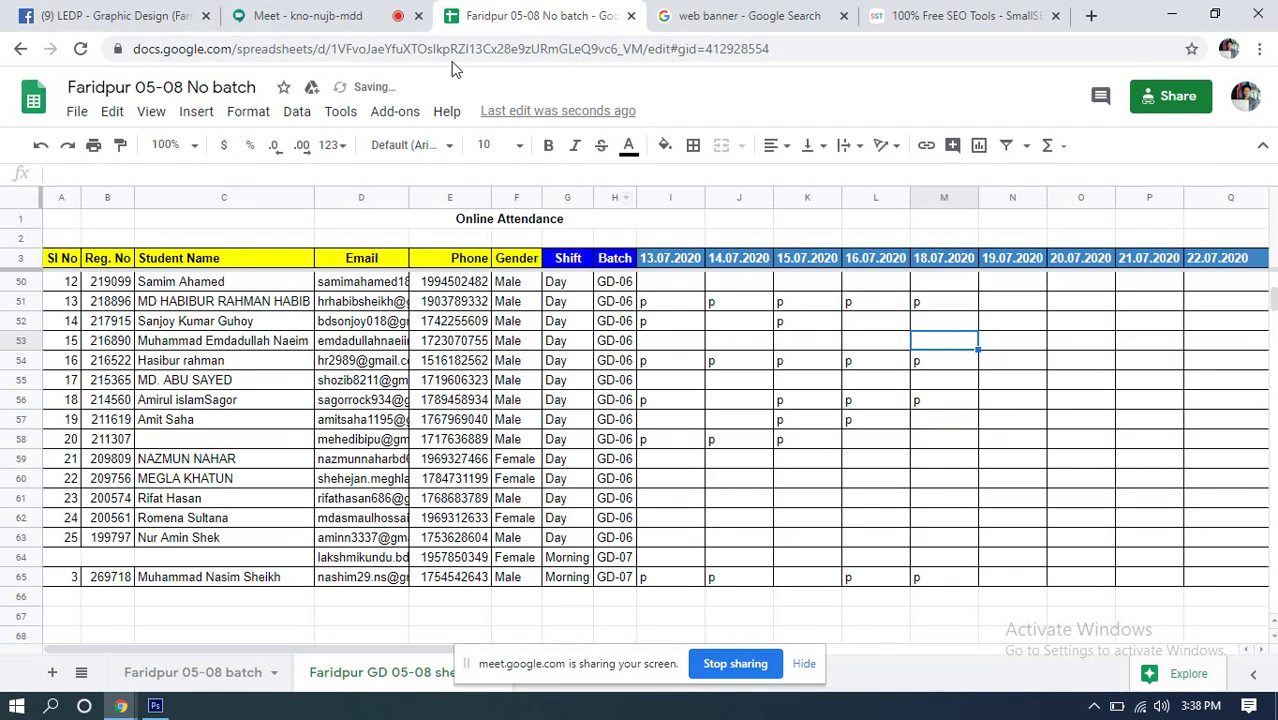
Step: Check the Facebook group and the Meet participants, then look through the GD-06 and GD-07 students' attendance rows
{"action": "left_click", "coordinate": [183, 14]}
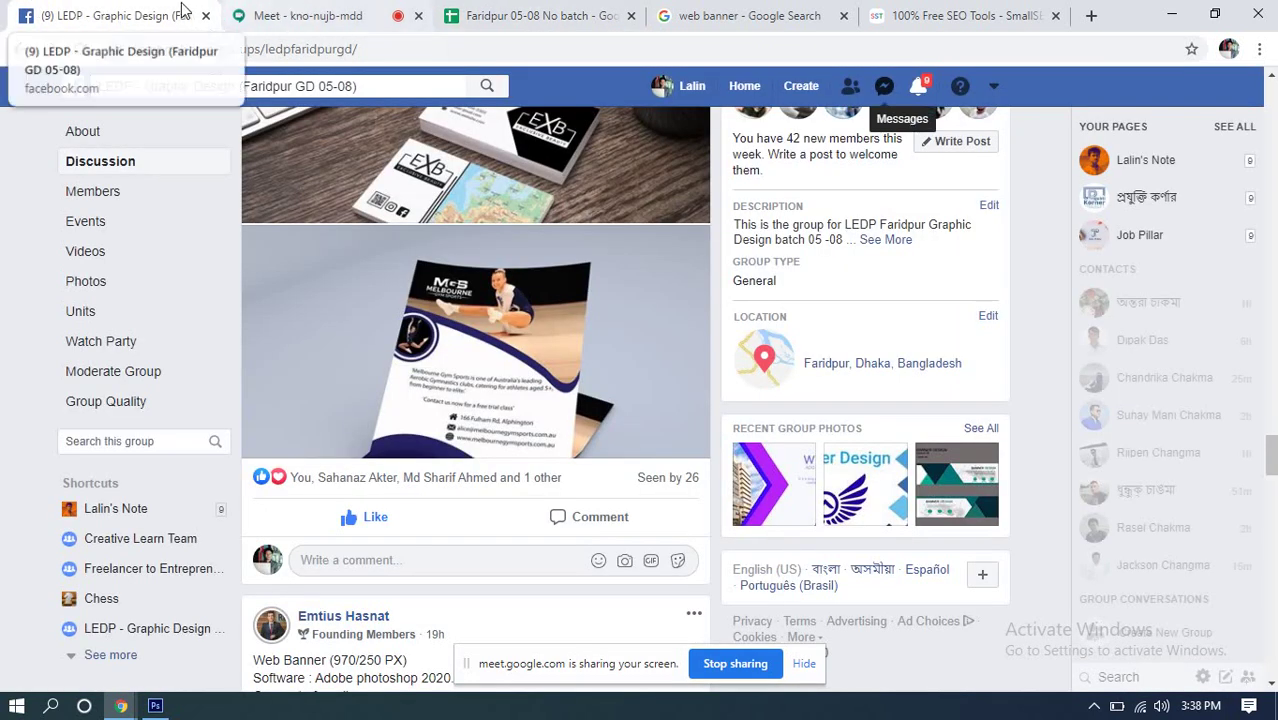
{"action": "left_click", "coordinate": [287, 13]}
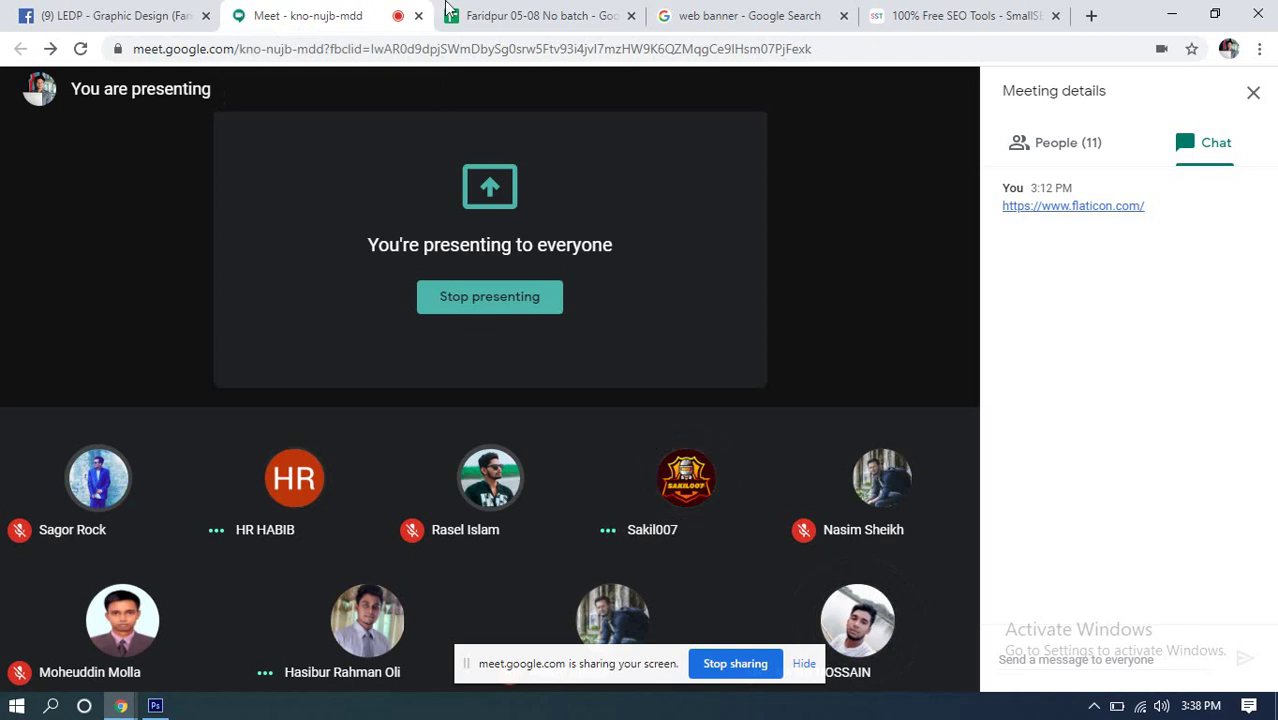
{"action": "left_click", "coordinate": [511, 8]}
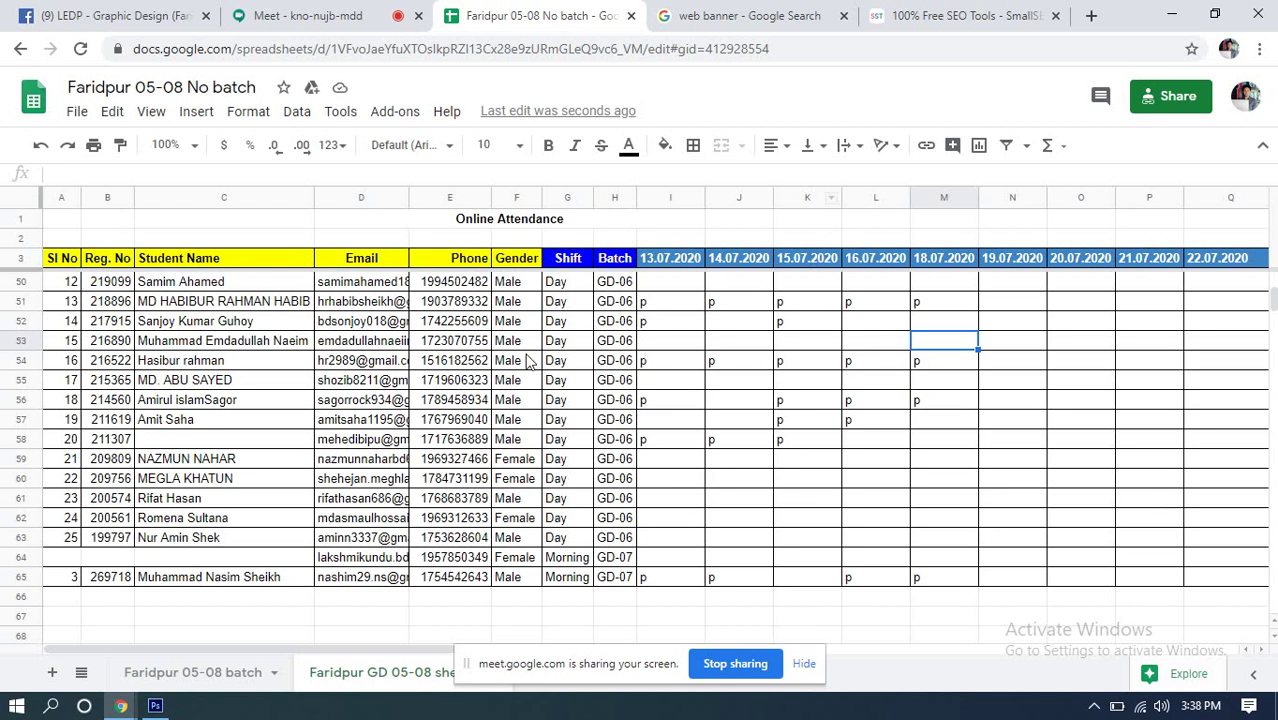
{"action": "scroll", "coordinate": [530, 348], "scroll_direction": "up", "scroll_amount": 10}
{"action": "scroll", "coordinate": [535, 345], "scroll_direction": "down", "scroll_amount": 15}
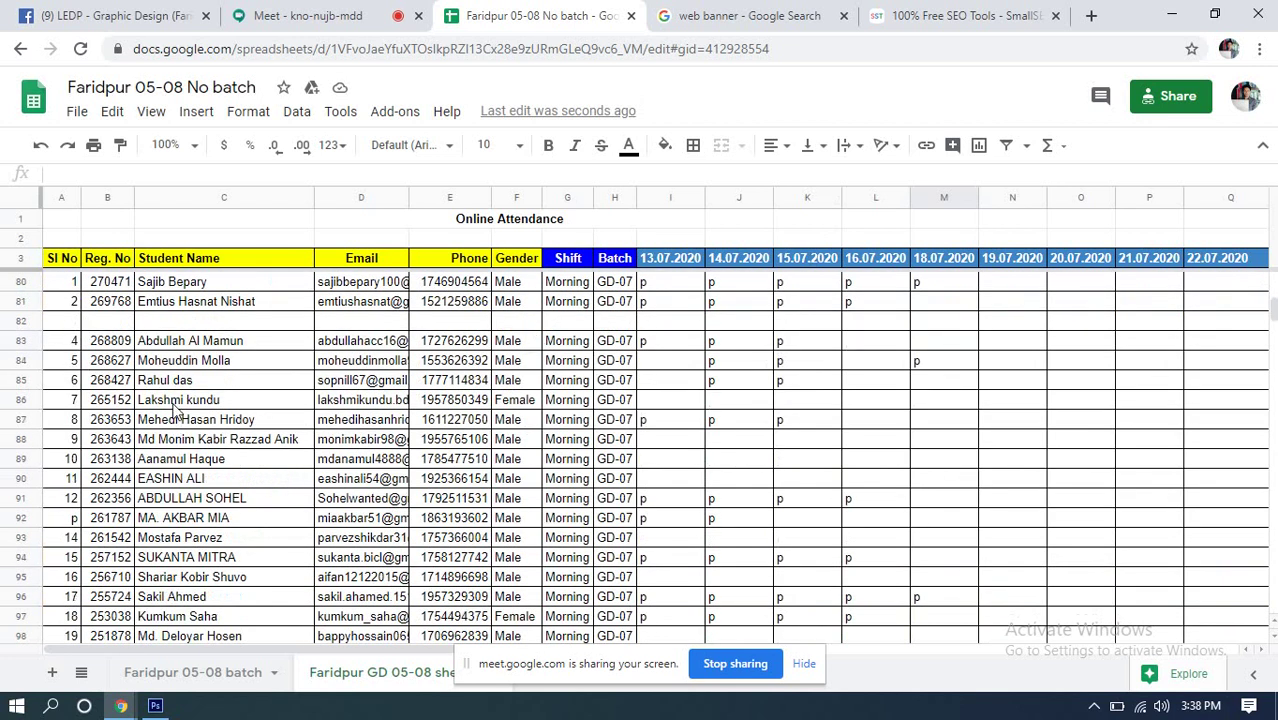
{"action": "scroll", "coordinate": [212, 400], "scroll_direction": "down", "scroll_amount": 2}
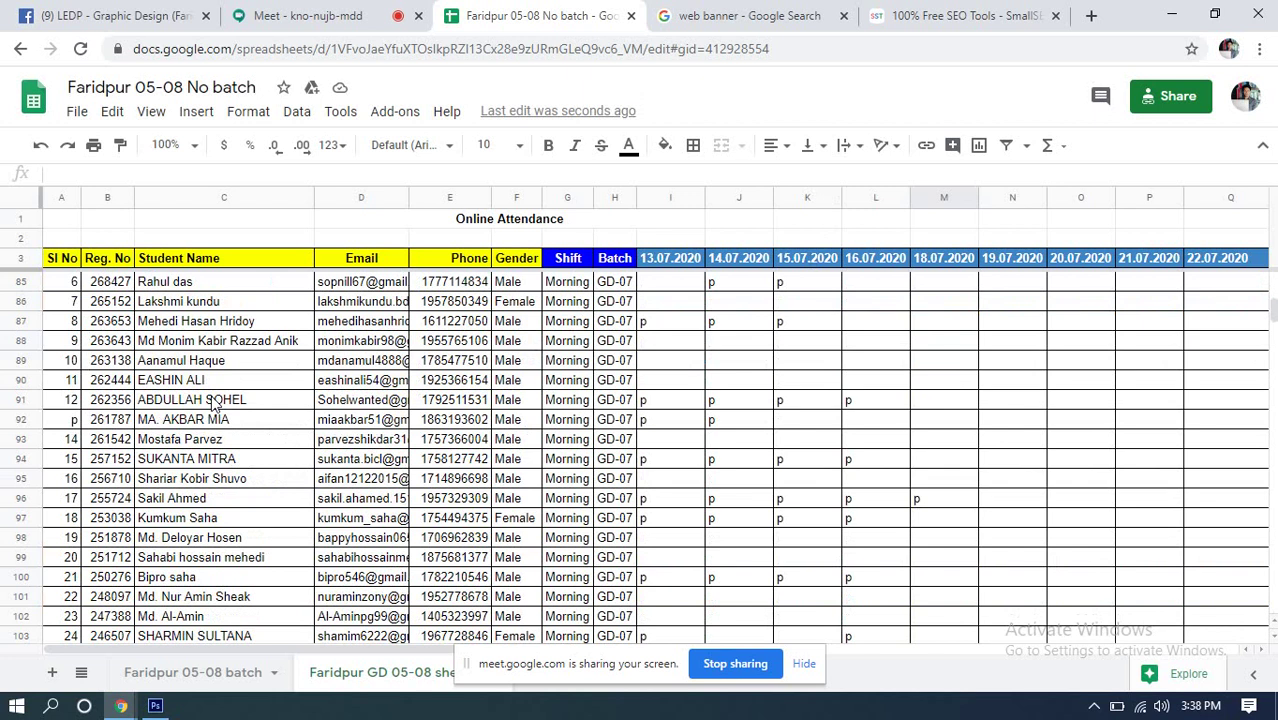
{"action": "scroll", "coordinate": [212, 402], "scroll_direction": "down", "scroll_amount": 2}
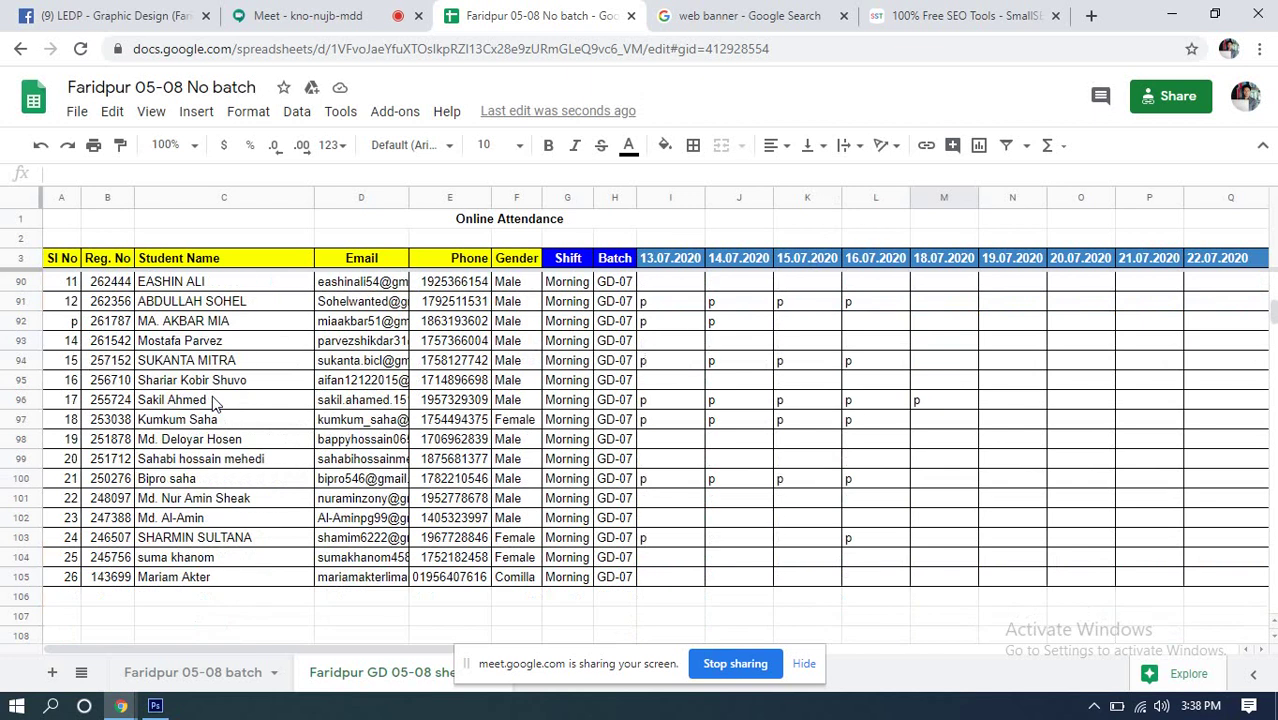
{"action": "scroll", "coordinate": [212, 400], "scroll_direction": "up", "scroll_amount": 12}
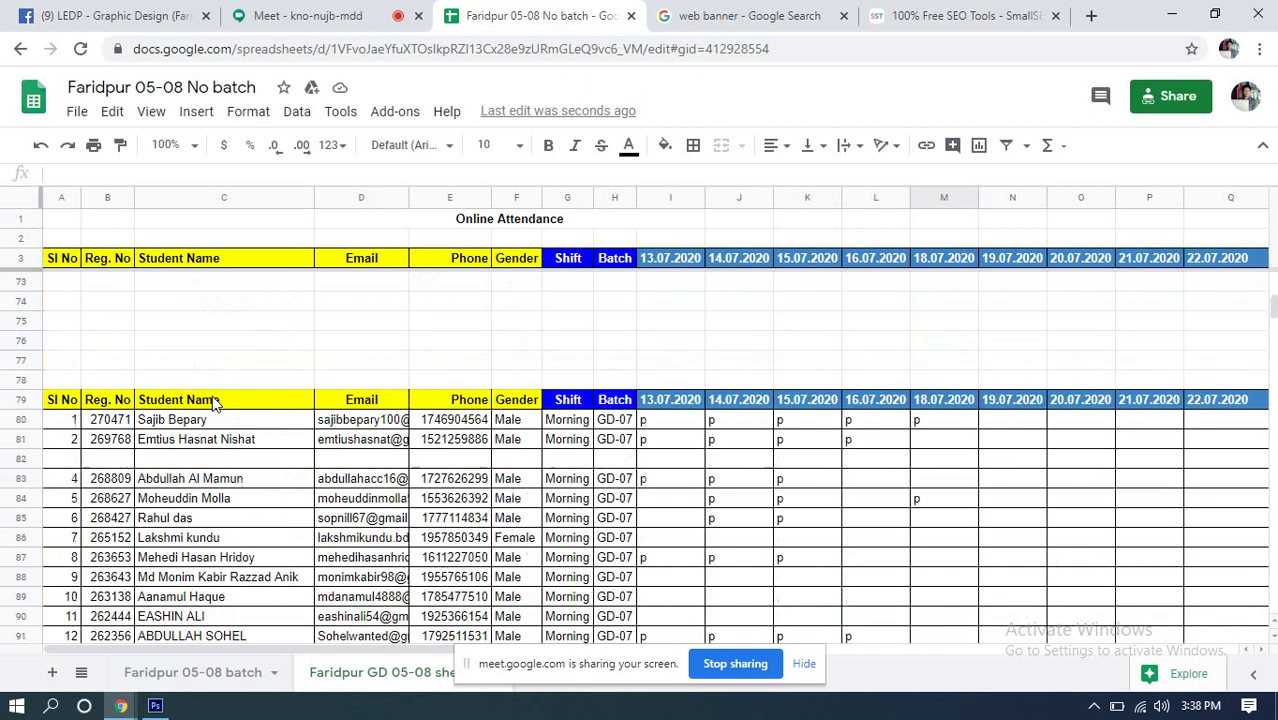
{"action": "scroll", "coordinate": [214, 400], "scroll_direction": "up", "scroll_amount": 2}
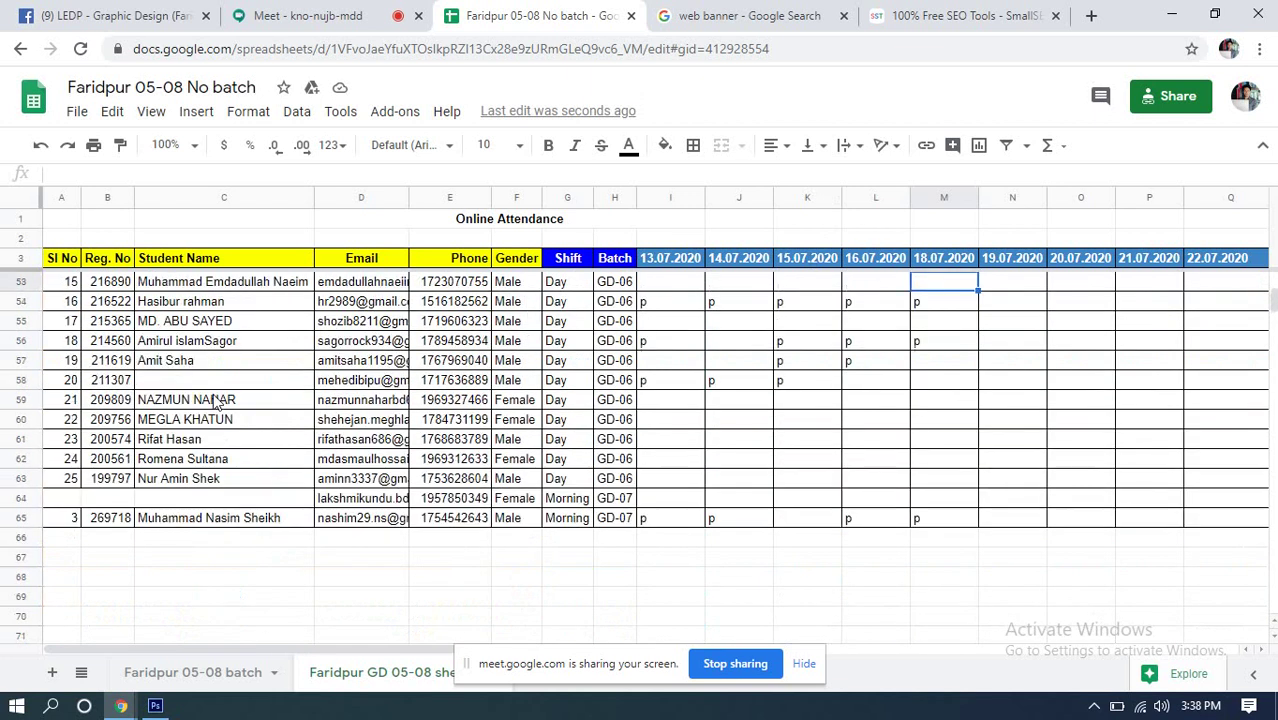
{"action": "scroll", "coordinate": [214, 400], "scroll_direction": "up", "scroll_amount": 3}
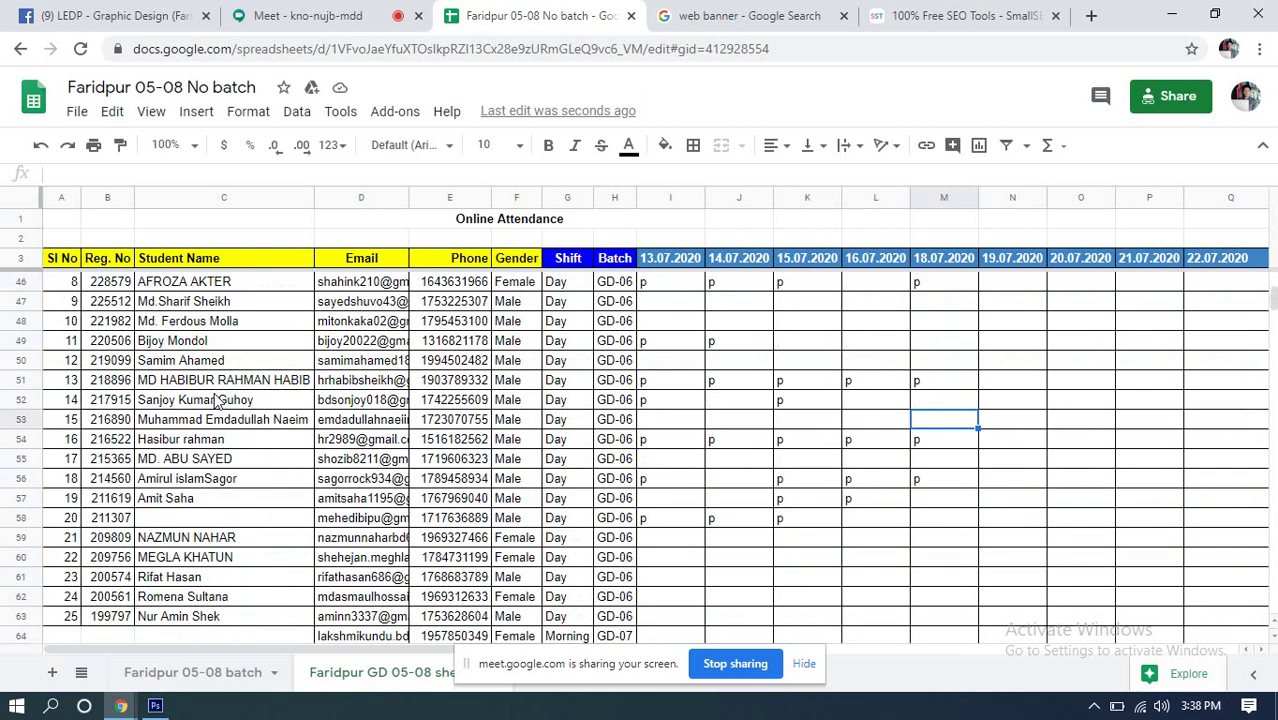
{"action": "scroll", "coordinate": [220, 399], "scroll_direction": "up", "scroll_amount": 3}
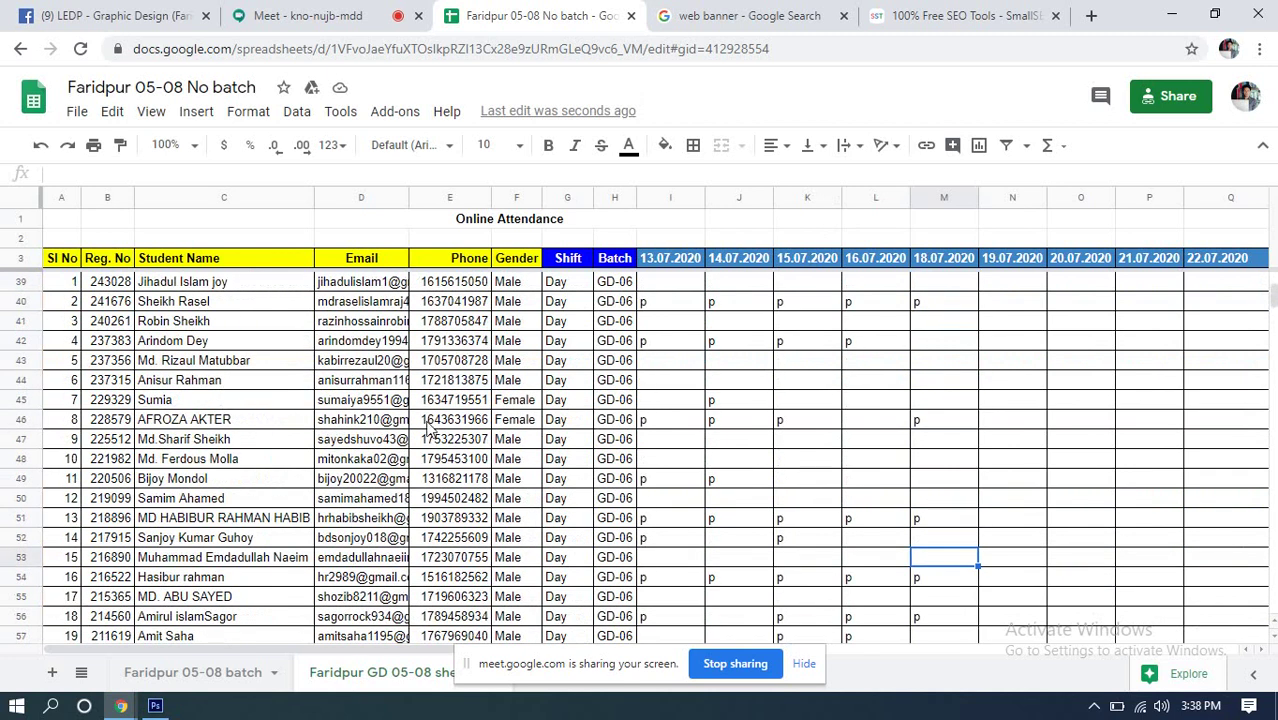
Step: Search the attendance sheet for a student's first name and select the 18.07.2020 attendance cell in row 96
{"action": "key", "text": "ctrl+f"}
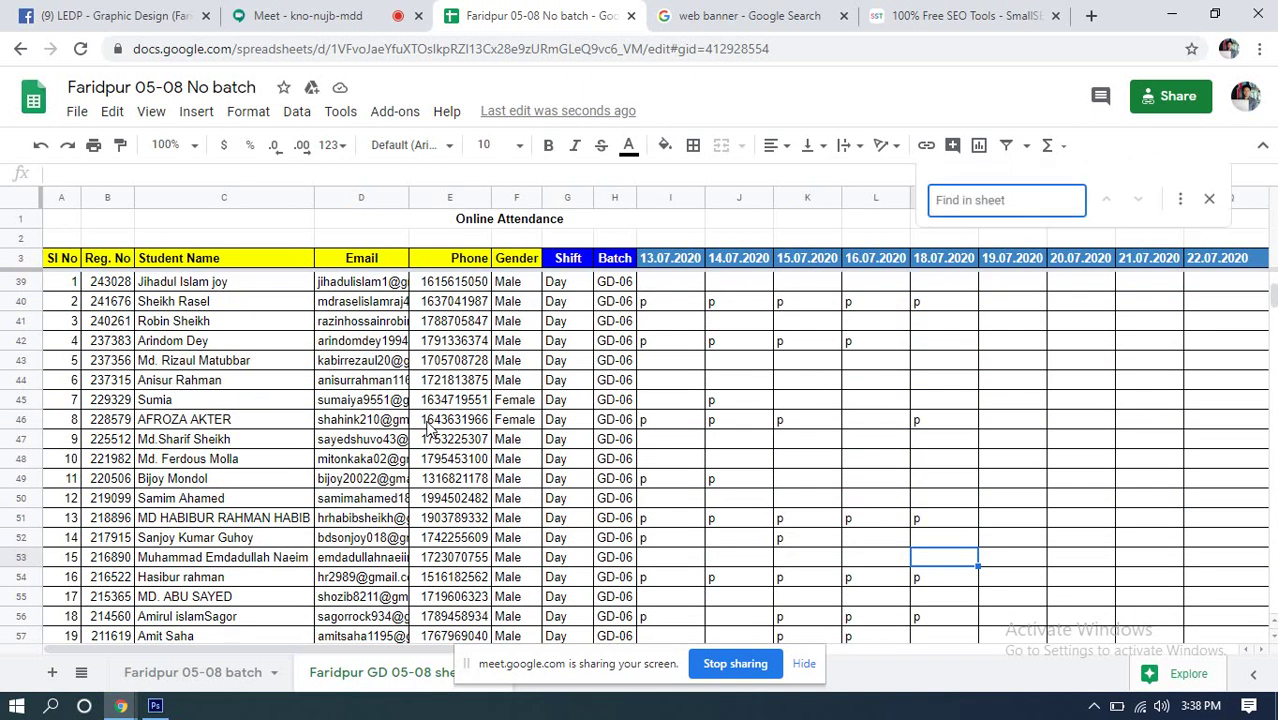
{"action": "type", "text": "sakil"}
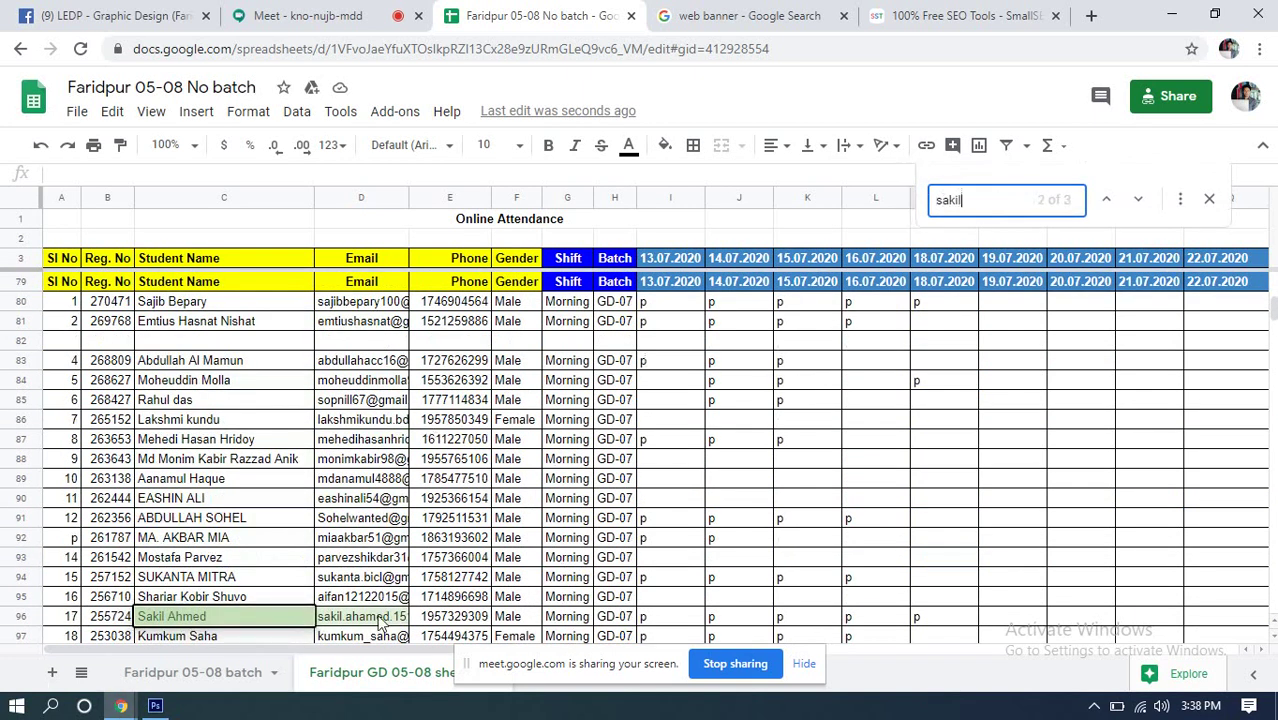
{"action": "left_click", "coordinate": [478, 618]}
{"action": "left_click", "coordinate": [944, 620]}
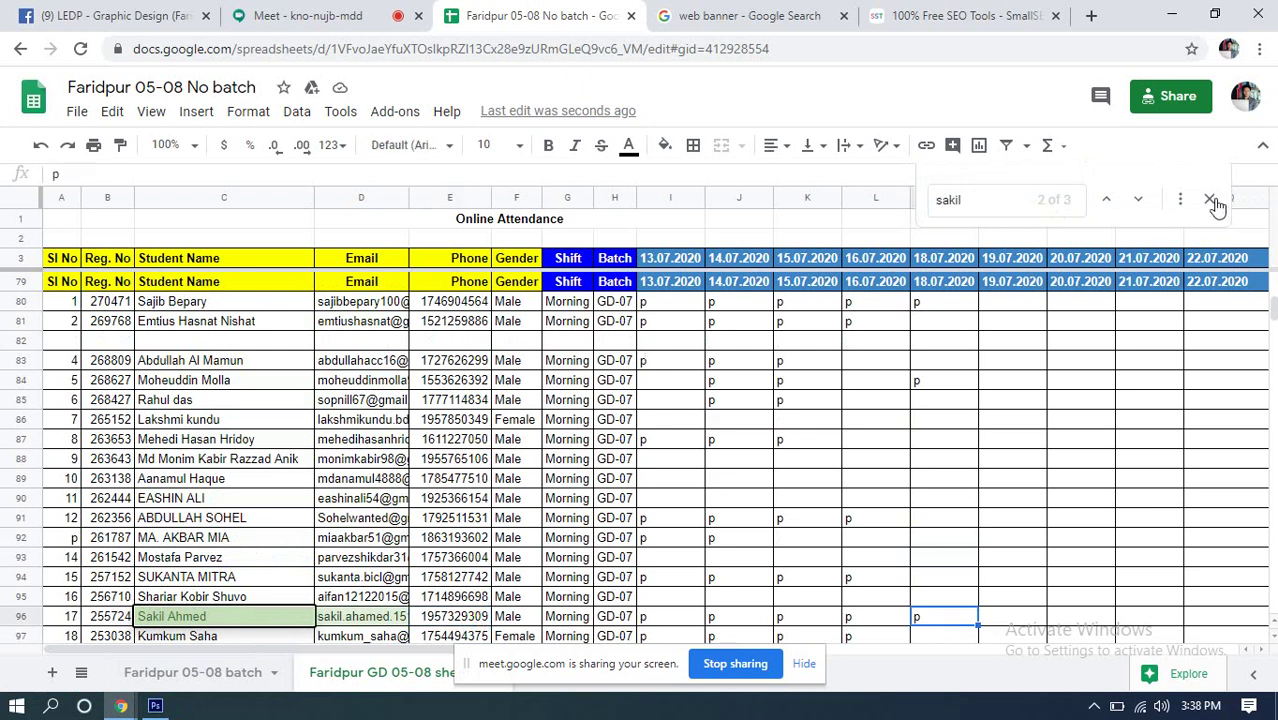
Step: Review the GD-07 and GD-06 attendance rows and select the current search term for replacement
{"action": "scroll", "coordinate": [470, 395], "scroll_direction": "down", "scroll_amount": 2}
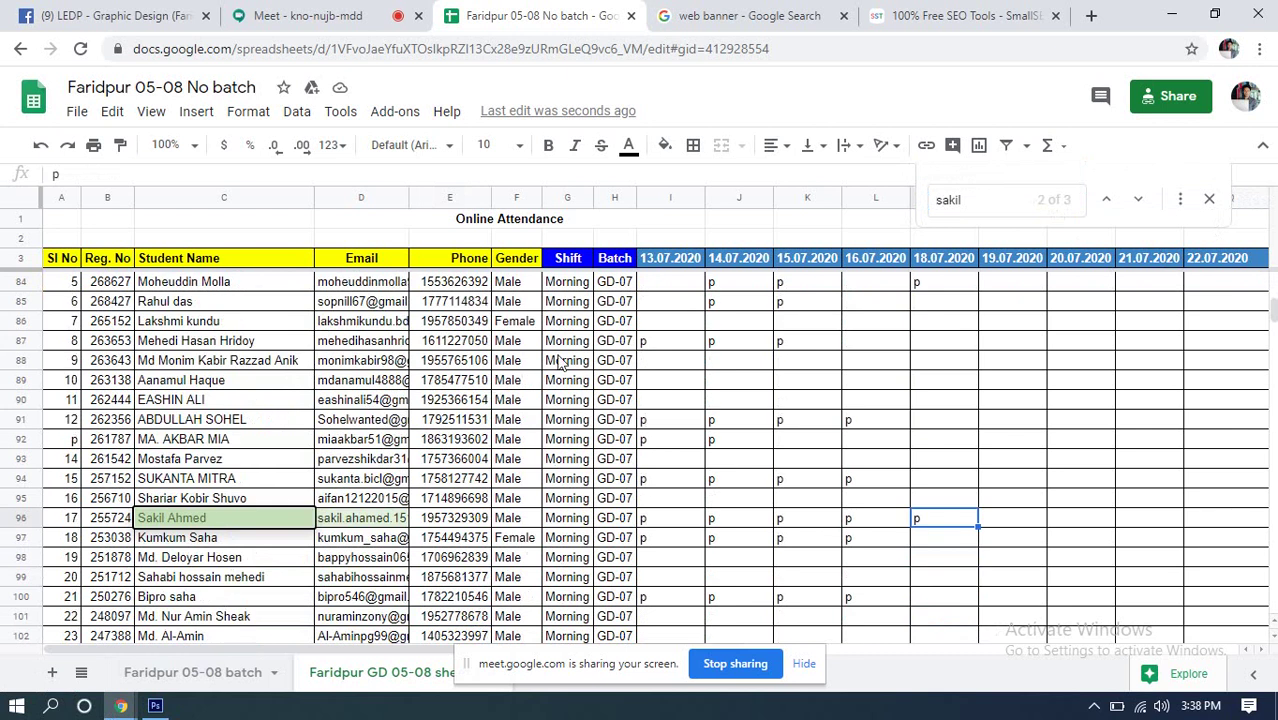
{"action": "scroll", "coordinate": [559, 362], "scroll_direction": "down", "scroll_amount": 2}
{"action": "scroll", "coordinate": [560, 400], "scroll_direction": "up", "scroll_amount": 10}
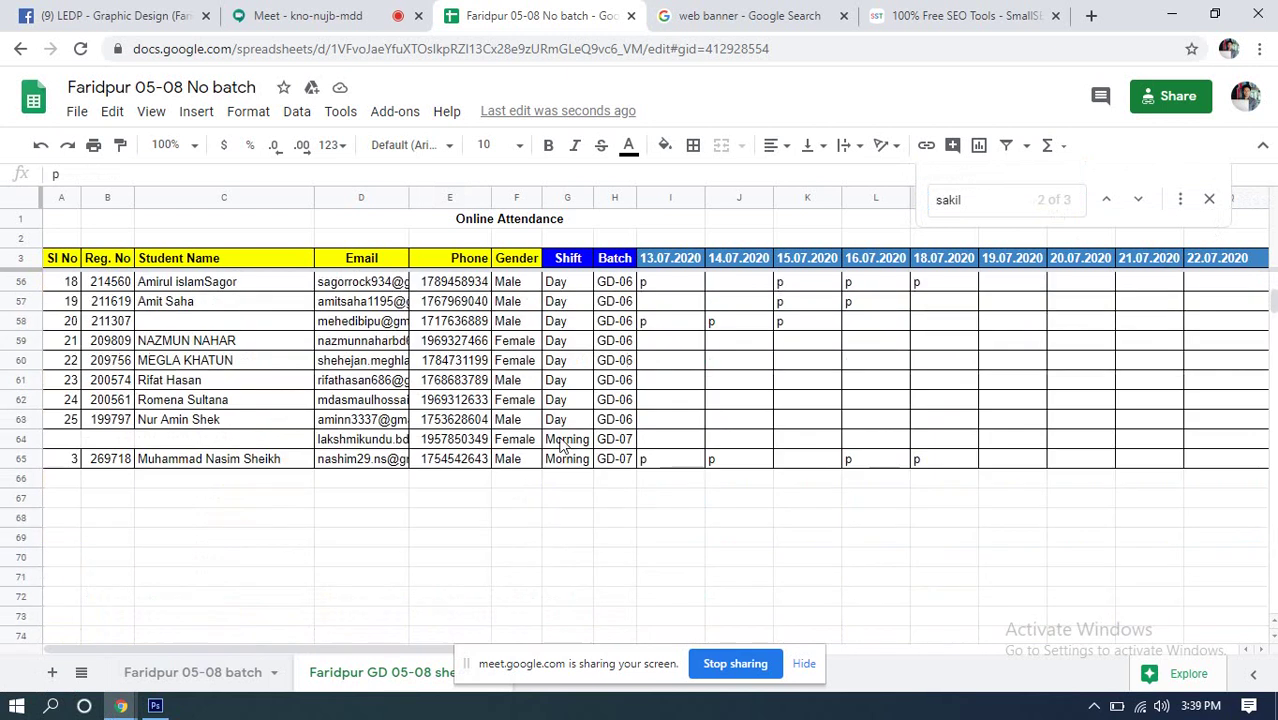
{"action": "scroll", "coordinate": [560, 445], "scroll_direction": "up", "scroll_amount": 1}
{"action": "scroll", "coordinate": [188, 494], "scroll_direction": "up", "scroll_amount": 1}
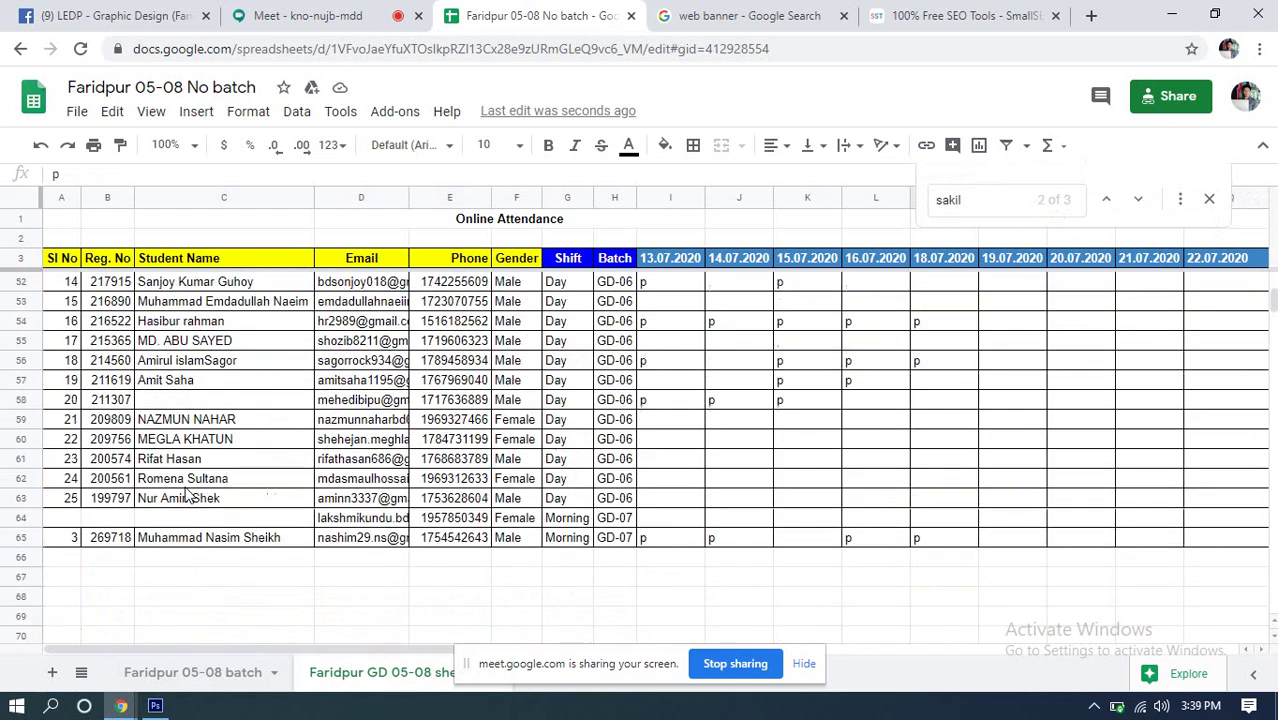
{"action": "scroll", "coordinate": [188, 494], "scroll_direction": "up", "scroll_amount": 2}
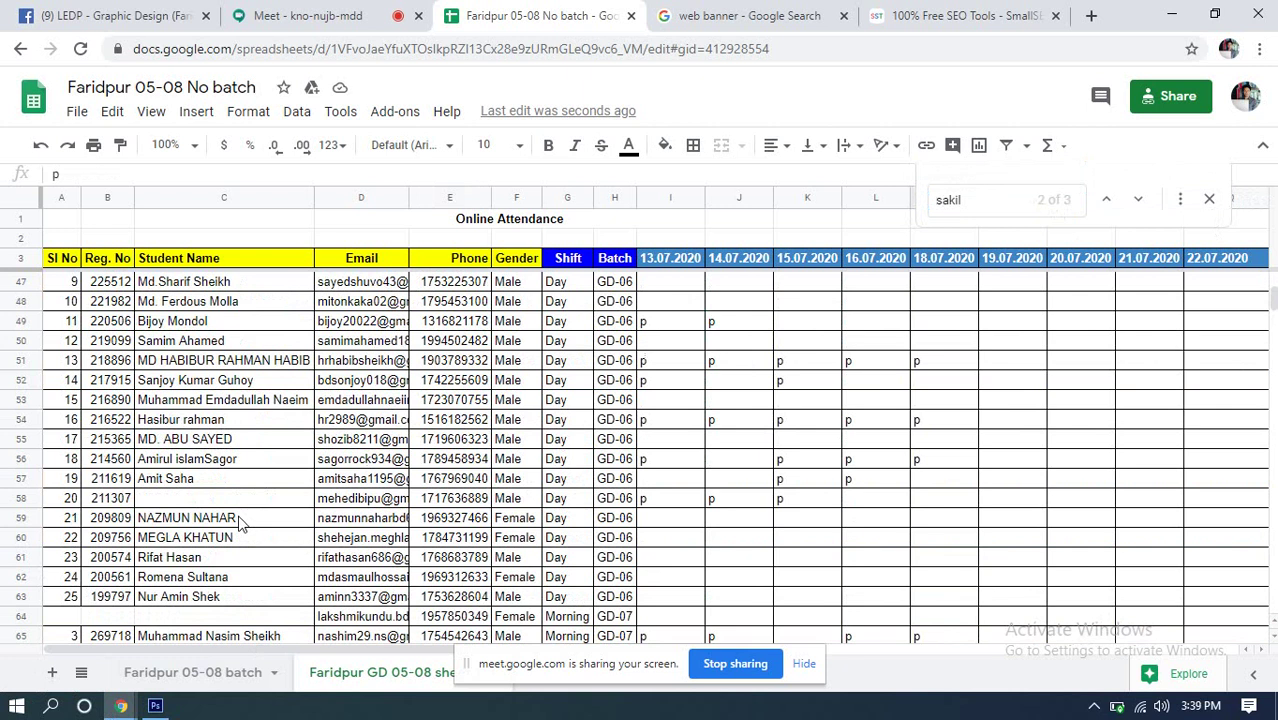
{"action": "scroll", "coordinate": [248, 522], "scroll_direction": "up", "scroll_amount": 2}
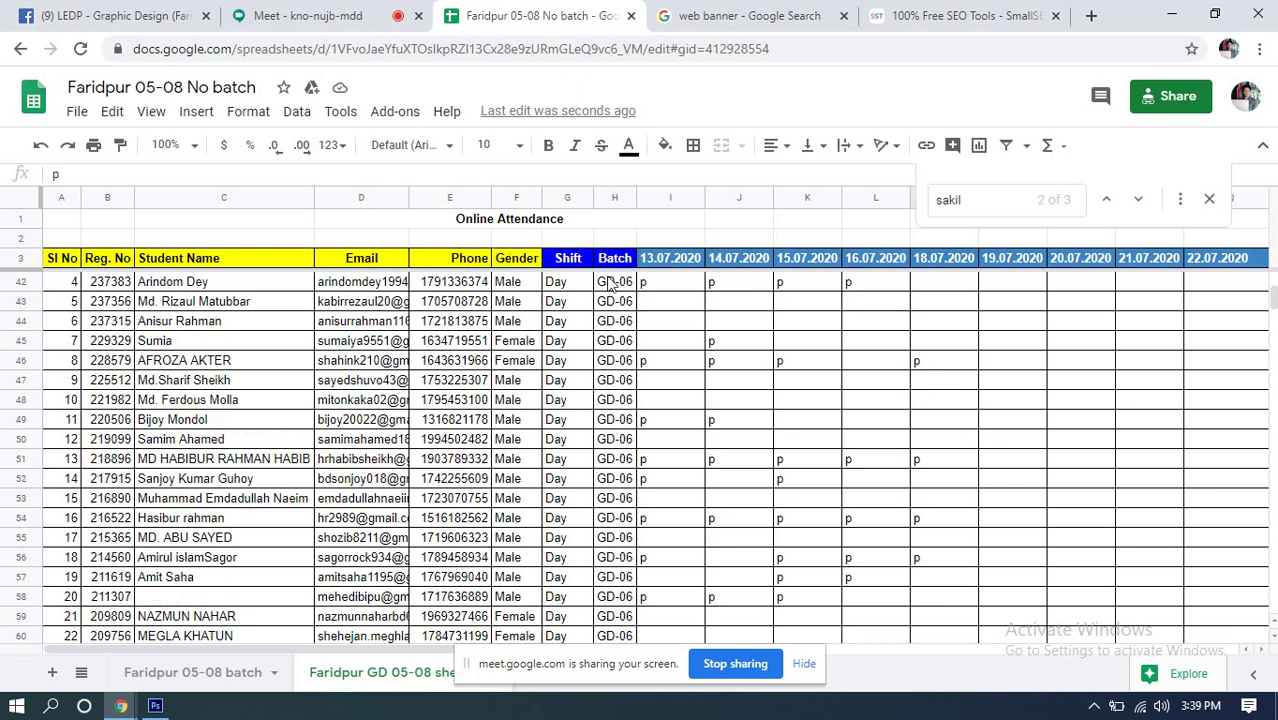
{"action": "left_click", "coordinate": [942, 199]}
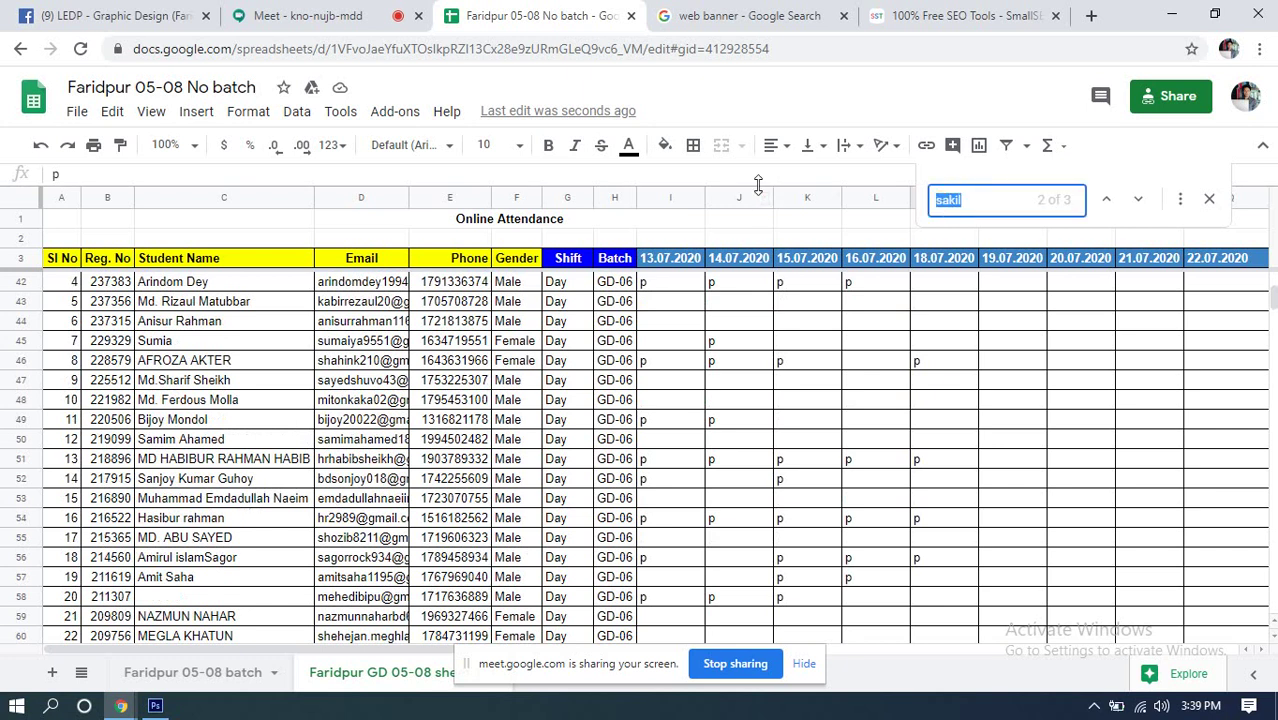
Step: Find the student in row 12 by first name and mark them present with "p" for 18.07.2020
{"action": "type", "text": "Nasi"}
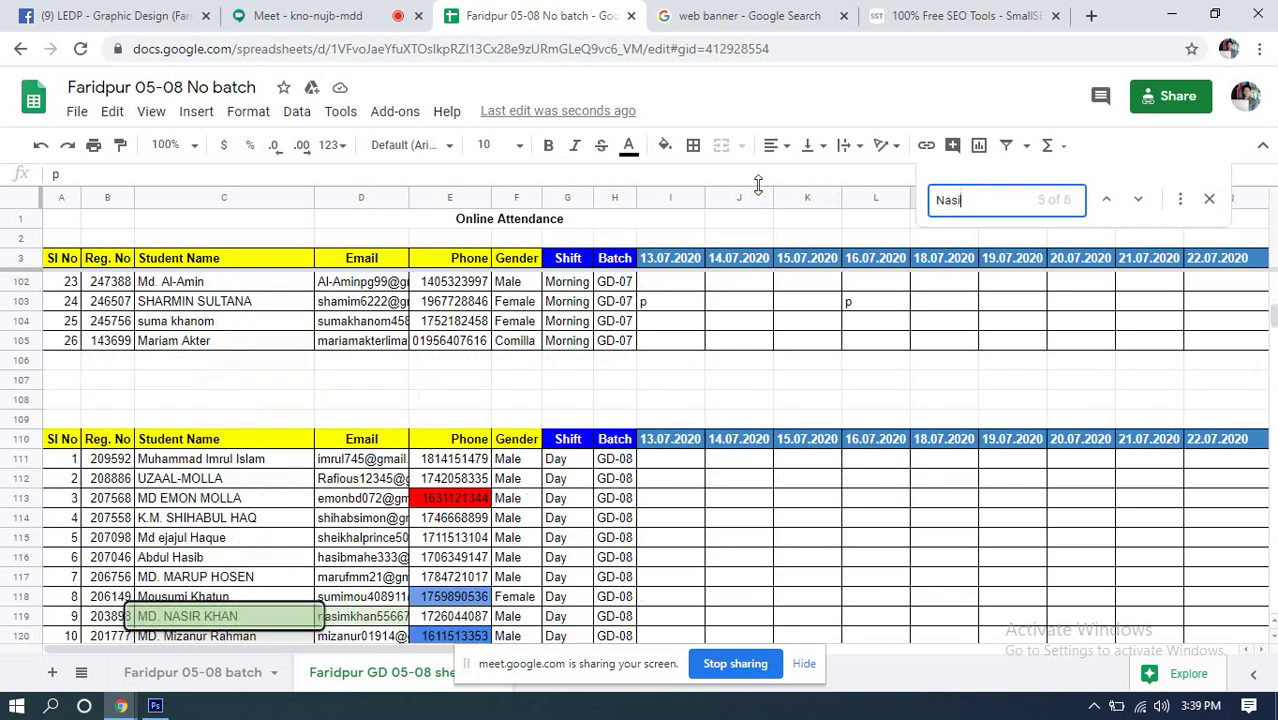
{"action": "type", "text": "r"}
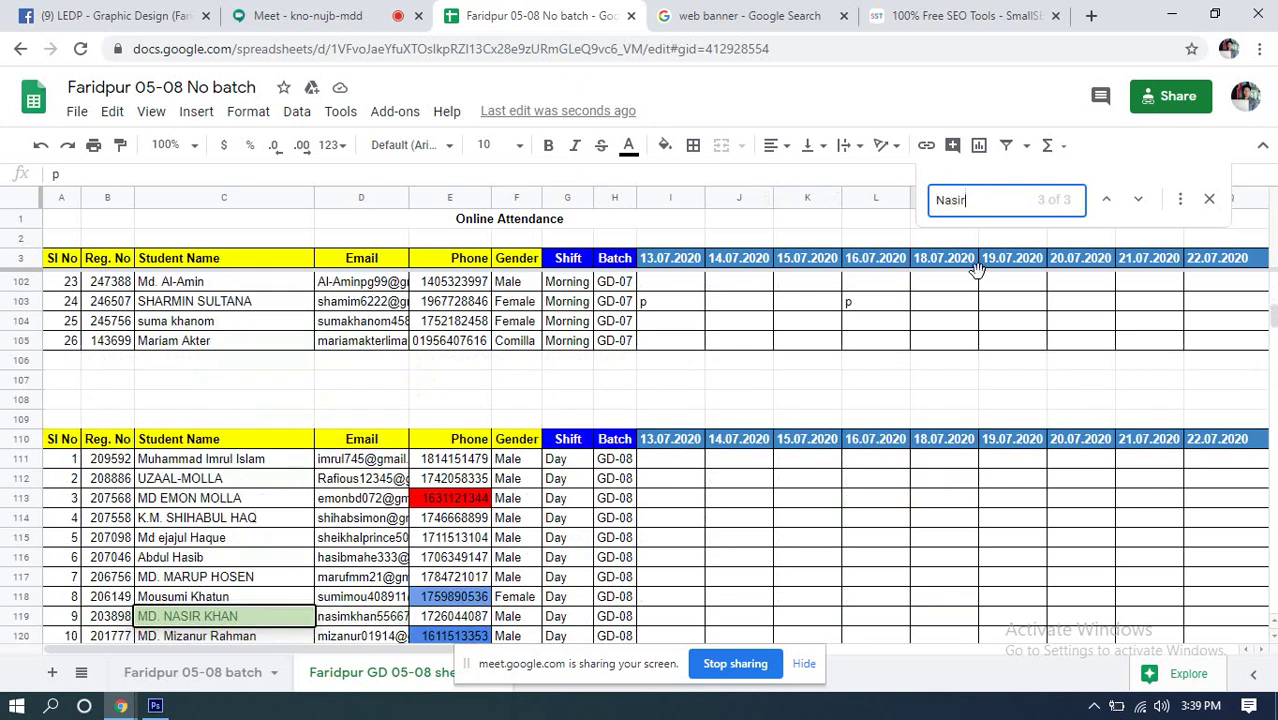
{"action": "key", "text": "Return"}
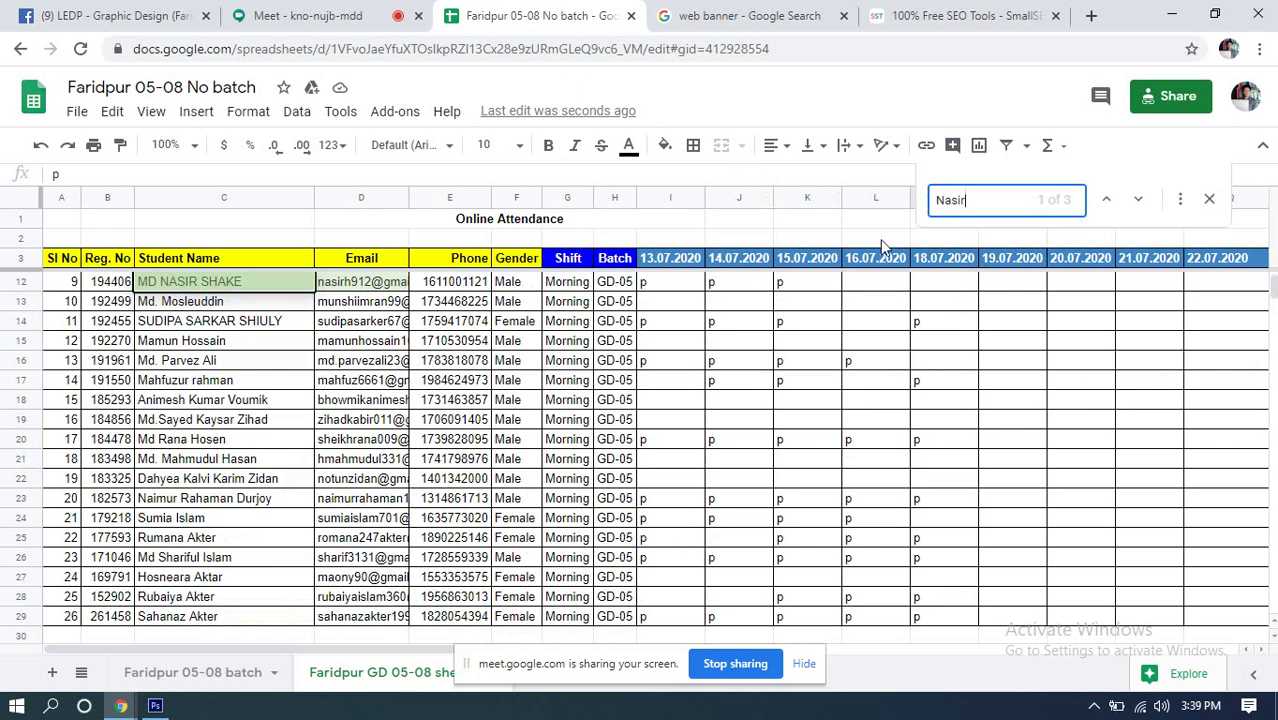
{"action": "left_click", "coordinate": [935, 281]}
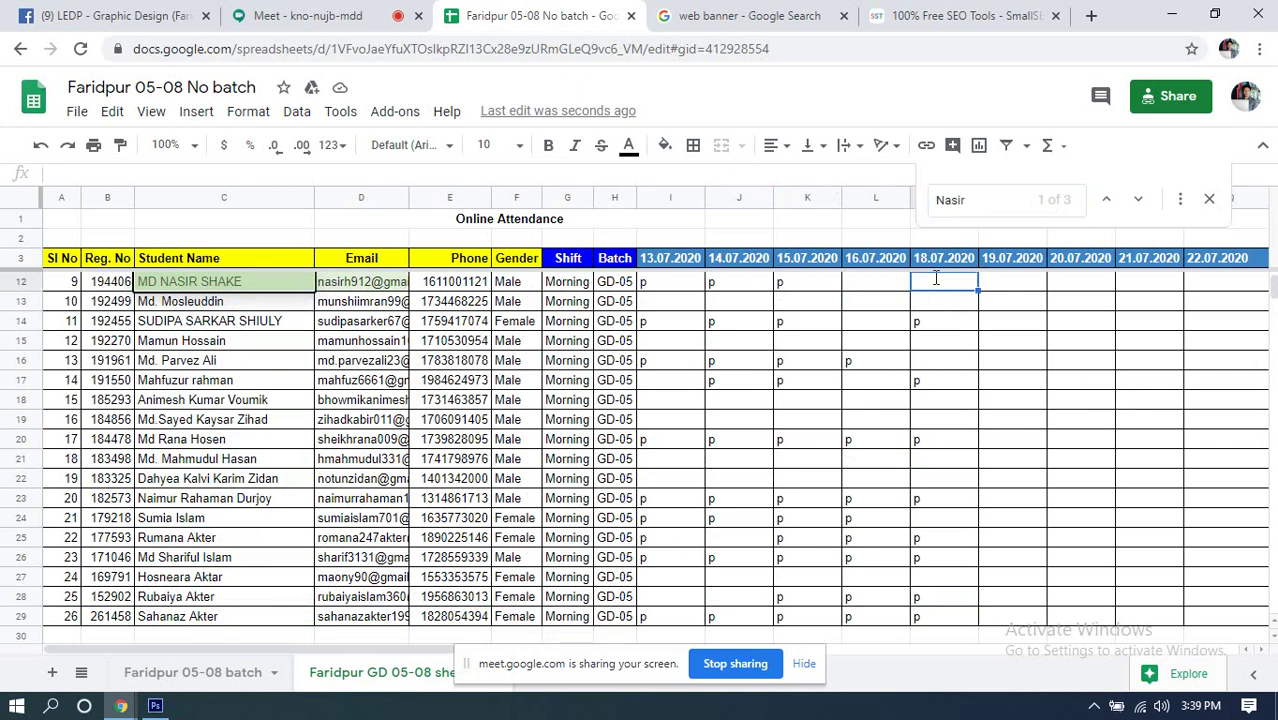
{"action": "type", "text": "p"}
{"action": "key", "text": "Return"}
{"action": "left_click", "coordinate": [883, 287]}
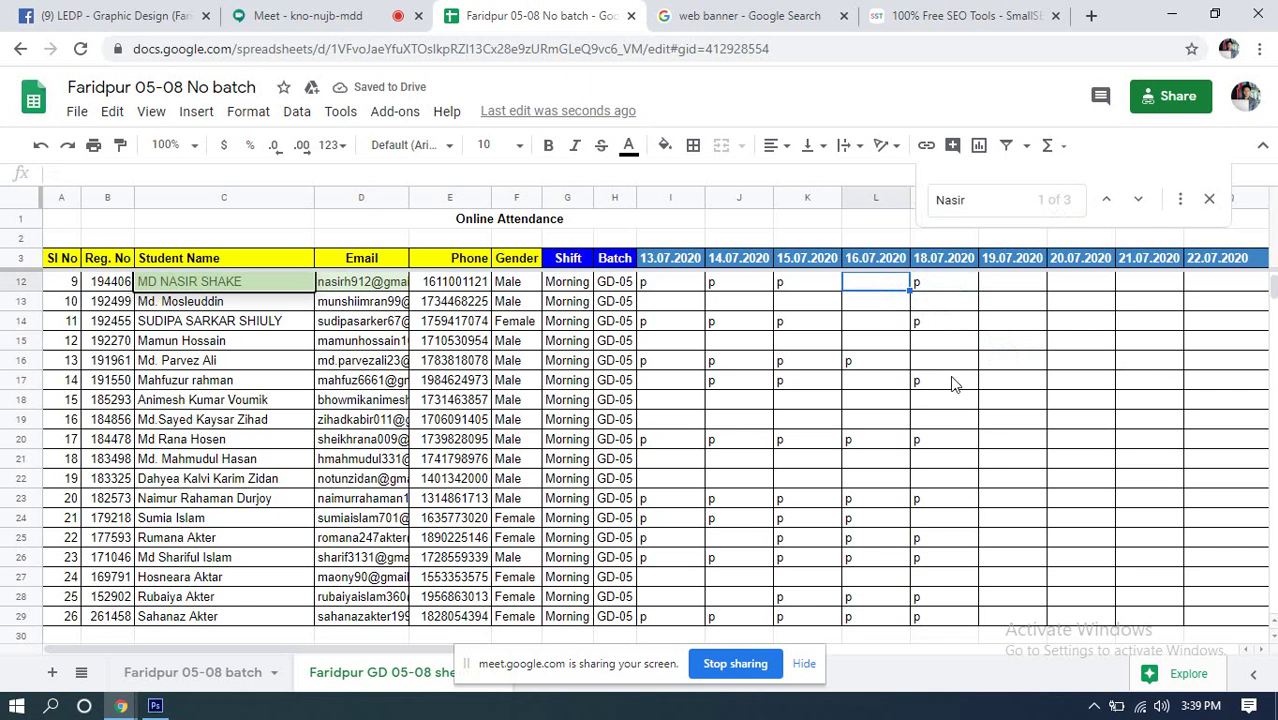
{"action": "left_click", "coordinate": [1009, 328]}
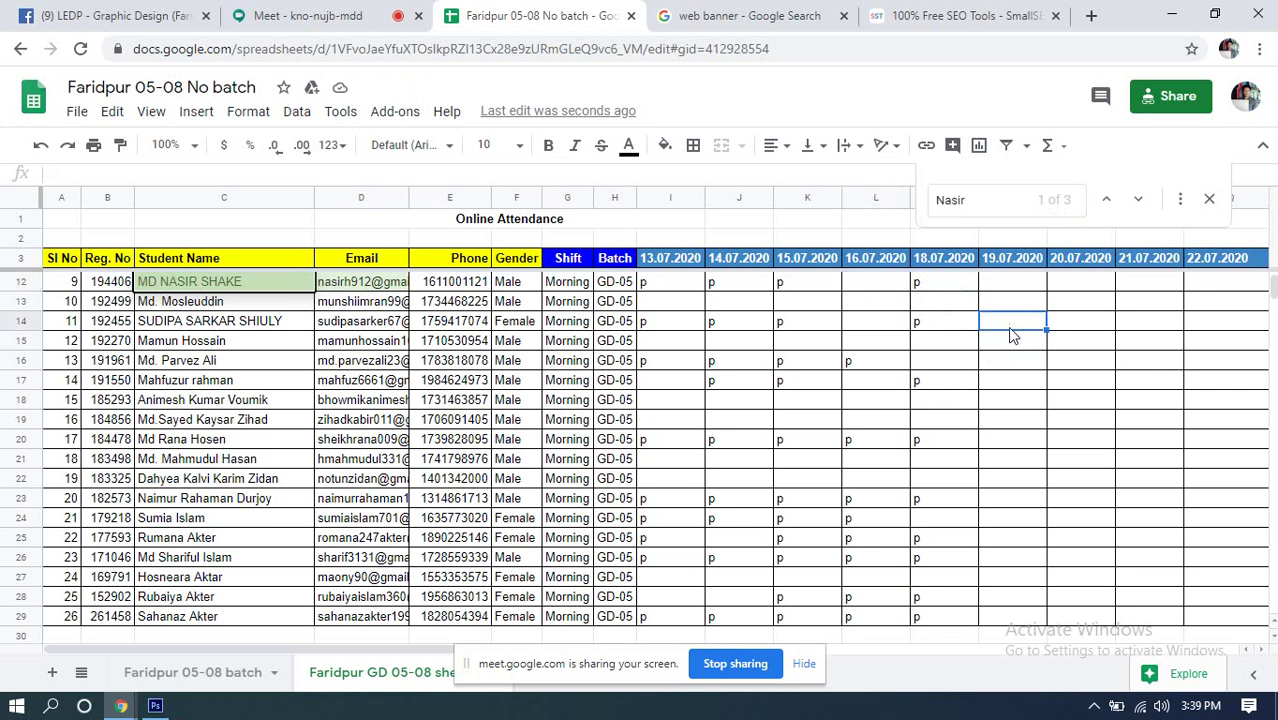
Step: Look through the GD-05 and GD-06 student lists and check the attendance entries of the student in row 54
{"action": "scroll", "coordinate": [294, 405], "scroll_direction": "down", "scroll_amount": 6}
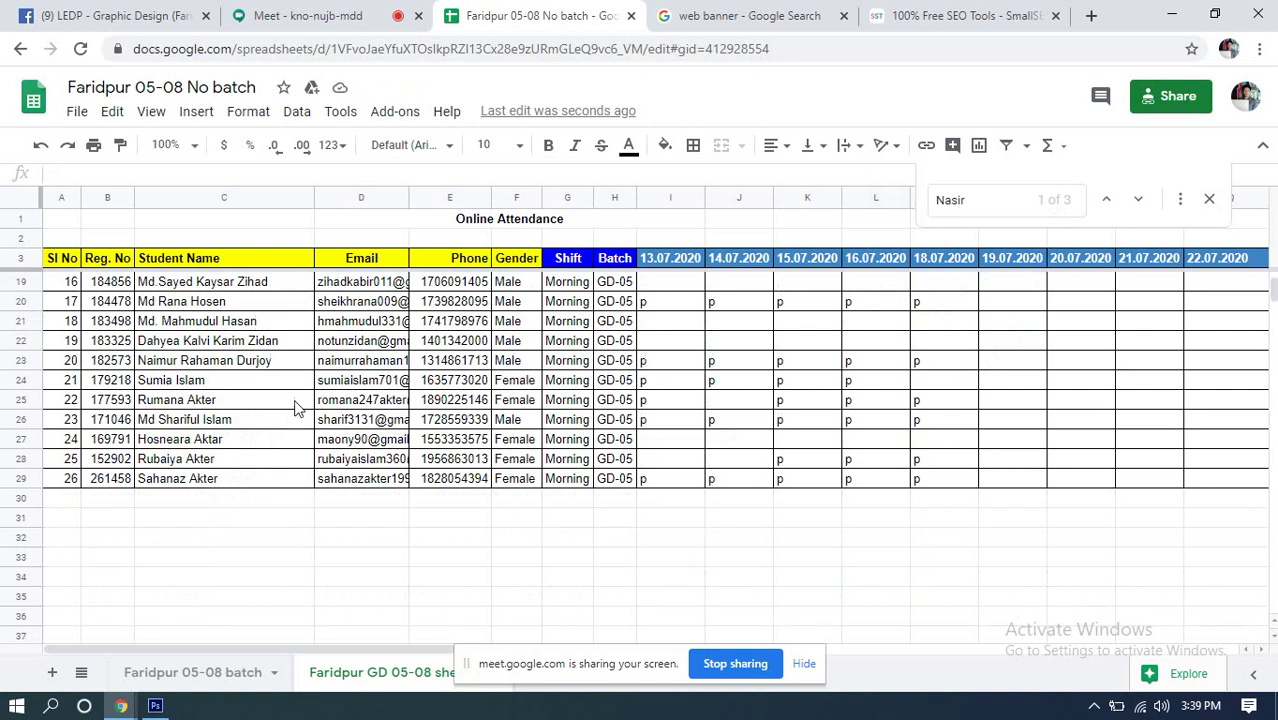
{"action": "scroll", "coordinate": [430, 420], "scroll_direction": "down", "scroll_amount": 3}
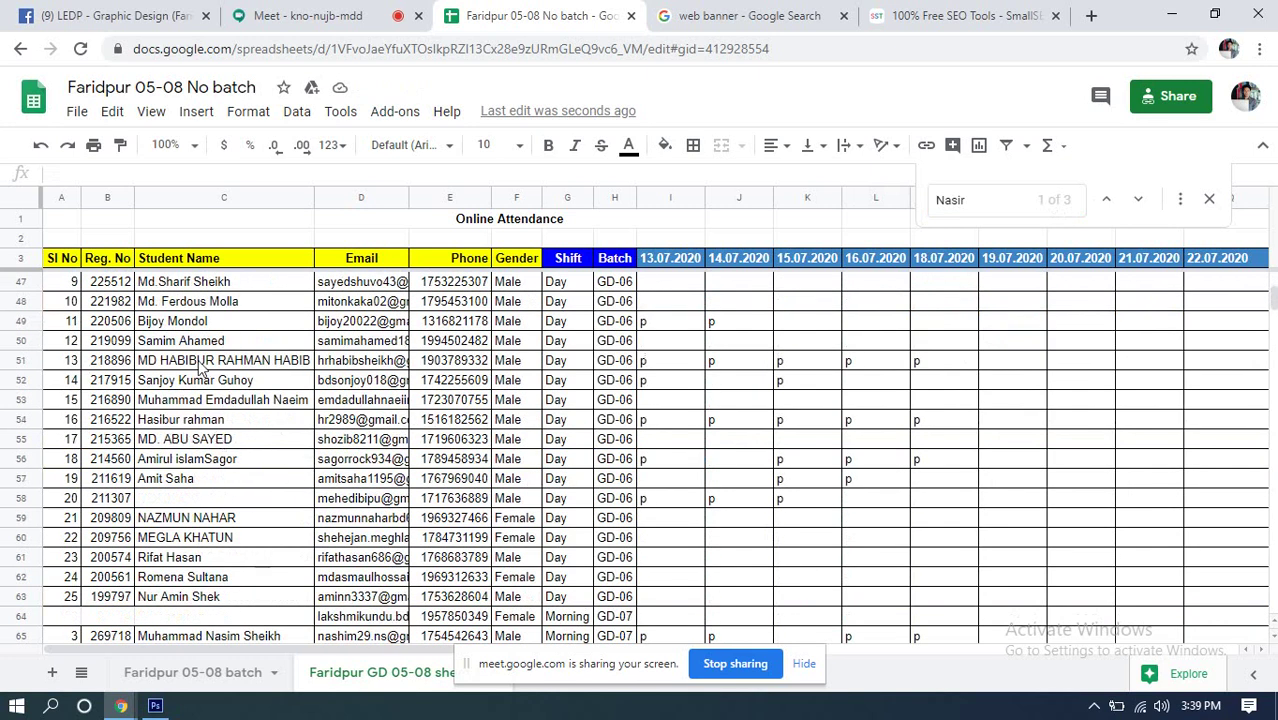
{"action": "scroll", "coordinate": [197, 366], "scroll_direction": "up", "scroll_amount": 7}
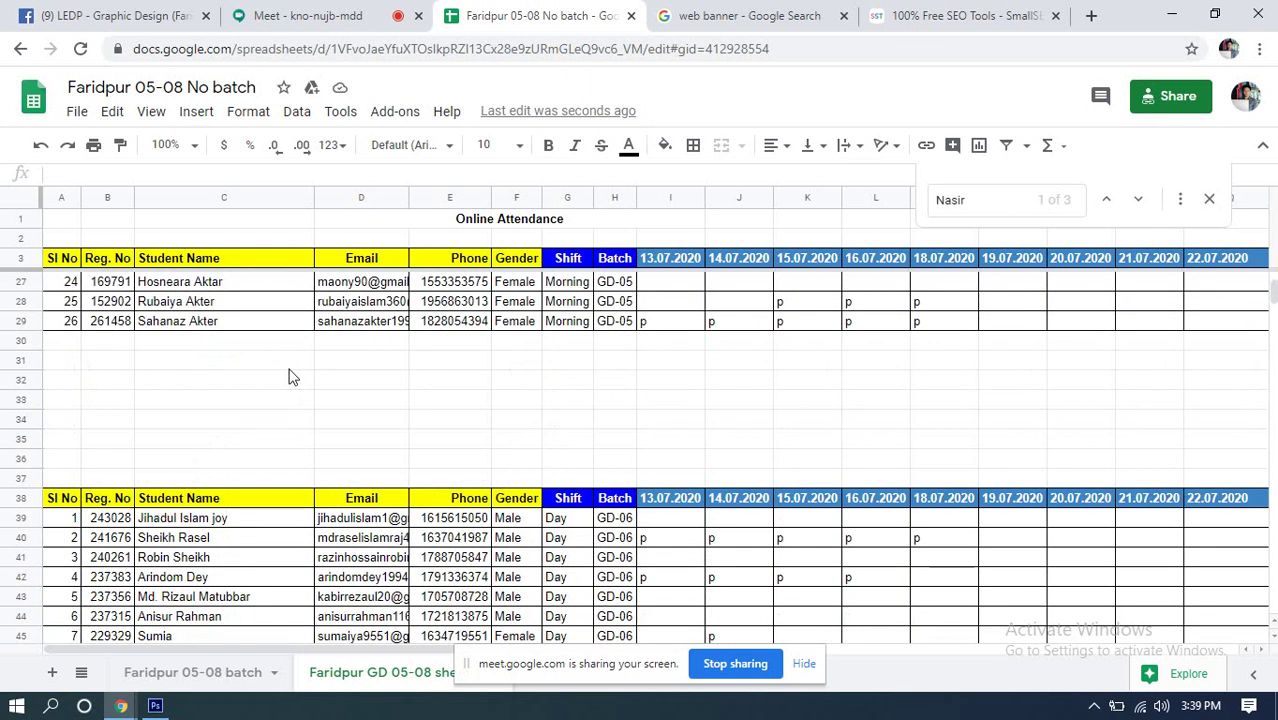
{"action": "scroll", "coordinate": [288, 376], "scroll_direction": "down", "scroll_amount": 3}
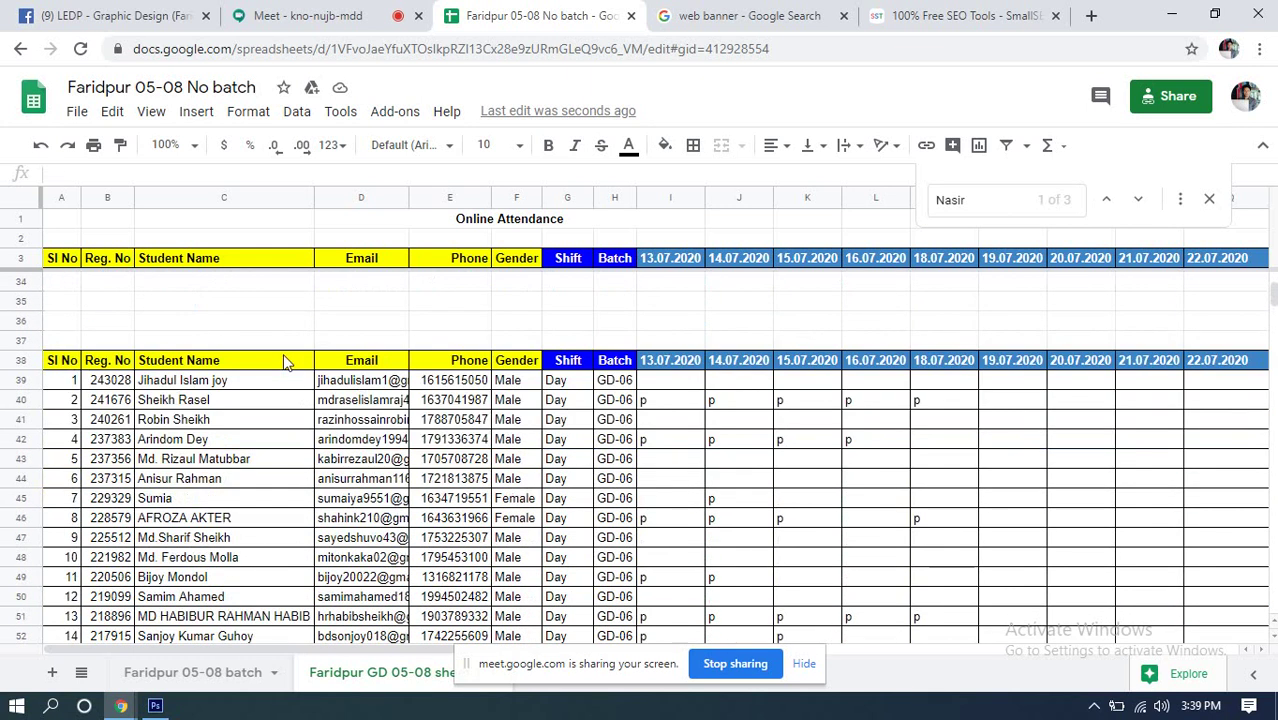
{"action": "scroll", "coordinate": [284, 362], "scroll_direction": "up", "scroll_amount": 5}
{"action": "scroll", "coordinate": [284, 362], "scroll_direction": "down", "scroll_amount": 7}
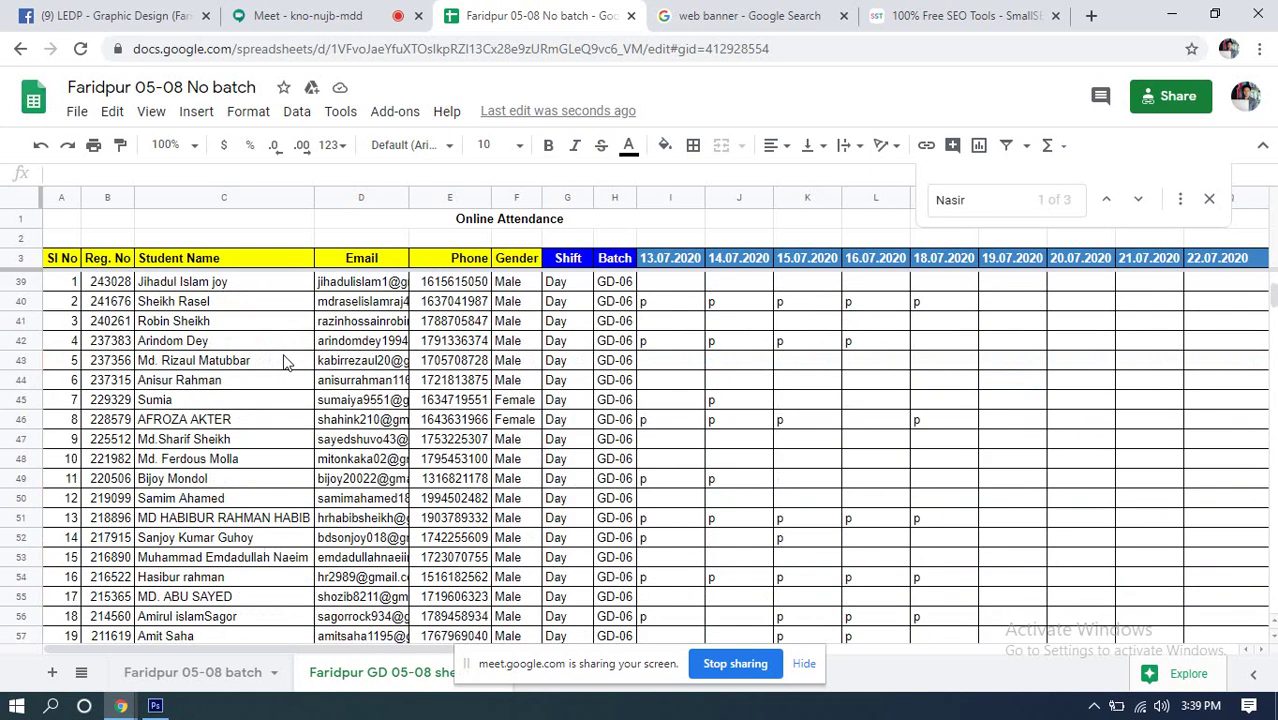
{"action": "scroll", "coordinate": [284, 362], "scroll_direction": "down", "scroll_amount": 4}
{"action": "scroll", "coordinate": [284, 362], "scroll_direction": "up", "scroll_amount": 5}
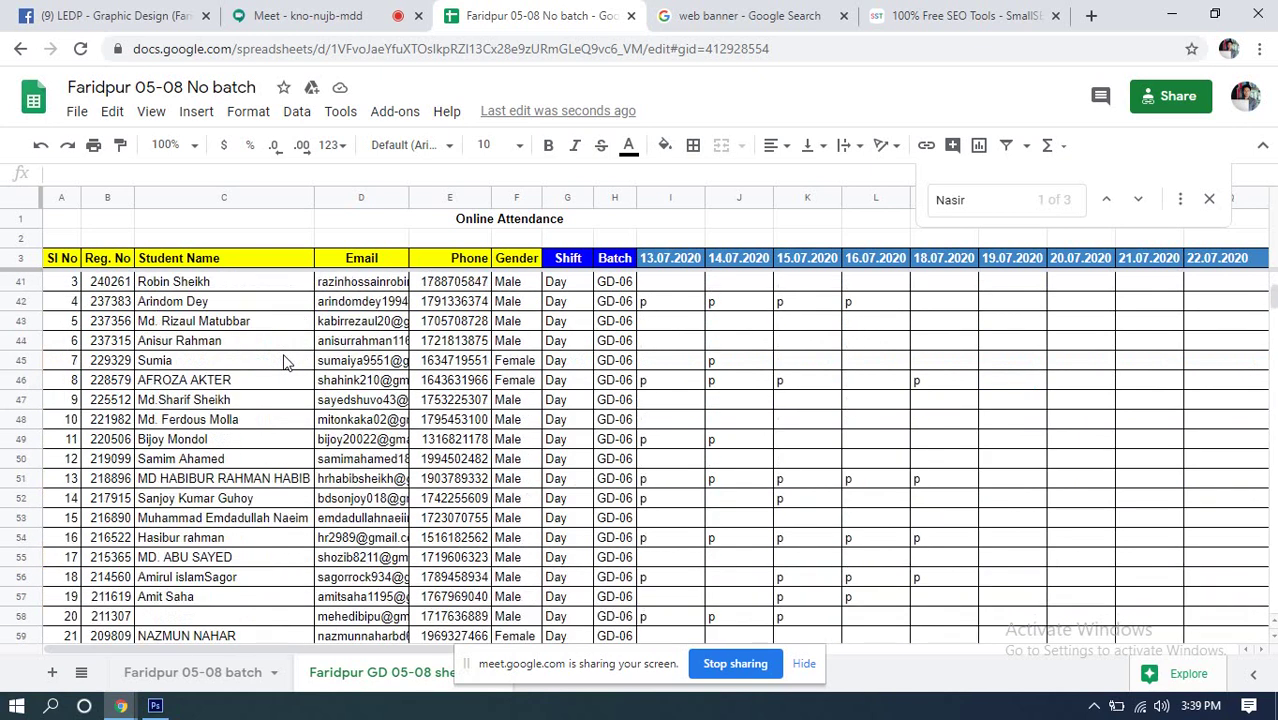
{"action": "scroll", "coordinate": [284, 362], "scroll_direction": "down", "scroll_amount": 1}
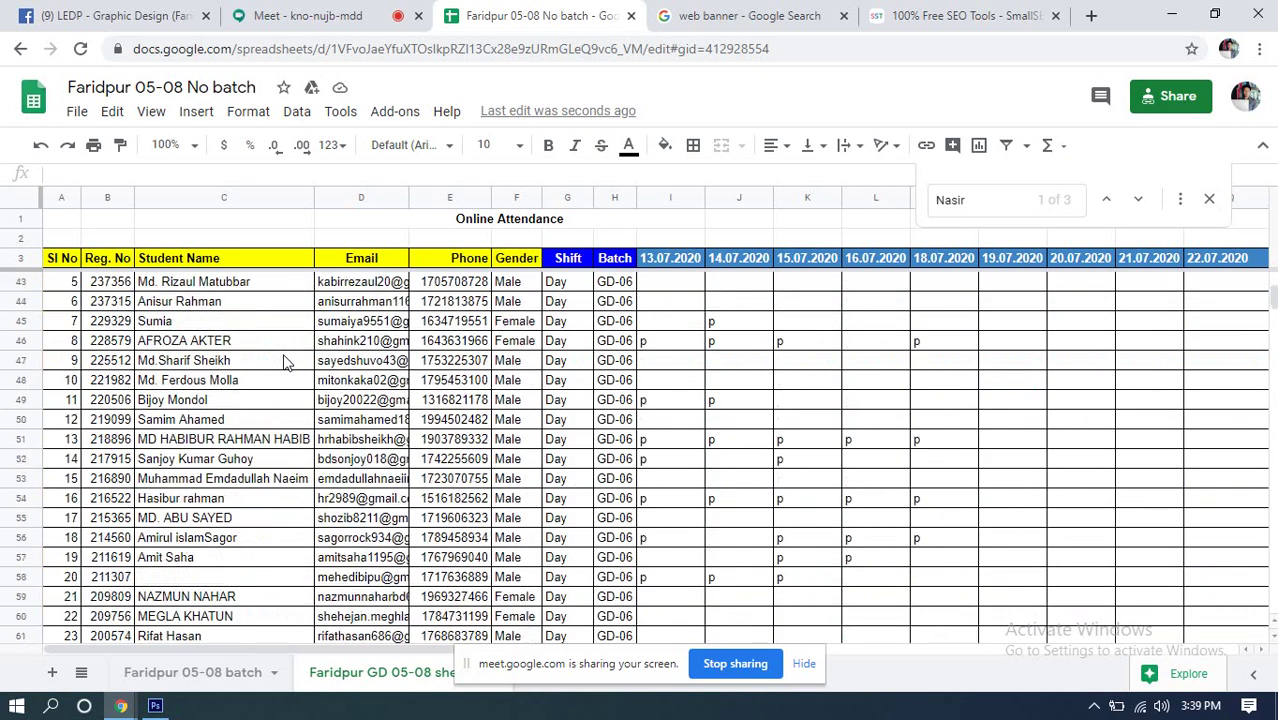
{"action": "scroll", "coordinate": [284, 362], "scroll_direction": "down", "scroll_amount": 2}
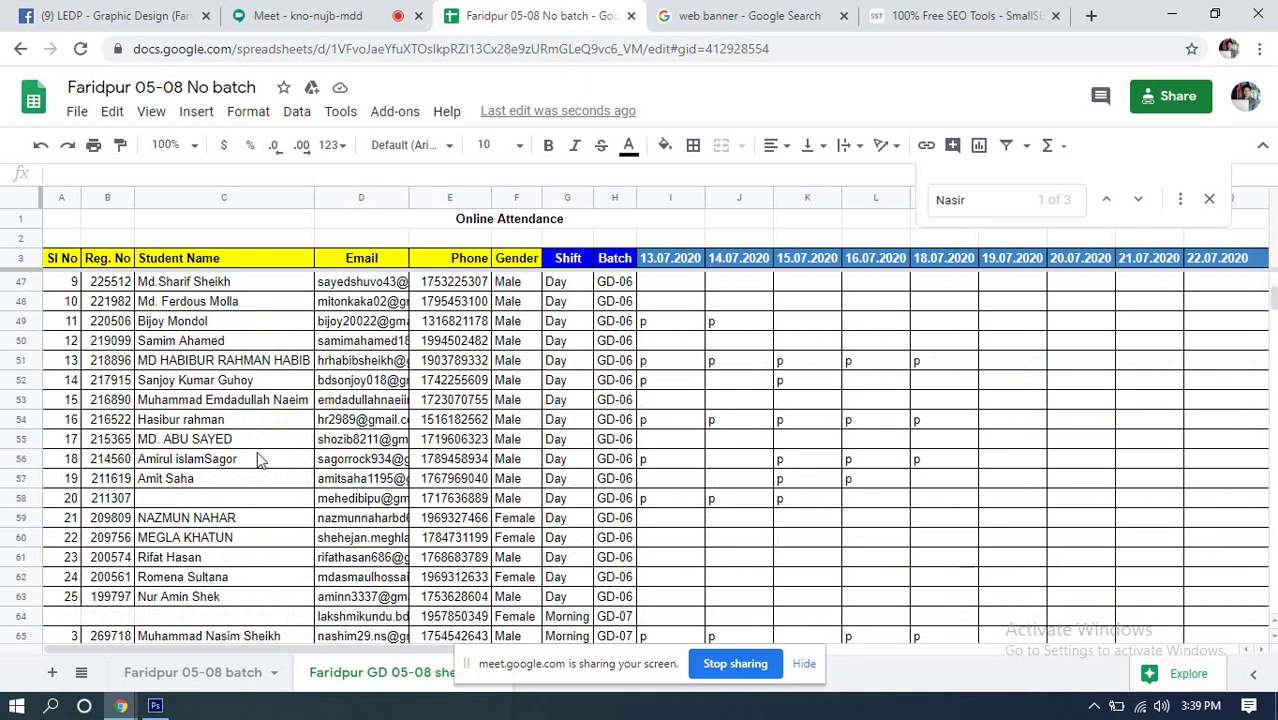
{"action": "scroll", "coordinate": [256, 459], "scroll_direction": "down", "scroll_amount": 1}
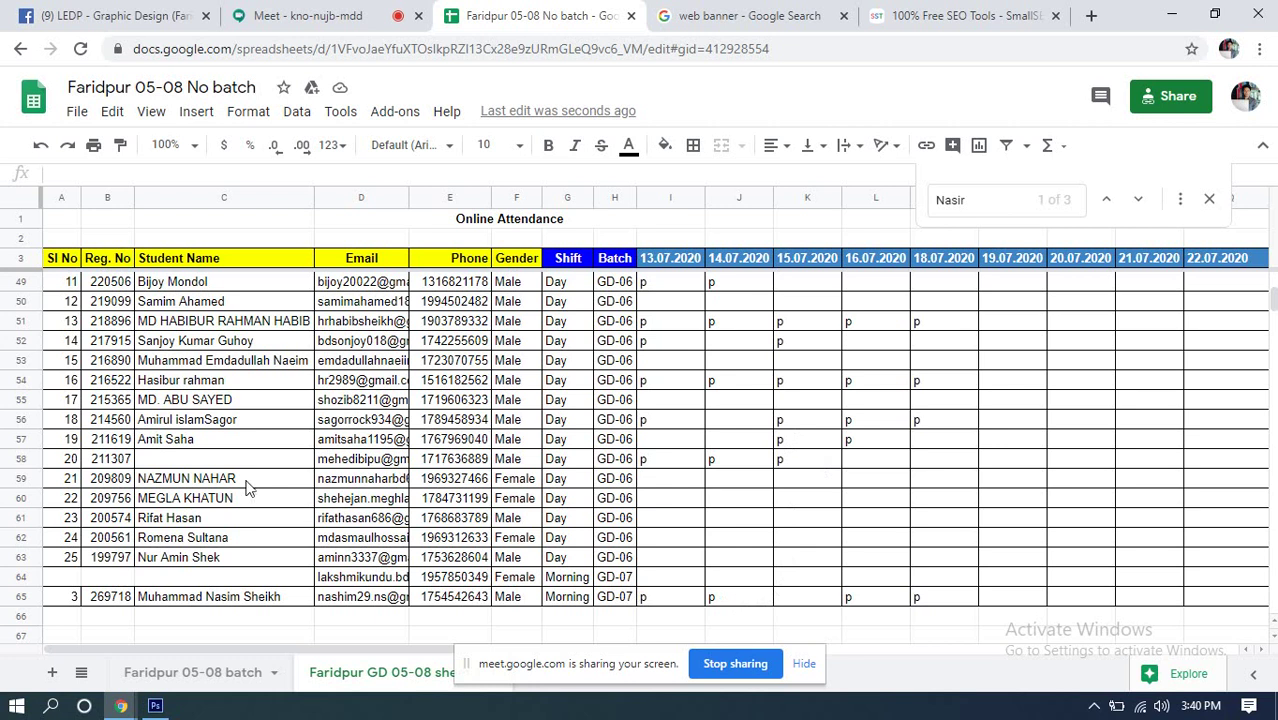
{"action": "left_click", "coordinate": [293, 384]}
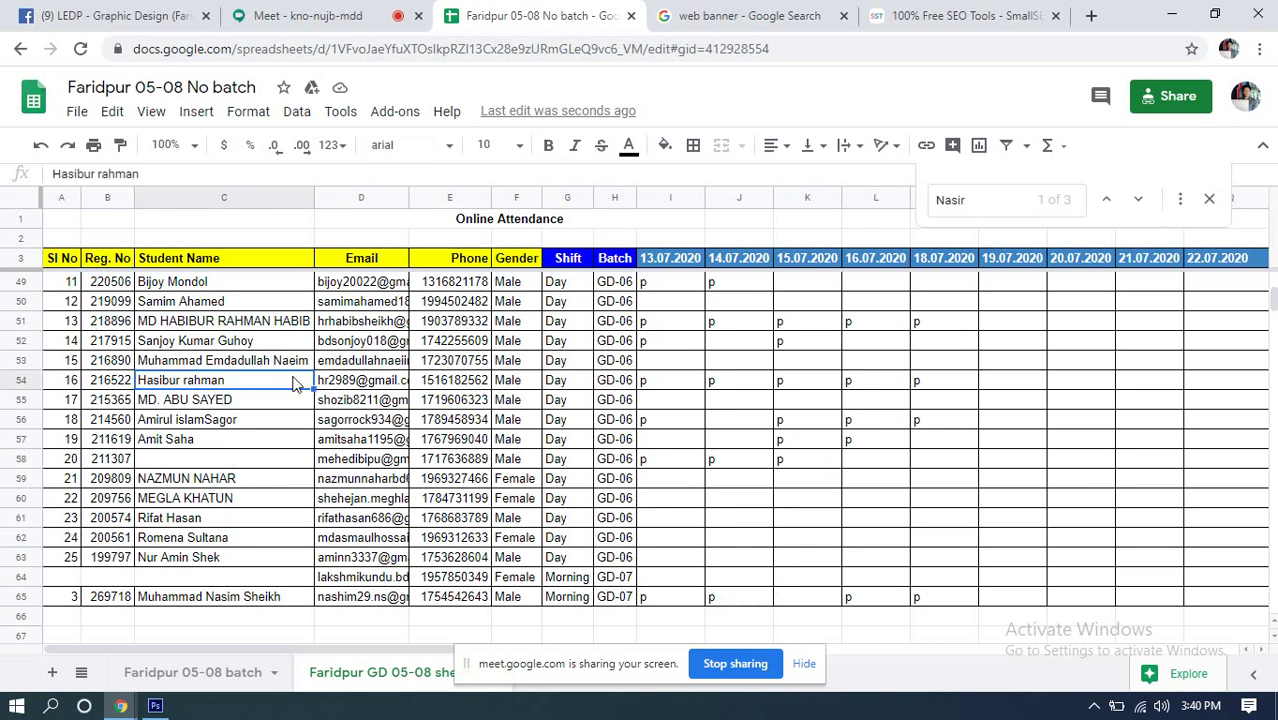
{"action": "left_click", "coordinate": [948, 382]}
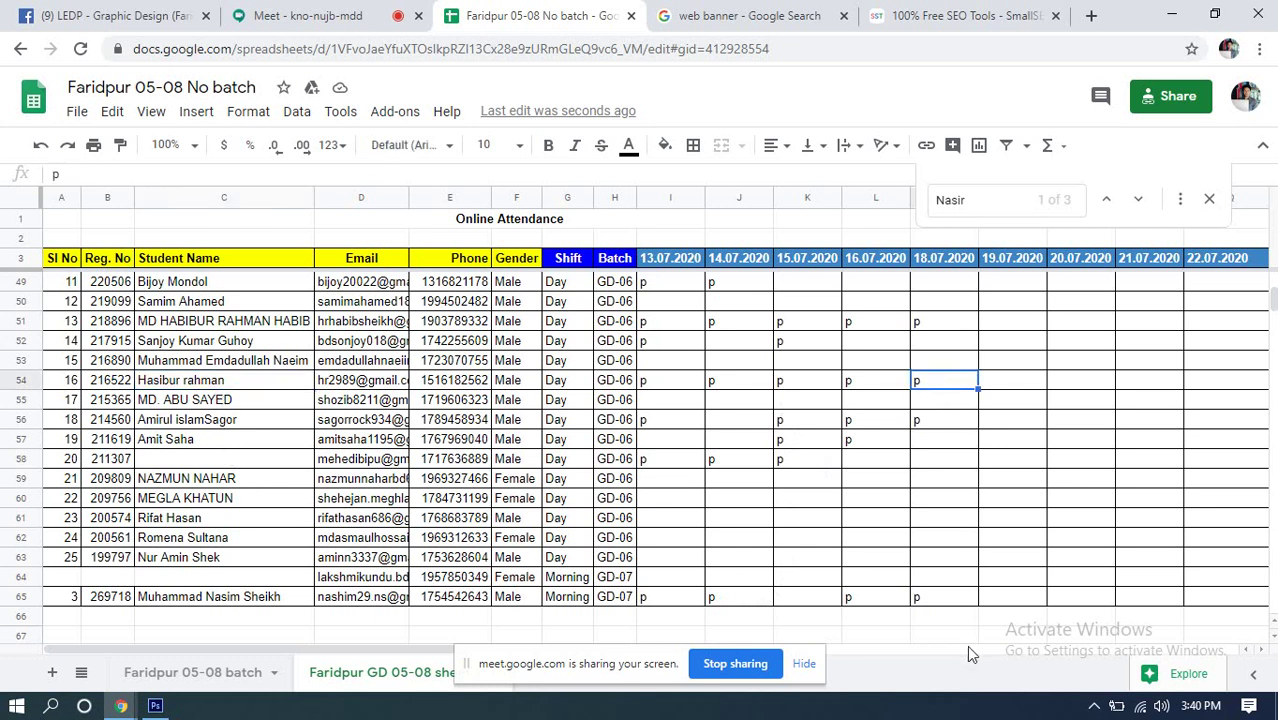
Step: Mark the GD-07 student in row 65 present with "p" for 15.07.2020
{"action": "left_click", "coordinate": [807, 598]}
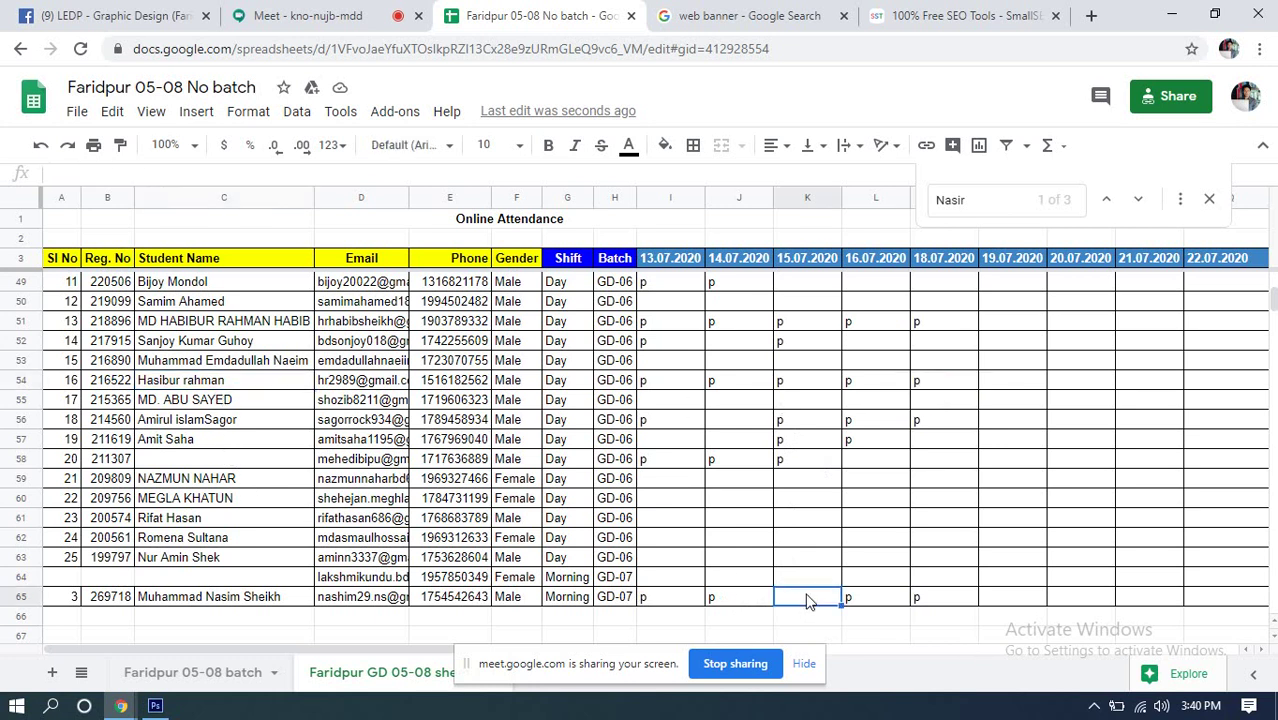
{"action": "type", "text": "p"}
{"action": "left_click", "coordinate": [893, 540]}
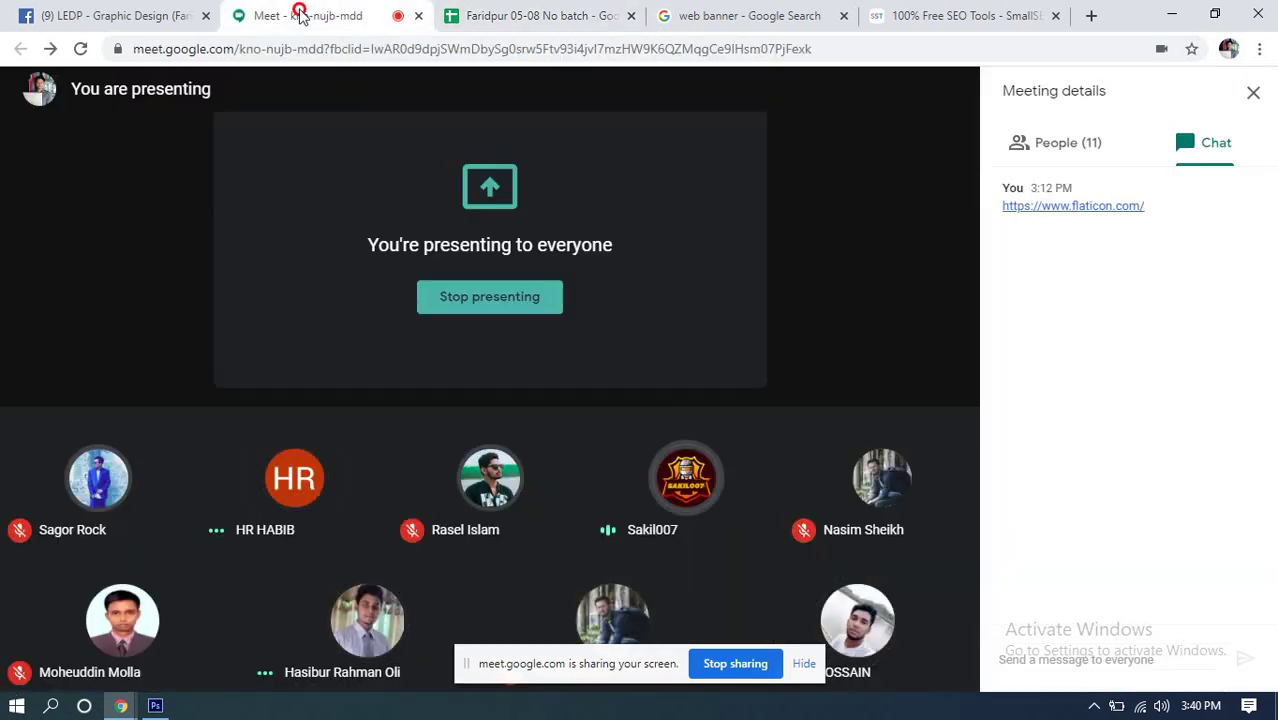
Step: Check the participants in the Meet call and review the attendance entries of the GD-06 student in row 40
{"action": "left_click", "coordinate": [300, 16]}
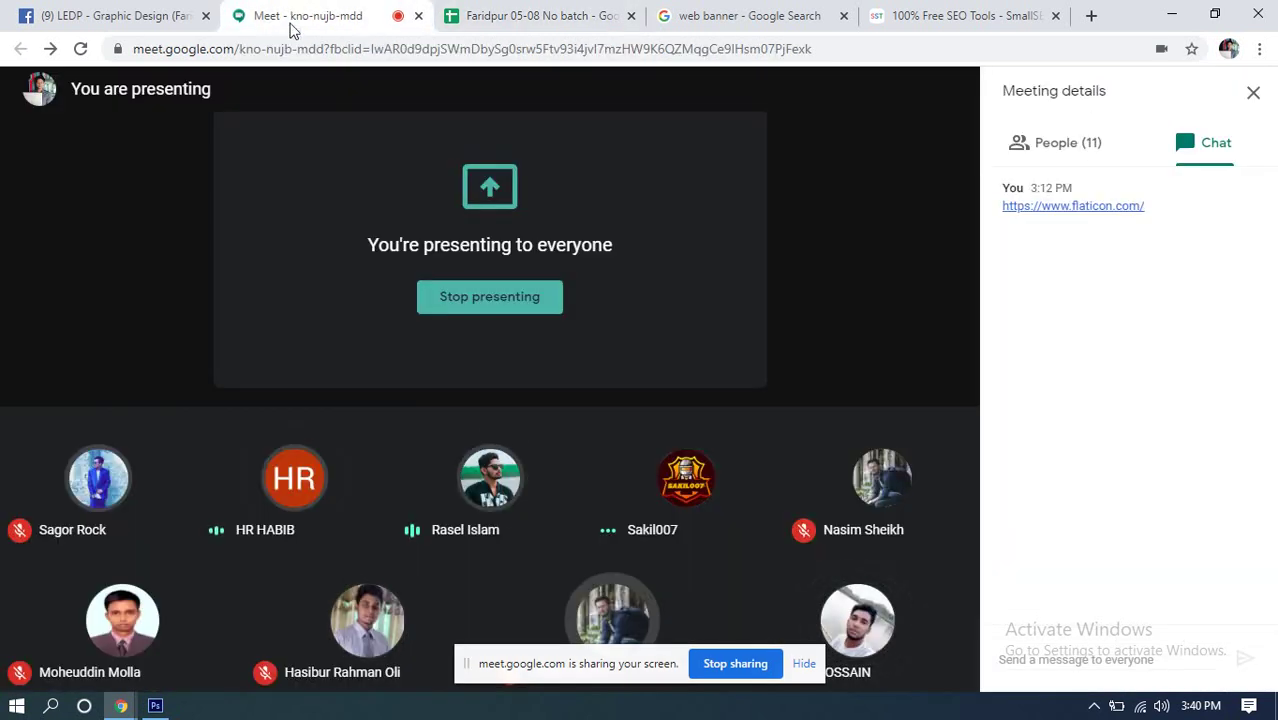
{"action": "left_click", "coordinate": [517, 12]}
{"action": "scroll", "coordinate": [250, 360], "scroll_direction": "up", "scroll_amount": 5}
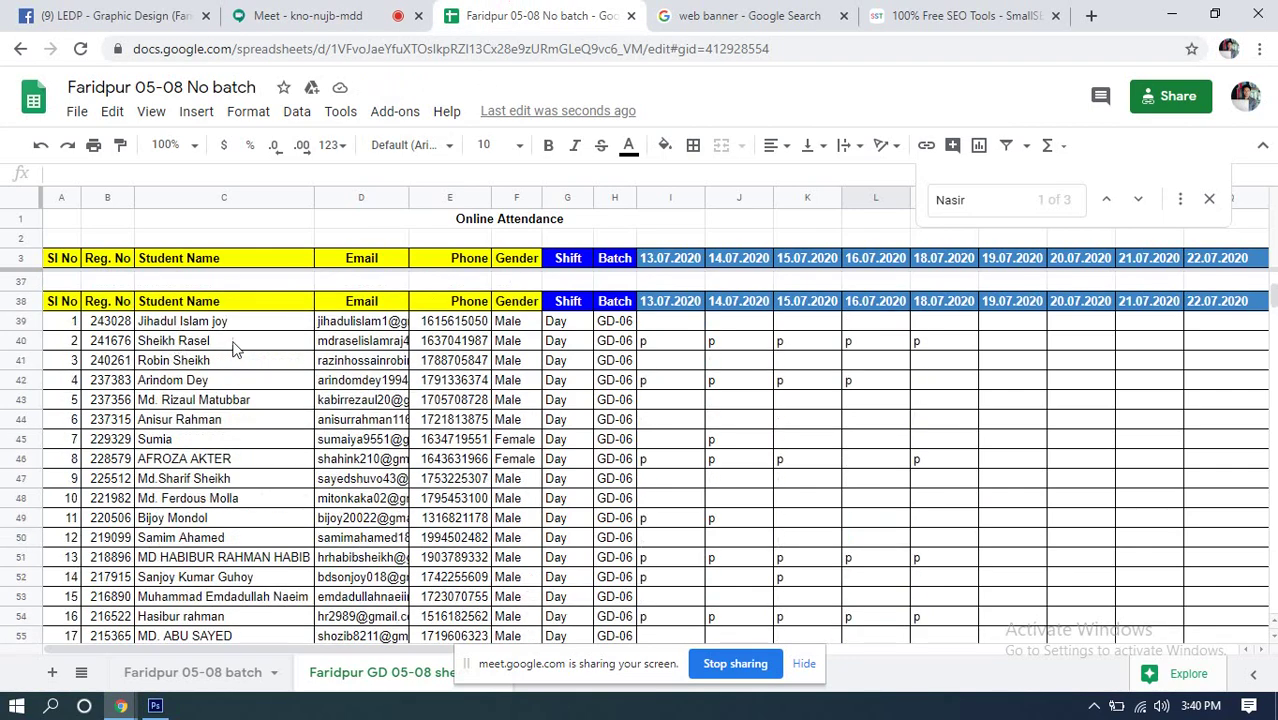
{"action": "left_click", "coordinate": [234, 347]}
{"action": "left_click", "coordinate": [905, 342]}
{"action": "left_click", "coordinate": [969, 347]}
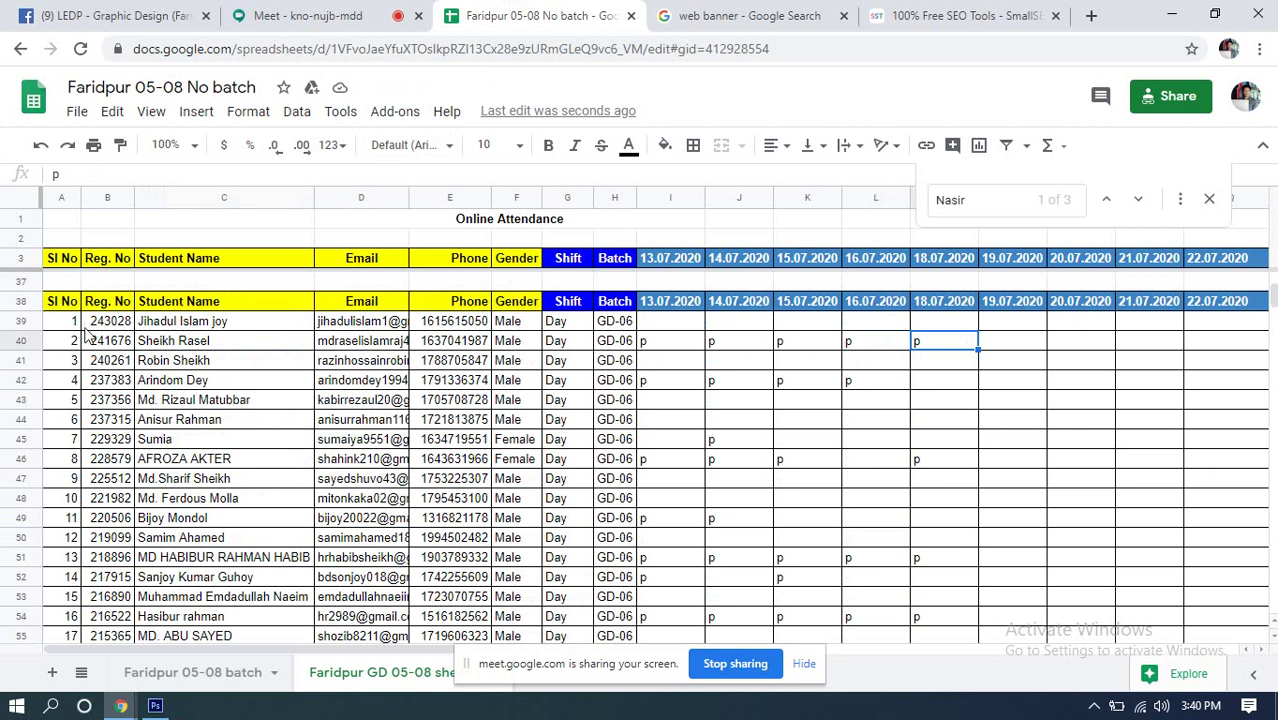
{"action": "scroll", "coordinate": [800, 410], "scroll_direction": "down", "scroll_amount": 6}
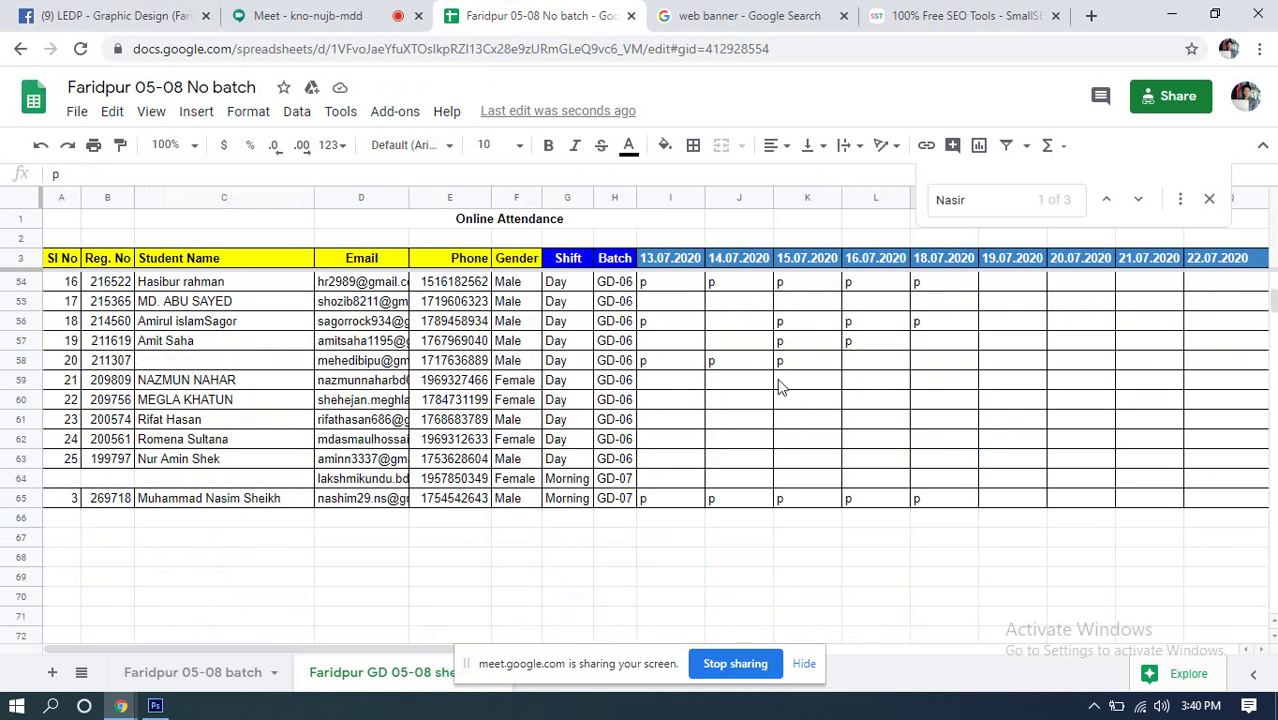
{"action": "scroll", "coordinate": [781, 387], "scroll_direction": "up", "scroll_amount": 7}
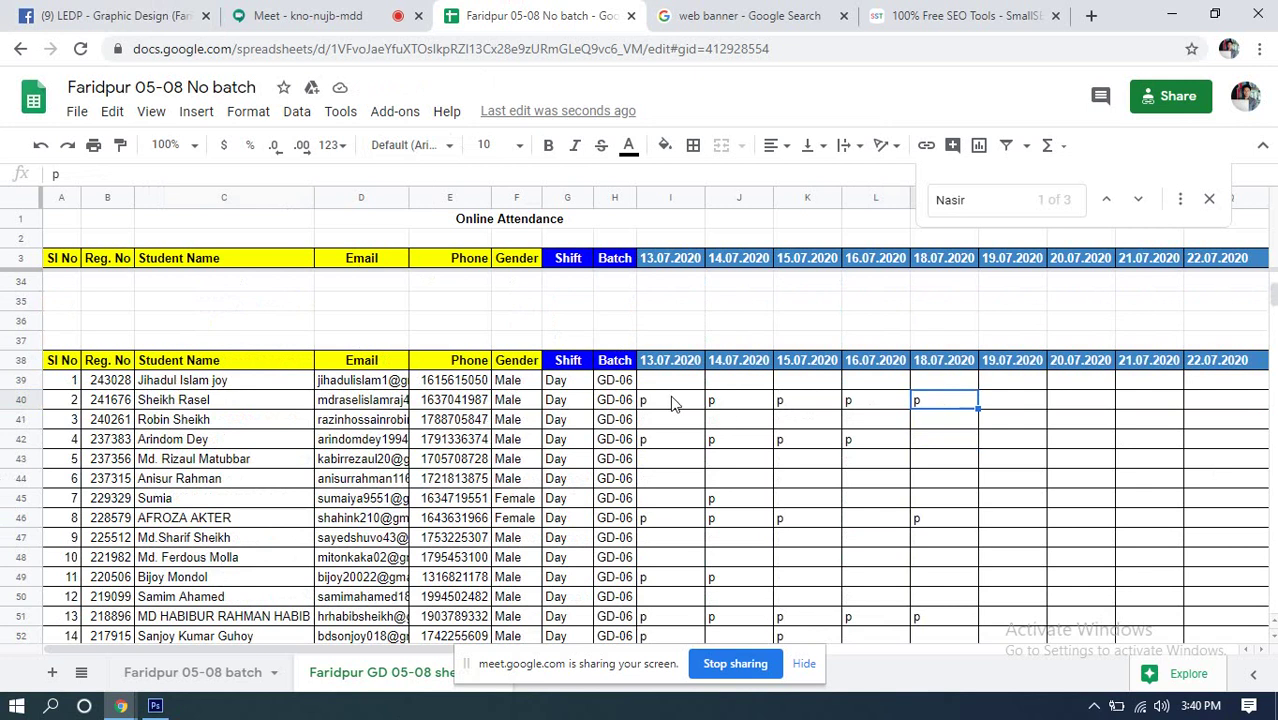
{"action": "left_click_drag", "start_coordinate": [672, 402], "coordinate": [956, 408]}
{"action": "left_click", "coordinate": [914, 447]}
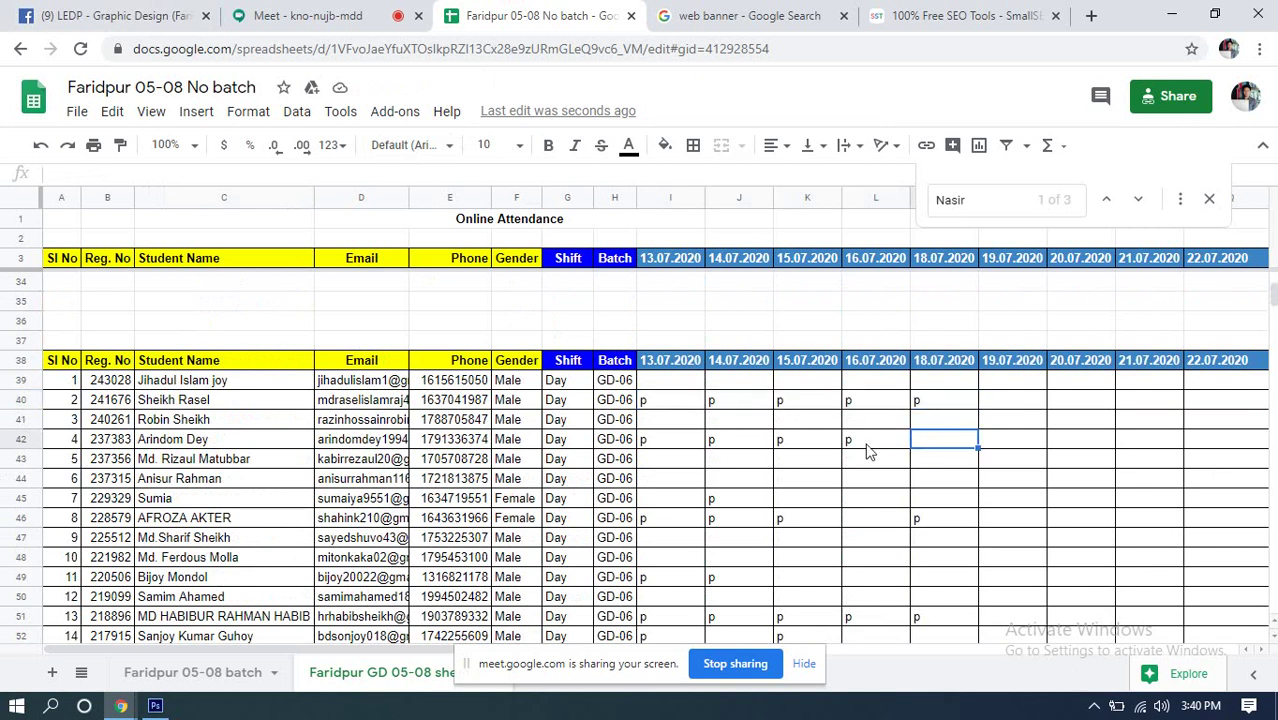
Step: Mark the GD-06 student in row 42 present with "p" for 18.07.2020
{"action": "left_click", "coordinate": [183, 422]}
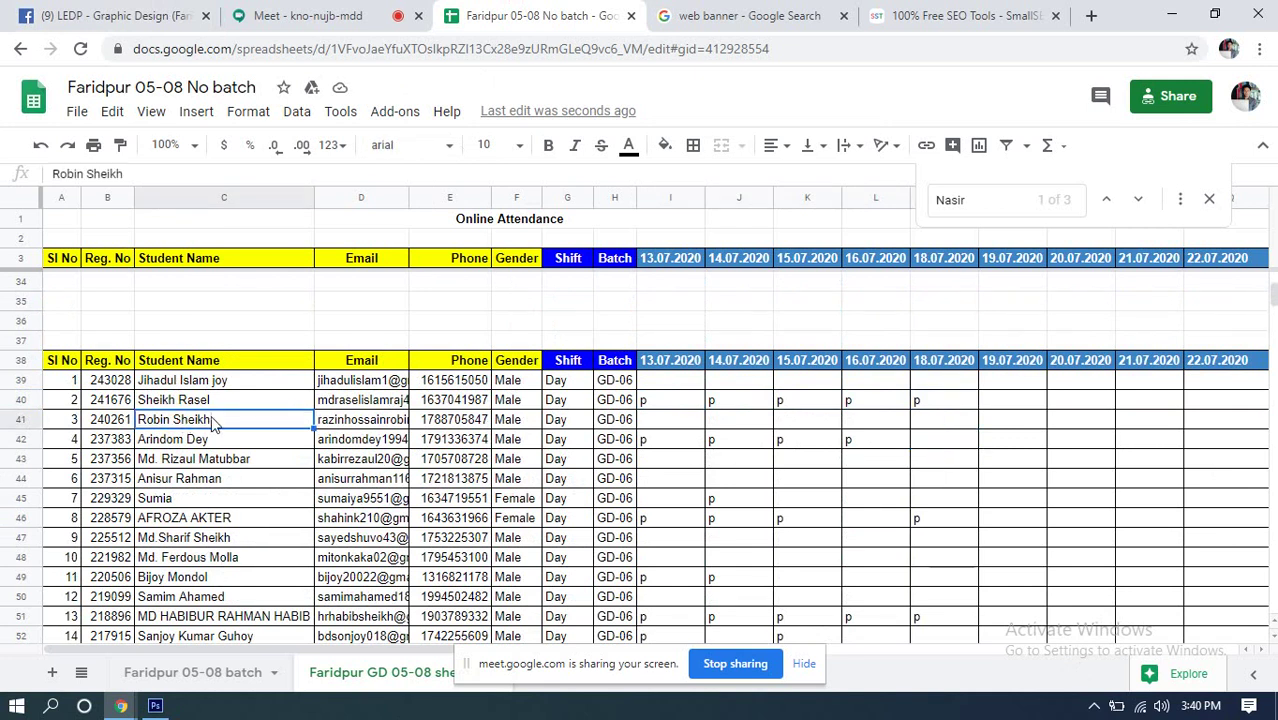
{"action": "left_click", "coordinate": [207, 445]}
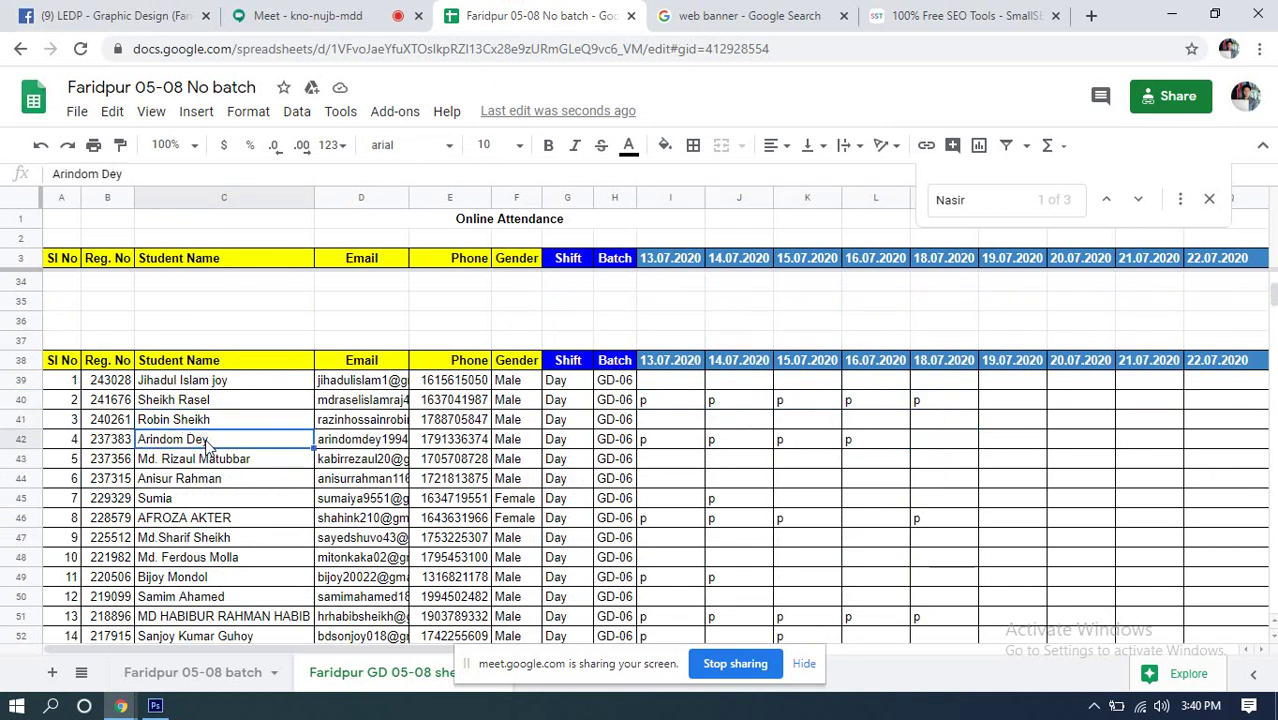
{"action": "left_click", "coordinate": [936, 446]}
{"action": "type", "text": "p"}
{"action": "left_click", "coordinate": [953, 488]}
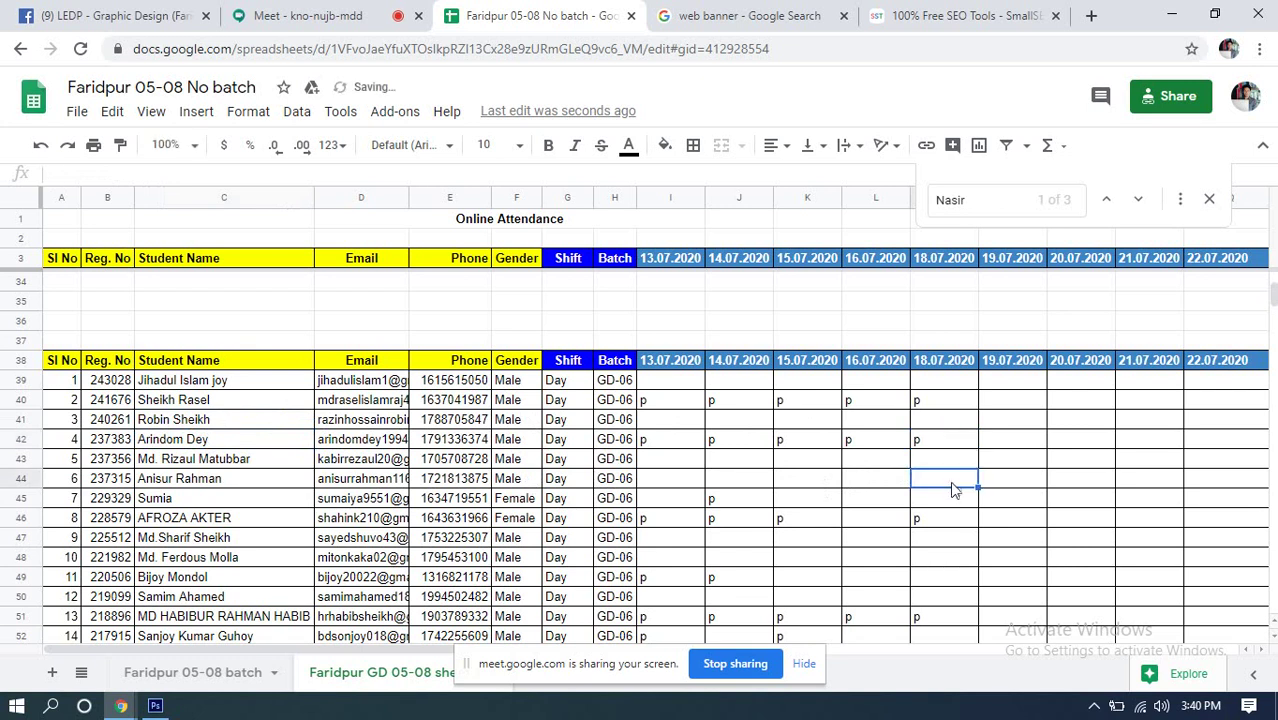
{"action": "scroll", "coordinate": [921, 480], "scroll_direction": "down", "scroll_amount": 3}
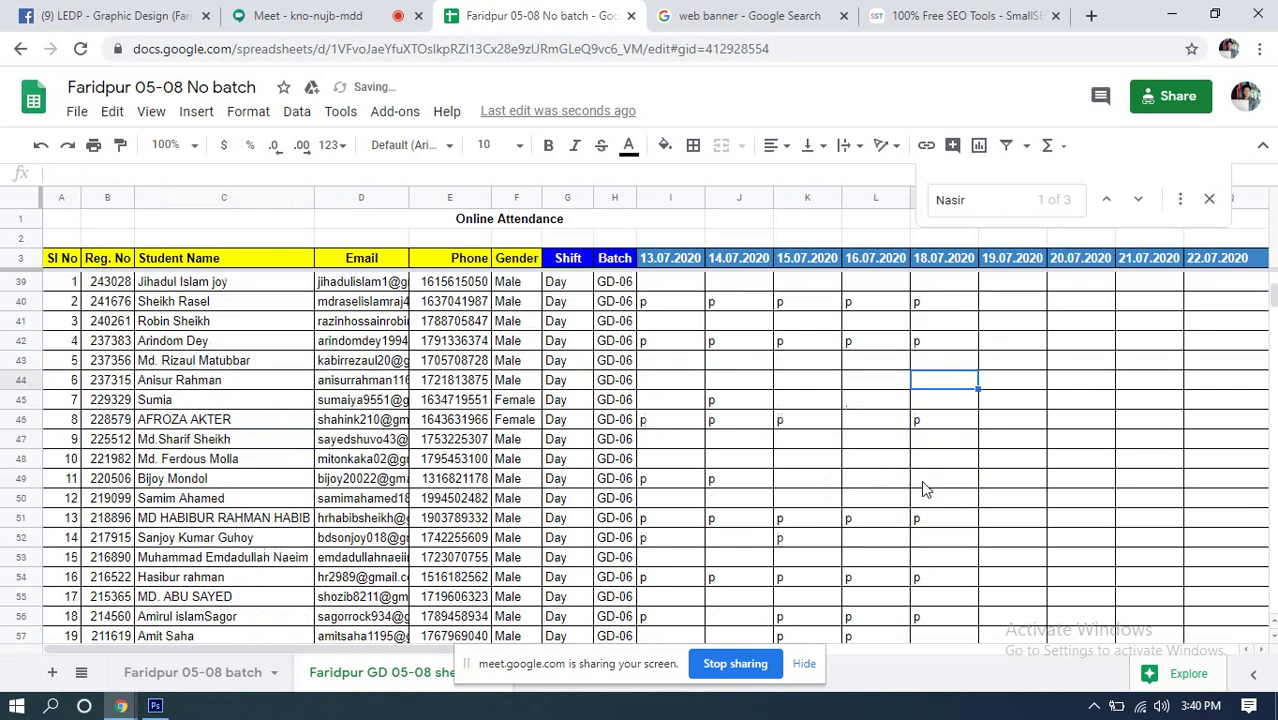
{"action": "scroll", "coordinate": [874, 440], "scroll_direction": "down", "scroll_amount": 2}
Step: Move the screen-sharing bar aside, then switch to Photoshop and view the text and contact area of Web banner template.jpg
{"action": "left_click", "coordinate": [100, 12]}
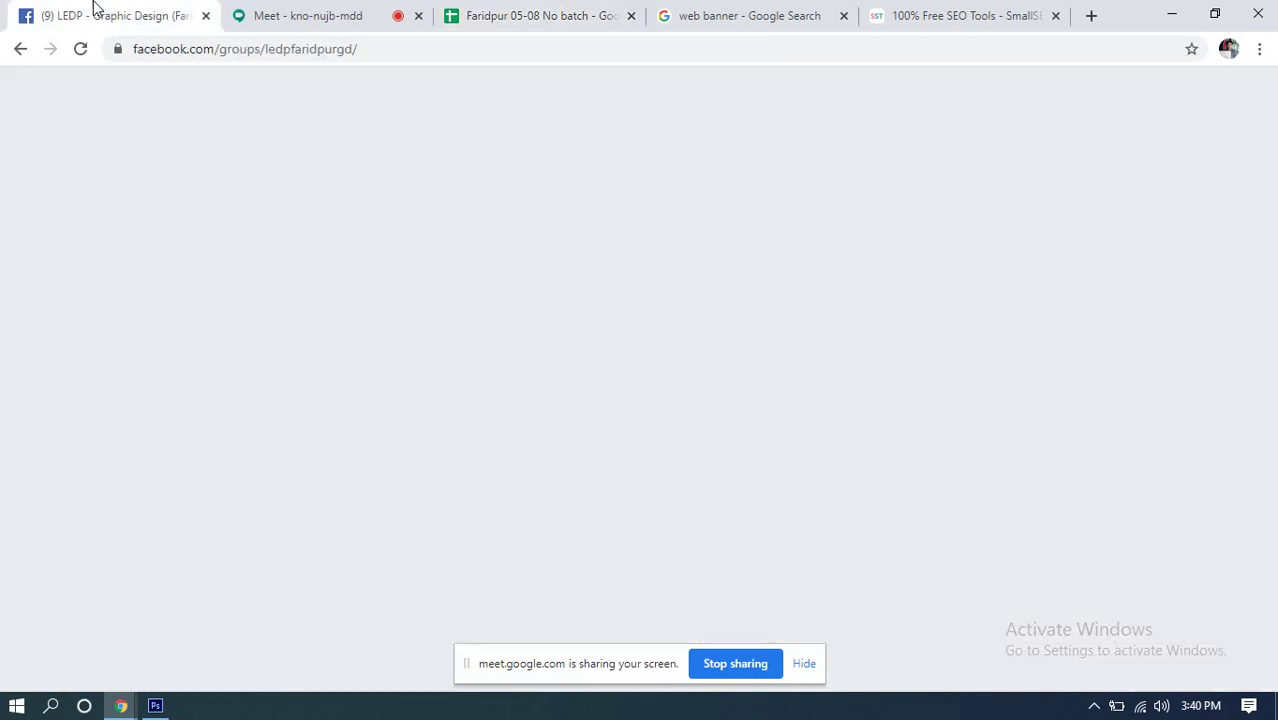
{"action": "left_click", "coordinate": [390, 10]}
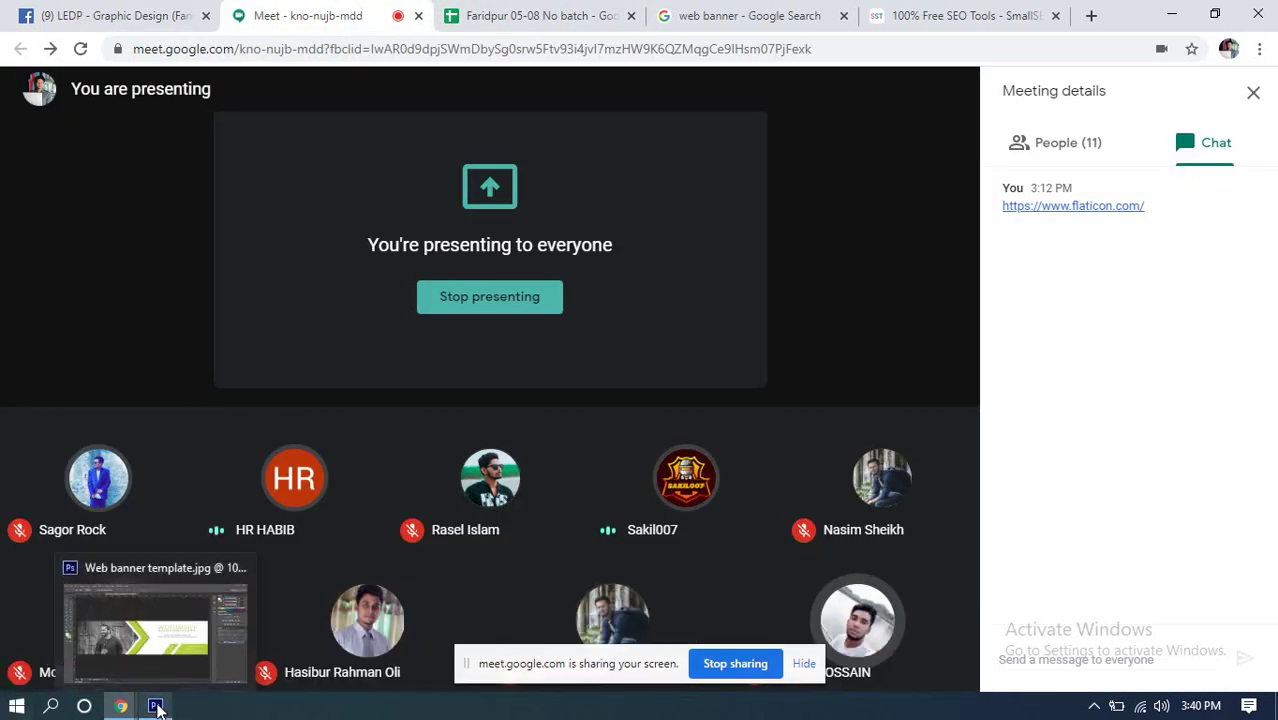
{"action": "left_click_drag", "start_coordinate": [533, 672], "coordinate": [400, 663]}
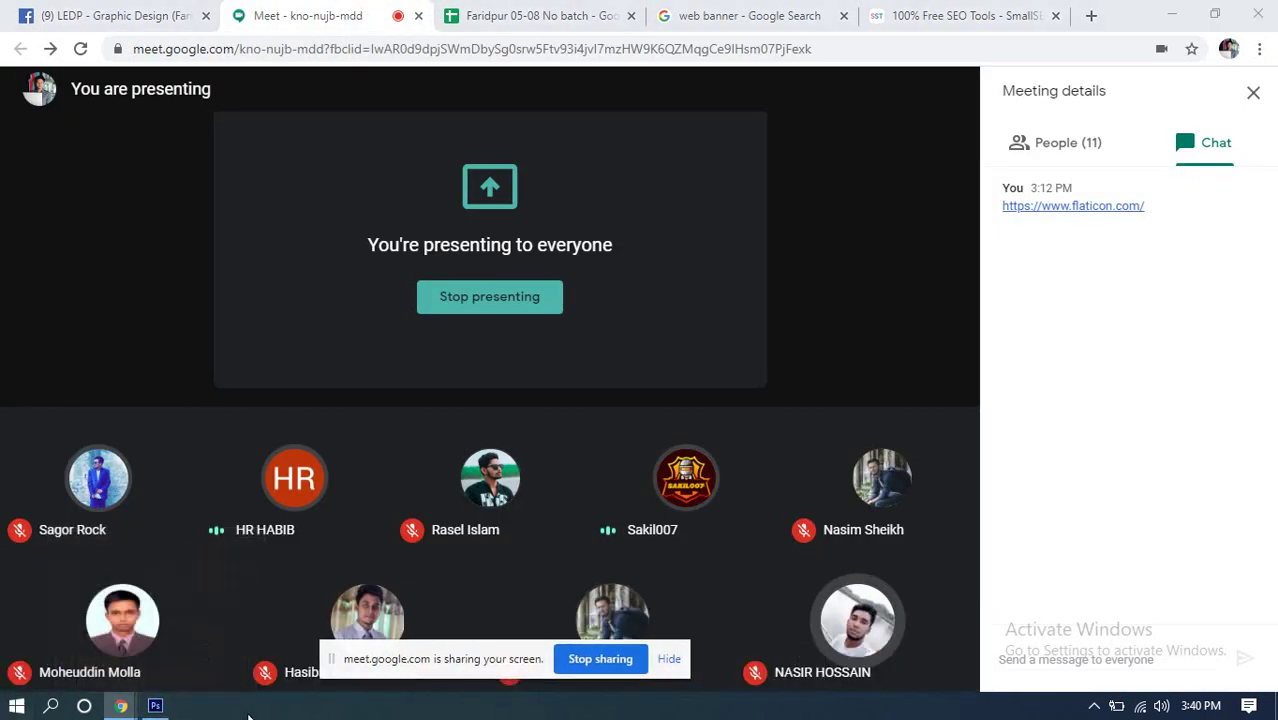
{"action": "left_click", "coordinate": [155, 706]}
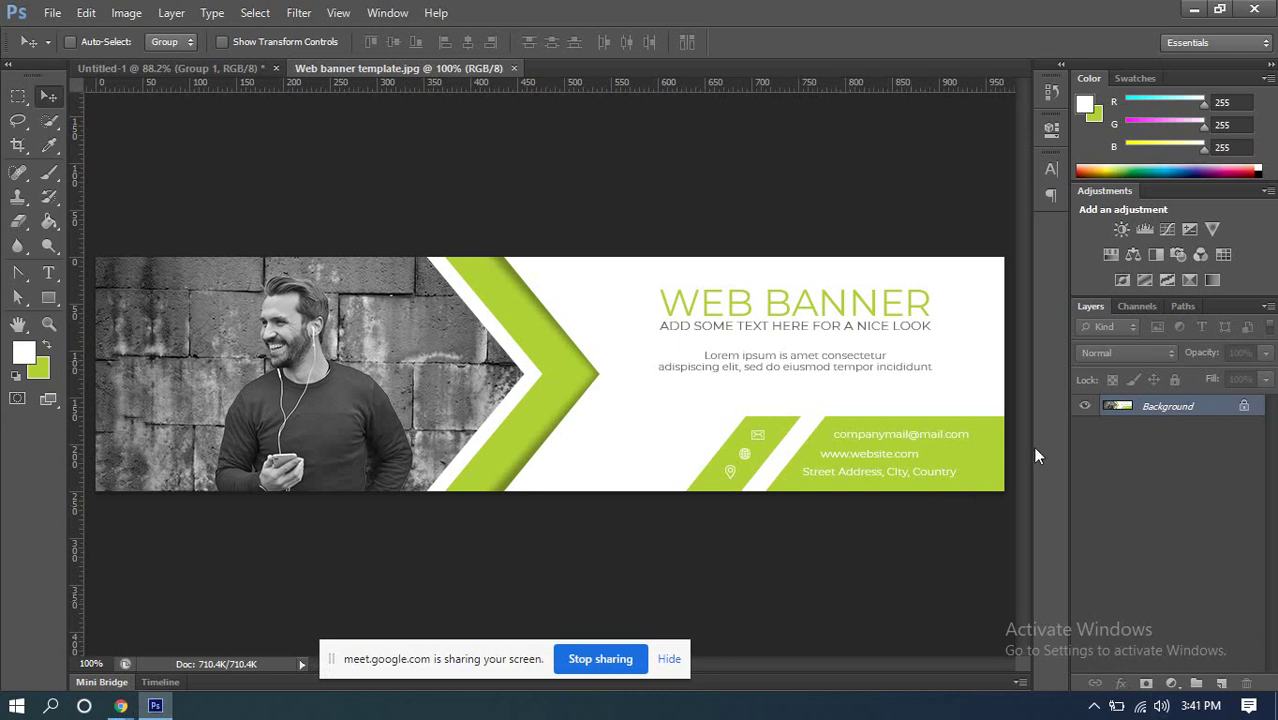
{"action": "scroll", "coordinate": [920, 450], "scroll_direction": "up", "scroll_amount": 5, "text": "alt"}
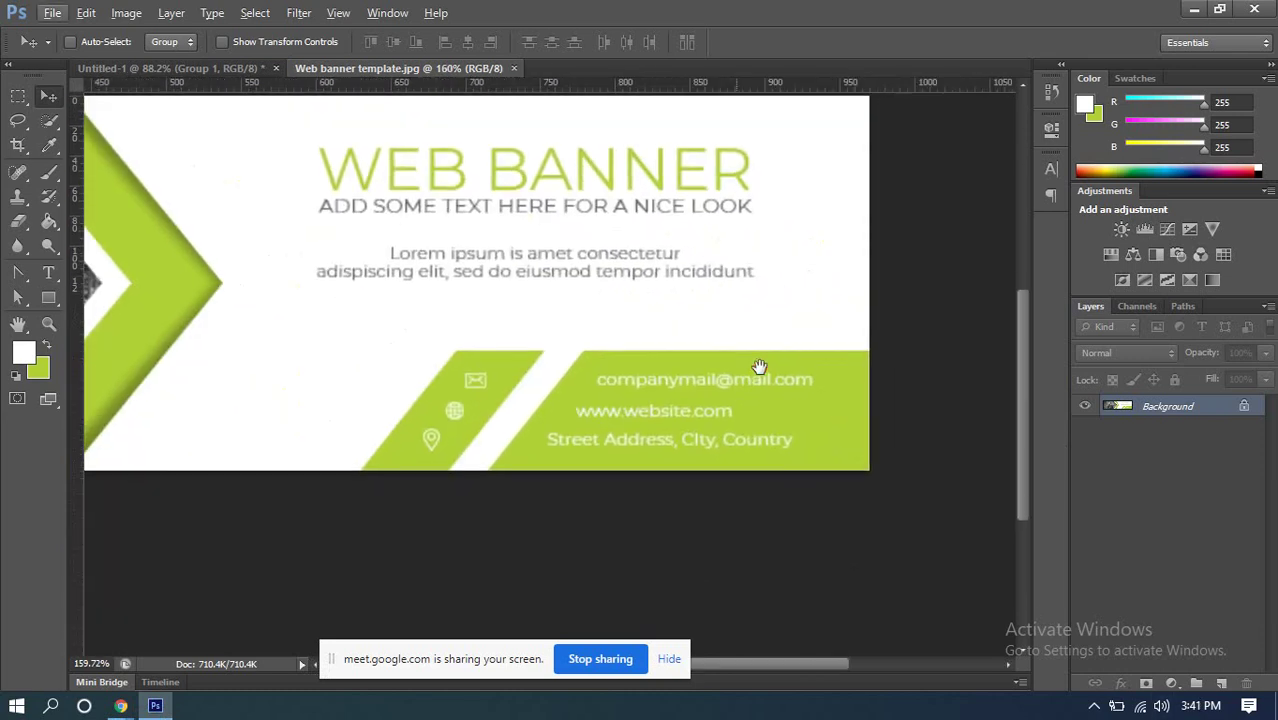
{"action": "scroll", "coordinate": [771, 377], "scroll_direction": "up", "scroll_amount": 3}
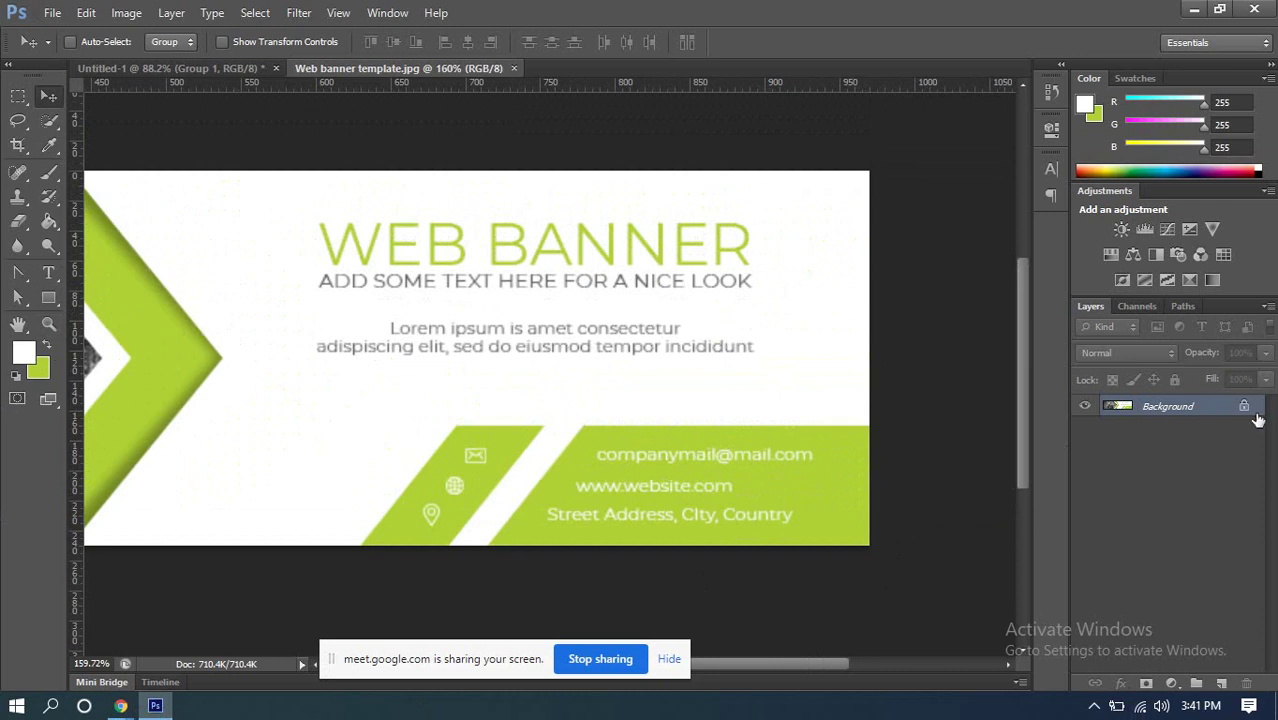
Step: Convert the locked background of the web banner template into a regular layer and lower its opacity to 58%
{"action": "double_click", "coordinate": [1206, 415]}
{"action": "left_click", "coordinate": [804, 217]}
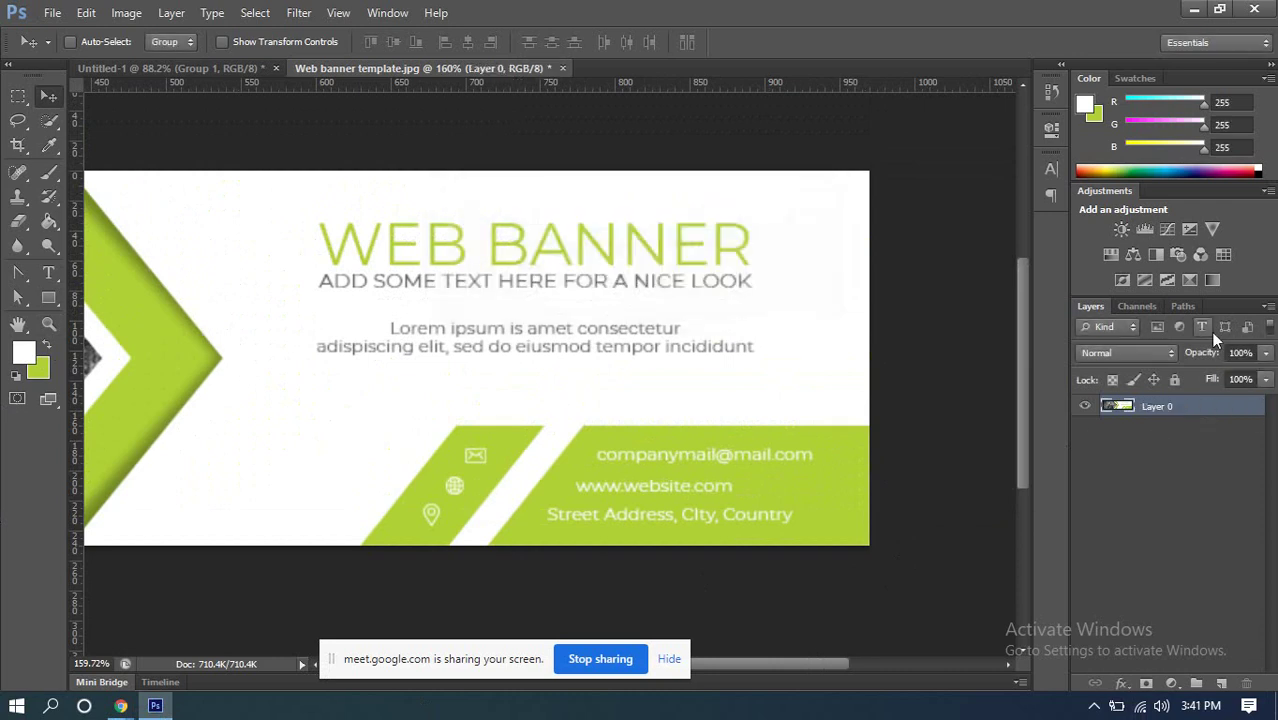
{"action": "left_click", "coordinate": [1266, 353]}
{"action": "left_click_drag", "start_coordinate": [1262, 376], "coordinate": [1227, 377]}
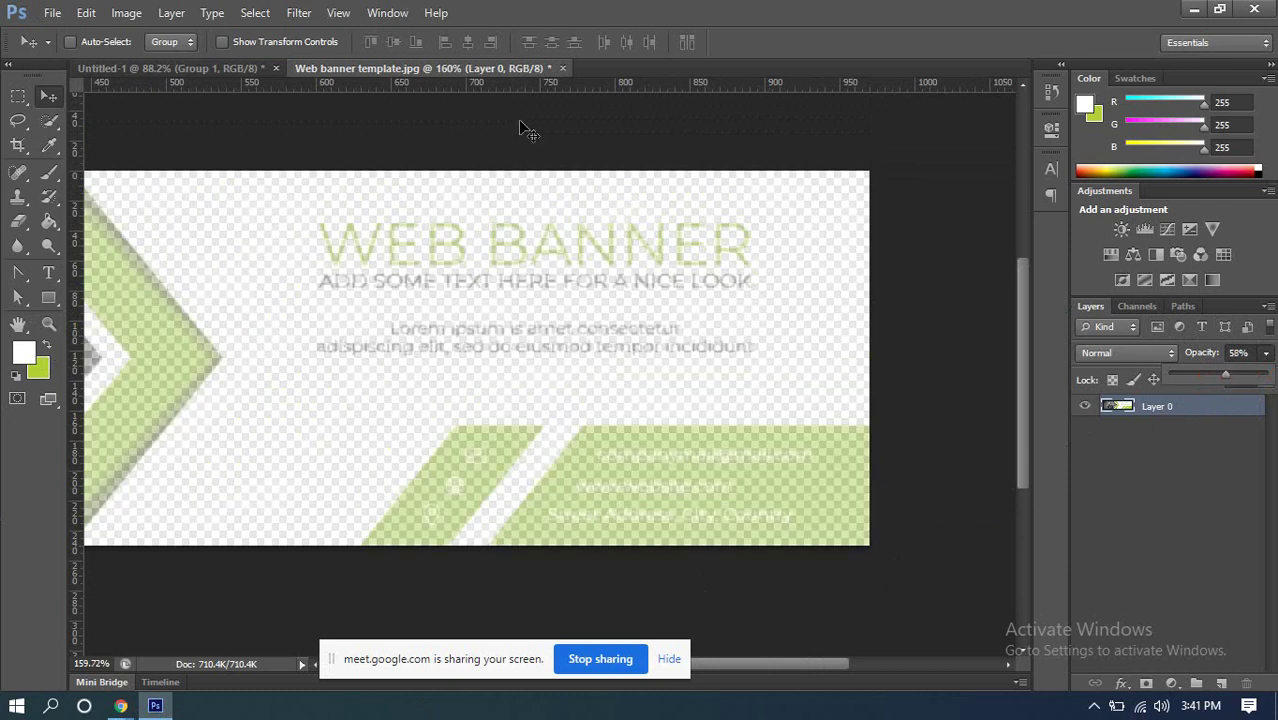
Step: Add a white (ffffff) Solid Color fill layer and place it beneath the faded template layer
{"action": "left_click", "coordinate": [1173, 682]}
{"action": "left_click", "coordinate": [1117, 284]}
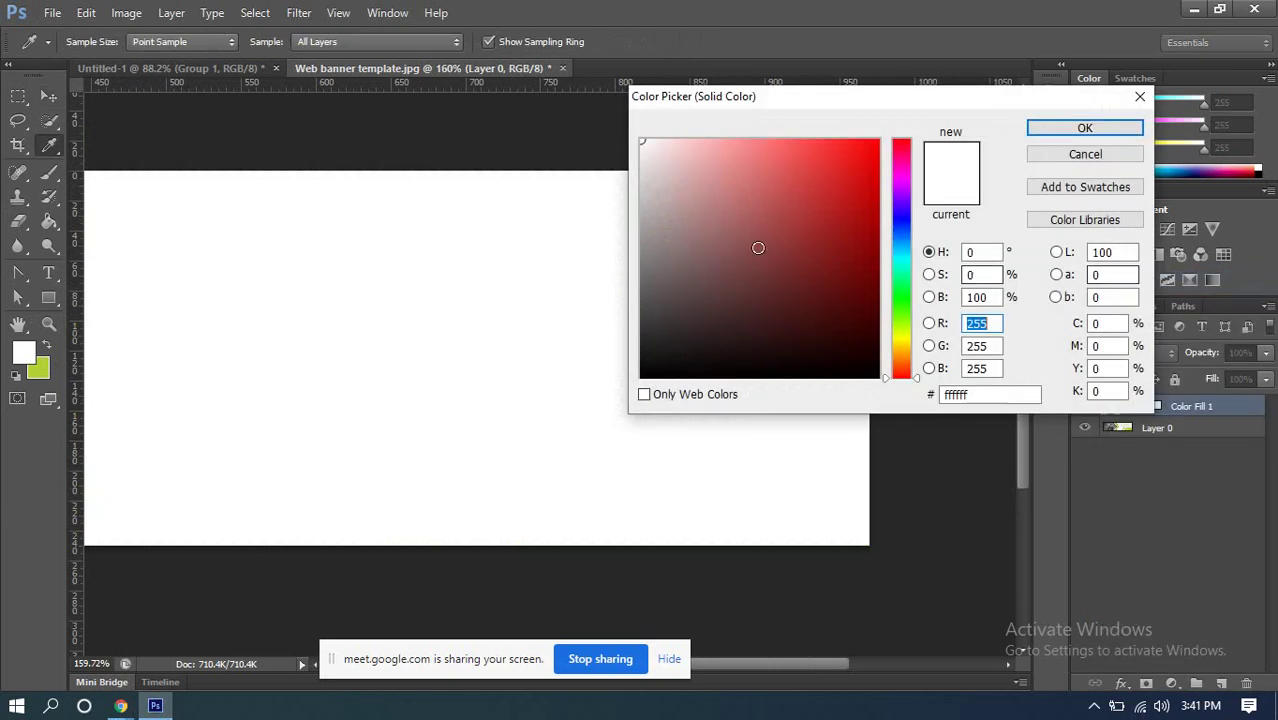
{"action": "left_click", "coordinate": [1047, 128]}
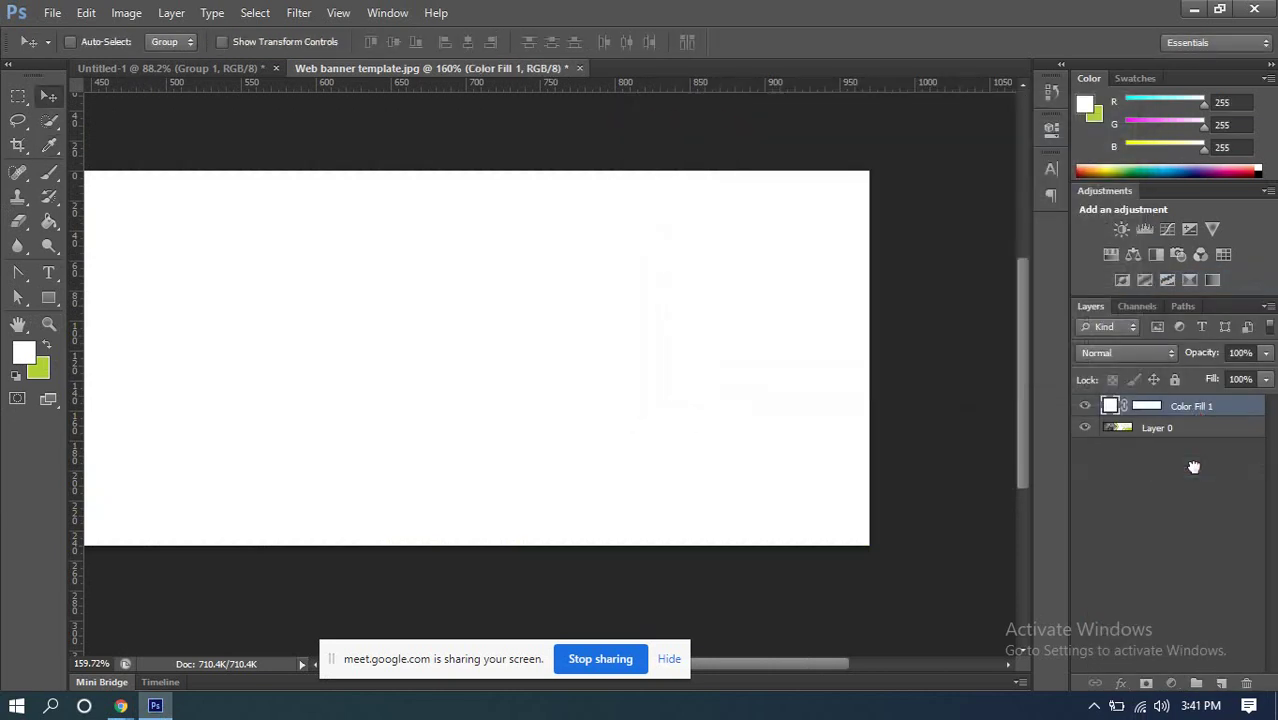
{"action": "left_click_drag", "start_coordinate": [1193, 467], "coordinate": [1193, 467]}
{"action": "key", "text": "ctrl+0"}
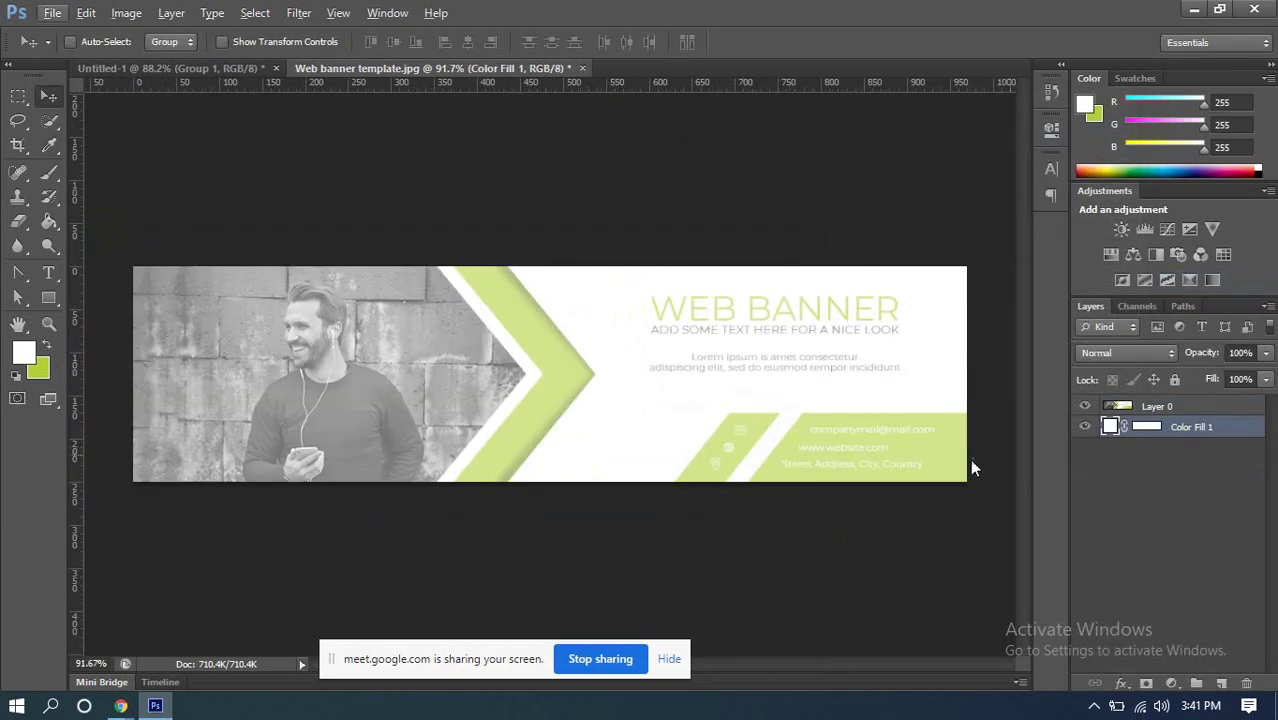
Step: Draw a rectangle shape about 258 by 82 px over the green contact bar in the banner's lower right corner
{"action": "scroll", "coordinate": [739, 491], "scroll_direction": "up", "scroll_amount": 5}
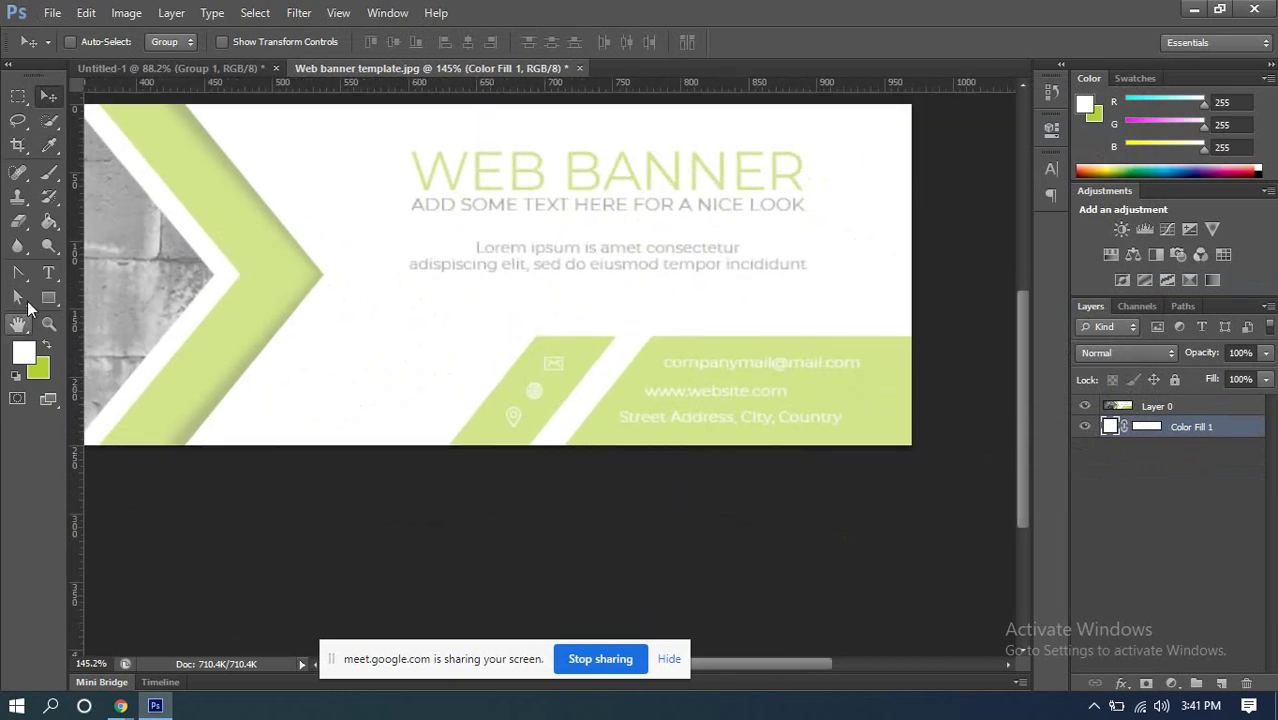
{"action": "left_click", "coordinate": [48, 297]}
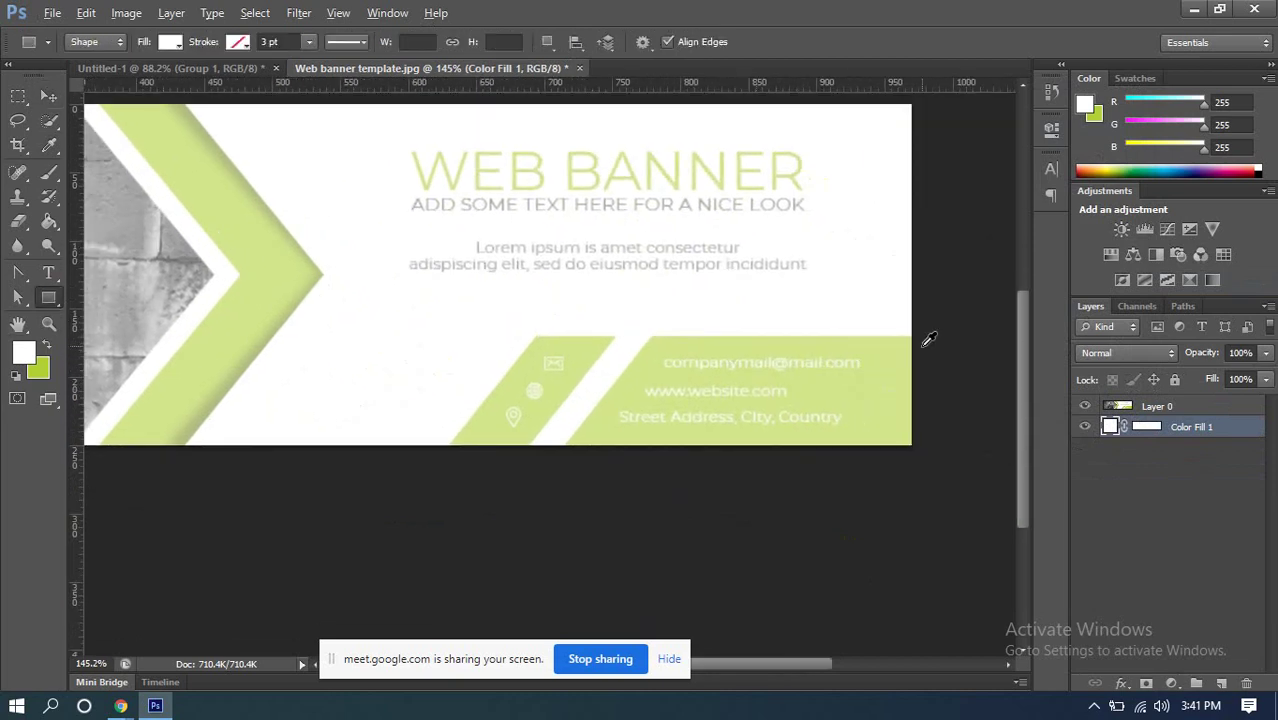
{"action": "scroll", "coordinate": [927, 337], "scroll_direction": "up", "scroll_amount": 4}
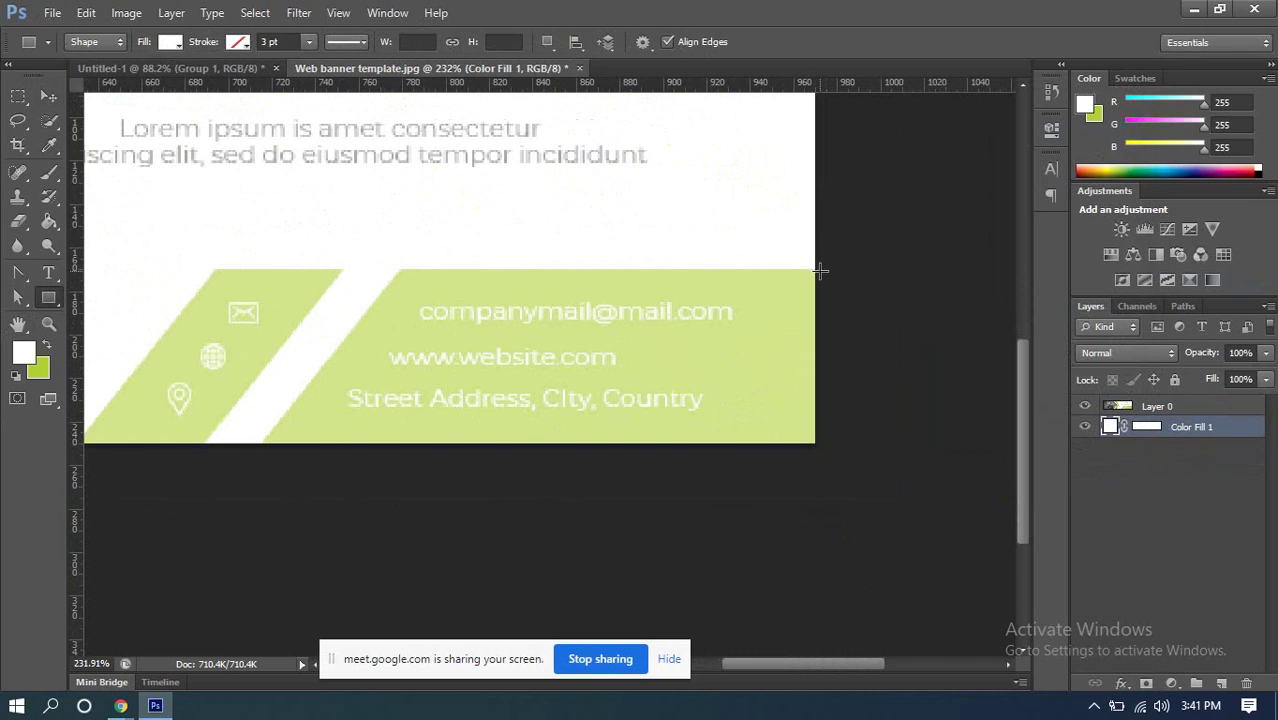
{"action": "left_click_drag", "start_coordinate": [818, 269], "coordinate": [257, 442]}
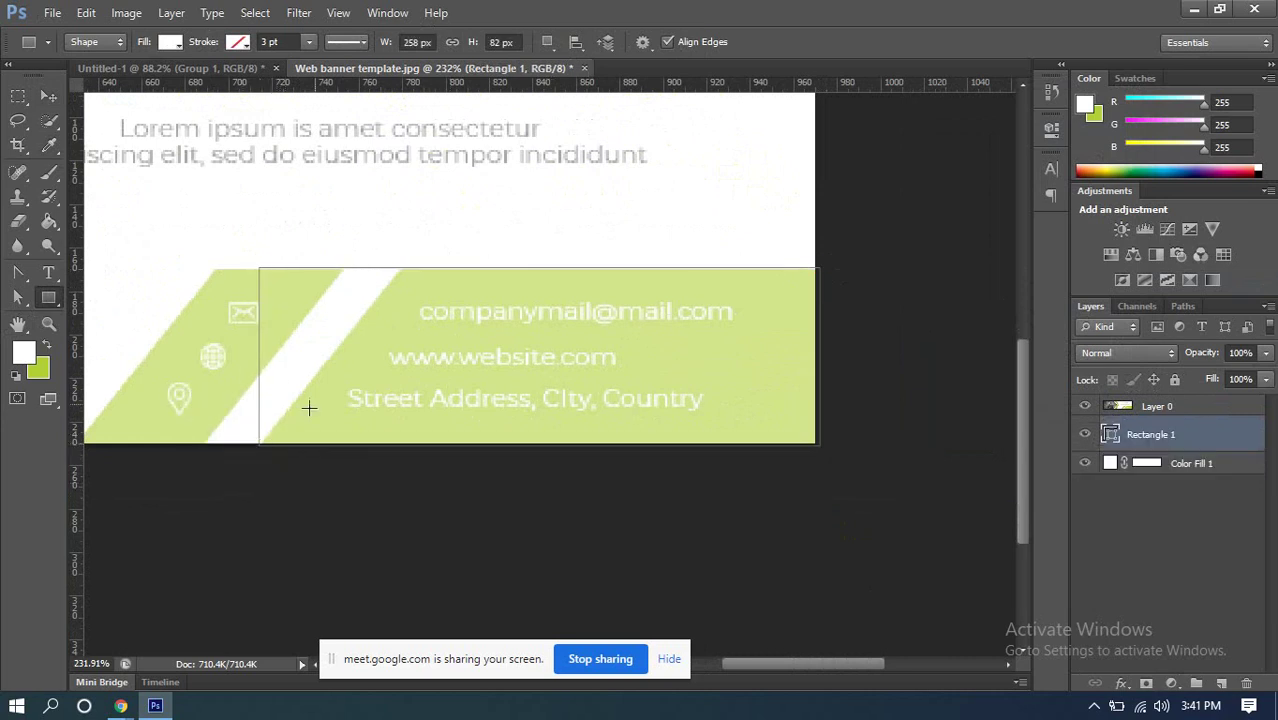
Step: Transform the rectangle to 97.56% height so its upper and lower edges match the green contact bar
{"action": "scroll", "coordinate": [379, 365], "scroll_direction": "up", "scroll_amount": 2}
{"action": "left_click", "coordinate": [46, 98]}
{"action": "scroll", "coordinate": [620, 486], "scroll_direction": "up", "scroll_amount": 4}
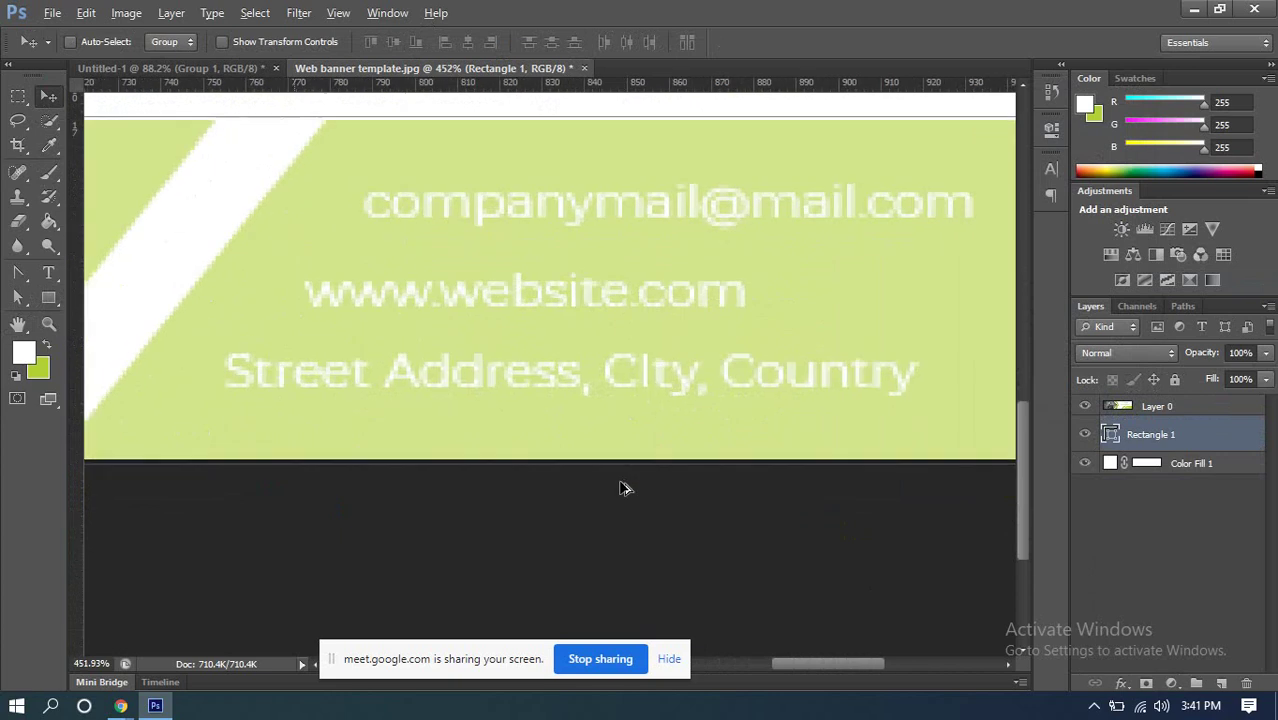
{"action": "key", "text": "ctrl+t"}
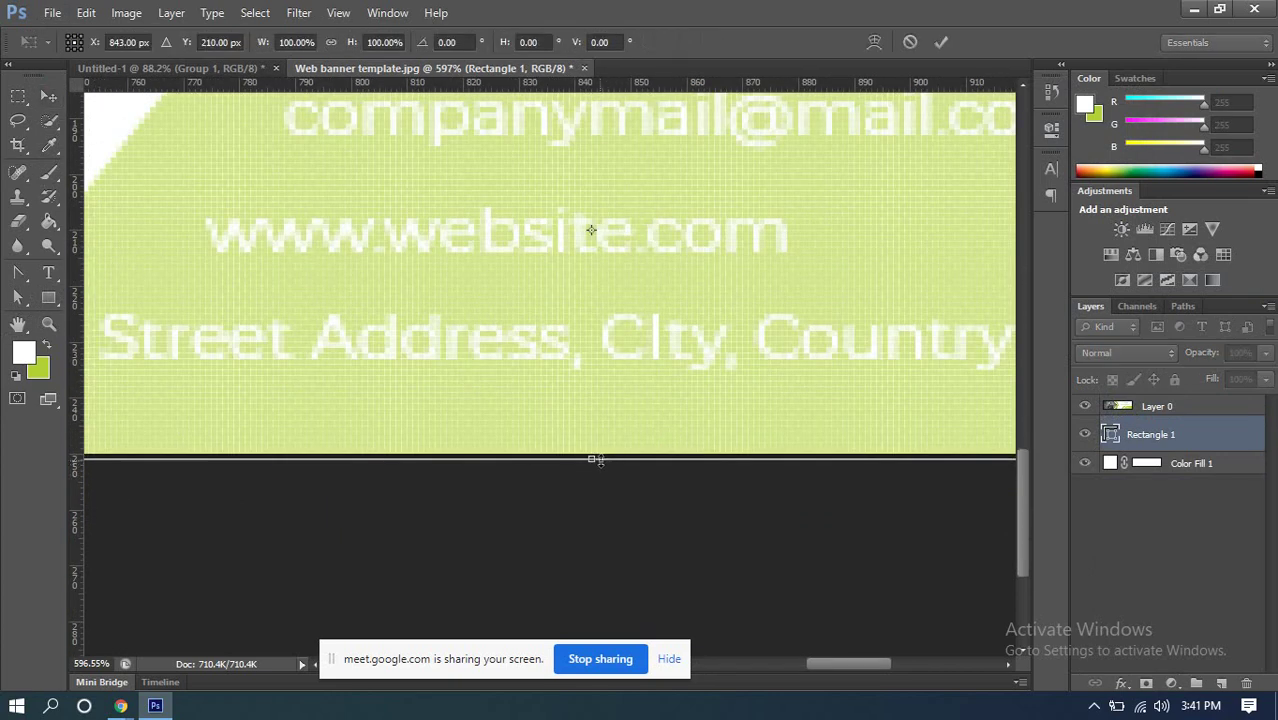
{"action": "left_click_drag", "start_coordinate": [591, 460], "coordinate": [592, 451]}
{"action": "scroll", "coordinate": [611, 430], "scroll_direction": "up", "scroll_amount": 4}
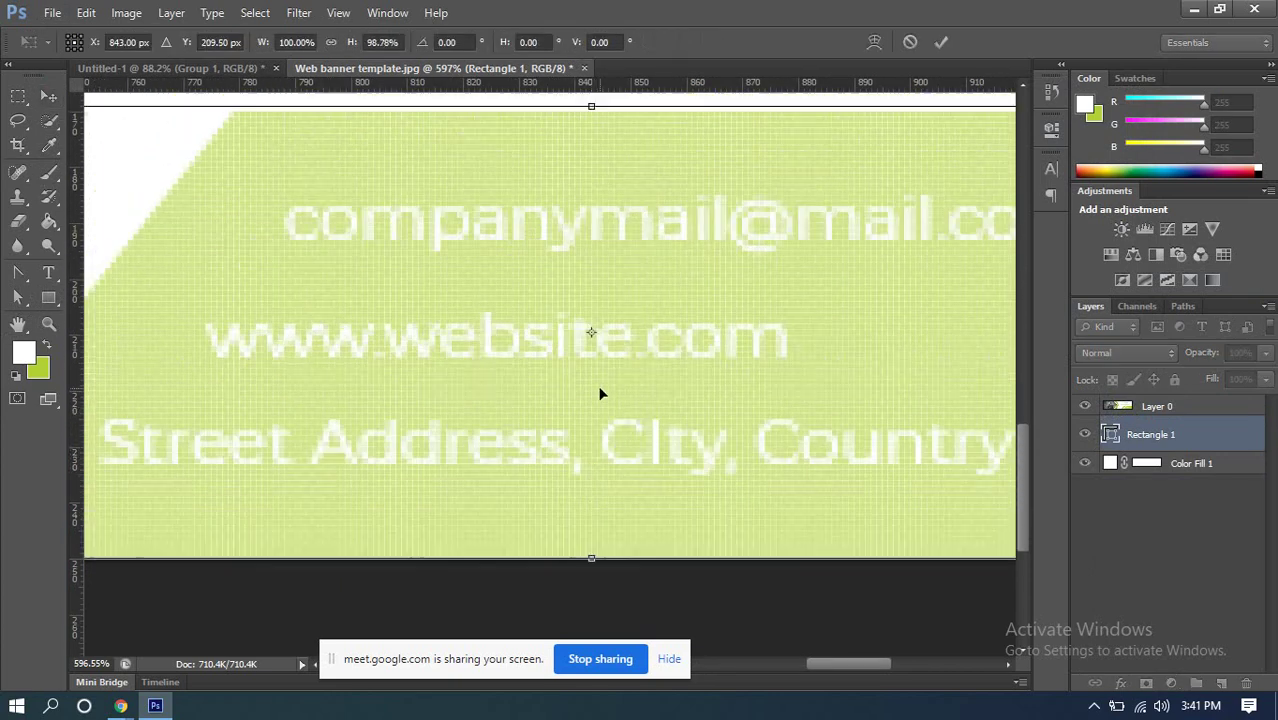
{"action": "scroll", "coordinate": [583, 205], "scroll_direction": "up", "scroll_amount": 2}
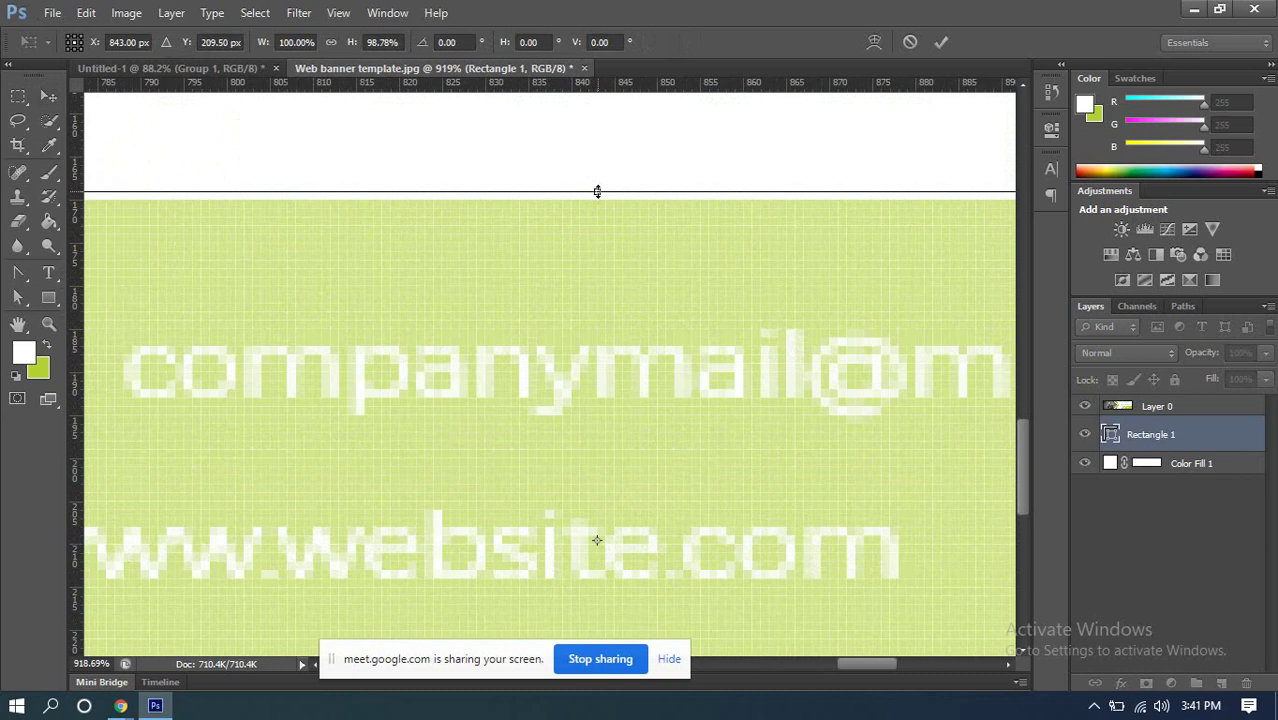
{"action": "left_click_drag", "start_coordinate": [597, 191], "coordinate": [596, 200]}
{"action": "scroll", "coordinate": [605, 206], "scroll_direction": "down", "scroll_amount": 4}
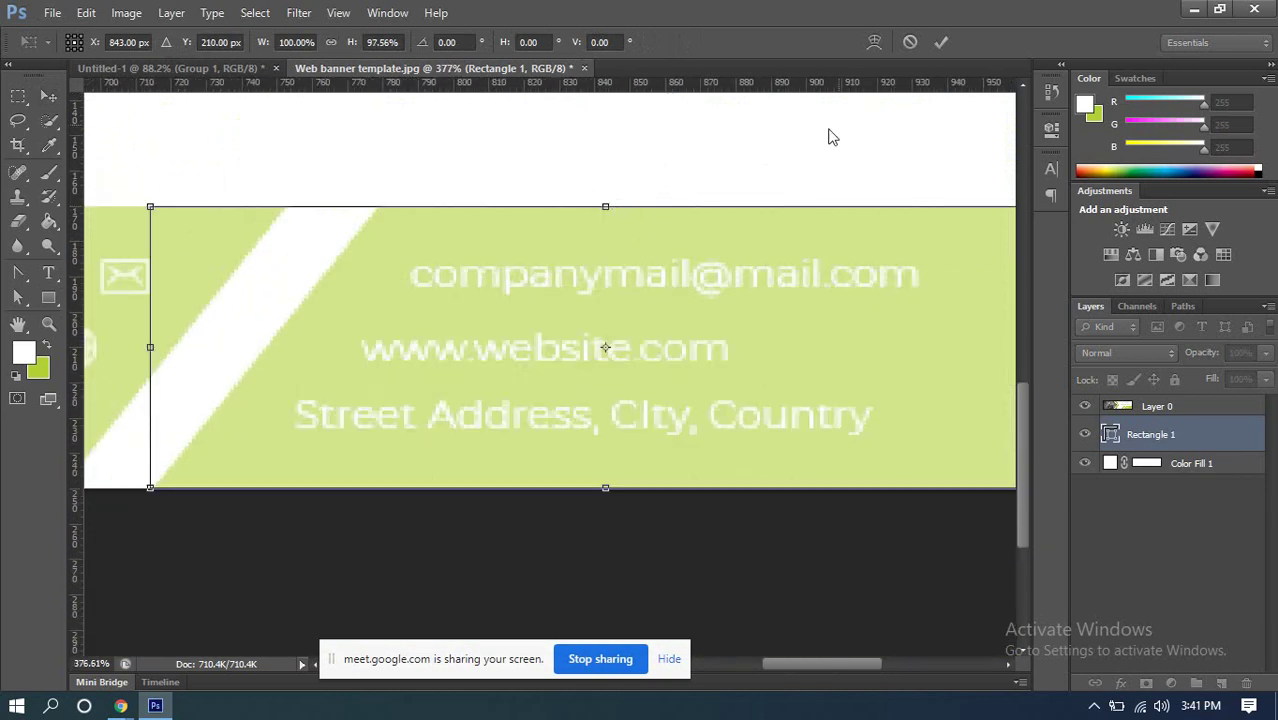
{"action": "left_click", "coordinate": [941, 42]}
{"action": "scroll", "coordinate": [551, 257], "scroll_direction": "down", "scroll_amount": 3}
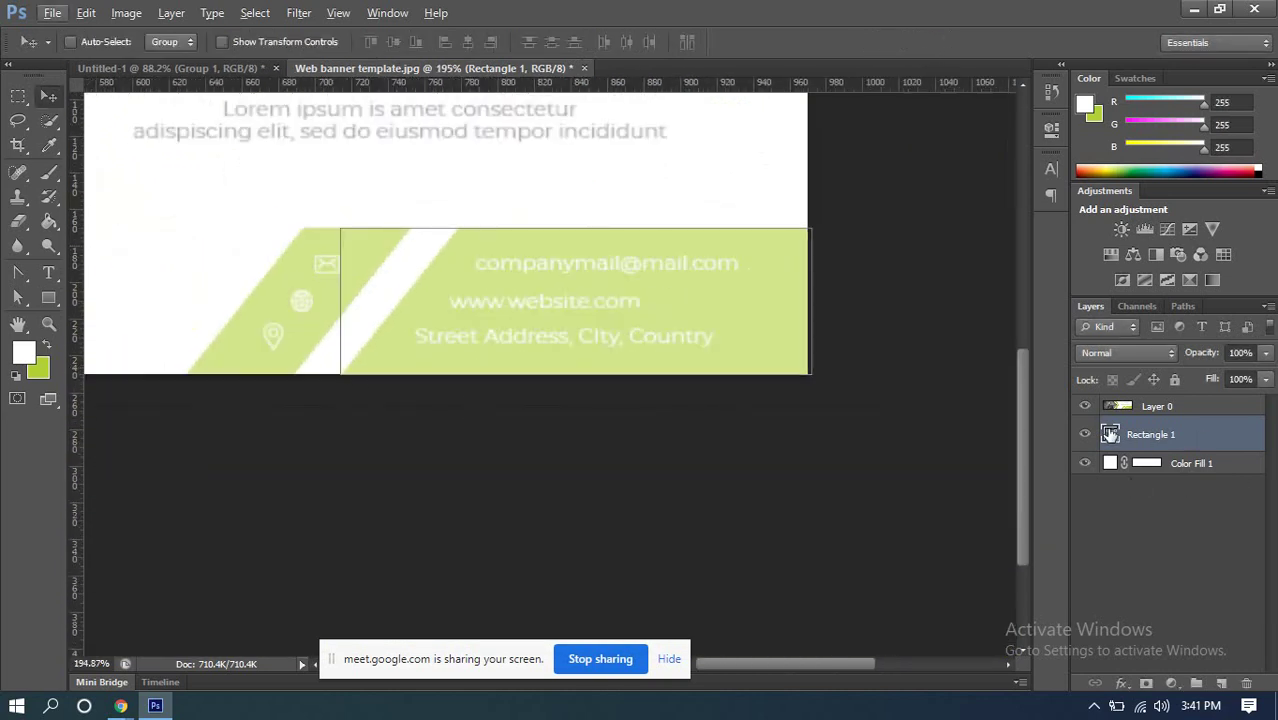
Step: Fill the contact bar rectangle with the light green from the recently used colors
{"action": "left_click", "coordinate": [18, 297]}
{"action": "left_click", "coordinate": [99, 42]}
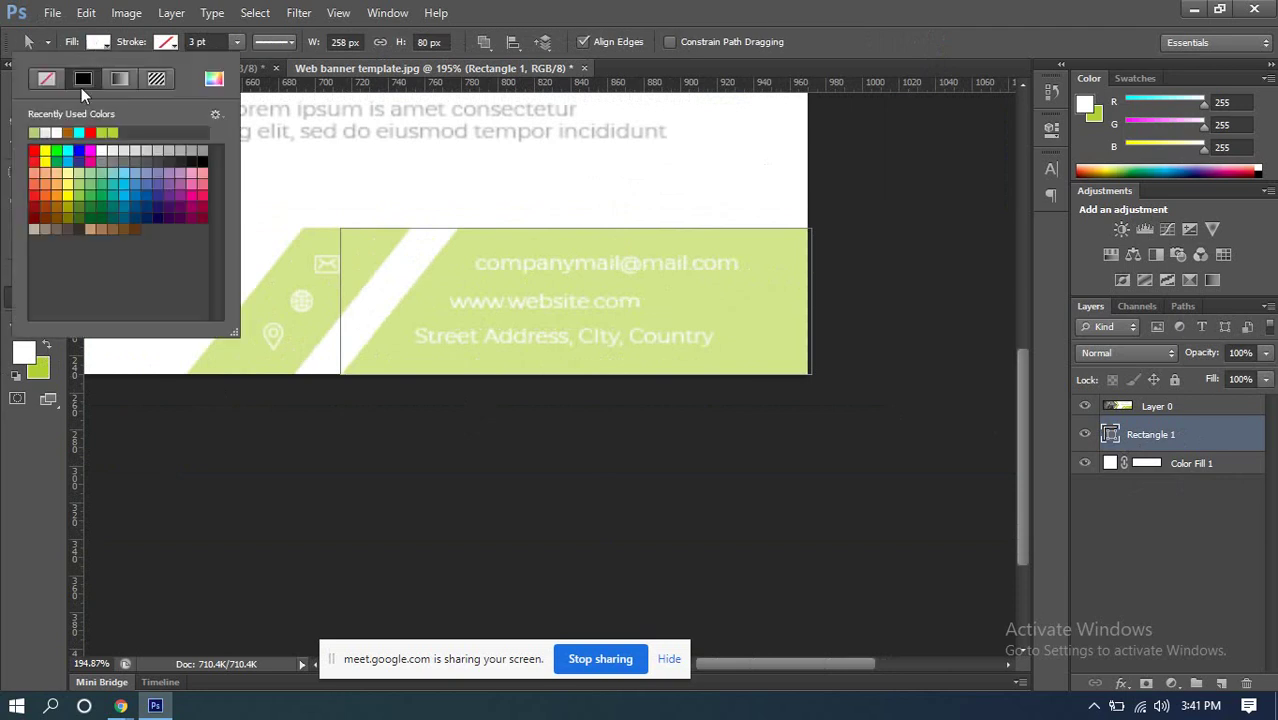
{"action": "left_click", "coordinate": [34, 131]}
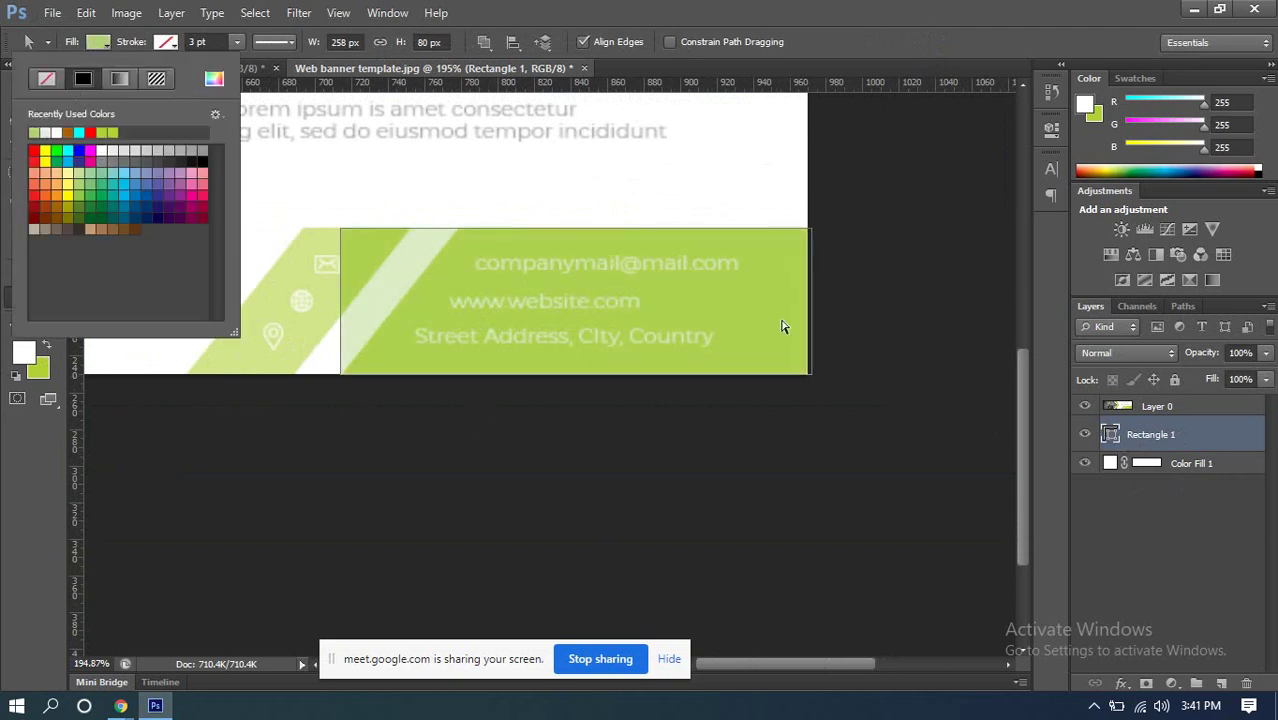
{"action": "left_click", "coordinate": [1160, 437]}
{"action": "left_click", "coordinate": [45, 97]}
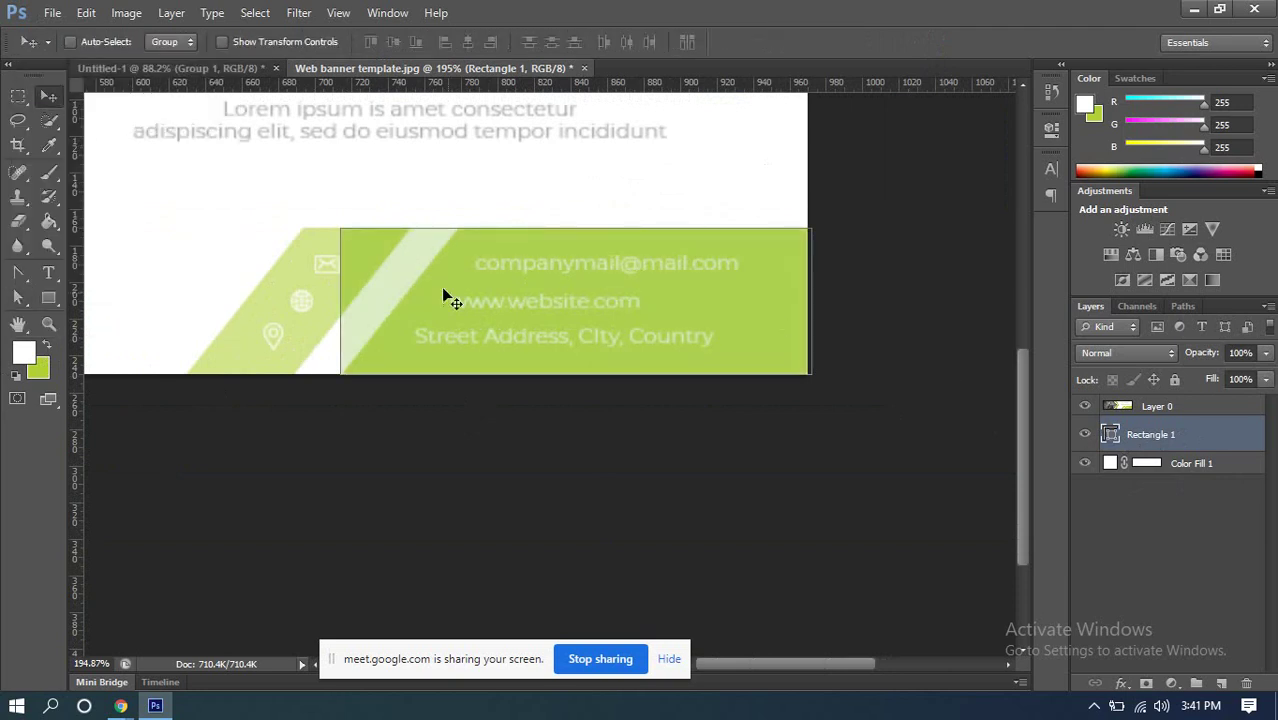
Step: Transform the rectangle to 98.84% width so its left edge meets the lower left corner of the contact bar
{"action": "scroll", "coordinate": [818, 352], "scroll_direction": "up", "scroll_amount": 2}
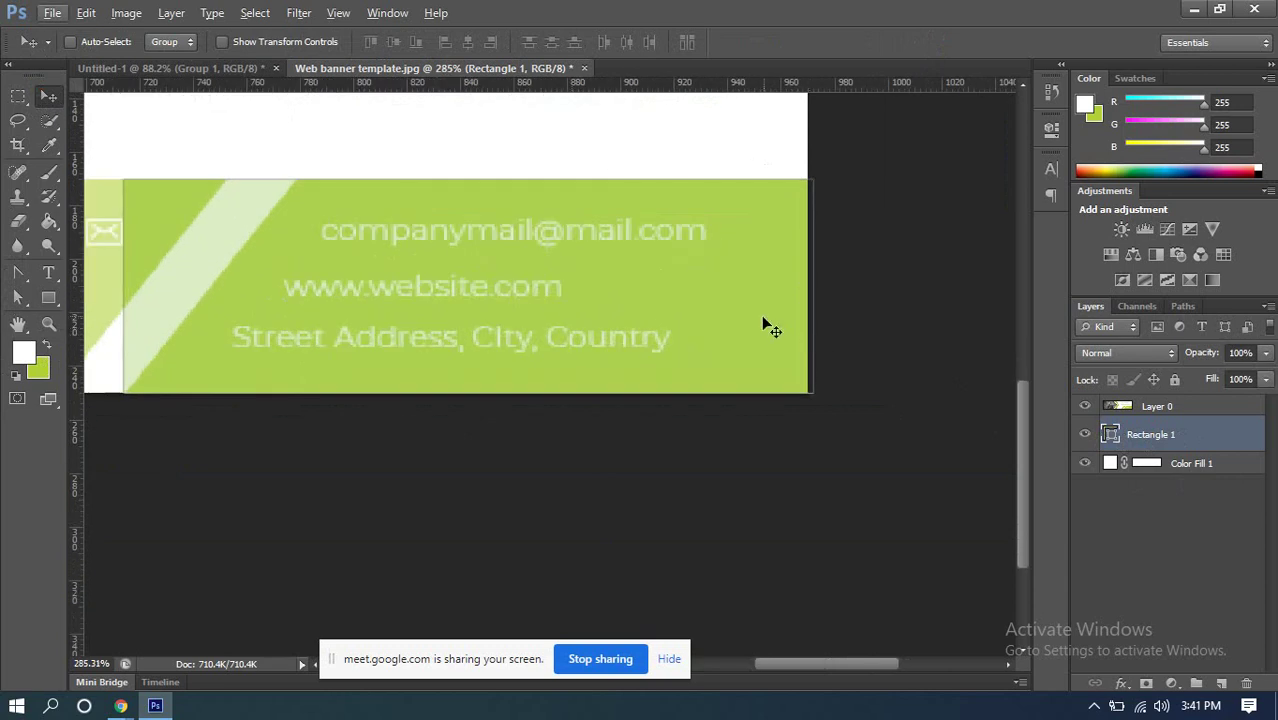
{"action": "scroll", "coordinate": [342, 322], "scroll_direction": "down", "scroll_amount": 2}
{"action": "scroll", "coordinate": [88, 322], "scroll_direction": "up", "scroll_amount": 3}
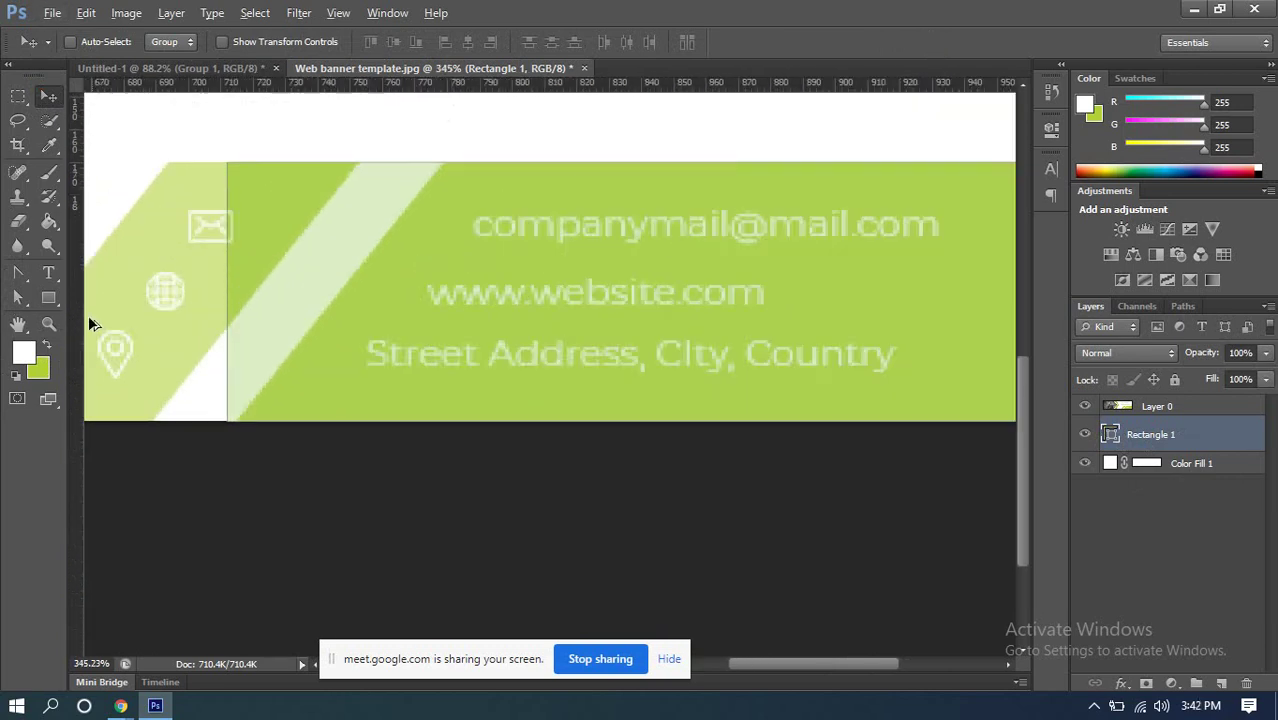
{"action": "scroll", "coordinate": [143, 305], "scroll_direction": "up", "scroll_amount": 2}
{"action": "key", "text": "ctrl+t"}
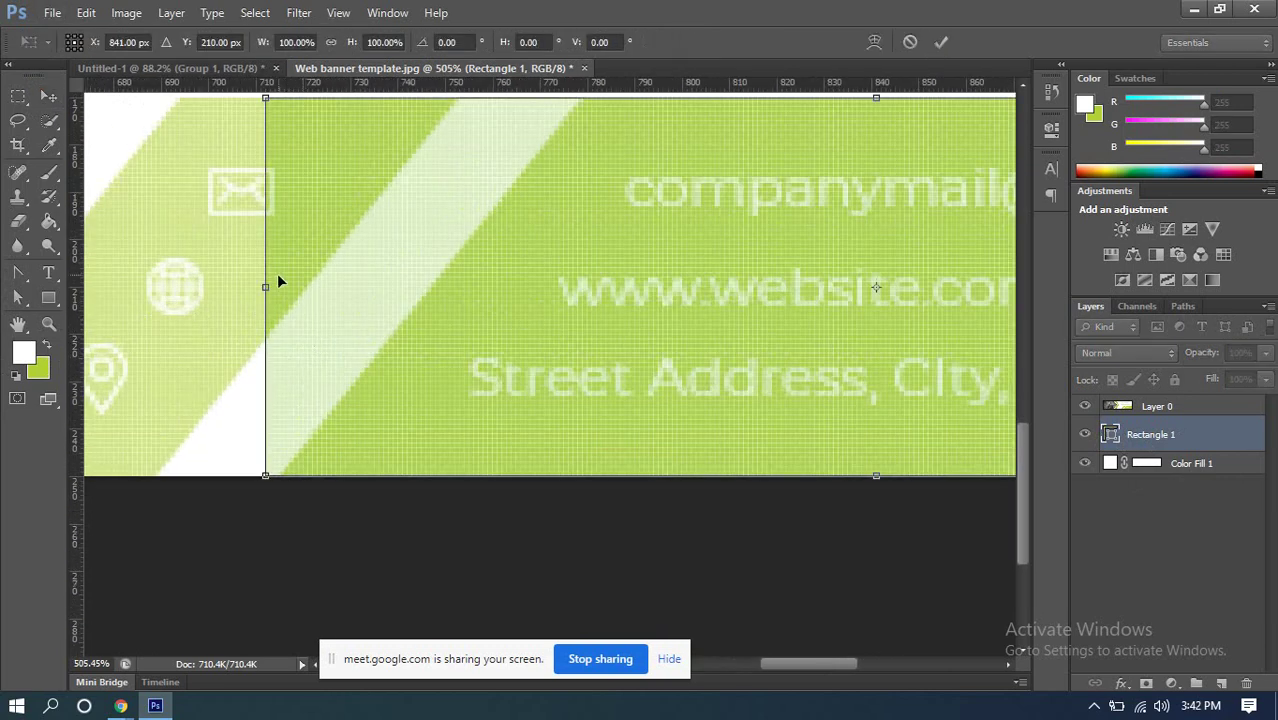
{"action": "left_click_drag", "start_coordinate": [267, 286], "coordinate": [283, 287]}
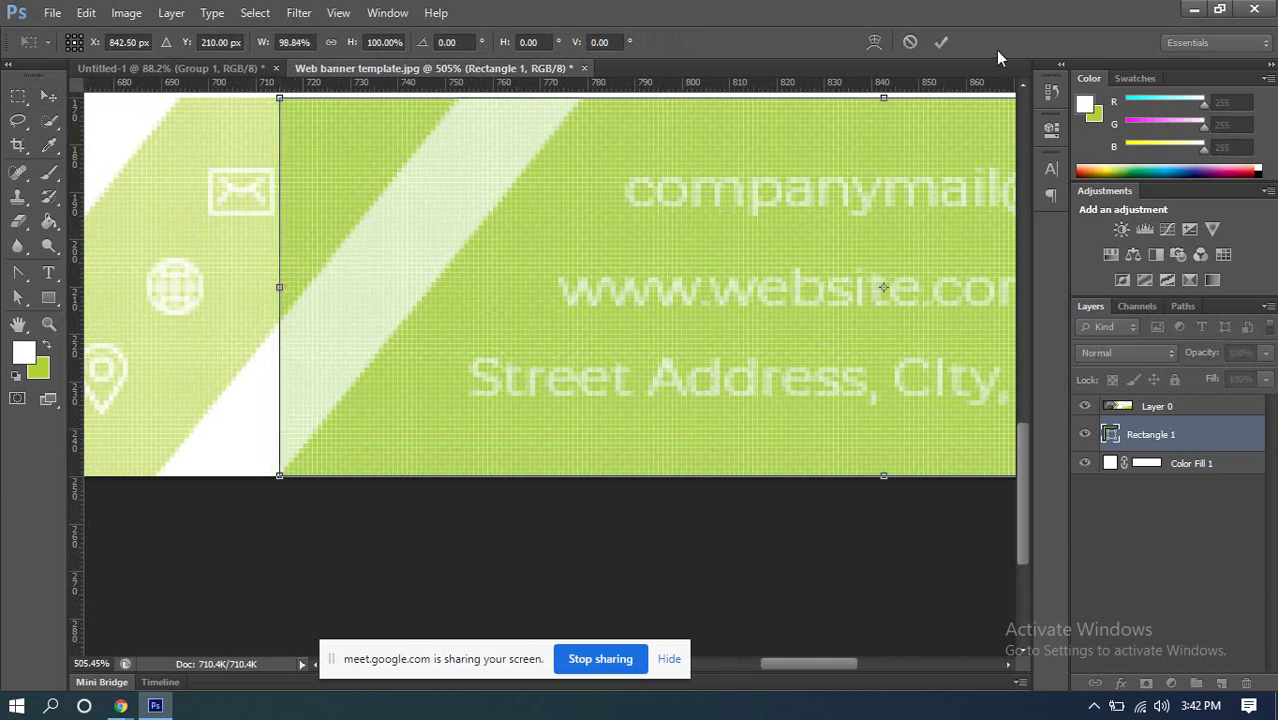
{"action": "left_click", "coordinate": [940, 44]}
{"action": "scroll", "coordinate": [589, 176], "scroll_direction": "down", "scroll_amount": 2}
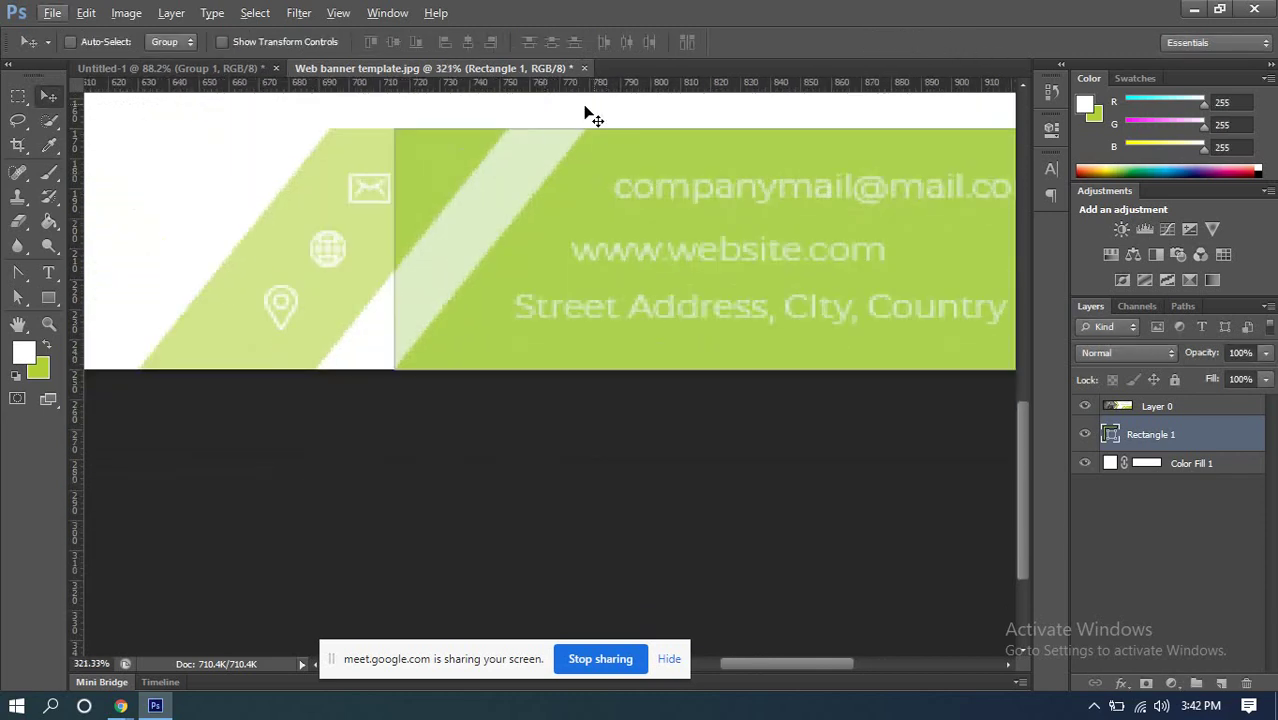
Step: Duplicate the green rectangle and align the copy's right edge with the lower right corner of the slanted icon strip
{"action": "scroll", "coordinate": [640, 160], "scroll_direction": "up", "scroll_amount": 1}
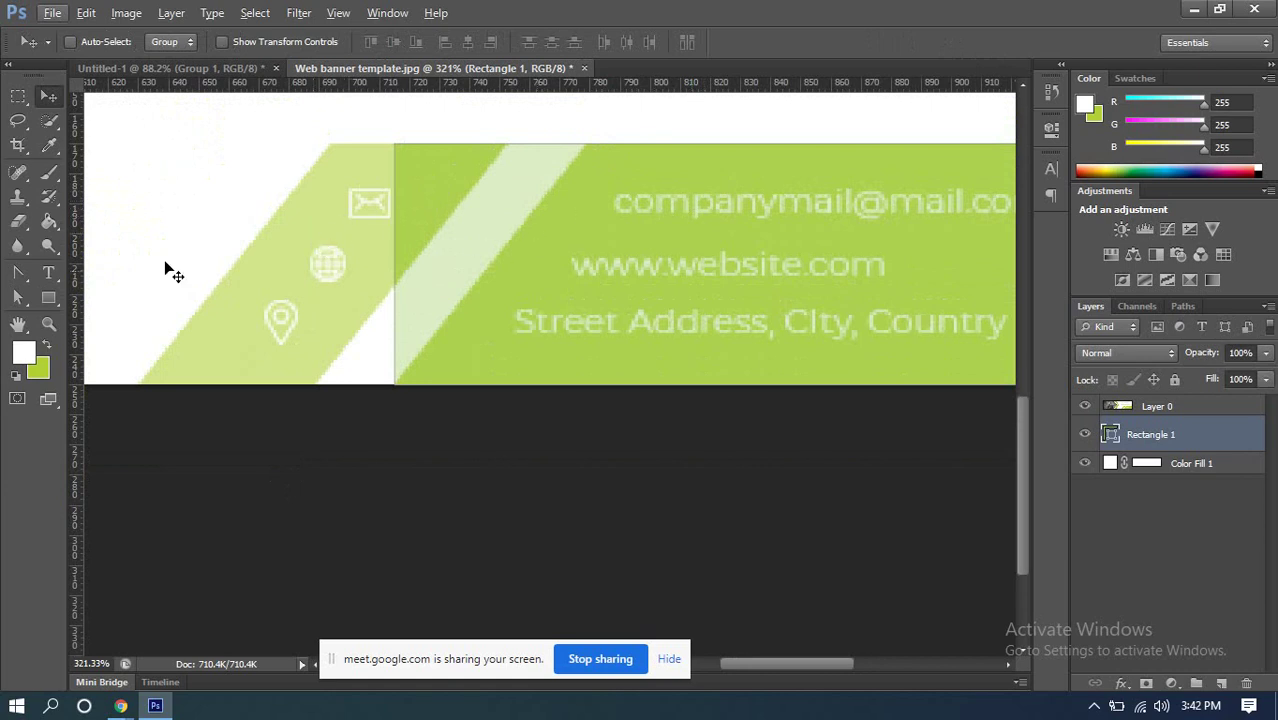
{"action": "scroll", "coordinate": [693, 305], "scroll_direction": "down", "scroll_amount": 2}
{"action": "left_click_drag", "start_coordinate": [693, 305], "coordinate": [300, 266]}
{"action": "scroll", "coordinate": [467, 331], "scroll_direction": "up", "scroll_amount": 3}
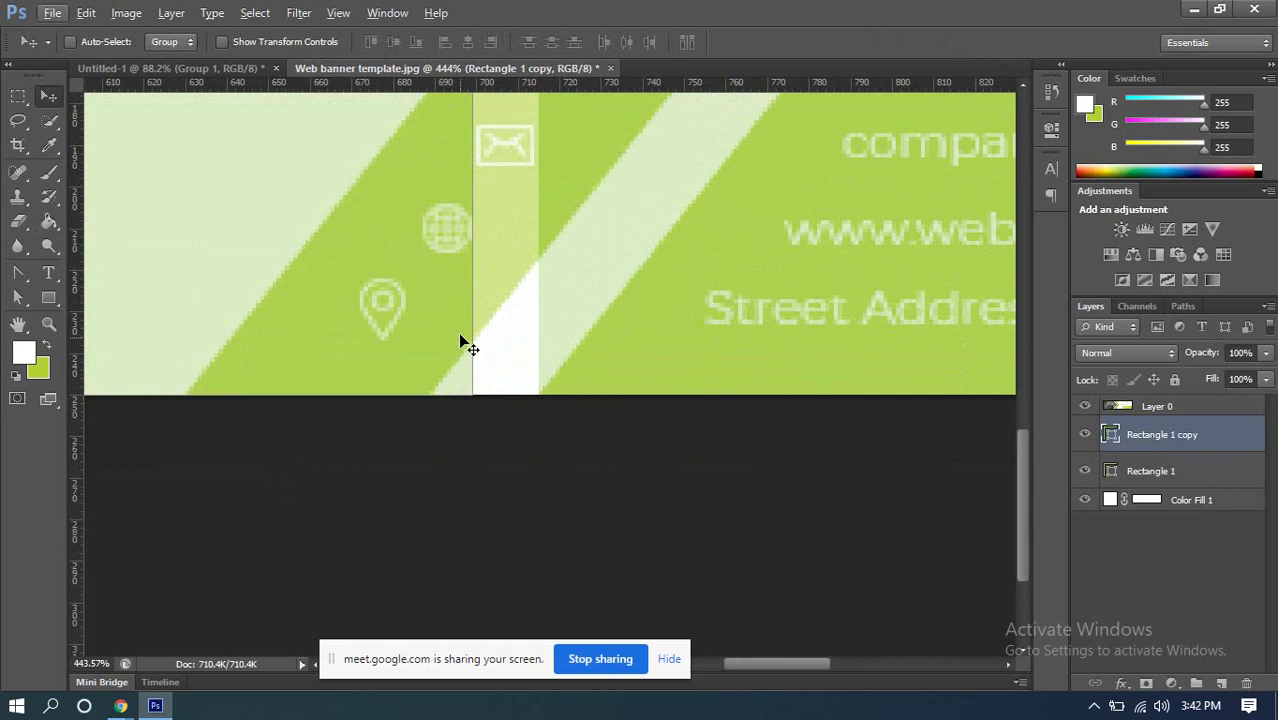
{"action": "left_click_drag", "start_coordinate": [460, 340], "coordinate": [417, 352]}
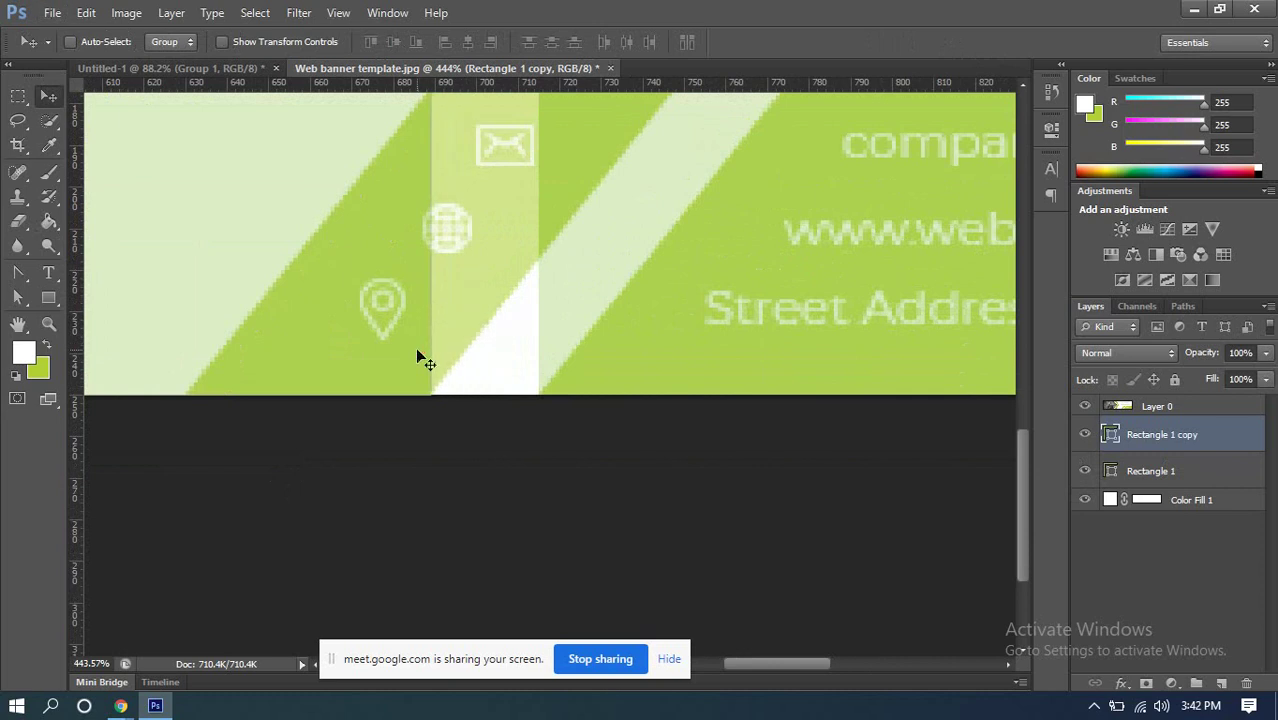
Step: Narrow the copied rectangle from its left side until that edge meets the icon strip's lower left corner
{"action": "scroll", "coordinate": [440, 340], "scroll_direction": "down", "scroll_amount": 5}
{"action": "key", "text": "ctrl+t"}
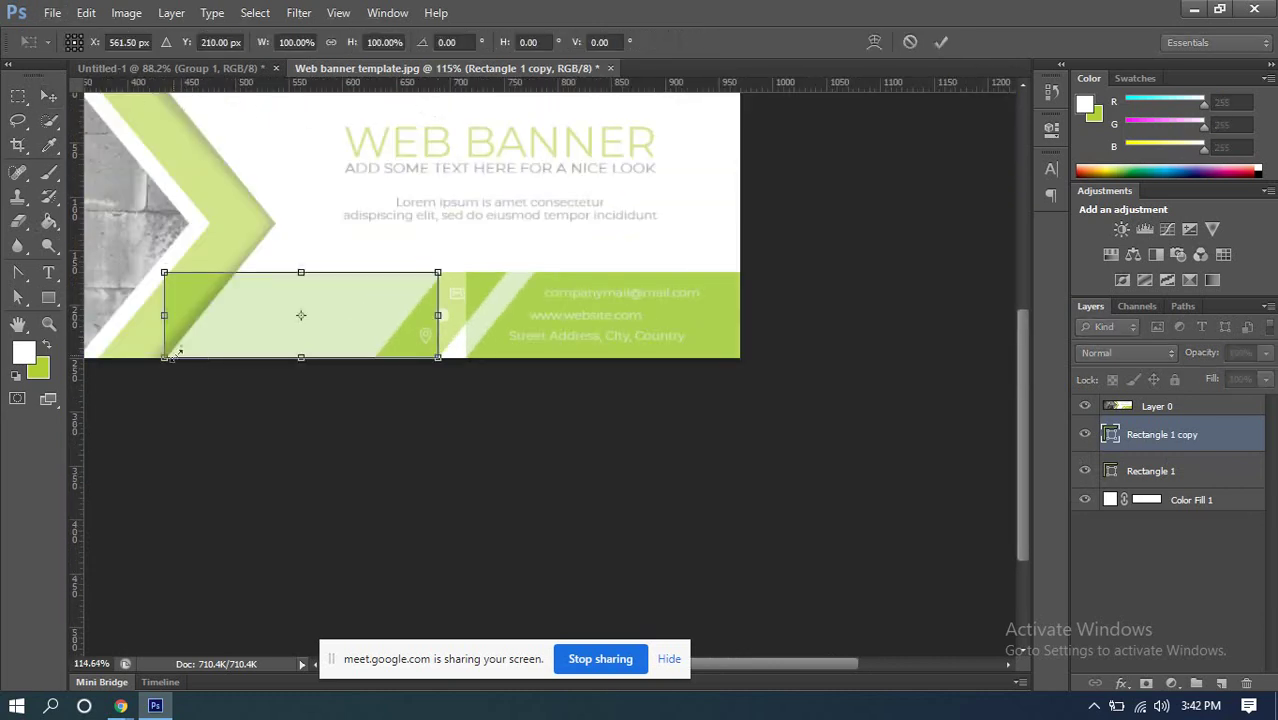
{"action": "left_click_drag", "start_coordinate": [166, 316], "coordinate": [375, 295]}
{"action": "scroll", "coordinate": [399, 327], "scroll_direction": "up", "scroll_amount": 4}
{"action": "left_click", "coordinate": [941, 42]}
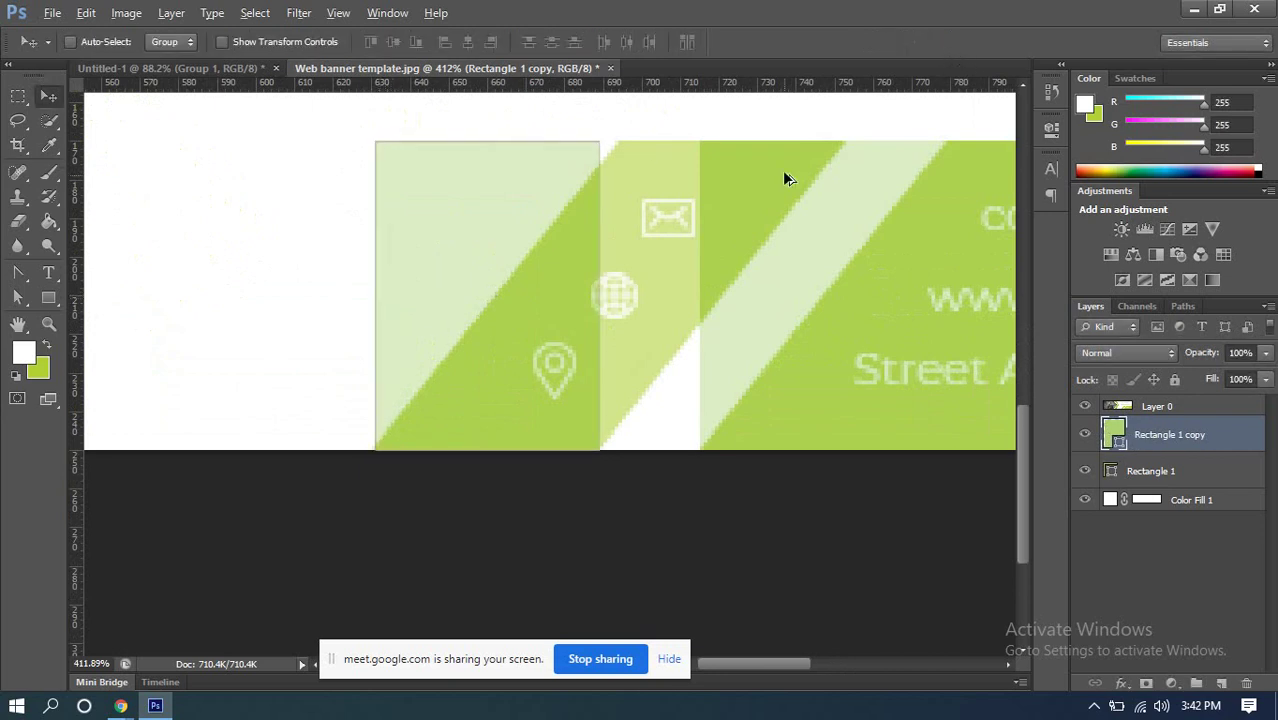
Step: Hide the template layer and examine the two green rectangles on the white background
{"action": "scroll", "coordinate": [781, 274], "scroll_direction": "down", "scroll_amount": 5}
{"action": "key", "text": "alt"}
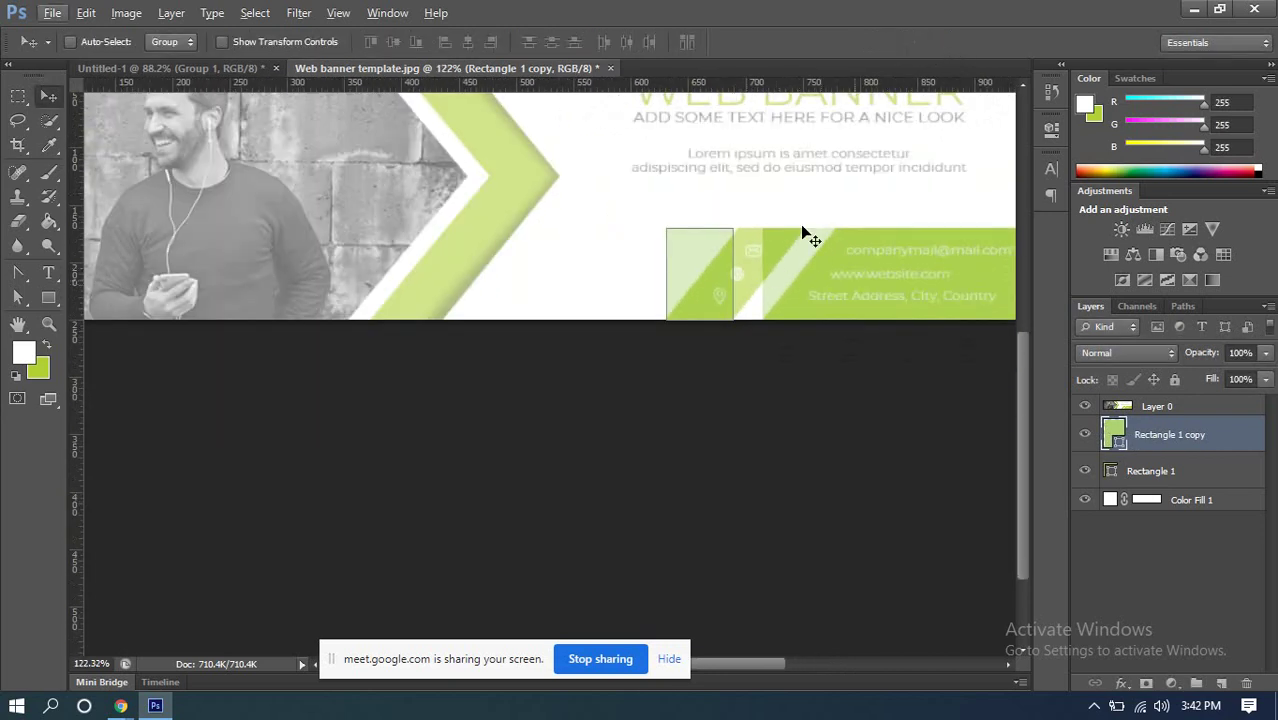
{"action": "left_click", "coordinate": [1086, 407]}
{"action": "scroll", "coordinate": [700, 262], "scroll_direction": "down", "scroll_amount": 3}
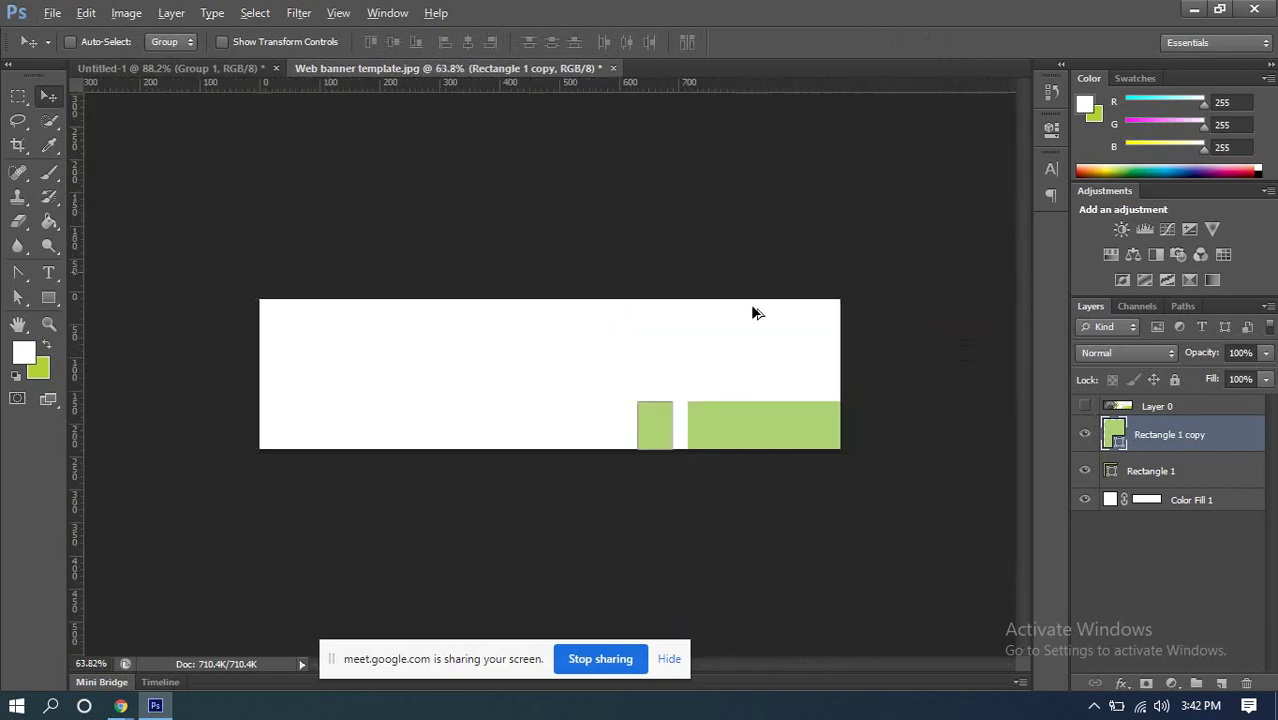
{"action": "scroll", "coordinate": [753, 308], "scroll_direction": "up", "scroll_amount": 2}
{"action": "scroll", "coordinate": [870, 440], "scroll_direction": "up", "scroll_amount": 1}
{"action": "left_click_drag", "start_coordinate": [867, 355], "coordinate": [727, 354]}
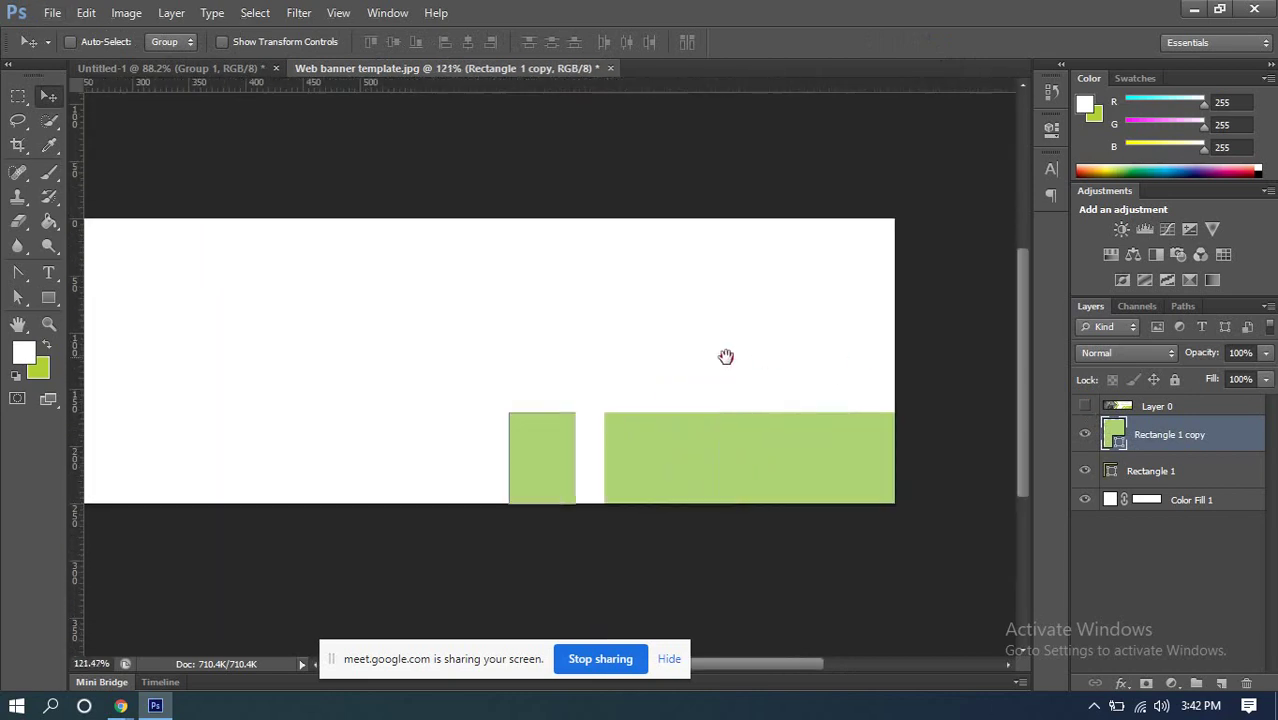
Step: Merge the two green rectangle layers into one shape layer
{"action": "left_click", "coordinate": [1136, 471]}
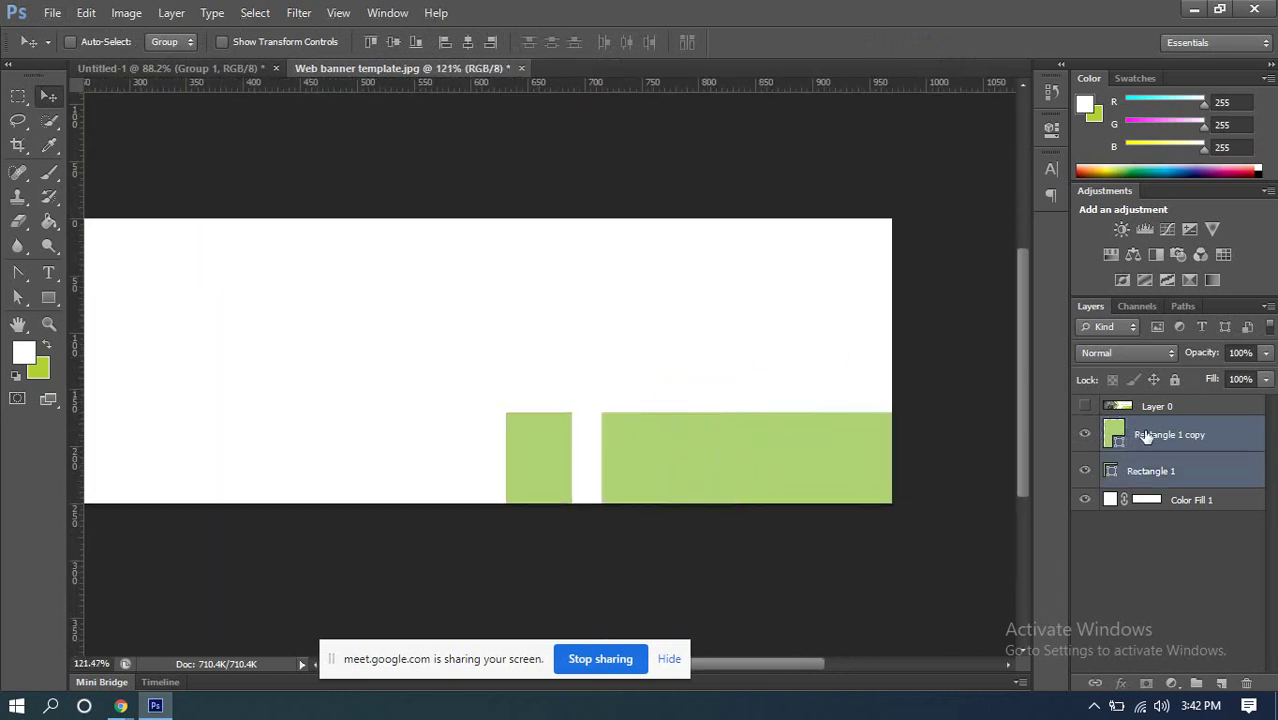
{"action": "left_click", "coordinate": [1146, 434]}
{"action": "left_click", "coordinate": [1146, 474], "text": "shift"}
{"action": "key", "text": "ctrl+e"}
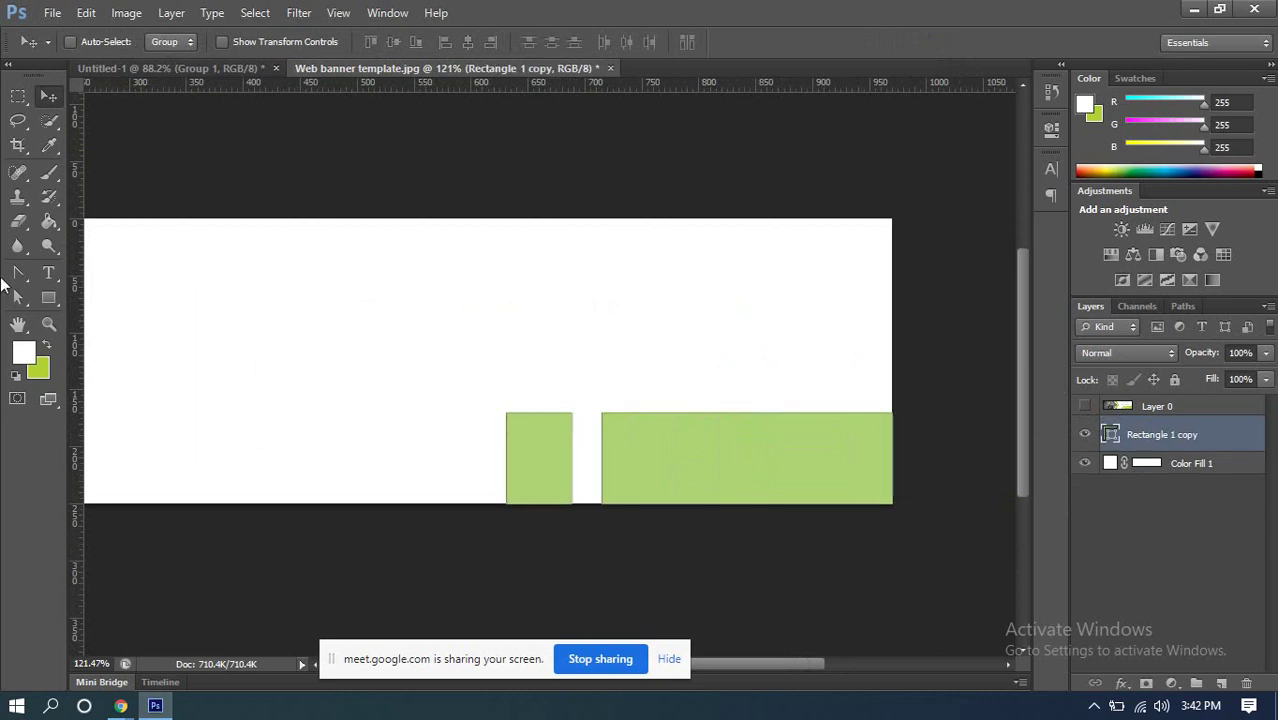
Step: Show the template layer and shift the upper-left, shared upper corner points of the green shapes sideways until their edges match the template's slanted strips
{"action": "left_click", "coordinate": [1085, 406]}
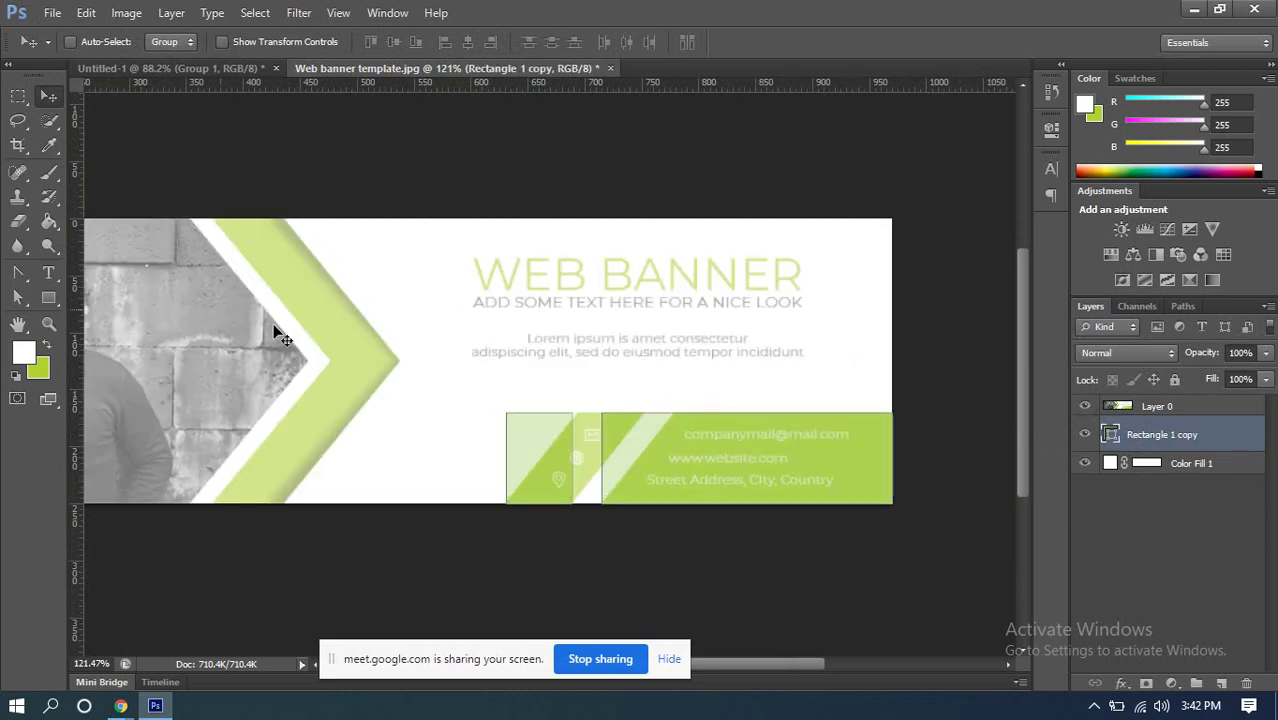
{"action": "left_click", "coordinate": [20, 299]}
{"action": "left_click", "coordinate": [100, 313]}
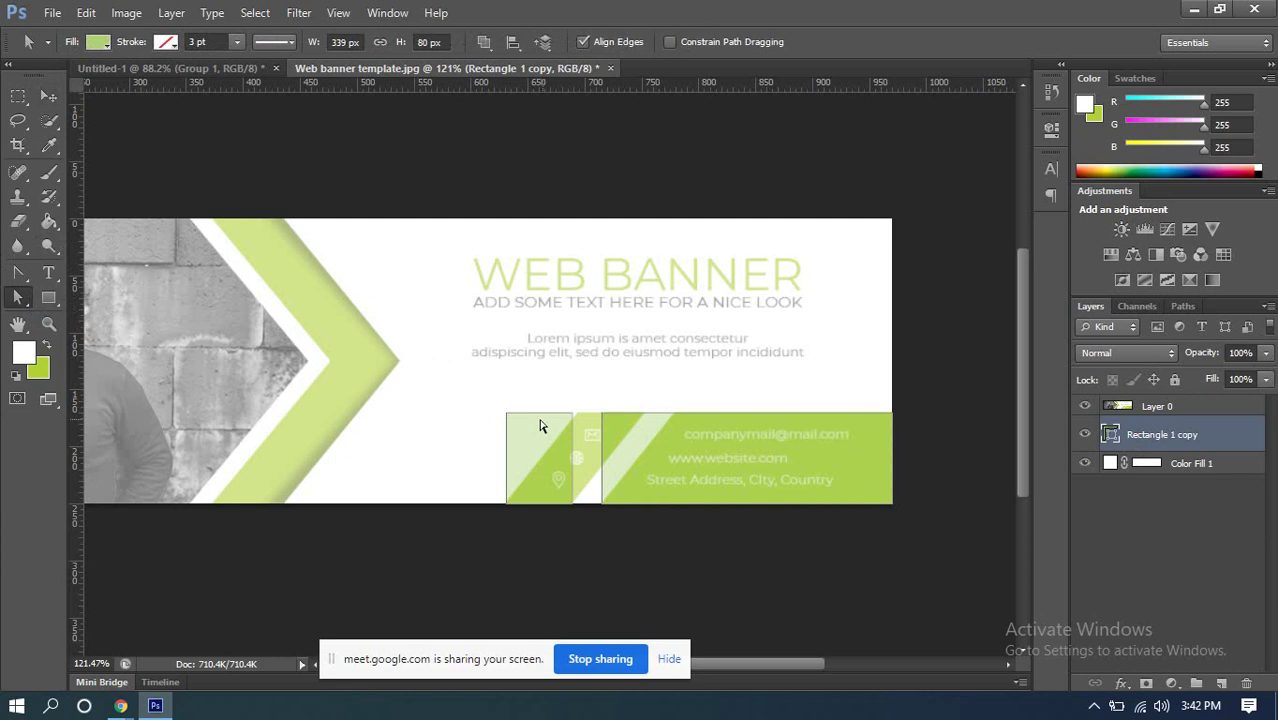
{"action": "left_click_drag", "start_coordinate": [471, 384], "coordinate": [618, 432]}
{"action": "left_click_drag", "start_coordinate": [485, 392], "coordinate": [581, 435]}
{"action": "scroll", "coordinate": [576, 440], "scroll_direction": "up", "scroll_amount": 5}
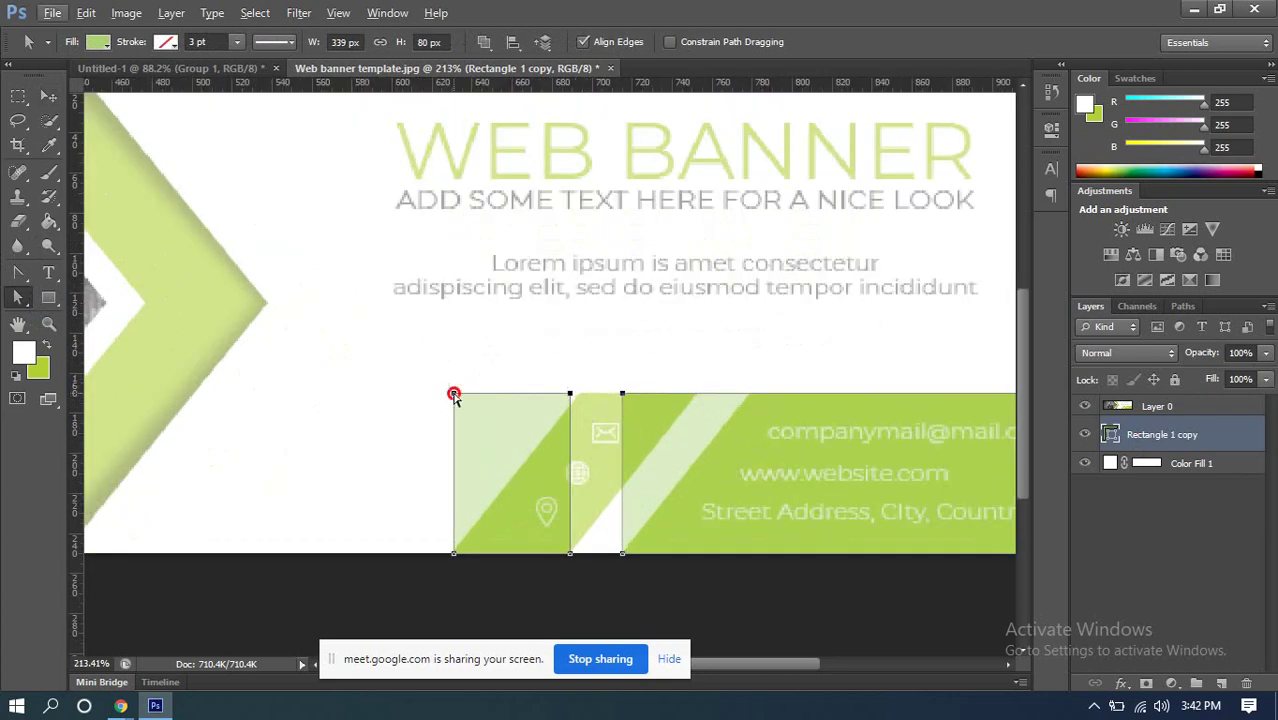
{"action": "left_click_drag", "start_coordinate": [454, 395], "coordinate": [582, 396]}
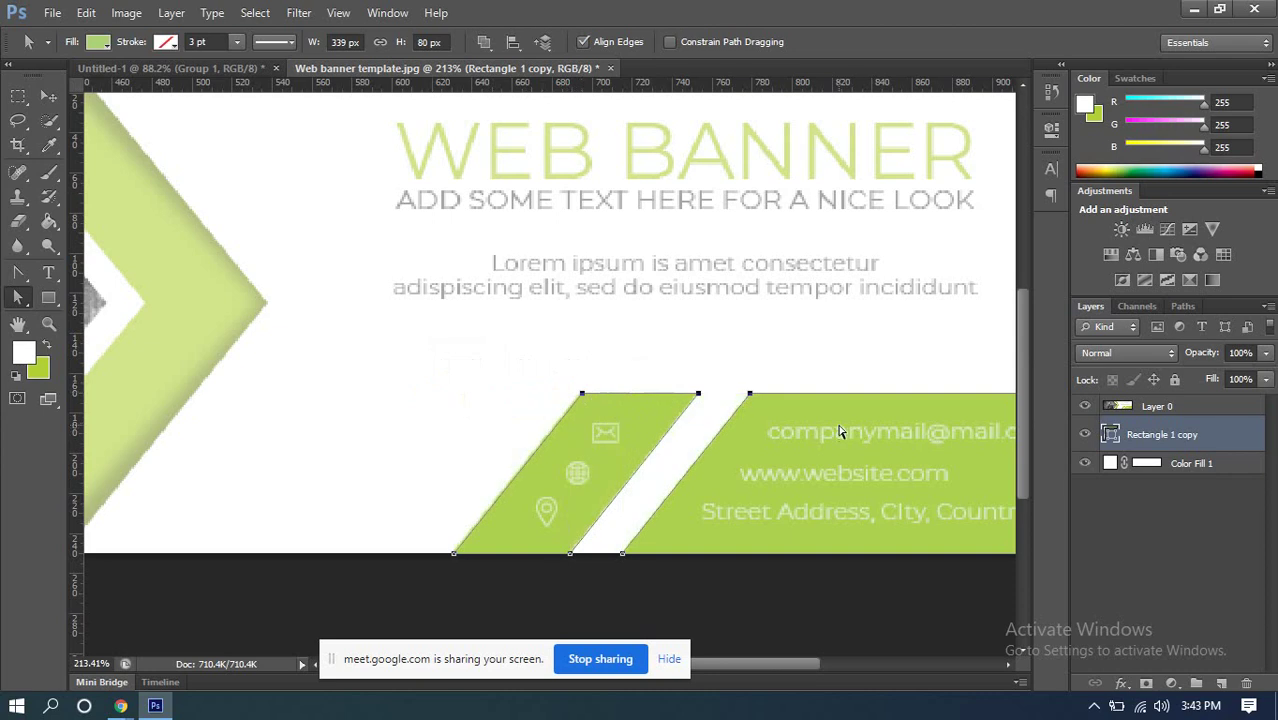
{"action": "scroll", "coordinate": [755, 420], "scroll_direction": "down", "scroll_amount": 3}
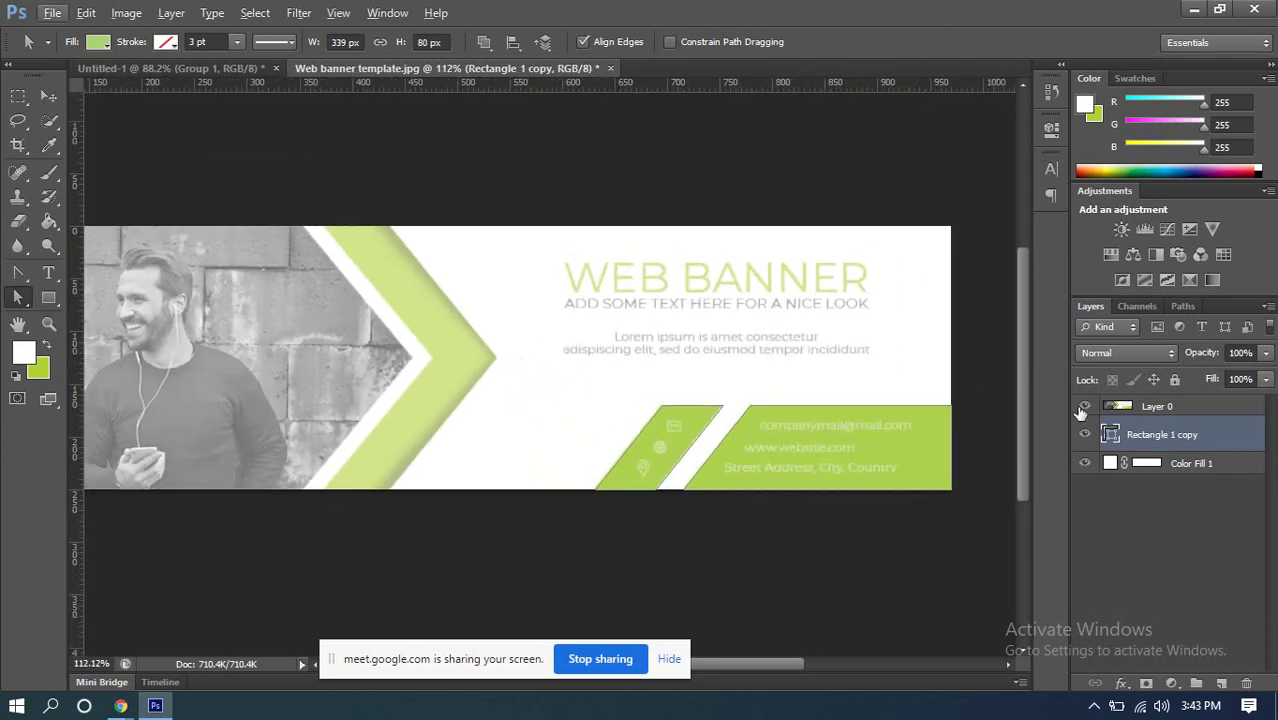
Step: Hide the template to examine the slanted green shapes and their selection outline, then clear the selection and show the template again
{"action": "left_click", "coordinate": [1084, 406]}
{"action": "scroll", "coordinate": [767, 405], "scroll_direction": "down", "scroll_amount": 3}
{"action": "scroll", "coordinate": [785, 395], "scroll_direction": "up", "scroll_amount": 3}
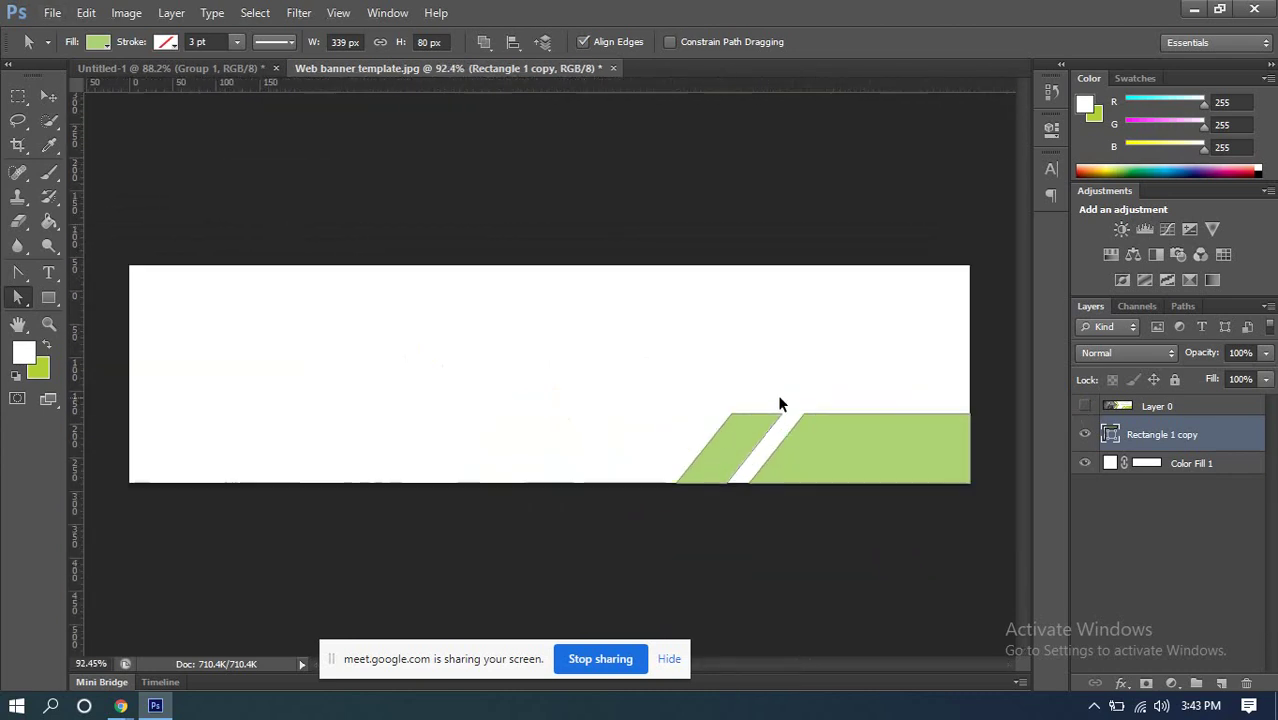
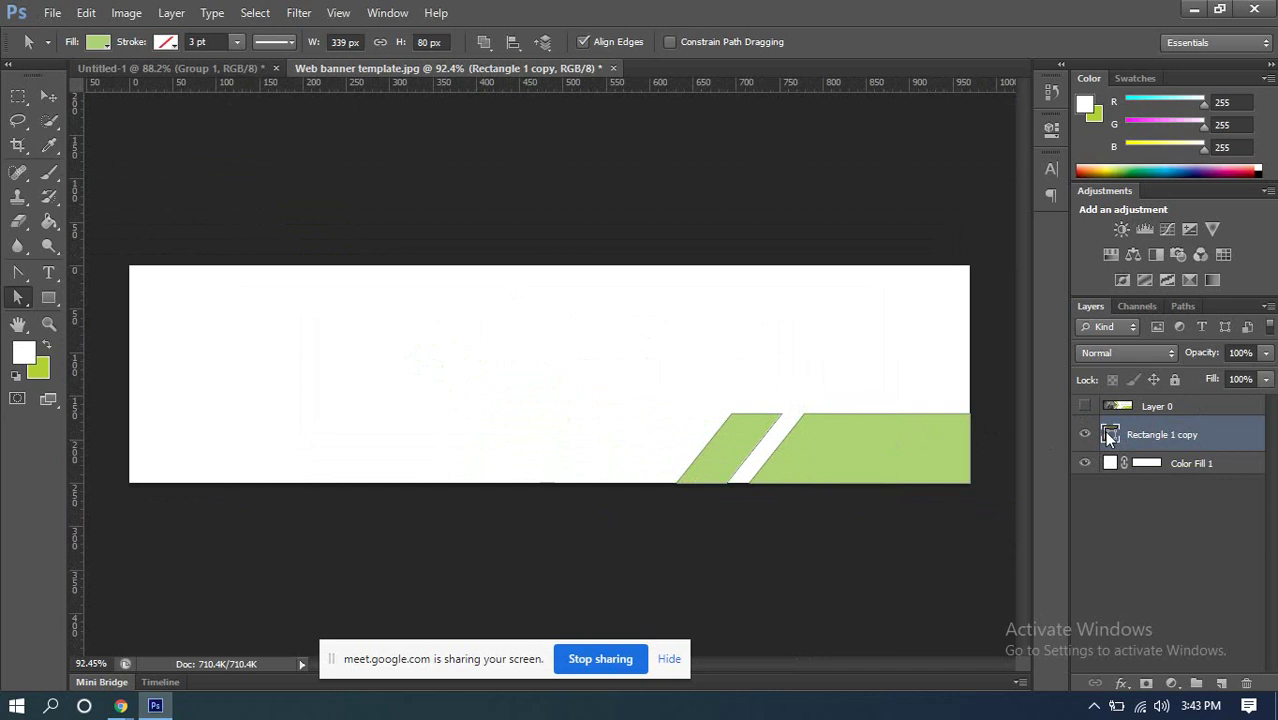
{"action": "left_click", "coordinate": [1108, 436], "text": "ctrl"}
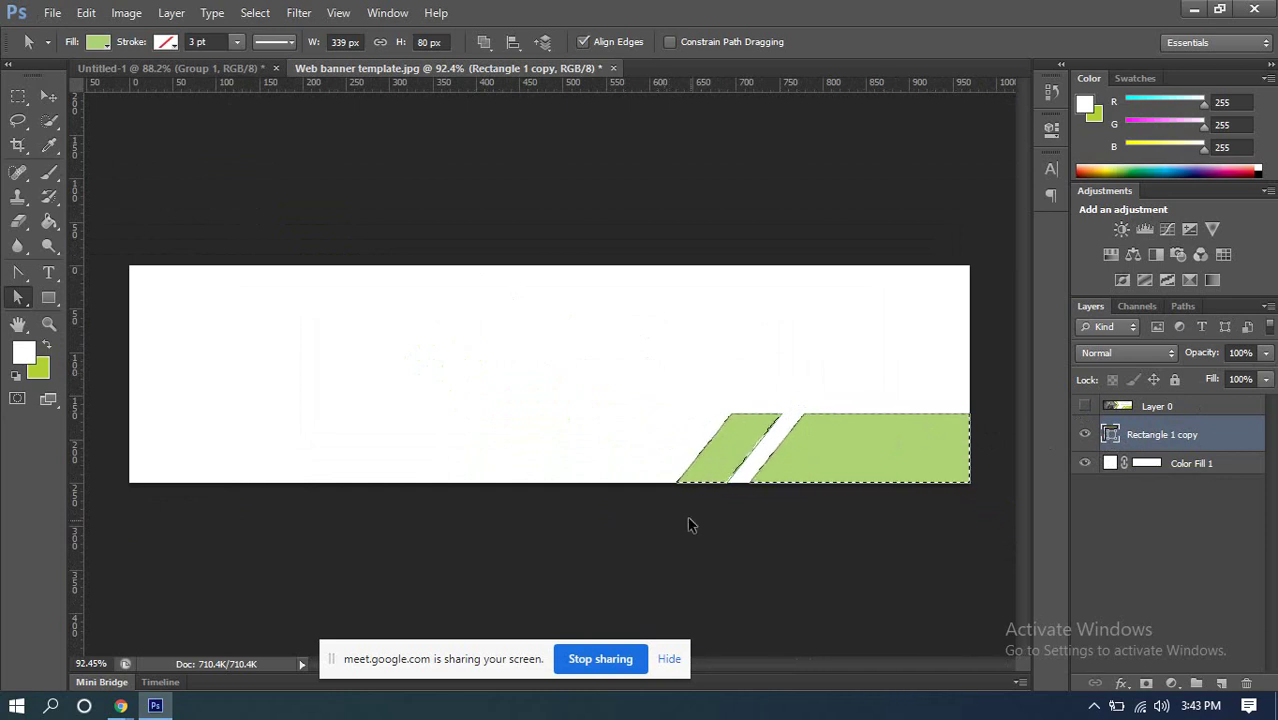
{"action": "key", "text": "ctrl+d"}
{"action": "left_click", "coordinate": [1085, 406]}
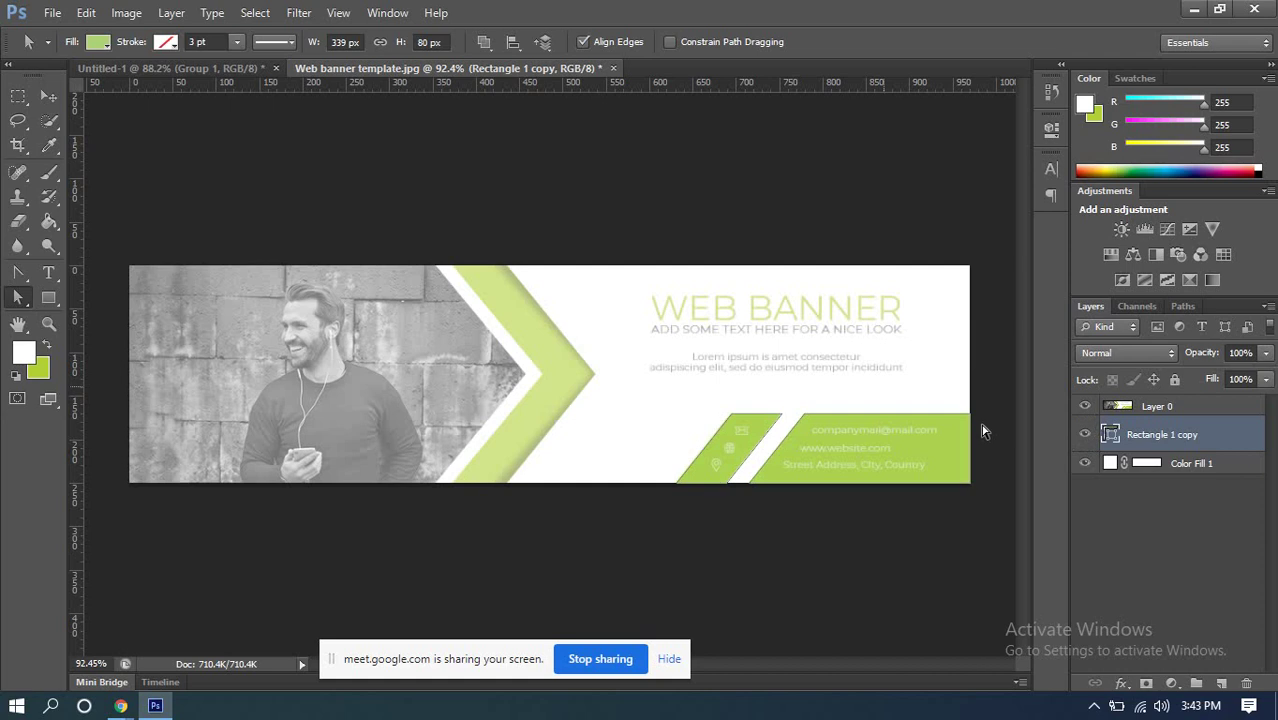
Step: Create a rectangle shape 400 px wide and 250 px high over the banner's text area
{"action": "scroll", "coordinate": [635, 331], "scroll_direction": "up", "scroll_amount": 3}
{"action": "left_click_drag", "start_coordinate": [710, 322], "coordinate": [455, 272]}
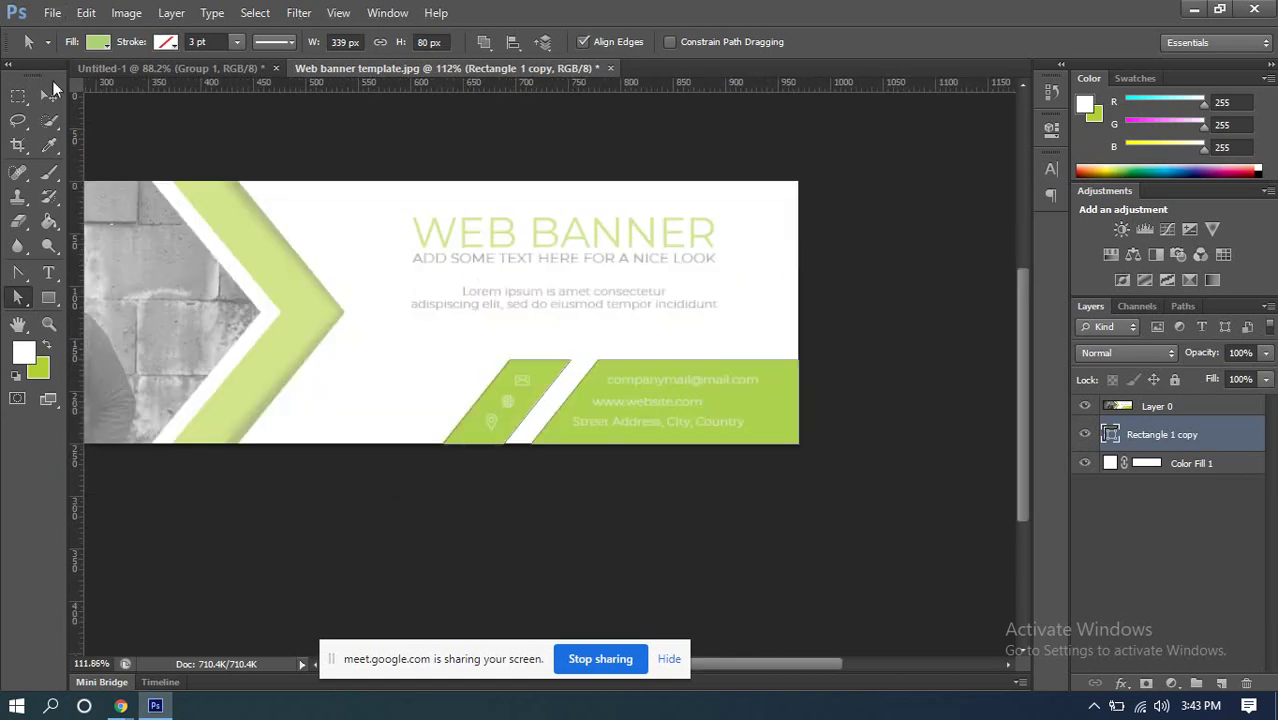
{"action": "key", "text": "v"}
{"action": "left_click", "coordinate": [48, 297]}
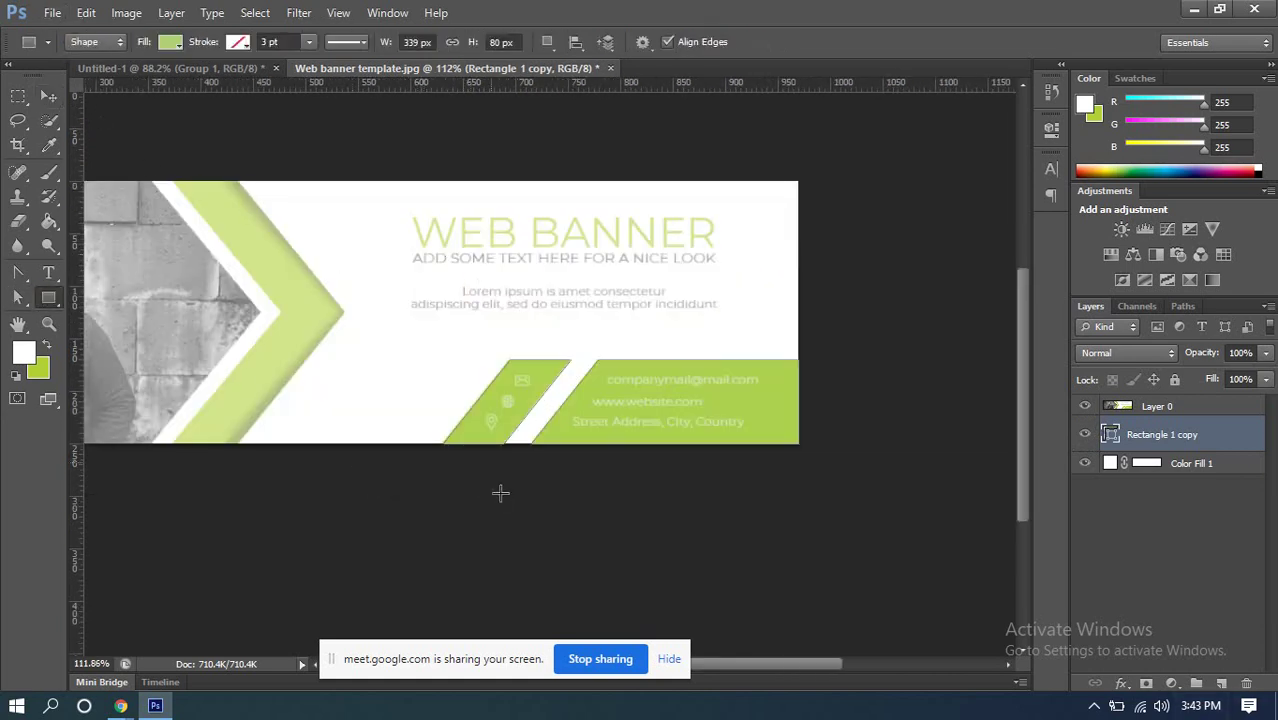
{"action": "left_click", "coordinate": [366, 218]}
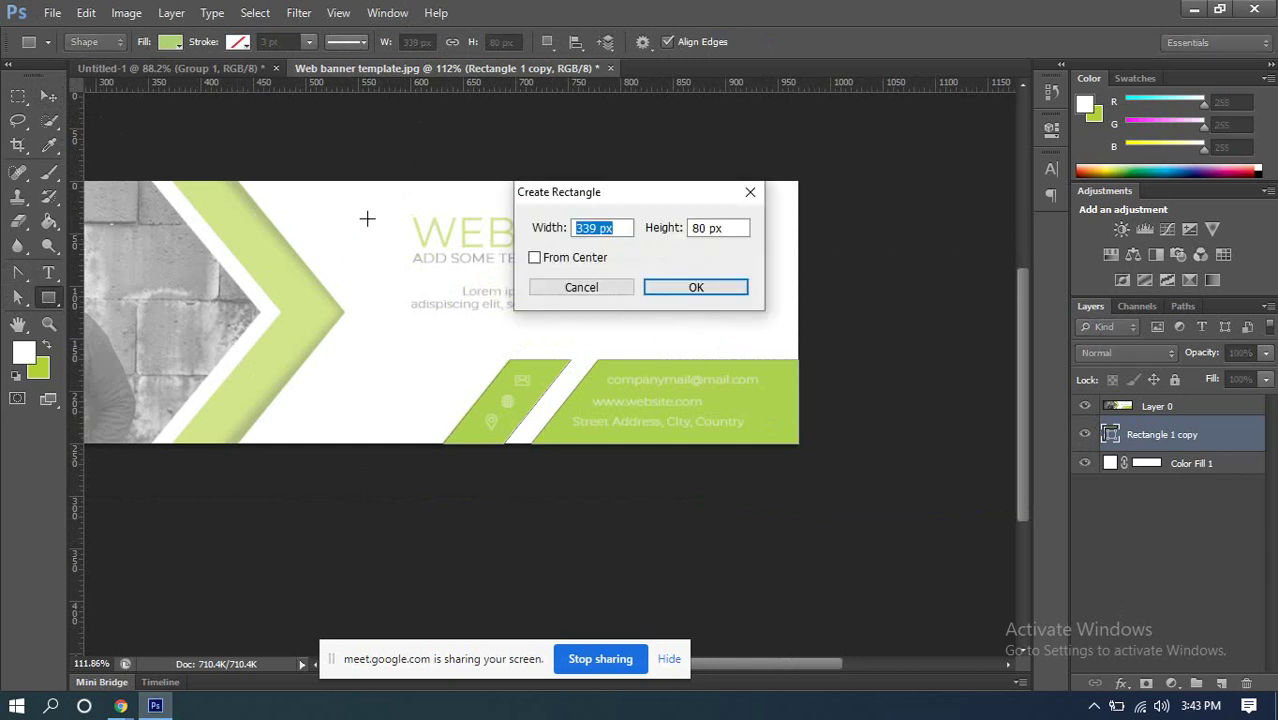
{"action": "type", "text": "400"}
{"action": "key", "text": "Tab"}
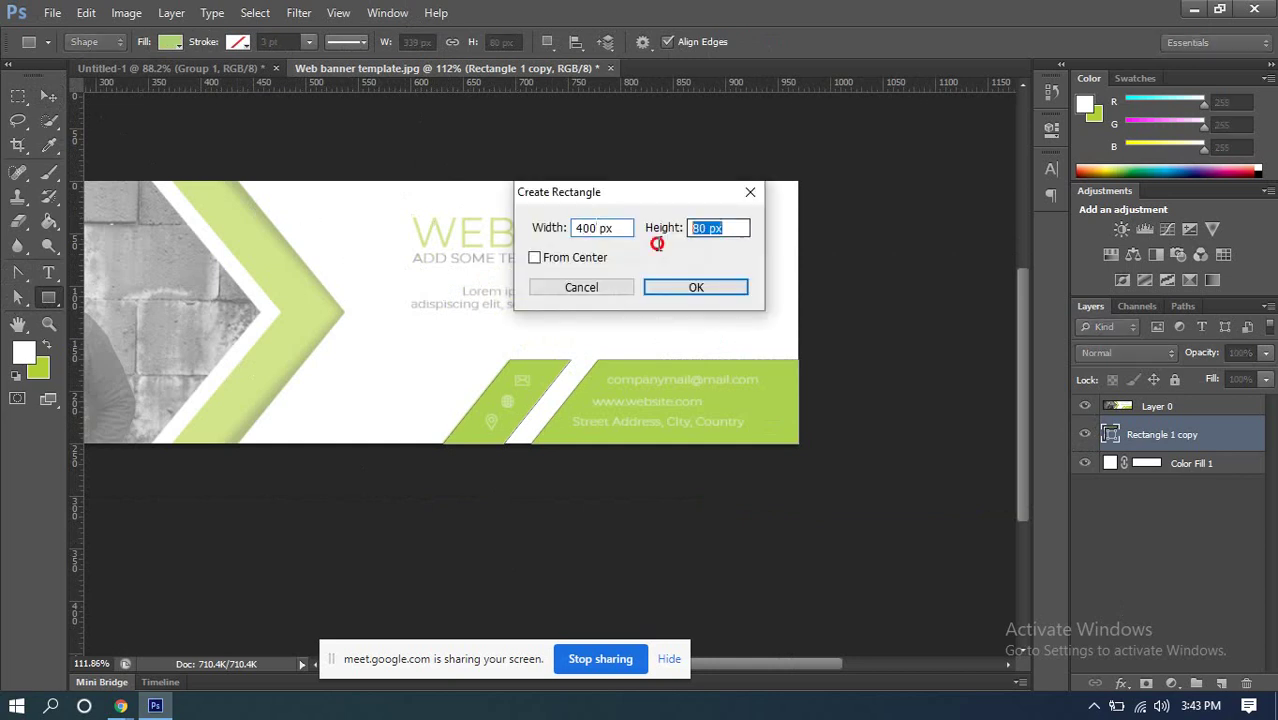
{"action": "type", "text": "256"}
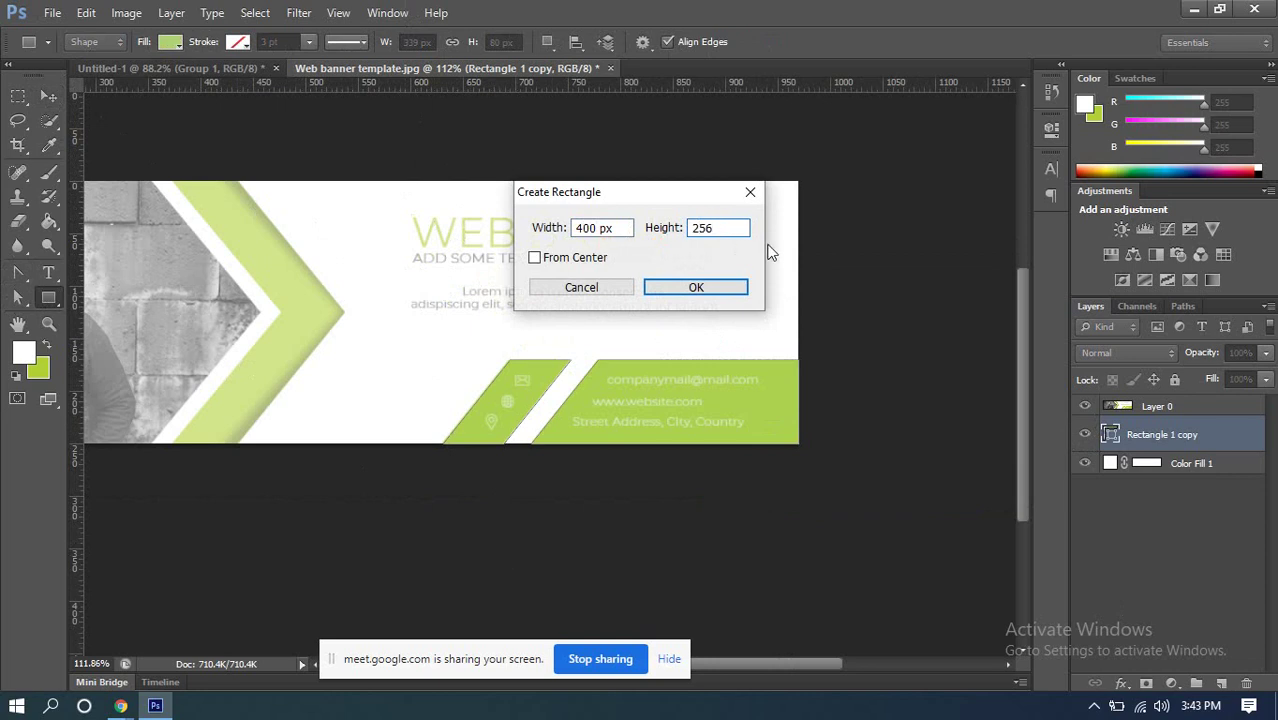
{"action": "key", "text": "Return"}
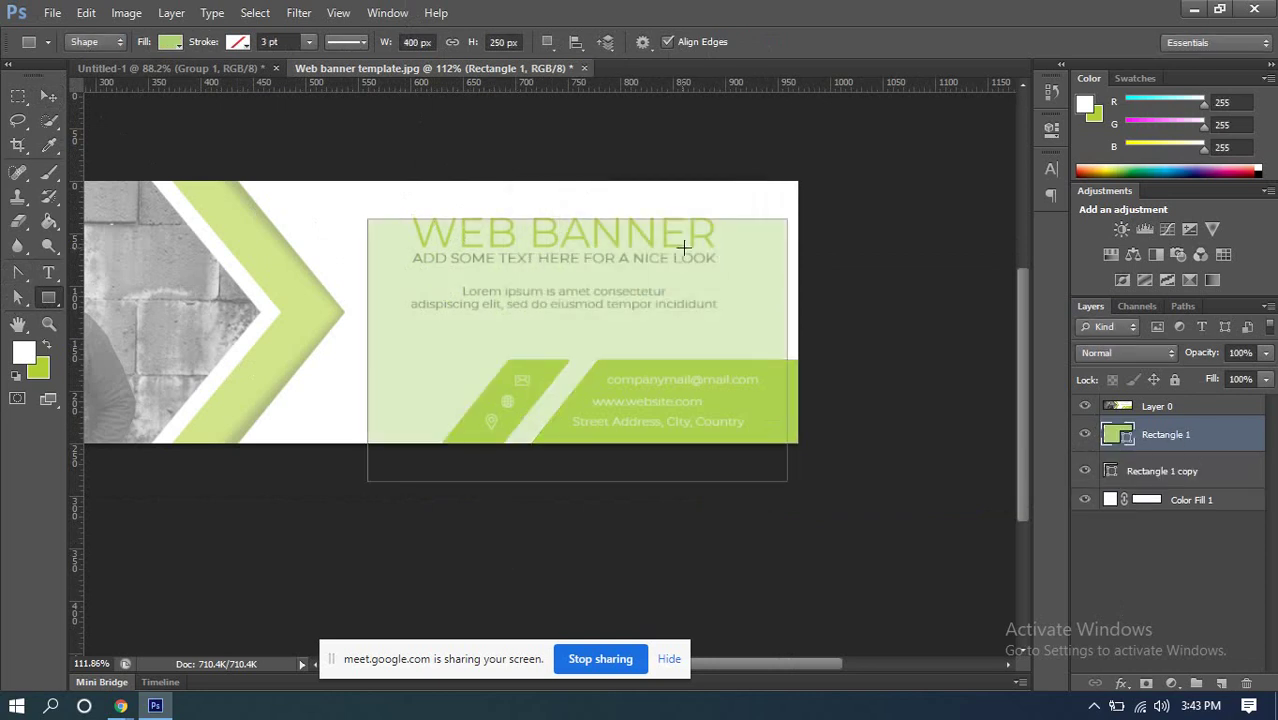
Step: Set the new rectangle's fill colour to light grey d8d8d8
{"action": "left_click", "coordinate": [44, 100]}
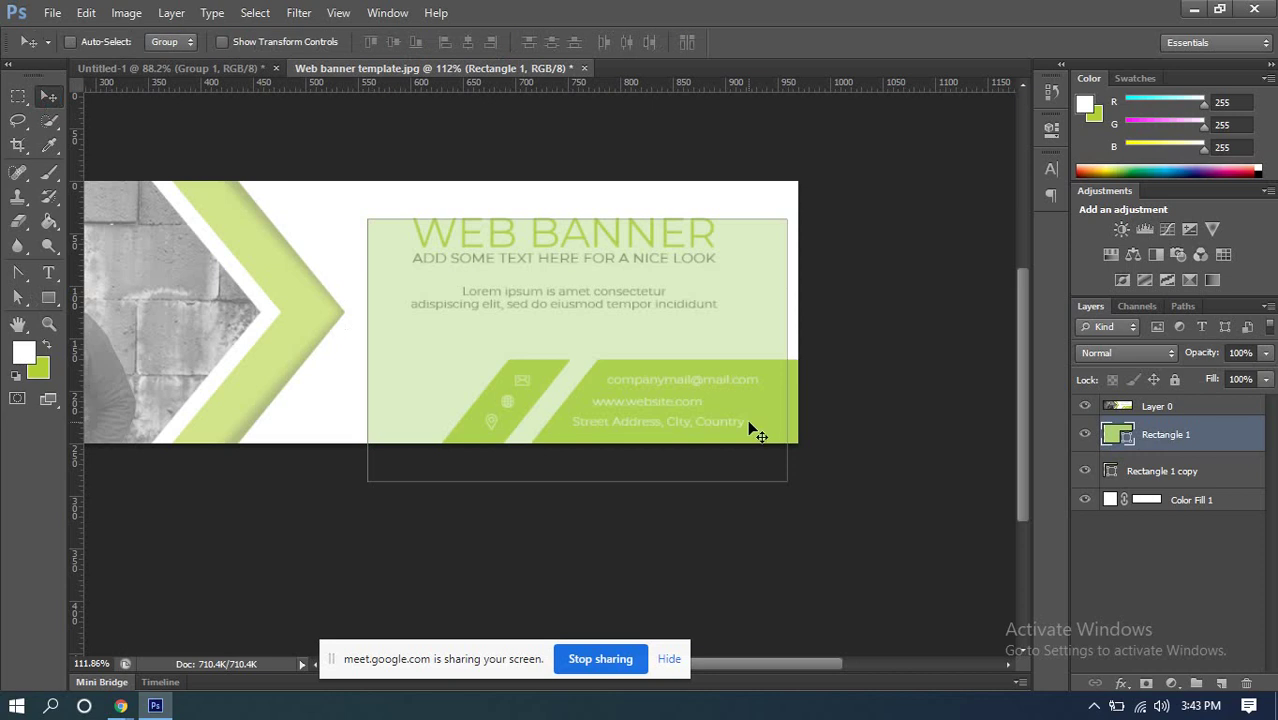
{"action": "double_click", "coordinate": [1118, 437]}
{"action": "left_click_drag", "start_coordinate": [736, 240], "coordinate": [618, 138]}
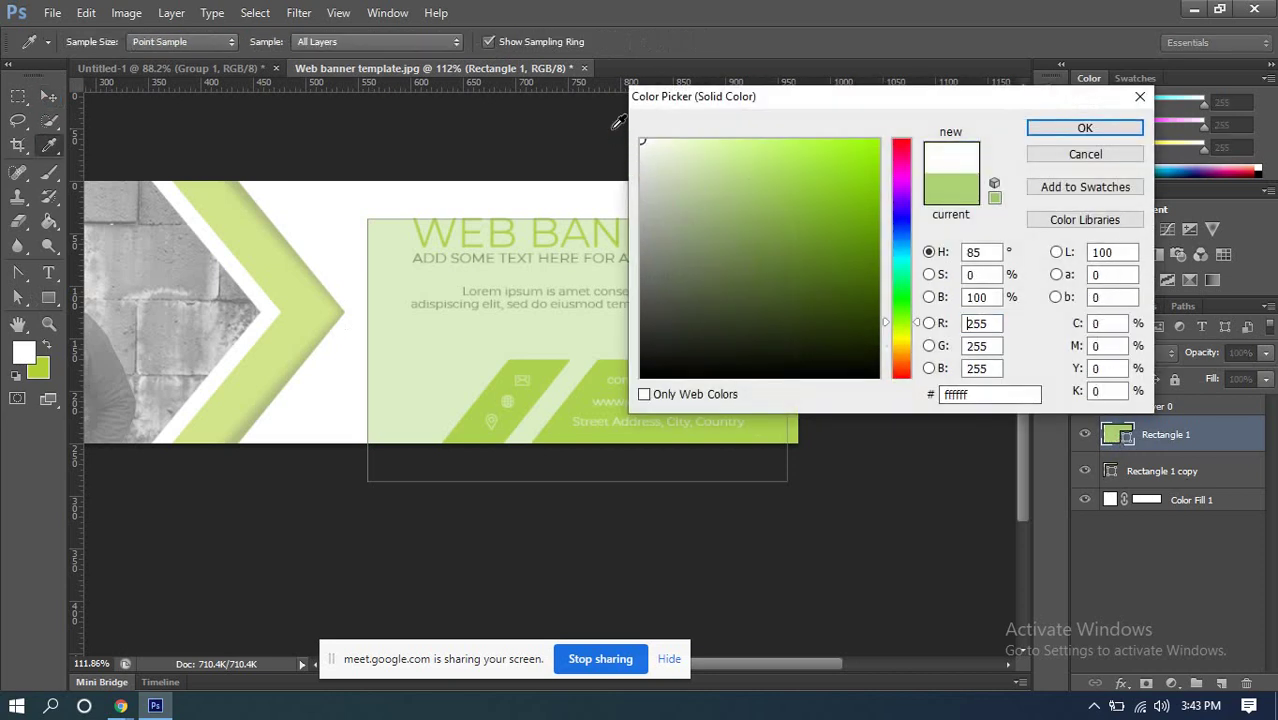
{"action": "left_click", "coordinate": [642, 176]}
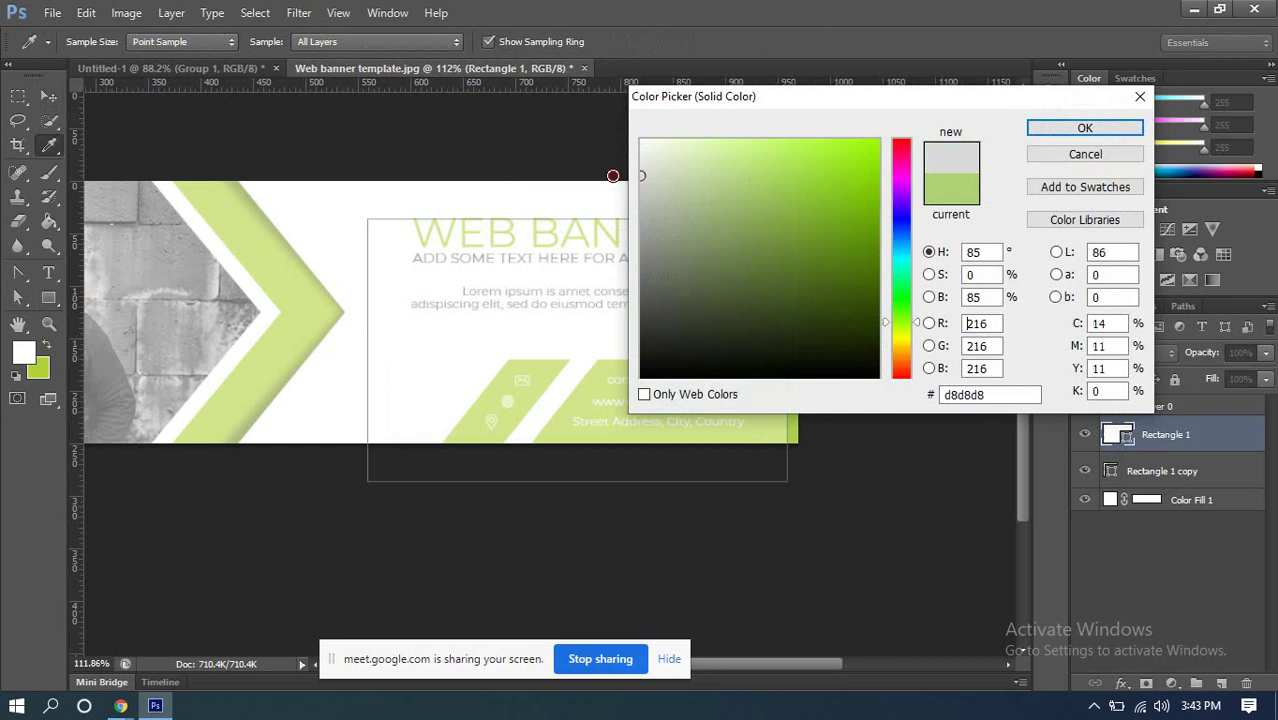
{"action": "left_click", "coordinate": [1084, 128]}
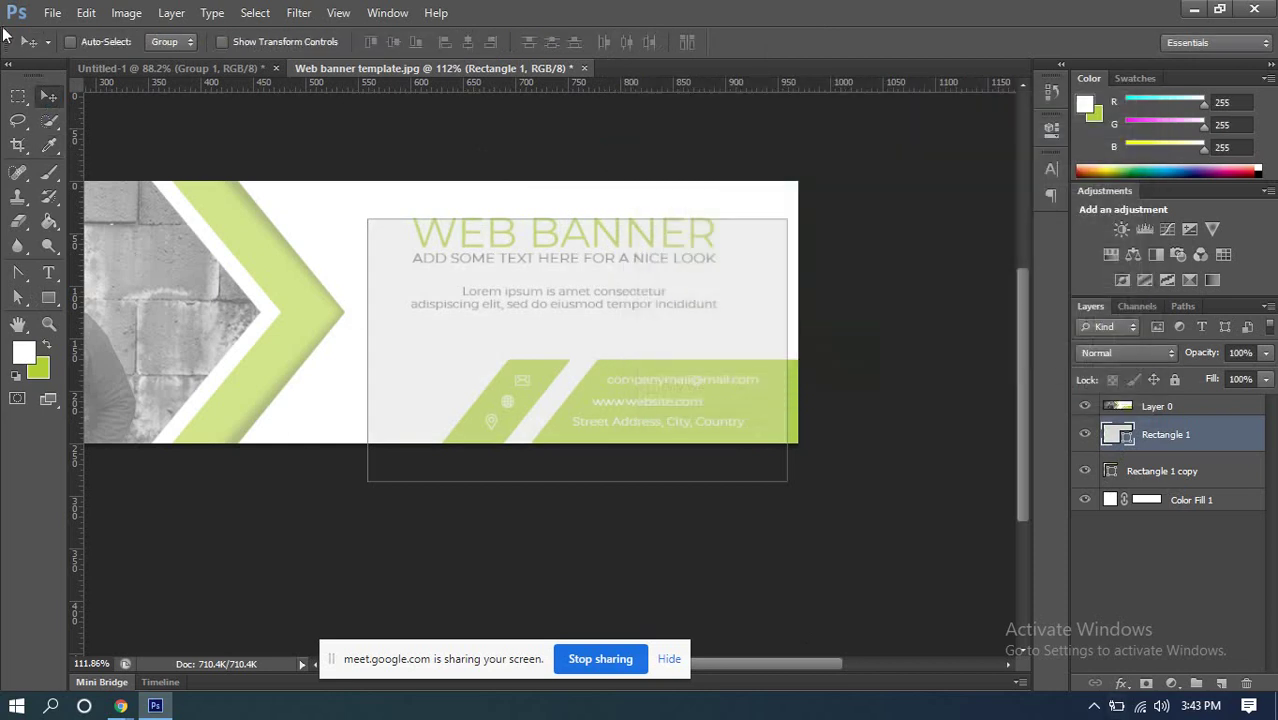
Step: Select the whole canvas and align the grey rectangle to its vertical centre
{"action": "left_click", "coordinate": [46, 95]}
{"action": "key", "text": "ctrl+a"}
{"action": "scroll", "coordinate": [530, 287], "scroll_direction": "down", "scroll_amount": 2}
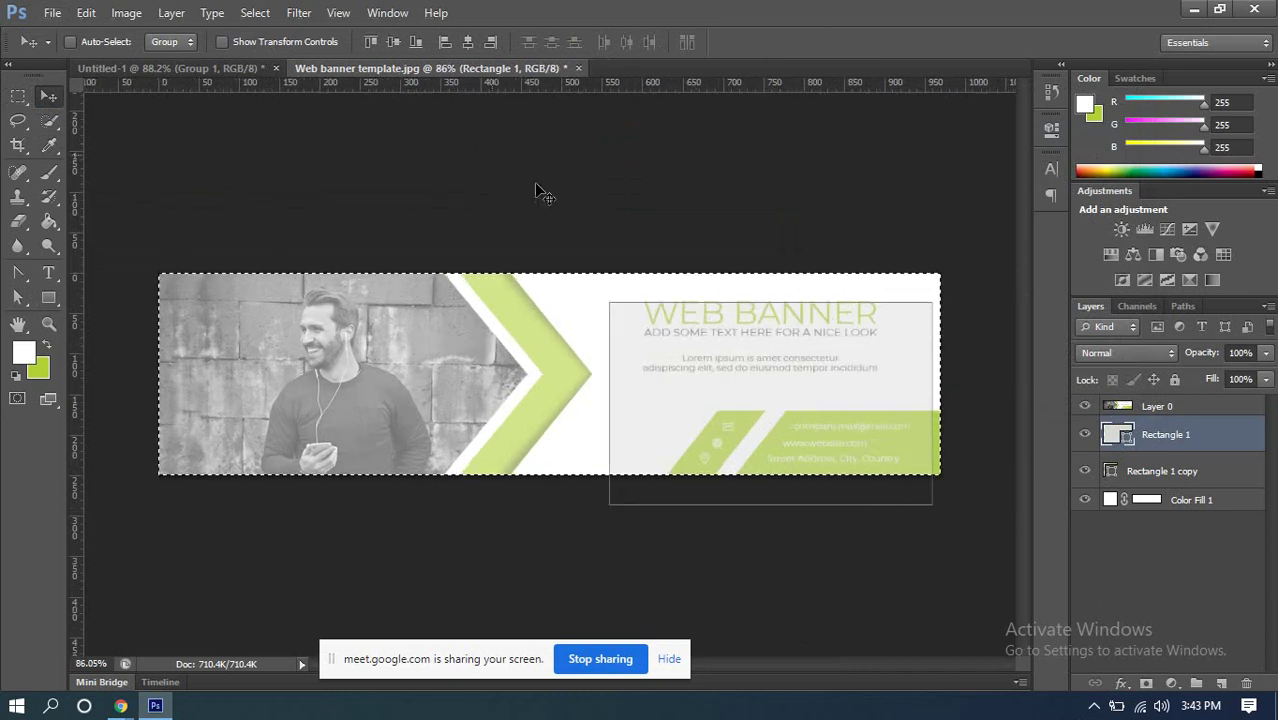
{"action": "scroll", "coordinate": [690, 380], "scroll_direction": "up", "scroll_amount": 1}
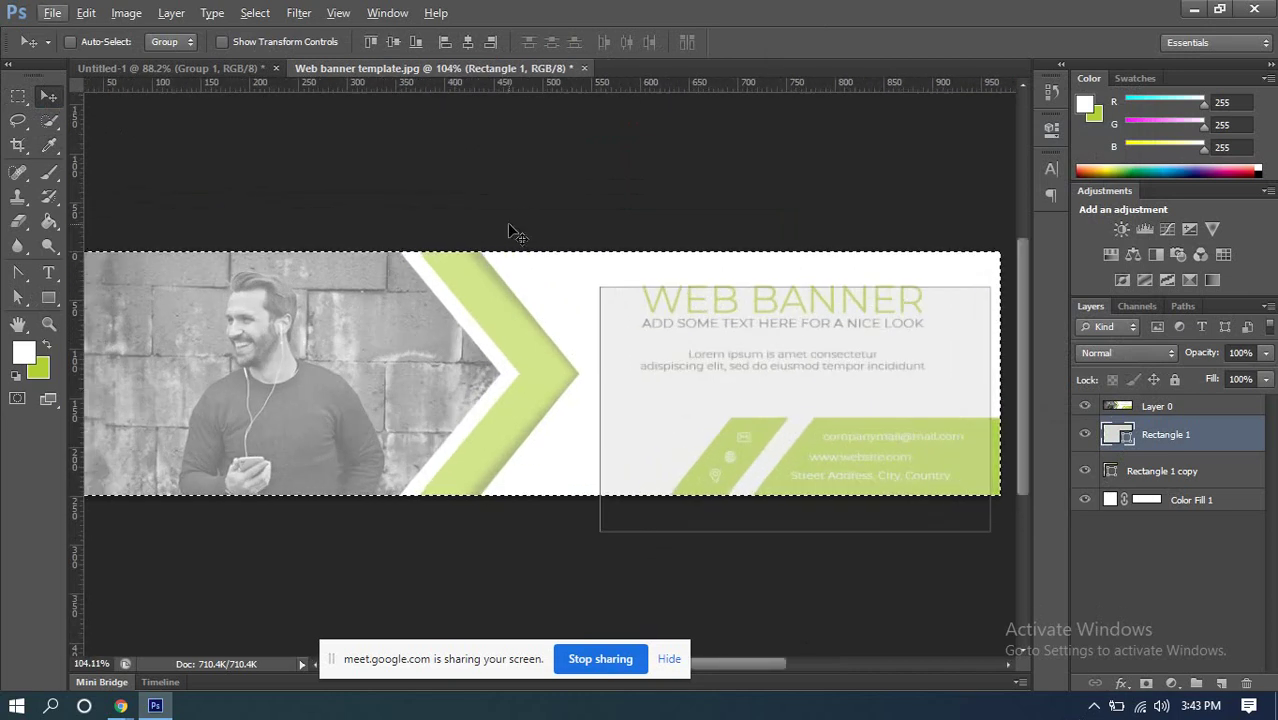
{"action": "left_click", "coordinate": [394, 42]}
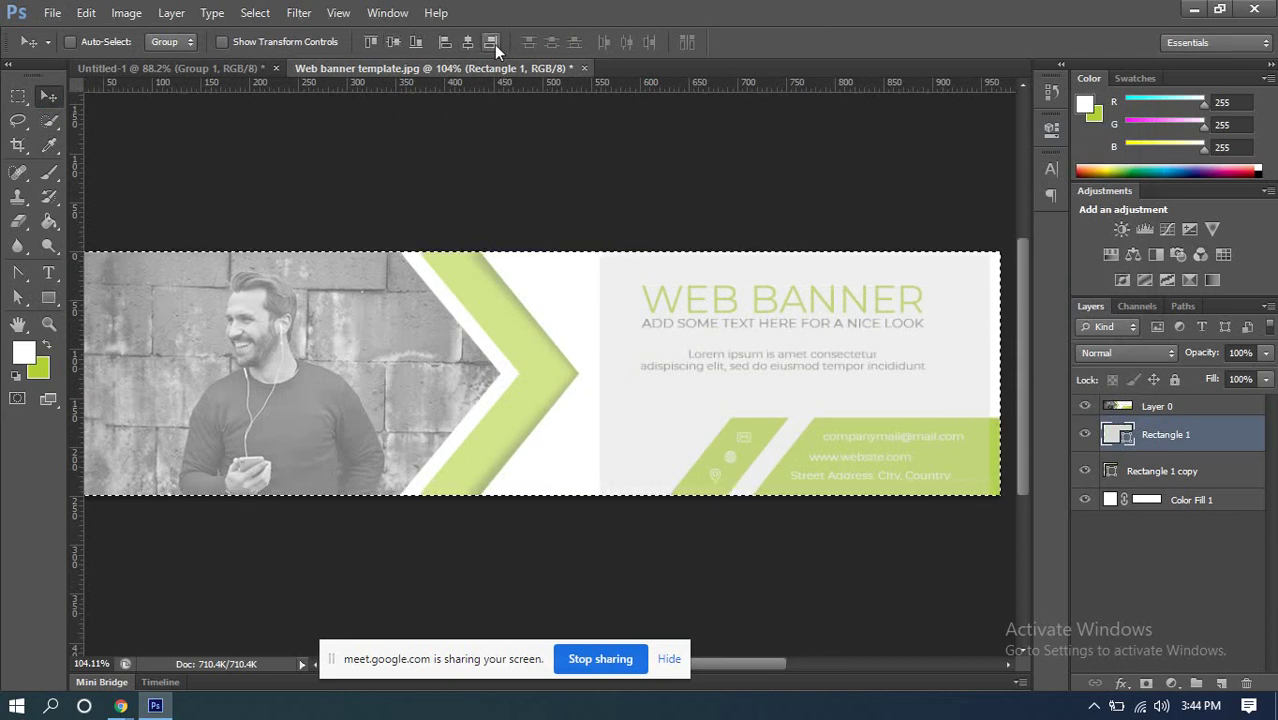
Step: Align the grey rectangle's right edge with the right edge of the canvas and clear the selection
{"action": "scroll", "coordinate": [800, 310], "scroll_direction": "up", "scroll_amount": 5}
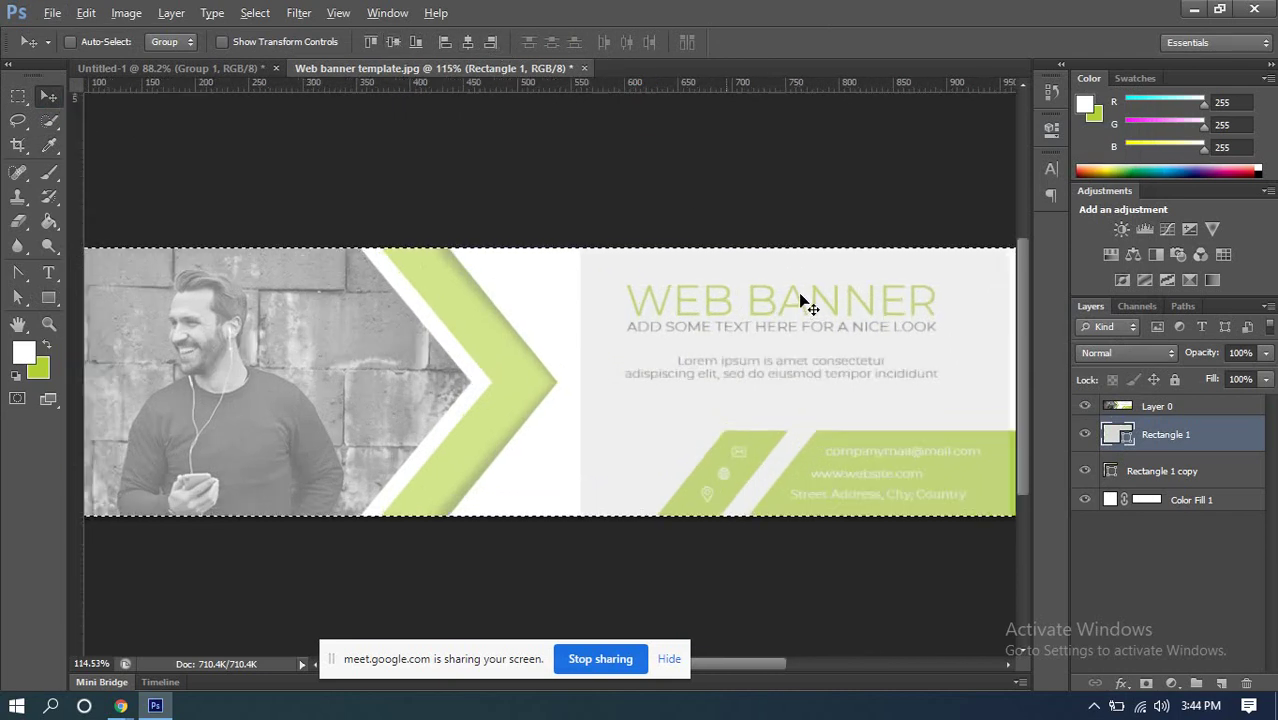
{"action": "scroll", "coordinate": [548, 277], "scroll_direction": "down", "scroll_amount": 3}
{"action": "left_click_drag", "start_coordinate": [681, 293], "coordinate": [290, 271]}
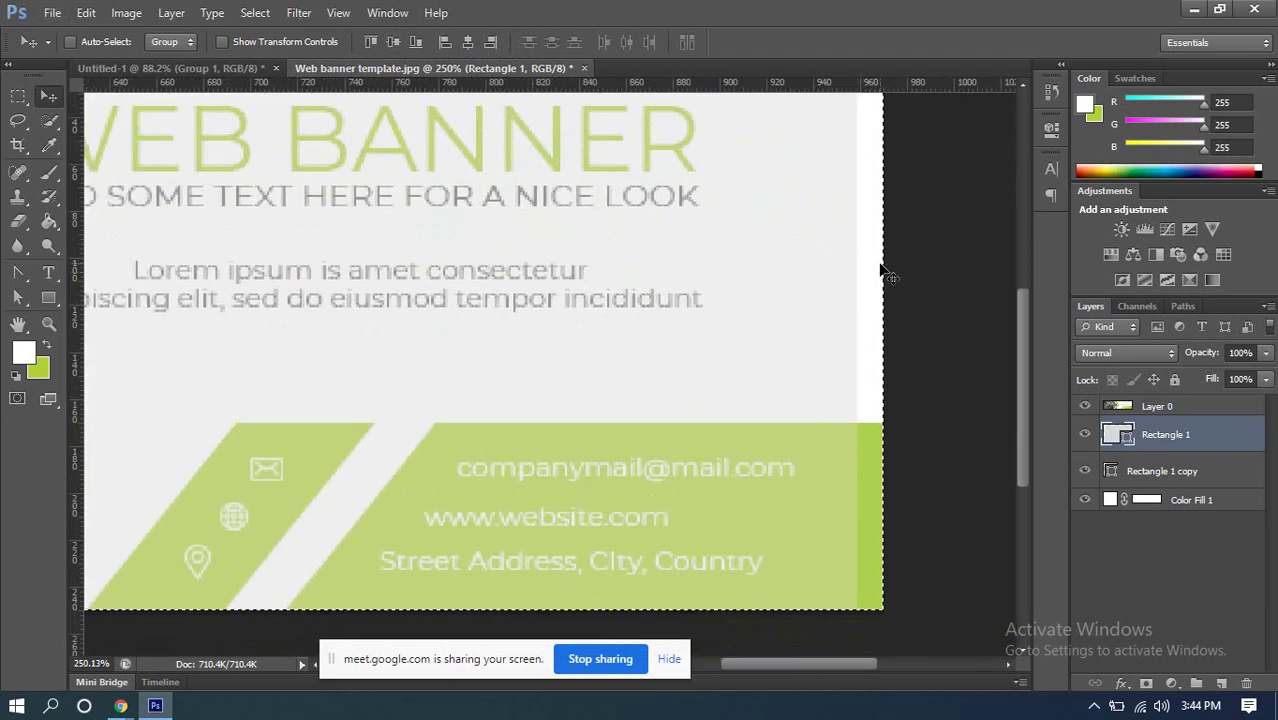
{"action": "scroll", "coordinate": [884, 271], "scroll_direction": "down", "scroll_amount": 5}
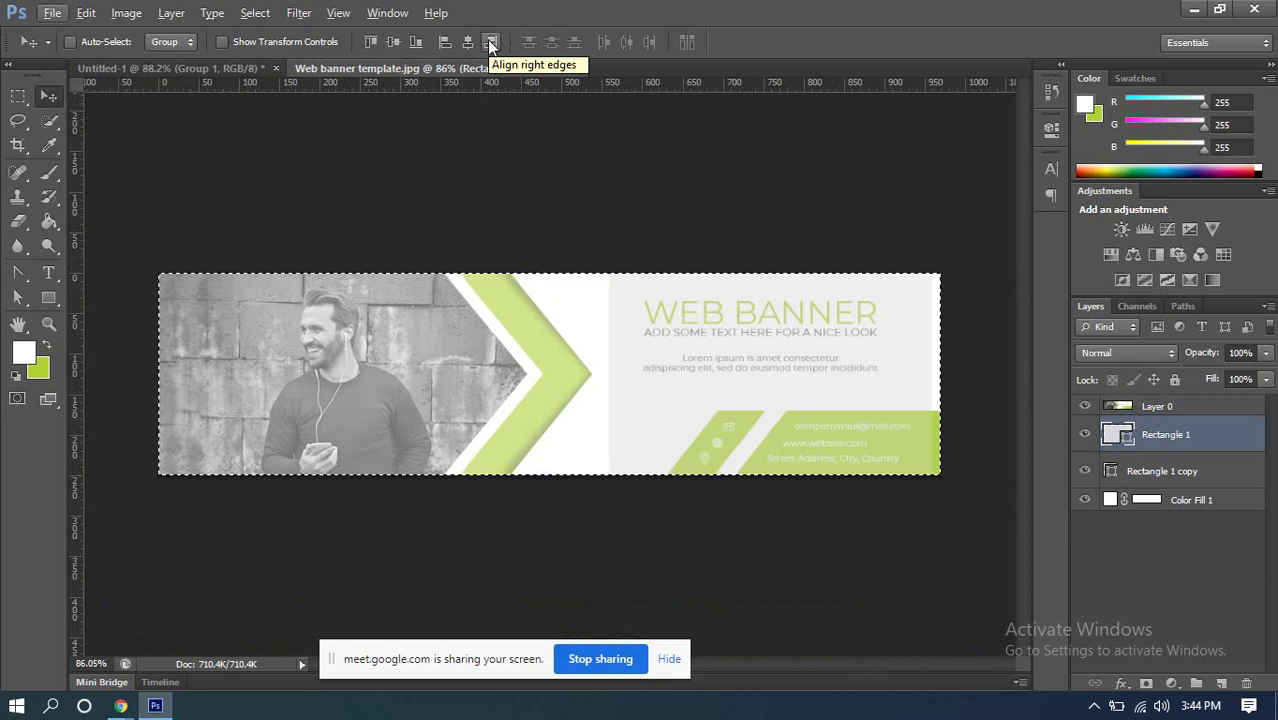
{"action": "scroll", "coordinate": [842, 351], "scroll_direction": "up", "scroll_amount": 3}
{"action": "left_click_drag", "start_coordinate": [1025, 393], "coordinate": [1018, 366]}
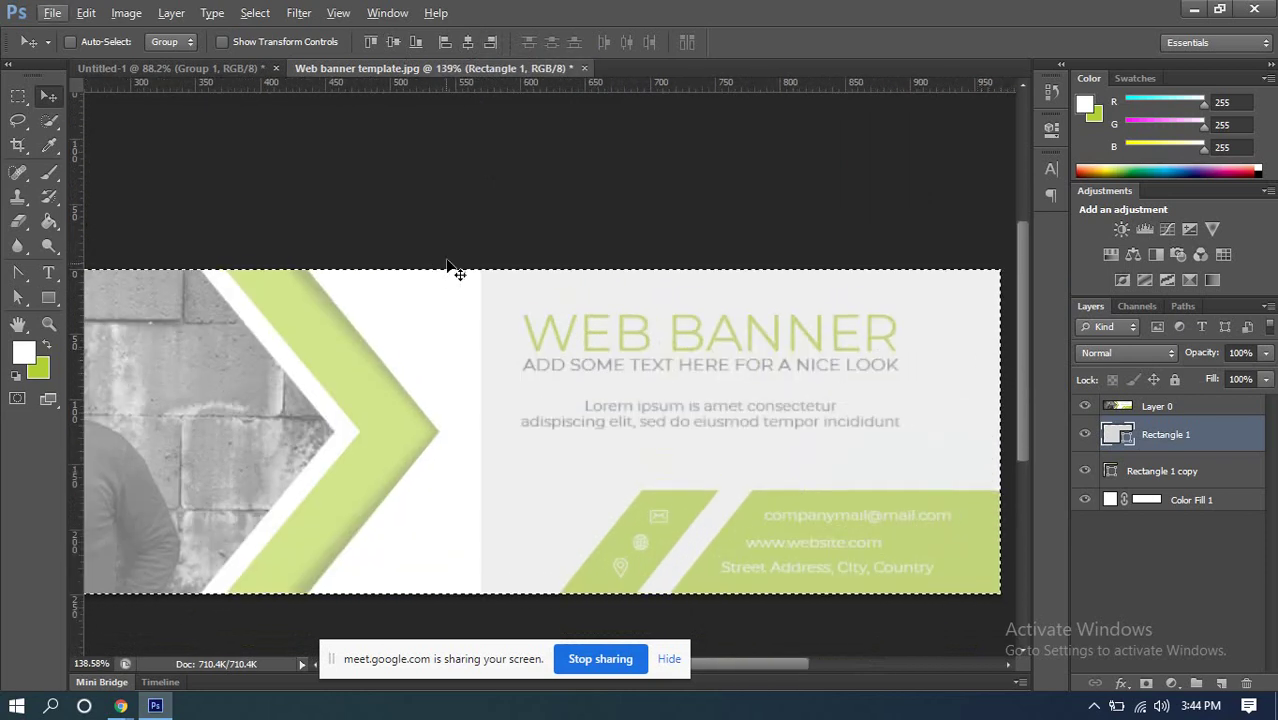
{"action": "scroll", "coordinate": [581, 305], "scroll_direction": "down", "scroll_amount": 2}
{"action": "scroll", "coordinate": [587, 313], "scroll_direction": "down", "scroll_amount": 1}
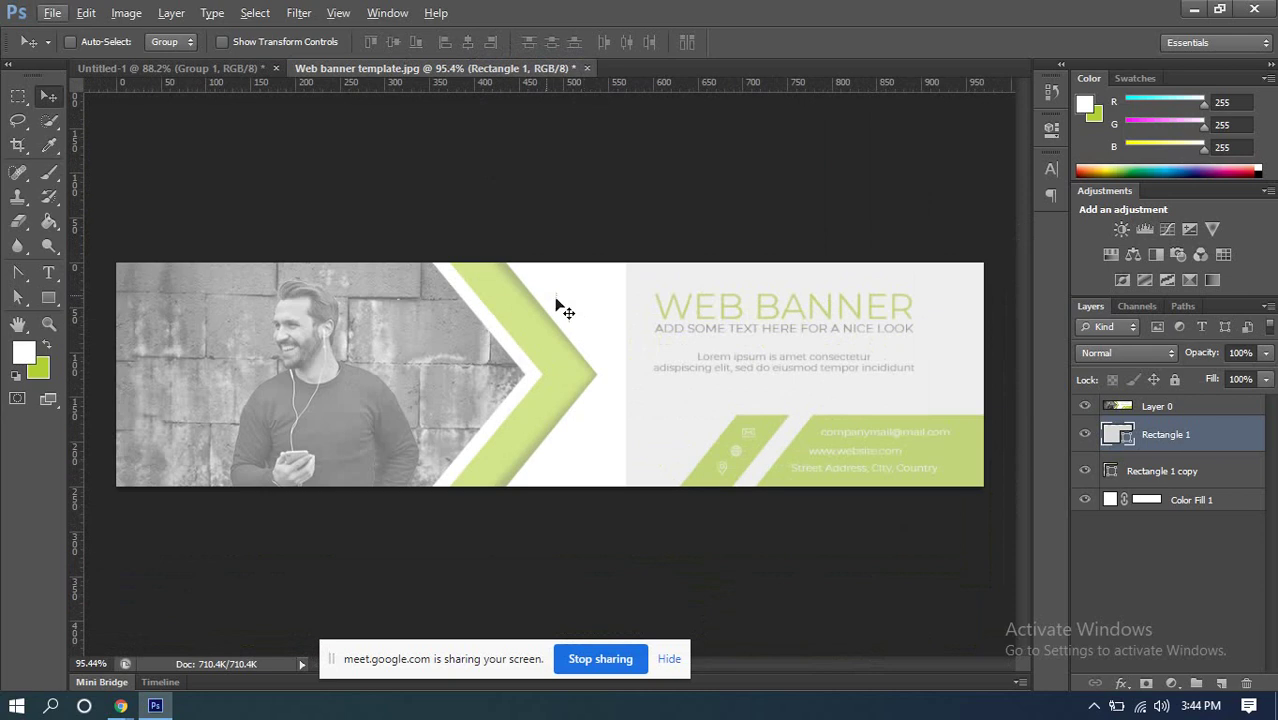
Step: Widen the grey rectangle from its left side to 133.25%, reaching the upper right corner of the green chevron
{"action": "key", "text": "ctrl+t"}
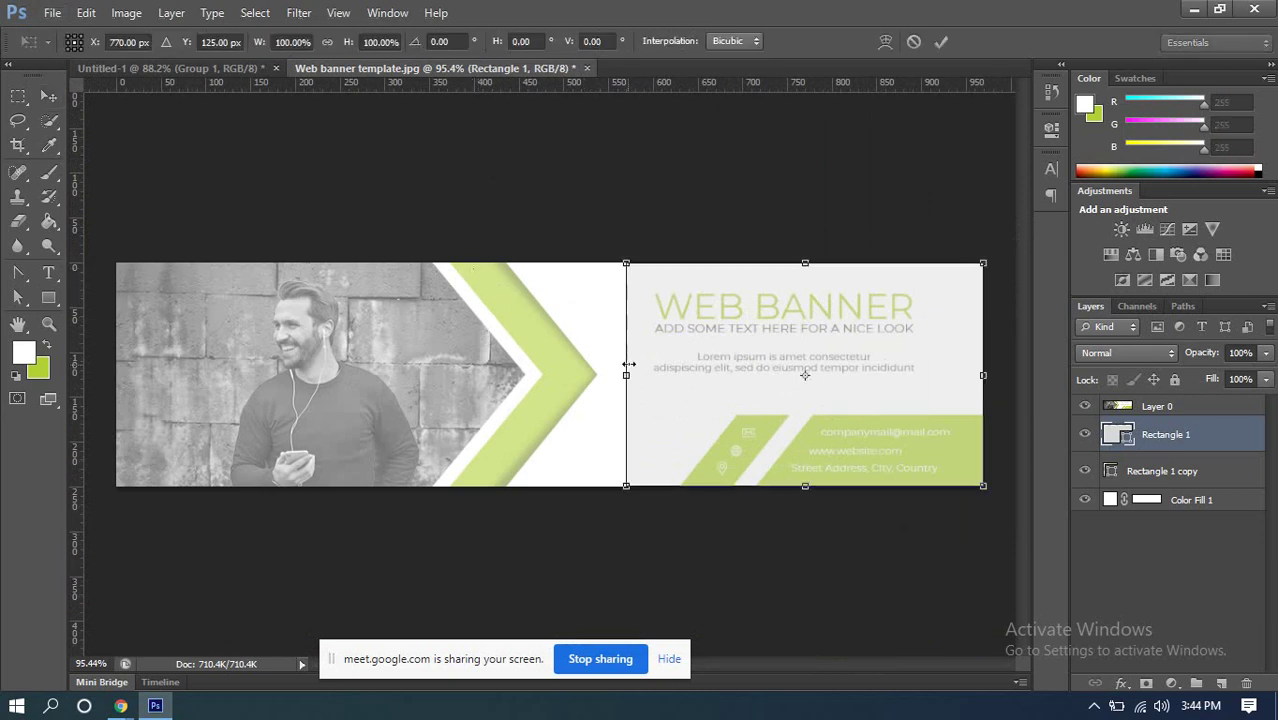
{"action": "left_click_drag", "start_coordinate": [626, 375], "coordinate": [507, 380]}
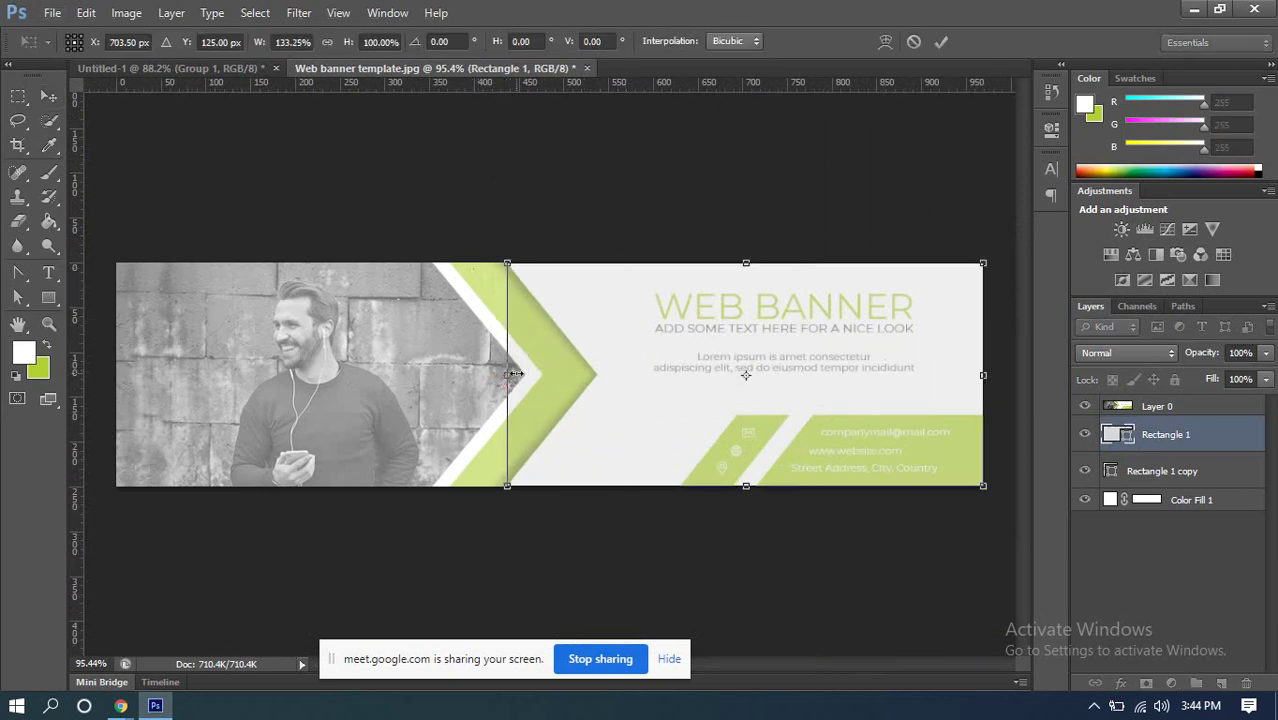
{"action": "left_click", "coordinate": [940, 41]}
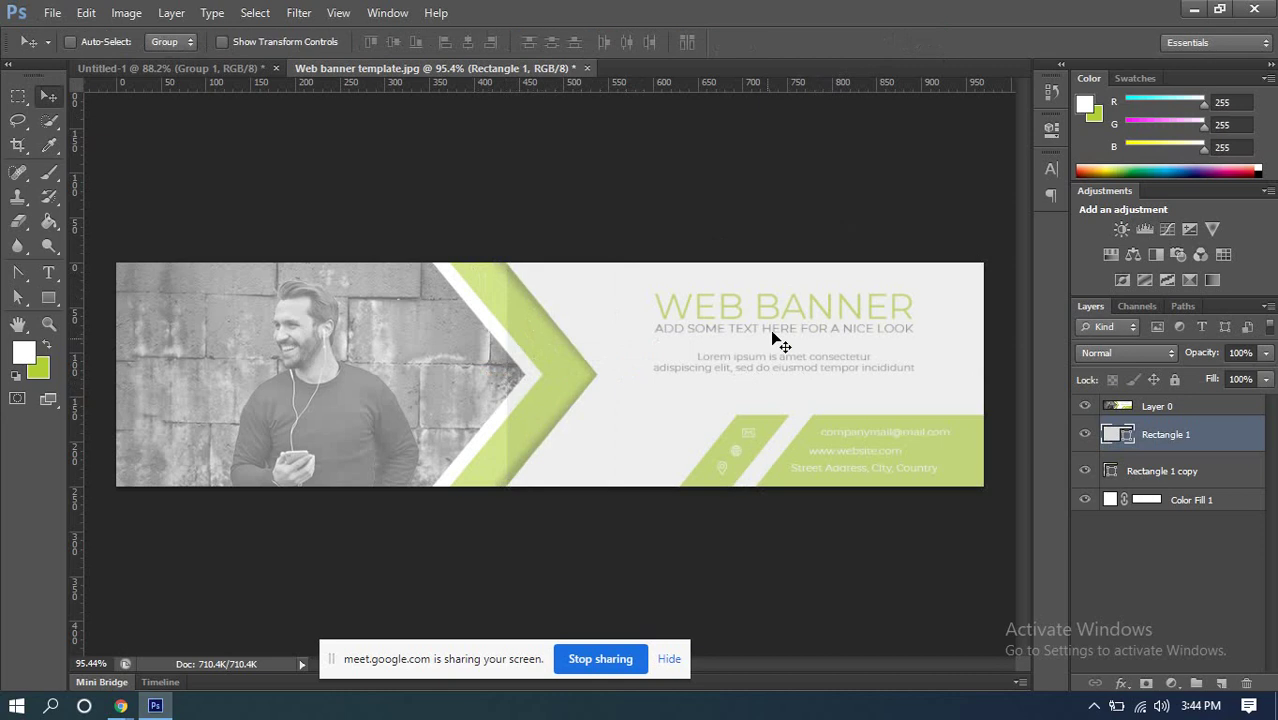
Step: Lower the template layer's opacity to 33%
{"action": "left_click", "coordinate": [1168, 407]}
{"action": "left_click", "coordinate": [1263, 354]}
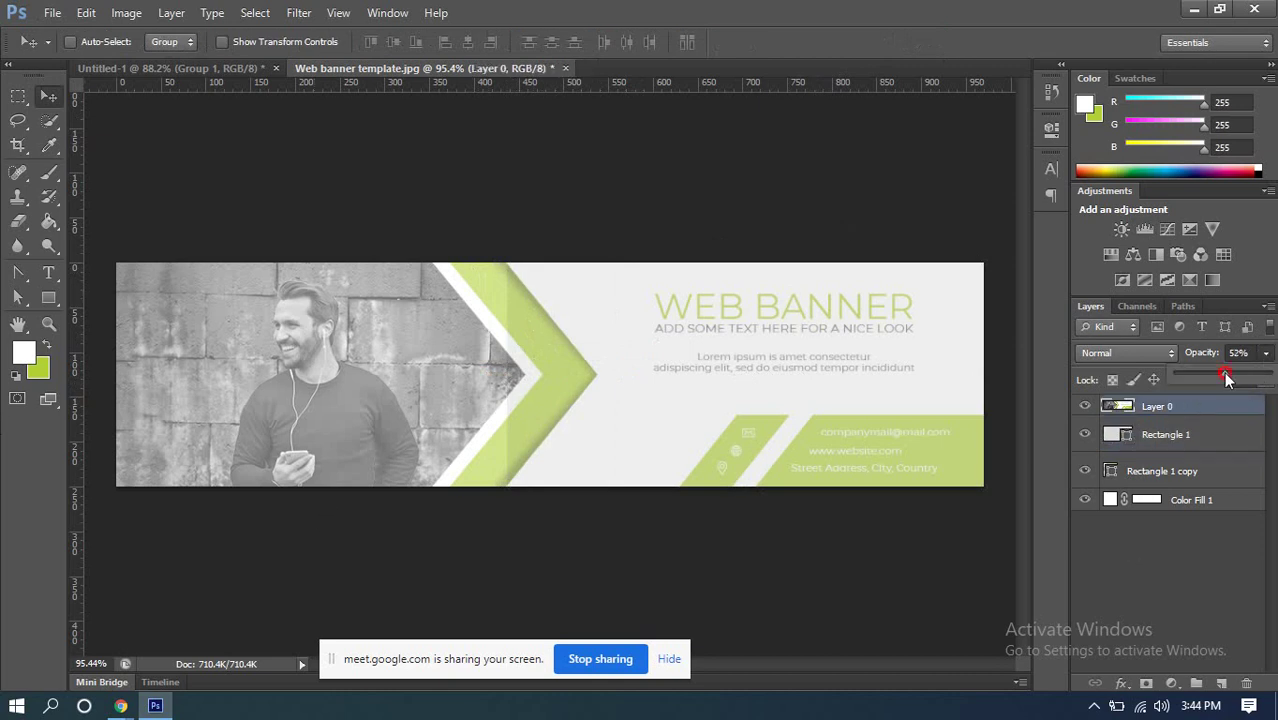
{"action": "left_click_drag", "start_coordinate": [1226, 377], "coordinate": [1205, 373]}
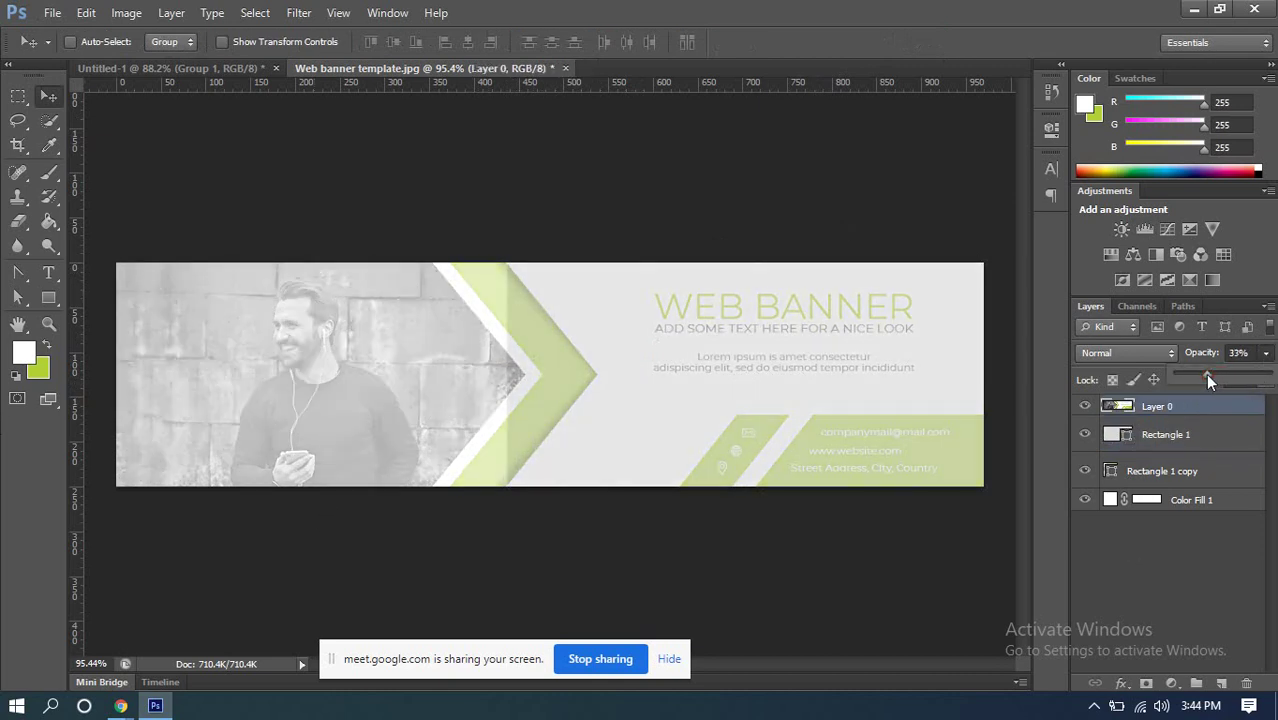
{"action": "left_click", "coordinate": [1267, 353]}
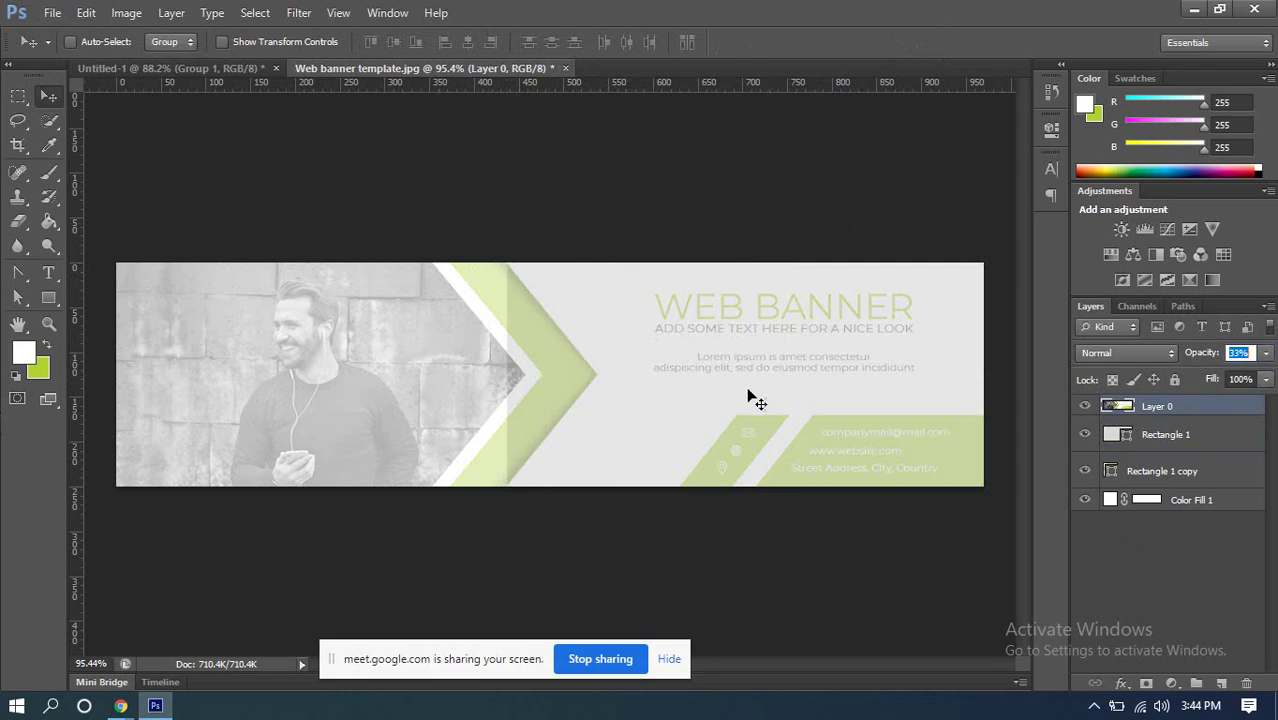
{"action": "scroll", "coordinate": [600, 312], "scroll_direction": "up", "scroll_amount": 2}
{"action": "scroll", "coordinate": [494, 314], "scroll_direction": "up", "scroll_amount": 1}
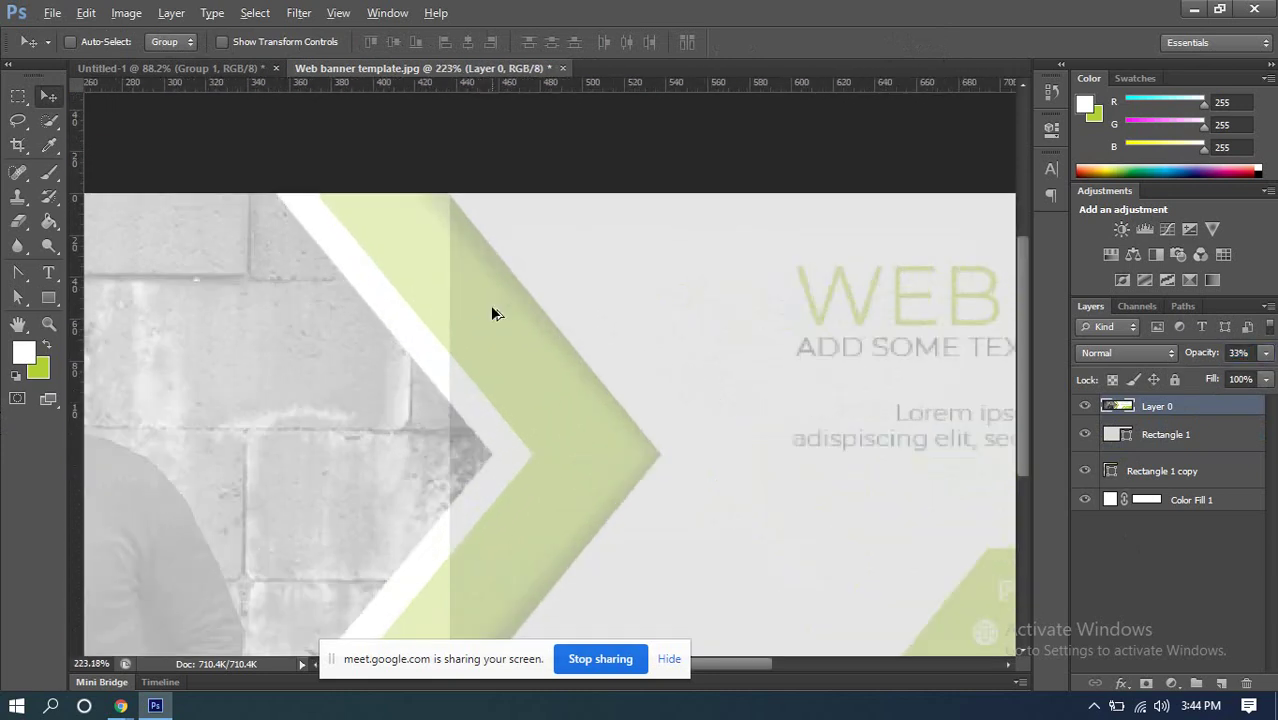
{"action": "scroll", "coordinate": [485, 297], "scroll_direction": "down", "scroll_amount": 3}
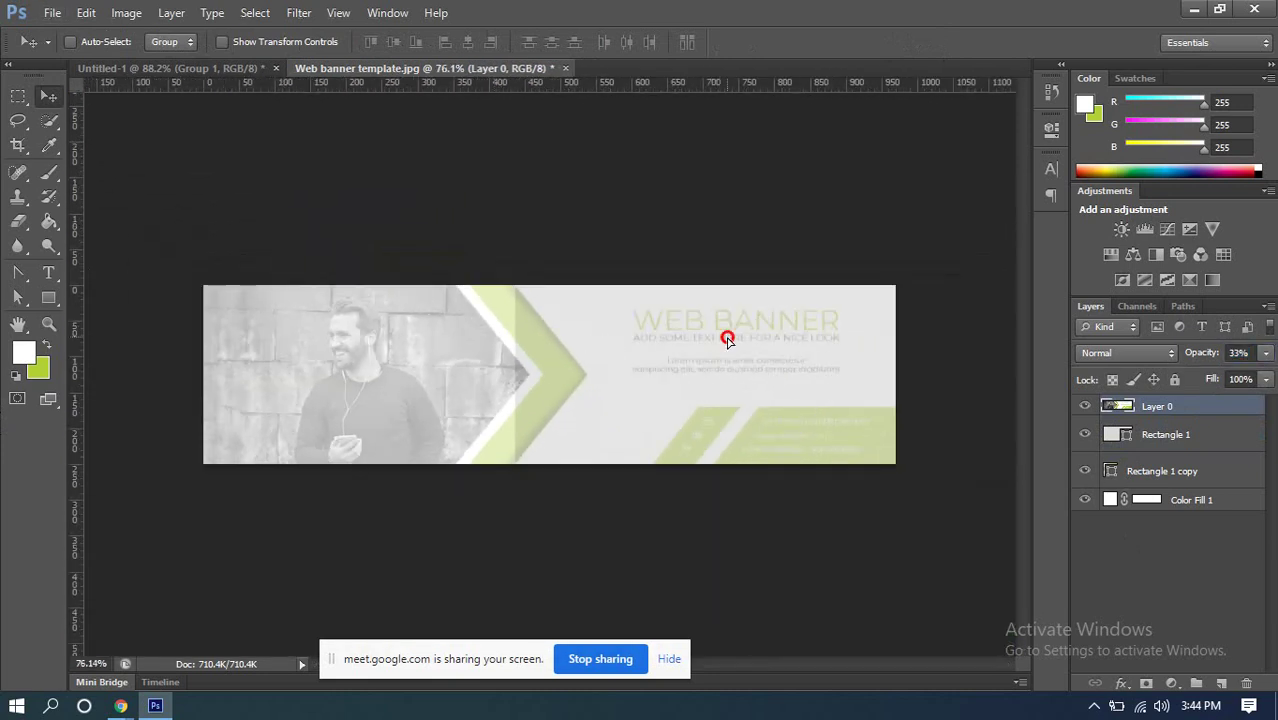
Step: Duplicate the grey rectangle and place the copy over the photo, its right edge at the upper-left corner of the white chevron
{"action": "left_click_drag", "start_coordinate": [727, 337], "coordinate": [347, 310]}
{"action": "key", "text": "ctrl+z"}
{"action": "left_click", "coordinate": [1150, 438]}
{"action": "left_click_drag", "start_coordinate": [660, 358], "coordinate": [485, 352]}
{"action": "scroll", "coordinate": [470, 340], "scroll_direction": "up", "scroll_amount": 2}
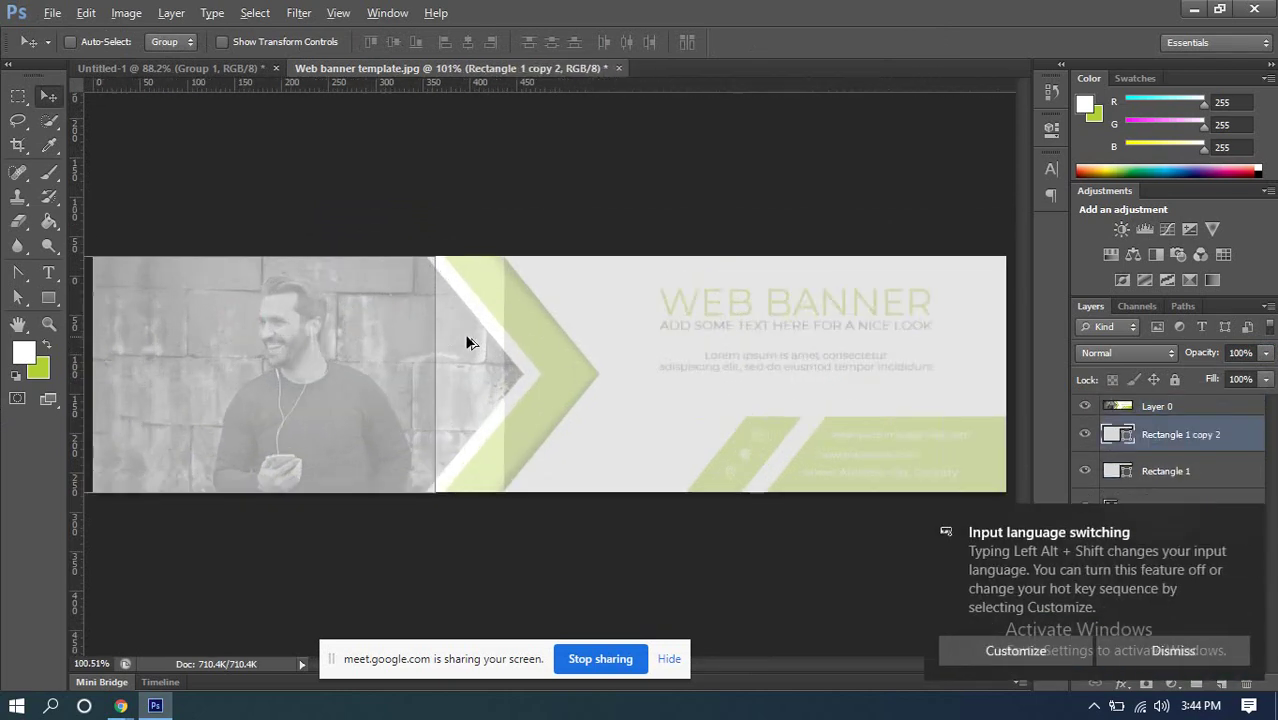
{"action": "scroll", "coordinate": [425, 395], "scroll_direction": "up", "scroll_amount": 2}
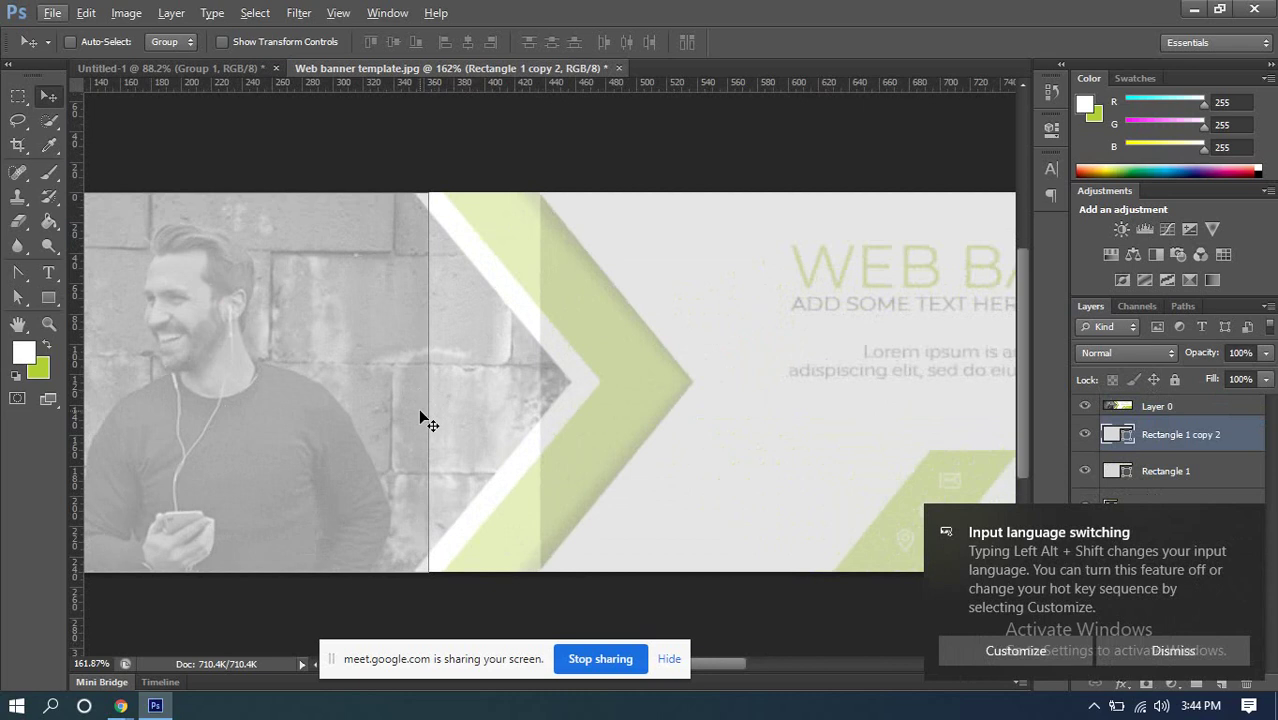
{"action": "left_click_drag", "start_coordinate": [420, 418], "coordinate": [406, 413]}
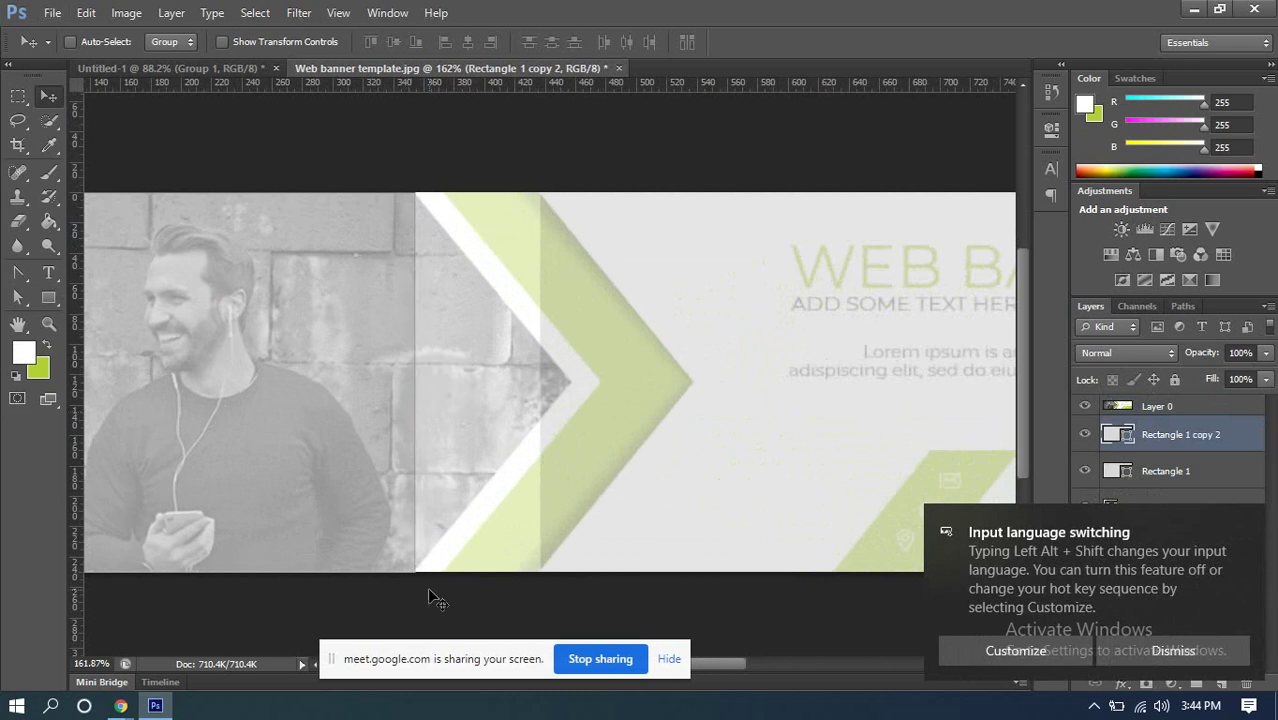
Step: Narrow the copied rectangle from its left side to 66.42% so that it starts at the canvas's left edge
{"action": "scroll", "coordinate": [443, 266], "scroll_direction": "down", "scroll_amount": 3}
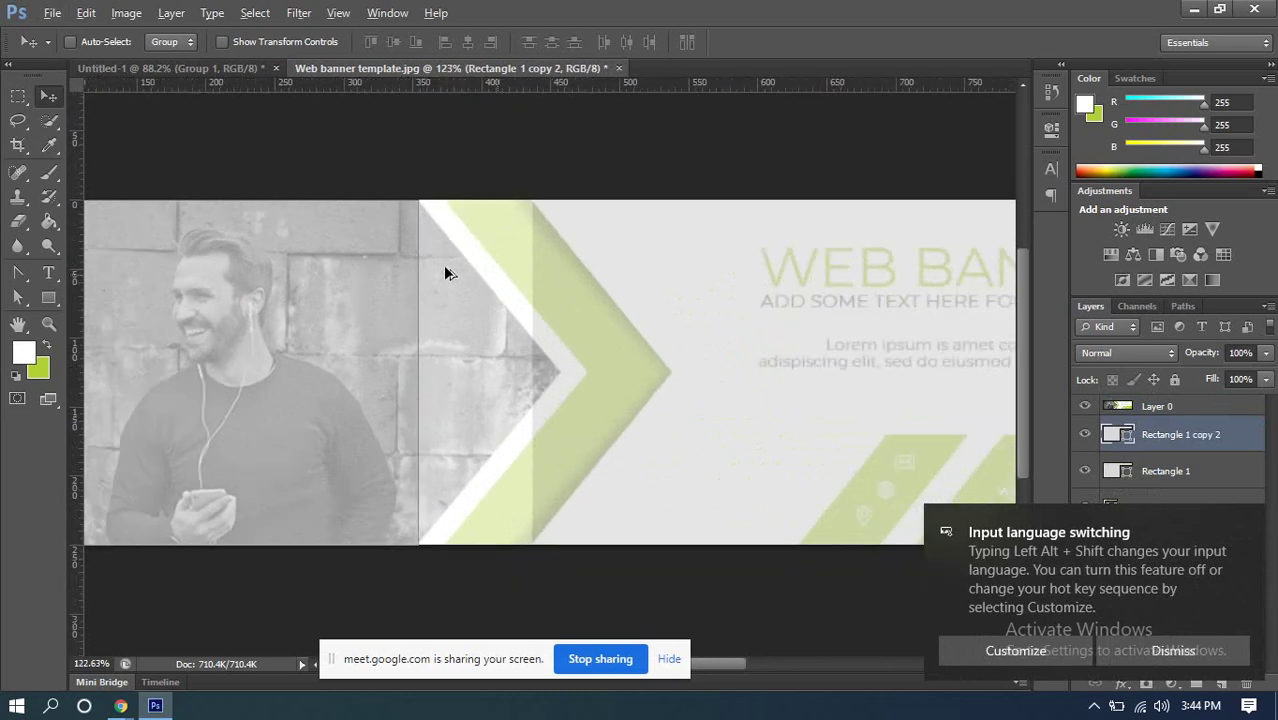
{"action": "scroll", "coordinate": [542, 297], "scroll_direction": "down", "scroll_amount": 3}
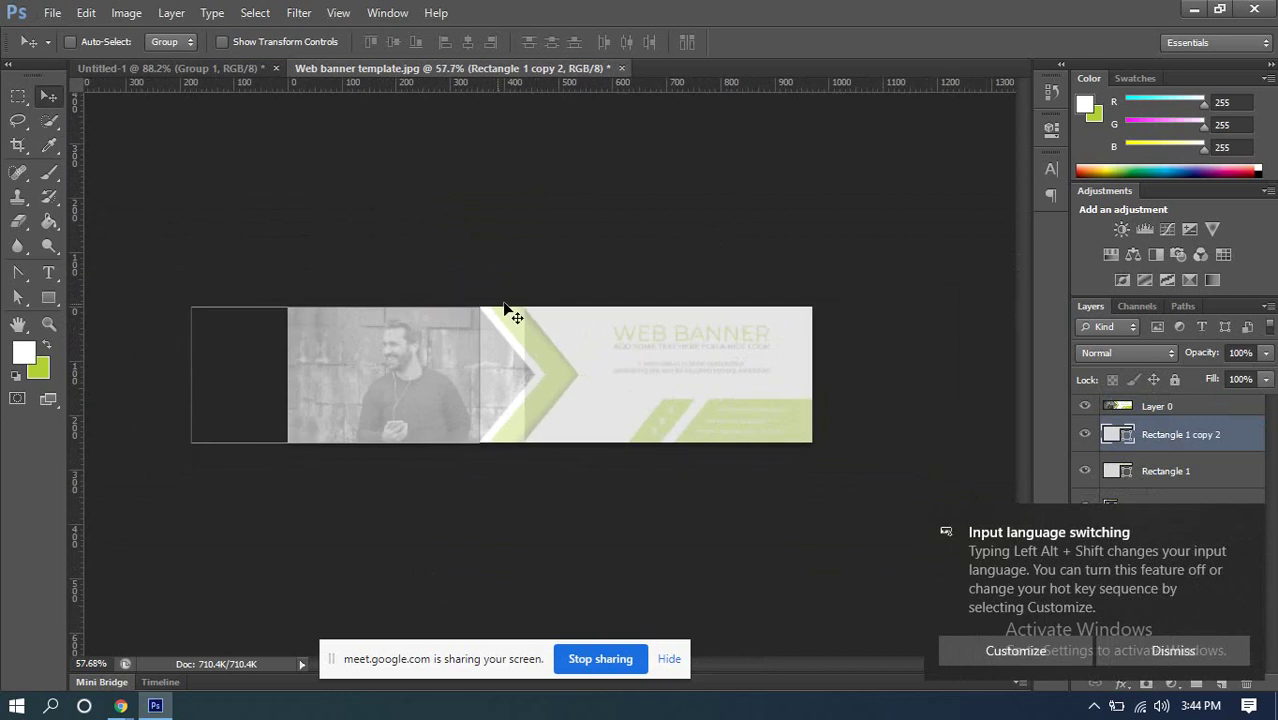
{"action": "key", "text": "ctrl+t"}
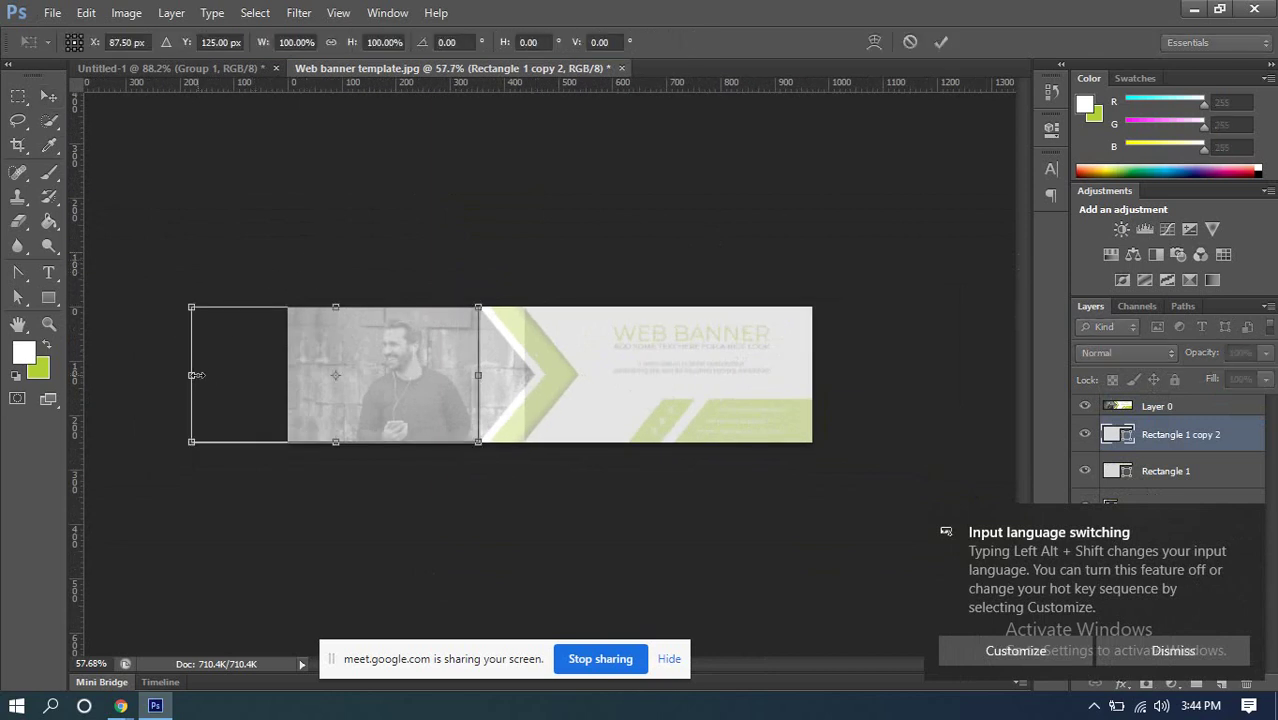
{"action": "left_click_drag", "start_coordinate": [196, 375], "coordinate": [288, 375]}
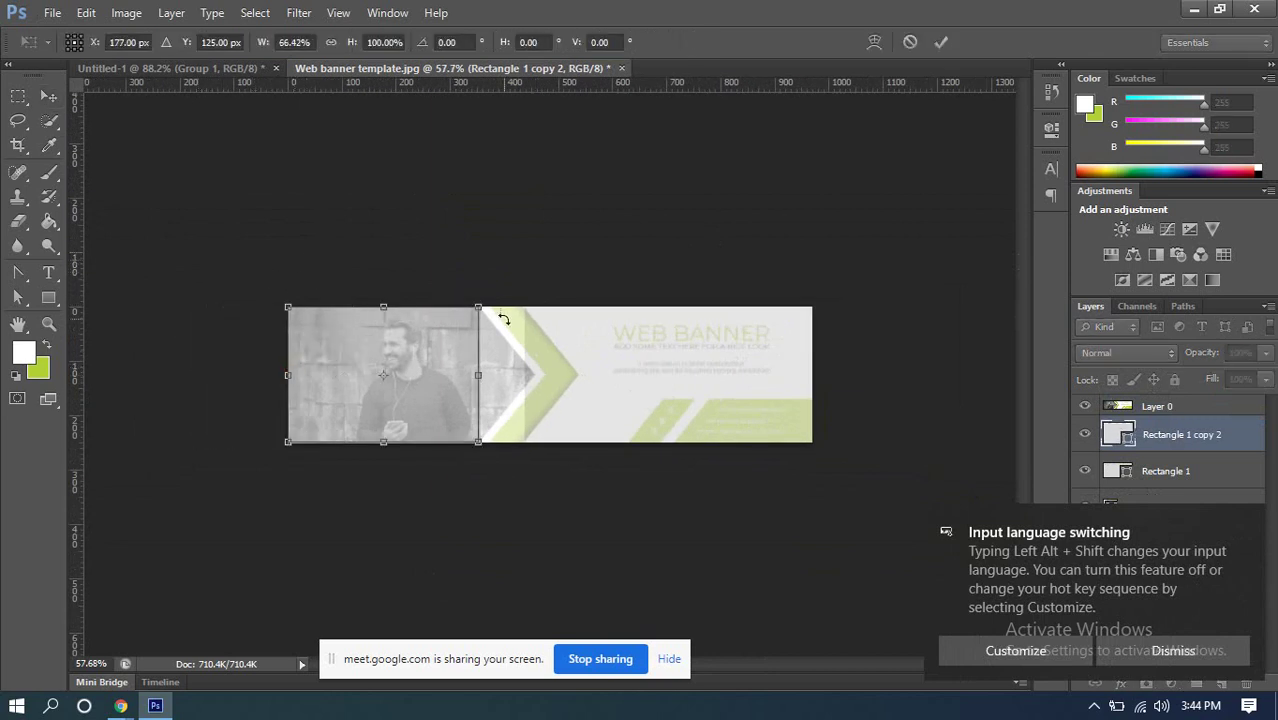
{"action": "left_click", "coordinate": [941, 42]}
Step: Add a horizontal guide through the tip of the green chevron
{"action": "scroll", "coordinate": [522, 391], "scroll_direction": "up", "scroll_amount": 4}
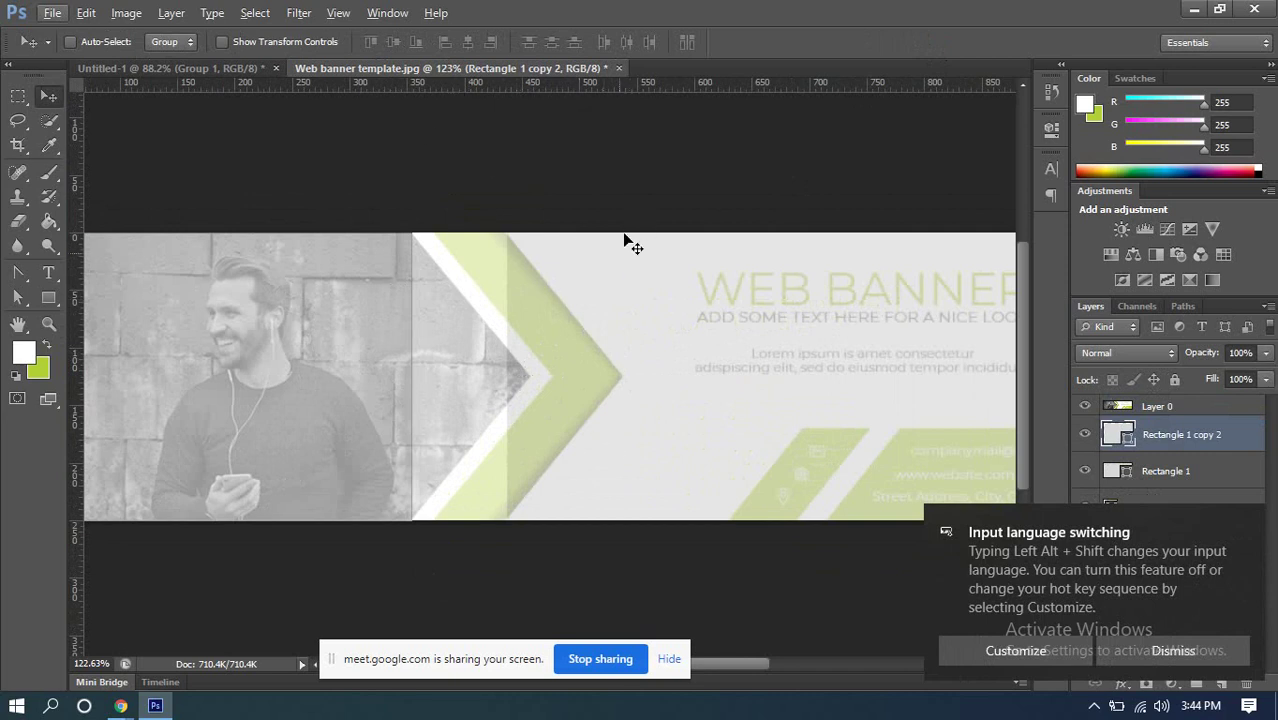
{"action": "left_click_drag", "start_coordinate": [555, 84], "coordinate": [573, 376]}
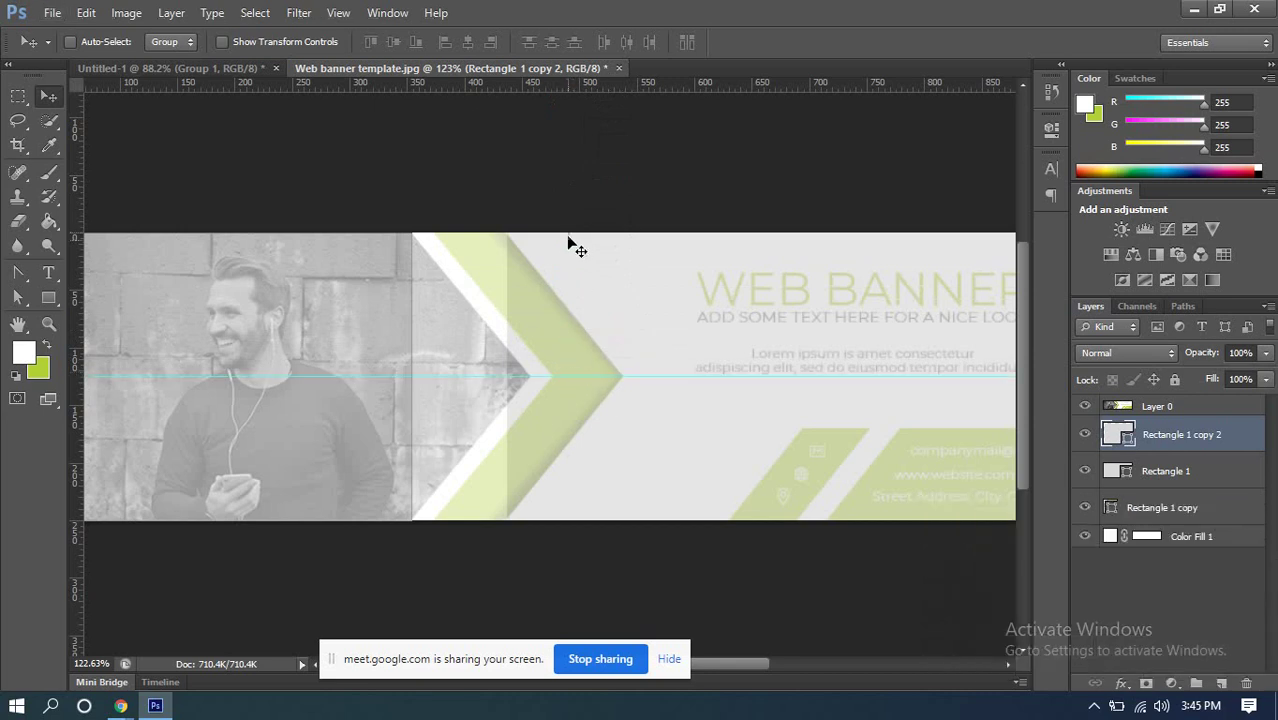
Step: Toggle the visibility of both grey rectangles and try the template layer beneath them, restoring the original order
{"action": "left_click", "coordinate": [1084, 434]}
{"action": "left_click", "coordinate": [1082, 468]}
{"action": "left_click", "coordinate": [1084, 436]}
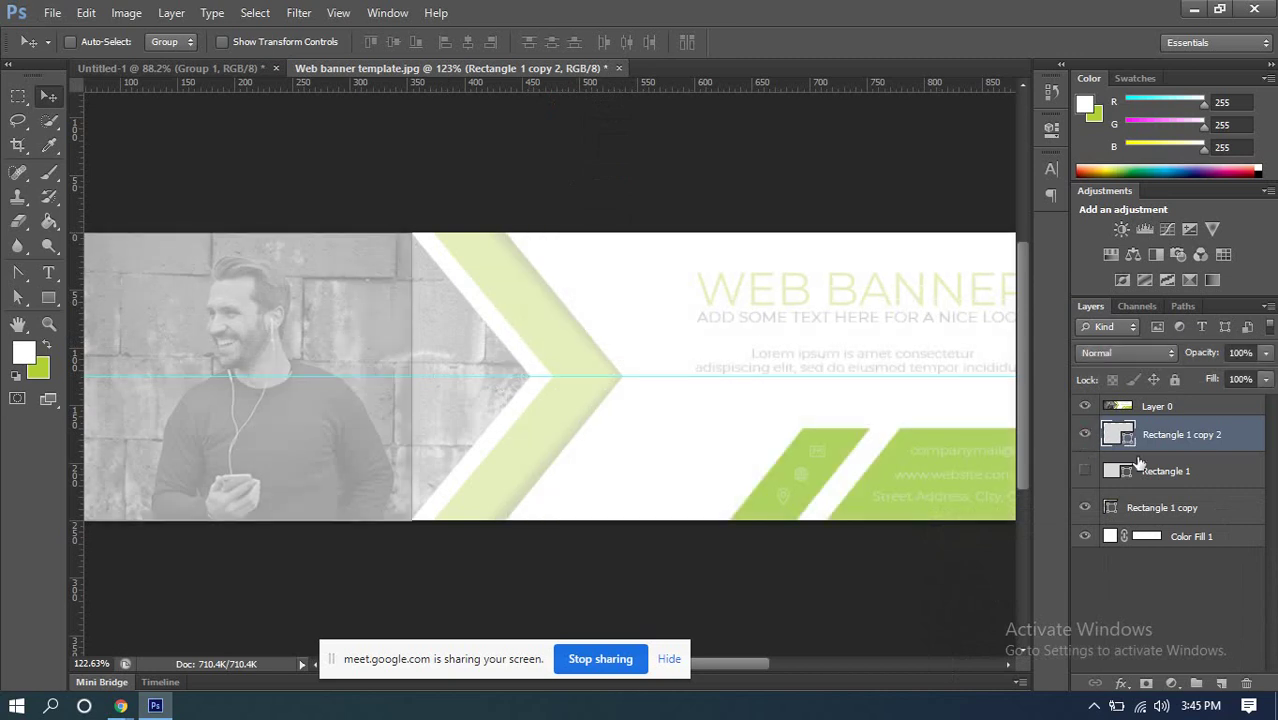
{"action": "left_click", "coordinate": [1083, 477]}
{"action": "left_click", "coordinate": [1163, 471]}
{"action": "left_click_drag", "start_coordinate": [1157, 406], "coordinate": [1150, 478]}
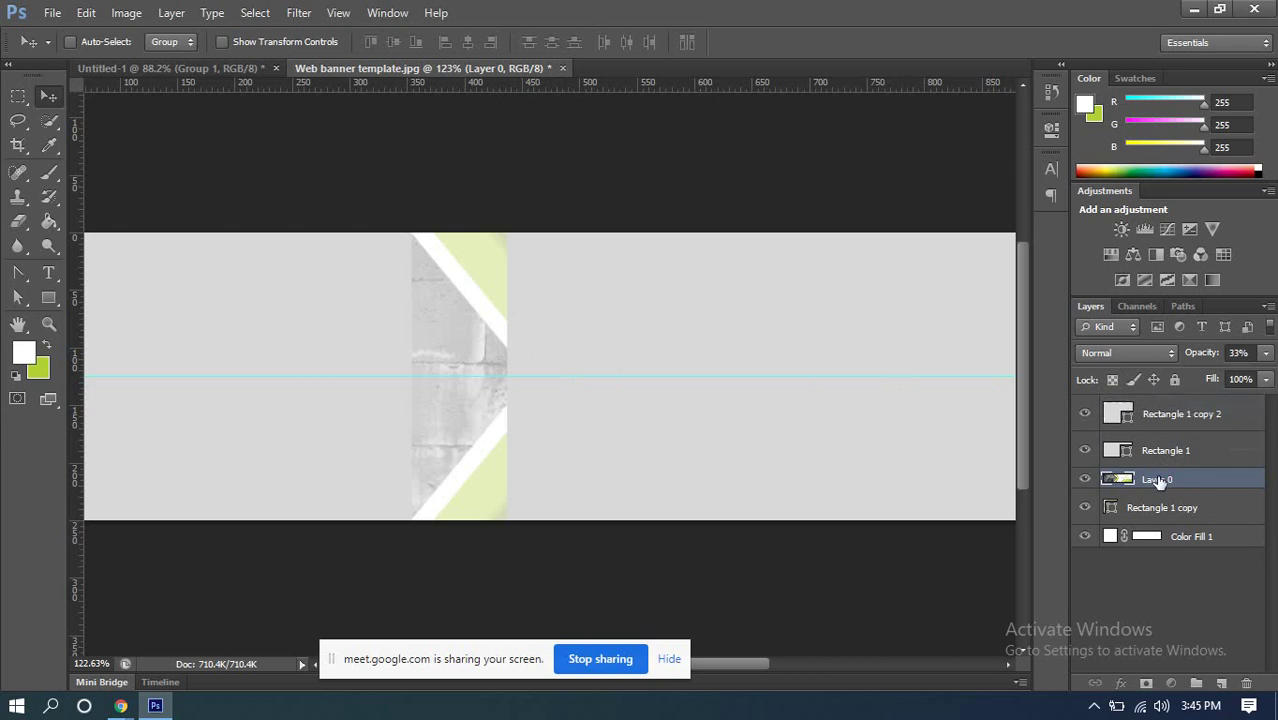
{"action": "left_click_drag", "start_coordinate": [1157, 480], "coordinate": [1155, 398]}
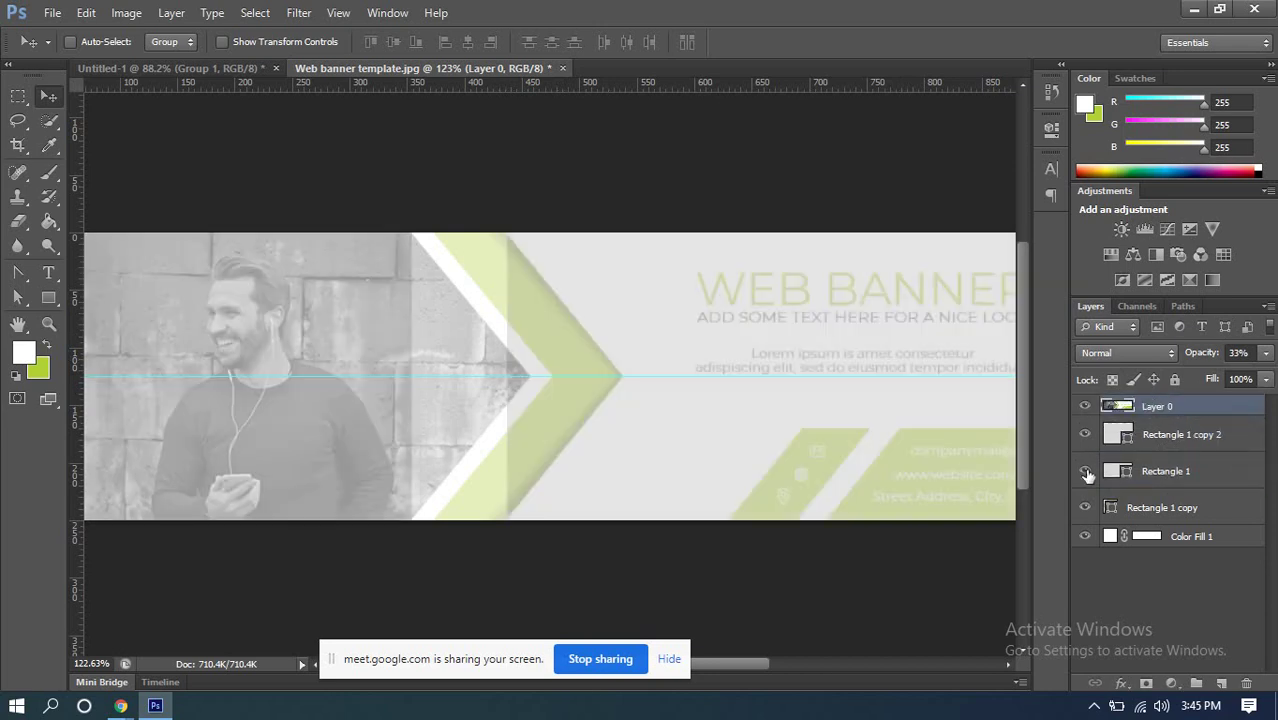
{"action": "left_click", "coordinate": [1085, 472]}
{"action": "left_click", "coordinate": [1086, 473]}
Step: Add an anchor point on the left edge of Rectangle 1 where the guide crosses it
{"action": "left_click", "coordinate": [1170, 466]}
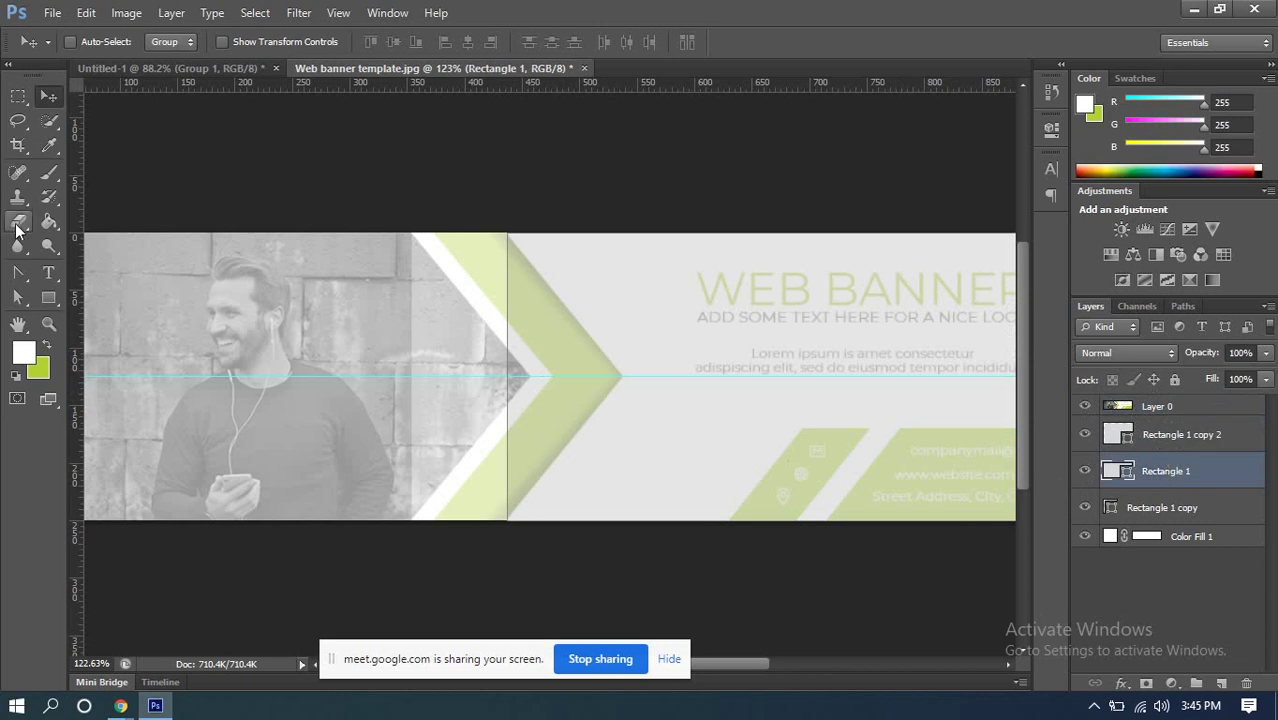
{"action": "left_click", "coordinate": [28, 276]}
{"action": "left_click", "coordinate": [88, 306]}
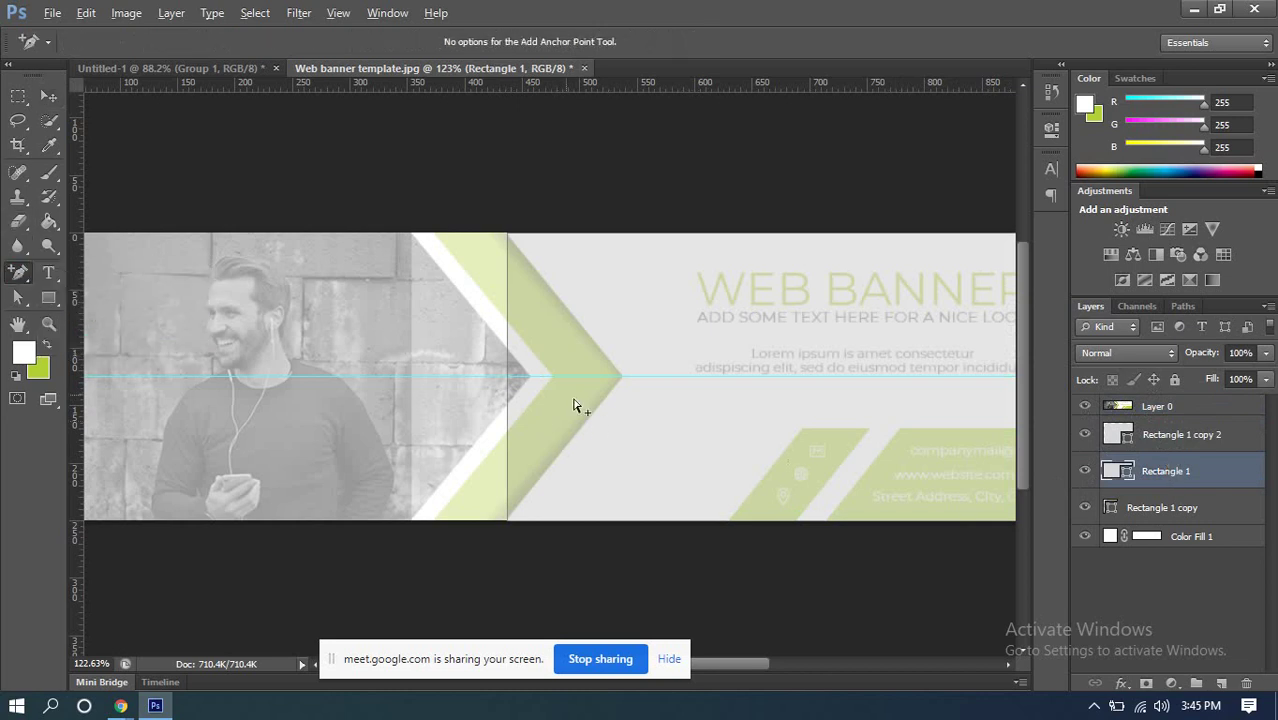
{"action": "scroll", "coordinate": [560, 400], "scroll_direction": "up", "scroll_amount": 3}
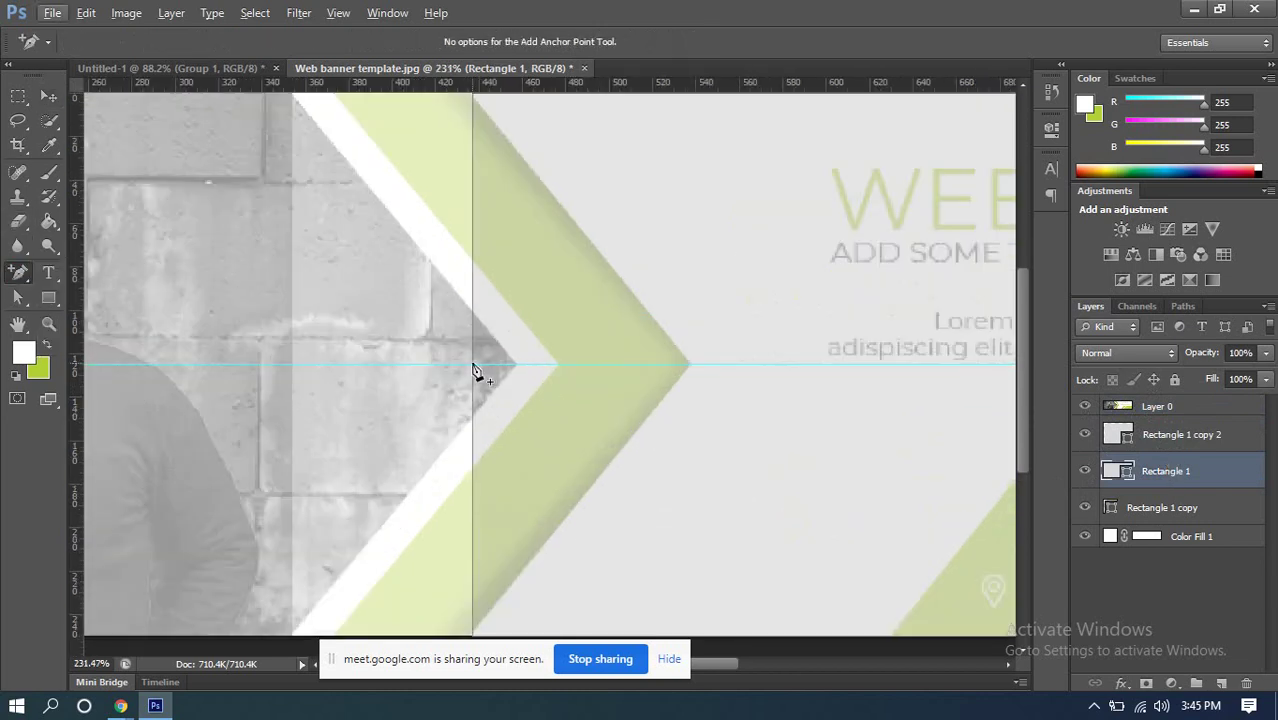
{"action": "left_click", "coordinate": [473, 367]}
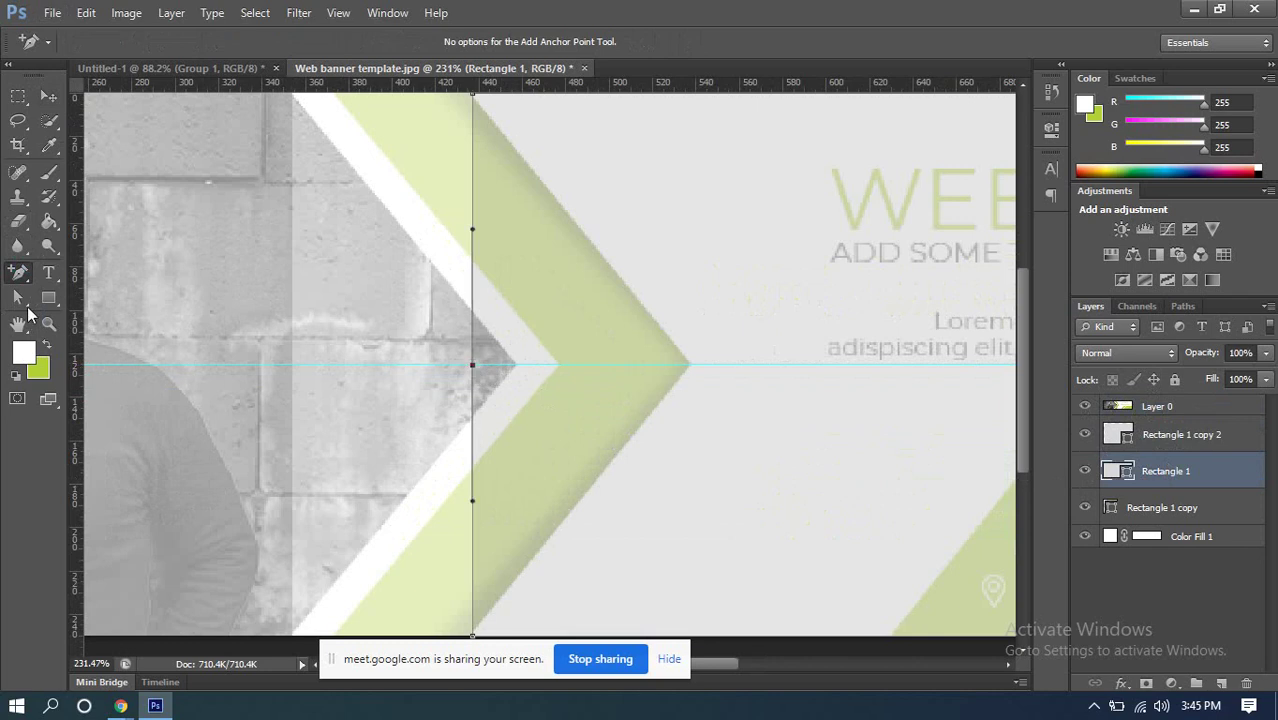
Step: Try to pull Rectangle 1's new anchor point toward the green chevron's tip, and undo the move
{"action": "left_click", "coordinate": [19, 298]}
{"action": "left_click_drag", "start_coordinate": [473, 367], "coordinate": [630, 369]}
{"action": "key", "text": "ctrl+z"}
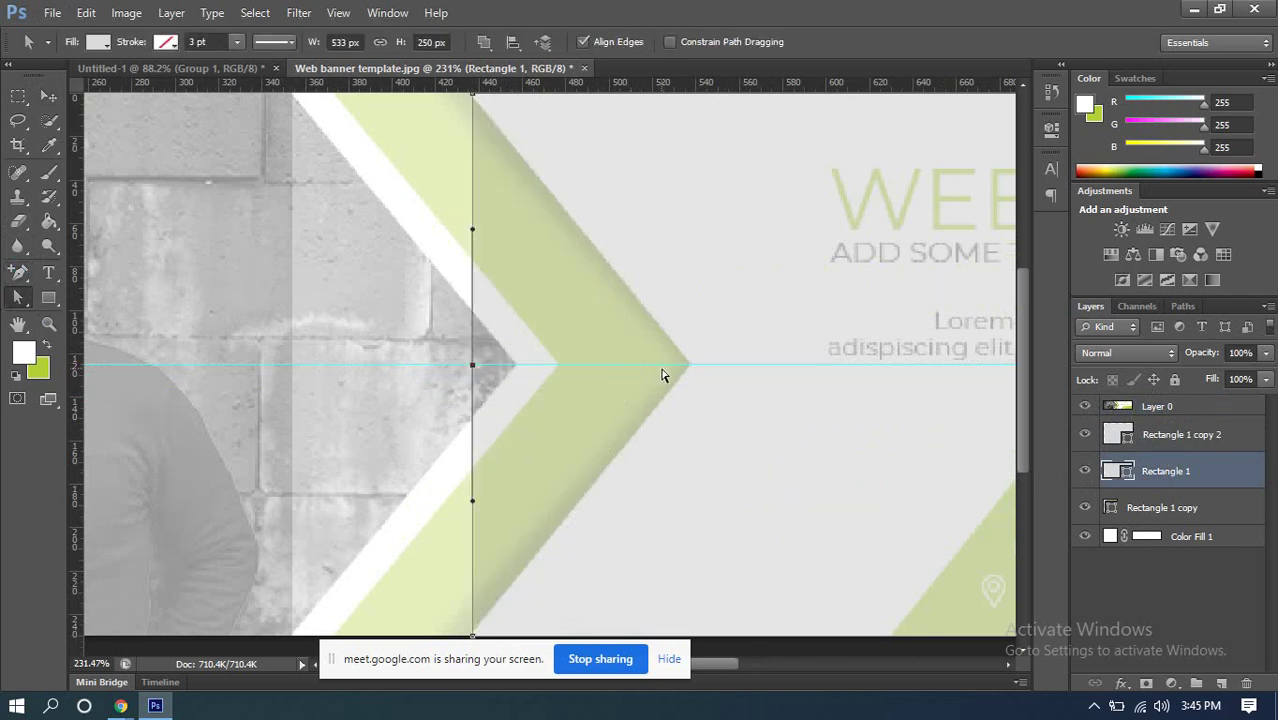
Step: Add an anchor point on the right edge of Rectangle 1 copy 2 where the guide crosses it
{"action": "left_click", "coordinate": [18, 272]}
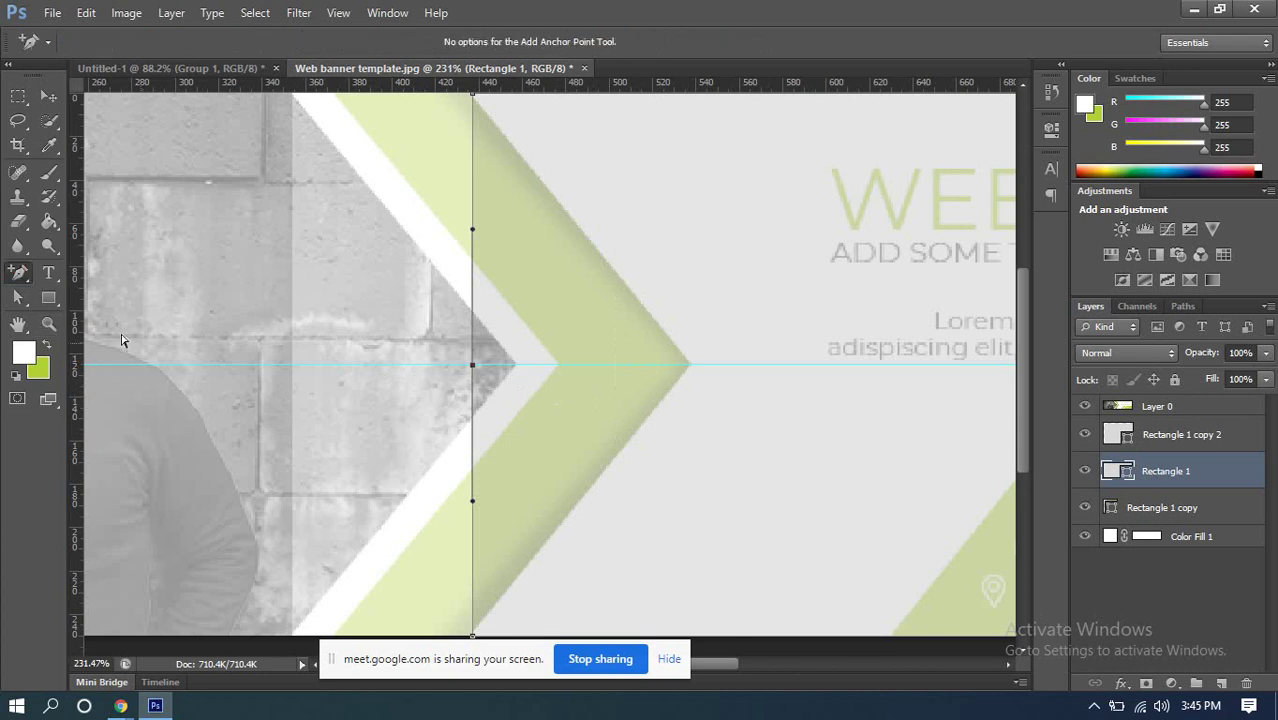
{"action": "left_click", "coordinate": [293, 370]}
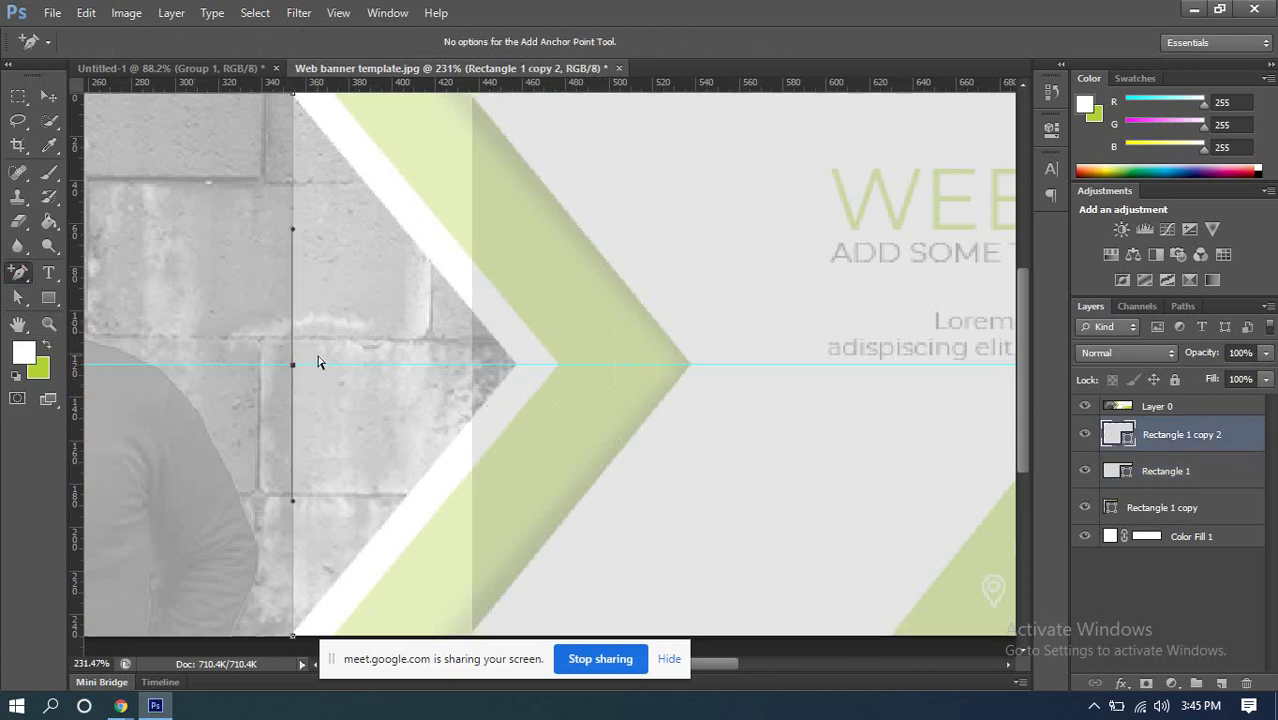
Step: Try to pull the anchor point of Rectangle 1 copy 2 to the right, and undo the curved result
{"action": "left_click", "coordinate": [22, 298]}
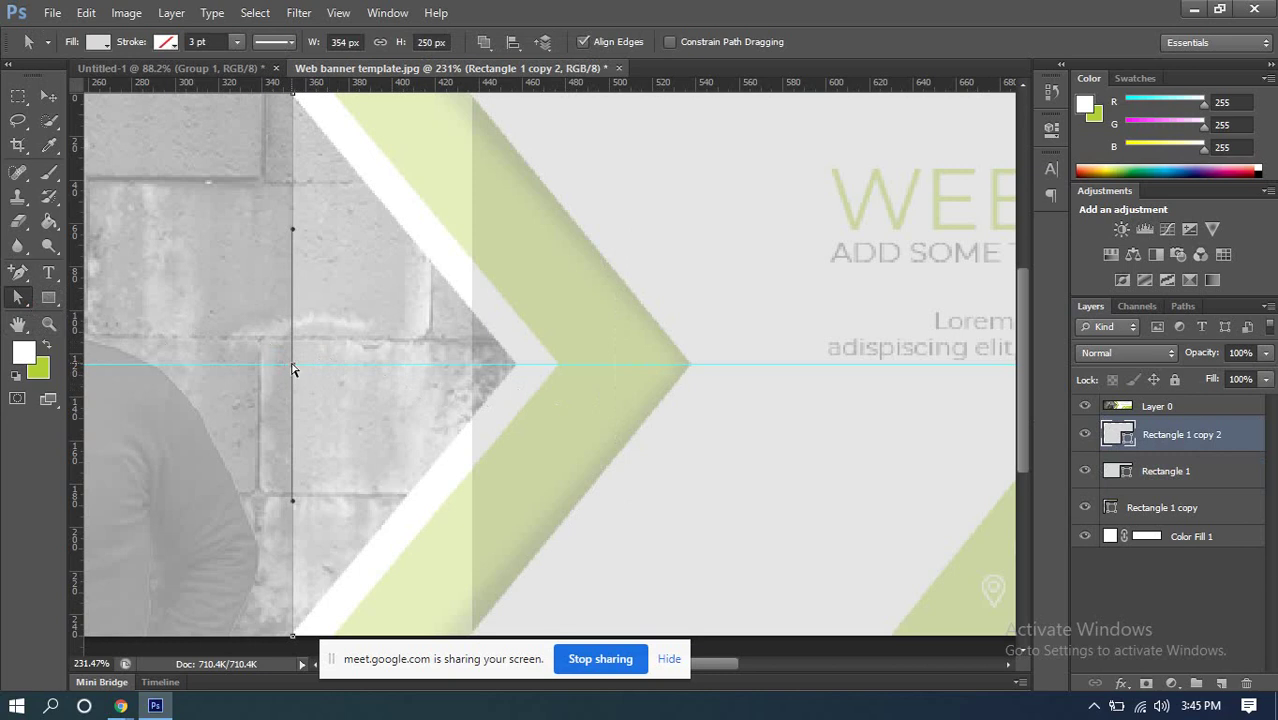
{"action": "left_click_drag", "start_coordinate": [293, 370], "coordinate": [396, 355]}
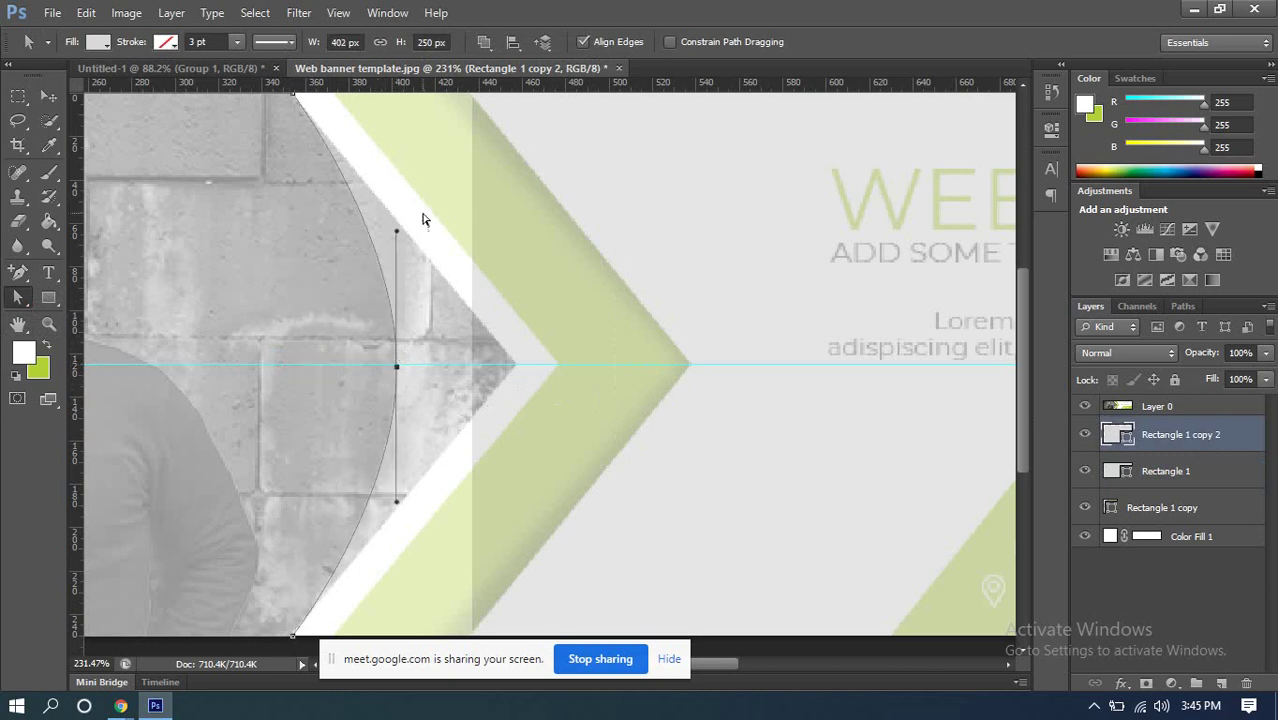
{"action": "key", "text": "ctrl+z"}
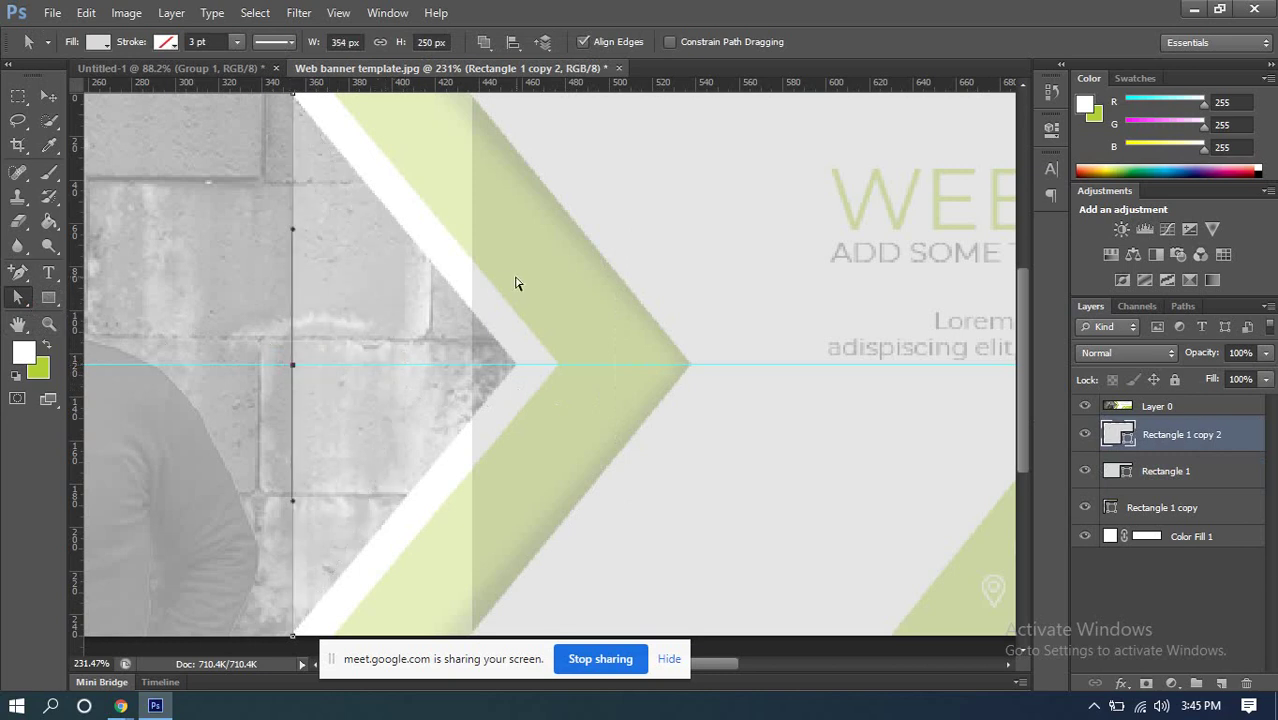
Step: Convert the middle anchor points of both grey rectangles from smooth to corner points with the Convert Point tool
{"action": "left_click", "coordinate": [16, 279]}
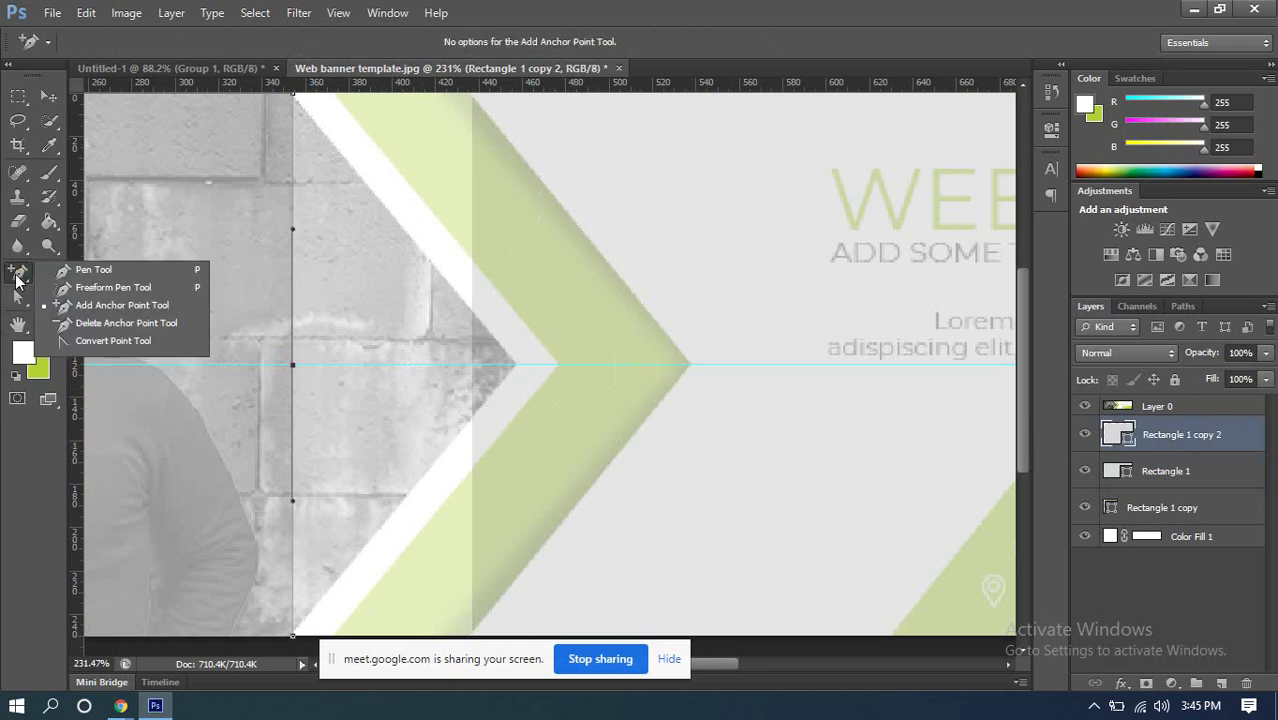
{"action": "left_click", "coordinate": [56, 340]}
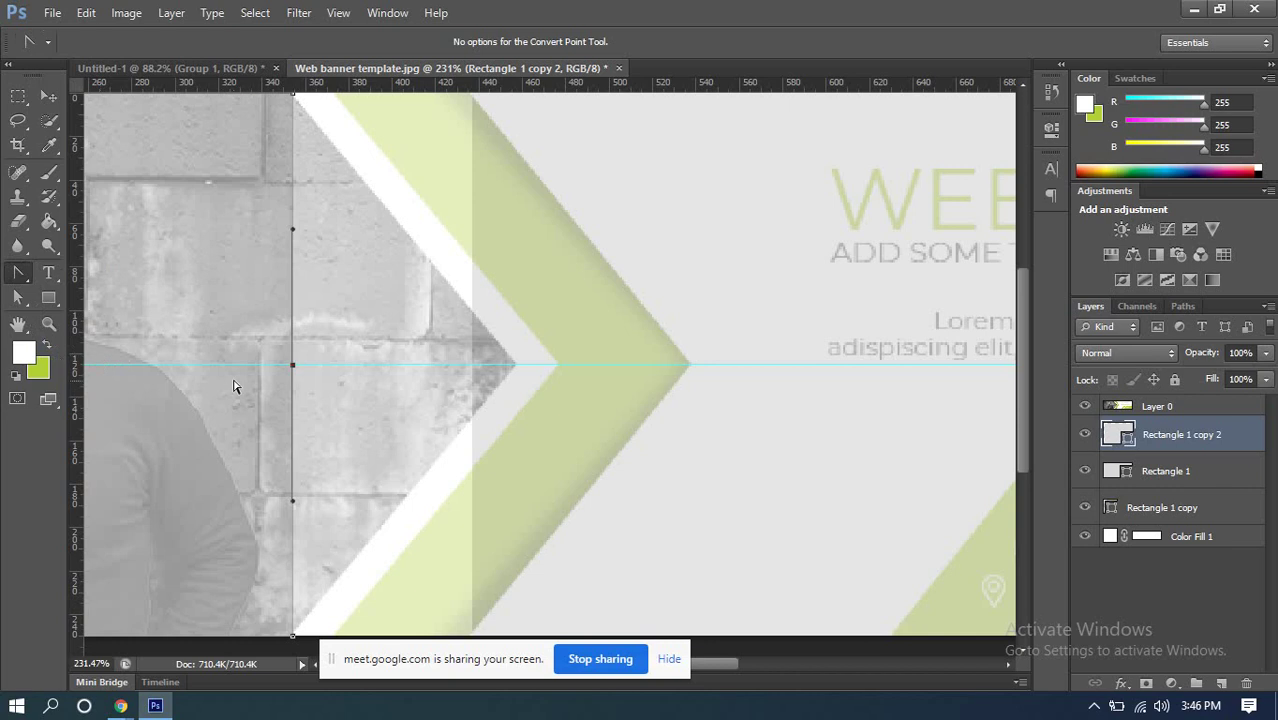
{"action": "left_click", "coordinate": [293, 367]}
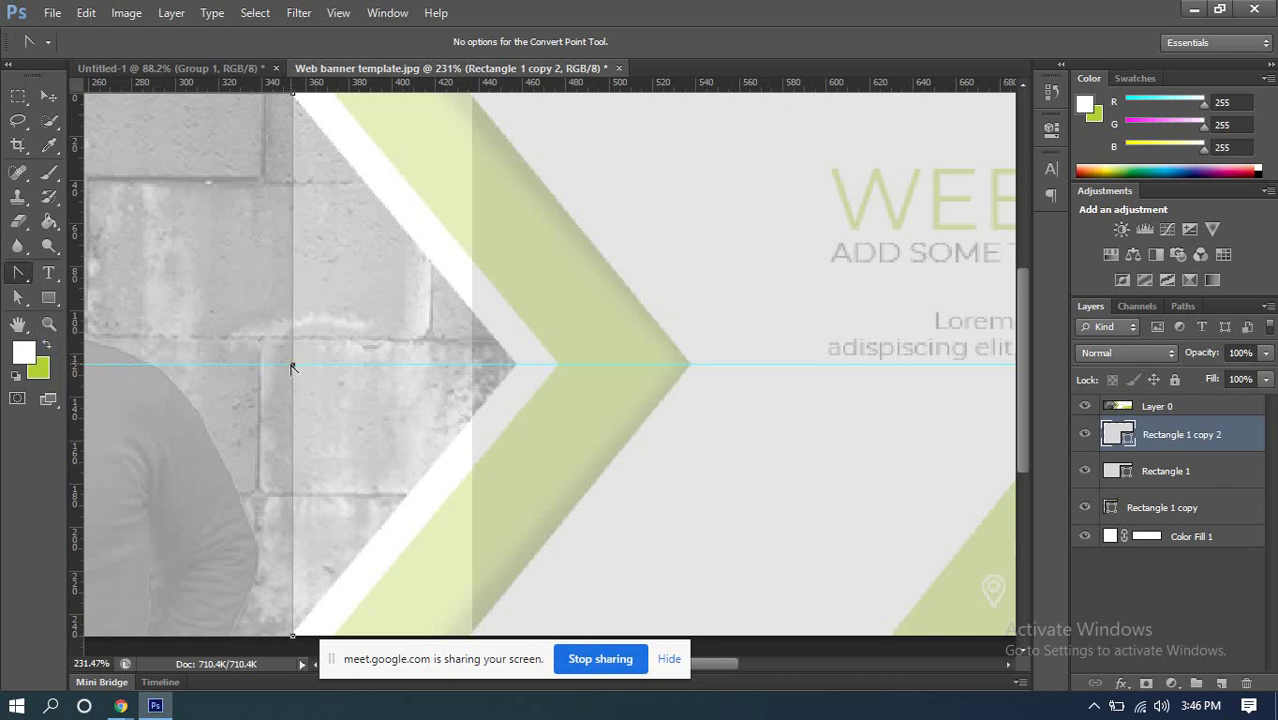
{"action": "left_click", "coordinate": [474, 368]}
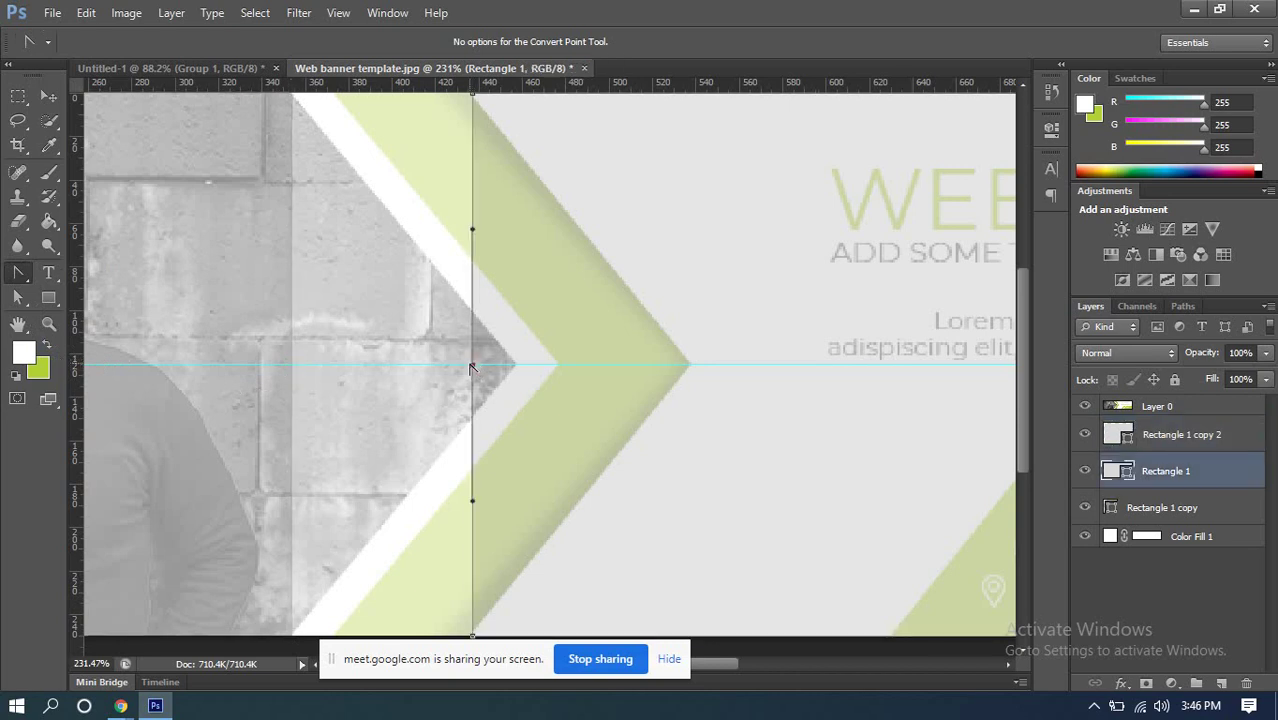
{"action": "left_click", "coordinate": [472, 368]}
Step: Move Rectangle 1's middle anchor point to the green chevron's outer tip and the copy's middle point to the photo's tip
{"action": "left_click", "coordinate": [17, 299]}
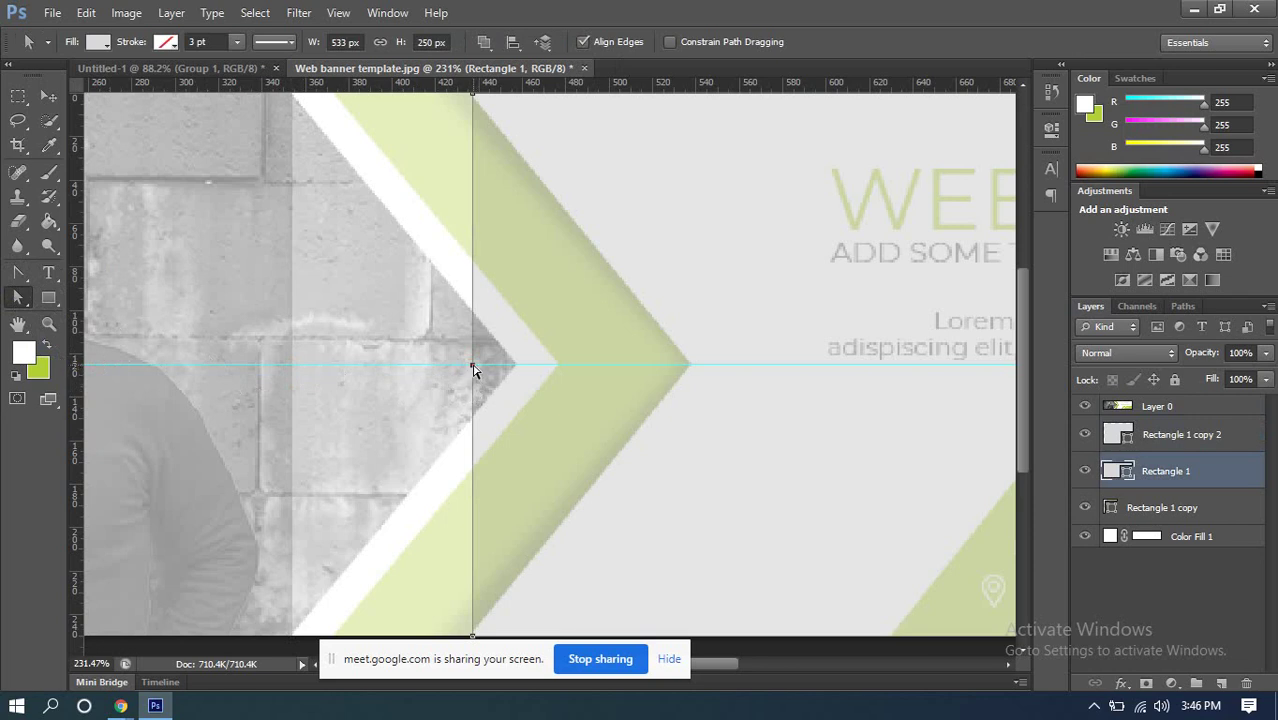
{"action": "left_click_drag", "start_coordinate": [472, 367], "coordinate": [686, 366]}
{"action": "left_click", "coordinate": [294, 366]}
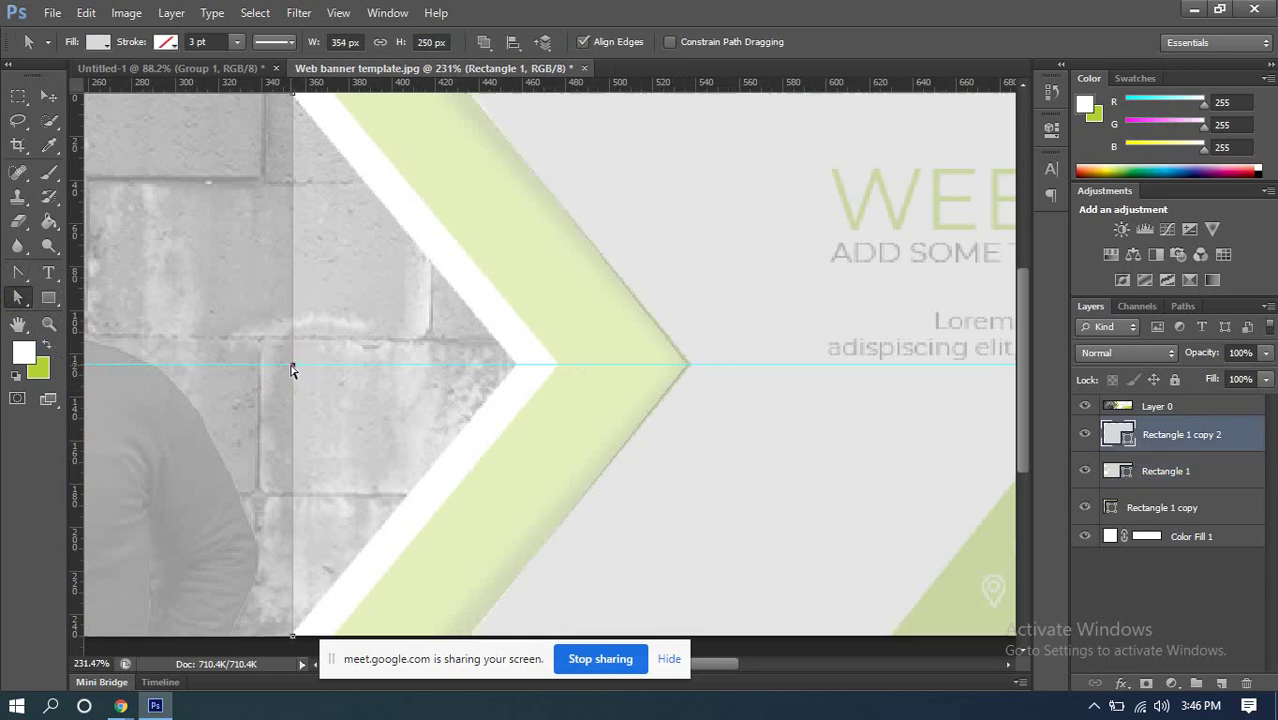
{"action": "left_click_drag", "start_coordinate": [294, 366], "coordinate": [517, 366]}
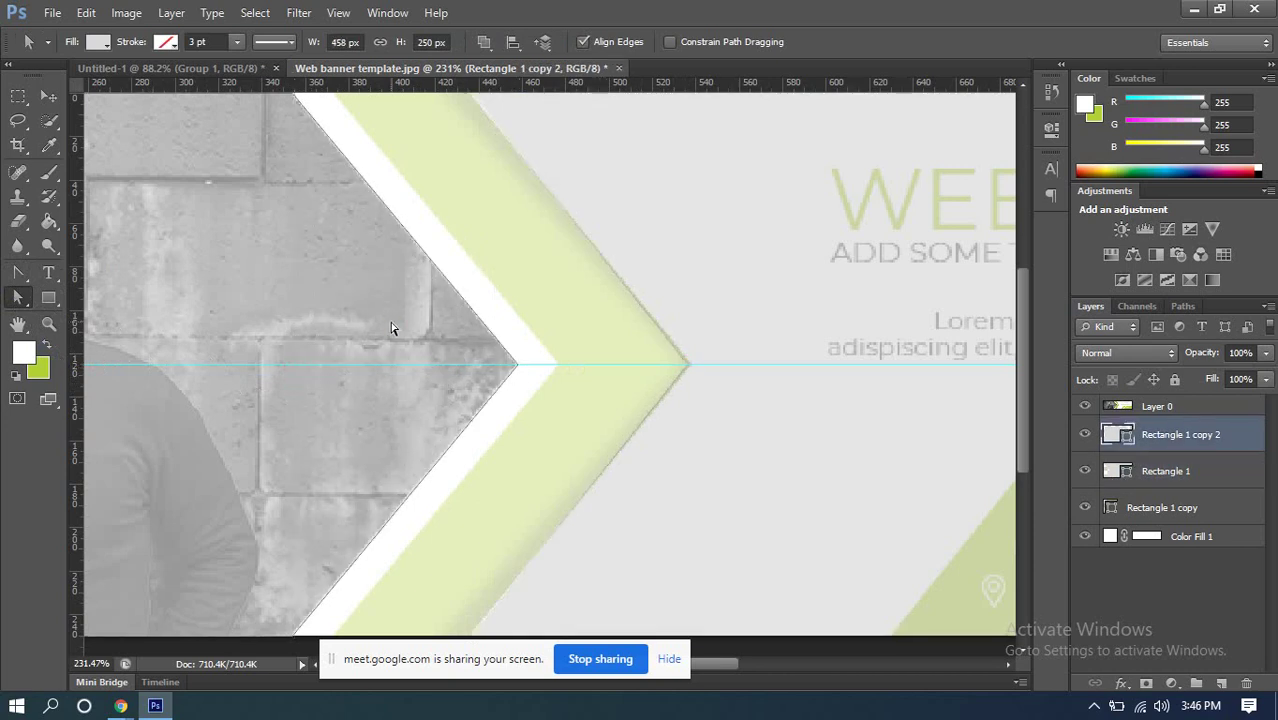
Step: Hide the template layer and fill the arrow shape Rectangle 1 copy 2 with the green background colour #b0d236
{"action": "scroll", "coordinate": [390, 319], "scroll_direction": "down", "scroll_amount": 5}
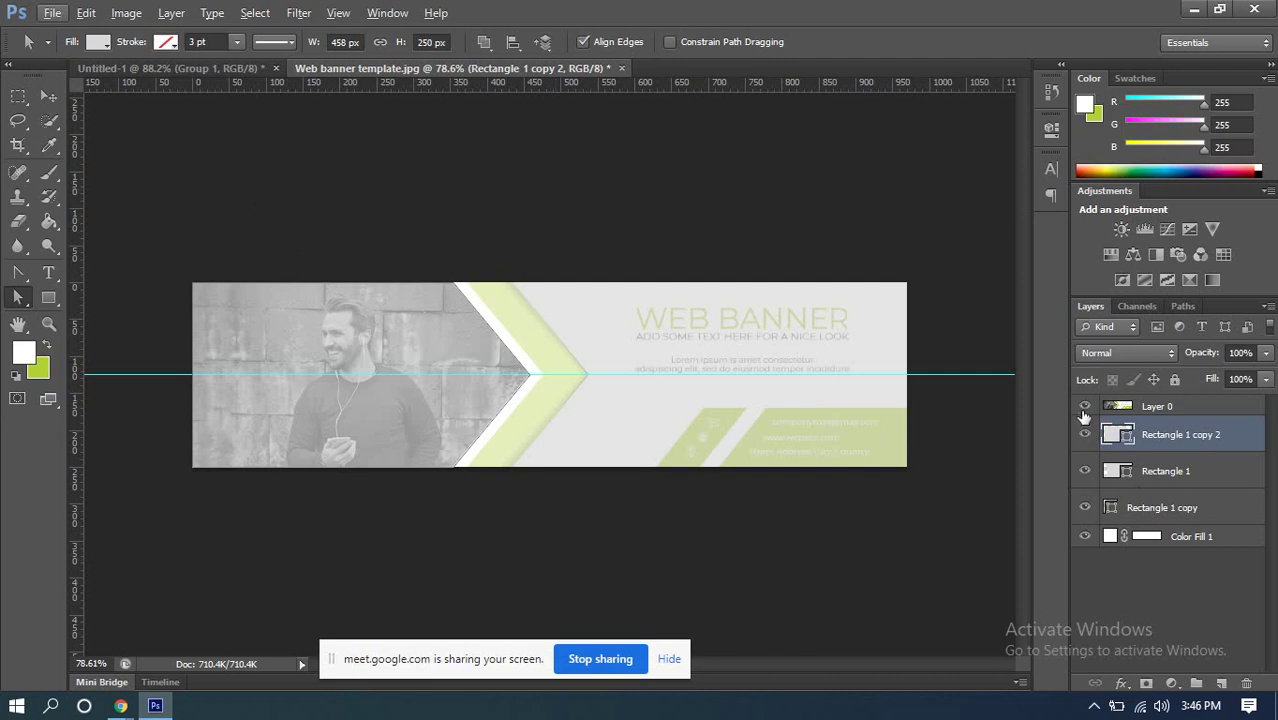
{"action": "left_click", "coordinate": [1084, 407]}
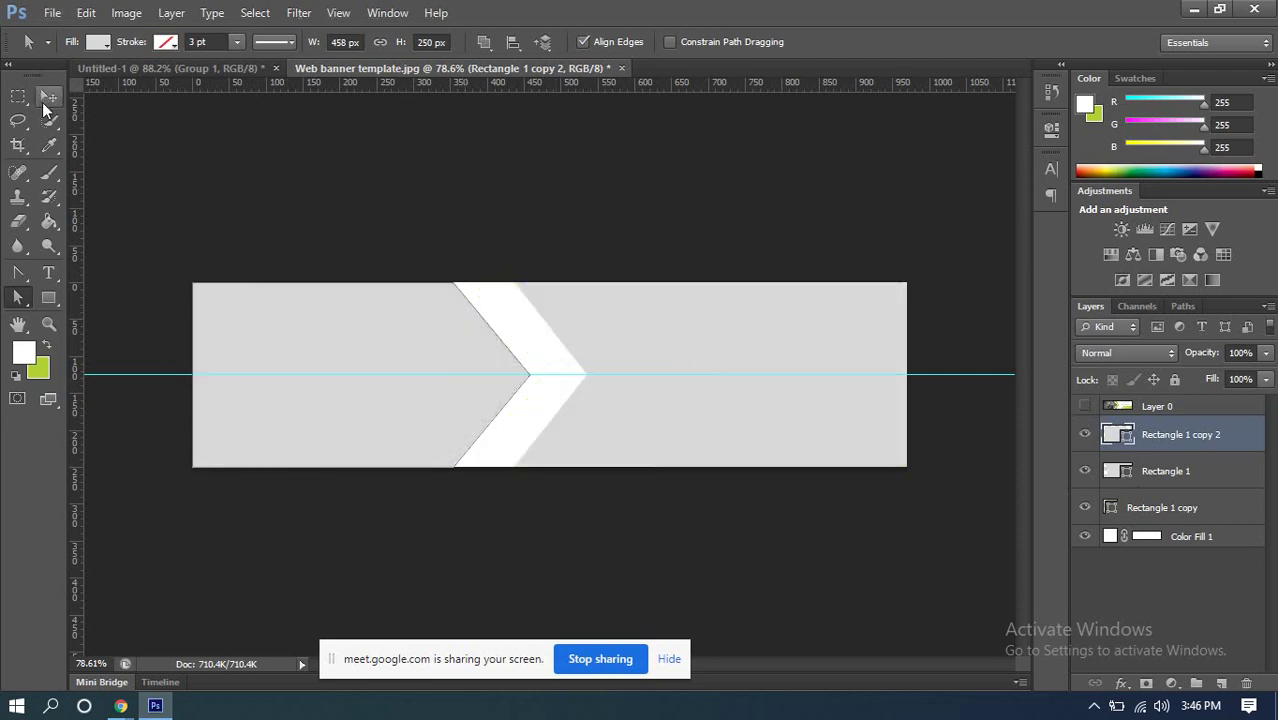
{"action": "left_click", "coordinate": [43, 101]}
{"action": "double_click", "coordinate": [1106, 436]}
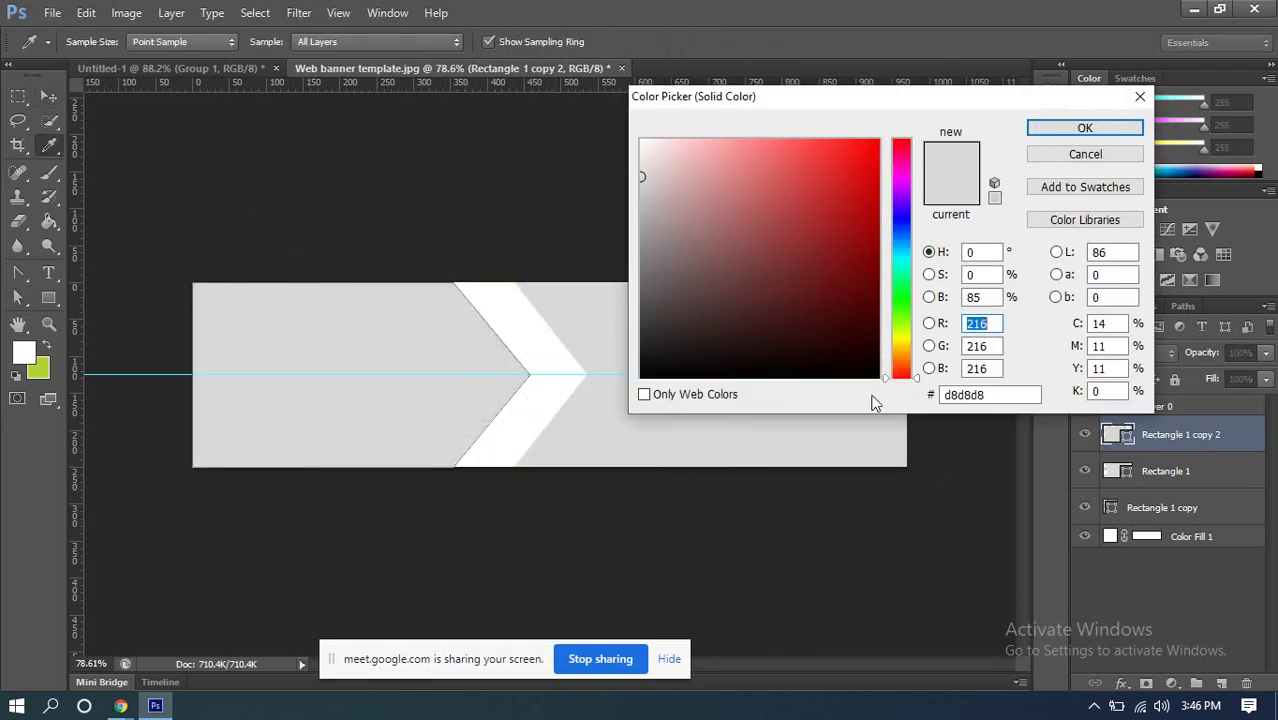
{"action": "left_click", "coordinate": [42, 372]}
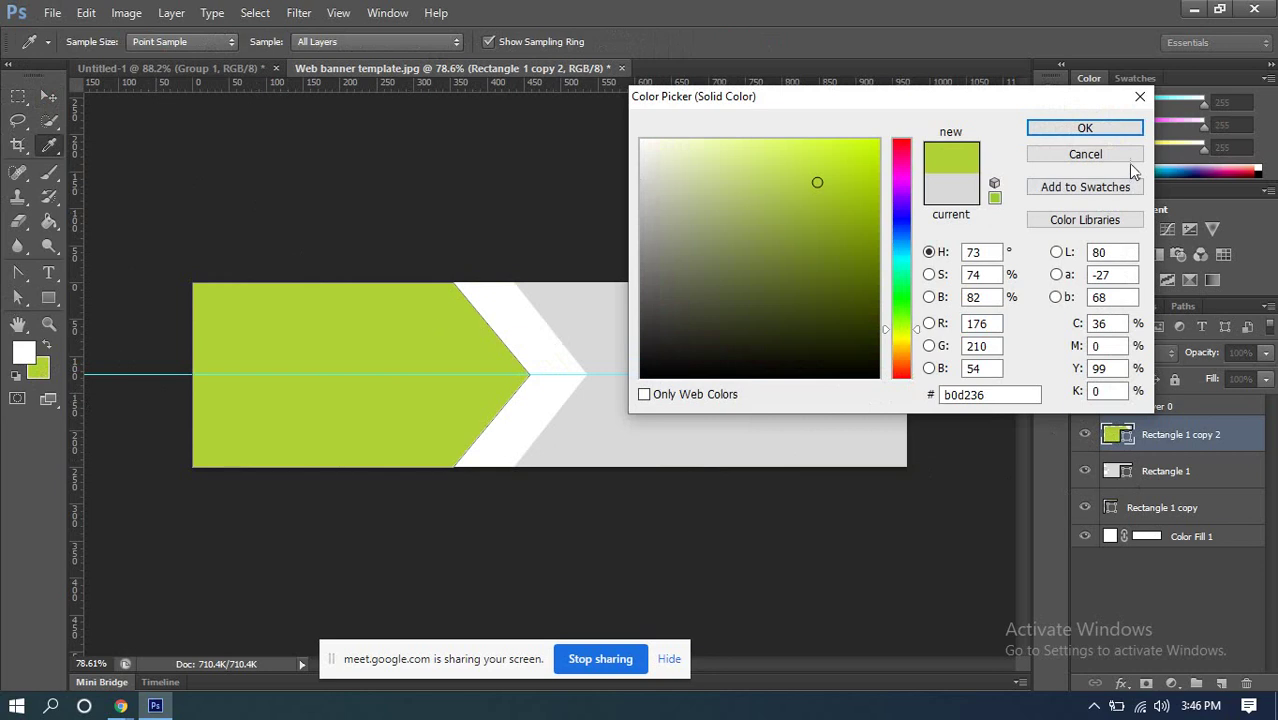
{"action": "left_click", "coordinate": [1040, 128]}
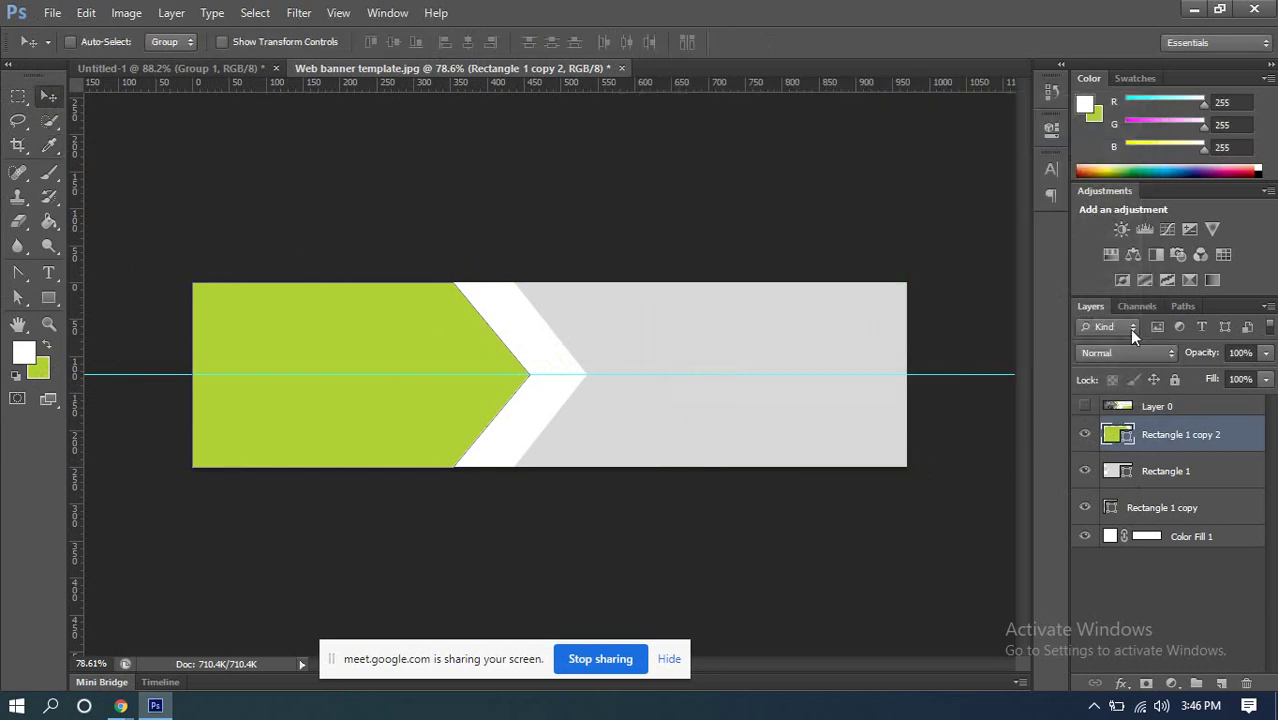
Step: Change the fill of the text background shape Rectangle 1 to the very light grey #f5f5f5
{"action": "double_click", "coordinate": [1110, 471]}
{"action": "left_click", "coordinate": [557, 367]}
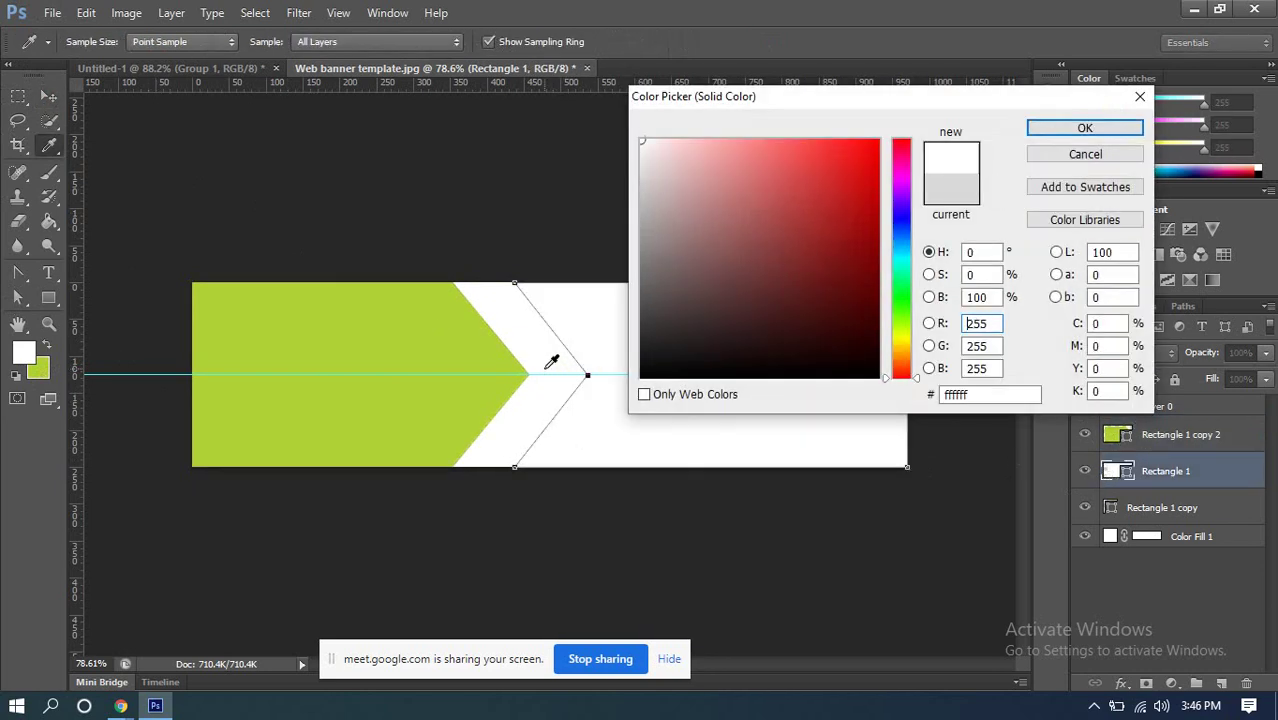
{"action": "left_click", "coordinate": [641, 150]}
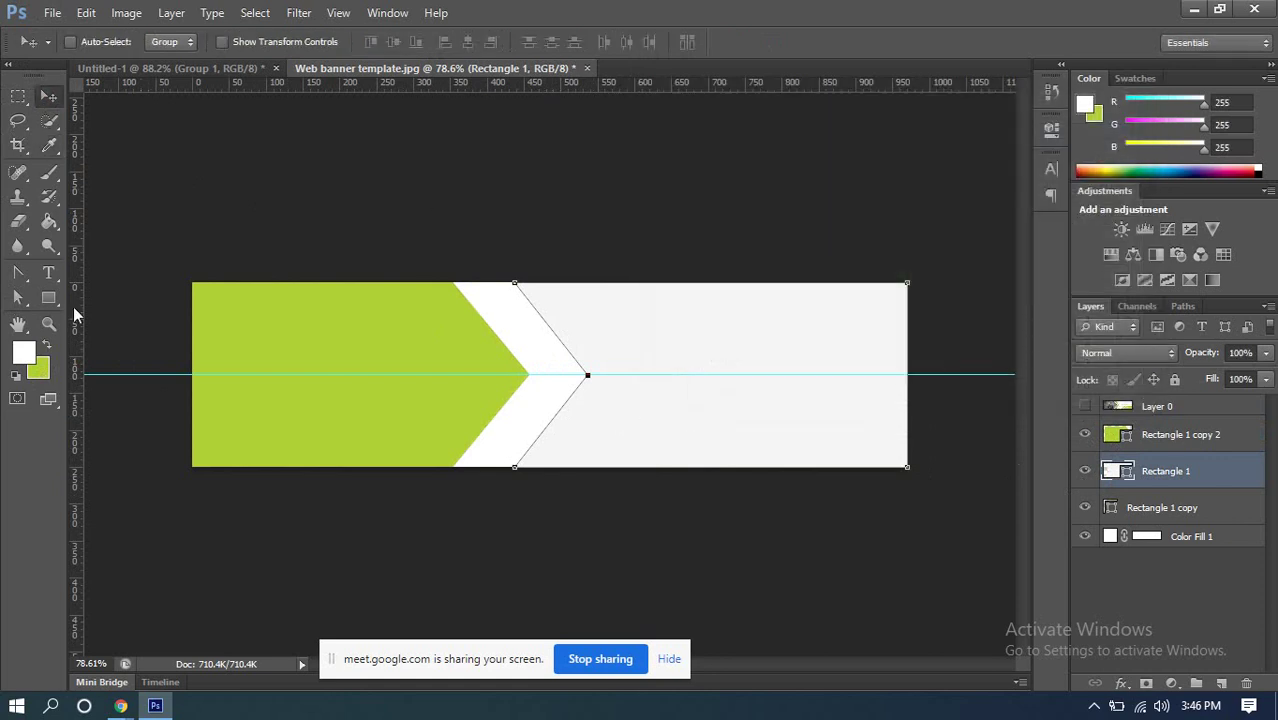
{"action": "left_click", "coordinate": [19, 298]}
{"action": "left_click", "coordinate": [717, 365]}
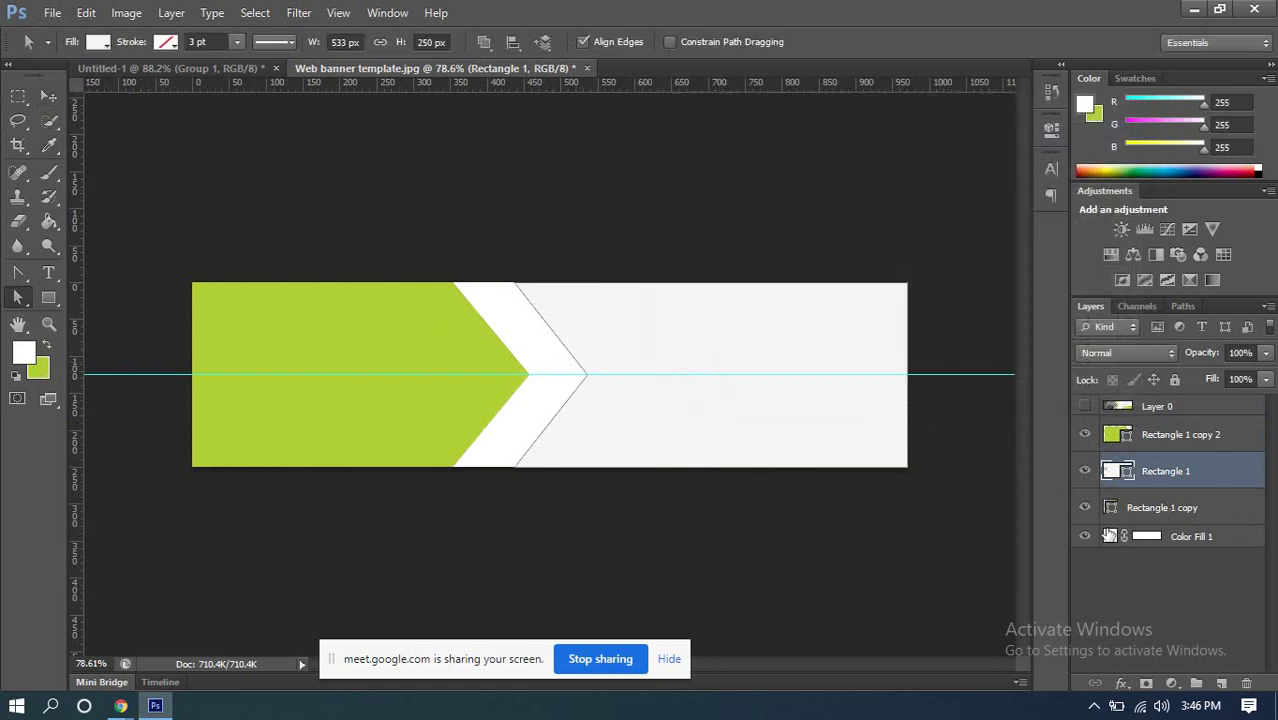
Step: Recolour the Color Fill 1 background layer with the green #b0d236 sampled from the arrow shape
{"action": "double_click", "coordinate": [1109, 536]}
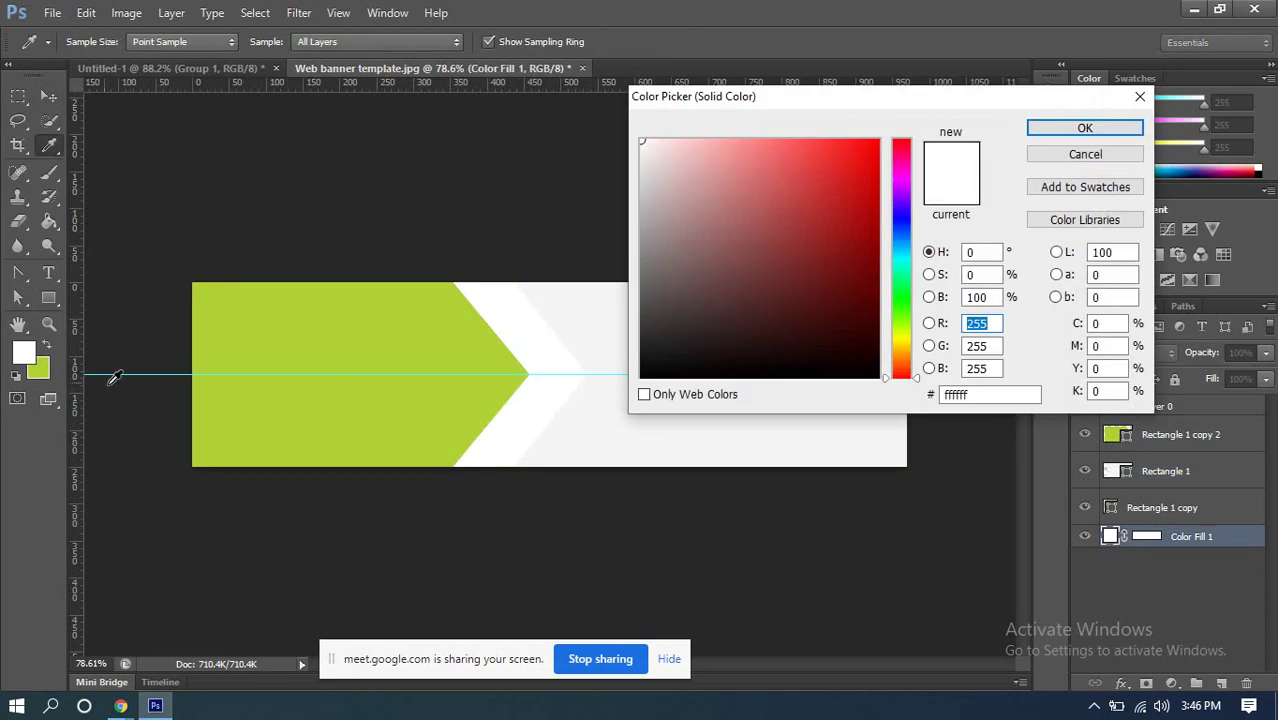
{"action": "left_click", "coordinate": [289, 340]}
{"action": "left_click", "coordinate": [1043, 130]}
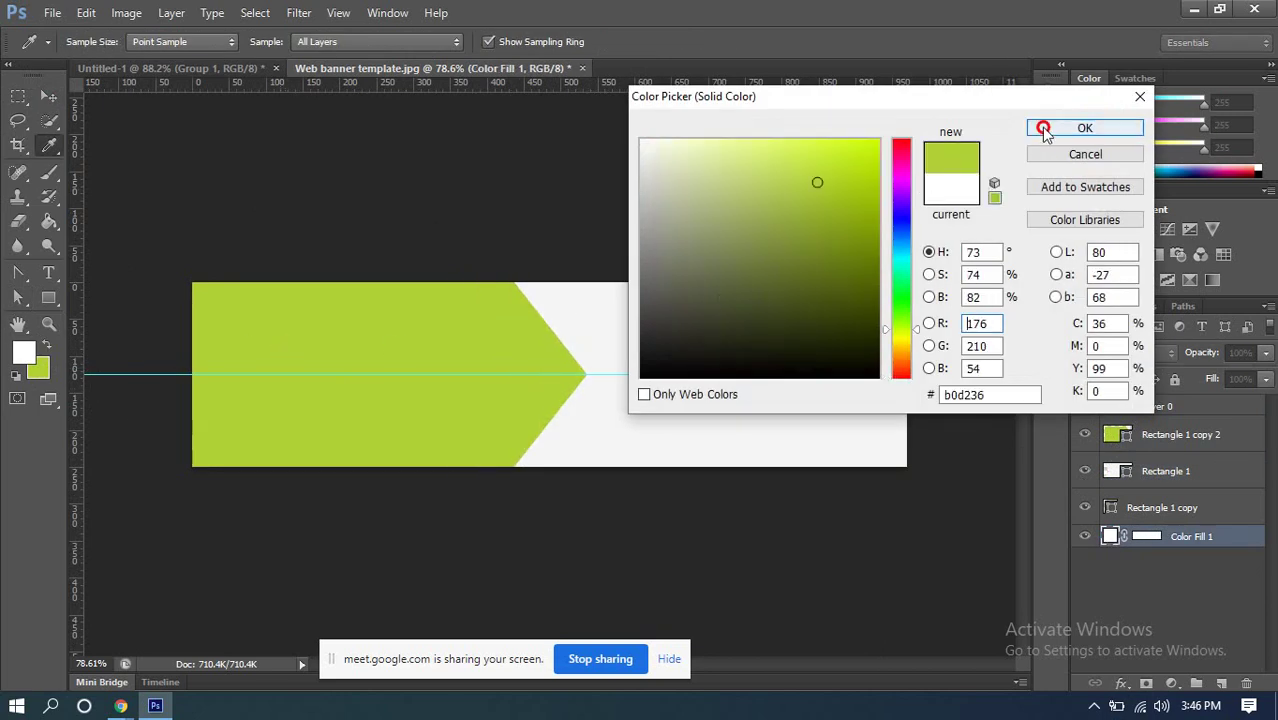
Step: Fill the arrow shape Rectangle 1 copy 2 with the light grey #f5f5f5 sampled from the text background
{"action": "double_click", "coordinate": [1116, 438]}
{"action": "left_click", "coordinate": [630, 412]}
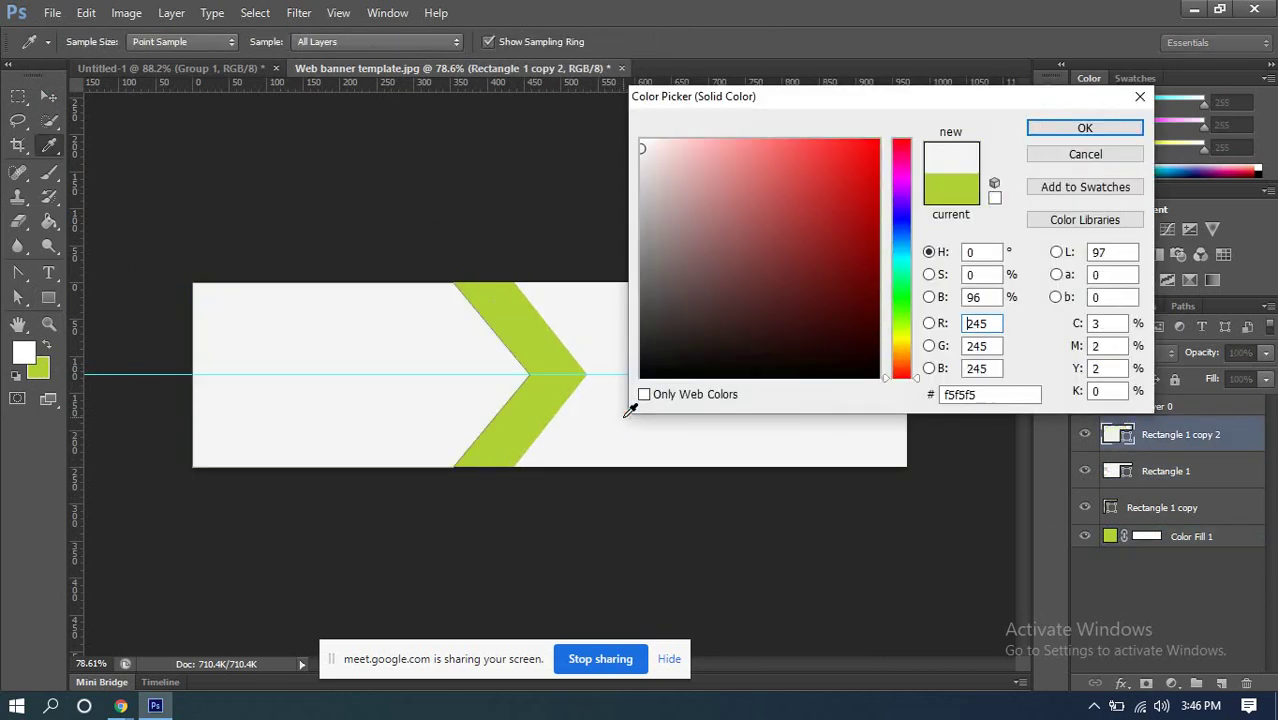
{"action": "left_click", "coordinate": [1085, 128]}
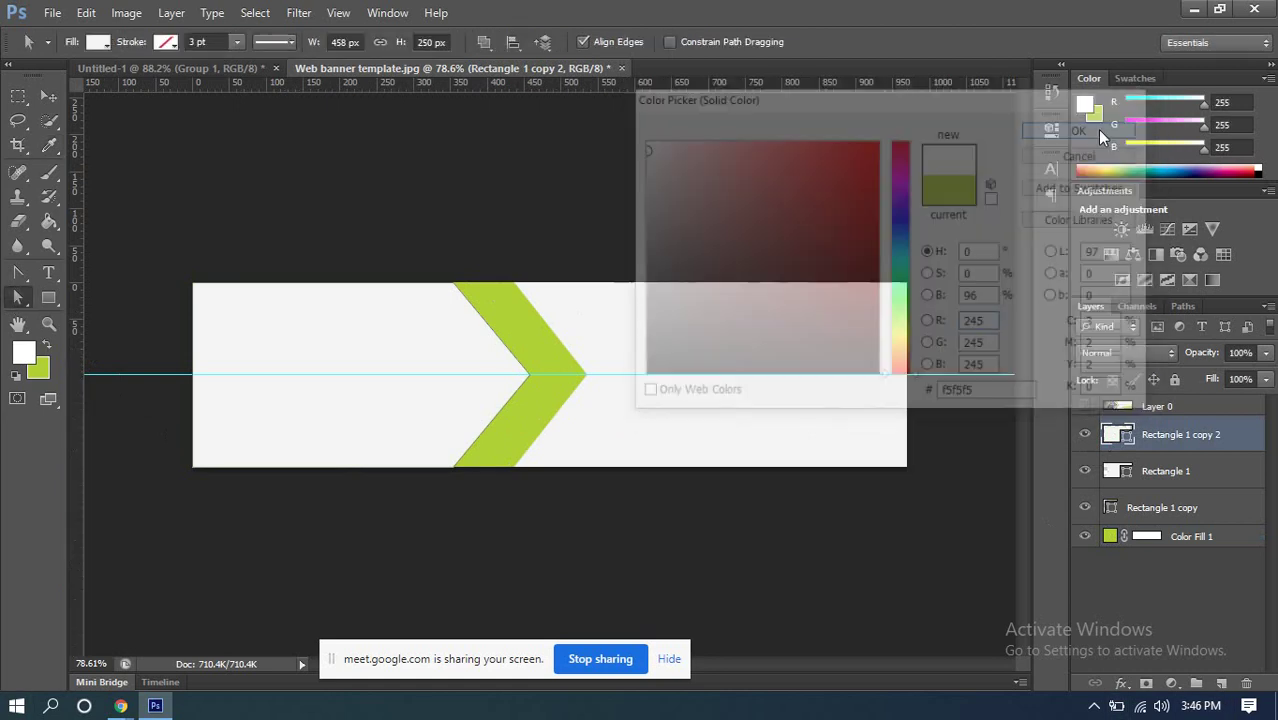
Step: Move the contact strips layer Rectangle 1 copy above both grey shapes and fill it with the chevron's green #b0d236
{"action": "scroll", "coordinate": [632, 322], "scroll_direction": "down", "scroll_amount": 3}
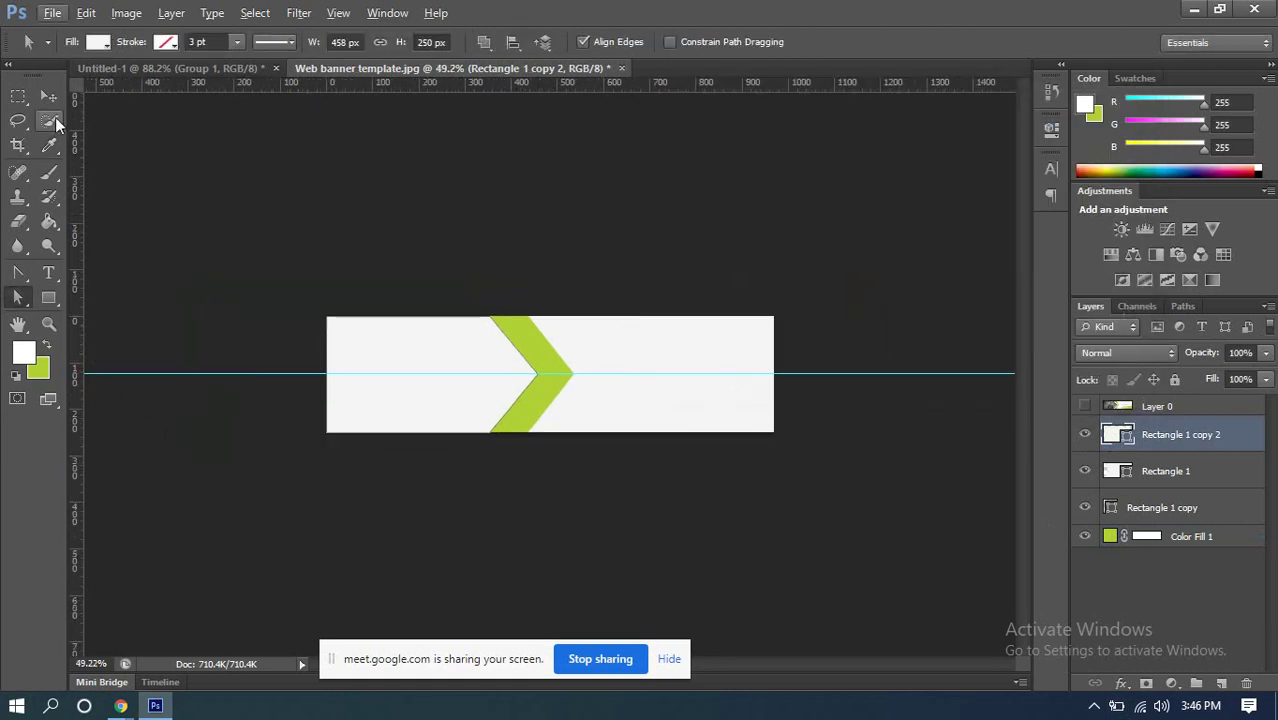
{"action": "left_click", "coordinate": [48, 96]}
{"action": "left_click_drag", "start_coordinate": [1135, 512], "coordinate": [1152, 422]}
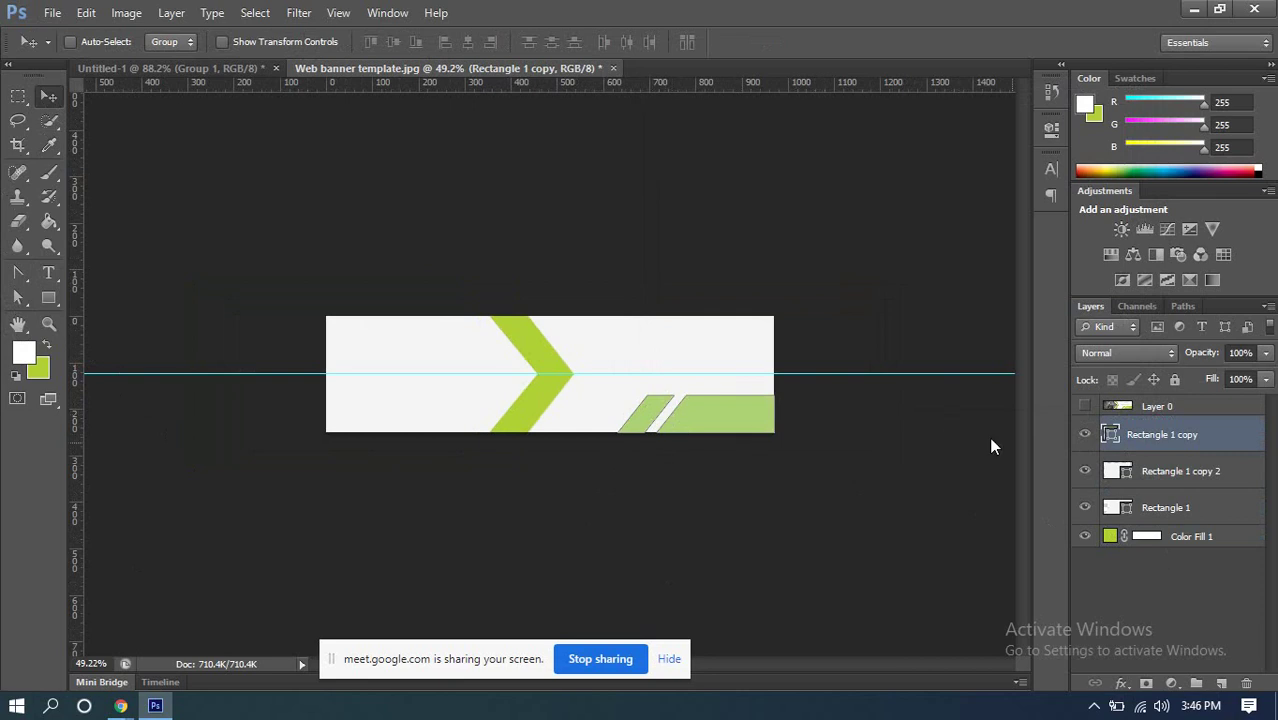
{"action": "double_click", "coordinate": [1112, 434]}
{"action": "left_click", "coordinate": [567, 385]}
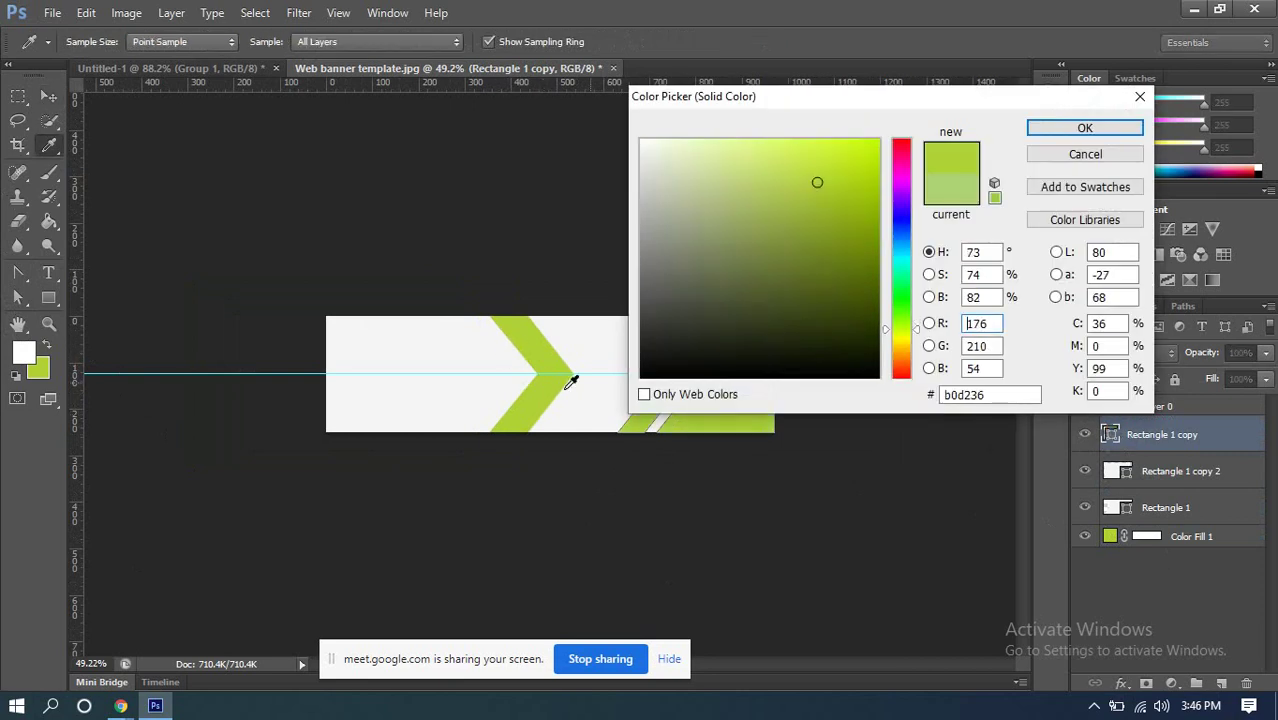
{"action": "left_click", "coordinate": [1078, 127]}
Step: Examine the banner layout and toggle the visibility of the contact strips and arrow shape to identify their layers
{"action": "scroll", "coordinate": [545, 343], "scroll_direction": "down", "scroll_amount": 2}
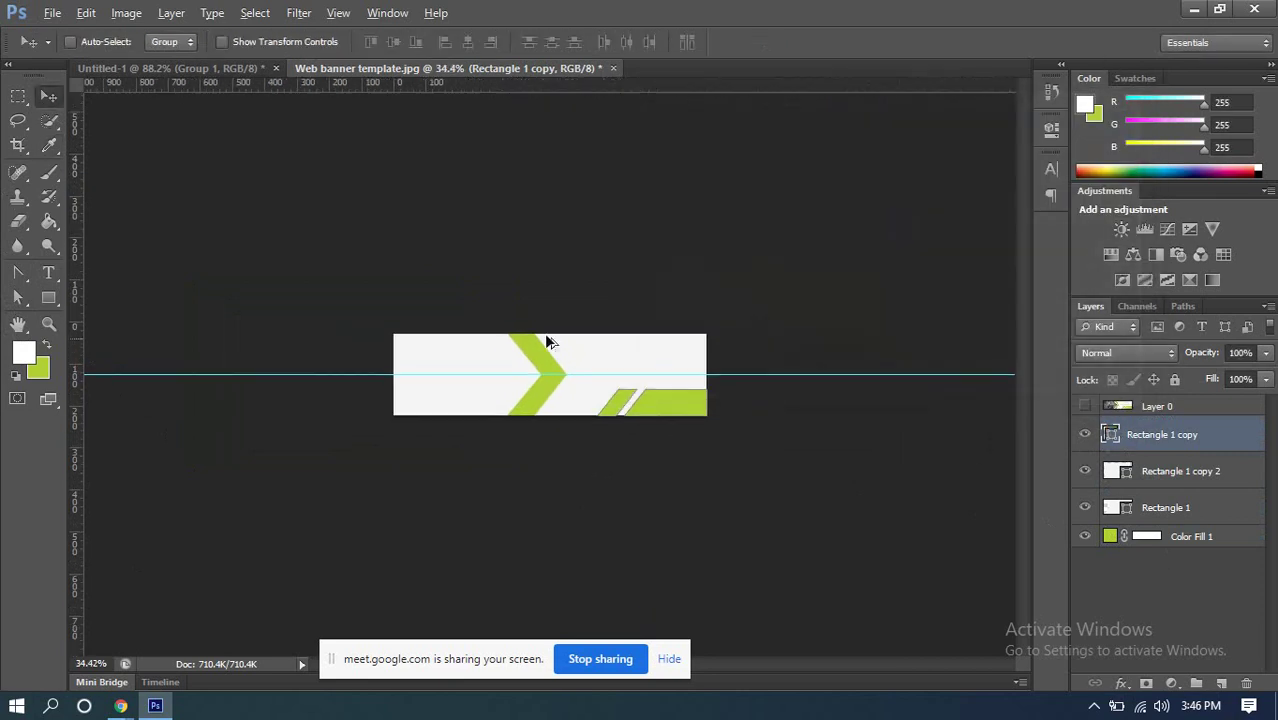
{"action": "scroll", "coordinate": [658, 343], "scroll_direction": "up", "scroll_amount": 3}
{"action": "scroll", "coordinate": [640, 342], "scroll_direction": "up", "scroll_amount": 3}
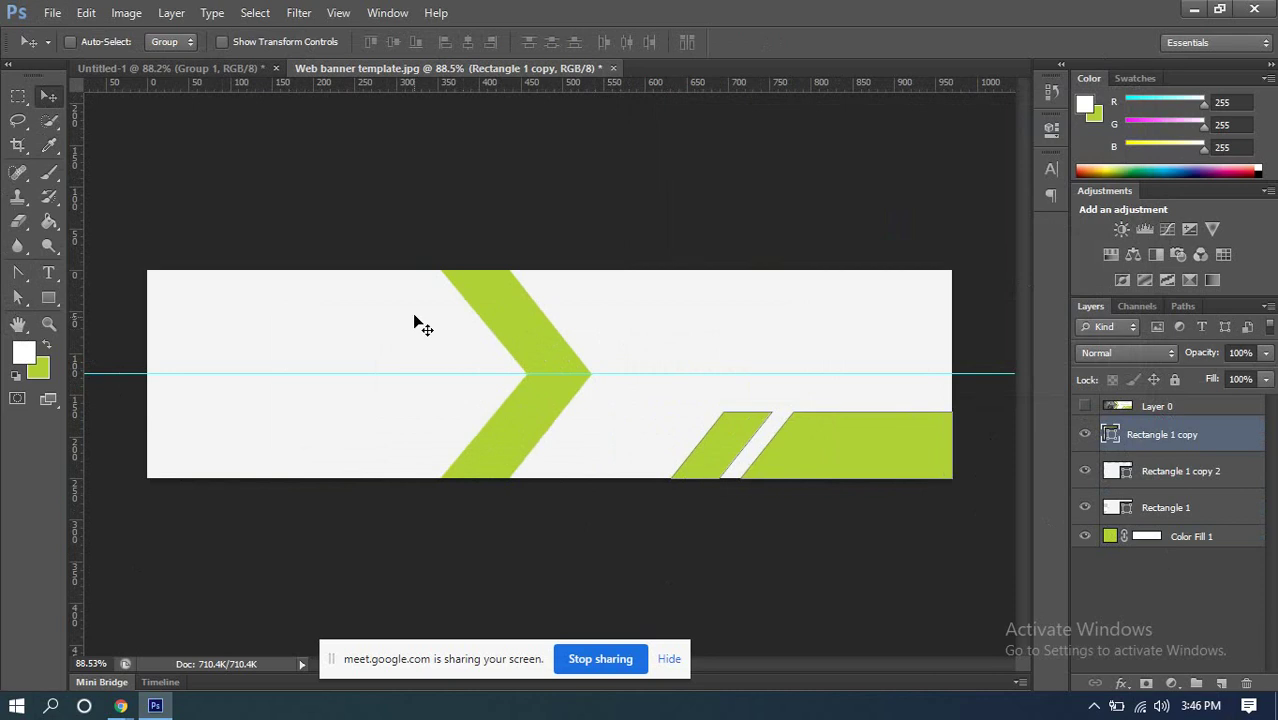
{"action": "left_click", "coordinate": [1087, 434]}
{"action": "left_click", "coordinate": [1087, 434]}
{"action": "left_click", "coordinate": [1085, 471]}
Step: Place the Men photo directly above Rectangle 1 copy 2 and scale it to fill the banner's left half at full height
{"action": "left_click", "coordinate": [1148, 471]}
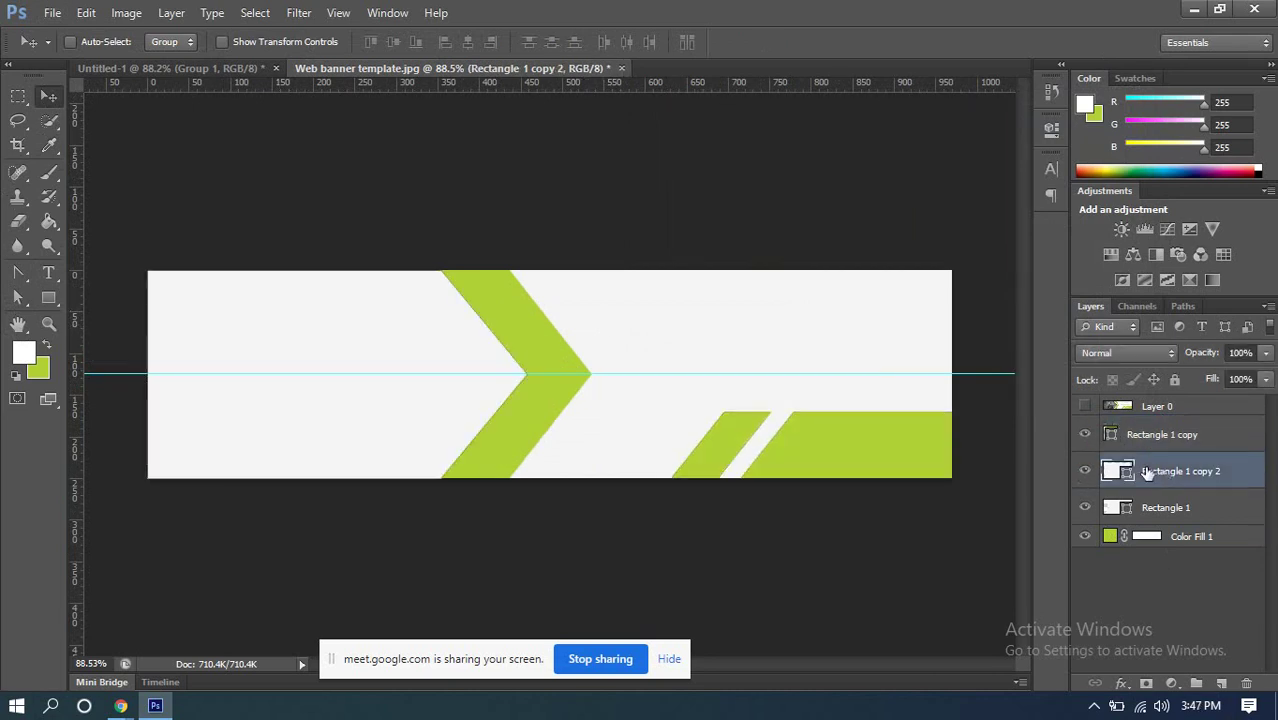
{"action": "left_click", "coordinate": [1084, 471]}
{"action": "left_click", "coordinate": [1084, 471]}
{"action": "left_click", "coordinate": [52, 12]}
{"action": "left_click", "coordinate": [109, 318]}
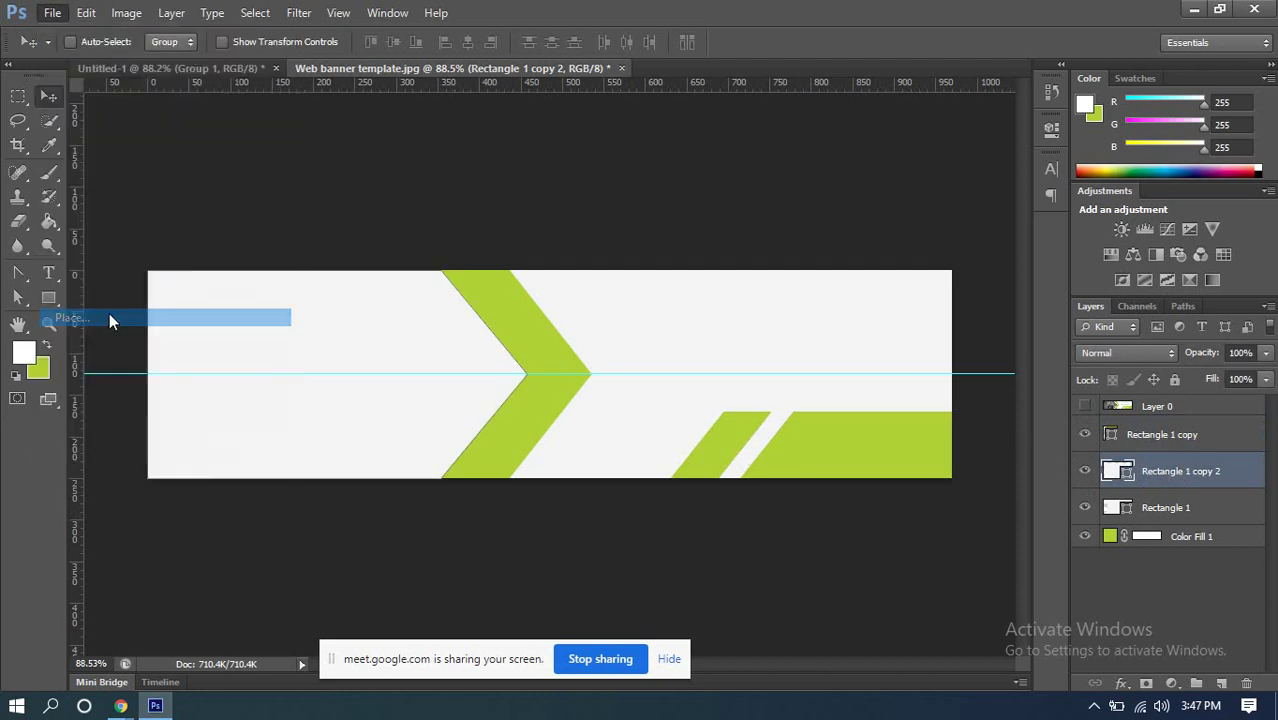
{"action": "double_click", "coordinate": [1064, 286]}
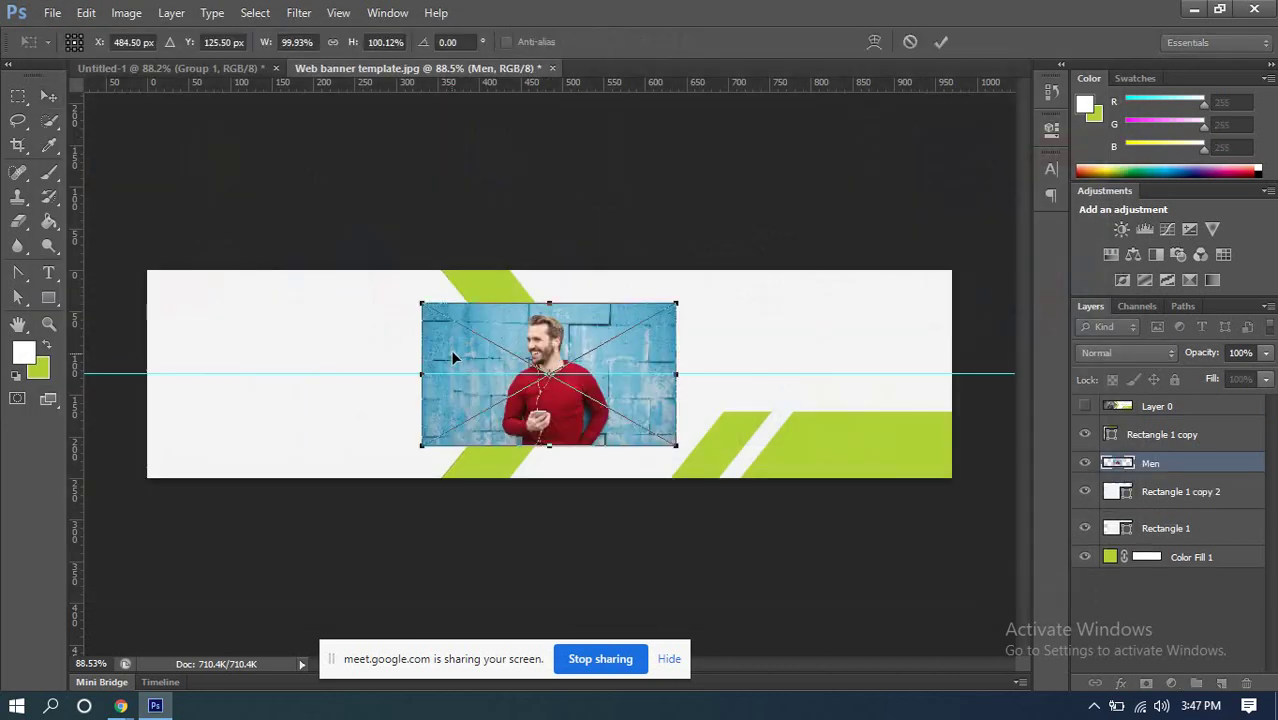
{"action": "left_click_drag", "start_coordinate": [452, 358], "coordinate": [174, 327]}
{"action": "left_click_drag", "start_coordinate": [391, 418], "coordinate": [536, 524]}
{"action": "left_click", "coordinate": [941, 41]}
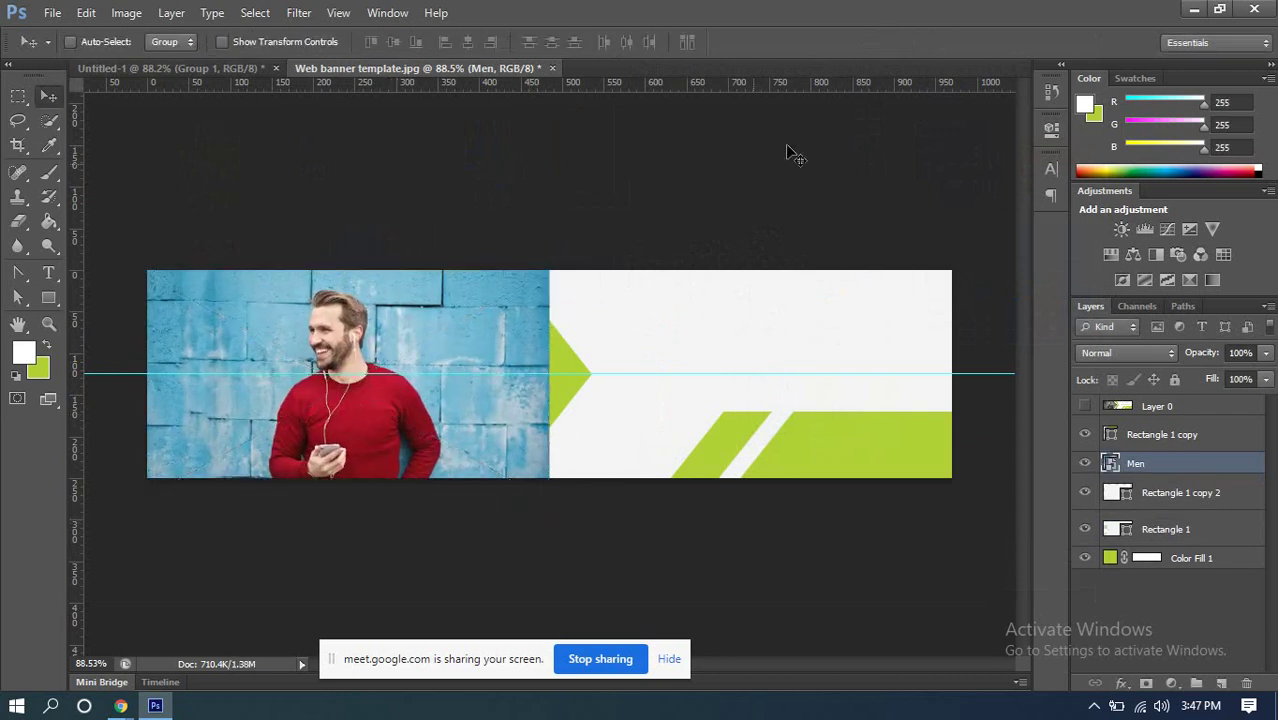
Step: Add a Black & White adjustment with the Default preset above the Men photo and clip it to that layer
{"action": "left_click", "coordinate": [1153, 255]}
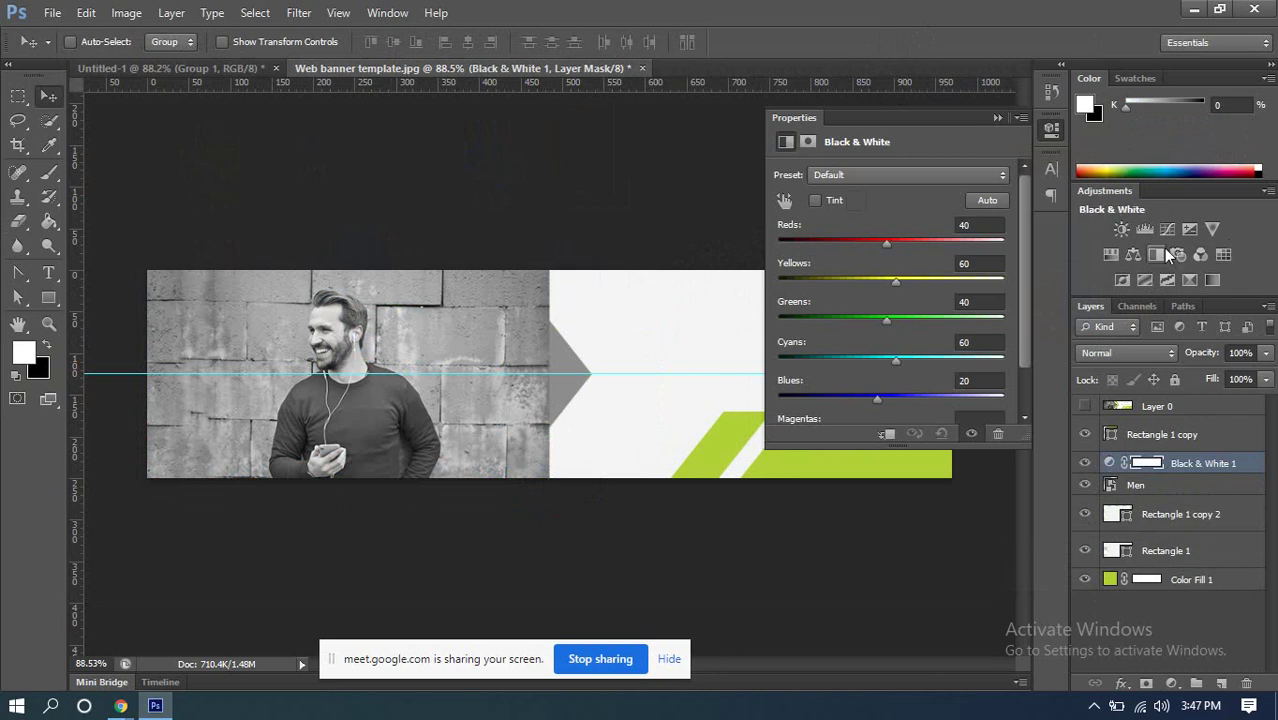
{"action": "left_click_drag", "start_coordinate": [1205, 484], "coordinate": [1245, 685]}
{"action": "left_click", "coordinate": [1172, 684]}
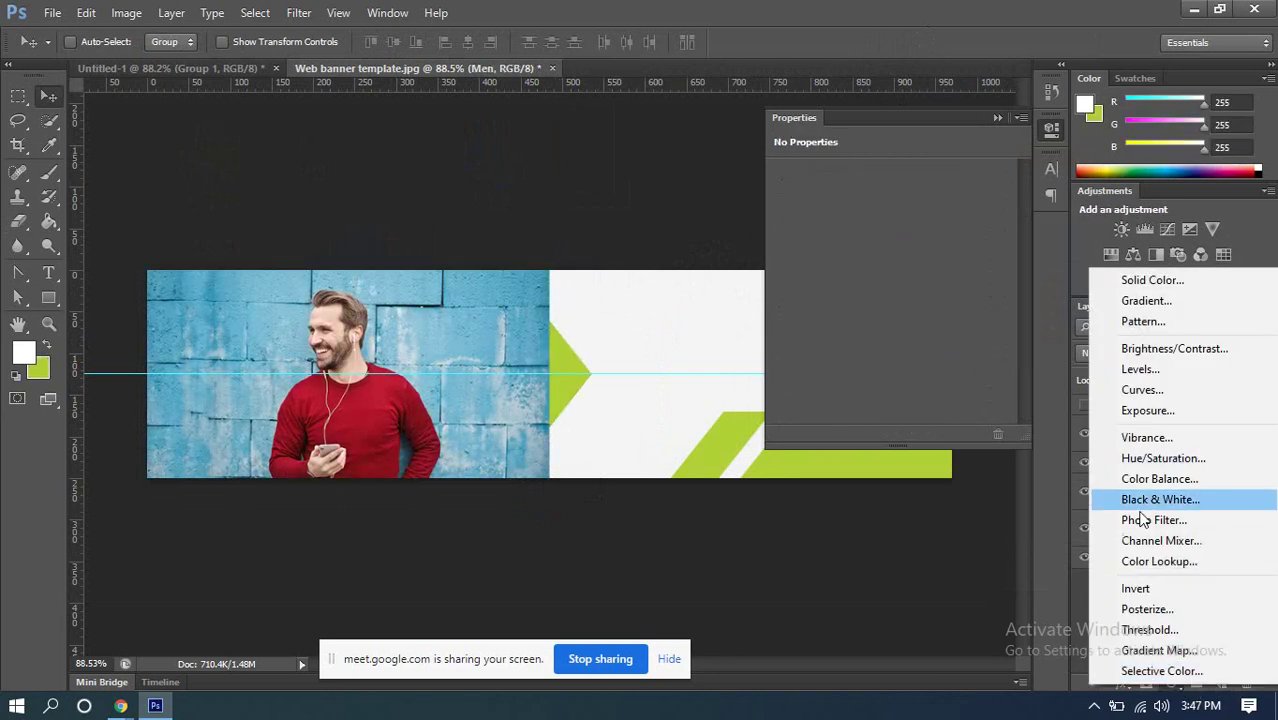
{"action": "left_click", "coordinate": [1147, 499]}
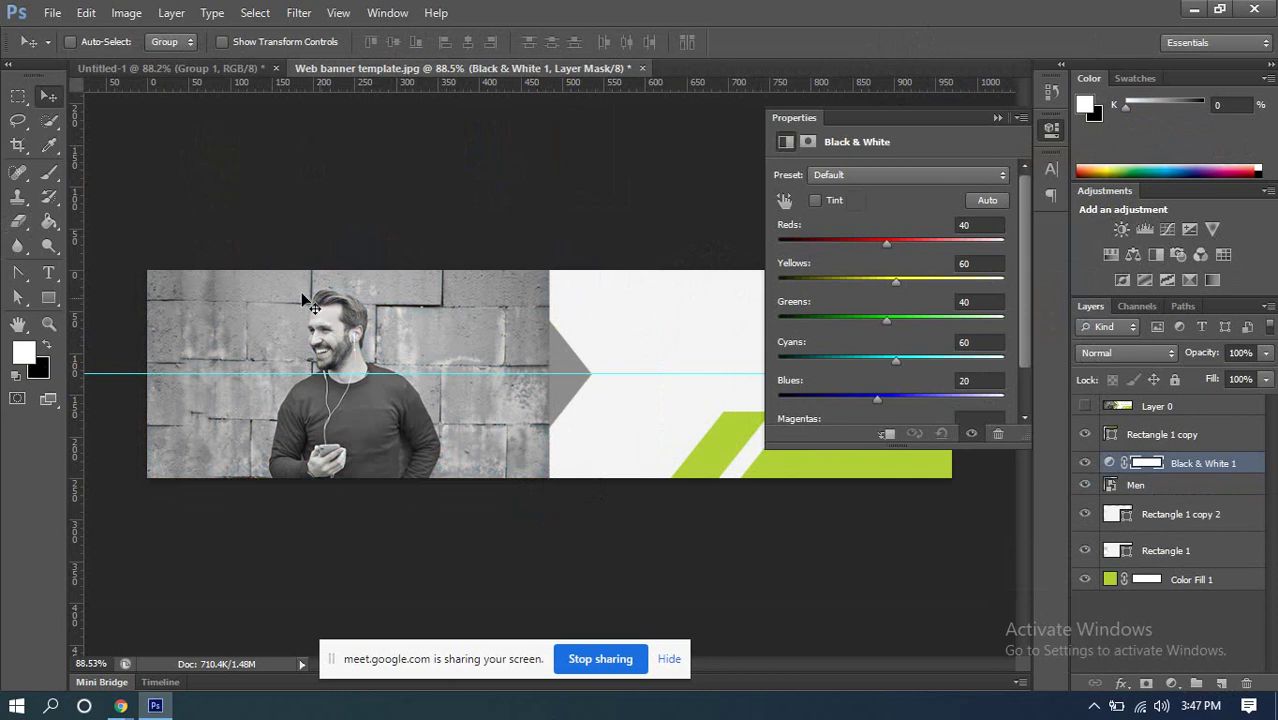
{"action": "left_click", "coordinate": [886, 435]}
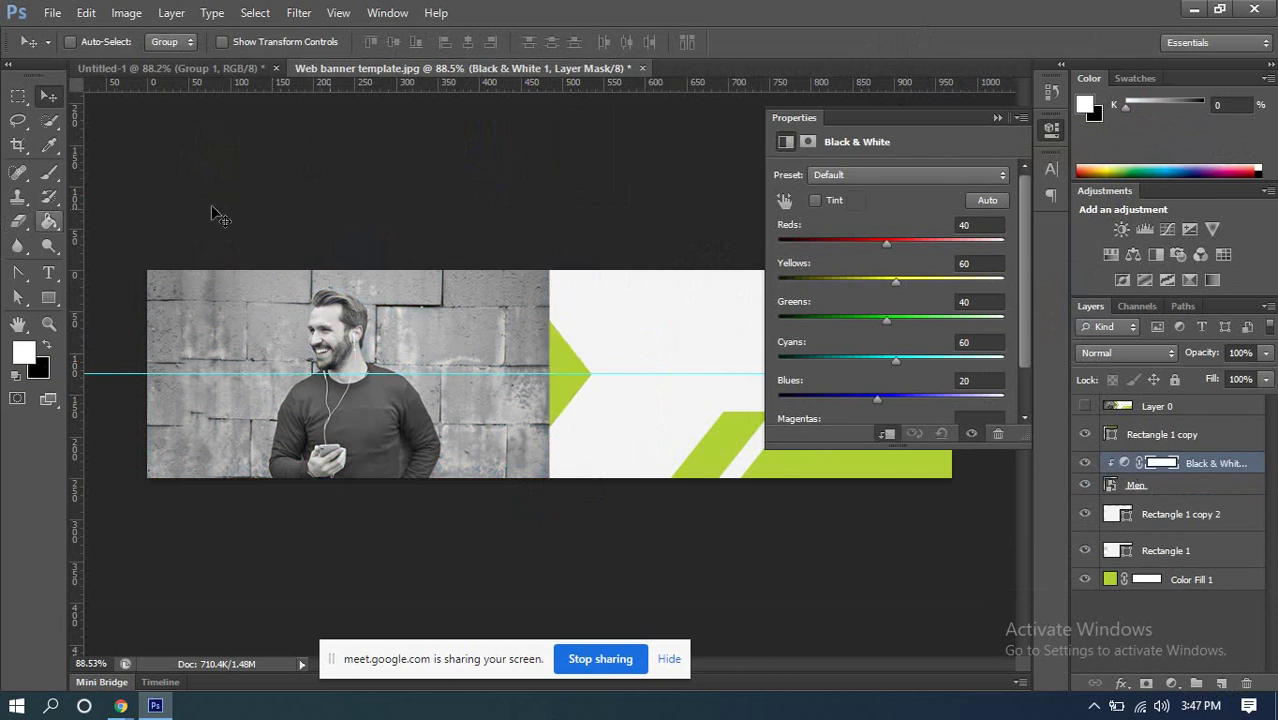
Step: Merge the Men photo and its Black & White adjustment into one layer, and collapse the adjustment properties
{"action": "left_click", "coordinate": [1177, 481]}
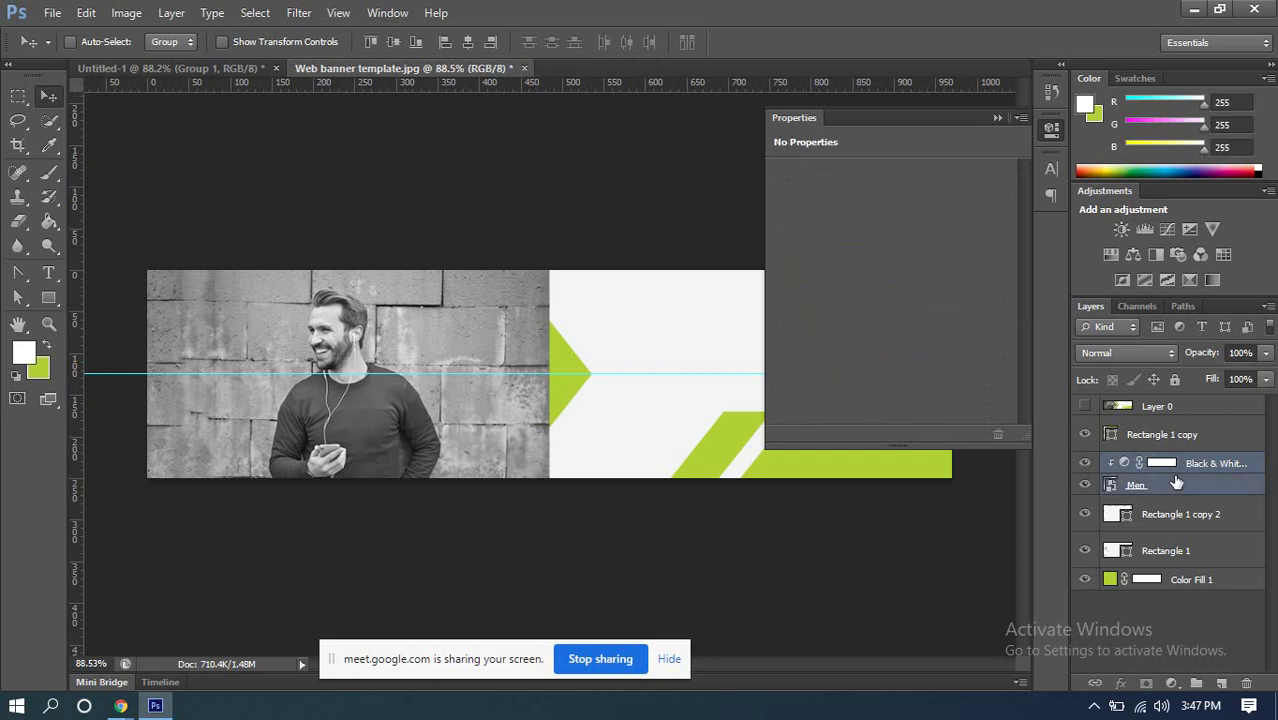
{"action": "key", "text": "ctrl+e"}
{"action": "left_click", "coordinate": [1058, 127]}
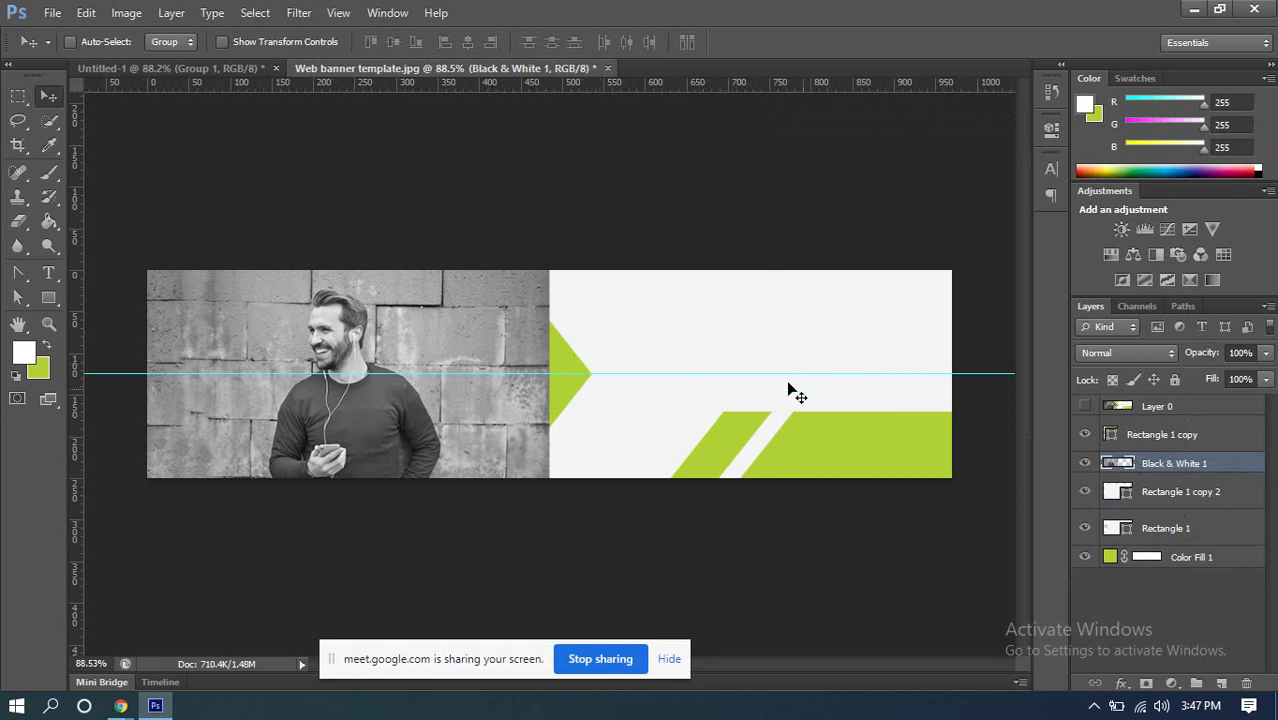
Step: Check the arrow shape beneath the merged photo and clip the photo to Rectangle 1 copy 2 with a clipping mask
{"action": "left_click", "coordinate": [1085, 492]}
{"action": "left_click", "coordinate": [1085, 463]}
{"action": "left_click", "coordinate": [1085, 492]}
{"action": "left_click", "coordinate": [1085, 492]}
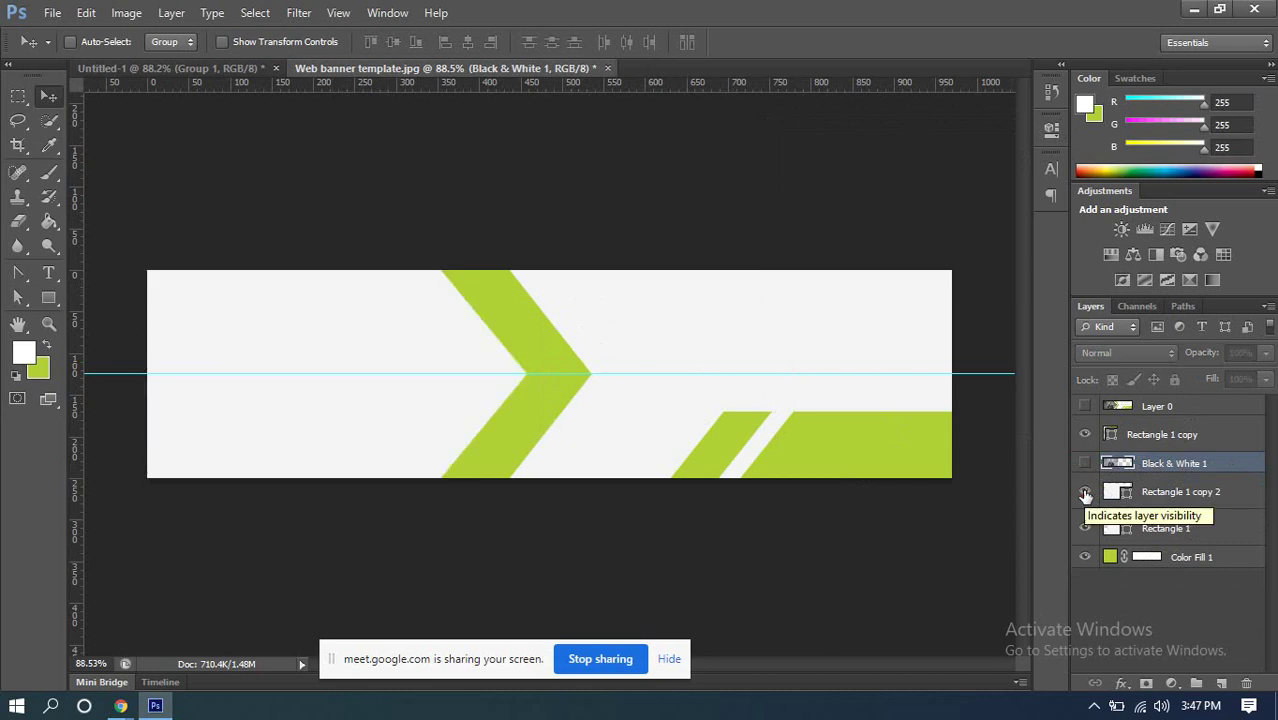
{"action": "left_click", "coordinate": [1085, 463]}
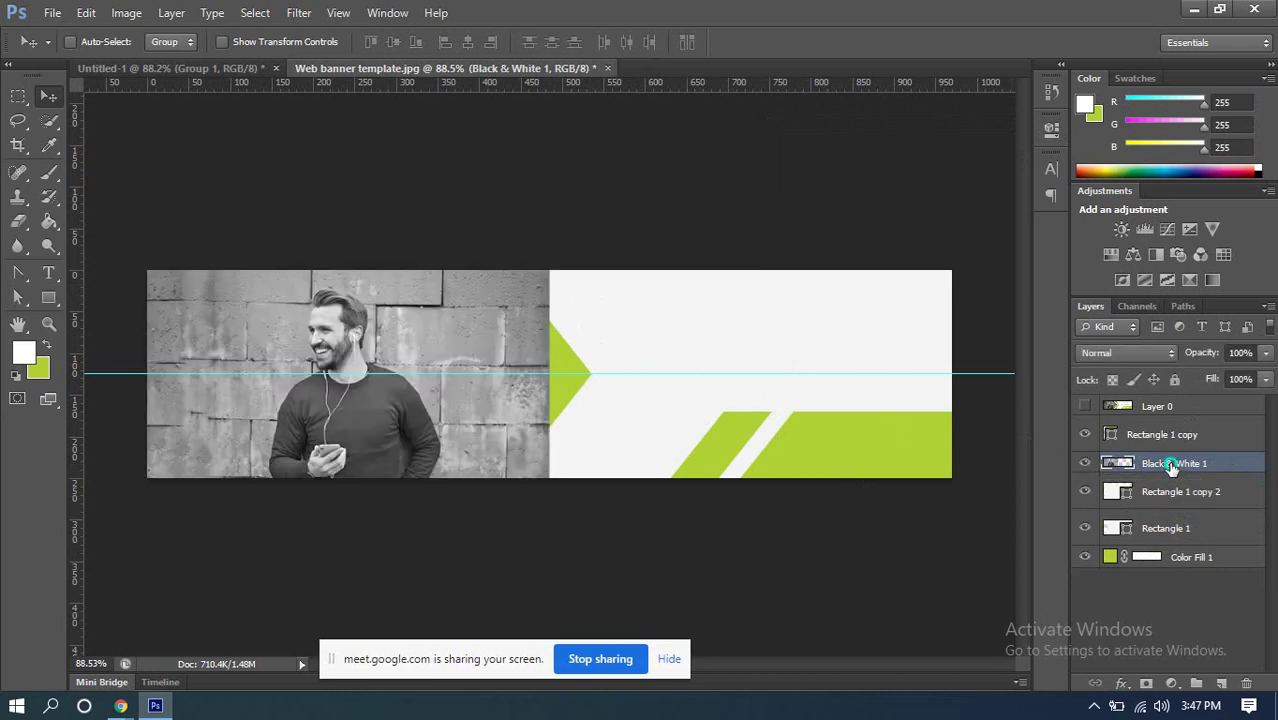
{"action": "right_click", "coordinate": [1164, 460]}
{"action": "left_click", "coordinate": [1048, 280]}
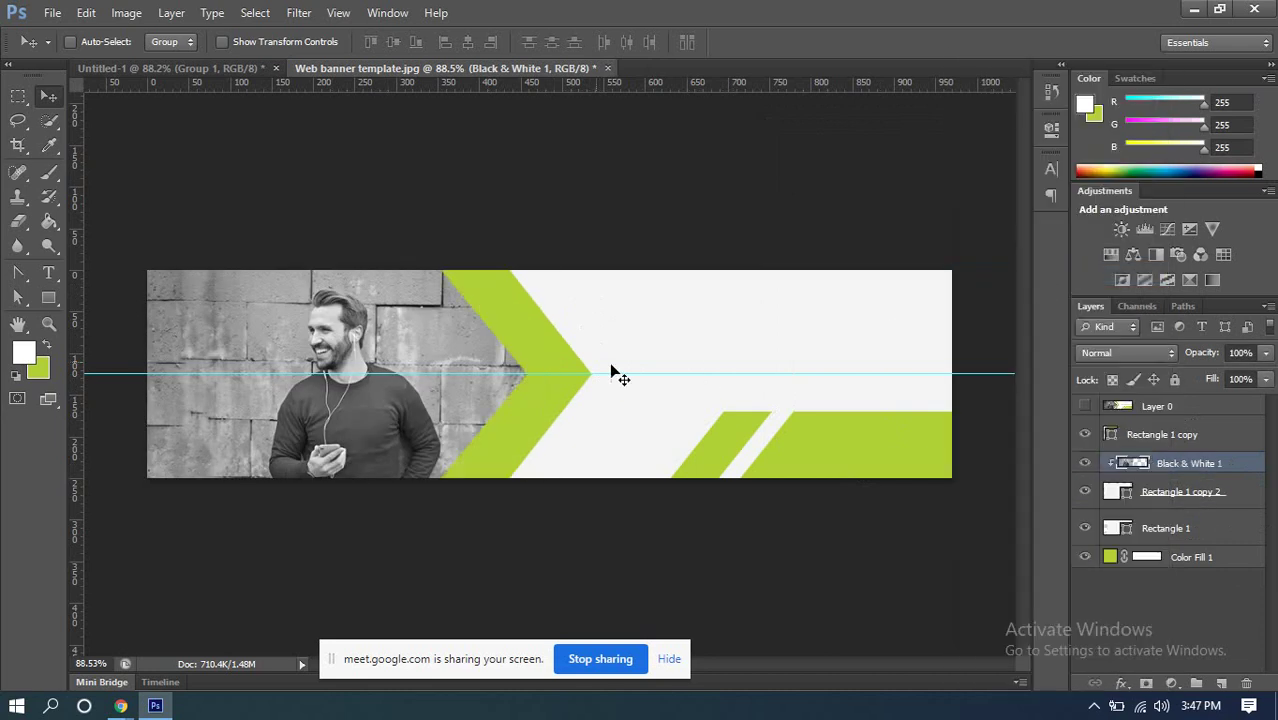
Step: Give the arrow shape Rectangle 1 copy 2 a stroke, trying white and green before choosing a recently used light grey
{"action": "left_click", "coordinate": [1180, 494]}
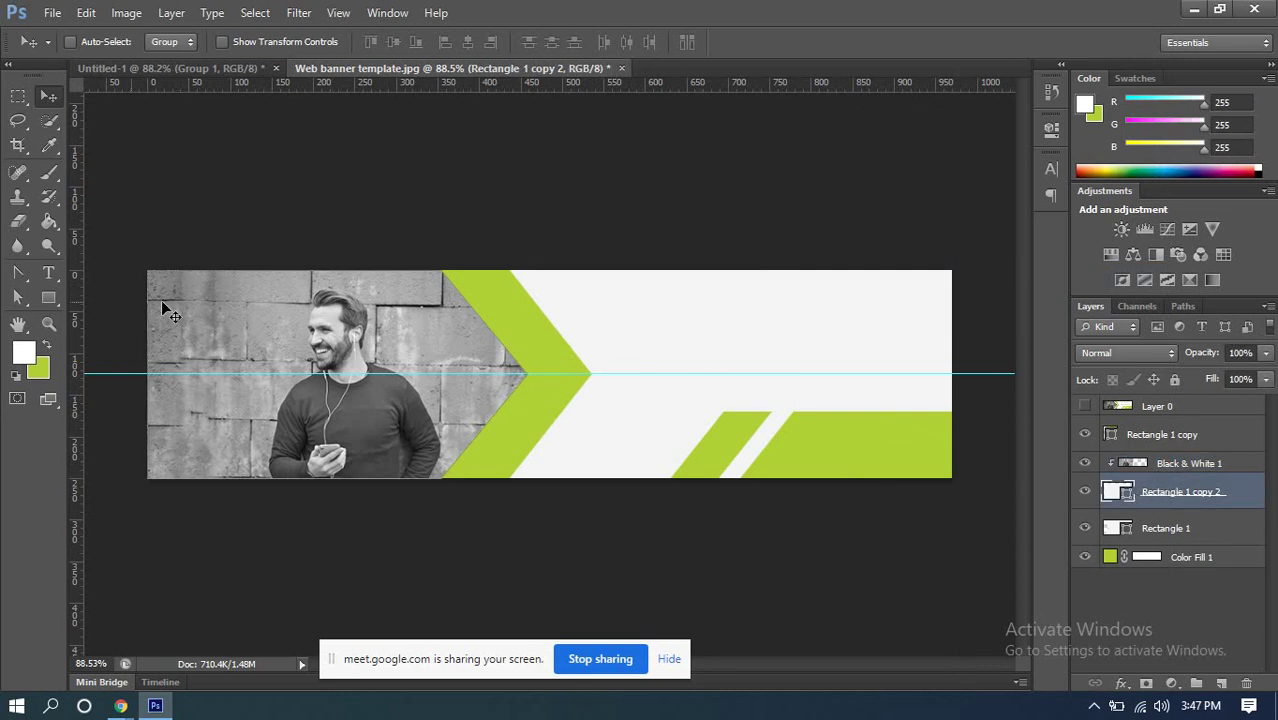
{"action": "left_click", "coordinate": [17, 297]}
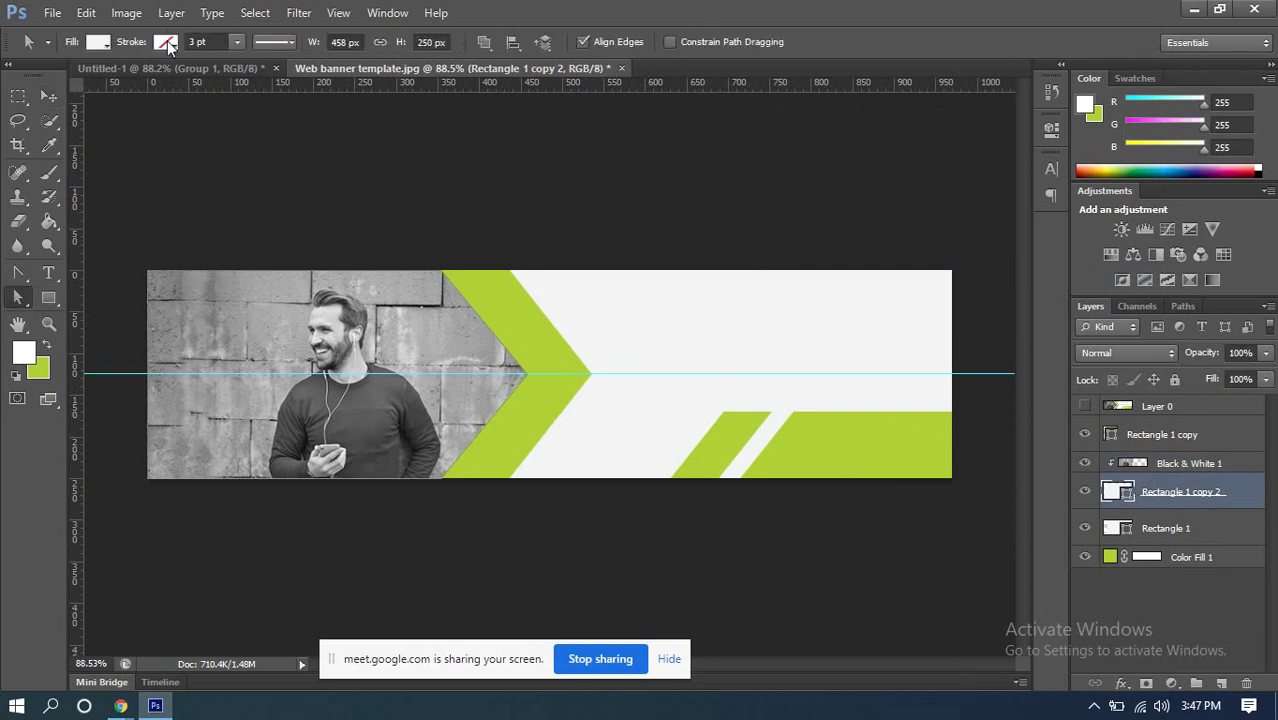
{"action": "left_click", "coordinate": [167, 45]}
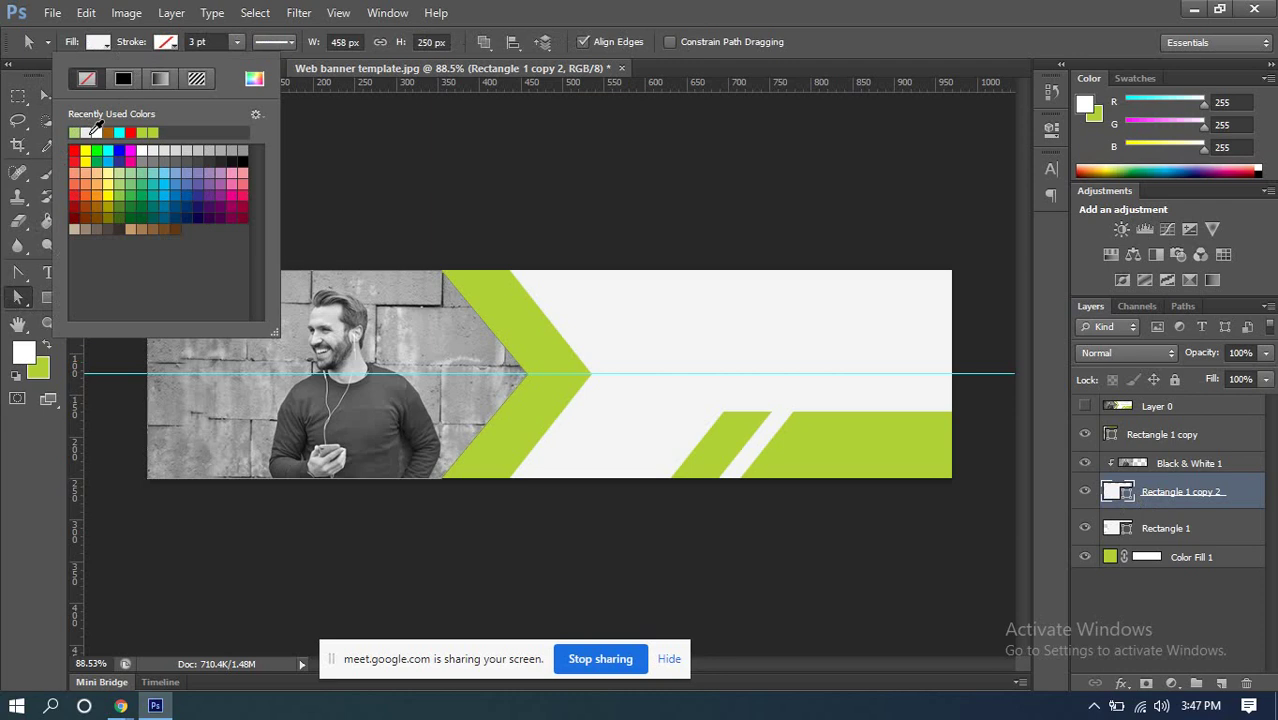
{"action": "left_click", "coordinate": [95, 131]}
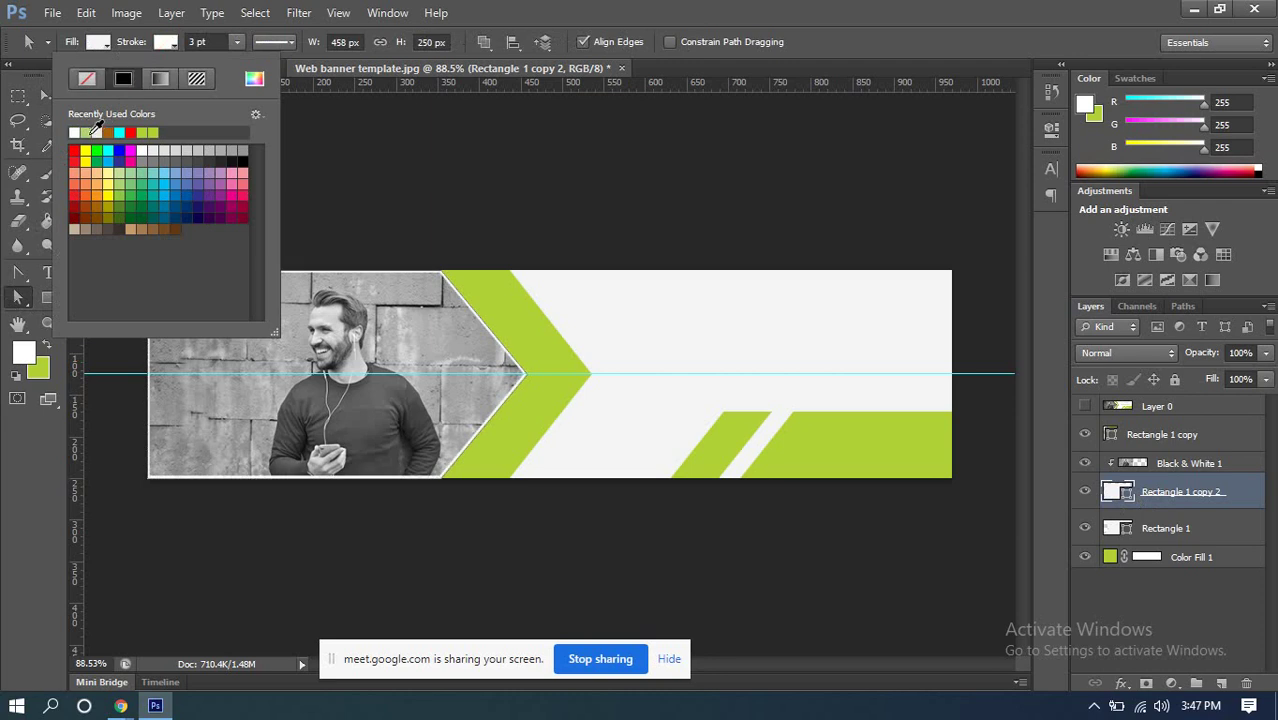
{"action": "left_click", "coordinate": [91, 132]}
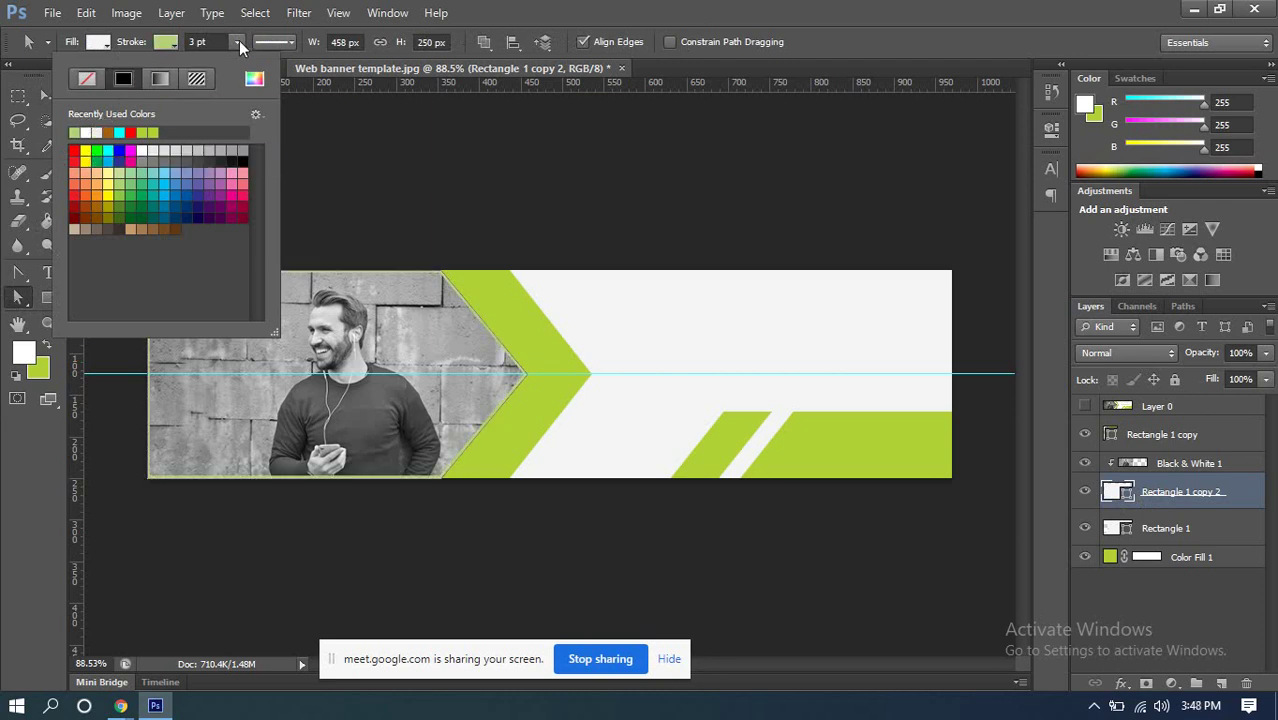
{"action": "left_click", "coordinate": [172, 45]}
{"action": "left_click", "coordinate": [172, 45]}
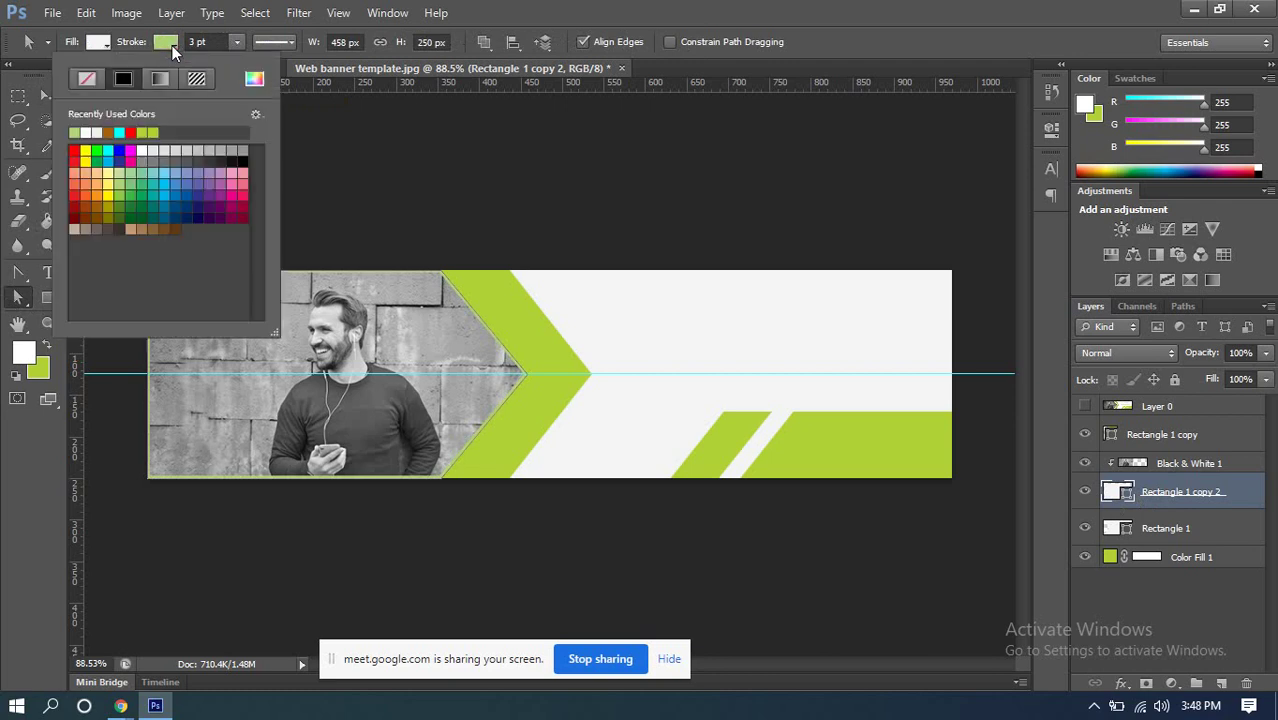
{"action": "left_click", "coordinate": [99, 131]}
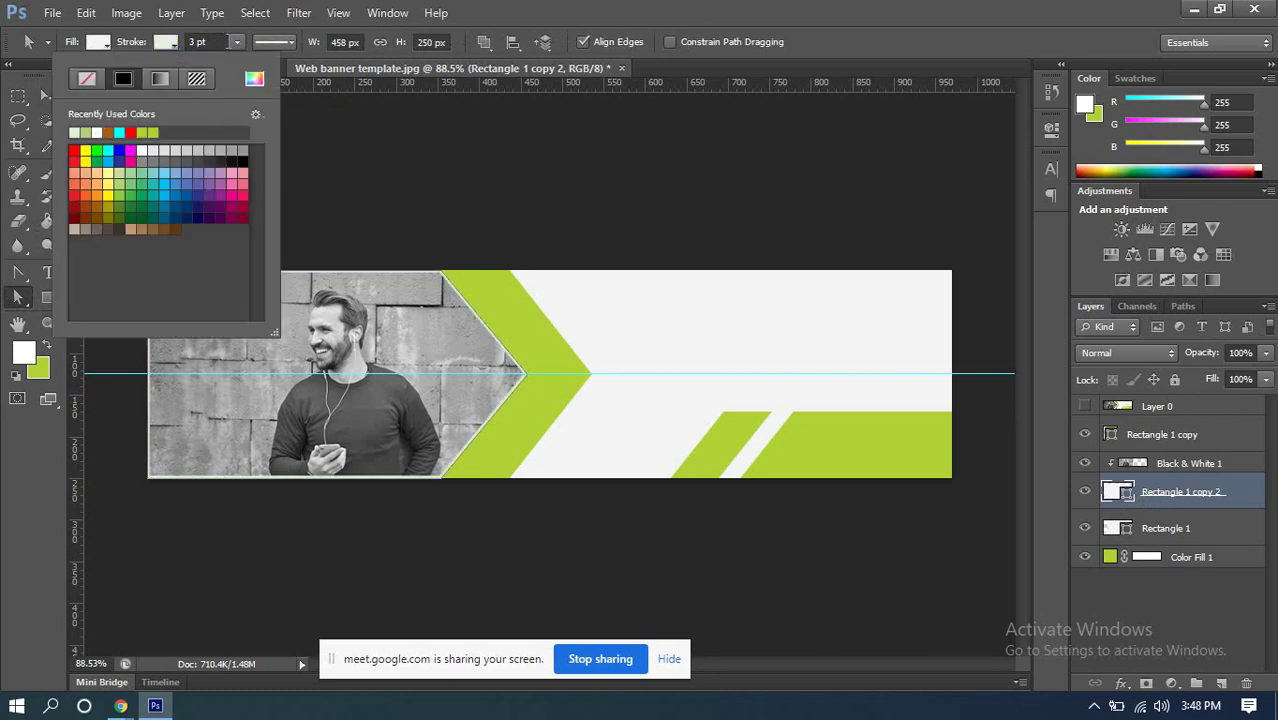
Step: Set the stroke width of the photo's arrow shape to 12 pt
{"action": "left_click", "coordinate": [170, 45]}
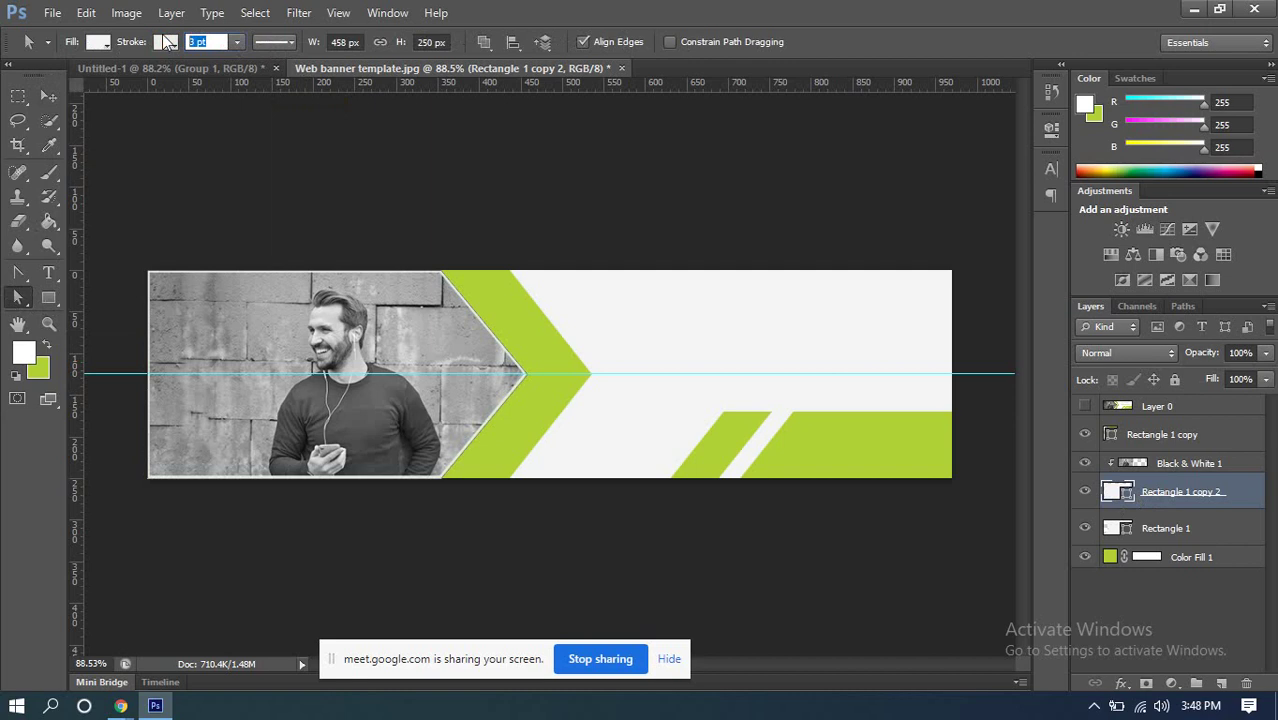
{"action": "type", "text": "12"}
{"action": "key", "text": "Return"}
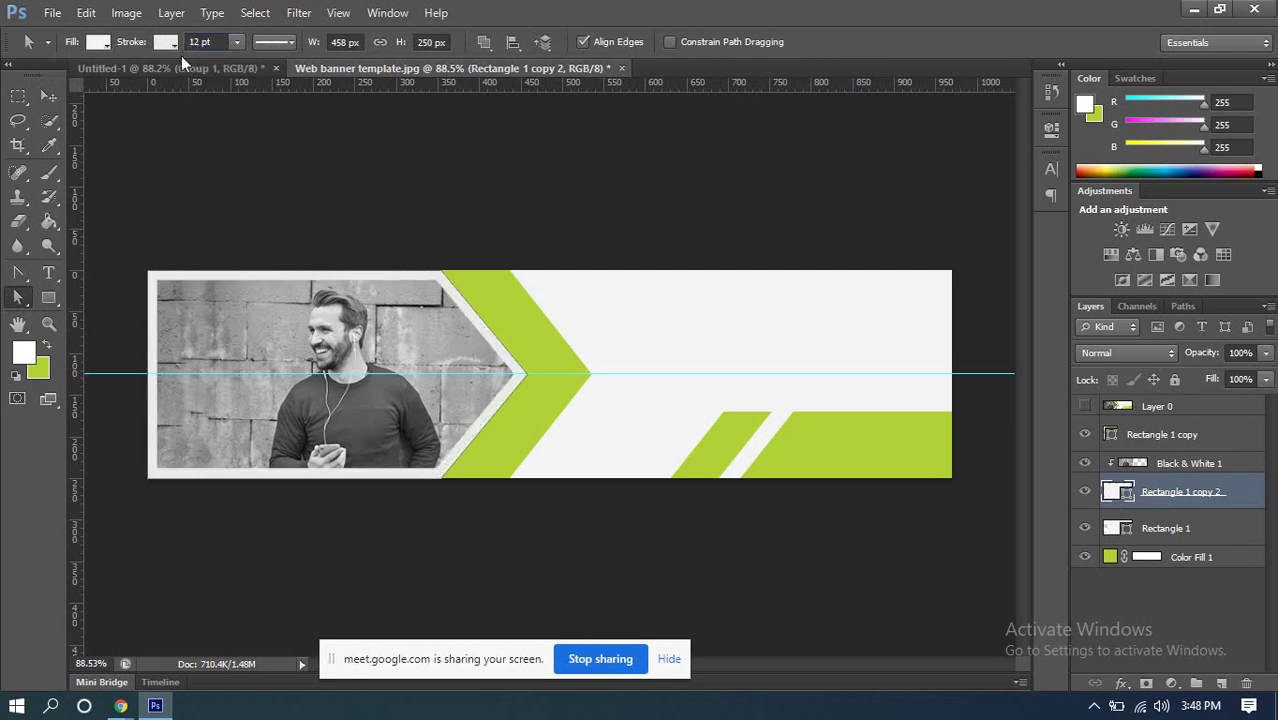
{"action": "left_click", "coordinate": [157, 45]}
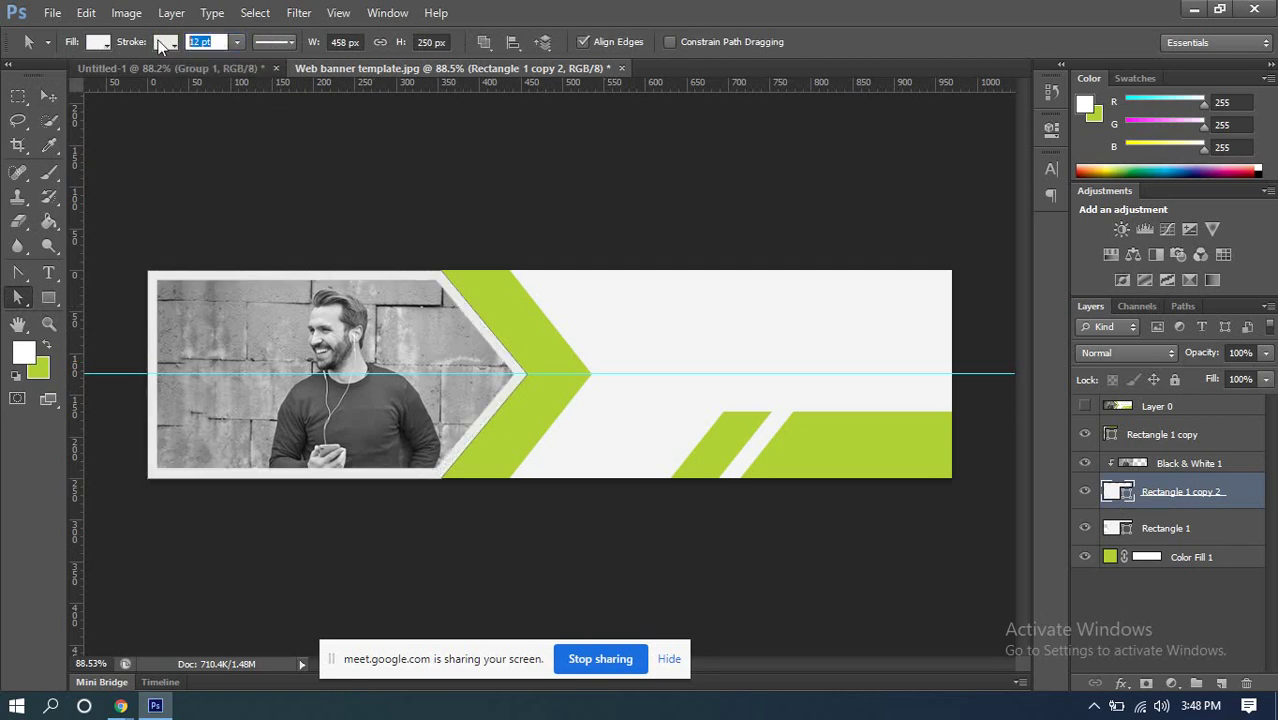
Step: Set the stroke width of the photo's arrow shape to 14 pt and align the stroke to the outside
{"action": "type", "text": "14"}
{"action": "key", "text": "Return"}
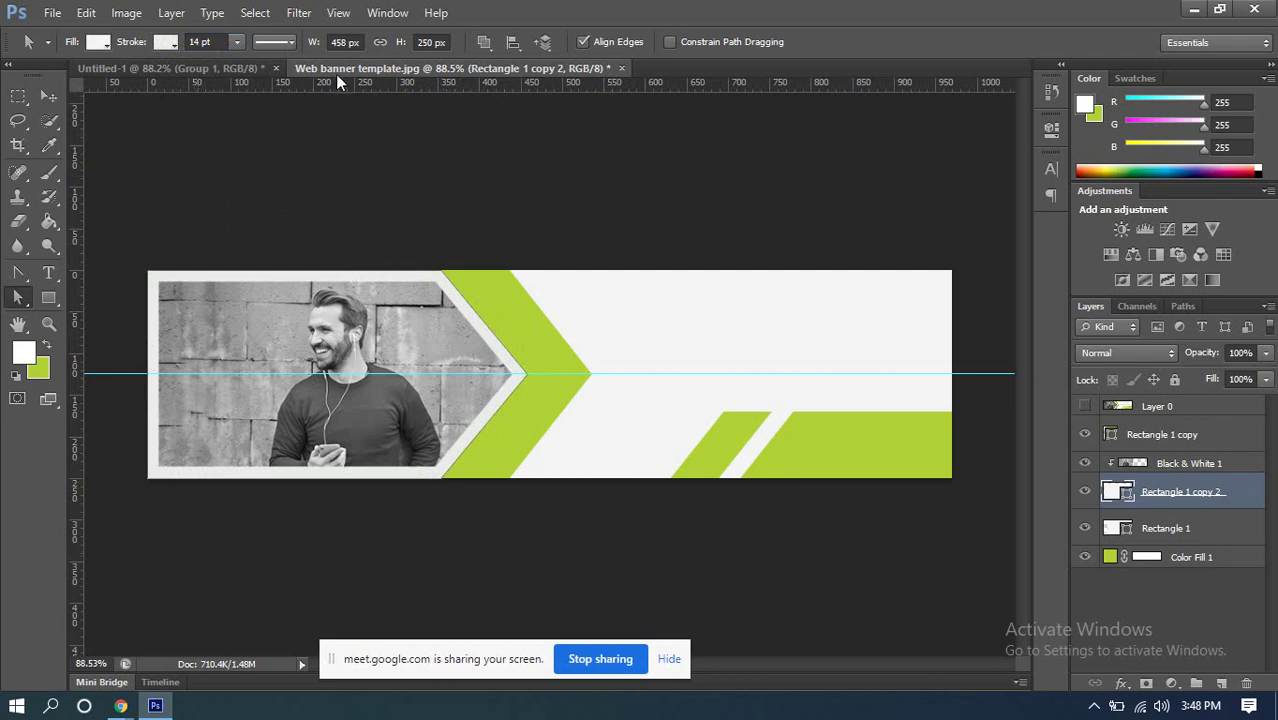
{"action": "left_click", "coordinate": [288, 42]}
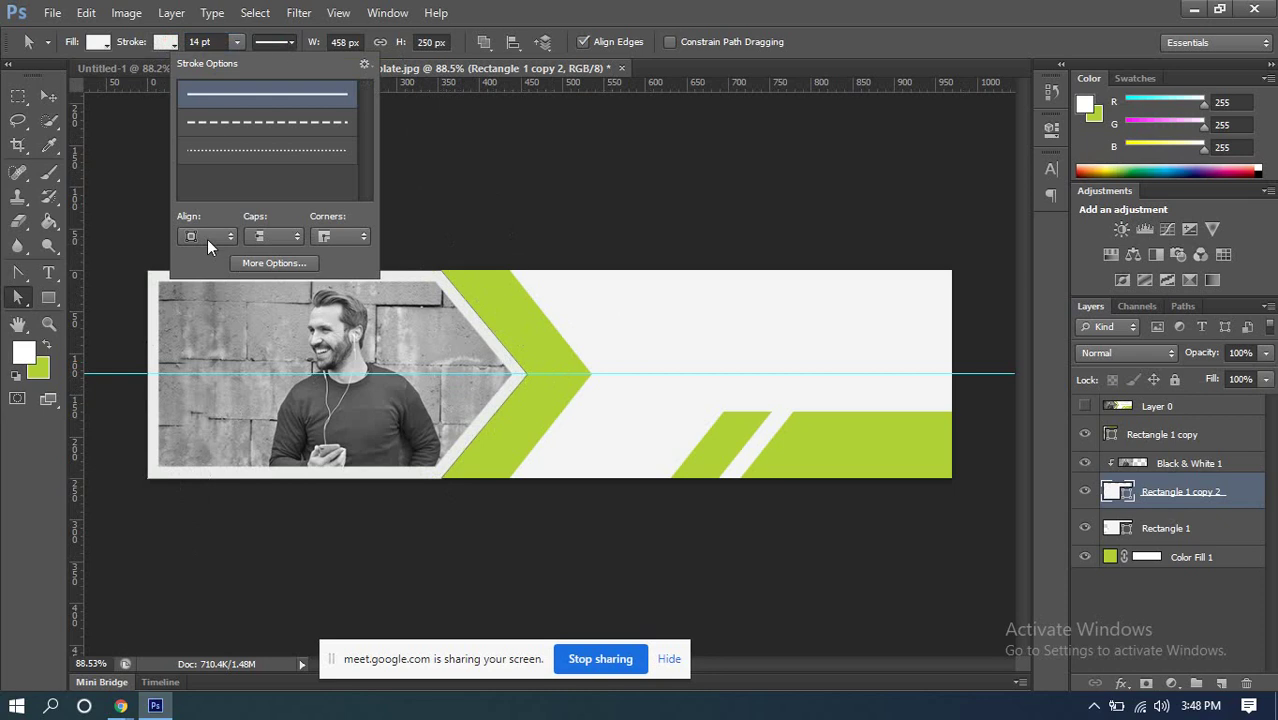
{"action": "left_click", "coordinate": [207, 239]}
{"action": "left_click", "coordinate": [200, 284]}
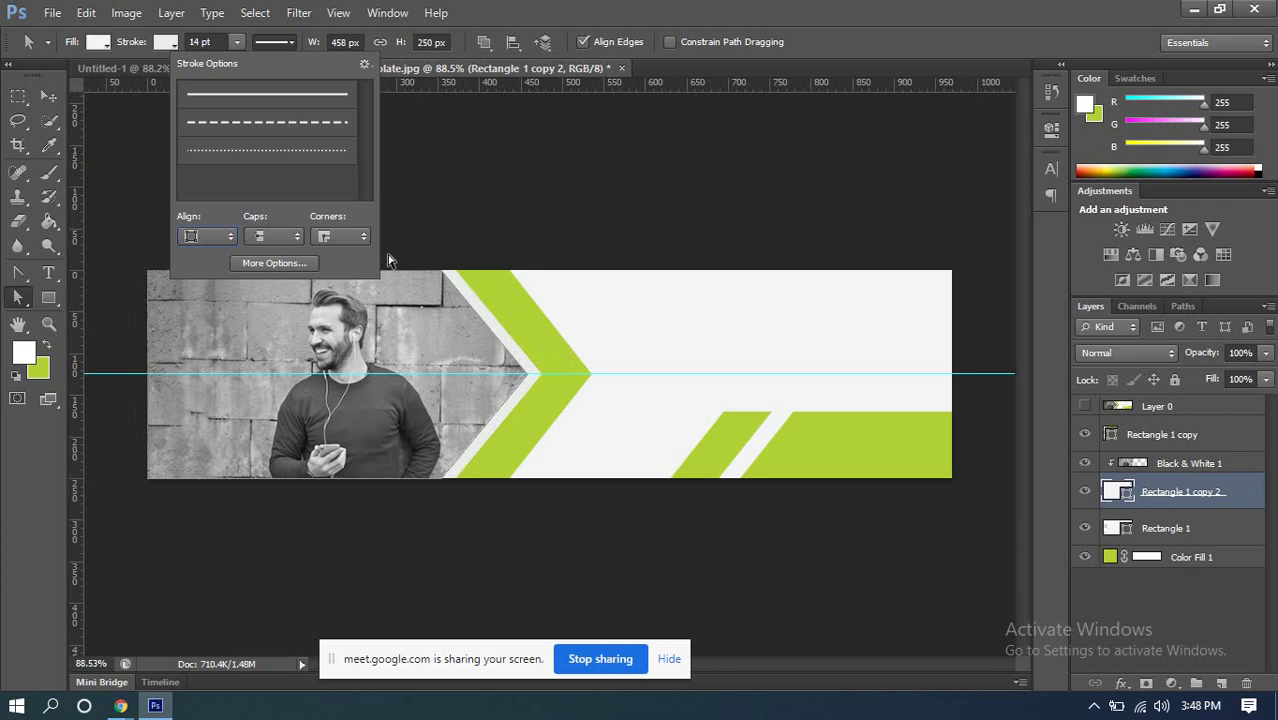
{"action": "left_click", "coordinate": [288, 40]}
{"action": "left_click", "coordinate": [47, 92]}
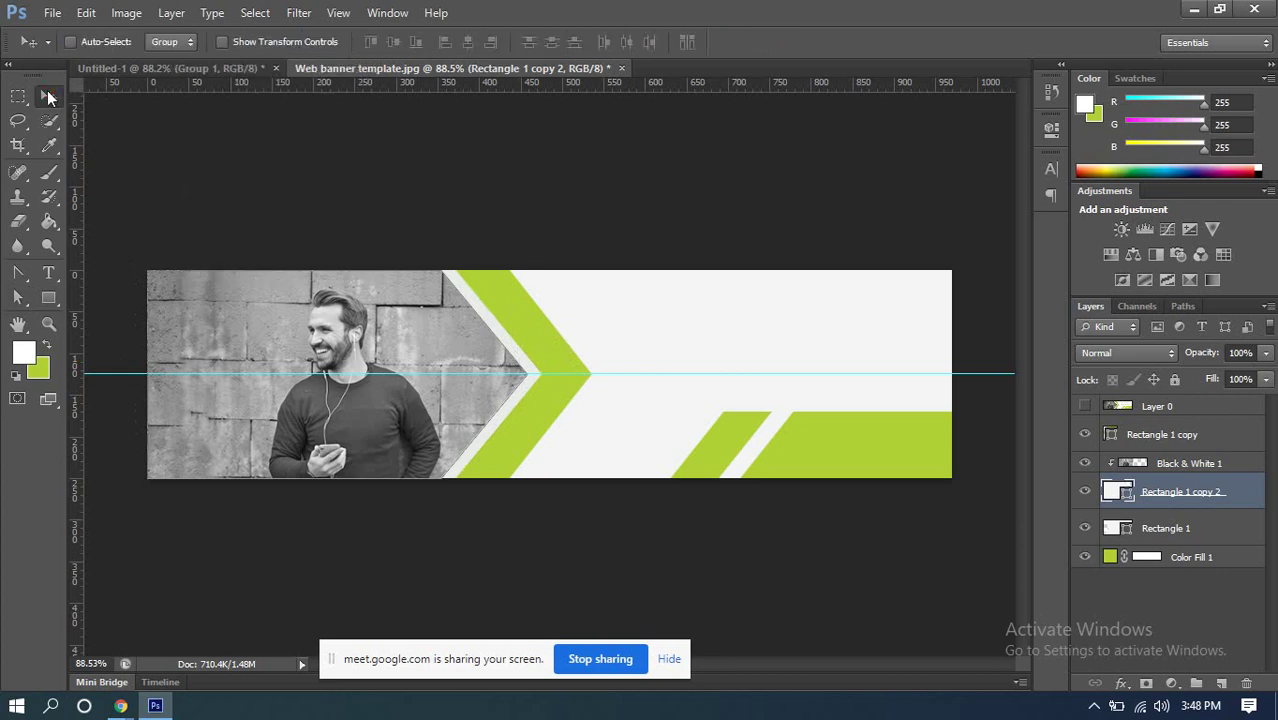
Step: Identify the Rectangle 1 shape by toggling its visibility and duplicate that layer
{"action": "scroll", "coordinate": [695, 371], "scroll_direction": "down", "scroll_amount": 5}
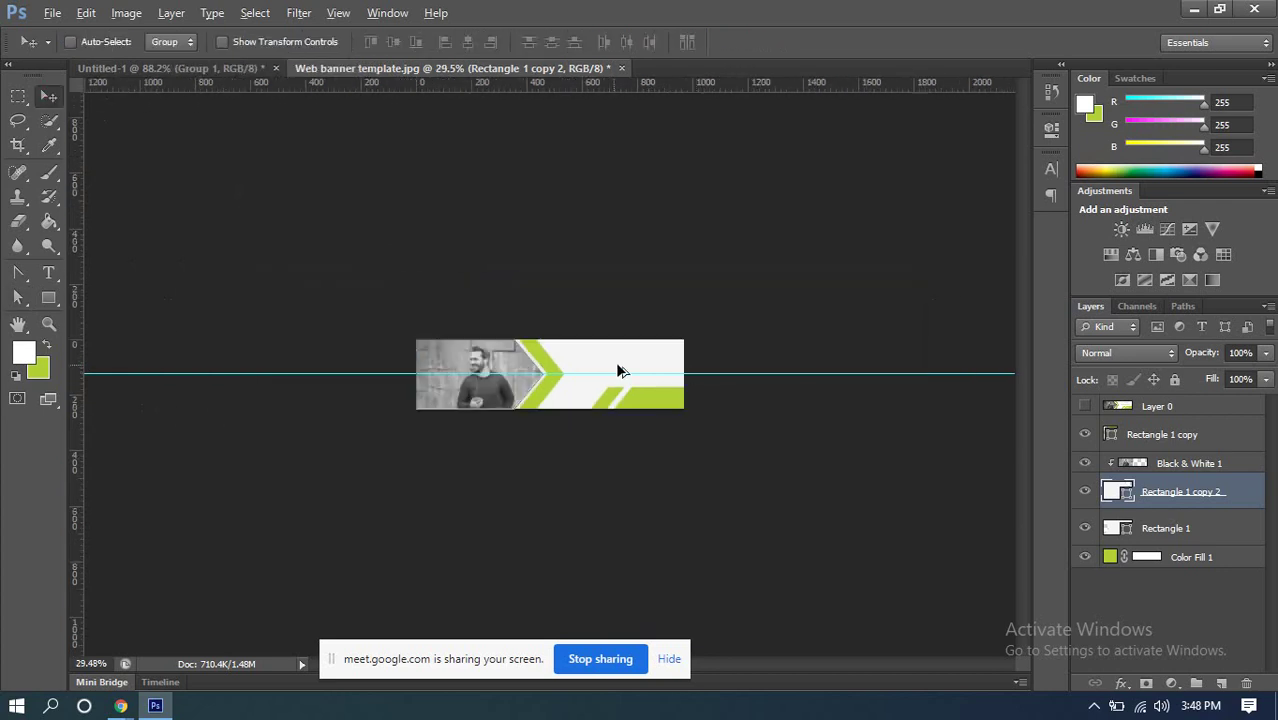
{"action": "scroll", "coordinate": [610, 371], "scroll_direction": "up", "scroll_amount": 2}
{"action": "scroll", "coordinate": [568, 371], "scroll_direction": "up", "scroll_amount": 3}
{"action": "scroll", "coordinate": [650, 419], "scroll_direction": "down", "scroll_amount": 1}
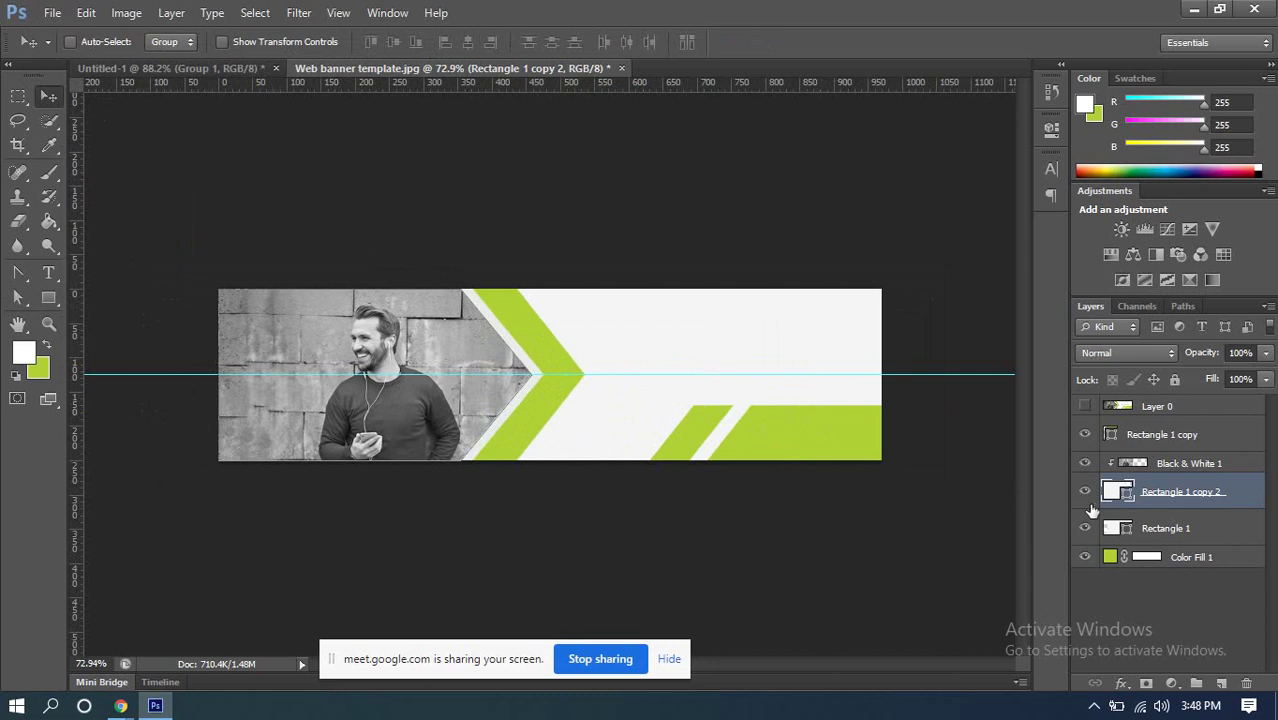
{"action": "left_click", "coordinate": [1168, 462]}
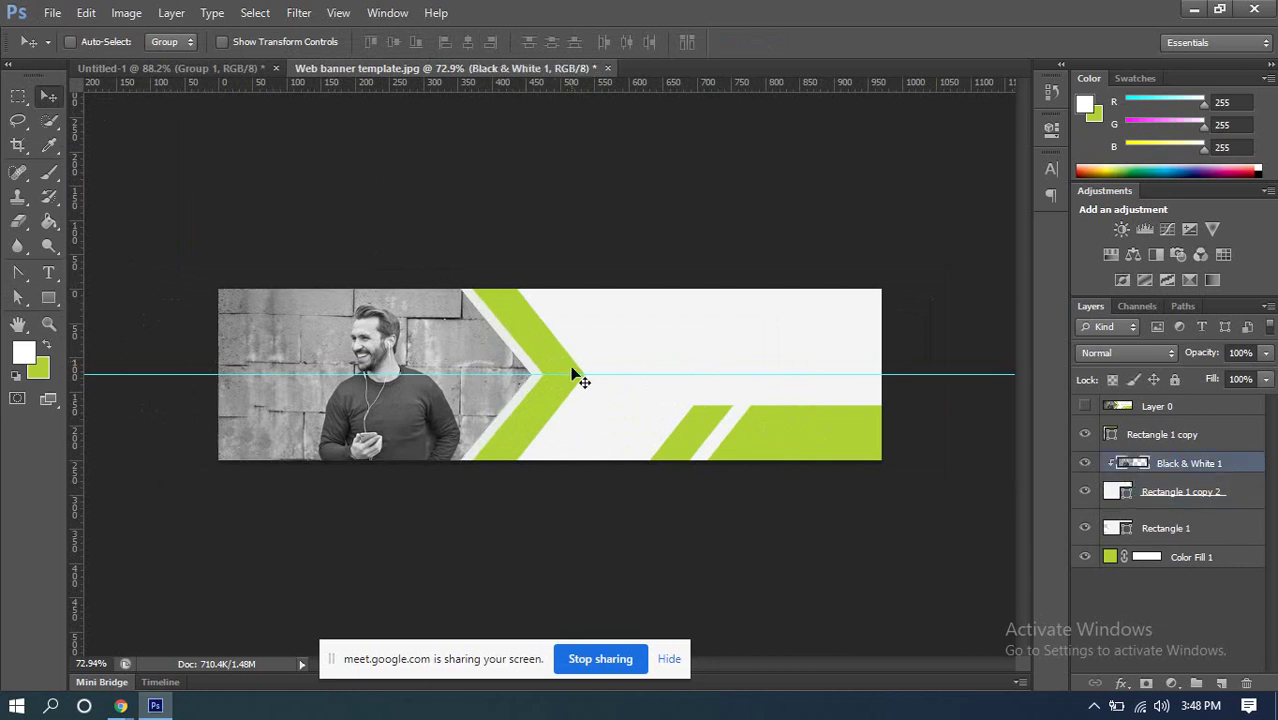
{"action": "scroll", "coordinate": [583, 376], "scroll_direction": "up", "scroll_amount": 1}
{"action": "scroll", "coordinate": [583, 378], "scroll_direction": "up", "scroll_amount": 3}
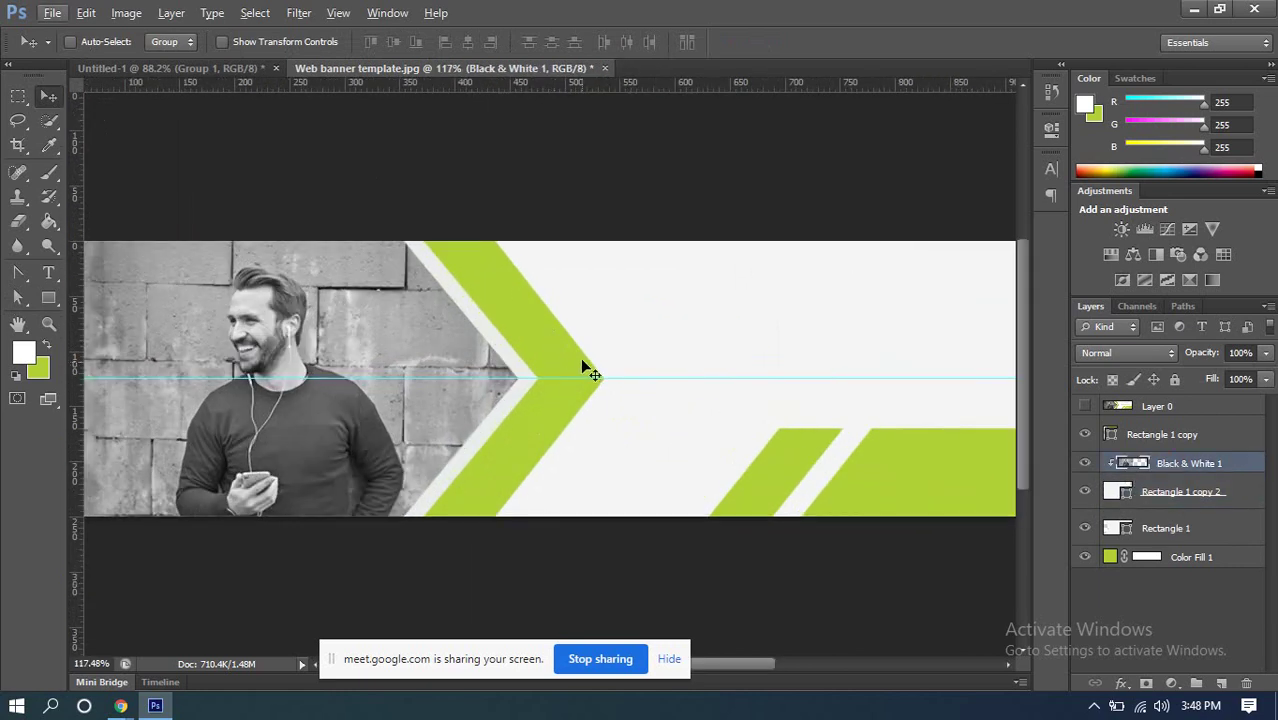
{"action": "left_click", "coordinate": [1145, 528]}
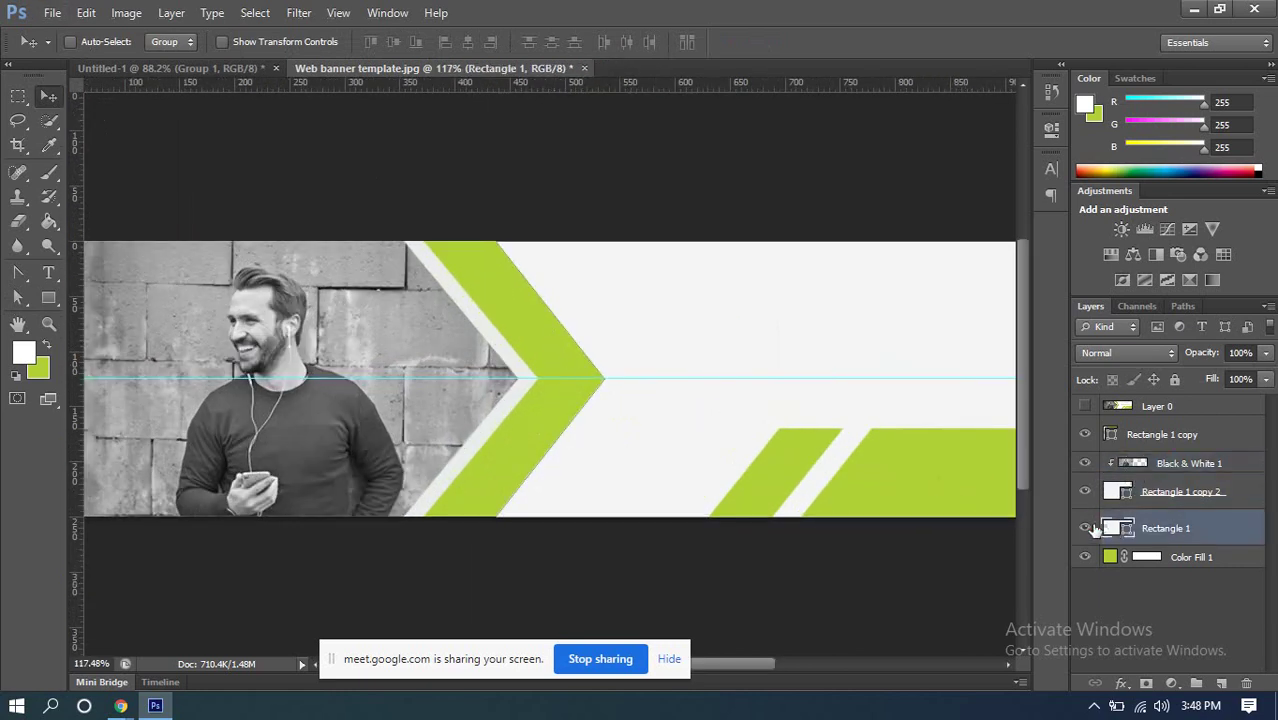
{"action": "left_click", "coordinate": [1086, 528]}
{"action": "left_click", "coordinate": [1086, 528]}
{"action": "key", "text": "ctrl+j"}
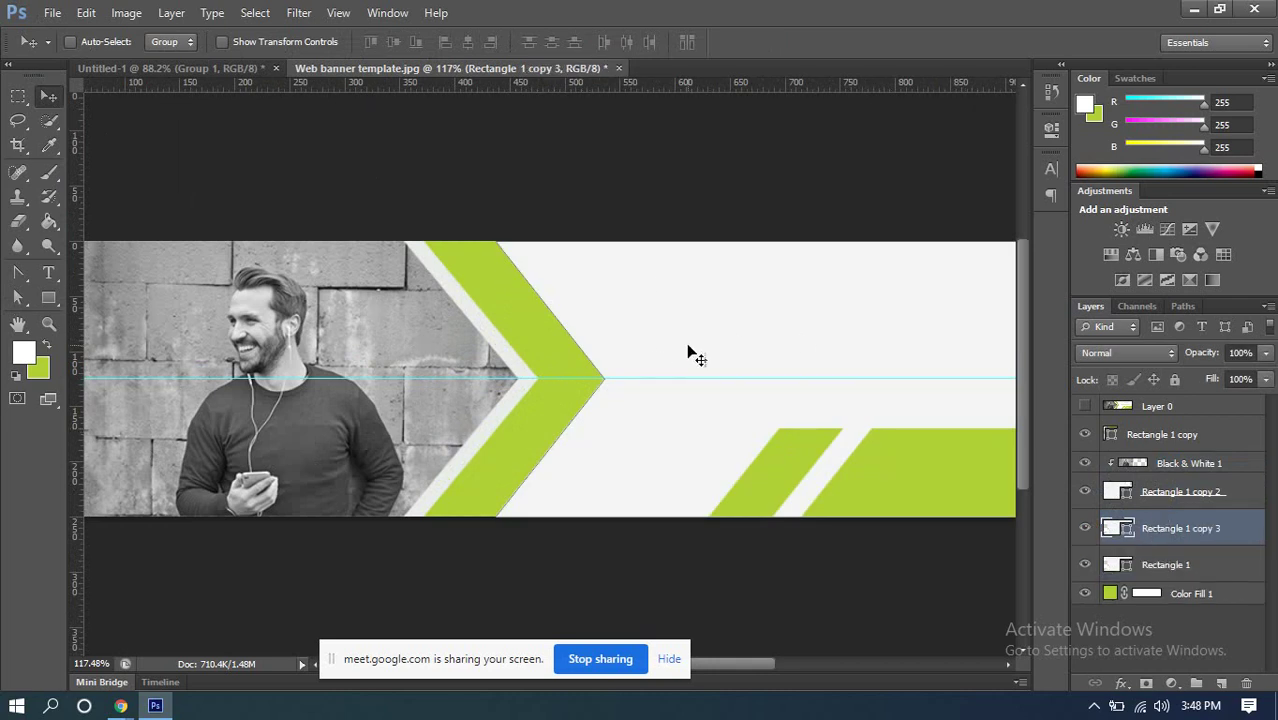
Step: Change the fill colour of the lower Rectangle 1 shape to black (000000)
{"action": "left_click", "coordinate": [1137, 563]}
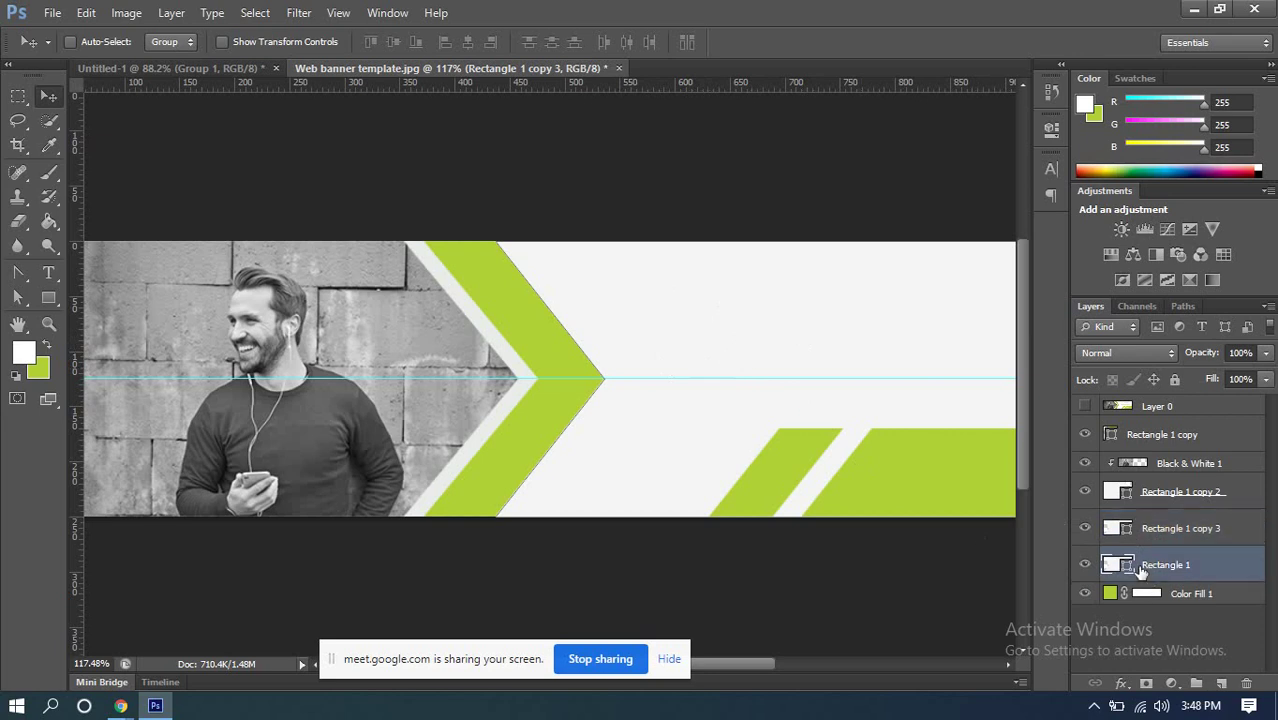
{"action": "double_click", "coordinate": [1115, 565]}
{"action": "left_click", "coordinate": [641, 377]}
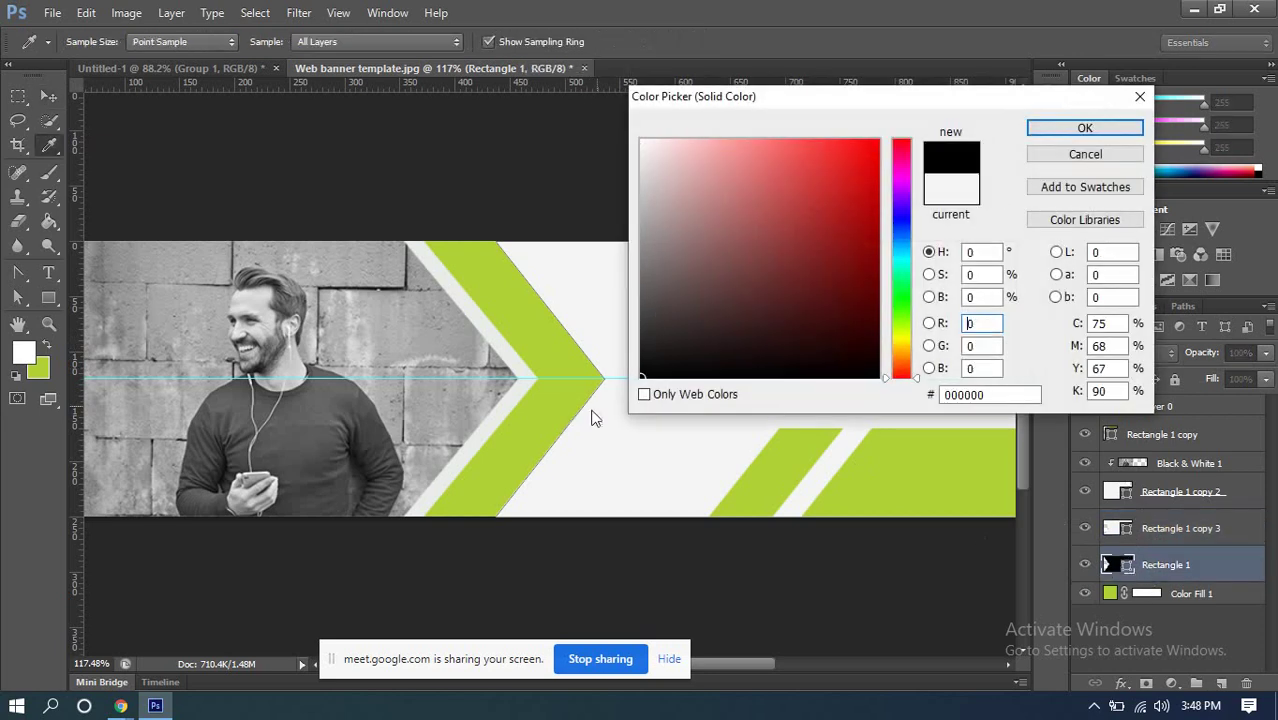
{"action": "left_click", "coordinate": [1031, 134]}
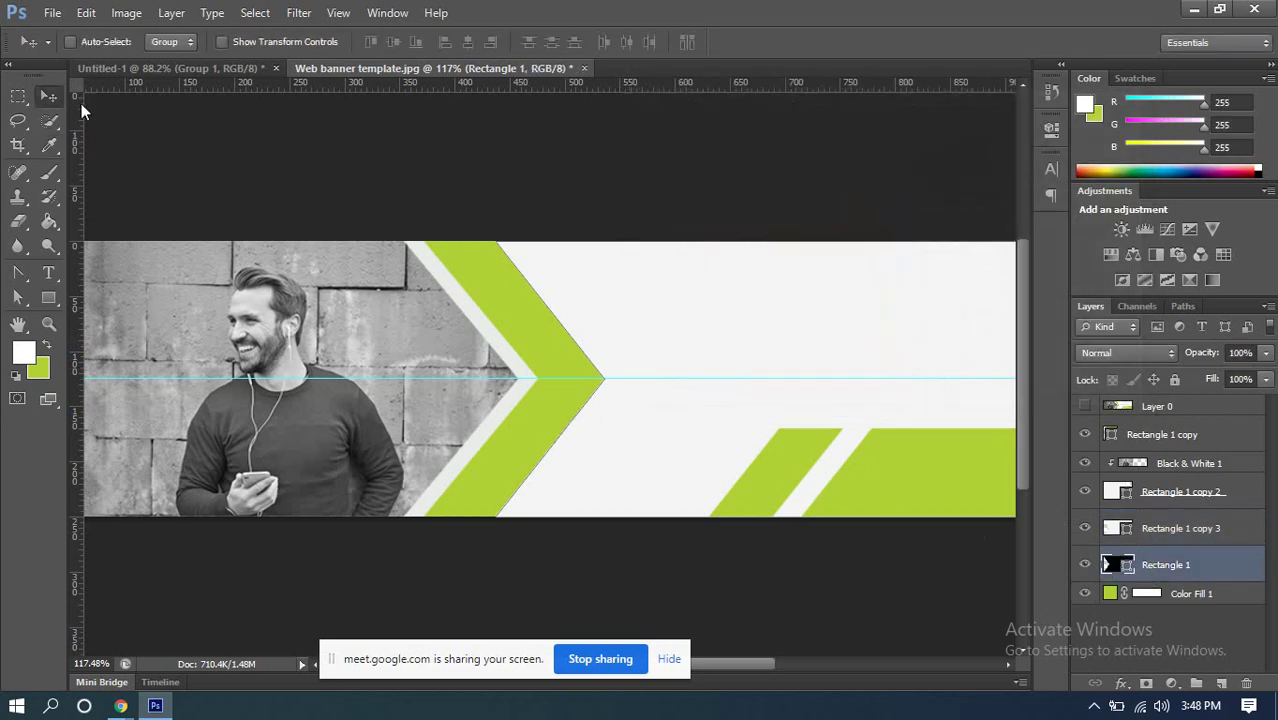
Step: Shift black Rectangle 1 slightly out from under its copy and scale it about its centre to about 120.8%
{"action": "scroll", "coordinate": [592, 378], "scroll_direction": "up", "scroll_amount": 2}
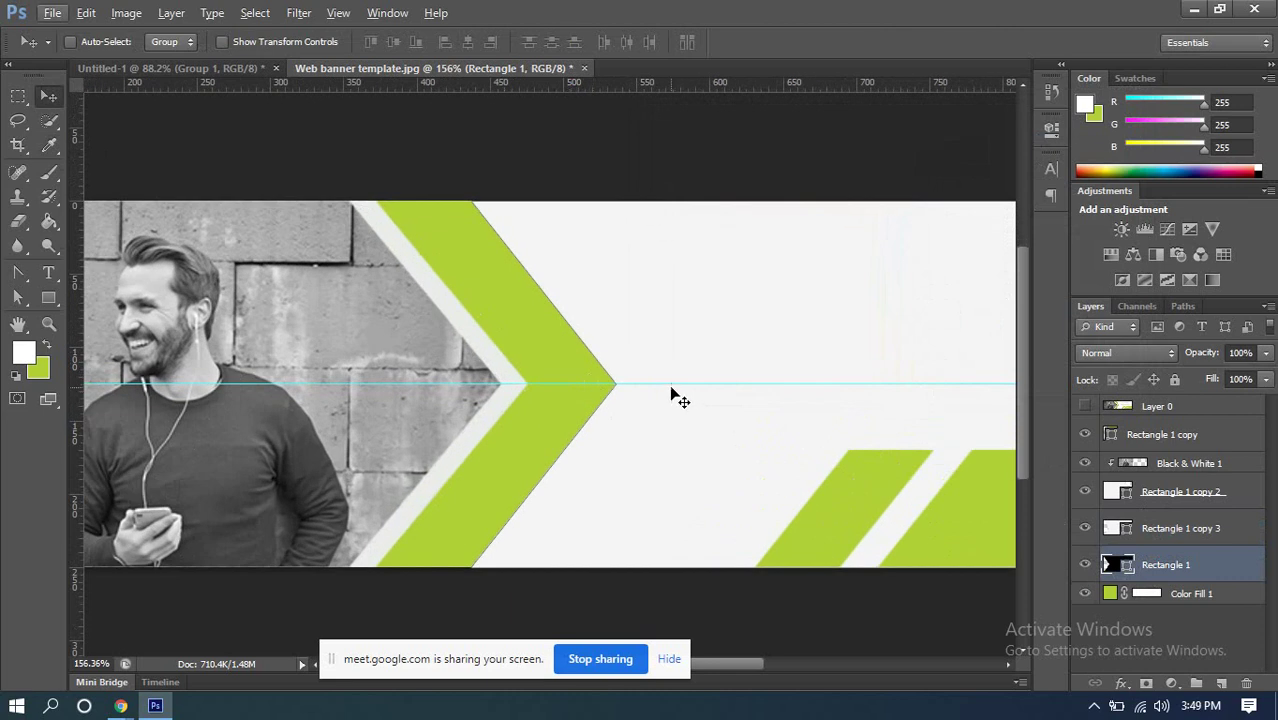
{"action": "left_click_drag", "start_coordinate": [644, 394], "coordinate": [654, 396]}
{"action": "key", "text": "ctrl+t"}
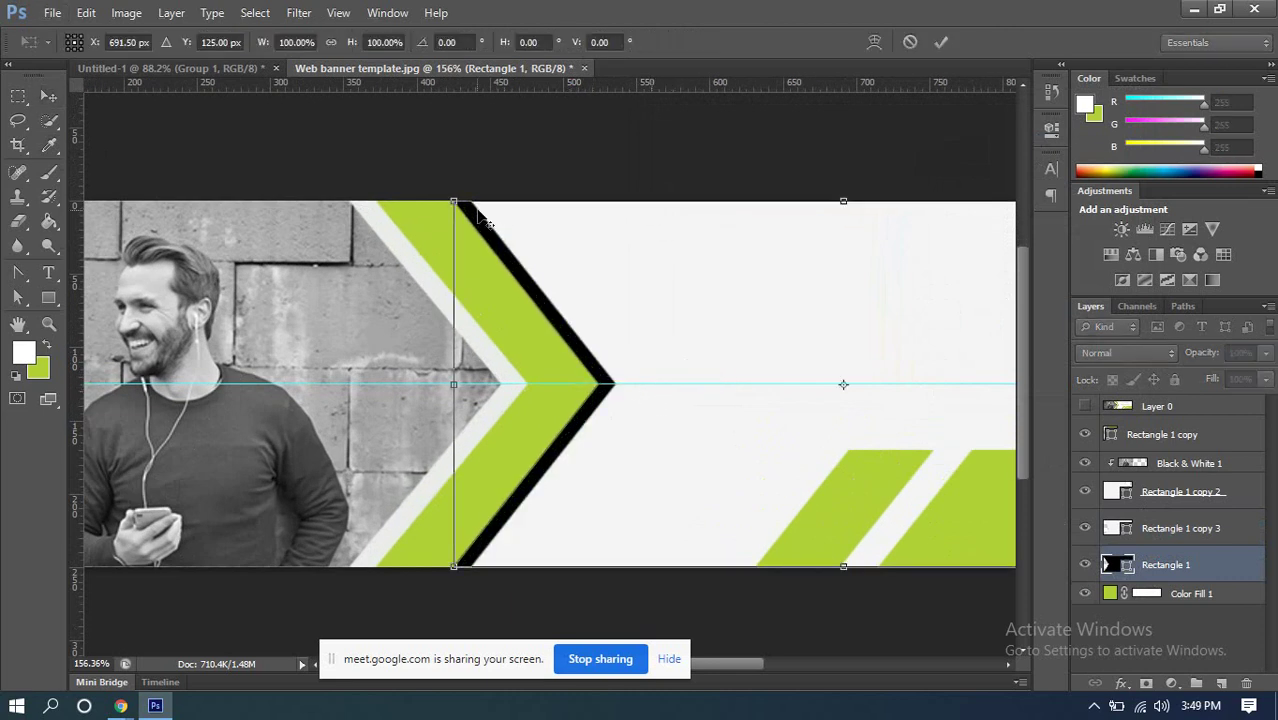
{"action": "left_click_drag", "start_coordinate": [451, 201], "coordinate": [371, 162]}
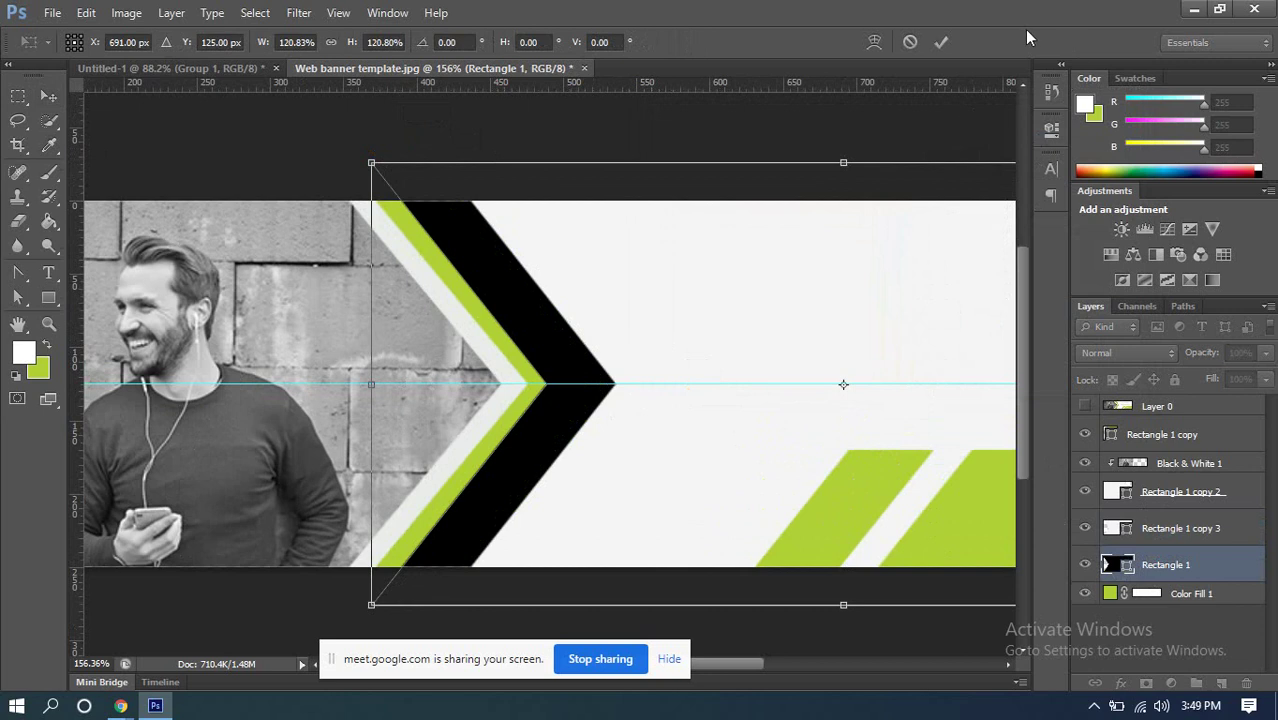
{"action": "left_click", "coordinate": [941, 44]}
Step: Move the enlarged black shape towards the chevron's tip, leaving only a thin black strip along the green chevron's outer edge
{"action": "left_click_drag", "start_coordinate": [560, 382], "coordinate": [617, 384]}
{"action": "left_click", "coordinate": [18, 297]}
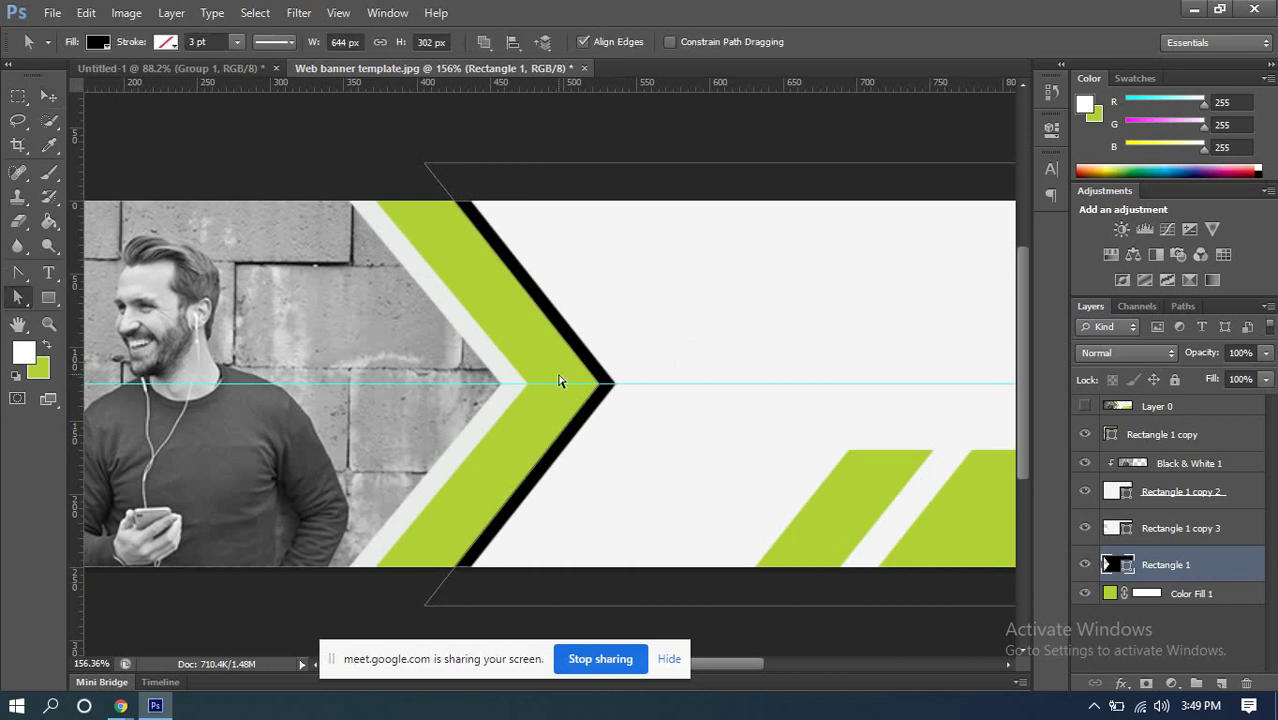
{"action": "scroll", "coordinate": [562, 379], "scroll_direction": "up", "scroll_amount": 5, "text": "alt"}
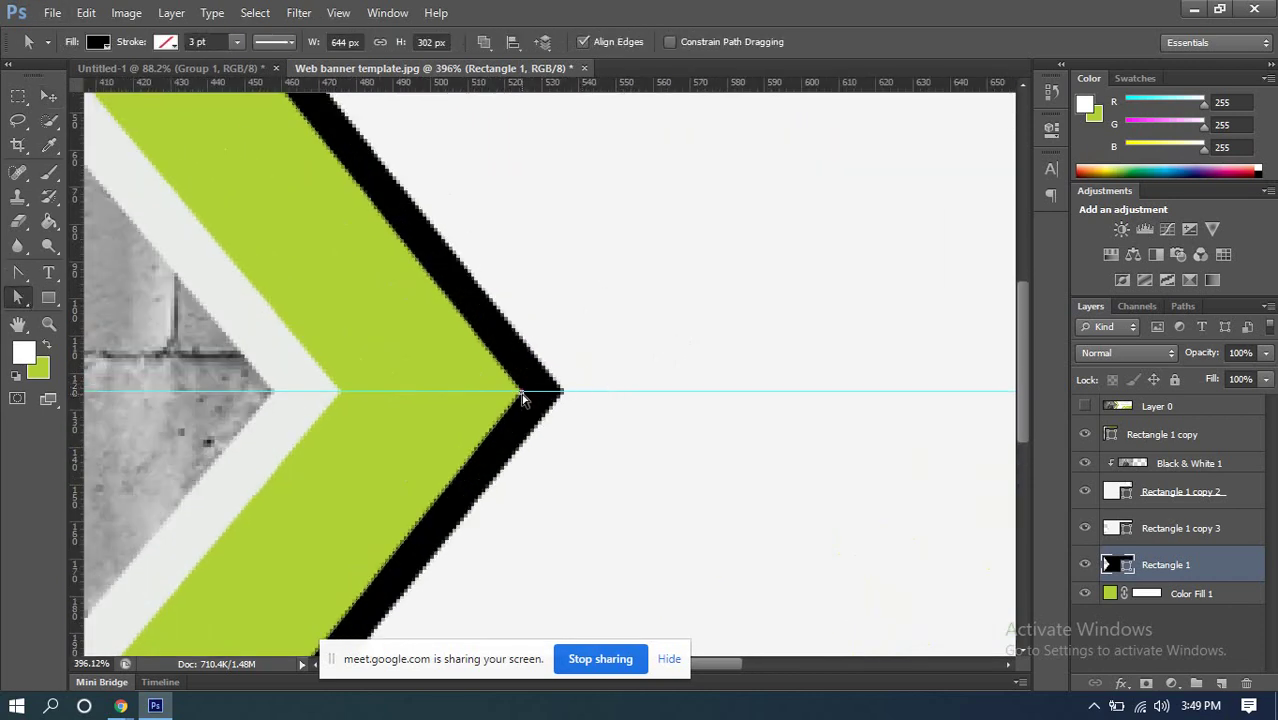
{"action": "left_click_drag", "start_coordinate": [523, 397], "coordinate": [554, 393]}
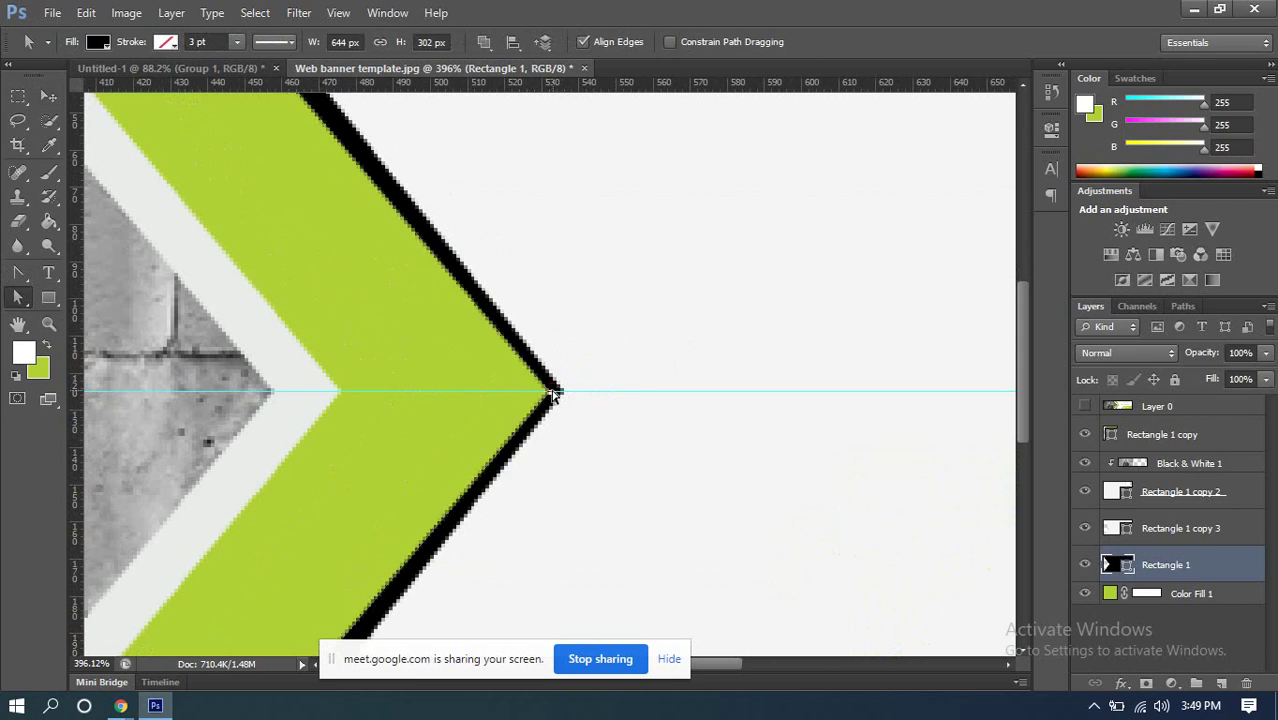
{"action": "scroll", "coordinate": [604, 354], "scroll_direction": "down", "scroll_amount": 5}
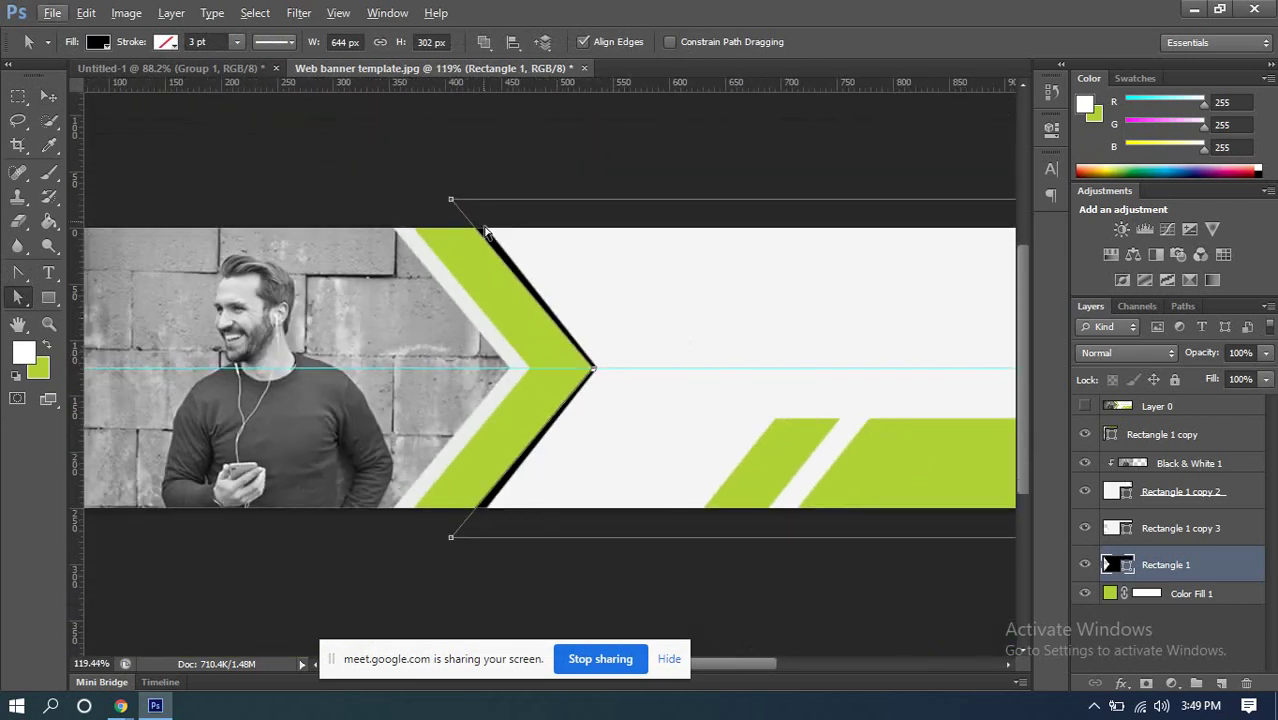
{"action": "scroll", "coordinate": [596, 371], "scroll_direction": "up", "scroll_amount": 5}
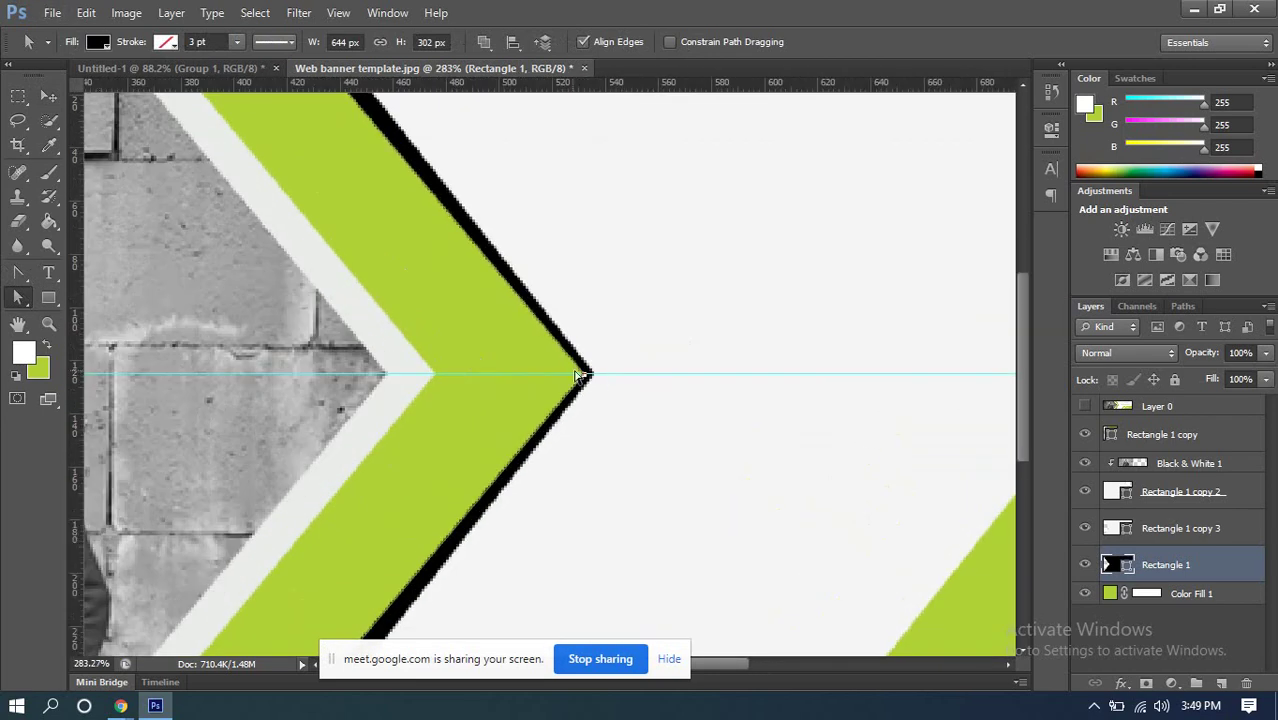
{"action": "left_click_drag", "start_coordinate": [588, 376], "coordinate": [592, 377]}
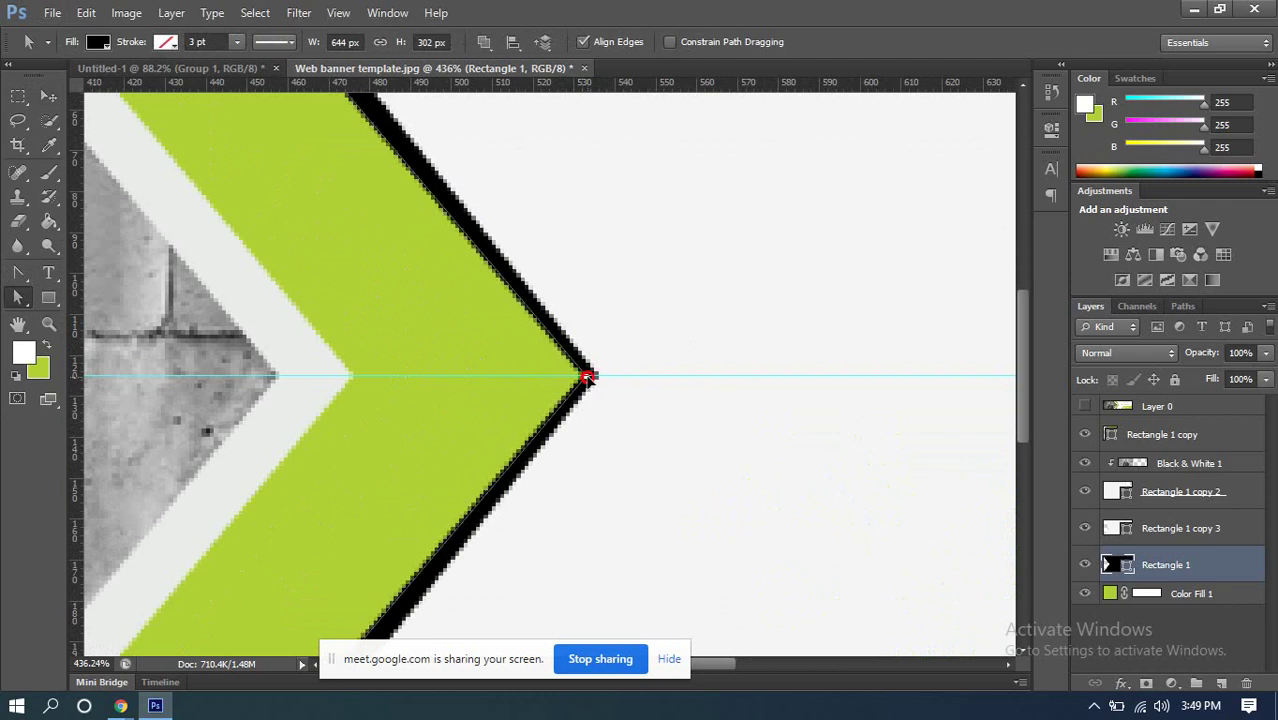
{"action": "scroll", "coordinate": [643, 368], "scroll_direction": "down", "scroll_amount": 6}
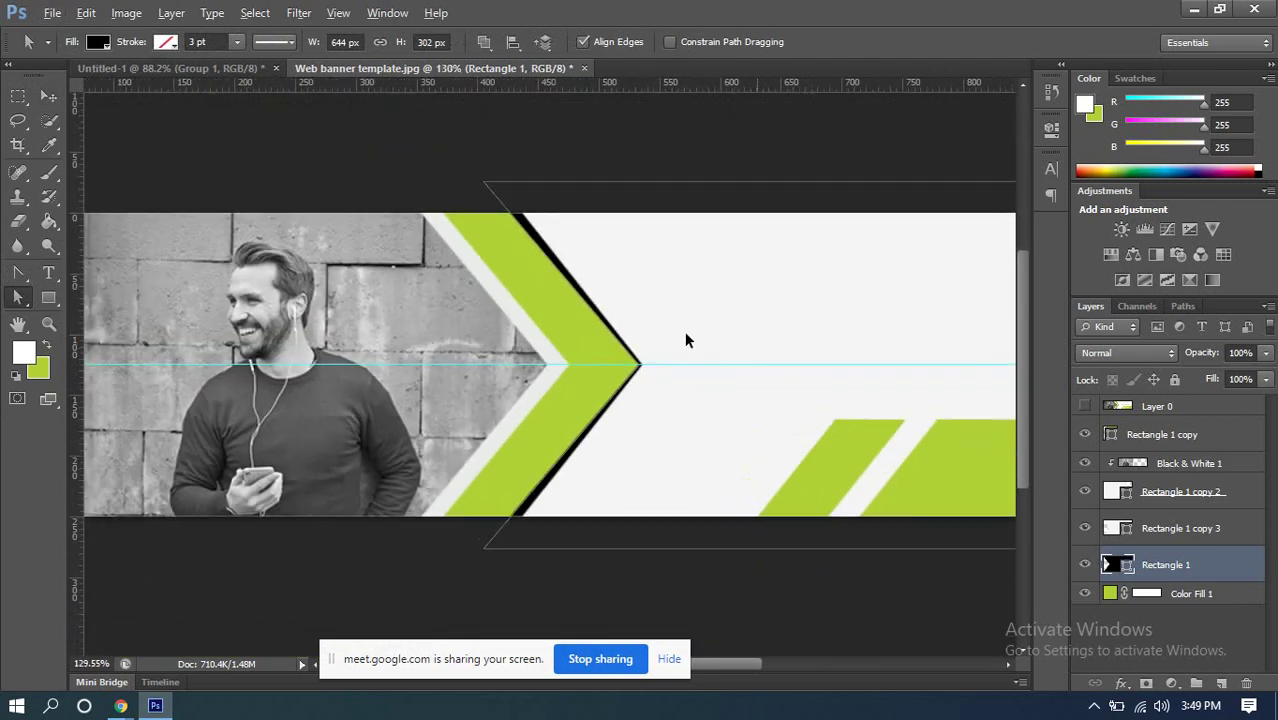
{"action": "left_click", "coordinate": [46, 97]}
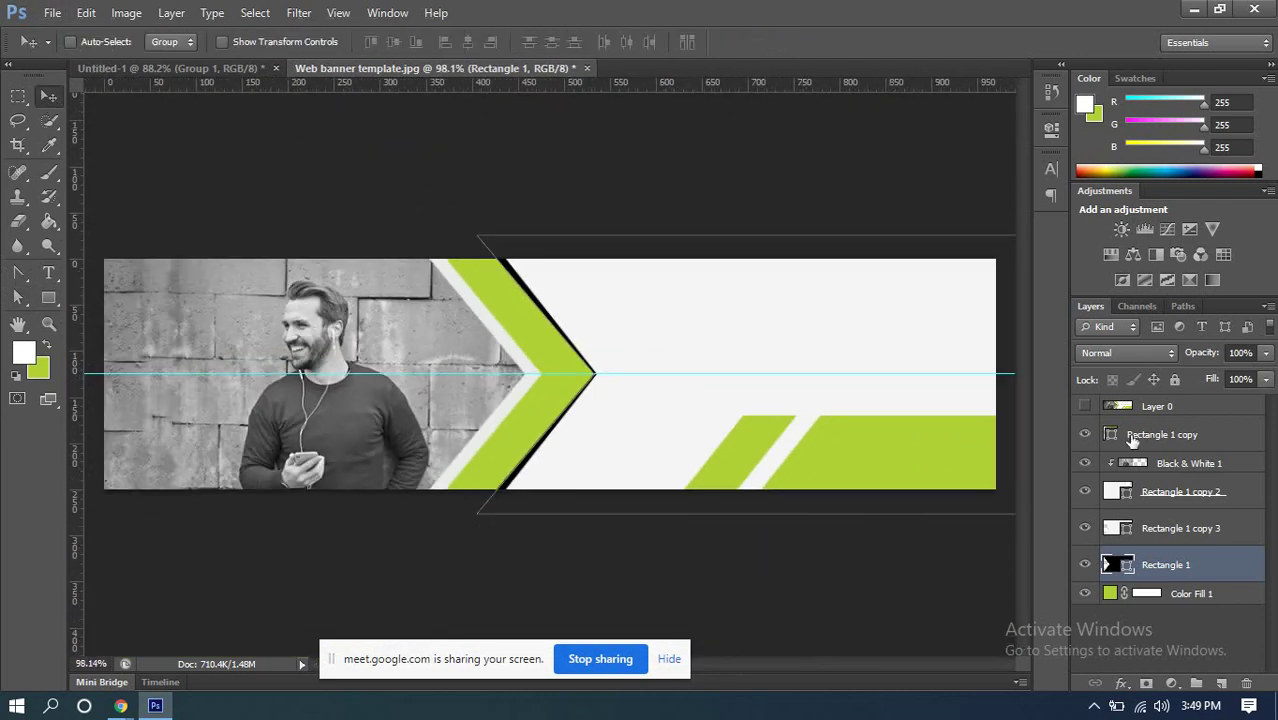
Step: Check the black Rectangle 1 layer by toggling its visibility, and rasterize it
{"action": "right_click", "coordinate": [1165, 565]}
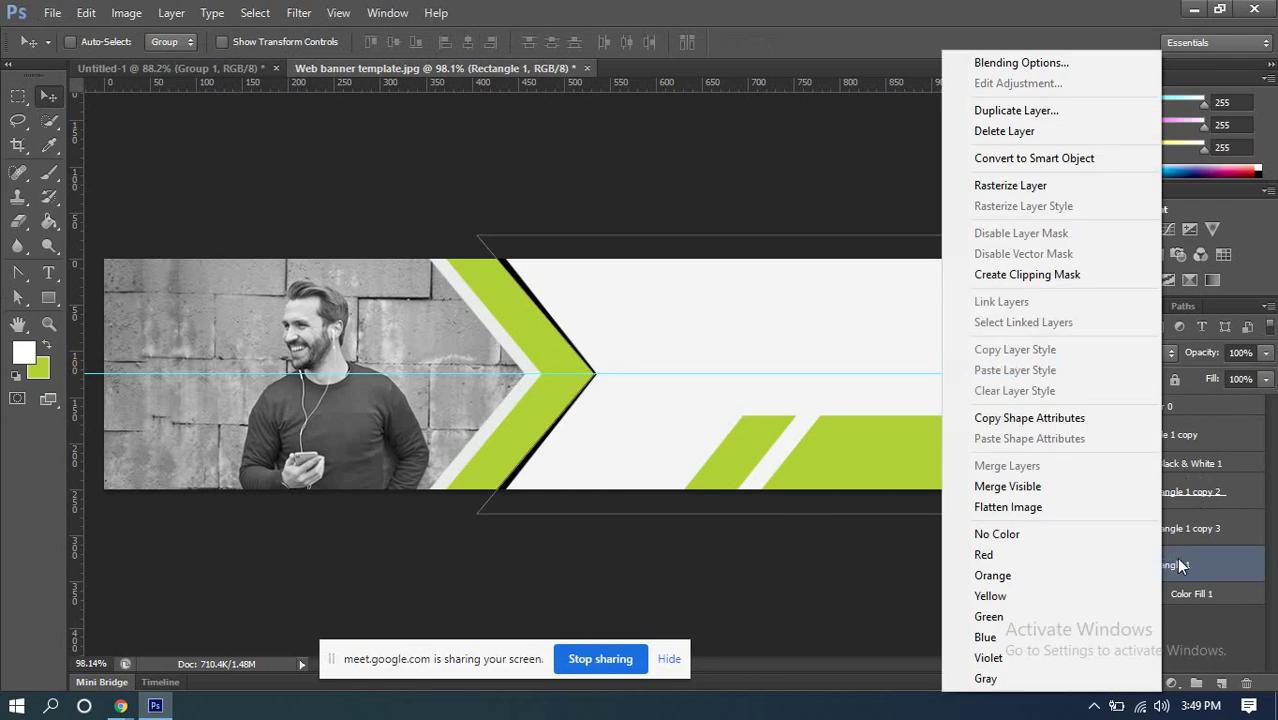
{"action": "left_click", "coordinate": [1170, 565]}
{"action": "left_click", "coordinate": [1085, 566]}
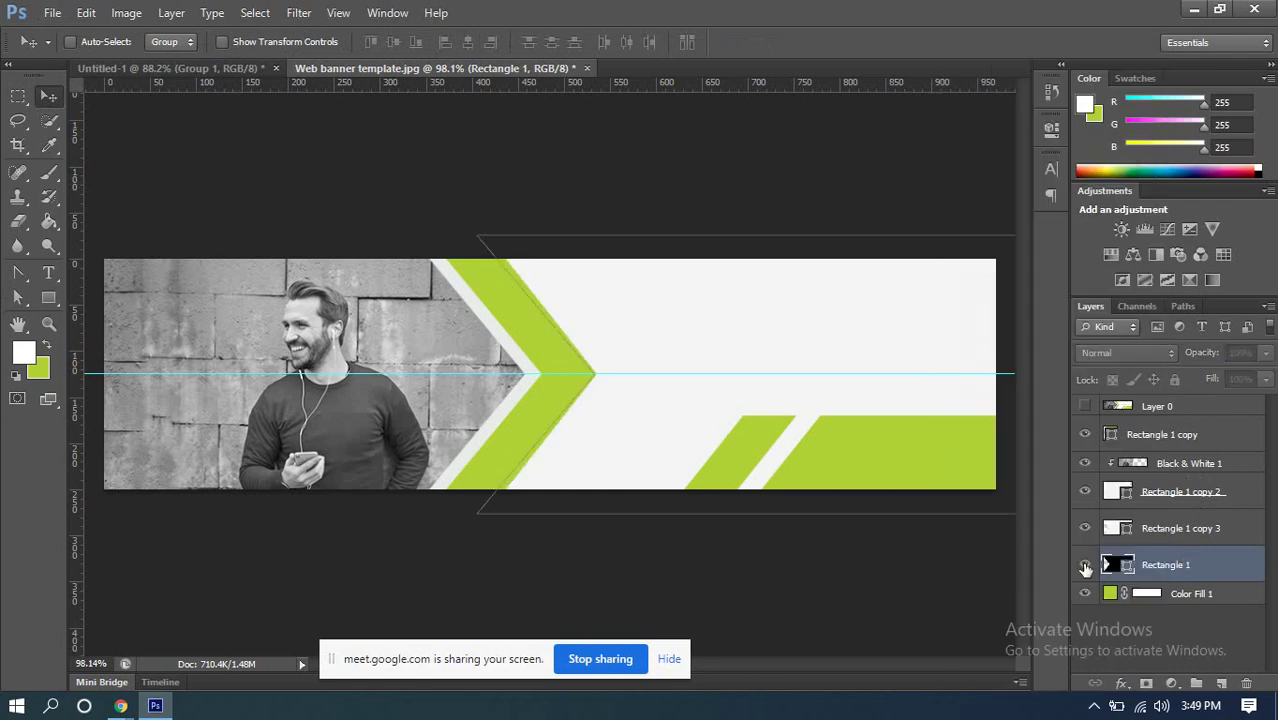
{"action": "left_click", "coordinate": [1085, 566]}
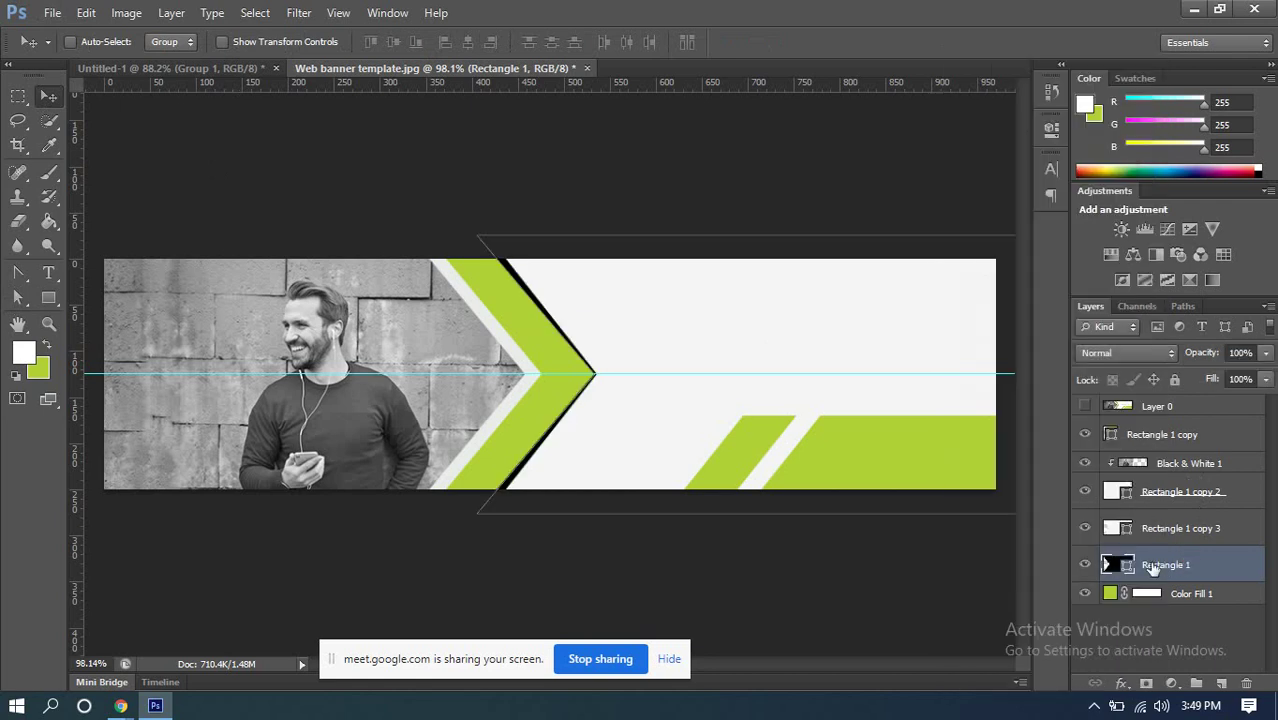
{"action": "right_click", "coordinate": [1206, 557]}
{"action": "left_click", "coordinate": [1056, 186]}
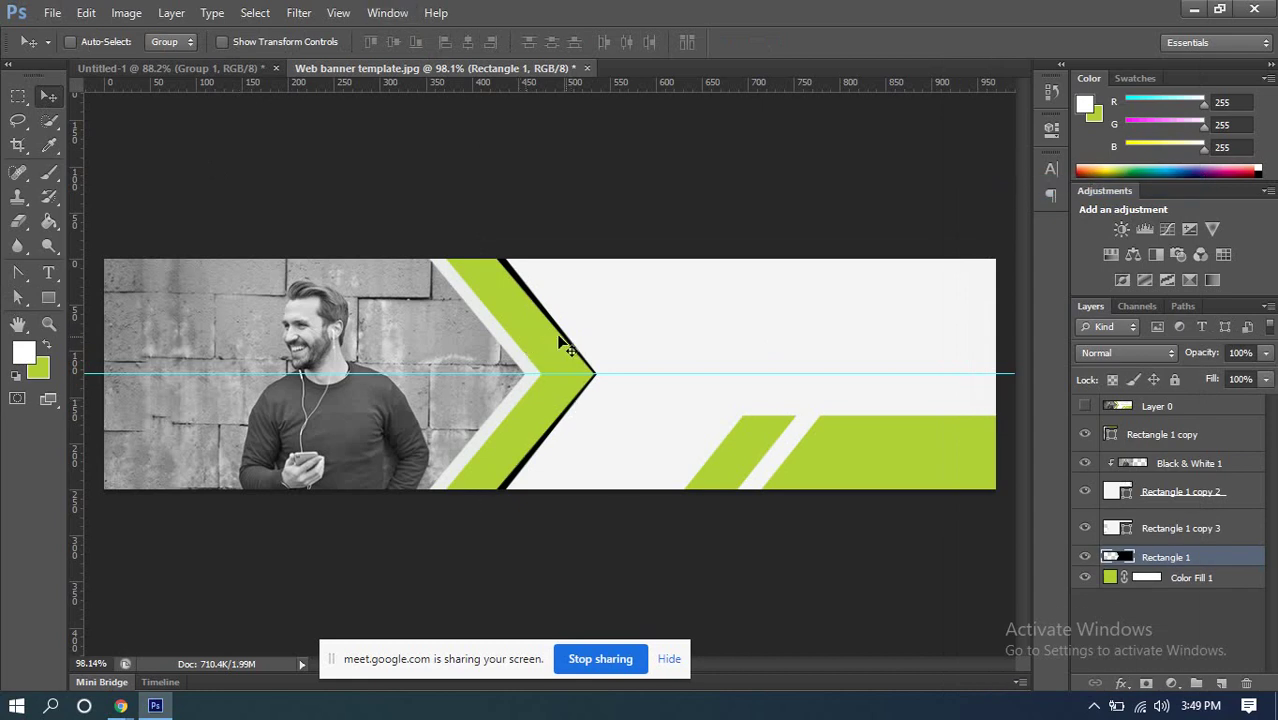
Step: Apply a Gaussian Blur with a radius of 3.5 pixels to the rasterized black Rectangle 1 layer
{"action": "scroll", "coordinate": [563, 345], "scroll_direction": "up", "scroll_amount": 2}
{"action": "scroll", "coordinate": [536, 322], "scroll_direction": "down", "scroll_amount": 1}
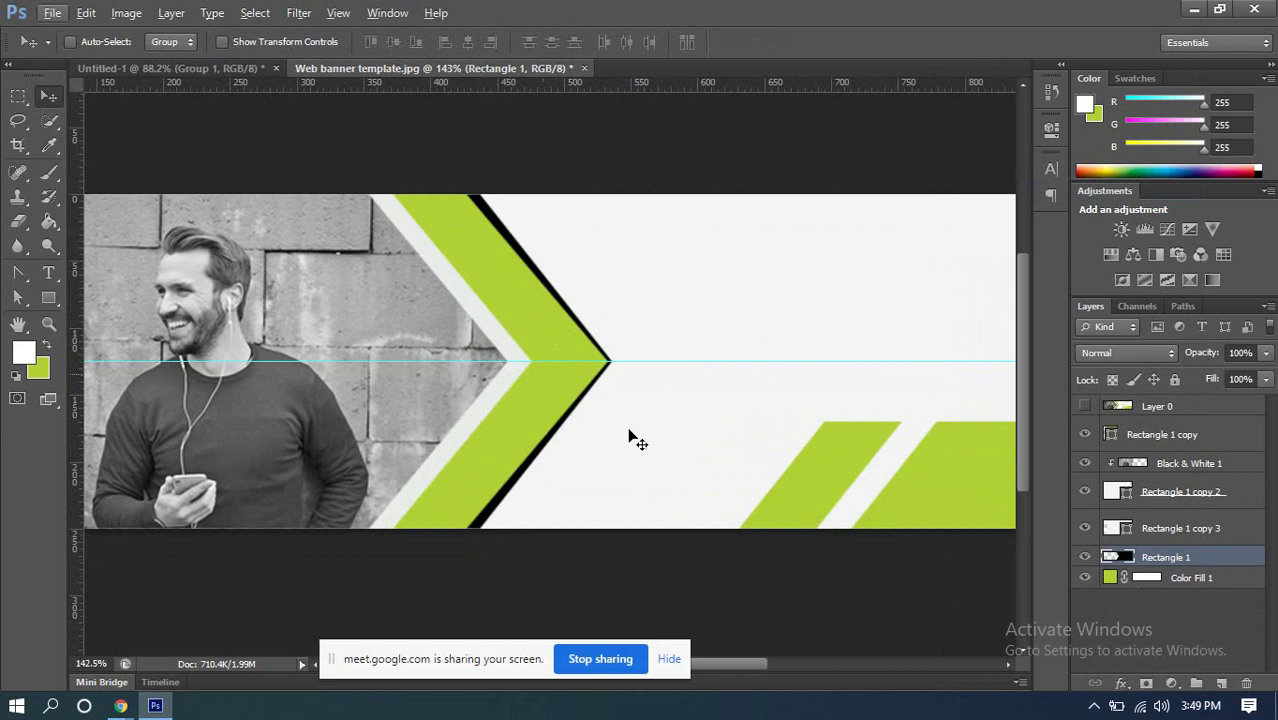
{"action": "left_click", "coordinate": [302, 11]}
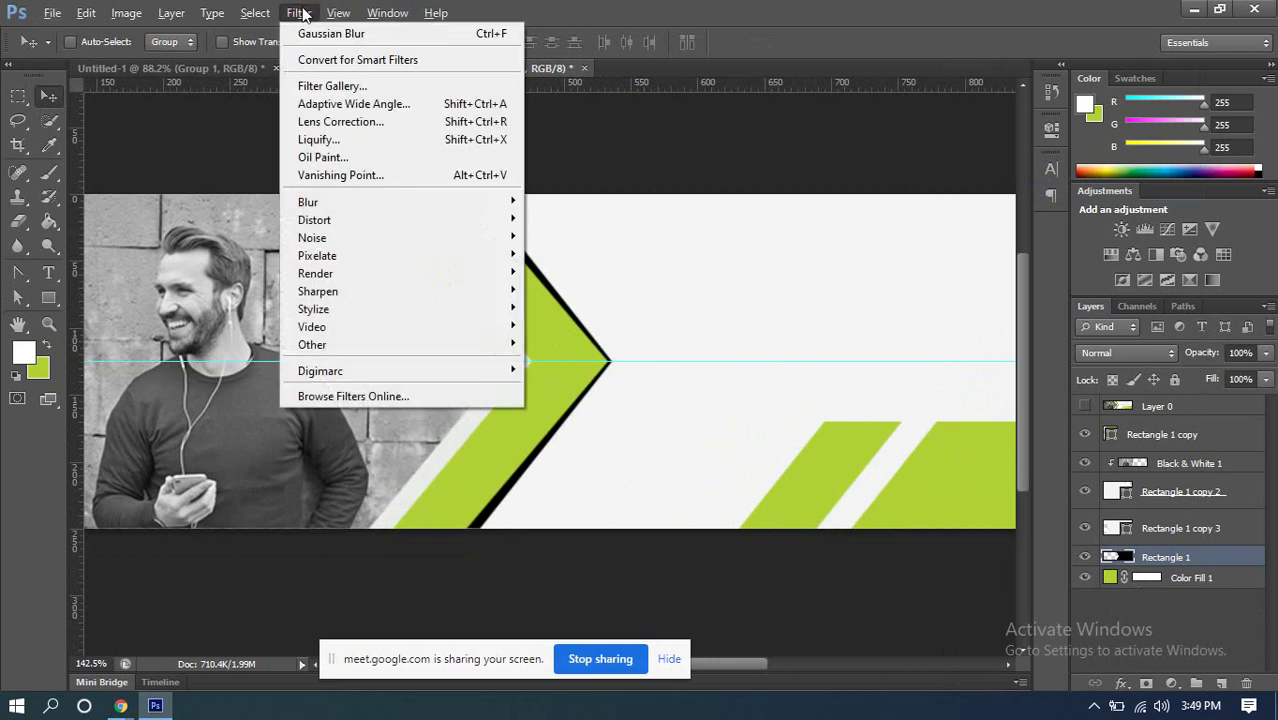
{"action": "mouse_move", "coordinate": [335, 205]}
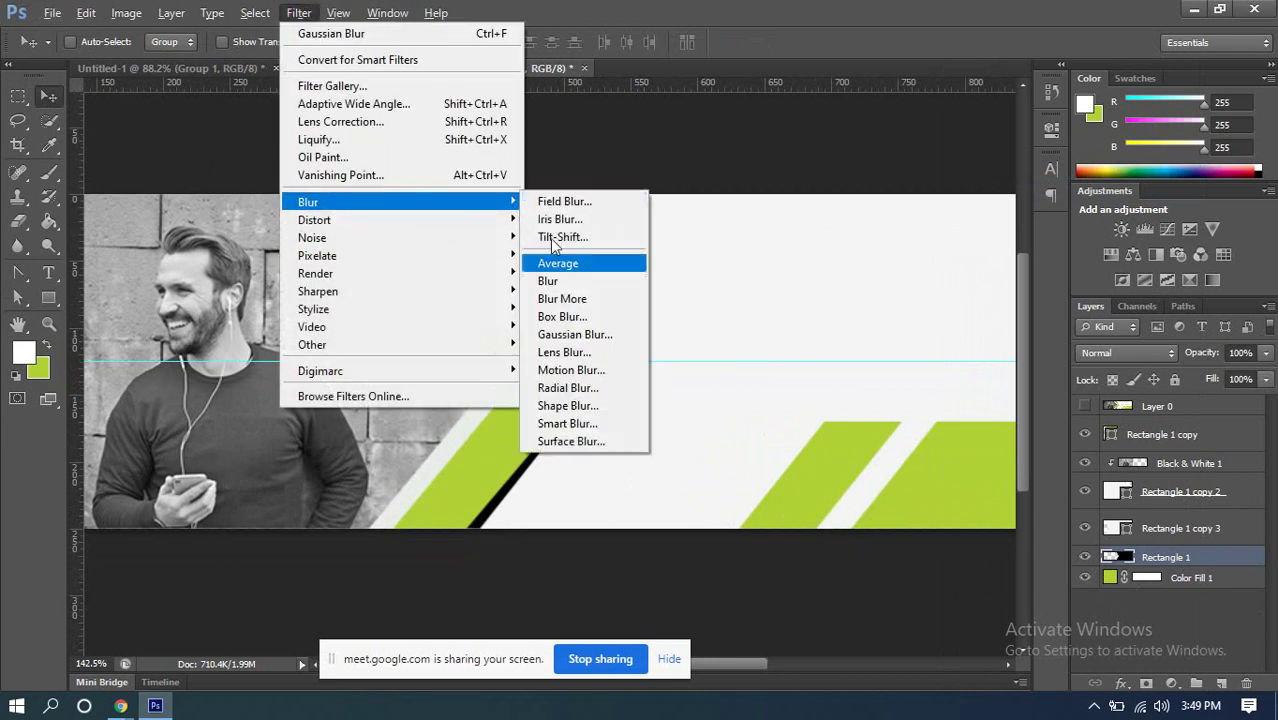
{"action": "left_click", "coordinate": [573, 334]}
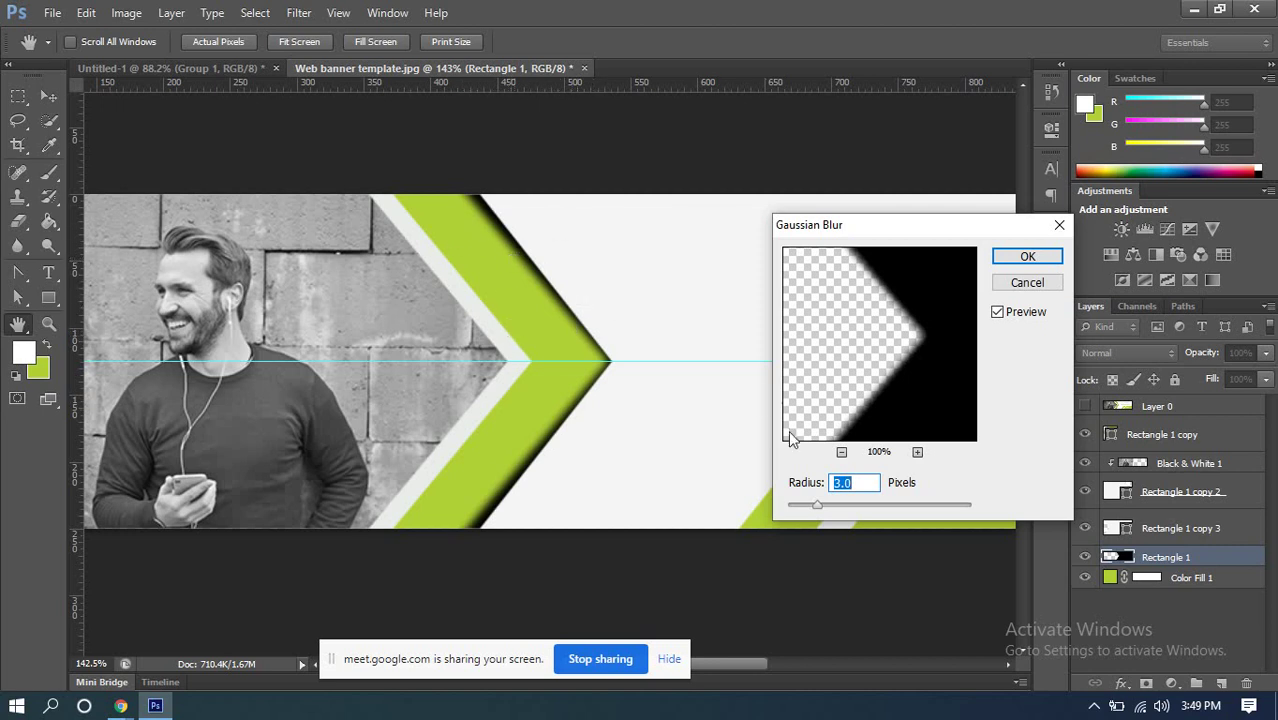
{"action": "type", "text": "3.5"}
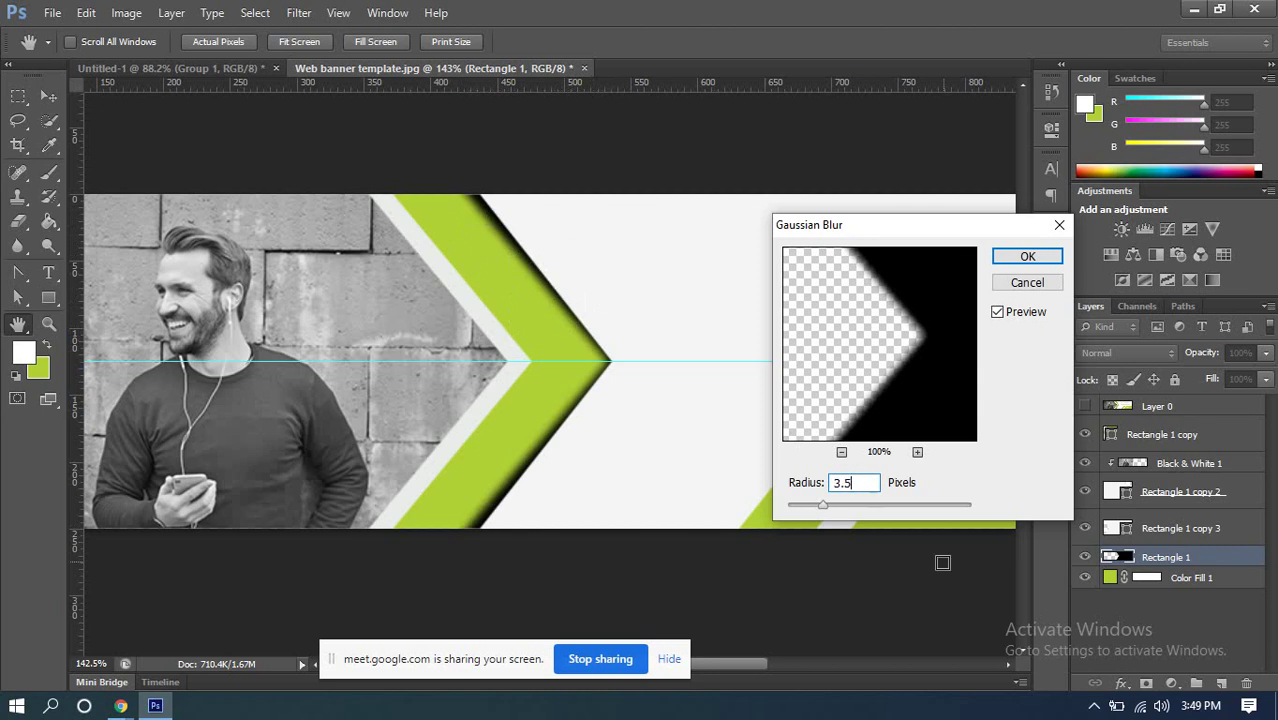
{"action": "left_click", "coordinate": [1020, 258]}
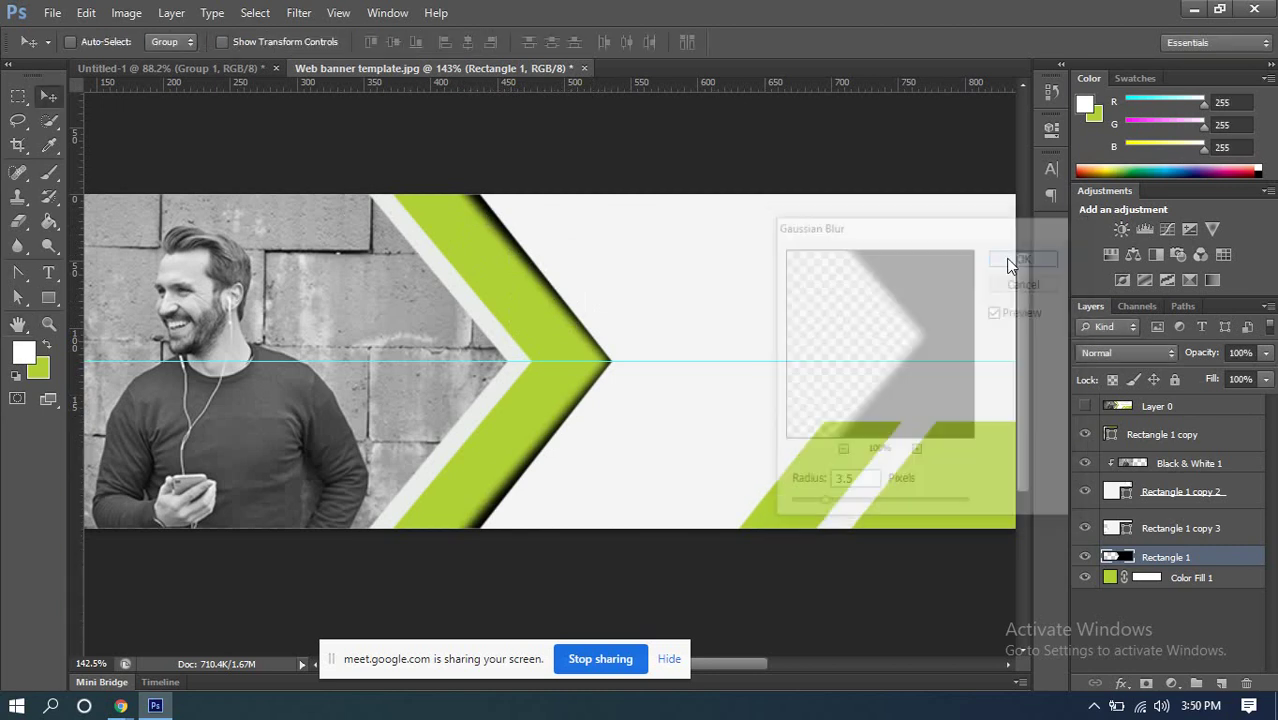
{"action": "scroll", "coordinate": [597, 372], "scroll_direction": "up", "scroll_amount": 4}
{"action": "scroll", "coordinate": [593, 361], "scroll_direction": "down", "scroll_amount": 2}
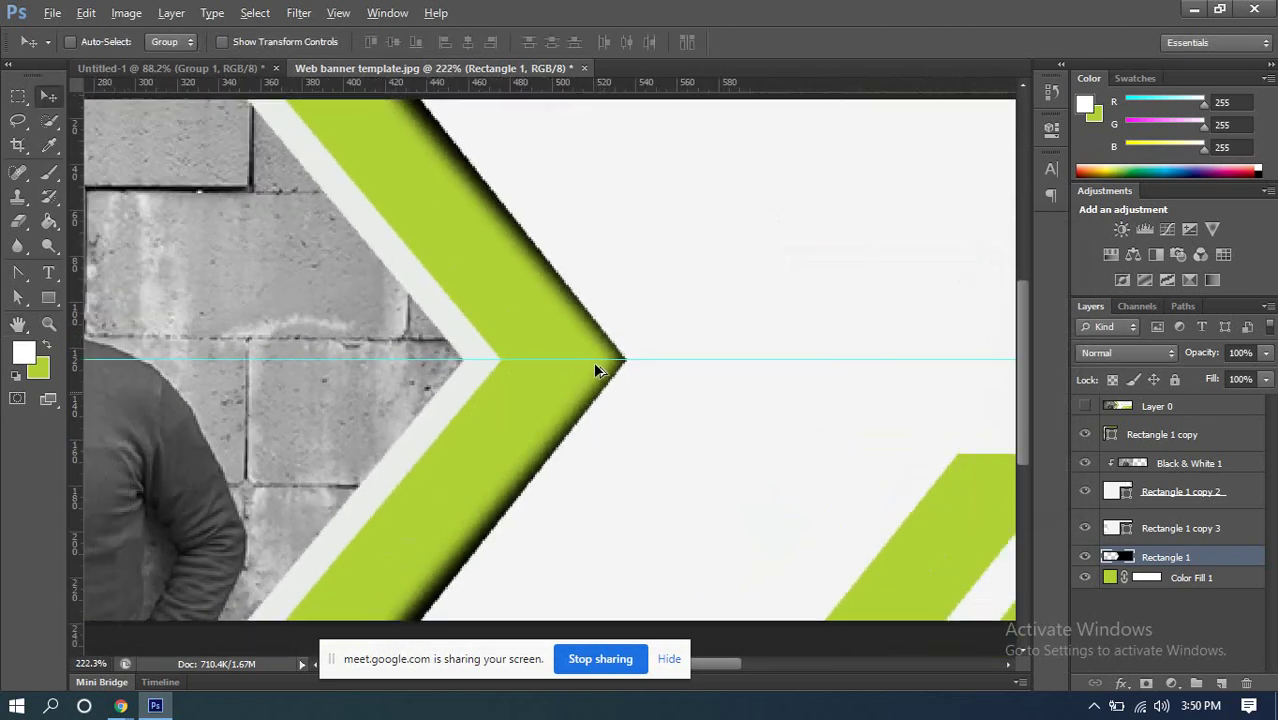
Step: Set the opacity of the blurred black Rectangle 1 shadow layer to 40%
{"action": "left_click", "coordinate": [1266, 357]}
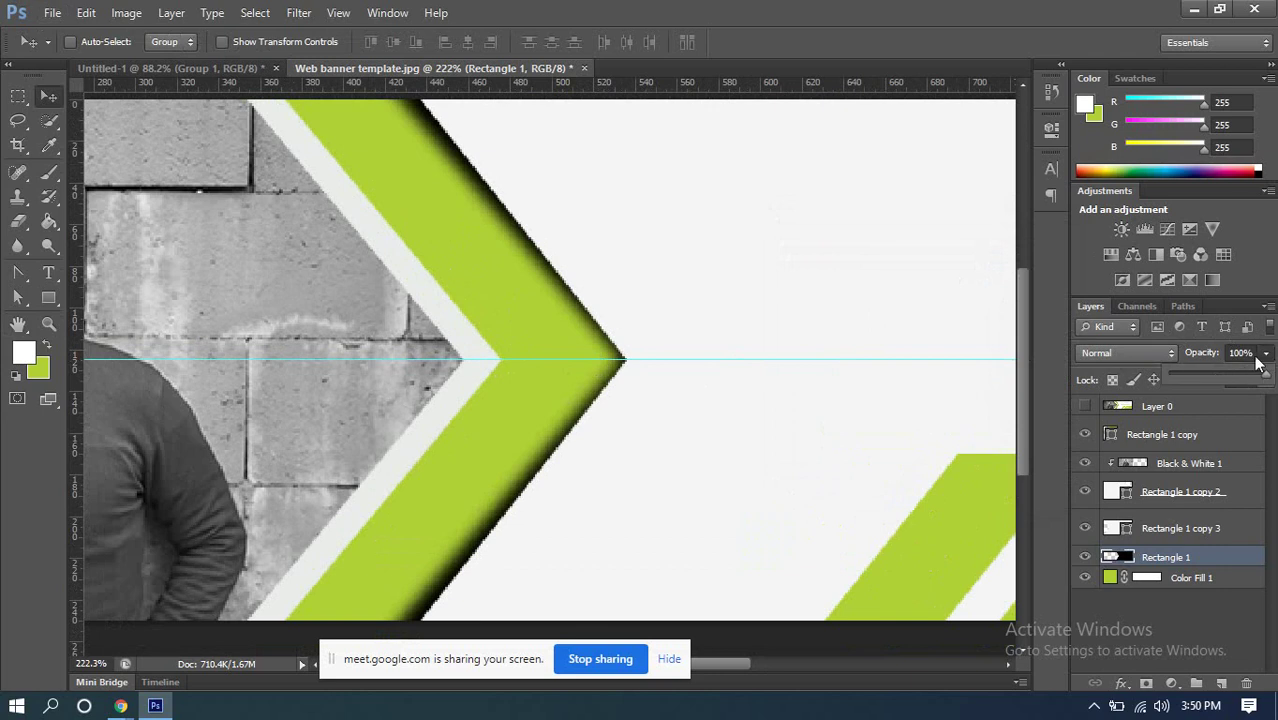
{"action": "left_click", "coordinate": [1254, 352]}
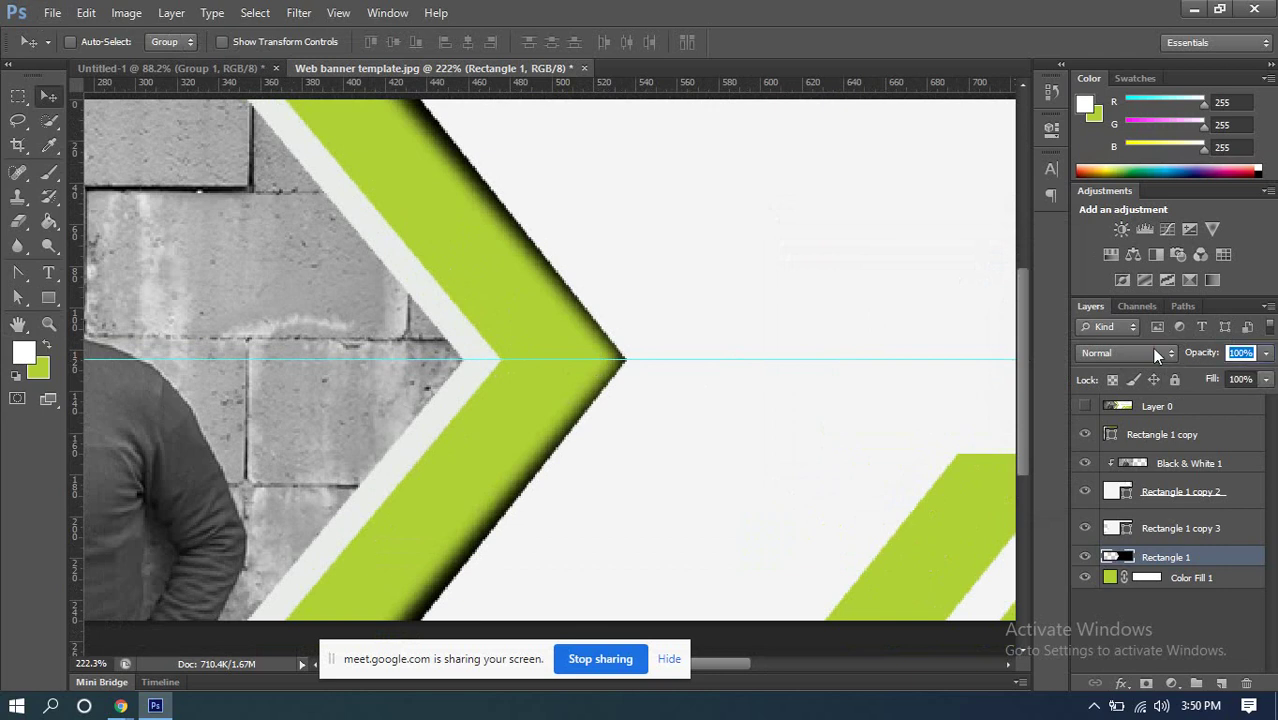
{"action": "type", "text": "40"}
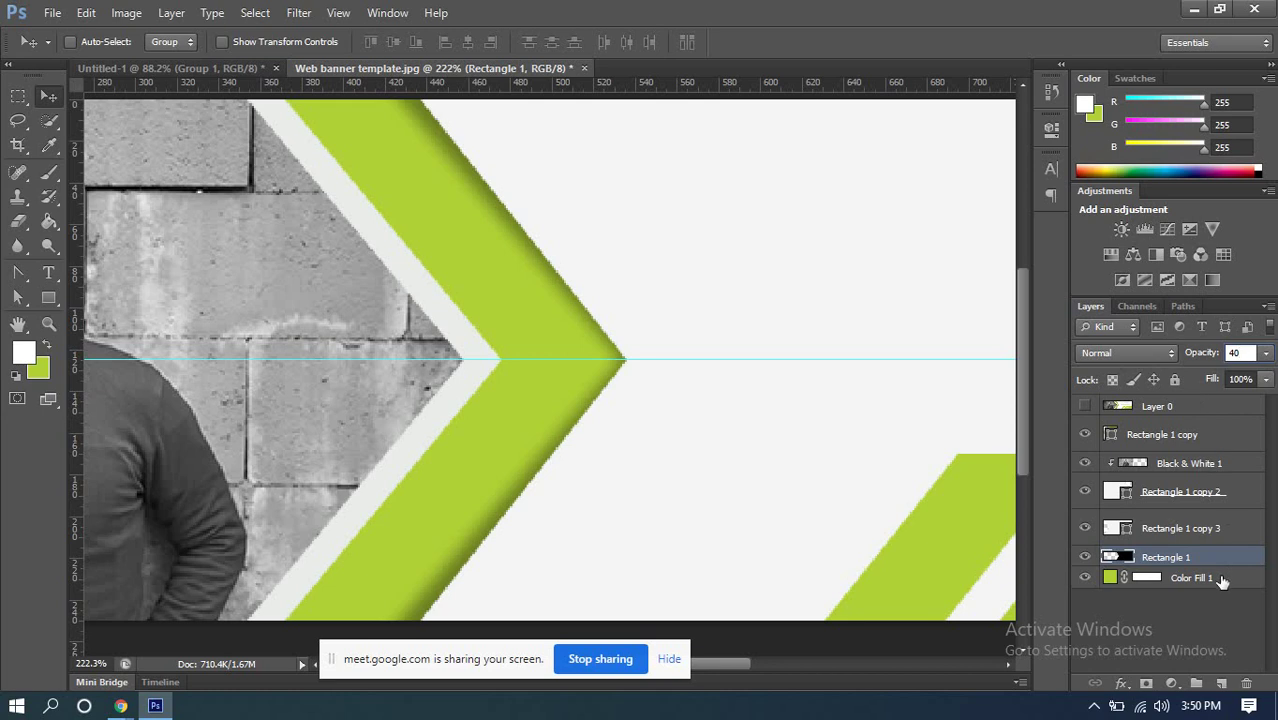
{"action": "key", "text": "Return"}
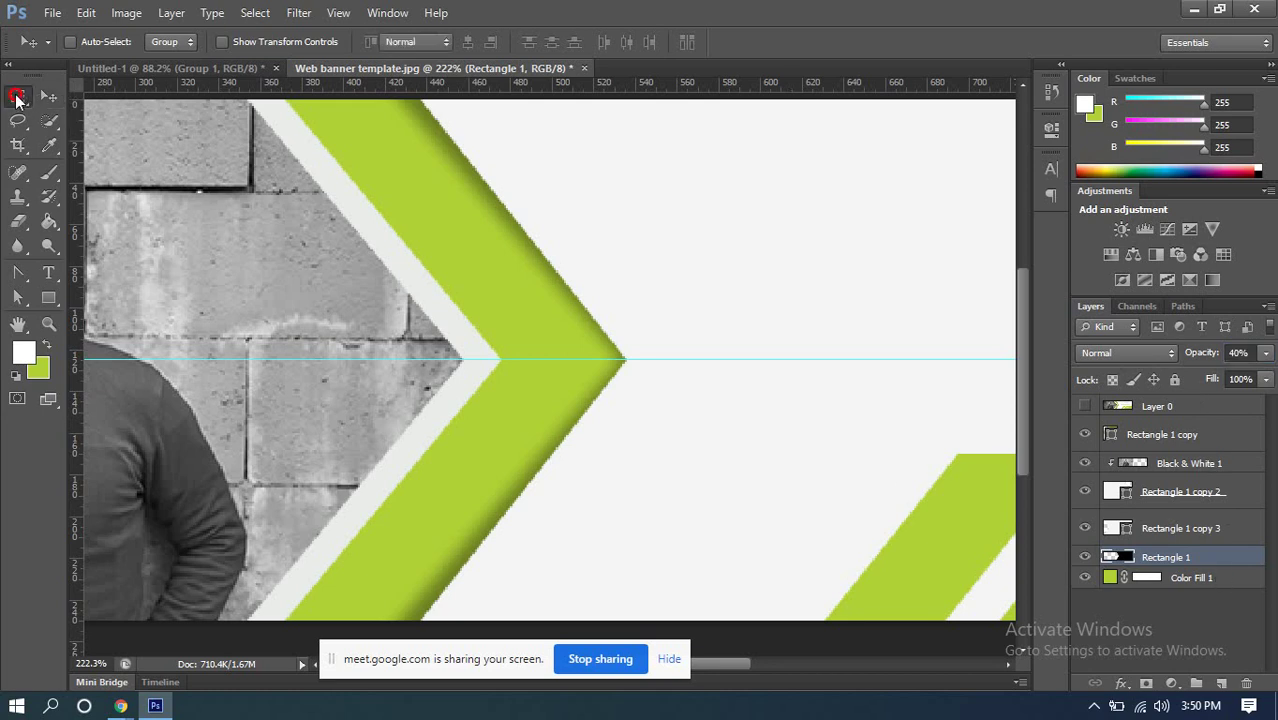
{"action": "scroll", "coordinate": [383, 250], "scroll_direction": "down", "scroll_amount": 5}
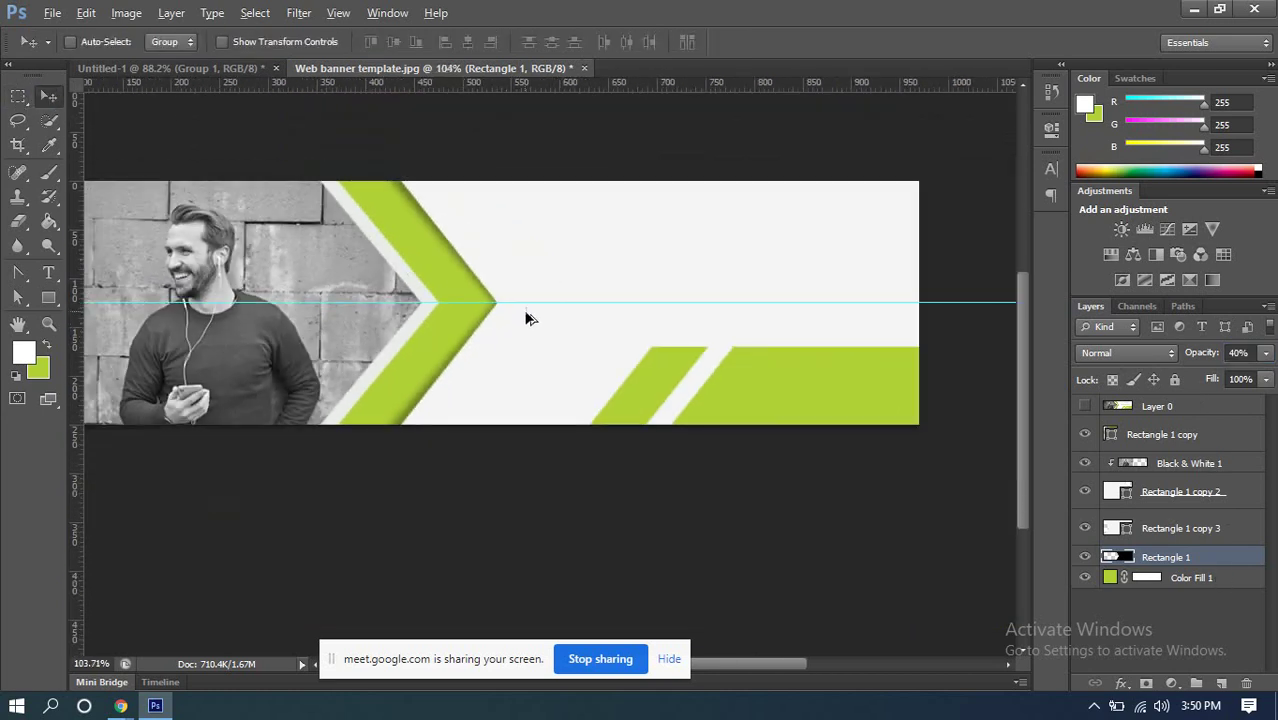
{"action": "scroll", "coordinate": [776, 371], "scroll_direction": "down", "scroll_amount": 2}
{"action": "scroll", "coordinate": [696, 391], "scroll_direction": "up", "scroll_amount": 2}
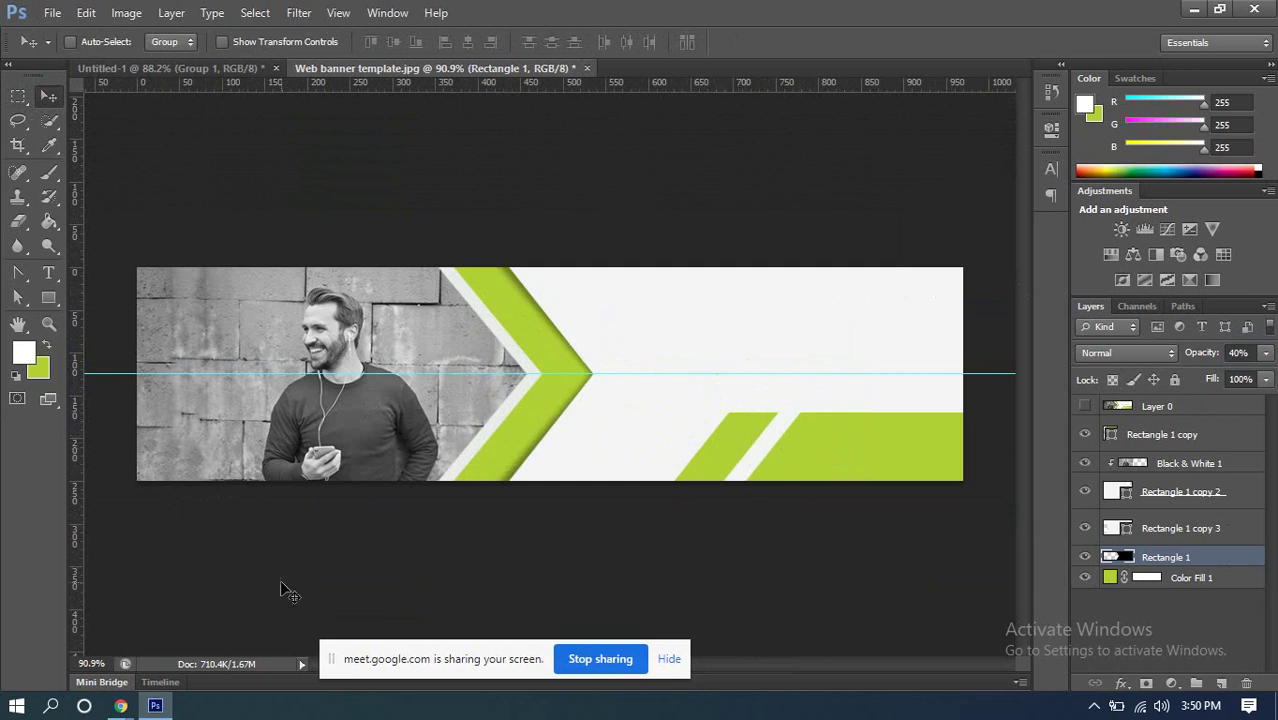
Step: Switch to Chrome and load flaticon.com in place of the SmallSEOTools page
{"action": "mouse_move", "coordinate": [120, 706]}
{"action": "left_click", "coordinate": [113, 615]}
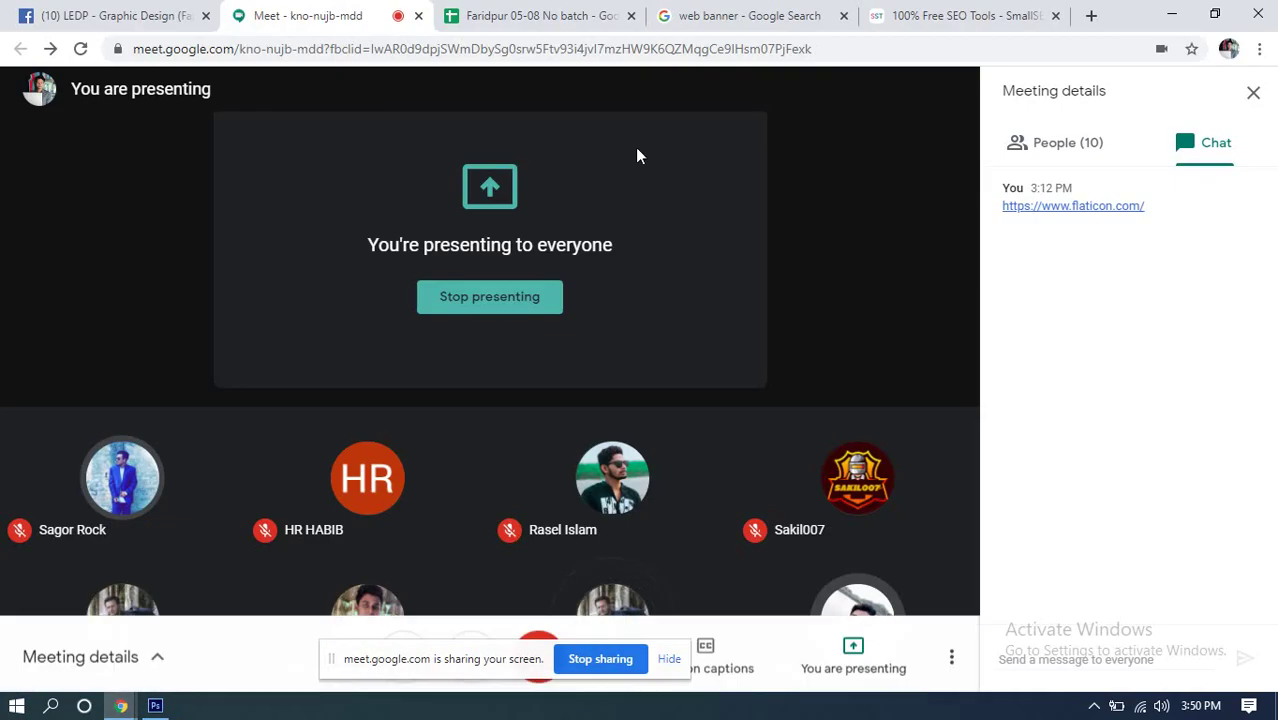
{"action": "left_click", "coordinate": [945, 15]}
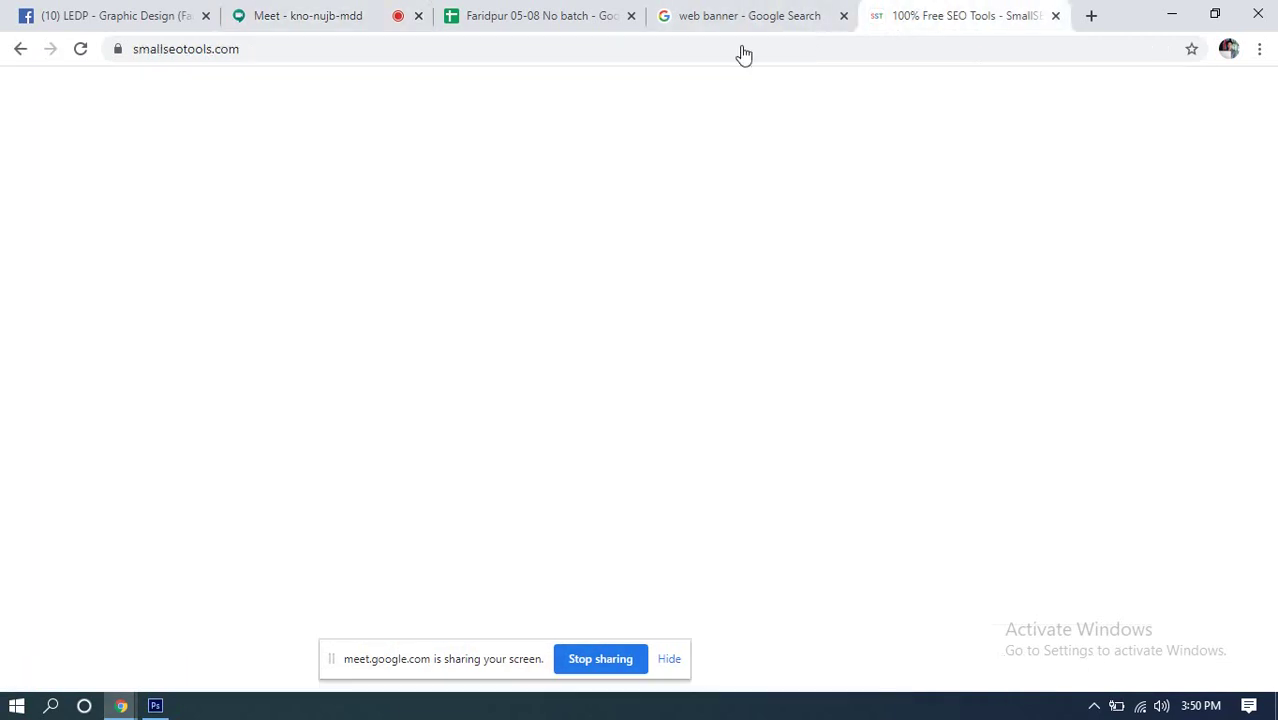
{"action": "left_click", "coordinate": [393, 49]}
{"action": "type", "text": "flat"}
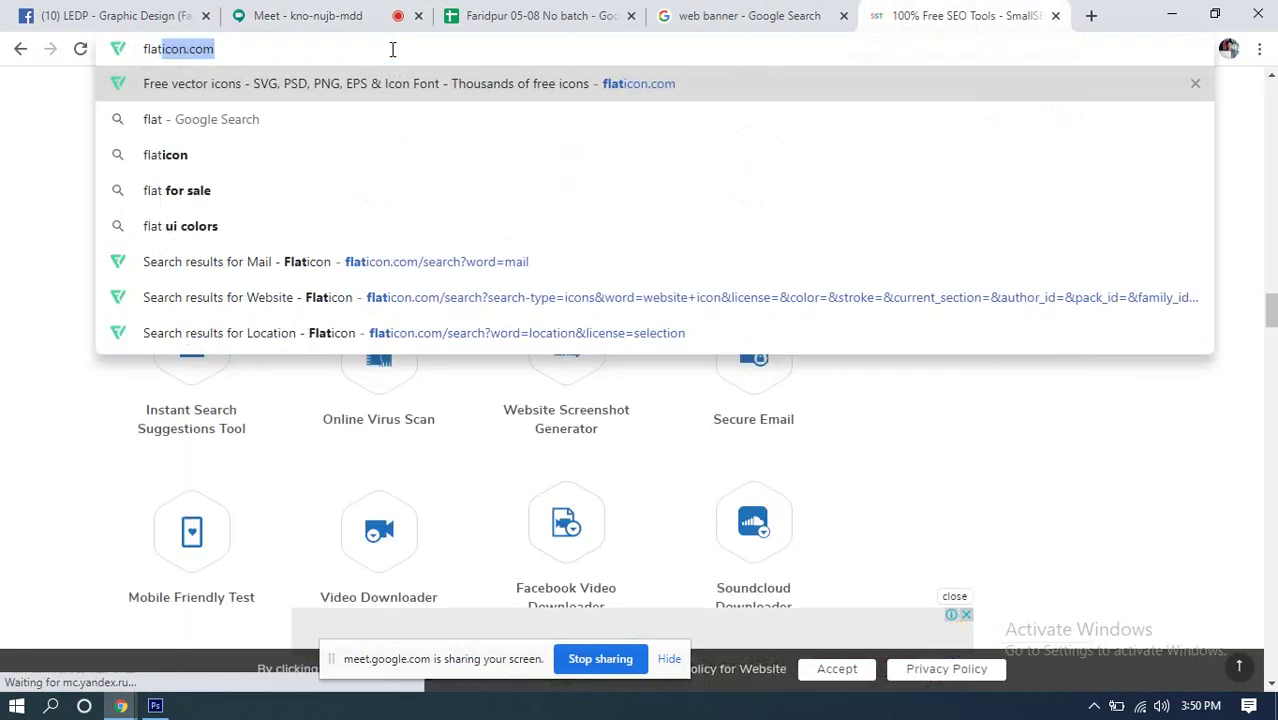
{"action": "key", "text": "Return"}
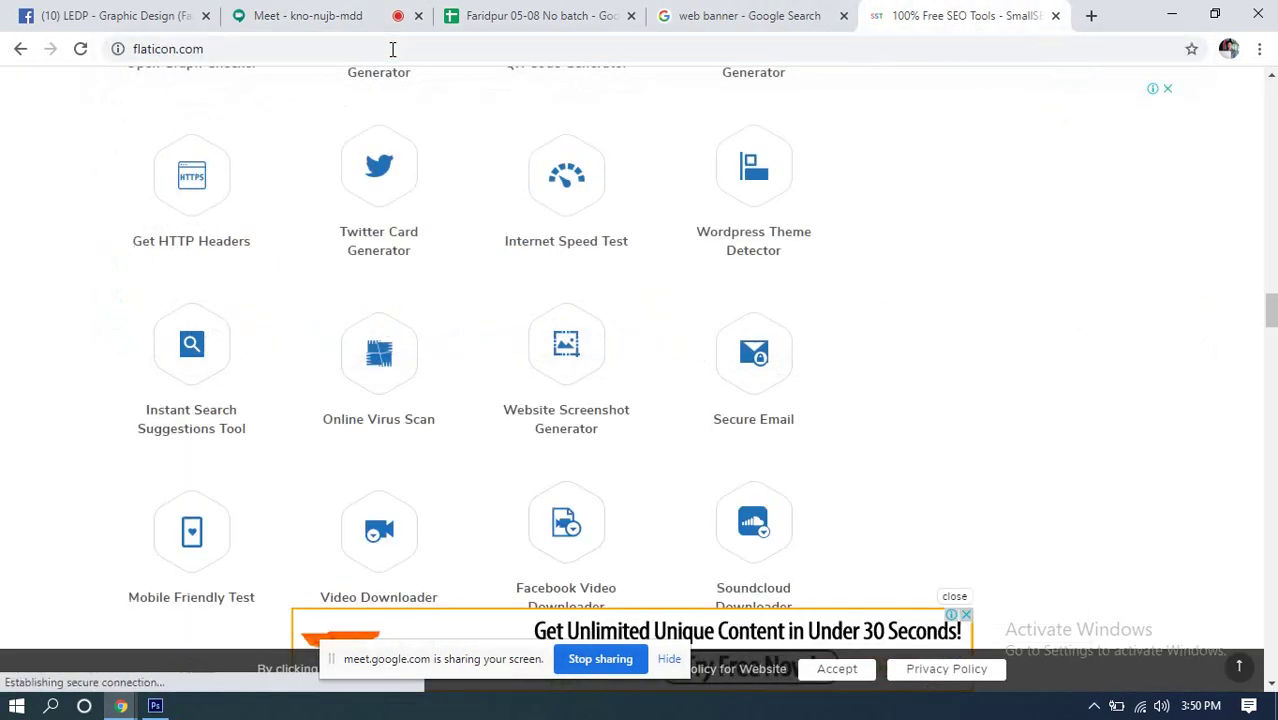
Step: Return to the Google Meet call, mute the microphone, hide the screen-sharing notice and stop presenting
{"action": "left_click", "coordinate": [315, 16]}
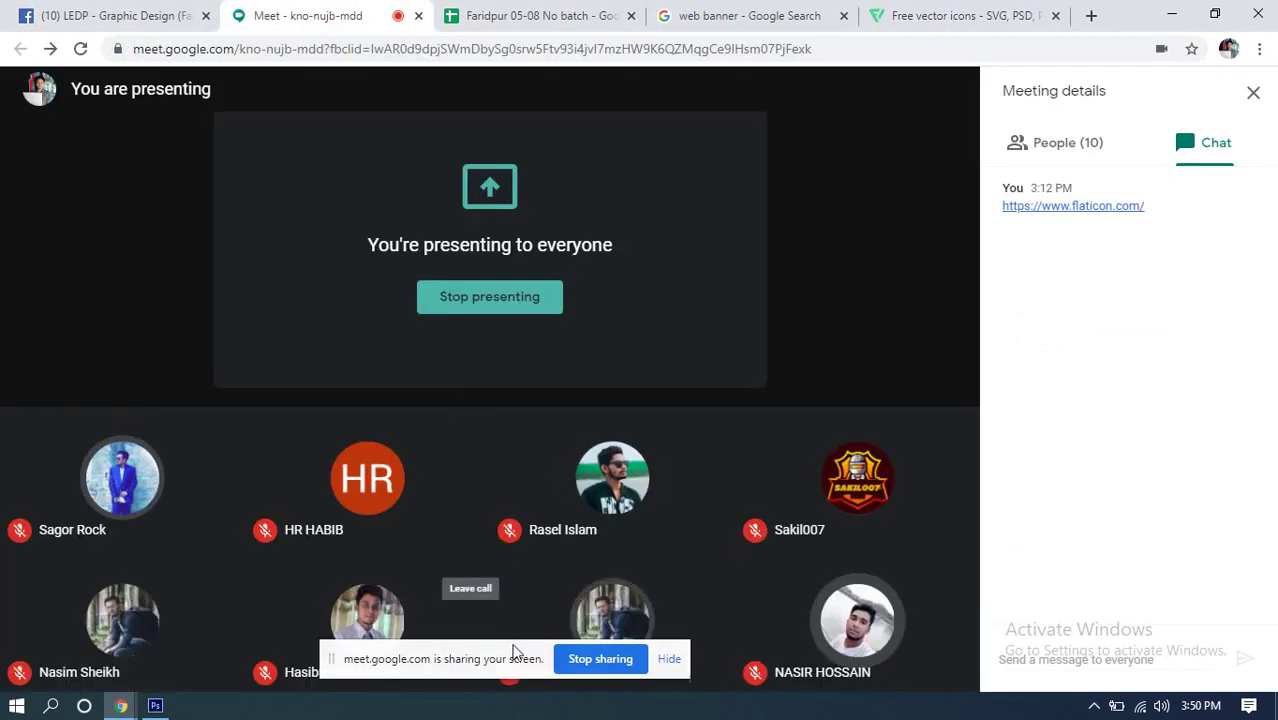
{"action": "left_click_drag", "start_coordinate": [331, 658], "coordinate": [870, 560]}
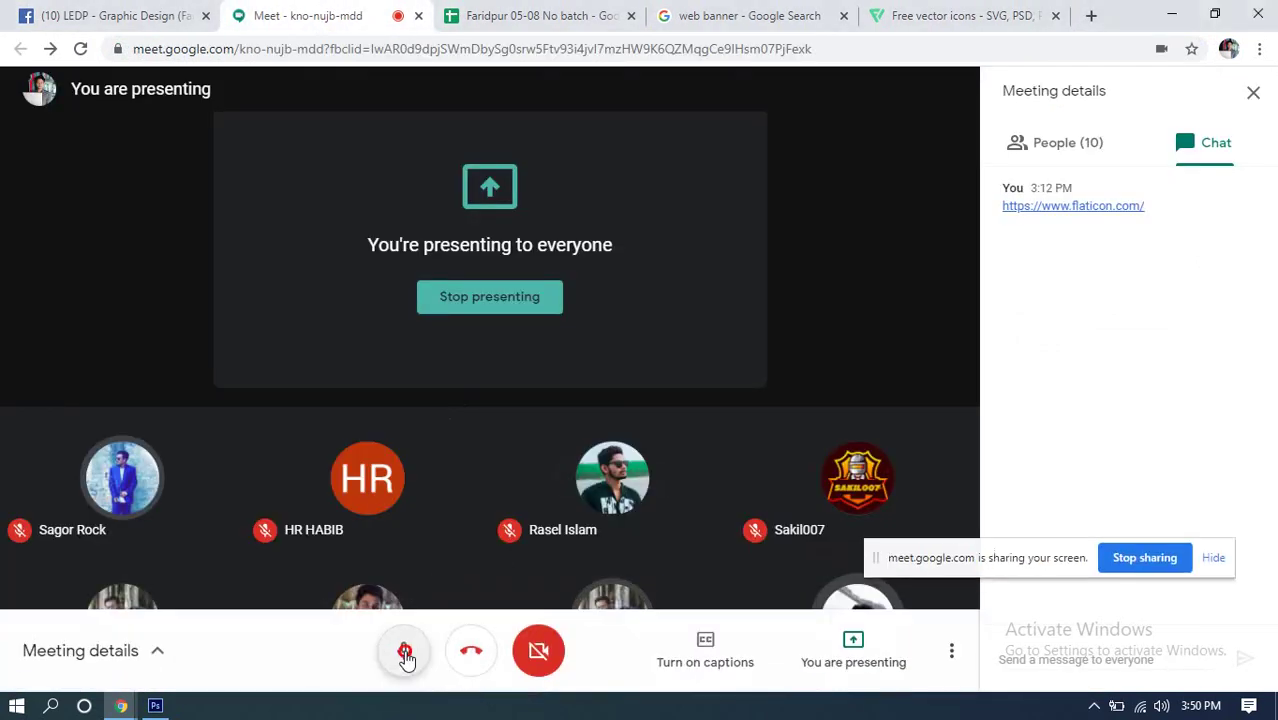
{"action": "left_click", "coordinate": [406, 652]}
{"action": "left_click_drag", "start_coordinate": [1013, 561], "coordinate": [980, 615]}
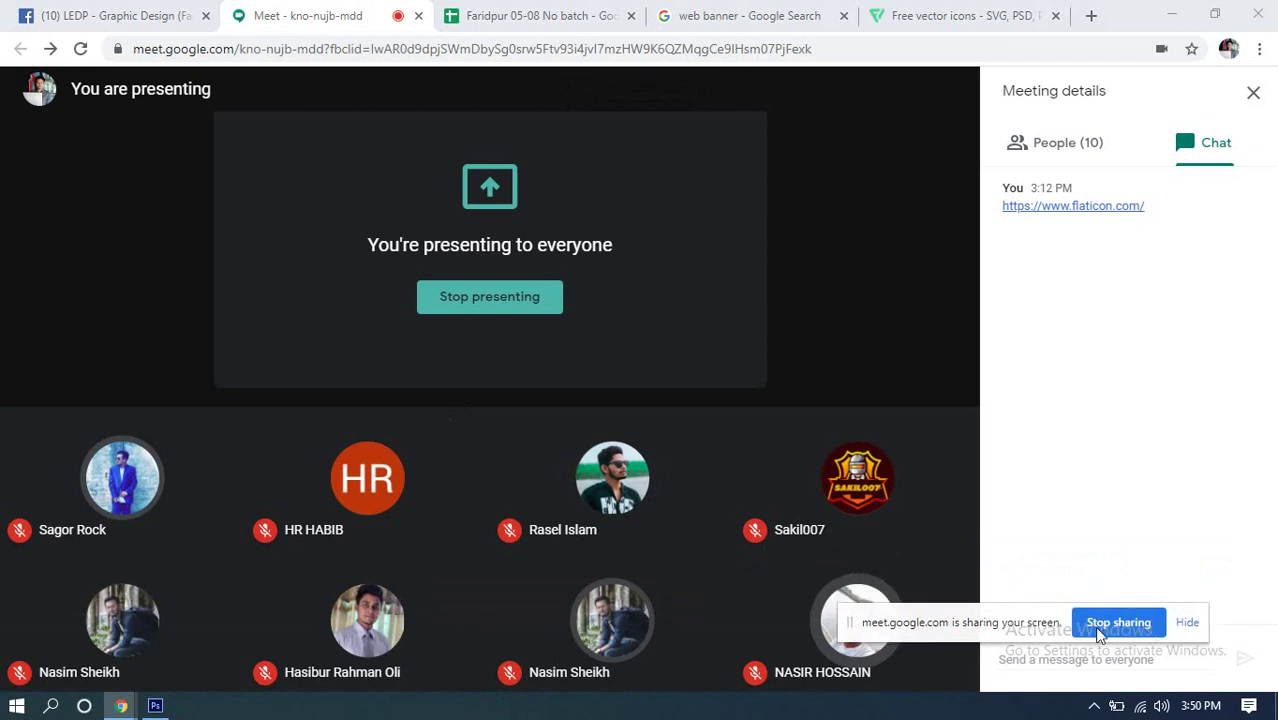
{"action": "left_click", "coordinate": [1183, 610]}
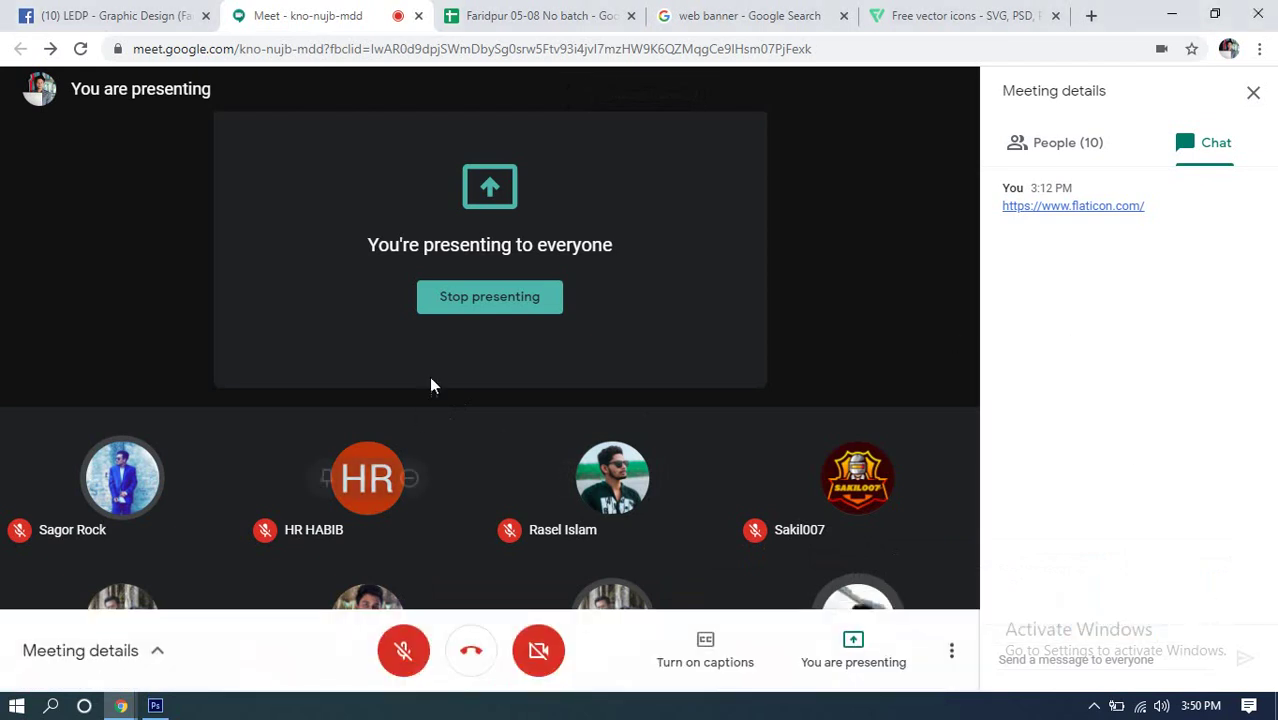
{"action": "left_click", "coordinate": [468, 302]}
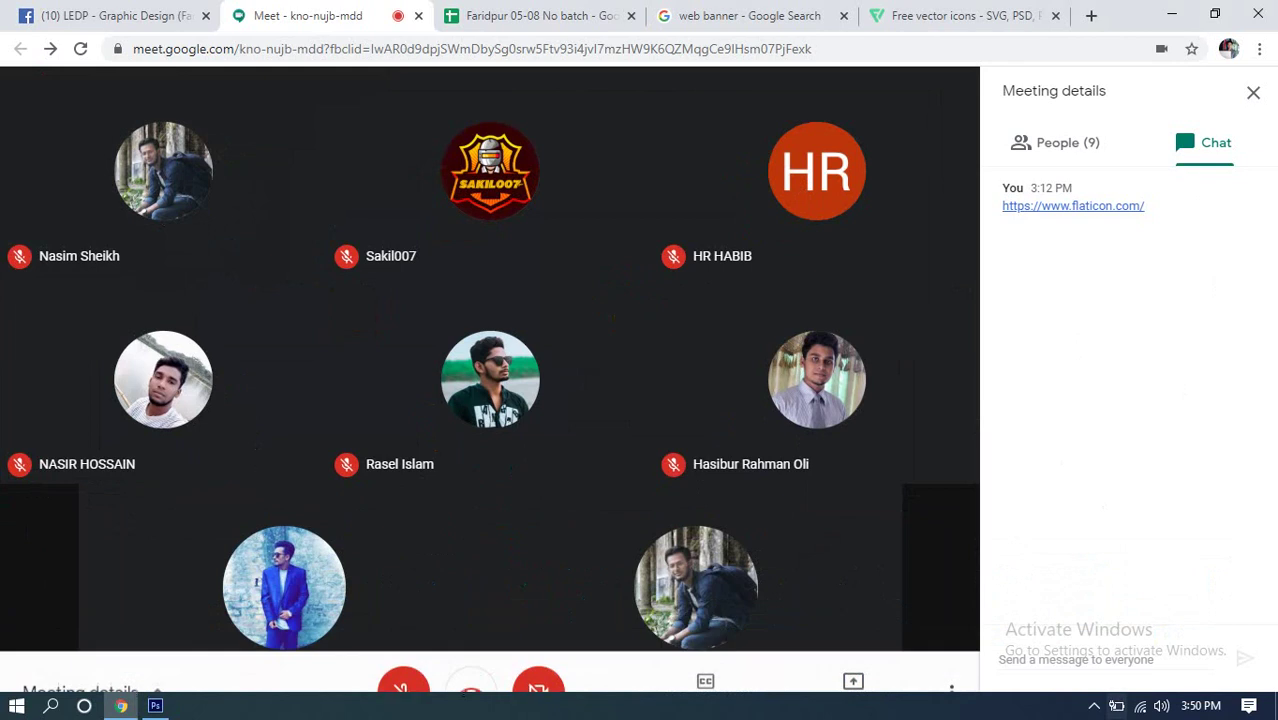
Step: Send the meeting chat message "এই দিকে বৃষ্টি হচ্ছে প্রচুর। আপনারা একটু ইলেমেন্টগুলো সংগ্রহ করেন।"
{"action": "left_click", "coordinate": [1027, 658]}
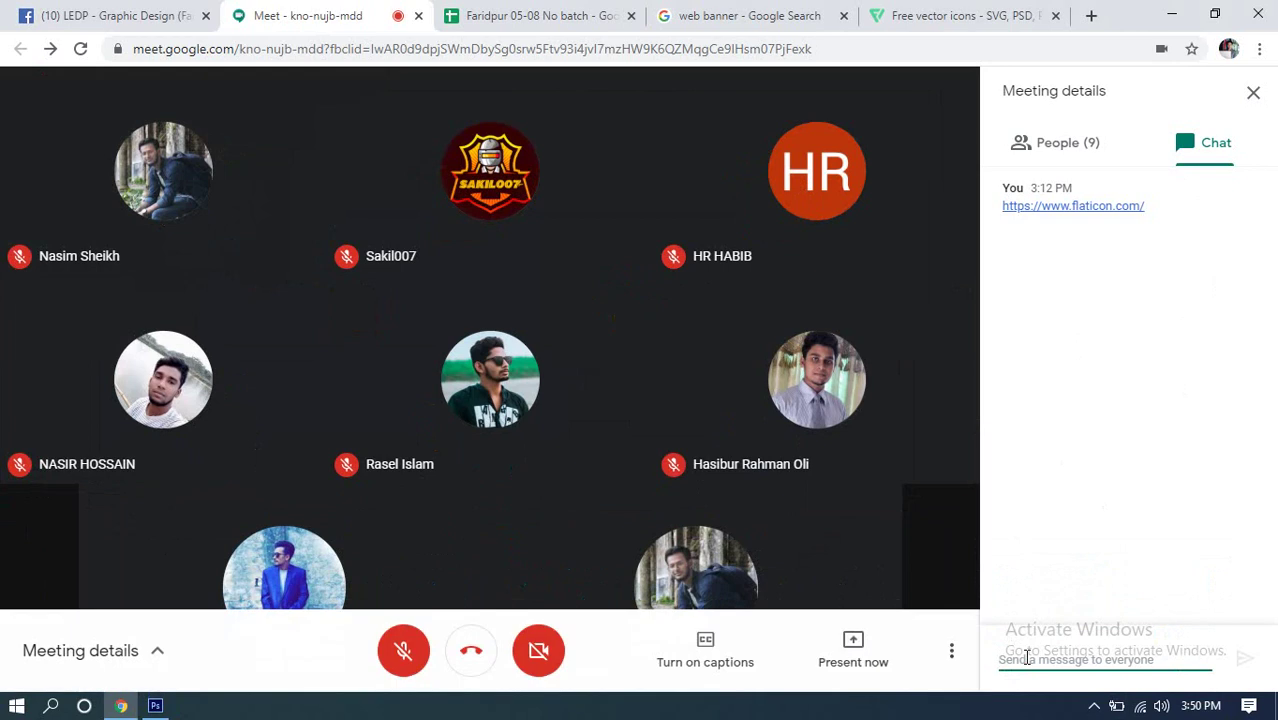
{"action": "type", "text": "এ"}
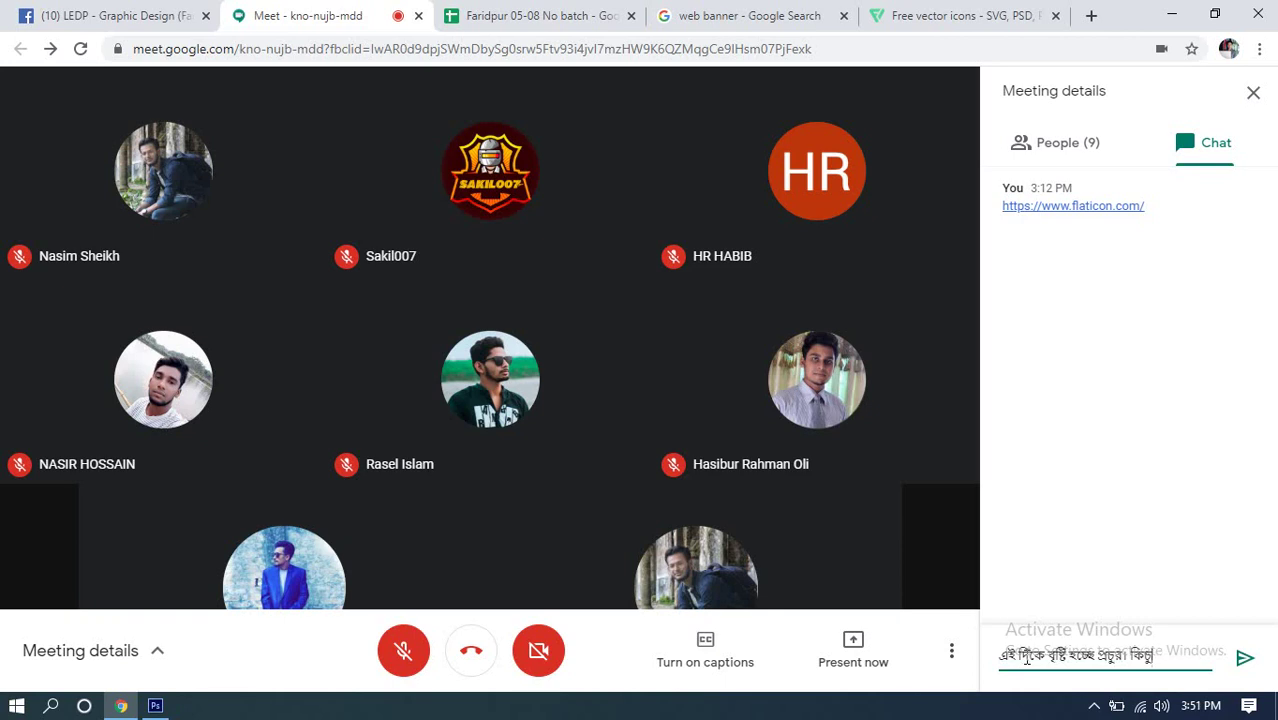
{"action": "key", "text": "BackSpace"}
{"action": "key", "text": "BackSpace"}
{"action": "key", "text": "BackSpace"}
{"action": "type", "text": "টু"}
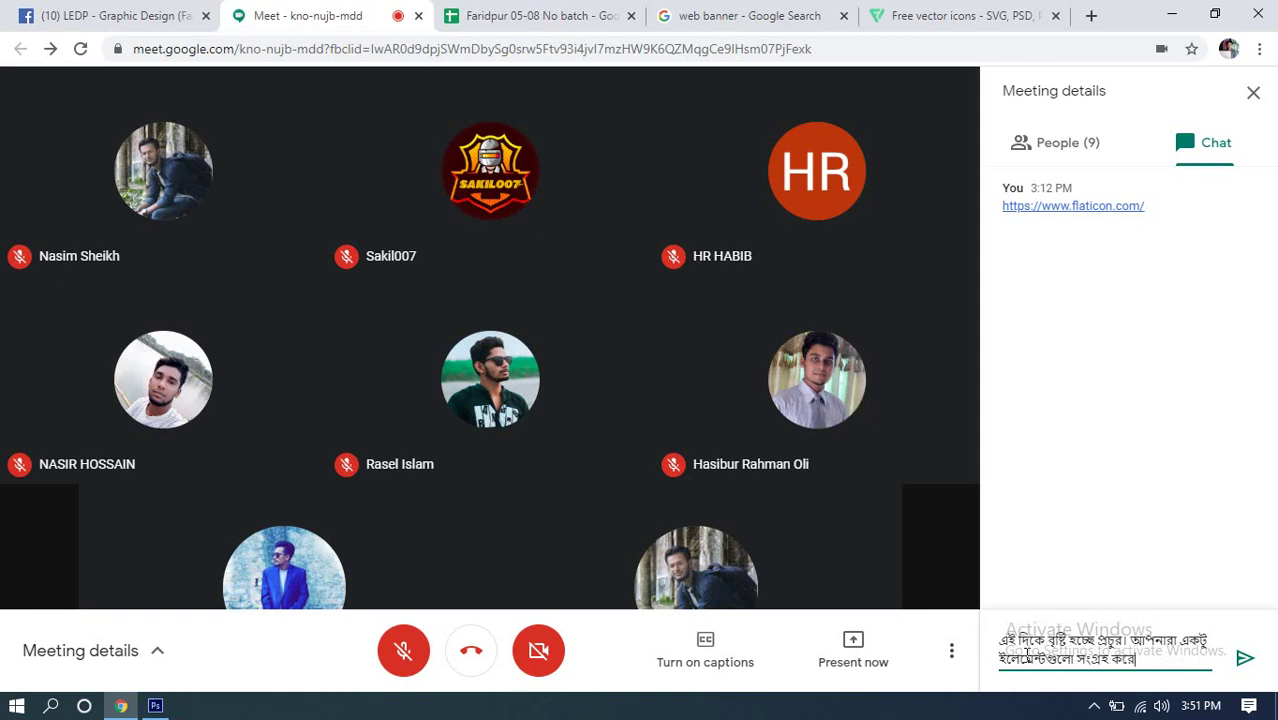
{"action": "type", "text": "ন।"}
{"action": "key", "text": "Return"}
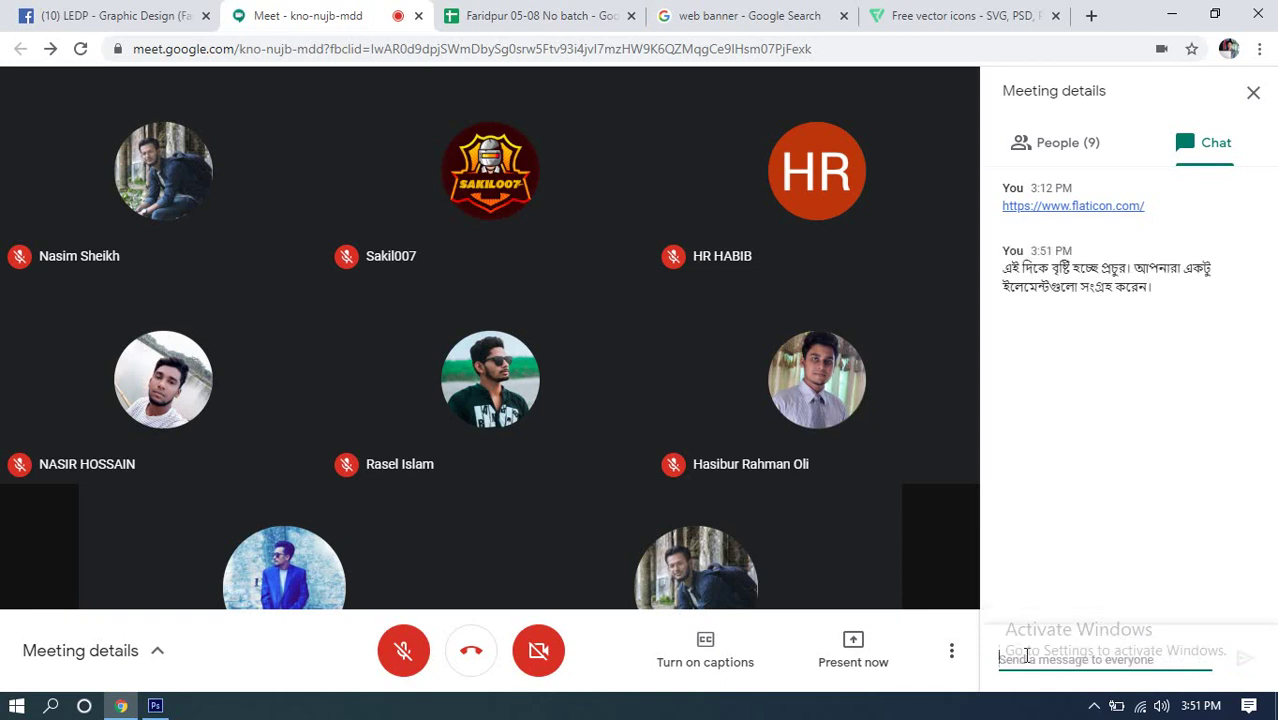
Step: Send the meeting chat message "আইকন, ফন্ট যা যা লাগে" and close the meeting details
{"action": "type", "text": "আইকন, ফন্ট যা যা লাগে"}
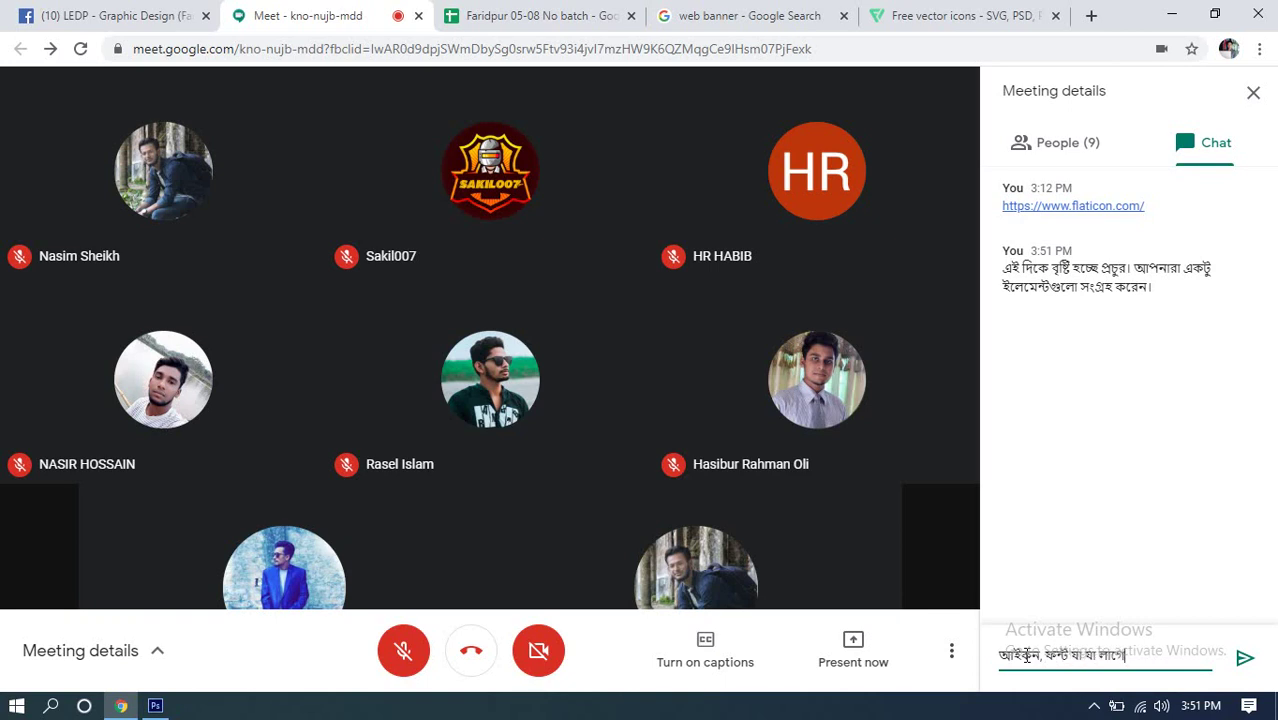
{"action": "key", "text": "Return"}
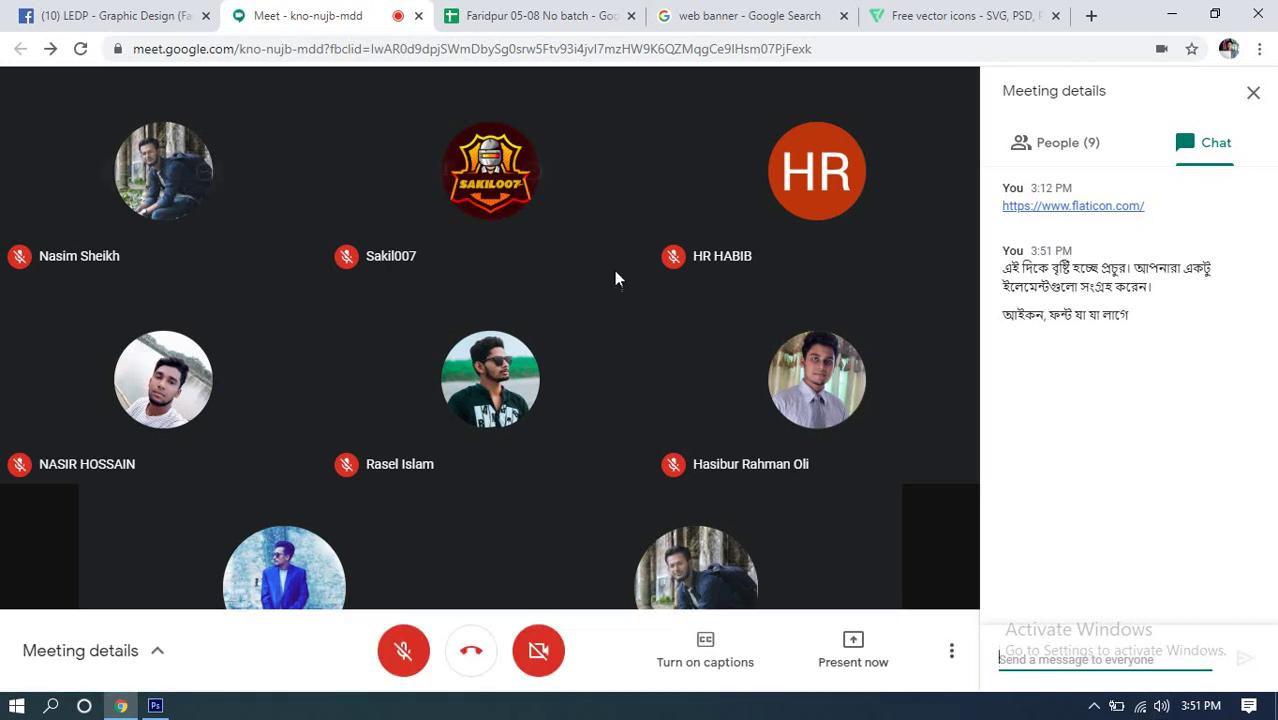
{"action": "left_click", "coordinate": [1251, 96]}
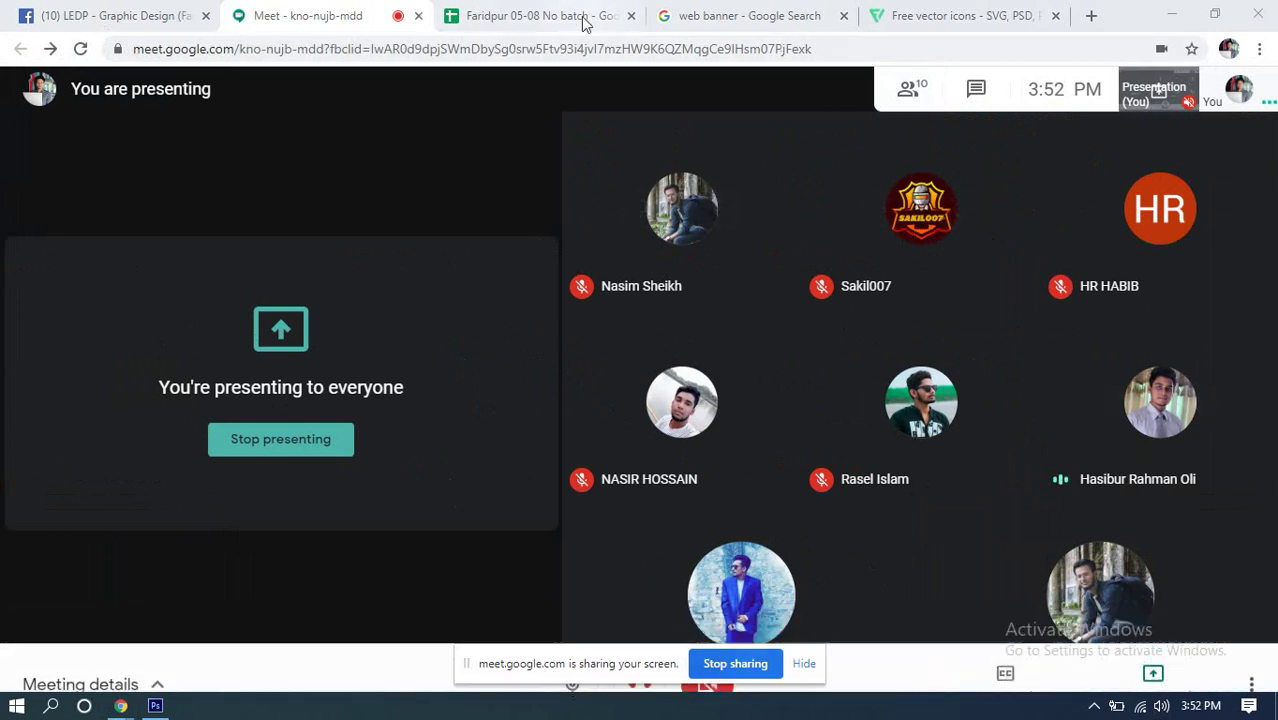
Step: Glance at the web banner image results in Chrome, check the meeting and return to the banner in Photoshop
{"action": "mouse_move", "coordinate": [1100, 460]}
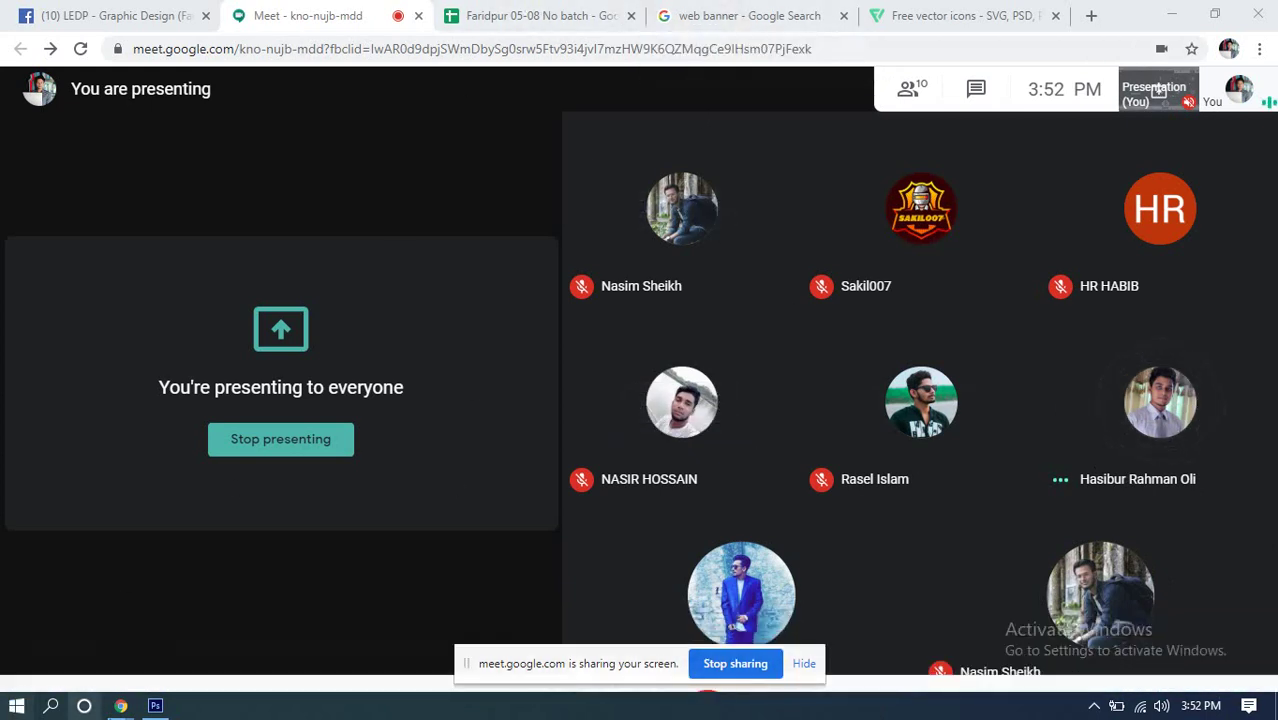
{"action": "left_click", "coordinate": [155, 706]}
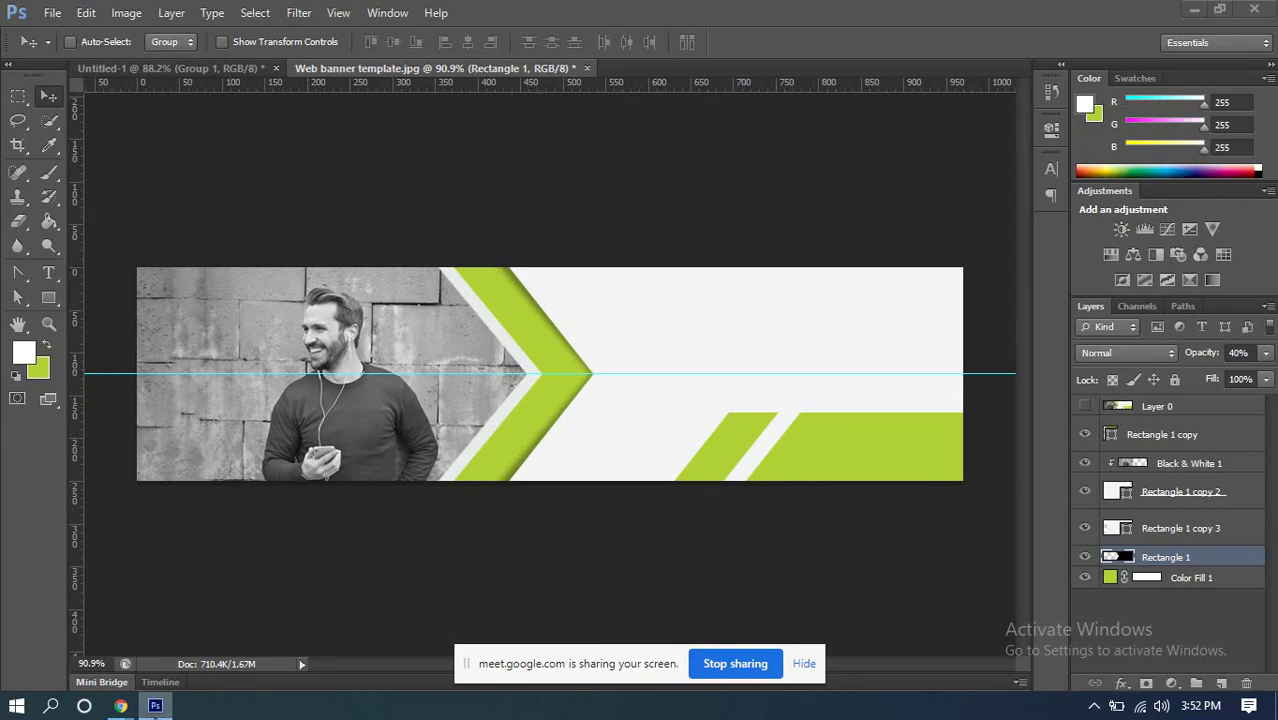
{"action": "left_click", "coordinate": [120, 706]}
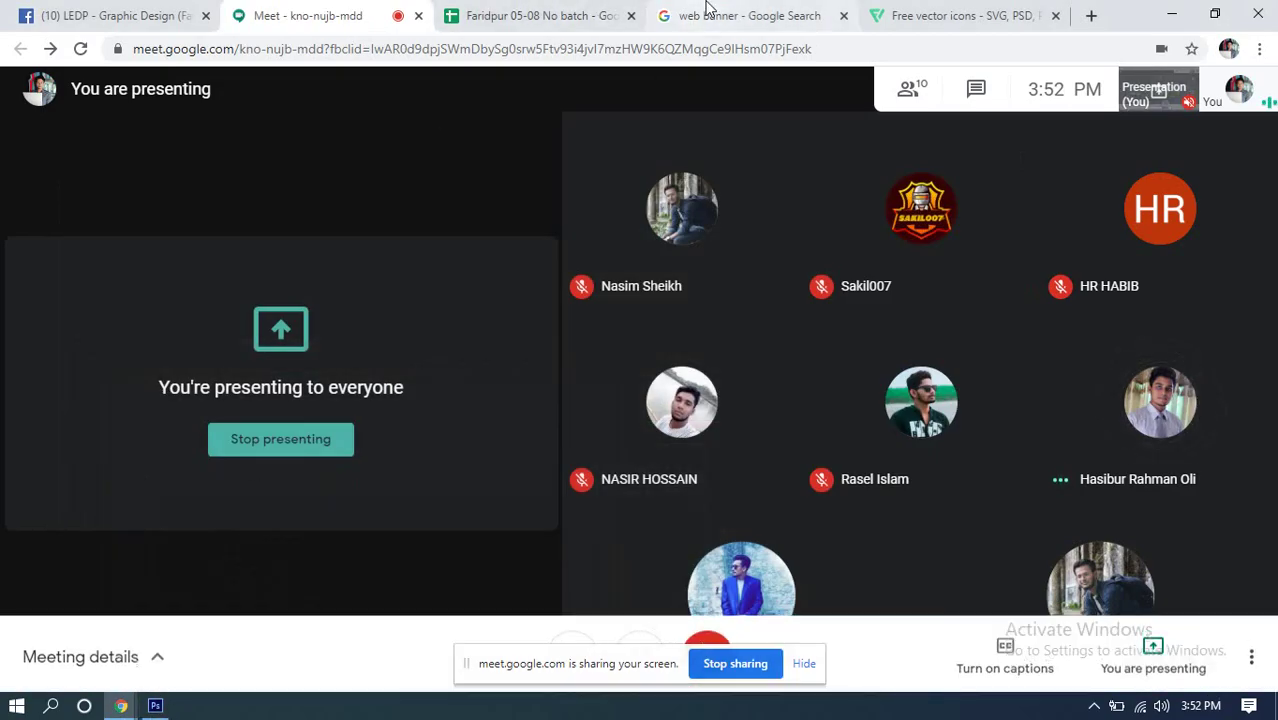
{"action": "left_click", "coordinate": [705, 15]}
{"action": "scroll", "coordinate": [934, 275], "scroll_direction": "up", "scroll_amount": 3}
{"action": "scroll", "coordinate": [513, 320], "scroll_direction": "up", "scroll_amount": 6}
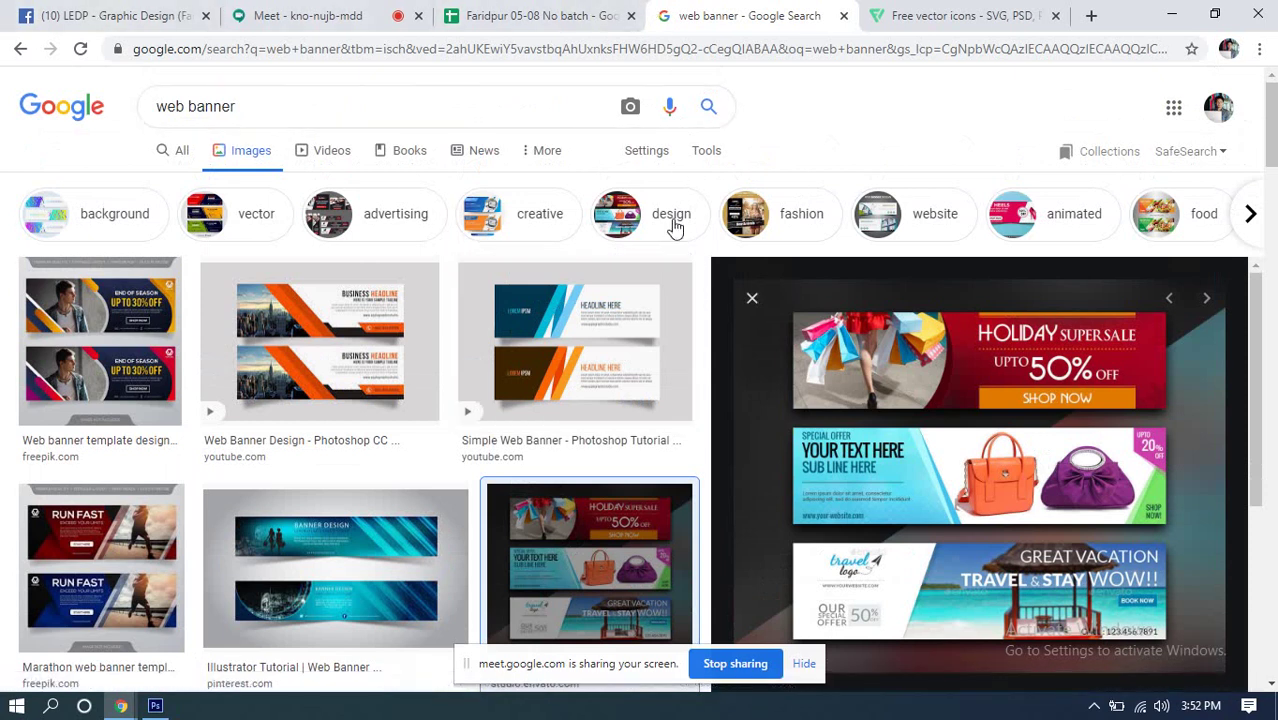
{"action": "left_click", "coordinate": [324, 14]}
{"action": "mouse_move", "coordinate": [720, 463]}
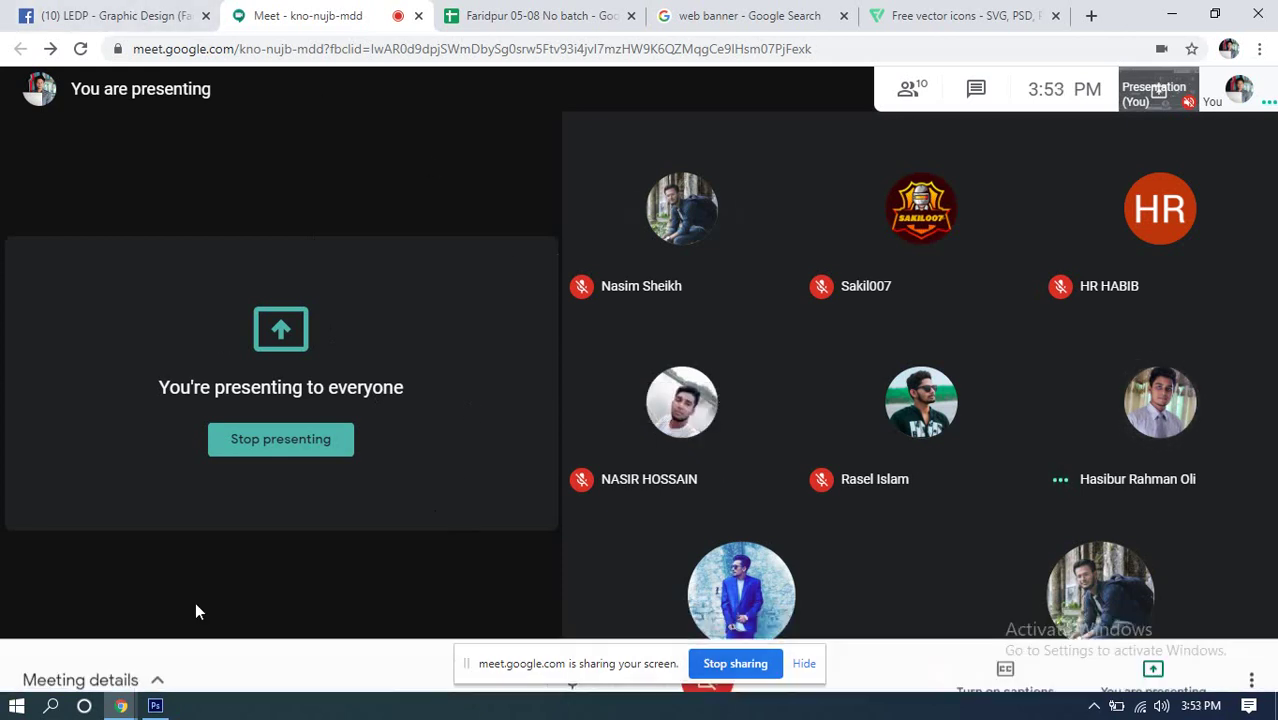
{"action": "left_click", "coordinate": [155, 706]}
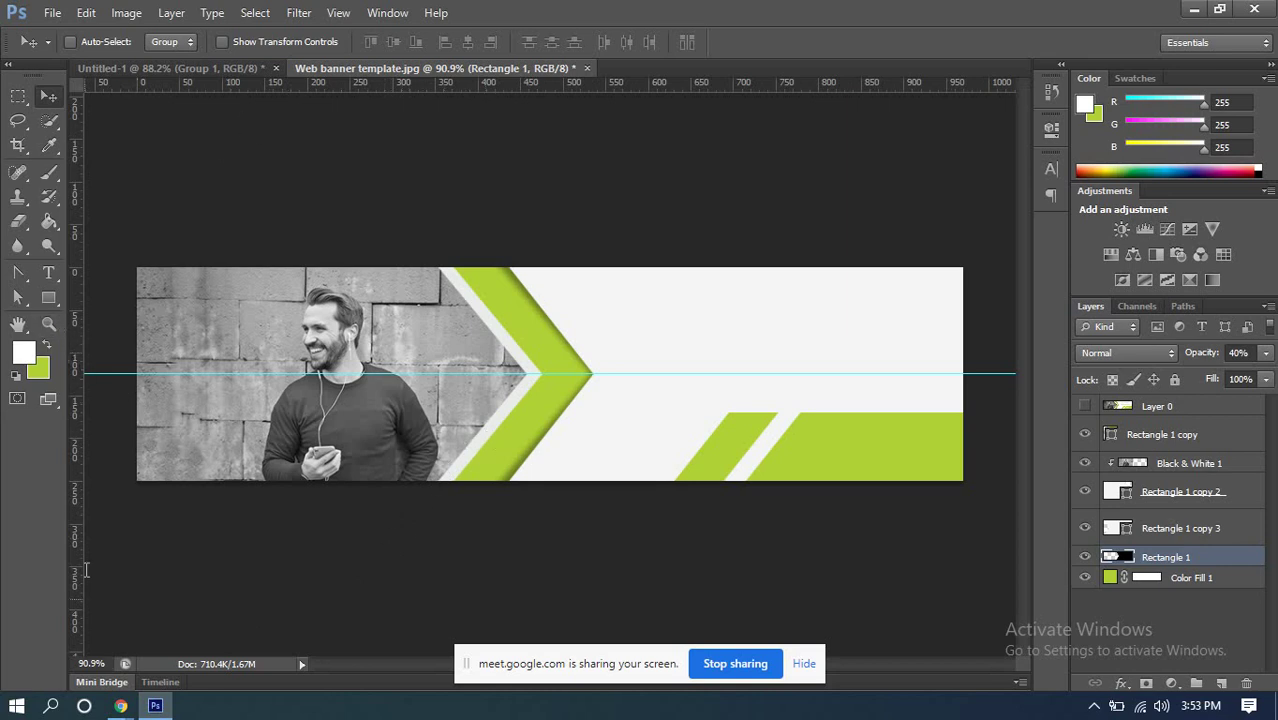
Step: Browse the Google web banner images in Chrome, preview Freepik's Event 2020 banner template and return to the Meet call
{"action": "mouse_move", "coordinate": [120, 706]}
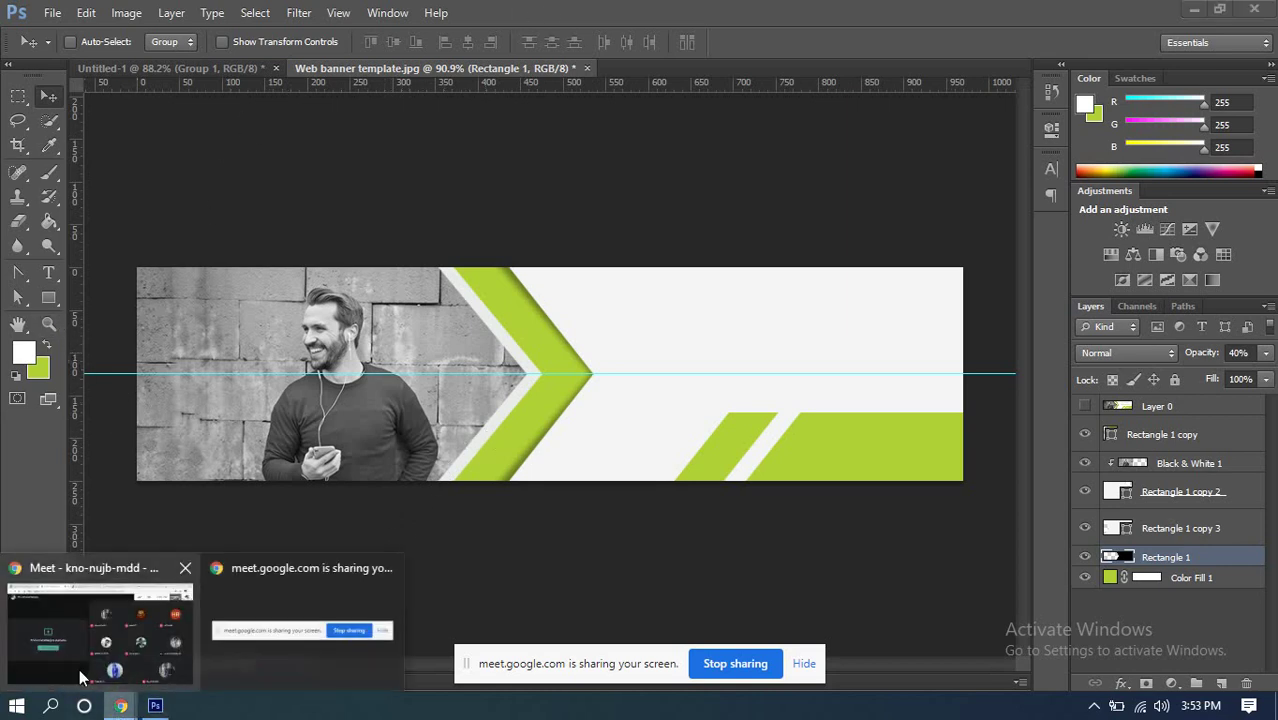
{"action": "left_click", "coordinate": [91, 641]}
{"action": "left_click", "coordinate": [741, 17]}
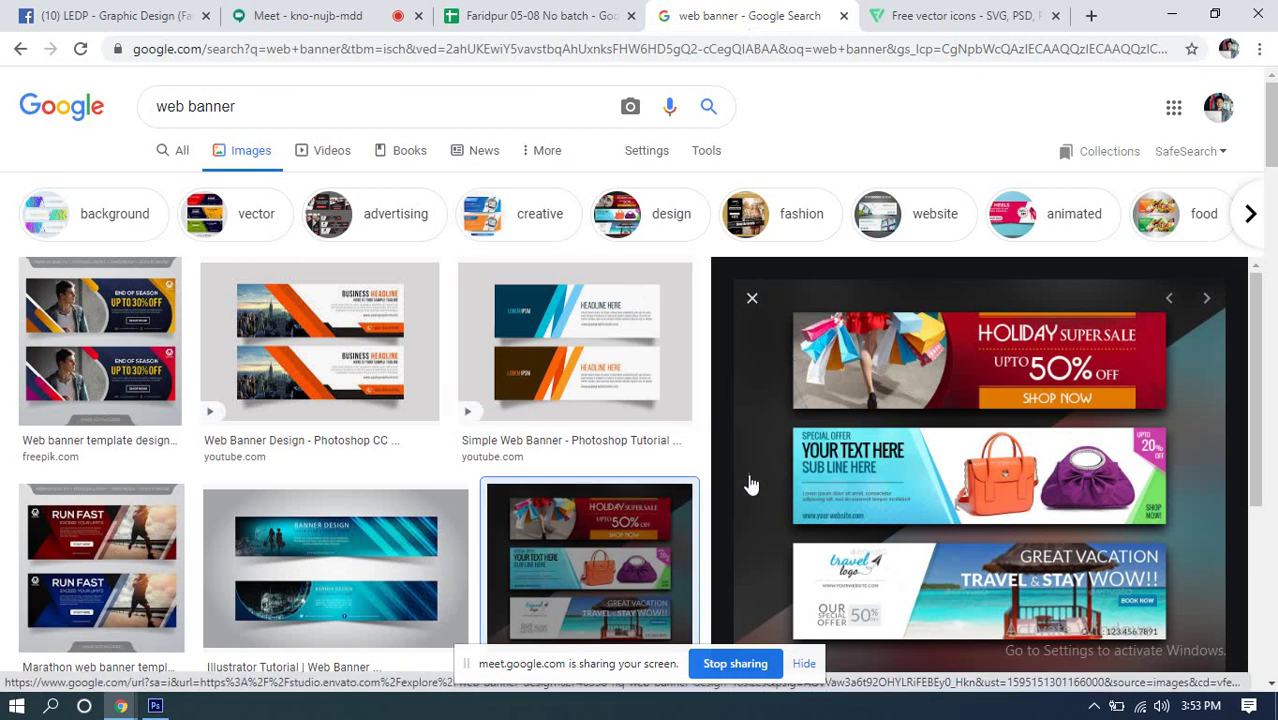
{"action": "scroll", "coordinate": [728, 385], "scroll_direction": "down", "scroll_amount": 3}
{"action": "scroll", "coordinate": [728, 385], "scroll_direction": "up", "scroll_amount": 3}
{"action": "scroll", "coordinate": [342, 362], "scroll_direction": "down", "scroll_amount": 2}
{"action": "scroll", "coordinate": [328, 242], "scroll_direction": "up", "scroll_amount": 2}
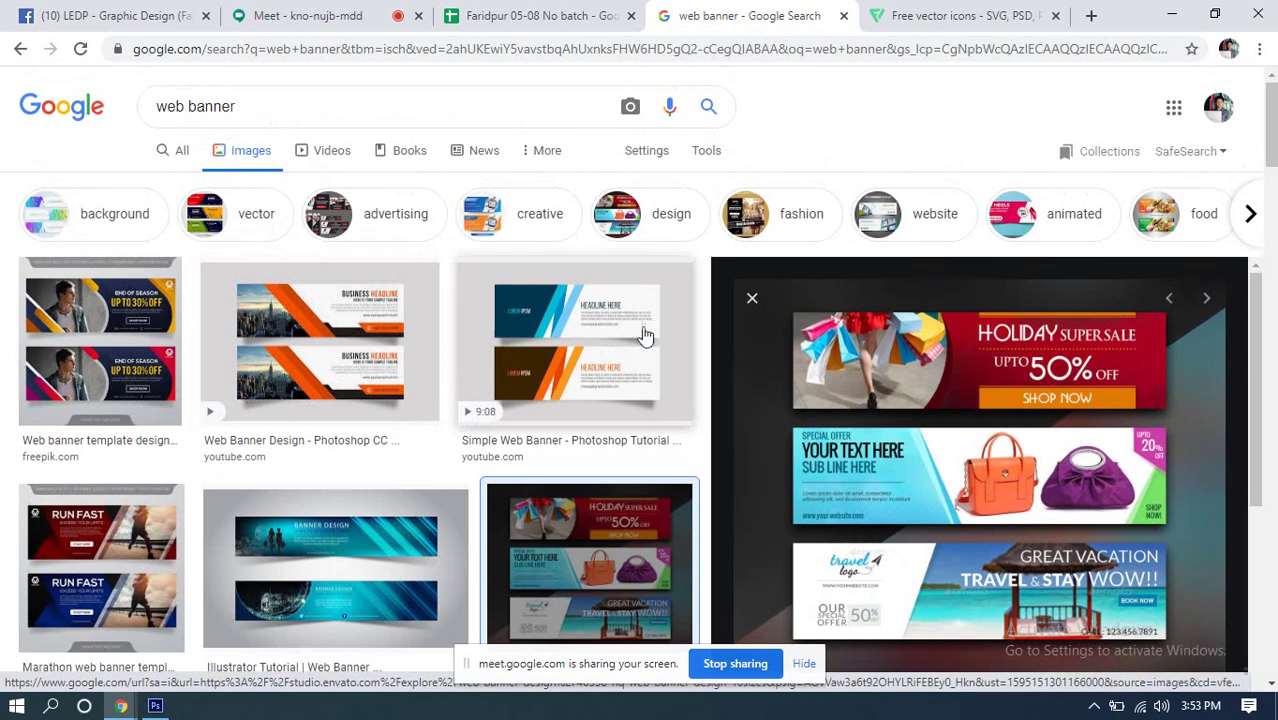
{"action": "scroll", "coordinate": [615, 424], "scroll_direction": "down", "scroll_amount": 5}
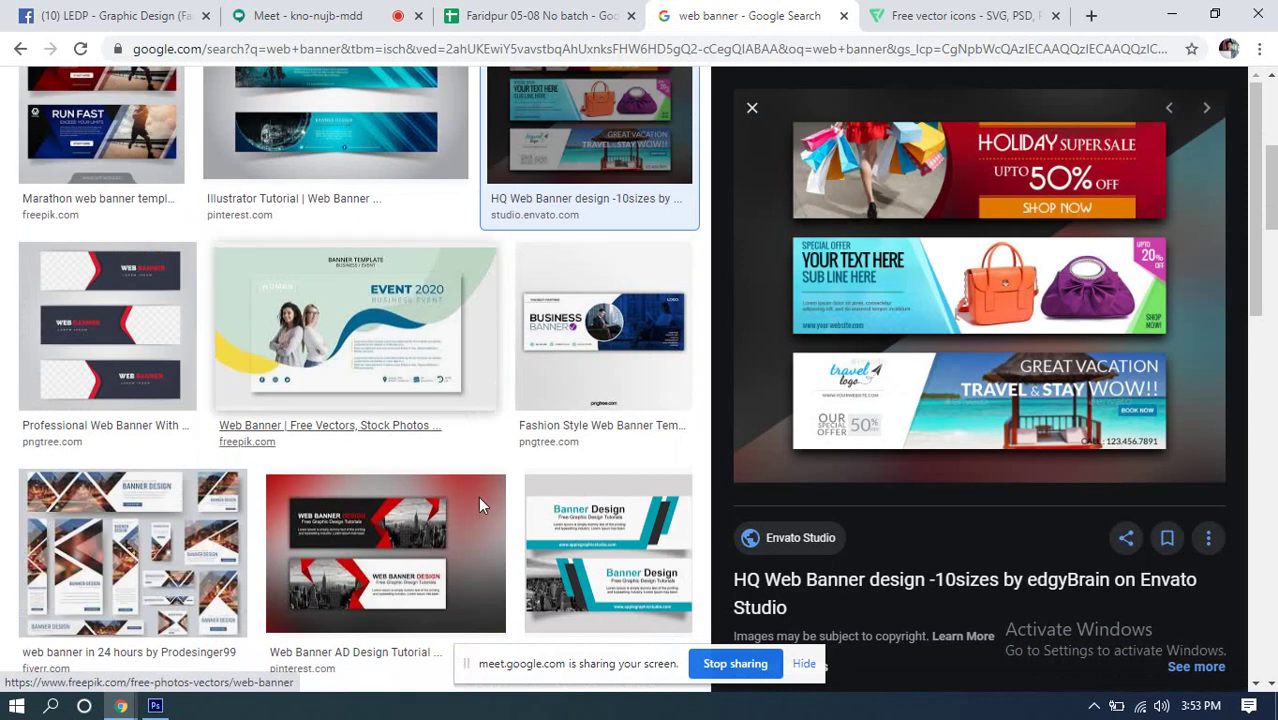
{"action": "left_click", "coordinate": [316, 324]}
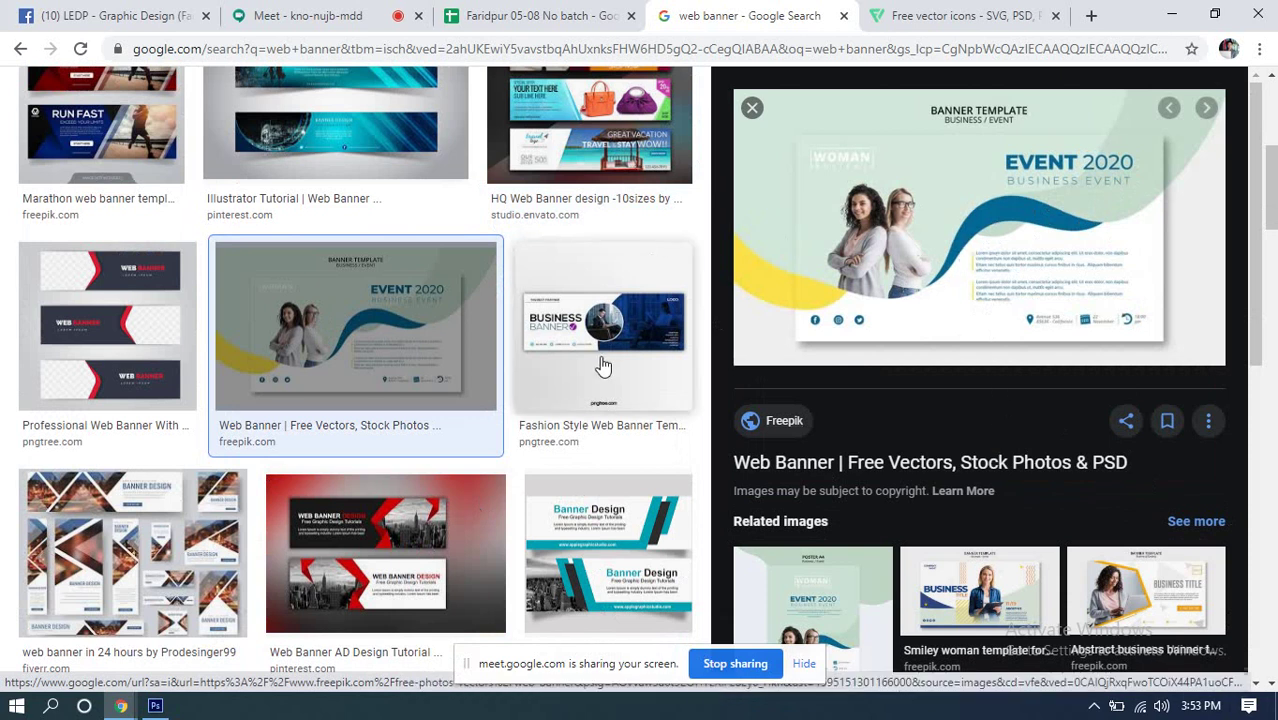
{"action": "scroll", "coordinate": [603, 365], "scroll_direction": "down", "scroll_amount": 2}
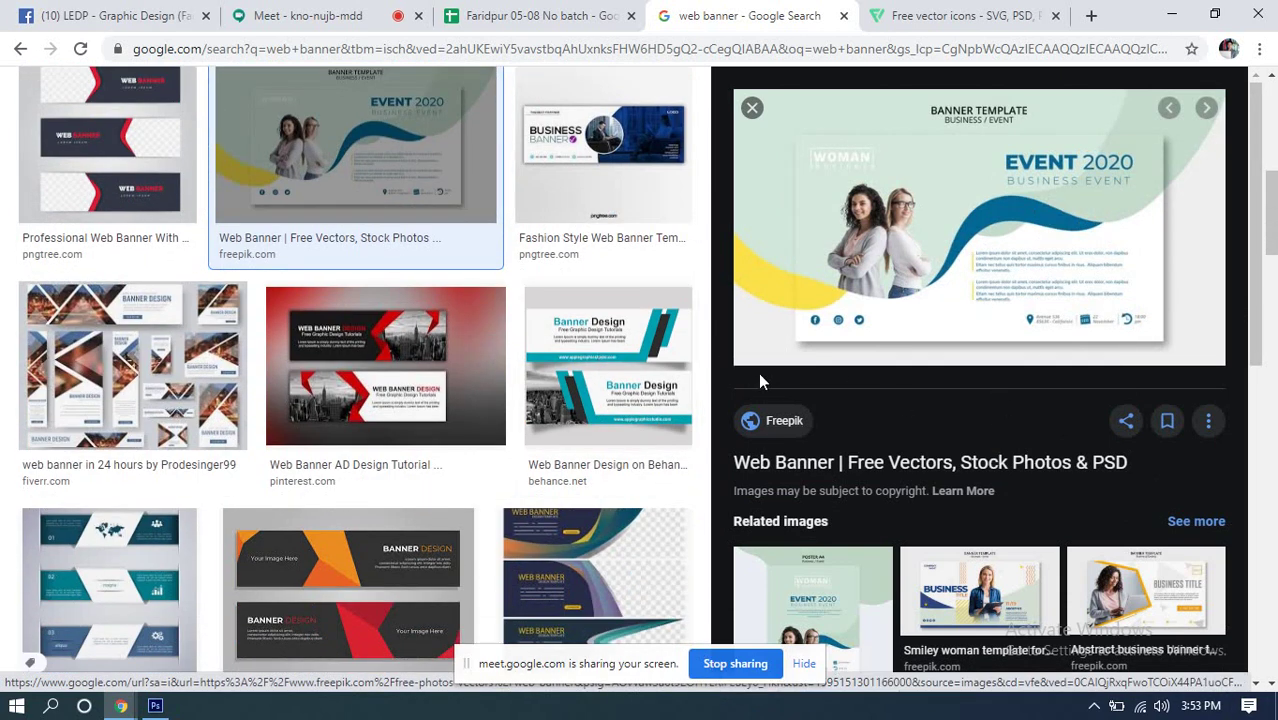
{"action": "scroll", "coordinate": [758, 380], "scroll_direction": "down", "scroll_amount": 2}
{"action": "scroll", "coordinate": [528, 305], "scroll_direction": "up", "scroll_amount": 4}
{"action": "left_click", "coordinate": [342, 14]}
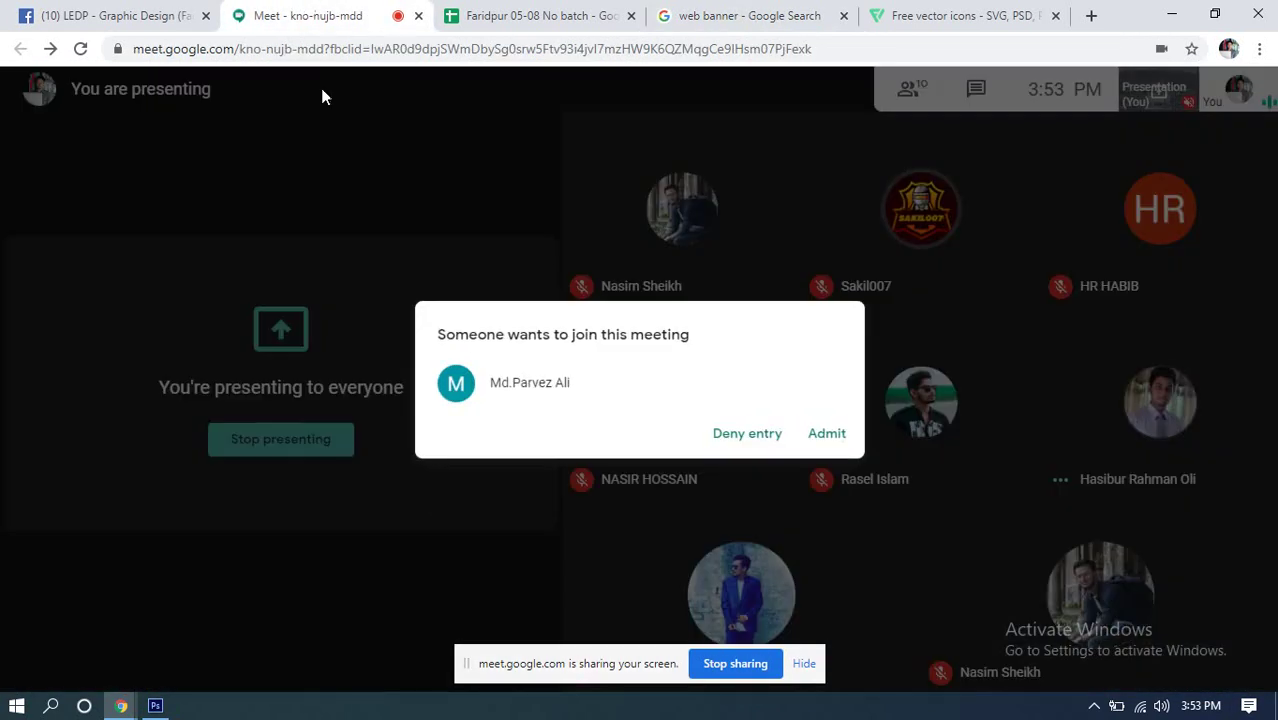
Step: Admit the waiting participant to the meeting and return to the web banner image results
{"action": "left_click", "coordinate": [828, 434]}
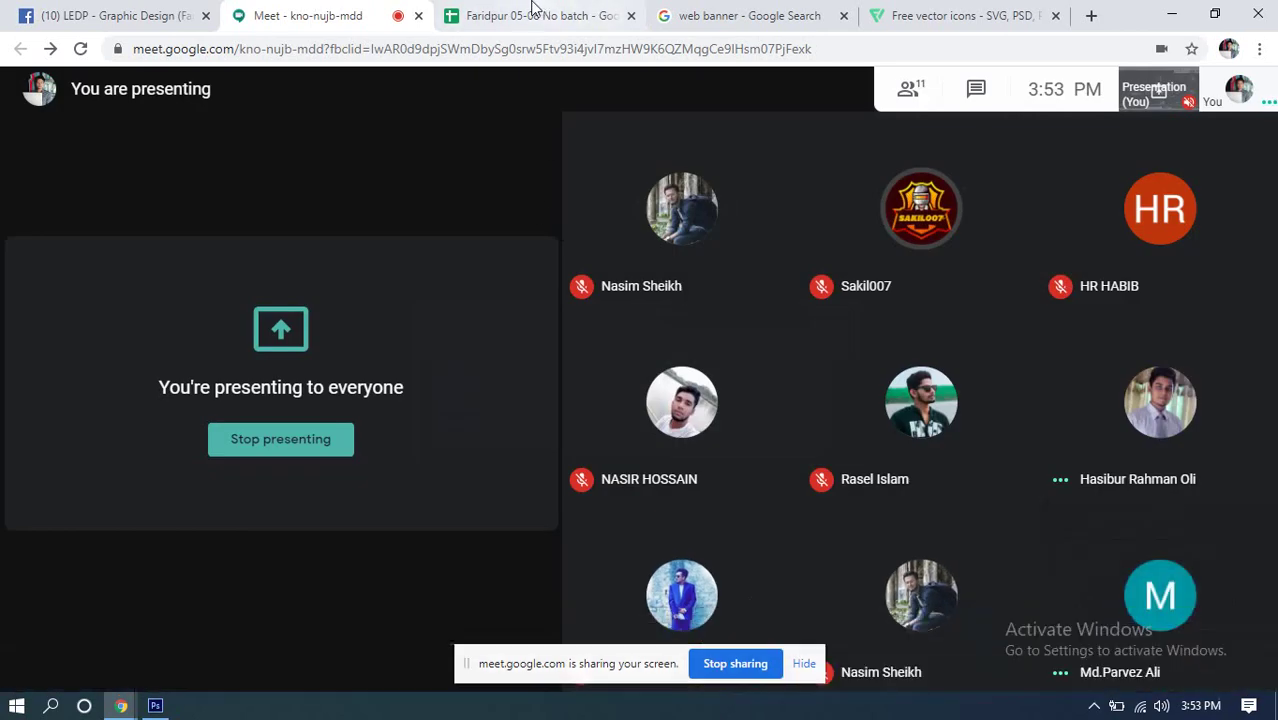
{"action": "left_click", "coordinate": [533, 15]}
{"action": "left_click", "coordinate": [735, 15]}
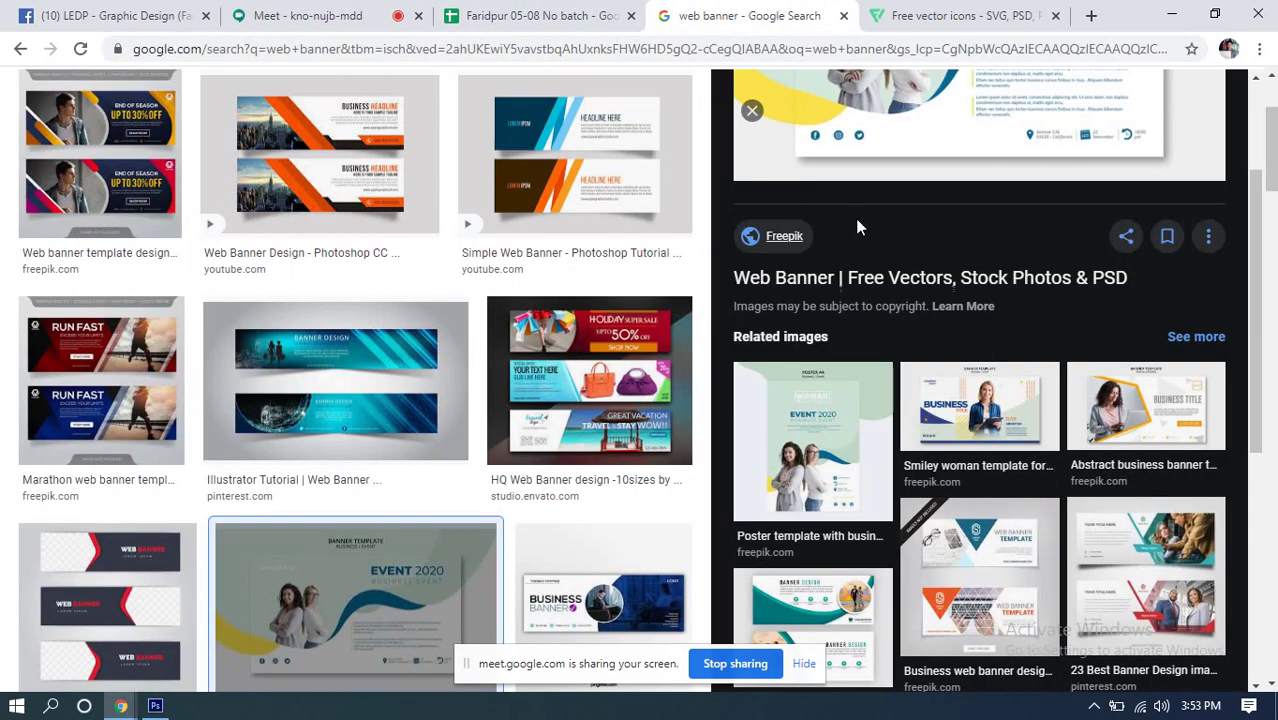
Step: Search Google Images for "web banner ads"
{"action": "scroll", "coordinate": [857, 228], "scroll_direction": "up", "scroll_amount": 2}
{"action": "scroll", "coordinate": [440, 285], "scroll_direction": "up", "scroll_amount": 2}
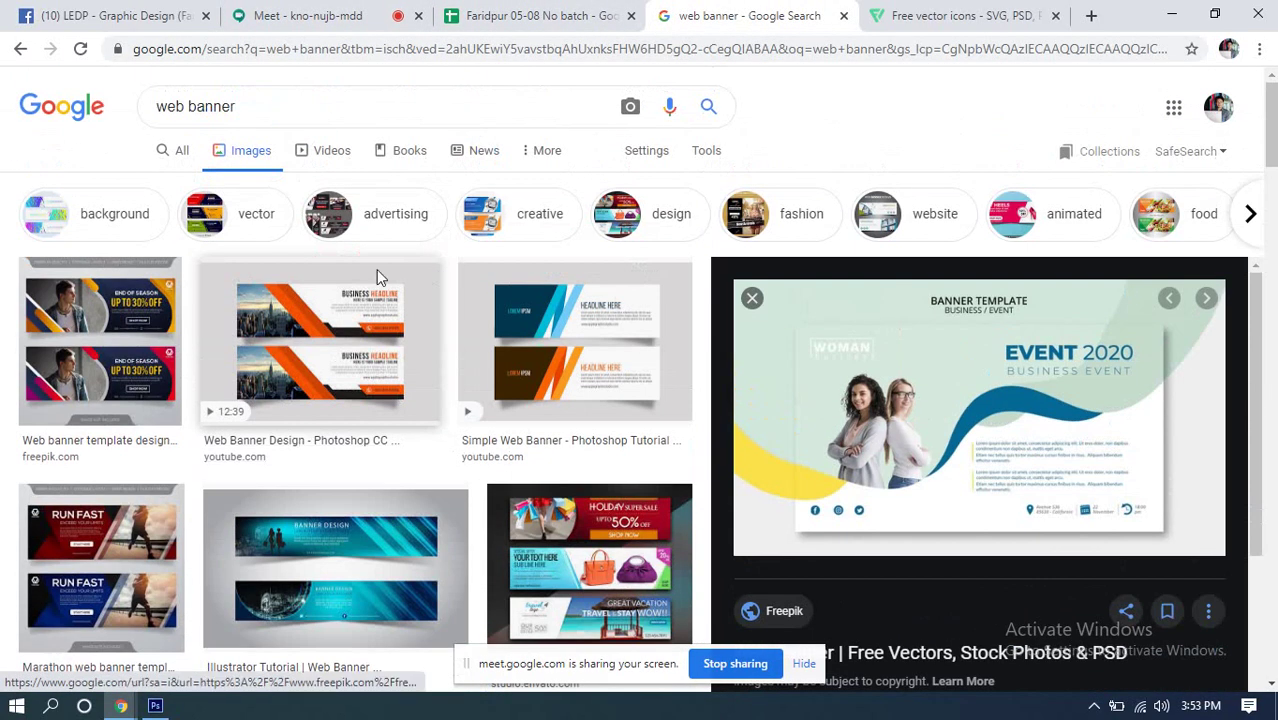
{"action": "left_click", "coordinate": [285, 106]}
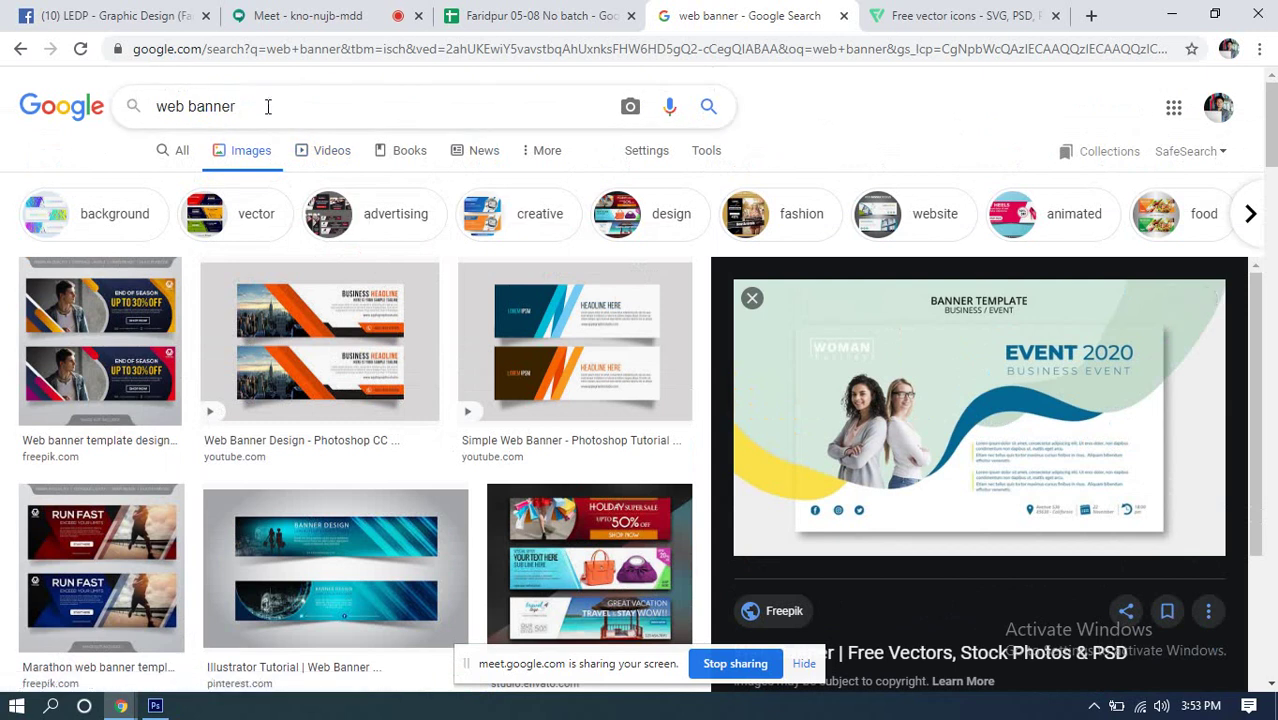
{"action": "type", "text": "c"}
{"action": "key", "text": "BackSpace"}
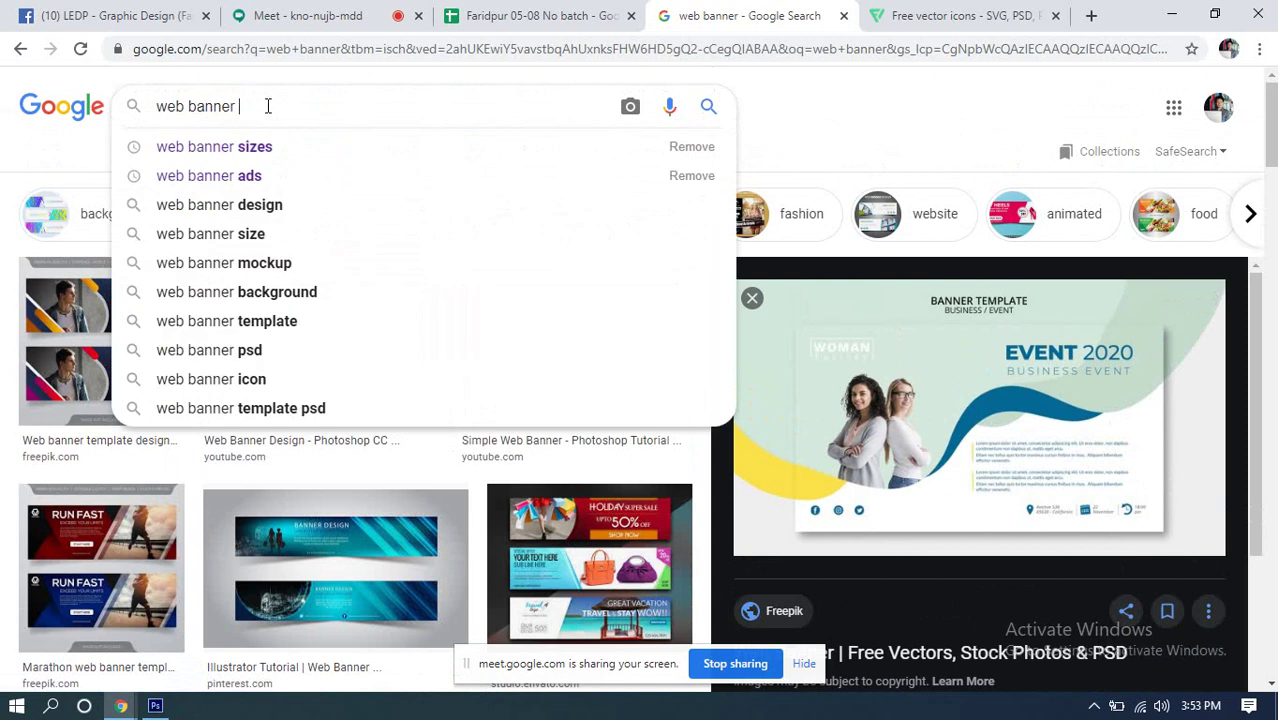
{"action": "type", "text": "ads"}
{"action": "key", "text": "Return"}
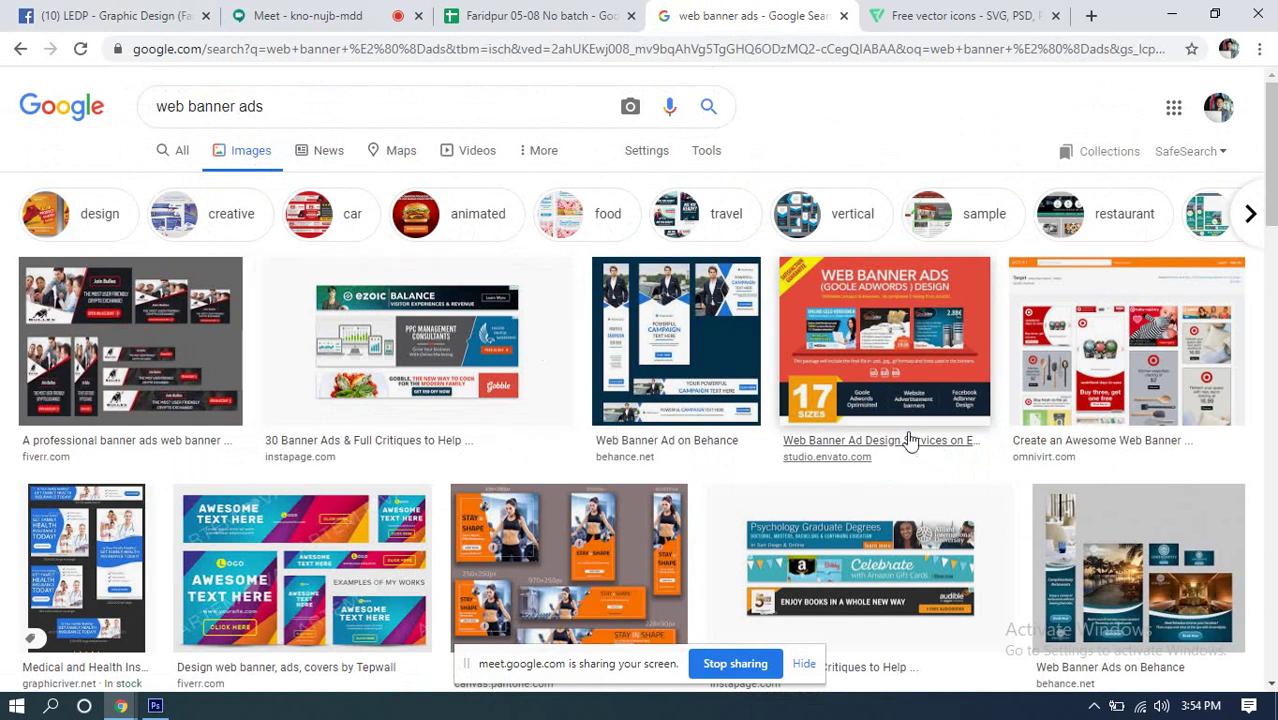
Step: Open the full-size Behance "Web Banner Ad" campaign image in its own browser tab and inspect it
{"action": "scroll", "coordinate": [500, 365], "scroll_direction": "down", "scroll_amount": 1}
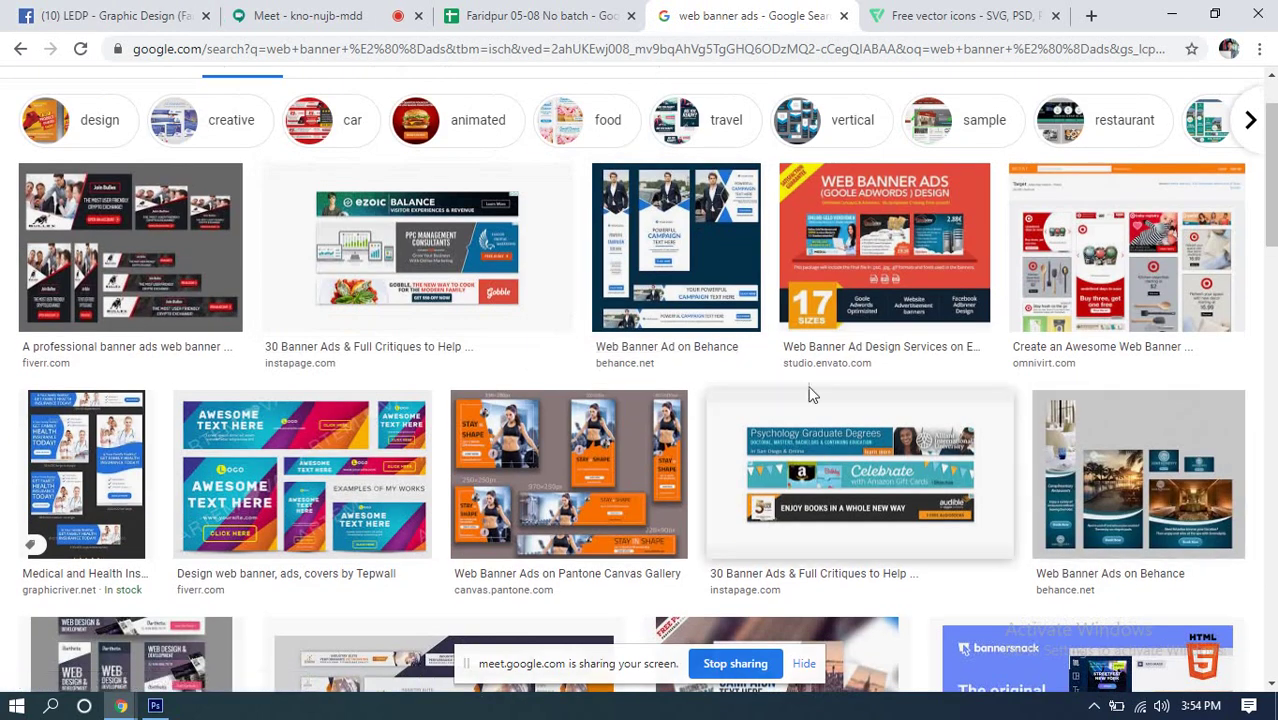
{"action": "left_click", "coordinate": [666, 245]}
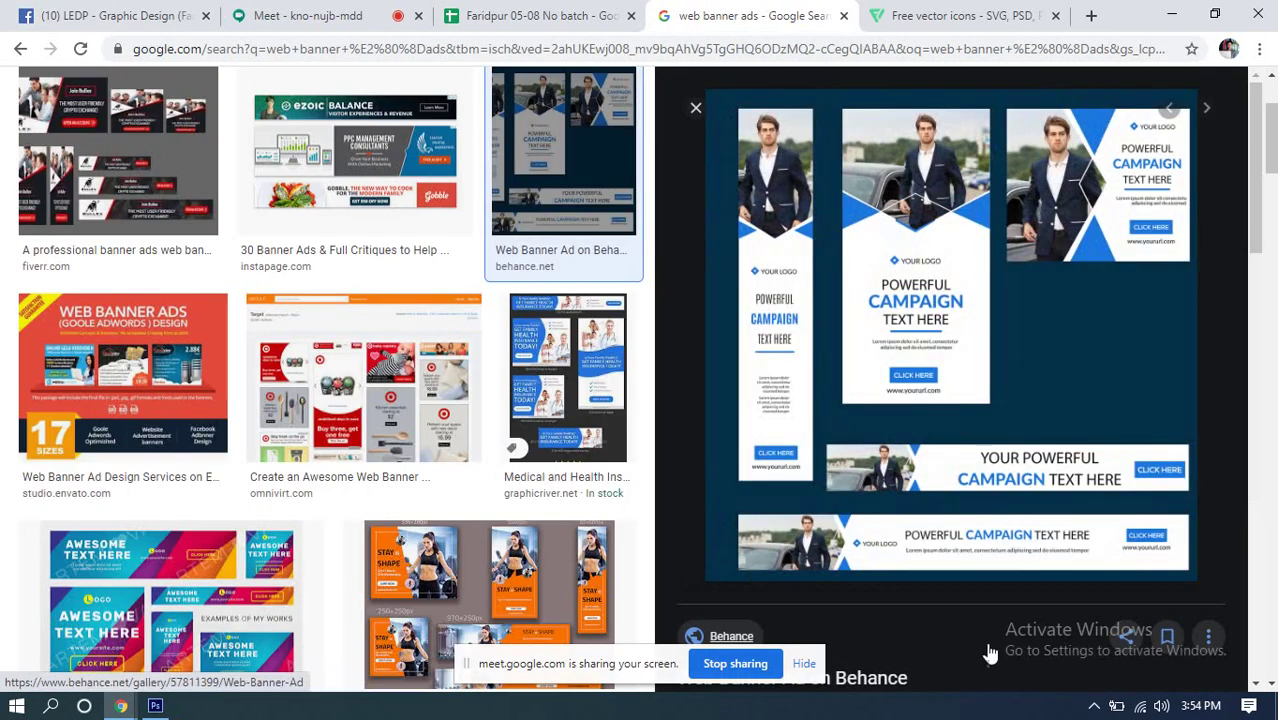
{"action": "right_click", "coordinate": [898, 342]}
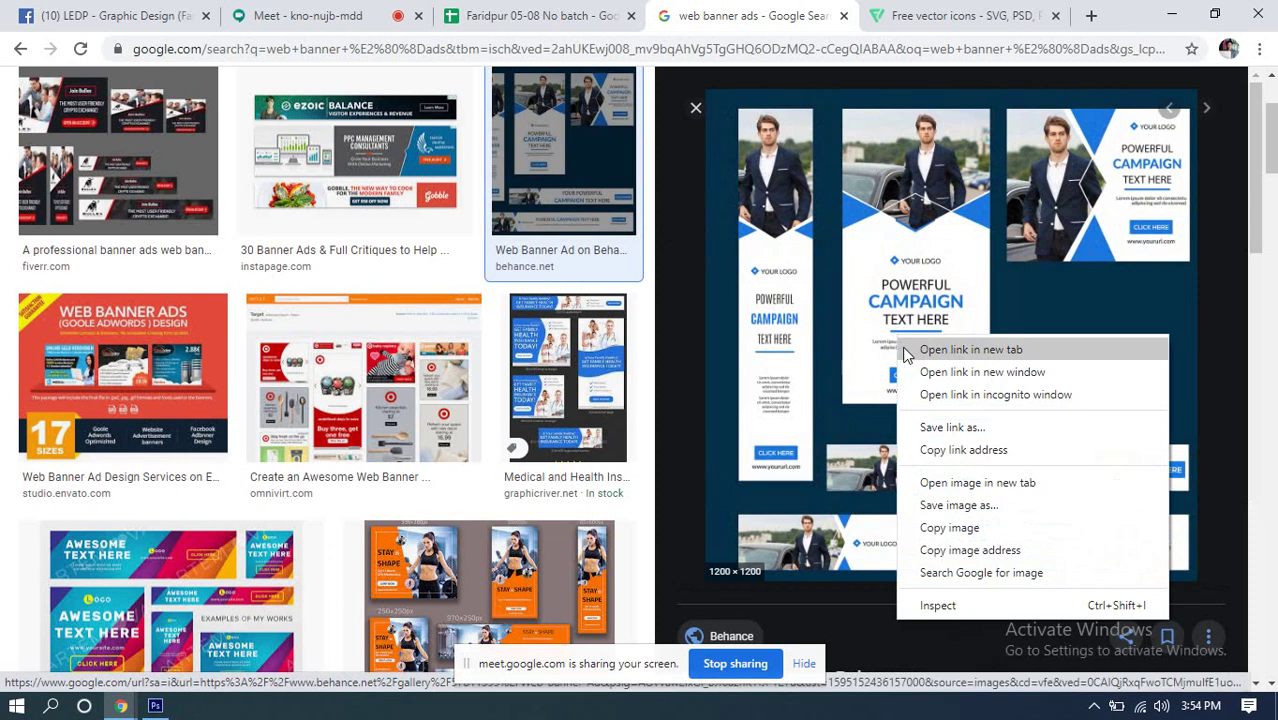
{"action": "left_click", "coordinate": [968, 484]}
{"action": "left_click", "coordinate": [772, 15]}
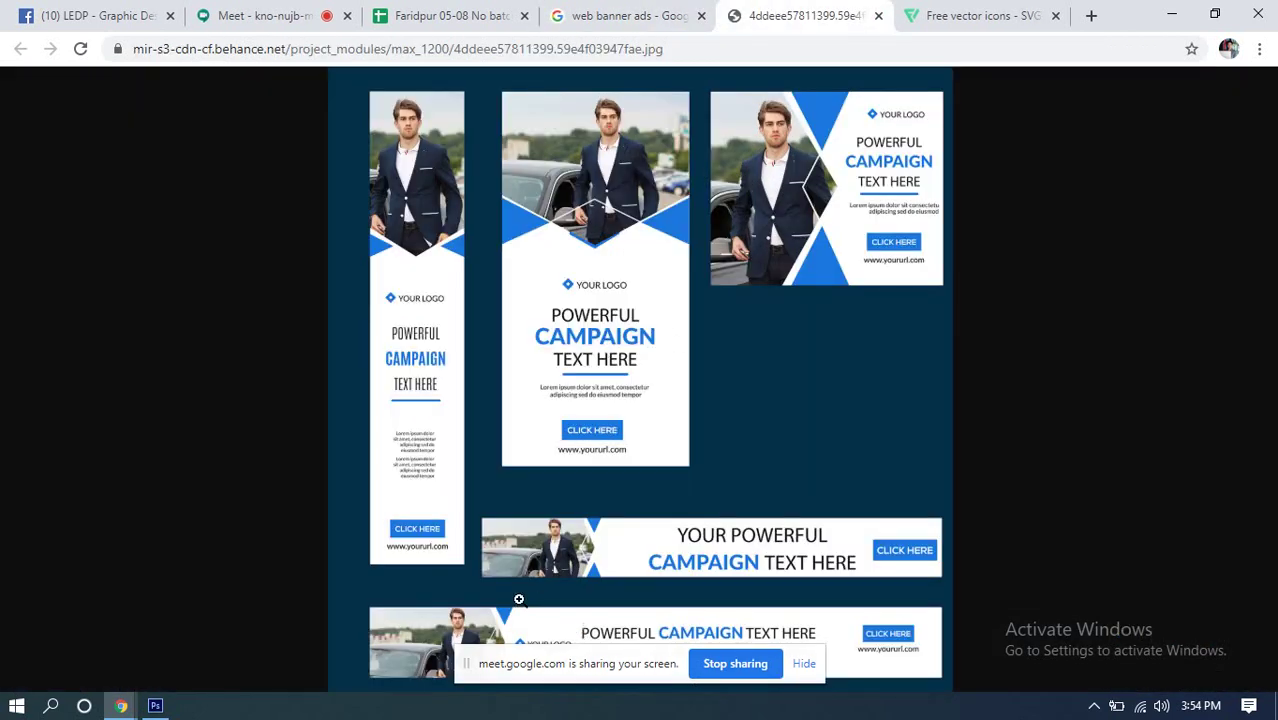
{"action": "left_click", "coordinate": [406, 632]}
{"action": "left_click", "coordinate": [470, 372]}
Step: Move the screen-sharing bar clear of the campaign banner image and save the image as a JPEG in the Web Banner folder
{"action": "left_click_drag", "start_coordinate": [560, 673], "coordinate": [98, 674]}
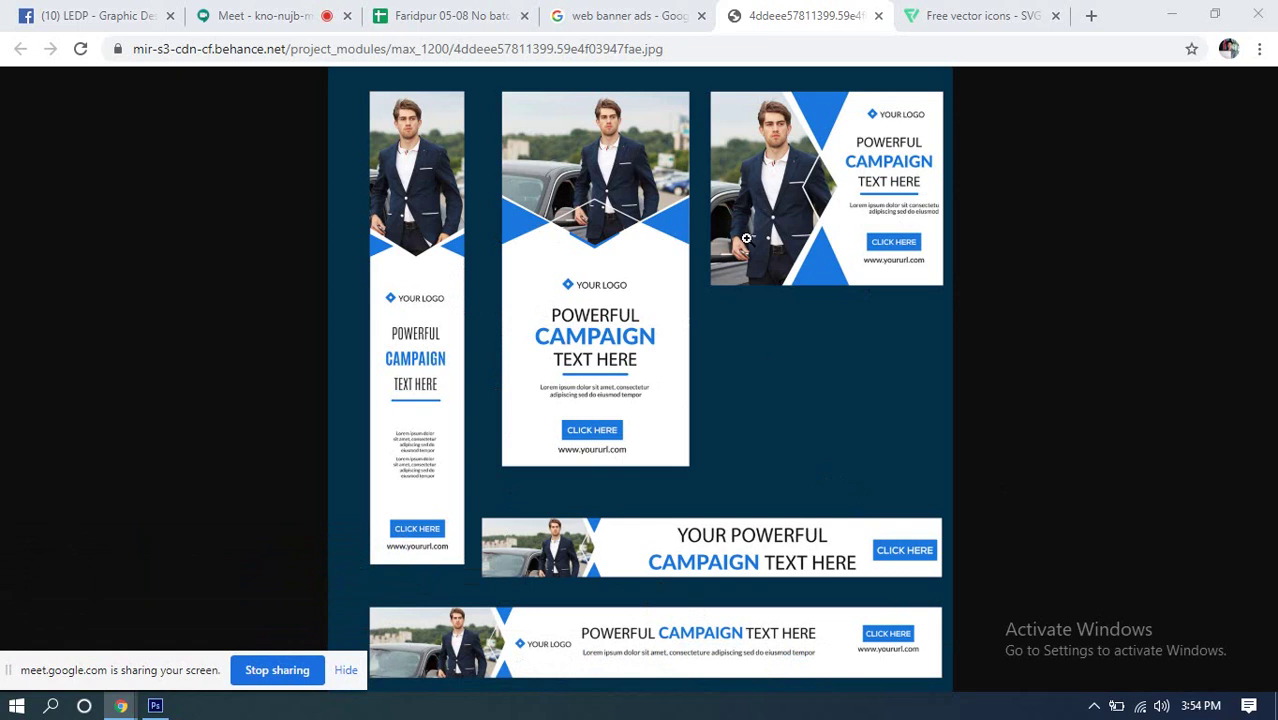
{"action": "right_click", "coordinate": [563, 209]}
{"action": "left_click", "coordinate": [616, 271]}
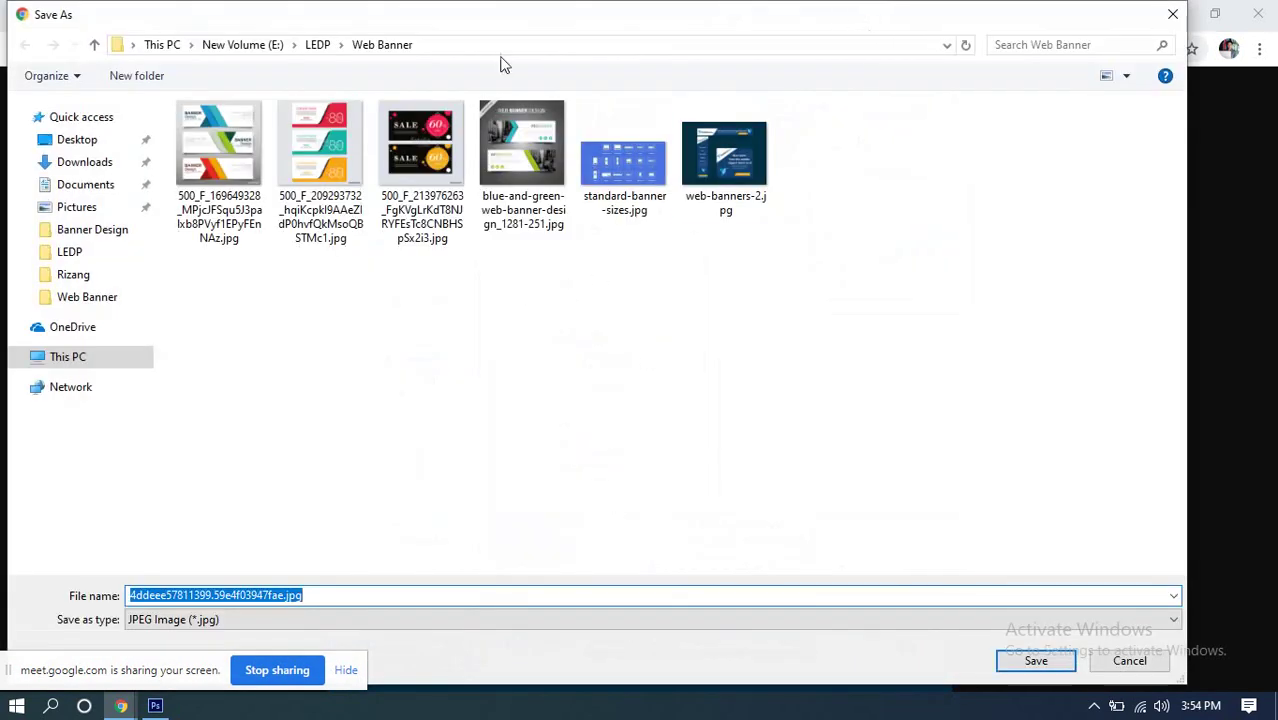
{"action": "left_click", "coordinate": [1034, 661]}
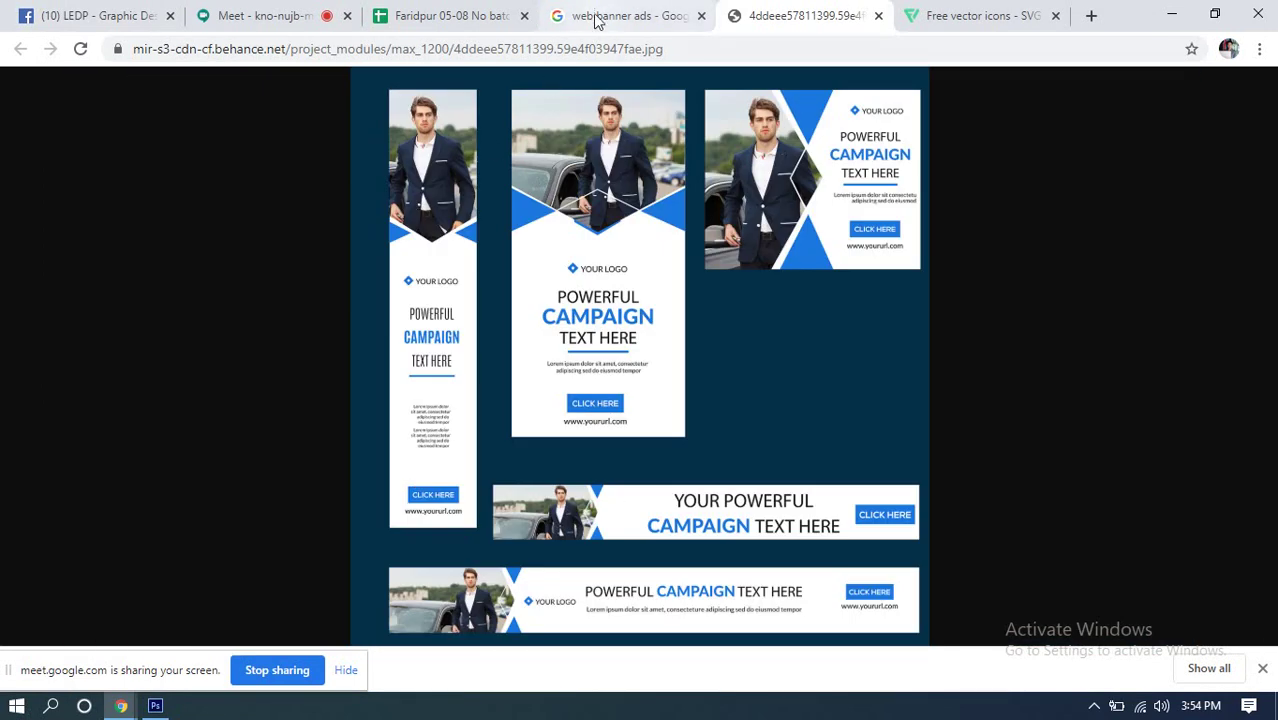
Step: Search Google Images for "web banner sizes"
{"action": "left_click", "coordinate": [598, 16]}
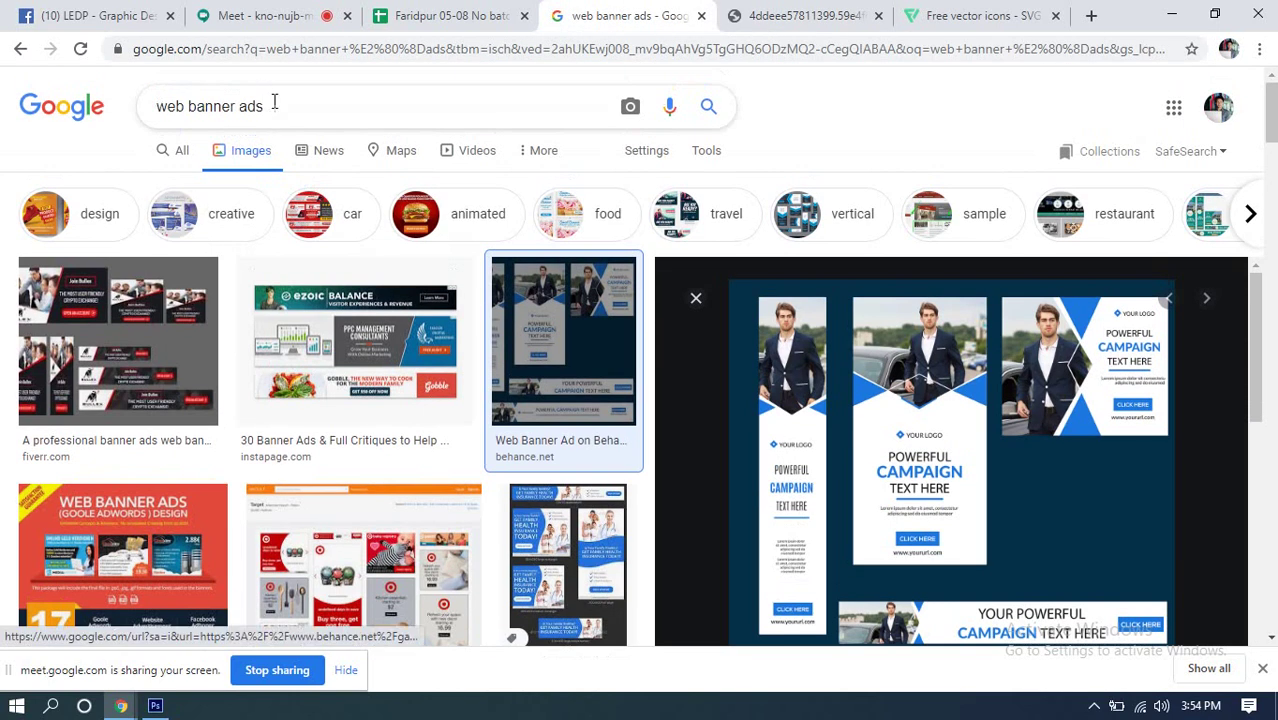
{"action": "left_click", "coordinate": [255, 110]}
{"action": "double_click", "coordinate": [242, 111]}
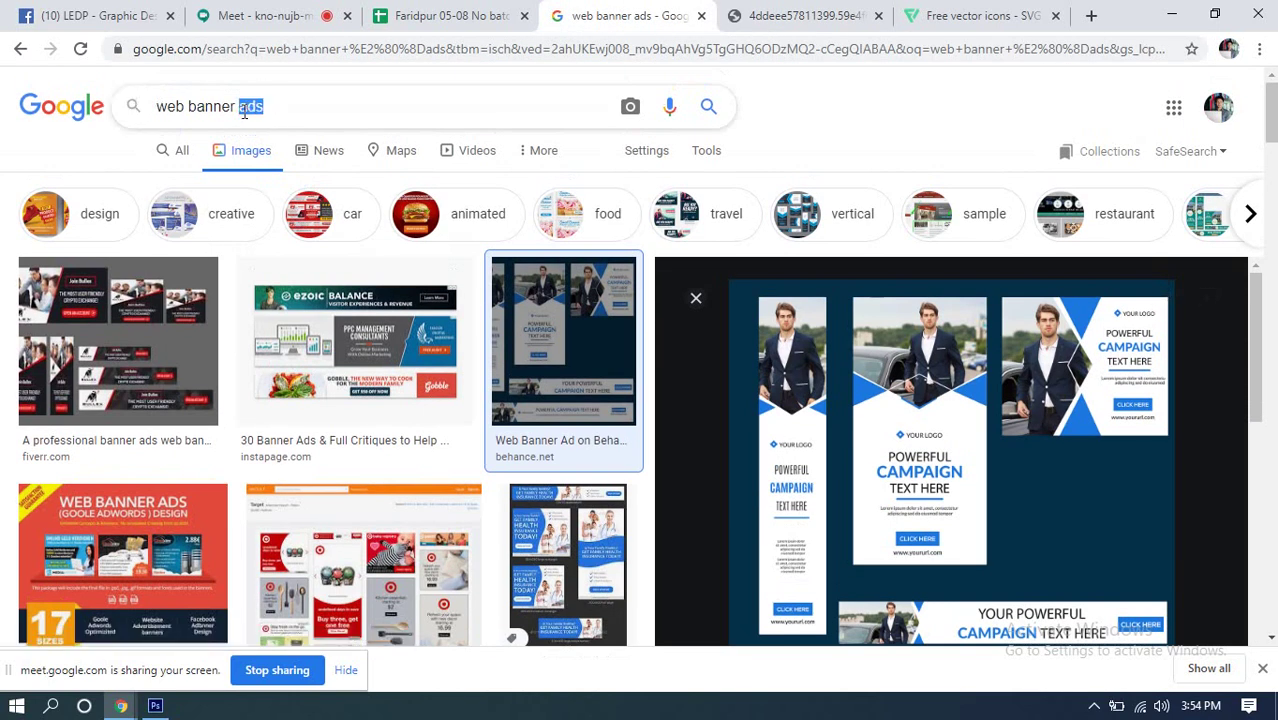
{"action": "type", "text": "size"}
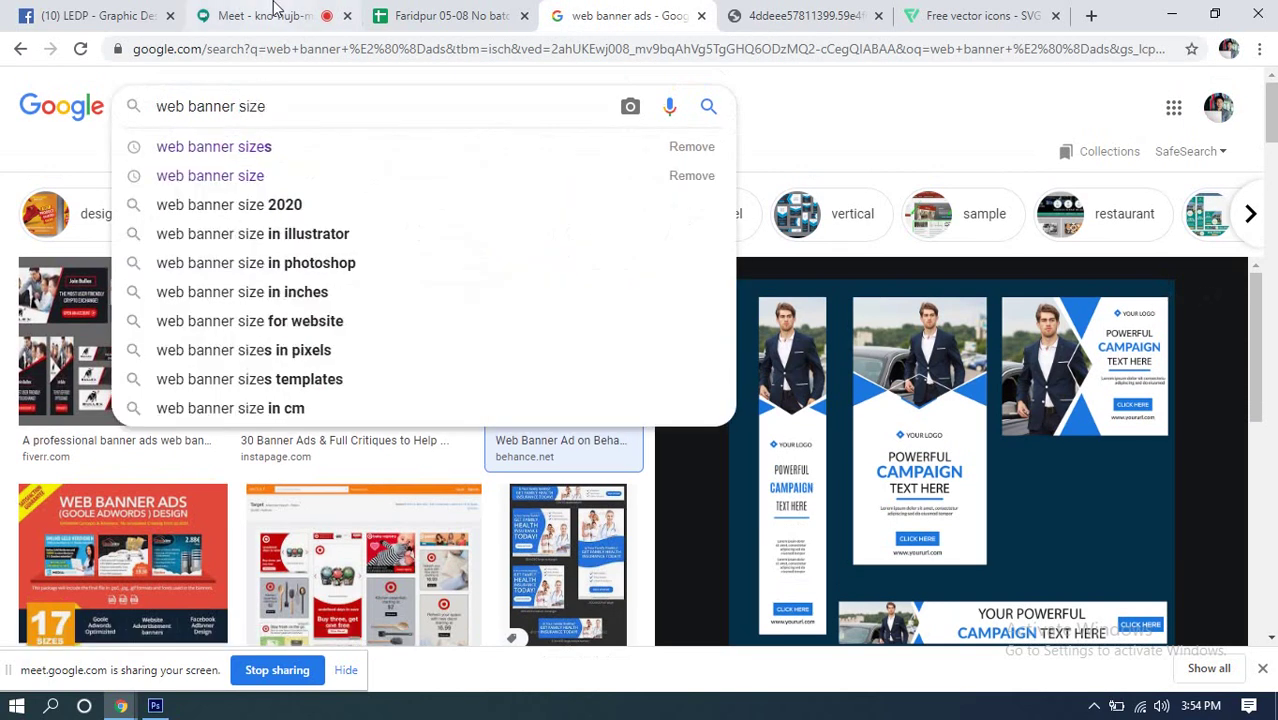
{"action": "type", "text": "s"}
{"action": "key", "text": "Return"}
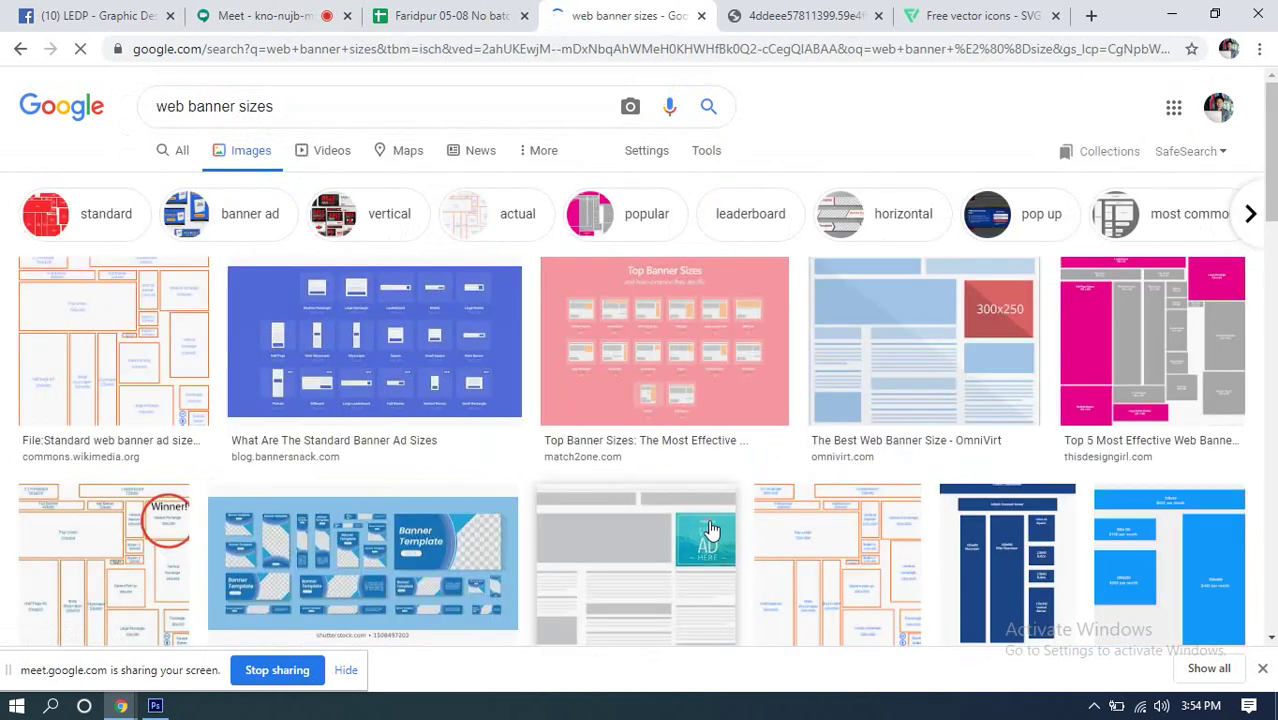
{"action": "scroll", "coordinate": [756, 423], "scroll_direction": "down", "scroll_amount": 3}
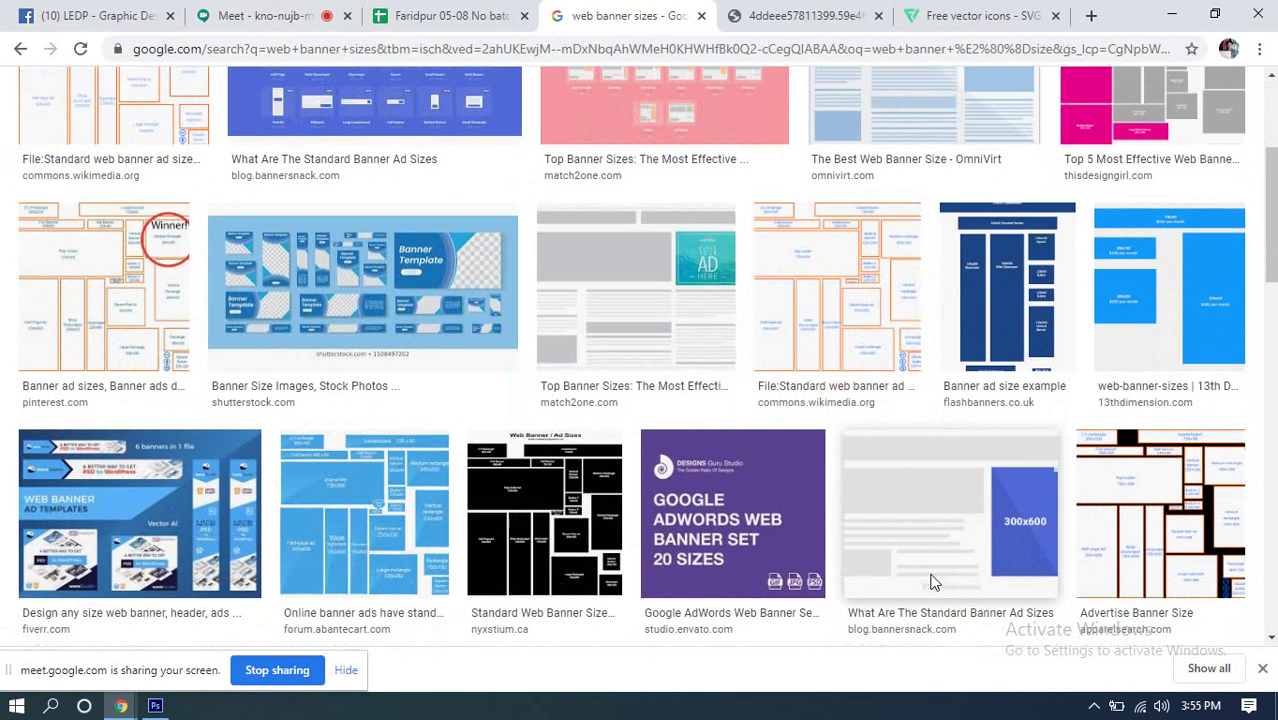
{"action": "left_click", "coordinate": [346, 543]}
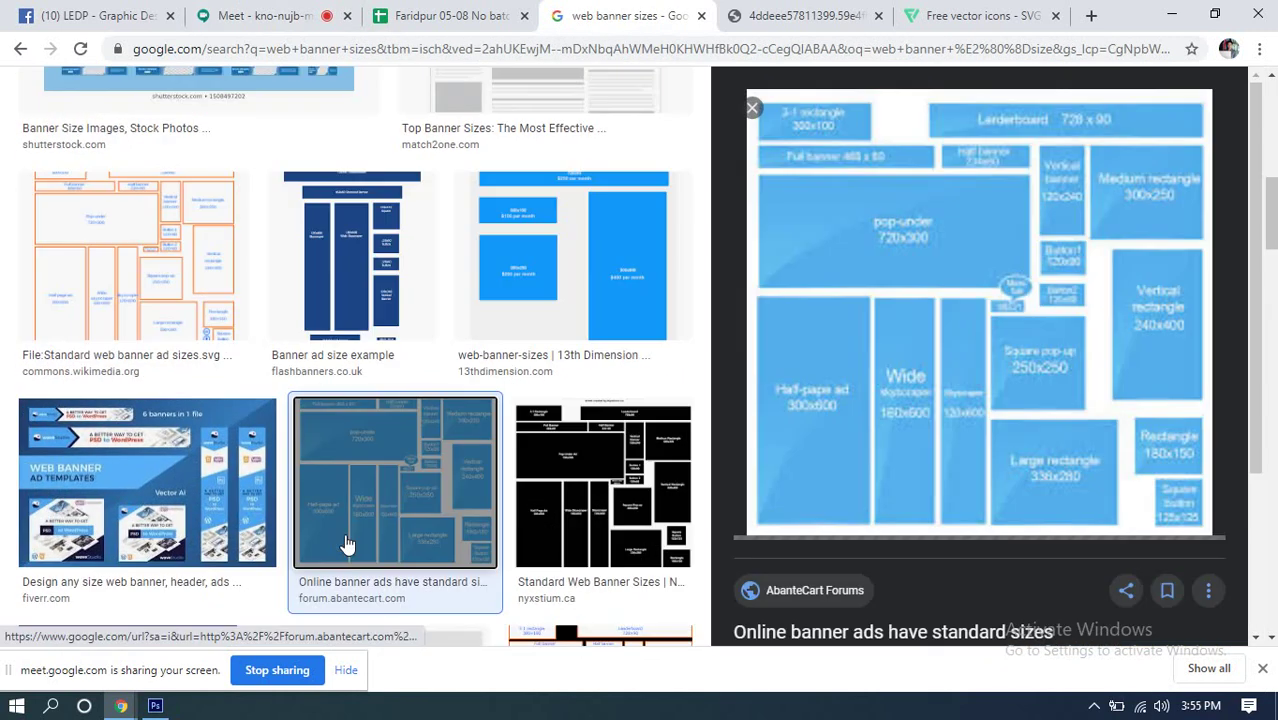
{"action": "left_click", "coordinate": [783, 9]}
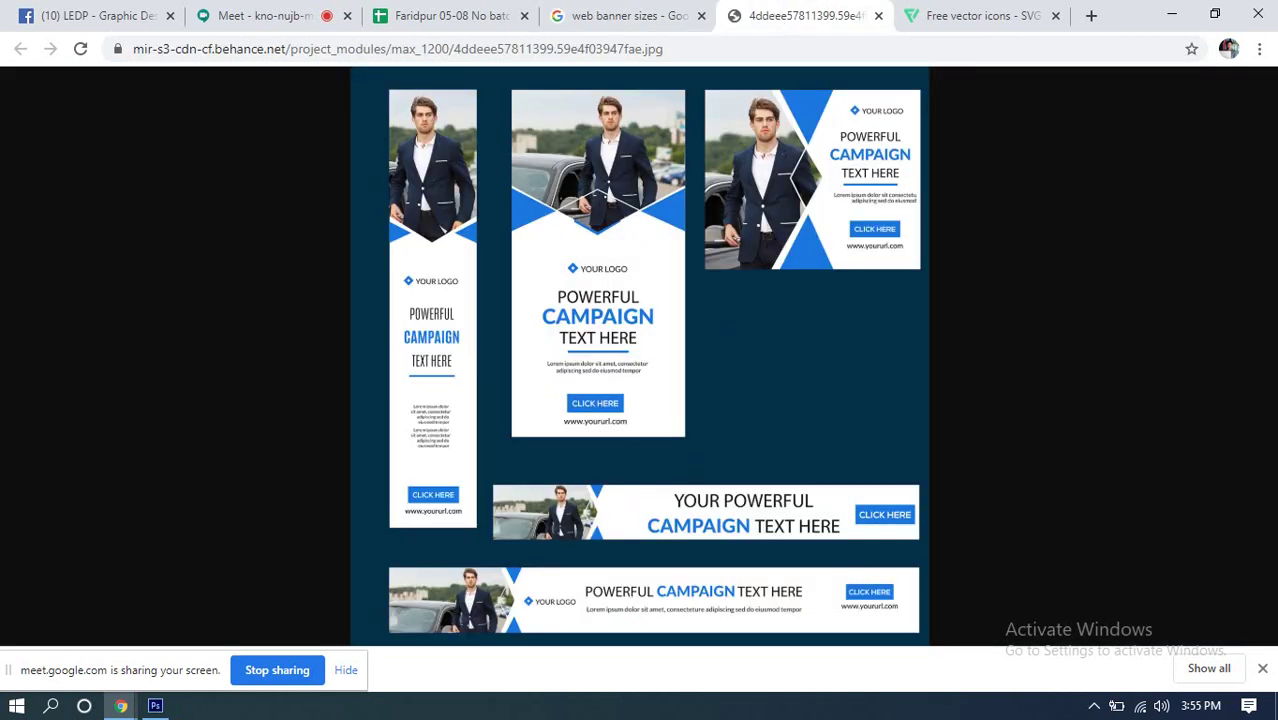
{"action": "left_click", "coordinate": [596, 20]}
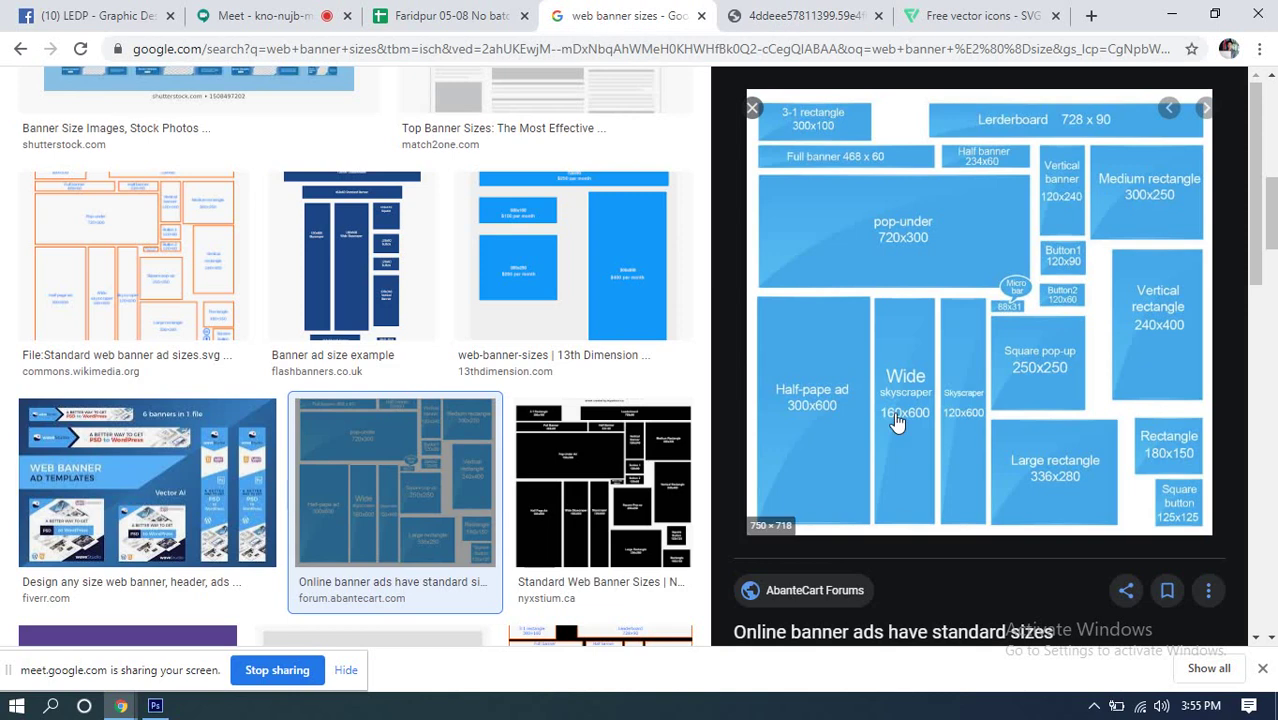
{"action": "right_click", "coordinate": [931, 357]}
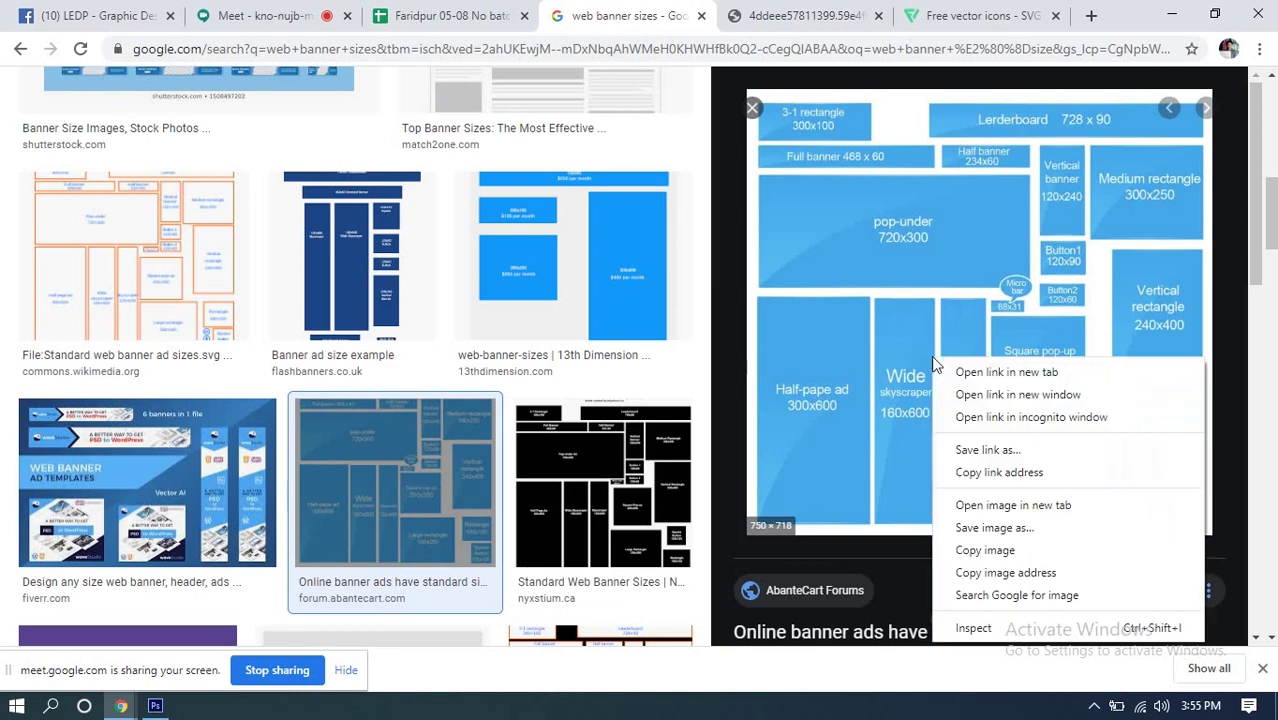
{"action": "left_click", "coordinate": [1001, 506]}
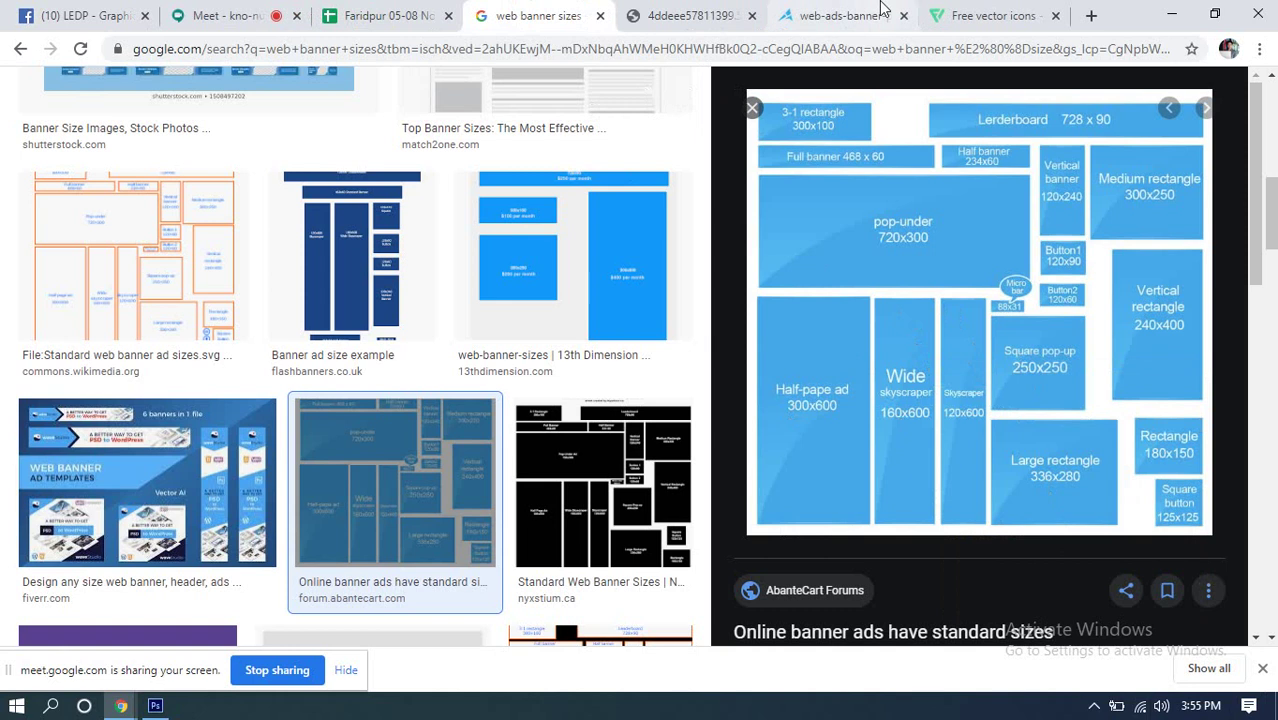
{"action": "left_click", "coordinate": [845, 14]}
{"action": "right_click", "coordinate": [624, 305]}
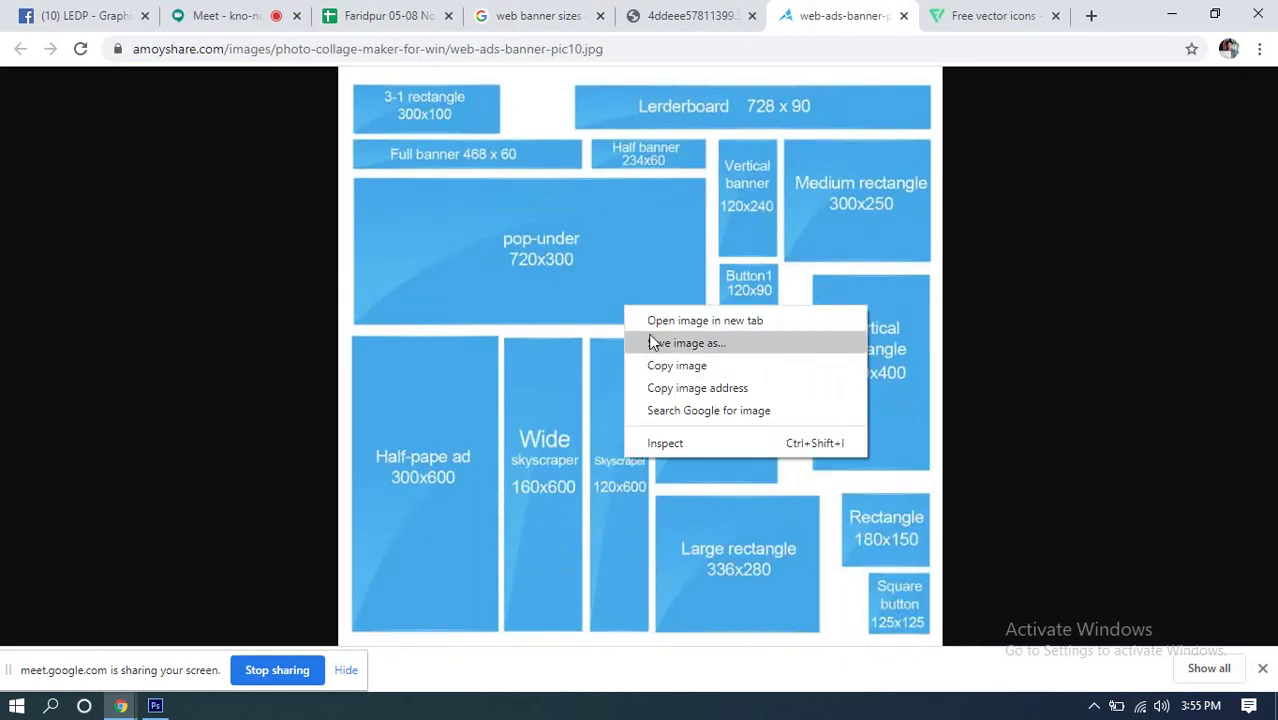
{"action": "left_click", "coordinate": [650, 338]}
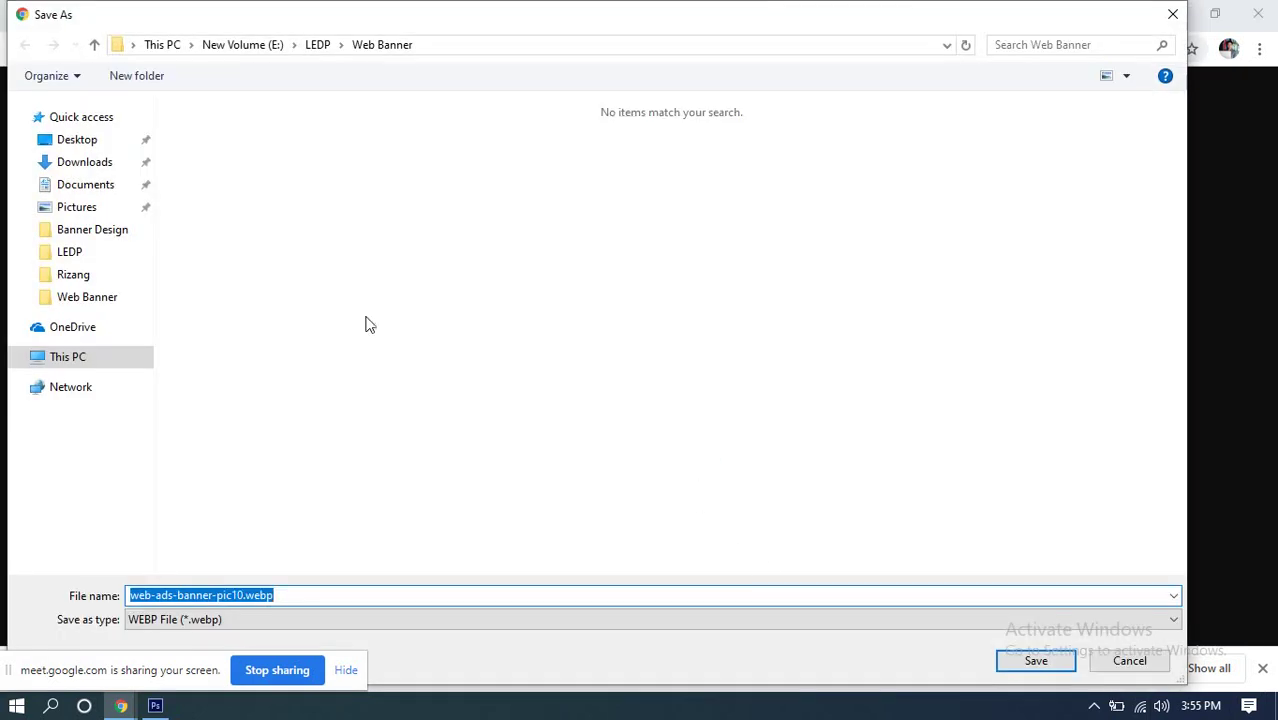
{"action": "left_click", "coordinate": [1125, 661]}
{"action": "left_click", "coordinate": [904, 18]}
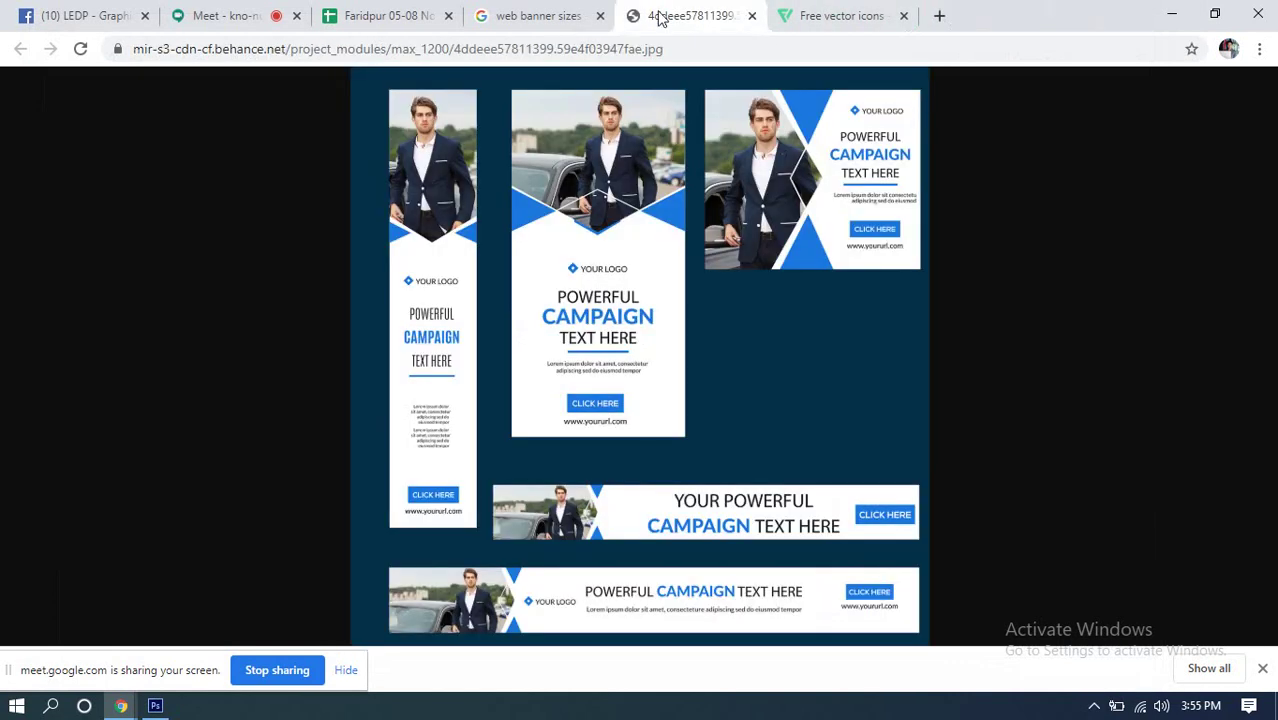
Step: Find the green Stellar Web Production banner size chart in the image results and open it in its own tab
{"action": "left_click", "coordinate": [548, 15]}
{"action": "scroll", "coordinate": [540, 407], "scroll_direction": "down", "scroll_amount": 3}
{"action": "scroll", "coordinate": [540, 407], "scroll_direction": "down", "scroll_amount": 6}
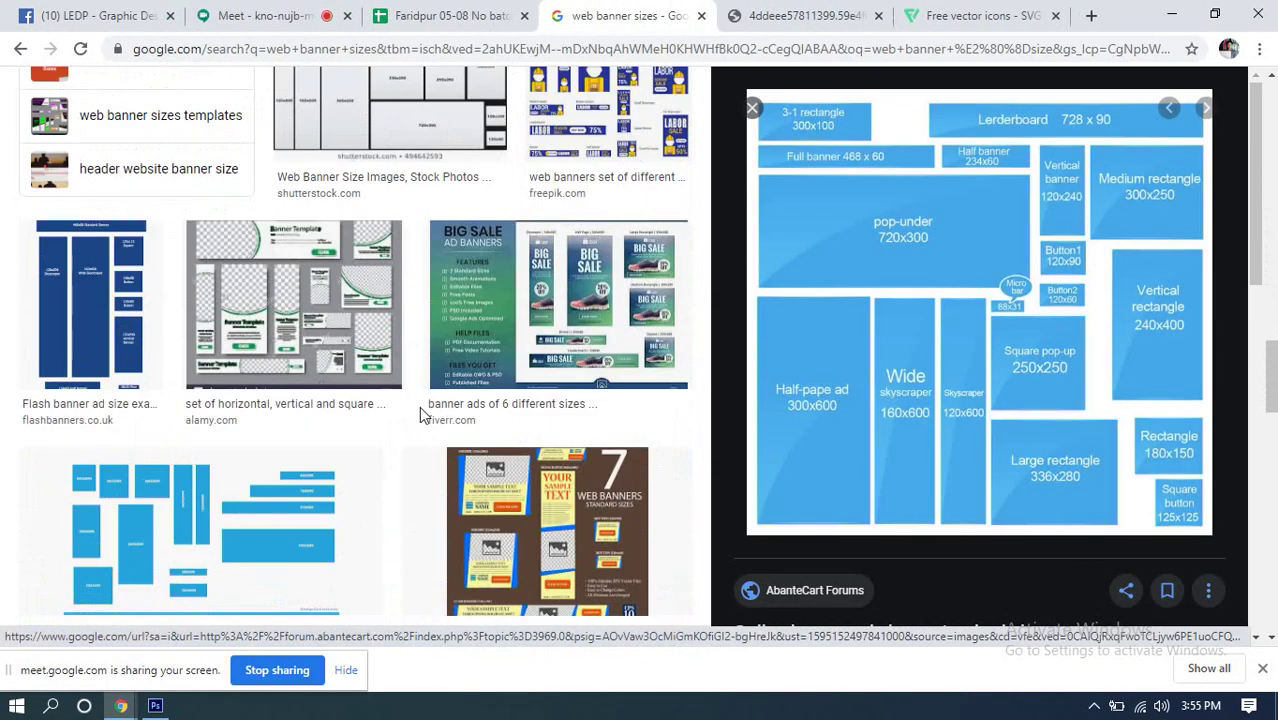
{"action": "scroll", "coordinate": [419, 406], "scroll_direction": "up", "scroll_amount": 4}
{"action": "left_click", "coordinate": [240, 345]}
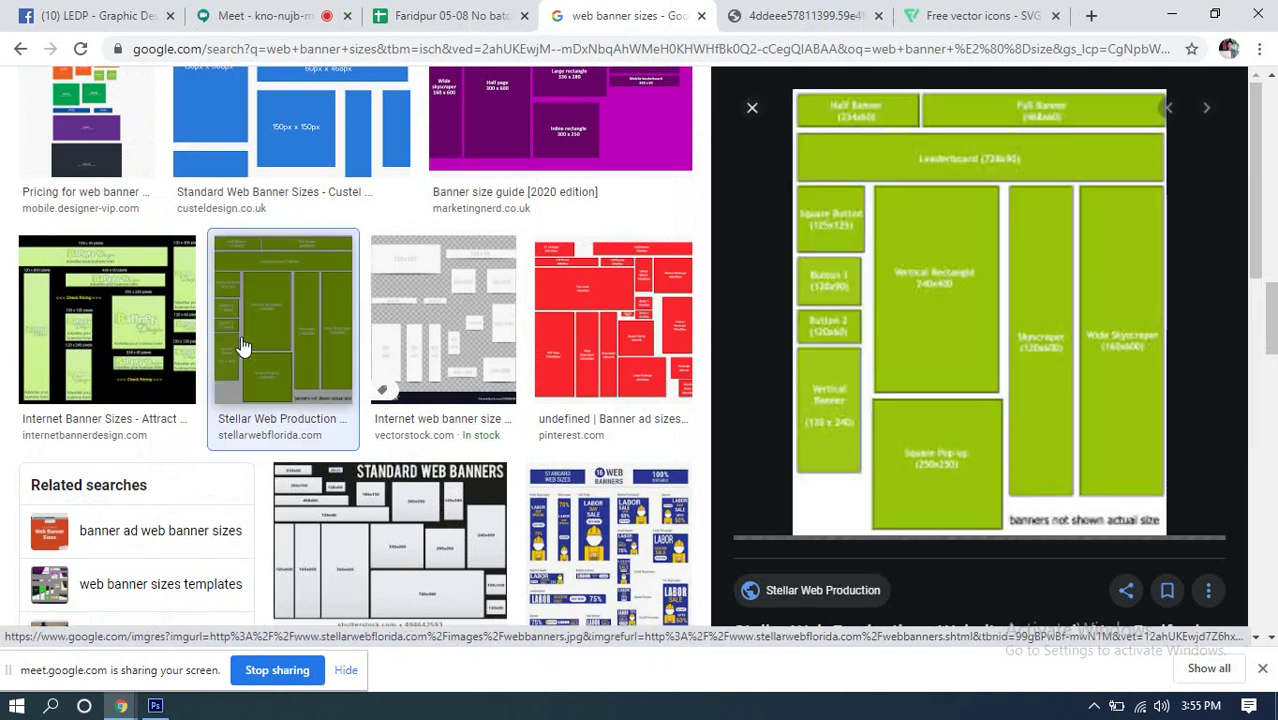
{"action": "right_click", "coordinate": [952, 253]}
{"action": "left_click", "coordinate": [1050, 399]}
{"action": "left_click", "coordinate": [812, 18]}
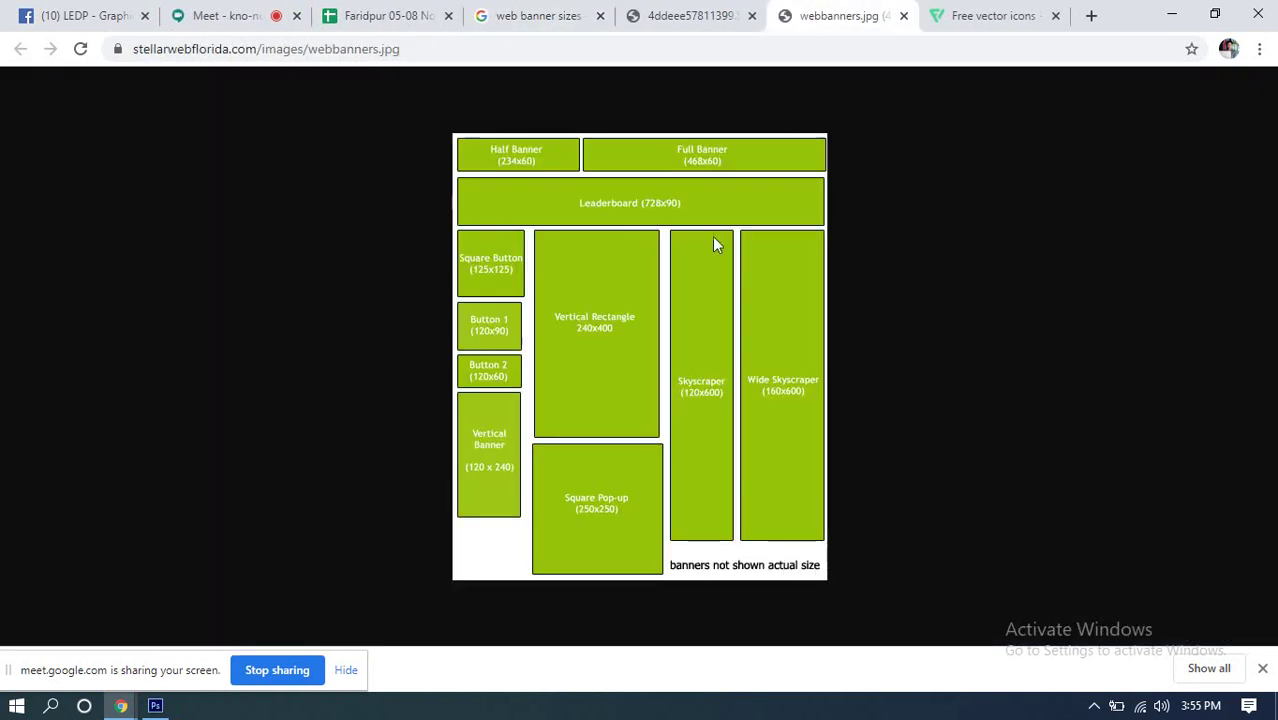
Step: Save the green banner size chart as webbanners.jpg in the Web Banner folder and close its tab
{"action": "right_click", "coordinate": [626, 311]}
{"action": "left_click", "coordinate": [660, 349]}
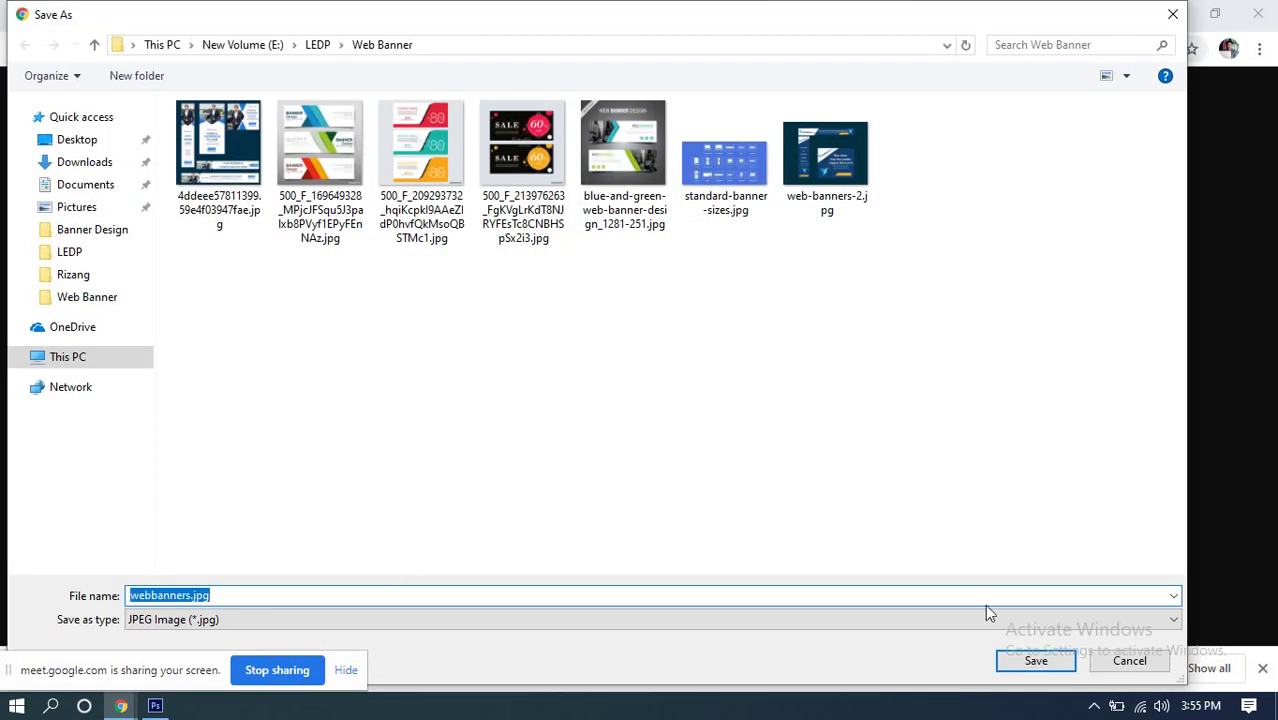
{"action": "left_click", "coordinate": [1020, 660]}
{"action": "left_click", "coordinate": [903, 16]}
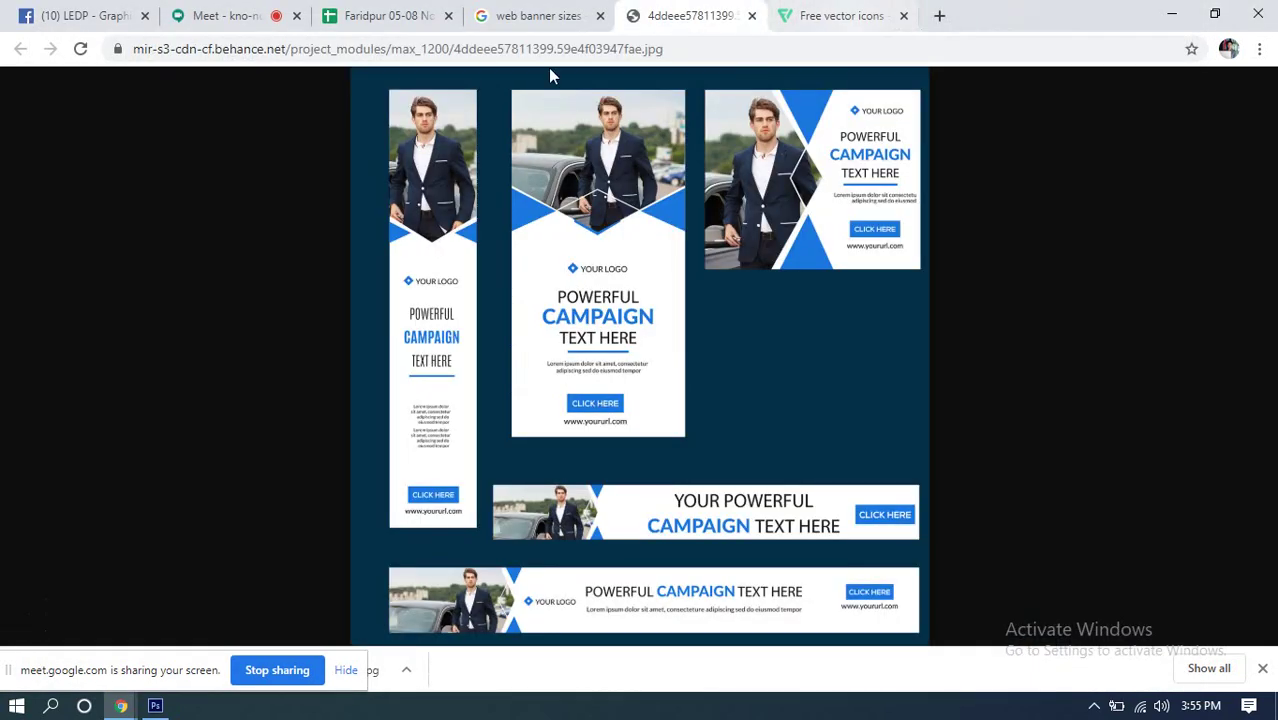
Step: Replace the Flaticon page with Google Drive
{"action": "left_click", "coordinate": [842, 15]}
{"action": "left_click", "coordinate": [647, 50]}
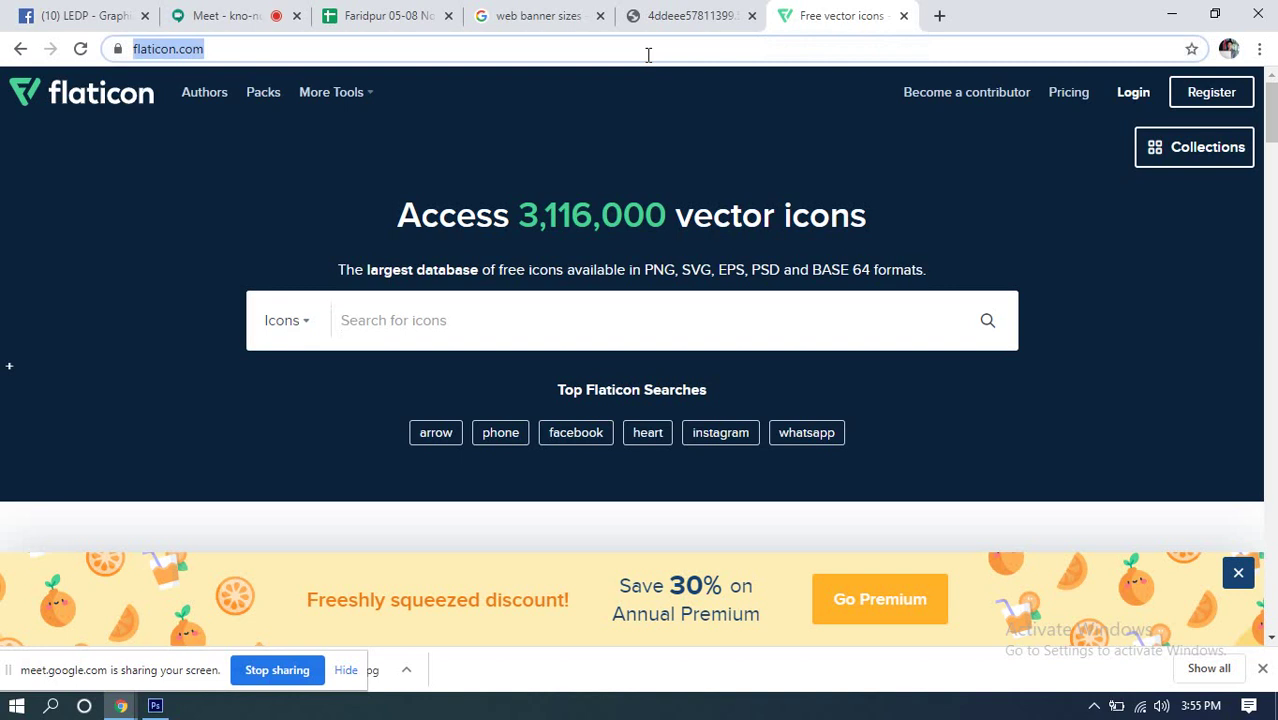
{"action": "type", "text": "driv"}
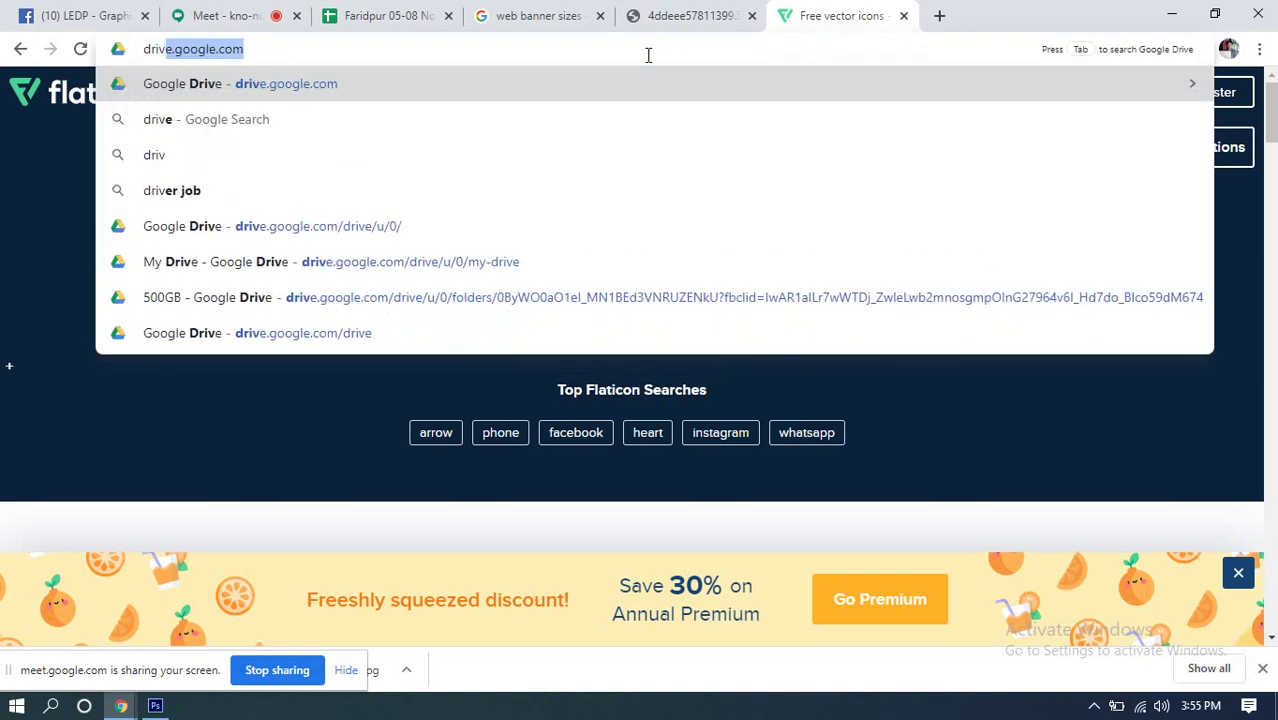
{"action": "key", "text": "Return"}
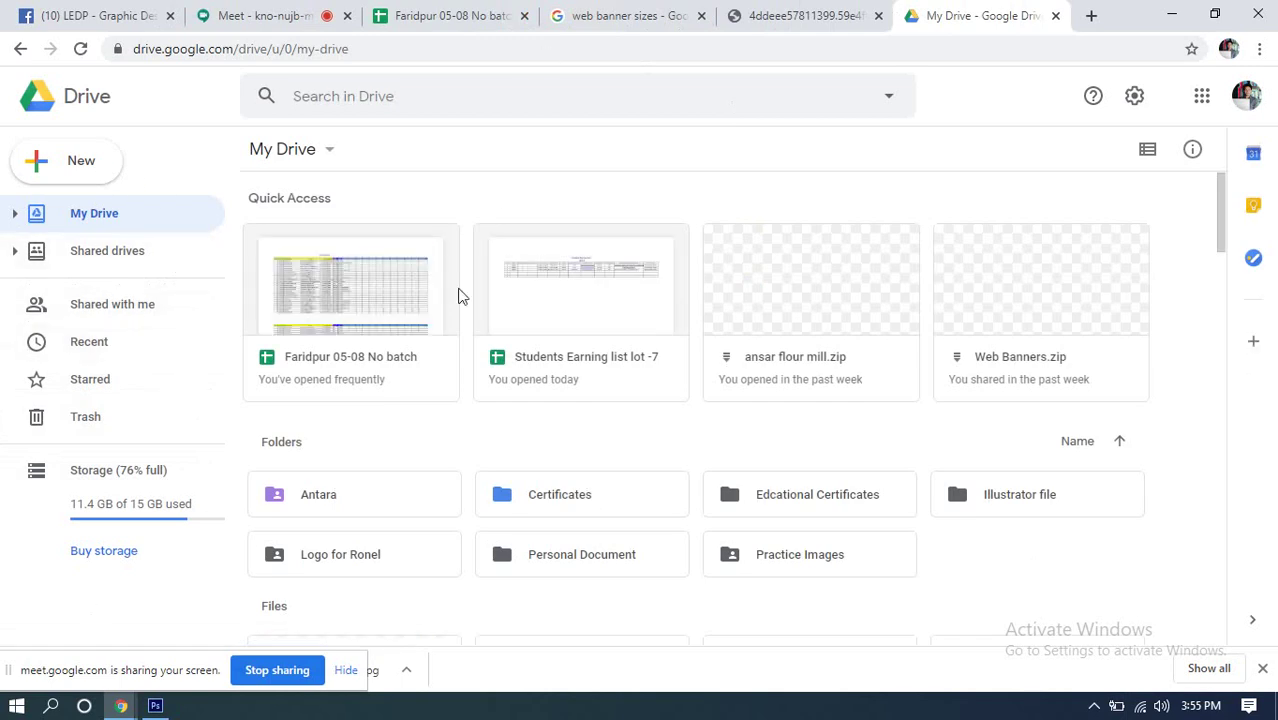
Step: Compress the 4ddeee campaign banner image and webbanners.jpg in the Web Banner folder into webbanners.zip
{"action": "left_click", "coordinate": [408, 677]}
{"action": "left_click", "coordinate": [434, 603]}
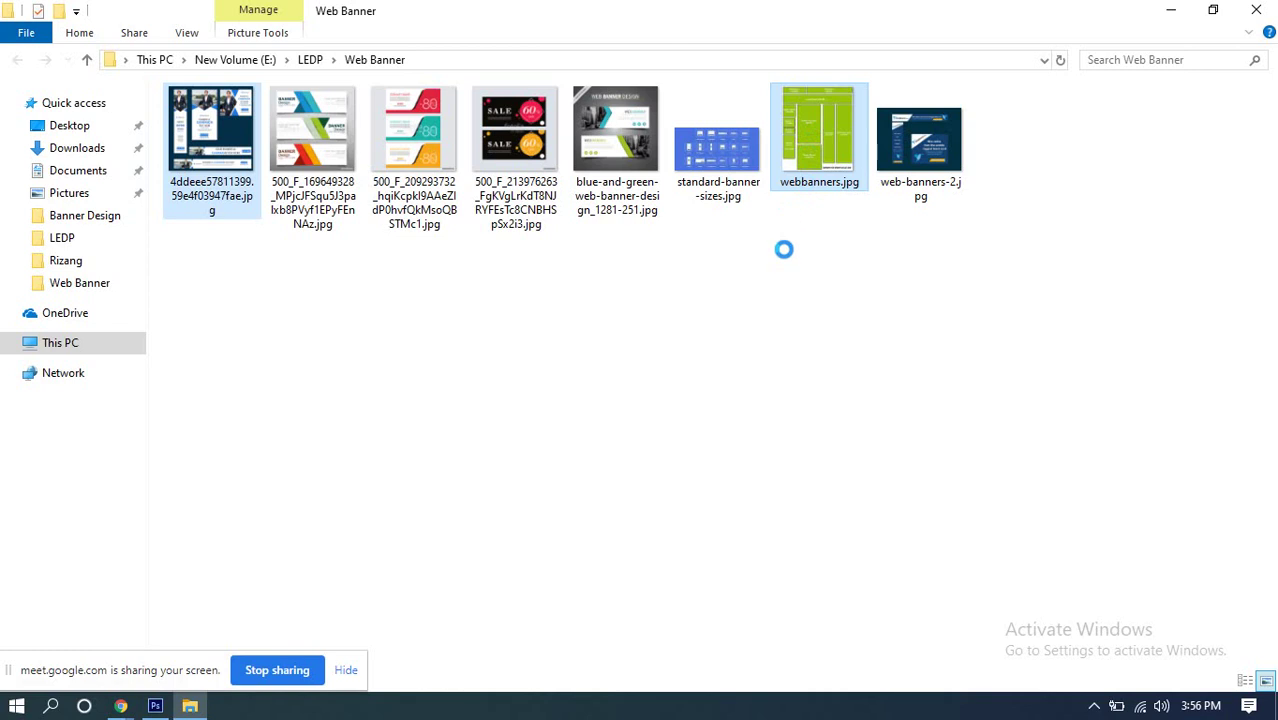
{"action": "key", "text": "shift+F10"}
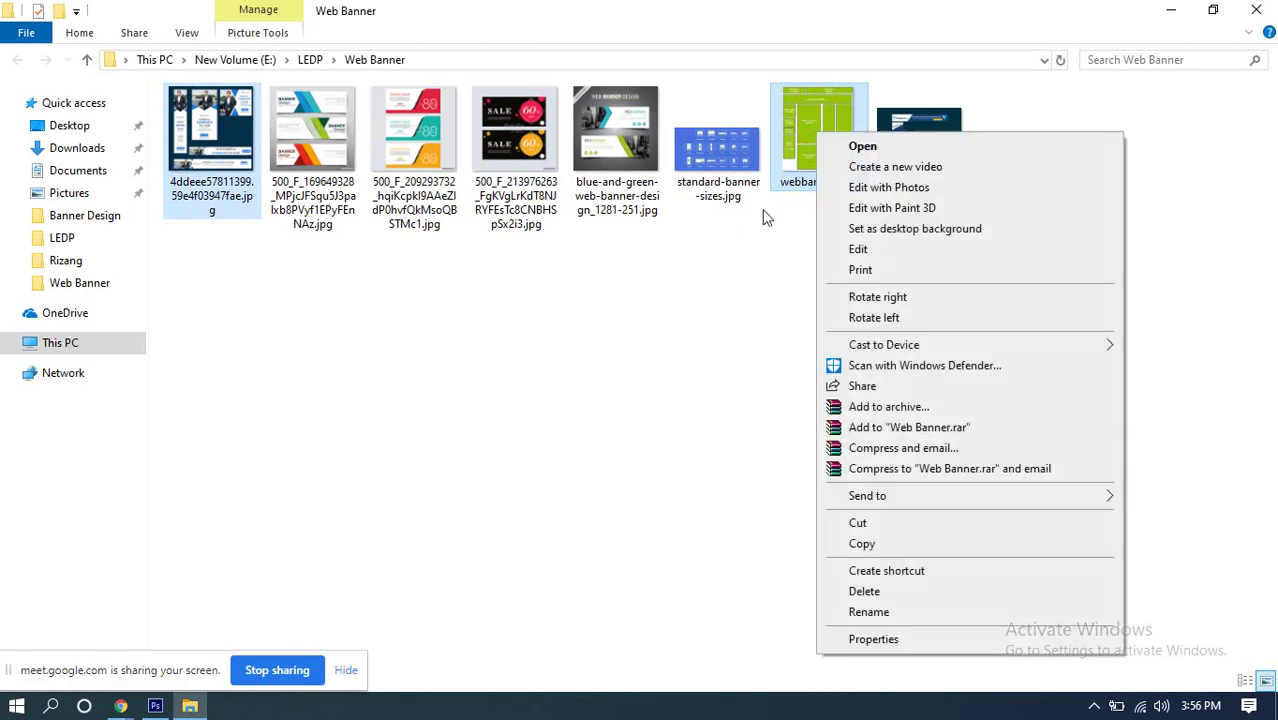
{"action": "mouse_move", "coordinate": [866, 498]}
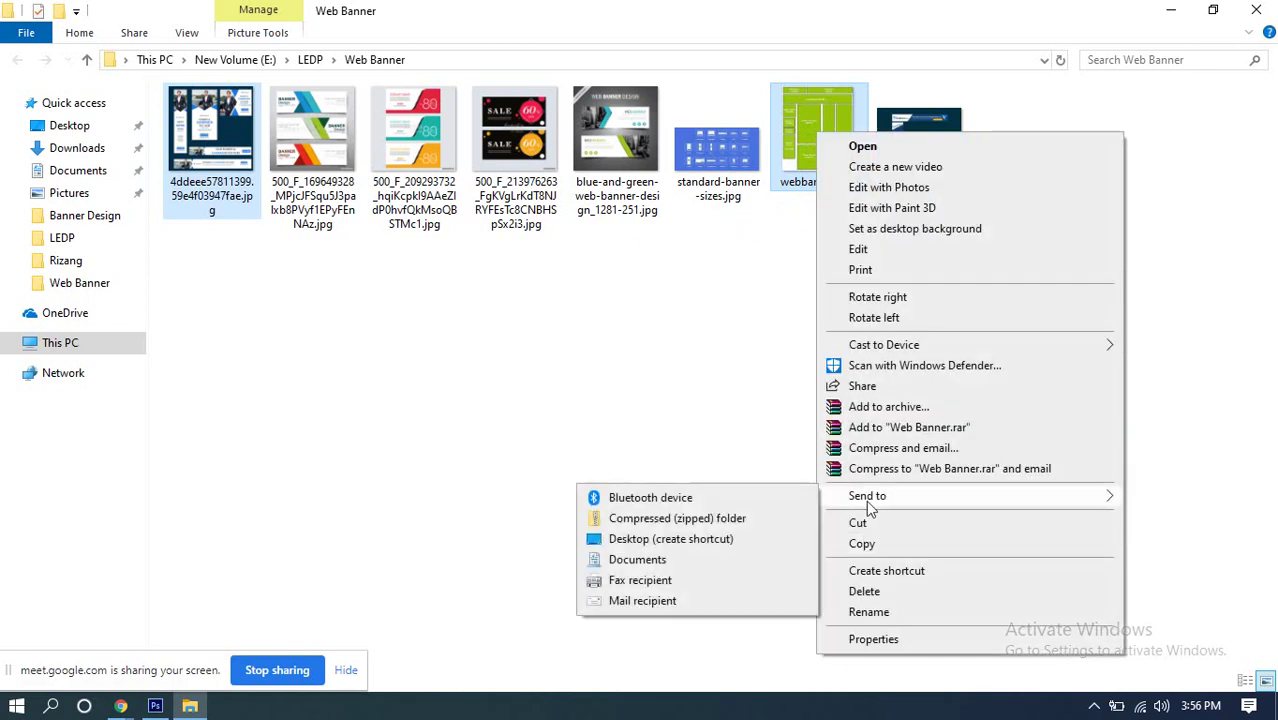
{"action": "left_click", "coordinate": [703, 520]}
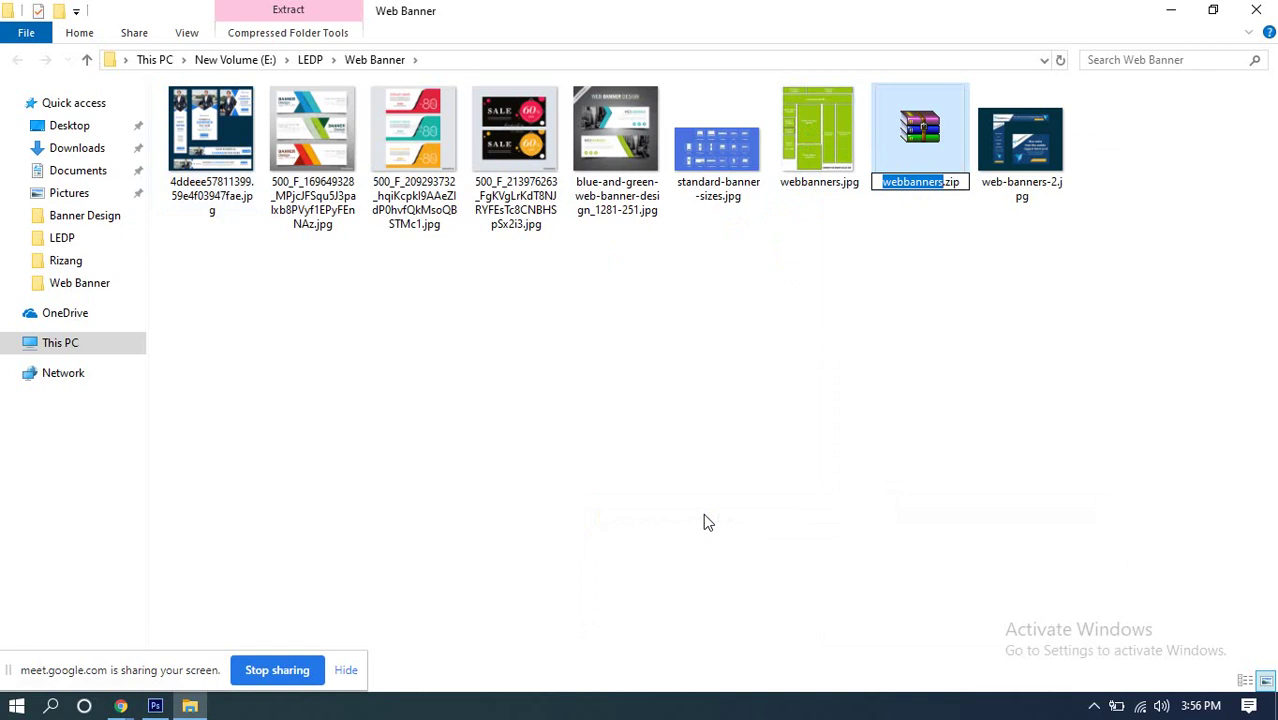
{"action": "key", "text": "Return"}
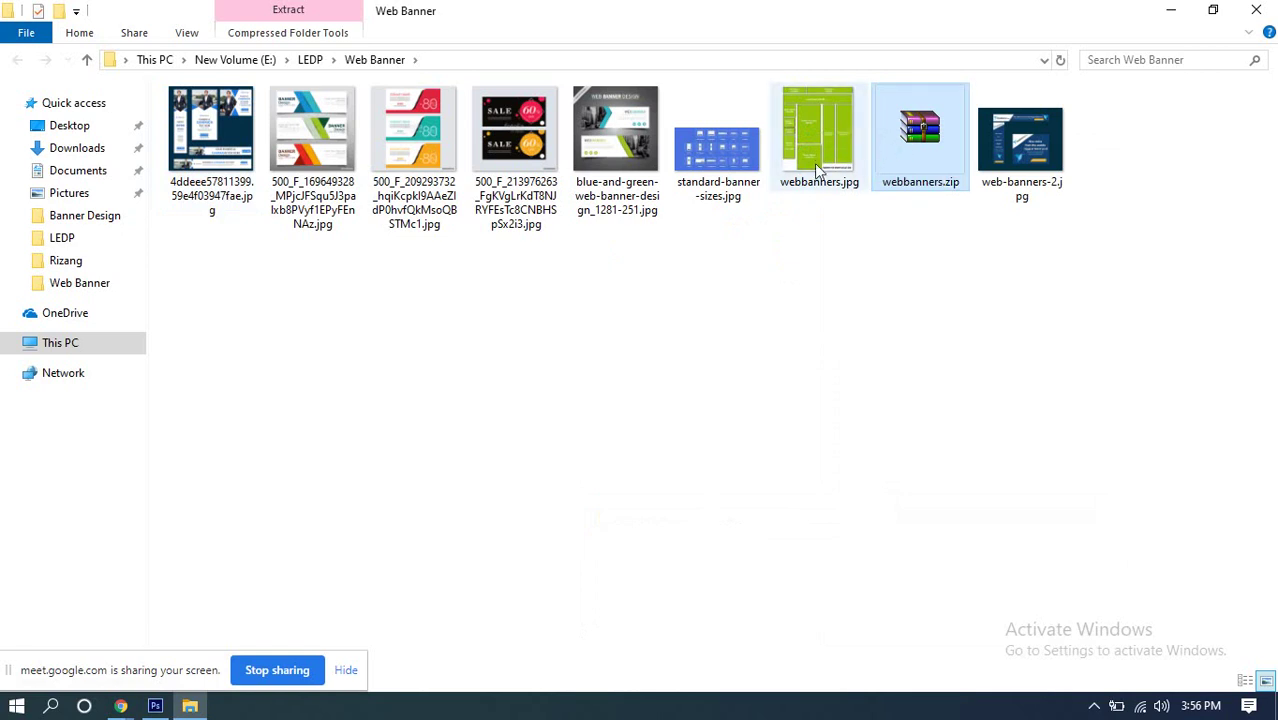
Step: Switch back to Google Drive in Chrome and open the Free Storage by Web71.net shared drive
{"action": "left_click", "coordinate": [228, 117]}
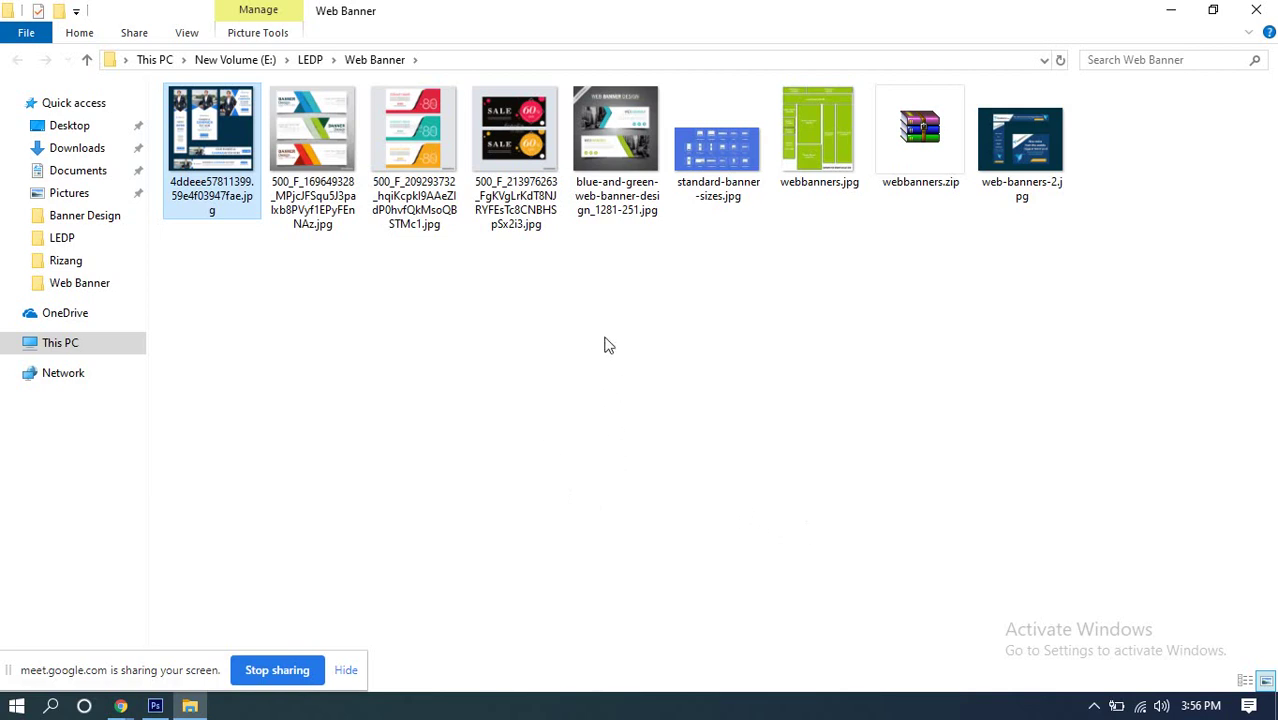
{"action": "left_click", "coordinate": [120, 706]}
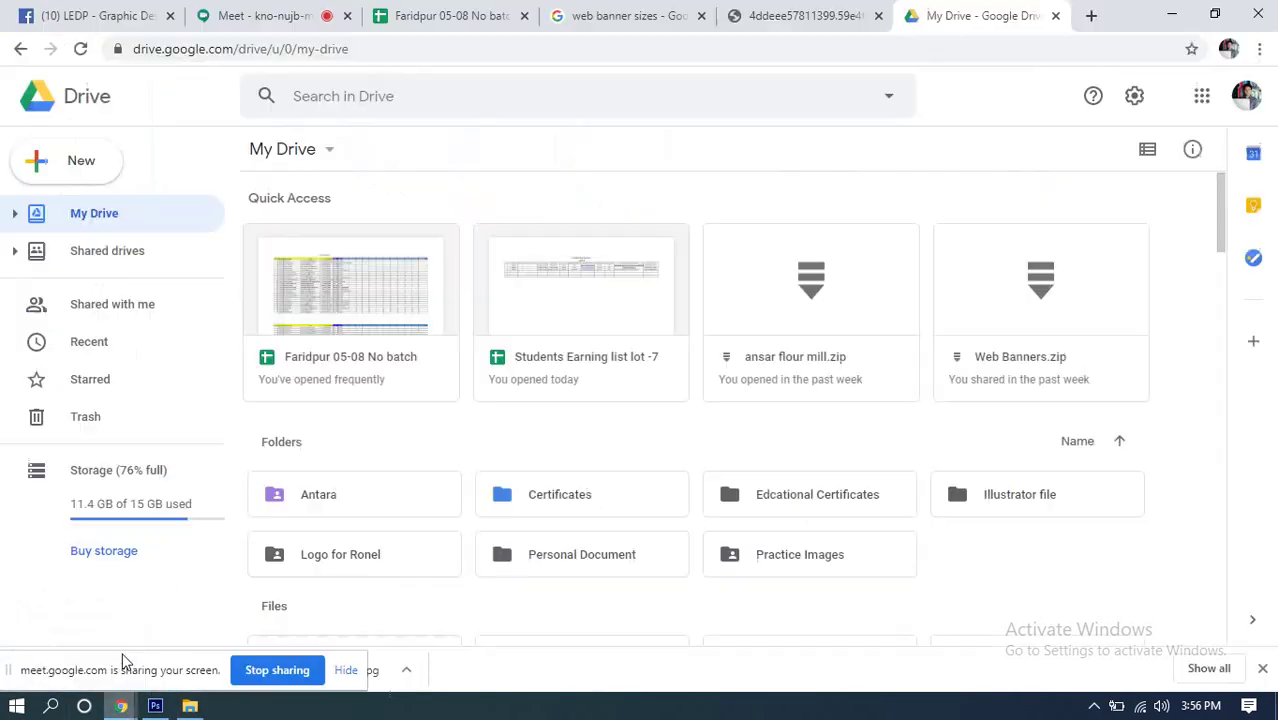
{"action": "scroll", "coordinate": [600, 375], "scroll_direction": "down", "scroll_amount": 5}
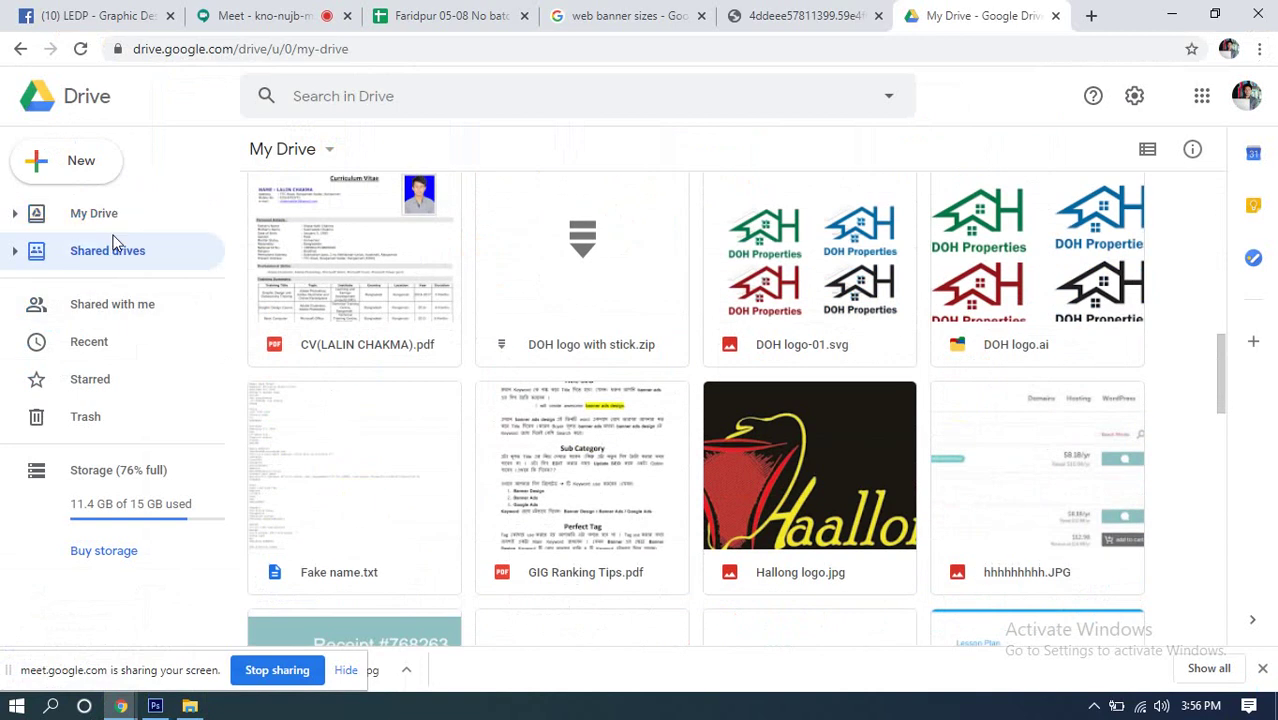
{"action": "left_click", "coordinate": [95, 251]}
{"action": "double_click", "coordinate": [442, 277]}
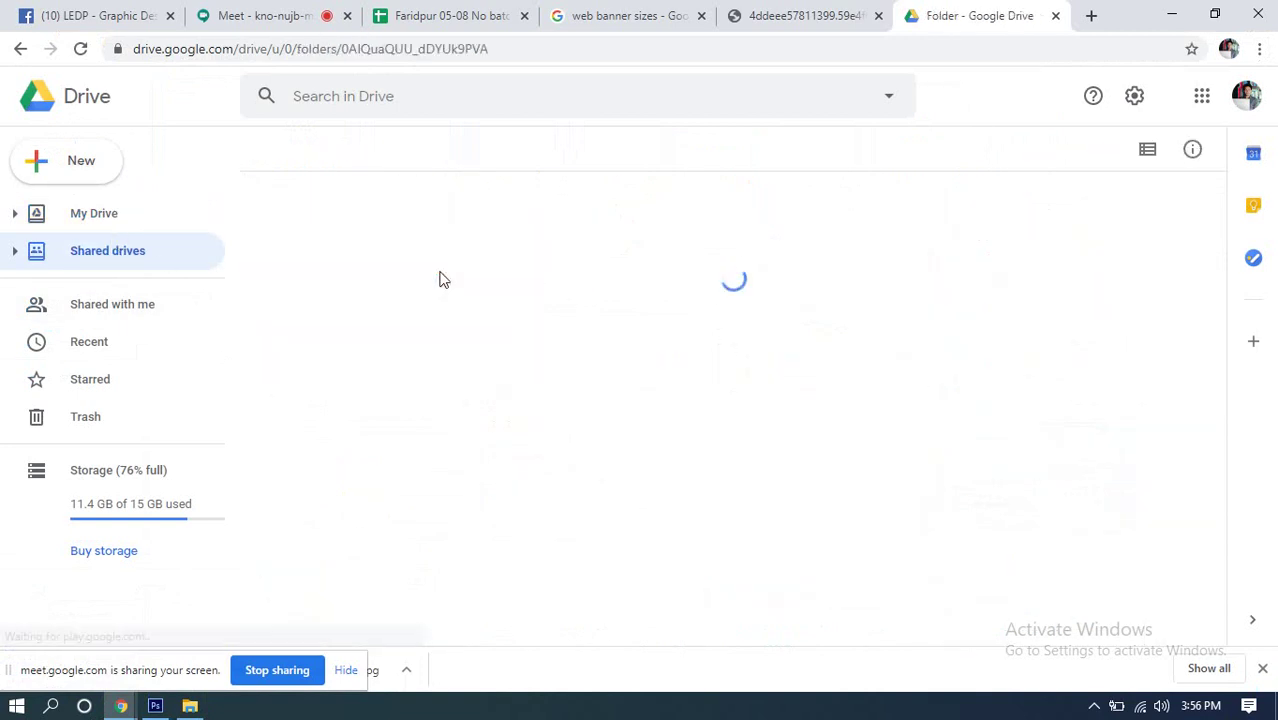
Step: Upload webbanners.zip from the Web Banner folder to the Free Storage by Web71.net shared drive
{"action": "scroll", "coordinate": [800, 350], "scroll_direction": "down", "scroll_amount": 10}
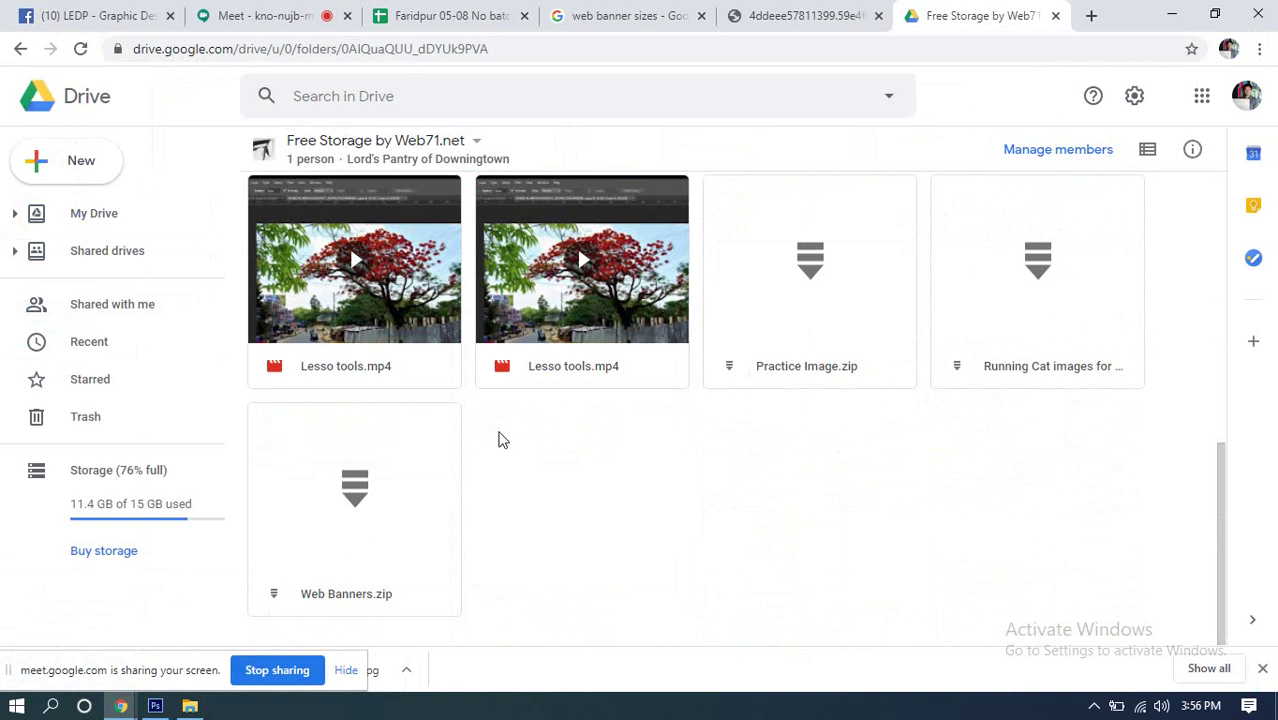
{"action": "right_click", "coordinate": [503, 440]}
{"action": "left_click", "coordinate": [563, 243]}
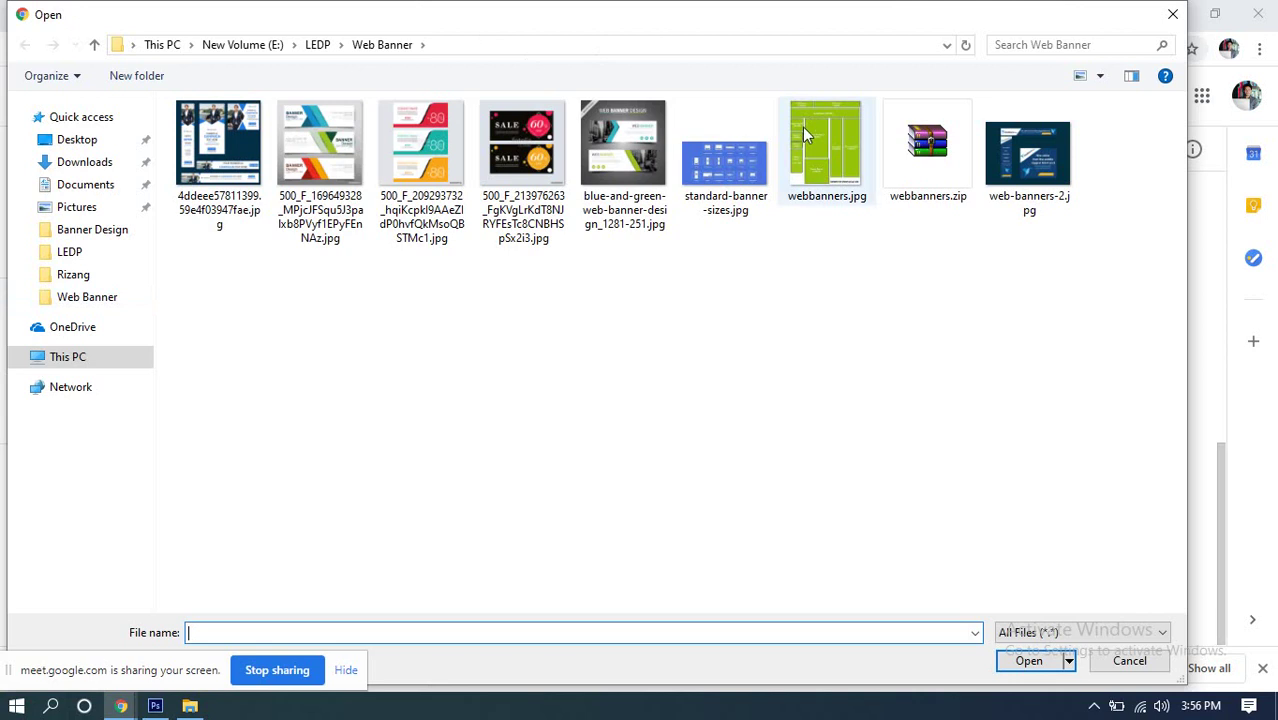
{"action": "double_click", "coordinate": [907, 134]}
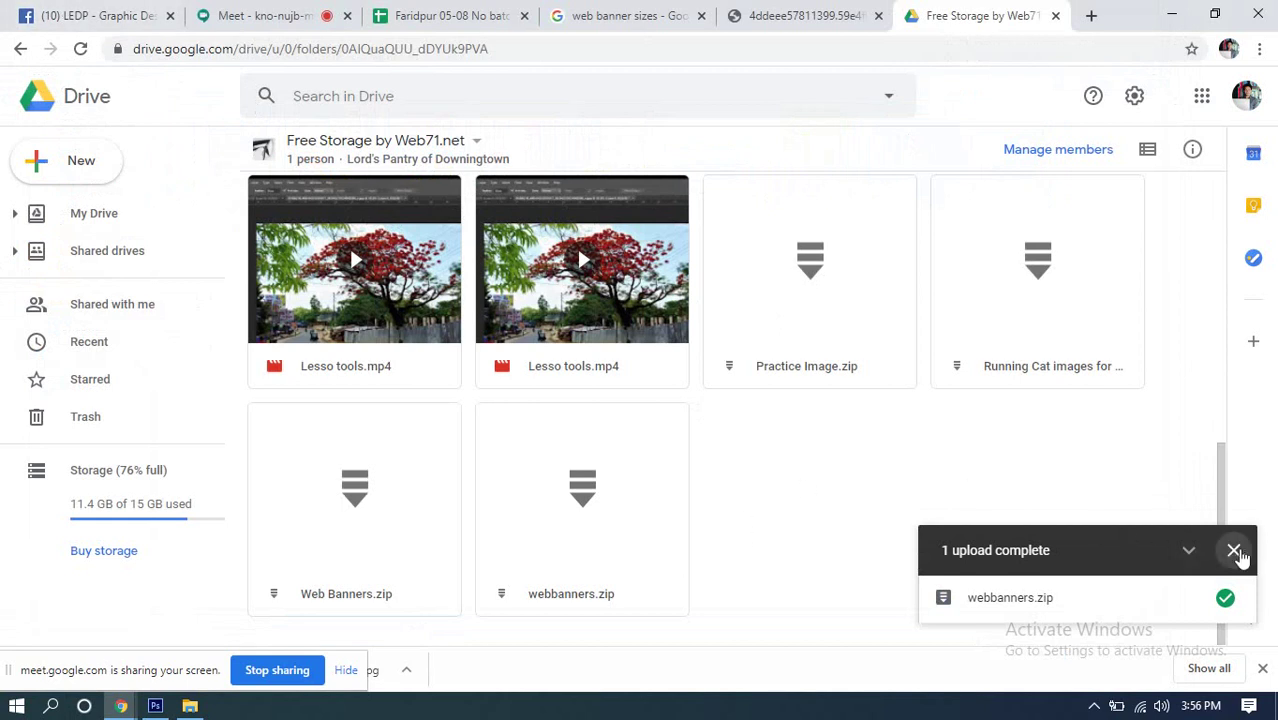
Step: Set link access for the uploaded webbanners.zip to Anyone with the link and copy its sharing link
{"action": "left_click", "coordinate": [585, 534]}
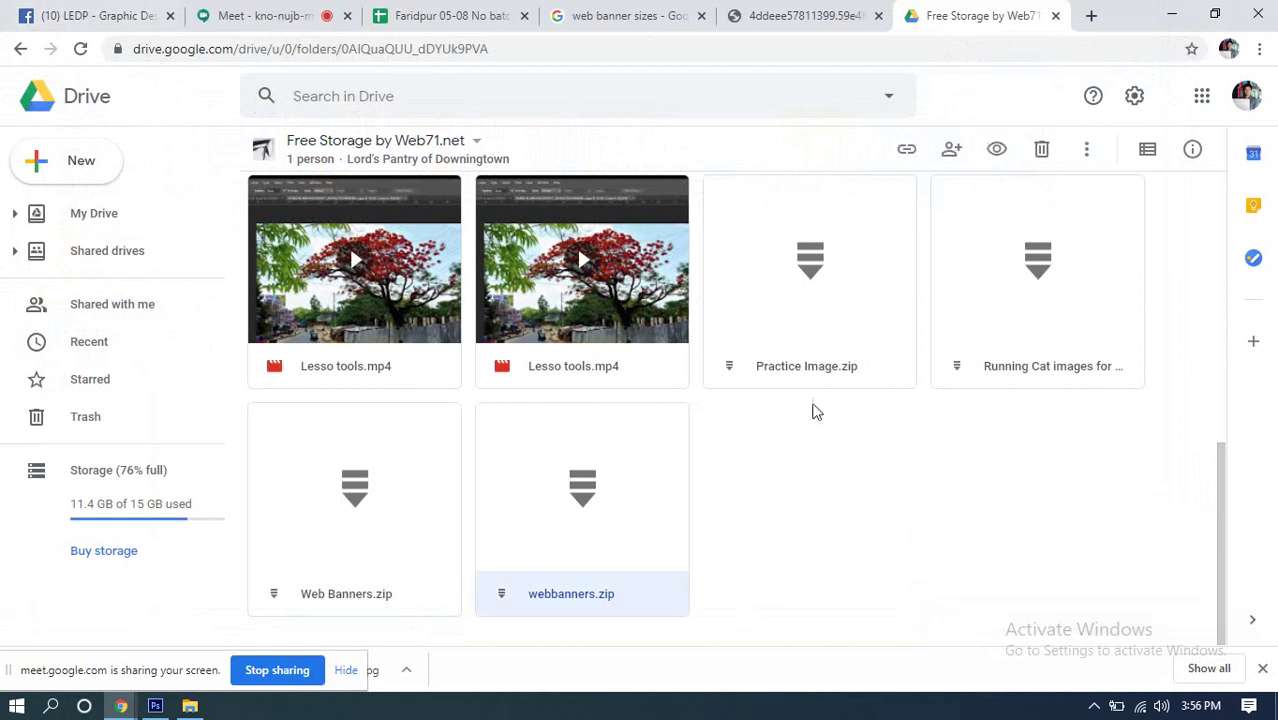
{"action": "left_click", "coordinate": [906, 151]}
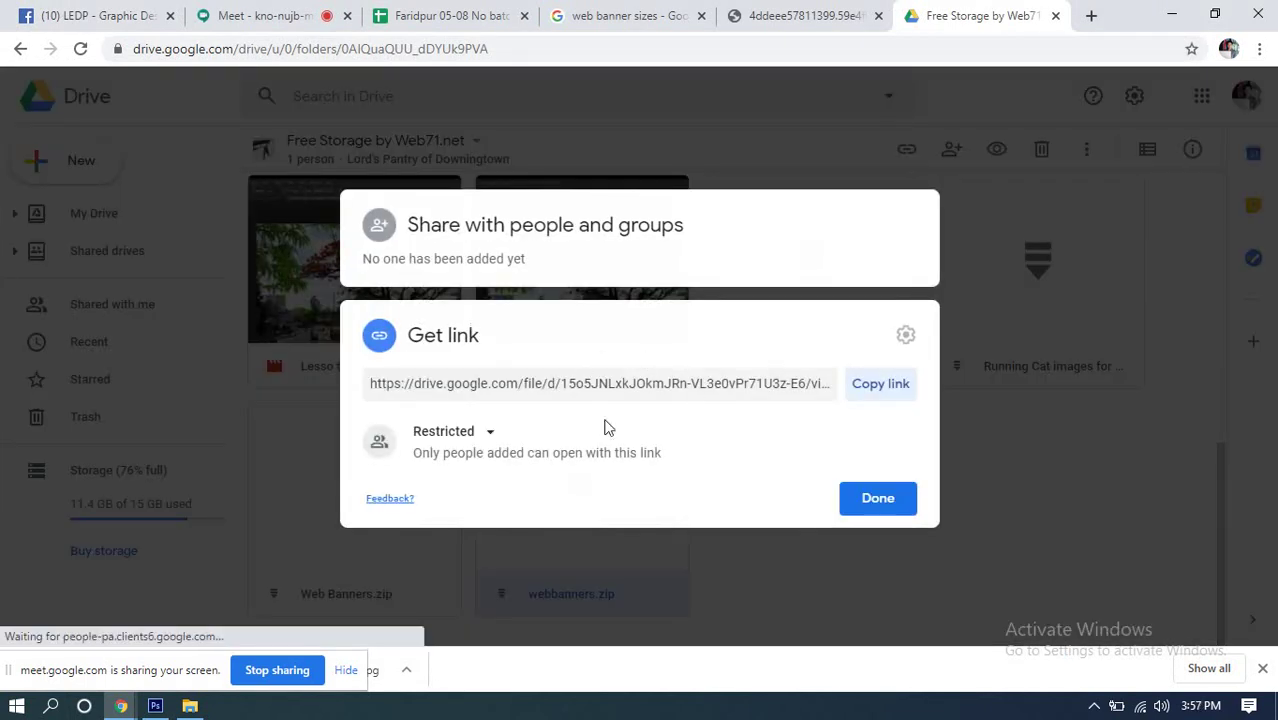
{"action": "left_click", "coordinate": [485, 437]}
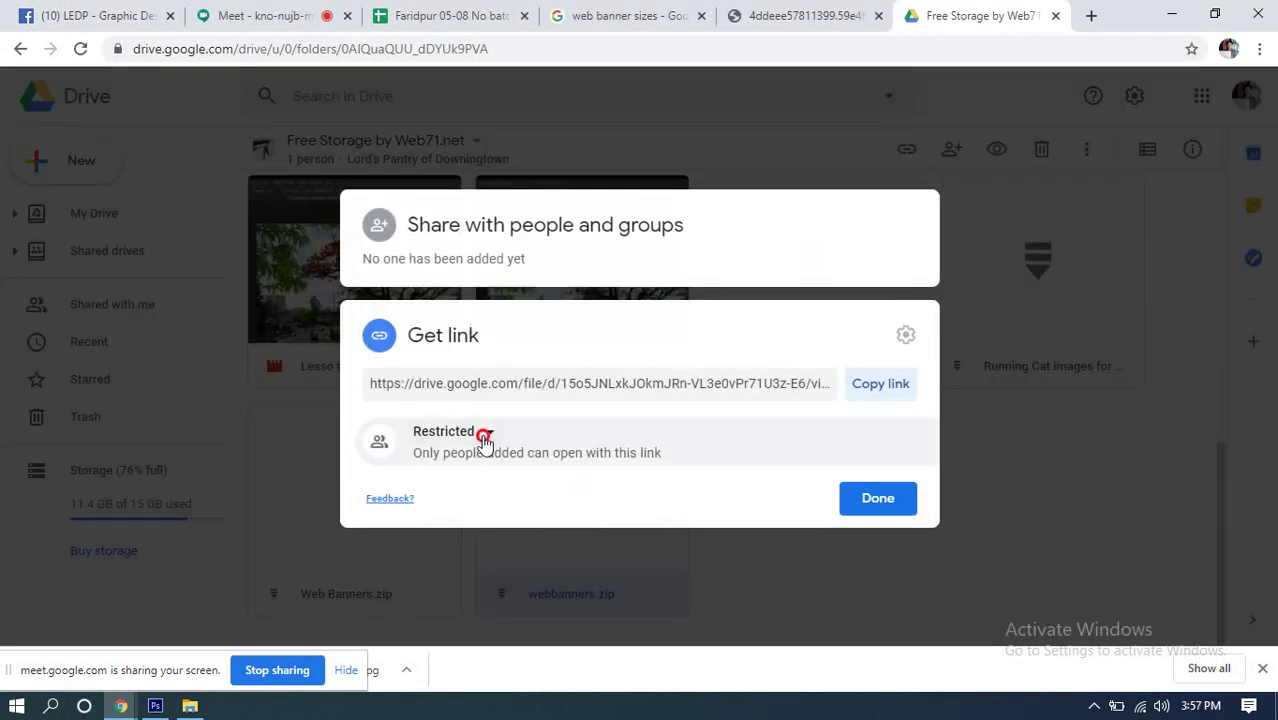
{"action": "left_click", "coordinate": [476, 563]}
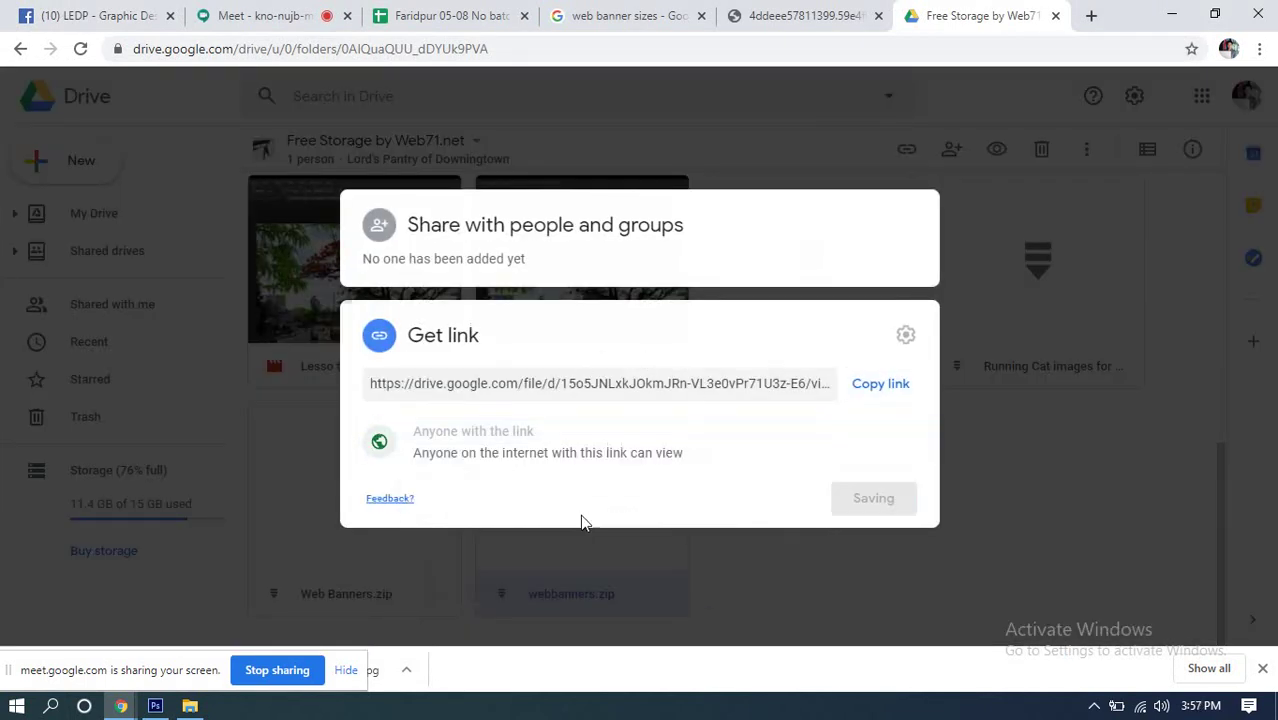
{"action": "left_click", "coordinate": [881, 357]}
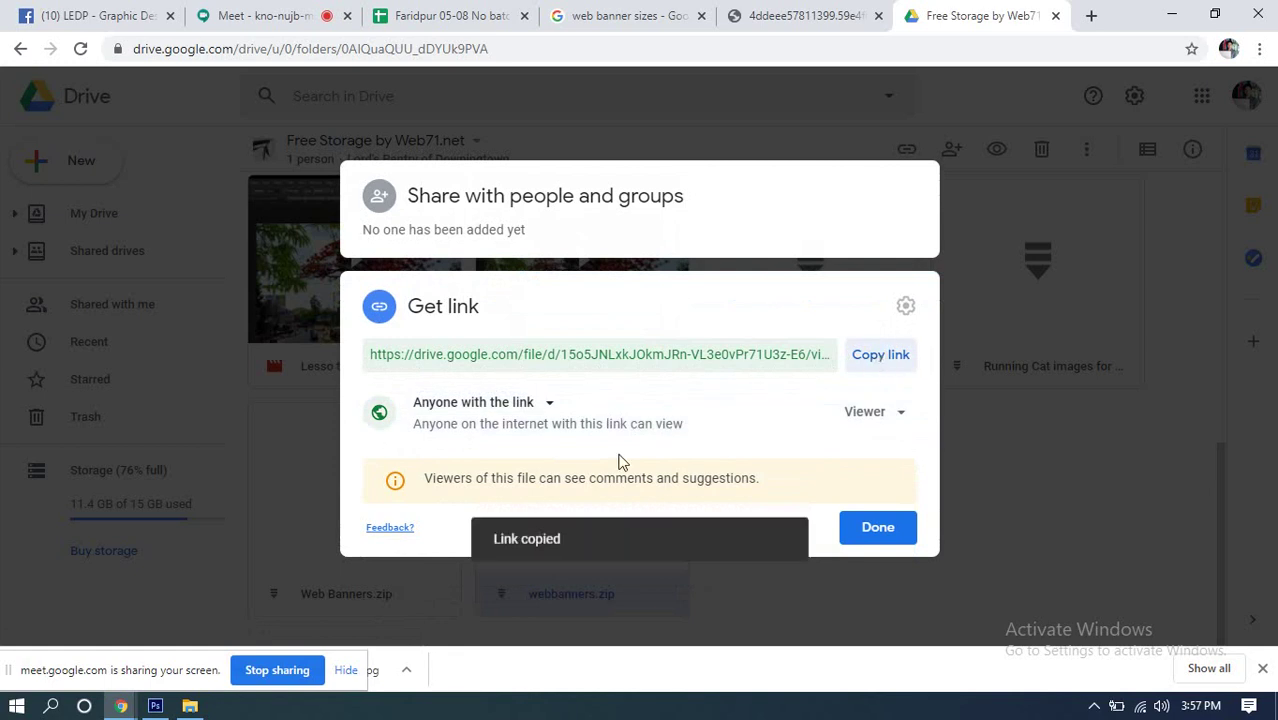
{"action": "left_click", "coordinate": [870, 527]}
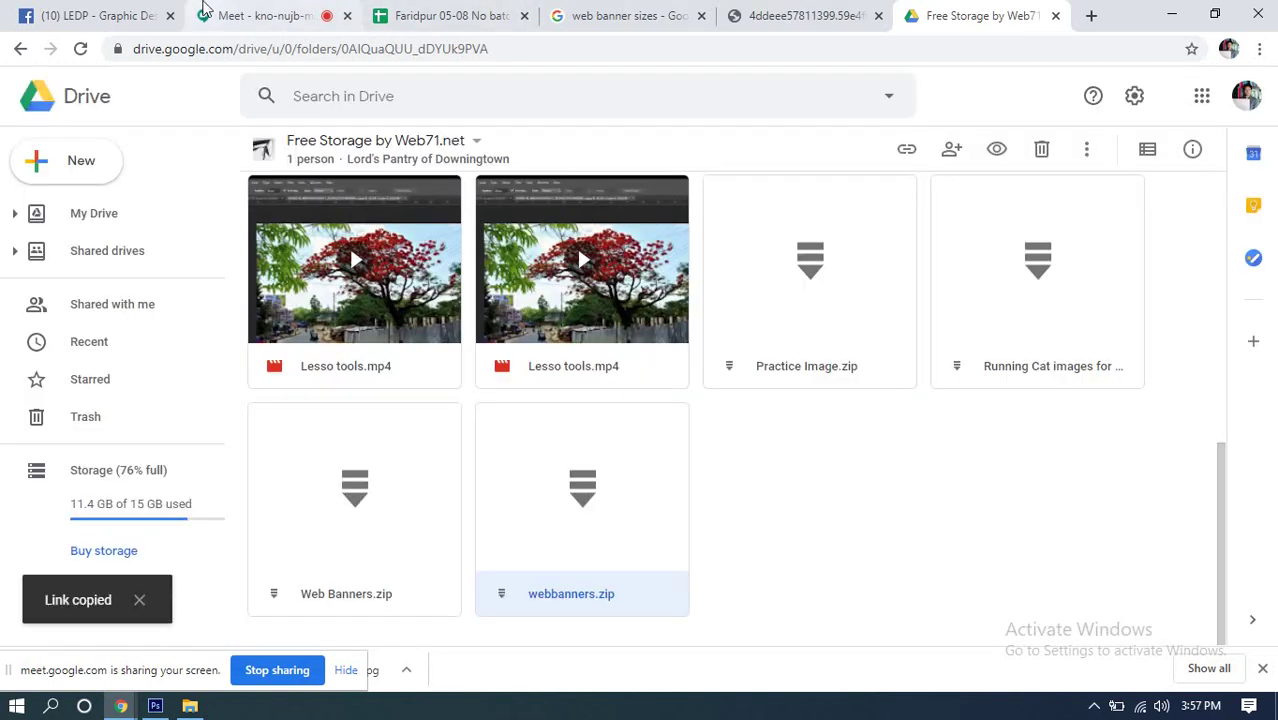
Step: Send the copied Drive link to everyone in the Google Meet chat and close the meeting details
{"action": "left_click", "coordinate": [248, 14]}
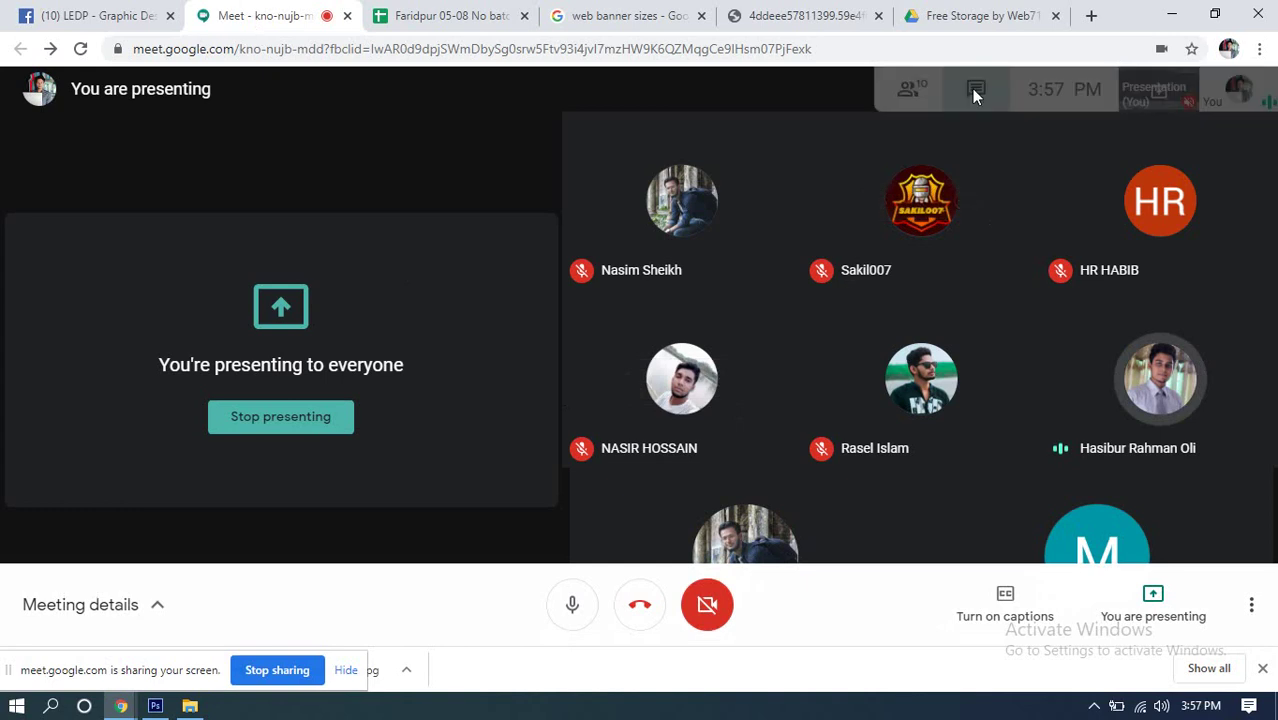
{"action": "left_click", "coordinate": [973, 90]}
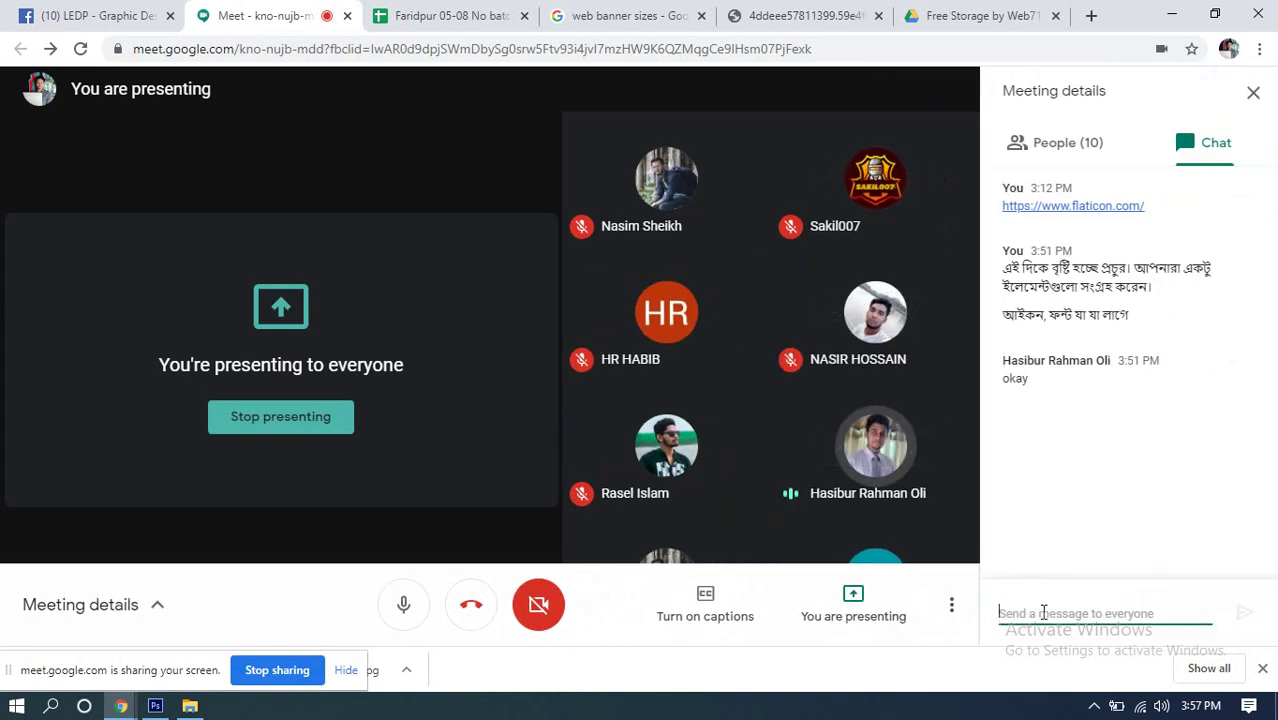
{"action": "key", "text": "ctrl+v"}
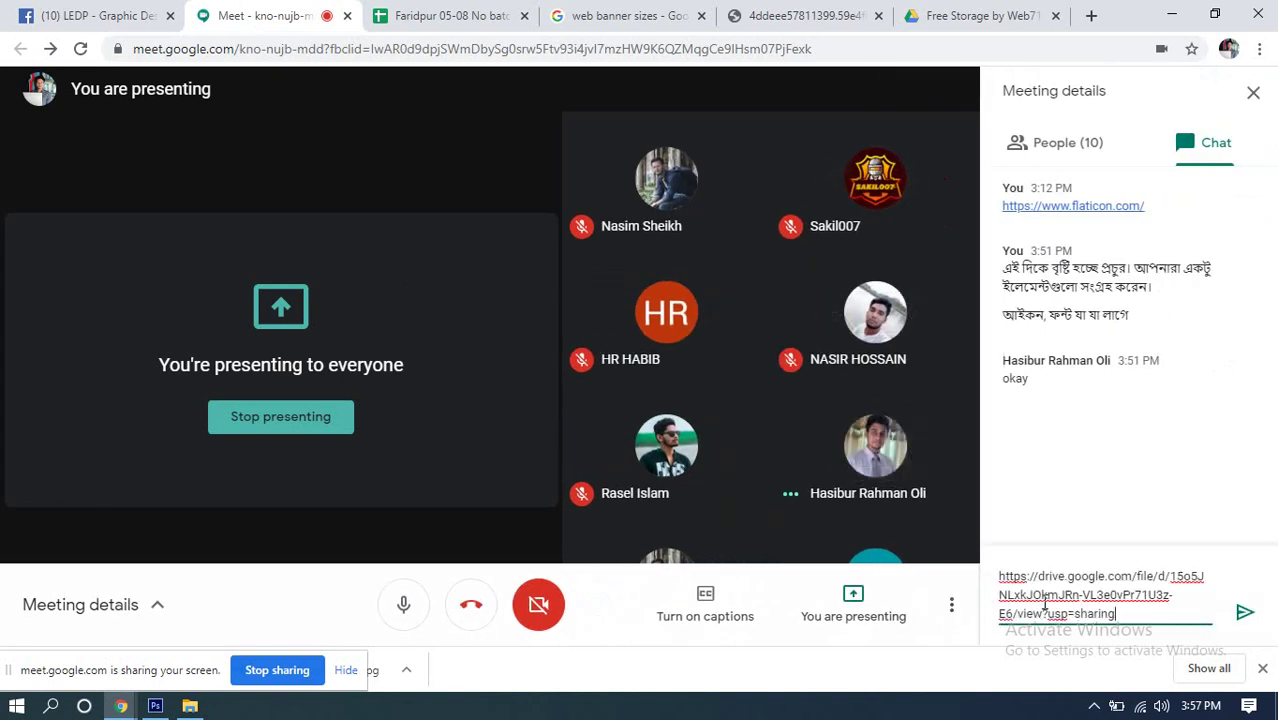
{"action": "key", "text": "Return"}
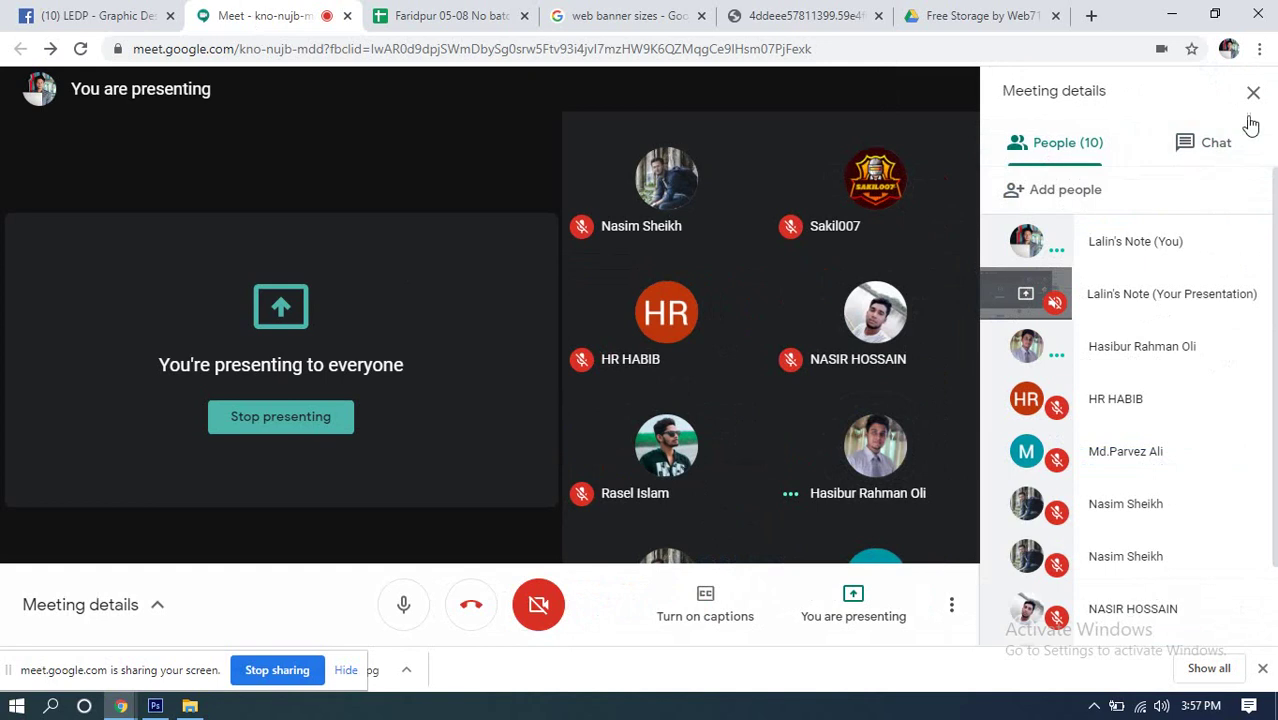
{"action": "left_click", "coordinate": [1253, 92]}
Step: Glance at the Faridpur batch spreadsheet, return to the Meet call and dismiss the browser's downloads bar
{"action": "left_click", "coordinate": [421, 12]}
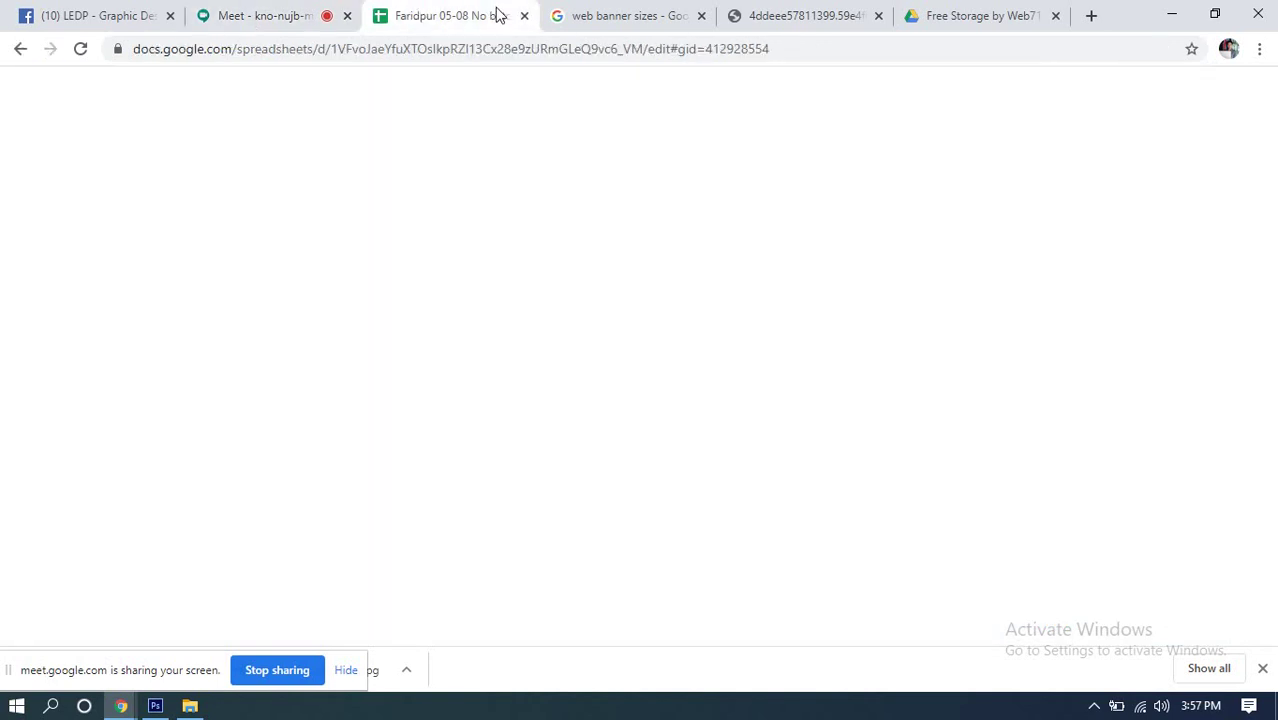
{"action": "left_click", "coordinate": [276, 12]}
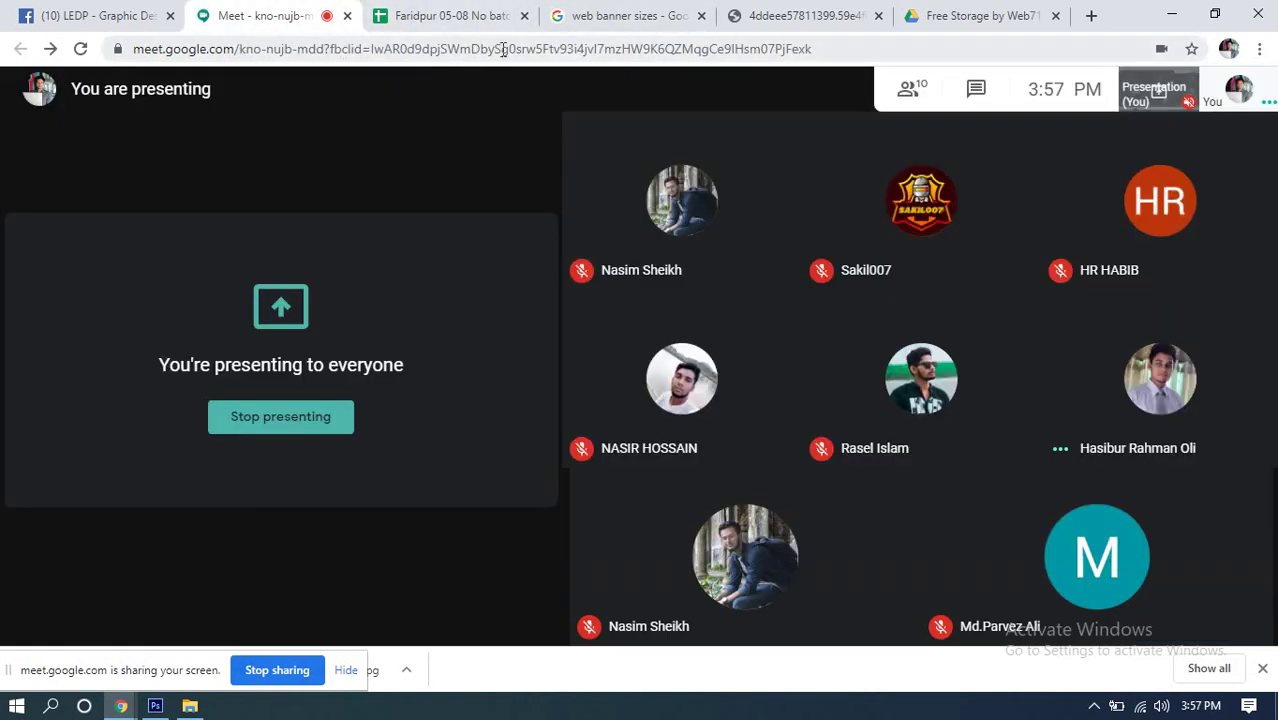
{"action": "left_click", "coordinate": [1263, 670]}
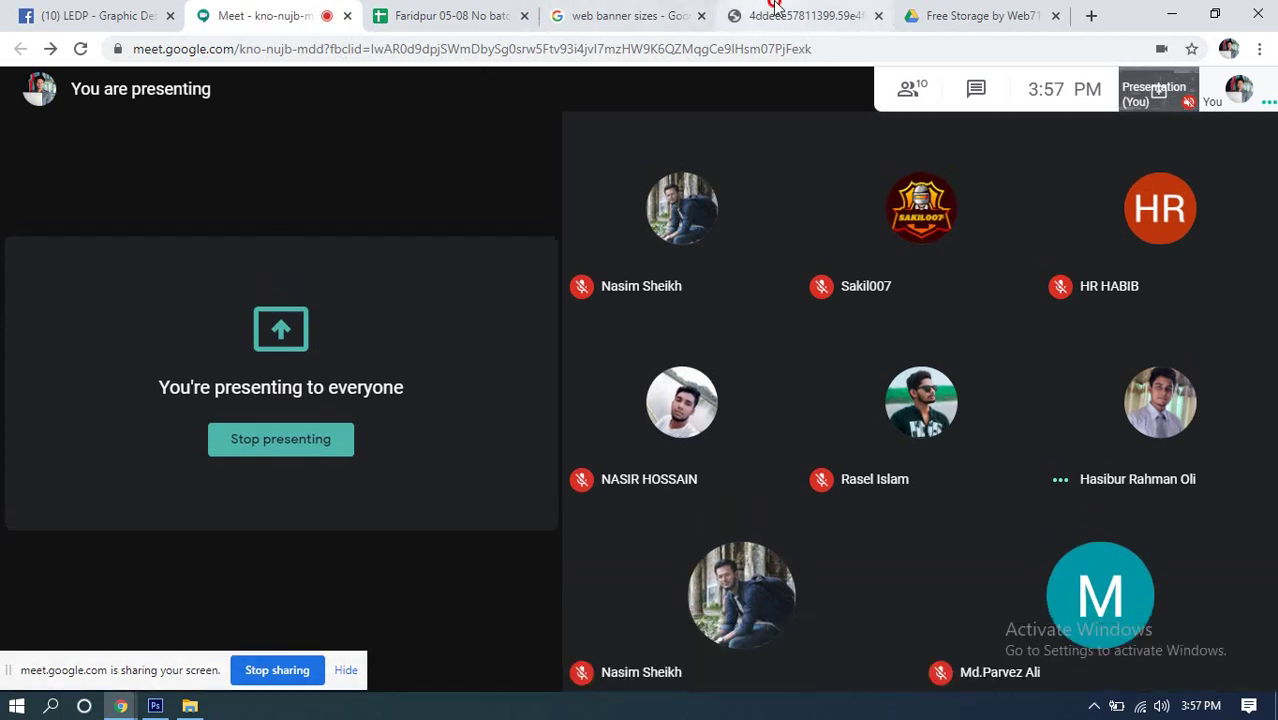
Step: View the 4ddeee campaign banner sample once more and close its browser tab
{"action": "left_click", "coordinate": [785, 14]}
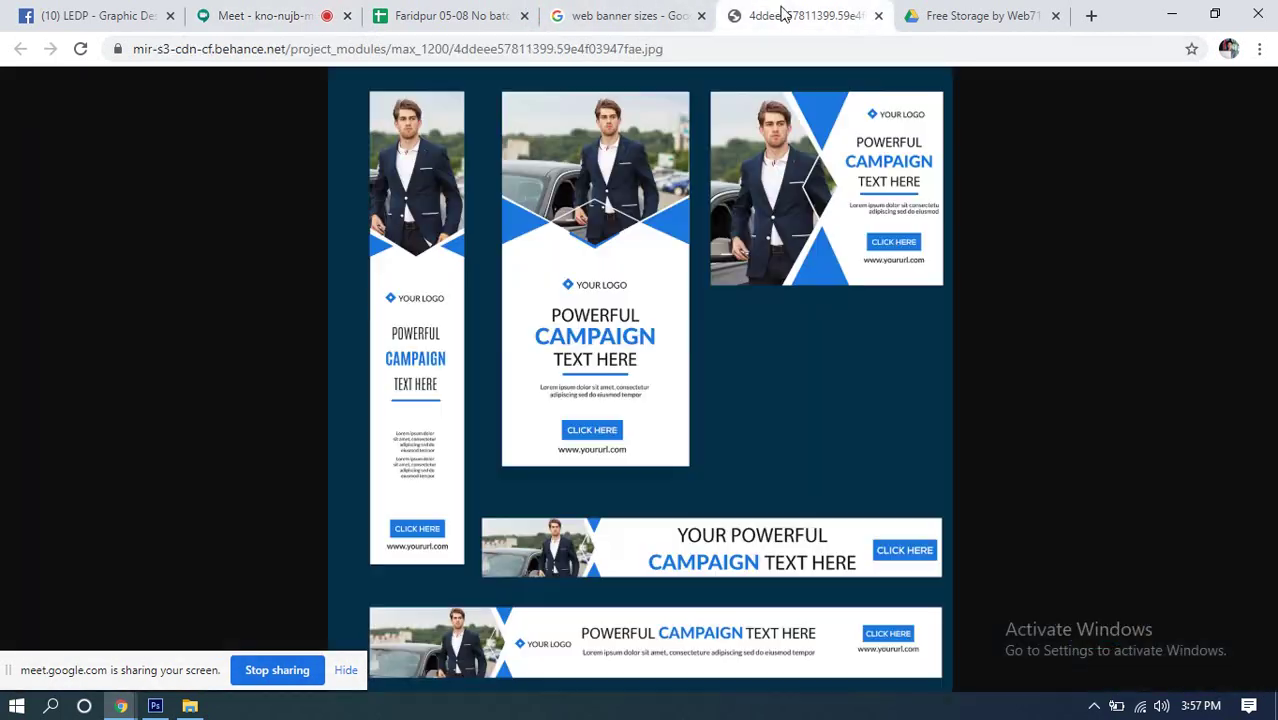
{"action": "left_click", "coordinate": [626, 268]}
{"action": "left_click", "coordinate": [626, 268]}
{"action": "left_click", "coordinate": [878, 15]}
Step: Return to the Google Meet call and stop presenting the screen
{"action": "left_click", "coordinate": [450, 15]}
{"action": "left_click", "coordinate": [262, 15]}
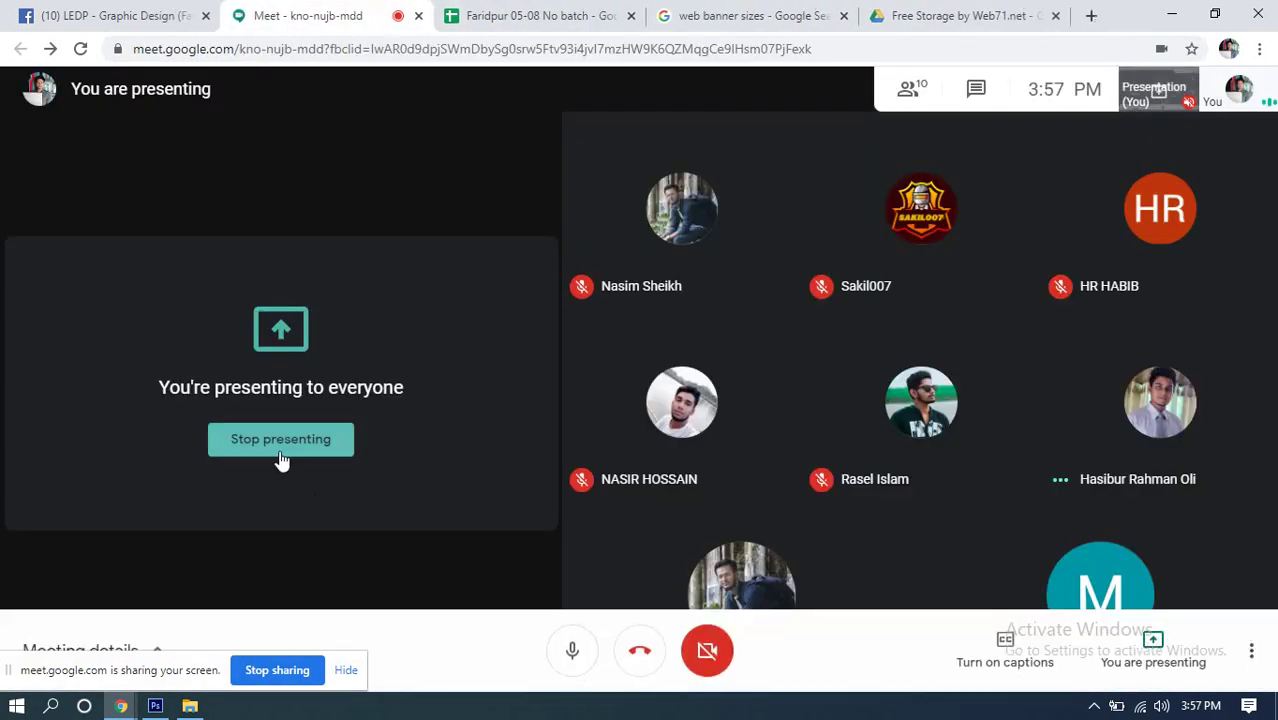
{"action": "left_click", "coordinate": [279, 446]}
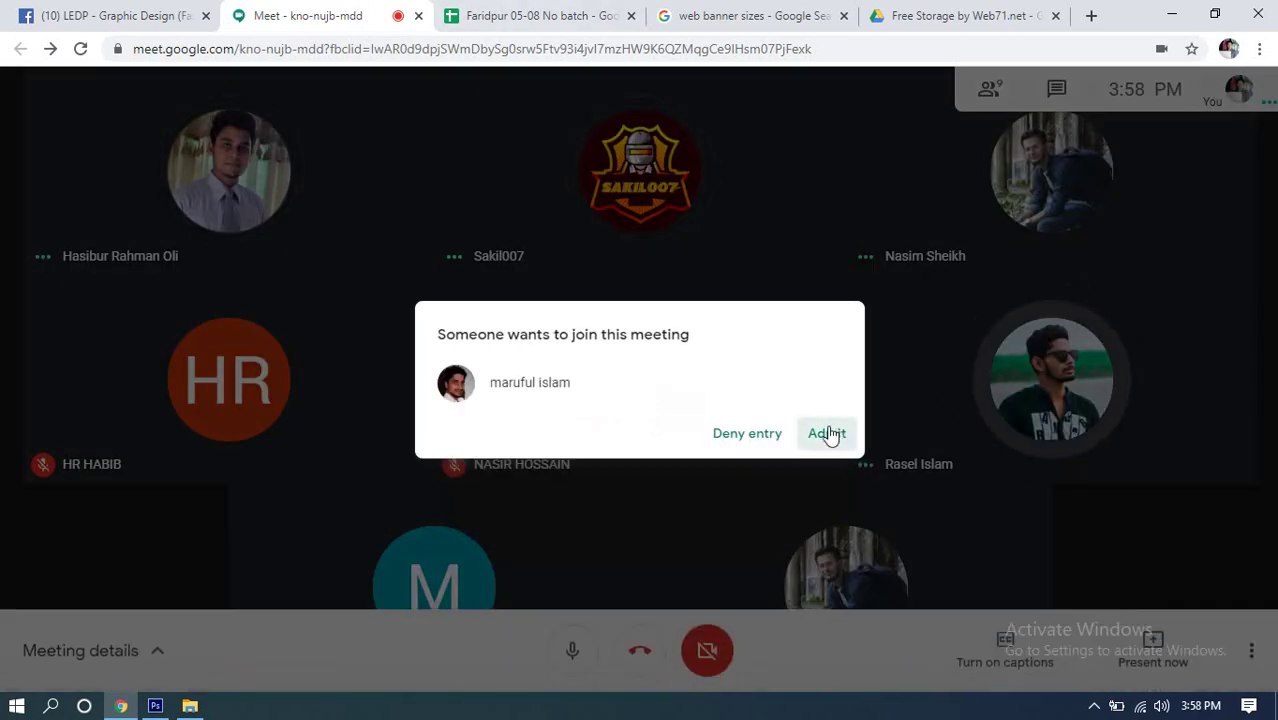
Step: Admit the waiting participant to the meeting and mute the microphone
{"action": "left_click", "coordinate": [828, 434]}
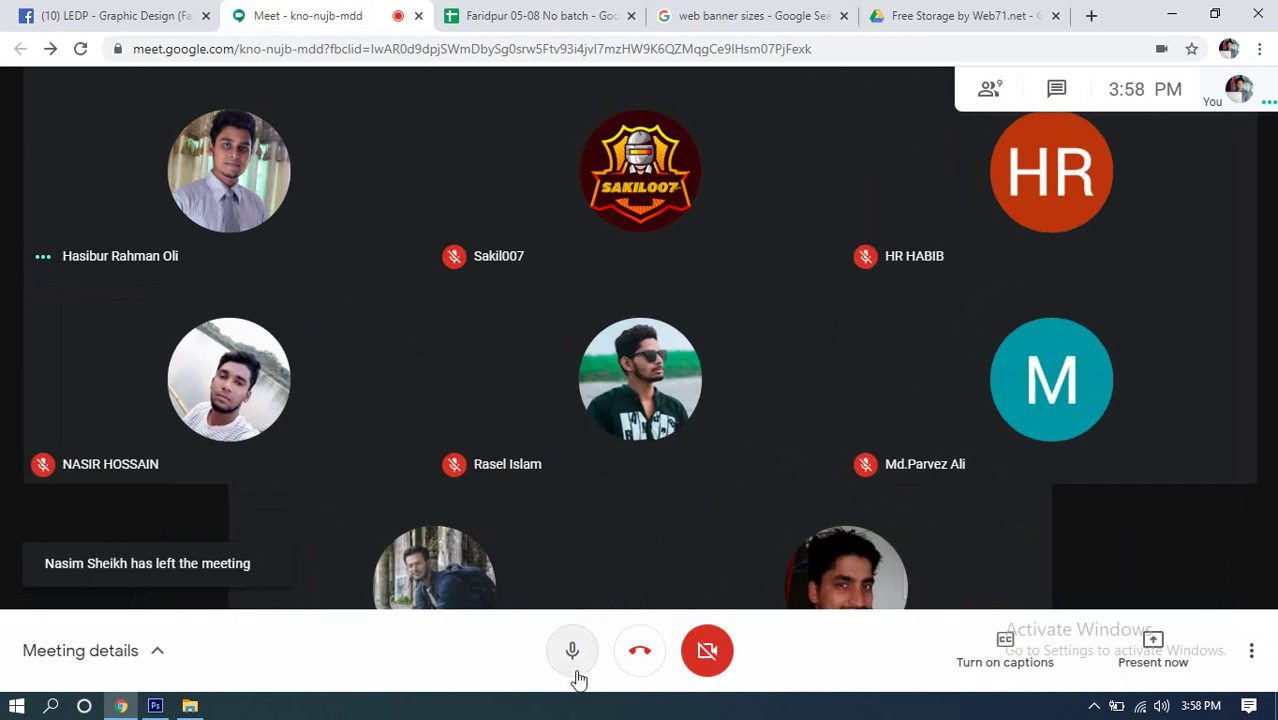
{"action": "left_click", "coordinate": [572, 652]}
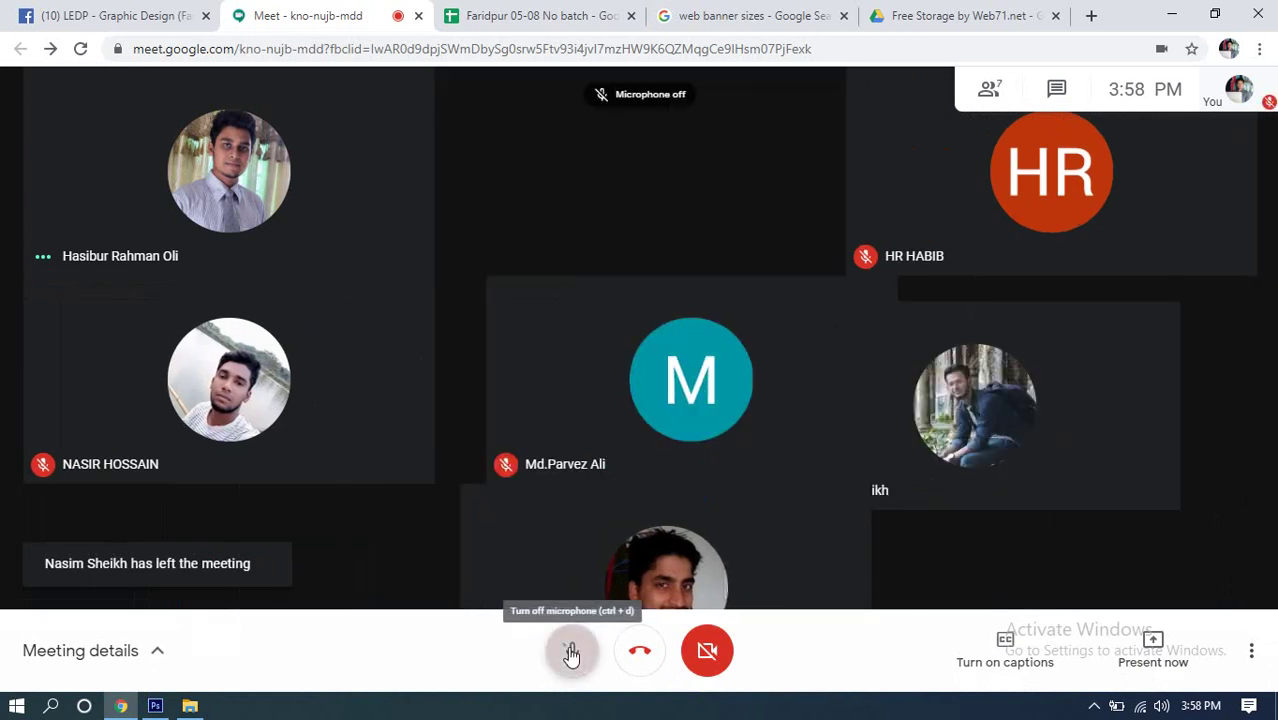